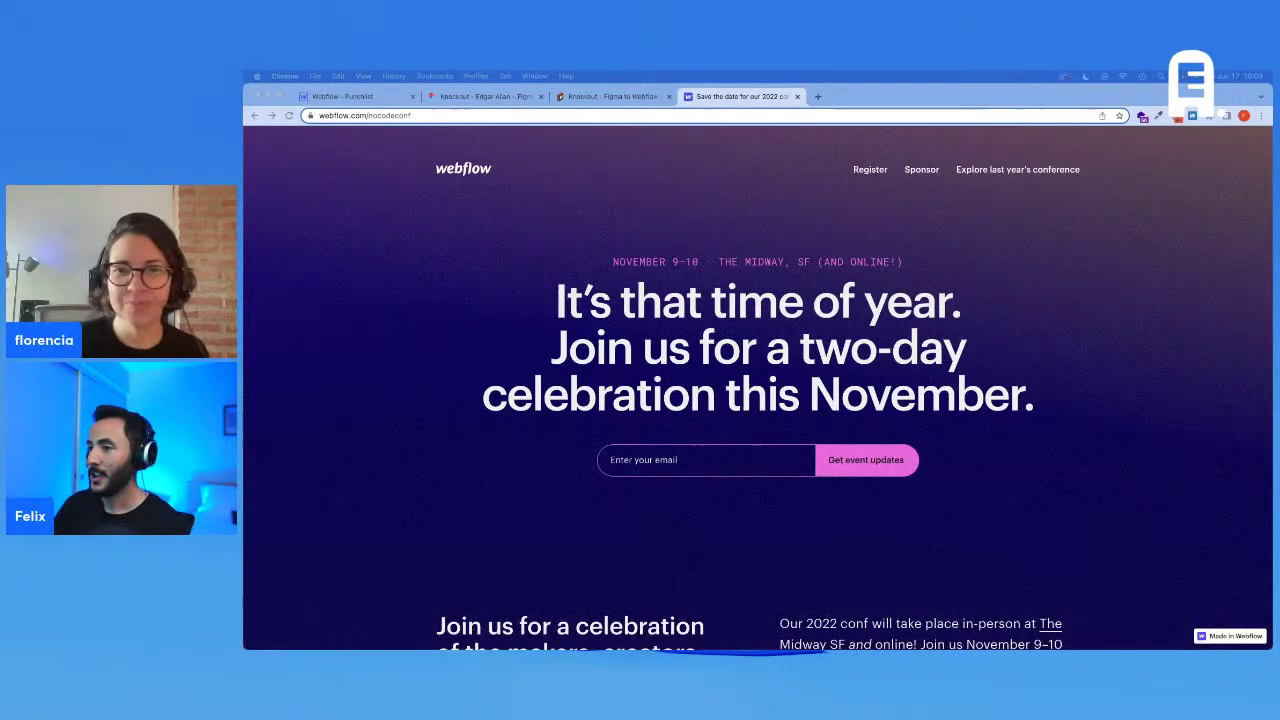
Step: Look through the Webflow 2022 conference page, including the 2021 event highlights and featured speakers, and return to its beginning
scroll(1119, 431, down, 3)
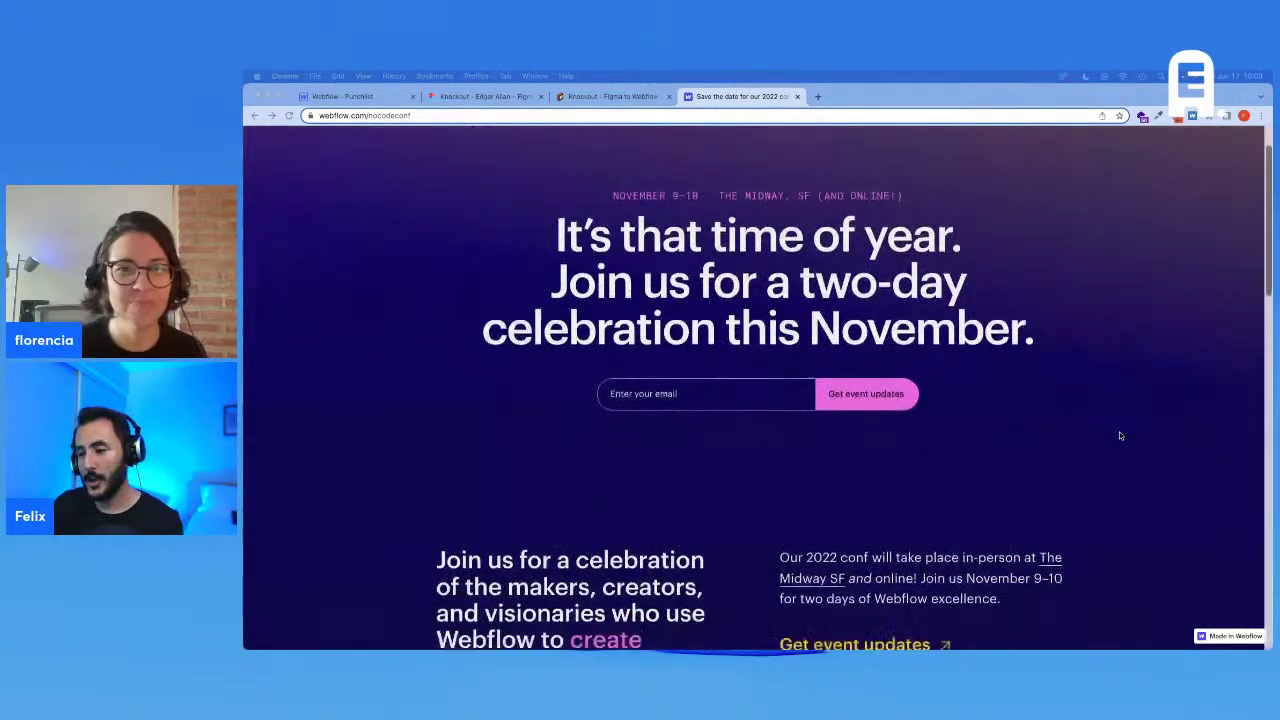
scroll(1120, 435, down, 5)
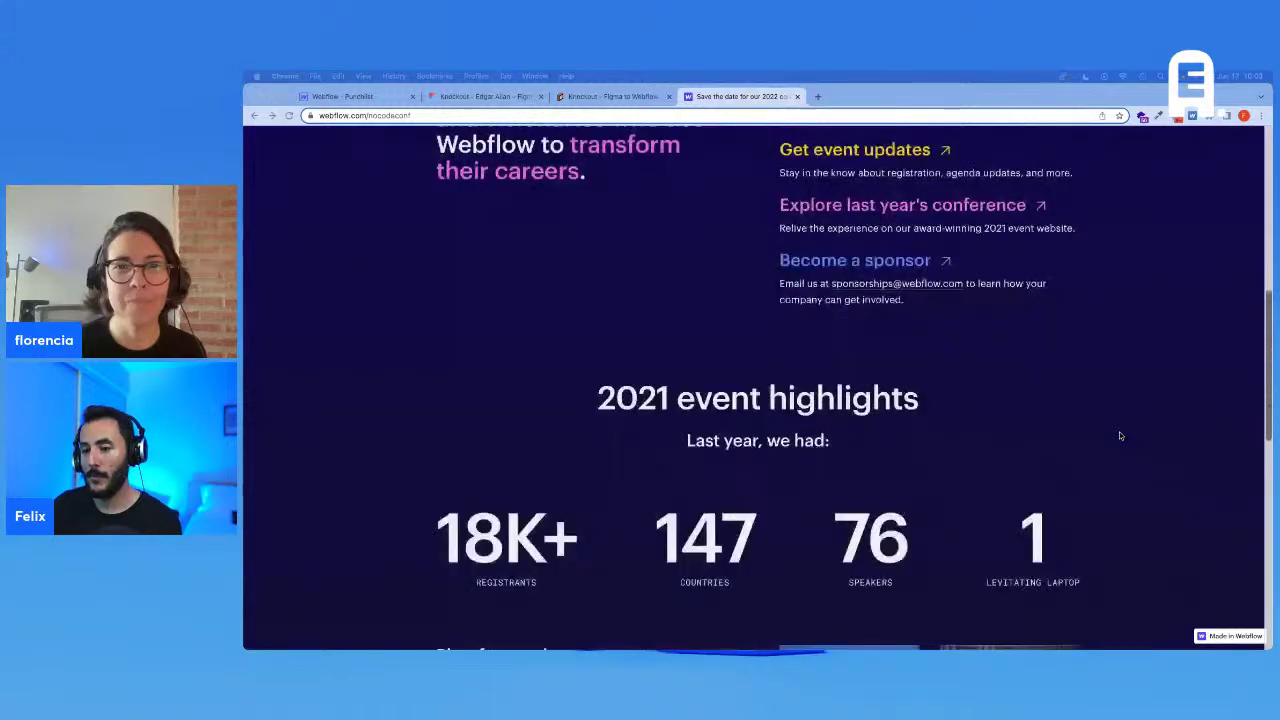
scroll(1120, 435, down, 3)
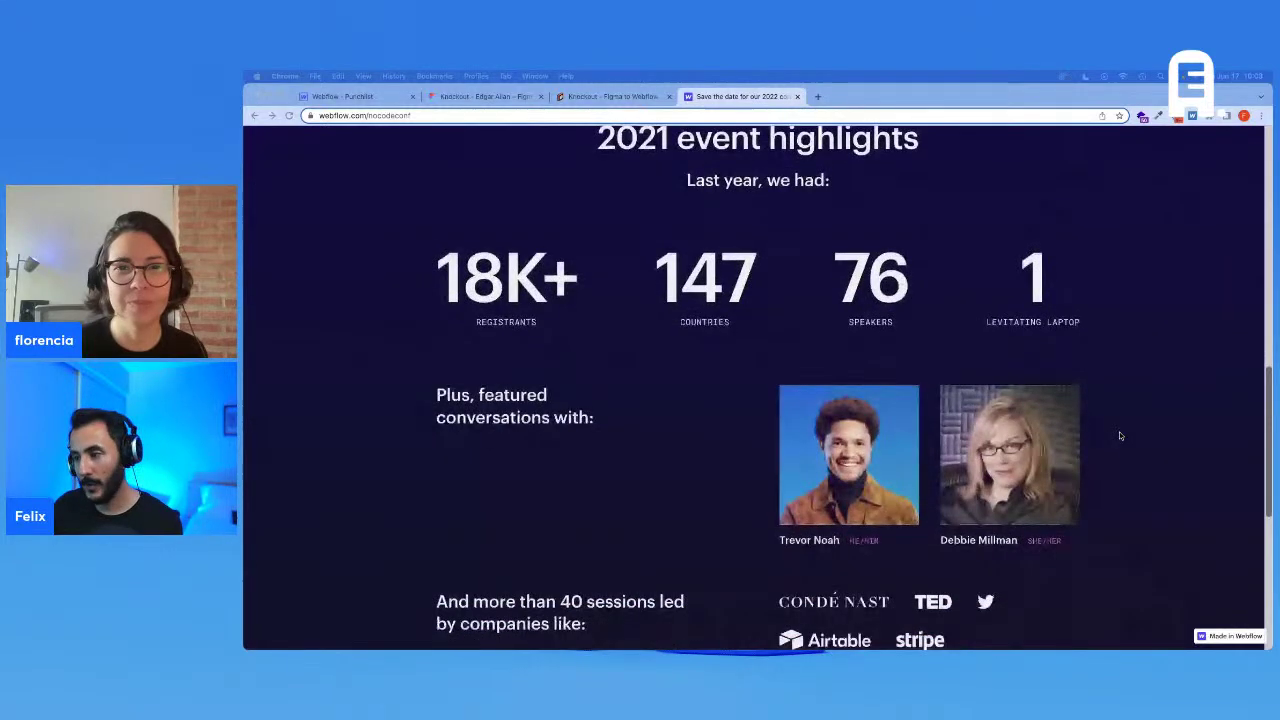
scroll(1119, 436, down, 5)
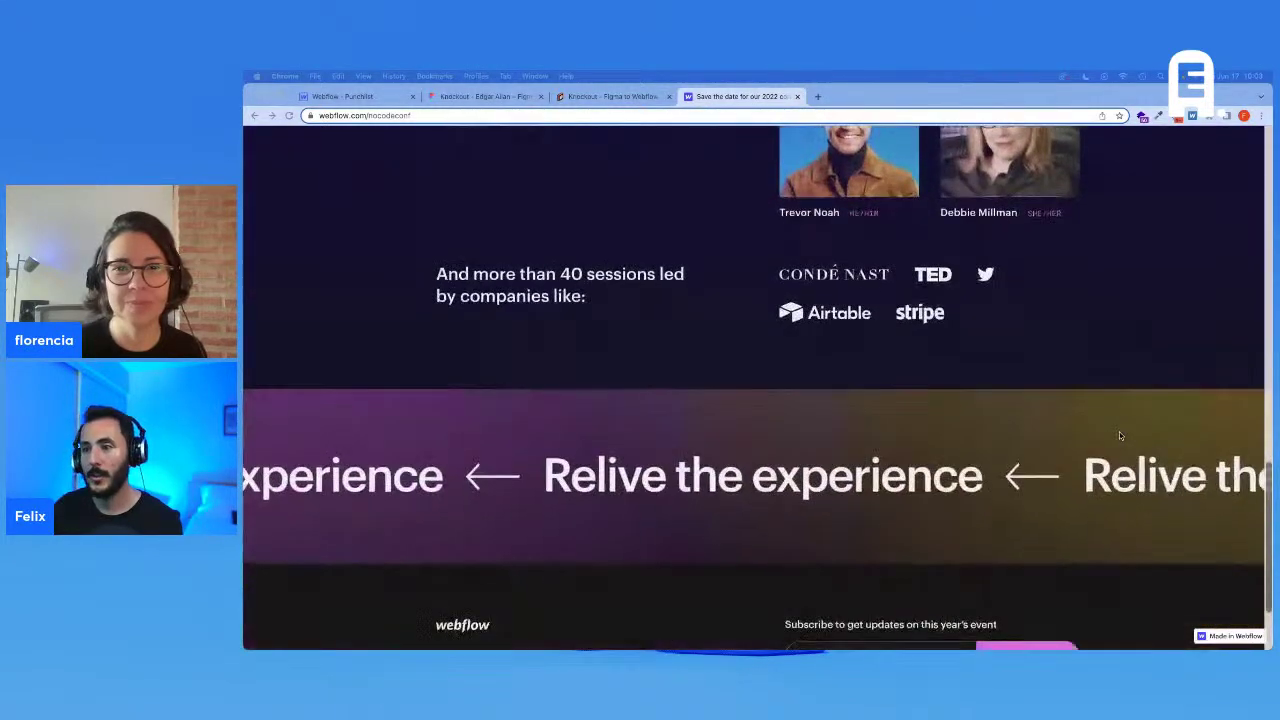
scroll(1120, 435, up, 10)
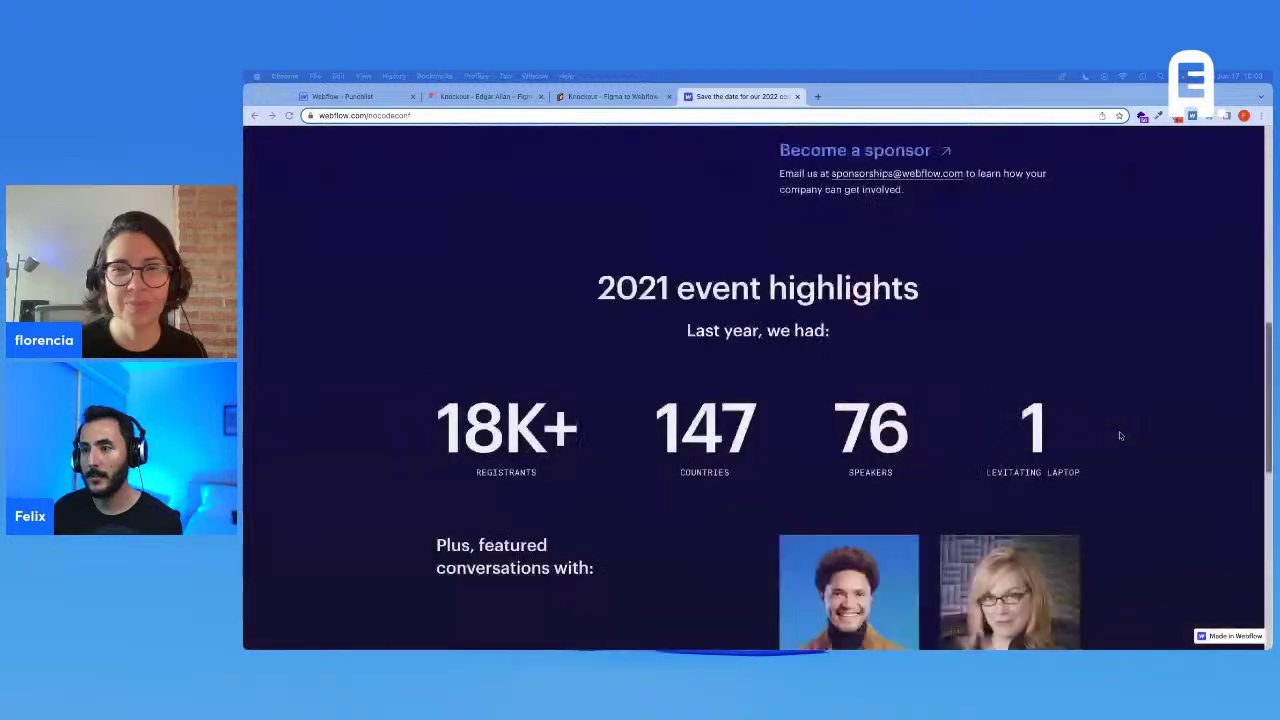
scroll(1120, 435, up, 5)
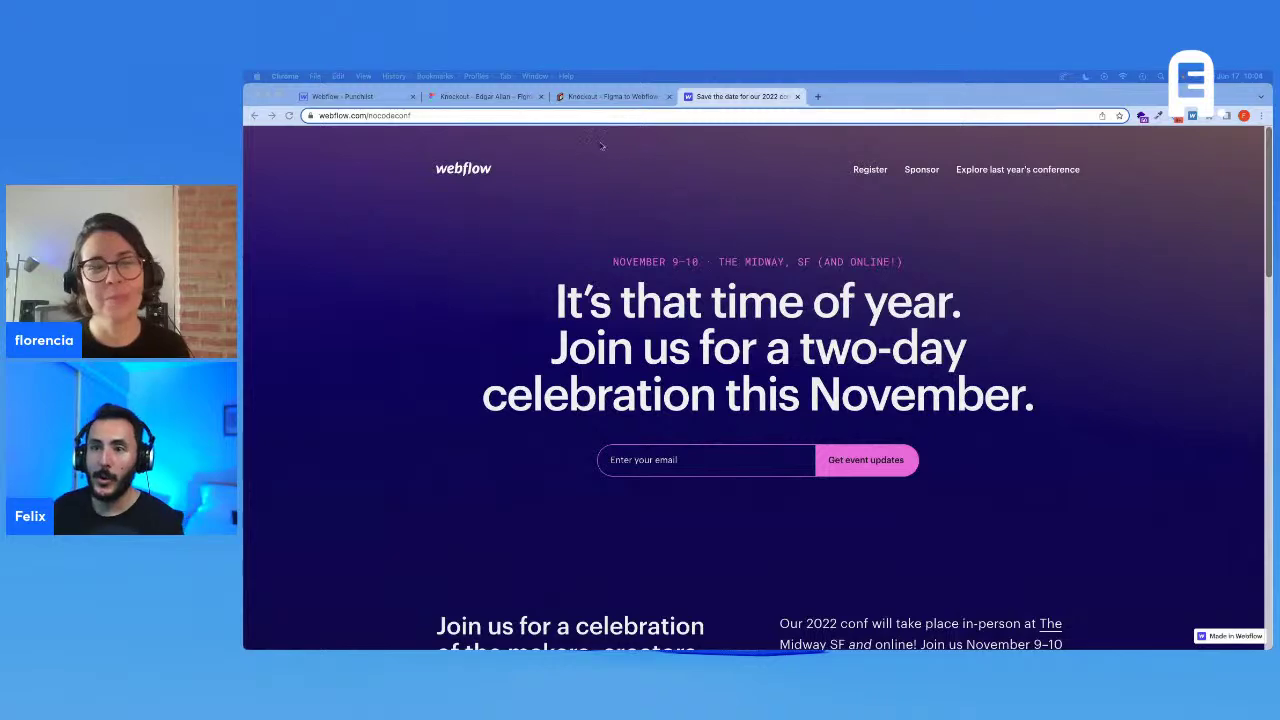
Step: Switch to the Knockout - Edgar Allan file in Figma and review the Punchlist Home design and the Styles page
click(490, 96)
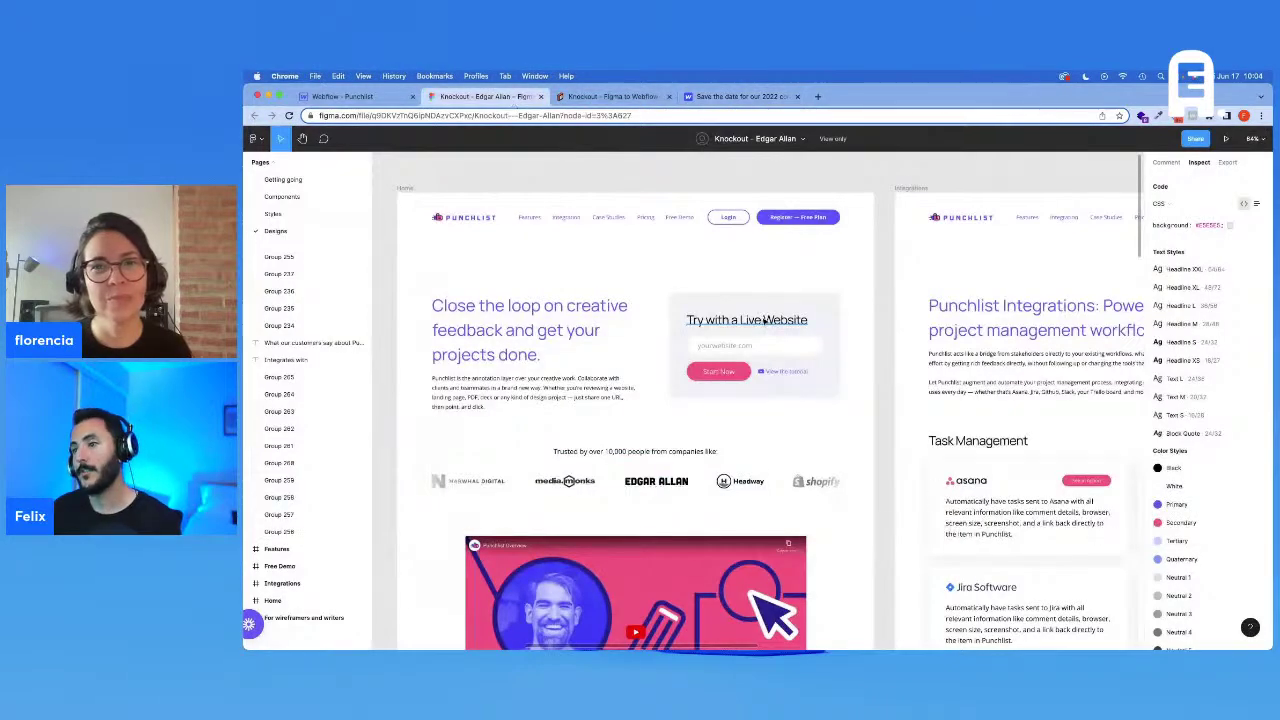
scroll(764, 320, down, 5)
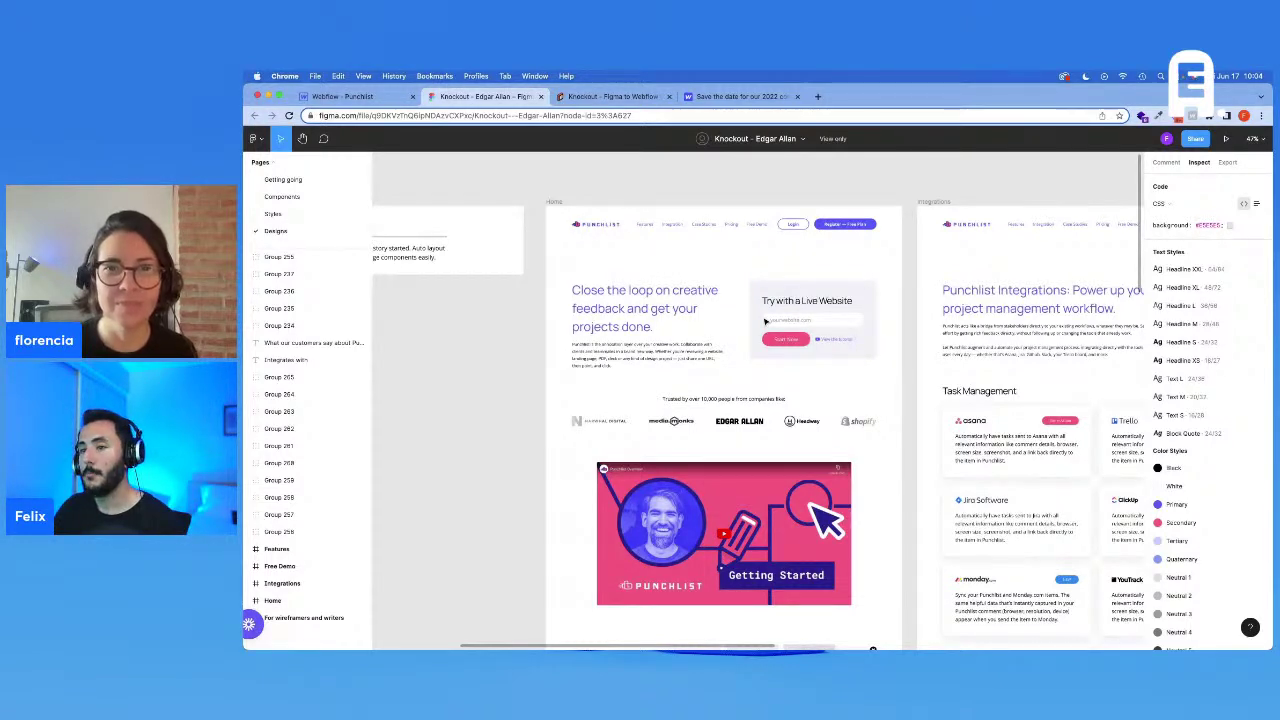
click(294, 210)
scroll(604, 300, down, 5)
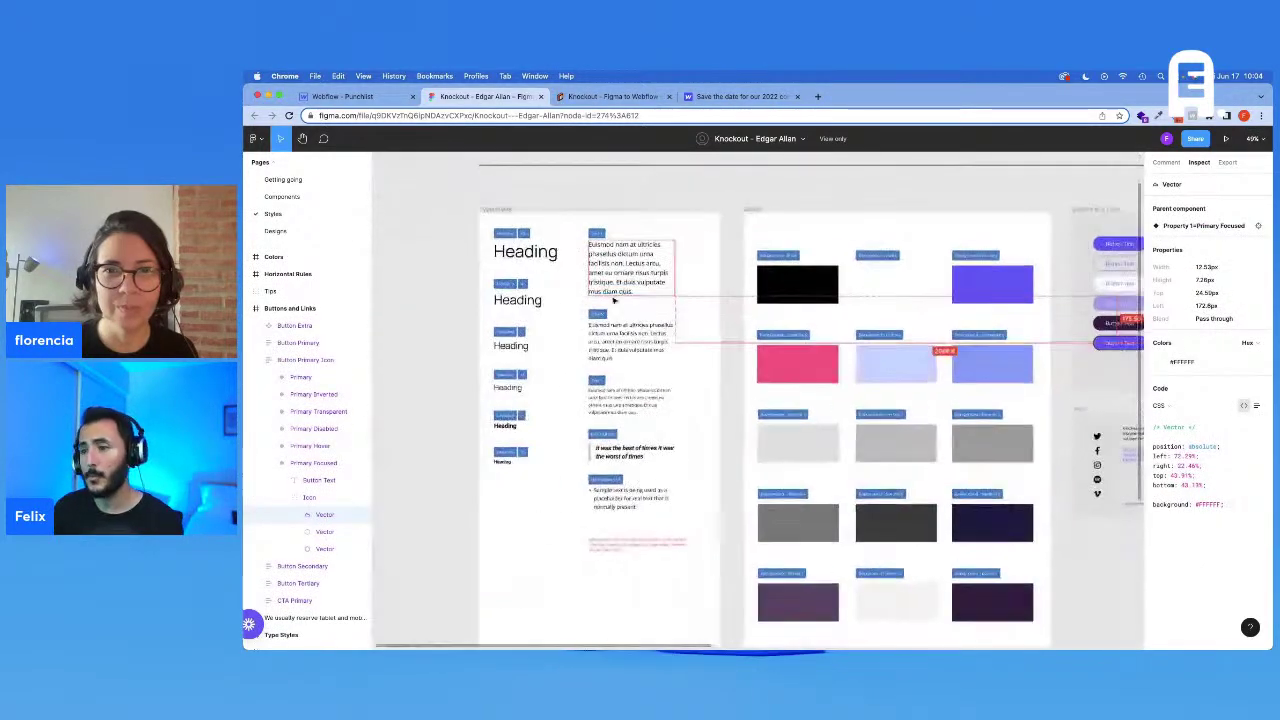
scroll(617, 300, right, 3)
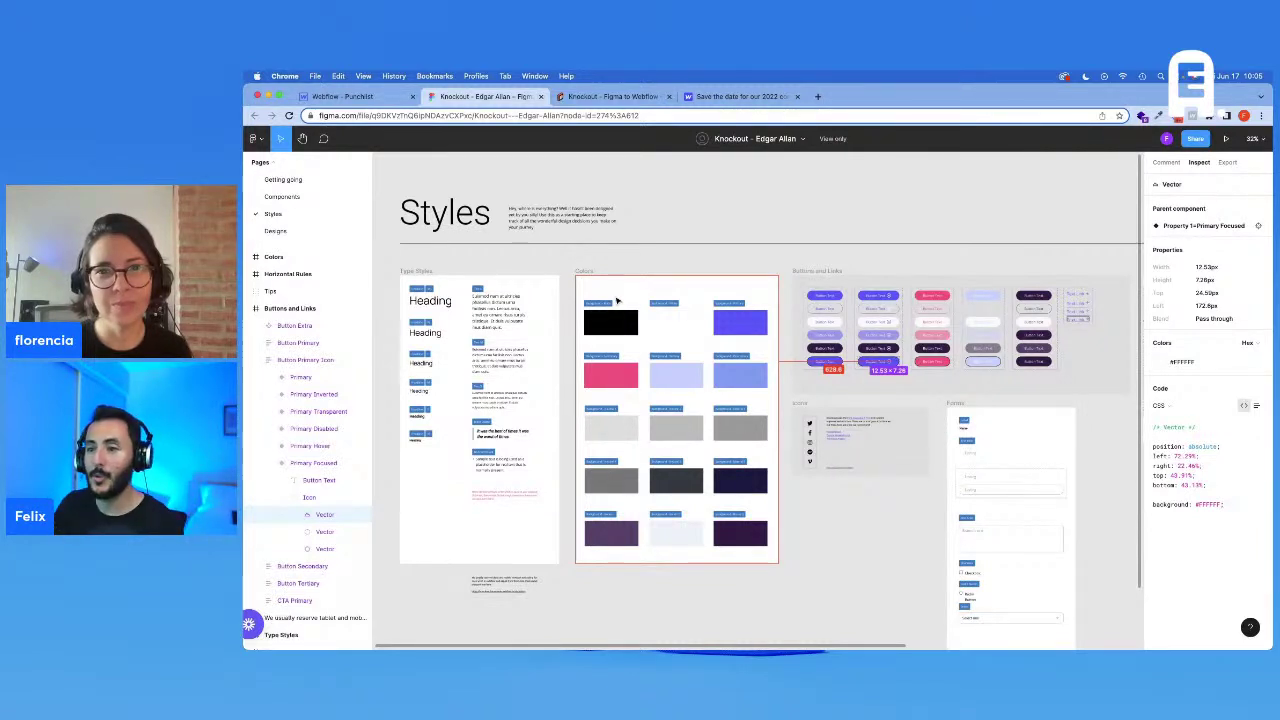
Step: Show and hide the layout grids over the Home frame on the Designs page, and reopen the Styles page
click(285, 230)
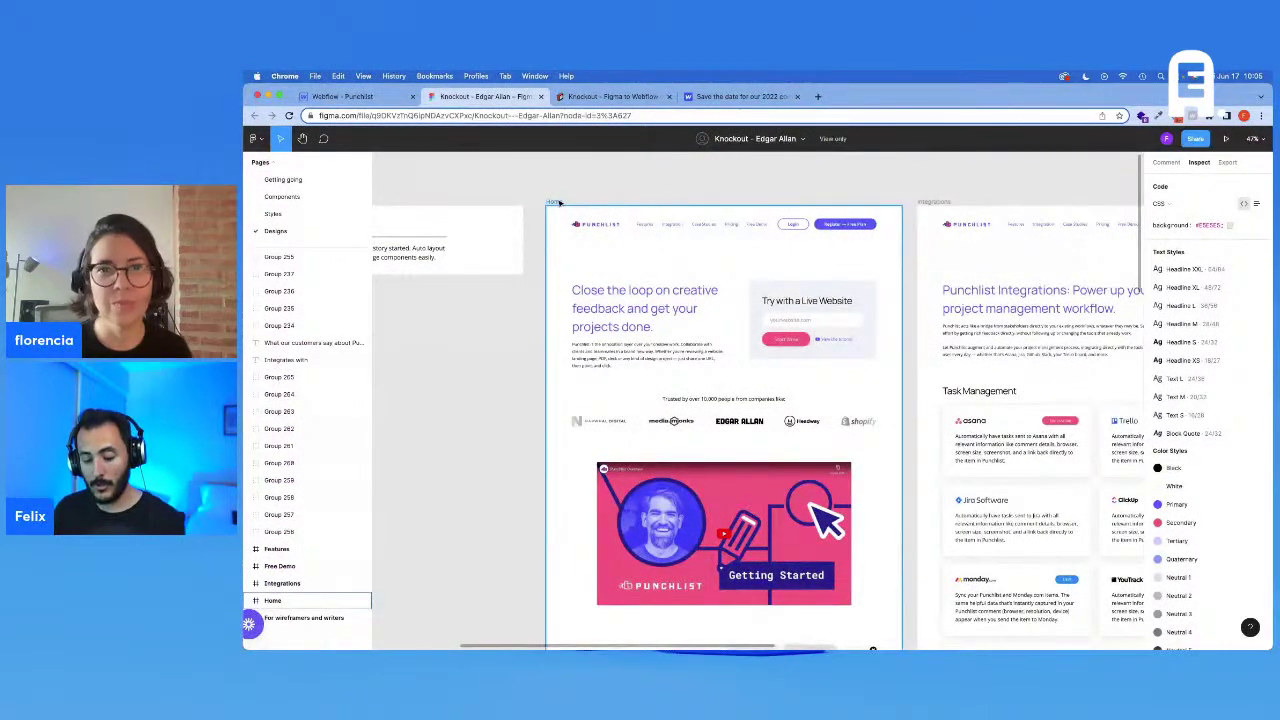
key(ctrl+g)
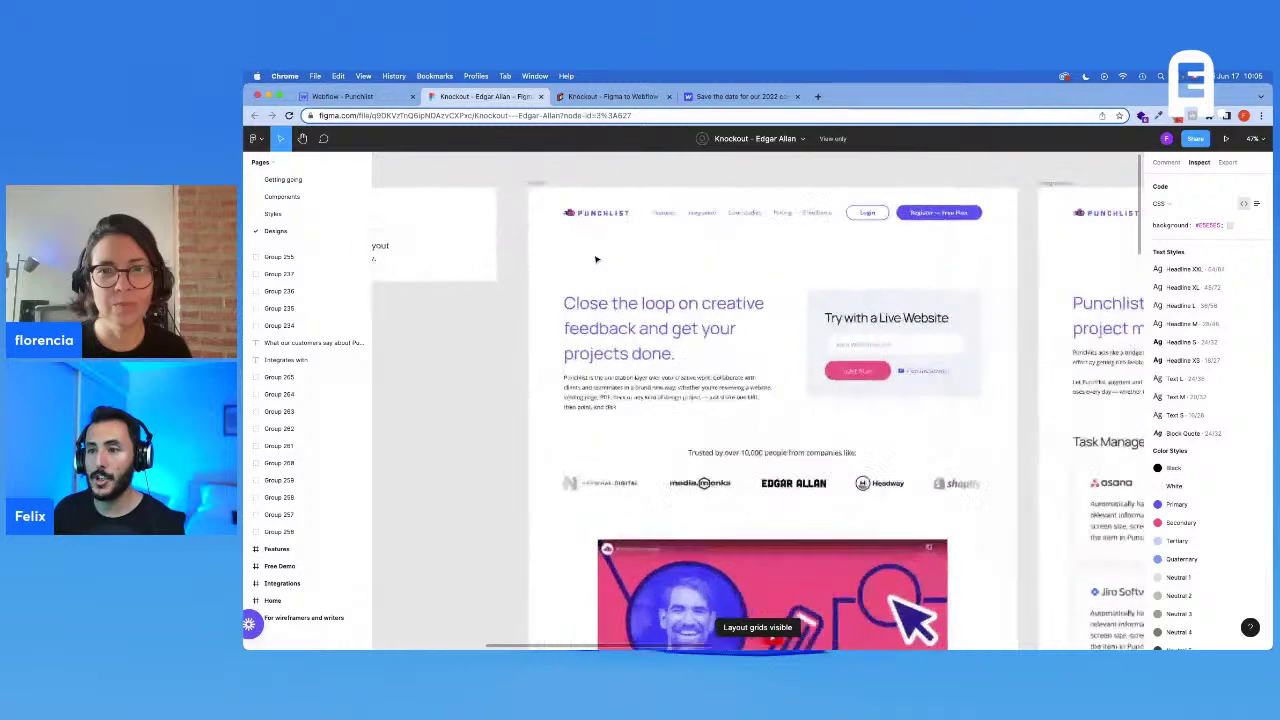
scroll(594, 255, up, 3)
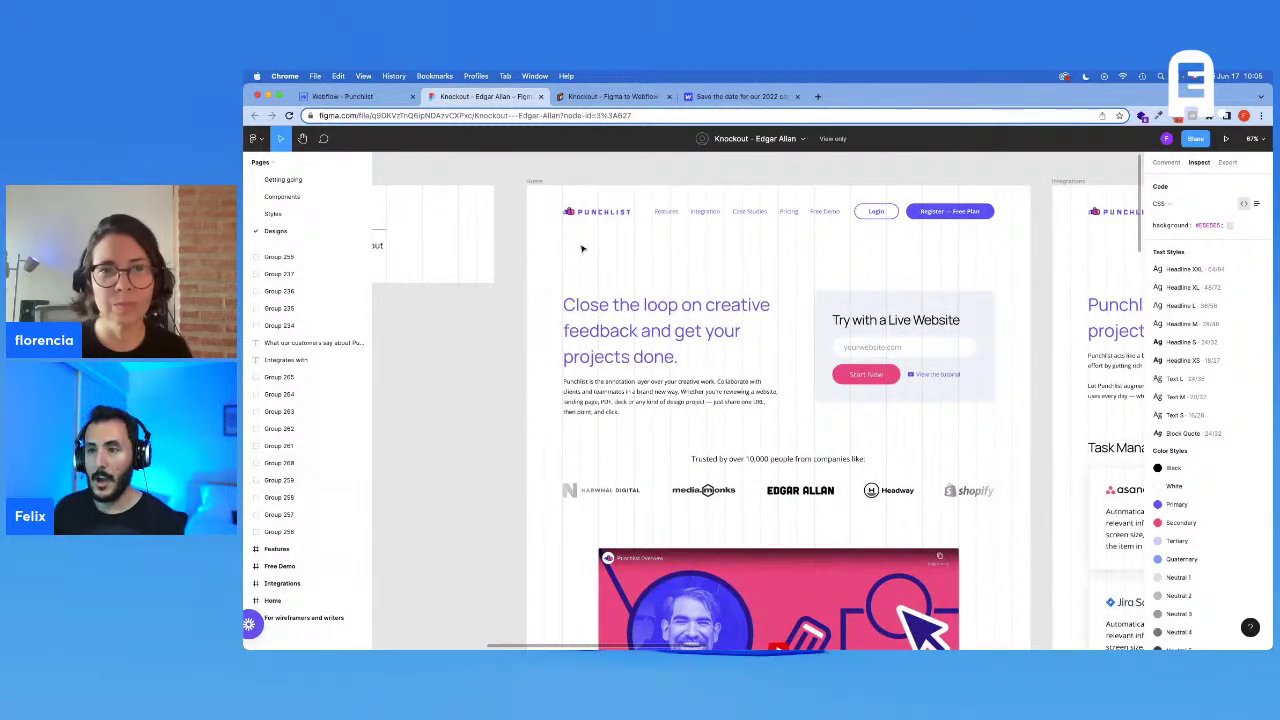
key(ctrl+g)
click(299, 214)
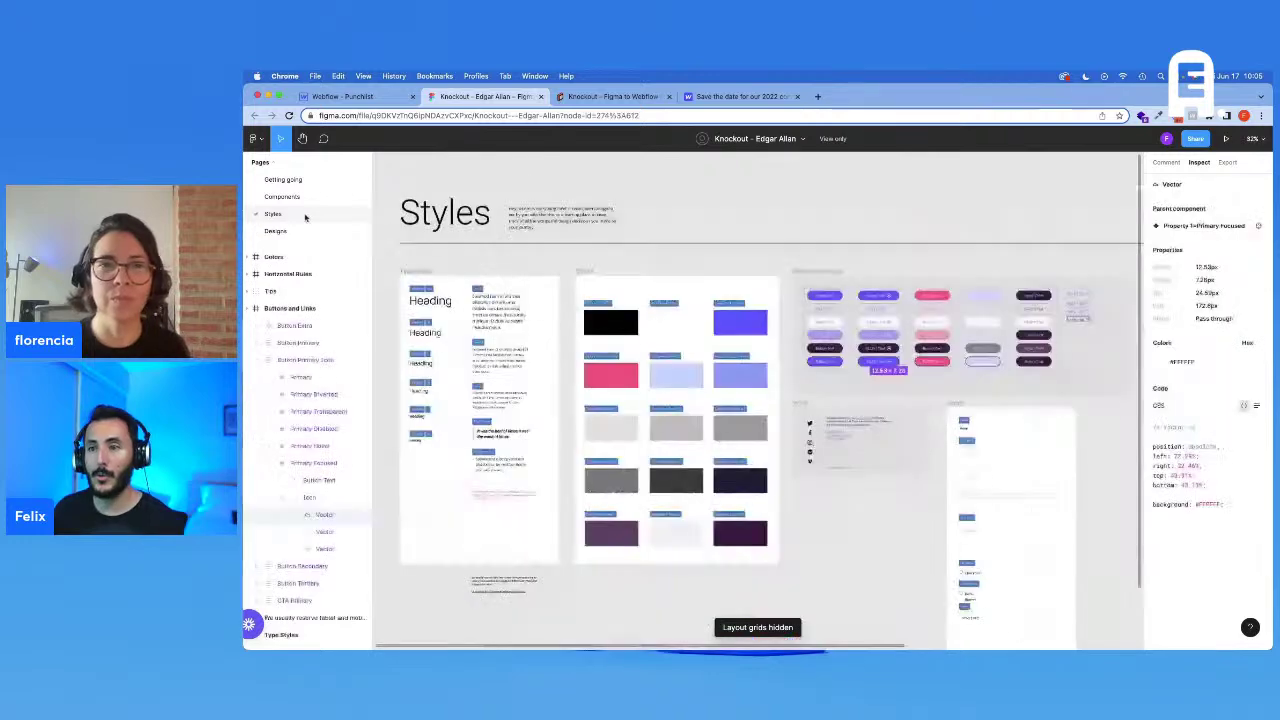
scroll(660, 264, down, 1)
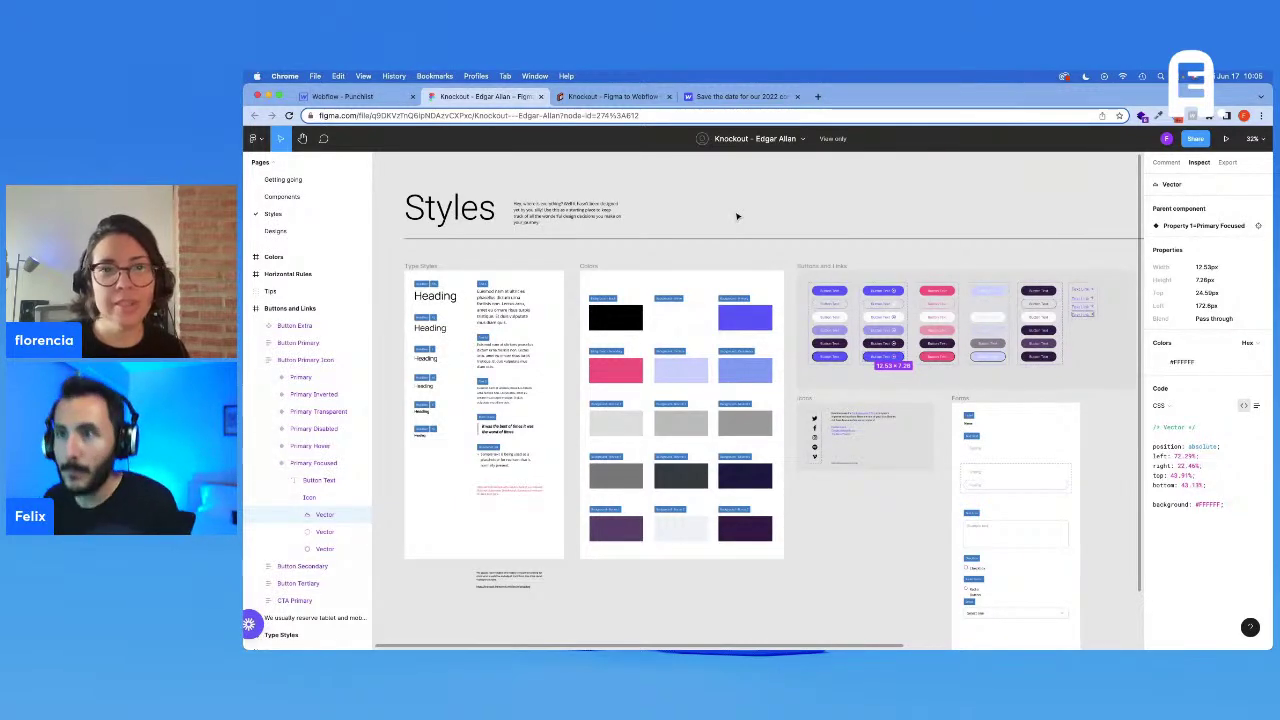
Step: Switch to the Knockout website and look over its hero and framework introduction
click(591, 92)
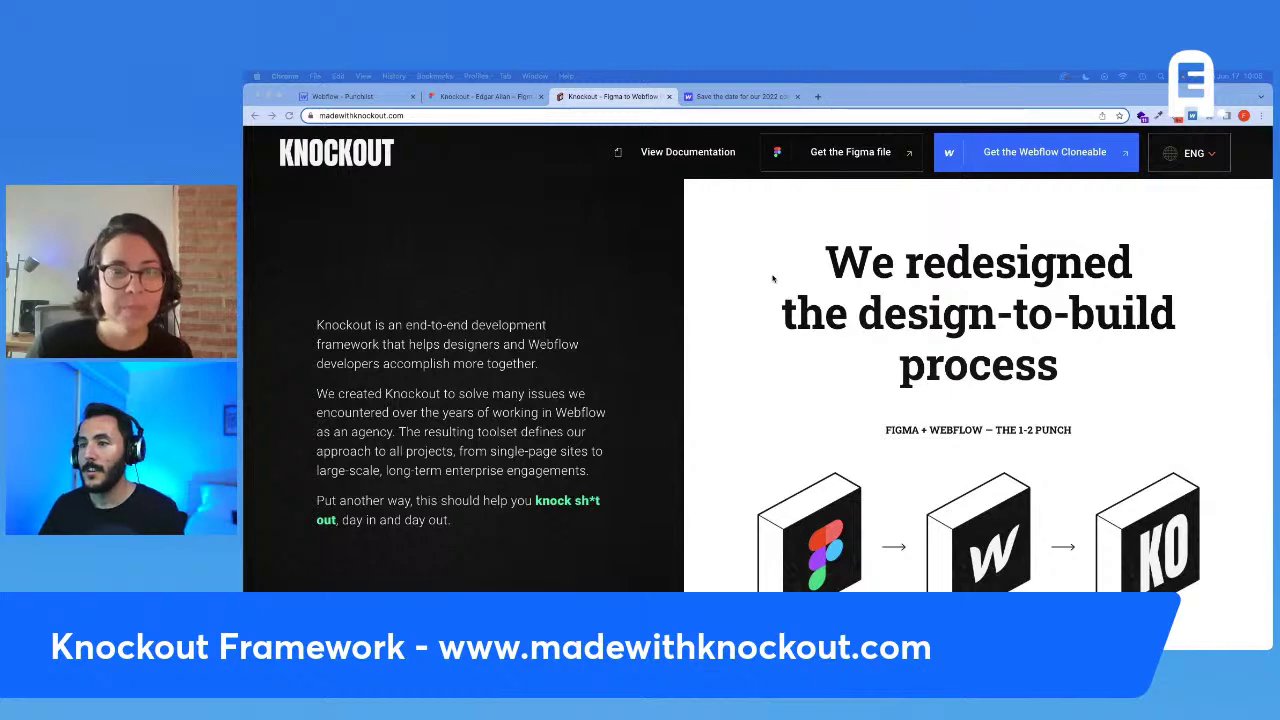
scroll(772, 279, up, 1)
scroll(772, 279, up, 3)
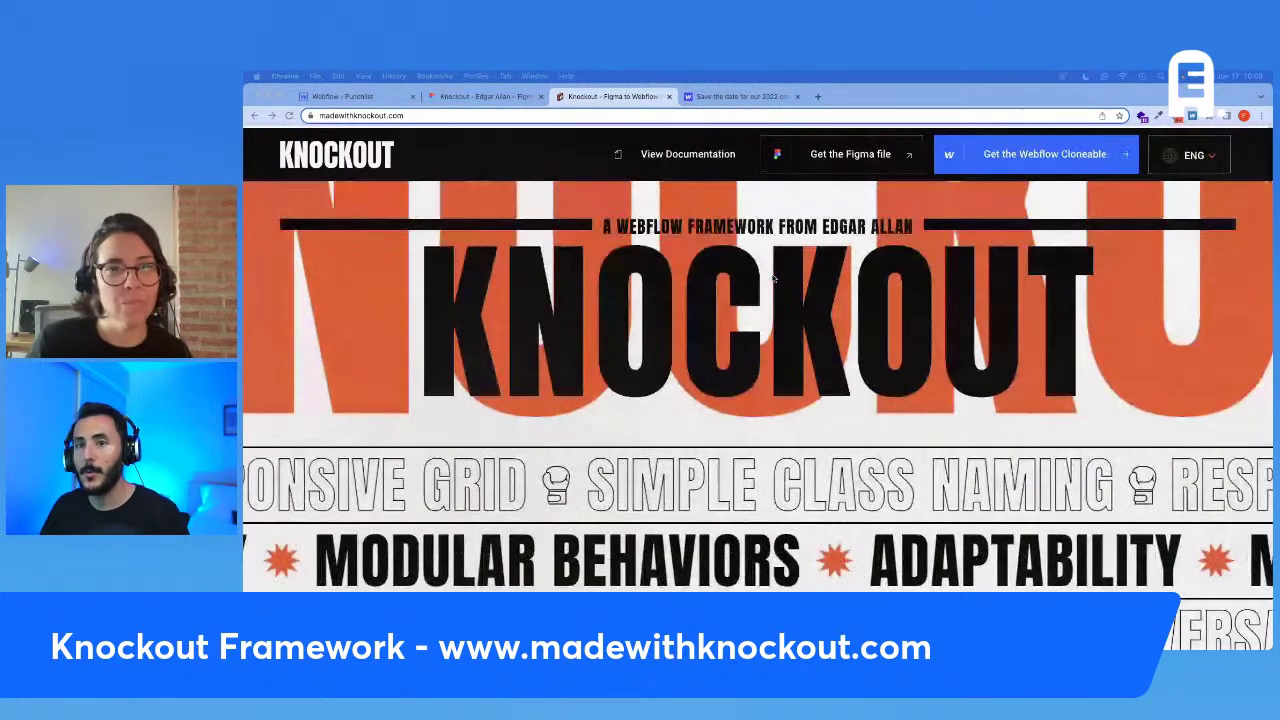
scroll(759, 274, down, 3)
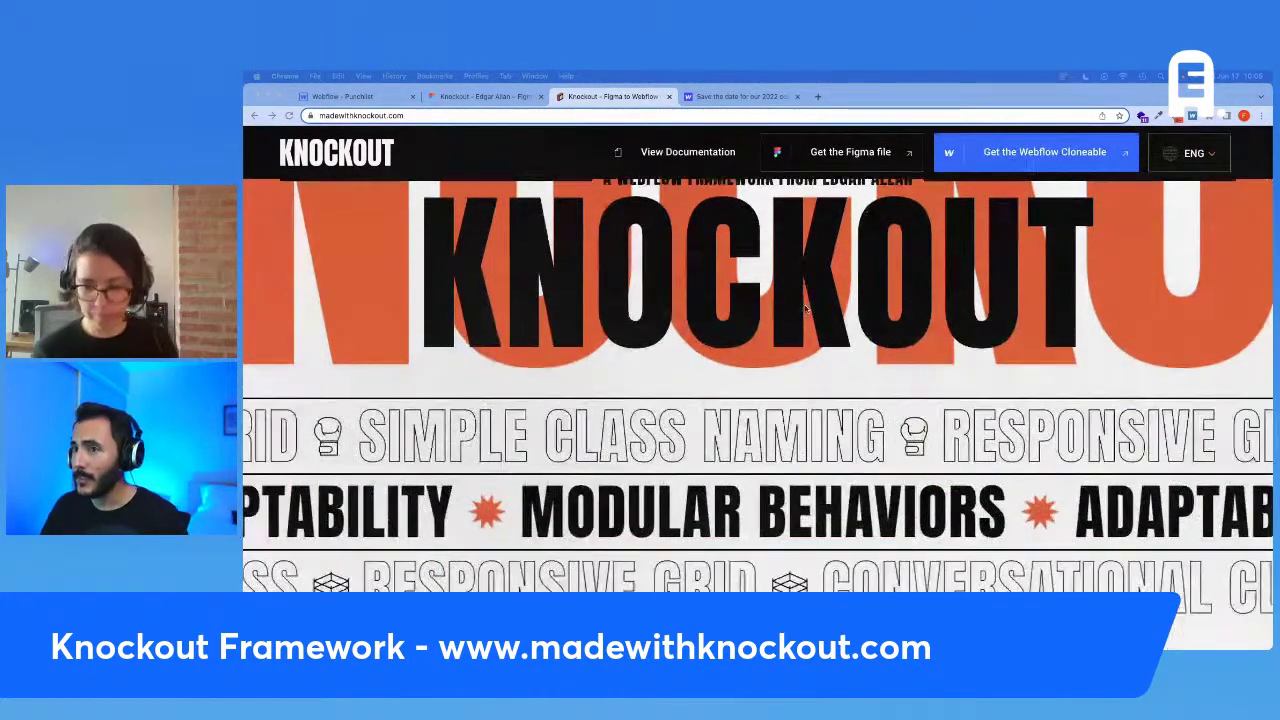
scroll(806, 309, down, 3)
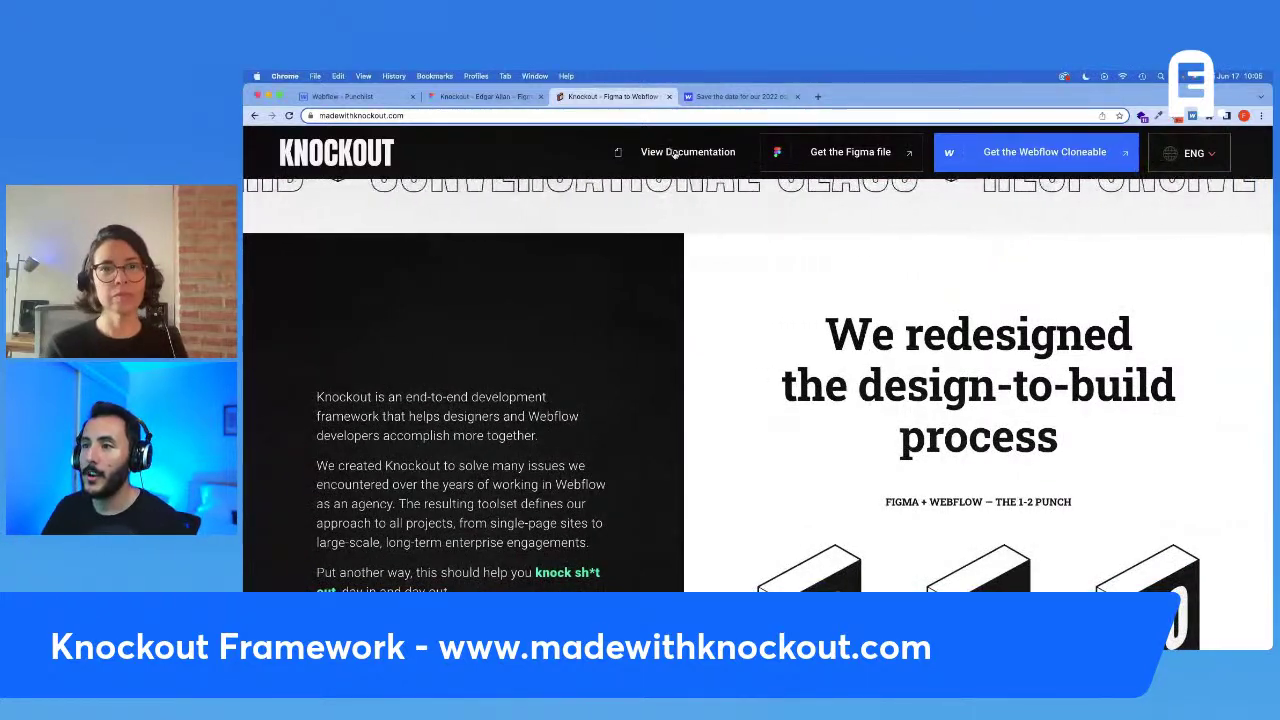
Step: Open the Knockout documentation and go to its Setting Up Knockout article
click(789, 170)
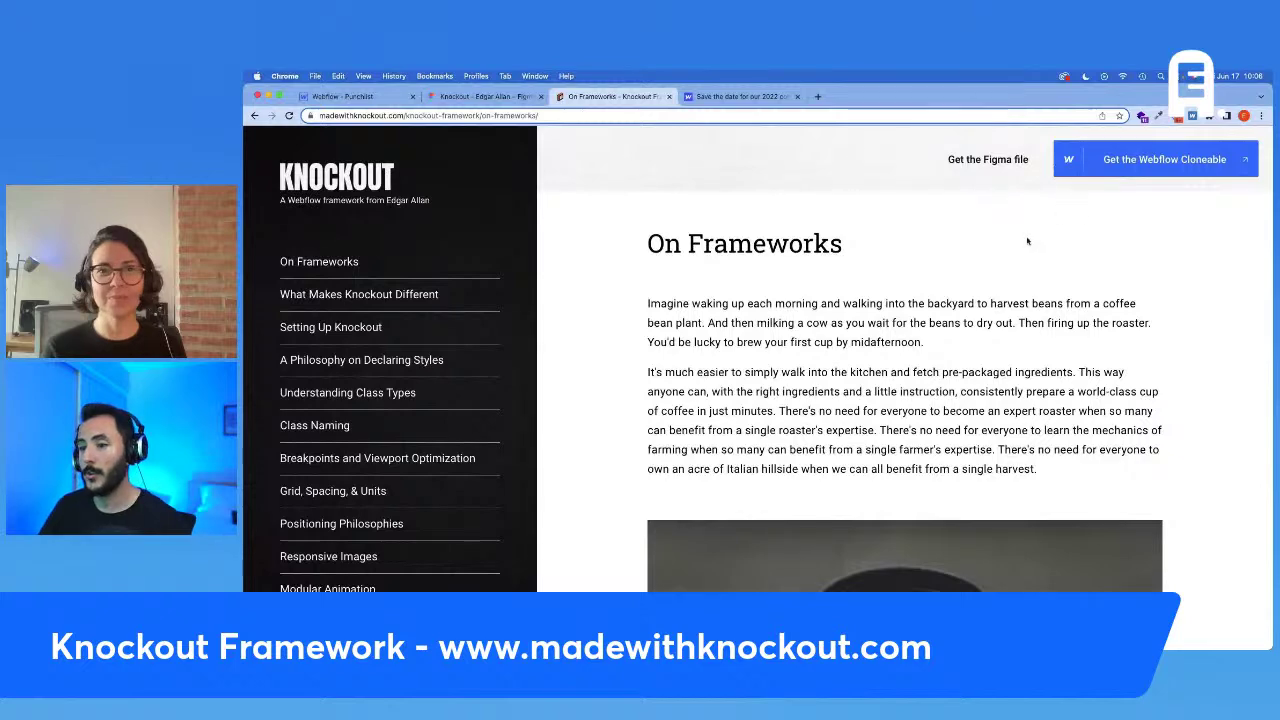
scroll(1024, 241, down, 5)
scroll(374, 237, up, 3)
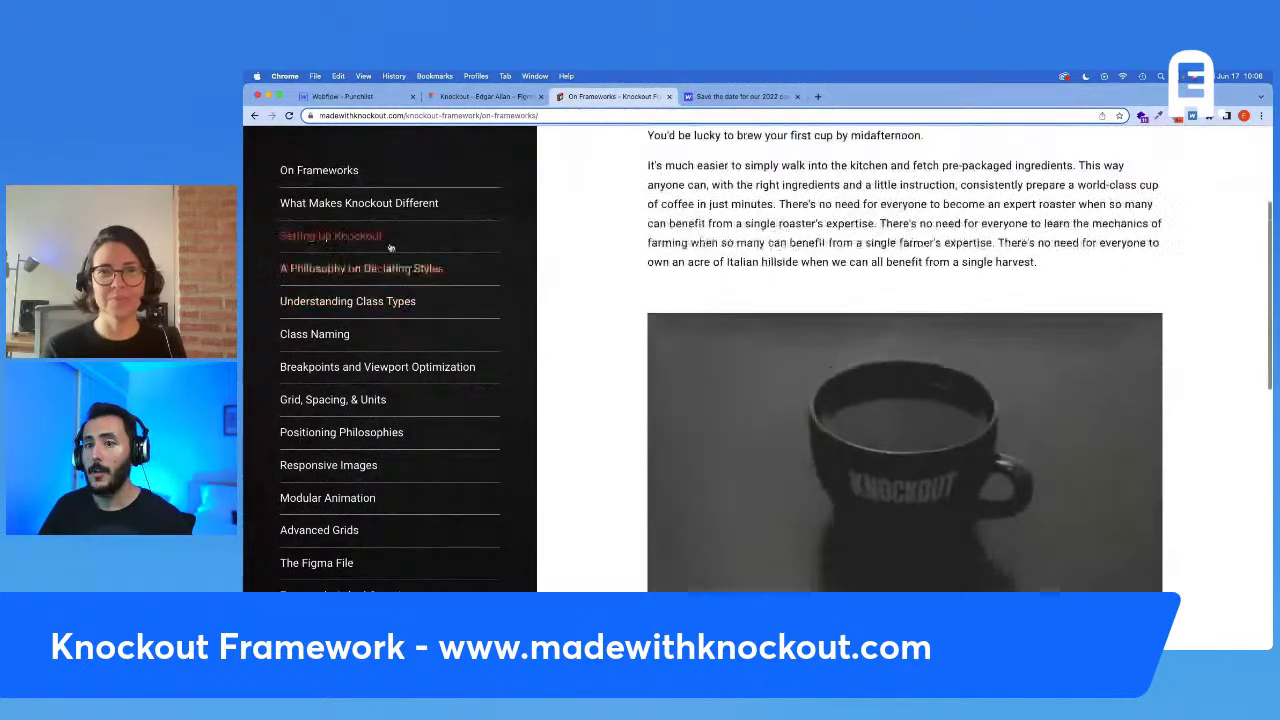
click(374, 237)
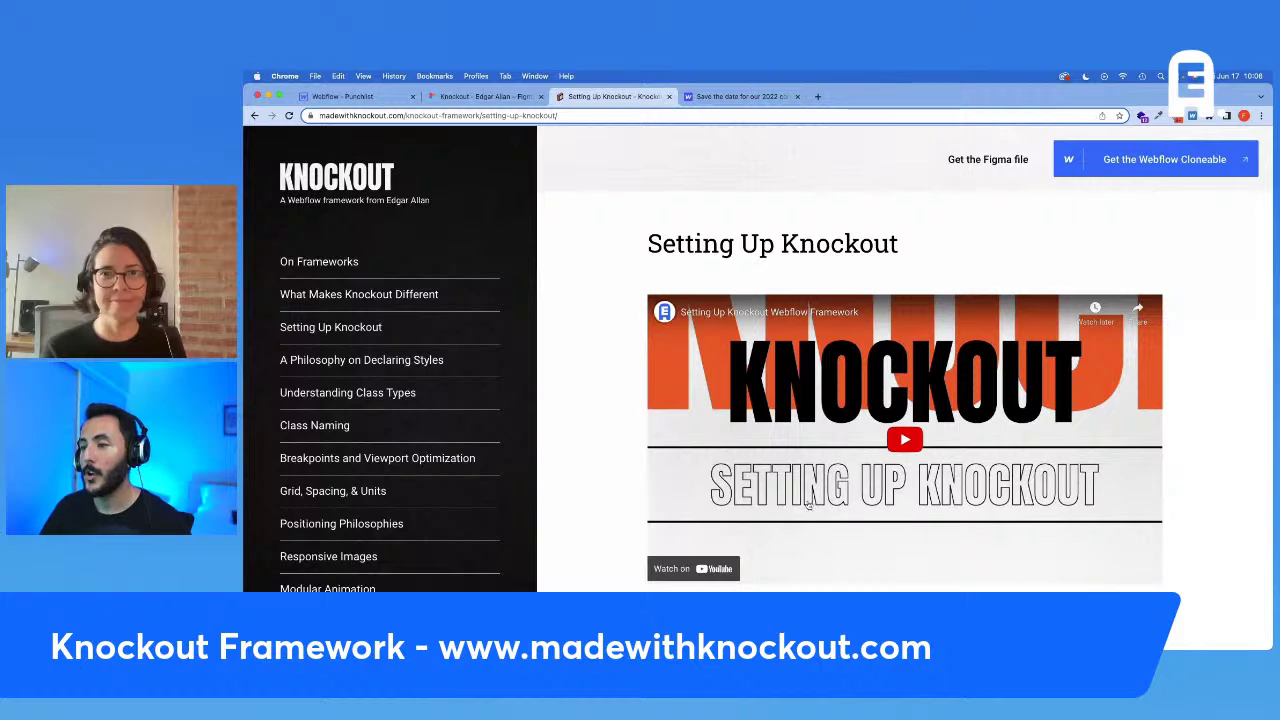
Step: Switch to the Punchlist project in Webflow and read the introduction and text tips on the Knockout Setup page
click(360, 97)
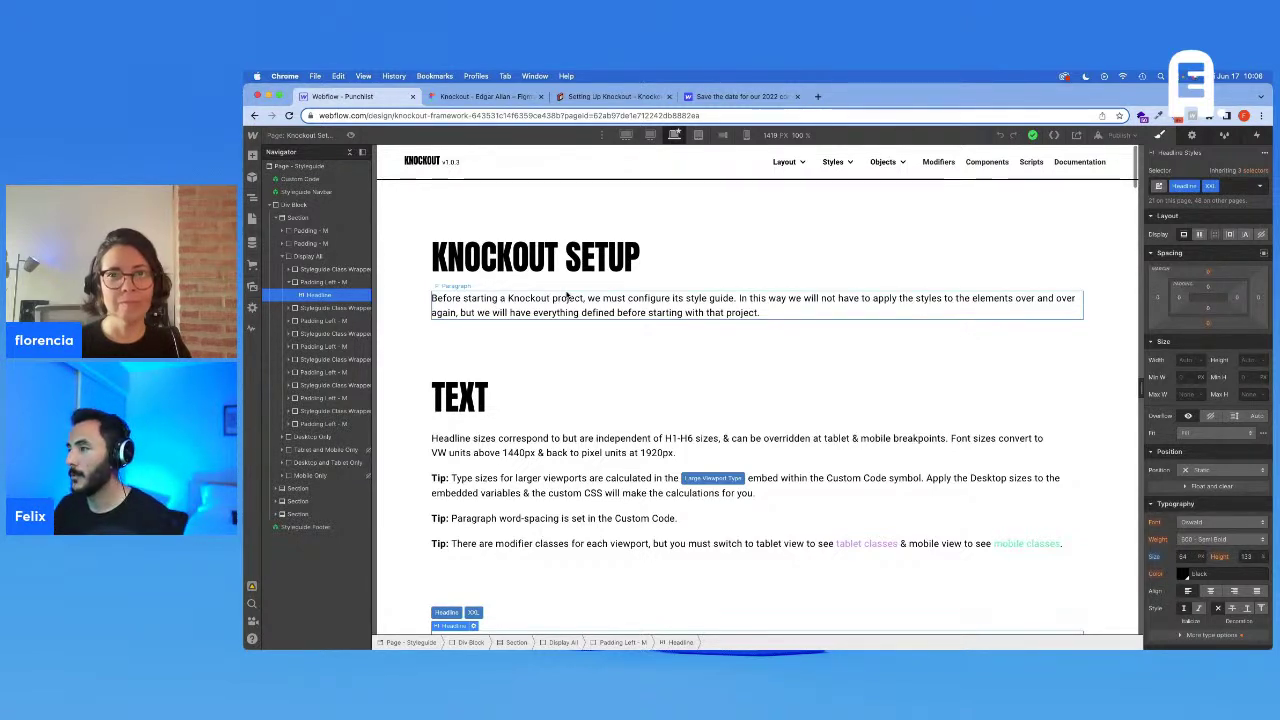
scroll(600, 315, down, 4)
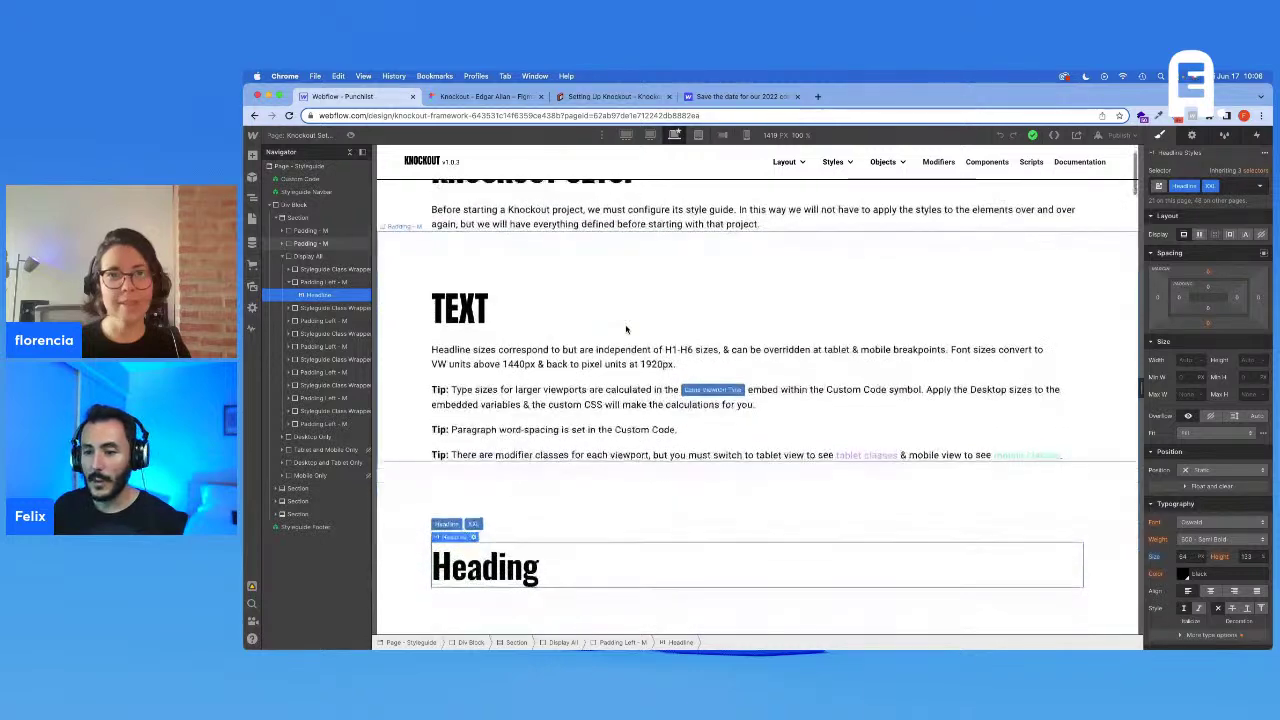
scroll(627, 328, up, 4)
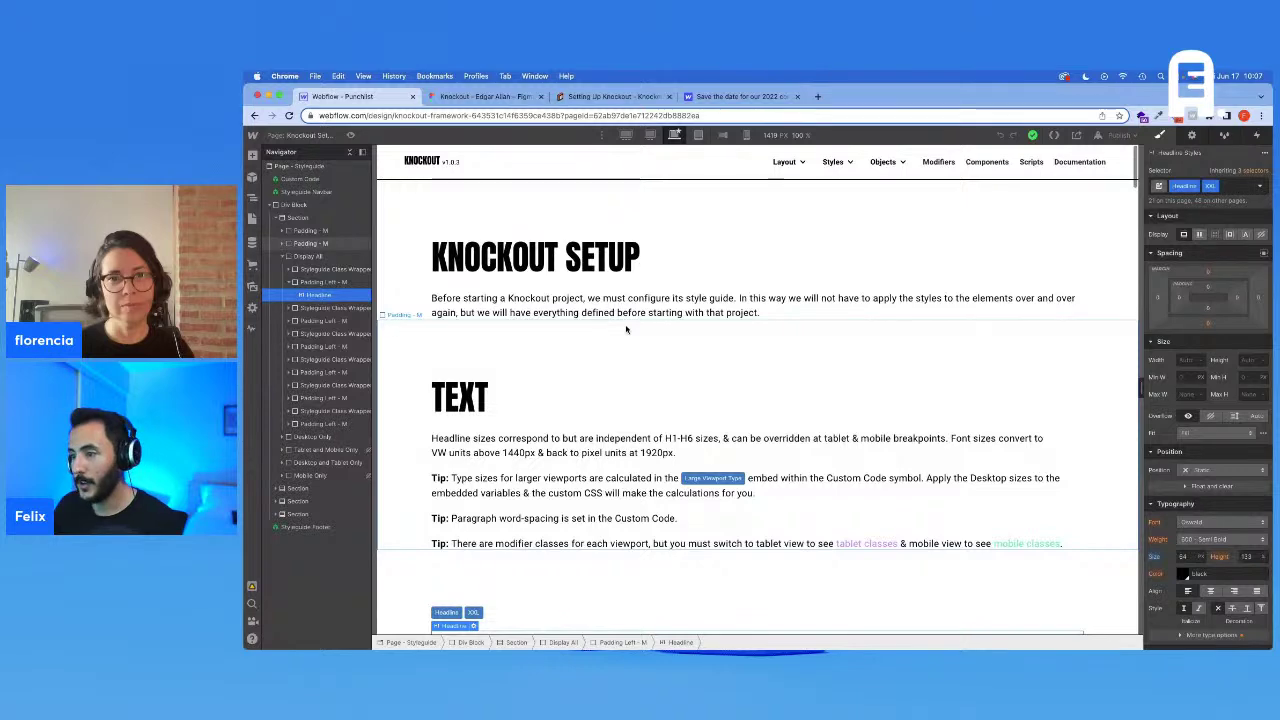
scroll(626, 329, down, 3)
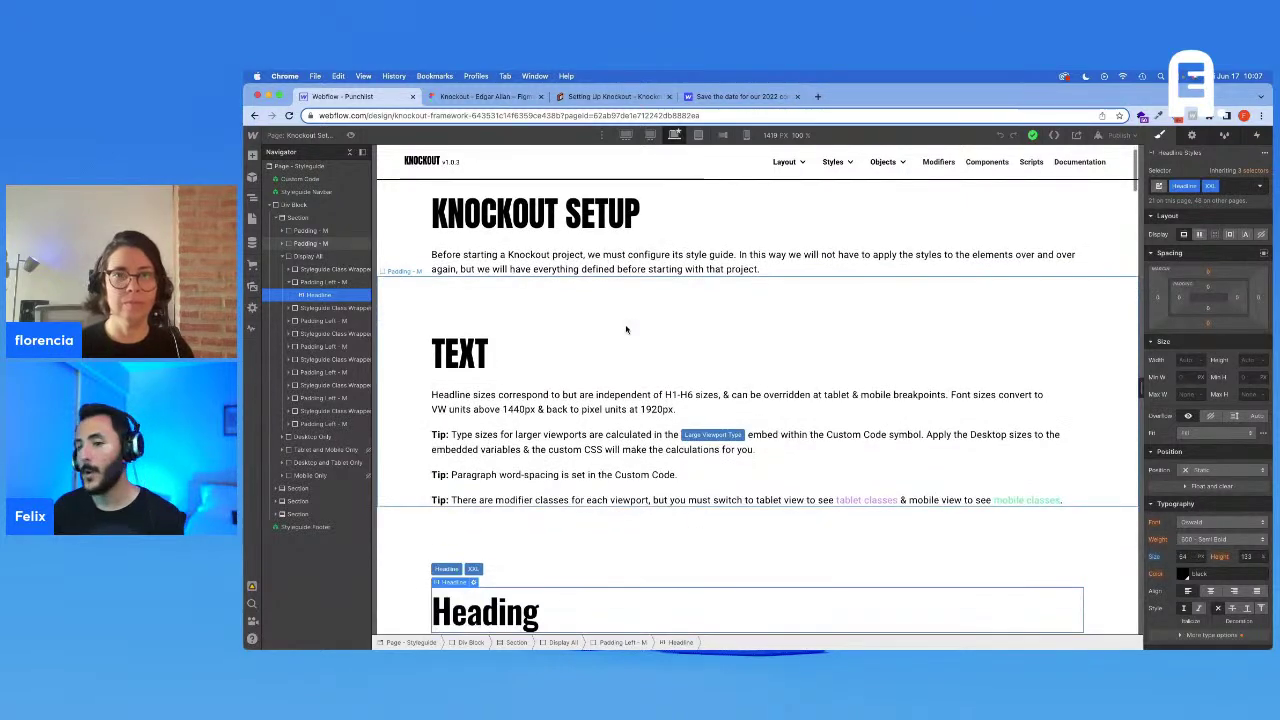
scroll(626, 329, up, 3)
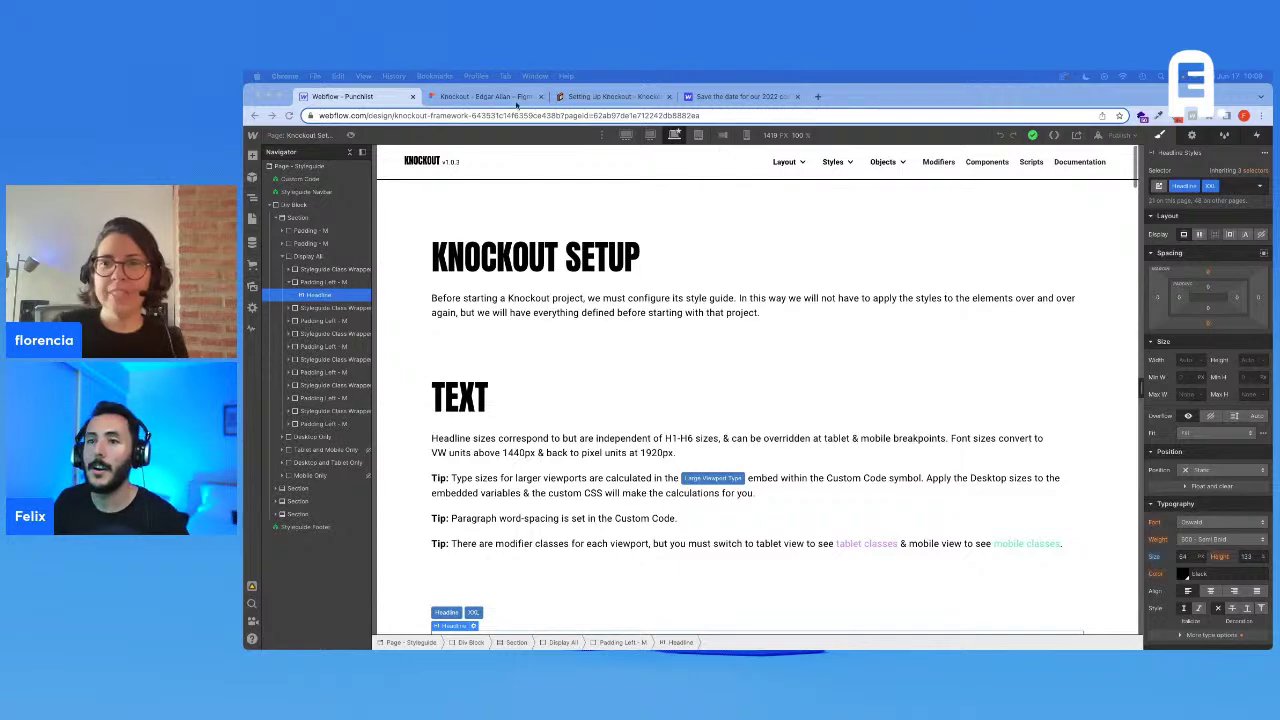
Step: Inspect the Headline XXL and XL type styles on the Styles page of the Figma file
click(485, 96)
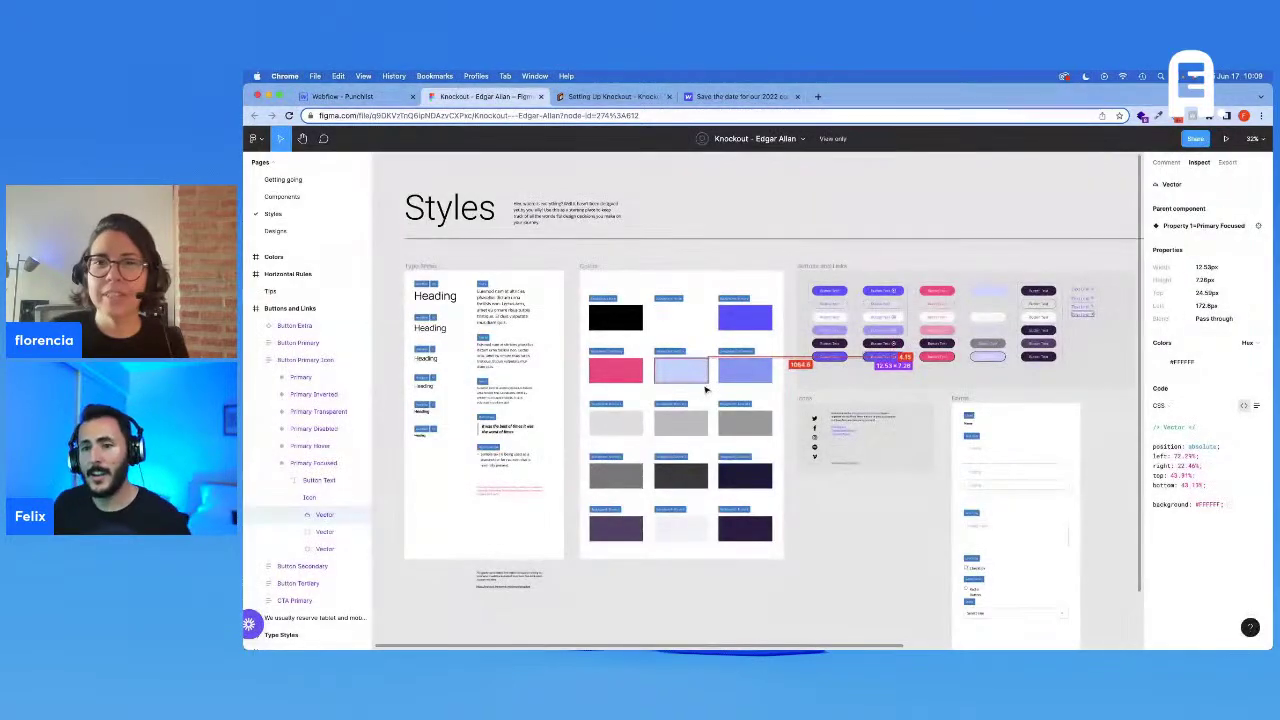
scroll(517, 336, up, 2)
scroll(517, 336, up, 3)
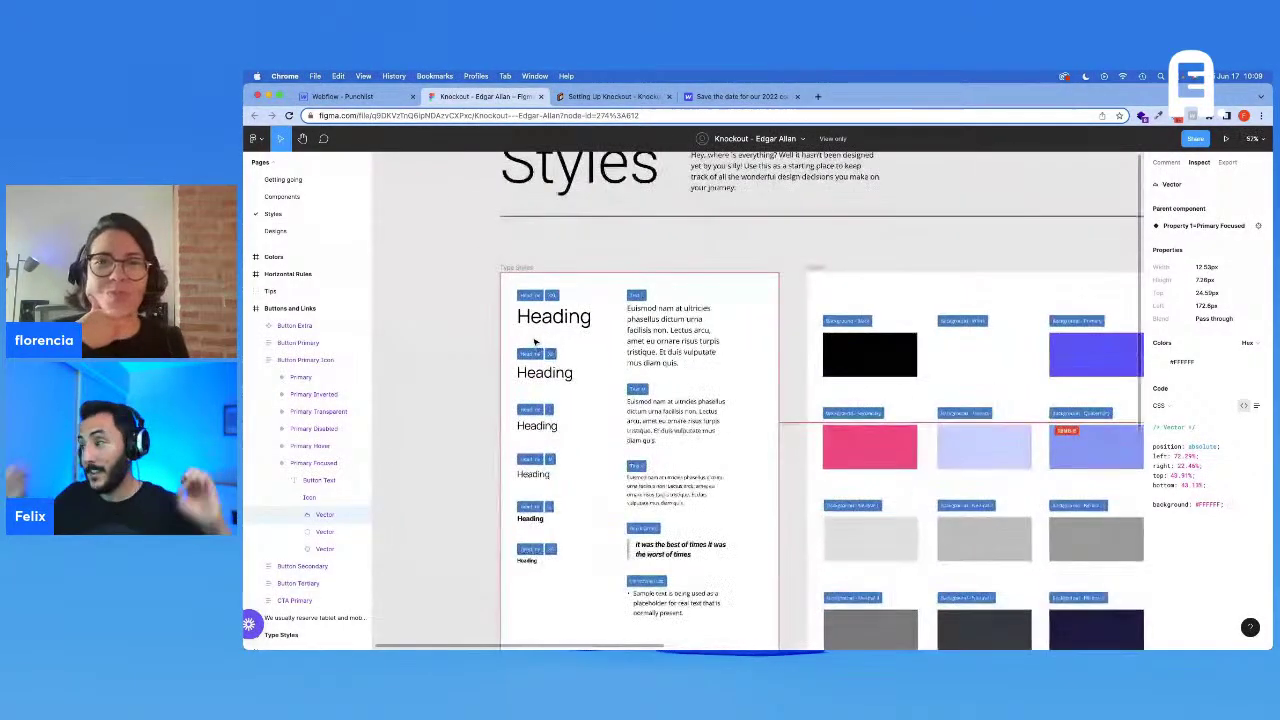
click(541, 327)
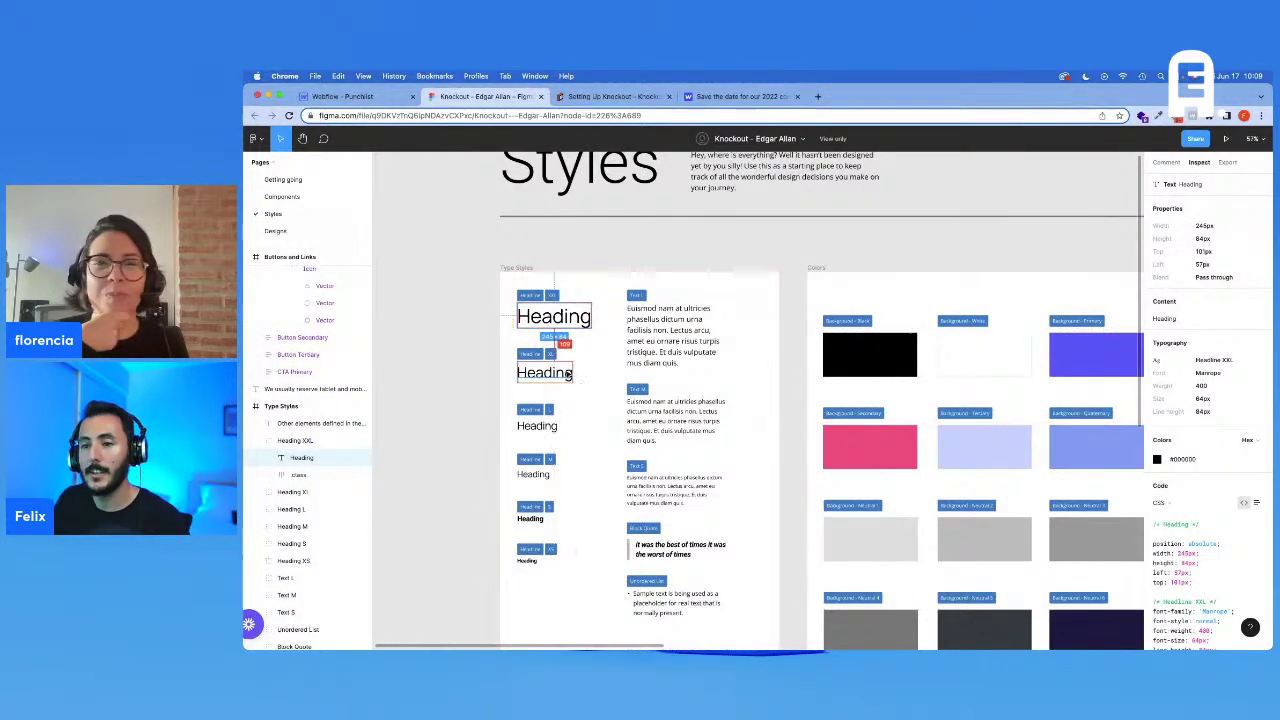
click(566, 373)
scroll(567, 374, down, 1)
click(559, 311)
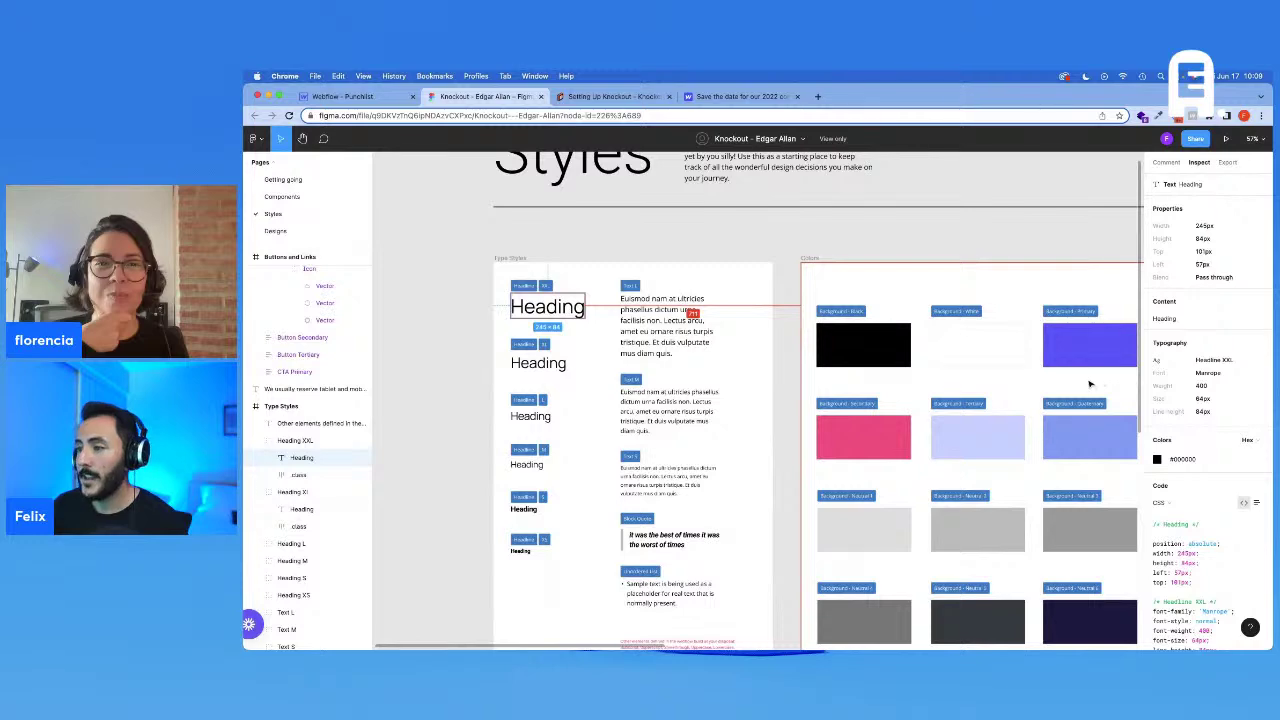
Step: Return to the Punchlist project in Webflow and examine the Knockout Setup page's heading samples and the project's page list
click(340, 97)
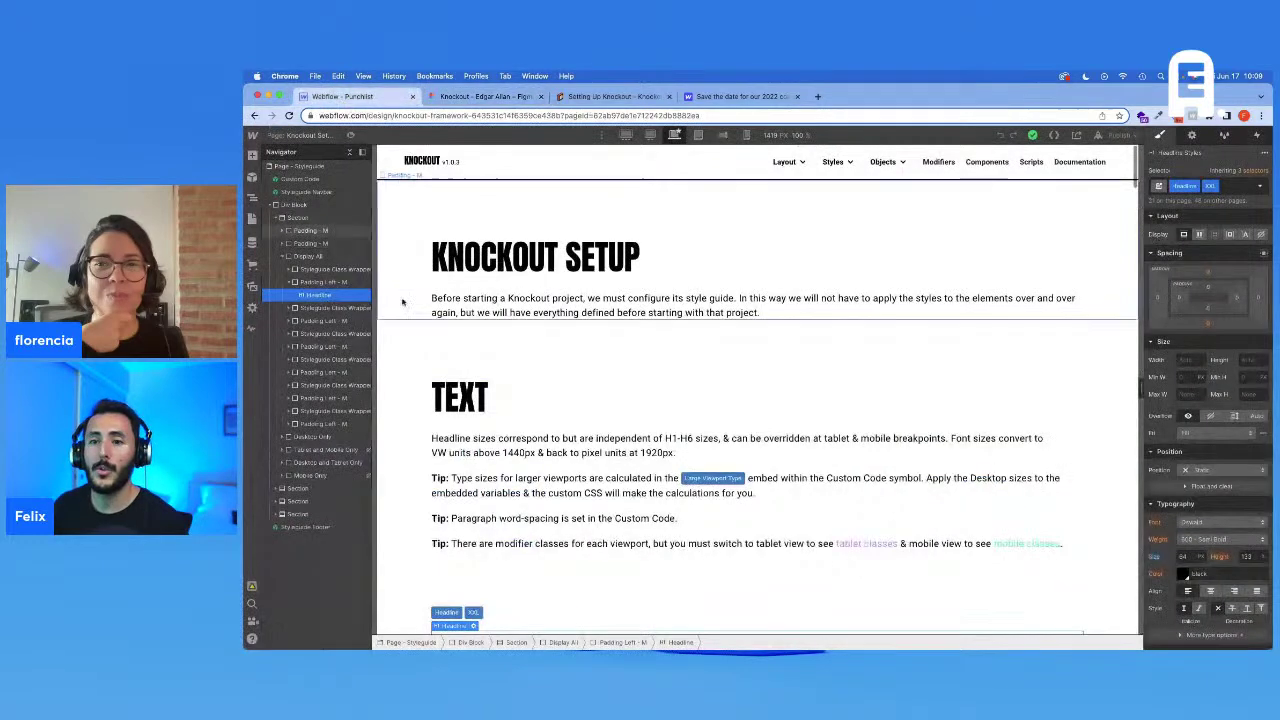
key(p)
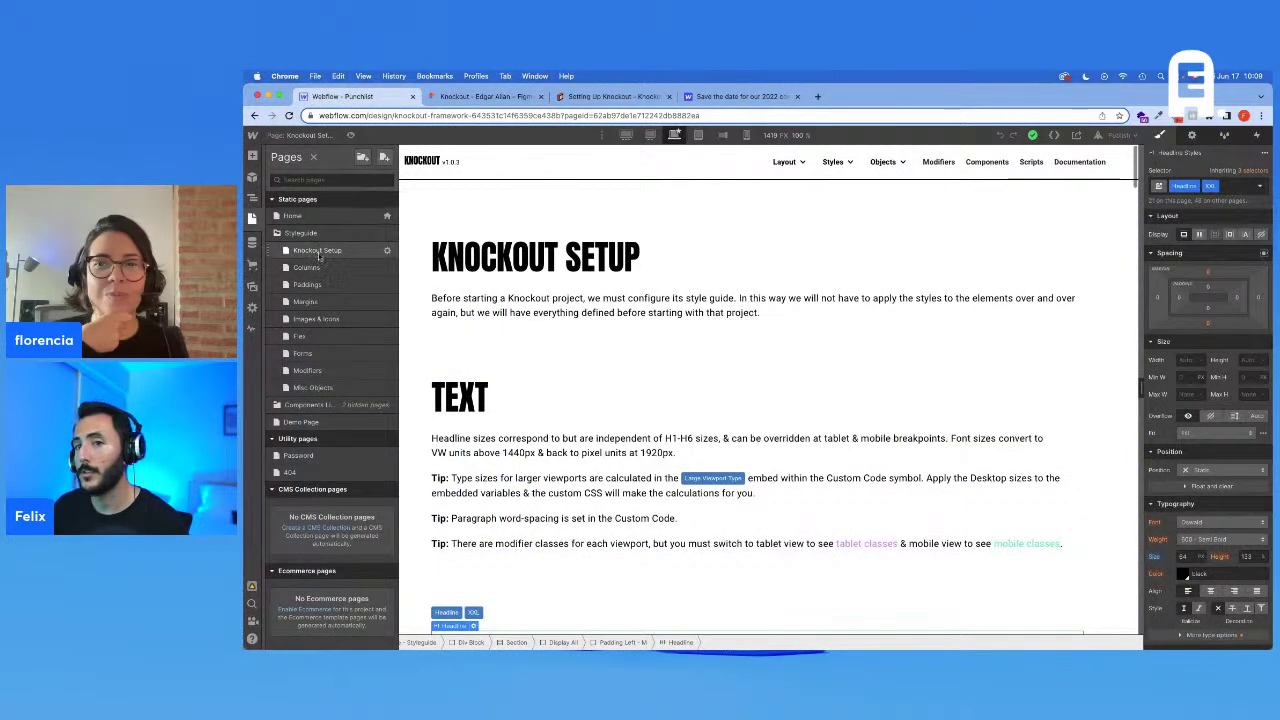
click(568, 304)
scroll(568, 304, down, 10)
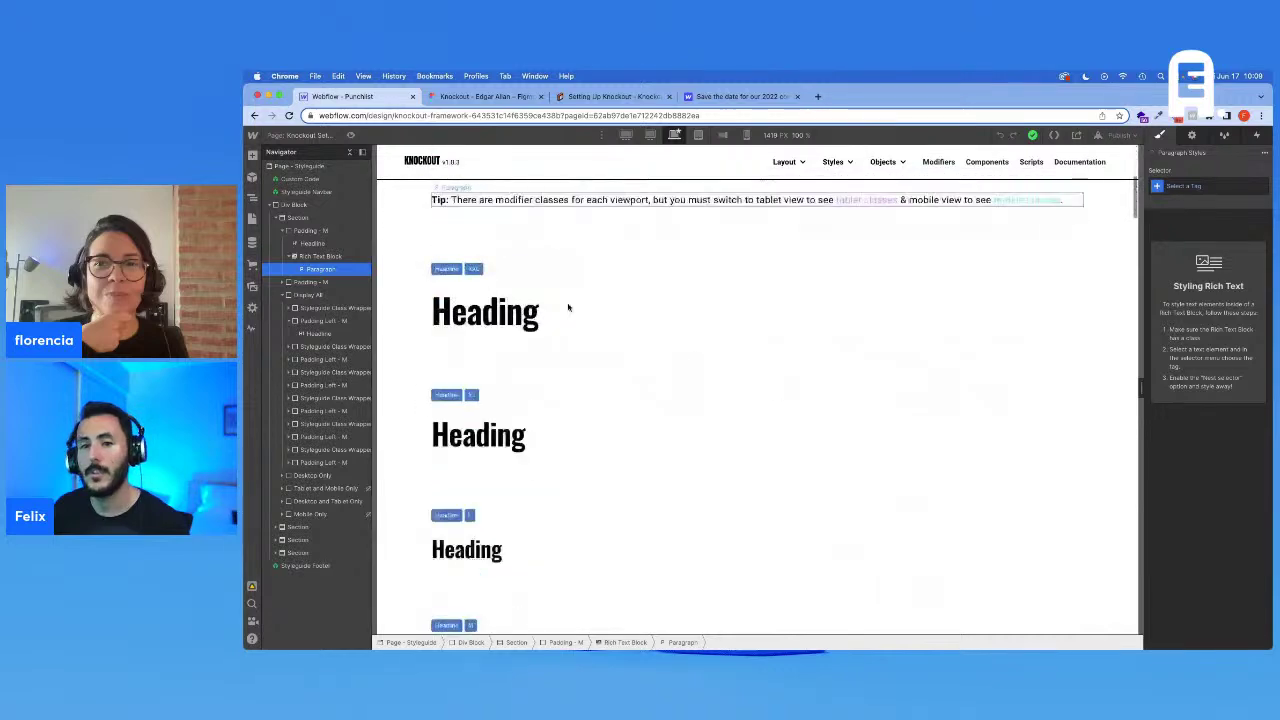
key(p)
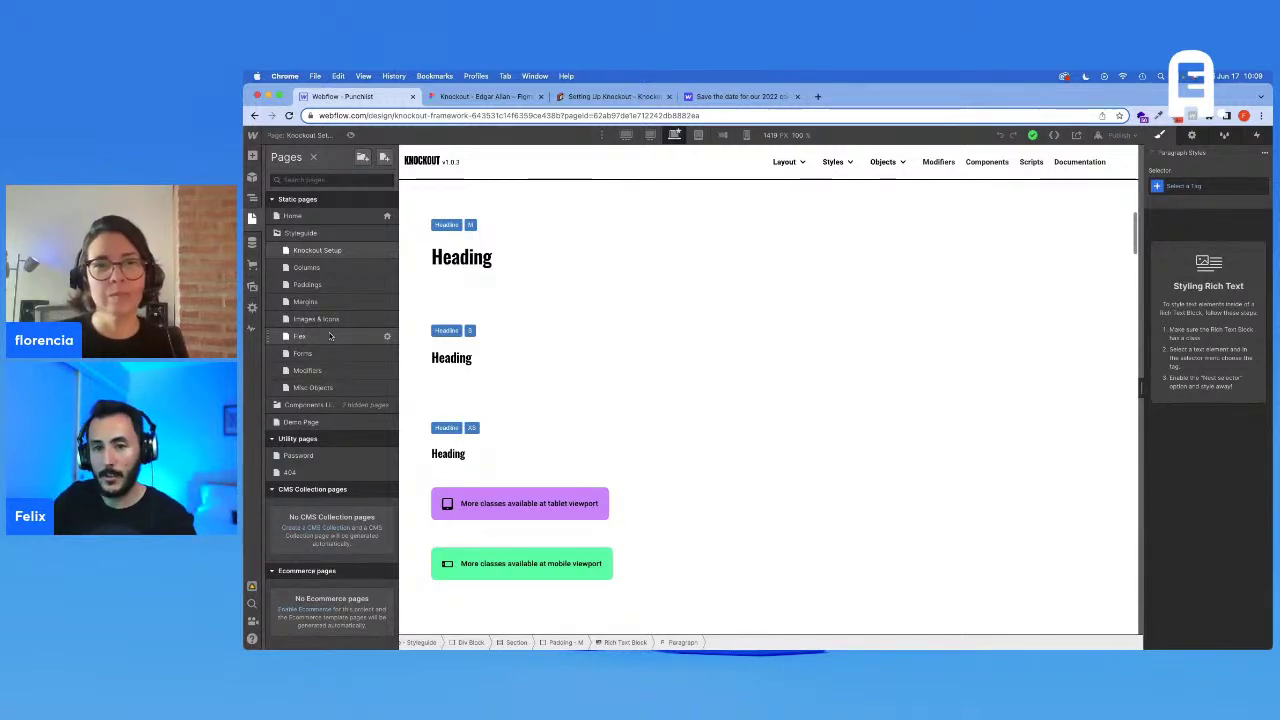
Step: Select the Headline XXL sample on the Knockout Setup page and set its font size to 64 px
scroll(490, 289, up, 5)
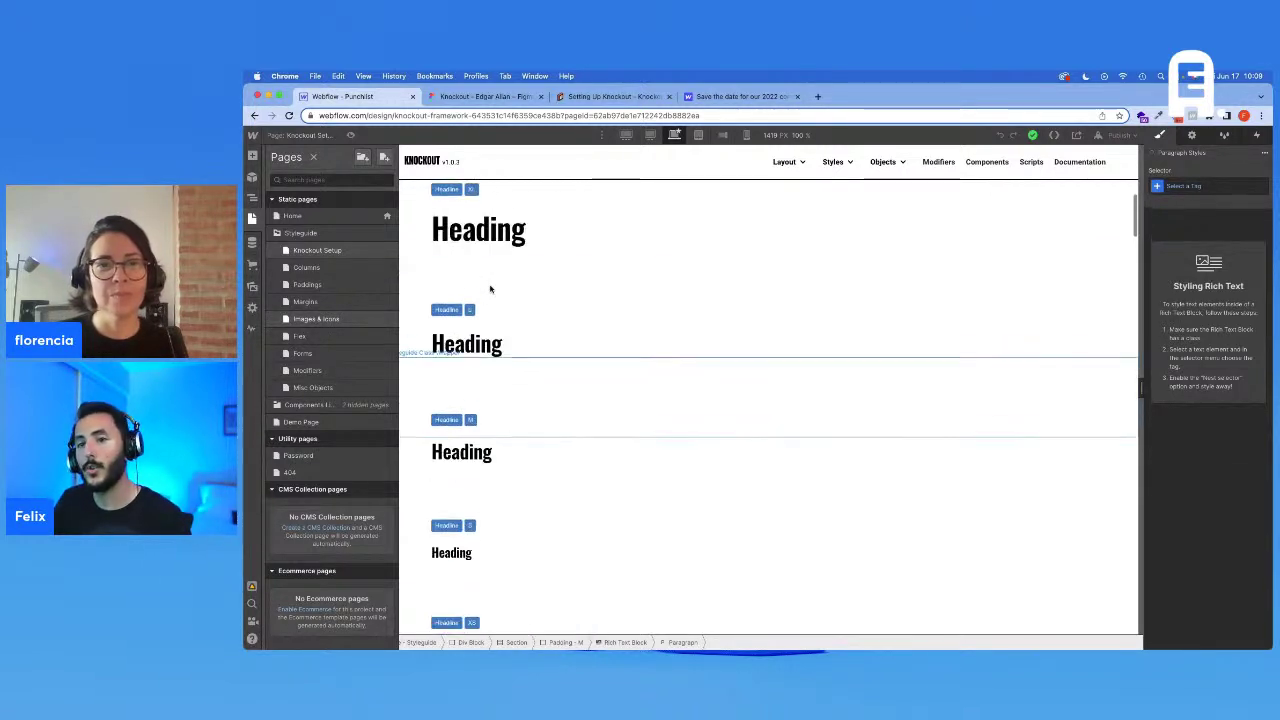
scroll(490, 288, up, 3)
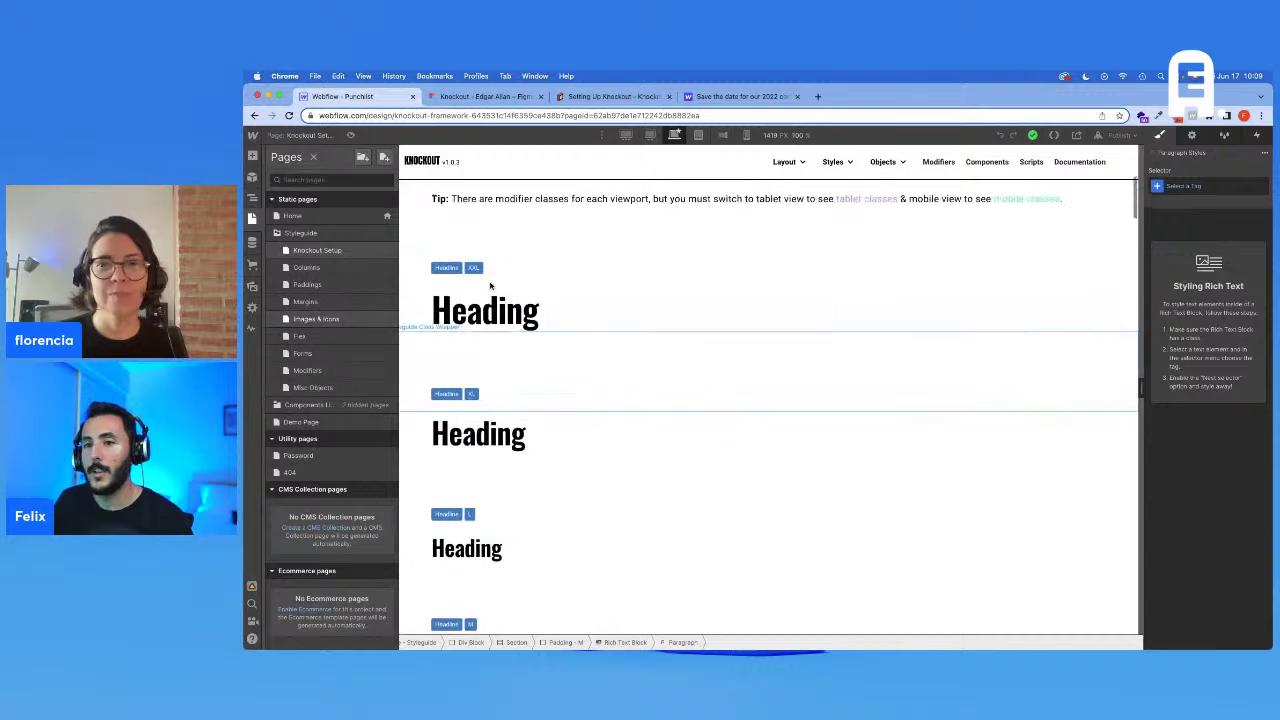
scroll(490, 286, up, 1)
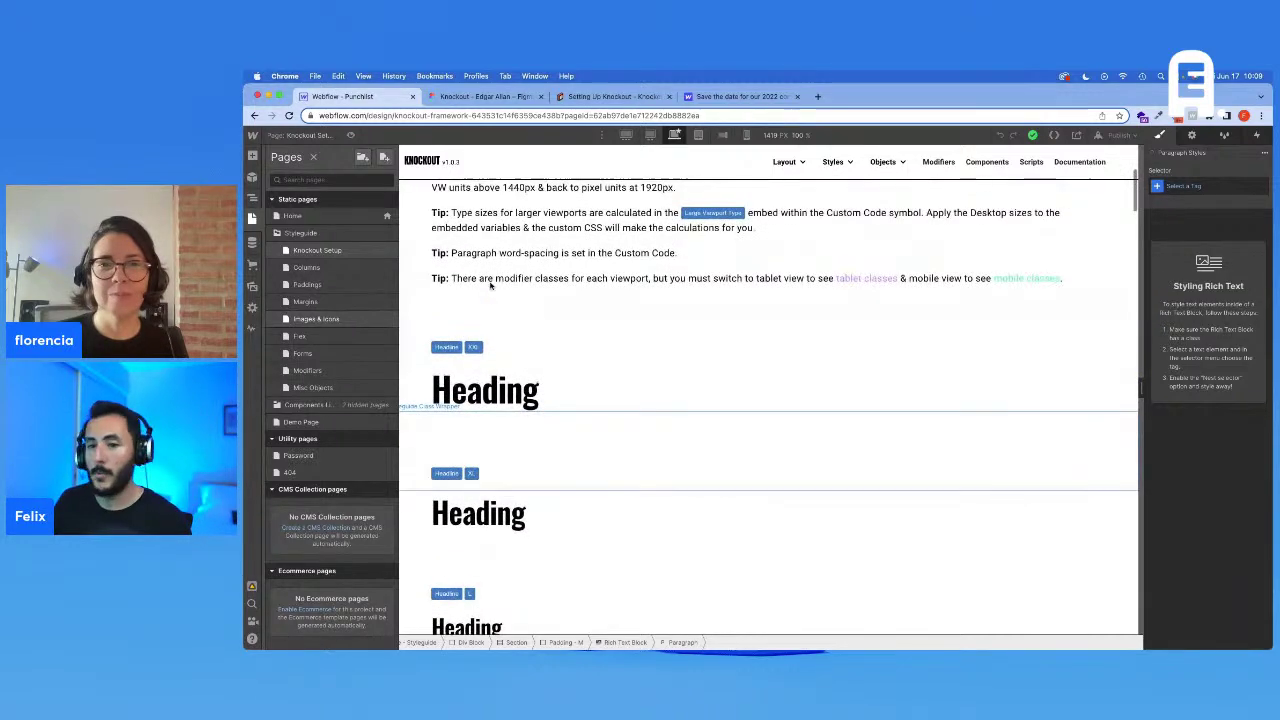
click(488, 390)
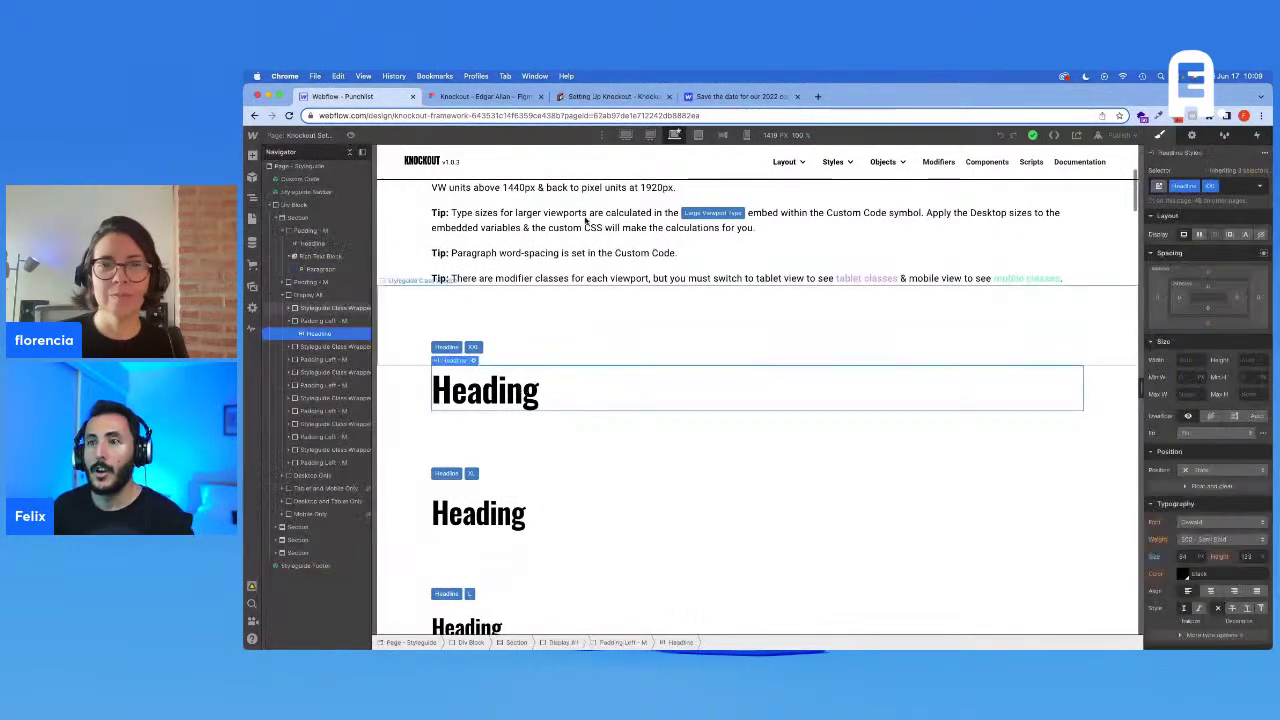
click(482, 97)
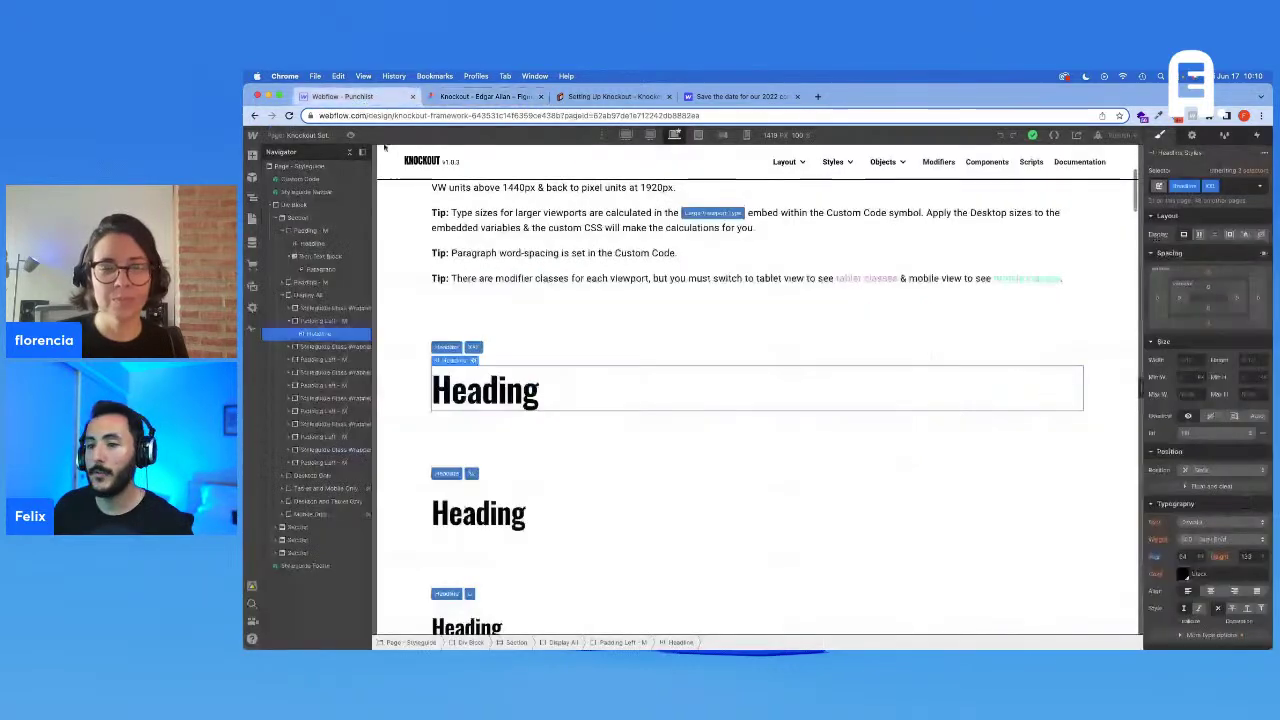
click(358, 97)
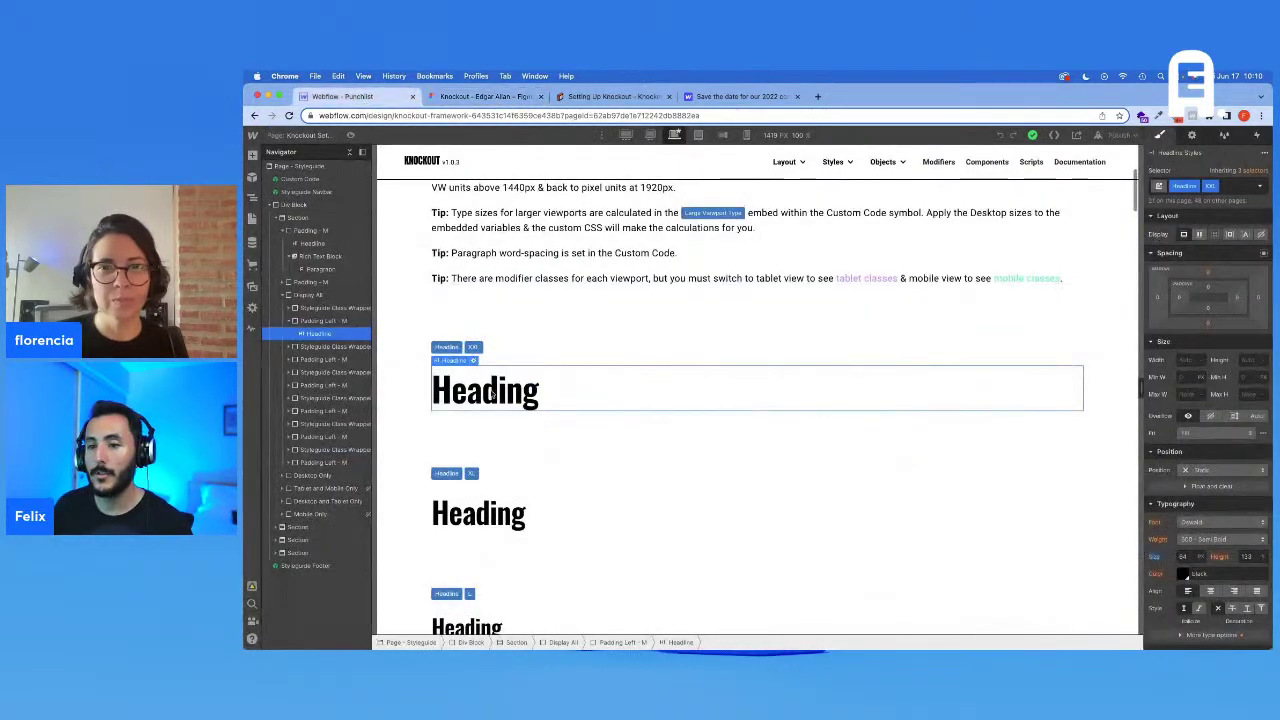
click(1186, 556)
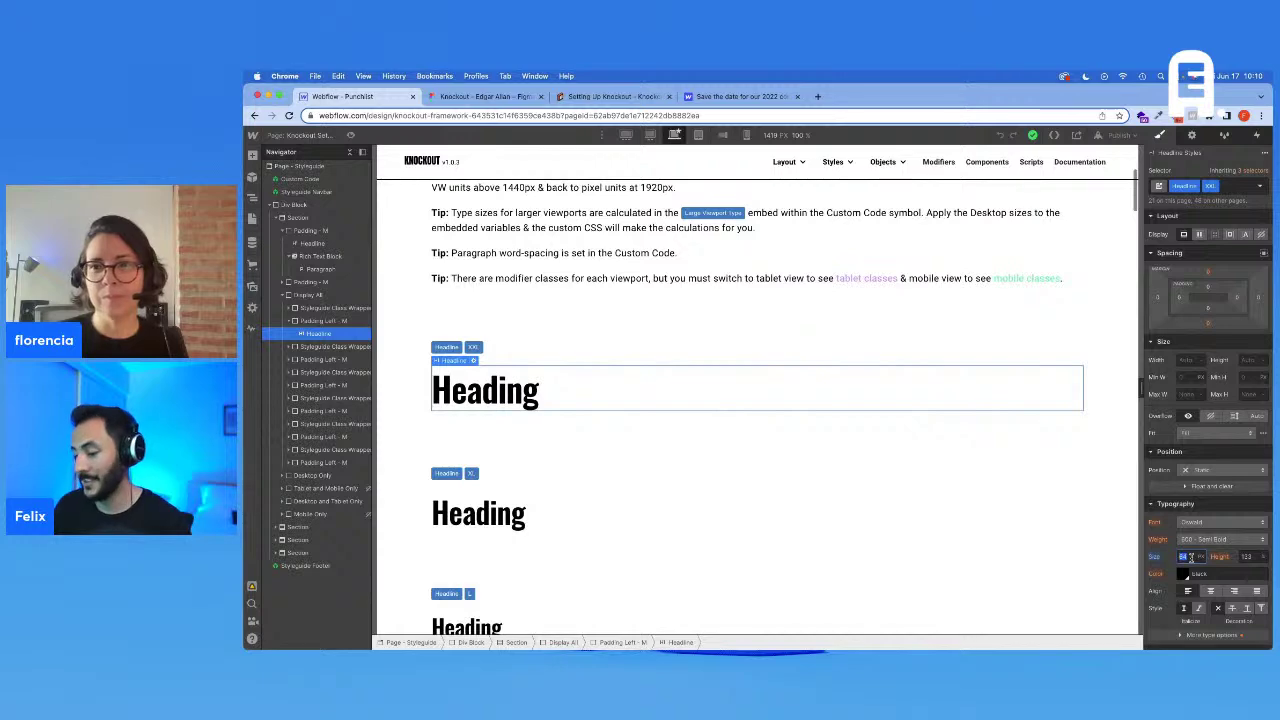
text(64)
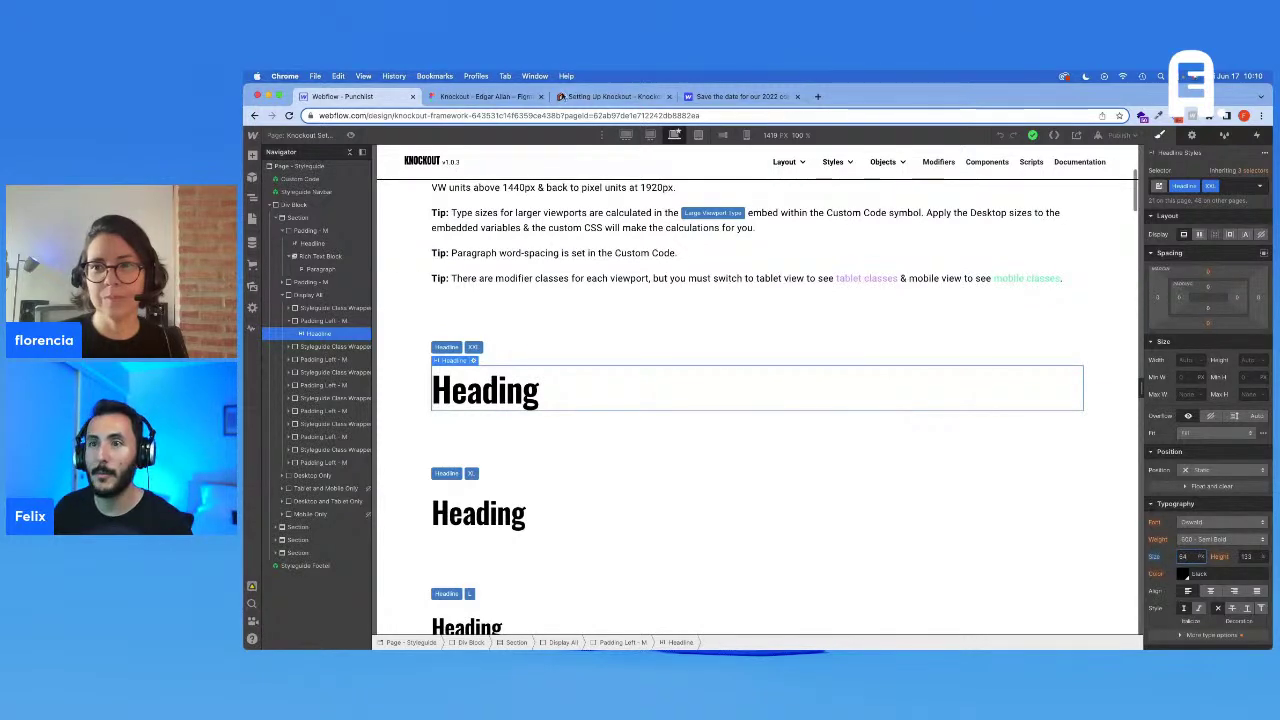
Step: Check the Headline XXL type style in Figma and set the XXL heading's font to Manrope in Webflow
click(580, 96)
click(520, 97)
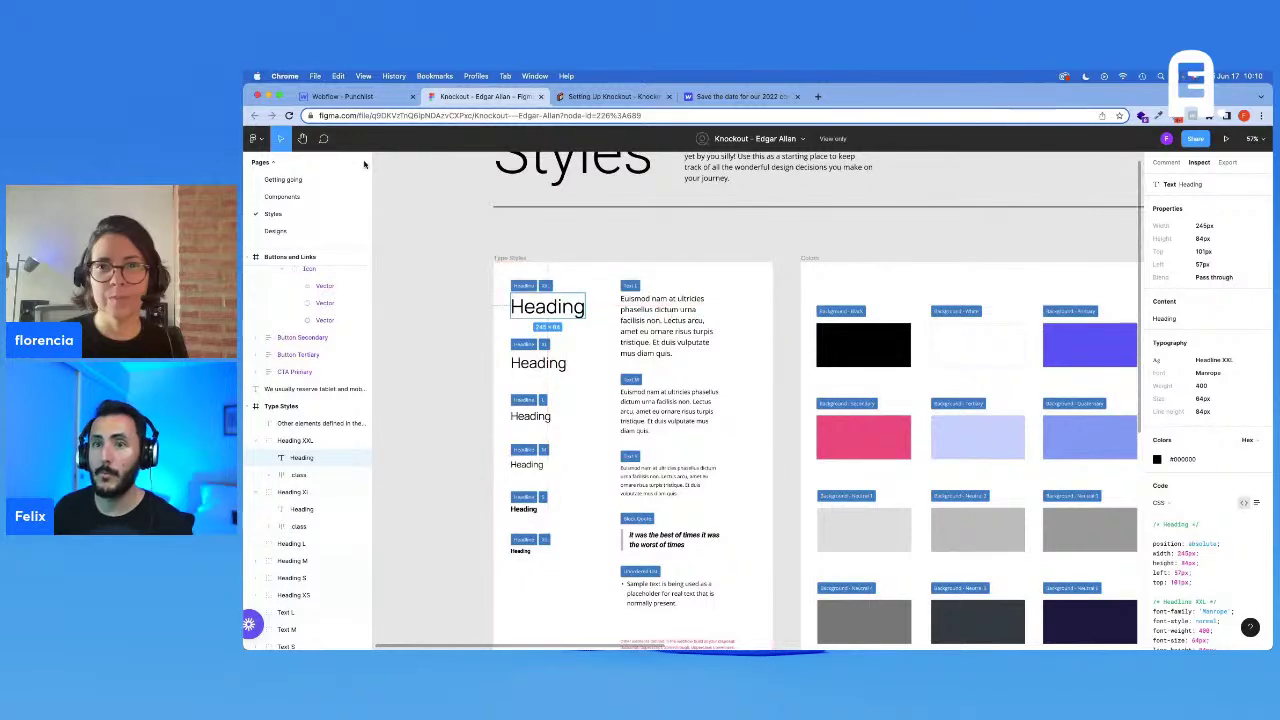
click(362, 100)
click(1194, 526)
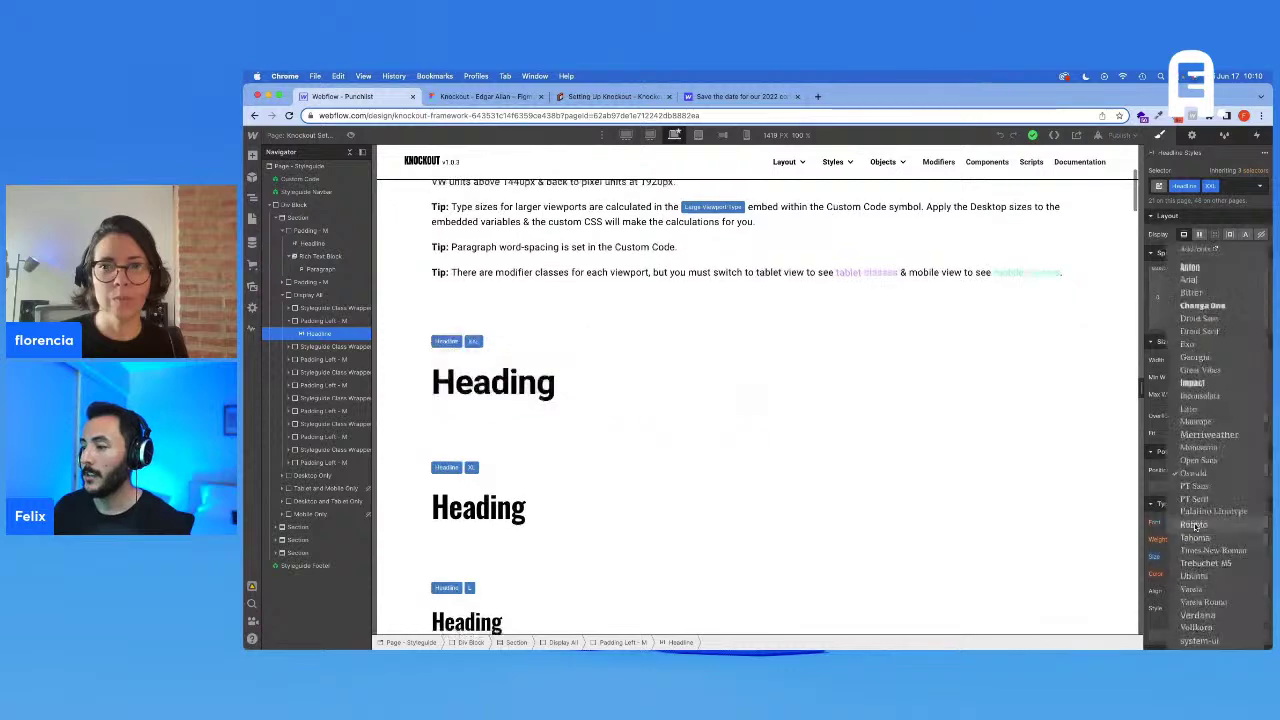
click(1197, 421)
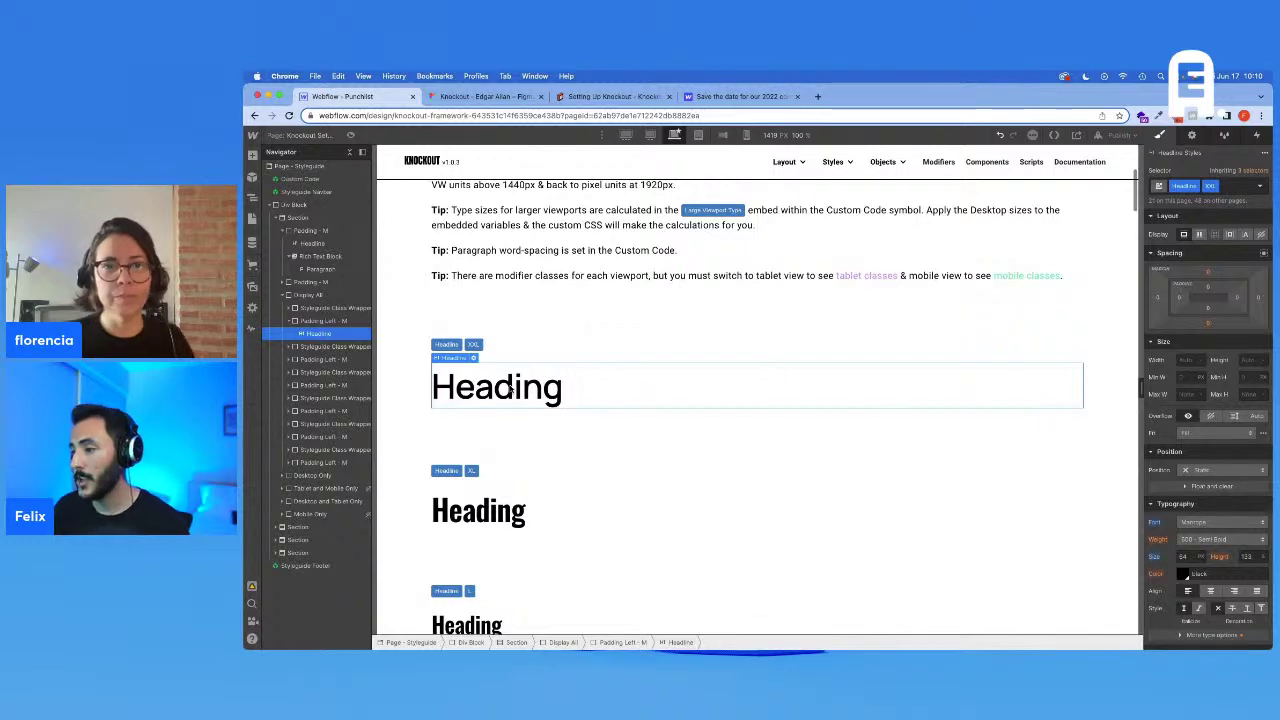
Step: Compare the weight with the Figma style and set the XXL heading's font weight to 400 - Normal in Webflow
click(480, 96)
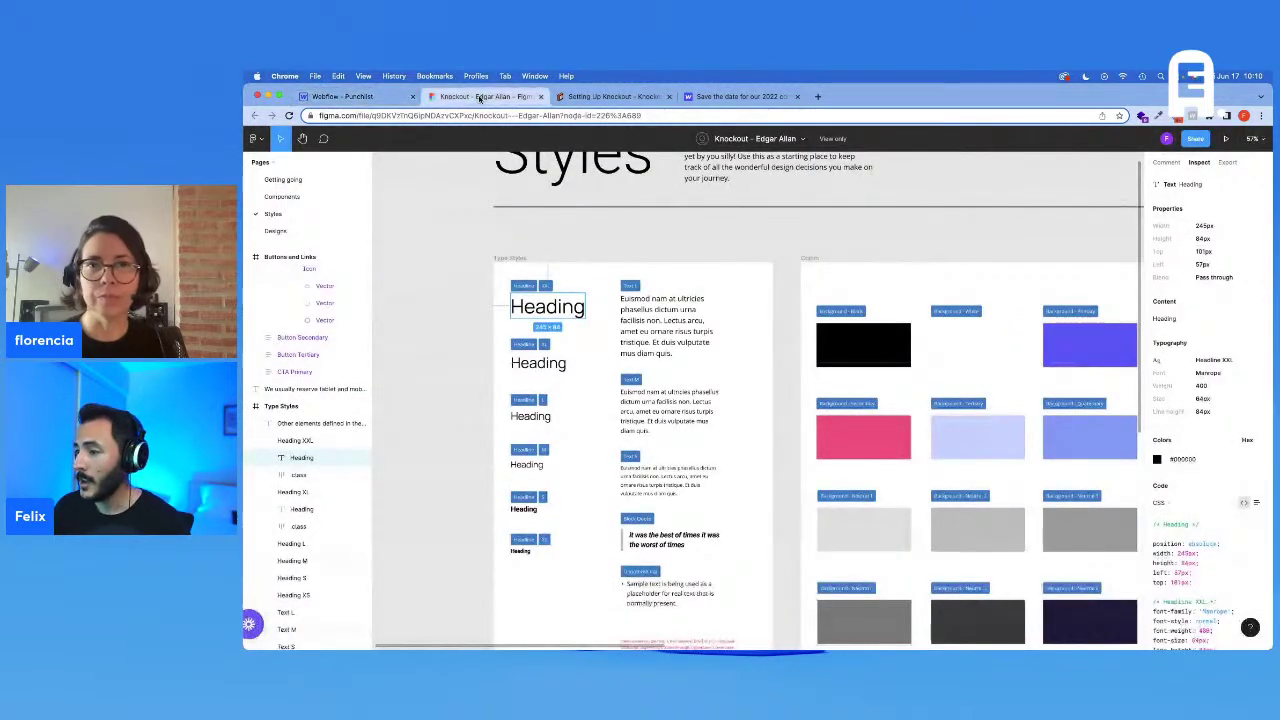
click(345, 96)
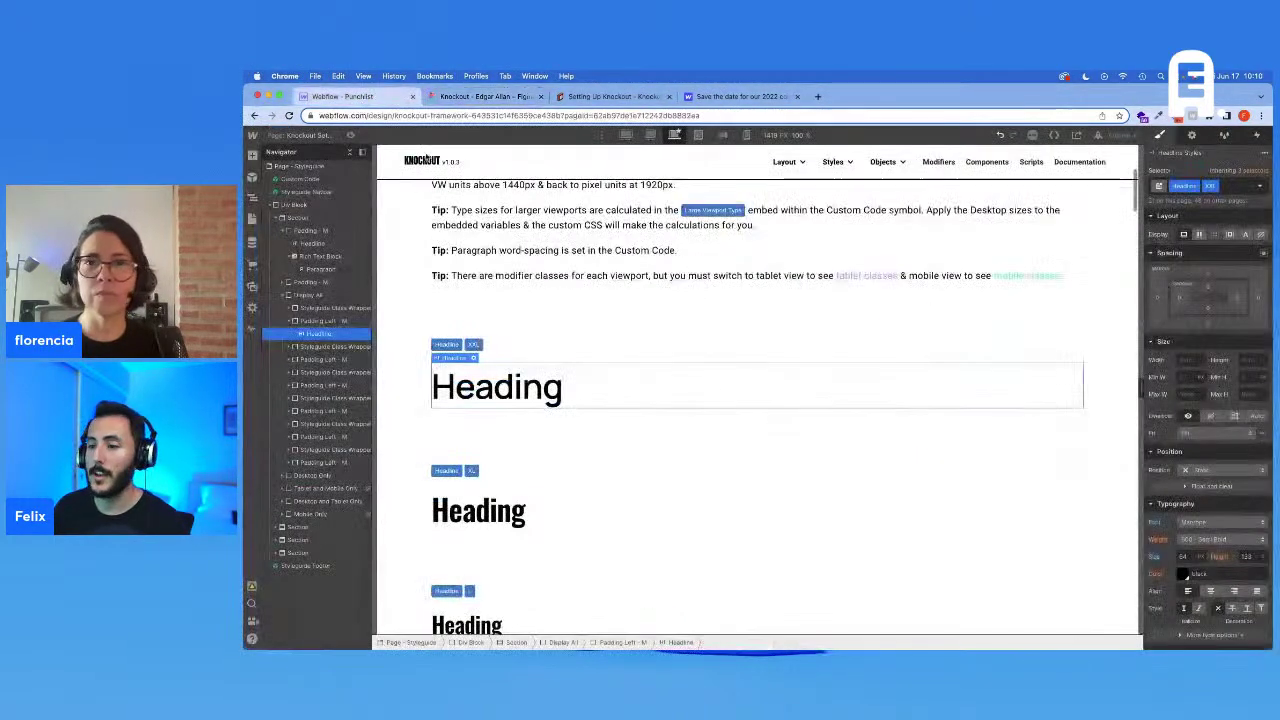
click(1218, 539)
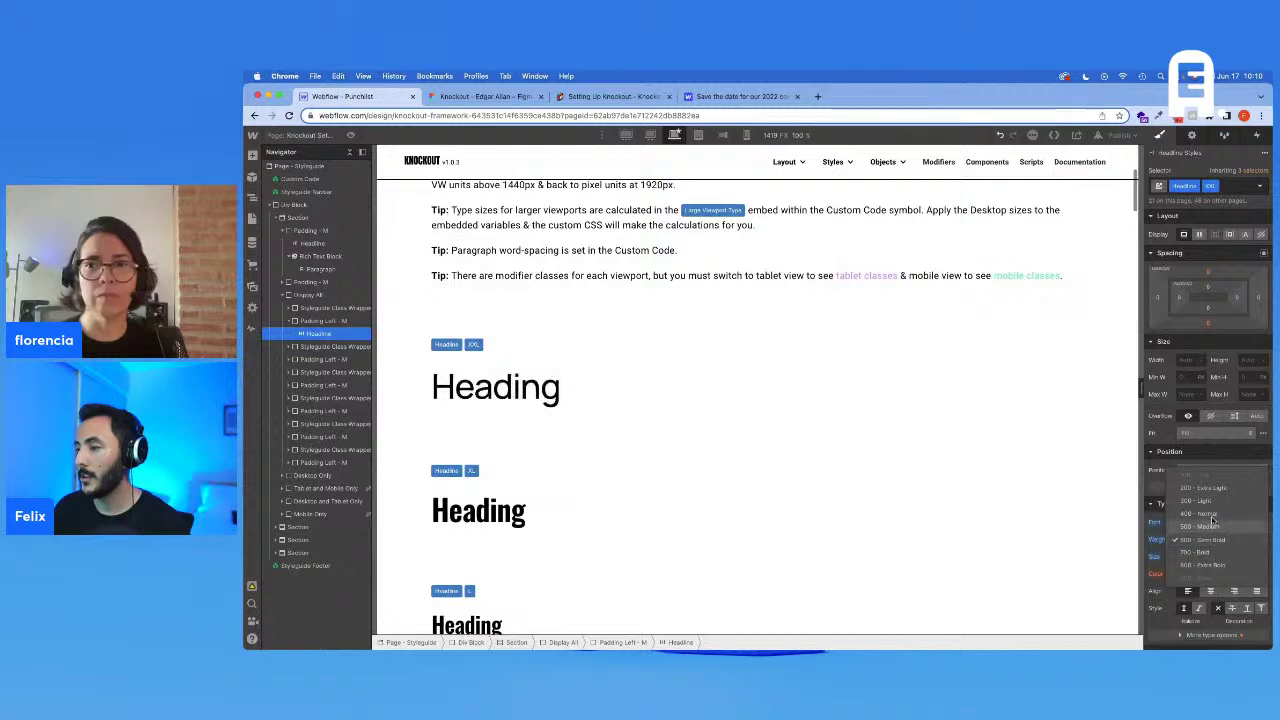
click(1211, 514)
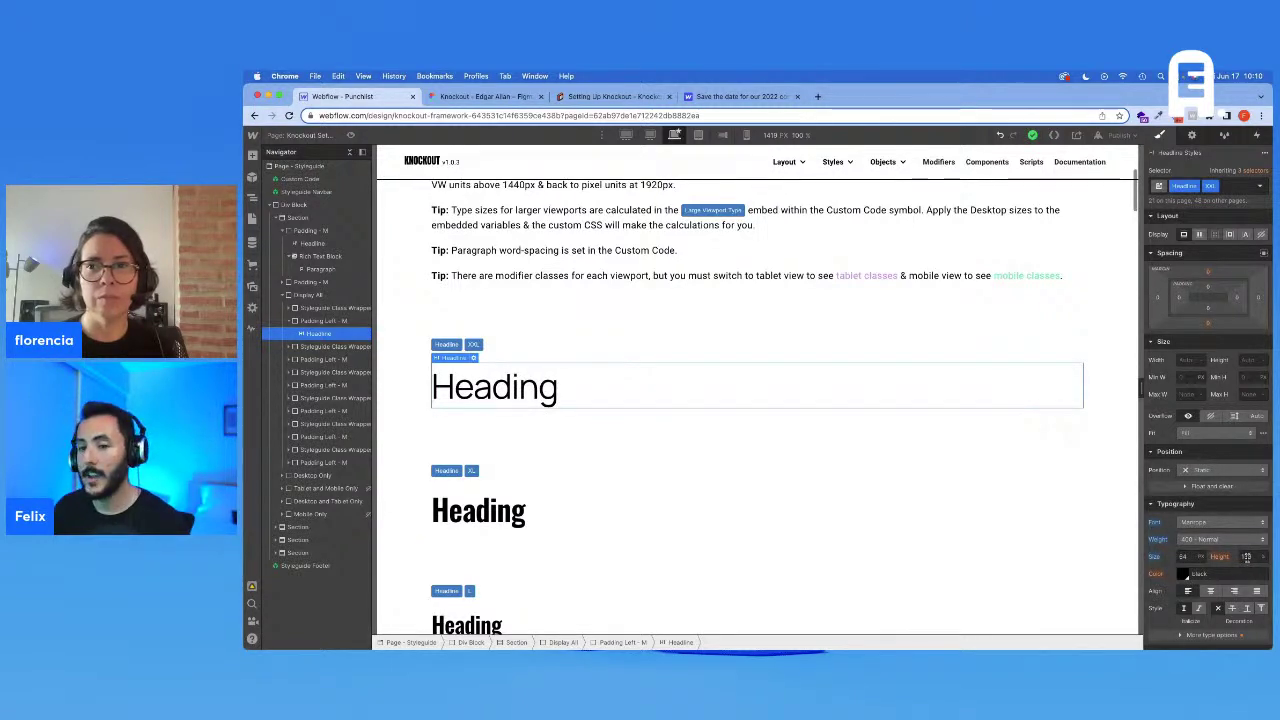
Step: Calculate the Figma line-height ratio 84/64 as a percentage in Calculator and set the XXL heading's line height to 131.25% in Webflow
click(533, 98)
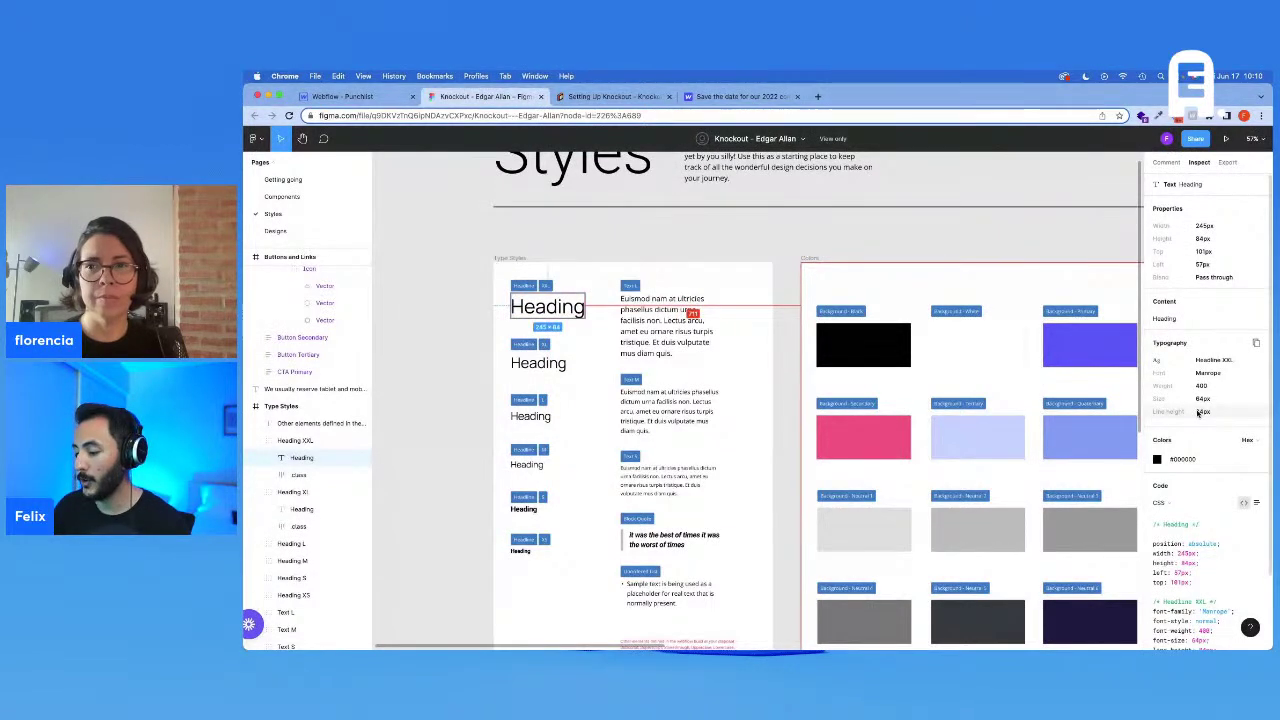
key(super+Tab)
key(Escape)
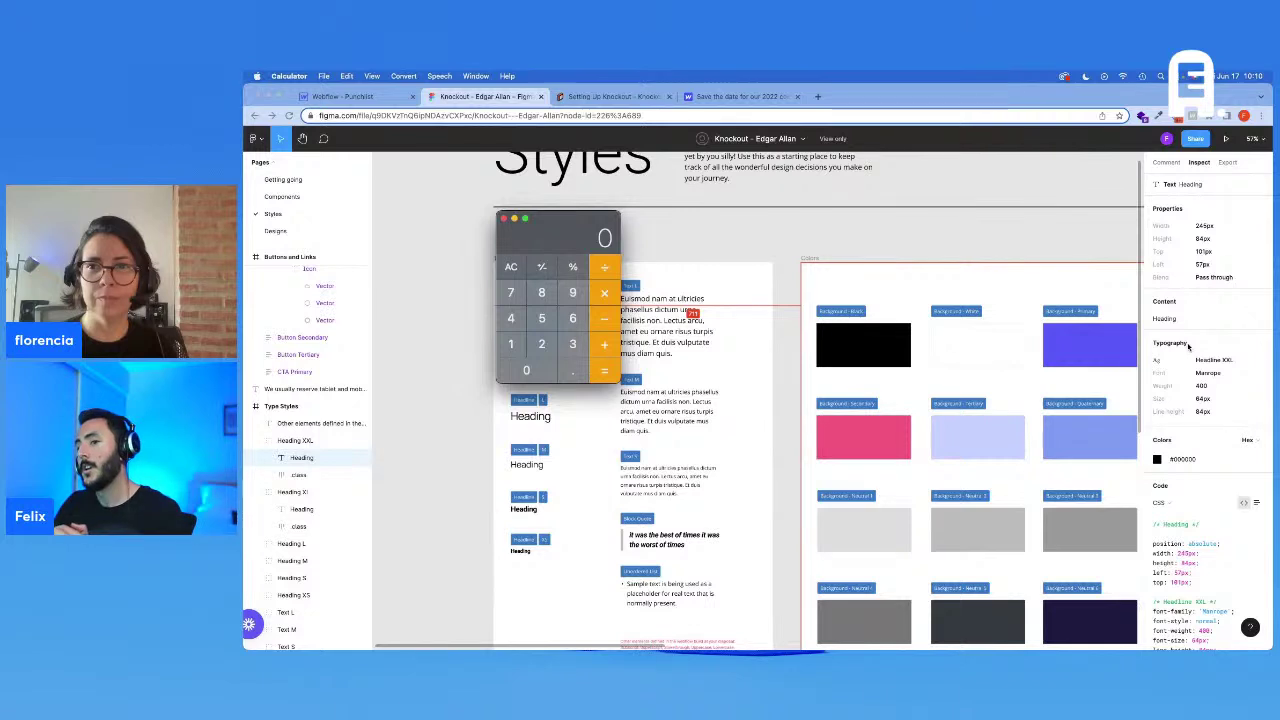
text(8)
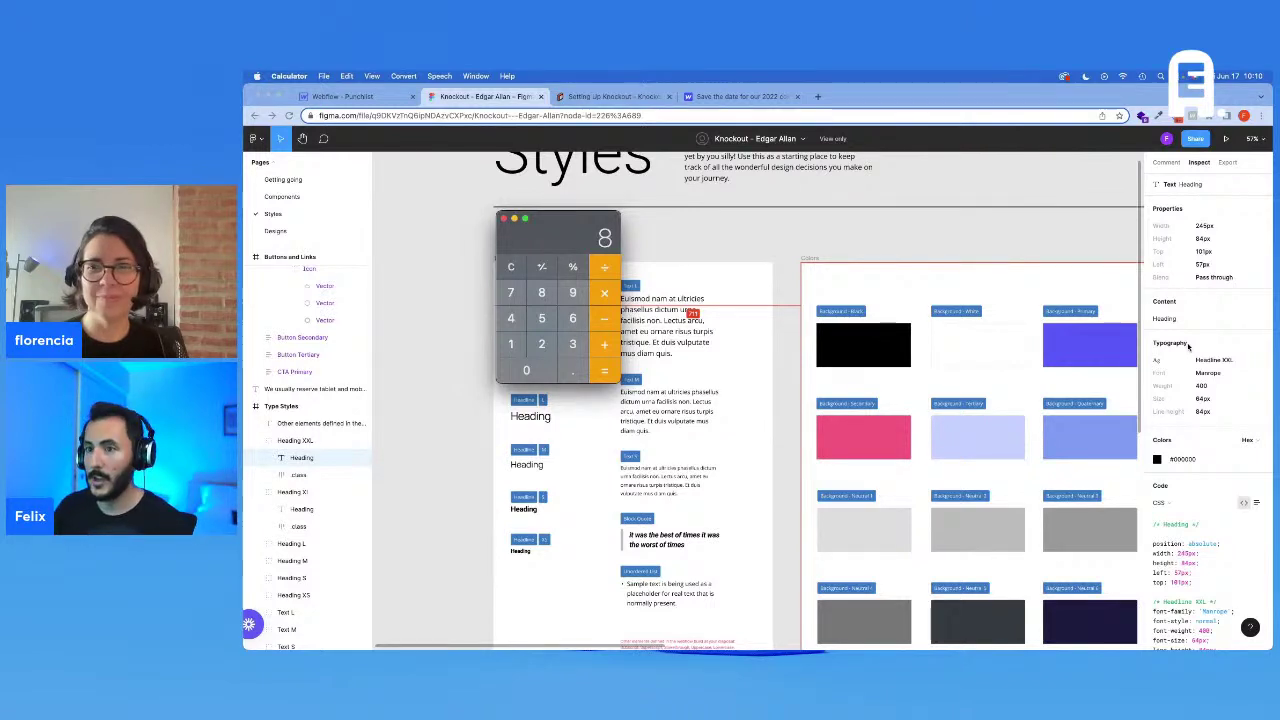
text(4/64)
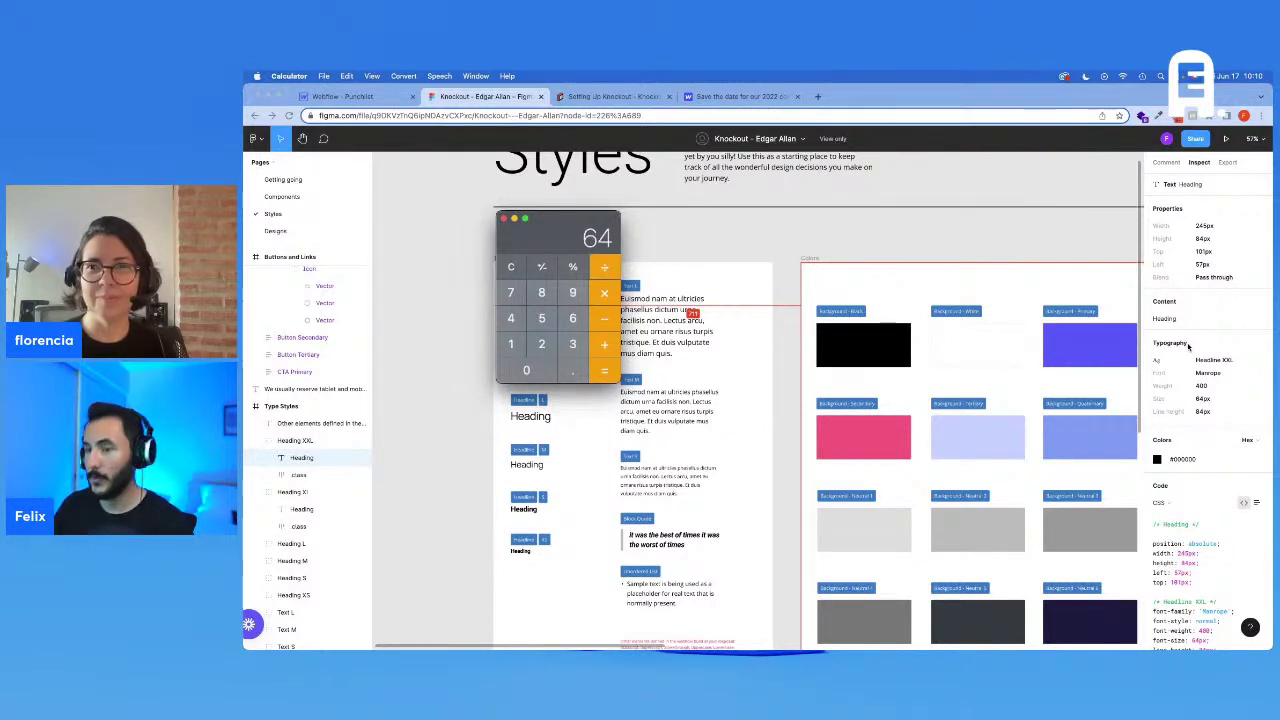
key(Return)
text(100)
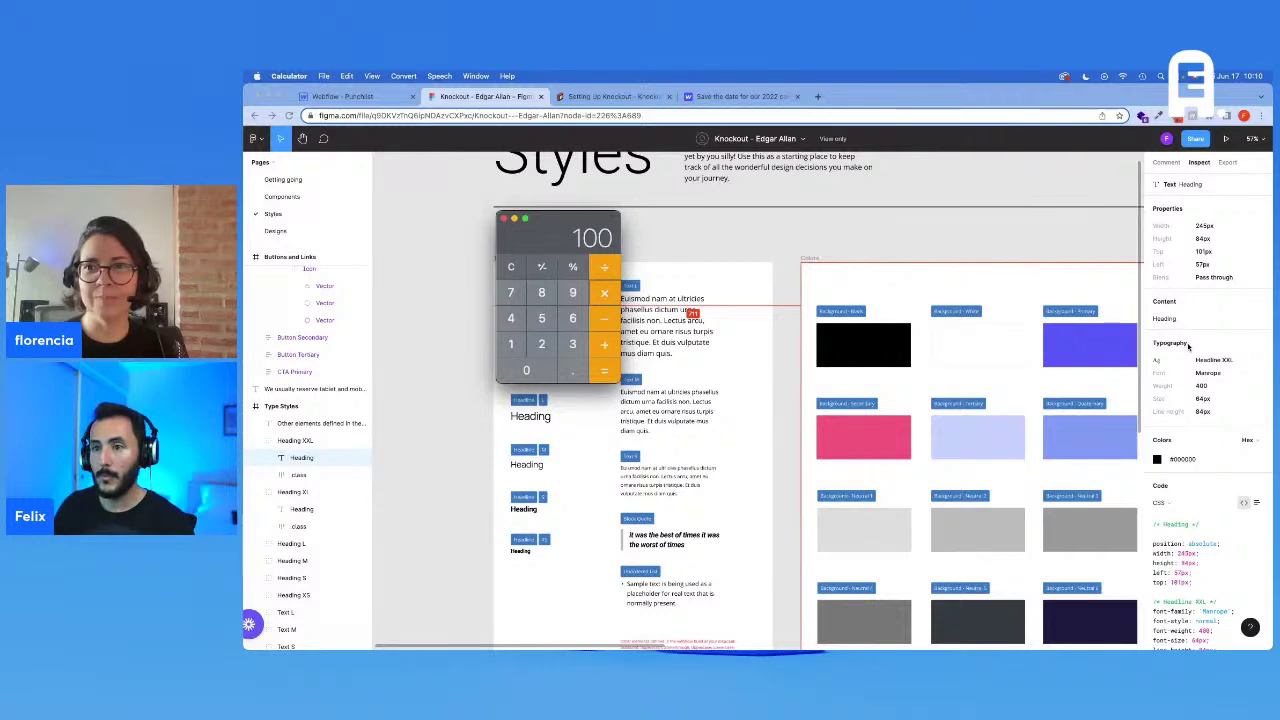
text(*1.3125)
key(Return)
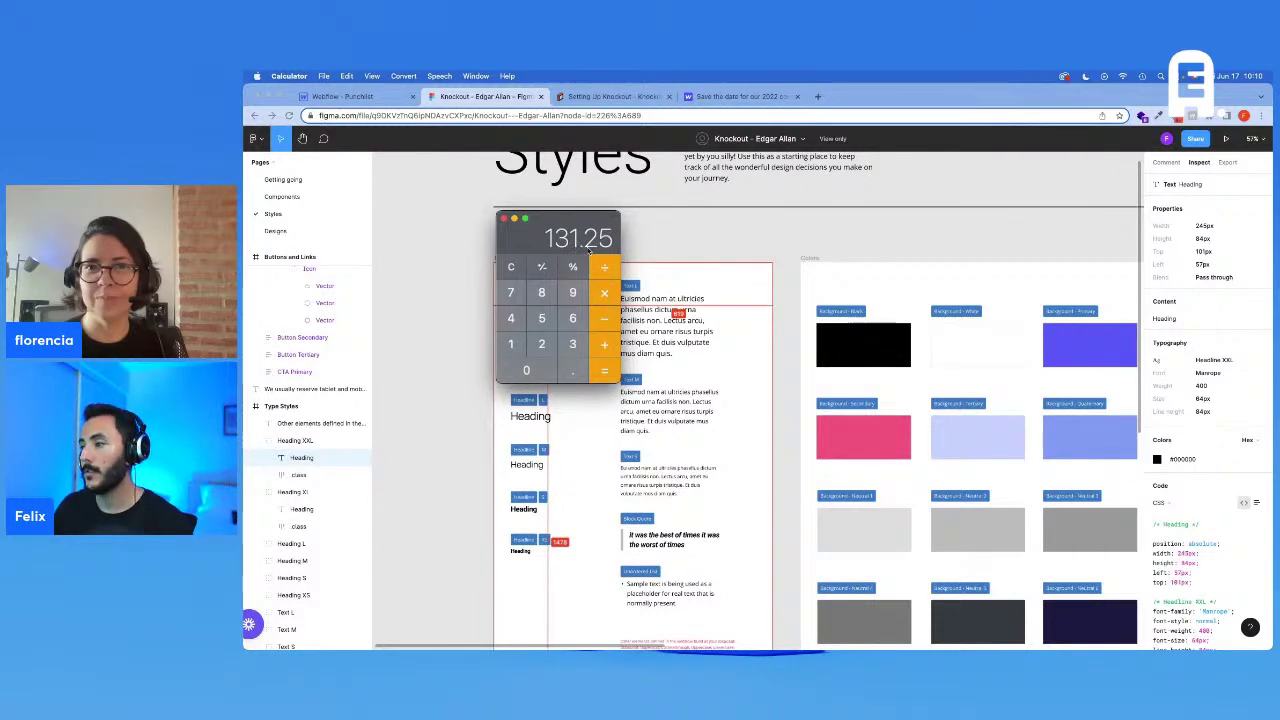
click(397, 100)
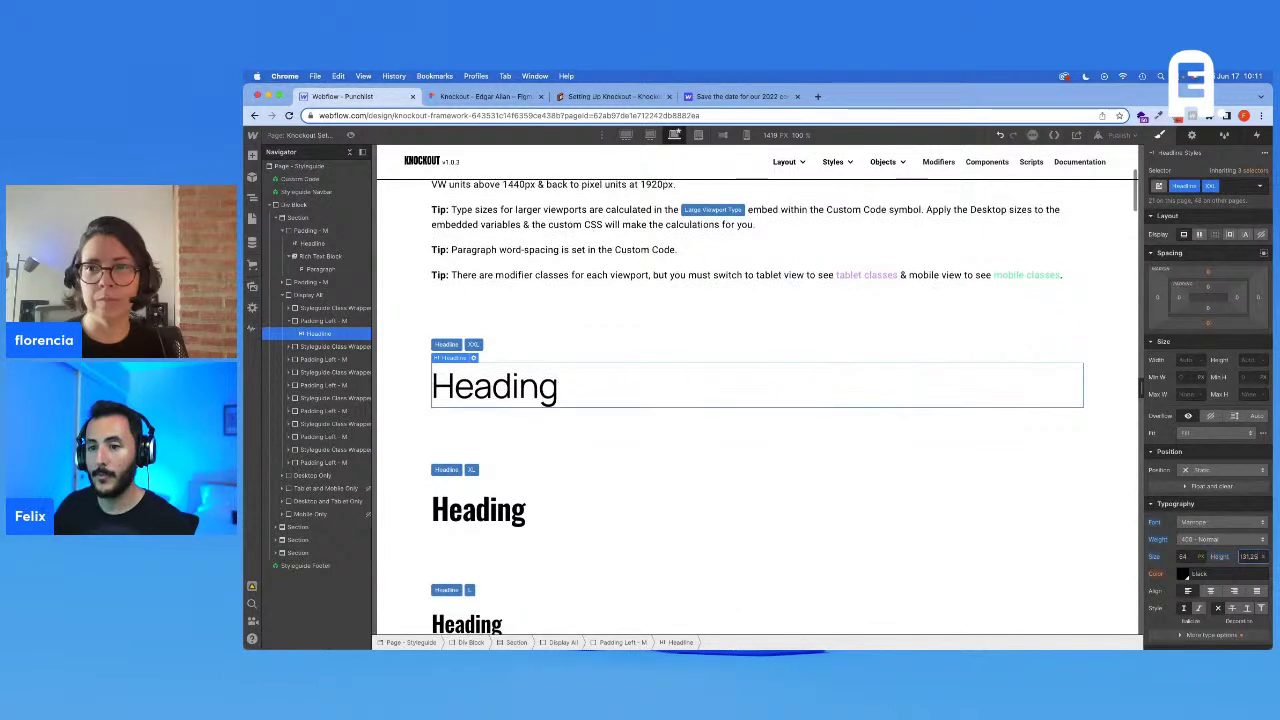
Step: Style the inherited All H1 Headings tag with Manrope, weight 400 - Normal, size 64 px and line height 131.25%
click(1262, 172)
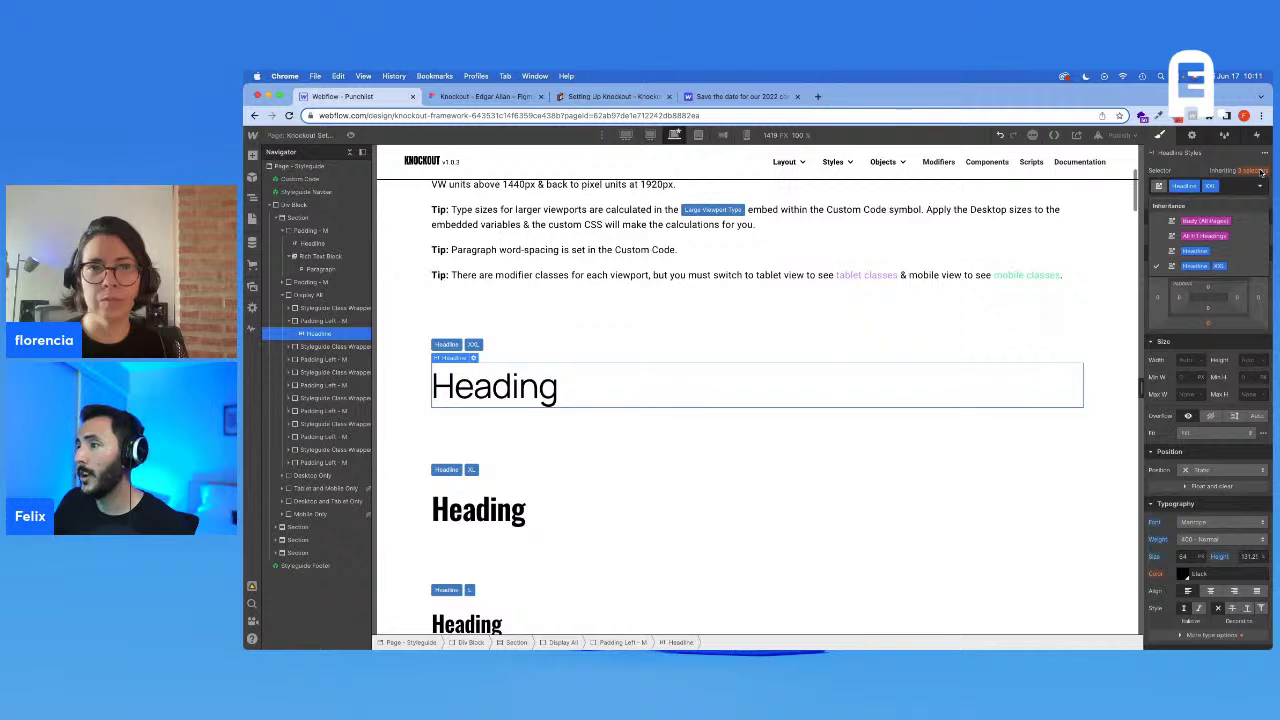
click(1233, 236)
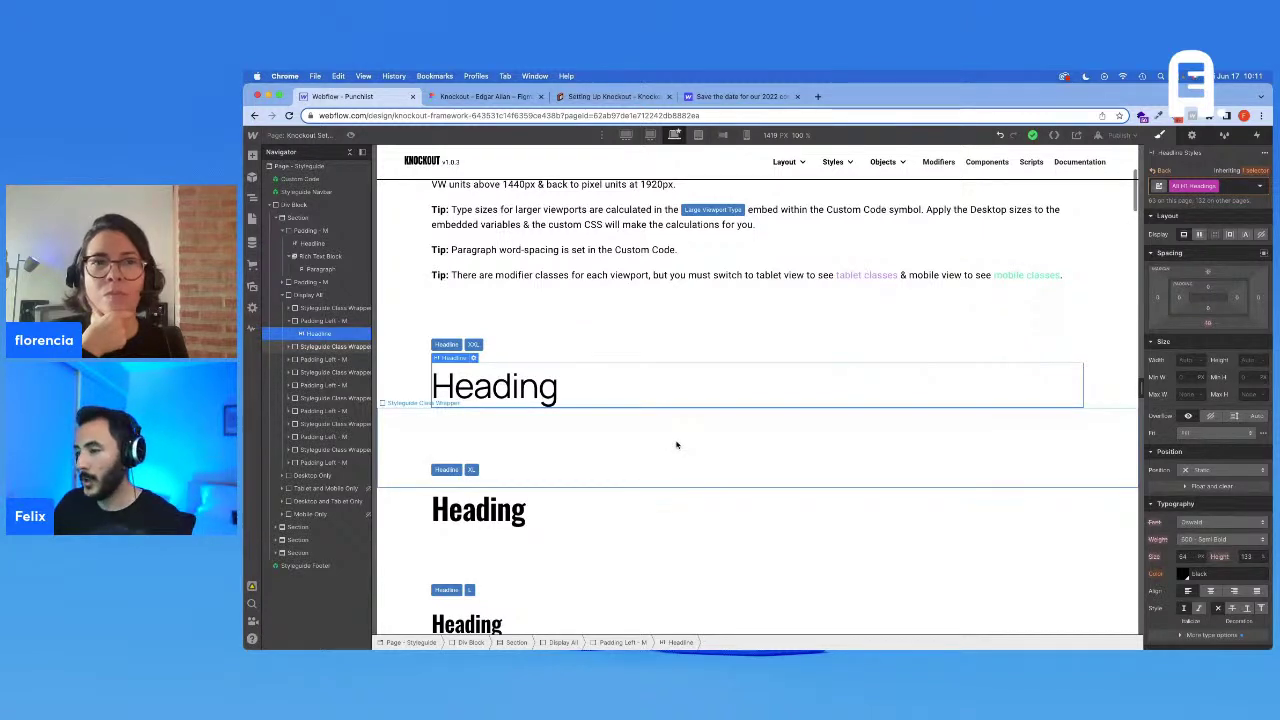
click(1219, 523)
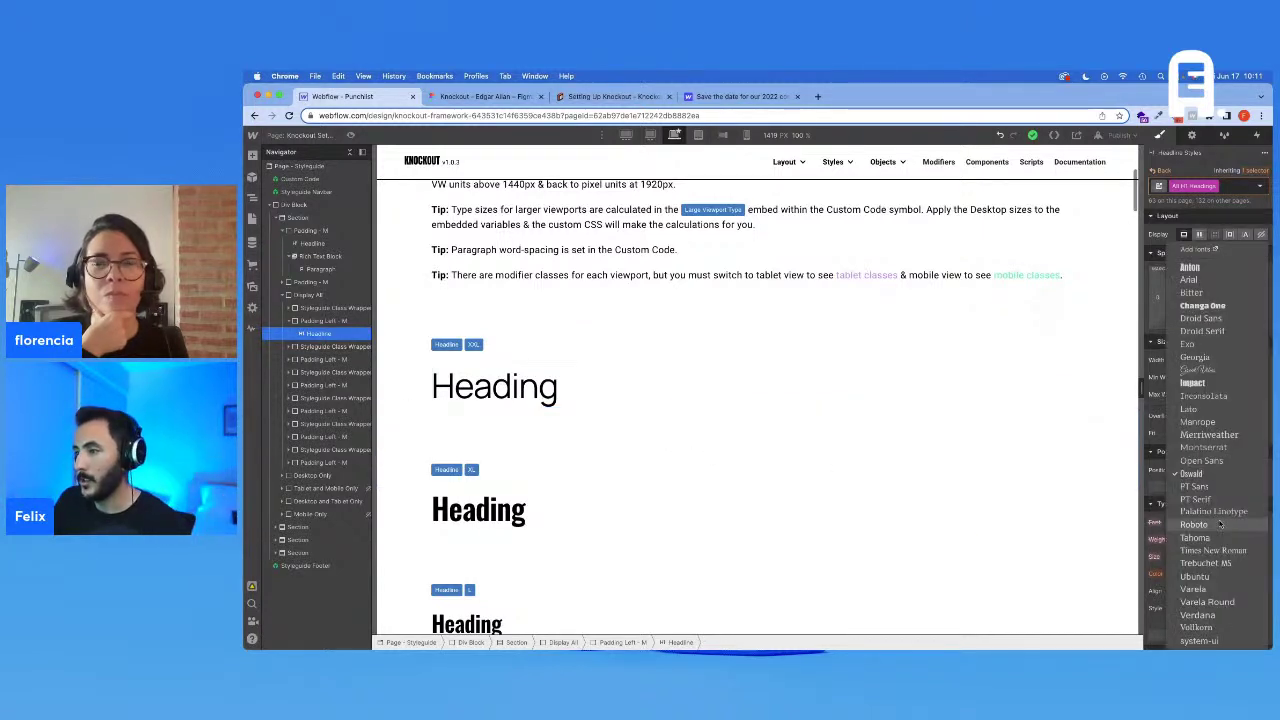
click(1200, 421)
click(1212, 539)
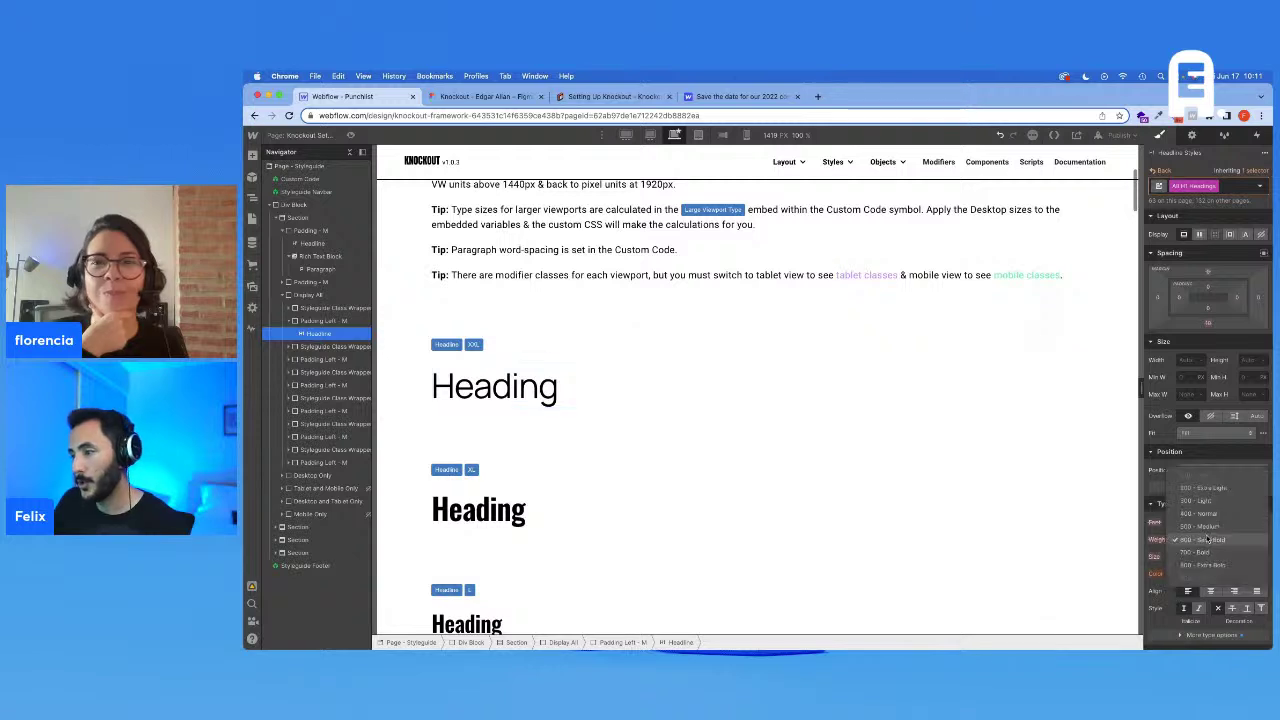
click(1218, 512)
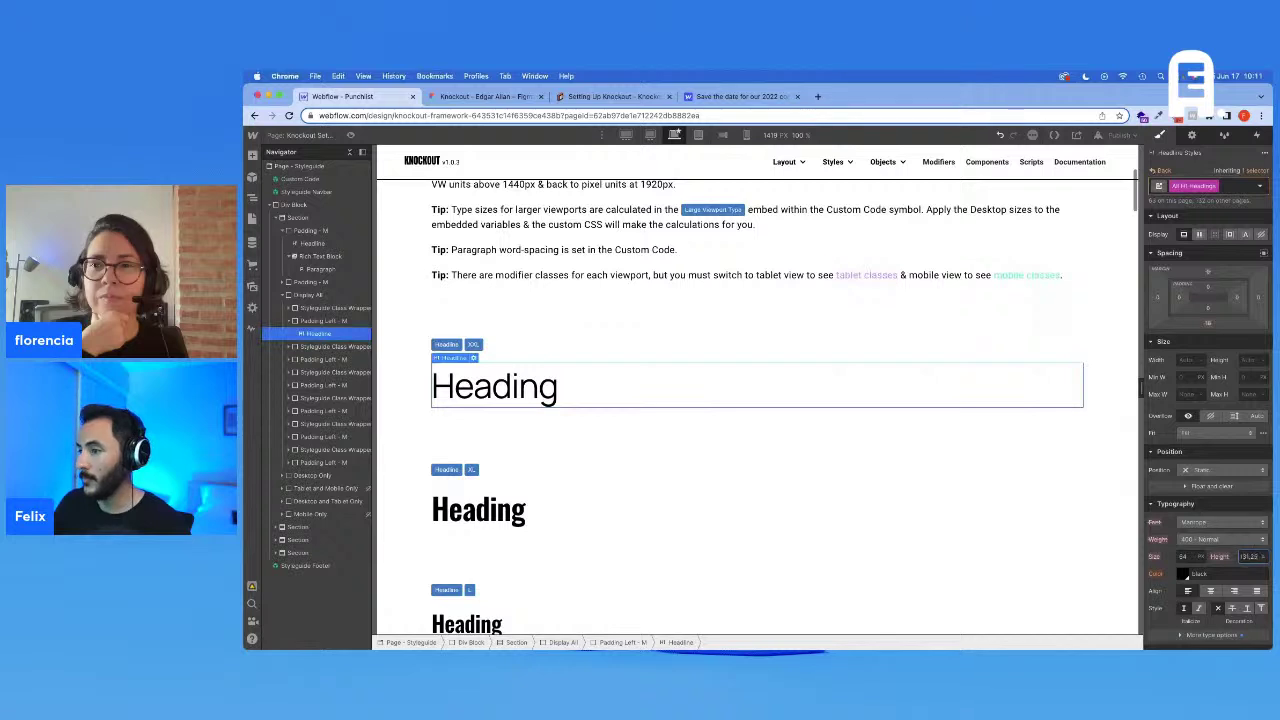
click(1184, 557)
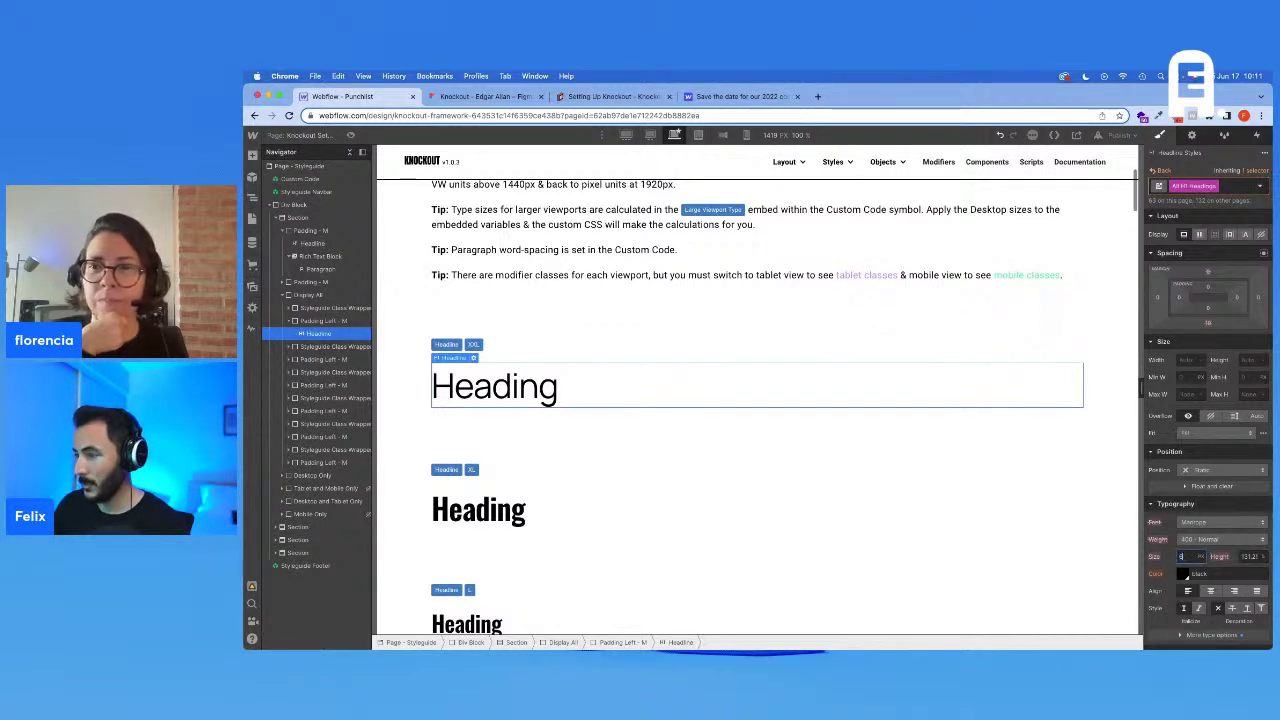
Step: Return from the All H1 Headings tag to the Headline XXL class through the inherited selectors
click(1259, 186)
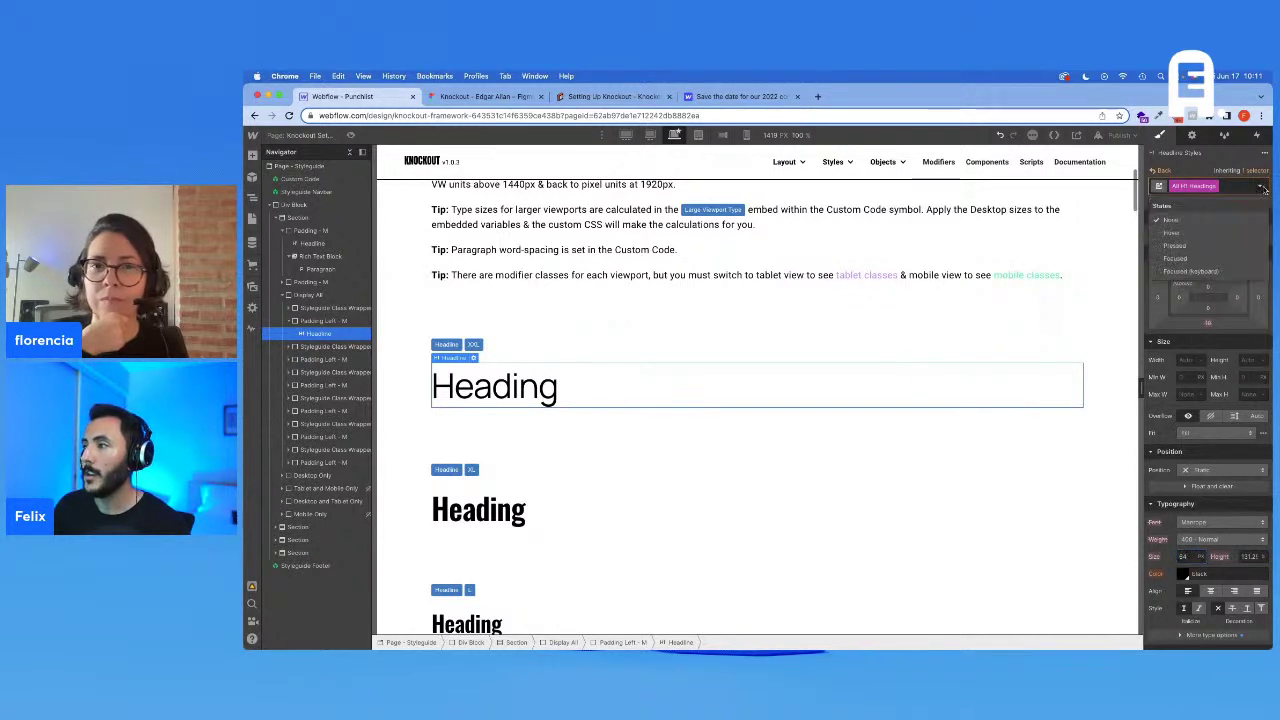
click(1241, 171)
click(1253, 172)
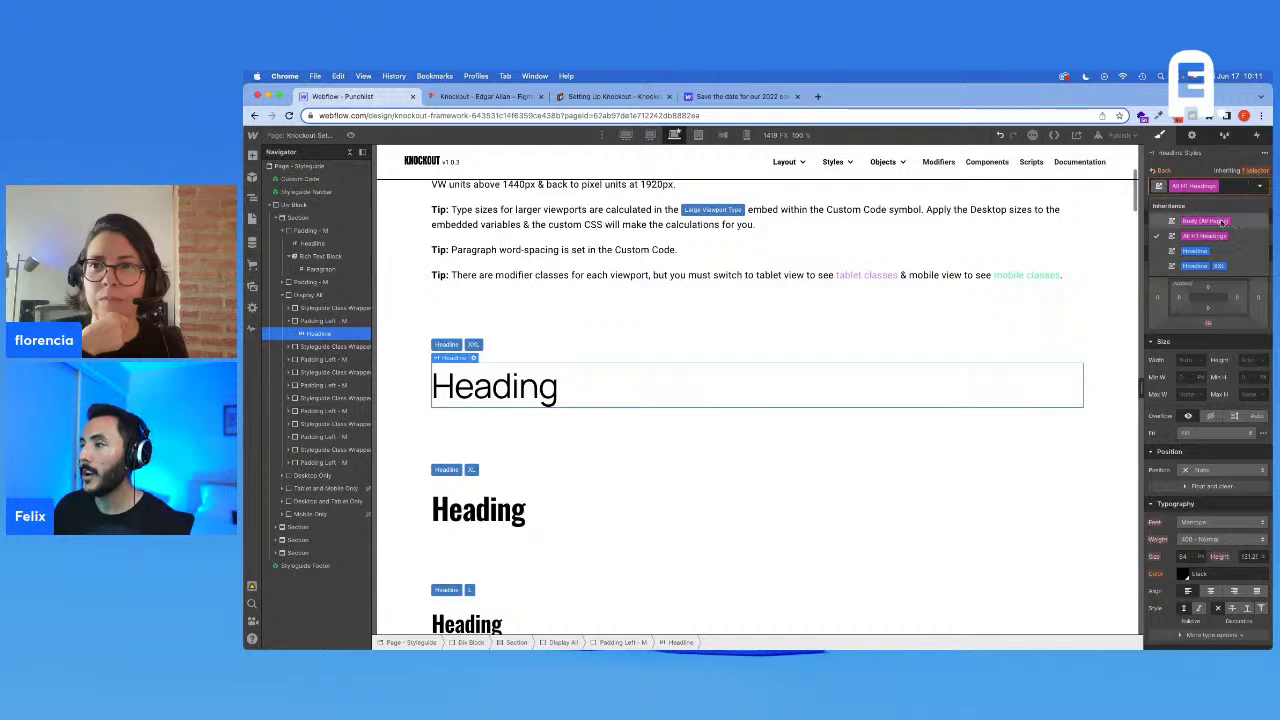
click(1220, 266)
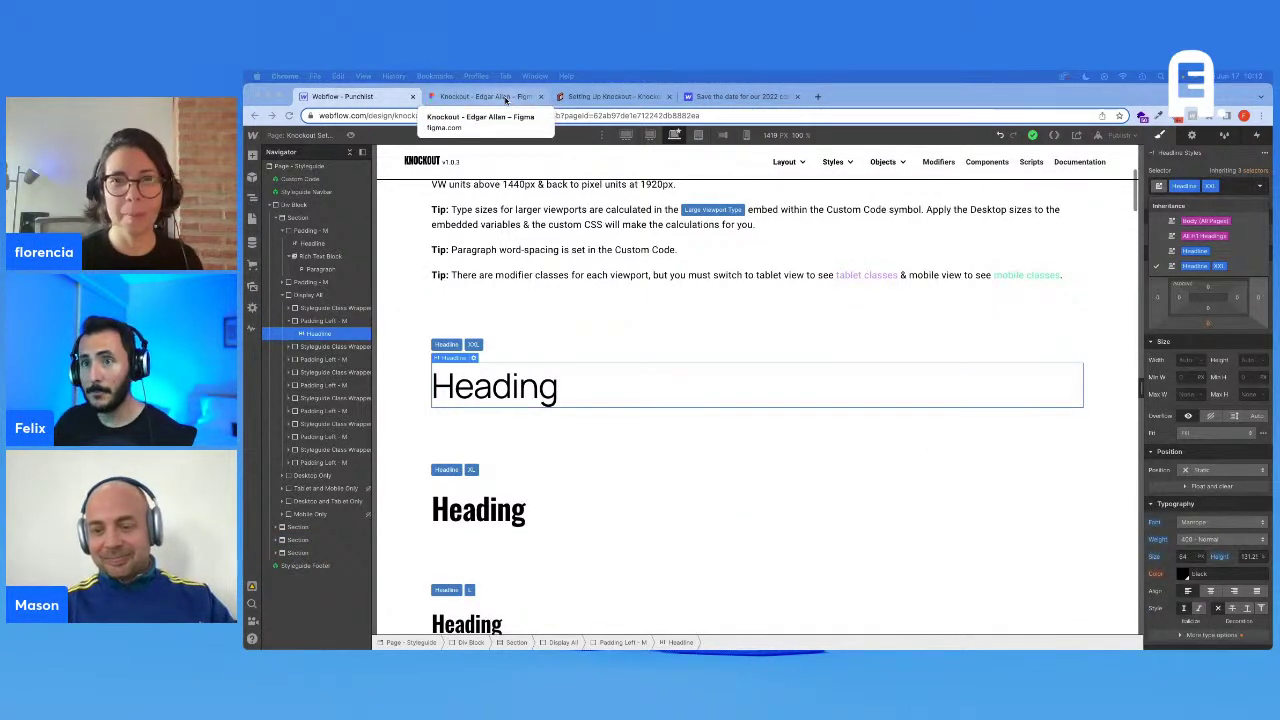
Step: Inspect the Headline XL type style in Figma and set the XL heading's font size to 48 px in Webflow
click(506, 97)
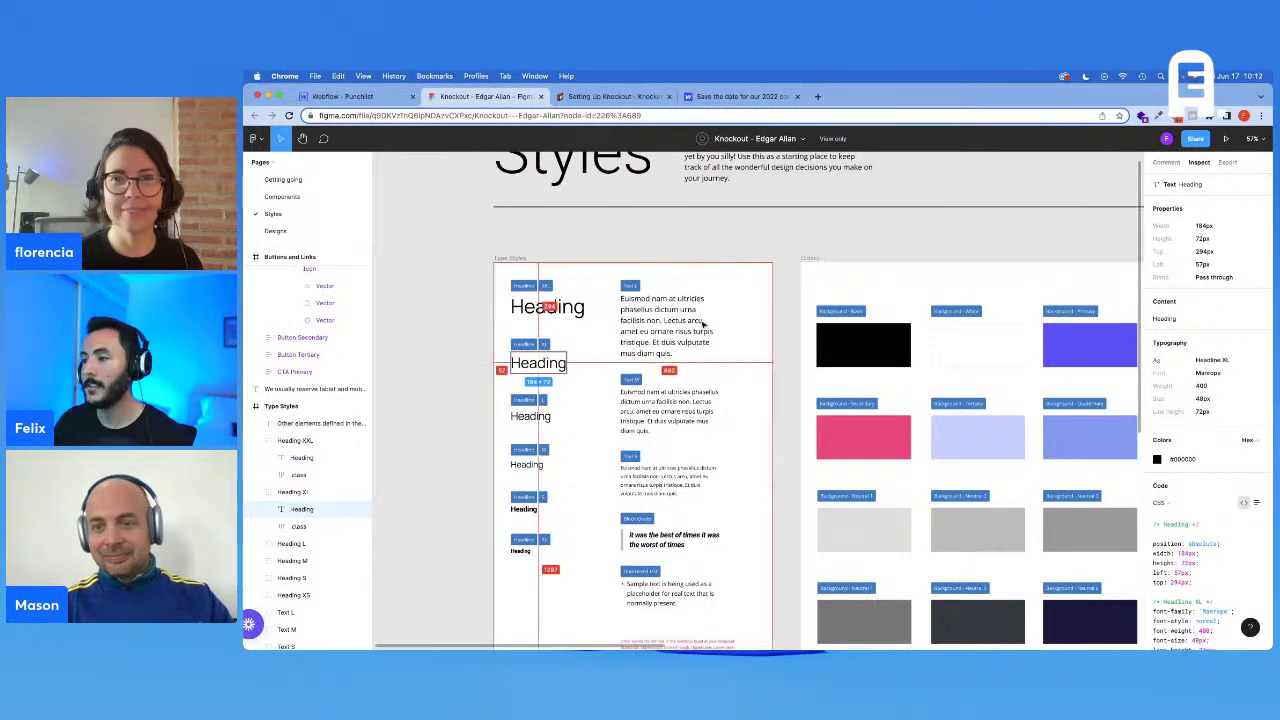
key(ctrl+shift+Tab)
click(632, 518)
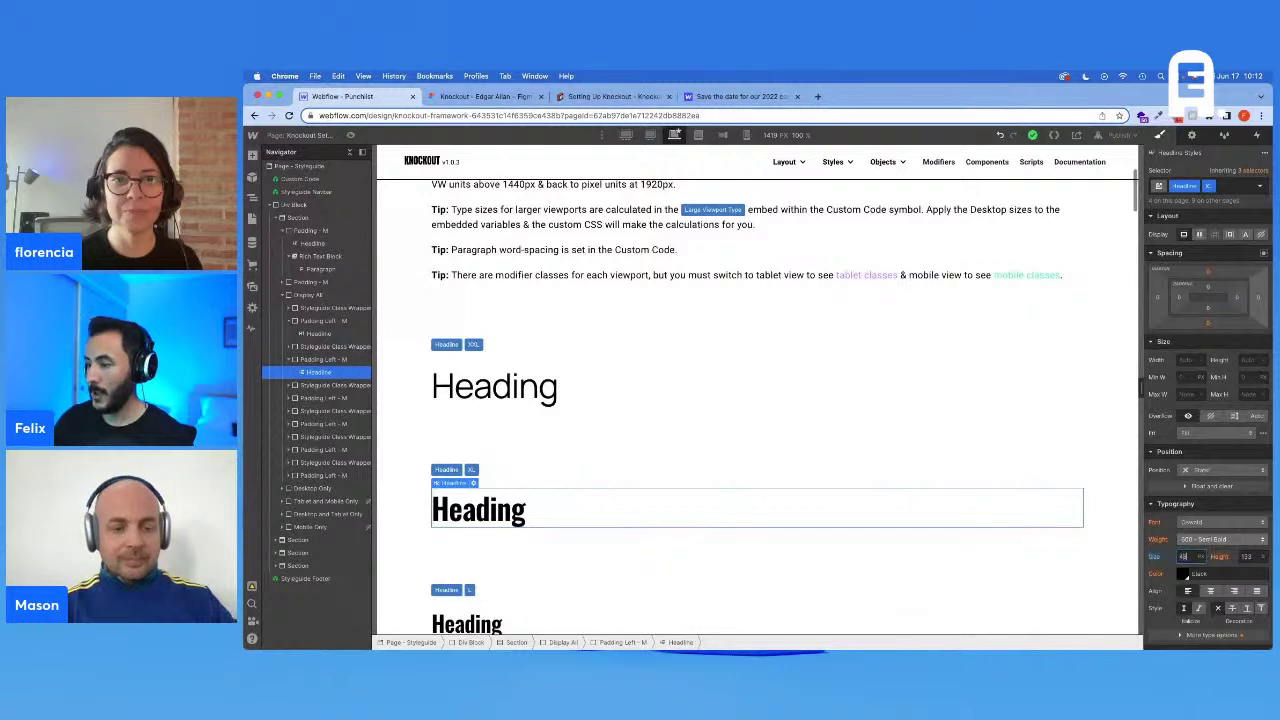
key(Return)
Step: Calculate the Figma line-height ratio 72/48 as a percentage in Calculator and set the XL heading's line height to 150% in Webflow
key(super+Tab)
key(Escape)
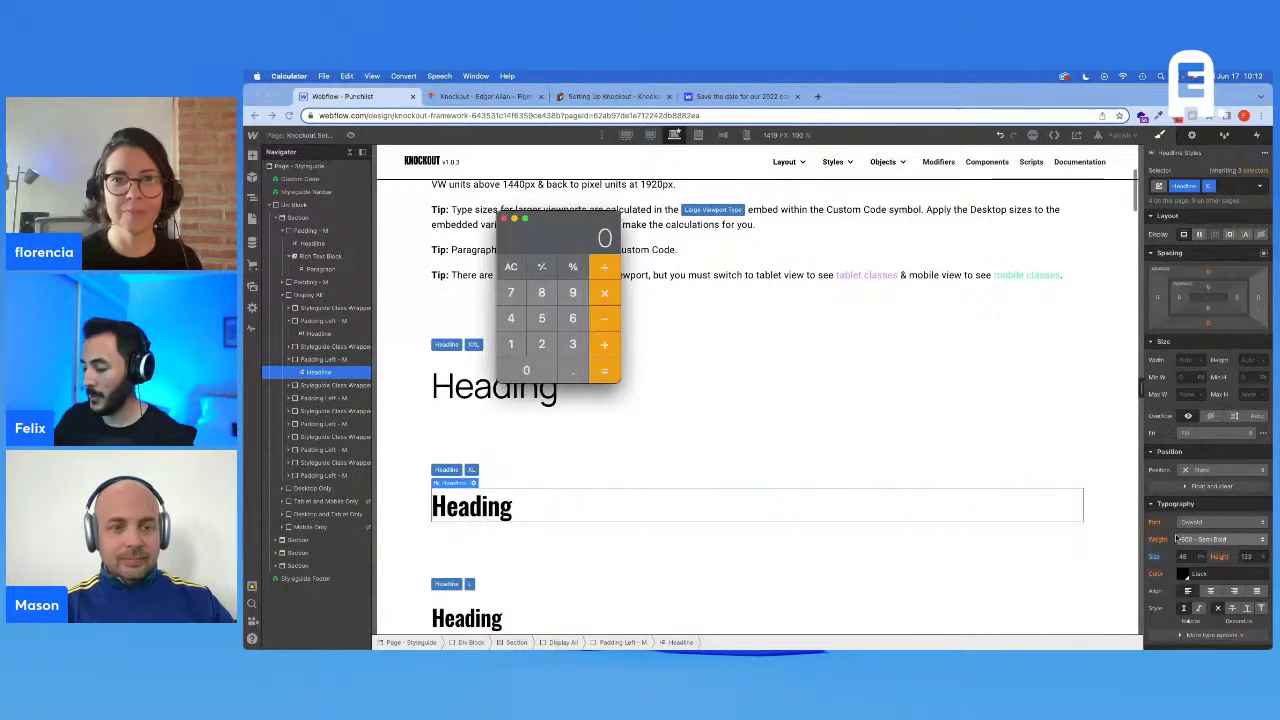
text(4)
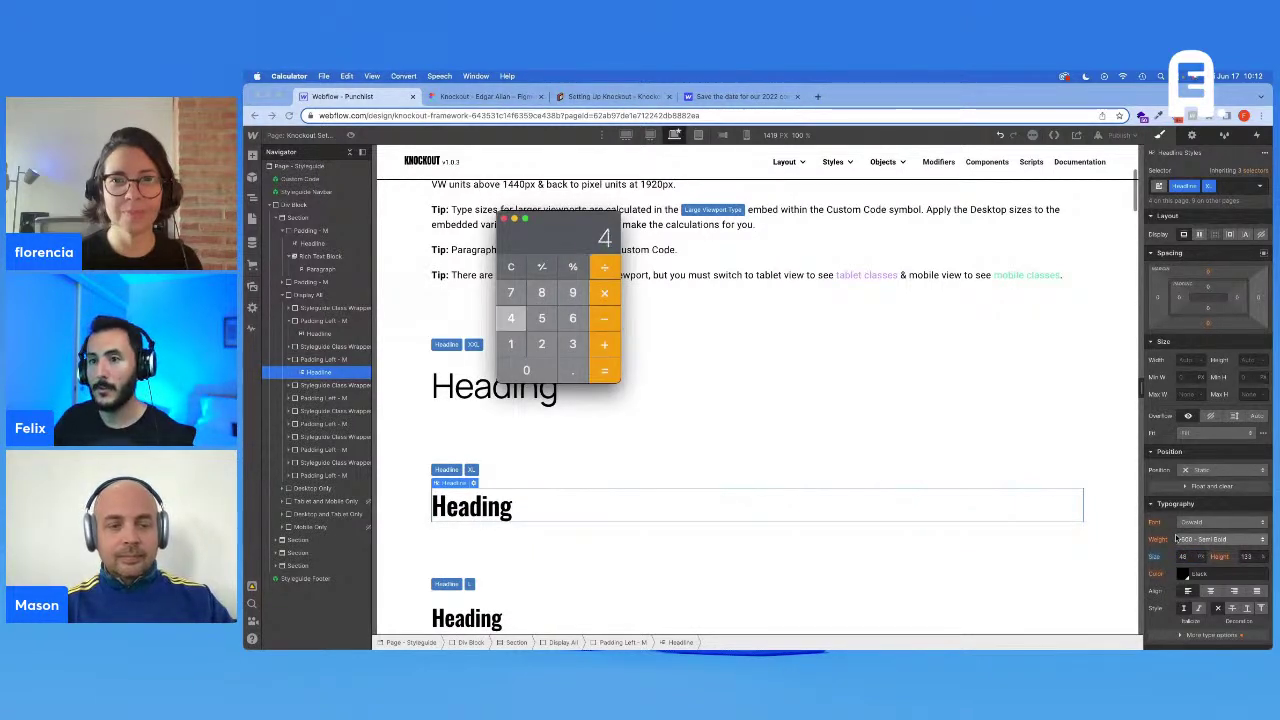
key(Return)
text(*10)
key(Return)
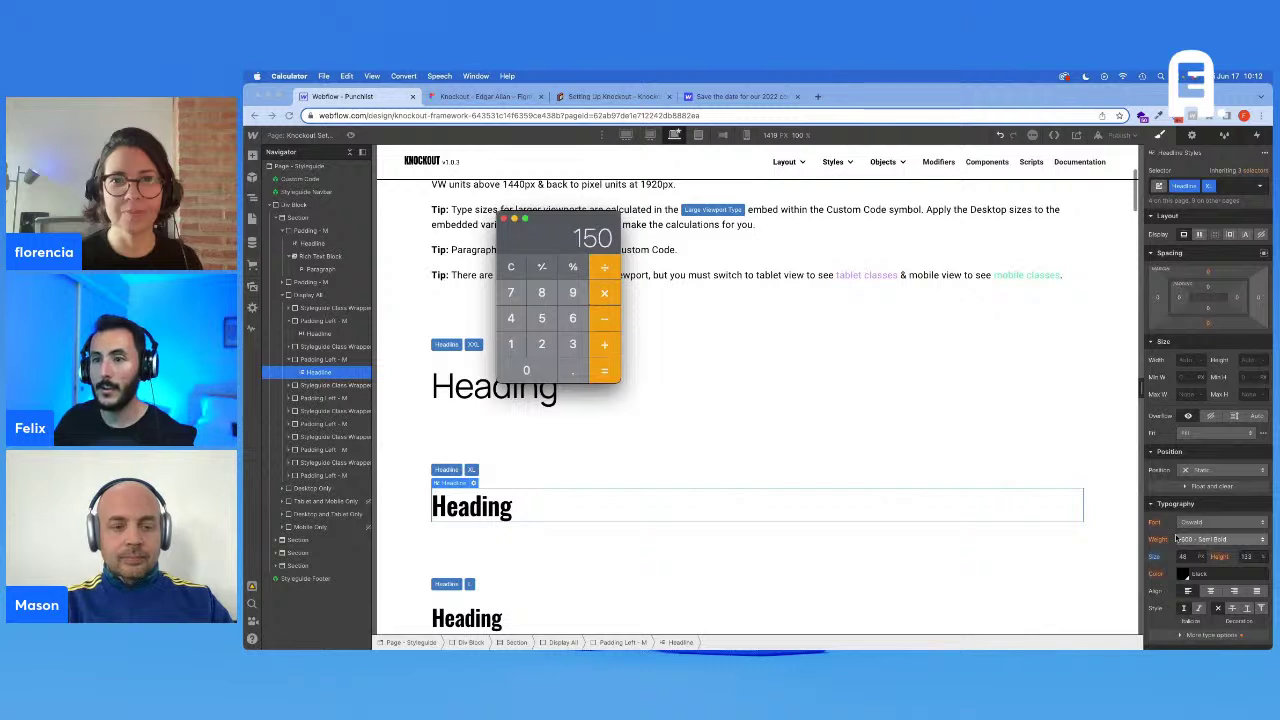
key(super+Tab)
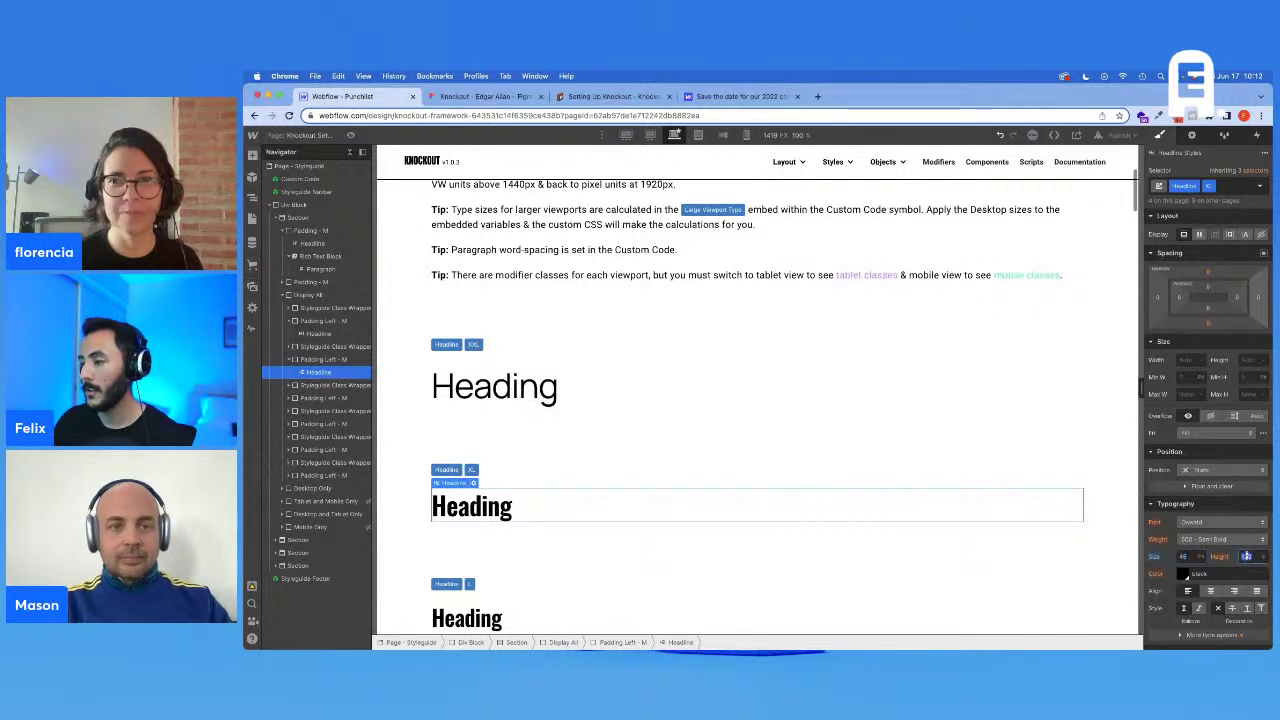
text(150)
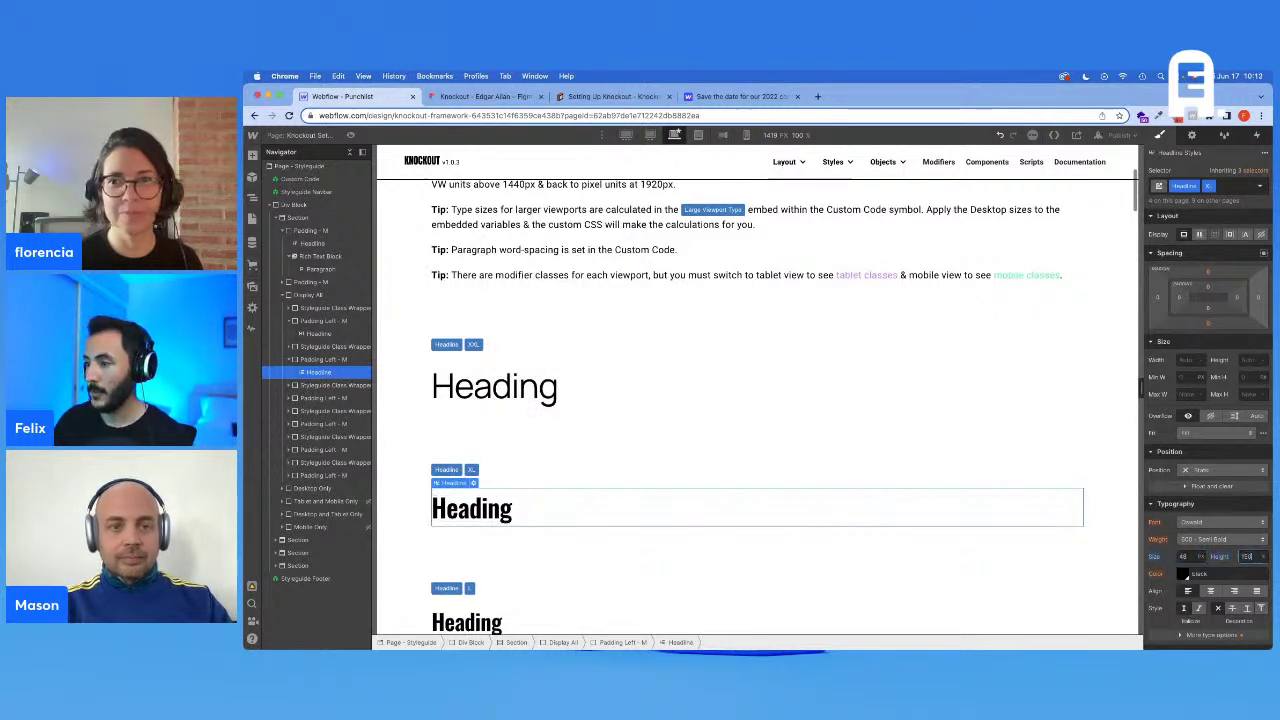
Step: Set the XL heading's font to Manrope and its weight to 400 - Normal
click(1220, 521)
click(1208, 443)
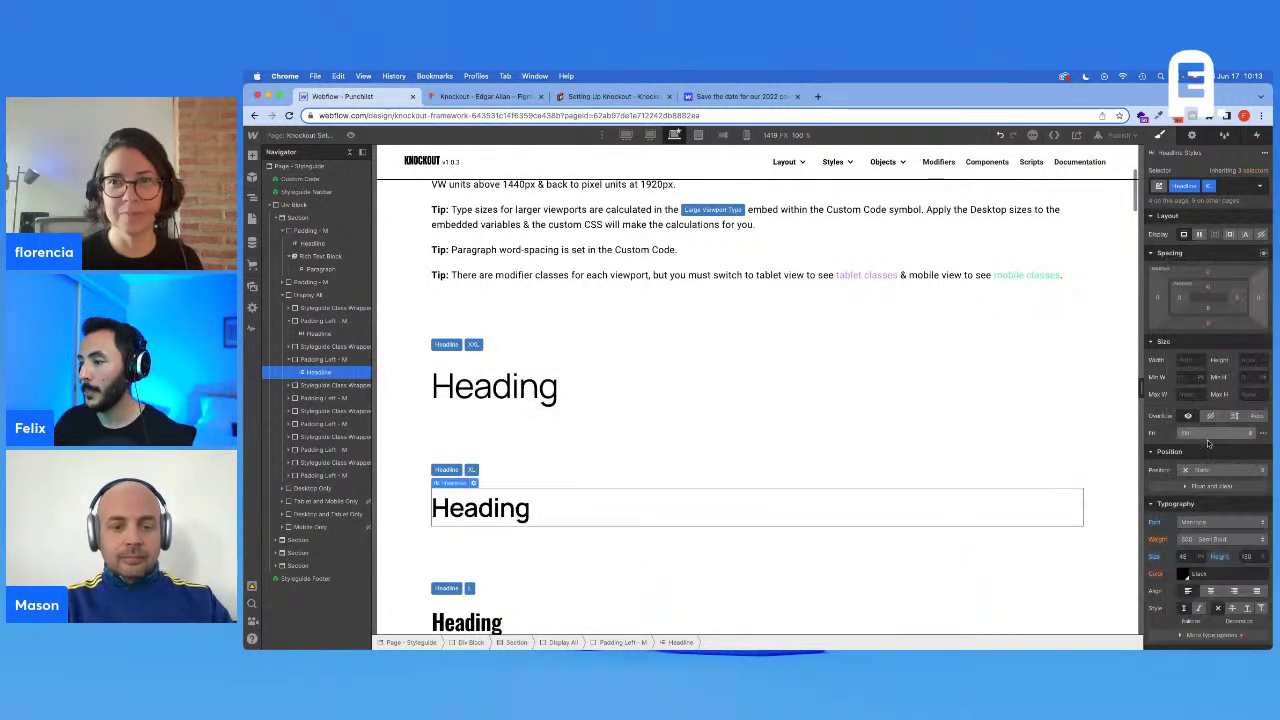
click(1210, 539)
click(1206, 519)
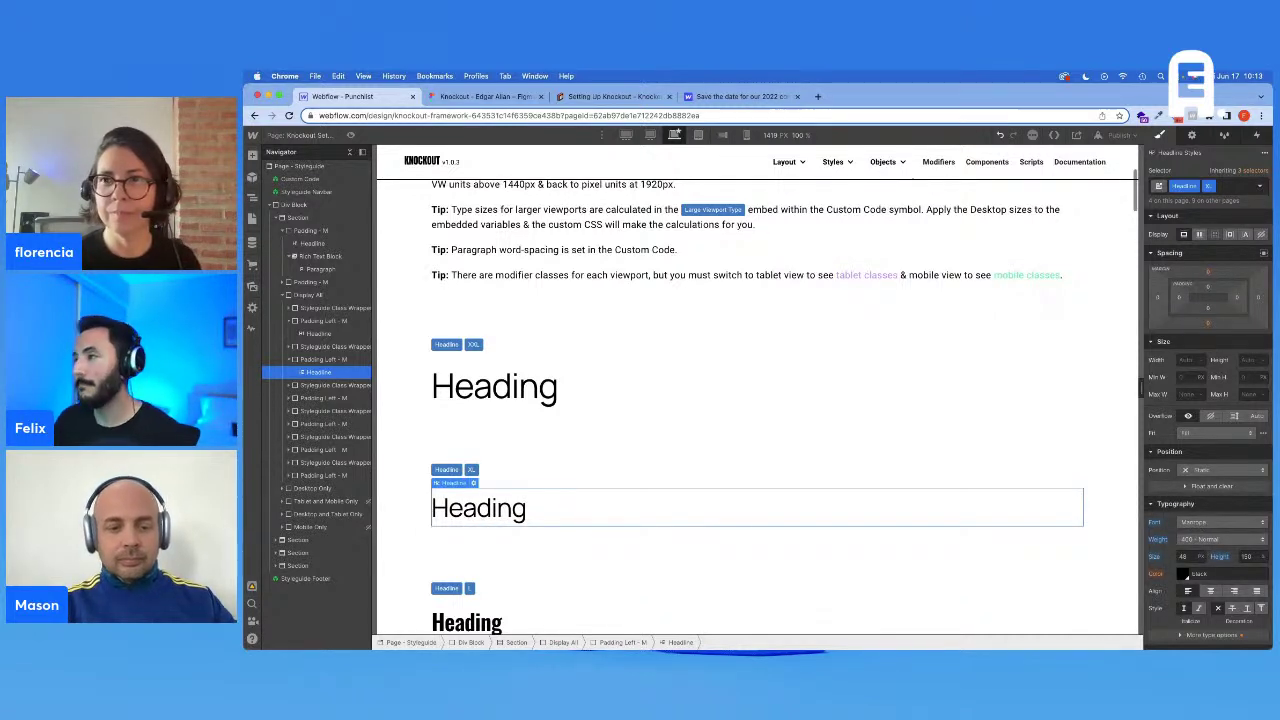
Step: Style the inherited All H2 Headings tag with the Manrope font and weight 400 - Normal
click(1253, 170)
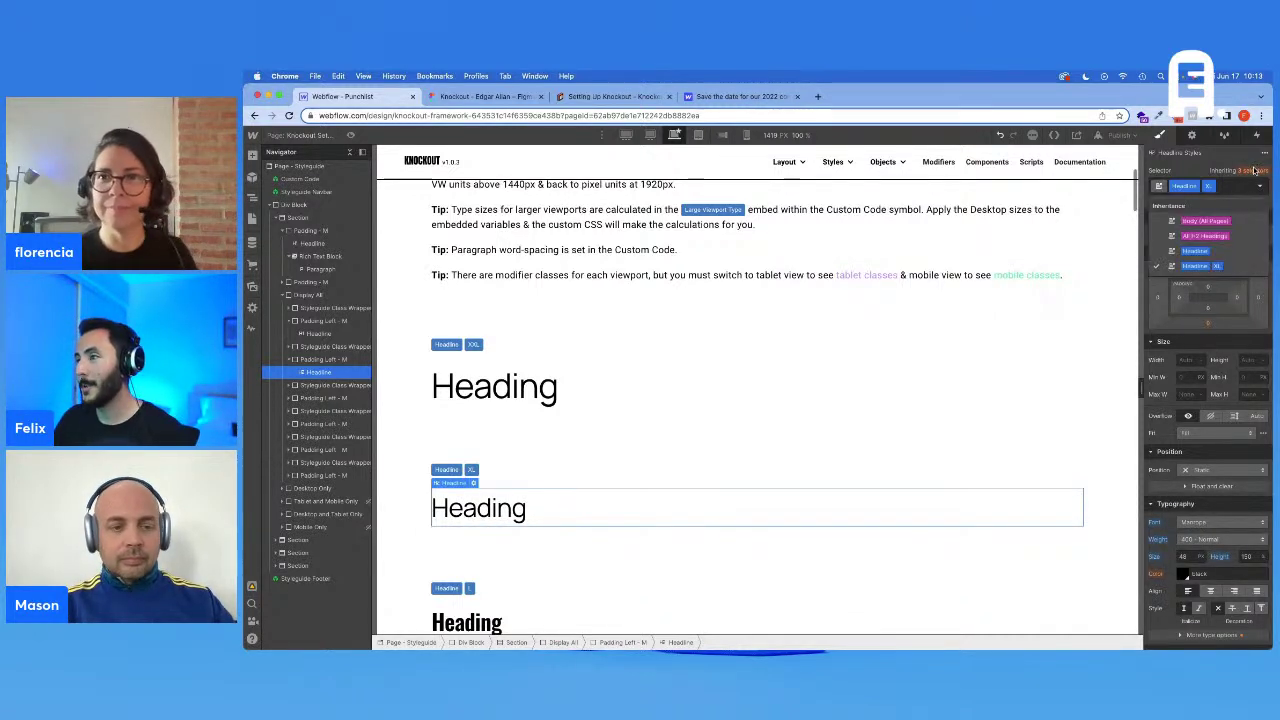
click(1222, 236)
click(1197, 523)
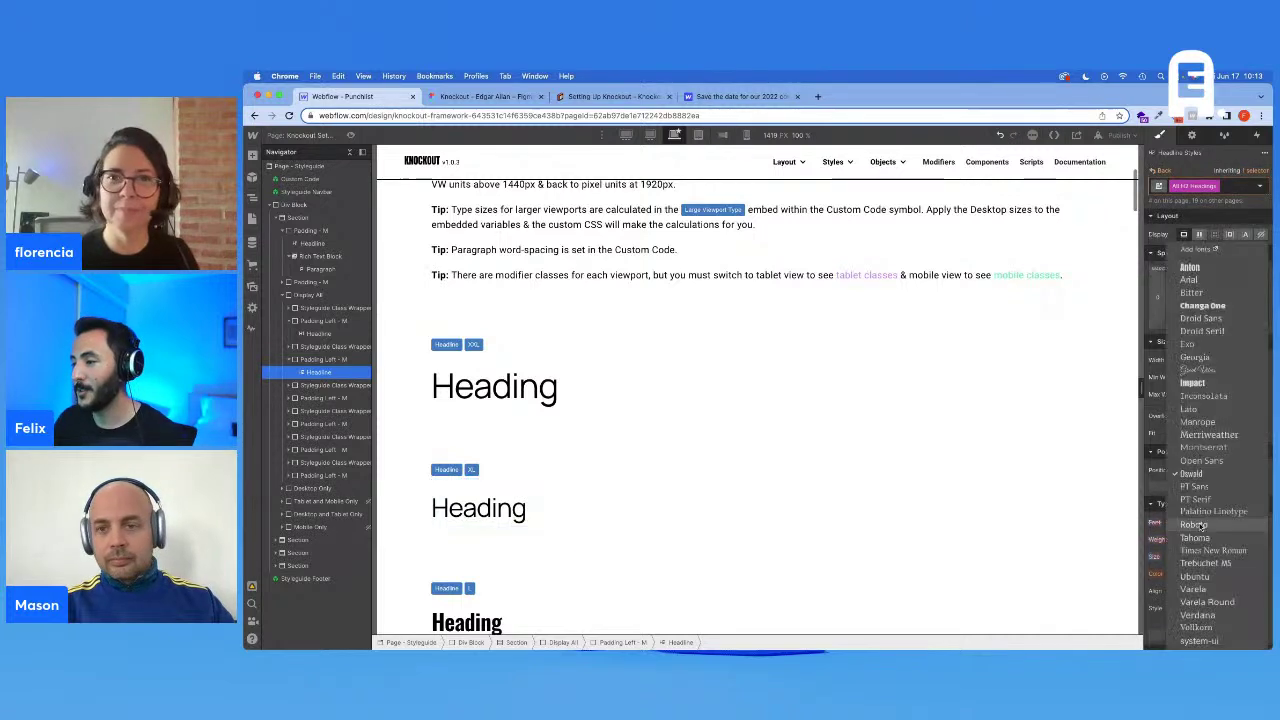
click(1197, 421)
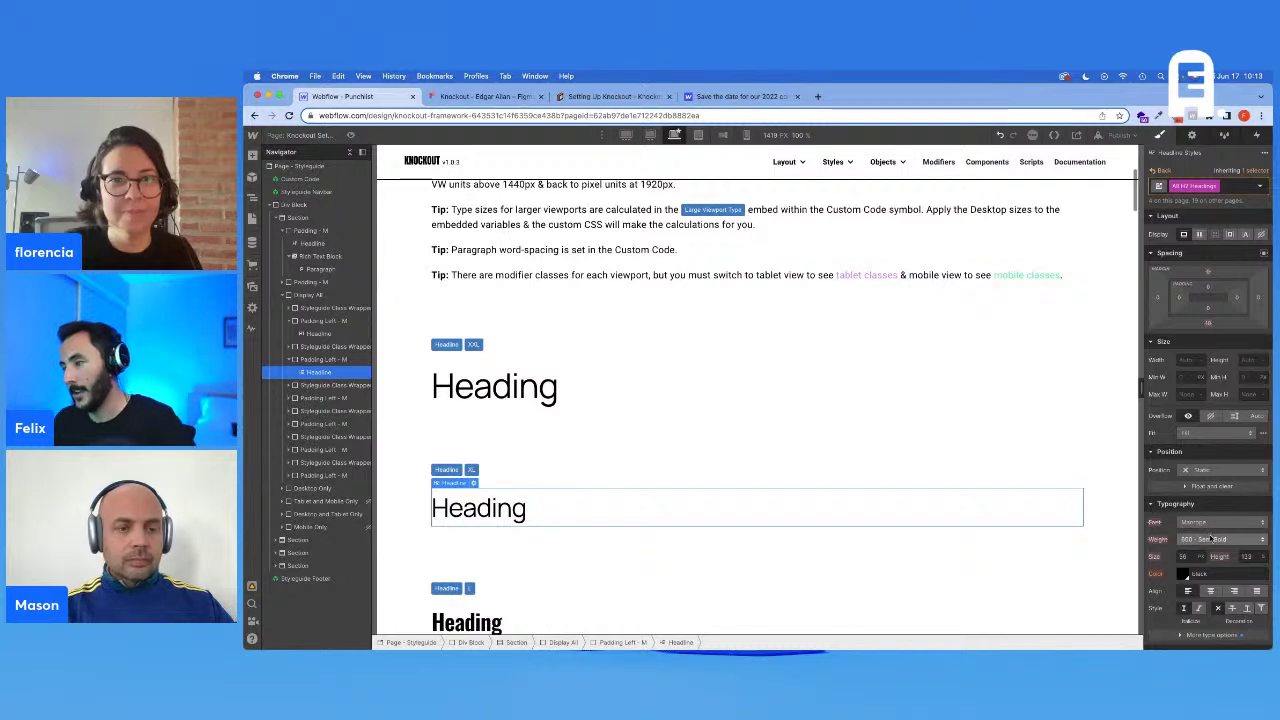
click(1210, 538)
click(1210, 514)
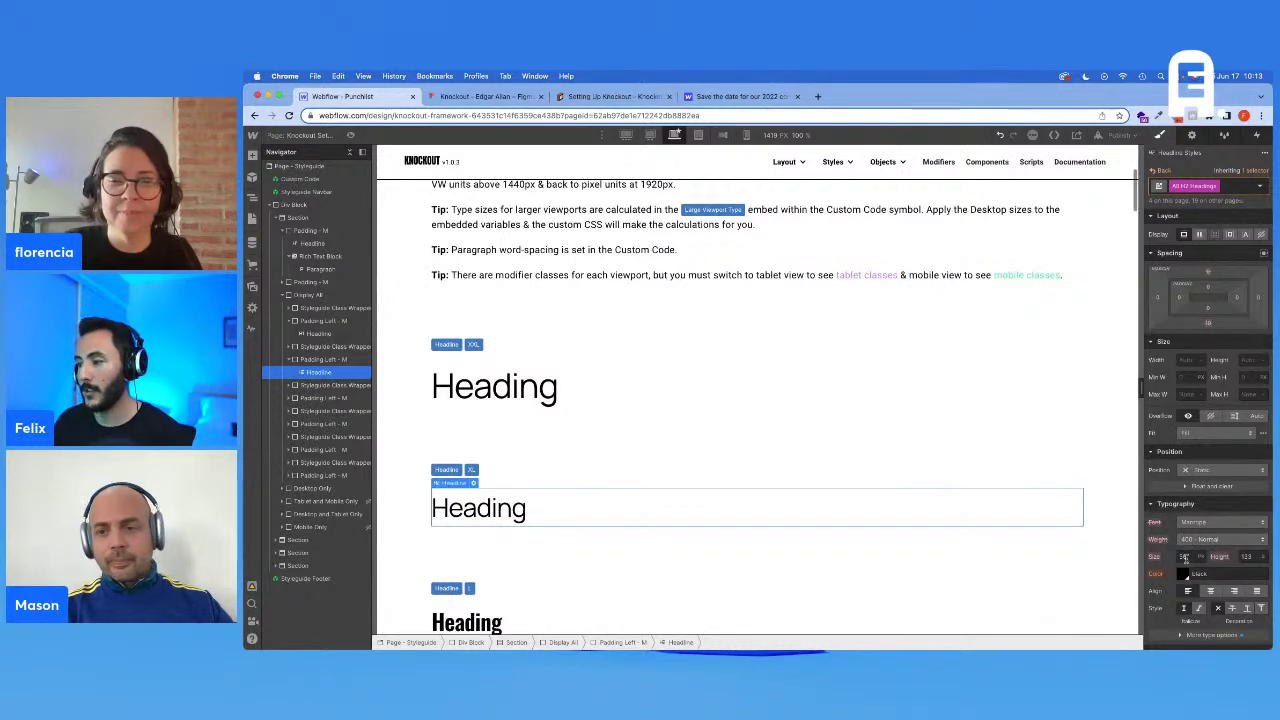
Step: Check the Headline XL values in Figma and Webflow, and set the All H2 Headings tag to size 48 px and line height 150%
click(477, 97)
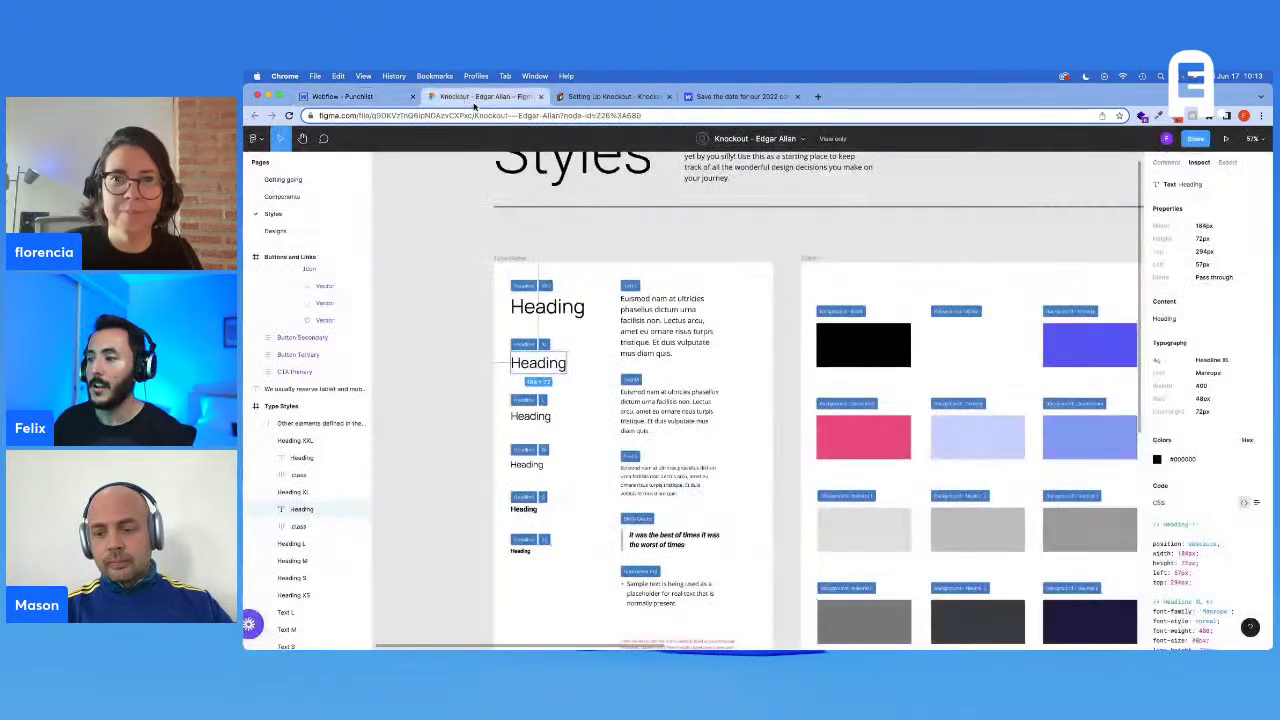
click(345, 97)
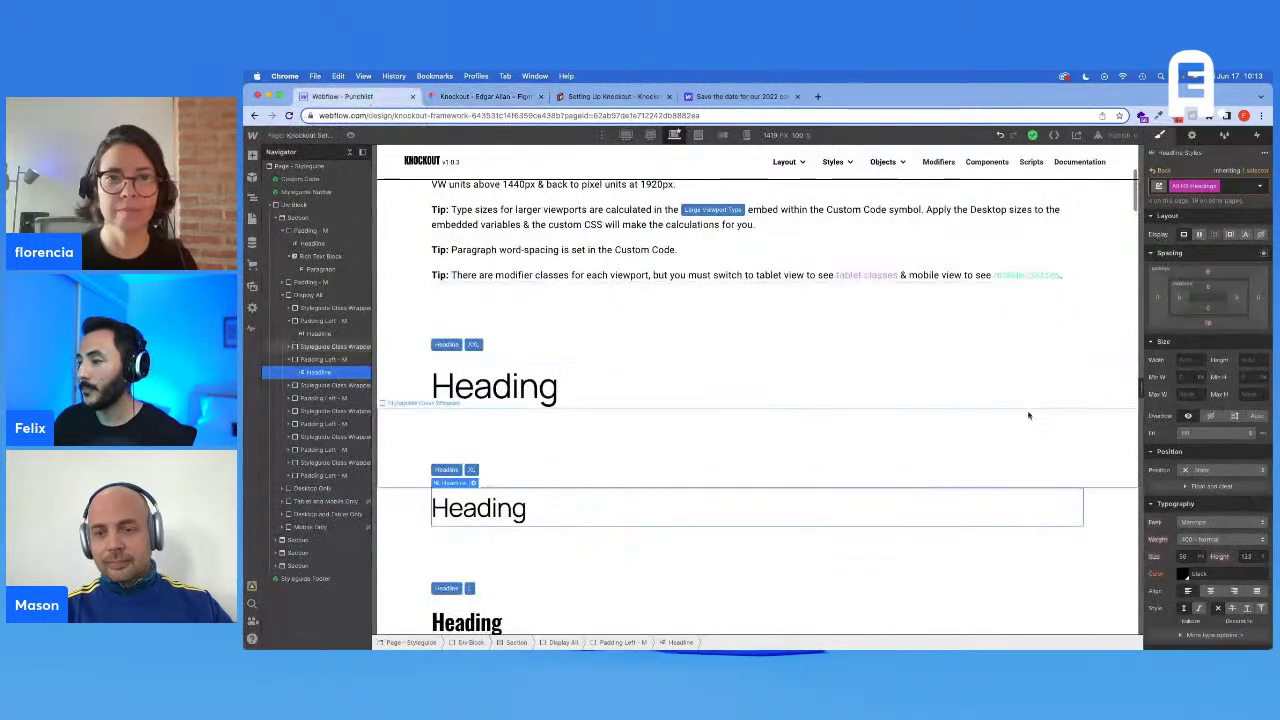
text(48)
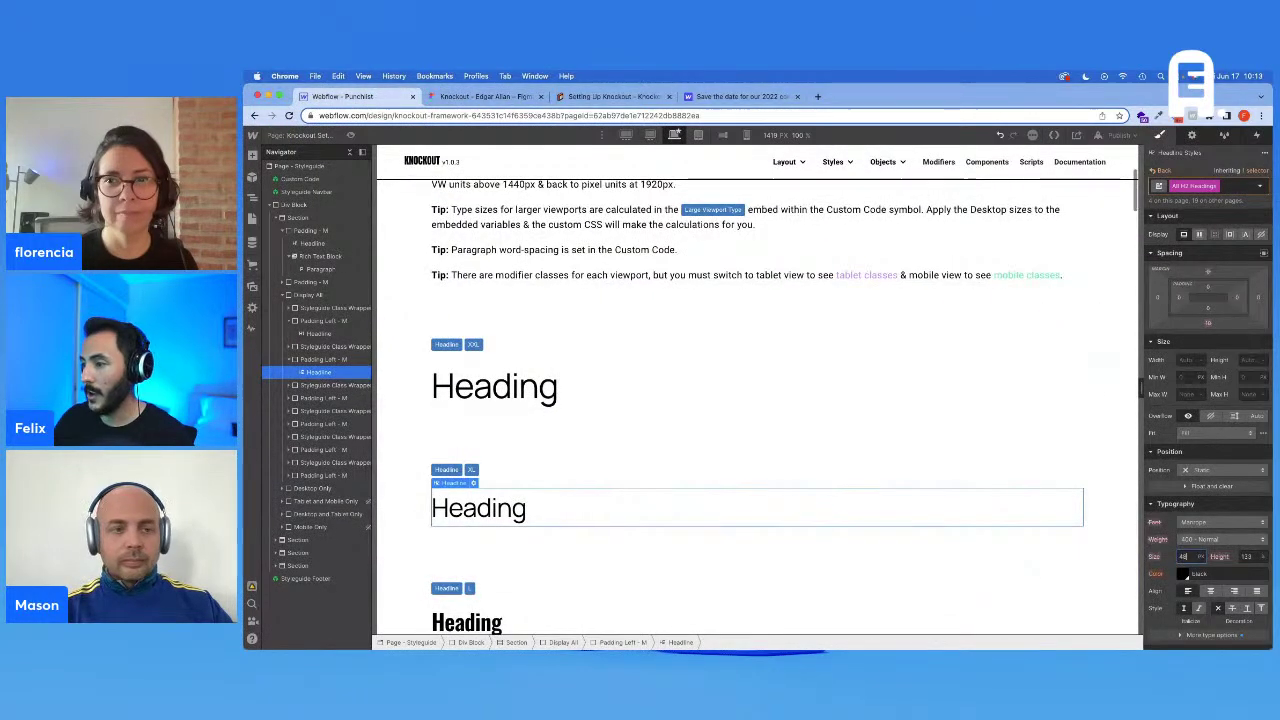
click(1252, 172)
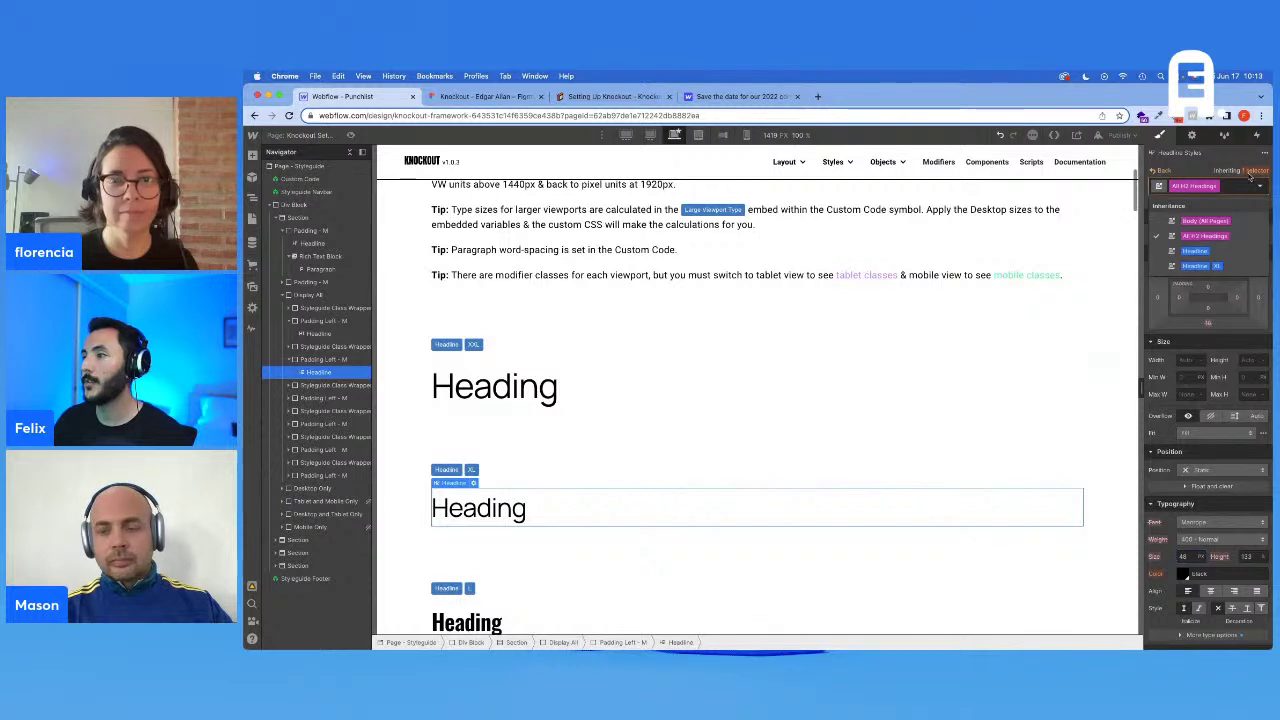
click(1213, 266)
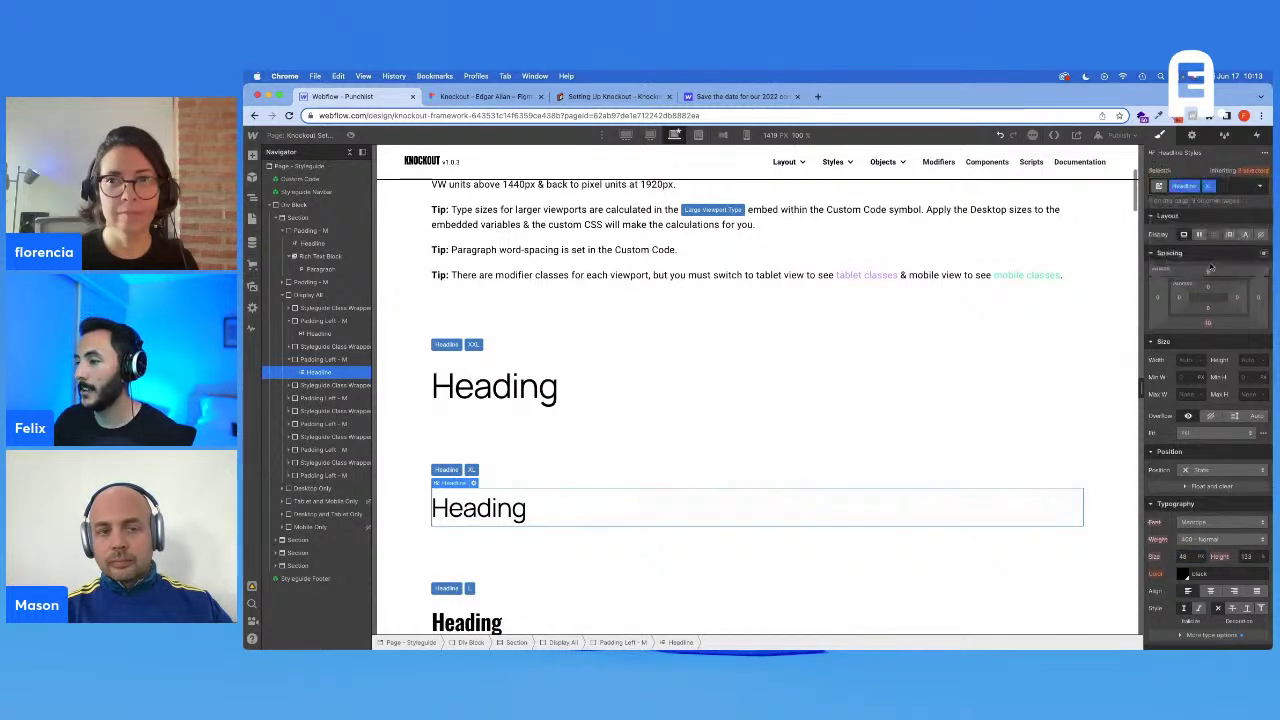
click(1252, 172)
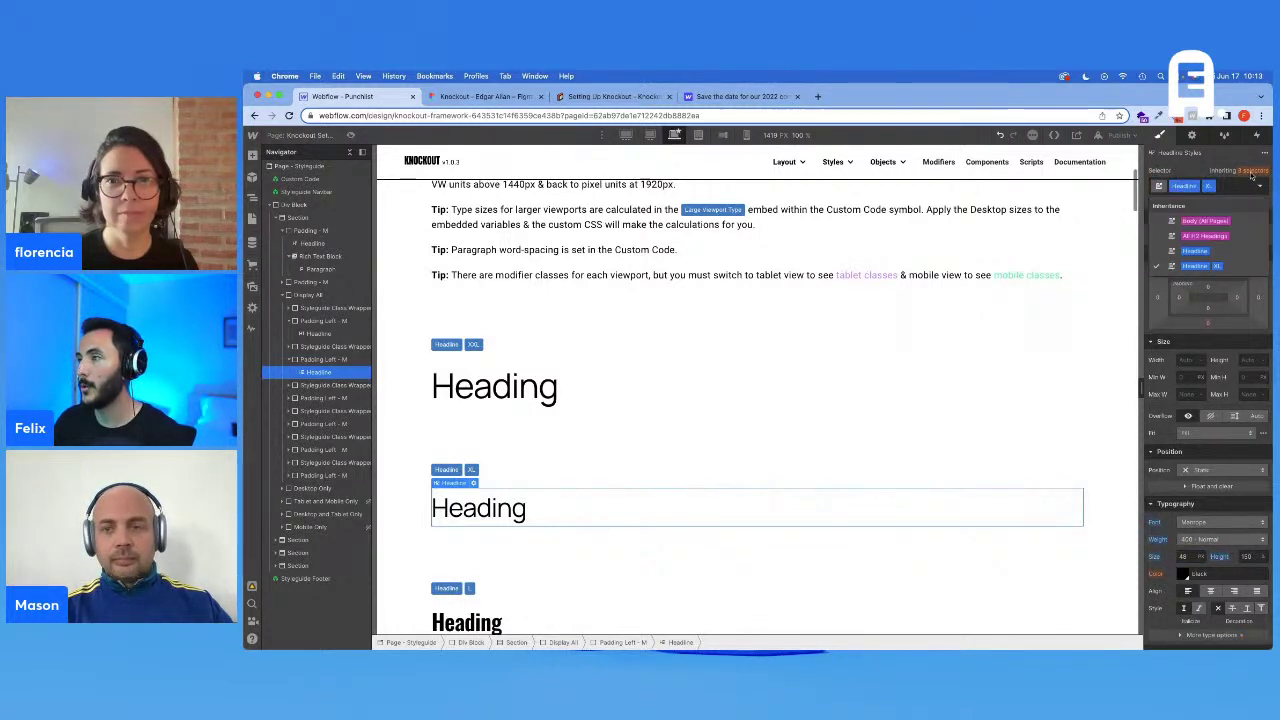
click(1213, 236)
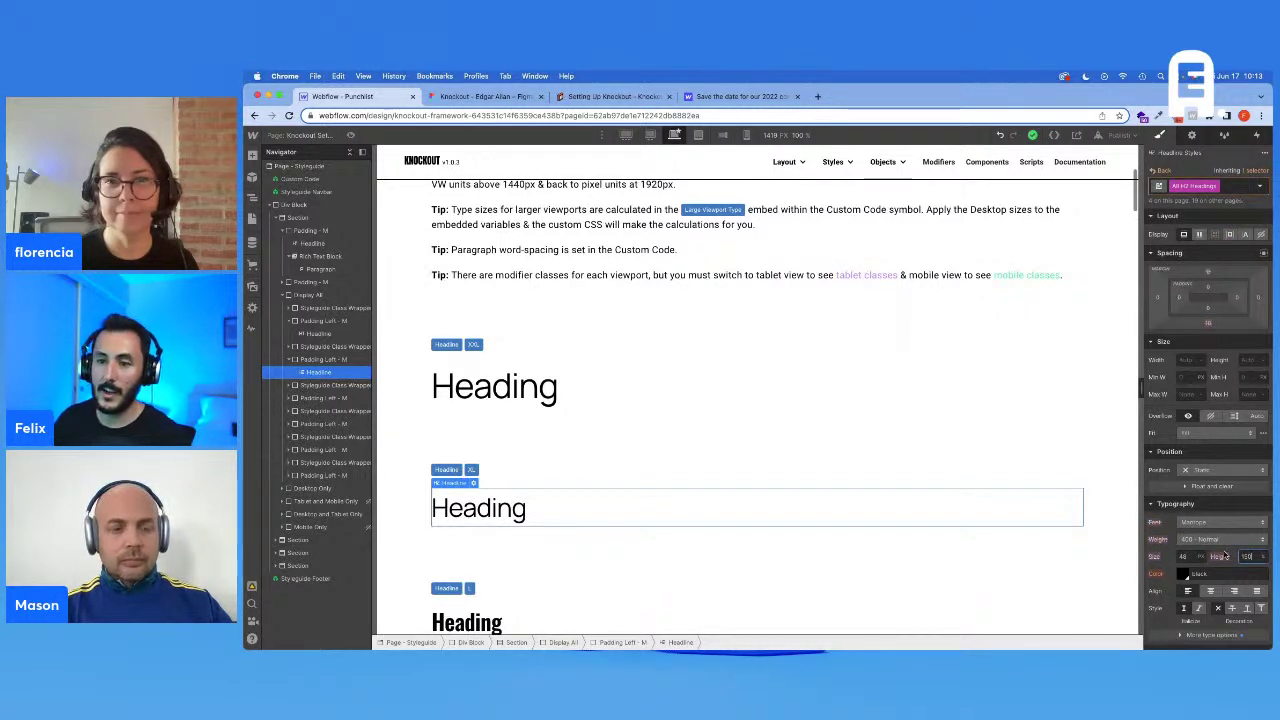
Step: Set the L heading's font to Manrope and its weight to 400 - Normal
scroll(697, 476, down, 2)
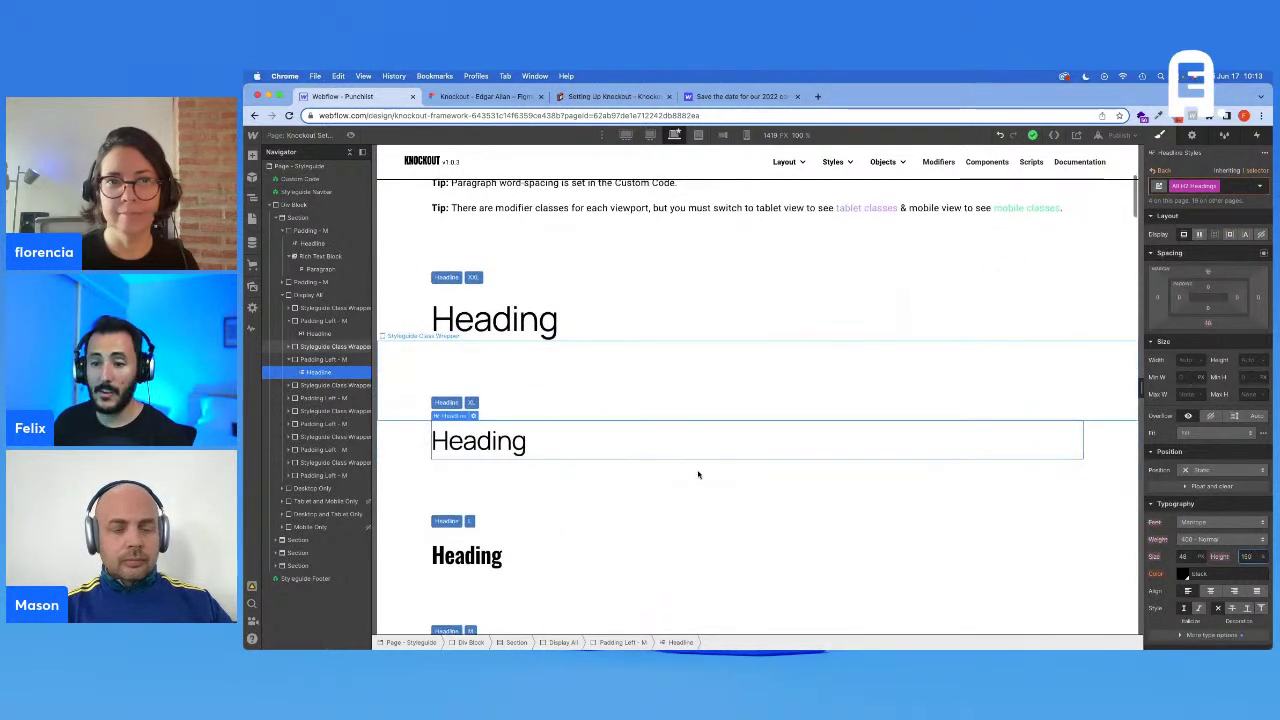
click(628, 542)
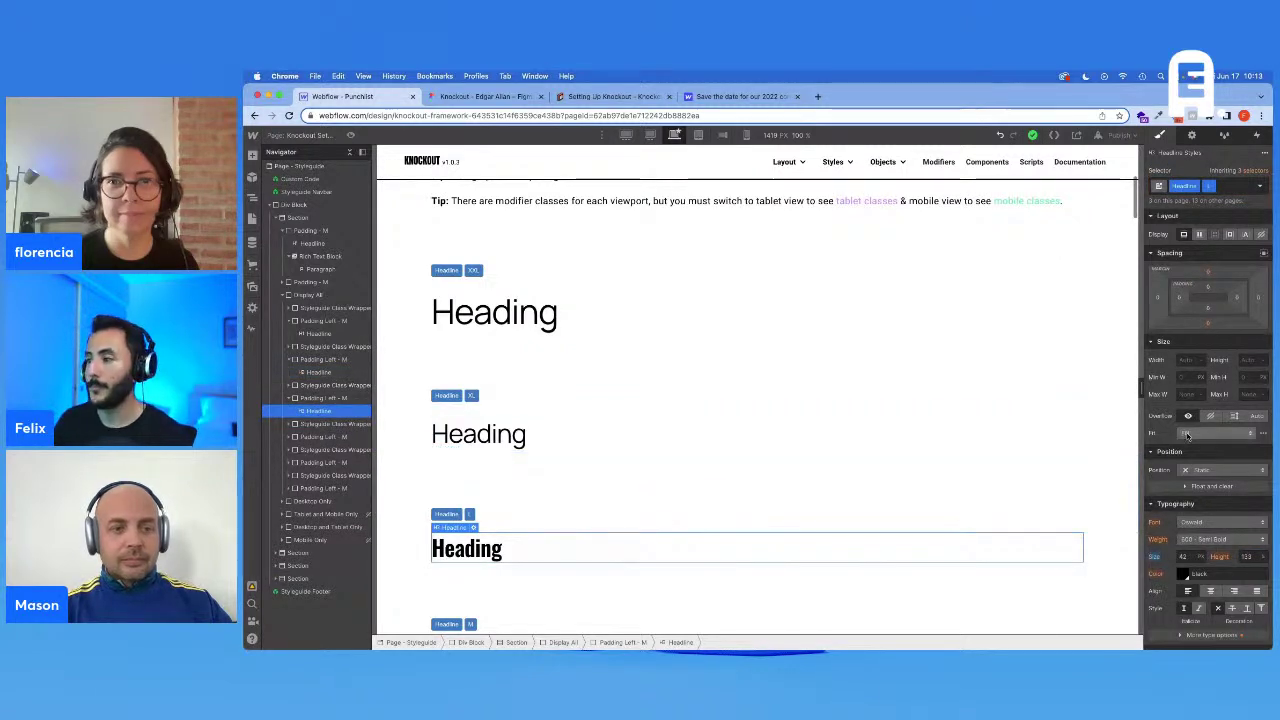
click(1218, 521)
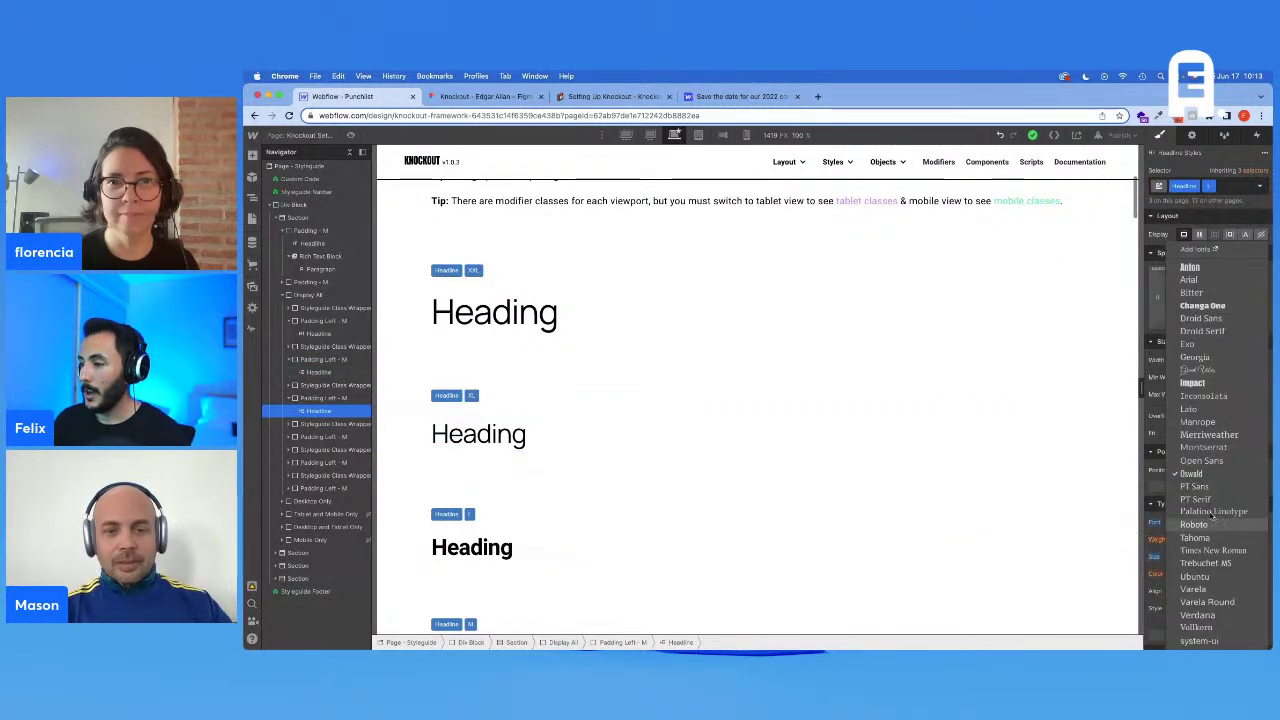
click(1198, 421)
click(1207, 539)
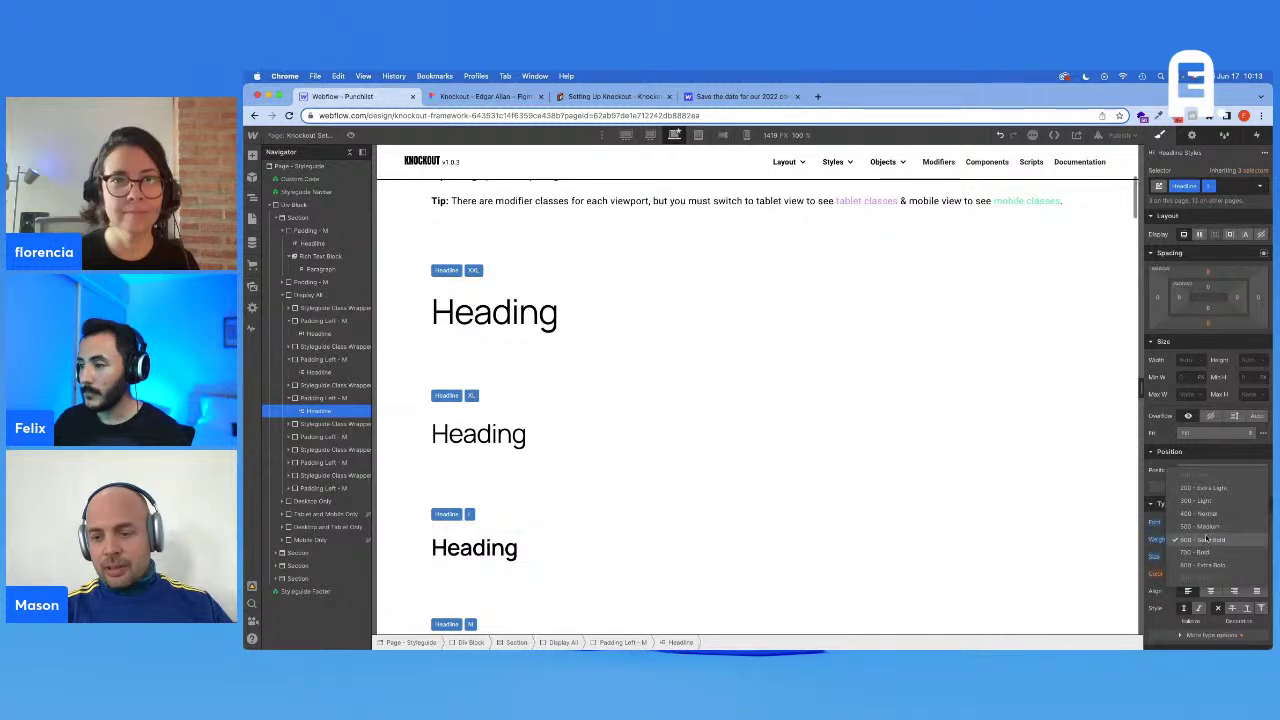
click(1208, 524)
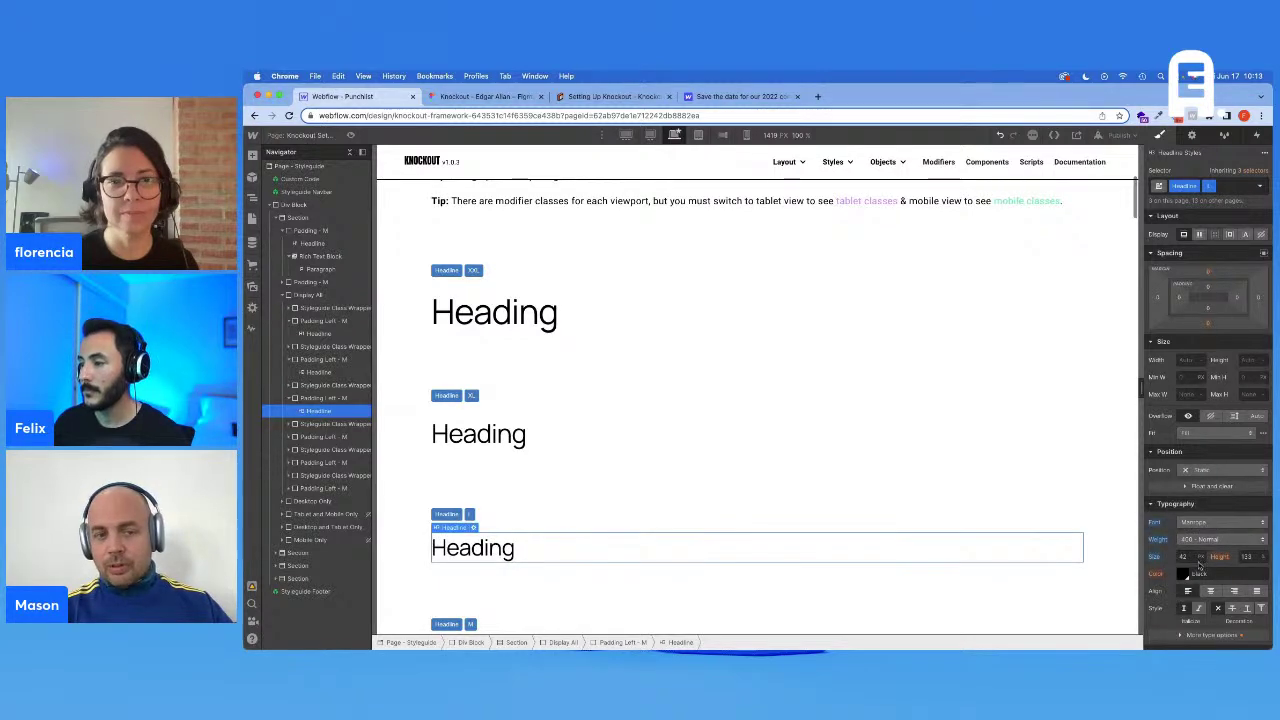
Step: Inspect the Headline L type style in Figma and set the L heading's font size to 36 px in Webflow
click(512, 96)
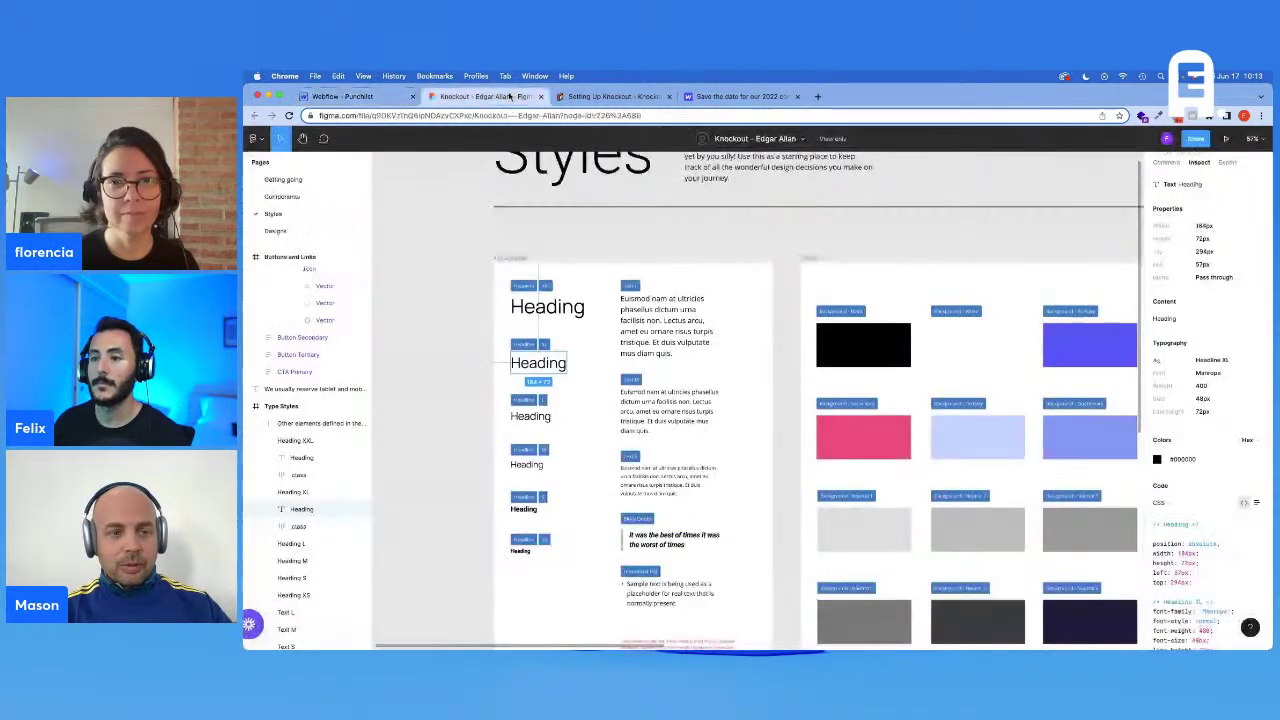
click(531, 416)
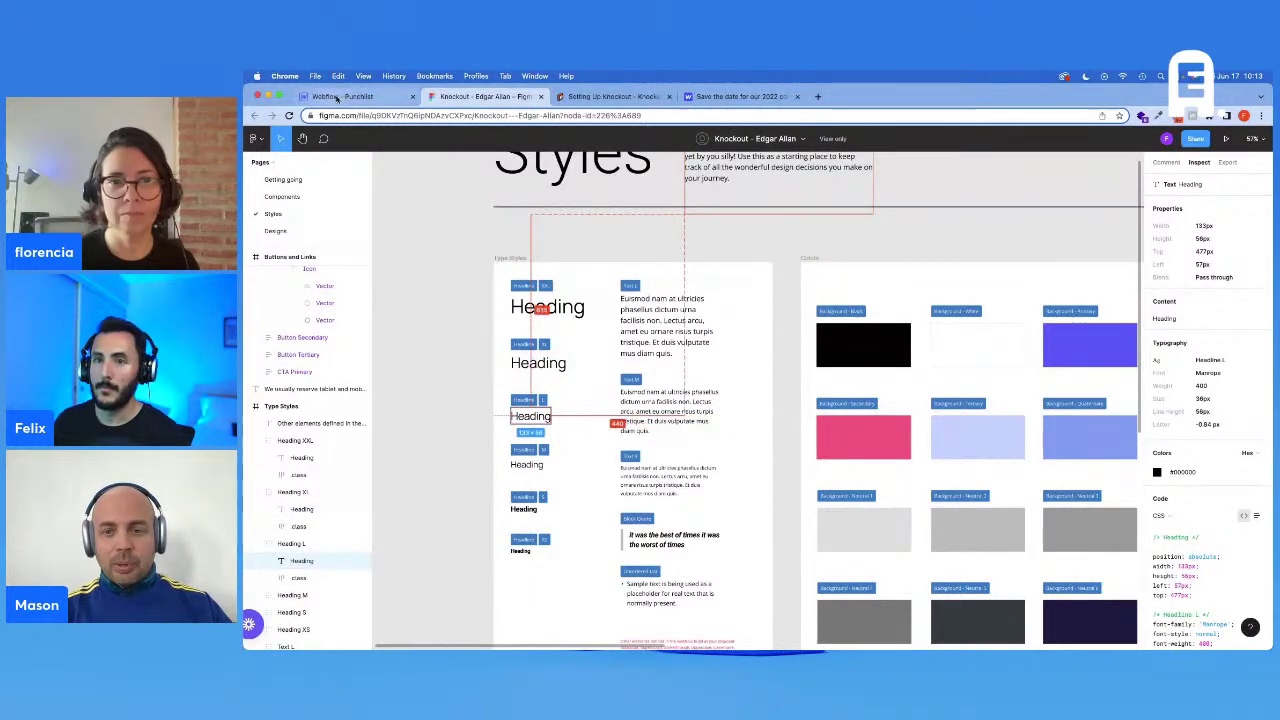
click(343, 97)
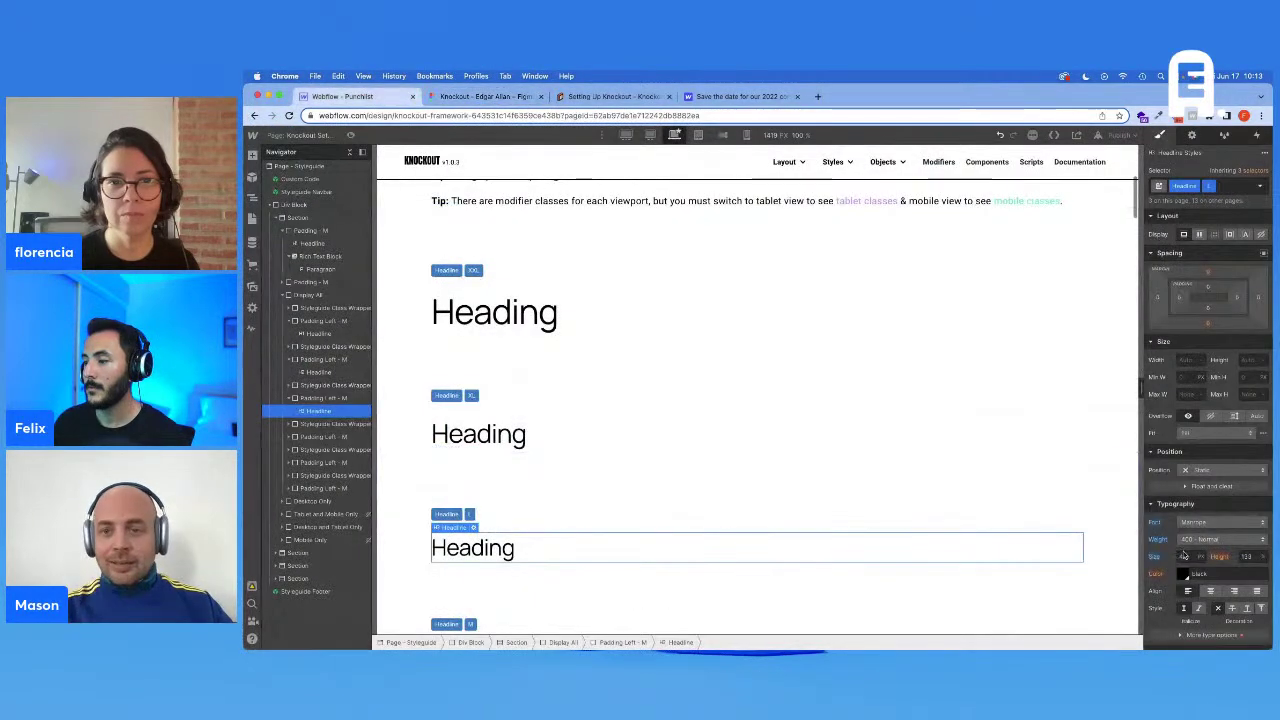
text(36)
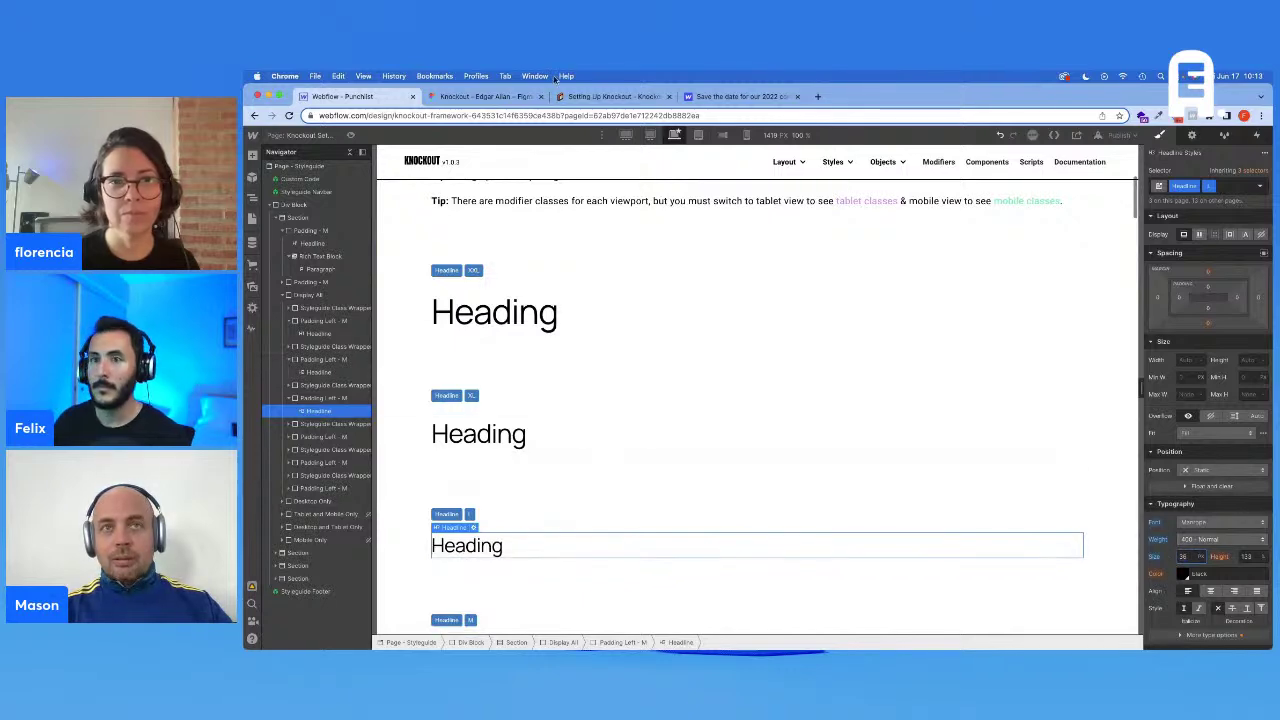
Step: Recheck the Headline L line height in Figma and calculate the ratio 56/36 as a percentage in Calculator
click(485, 96)
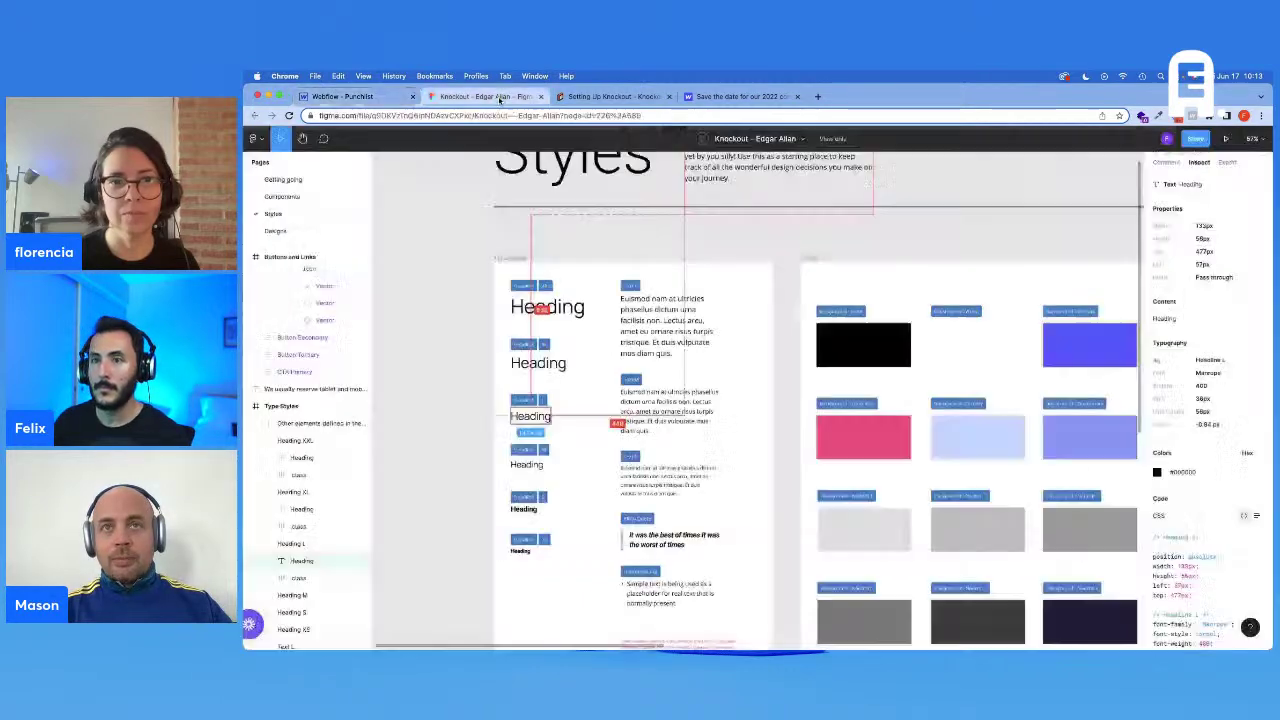
click(375, 96)
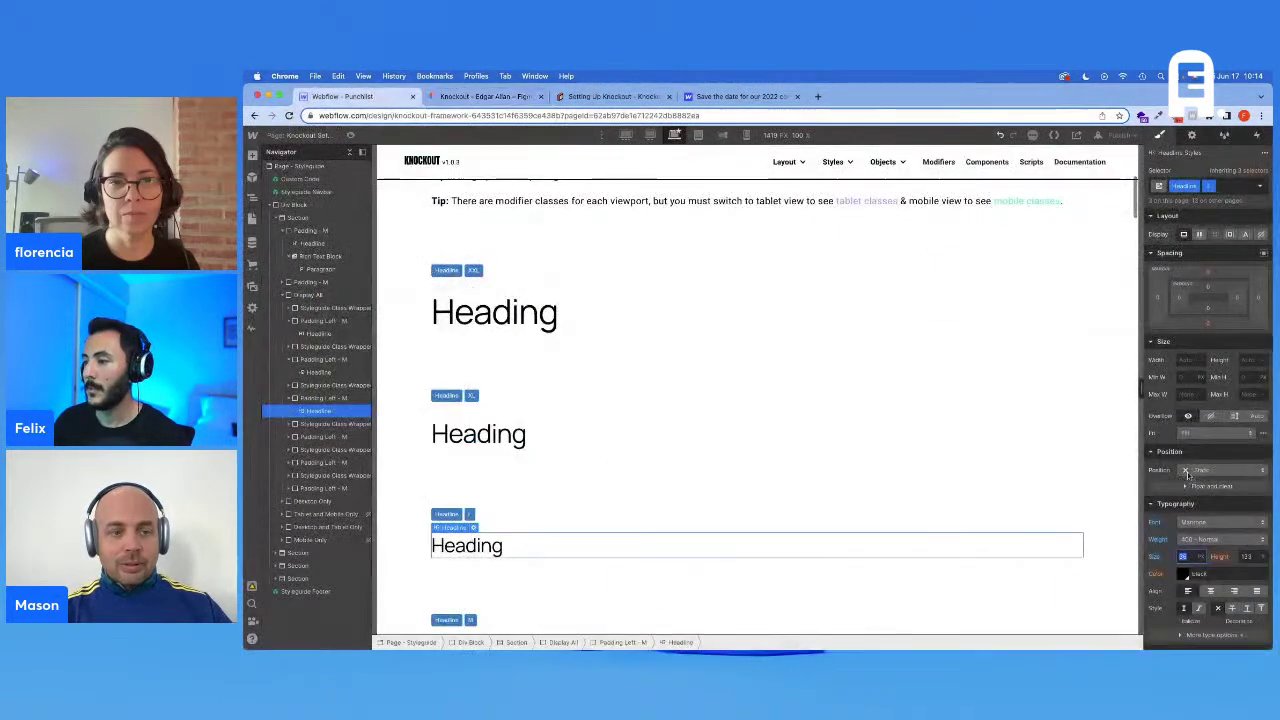
key(super+Tab)
key(Escape)
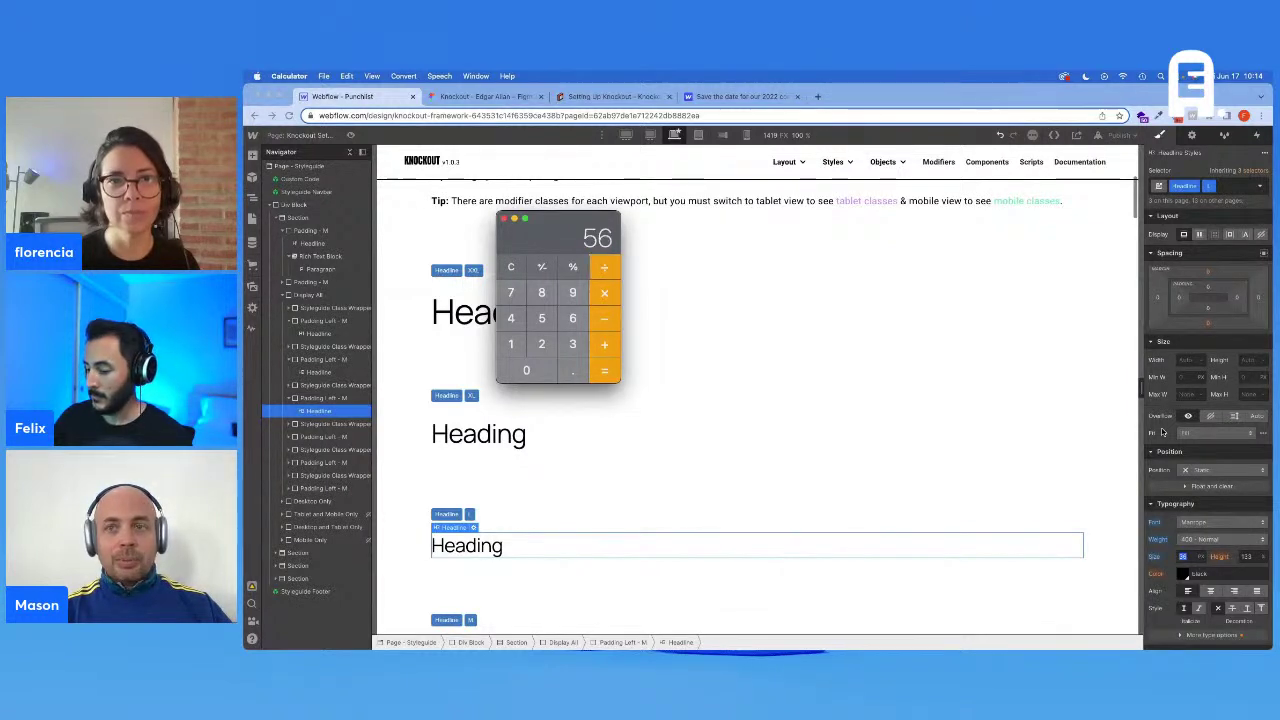
key(Return)
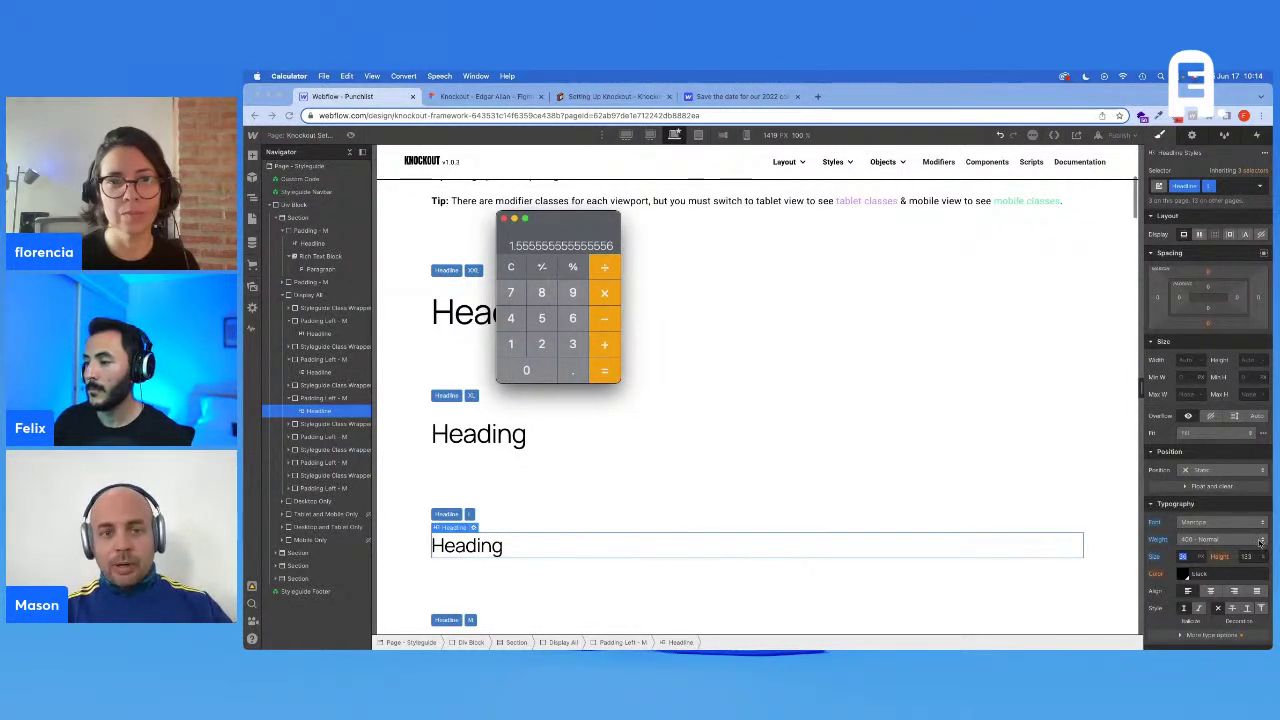
click(603, 293)
click(510, 344)
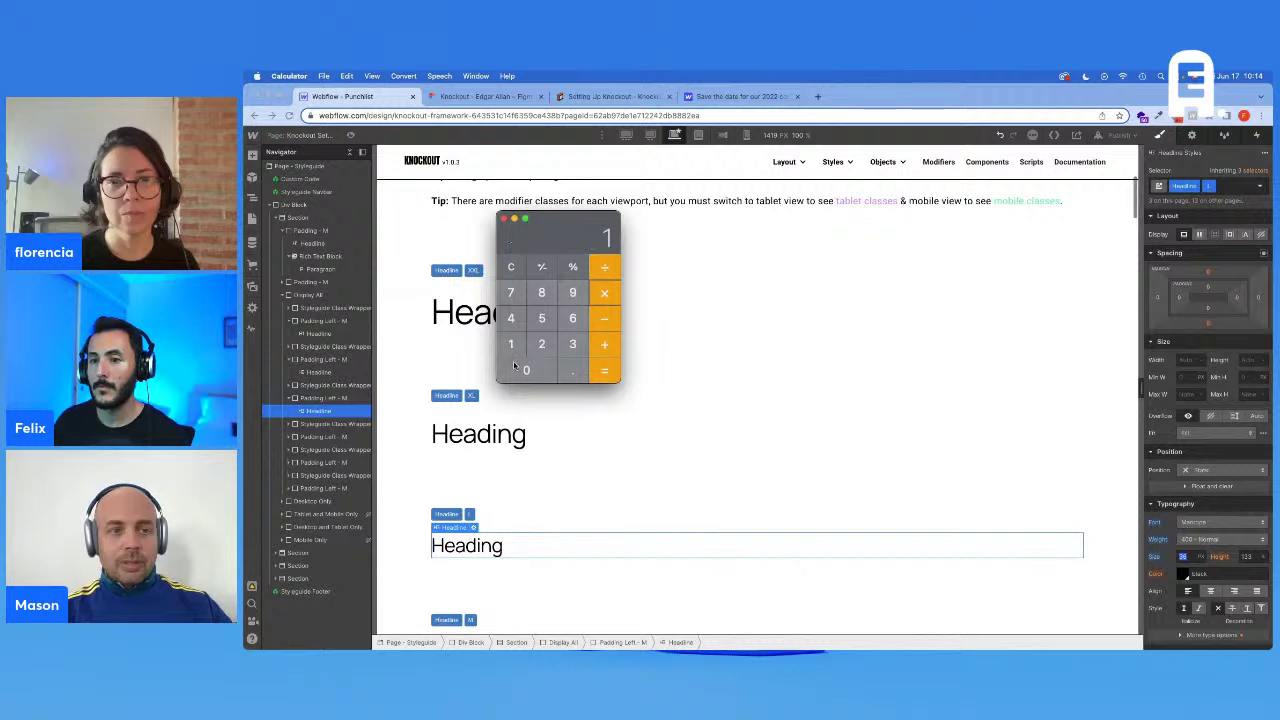
click(526, 370)
click(526, 370)
click(604, 370)
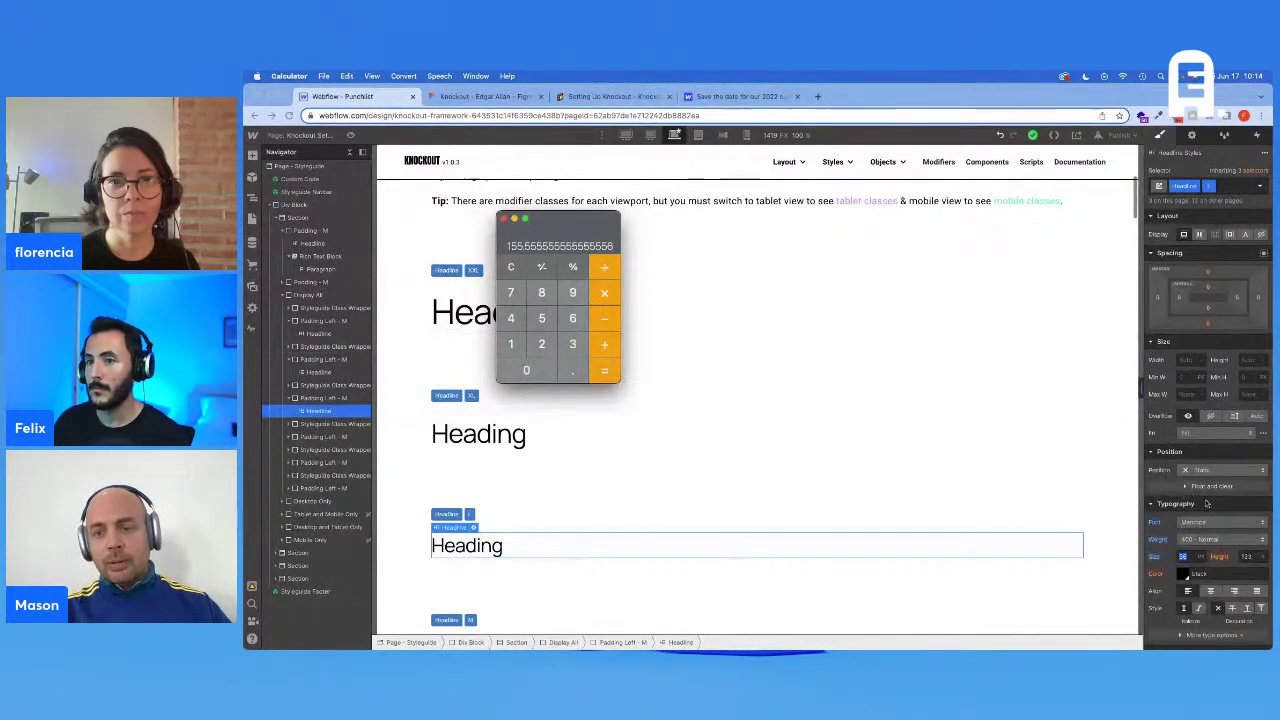
Step: Set the L heading's line height to 155% in Webflow
click(1247, 556)
text(1)
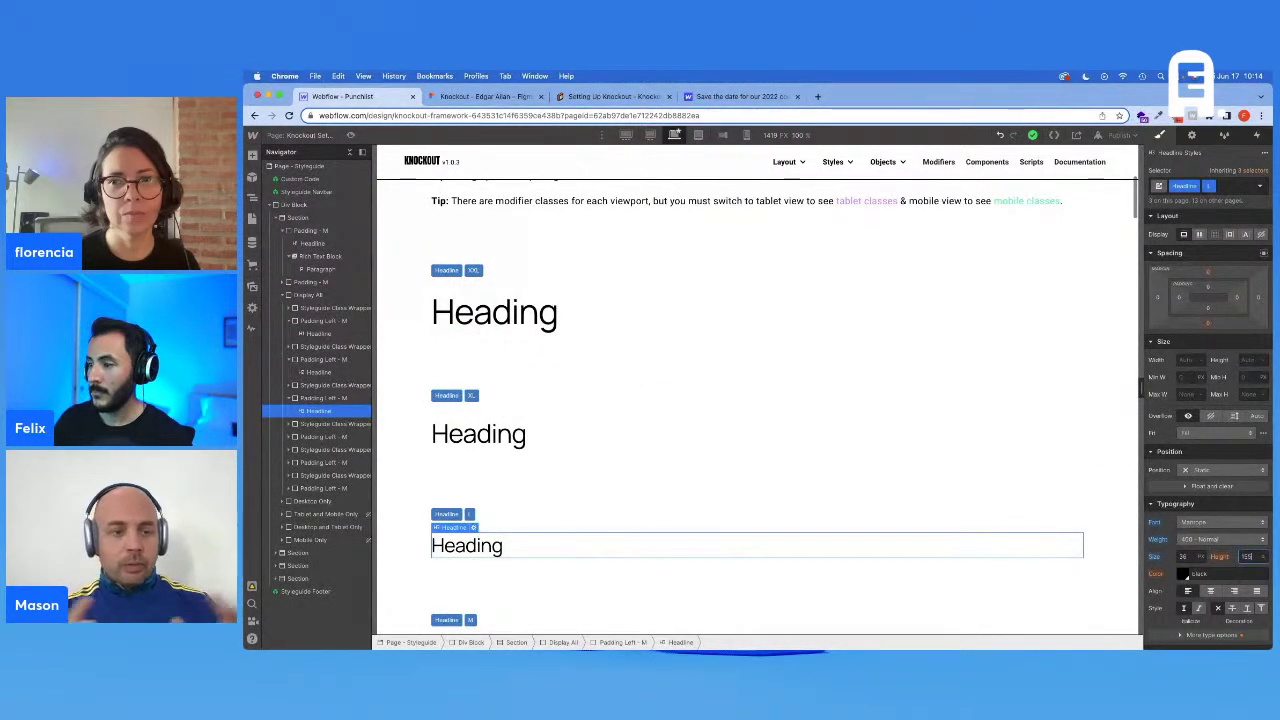
text(55)
key(Return)
Step: Style the inherited All H3 Headings tag with Manrope, weight 400 - Normal and a line height of 155%
click(1257, 184)
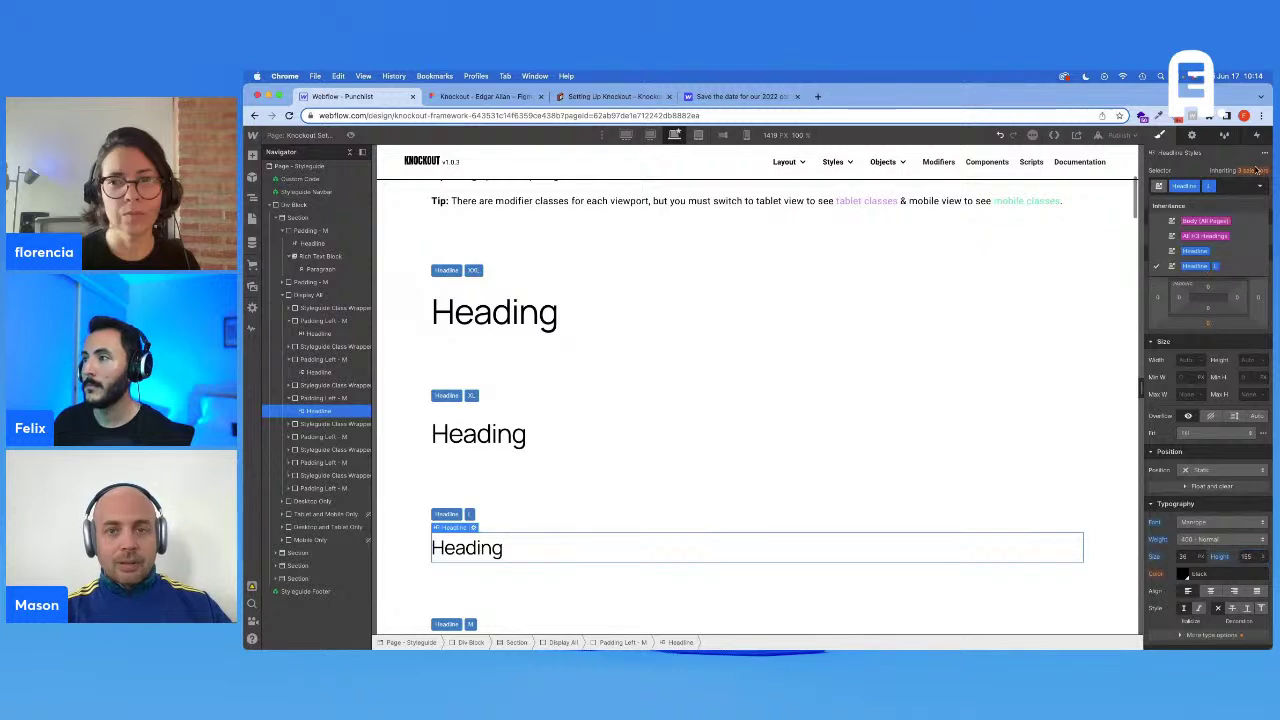
click(1216, 240)
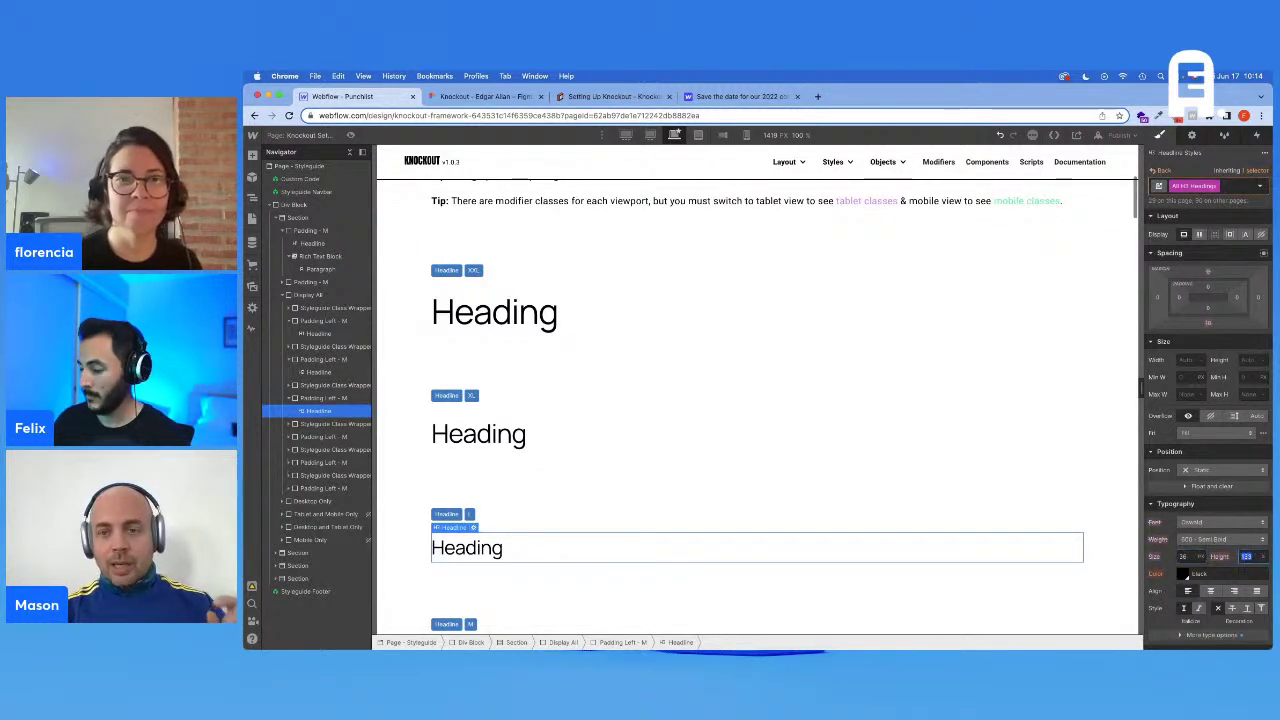
click(1220, 522)
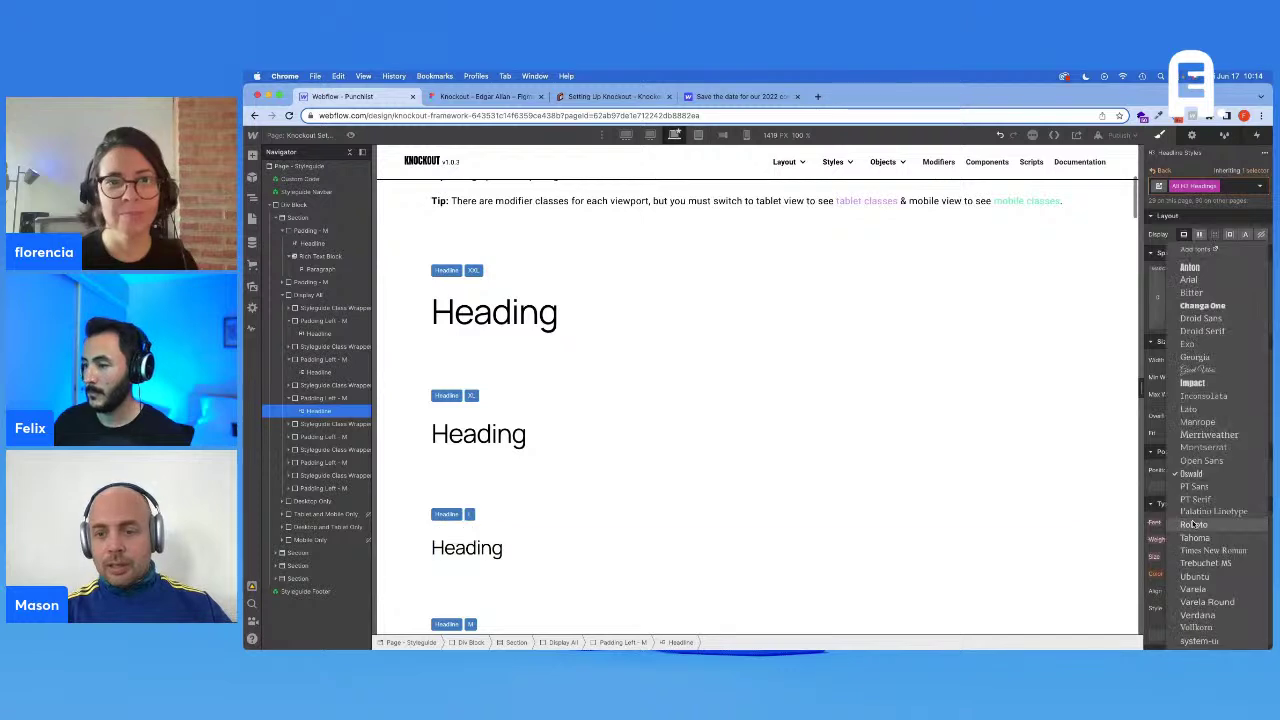
click(1198, 421)
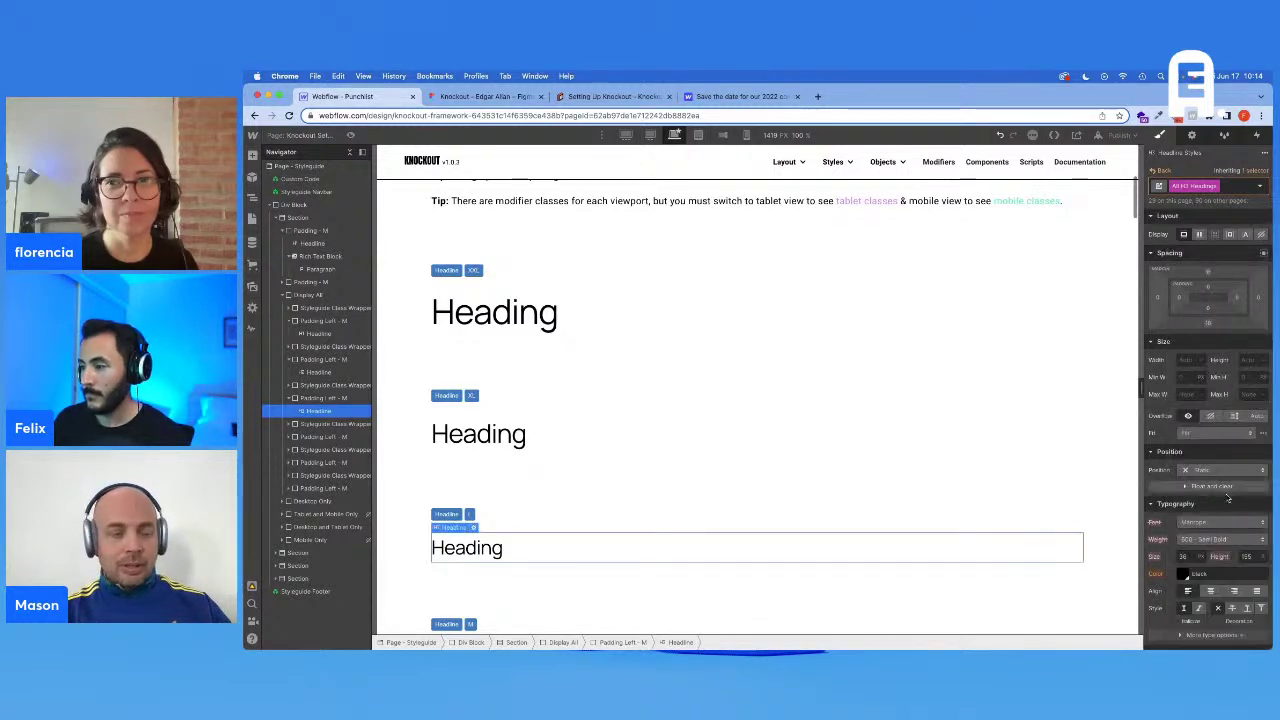
click(1229, 539)
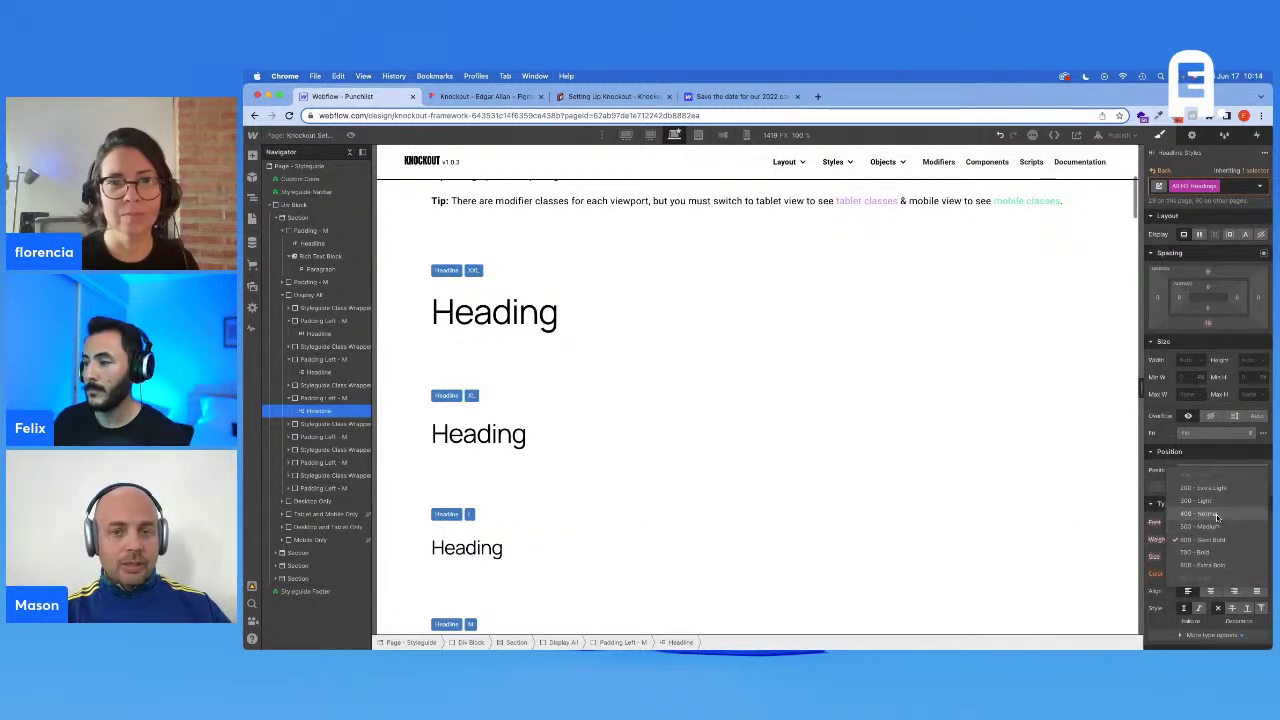
click(1210, 513)
Step: Inspect the Headline M type style in Figma and set the M heading's font size to 28 px in Webflow
scroll(628, 506, down, 5)
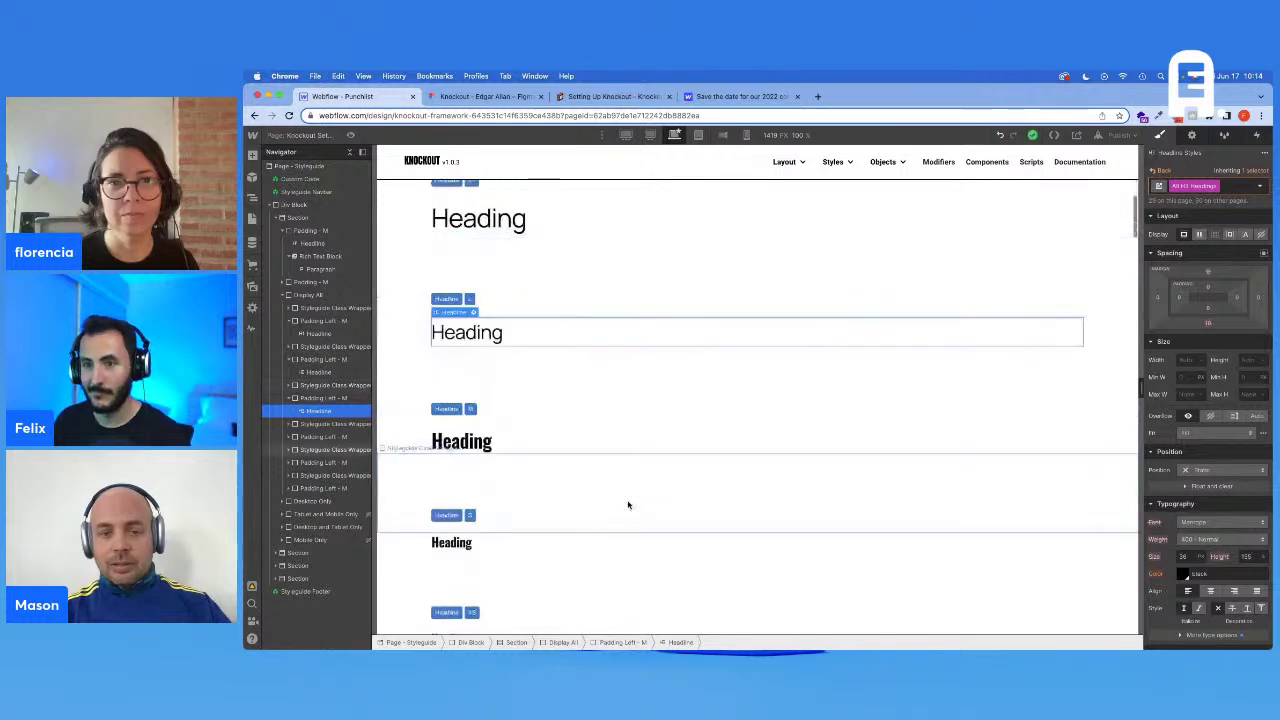
click(452, 441)
key(ctrl+Tab)
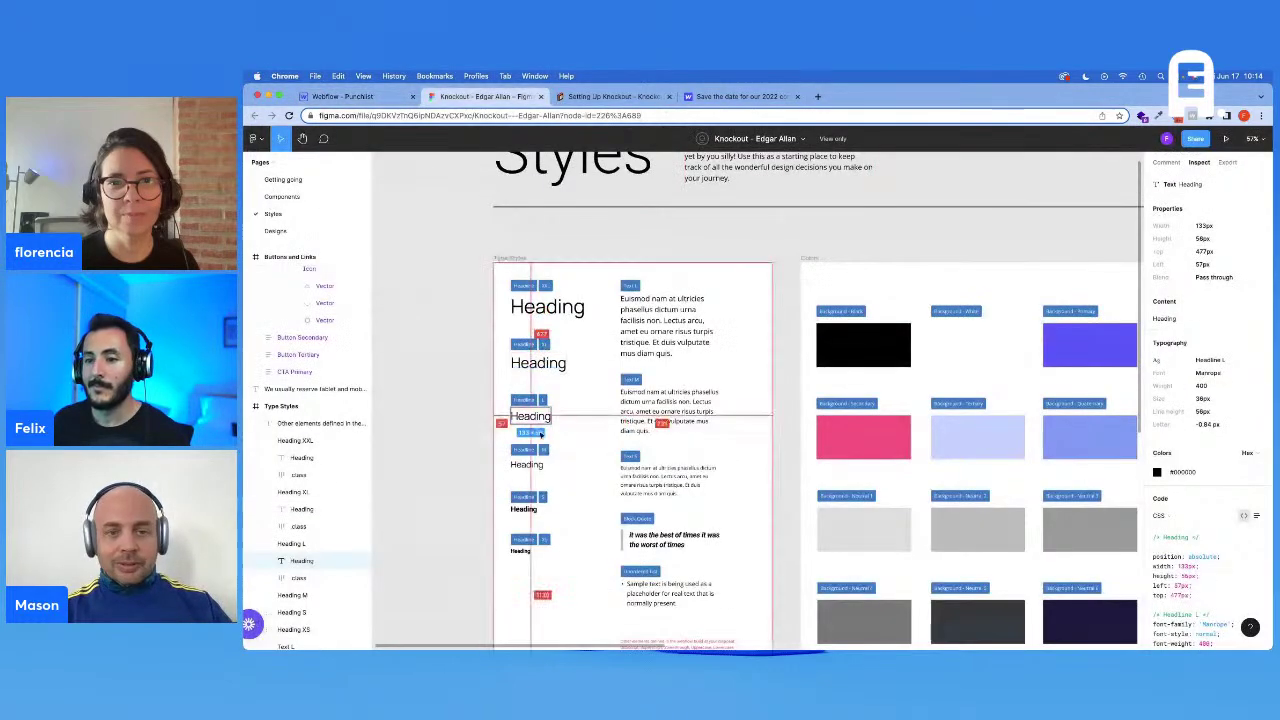
click(528, 470)
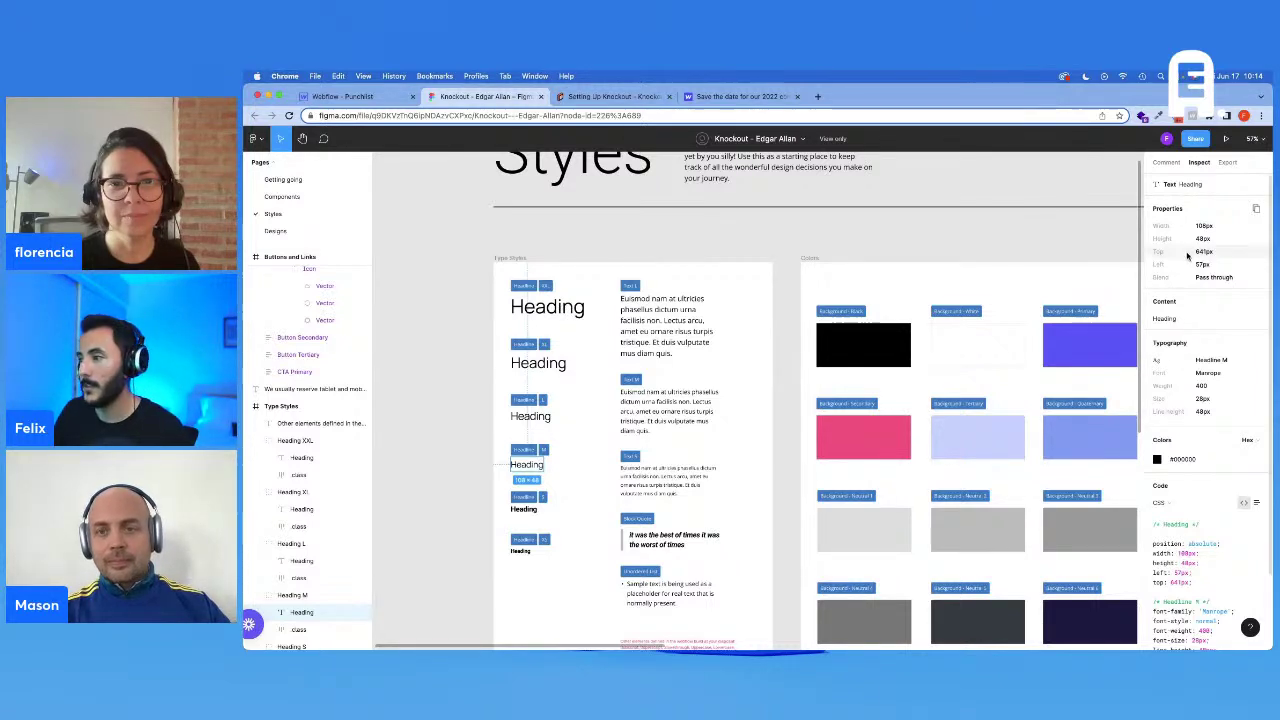
click(366, 95)
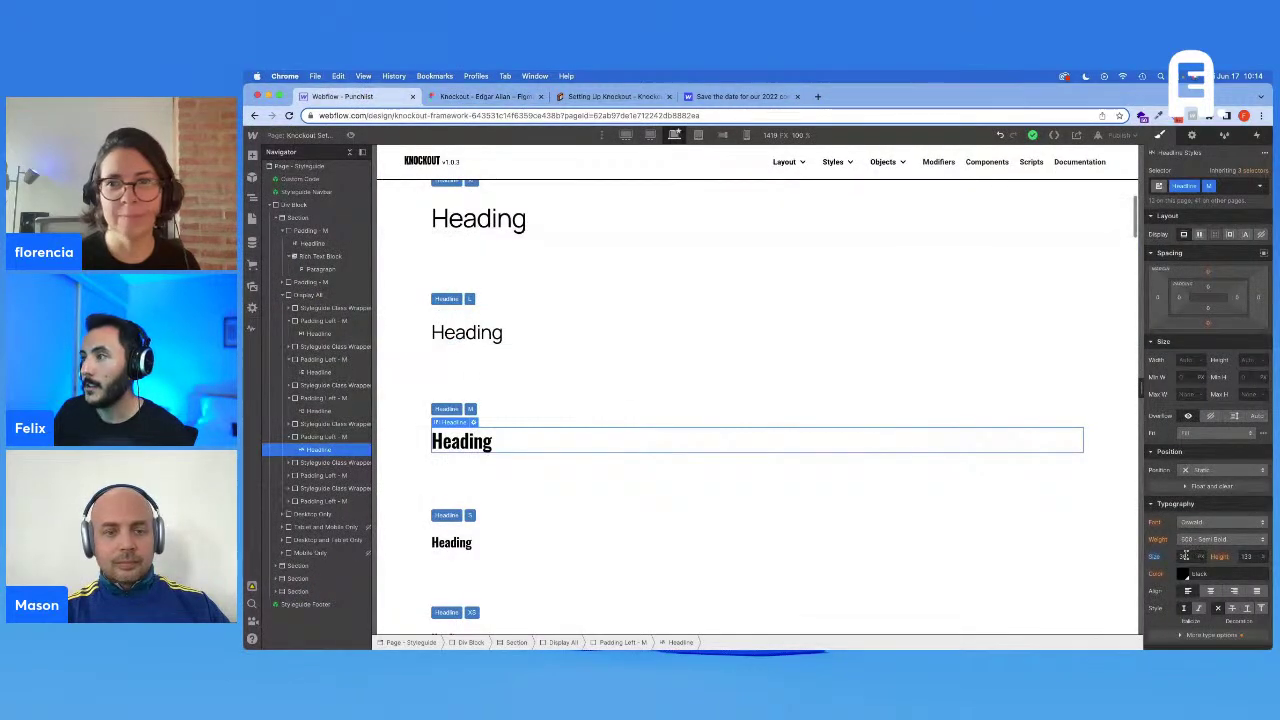
key(Return)
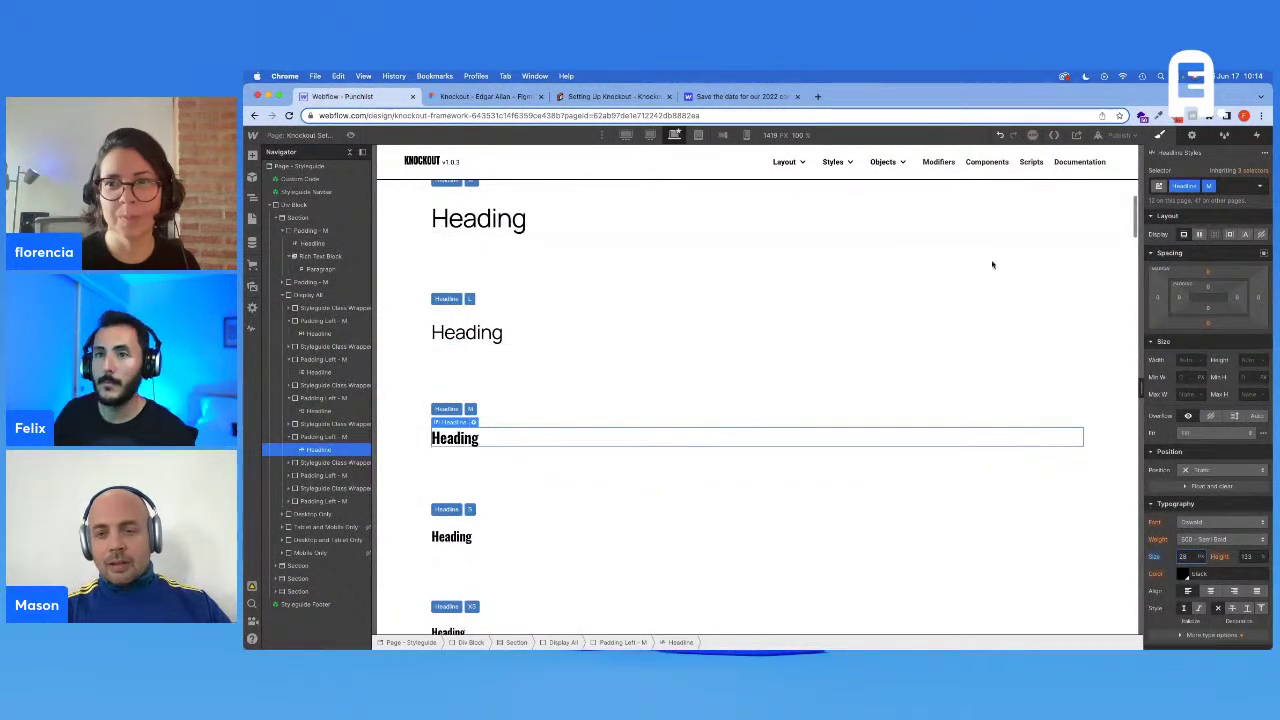
Step: Recheck the Headline M line height in Figma and calculate the ratio 48/28 in Calculator
click(468, 94)
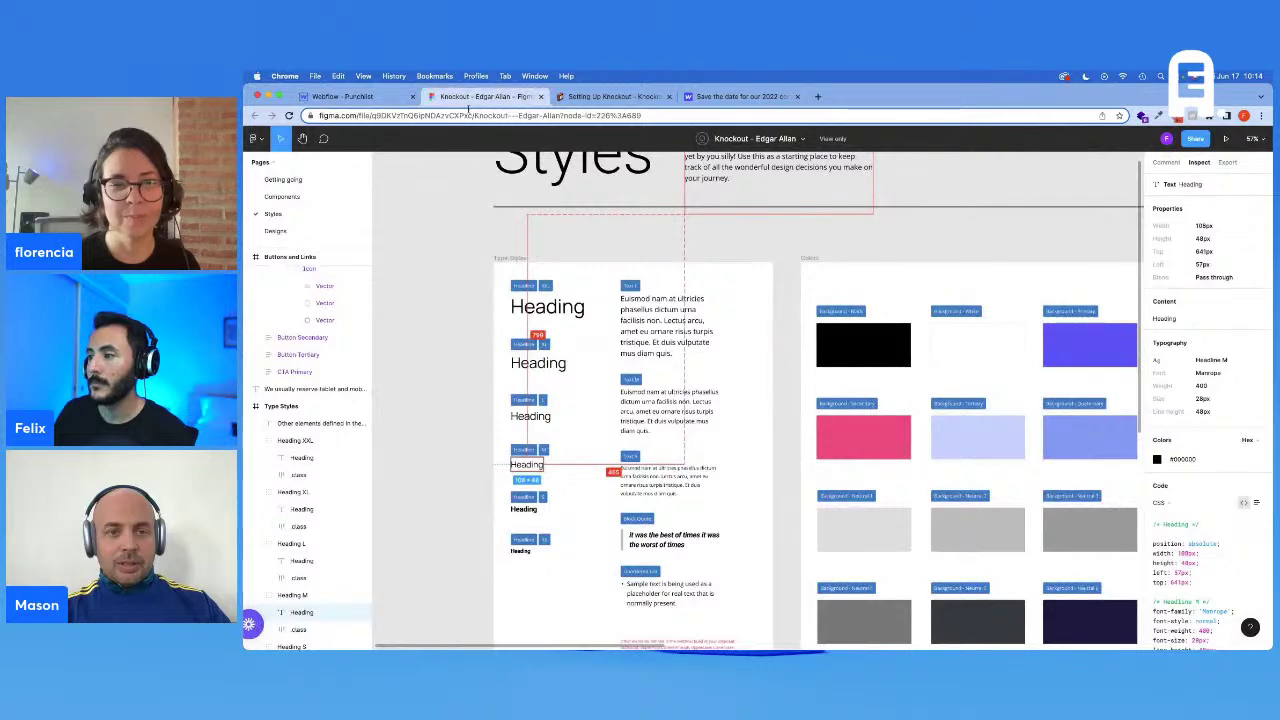
click(366, 96)
key(super+Tab)
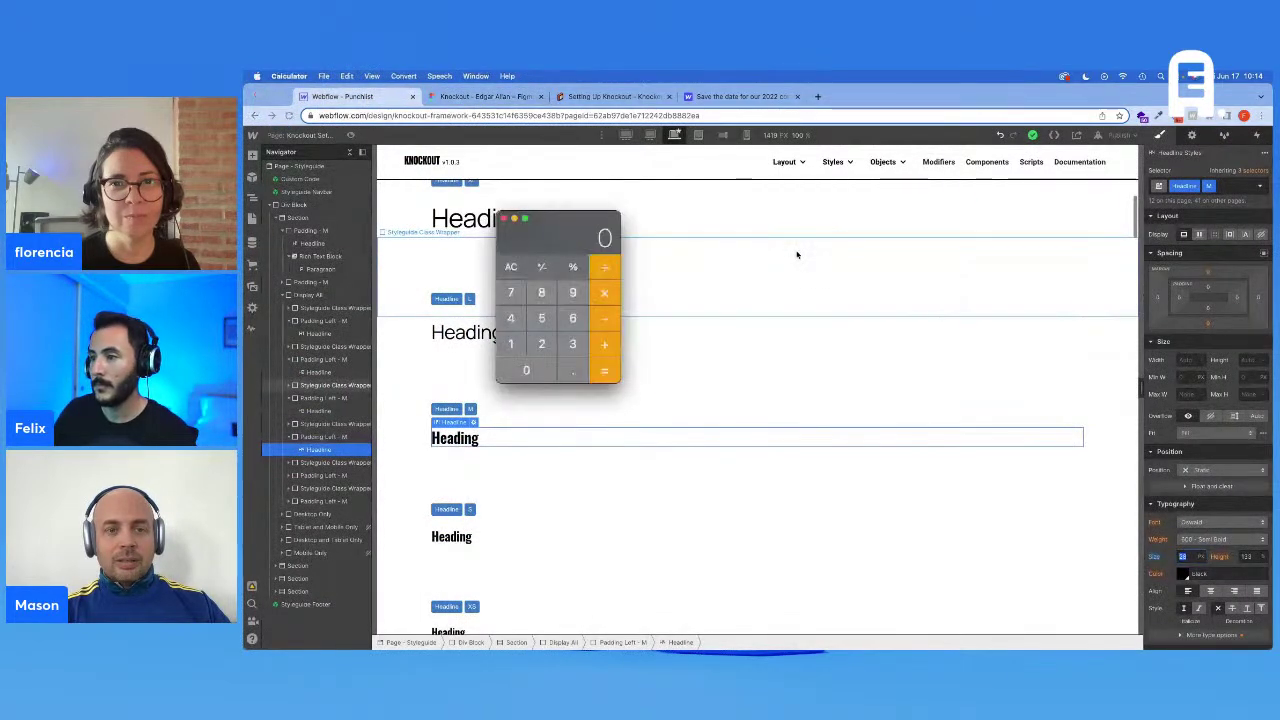
text(8)
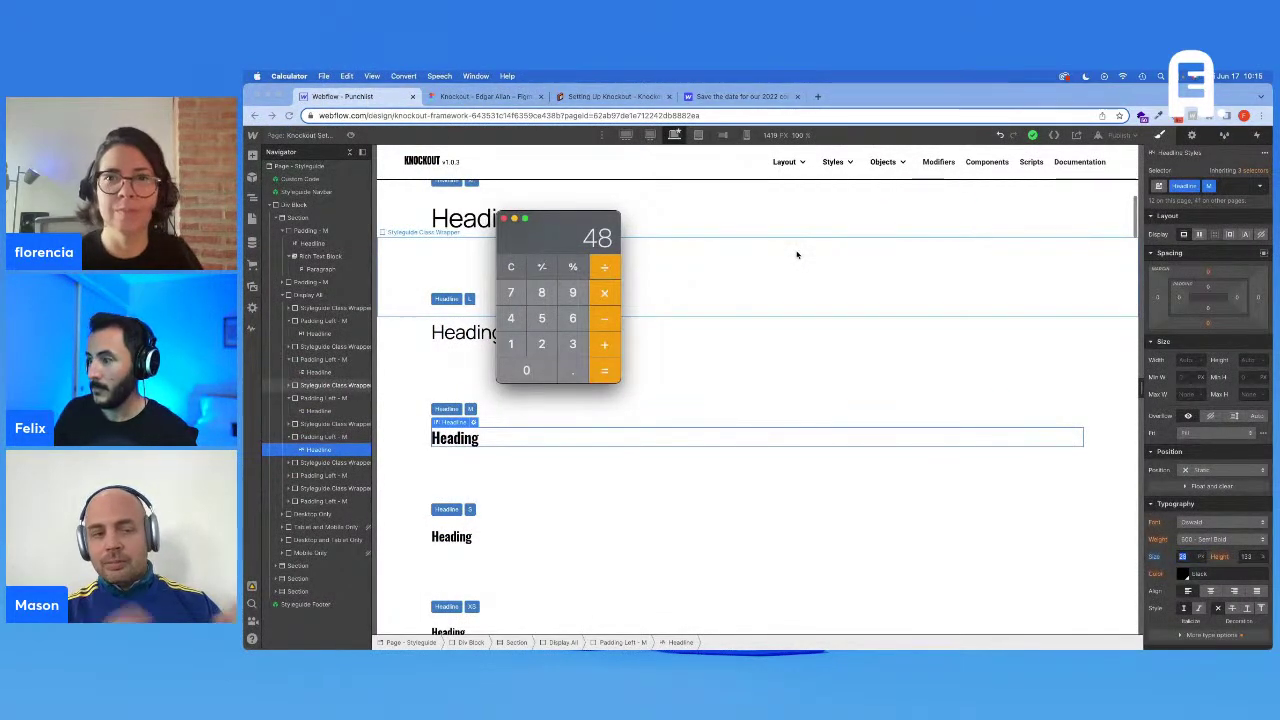
text(/28)
key(Return)
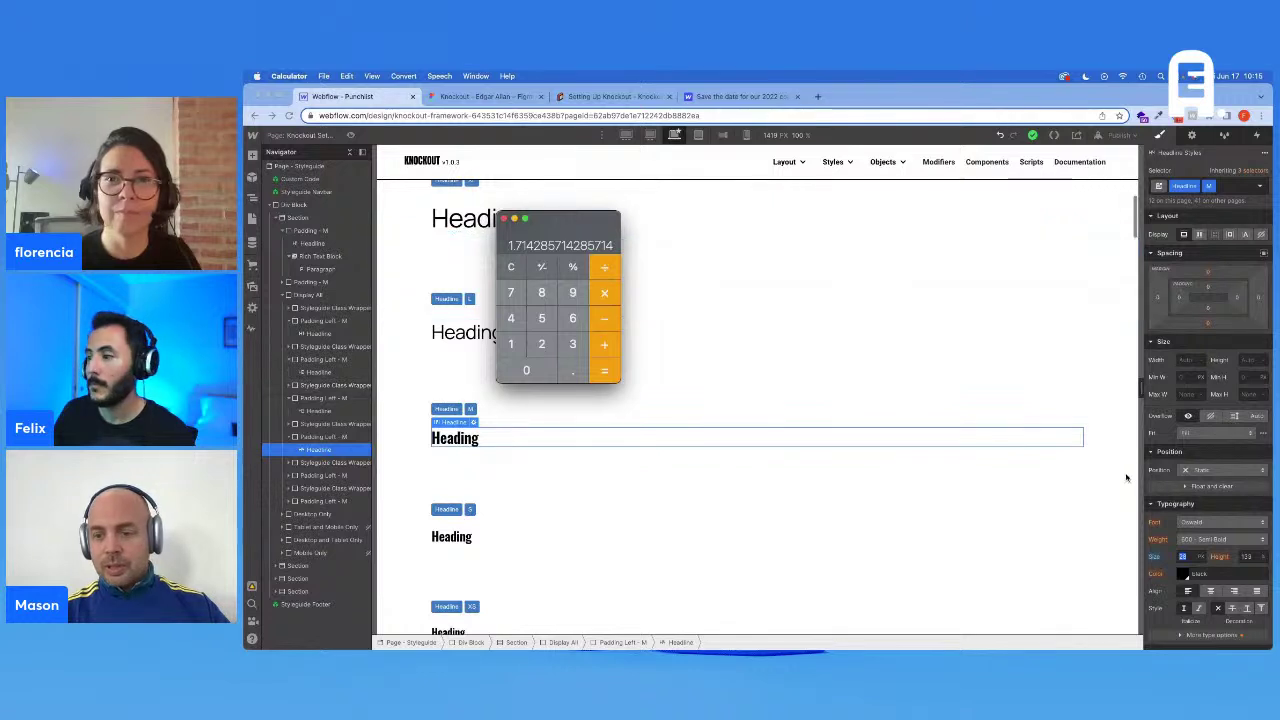
Step: Set the M heading's line height to 171%, its font to Manrope and its weight to 400 - Normal in Webflow
key(super+Tab)
click(1247, 557)
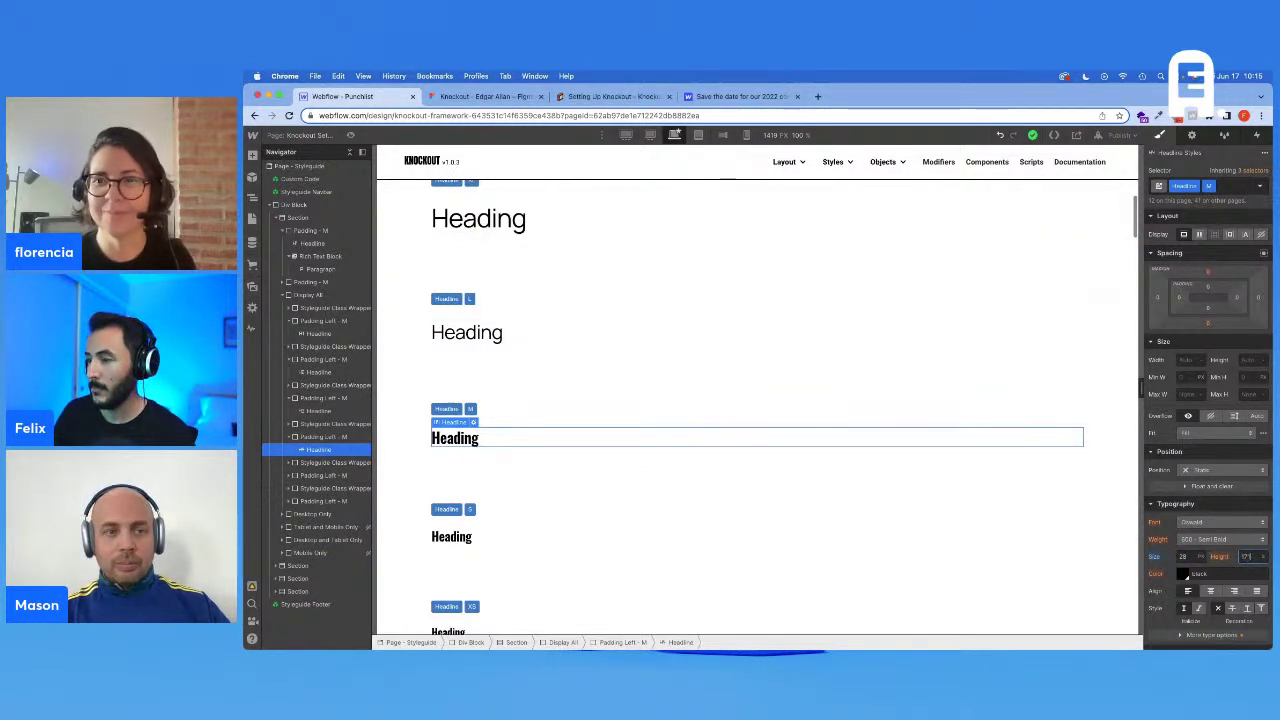
key(Return)
click(1220, 522)
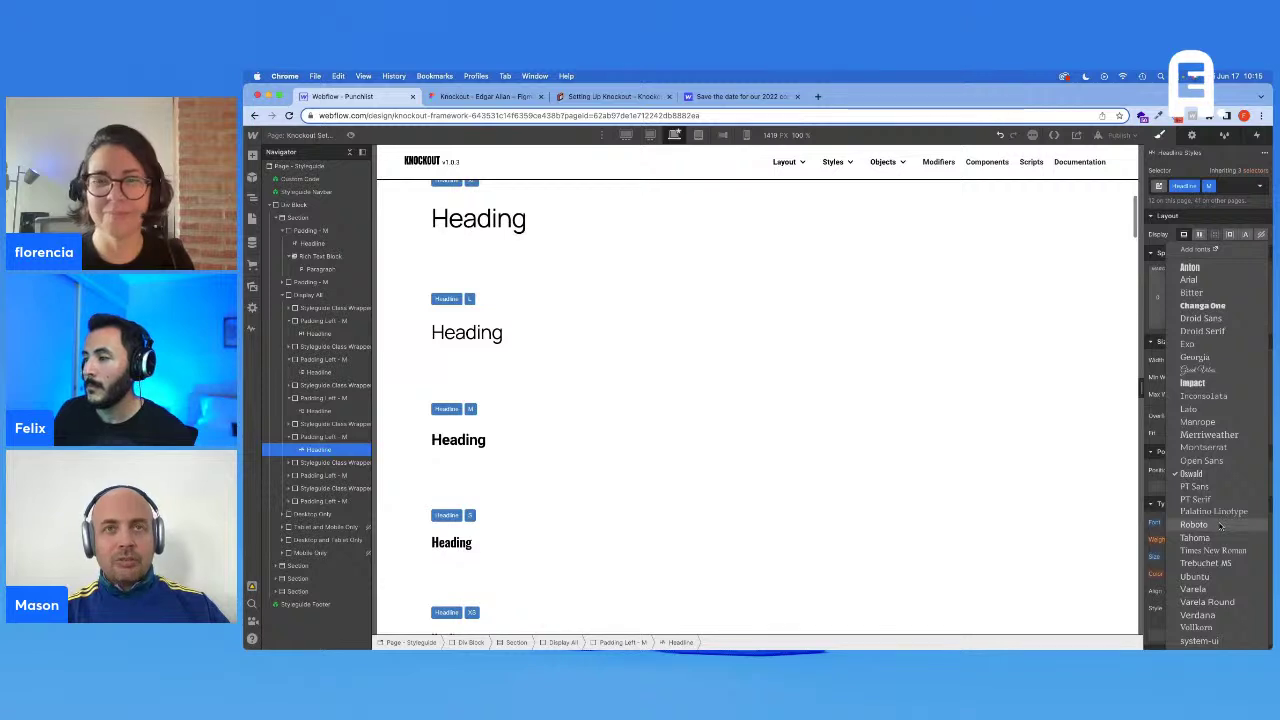
click(1213, 423)
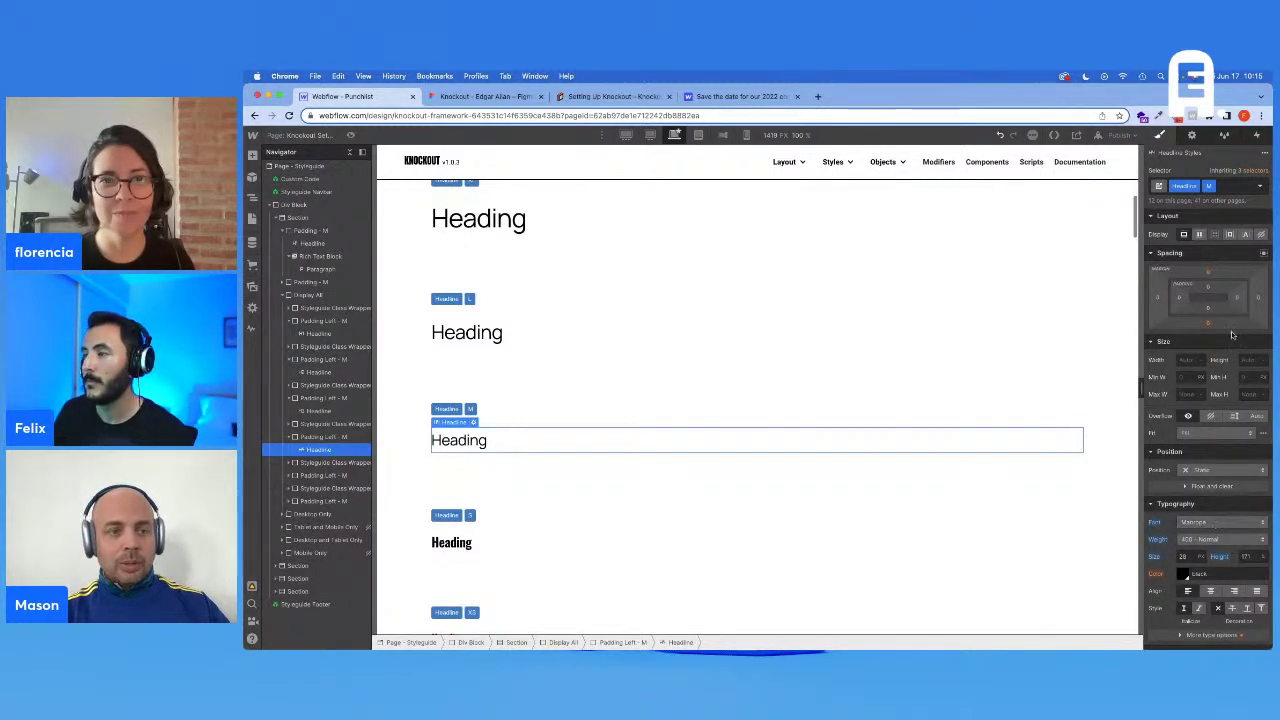
Step: Style the inherited All H4 Headings tag with Manrope, weight 400 - Normal, size 28 px and line height 171%
click(1255, 172)
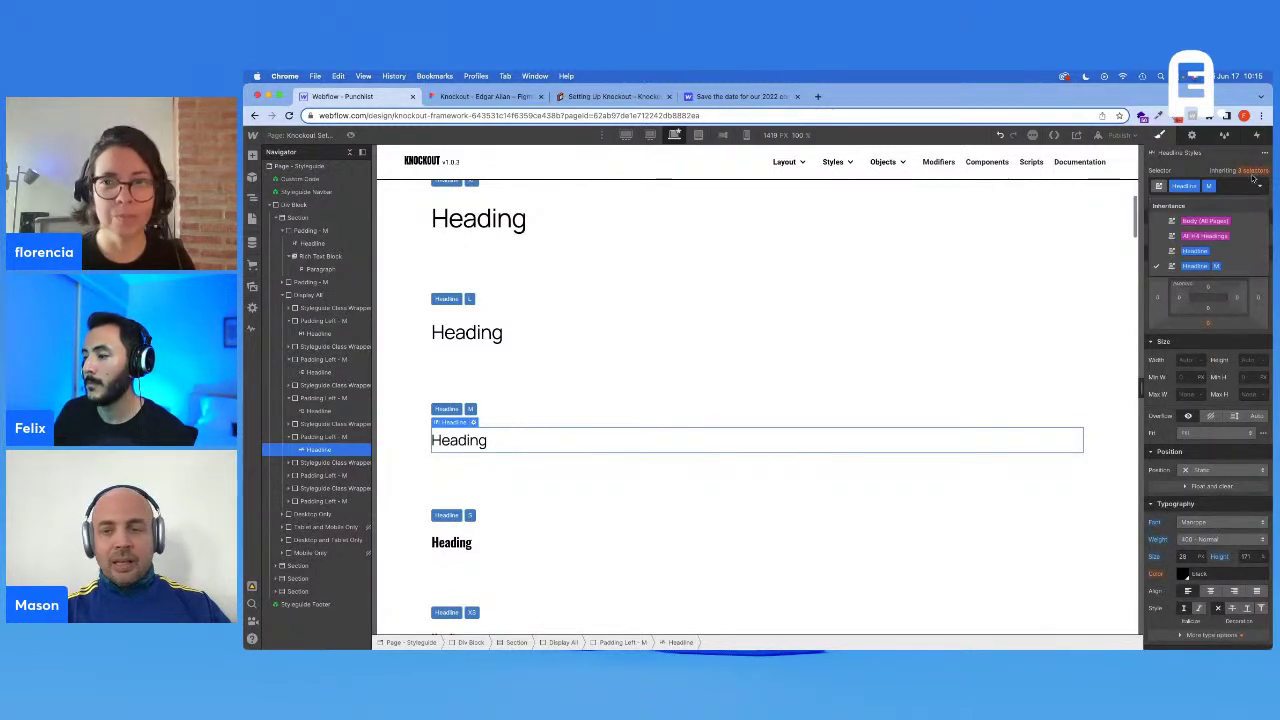
click(1205, 236)
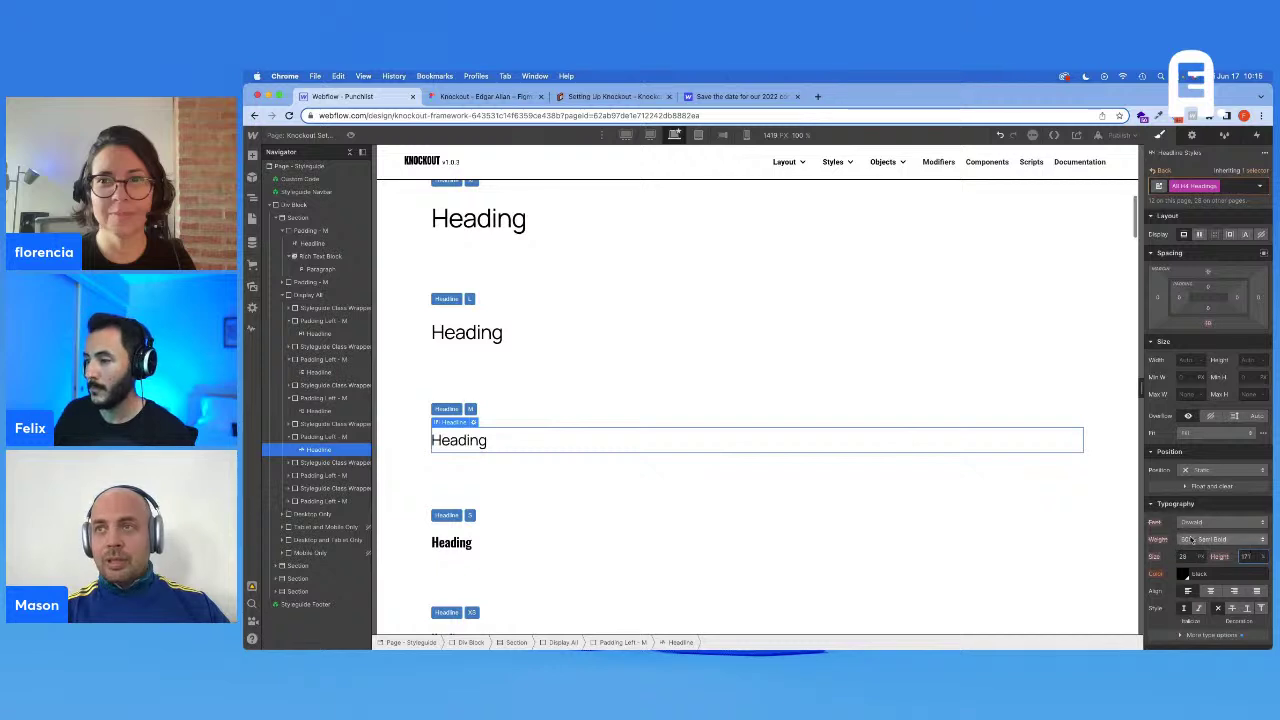
click(1220, 522)
click(1197, 434)
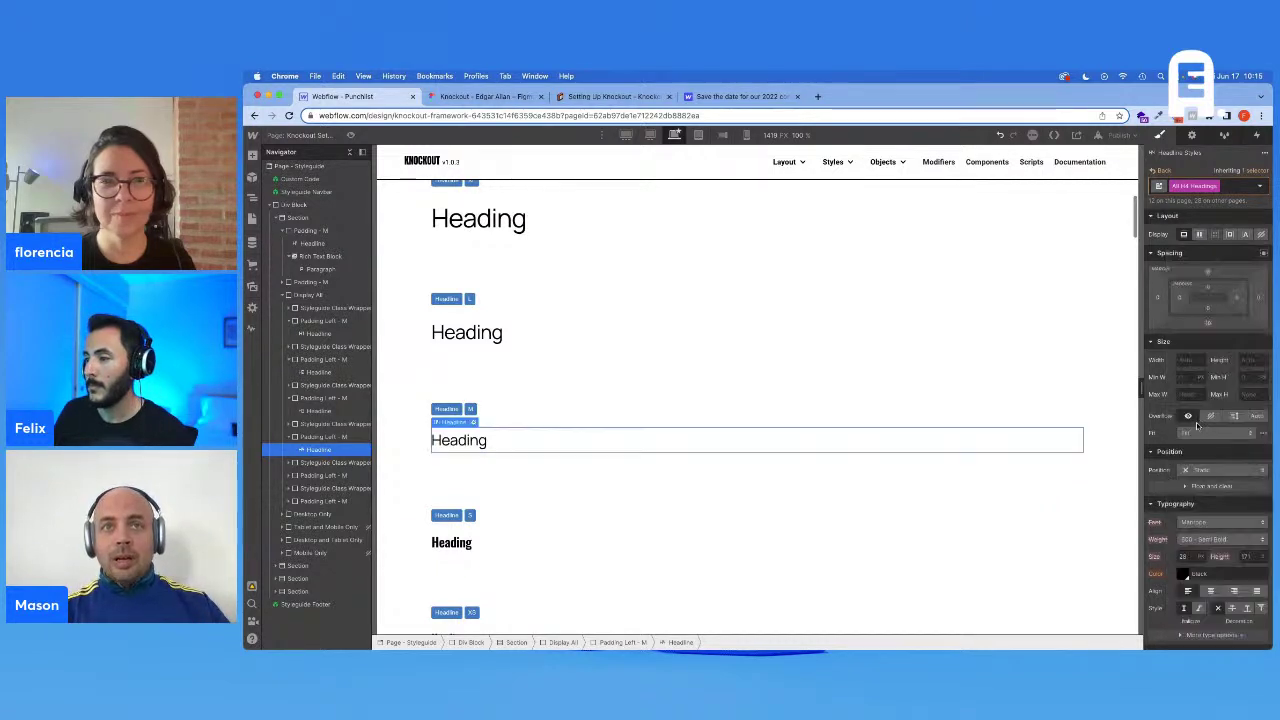
click(1215, 539)
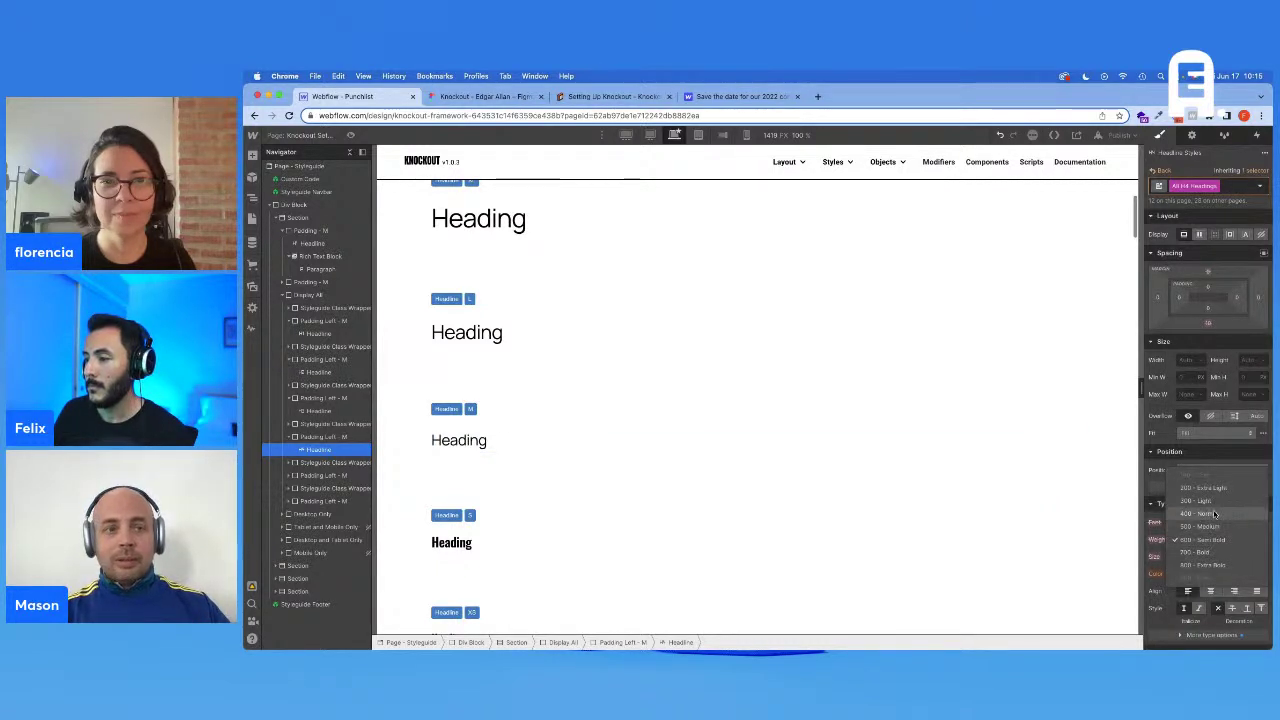
click(1216, 516)
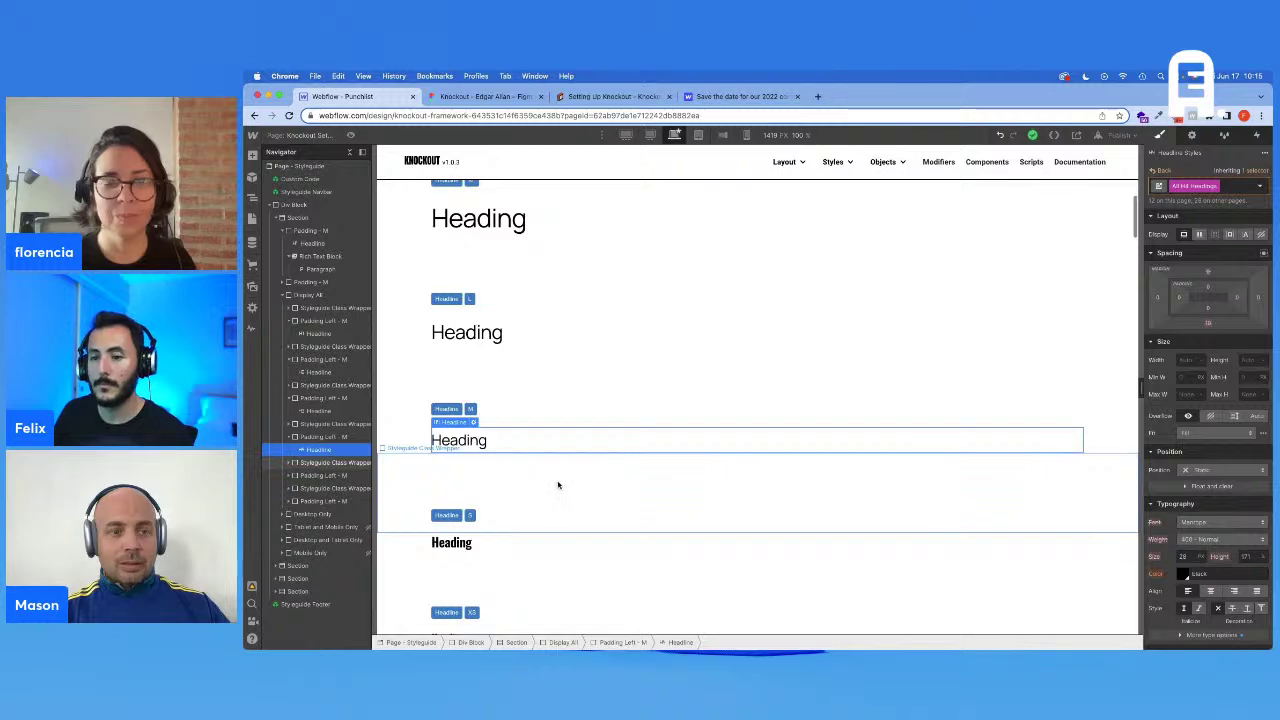
Step: Inspect the Headline S type style in Figma and set the S heading to Roboto, weight 700 - Bold, in Webflow
scroll(553, 485, down, 1)
click(520, 510)
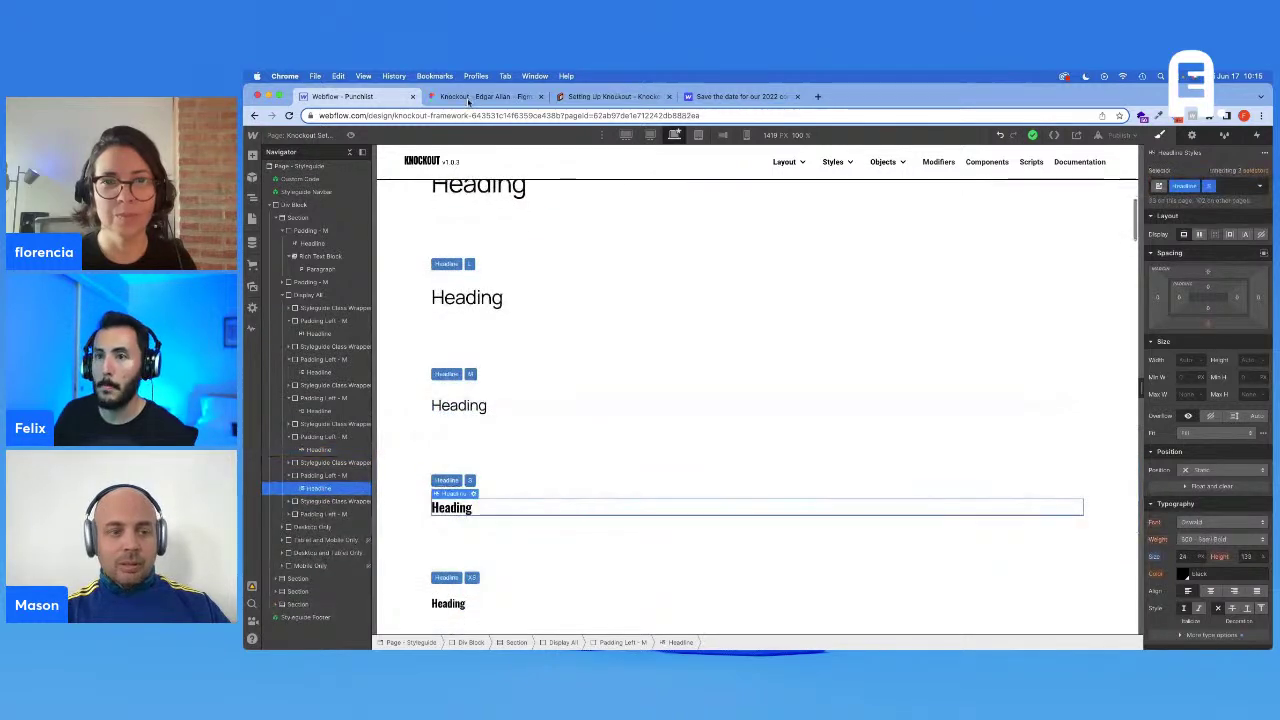
click(470, 97)
click(524, 509)
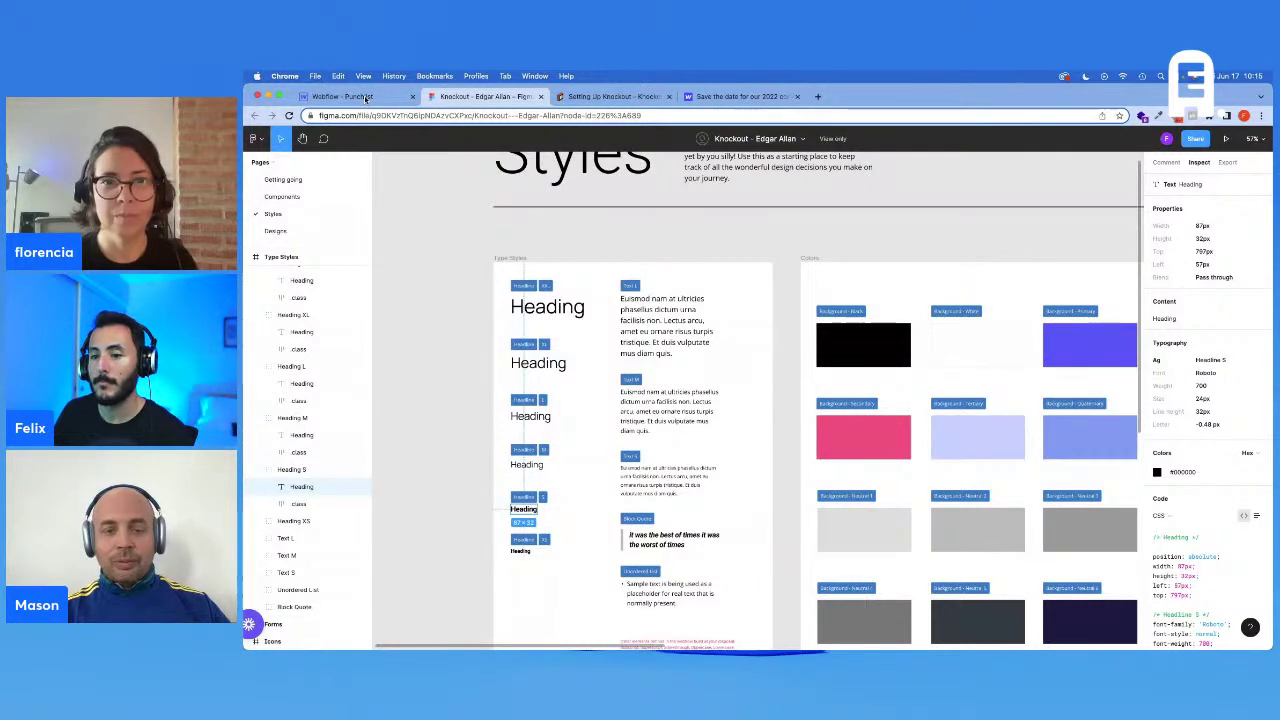
click(366, 97)
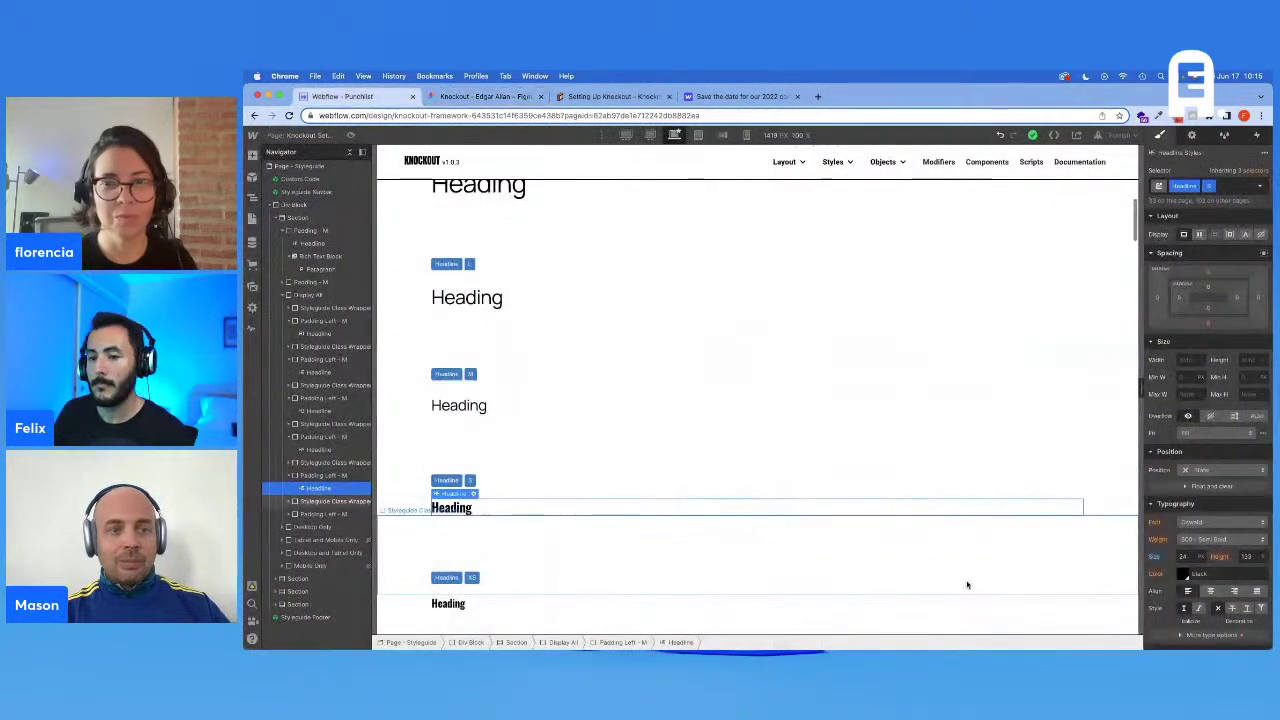
click(1199, 522)
click(1200, 524)
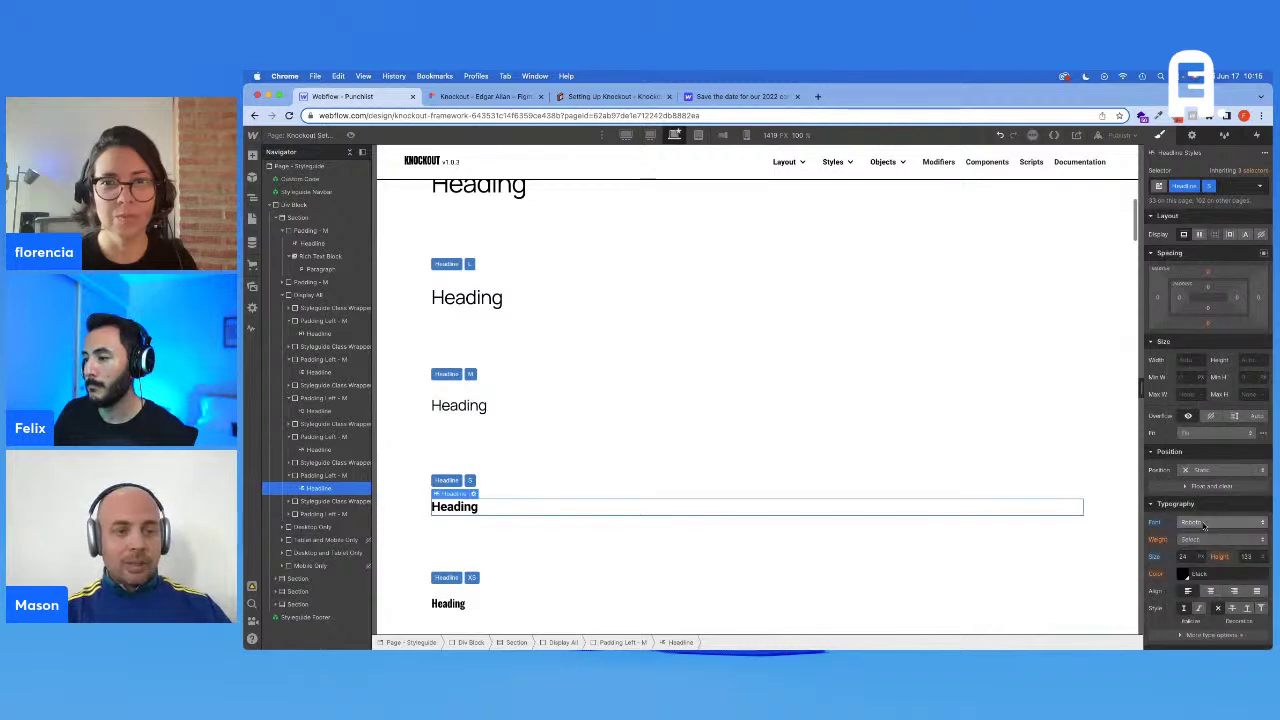
click(1206, 540)
click(1207, 551)
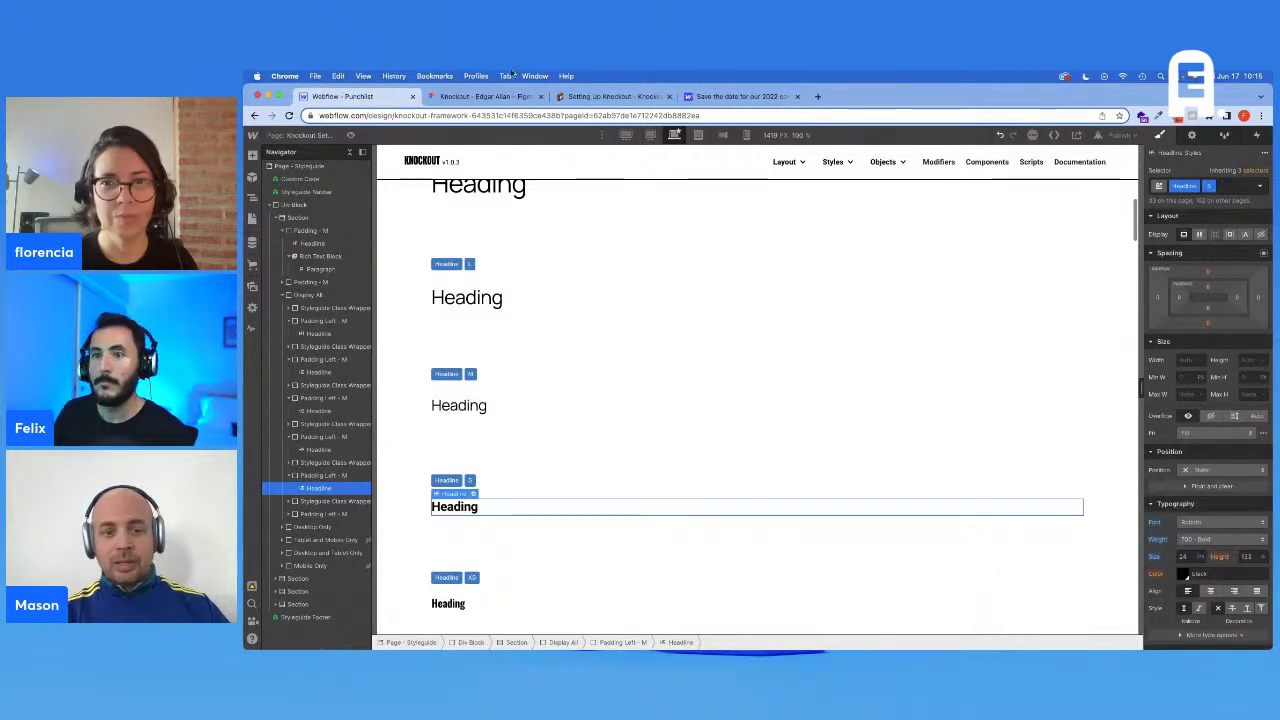
Step: Recheck the Headline S line height in Figma and calculate the ratio 32/24 as a percentage in Calculator
click(495, 97)
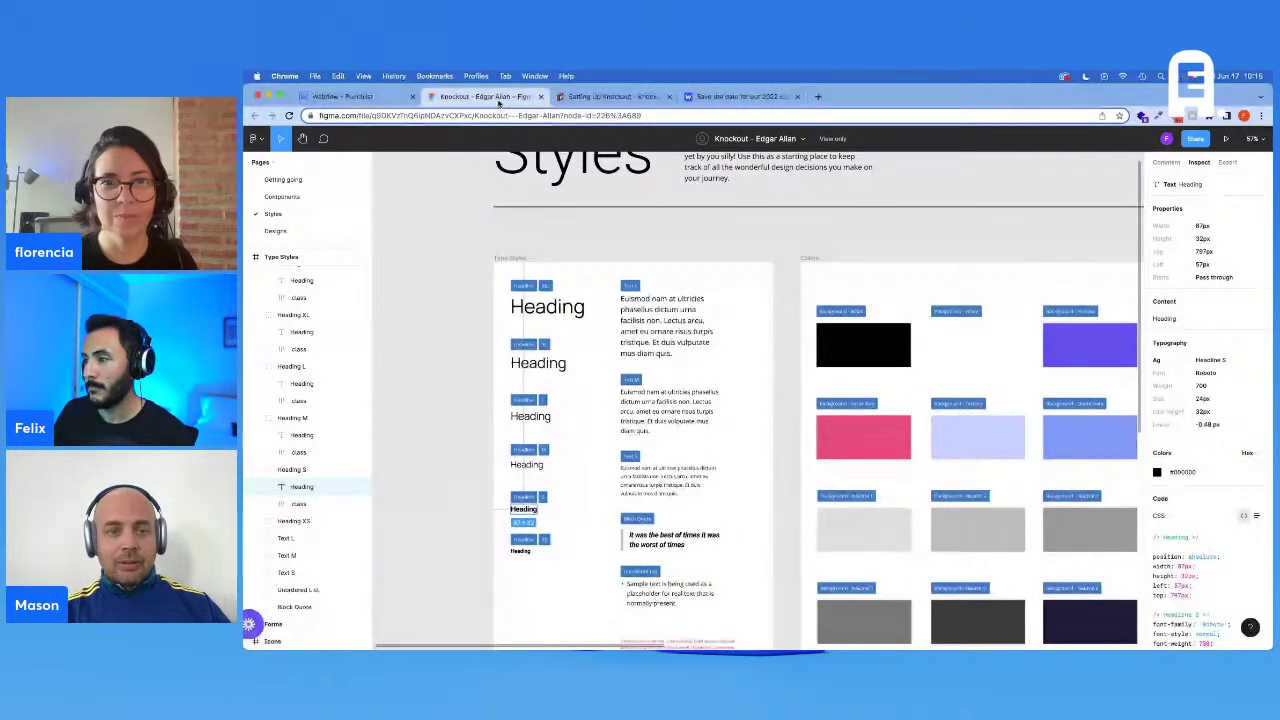
click(370, 95)
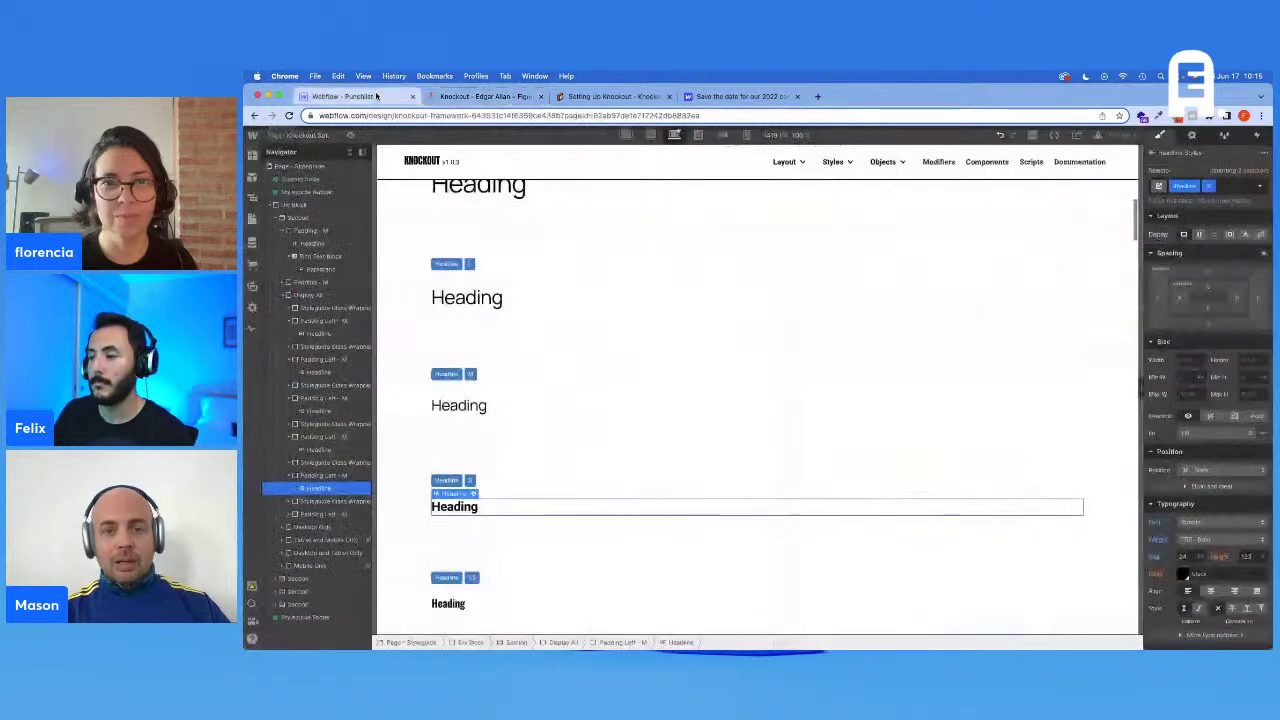
key(Escape)
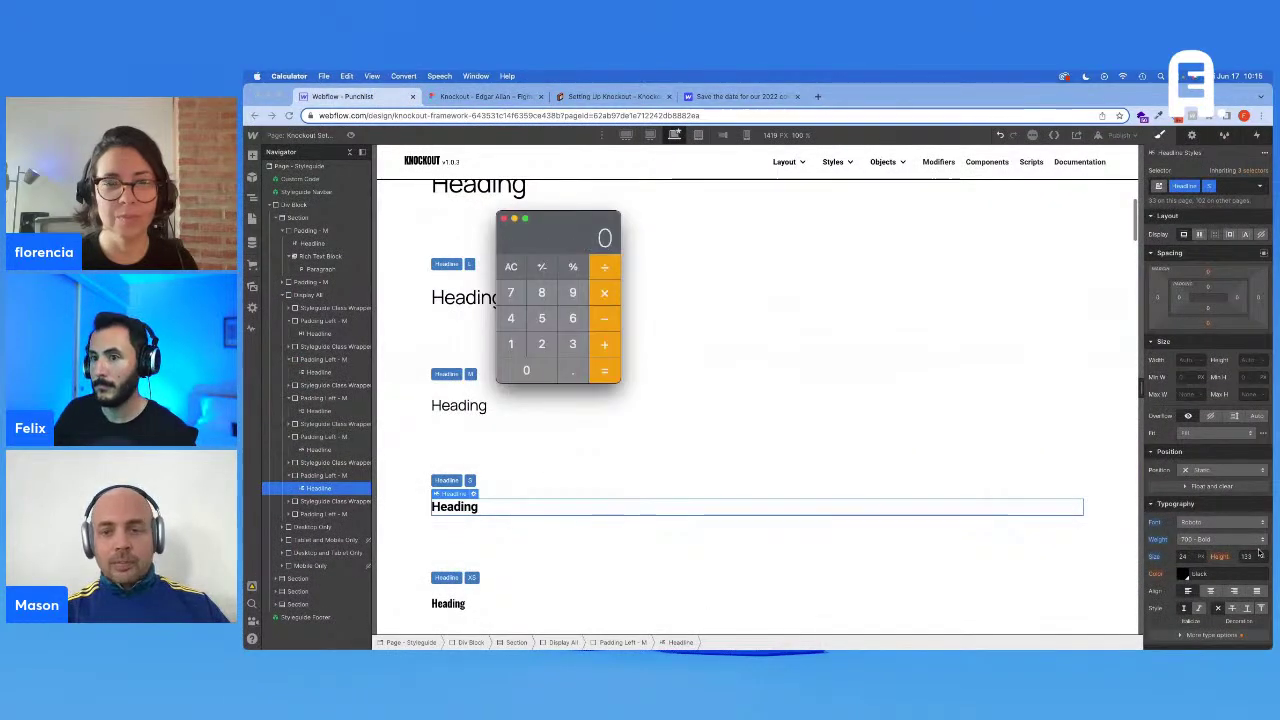
text(32/24)
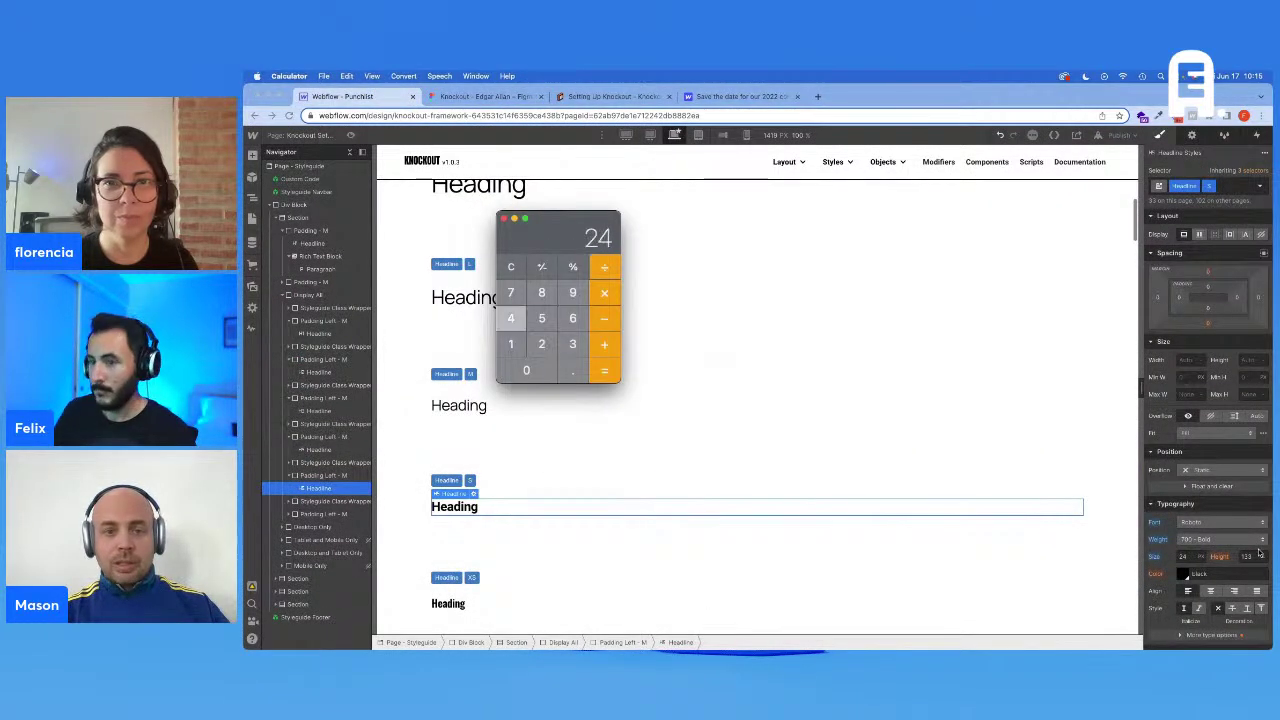
key(Return)
text(*100)
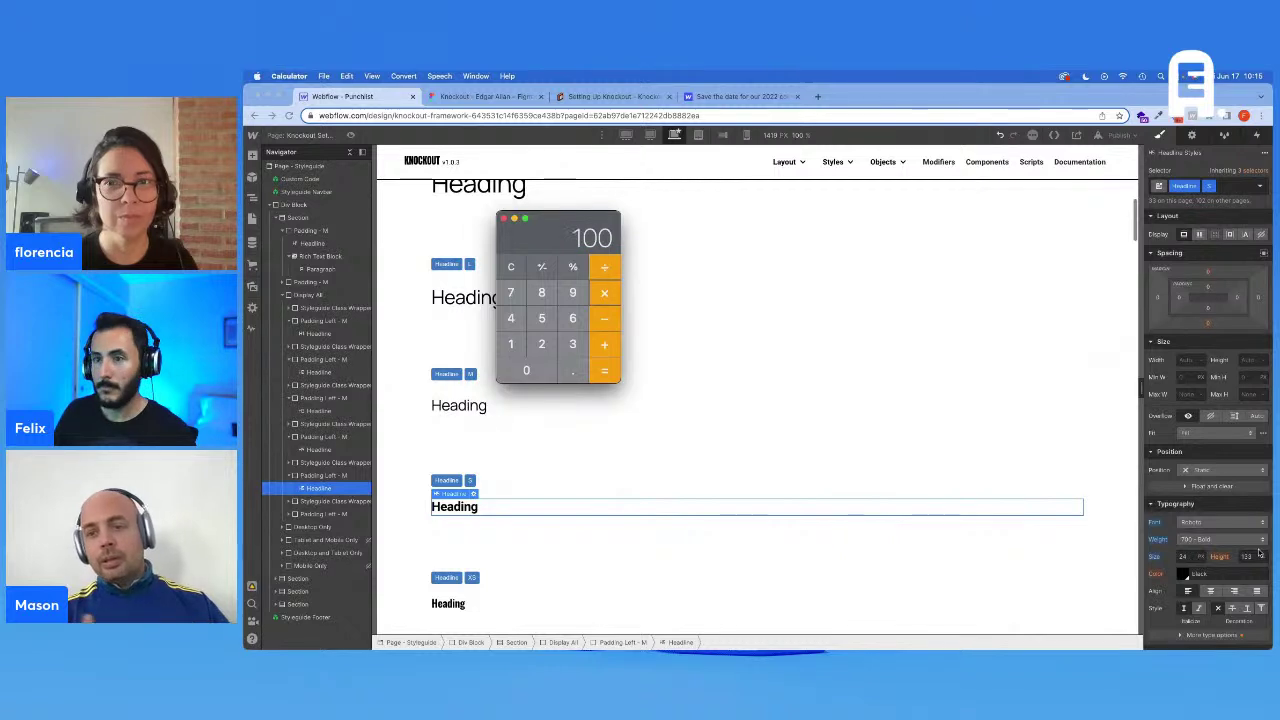
key(Return)
Step: Return to Webflow and set the inherited All H5 Headings tag to the Roboto font with weight 700 - Bold
key(super+Tab)
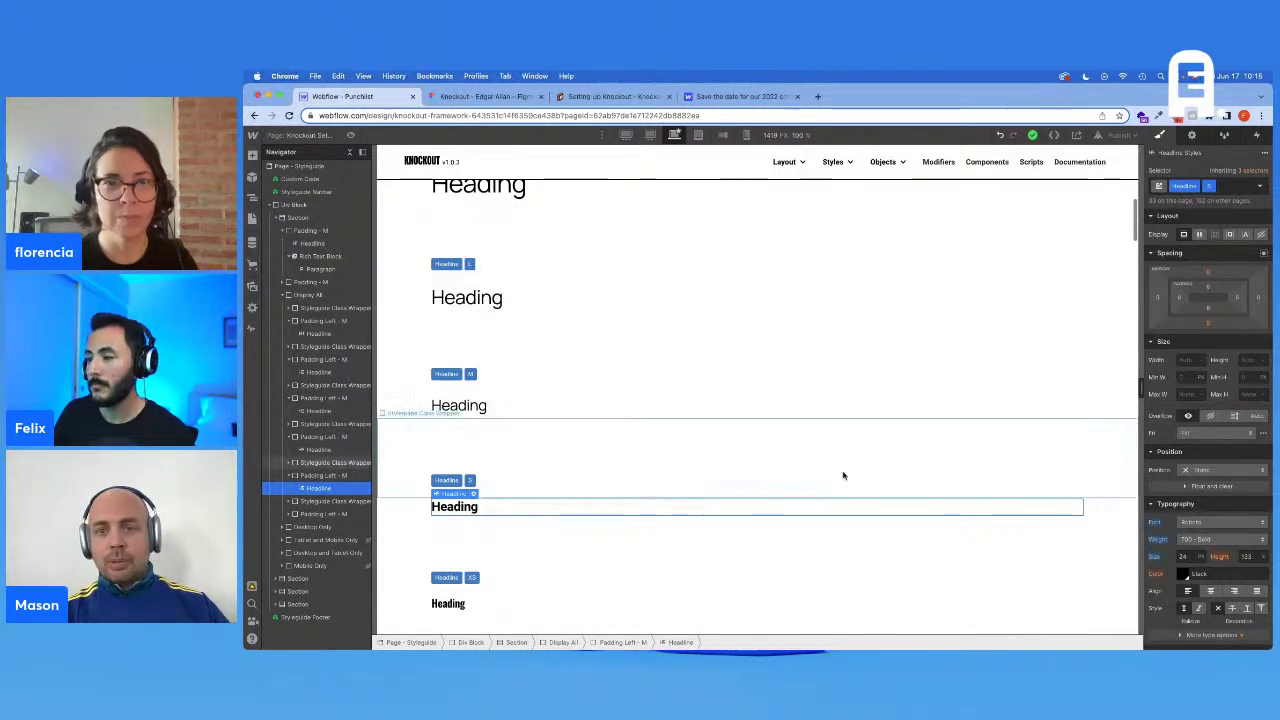
scroll(620, 500, down, 1)
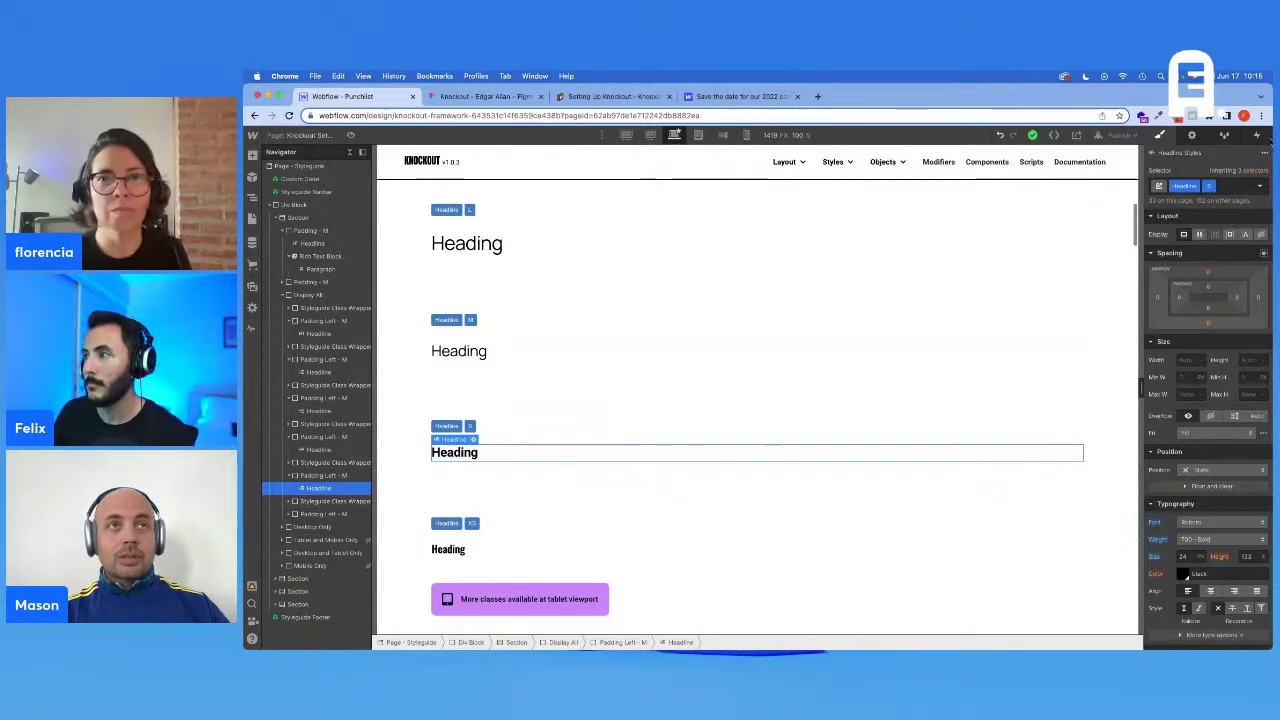
click(1252, 172)
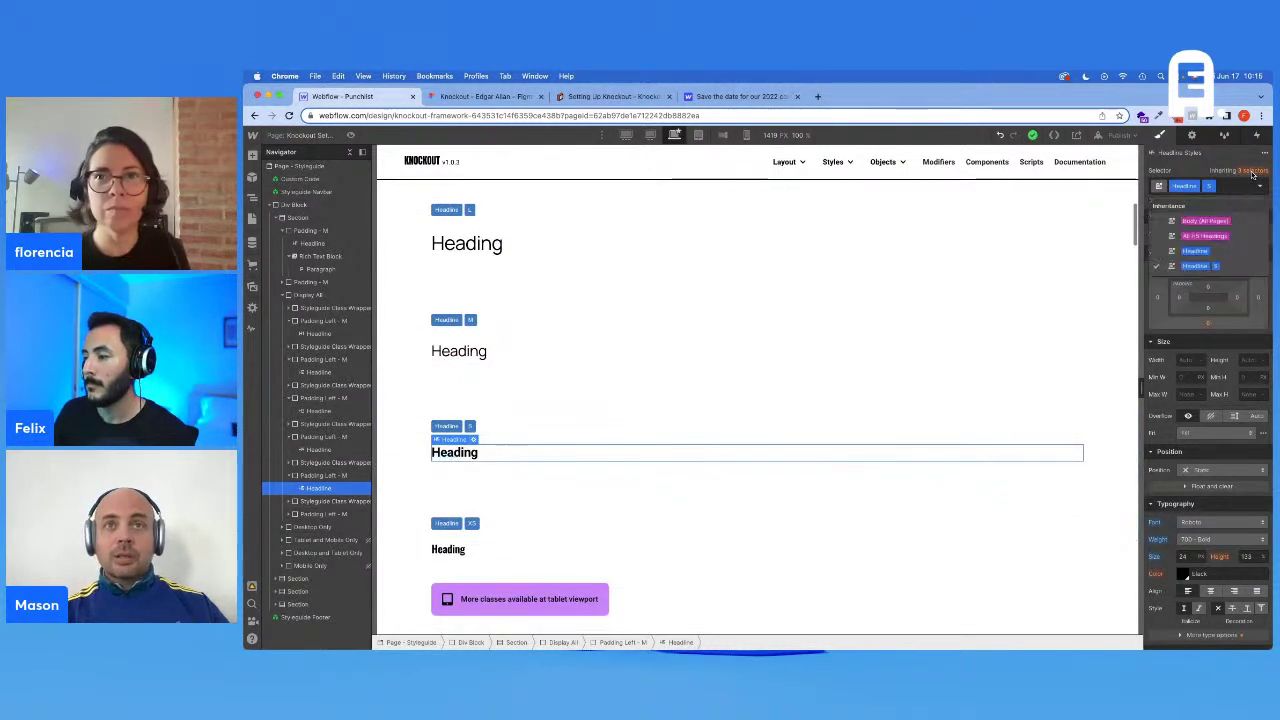
click(1205, 236)
click(1207, 522)
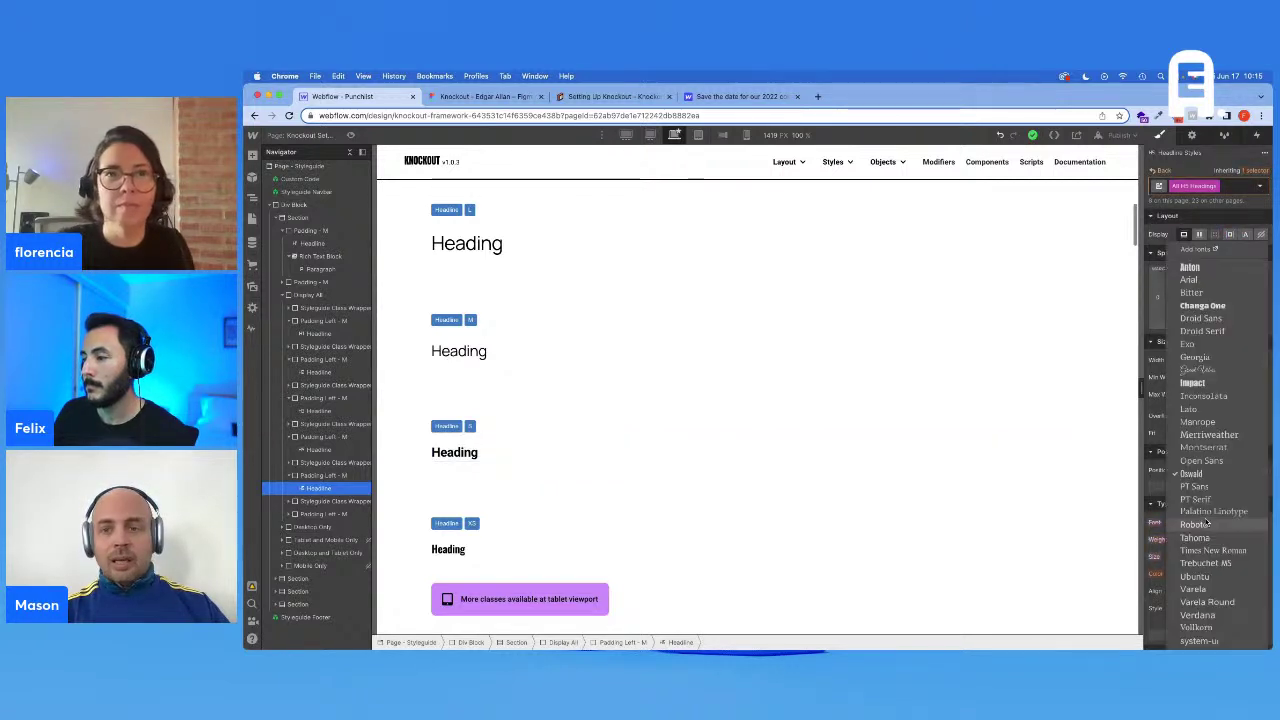
click(1207, 525)
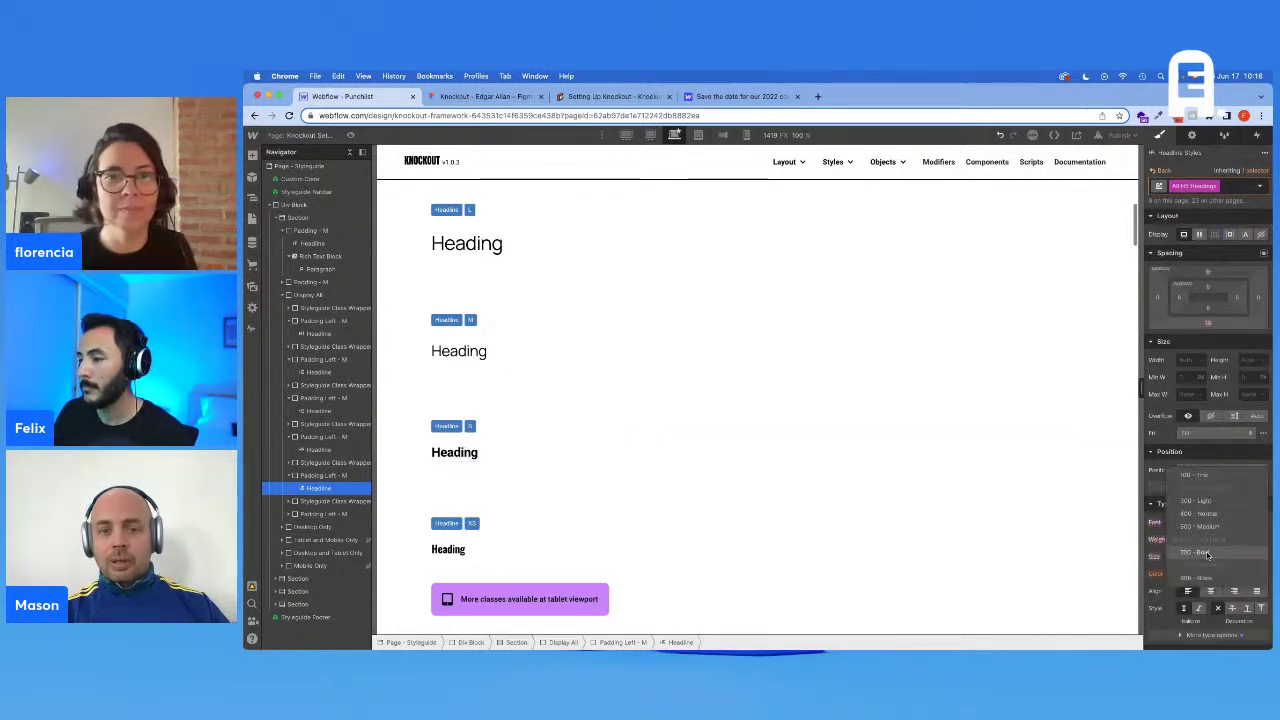
Step: Inspect the Headline XS type style in Figma and set the XS heading to Roboto, 700 - Bold, 18 px in Webflow
click(505, 549)
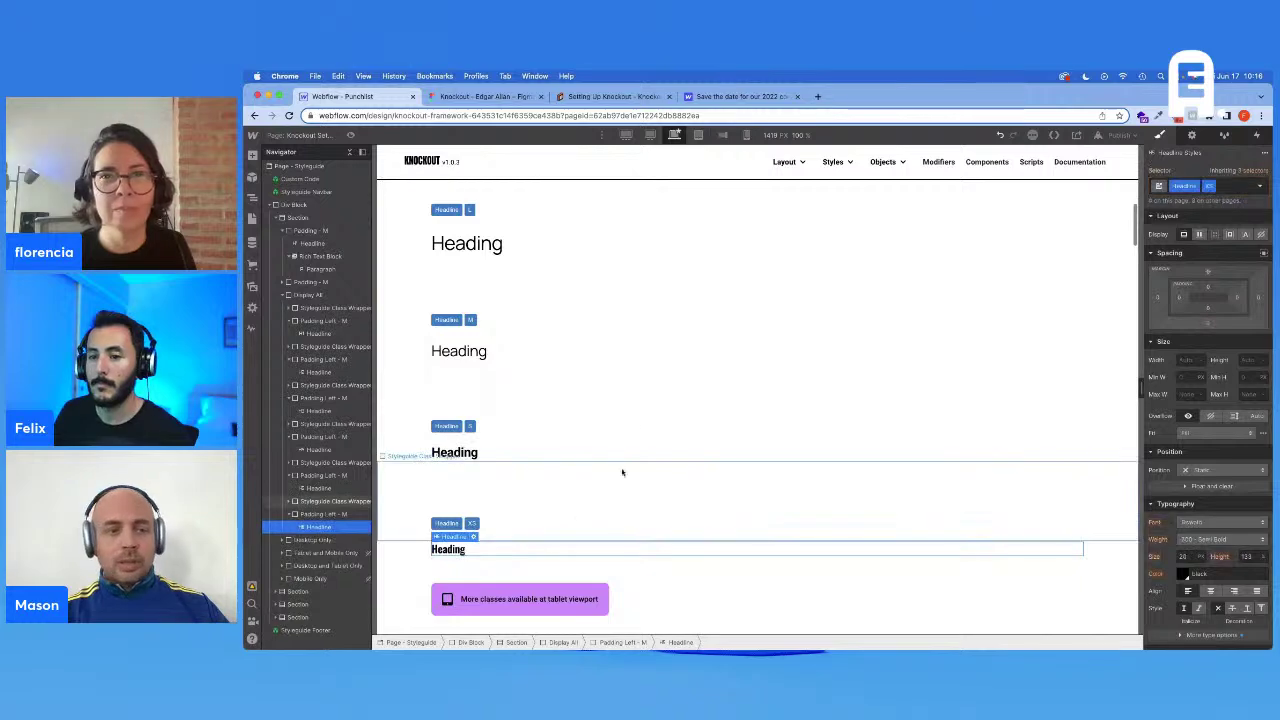
click(486, 96)
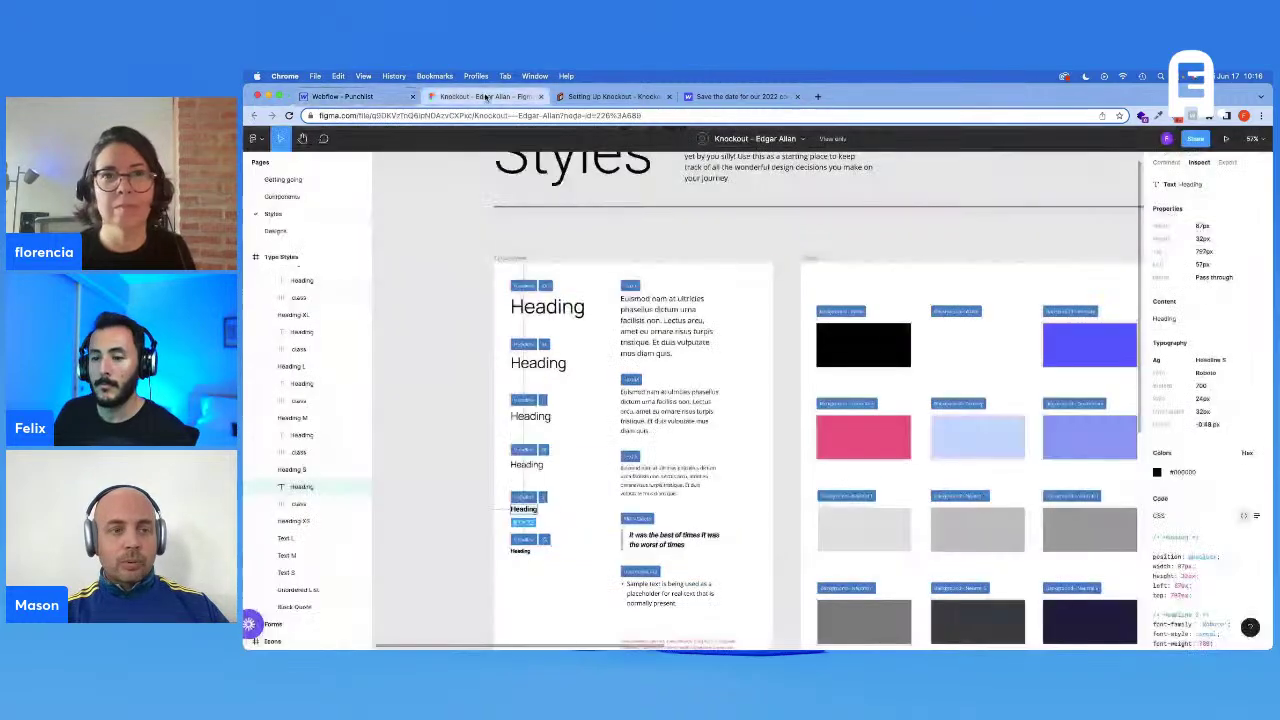
click(520, 550)
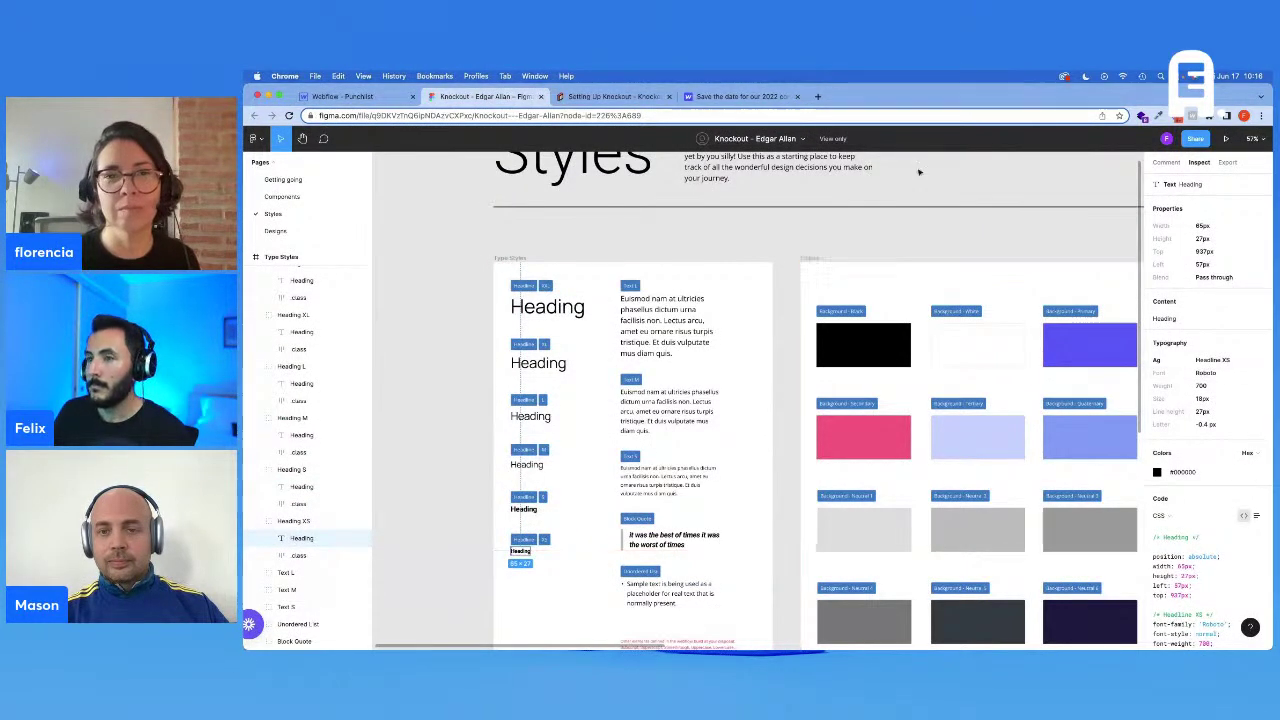
click(343, 97)
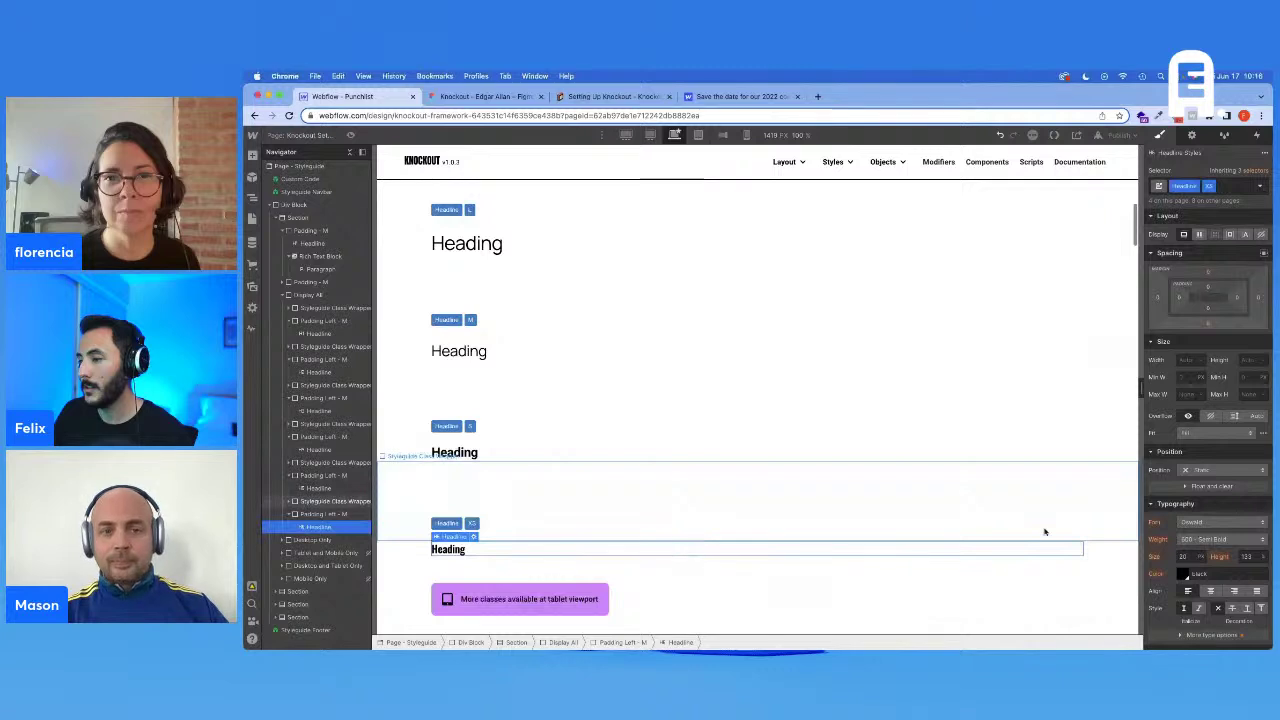
text(18)
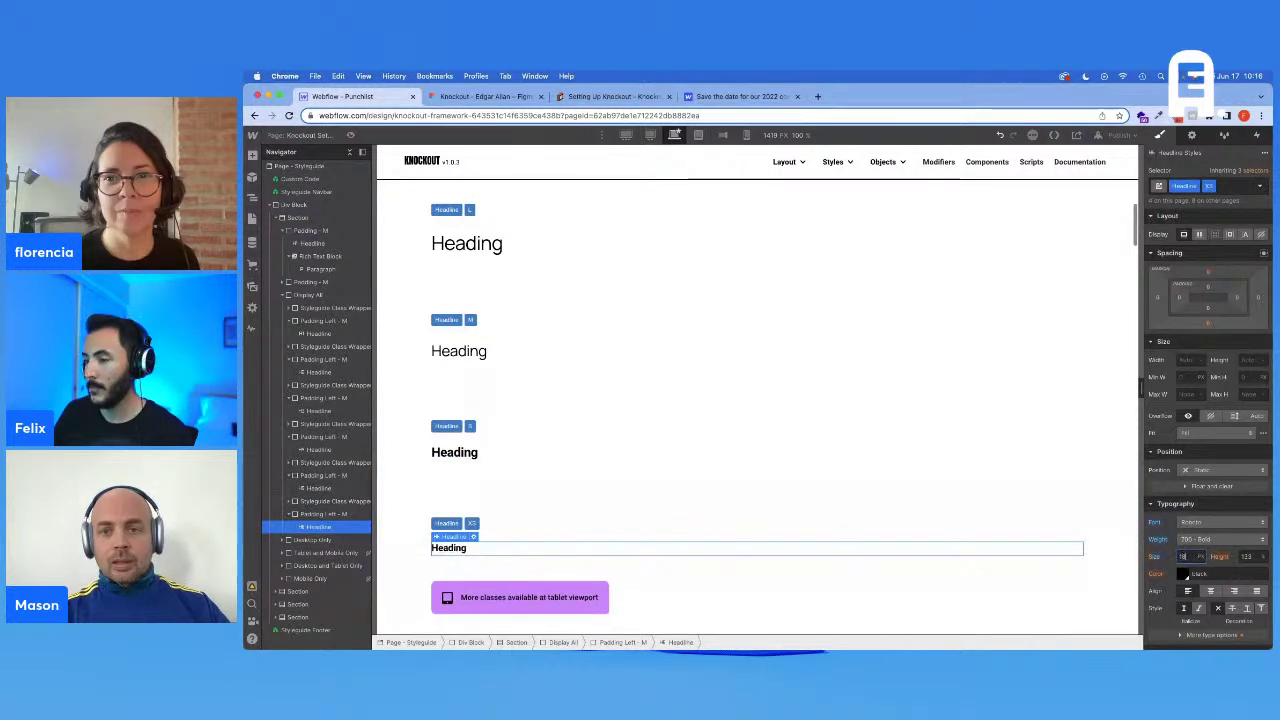
Step: Recheck the Headline XS line height in Figma, calculate 27/18 in Calculator and set the XS heading's line height to 150%
click(455, 96)
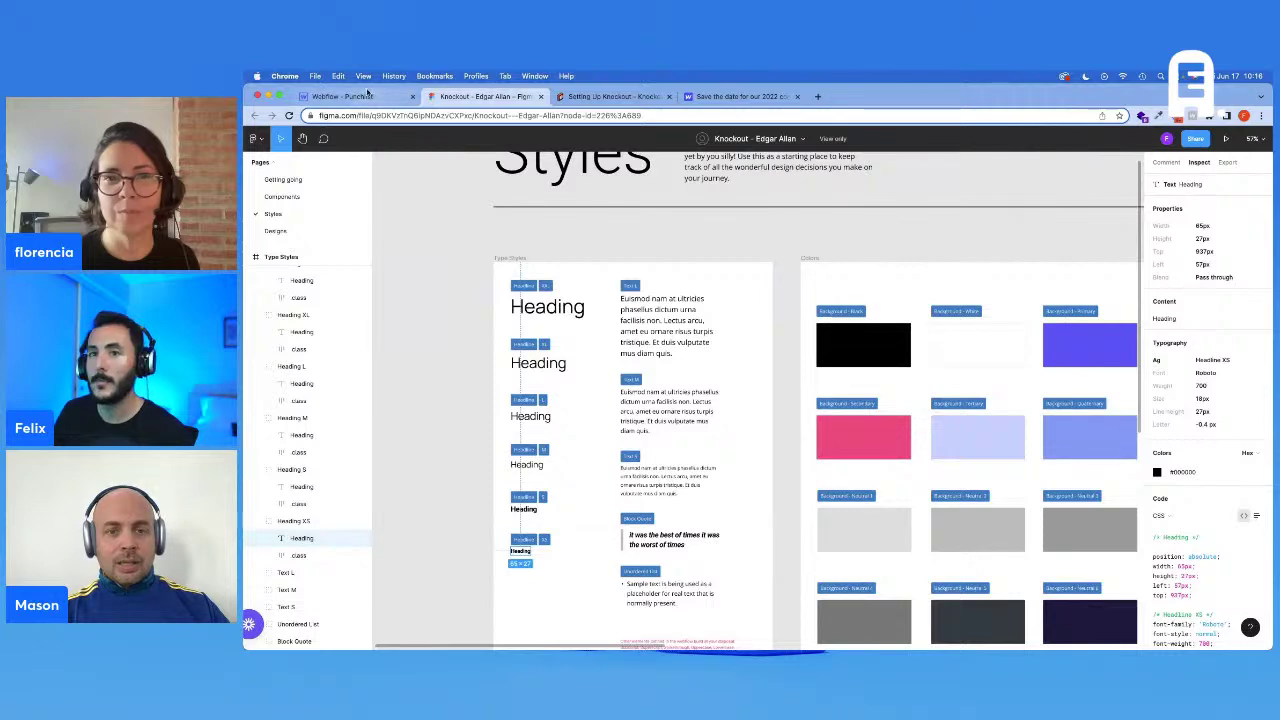
click(358, 97)
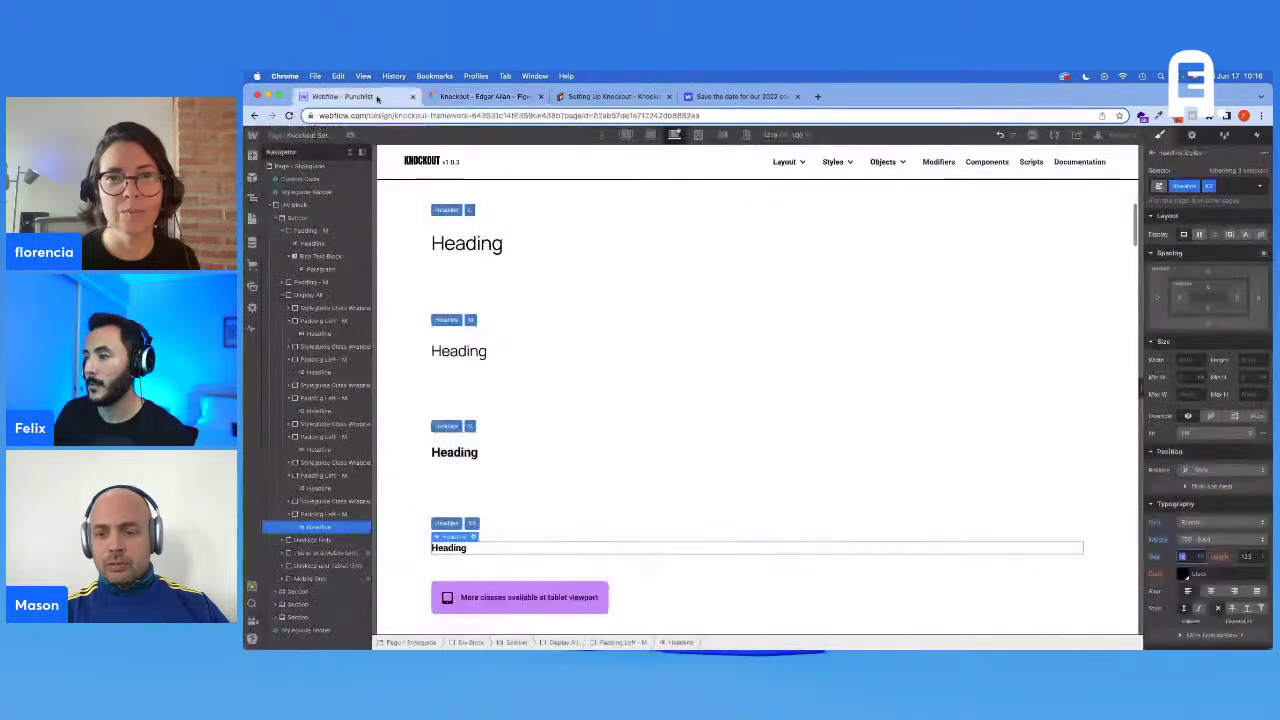
key(super+Tab)
key(Escape)
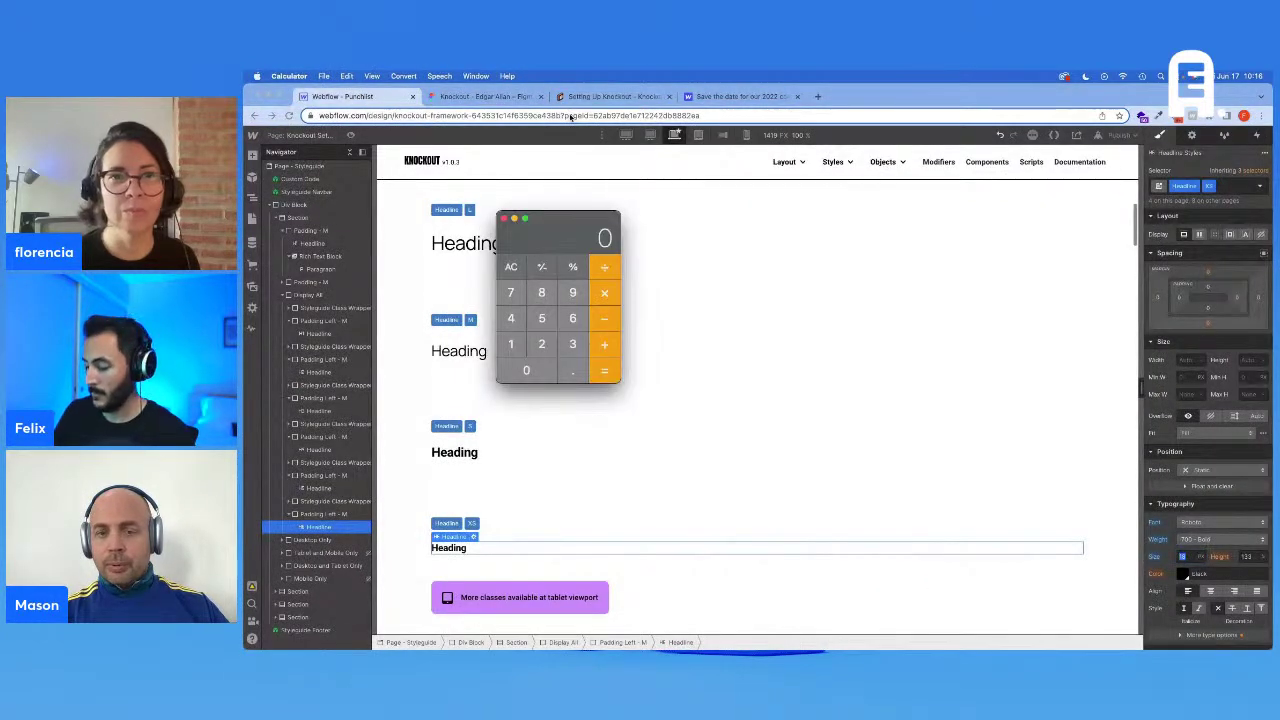
text(27)
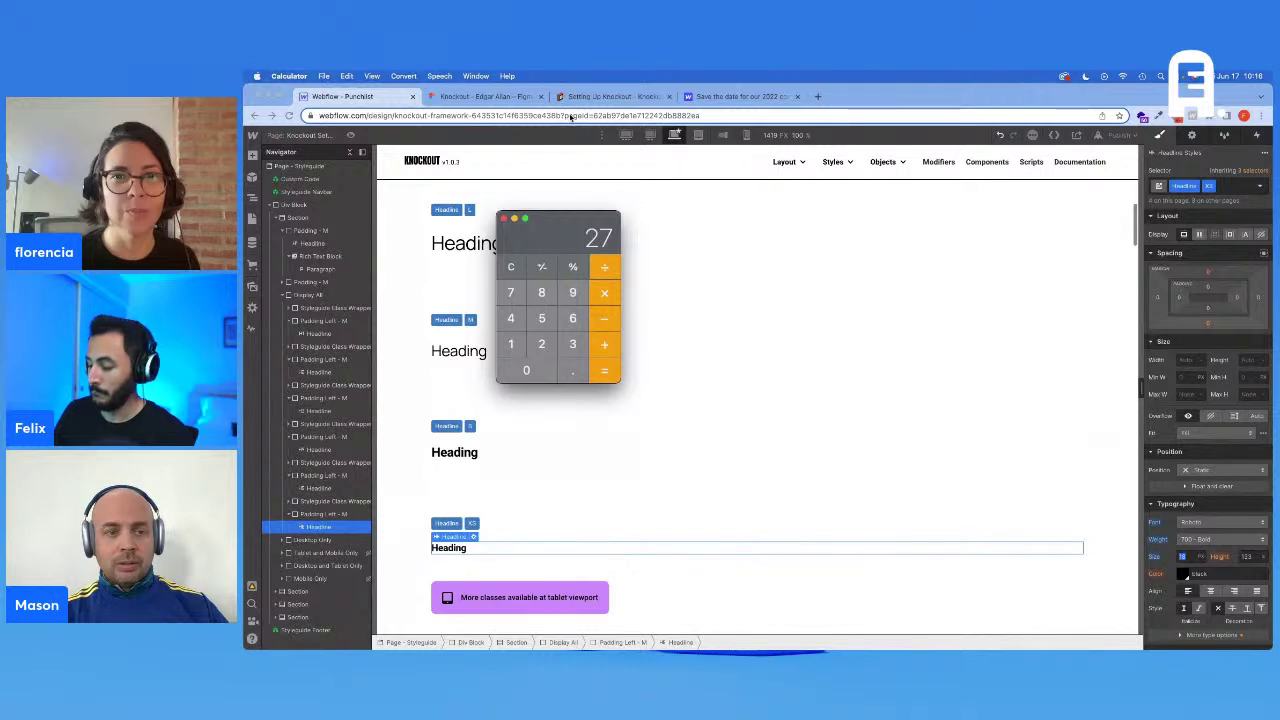
key(Return)
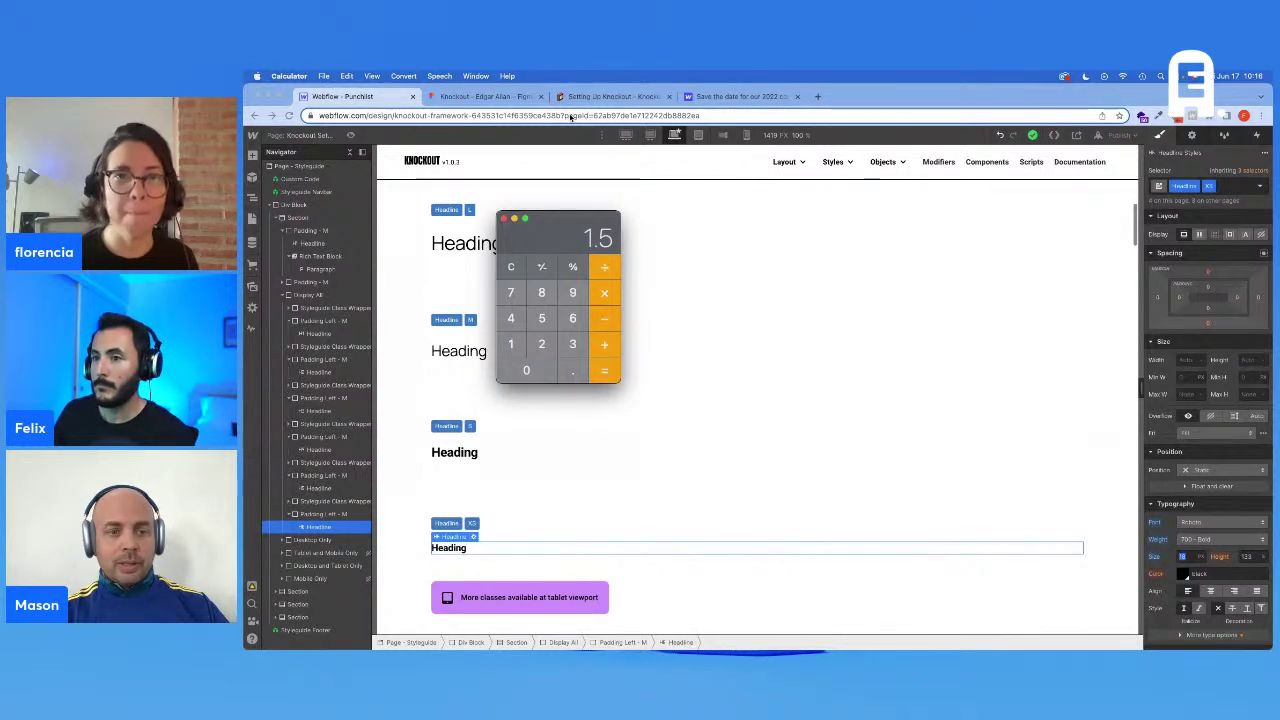
click(1248, 560)
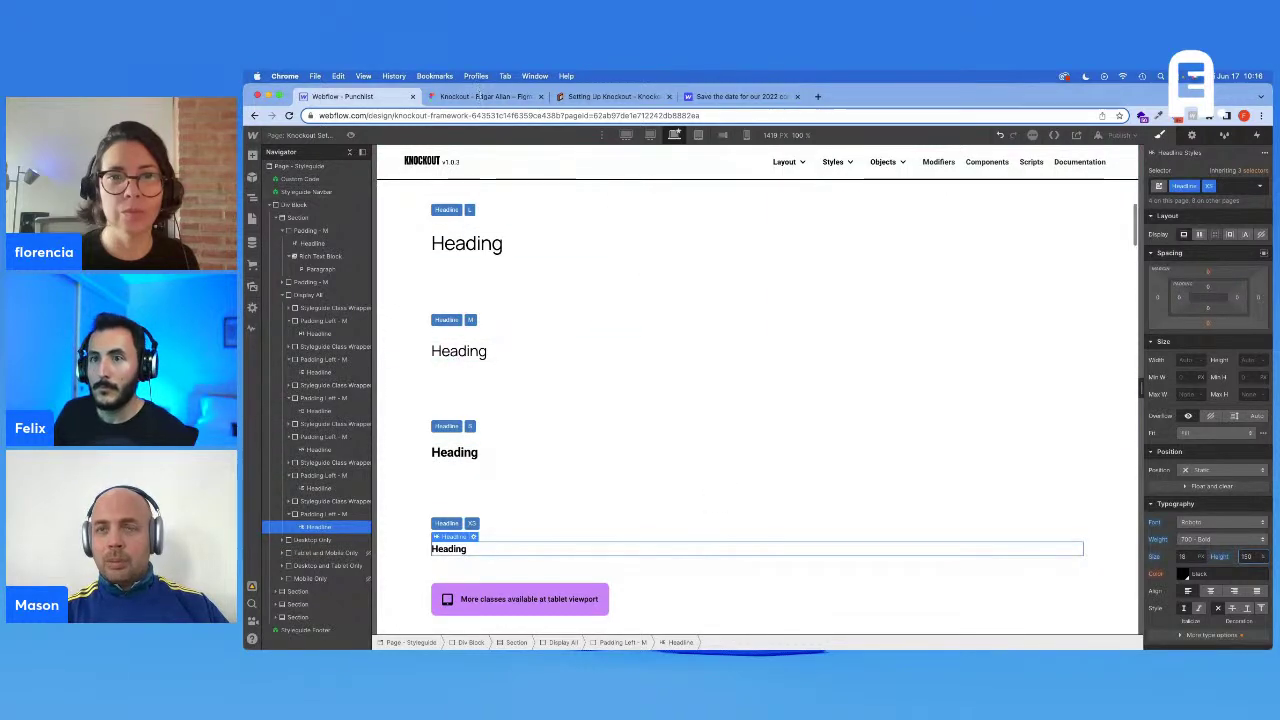
Step: Recheck the type styles in Figma and set the inherited All H6 Headings tag to size 18 px and line height 150%
click(481, 97)
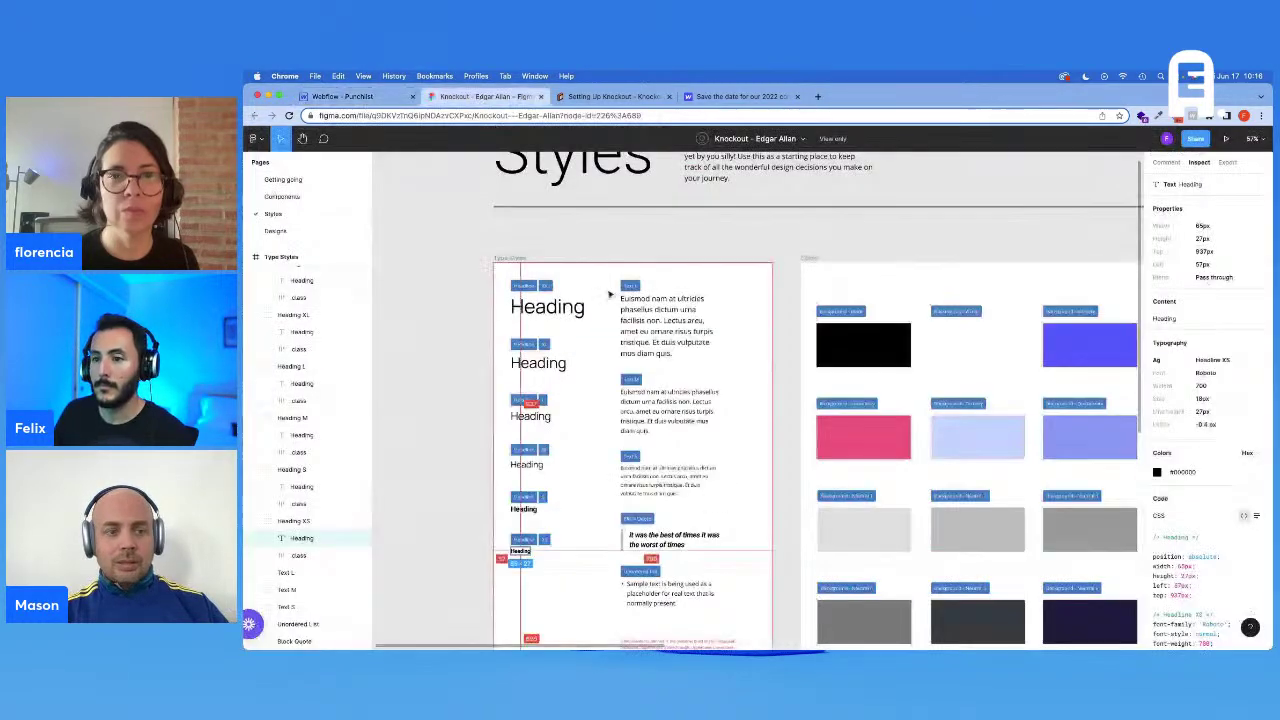
scroll(655, 346, down, 1)
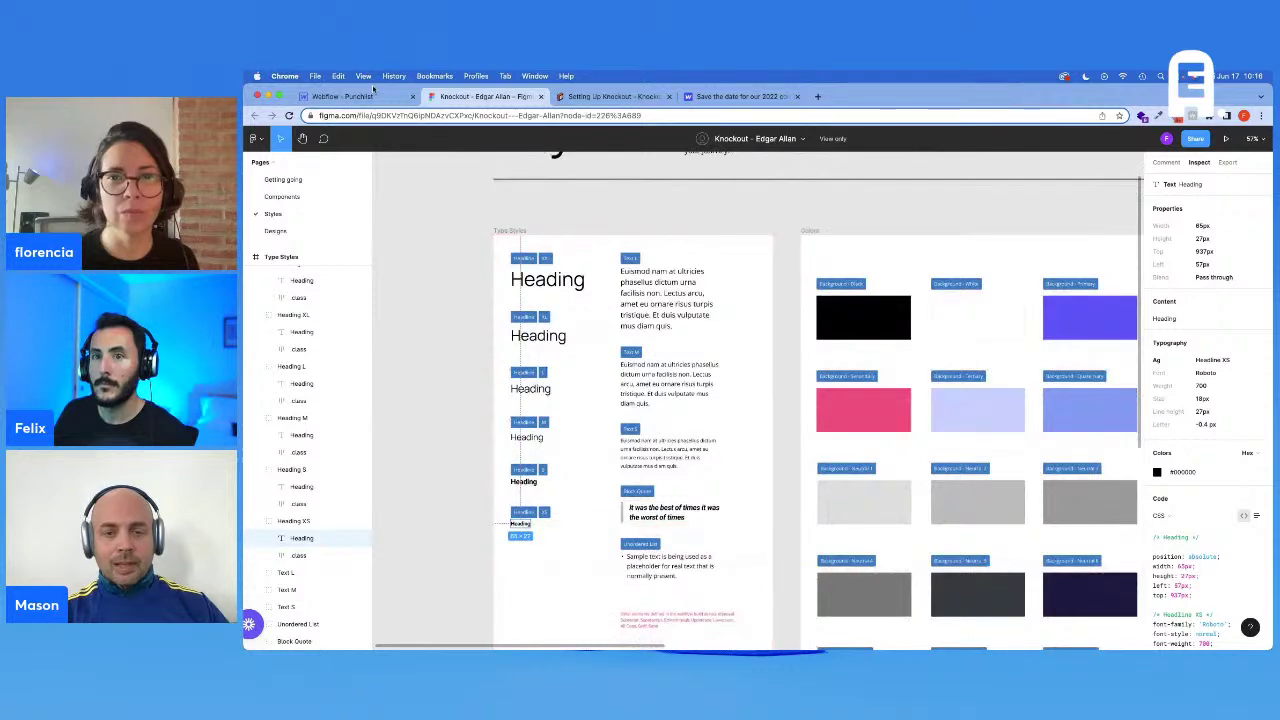
click(340, 96)
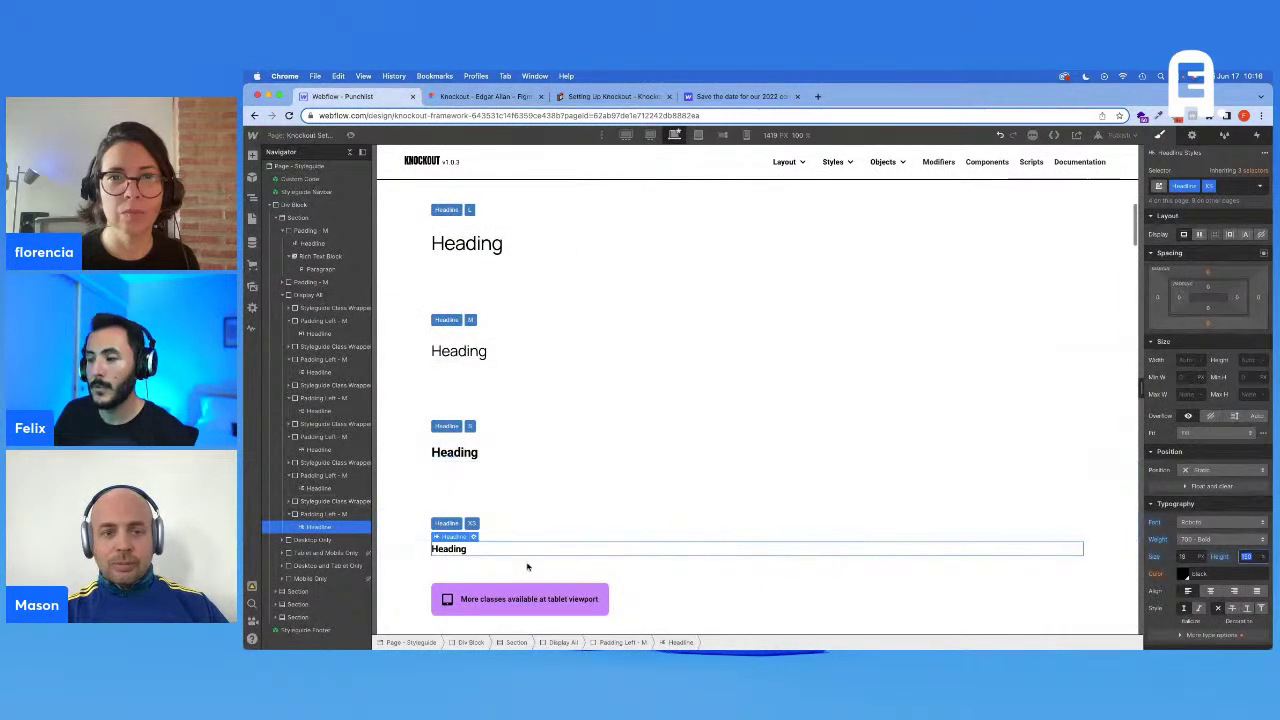
click(469, 549)
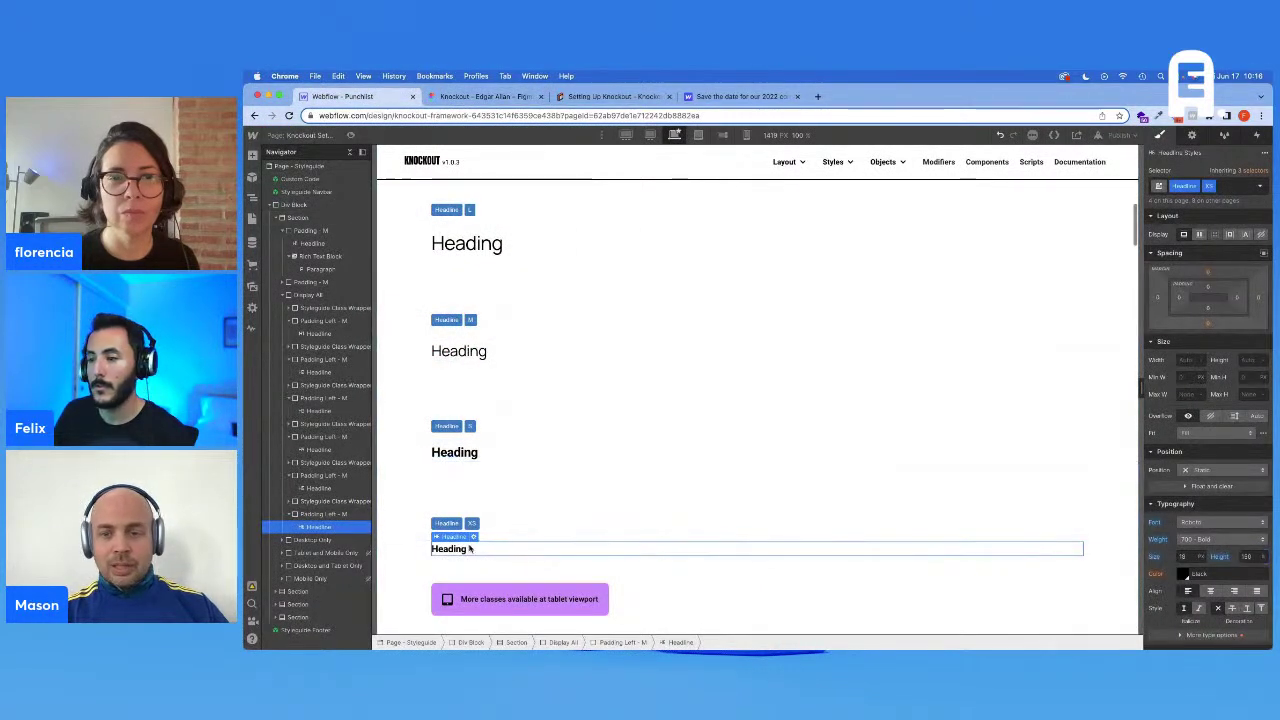
click(1250, 170)
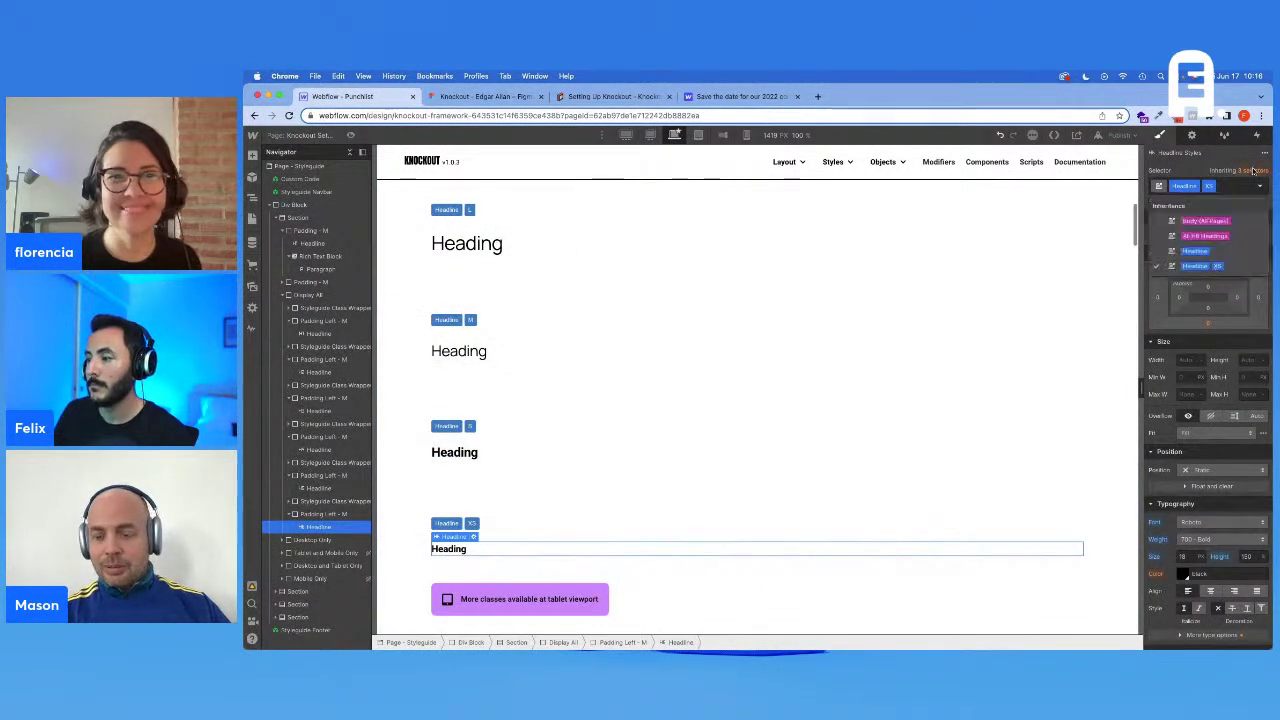
click(1222, 235)
text(1)
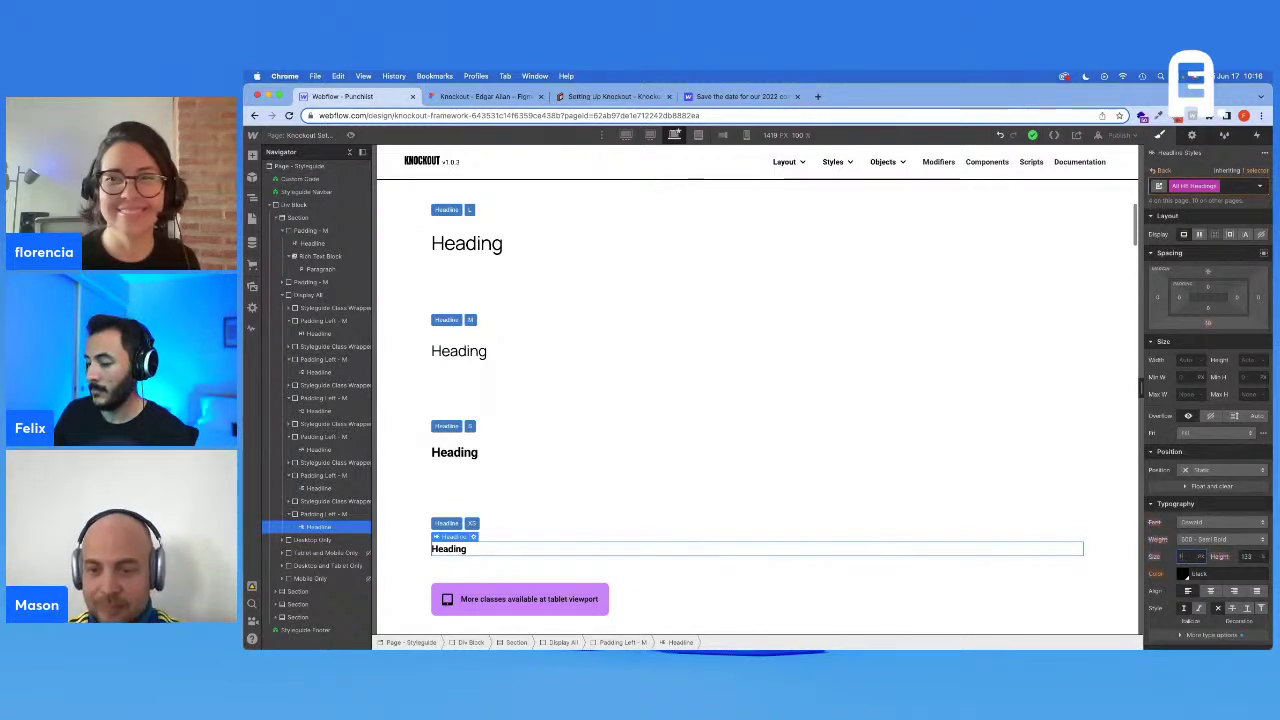
text(8)
key(Tab)
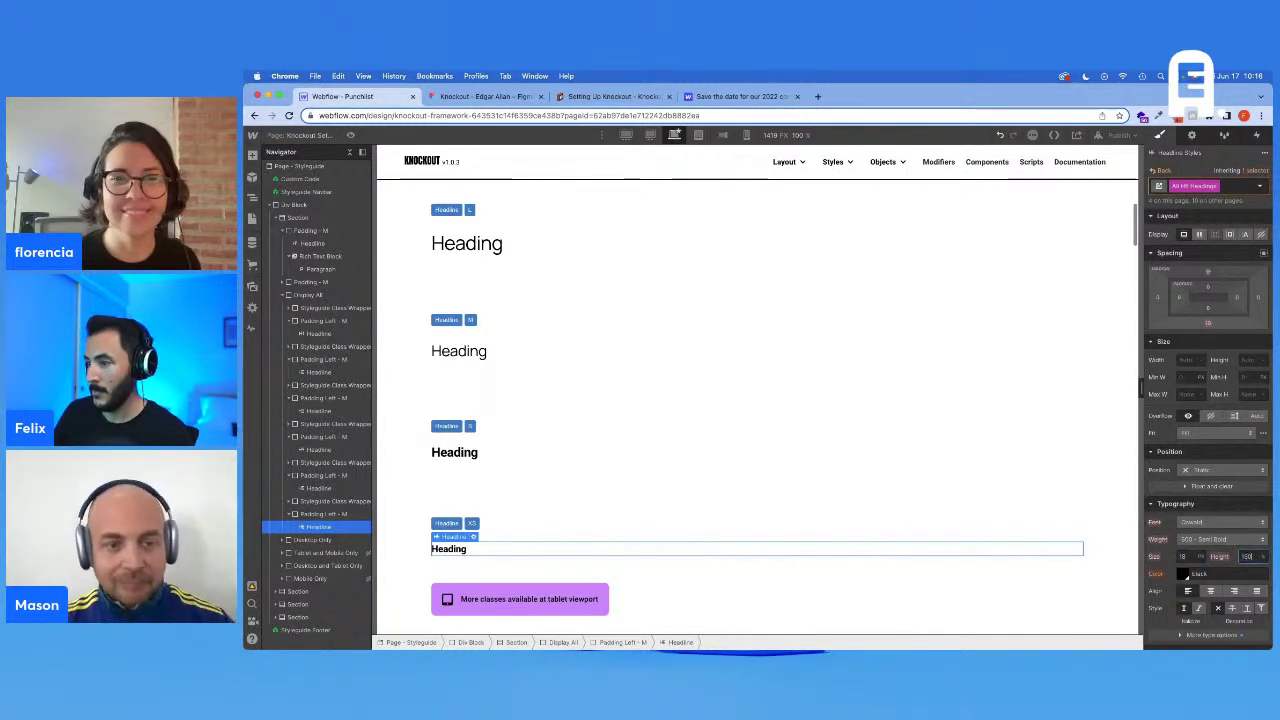
Step: Set the All H6 Headings tag's font to Roboto and its weight to 700 - Bold
click(1210, 522)
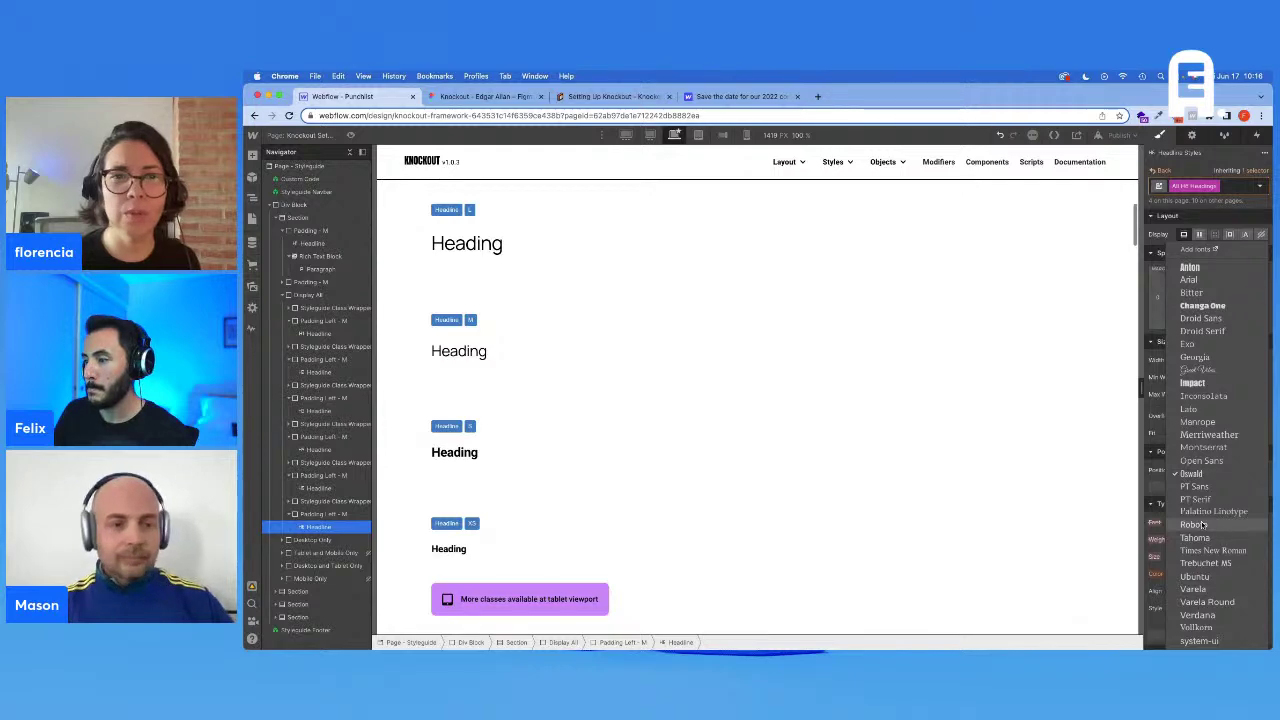
click(1203, 528)
click(1210, 539)
click(1210, 560)
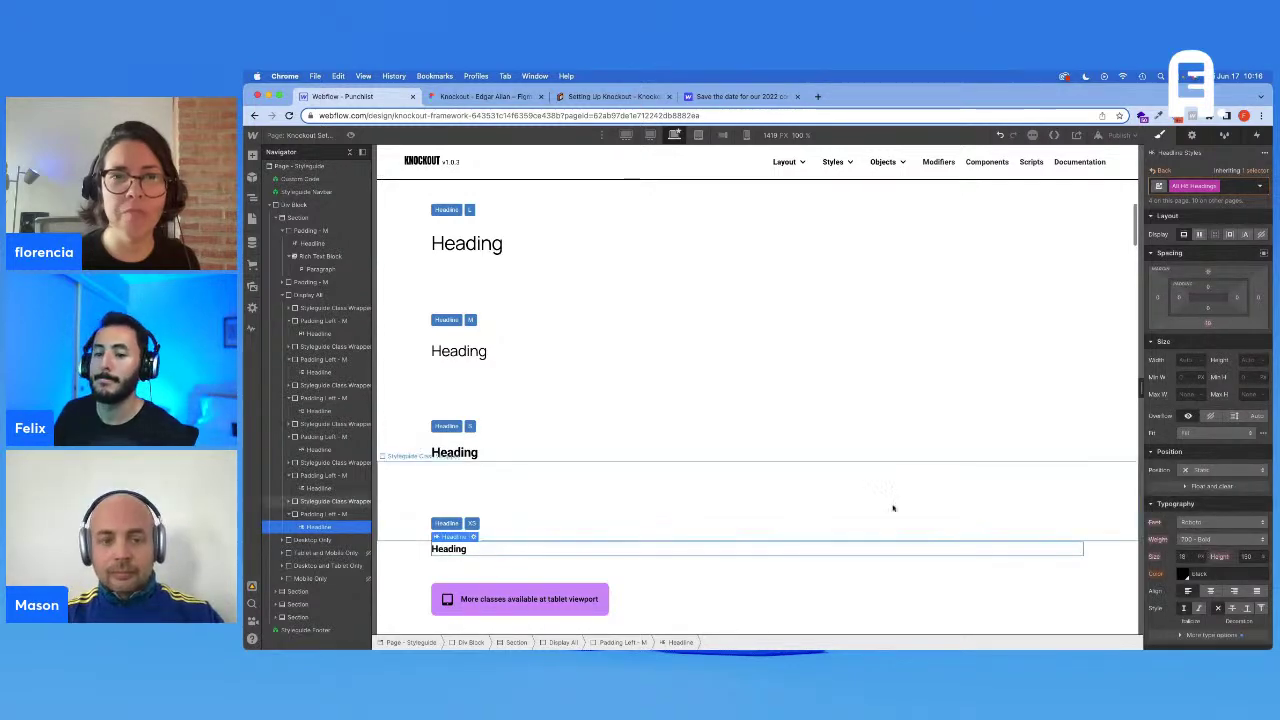
Step: Search Google in a new browser tab for "boldo clonable webflow" and open the boldo project page on Webflow
click(818, 97)
text(boldo clo)
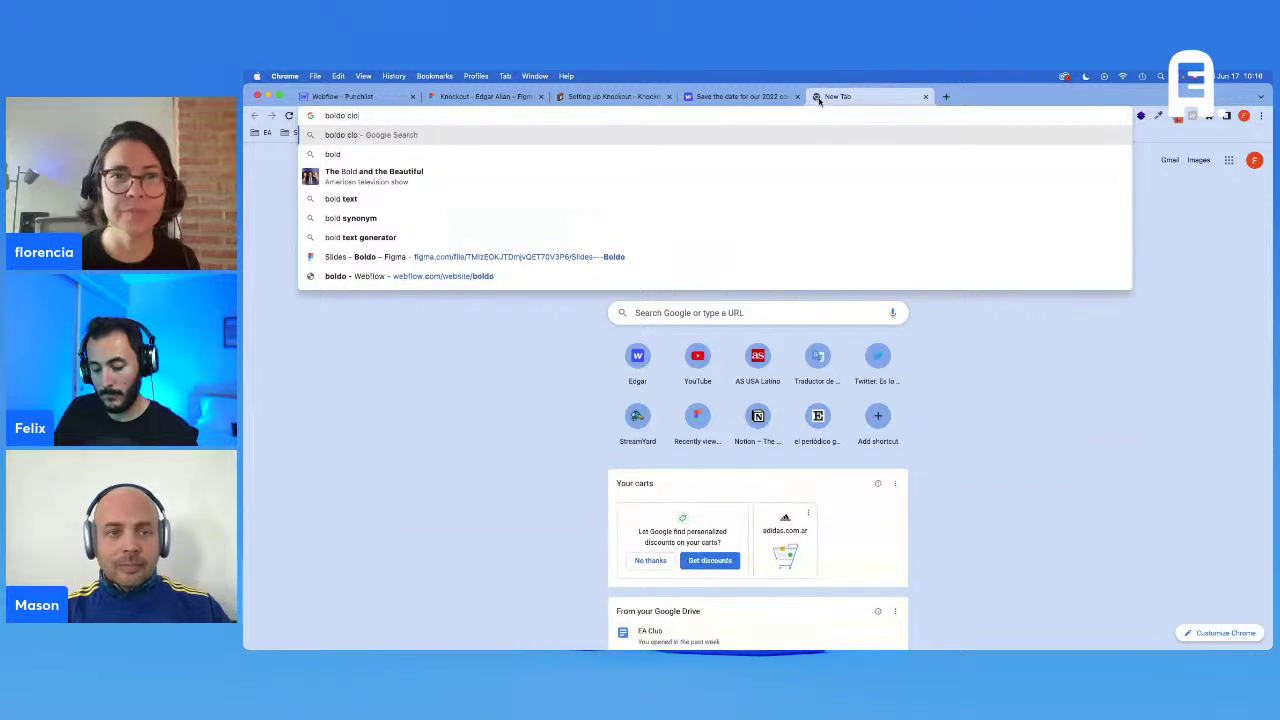
text(nable webflow)
key(Return)
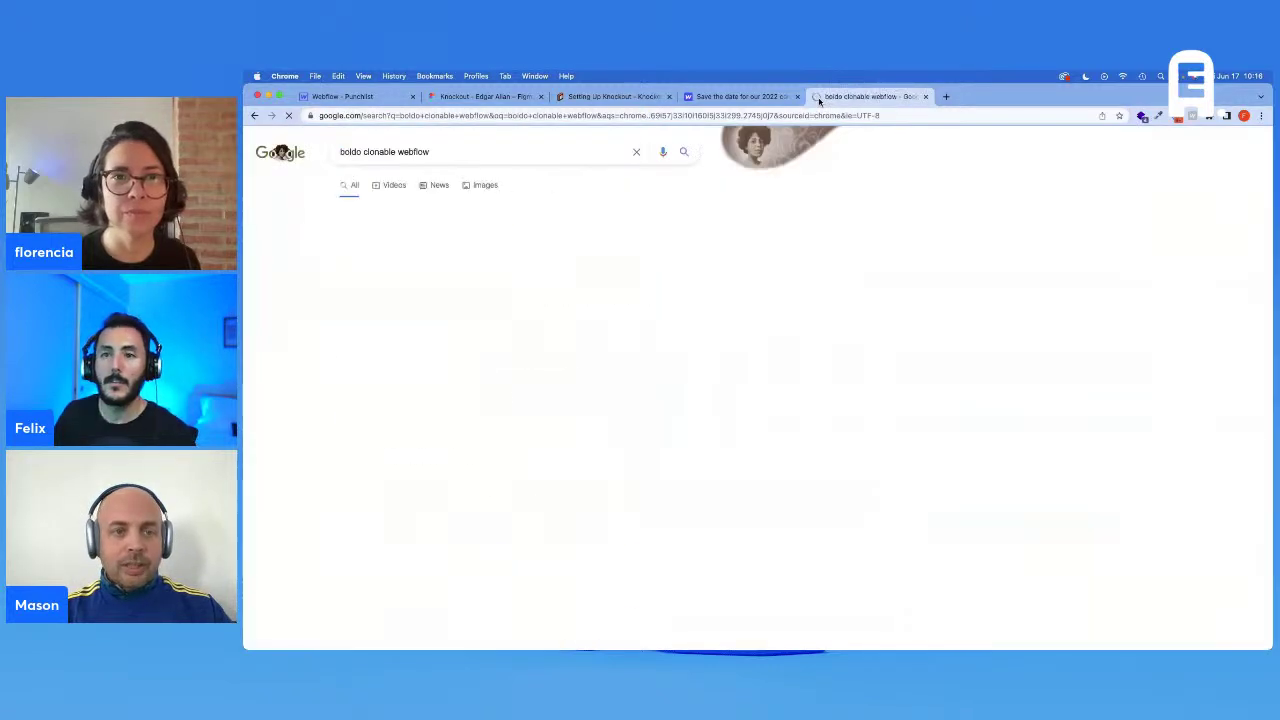
click(377, 285)
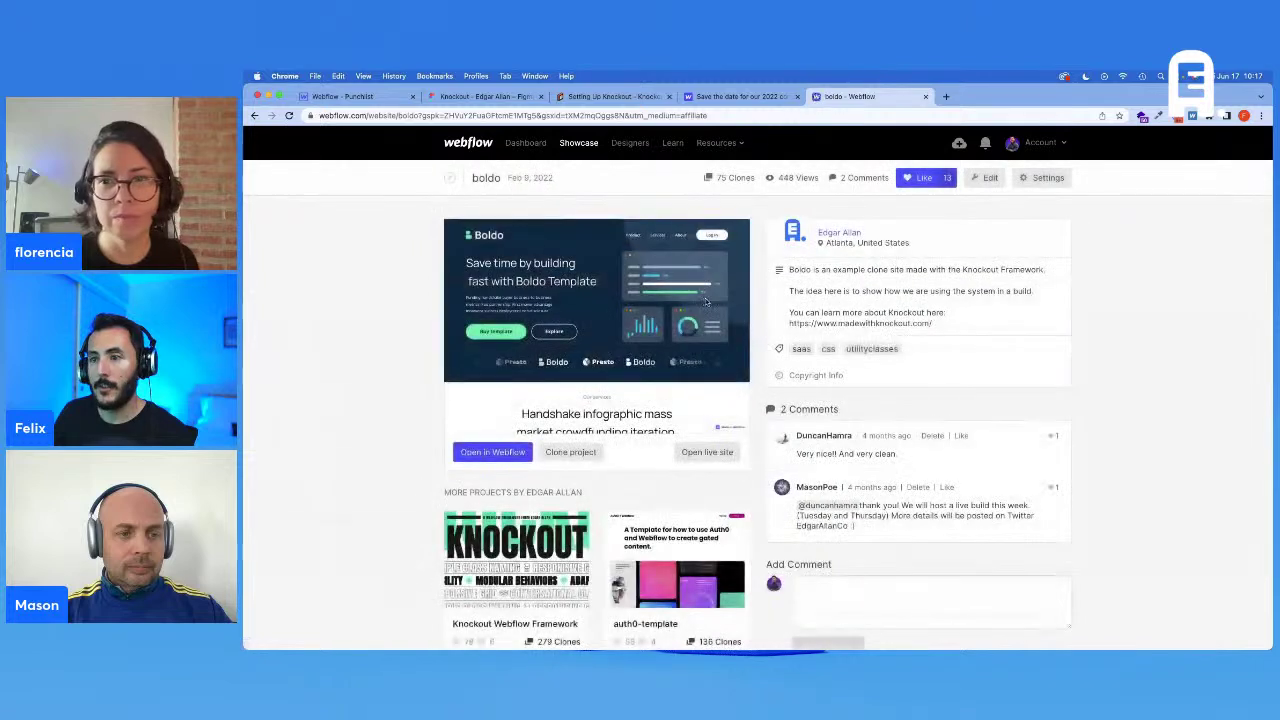
Step: Look through the live preview of the Boldo template, then close its page and return to the Punchlist style guide
scroll(600, 380, down, 5)
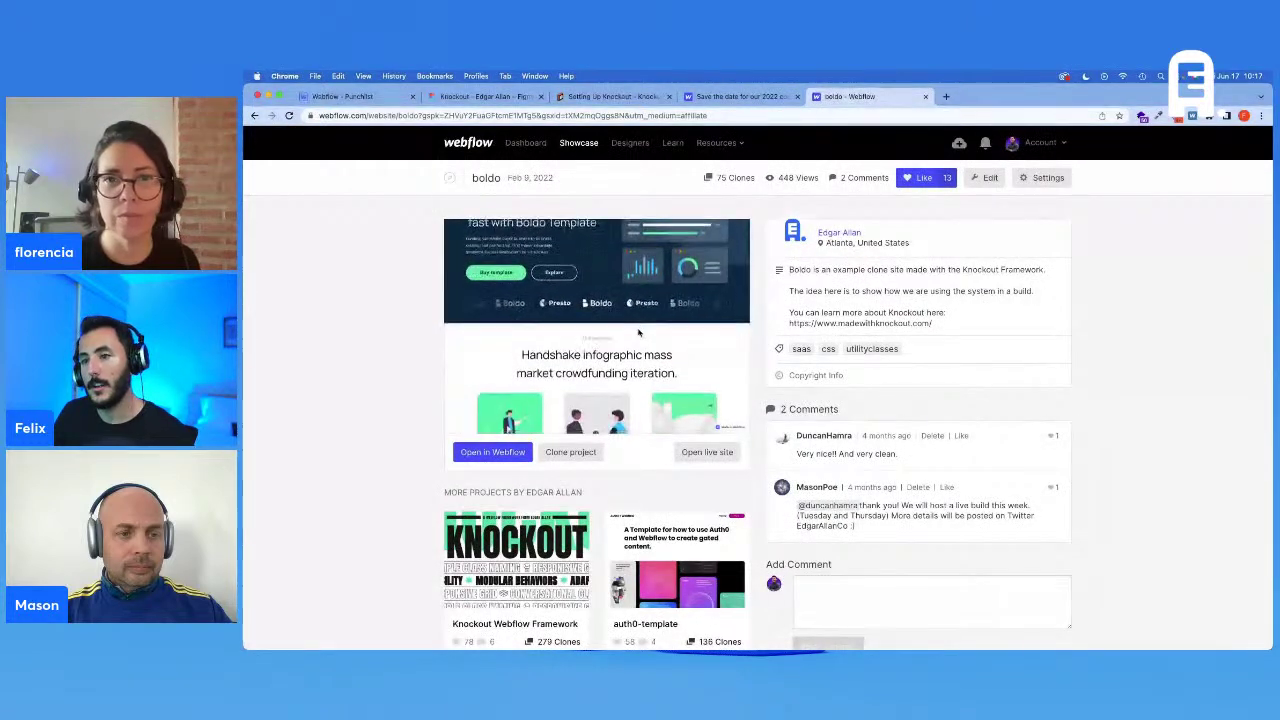
scroll(637, 333, down, 2)
scroll(637, 333, up, 6)
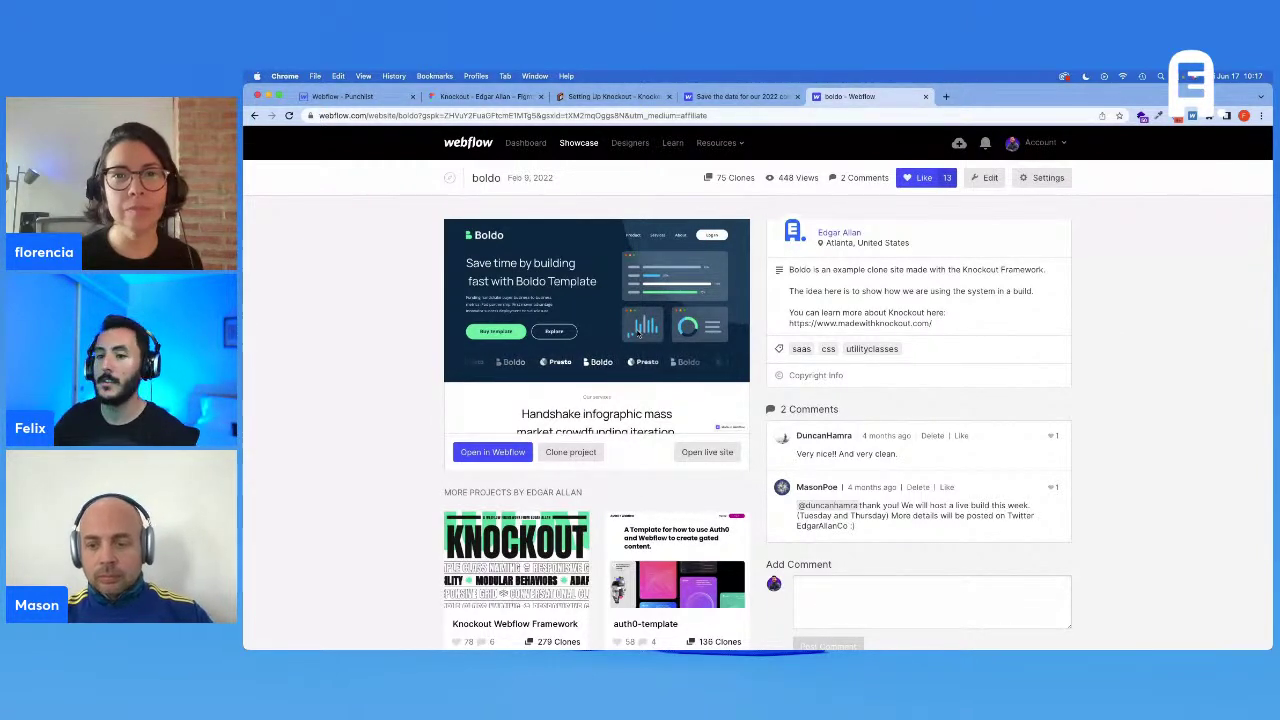
scroll(637, 334, down, 3)
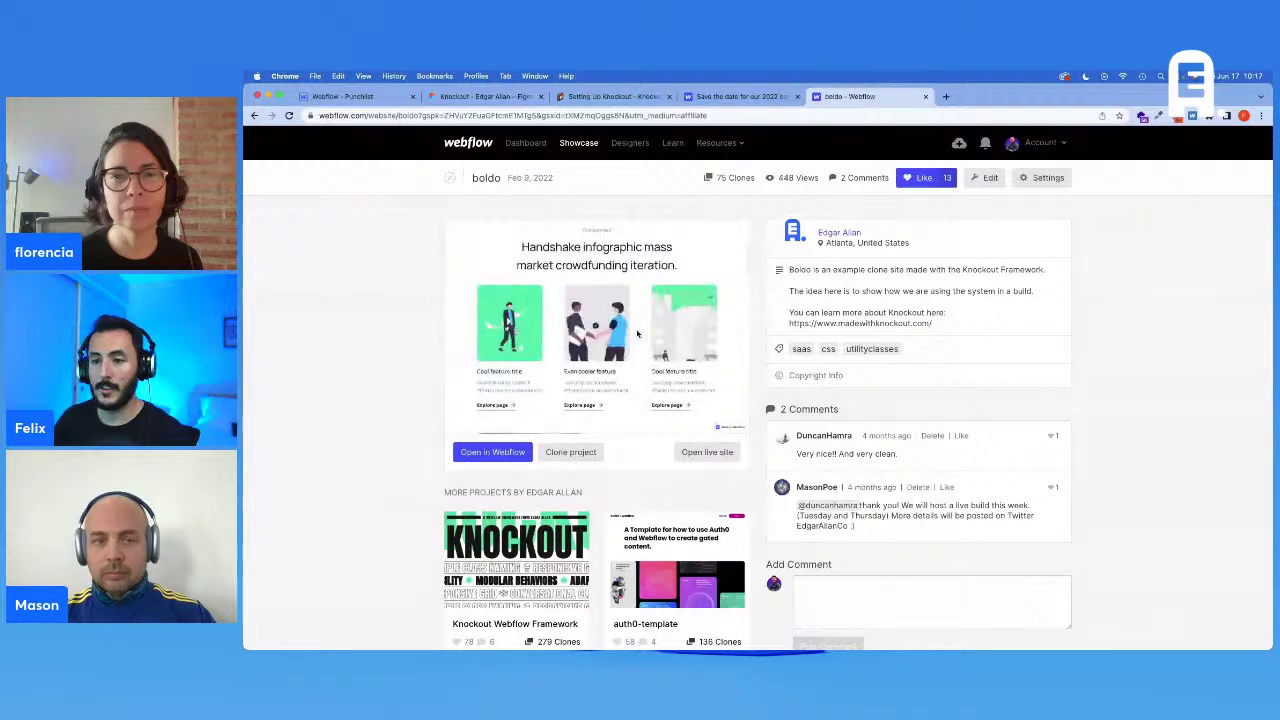
scroll(637, 334, down, 2)
scroll(699, 294, up, 5)
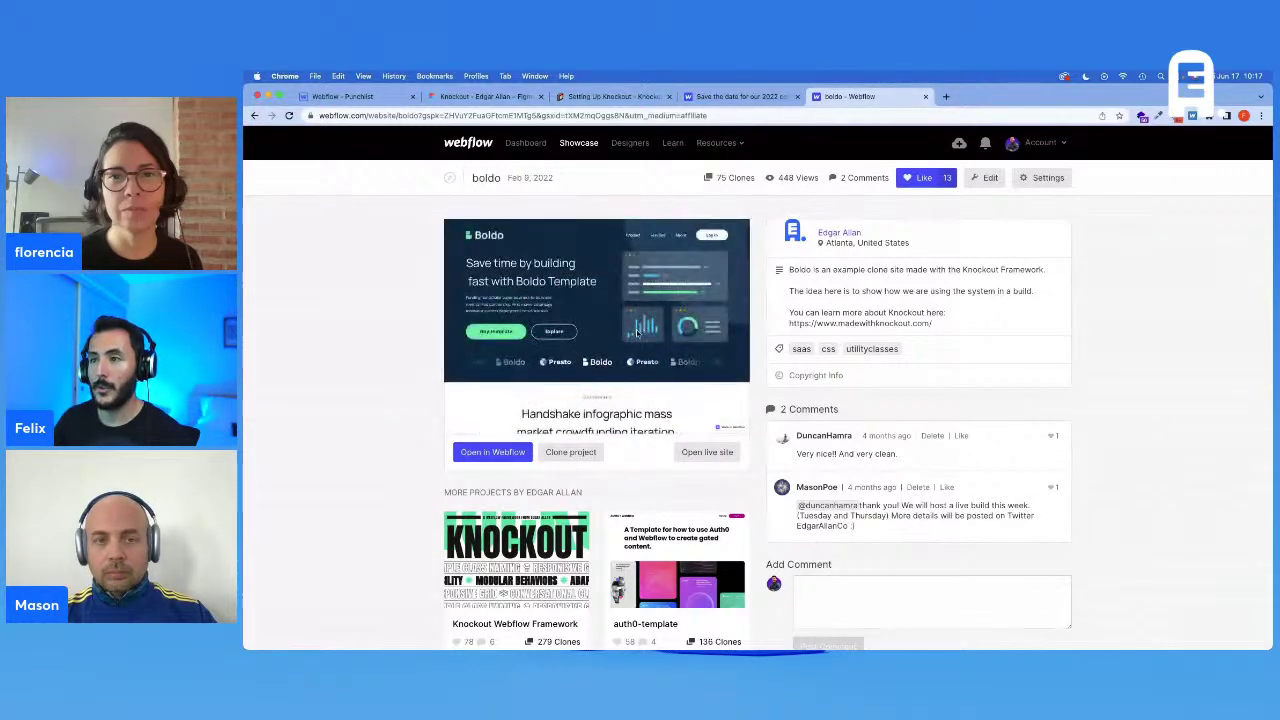
click(927, 98)
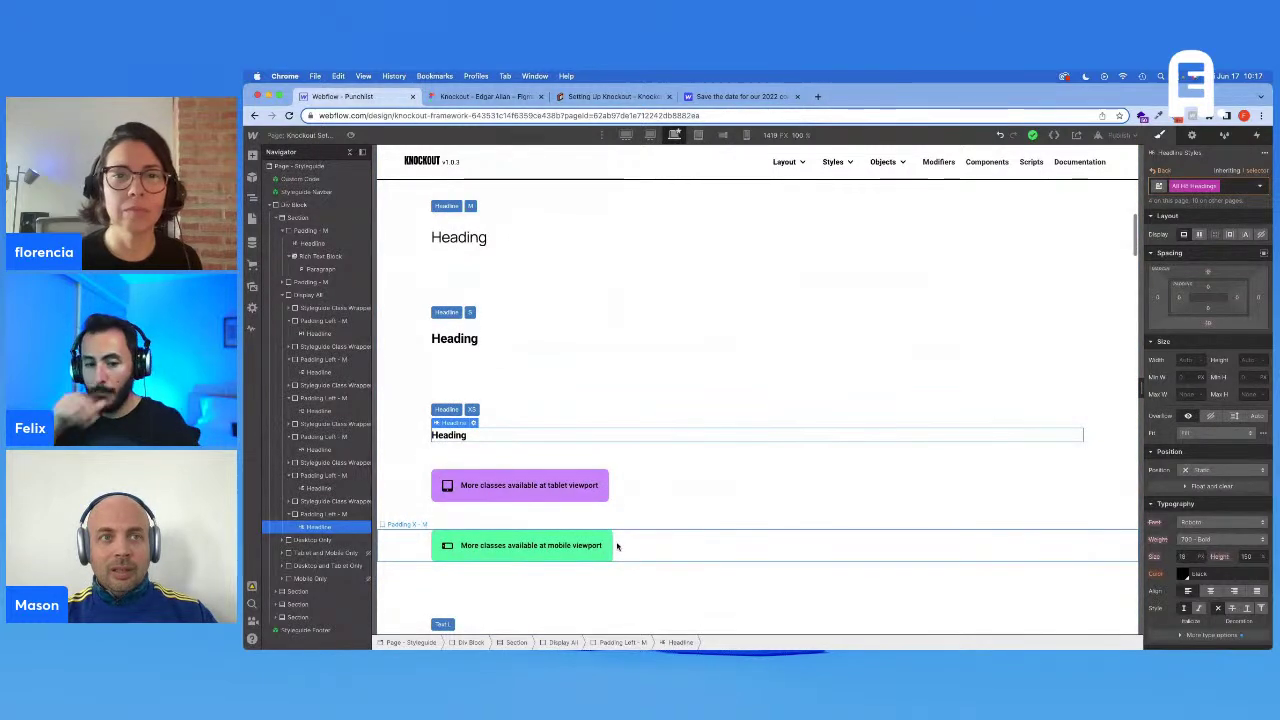
Step: Switch the style guide to the tablet viewport and review its headline classes
click(698, 135)
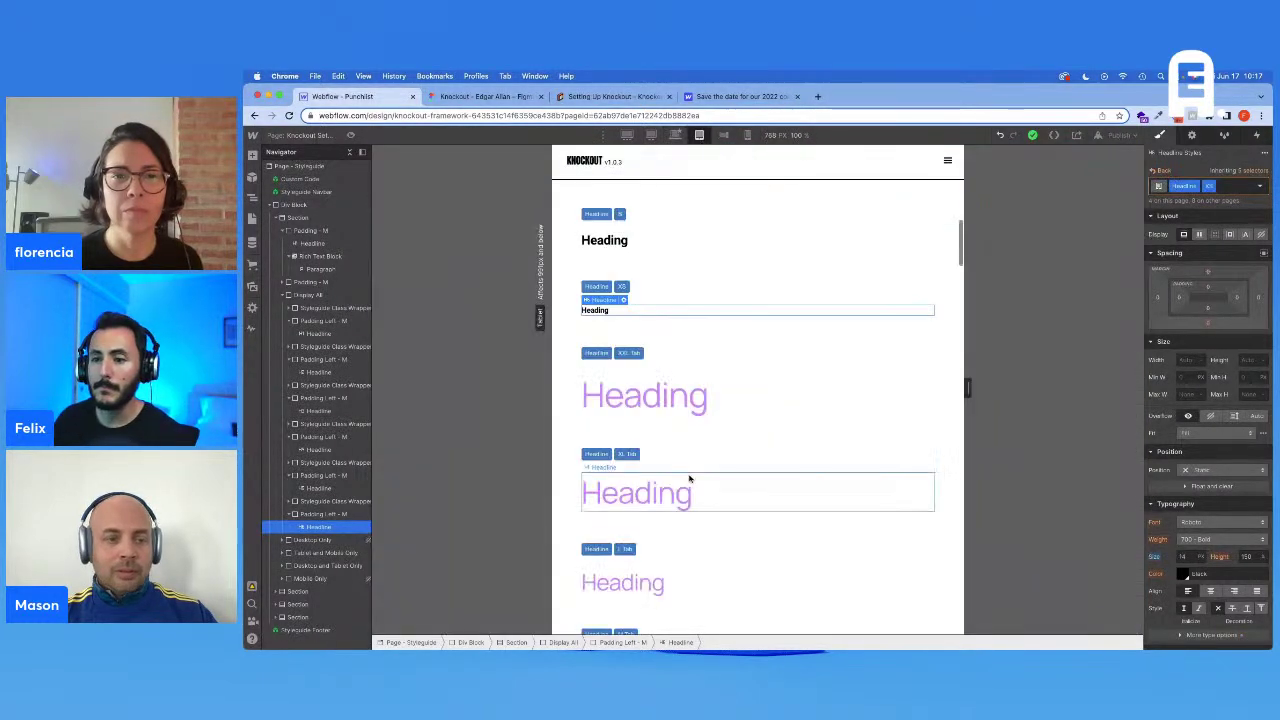
scroll(689, 475, up, 3)
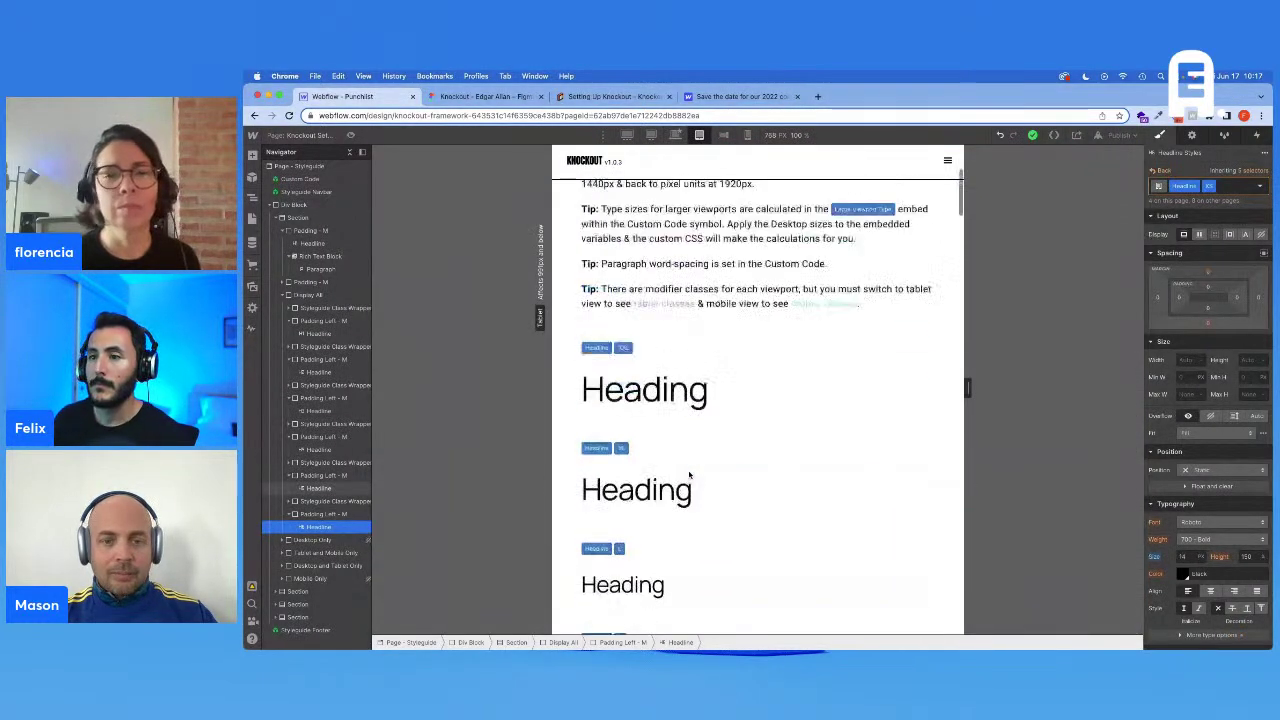
Step: Compare the XXL and XXL Tab headlines' type settings, and reset the XXL headline's tablet font size to its inherited value
click(680, 398)
scroll(753, 514, down, 10)
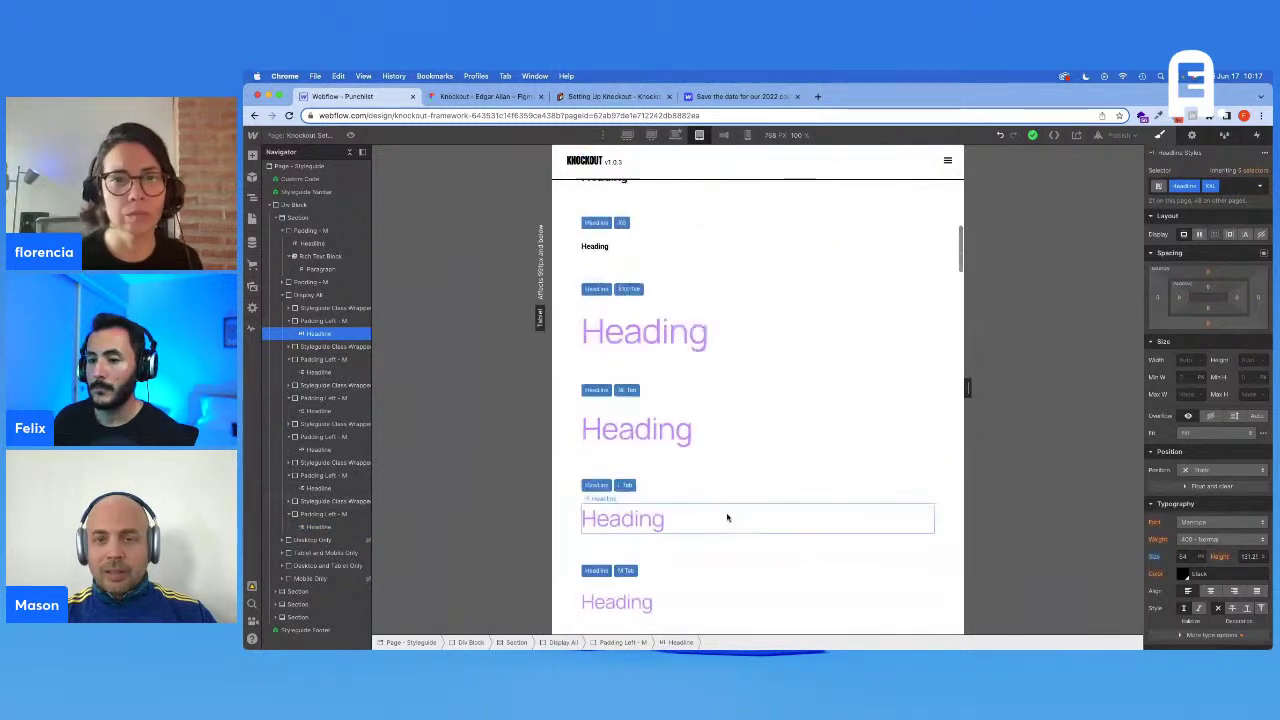
click(658, 331)
scroll(766, 420, up, 10)
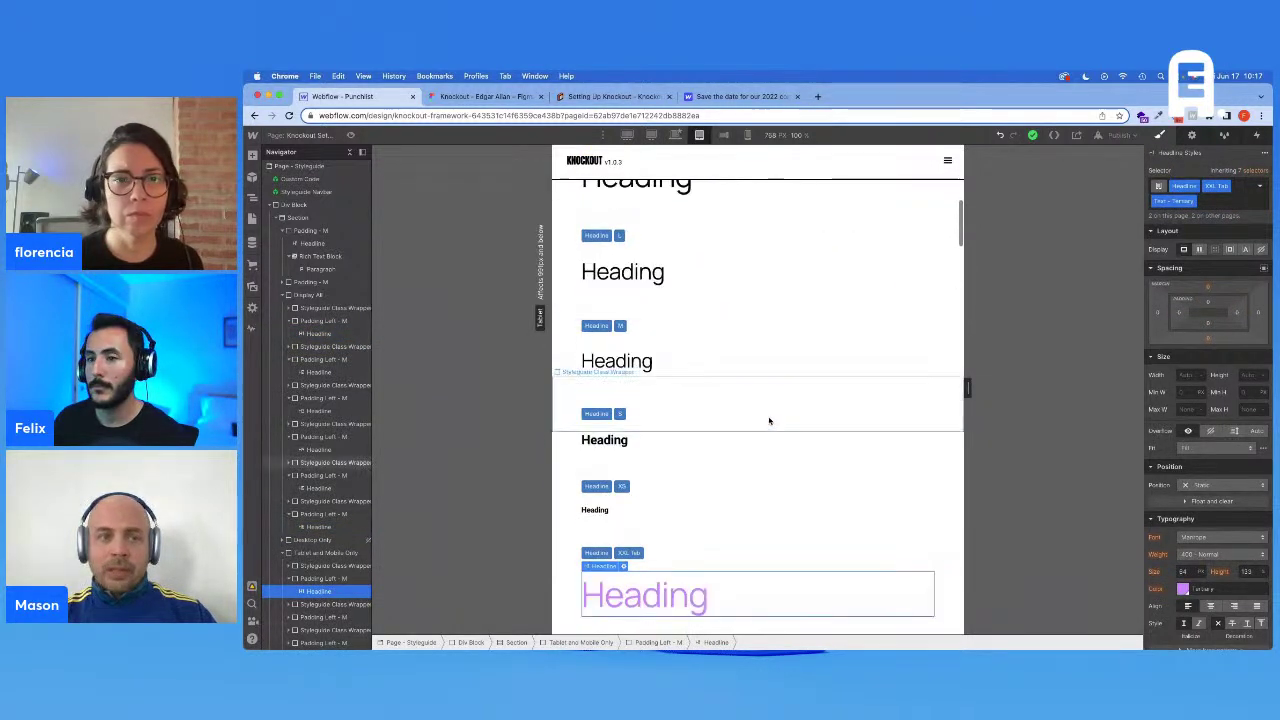
click(697, 314)
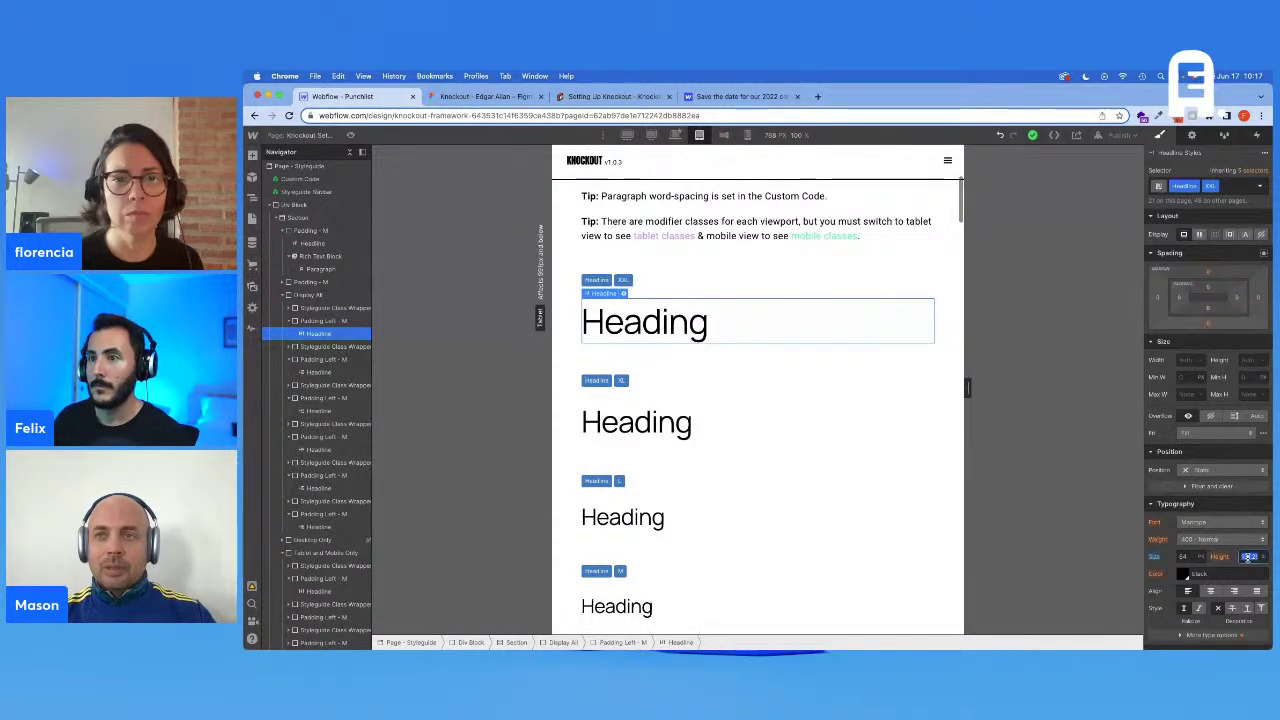
scroll(711, 560, down, 2)
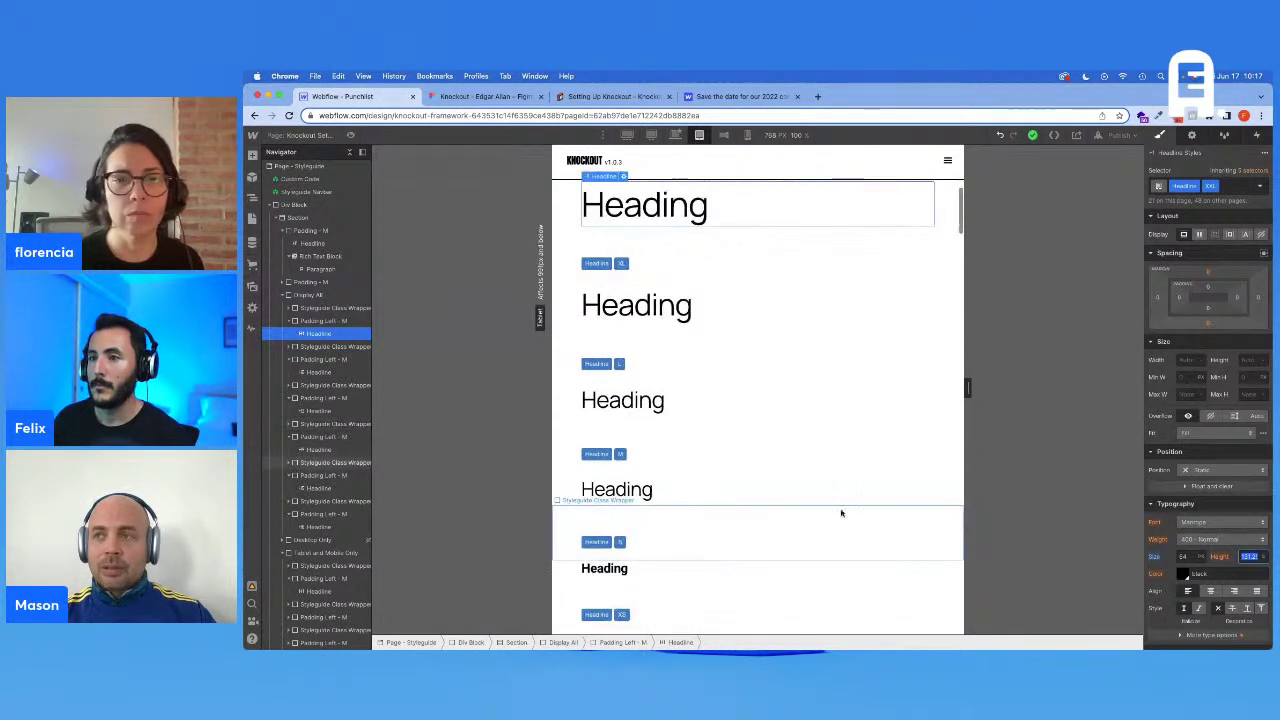
click(1155, 557)
click(1163, 573)
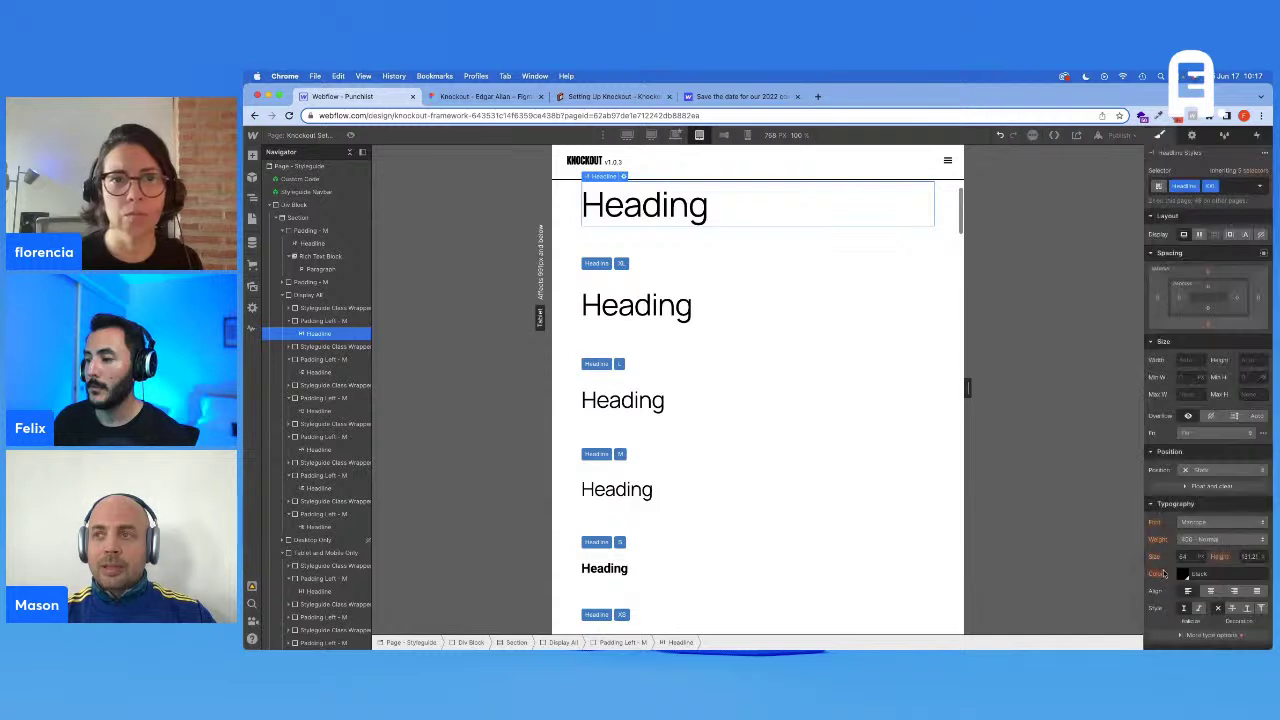
Step: Set the purple XXL Tab headline's line height to 131.25%
scroll(546, 570, down, 5)
click(668, 380)
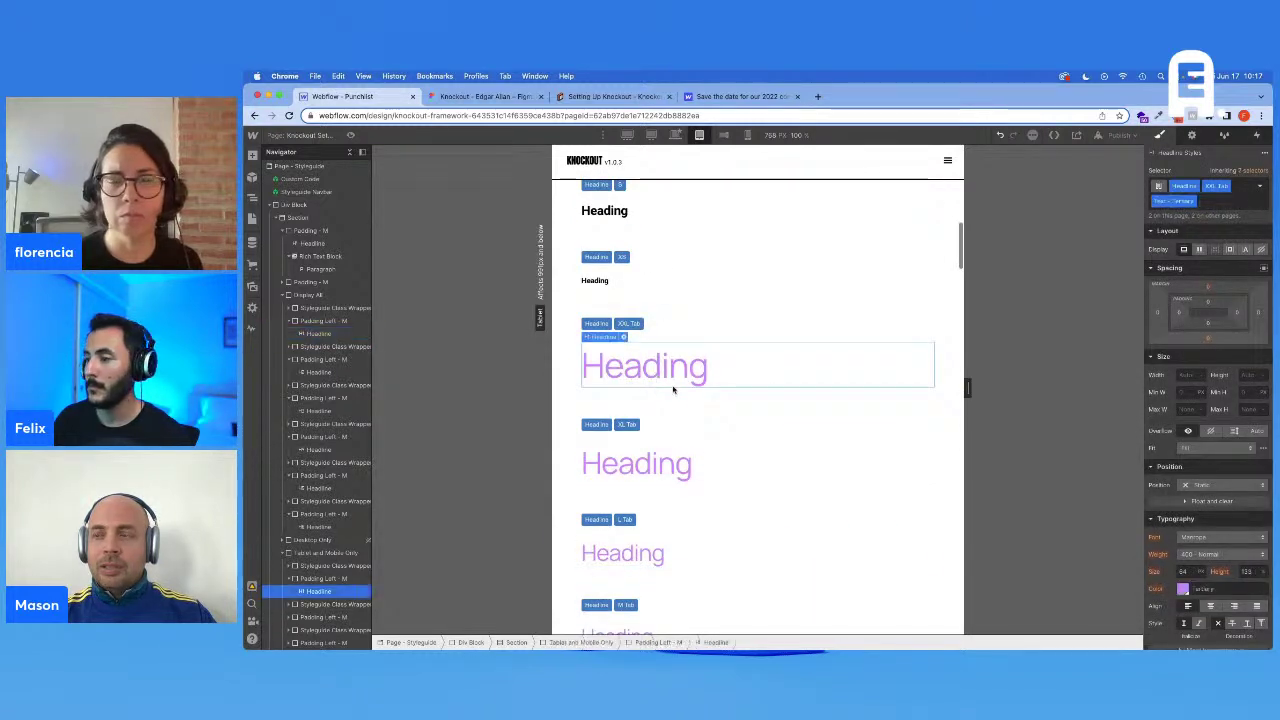
text(1.25)
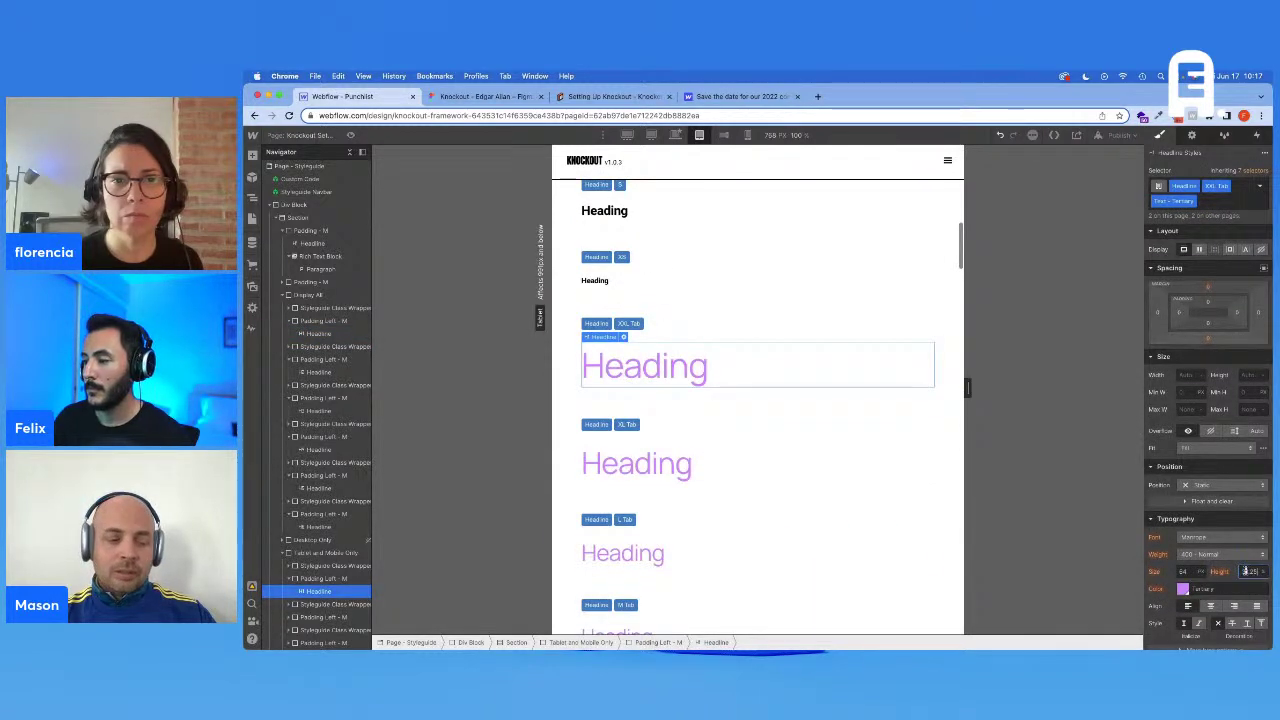
key(Return)
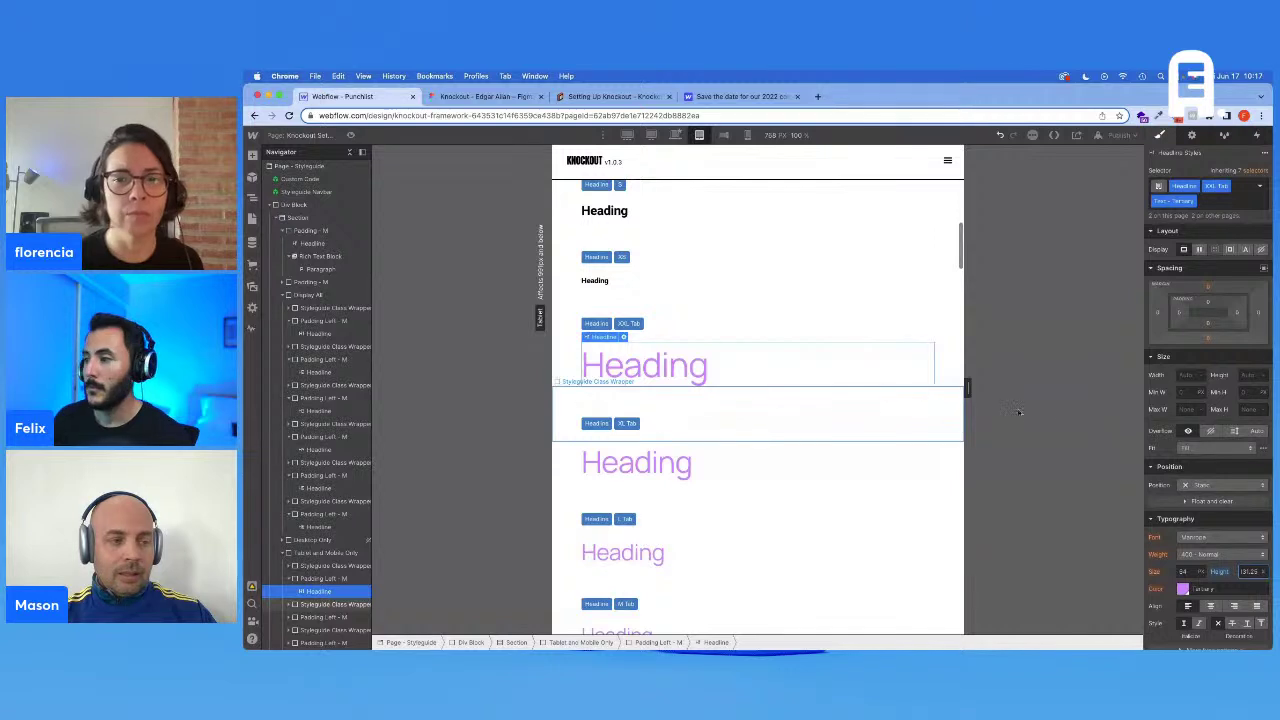
Step: Reset the XL headline's tablet font size to its inherited value
scroll(686, 307, up, 8)
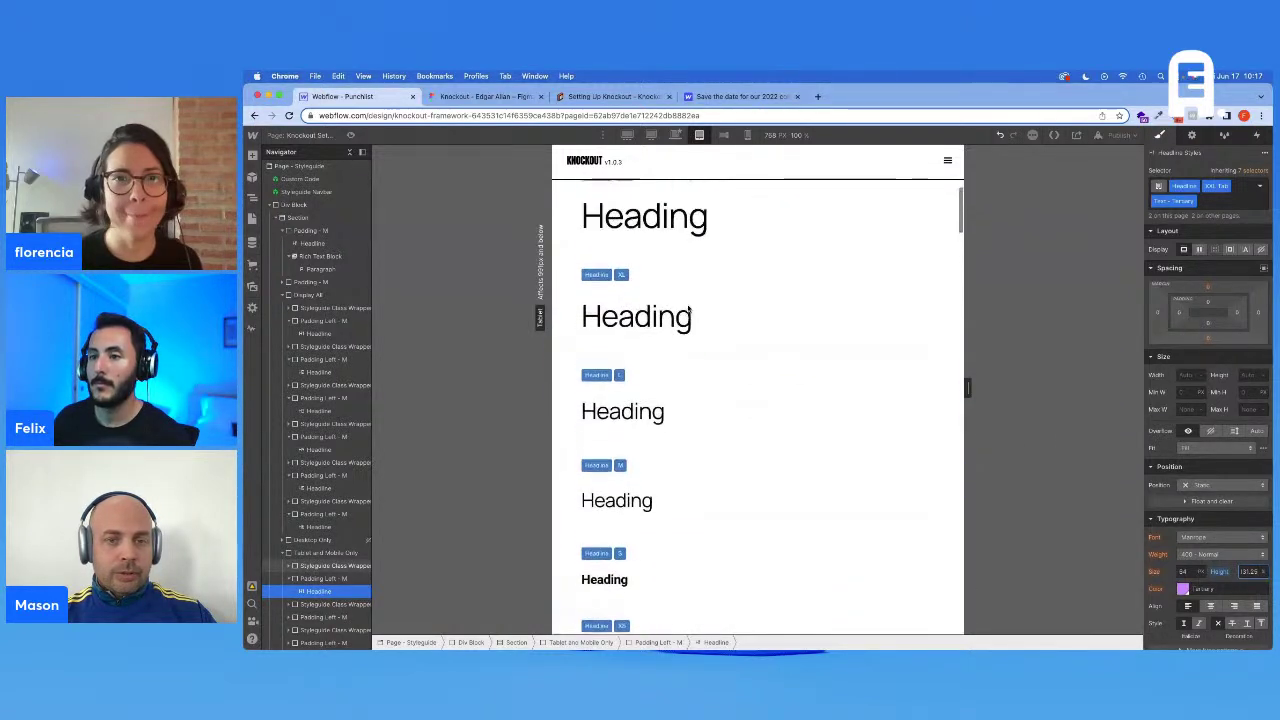
scroll(686, 307, up, 1)
click(678, 386)
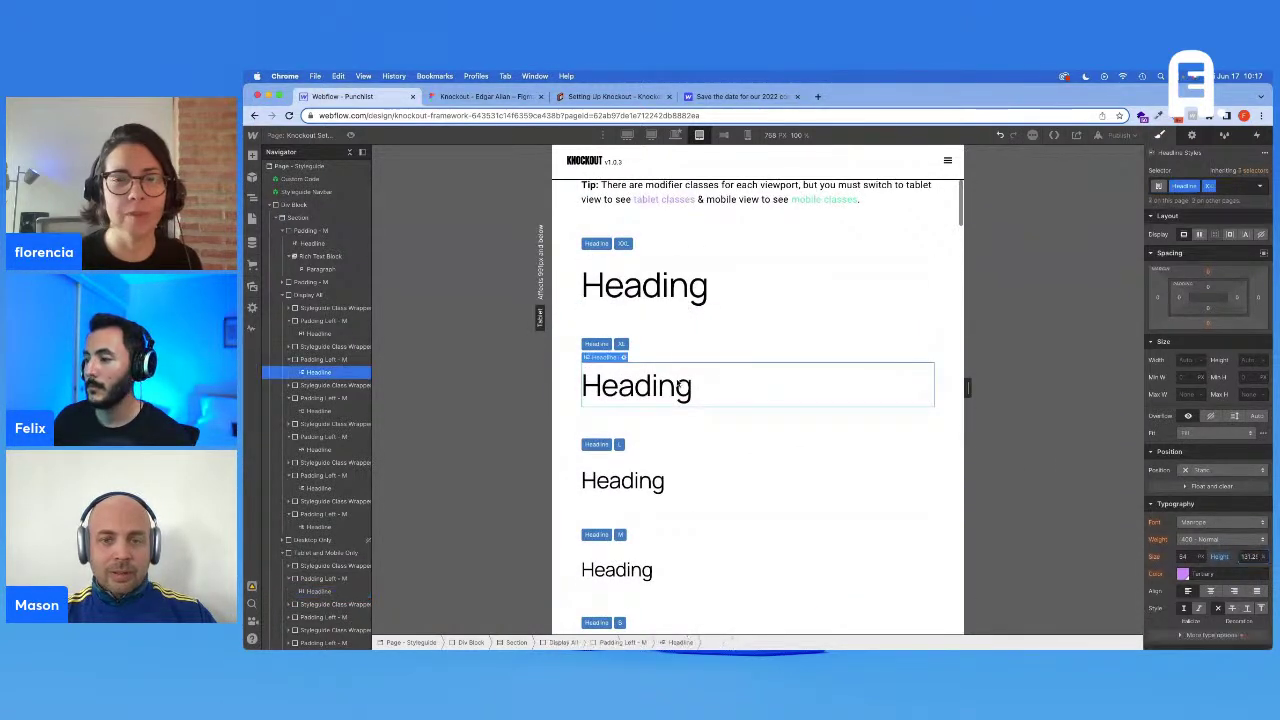
scroll(694, 381, down, 3)
click(1155, 557)
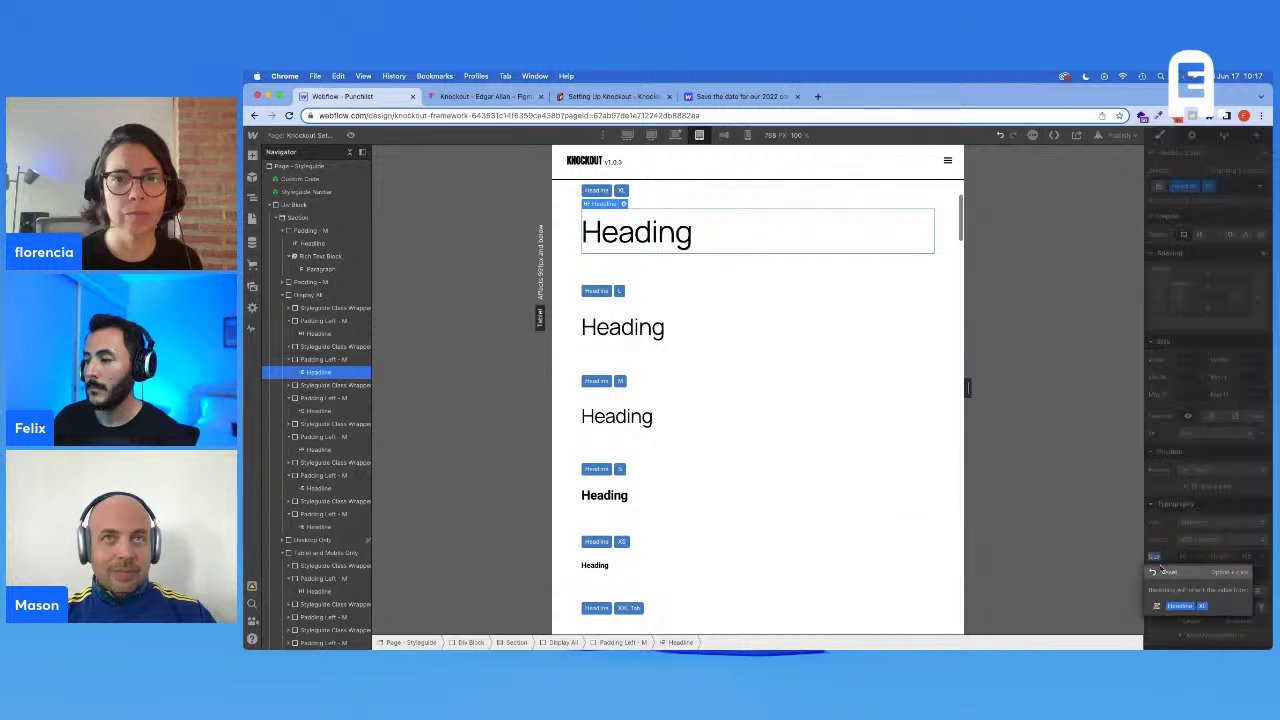
click(1171, 571)
Step: Set the purple XL Tab headline's font size to 48 px
scroll(660, 450, down, 5)
click(643, 505)
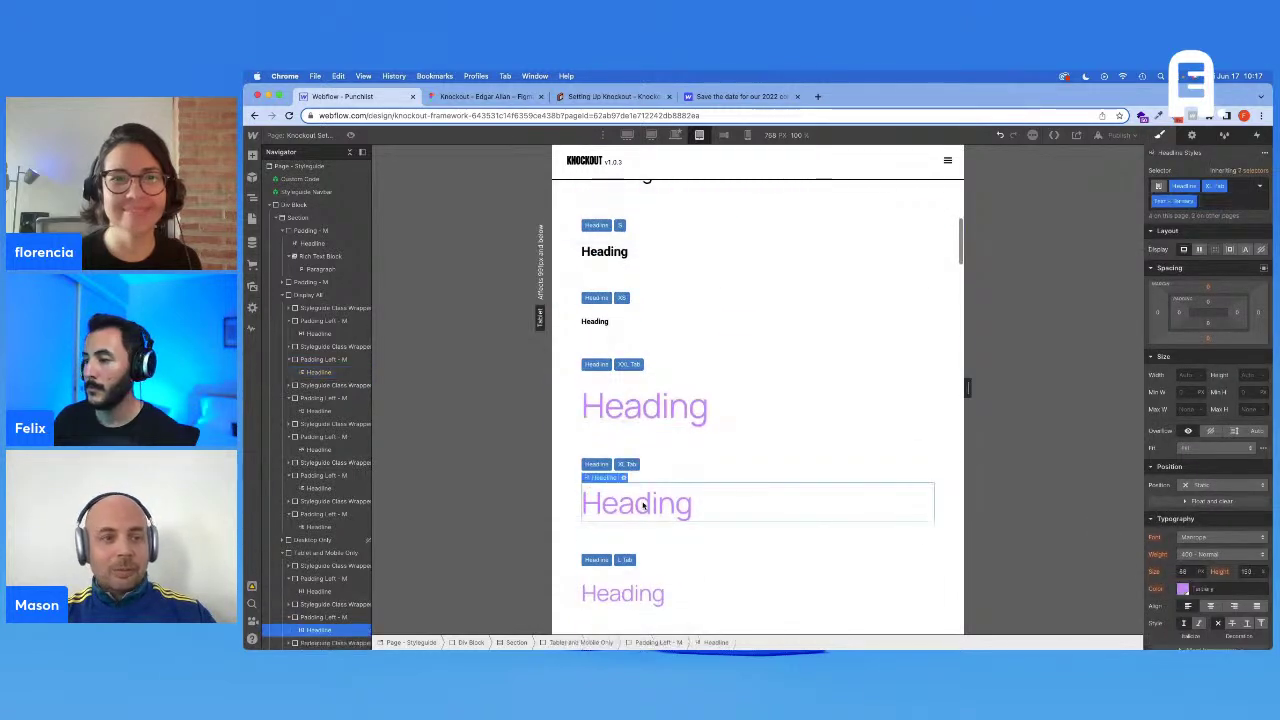
click(1190, 571)
text(48)
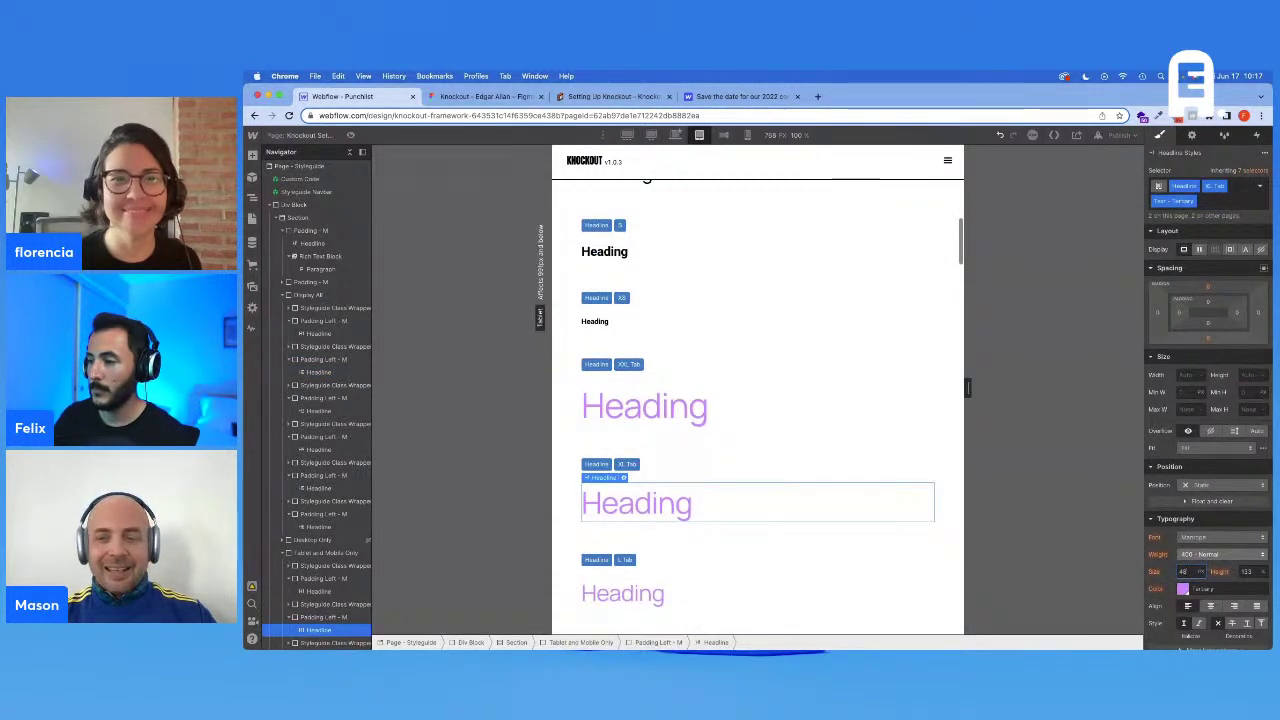
key(Return)
Step: Check the XL headline's line height and set the XL Tab headline's line height to 100%
scroll(849, 340, up, 5)
scroll(800, 330, up, 2)
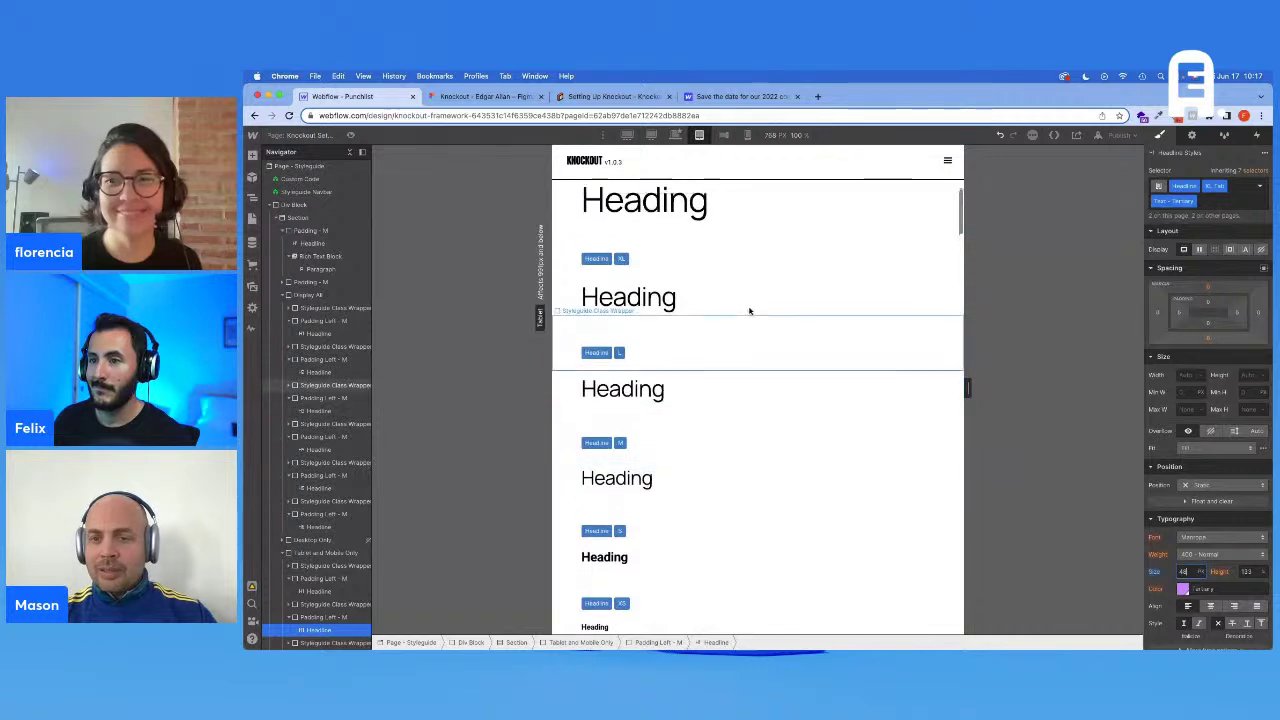
click(732, 330)
scroll(732, 330, down, 5)
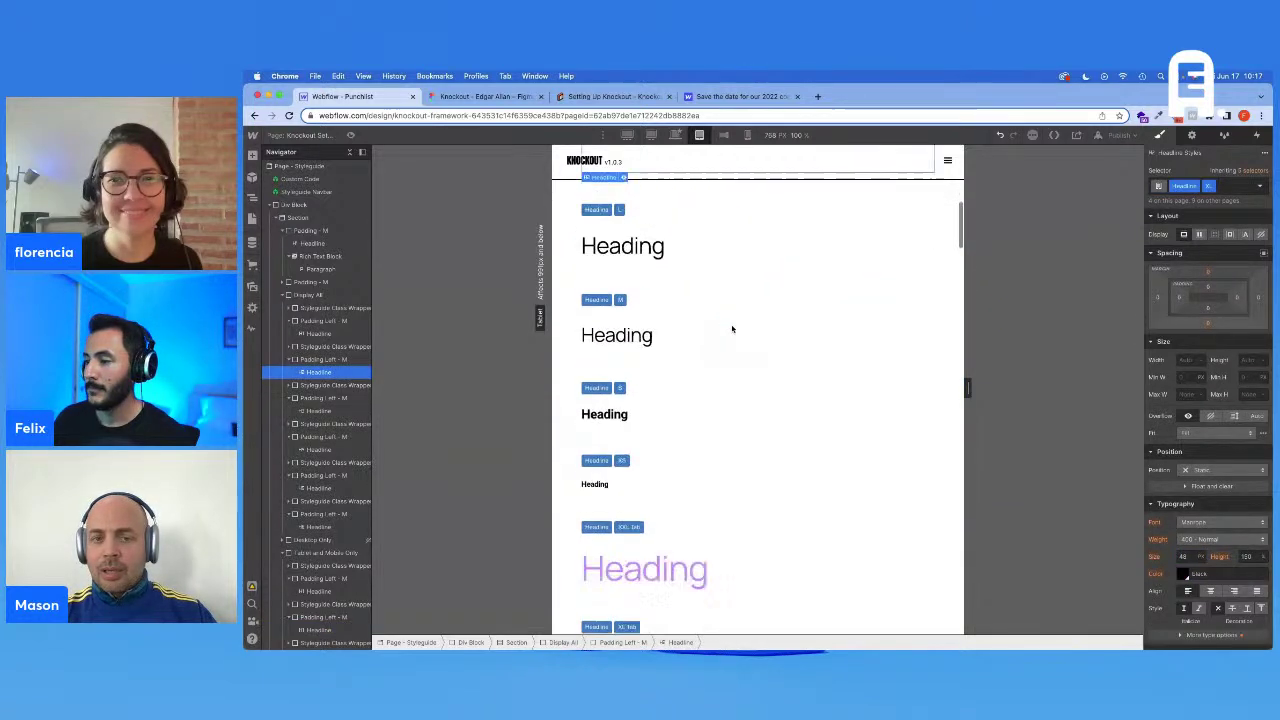
click(656, 547)
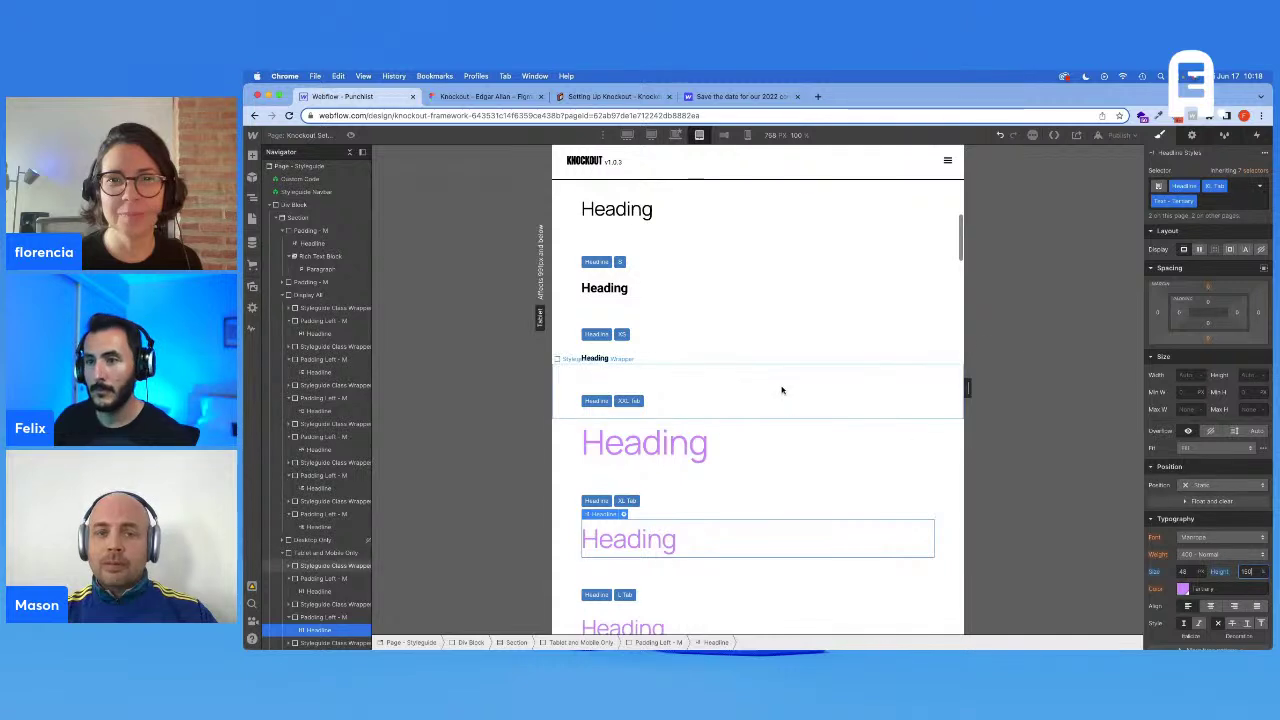
Step: Review the L and XXL Tab headlines' type settings and compare the default headline classes with the purple tablet classes
scroll(774, 389, up, 5)
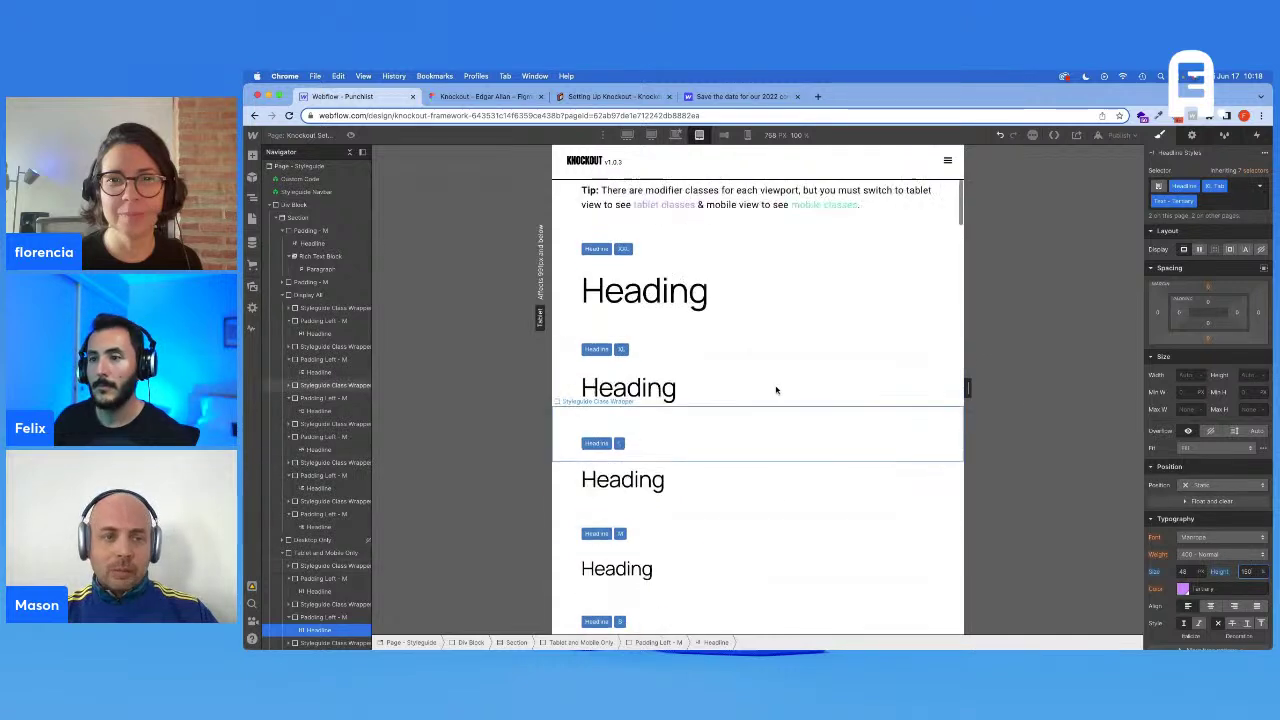
click(662, 481)
scroll(871, 371, down, 3)
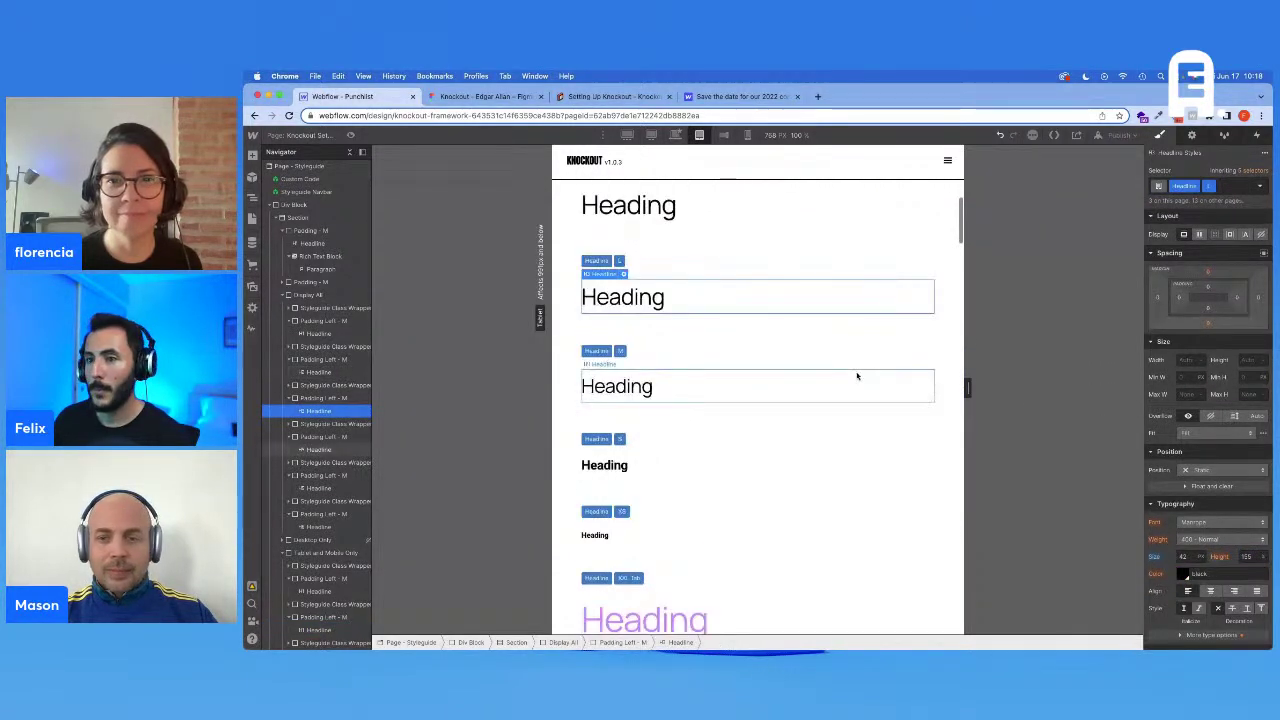
scroll(857, 374, down, 1)
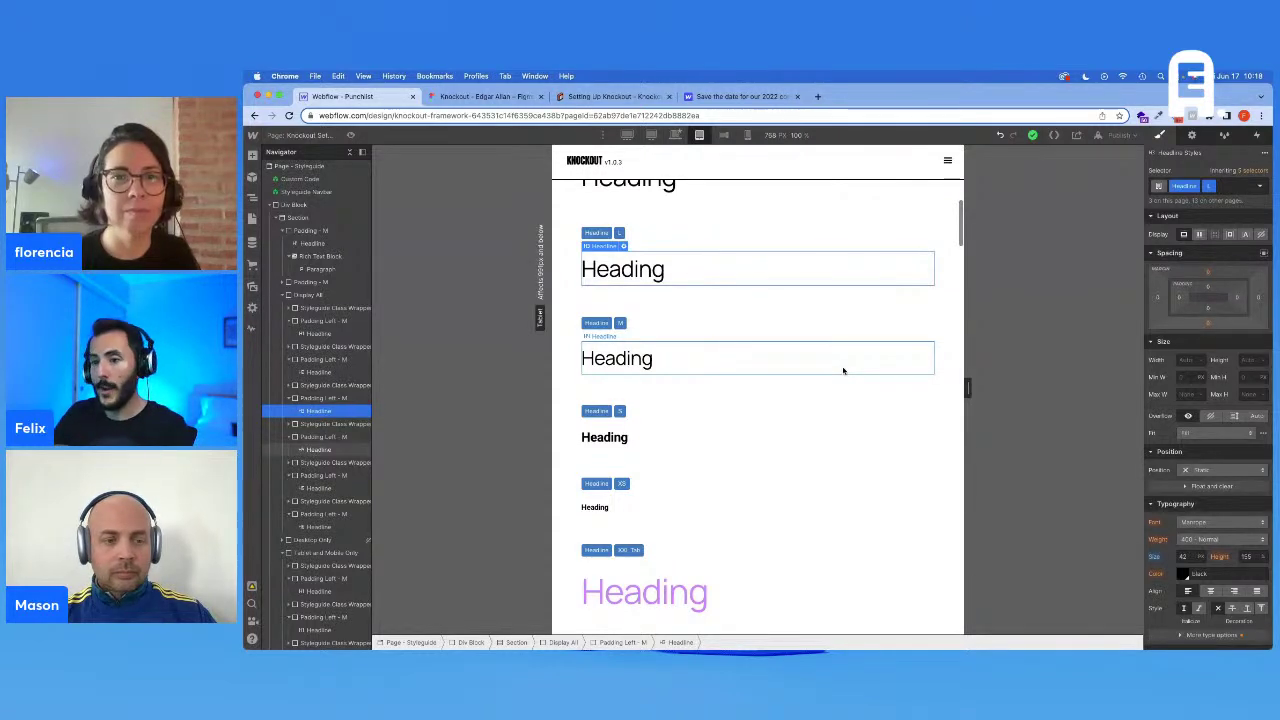
scroll(840, 369, up, 2)
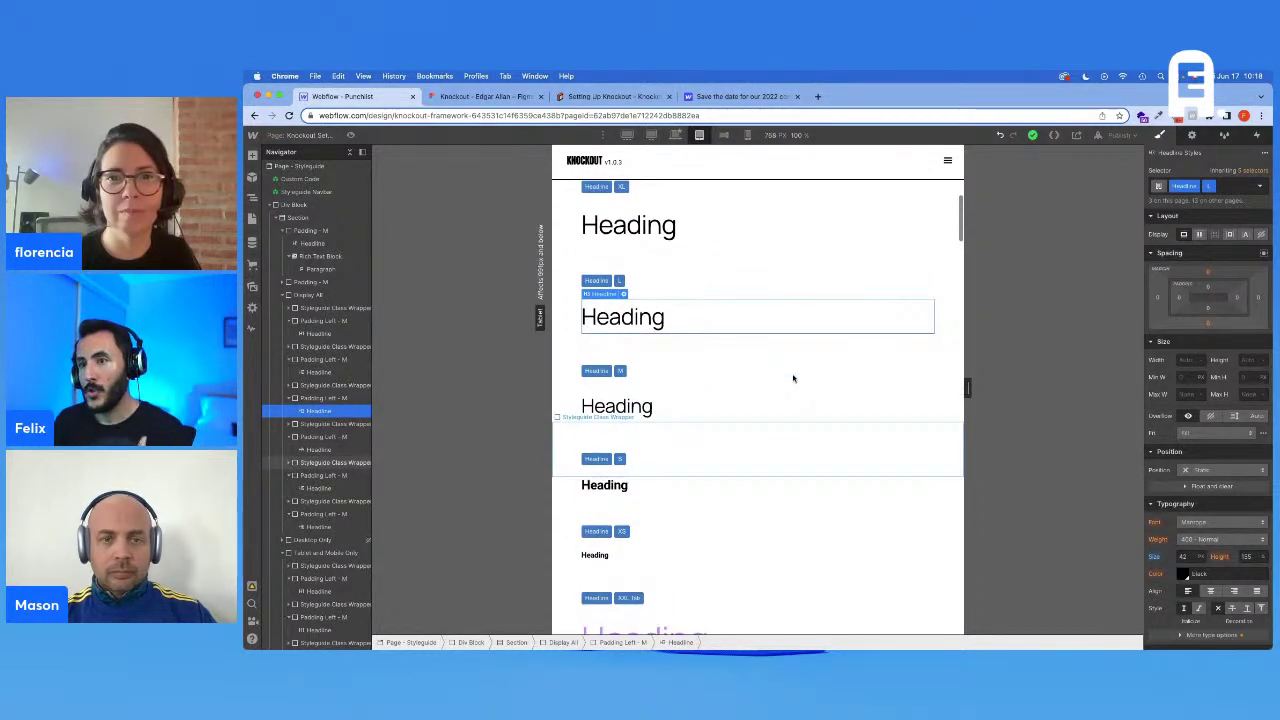
scroll(793, 378, up, 5)
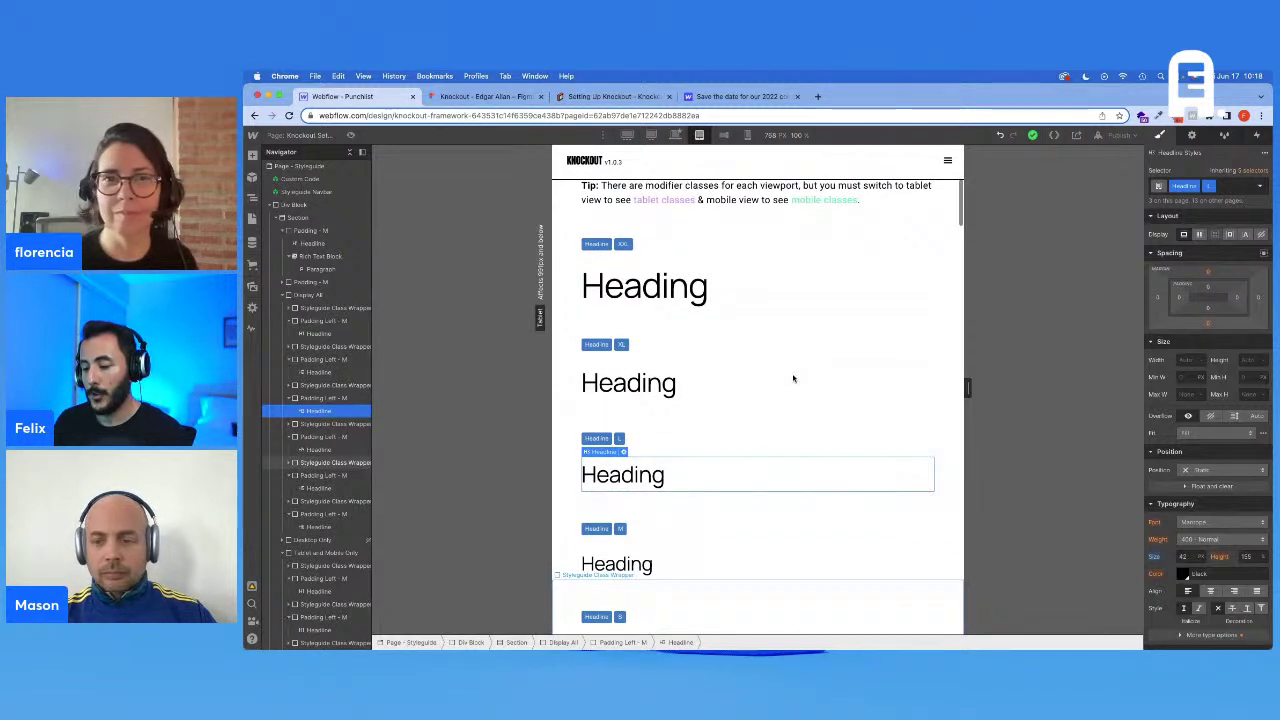
scroll(793, 378, down, 5)
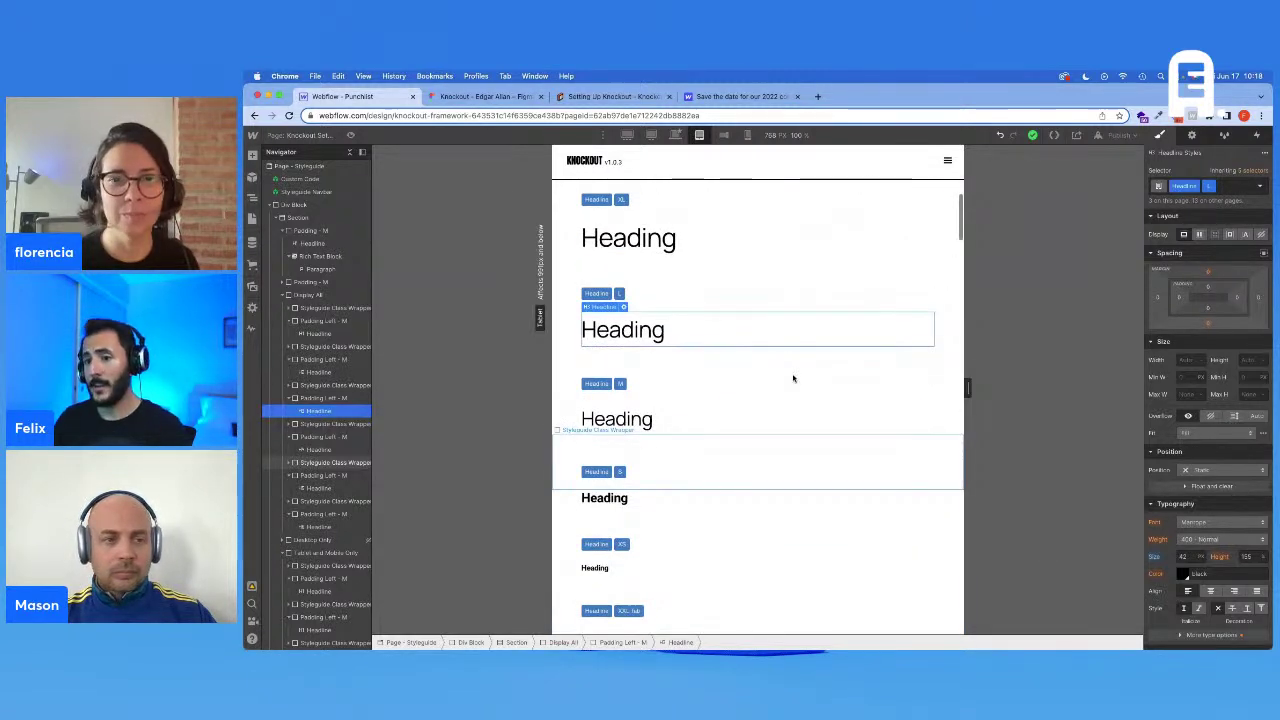
scroll(790, 362, down, 8)
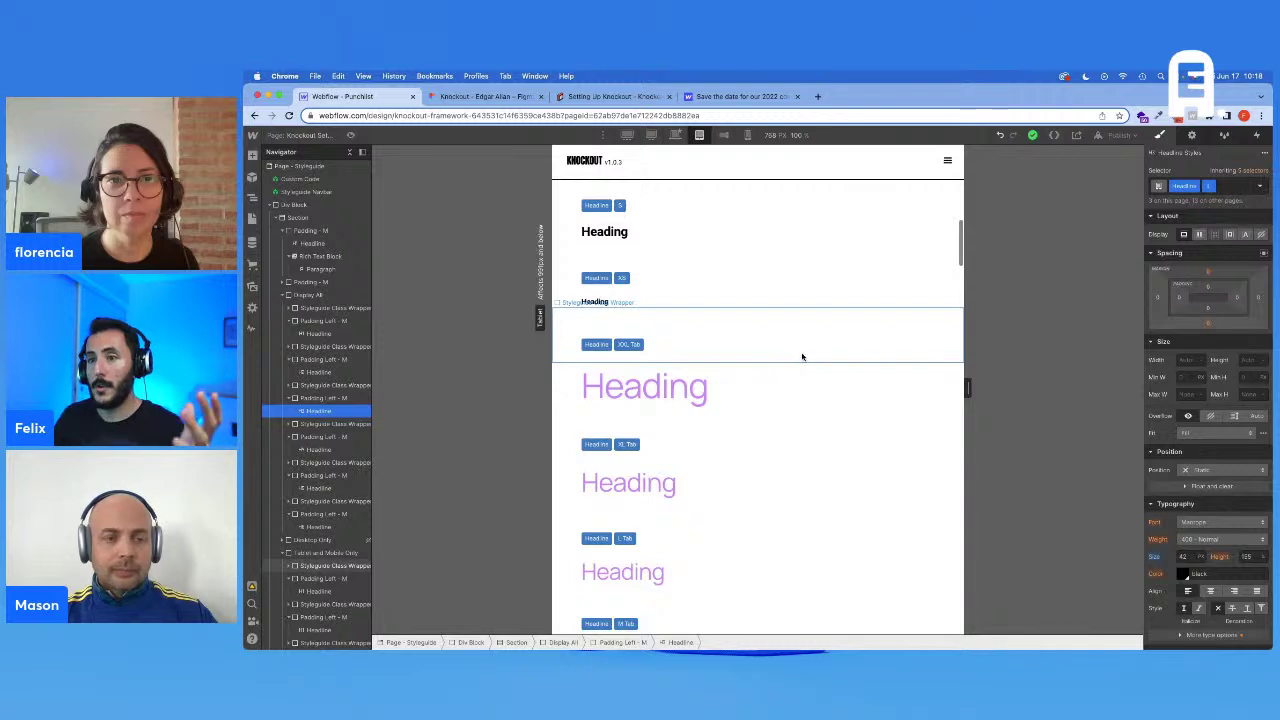
scroll(800, 358, up, 4)
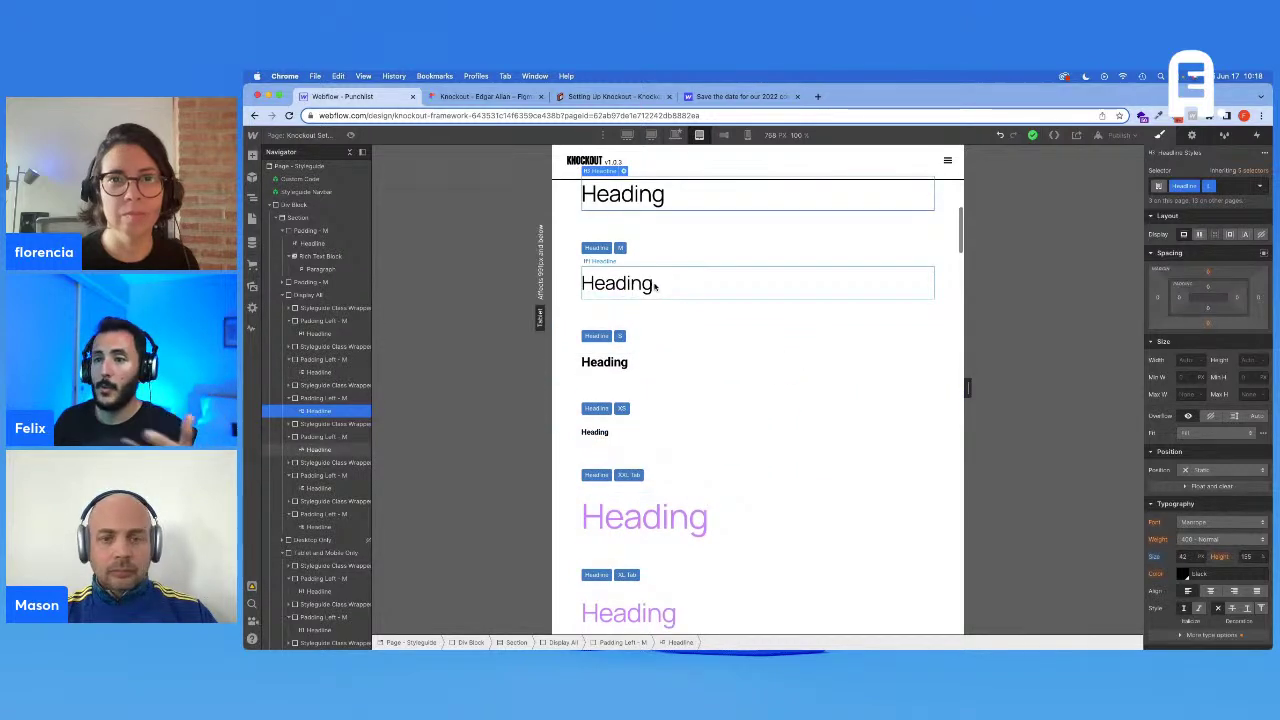
scroll(644, 270, up, 2)
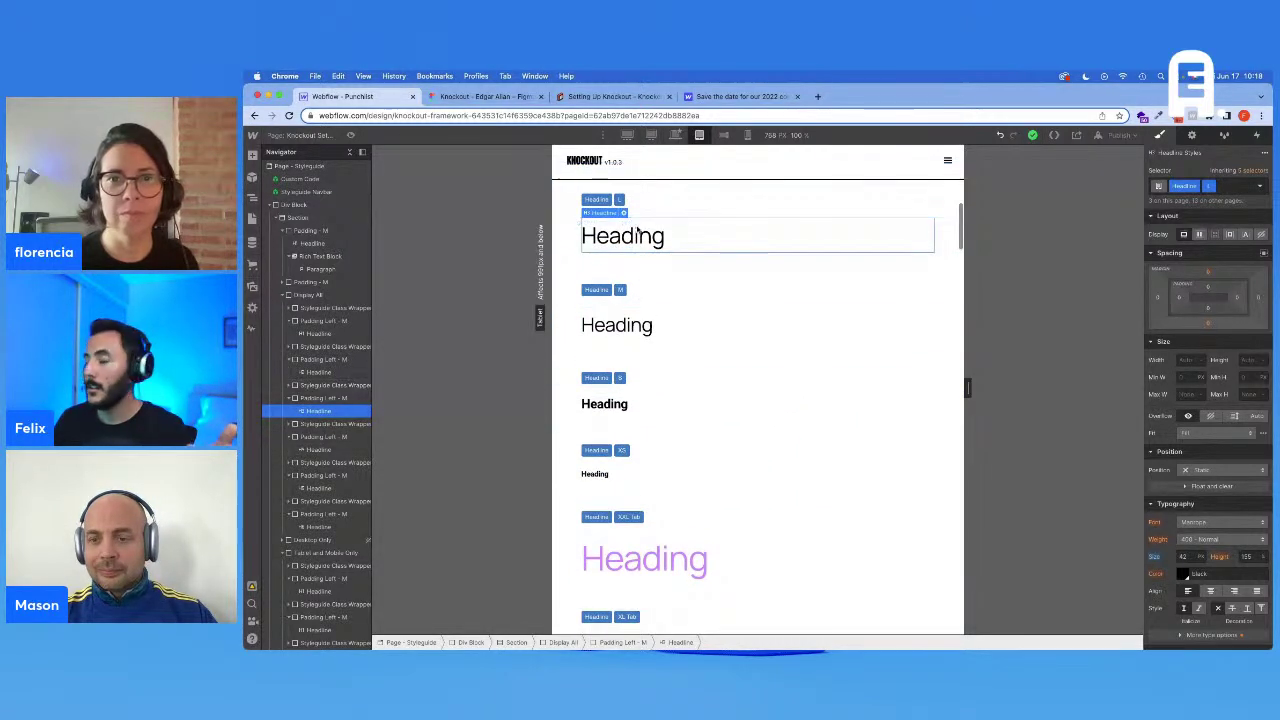
scroll(646, 258, down, 12)
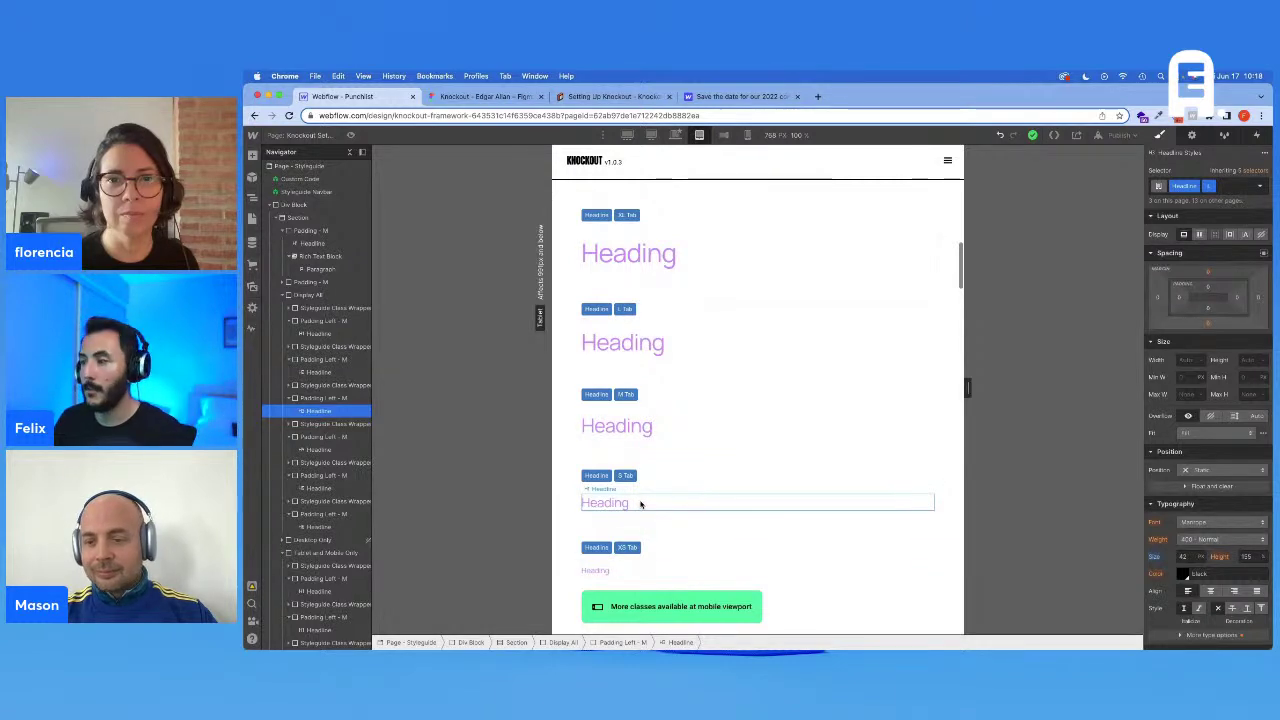
scroll(642, 504, up, 5)
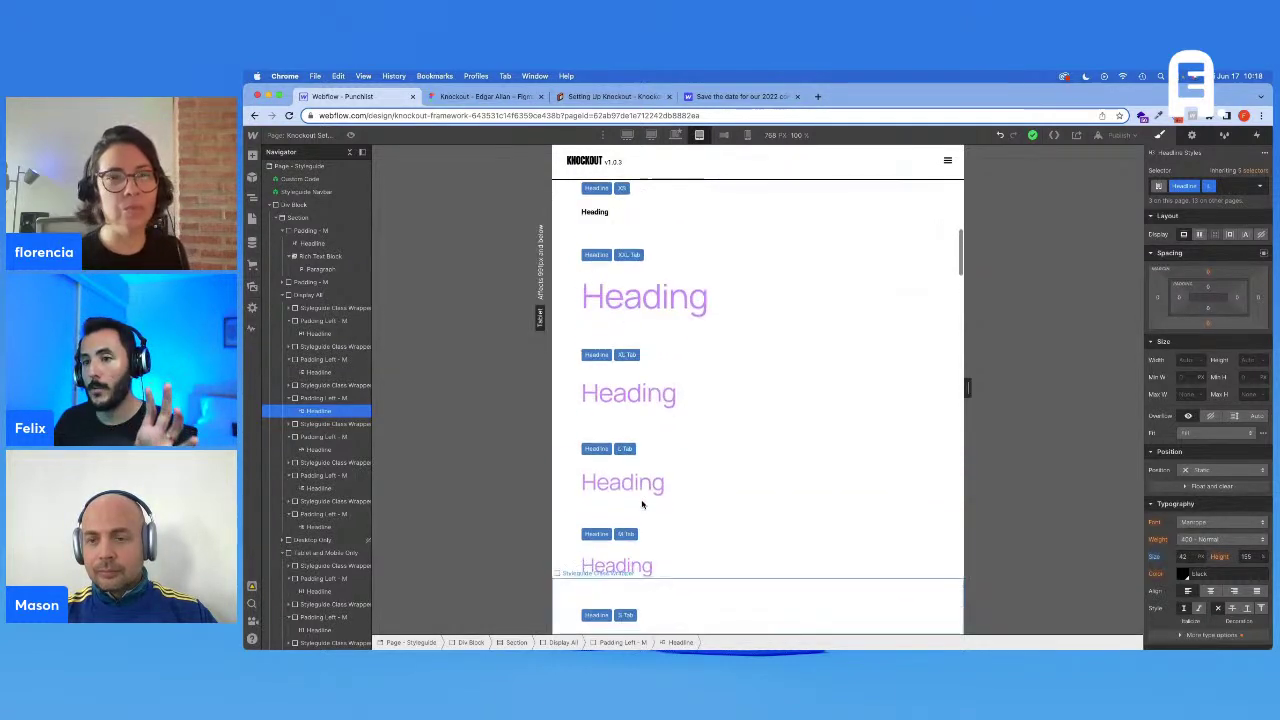
click(680, 367)
scroll(683, 370, up, 1)
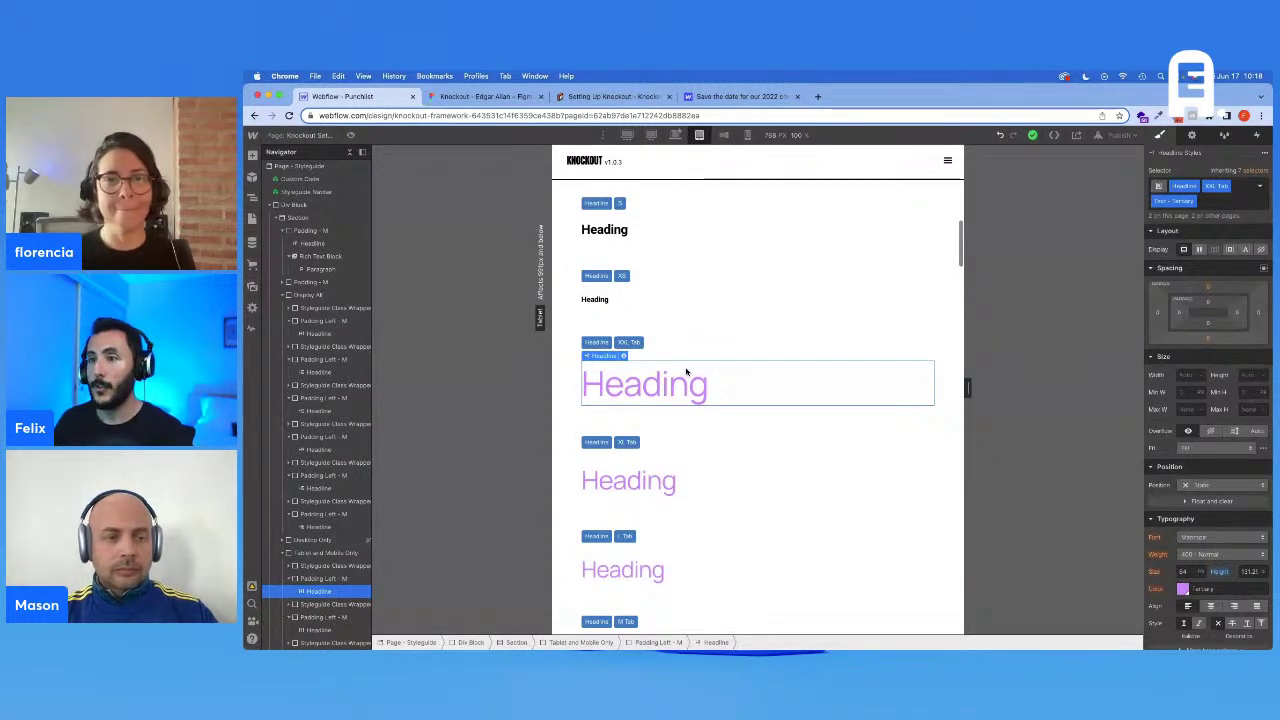
scroll(680, 383, up, 10)
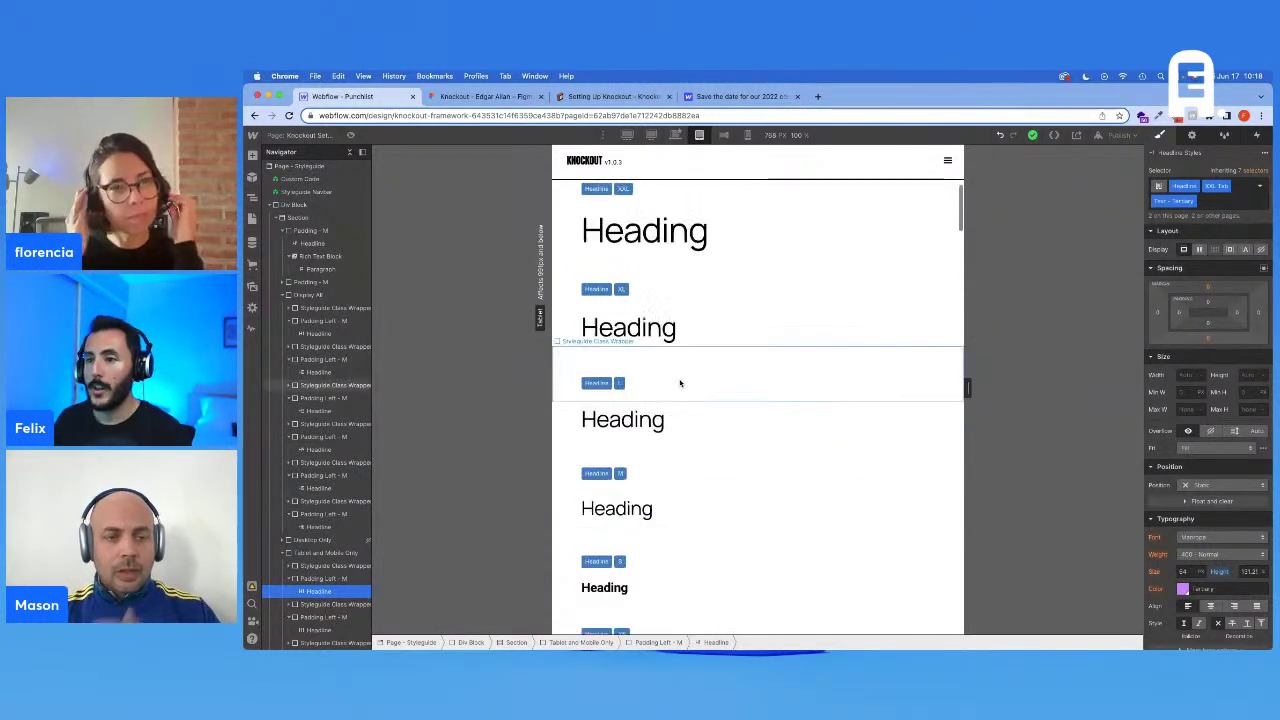
Step: Check the XXL and XL headlines' type settings, and reset the L headline's tablet font size to its inherited value
click(677, 308)
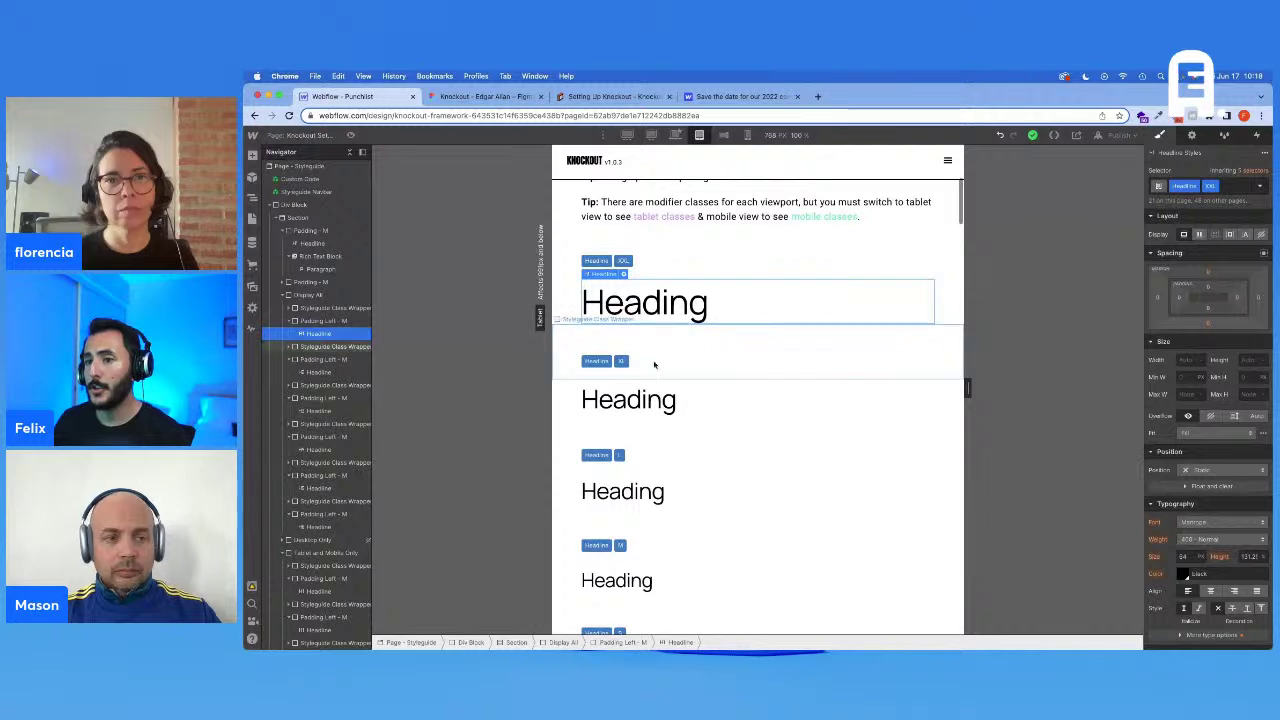
click(658, 405)
scroll(658, 410, down, 1)
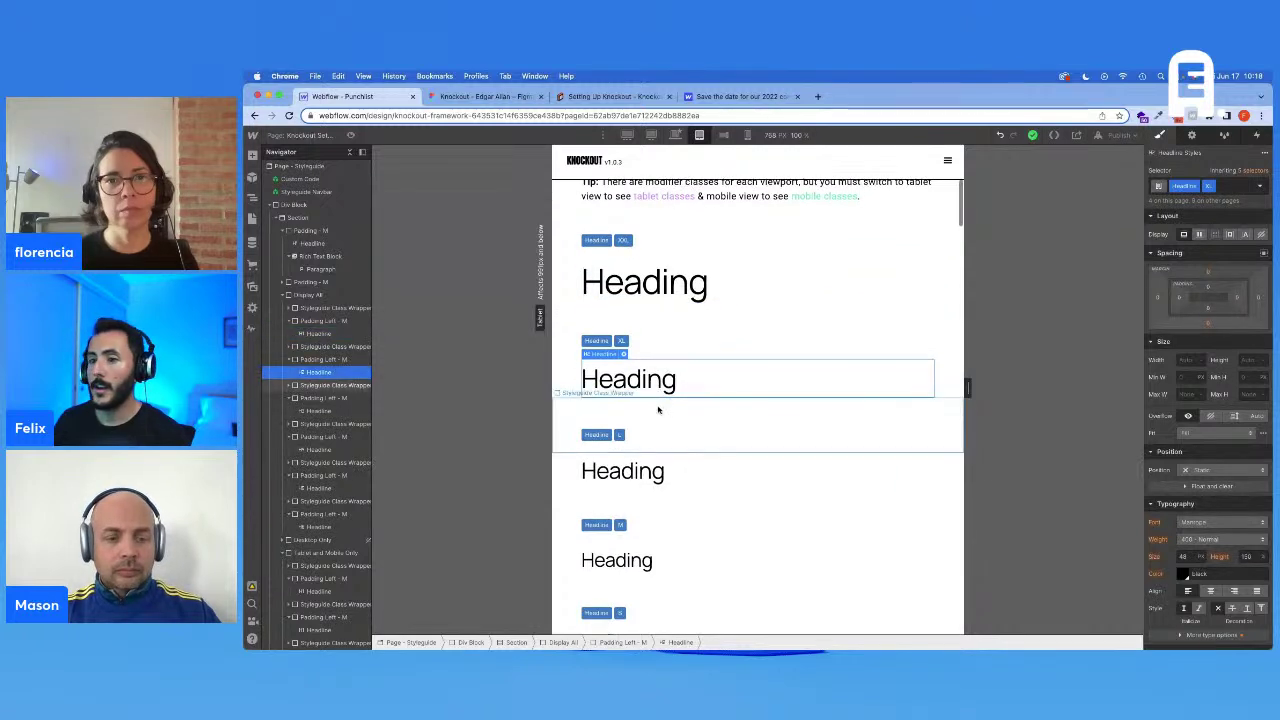
click(642, 477)
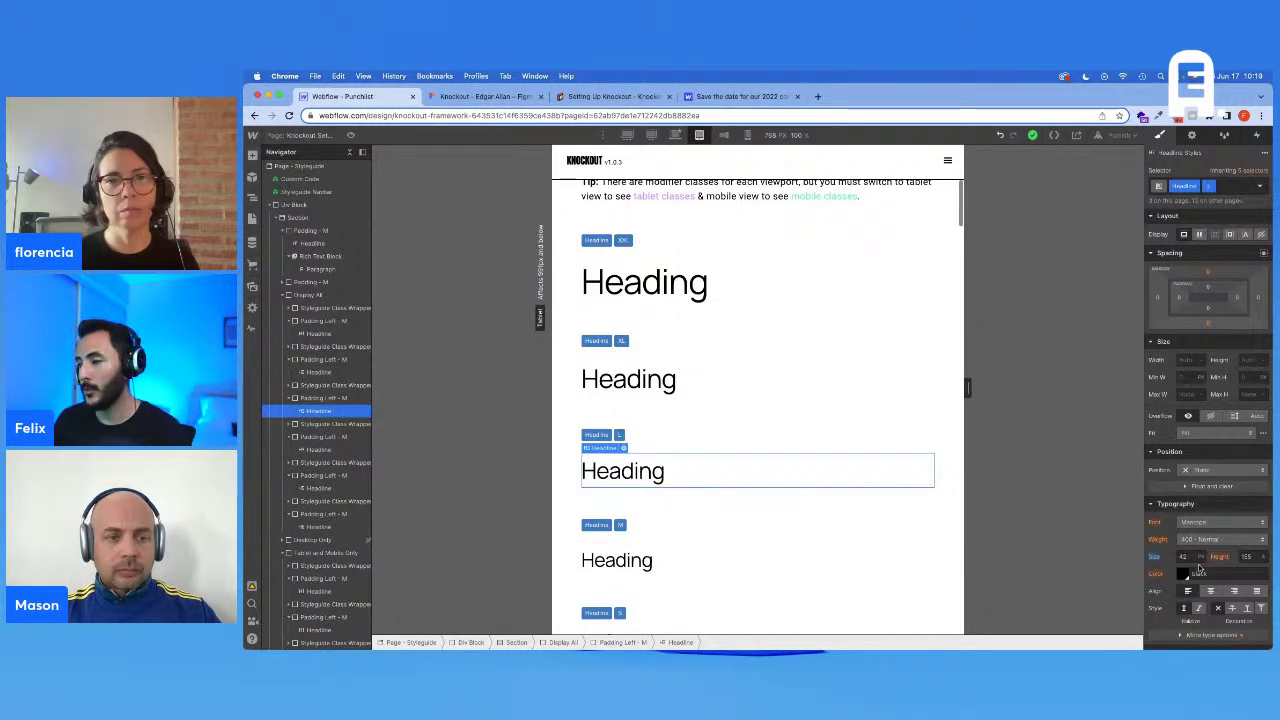
click(1156, 557)
click(1167, 573)
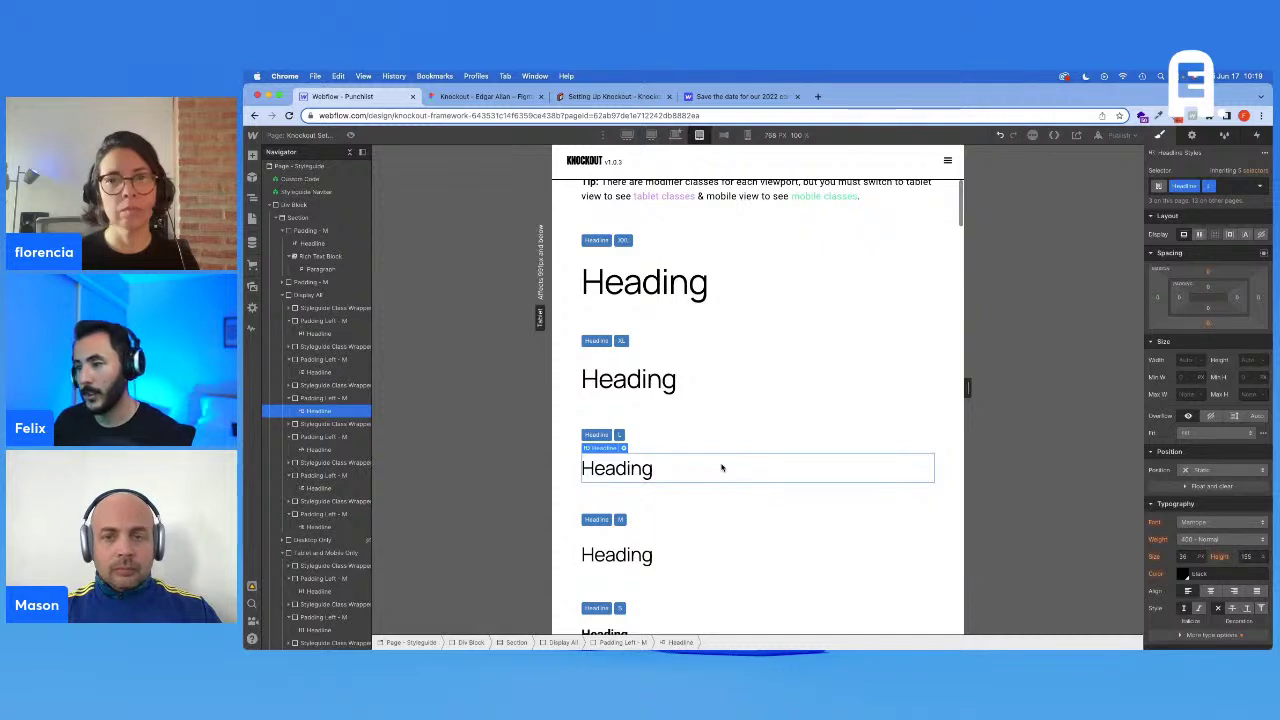
Step: Check the purple L Tab headline's font size and open the All H1 Headings selector from its inheritance list
scroll(721, 466, down, 1)
scroll(632, 455, down, 15)
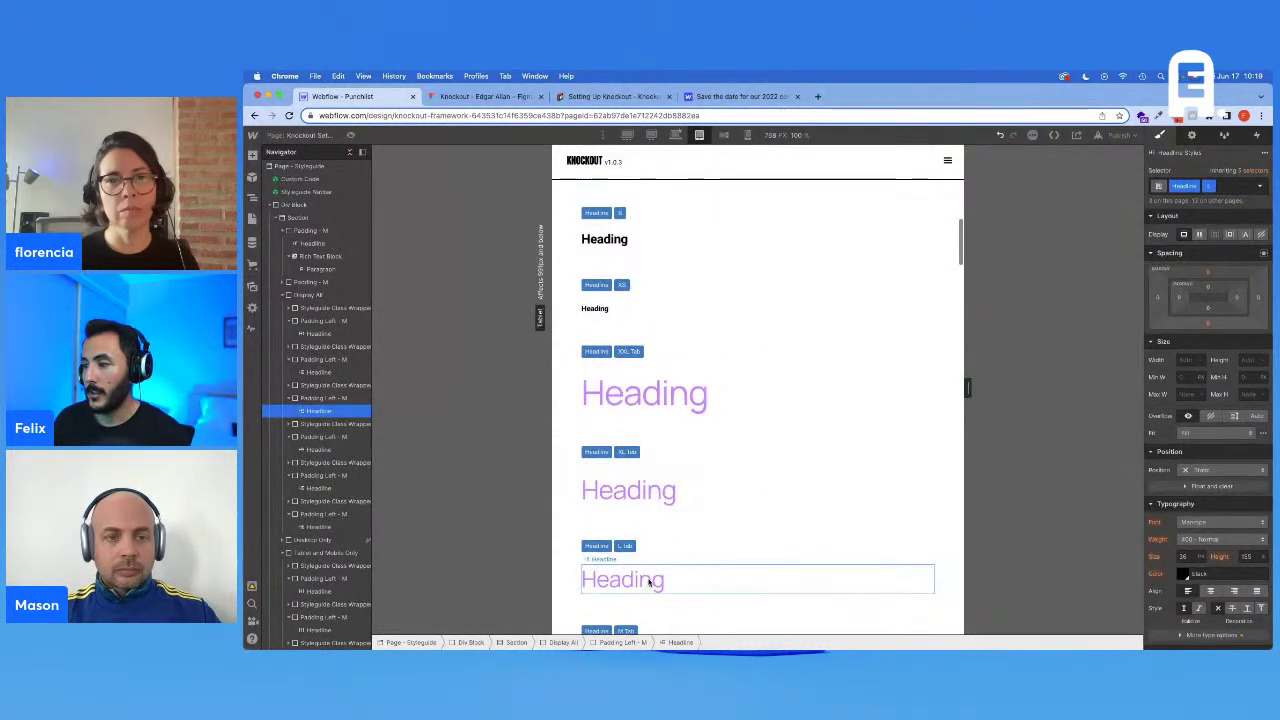
click(649, 583)
click(1185, 571)
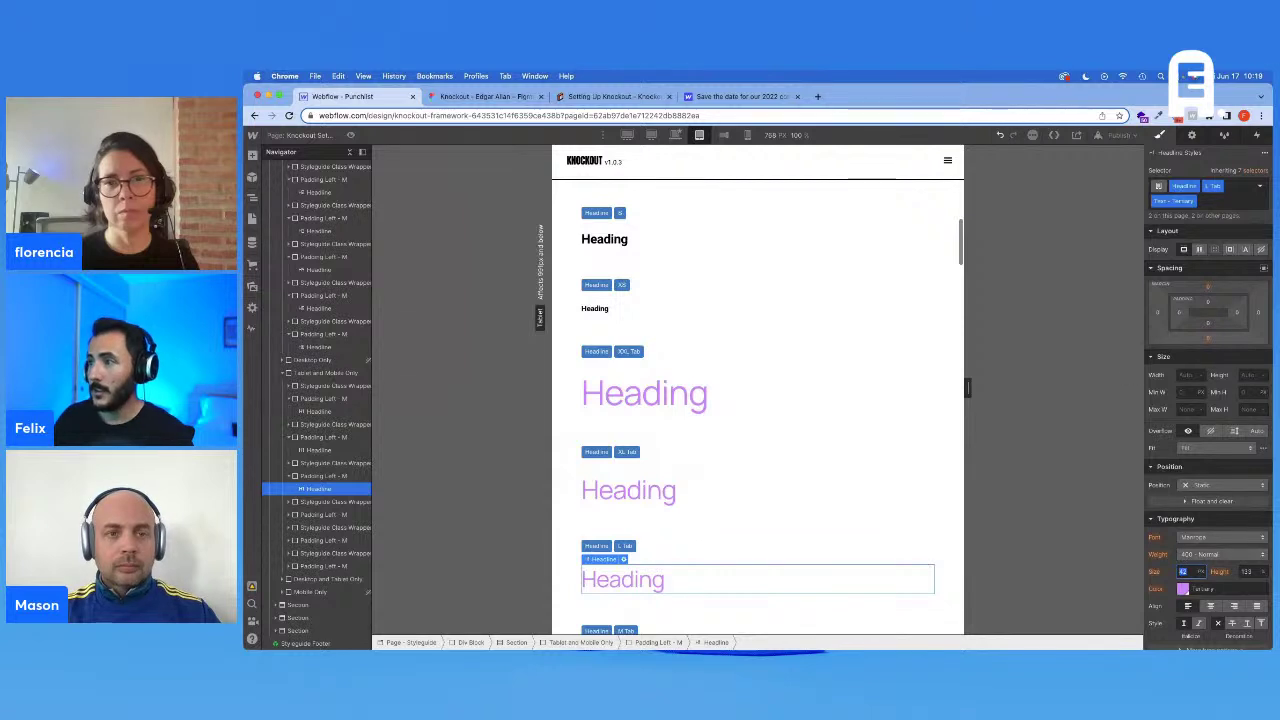
click(1261, 186)
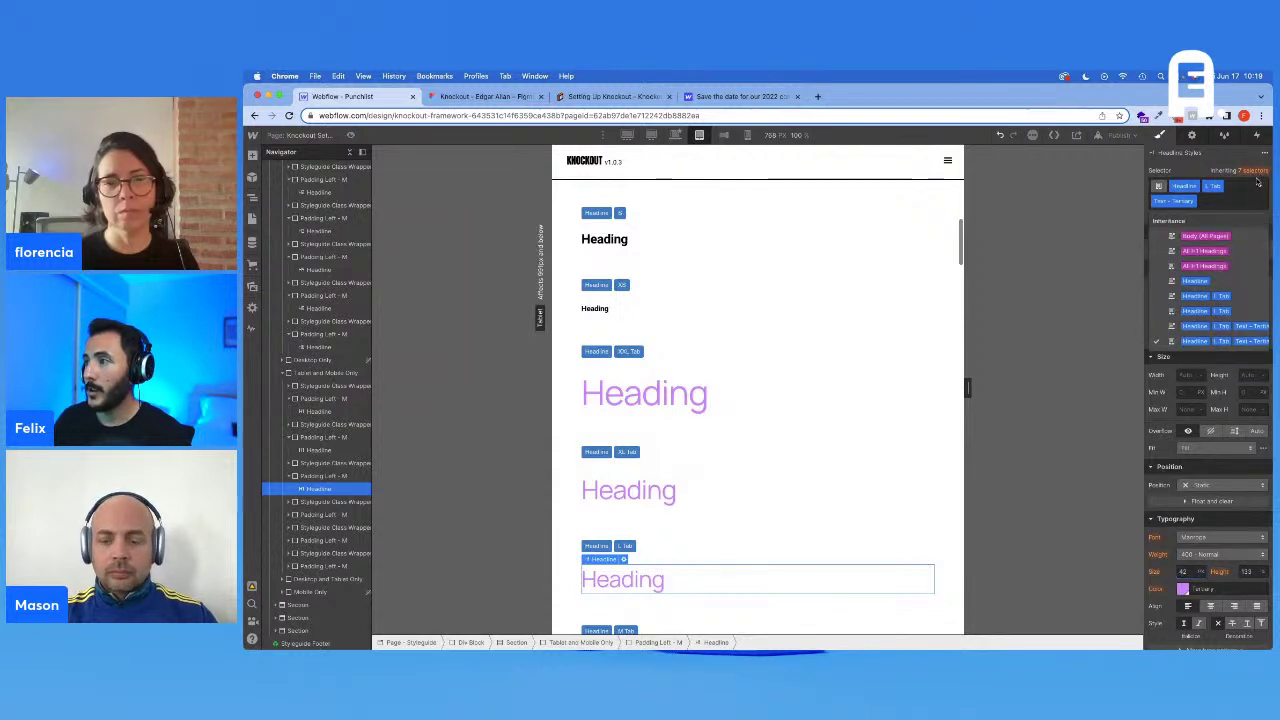
click(1212, 266)
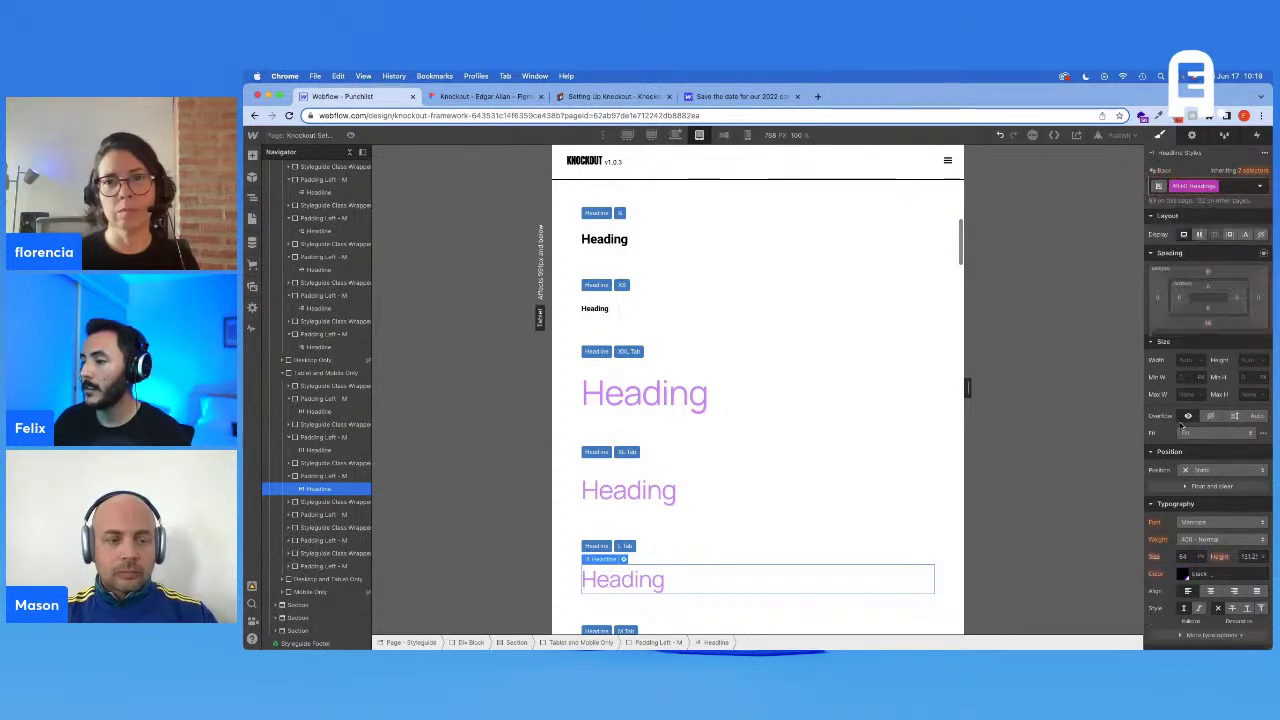
Step: Compare the default L headline's type settings with the L Tab headline's and reopen the All H1 Headings selector that L Tab inherits
scroll(720, 349, up, 10)
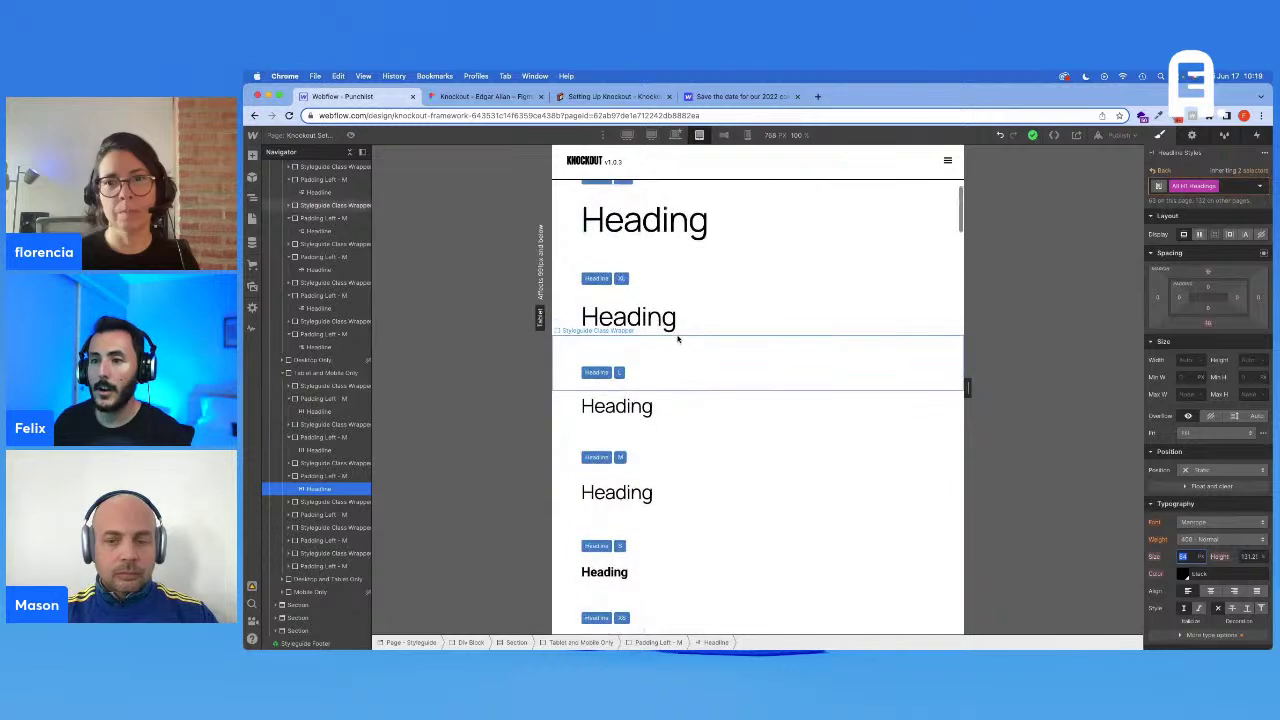
click(655, 520)
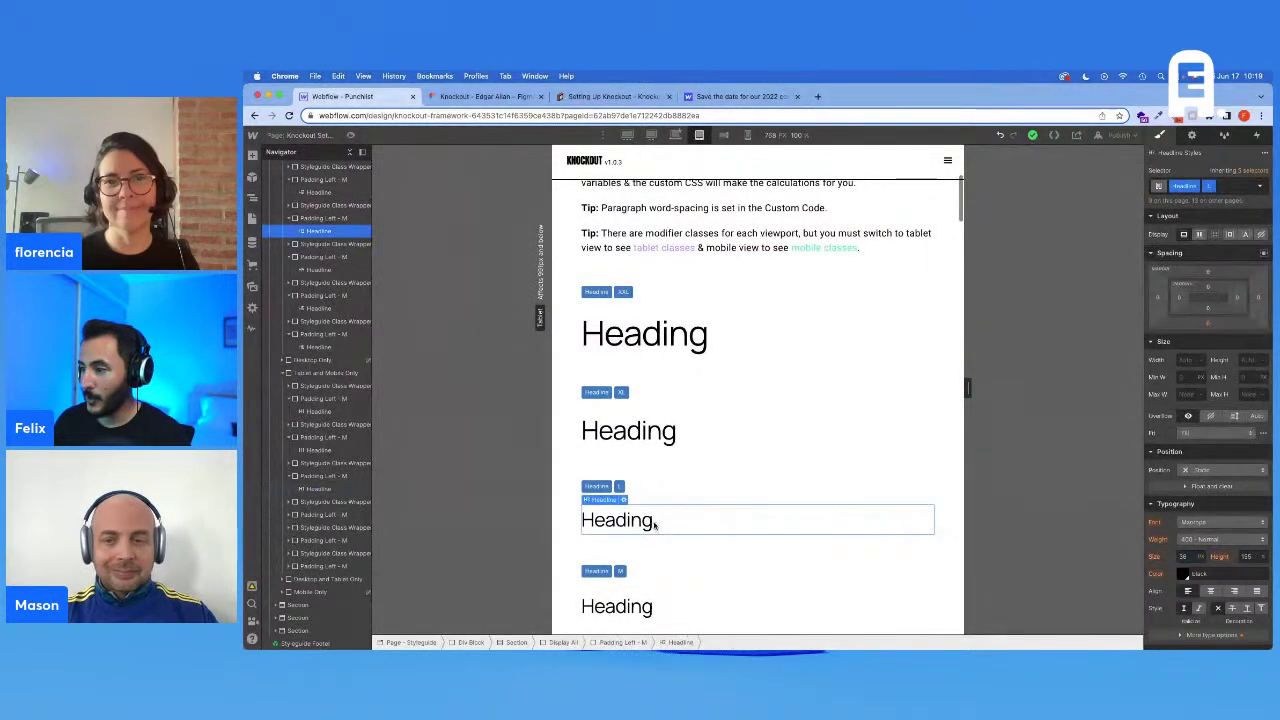
scroll(671, 508, down, 5)
scroll(676, 508, down, 5)
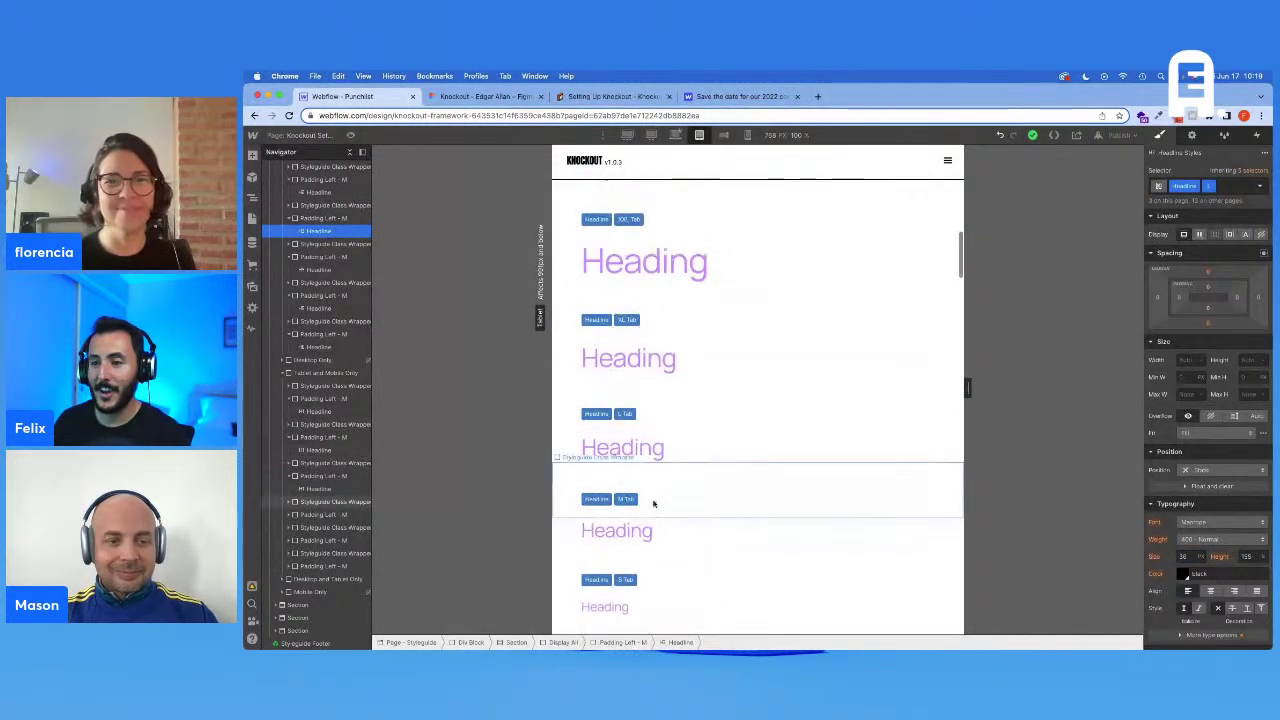
click(652, 450)
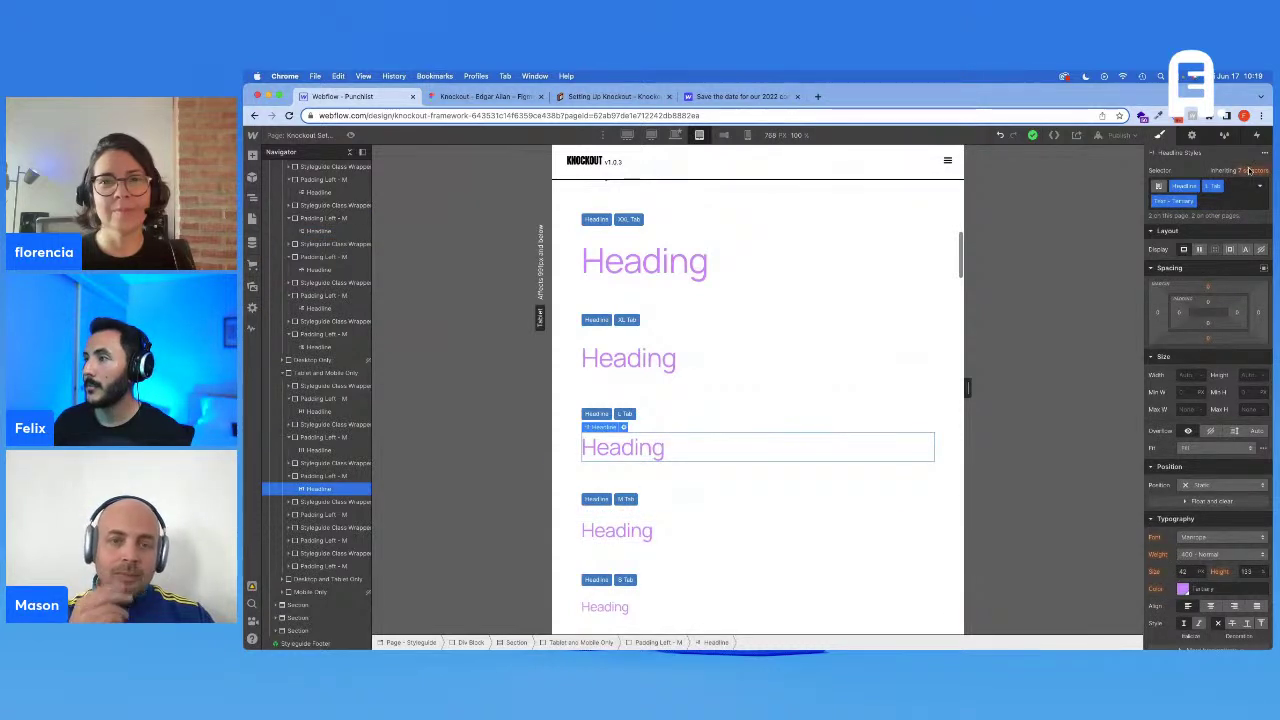
click(1249, 171)
click(1207, 272)
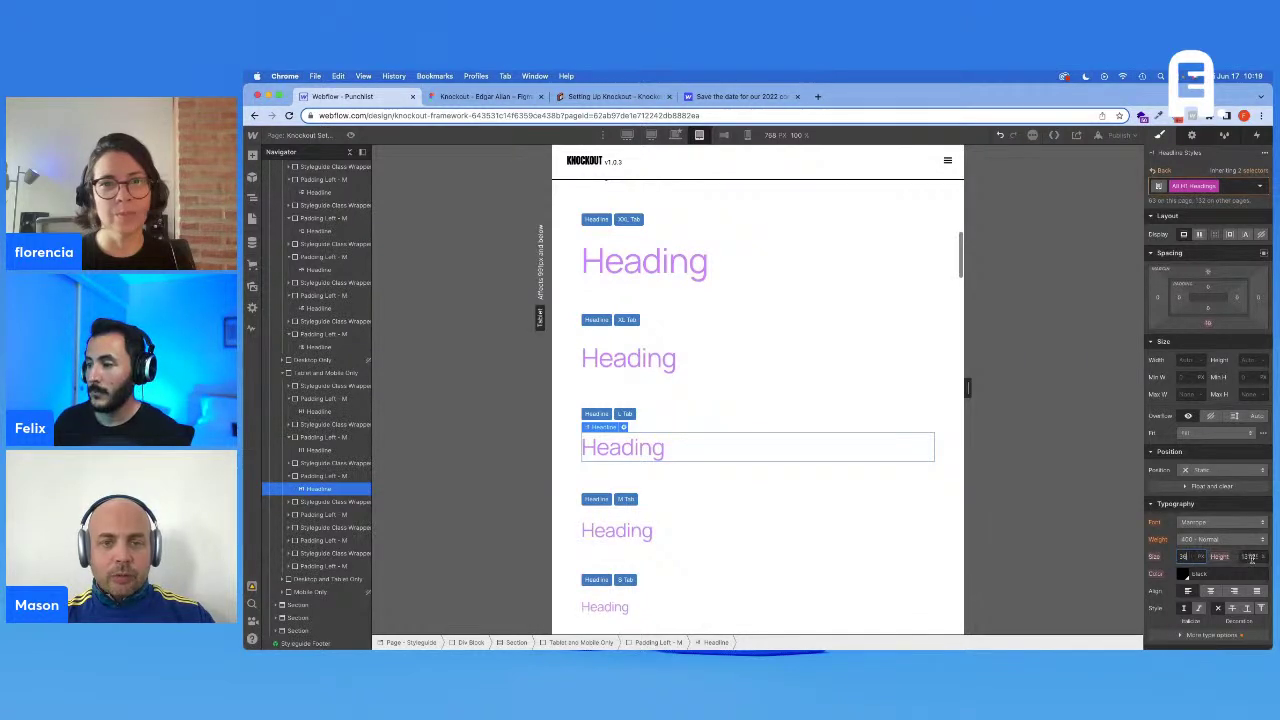
Step: Check the XXL Tab headline's type settings and look over the default and purple tablet headline classes
scroll(802, 458, up, 3)
click(714, 402)
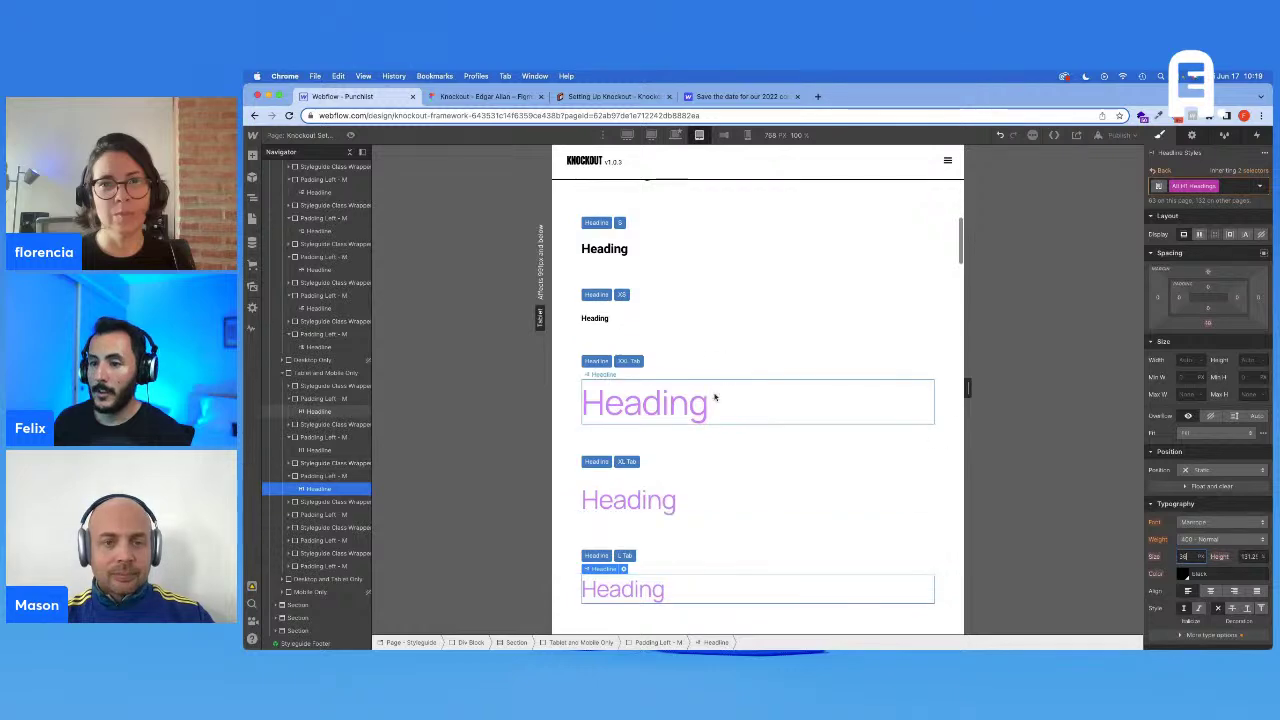
scroll(730, 396, up, 5)
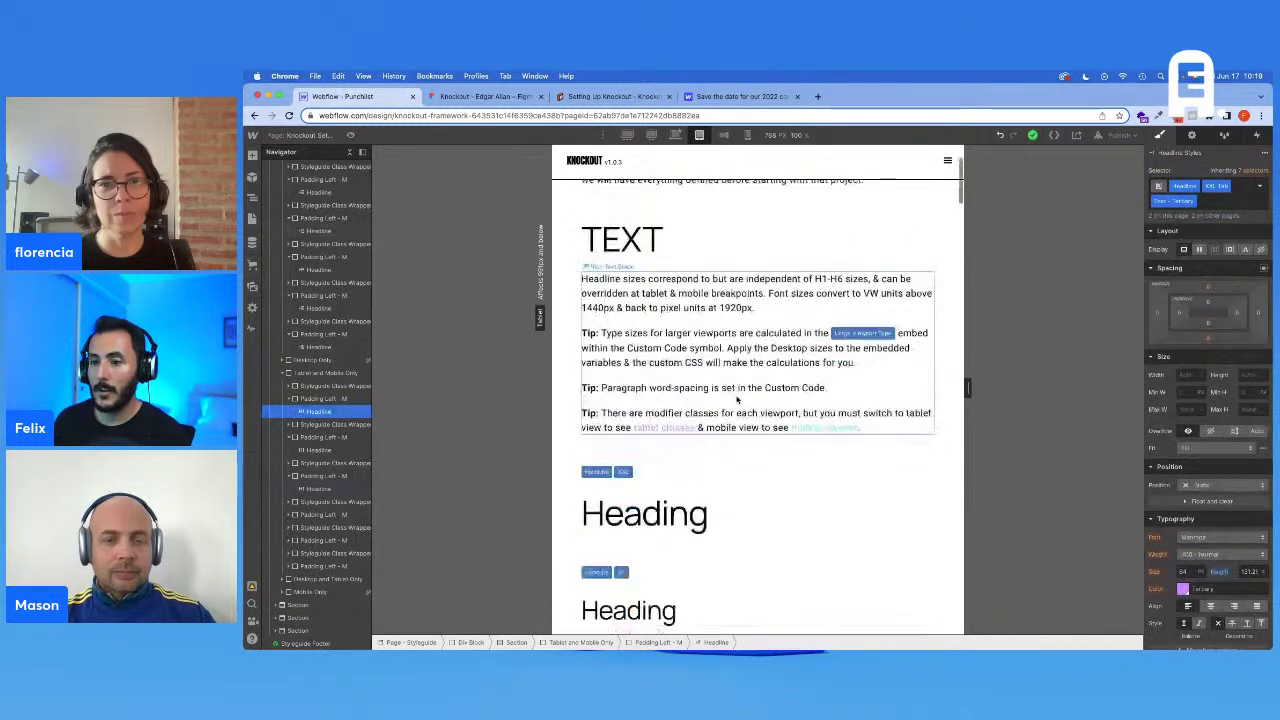
scroll(731, 420, down, 6)
scroll(733, 423, down, 3)
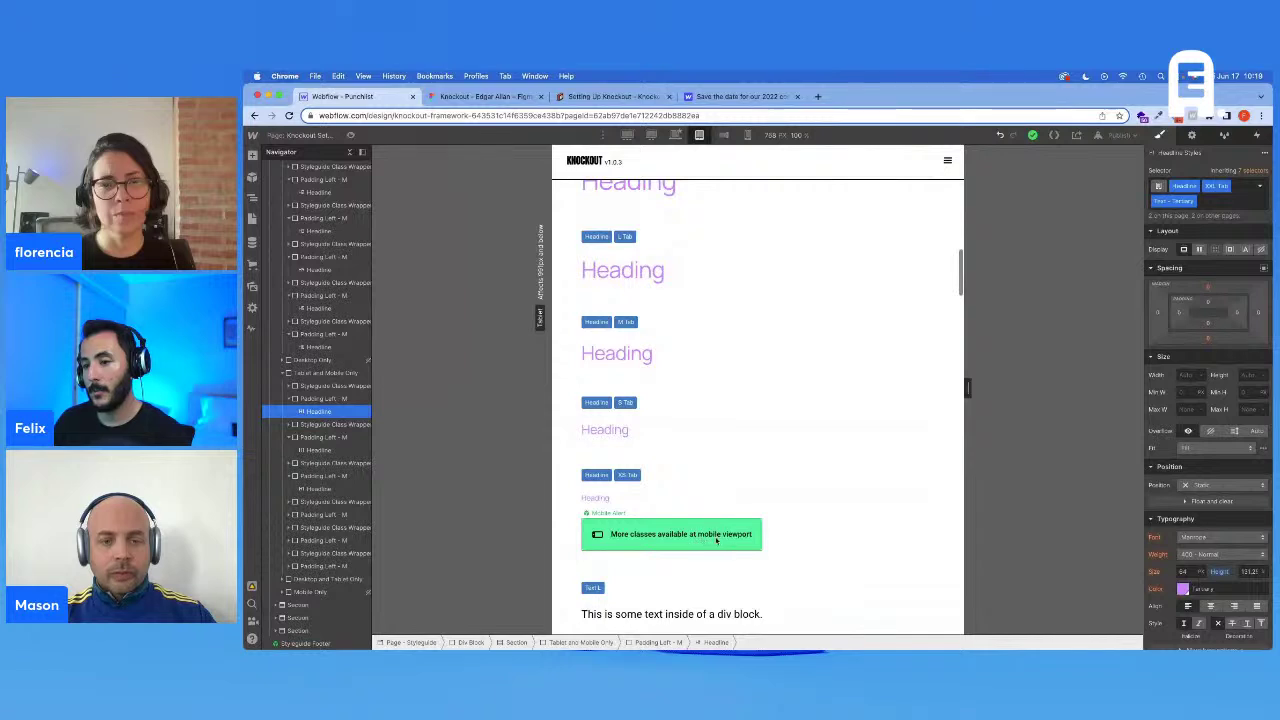
Step: Show the mobile viewport's extra classes, check the green XXL Mob headline's type settings and compare it with the default headlines
click(720, 536)
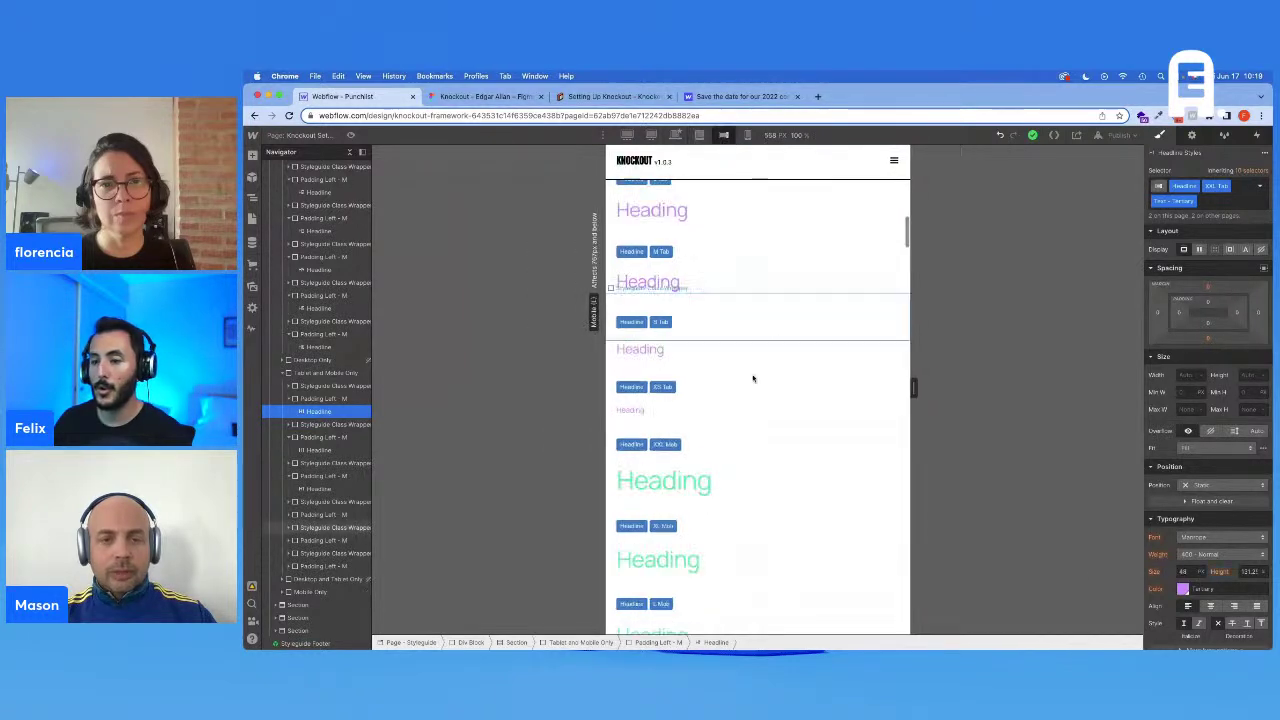
scroll(762, 433, down, 2)
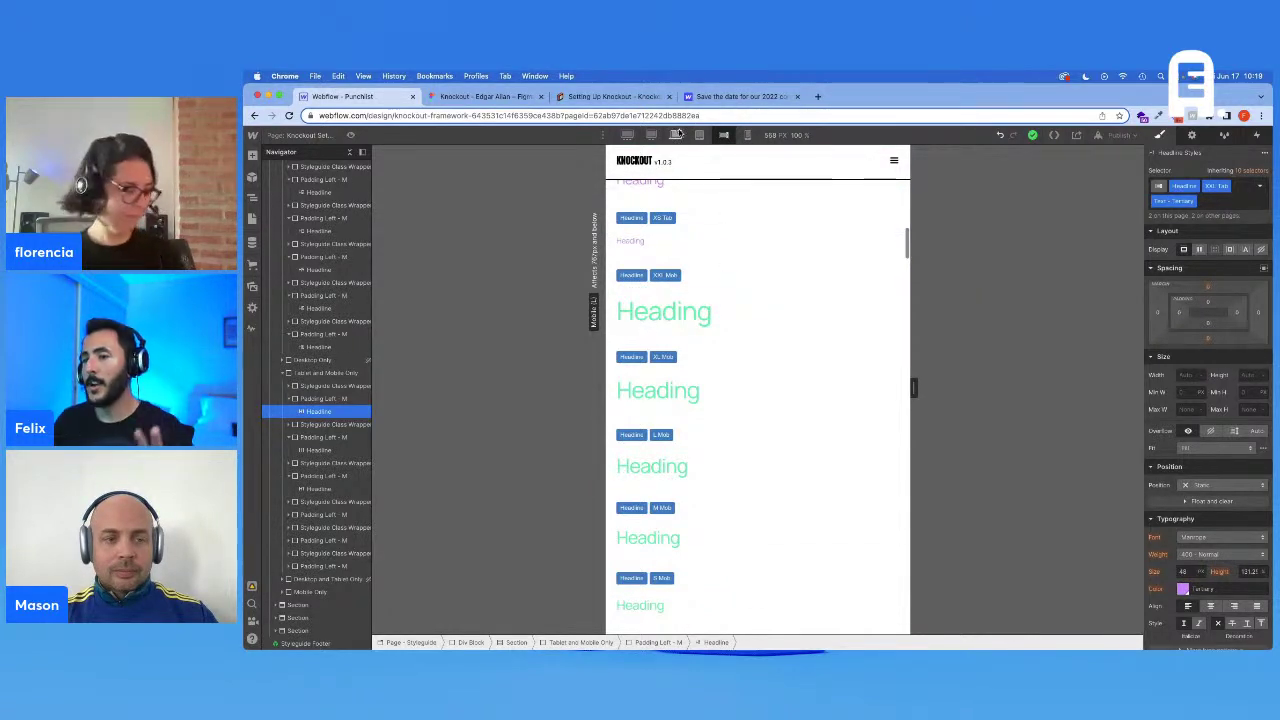
click(777, 317)
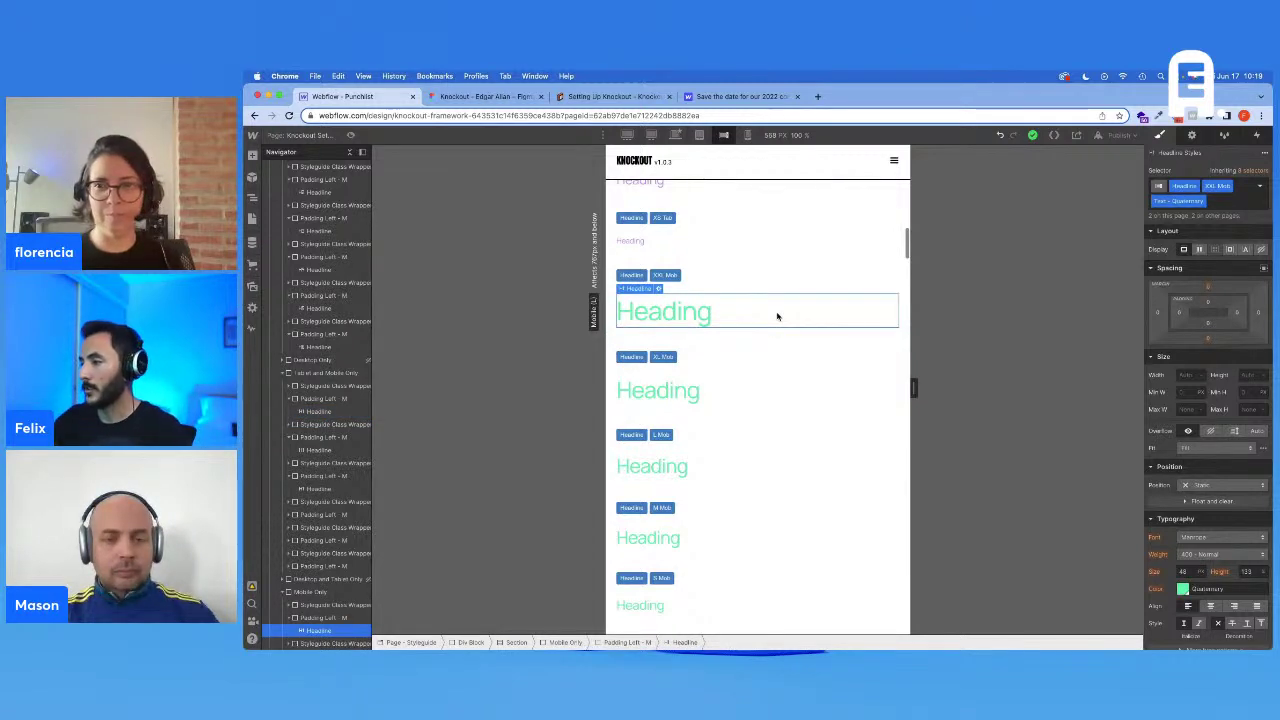
scroll(780, 316, up, 10)
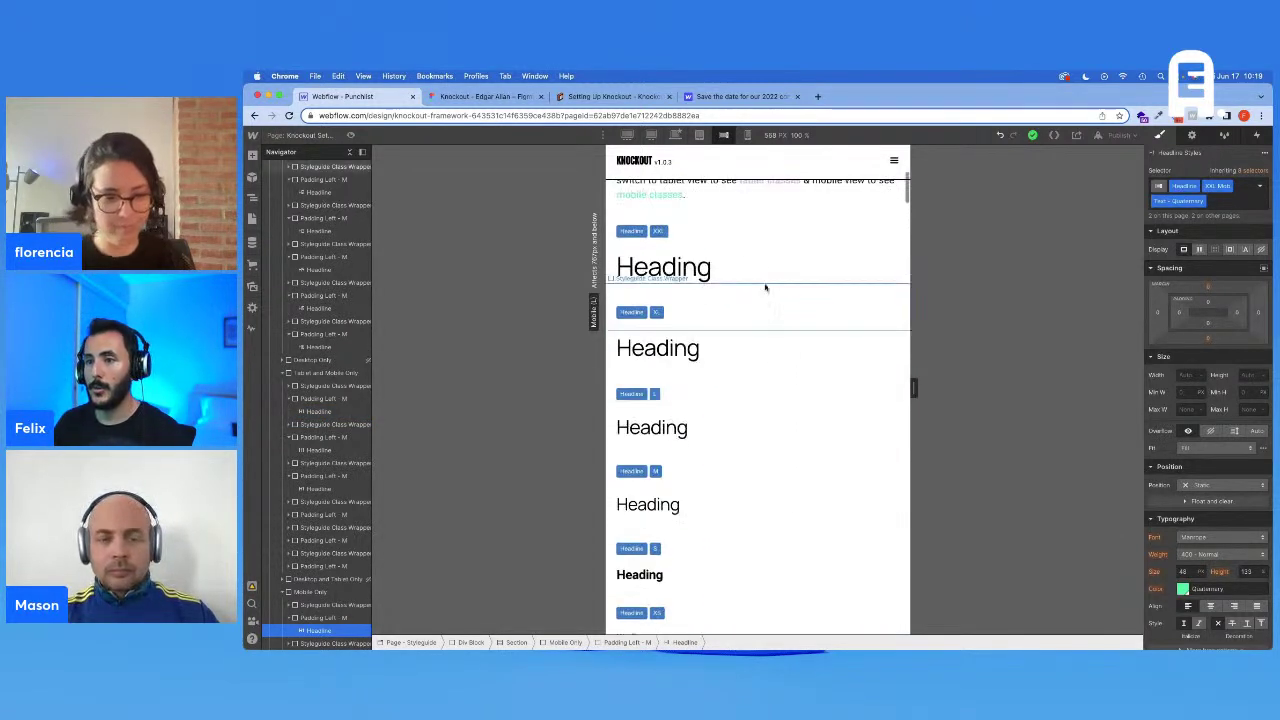
Step: Switch to the desktop viewport, check the default XXL headline's type settings and review the remaining default headline classes
click(673, 135)
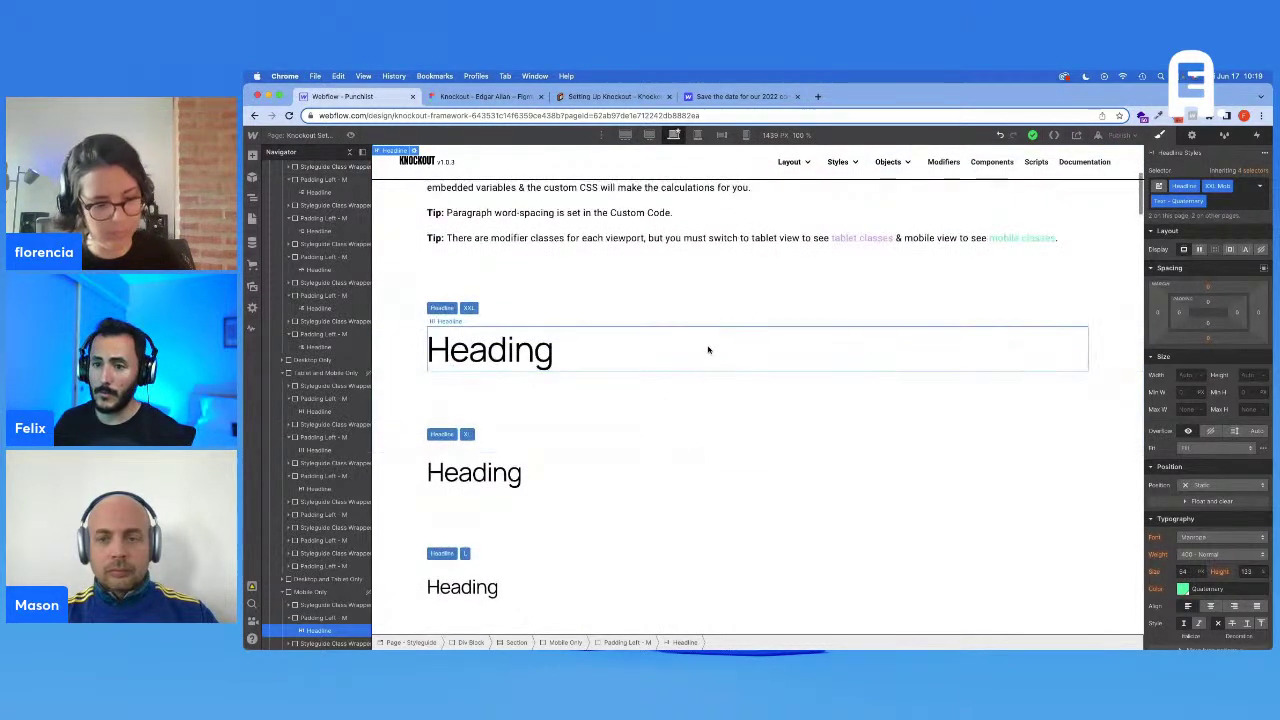
click(708, 349)
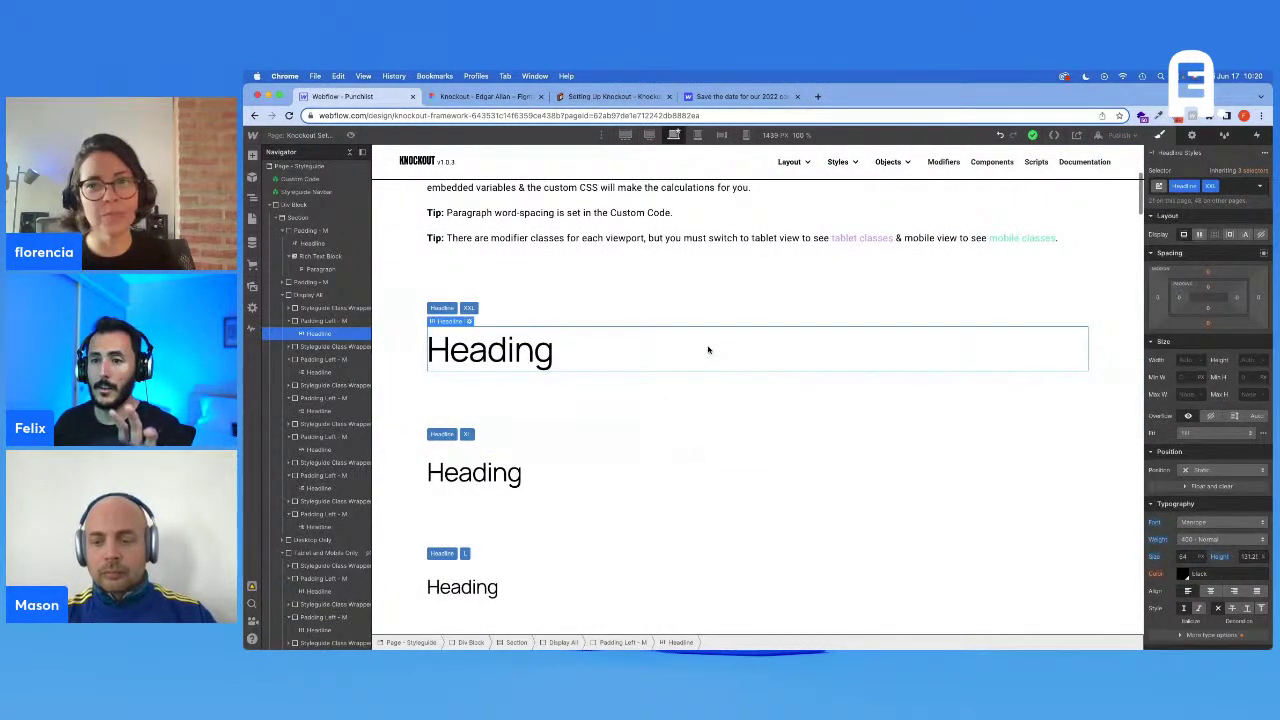
scroll(710, 345, down, 3)
scroll(716, 382, up, 1)
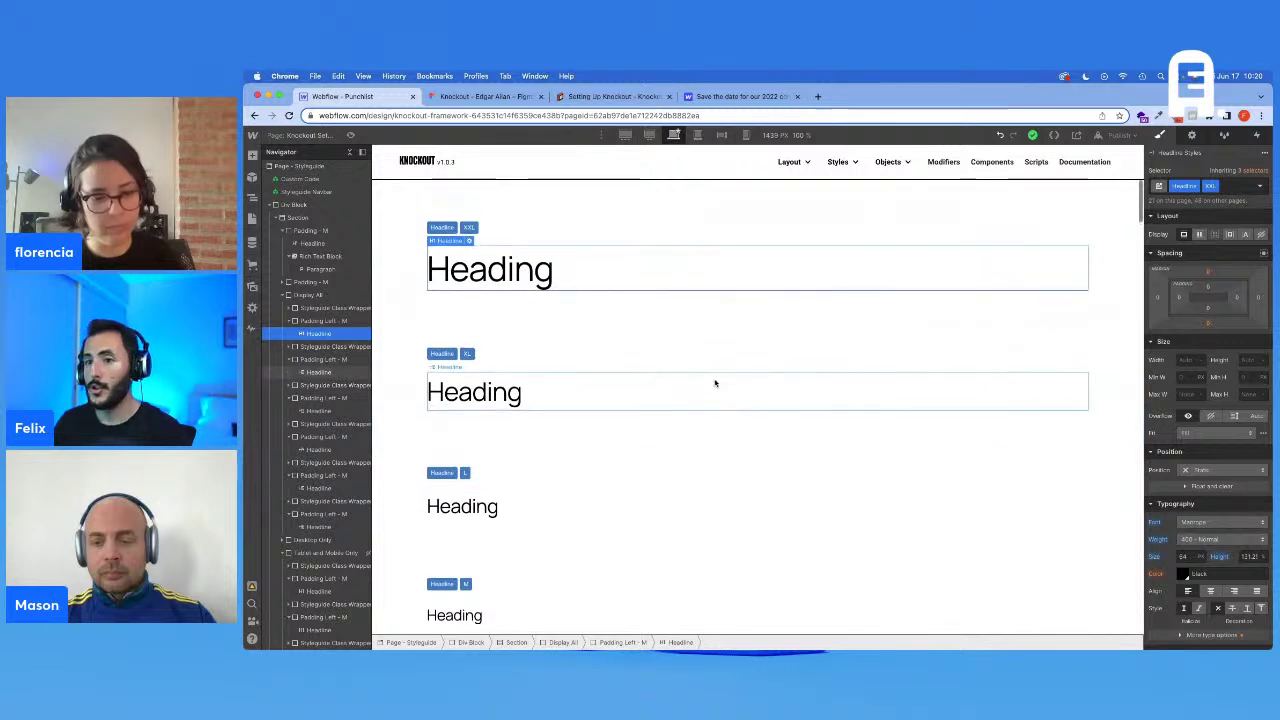
scroll(714, 380, down, 10)
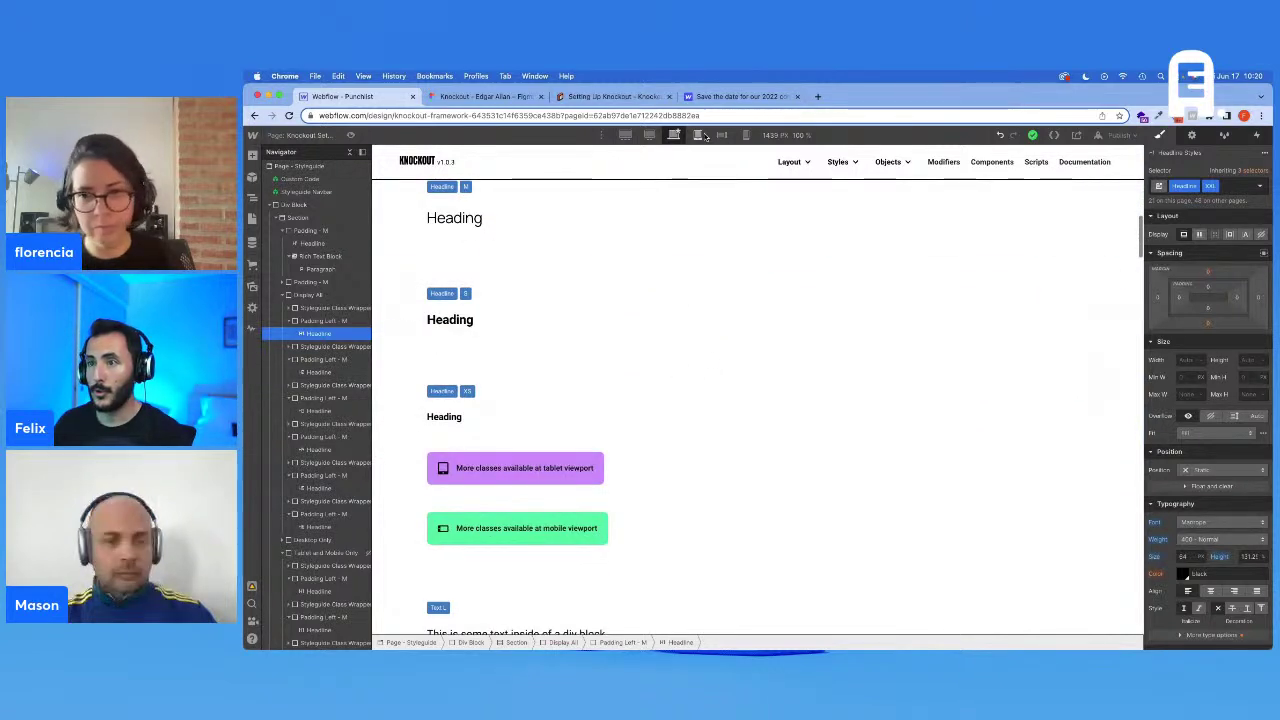
Step: Compare the XXL Tab headline with the default headlines in the tablet viewport and view the green mobile classes in the mobile landscape viewport
click(699, 135)
click(695, 349)
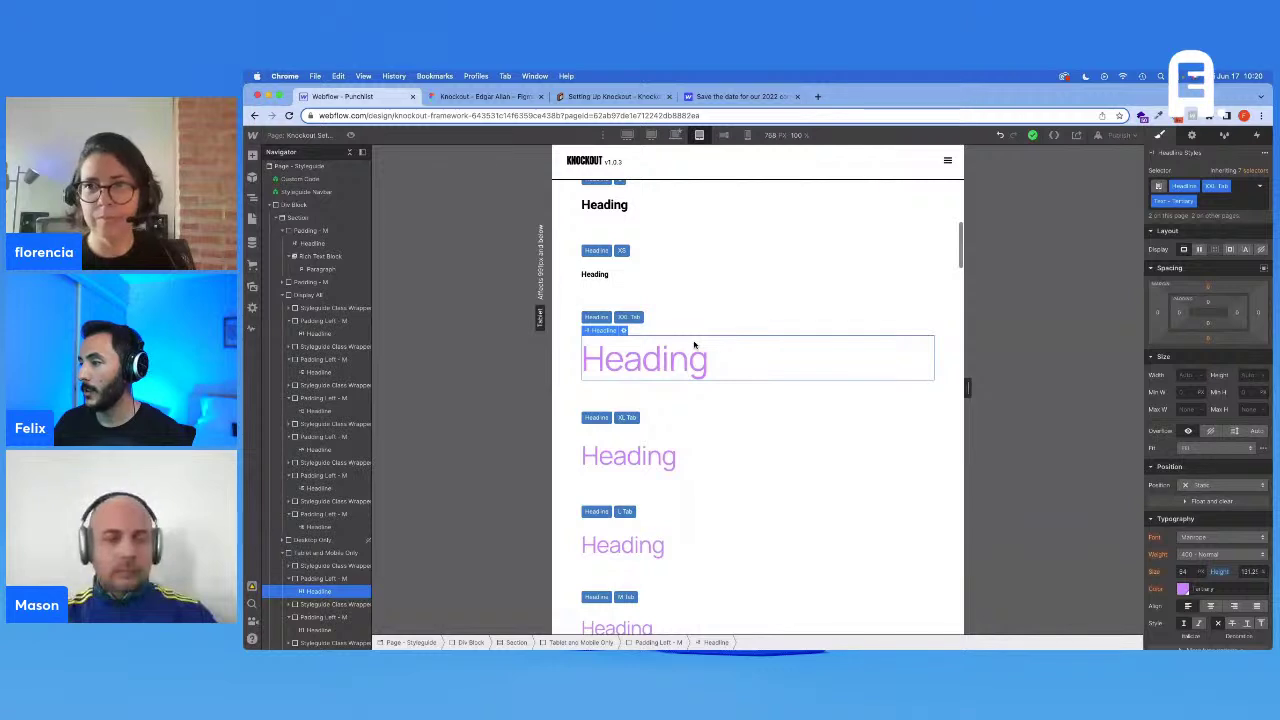
scroll(694, 345, up, 10)
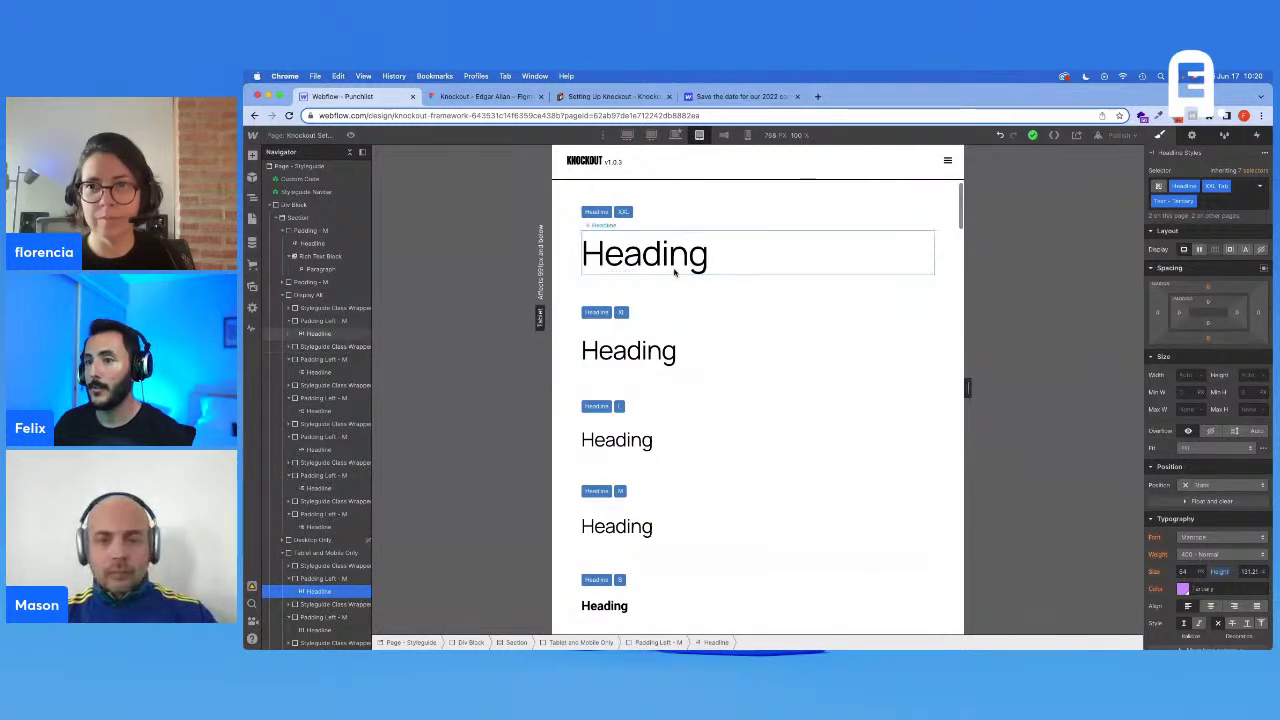
scroll(675, 271, down, 5)
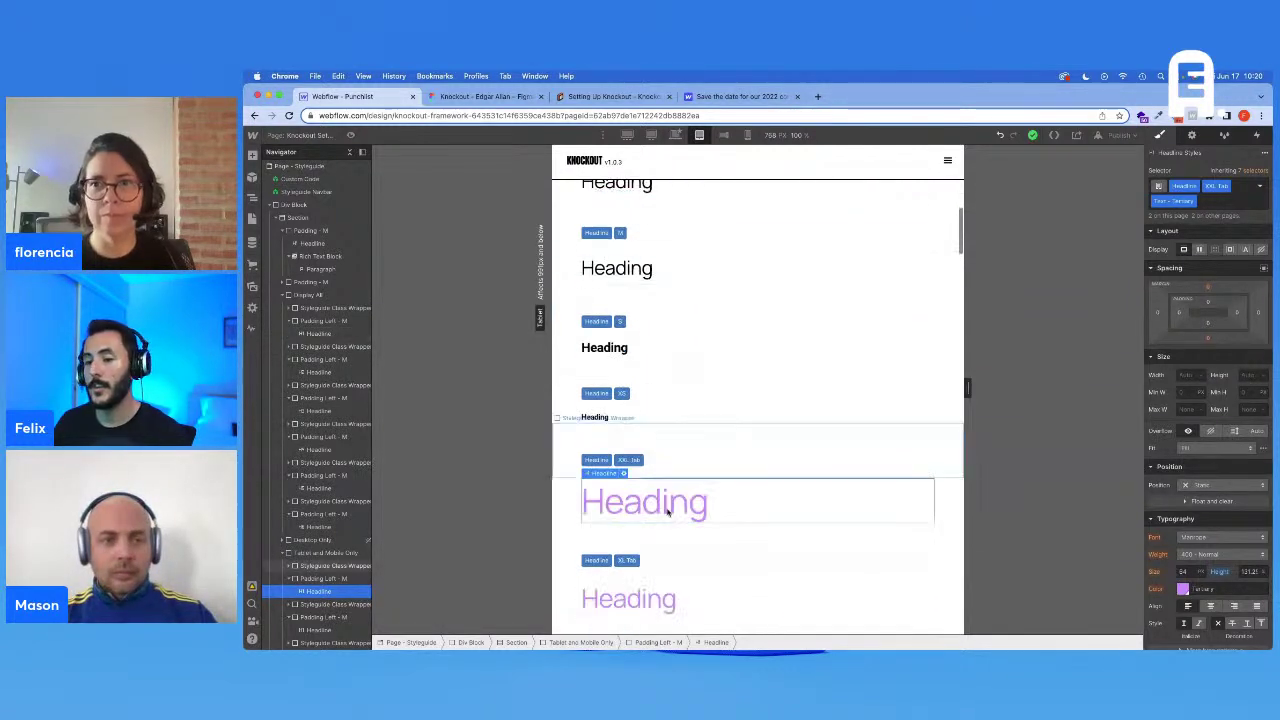
click(723, 135)
scroll(755, 364, down, 3)
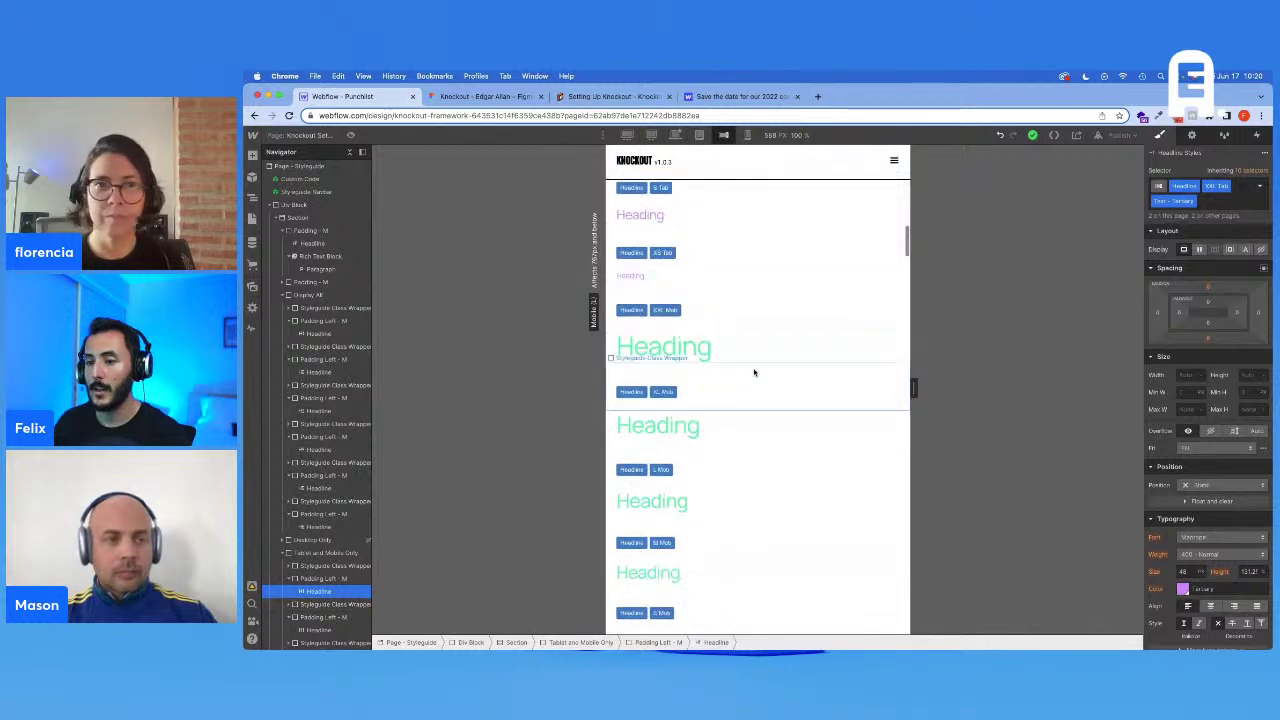
Step: Return to the desktop viewport and select the default XXL headline to check its font size
click(677, 135)
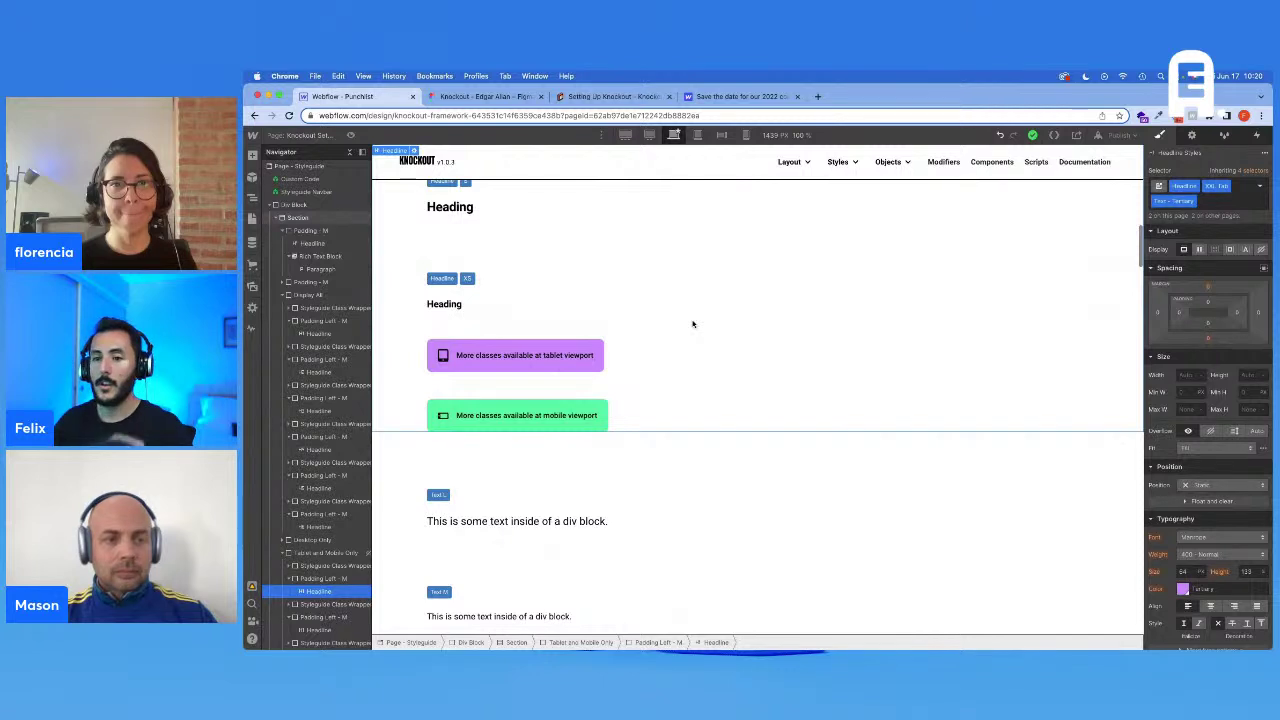
scroll(692, 323, up, 10)
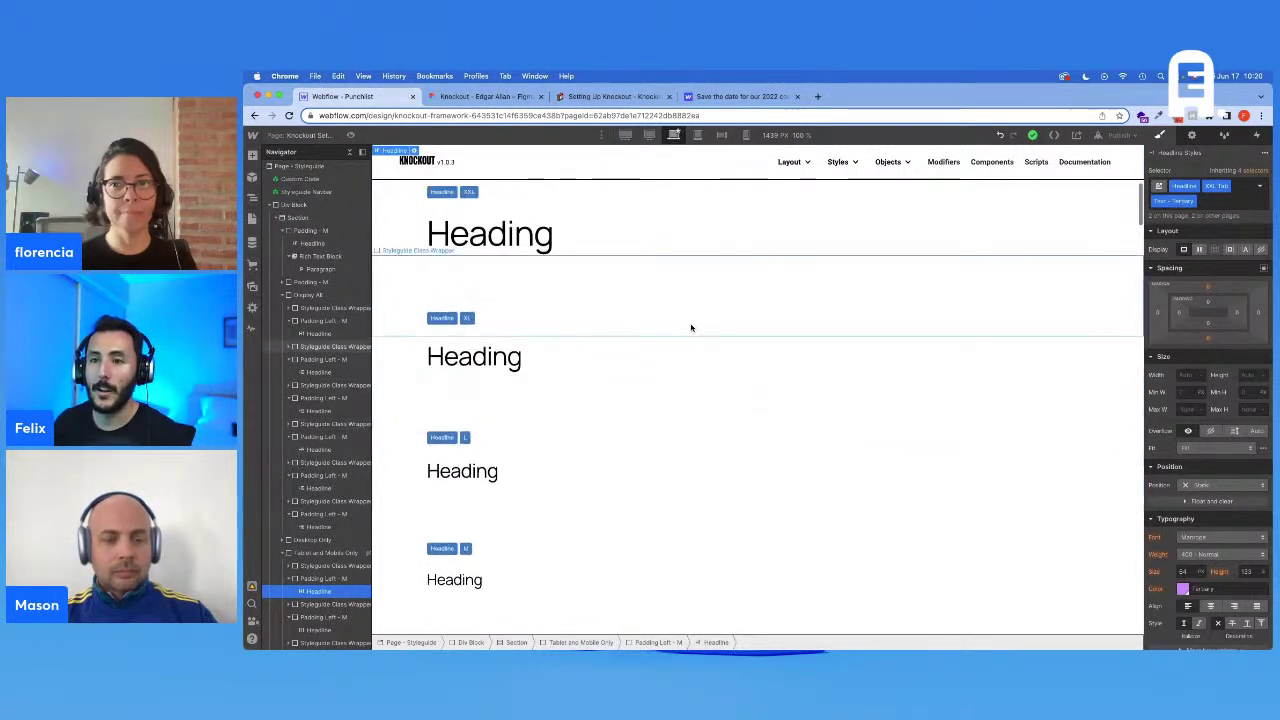
click(674, 348)
scroll(680, 348, up, 1)
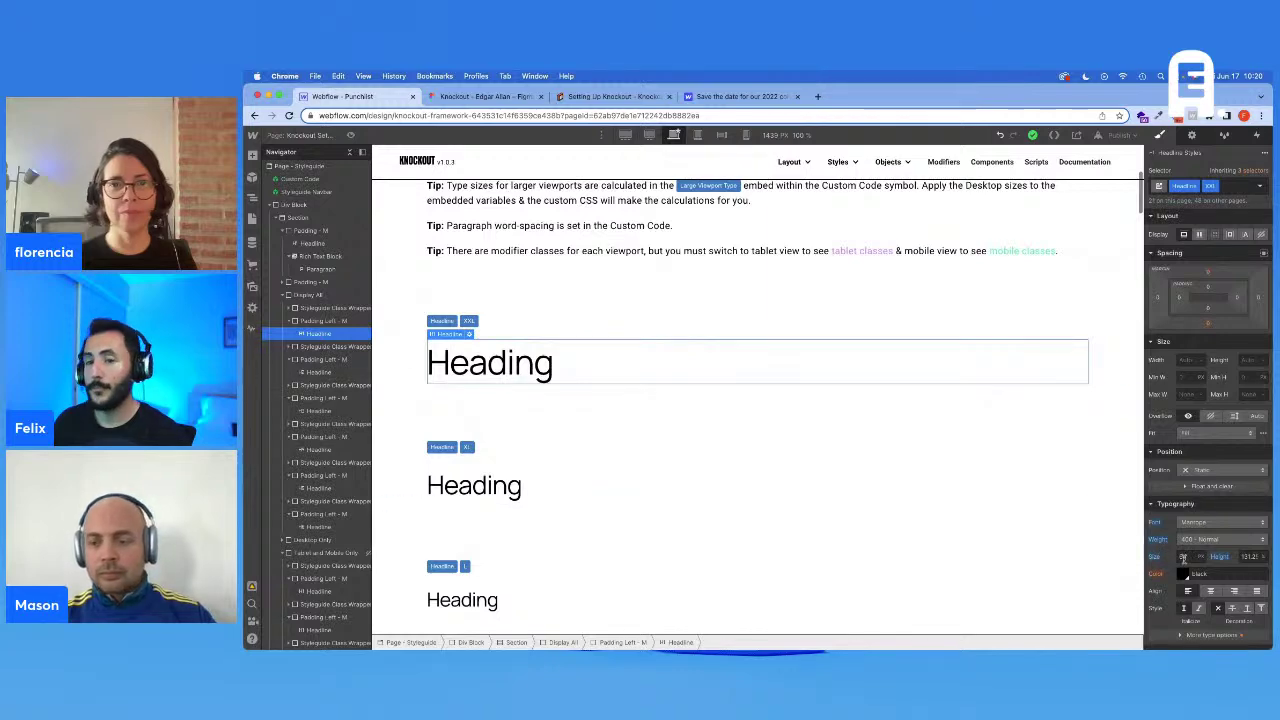
Step: Open the Large Viewport Type embed inside the Custom Code symbol in the HTML embed code editor
click(275, 204)
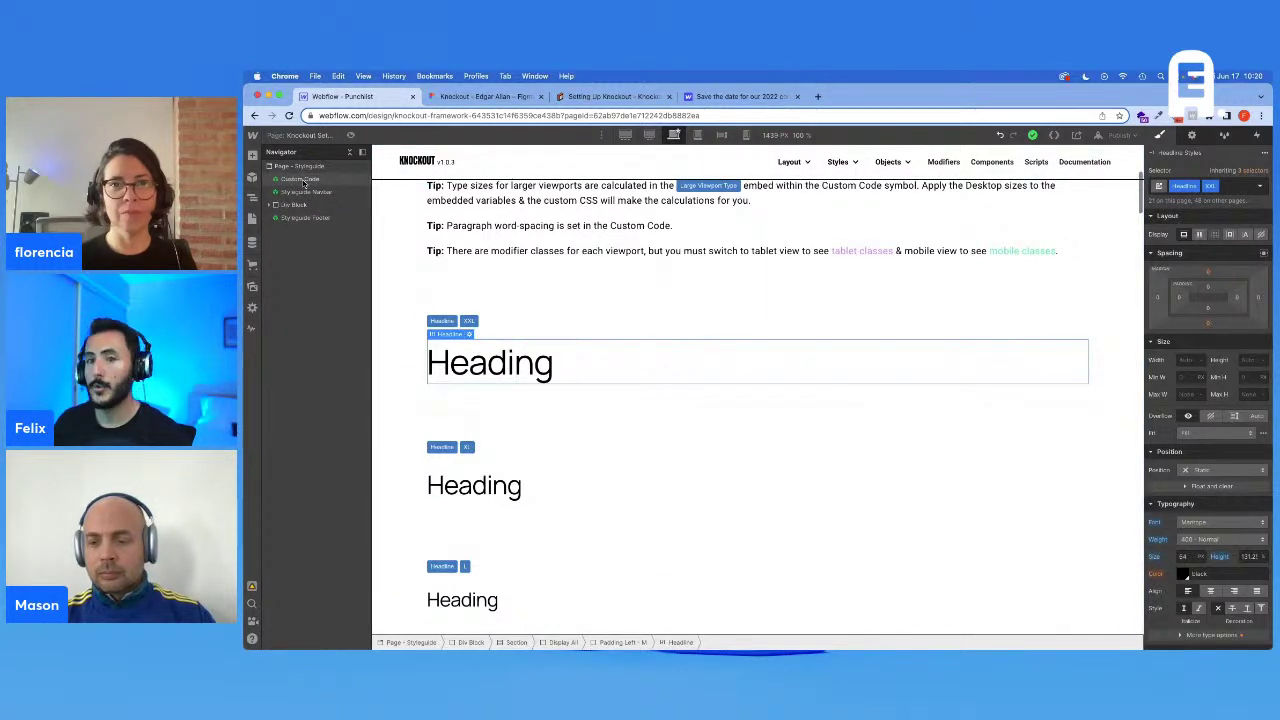
double_click(303, 181)
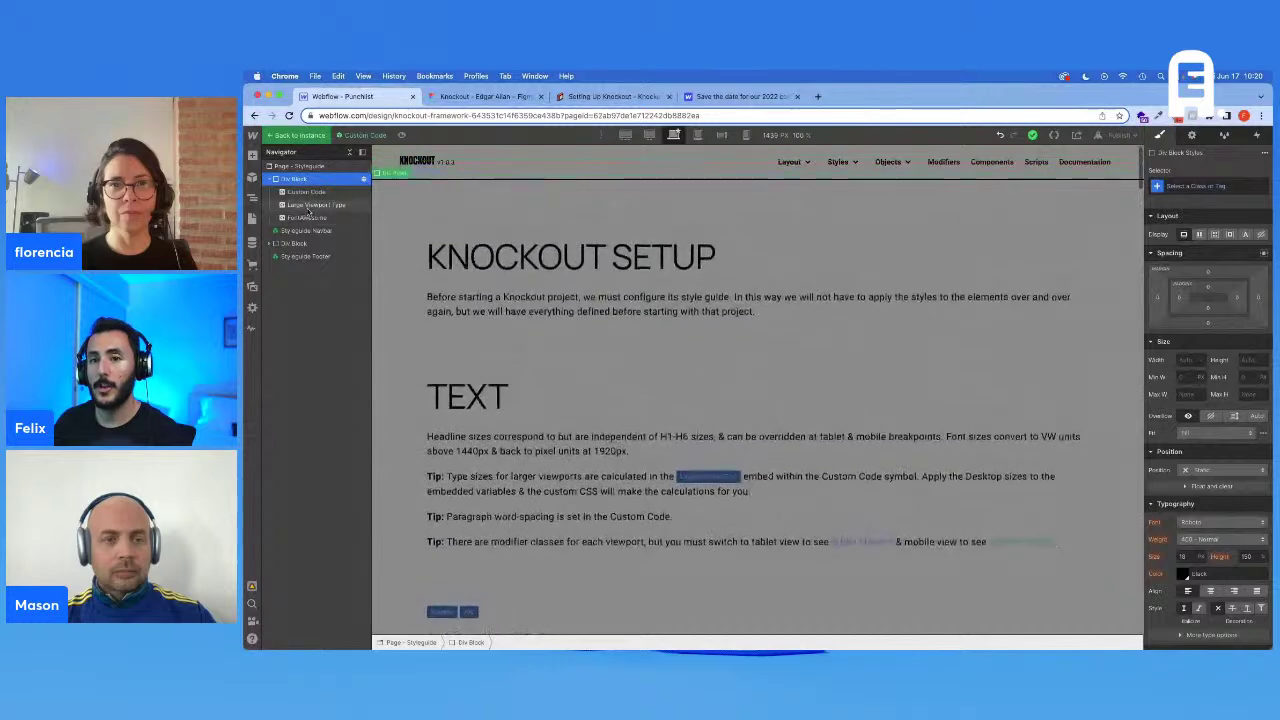
click(447, 177)
click(447, 175)
scroll(636, 345, up, 10)
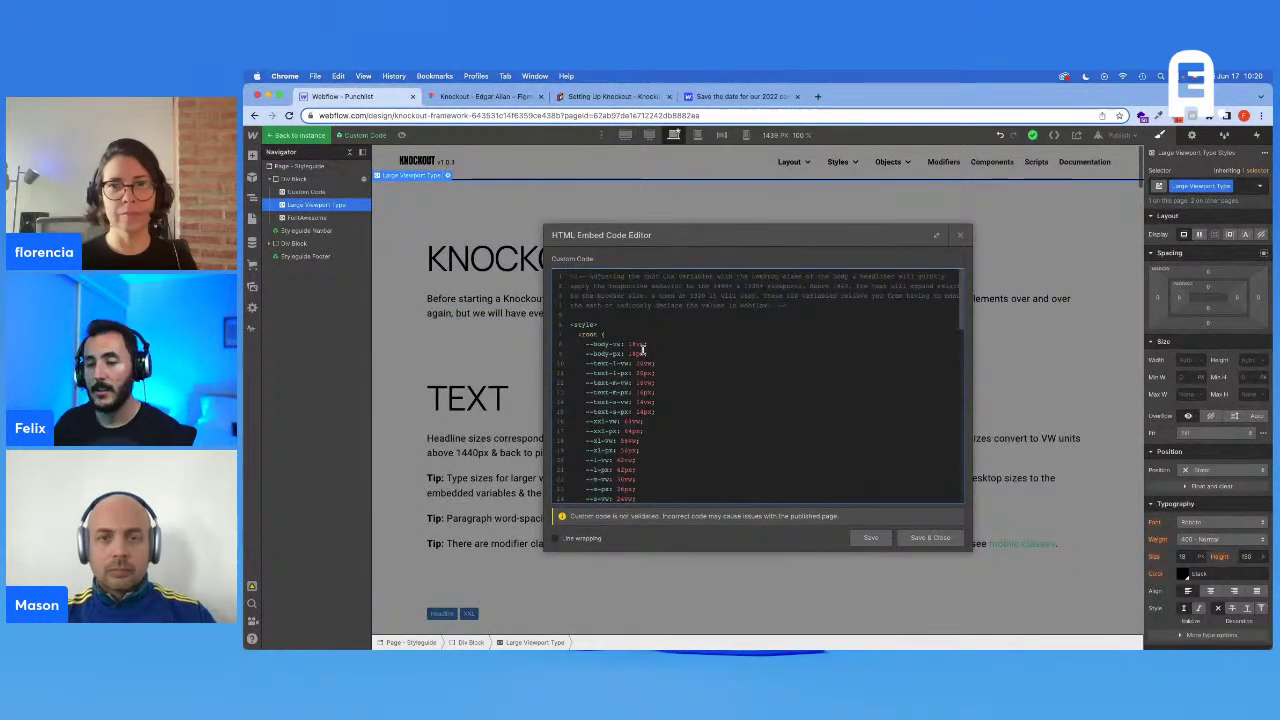
Step: Examine the embed's :root vw and px type-size variables and check them against the type styles in the Figma file
scroll(655, 430, down, 3)
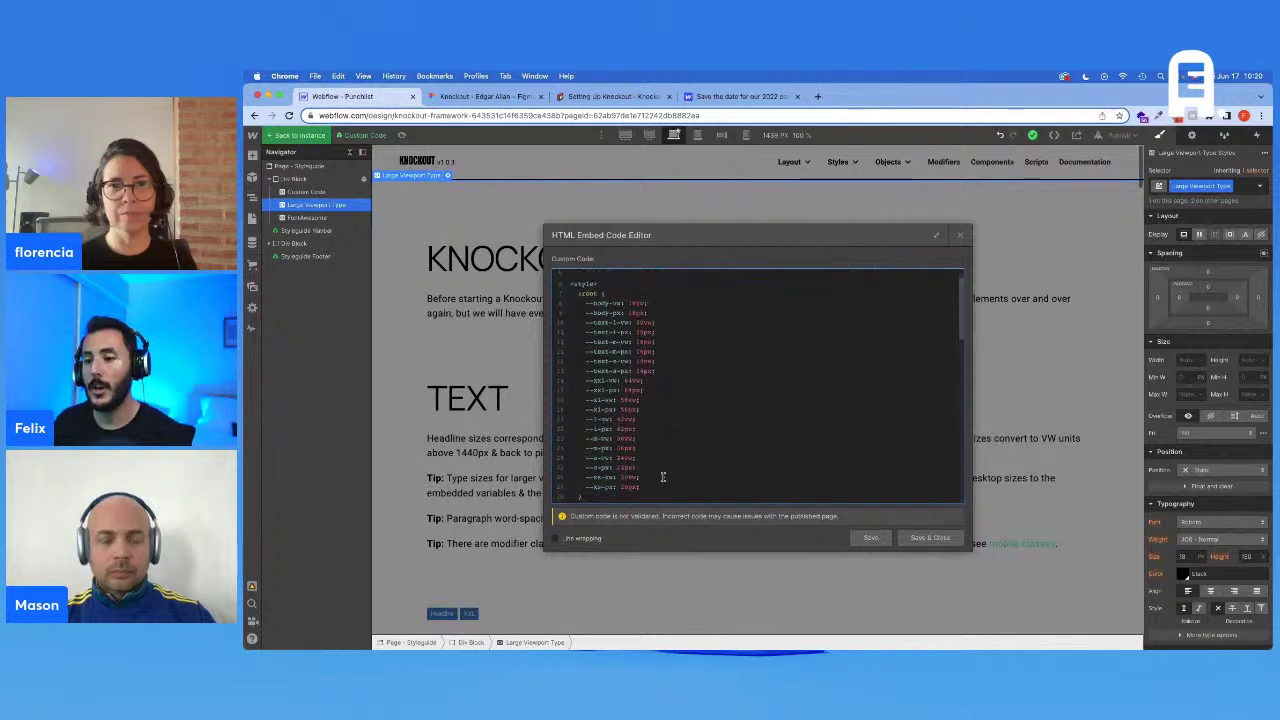
drag(655, 487, 665, 300)
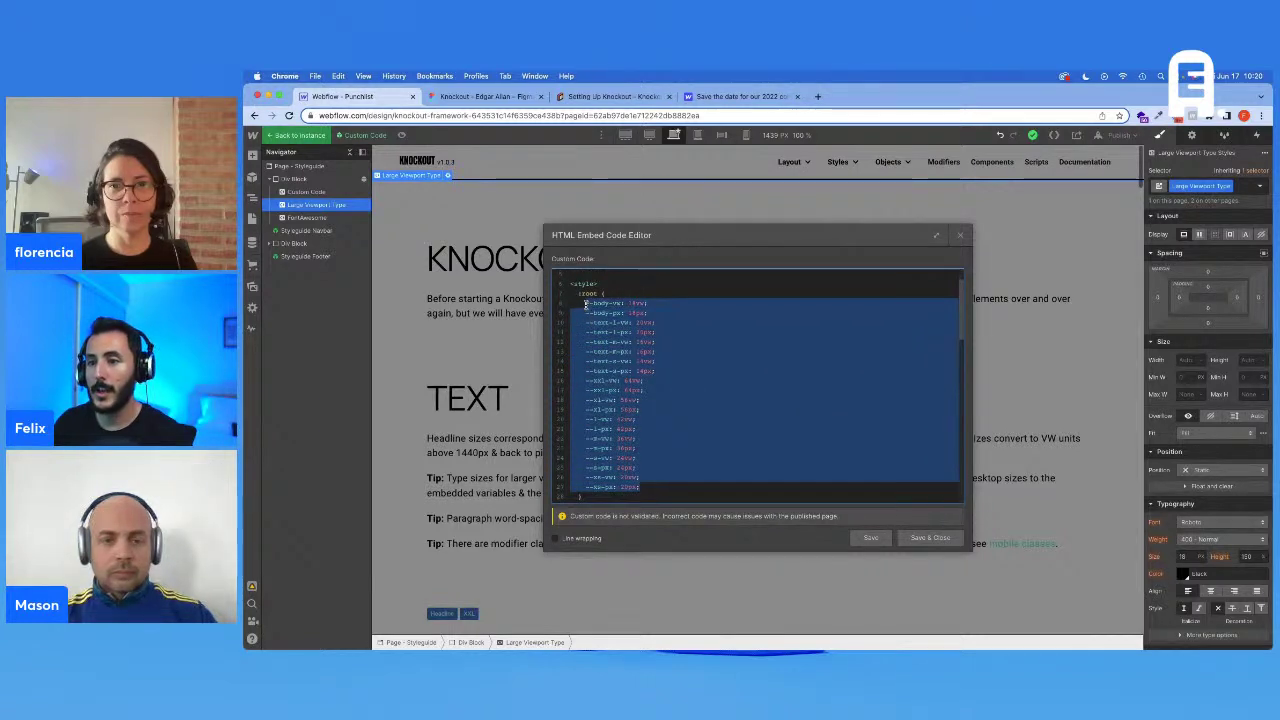
click(670, 325)
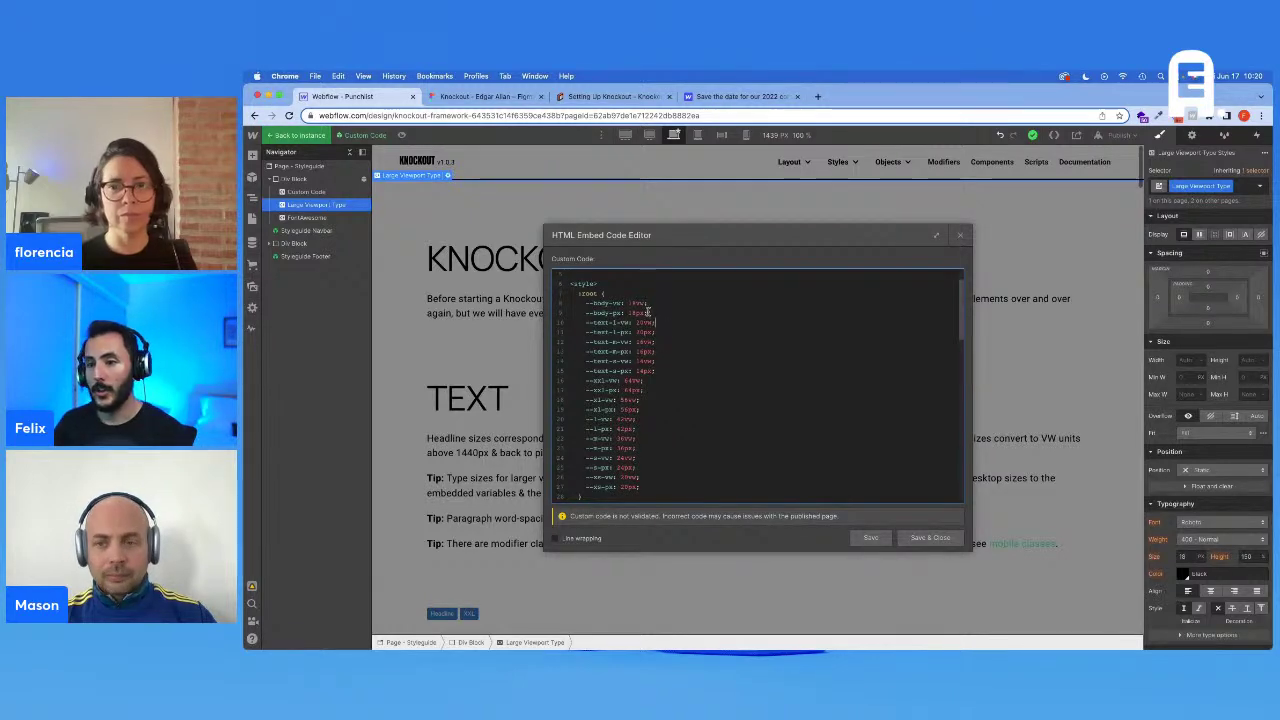
click(462, 97)
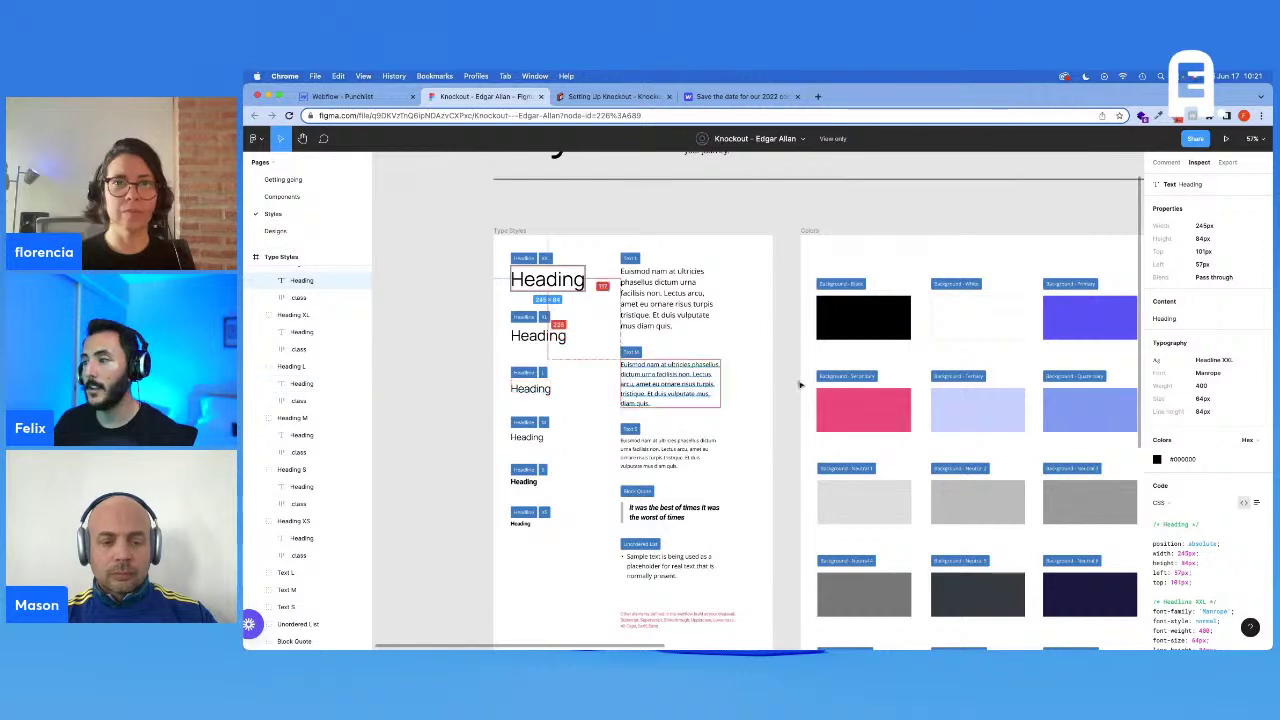
click(336, 96)
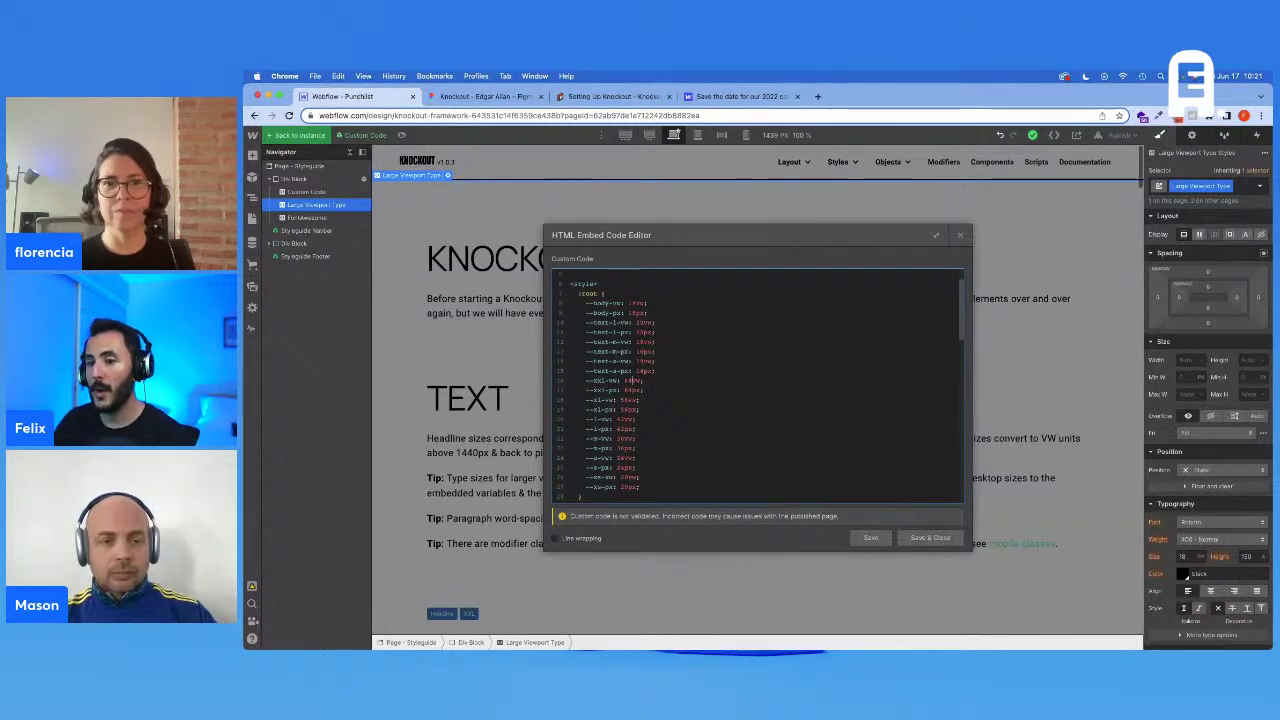
Step: Set the --xxl vw and px variables to 64 and the --xl pair to 48, checking Figma's Headline XL style
double_click(632, 389)
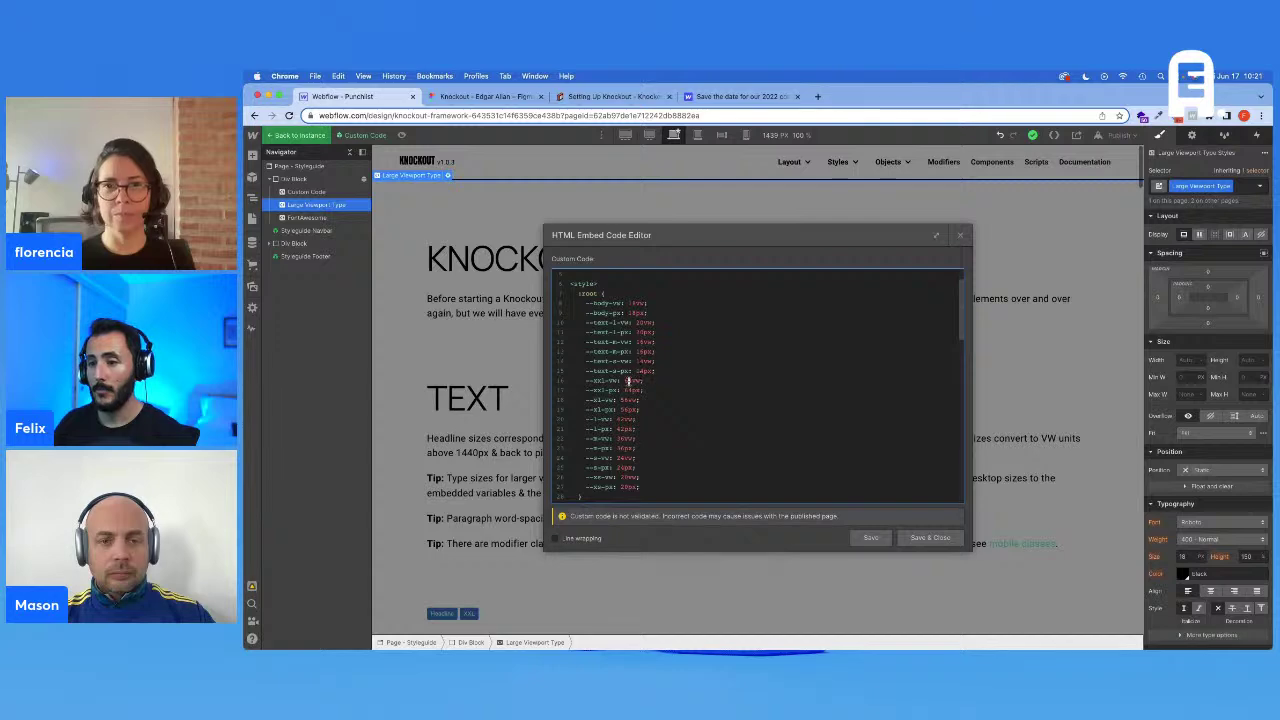
click(476, 96)
click(551, 336)
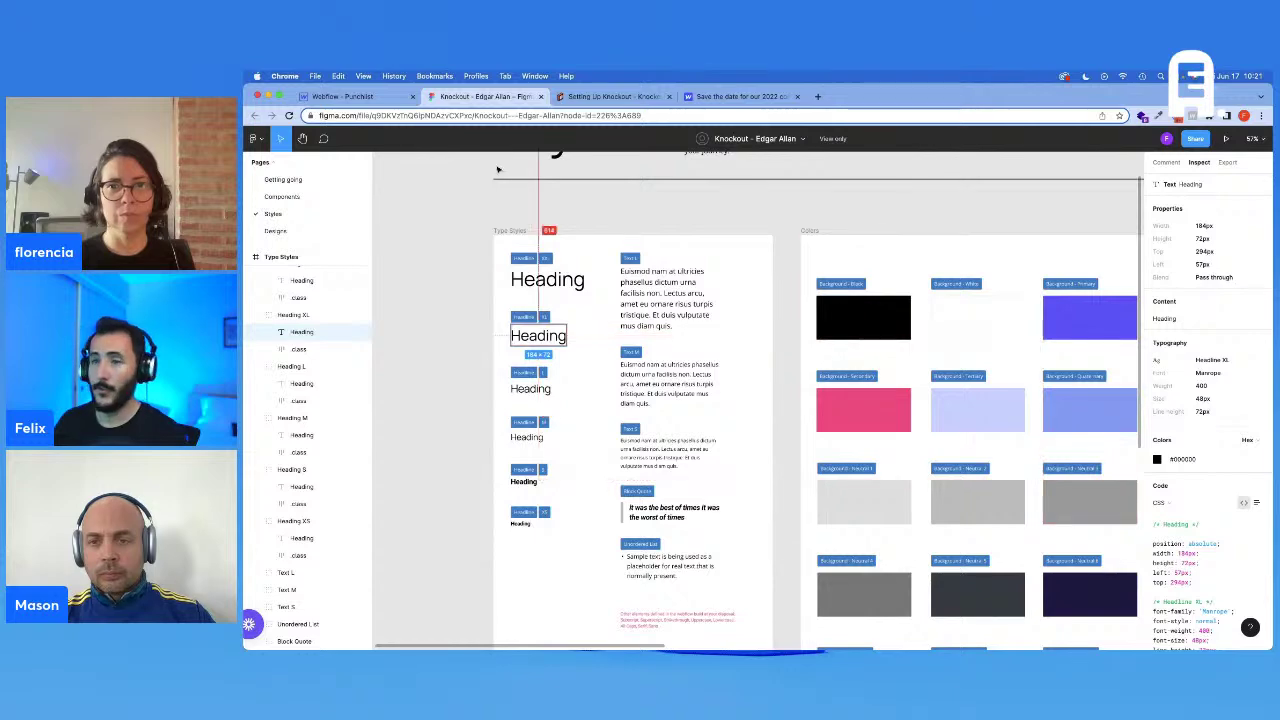
click(350, 96)
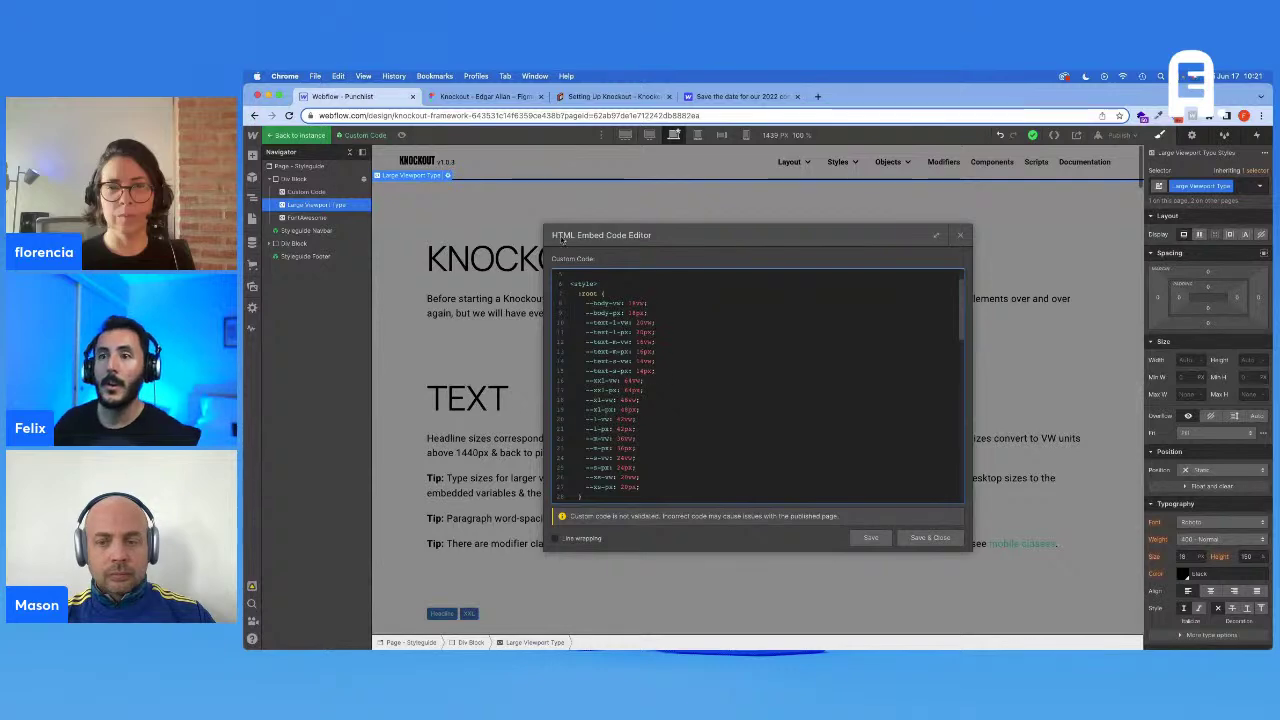
Step: Look up the Headline L size in Figma and set --l-vw to 36vw and --l-px to 36px in the embed code
click(480, 96)
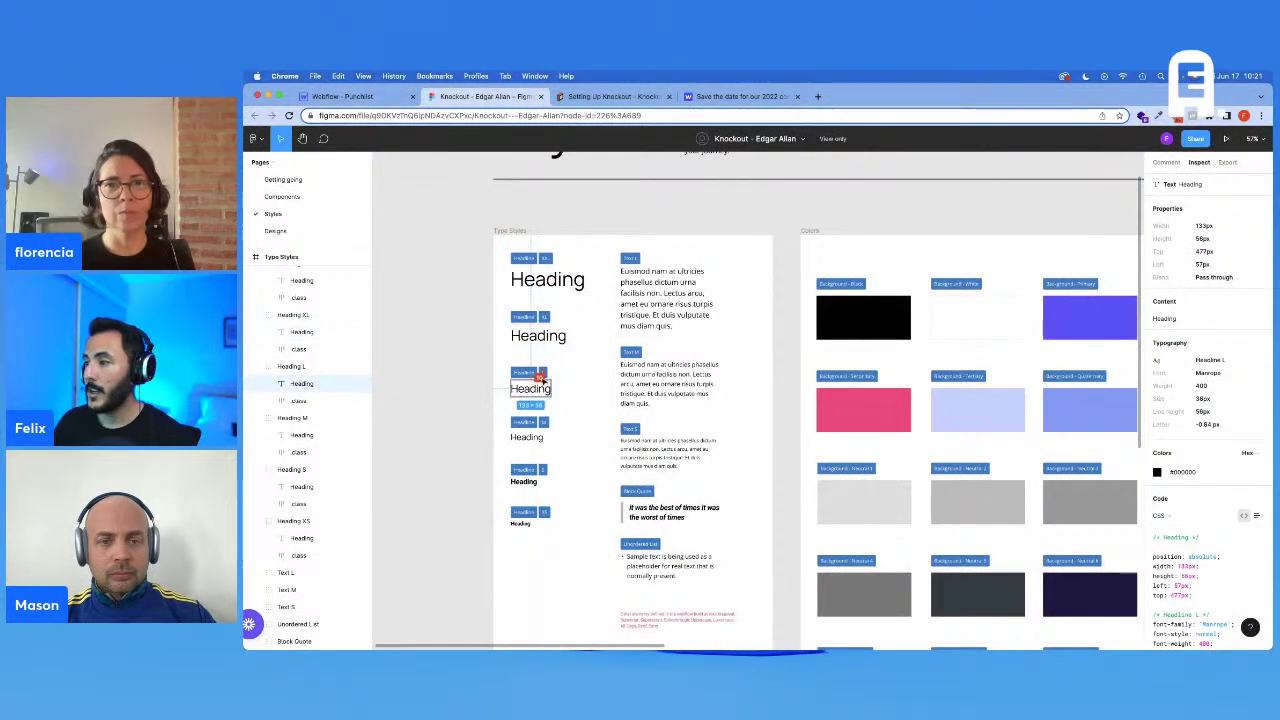
click(380, 97)
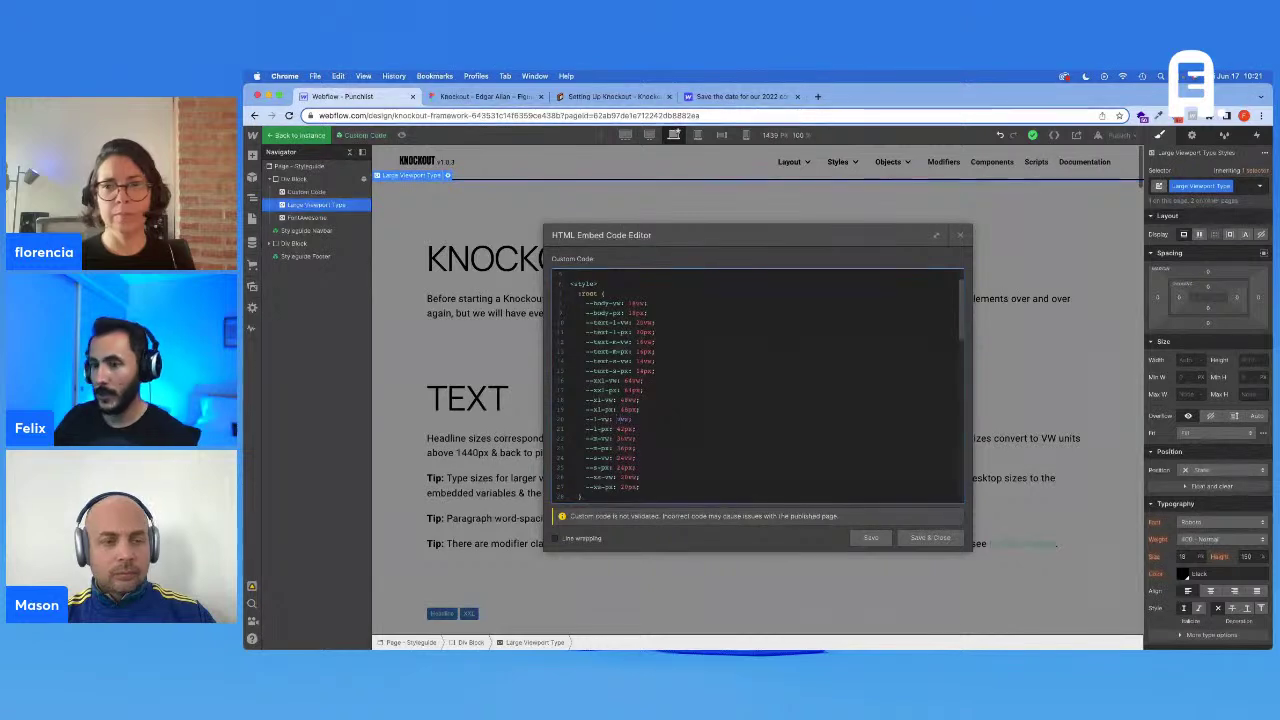
text(36)
key(Down)
key(BackSpace)
key(BackSpace)
text(36)
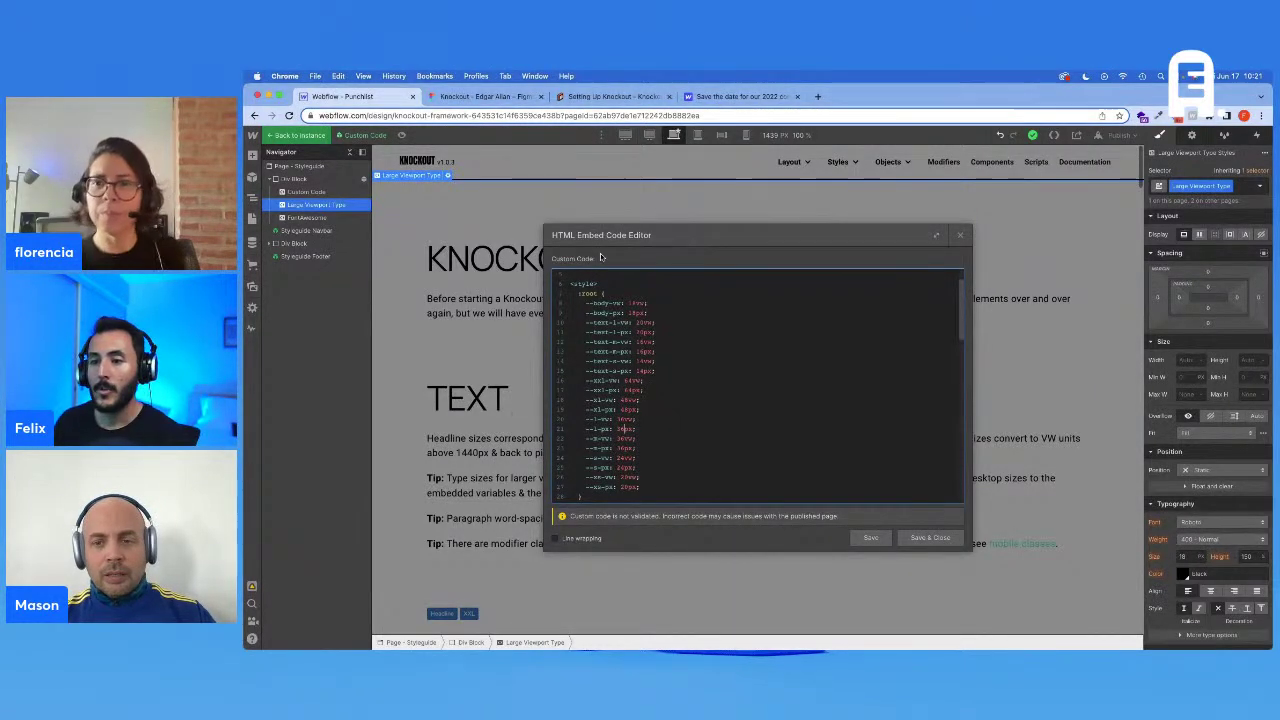
Step: Inspect Headline M in the Figma type styles and set --m-vw to 28vw and --m-px to 28px in the Webflow embed
click(484, 96)
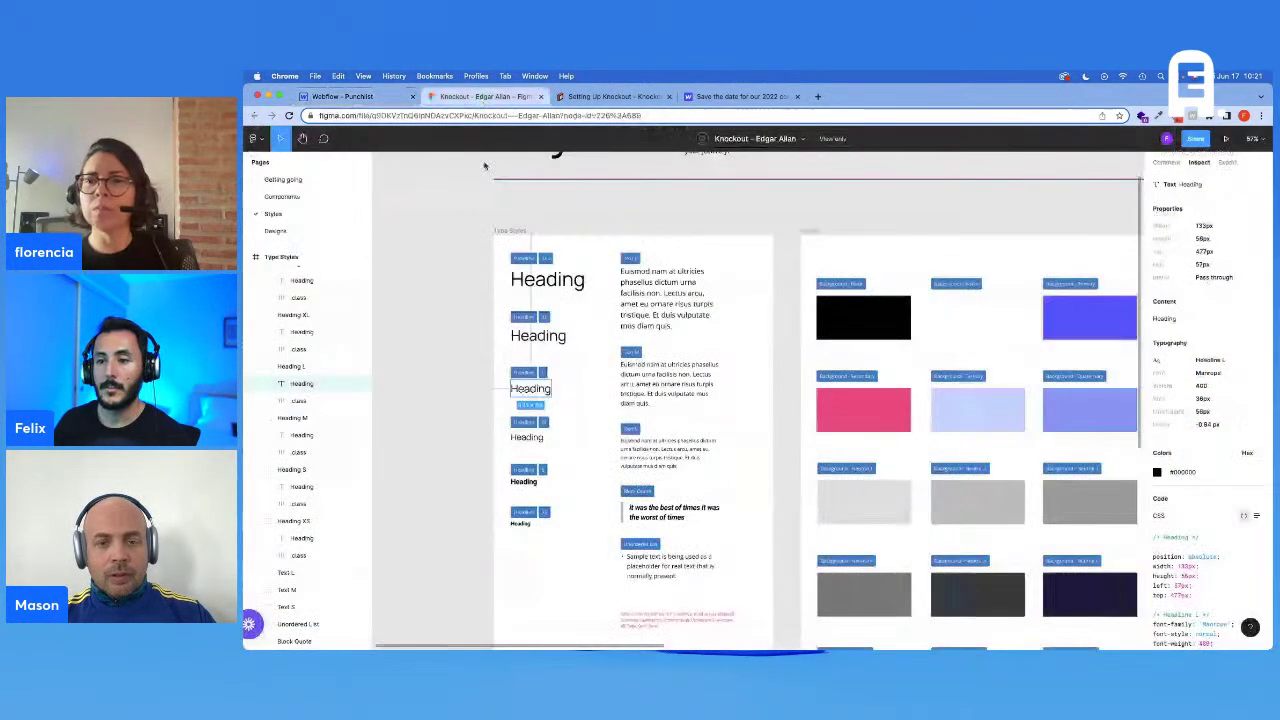
click(530, 437)
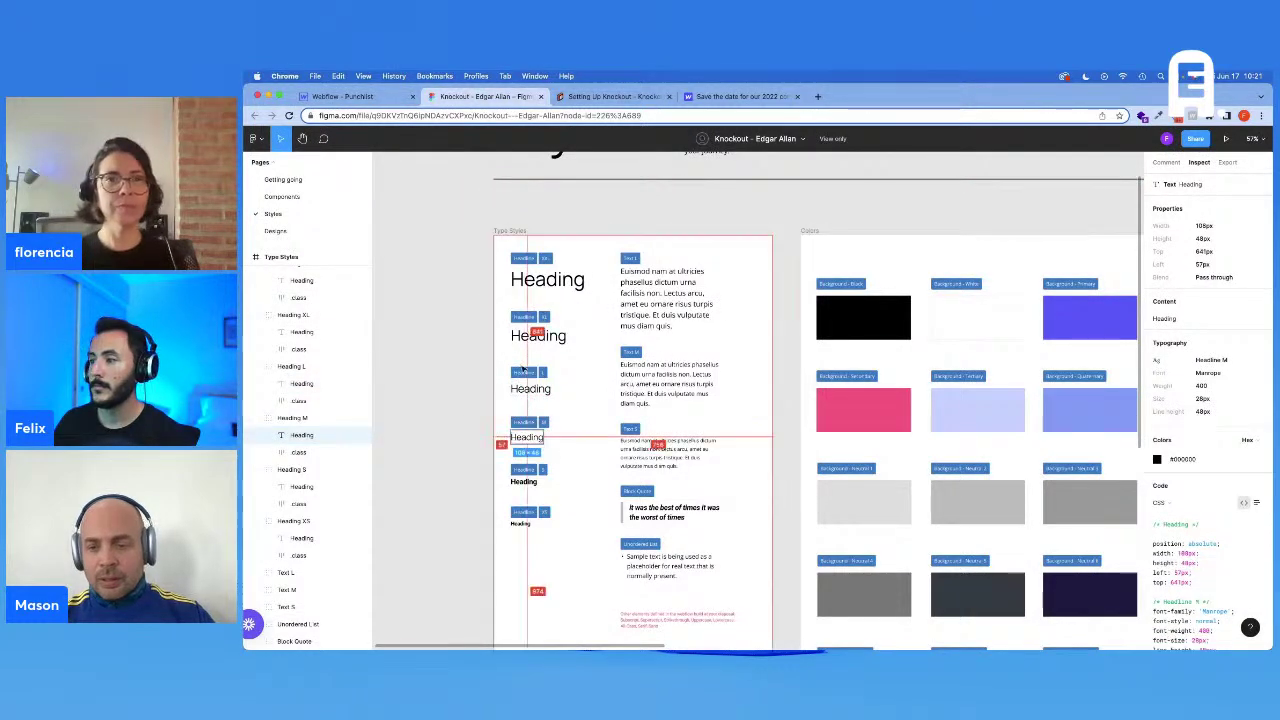
click(370, 96)
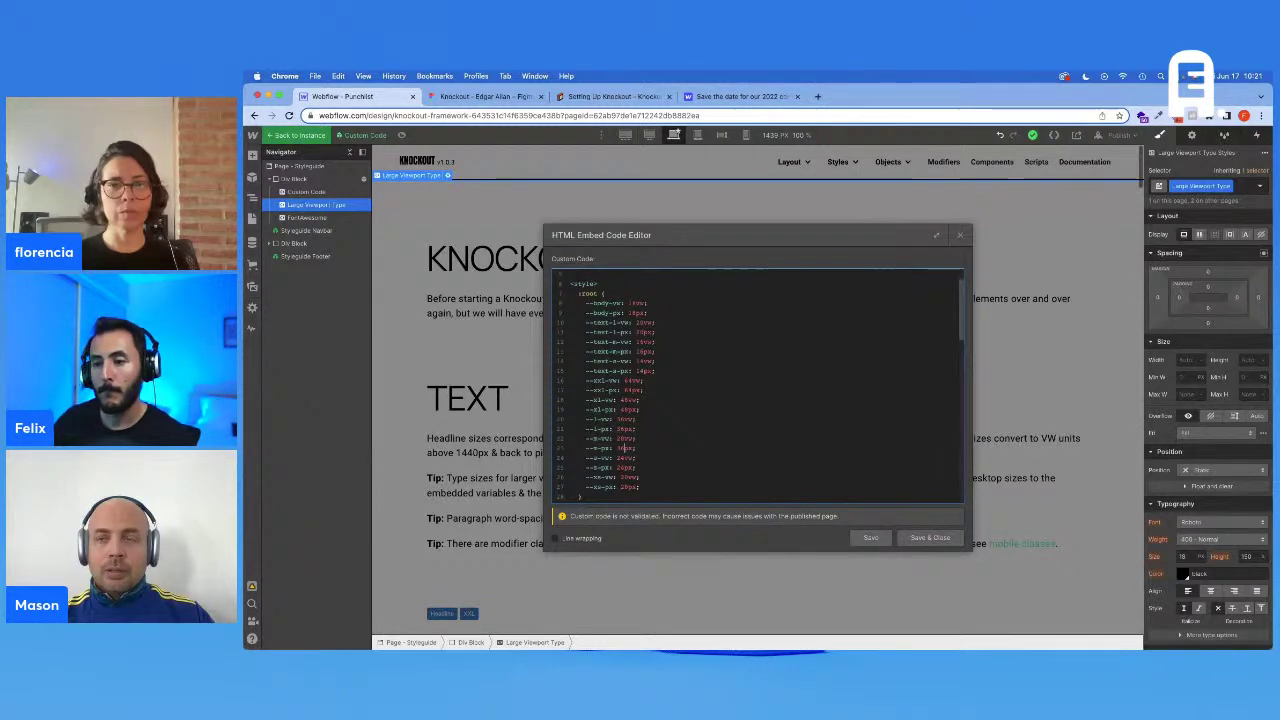
Step: Check the Headline S and XS sizes in Figma and set --xs-vw to 18vw and --xs-px to 18px in the embed
click(484, 96)
click(525, 482)
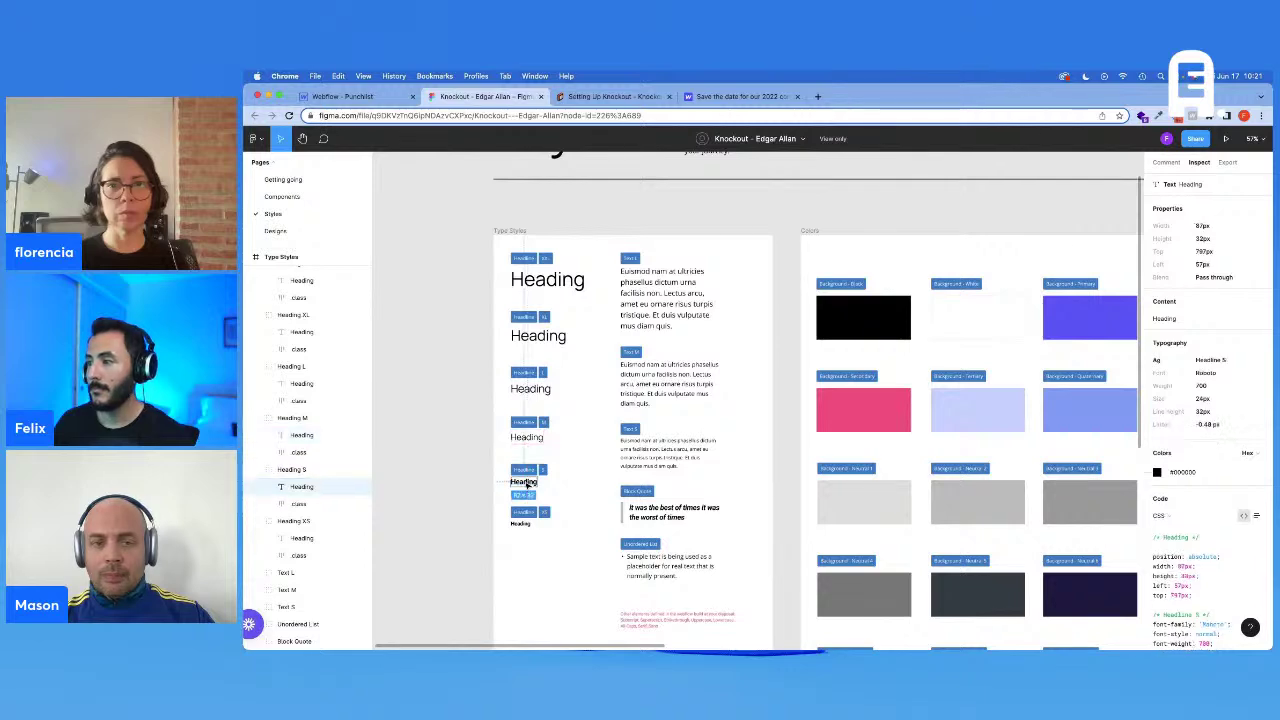
click(345, 96)
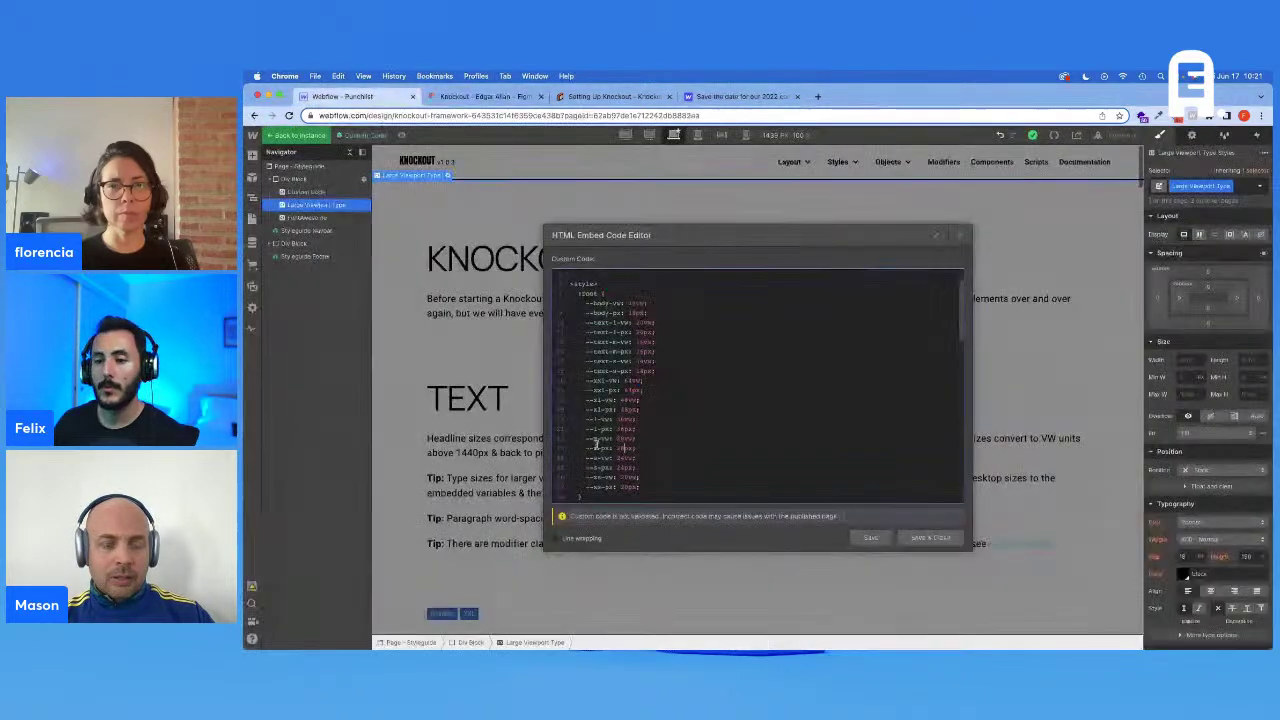
click(484, 96)
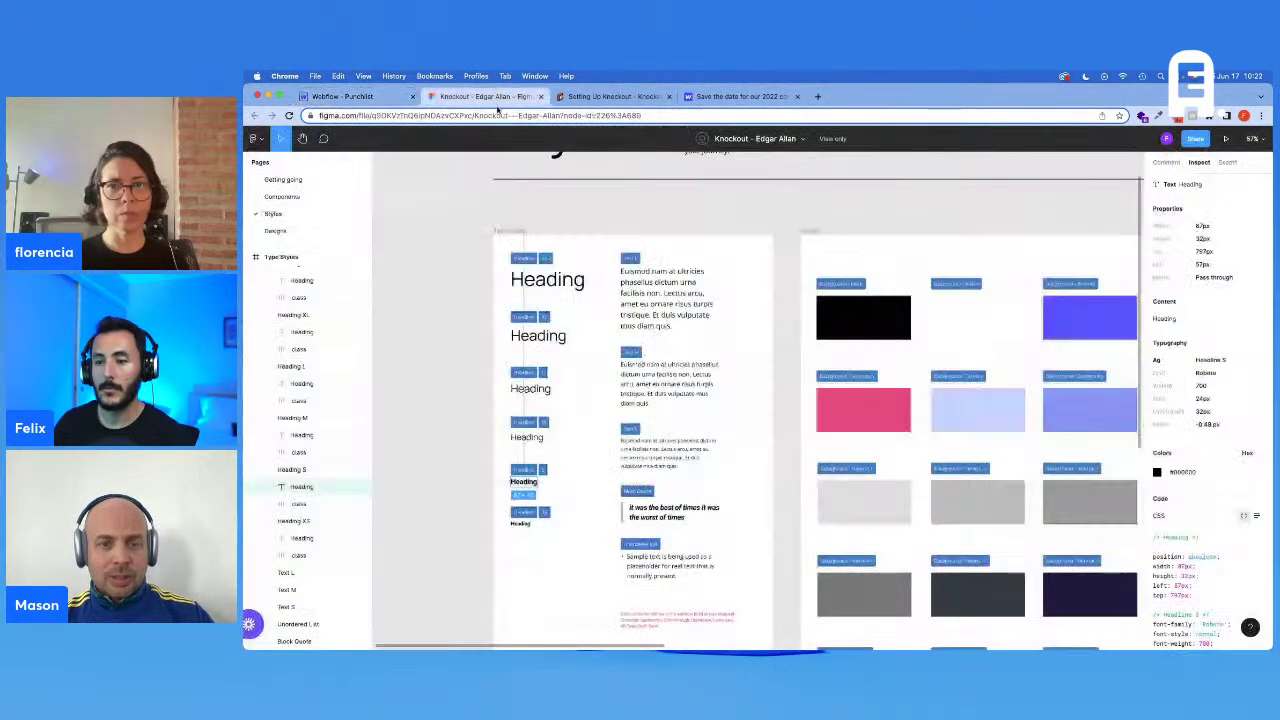
click(521, 522)
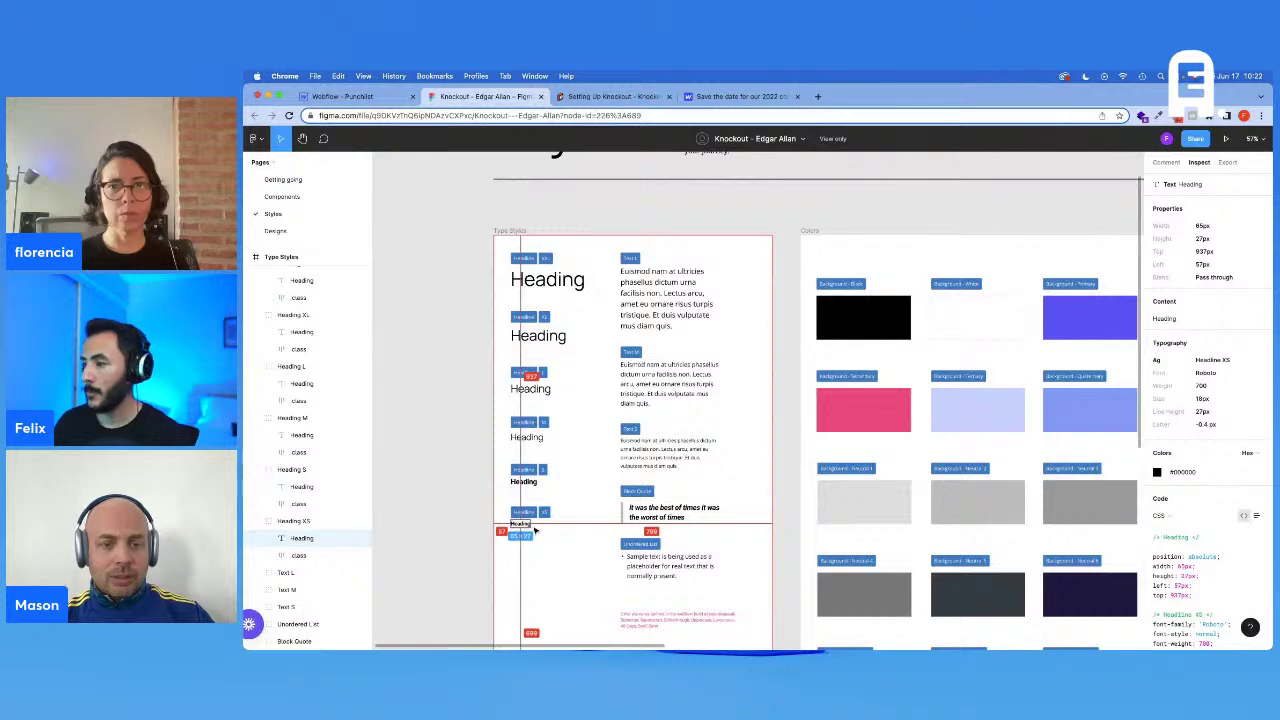
click(350, 98)
click(627, 478)
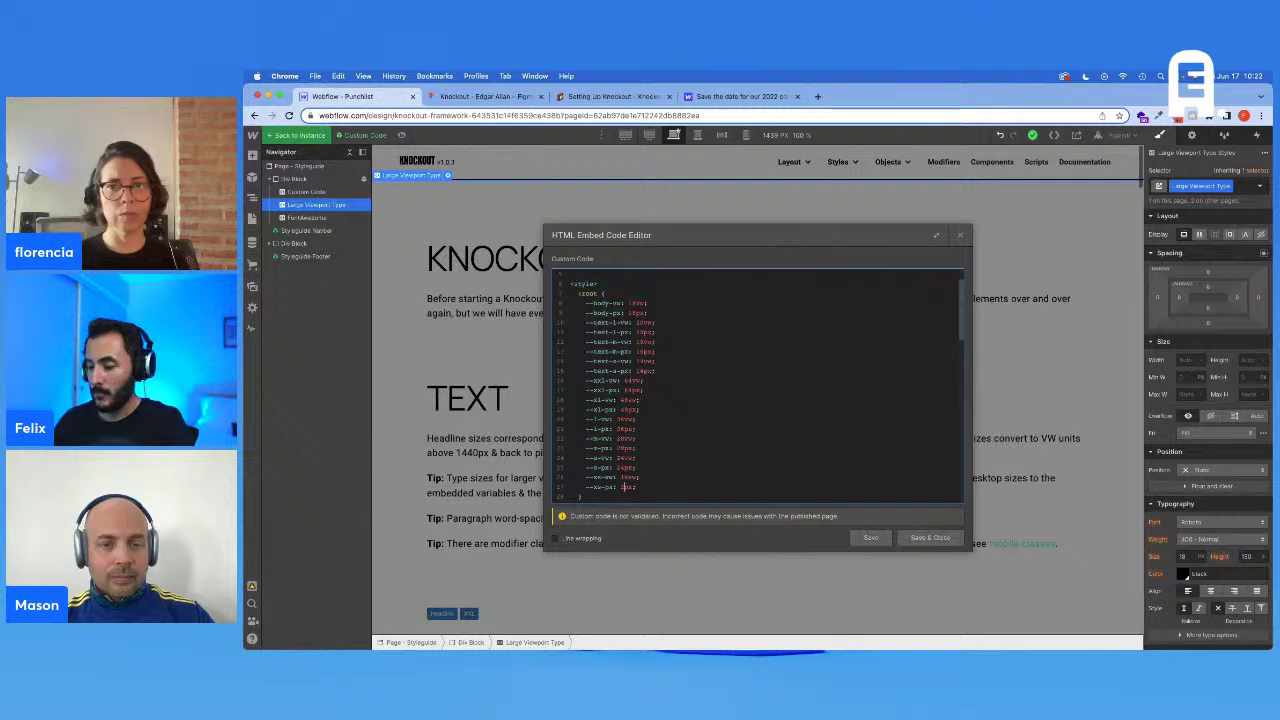
Step: Examine the font-size calculations in the embed's 1440px min-width media query against the :root vw variables
scroll(675, 416, down, 3)
scroll(675, 416, down, 1)
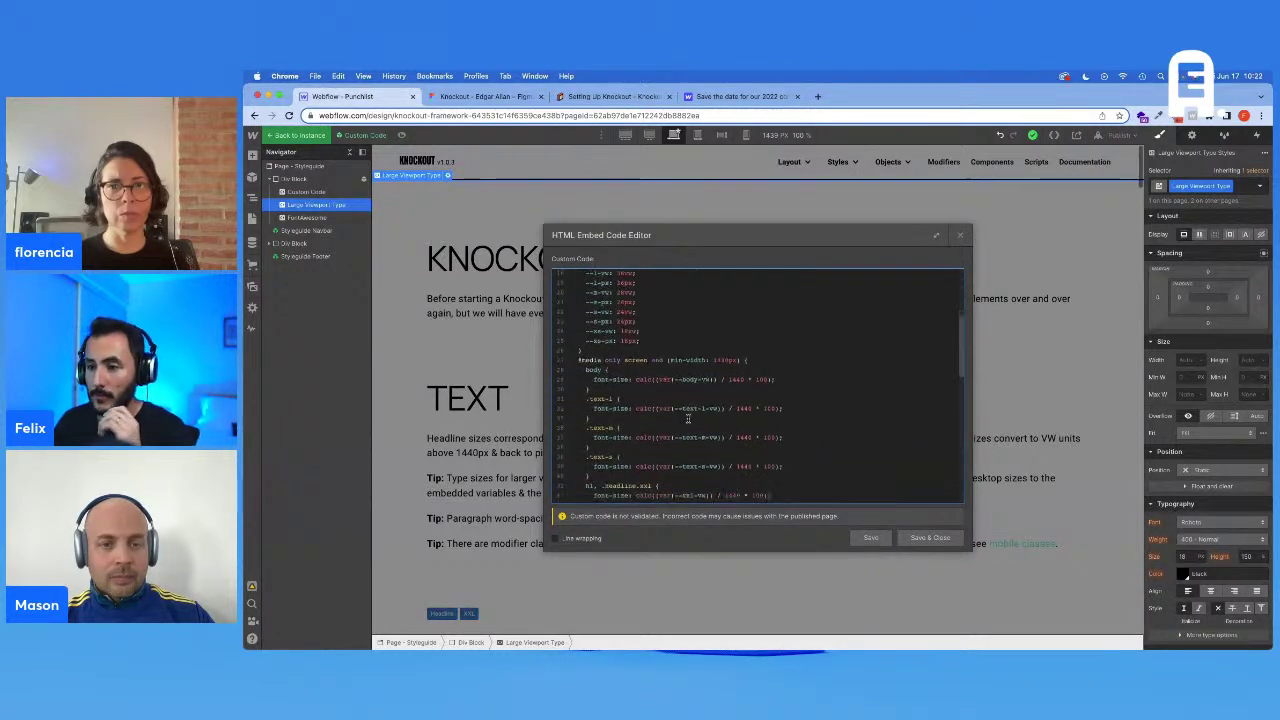
scroll(688, 419, down, 1)
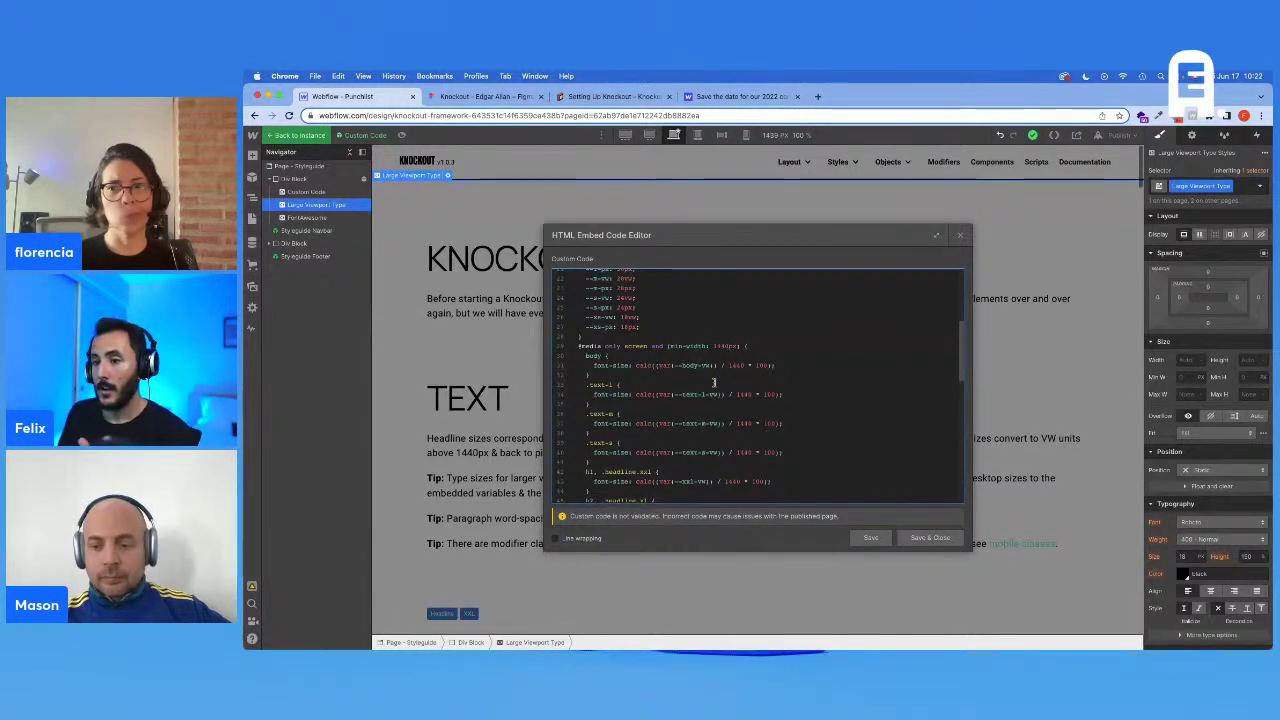
drag(713, 366, 698, 366)
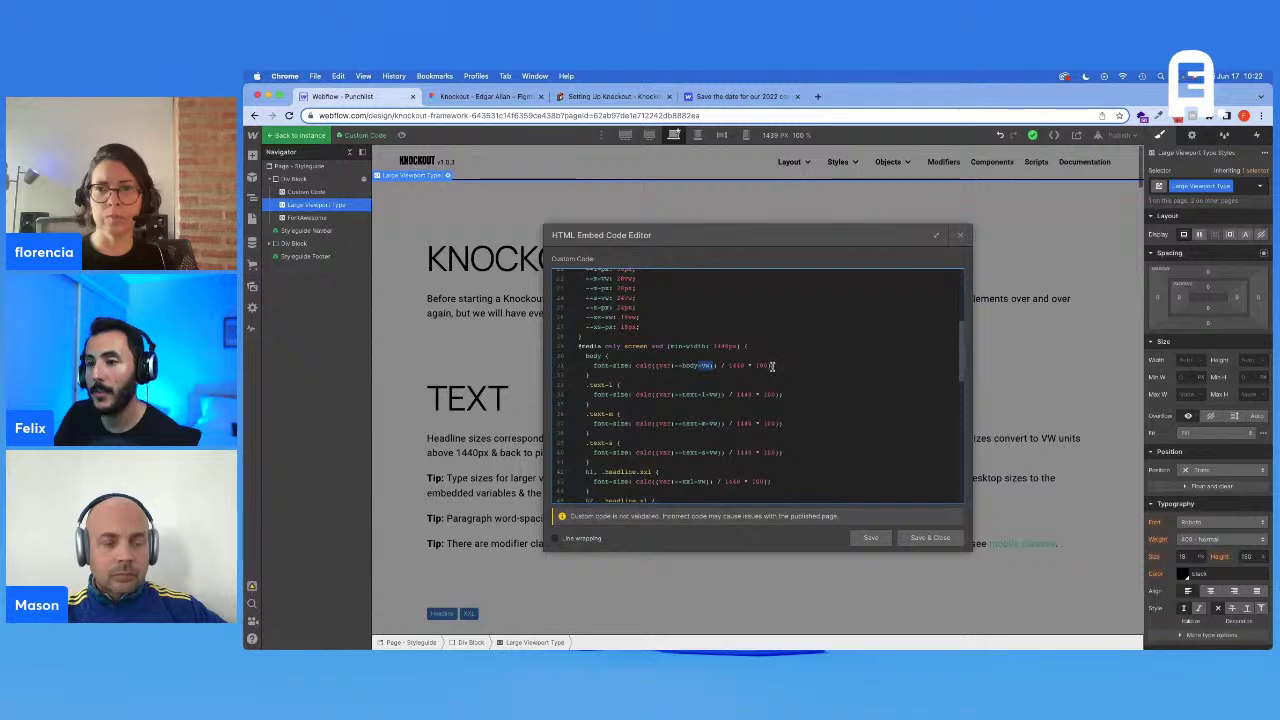
drag(774, 366, 636, 366)
scroll(684, 372, up, 1)
scroll(684, 372, up, 5)
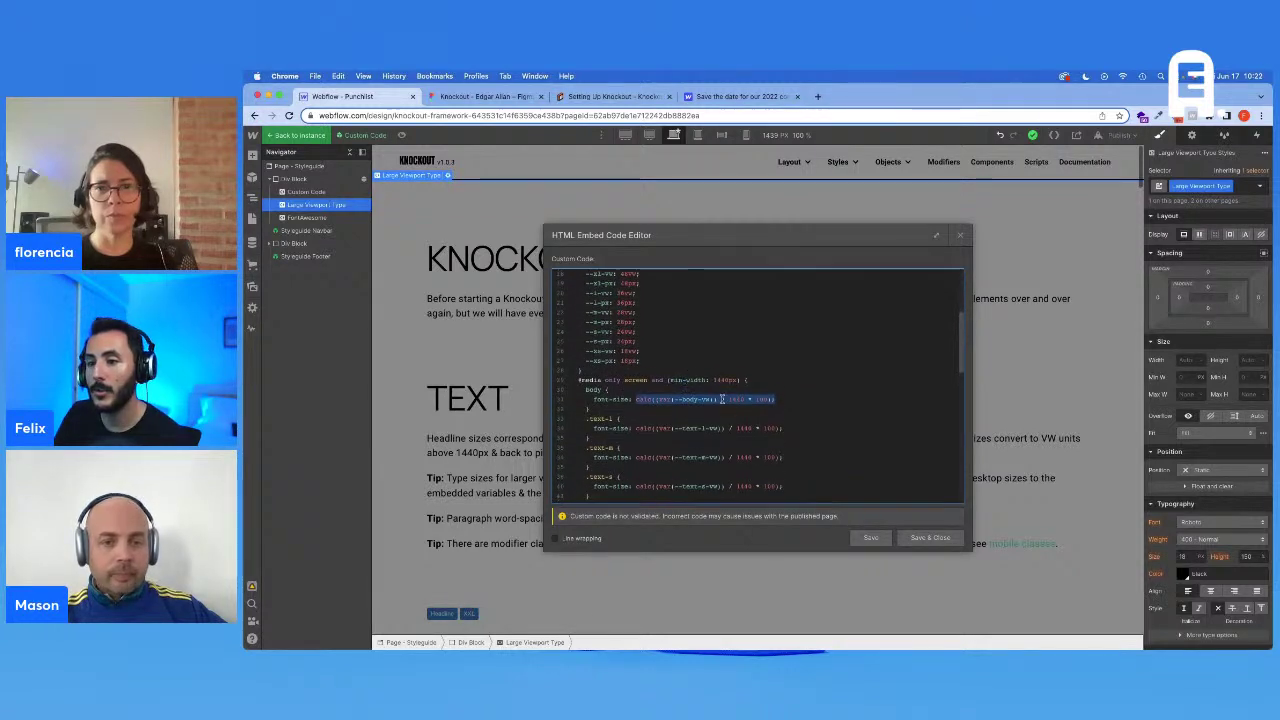
scroll(689, 337, up, 2)
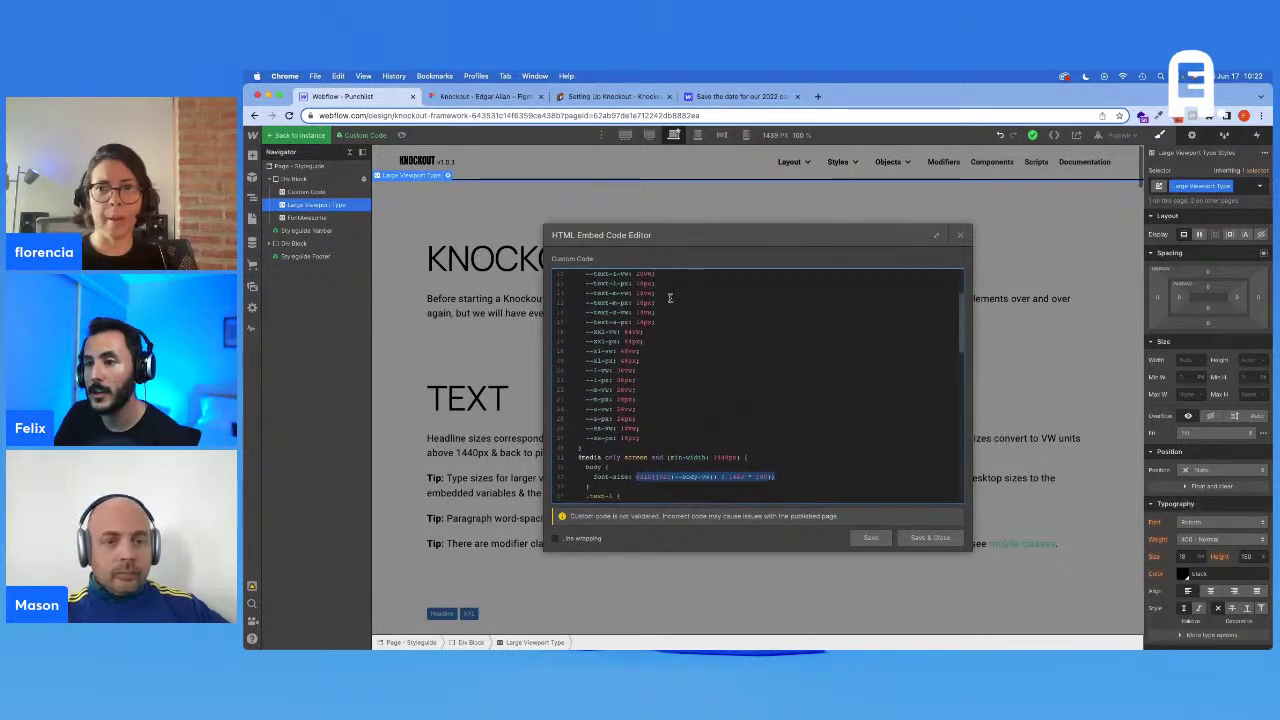
click(727, 485)
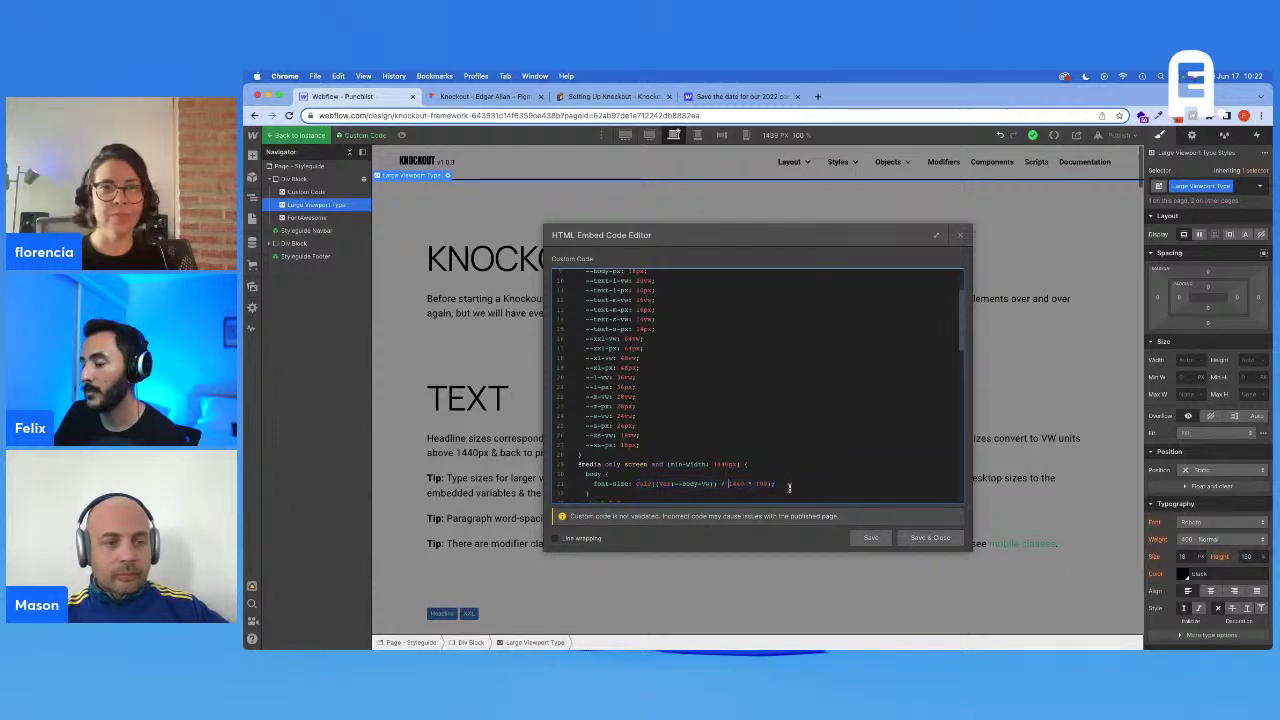
scroll(789, 487, down, 3)
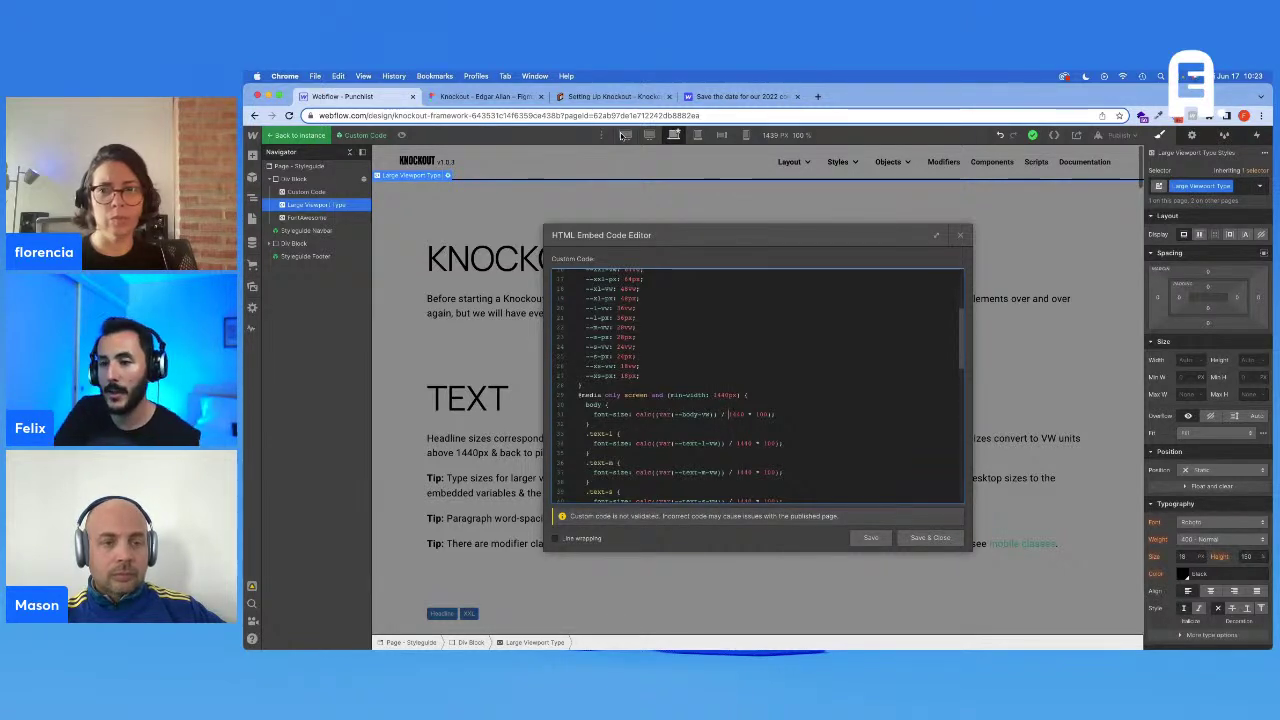
Step: Review the px-based font-size calculations in the embed's 1920px media query, and save and close the embed code
scroll(706, 350, down, 5)
scroll(712, 365, down, 5)
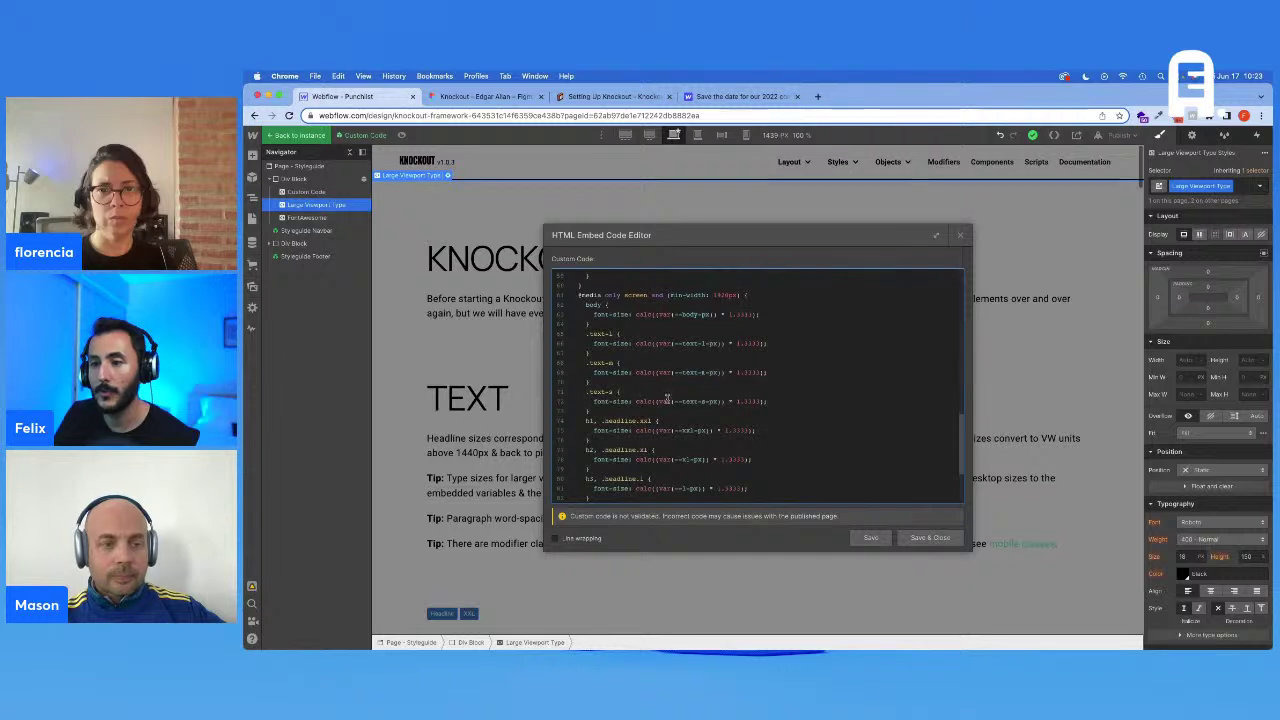
drag(676, 314, 712, 316)
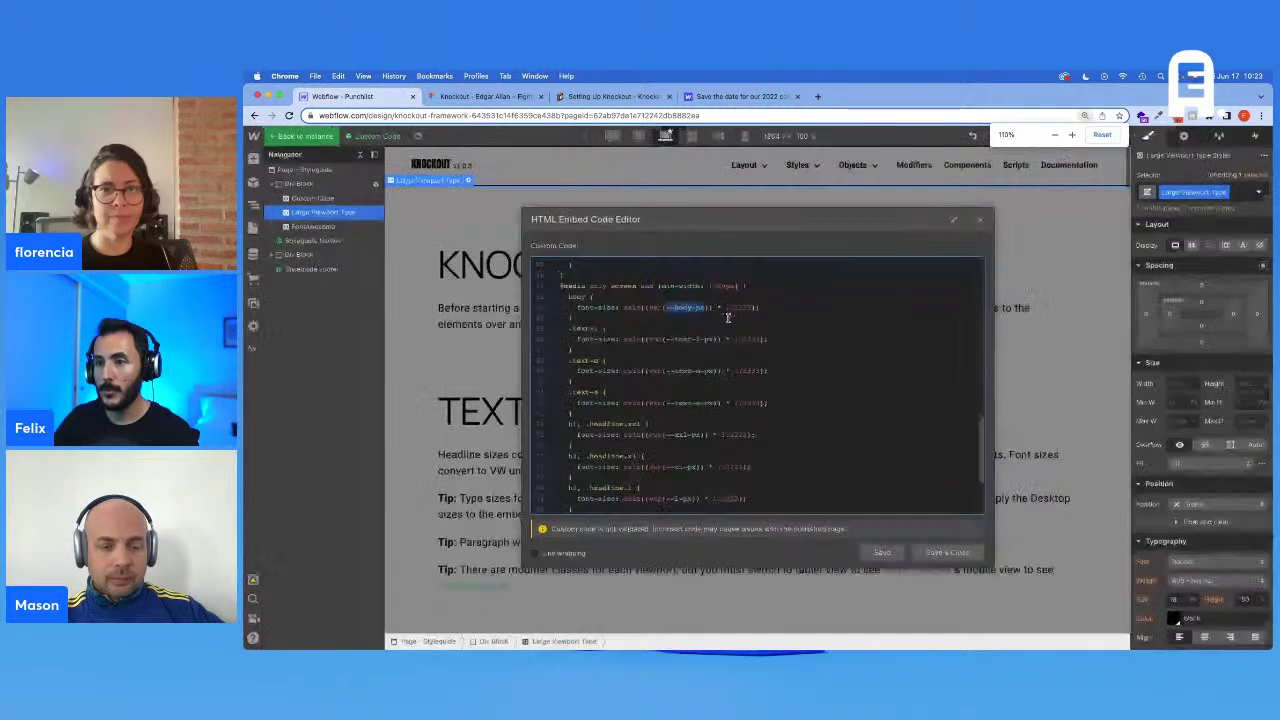
key(super+equal)
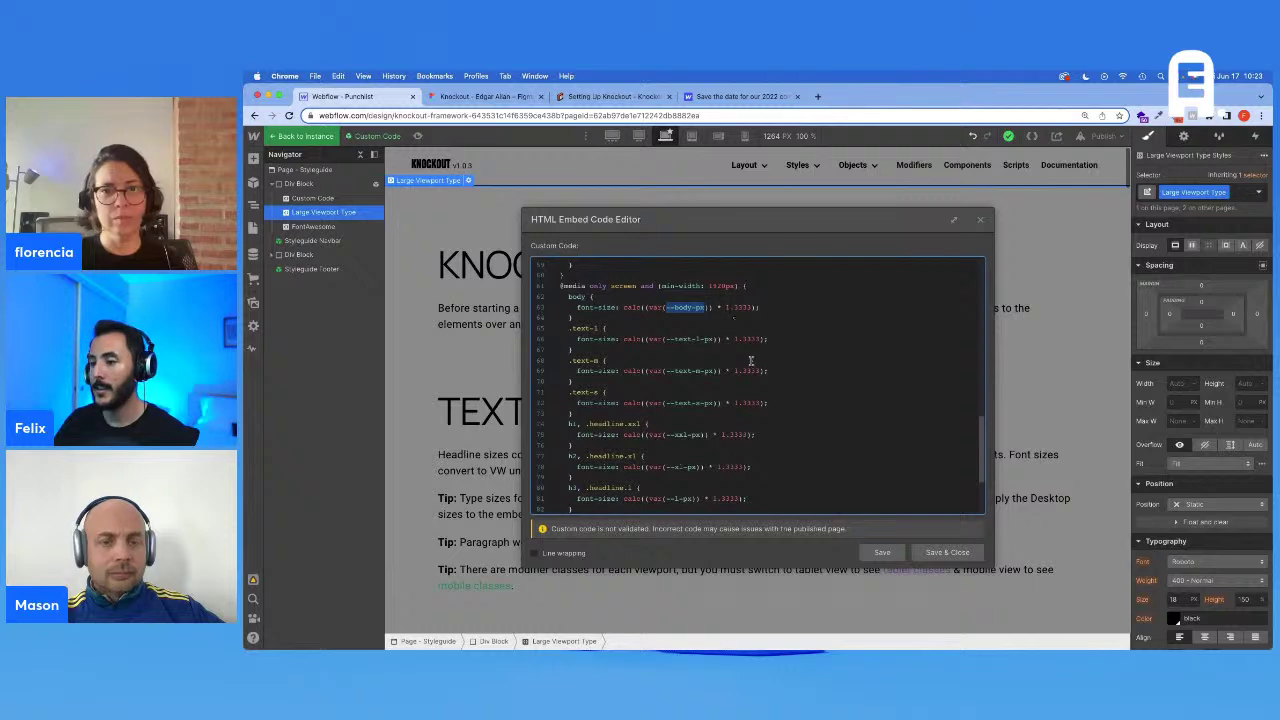
click(946, 552)
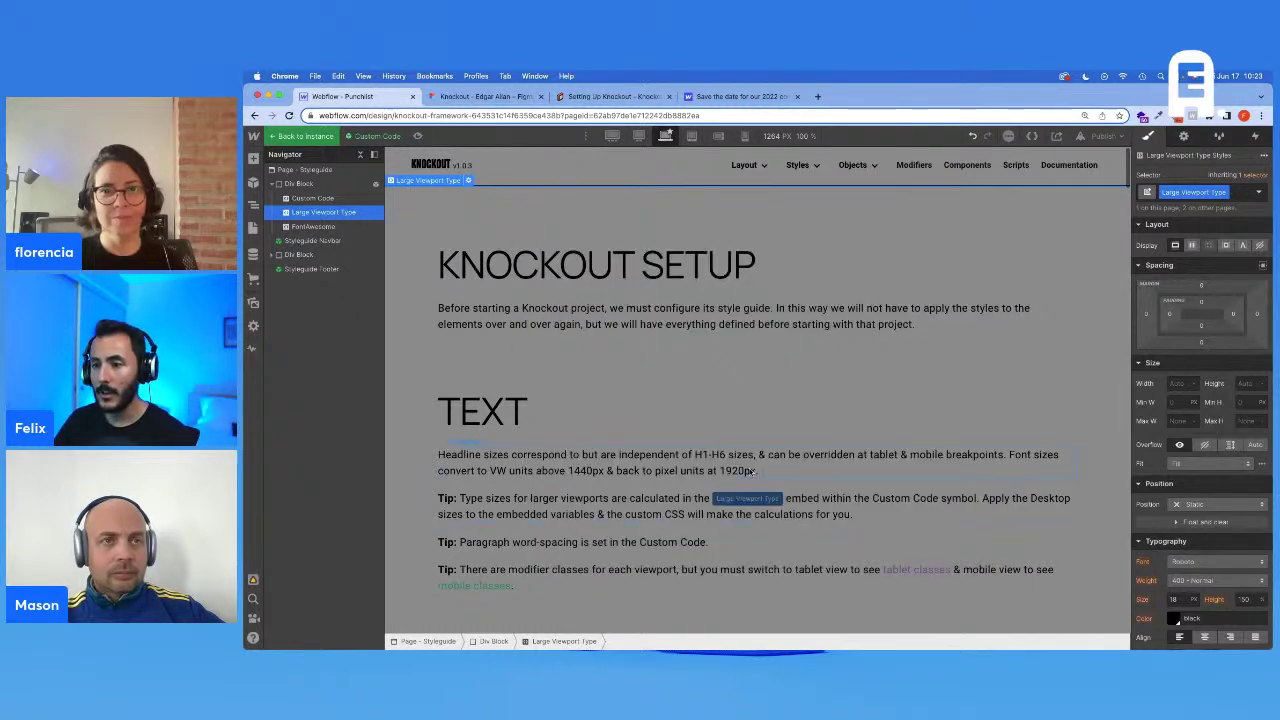
Step: Leave the Custom Code symbol and preview the style guide at the 1440px and 1920px breakpoints before returning to the base desktop breakpoint
click(750, 470)
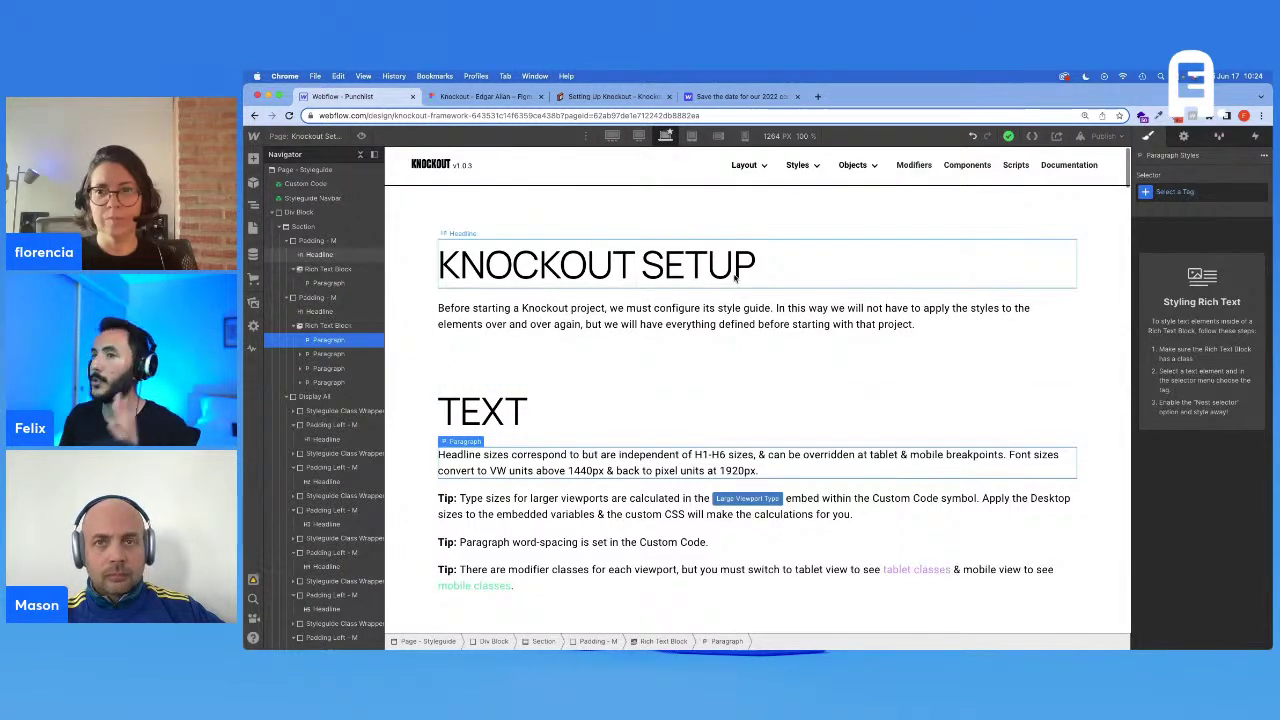
click(638, 136)
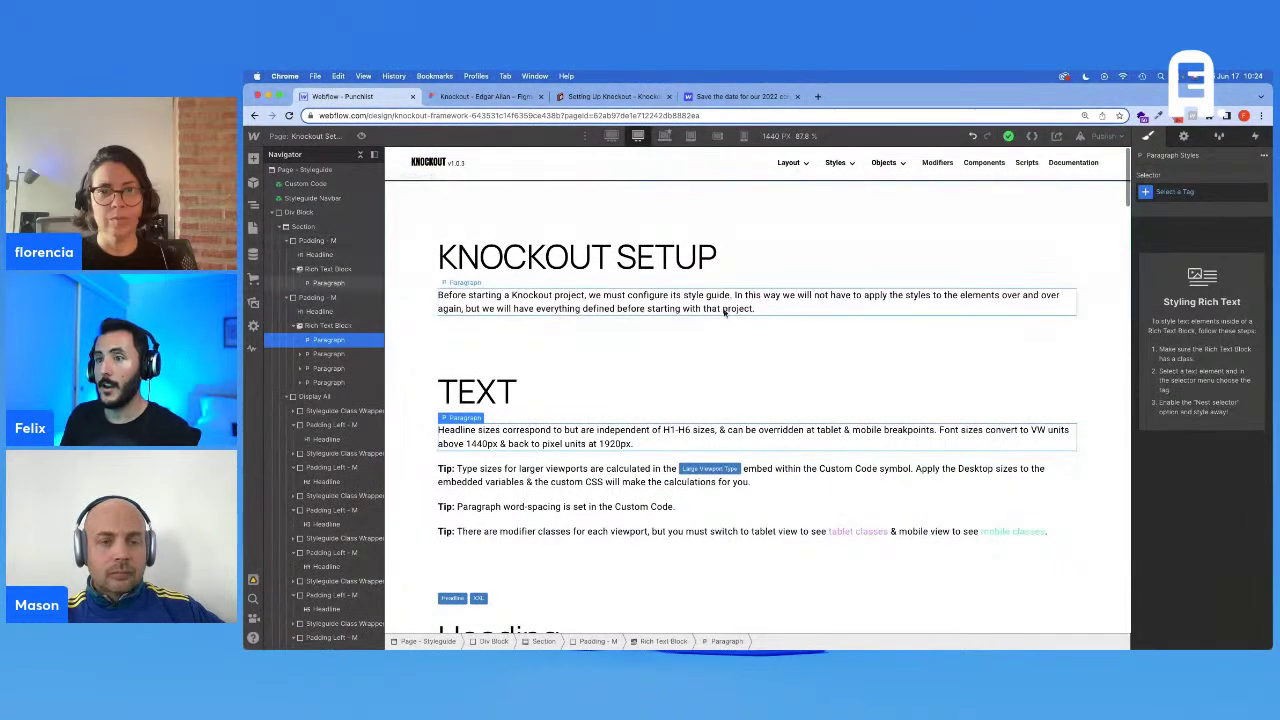
click(611, 136)
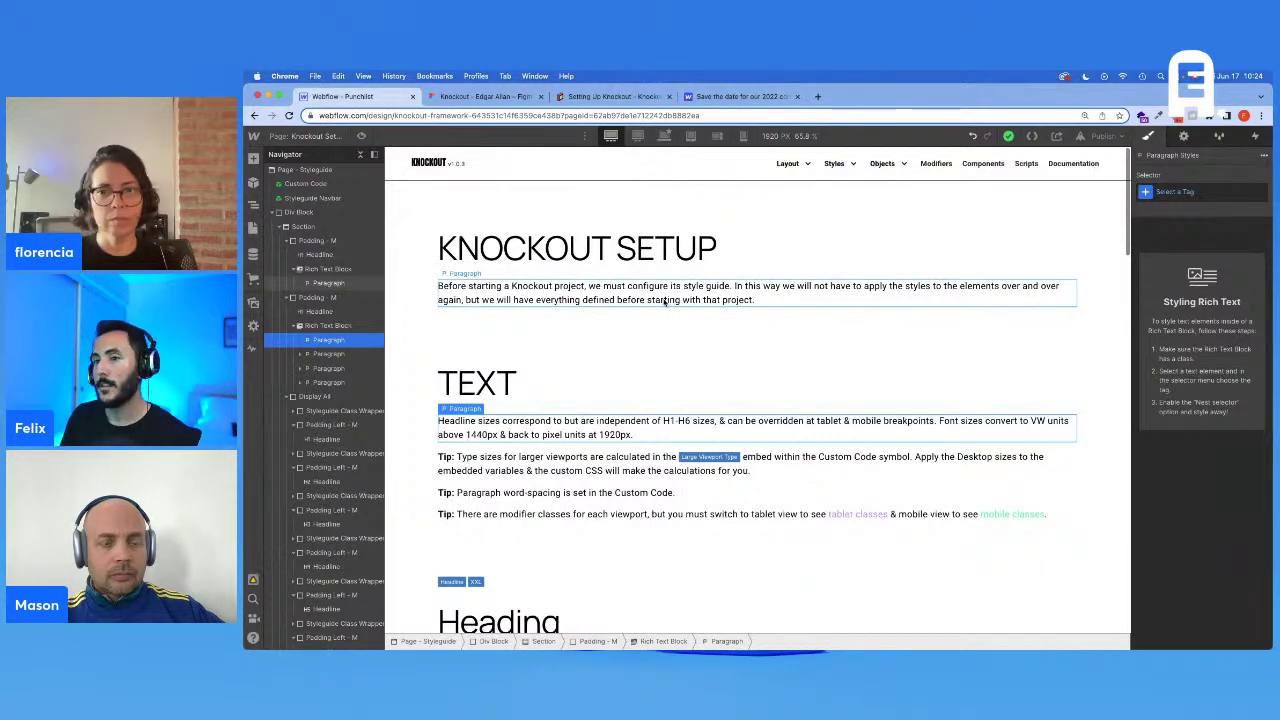
click(665, 136)
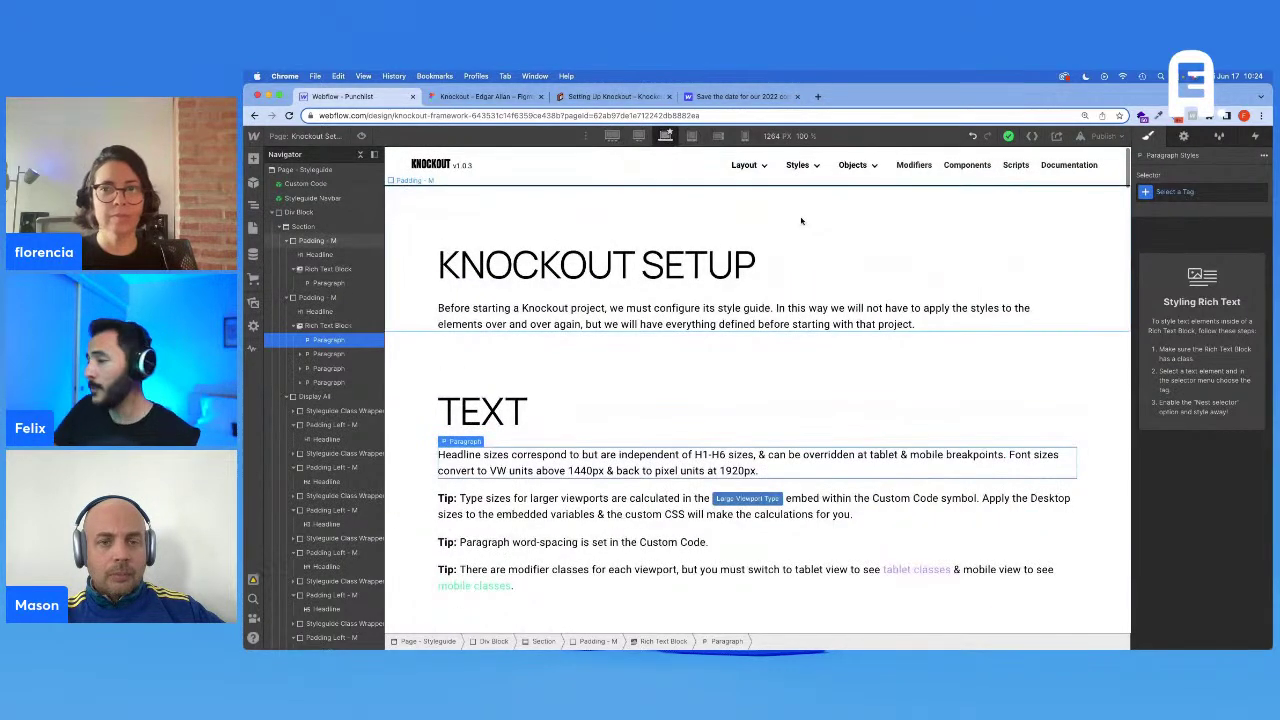
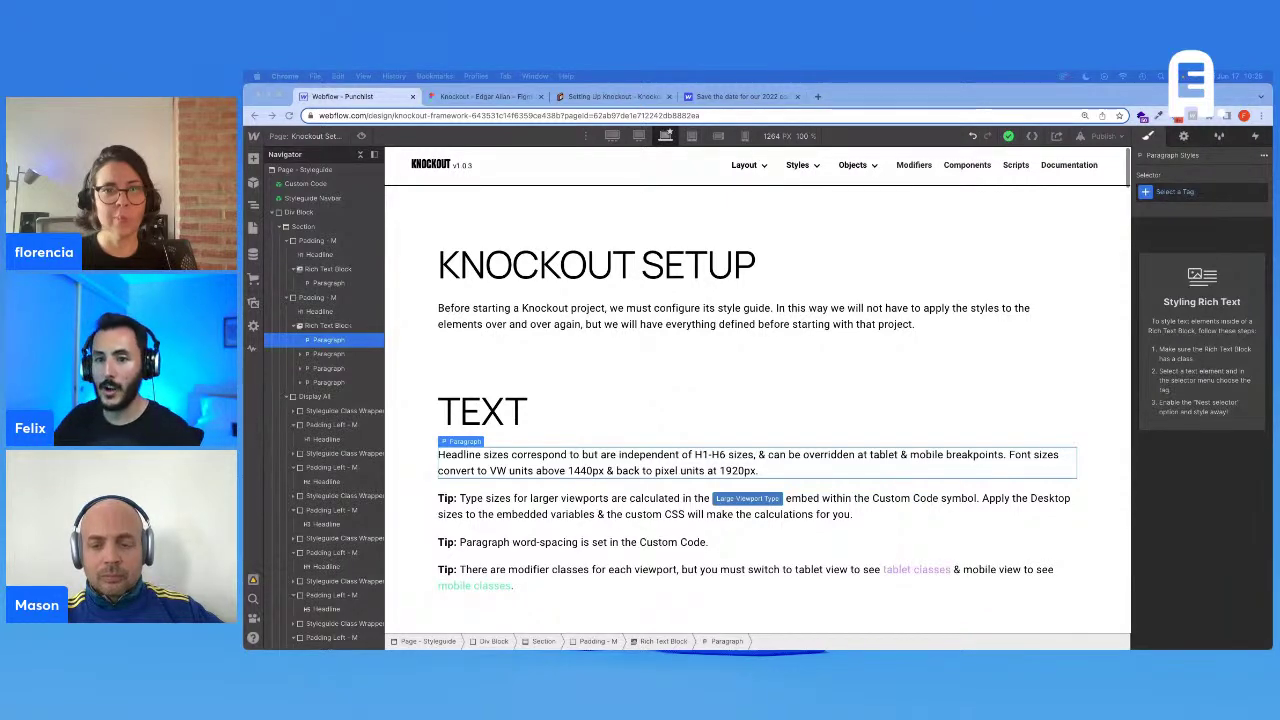
Step: Duplicate the Headline XXL label and its heading block above the original sample, and relabel the upper copy 2XL
scroll(1000, 580, down, 5)
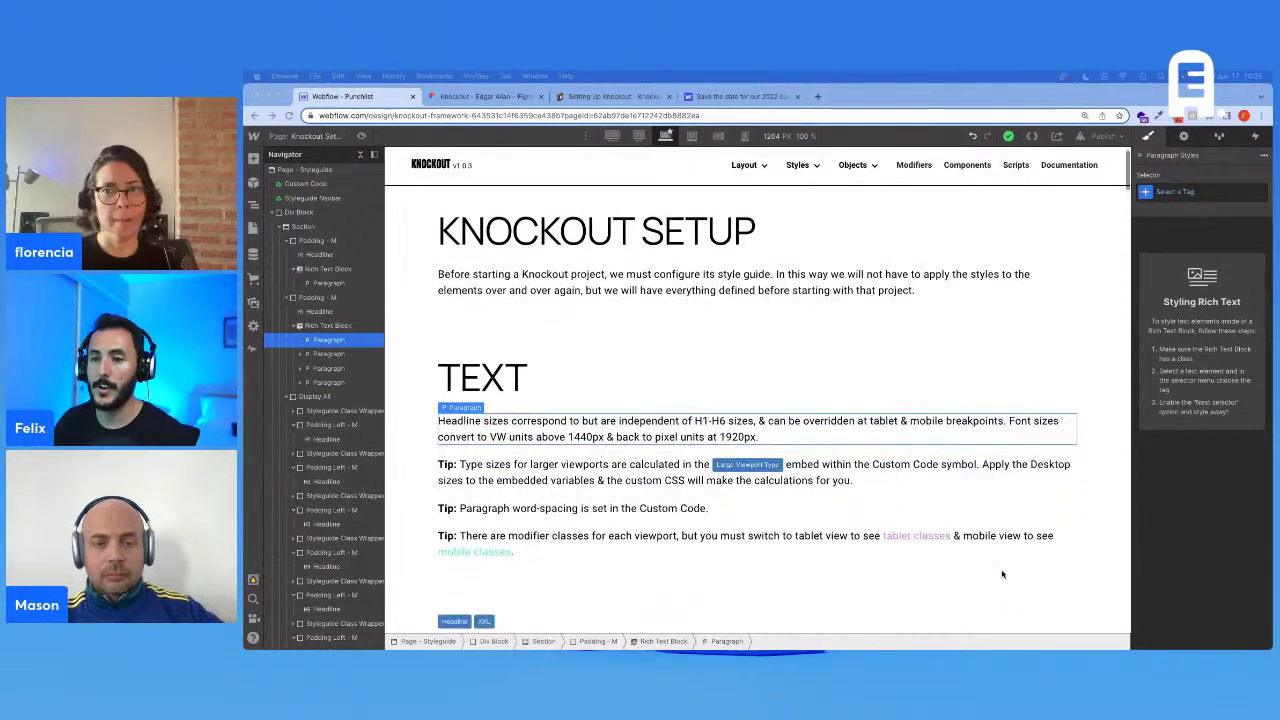
click(656, 416)
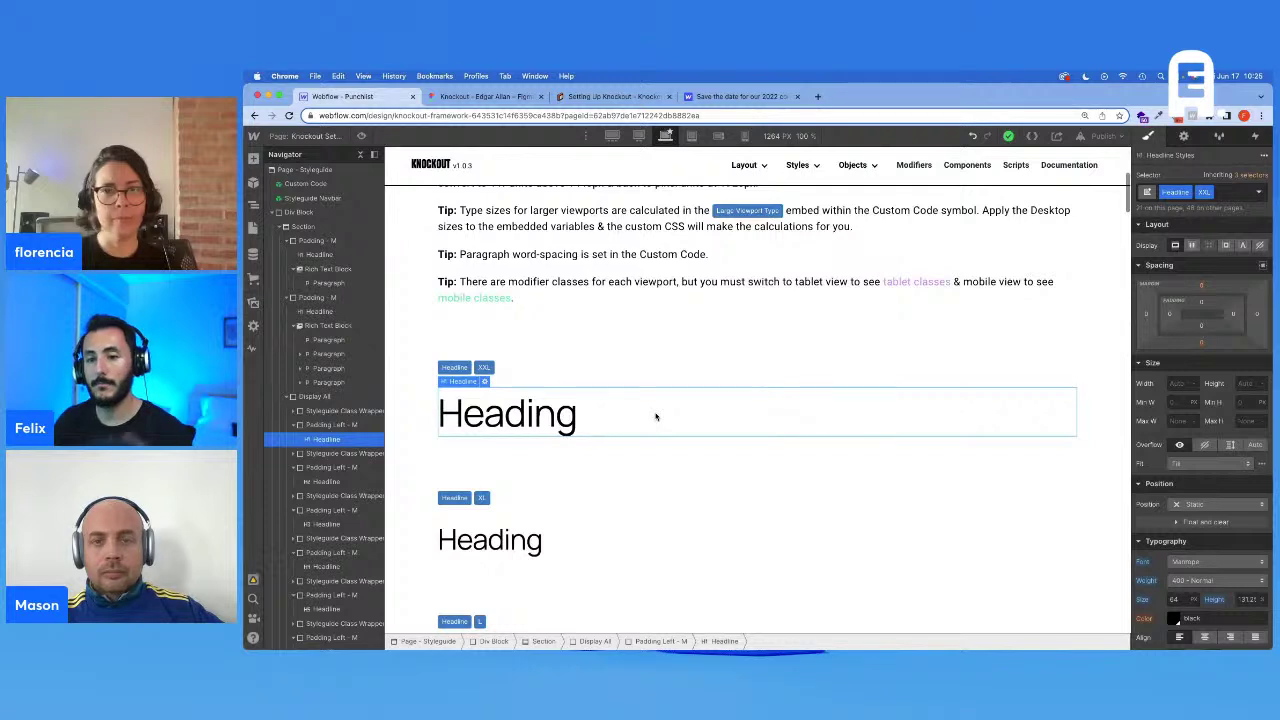
scroll(656, 416, down, 1)
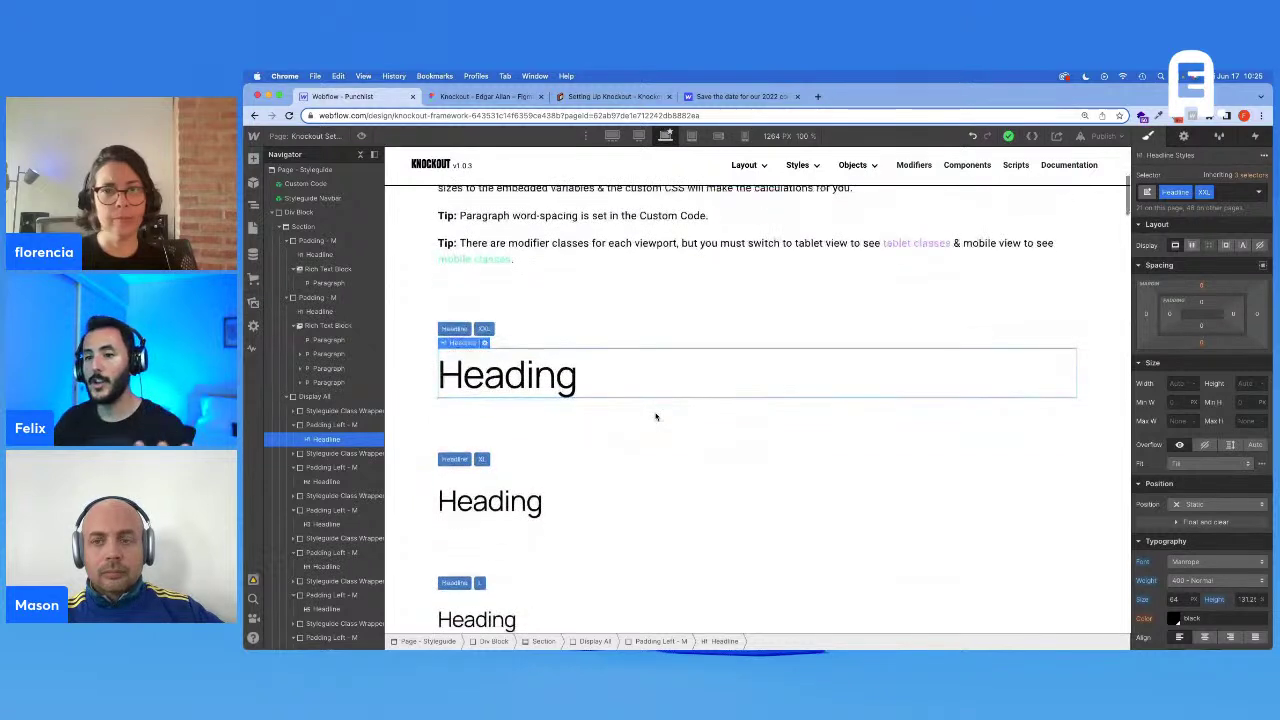
click(345, 411)
key(super+v)
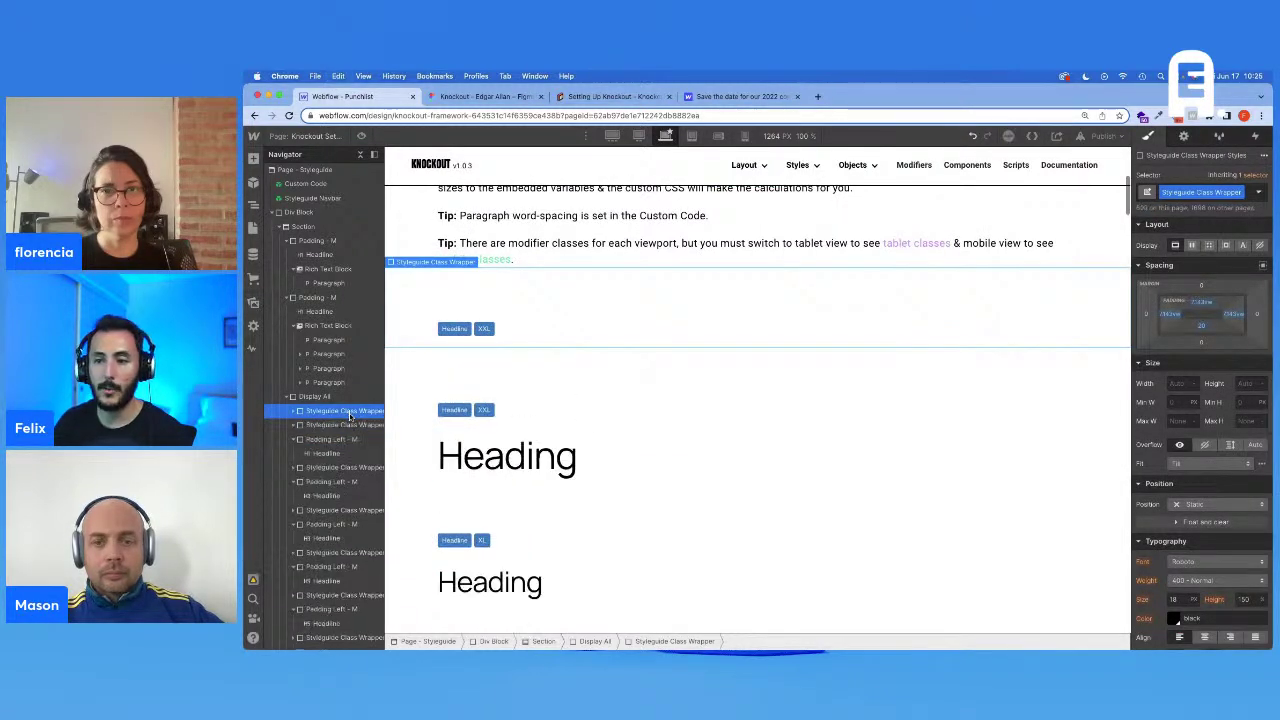
click(340, 440)
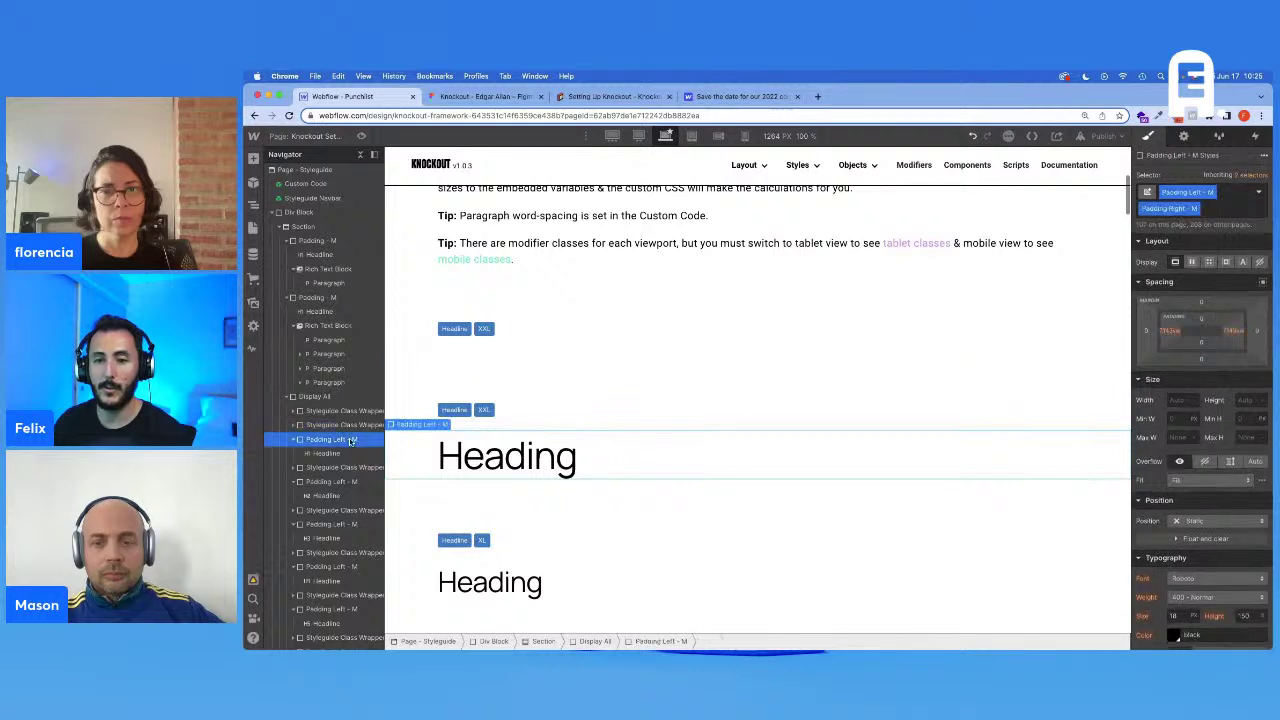
key(super+d)
drag(326, 441, 327, 417)
click(480, 330)
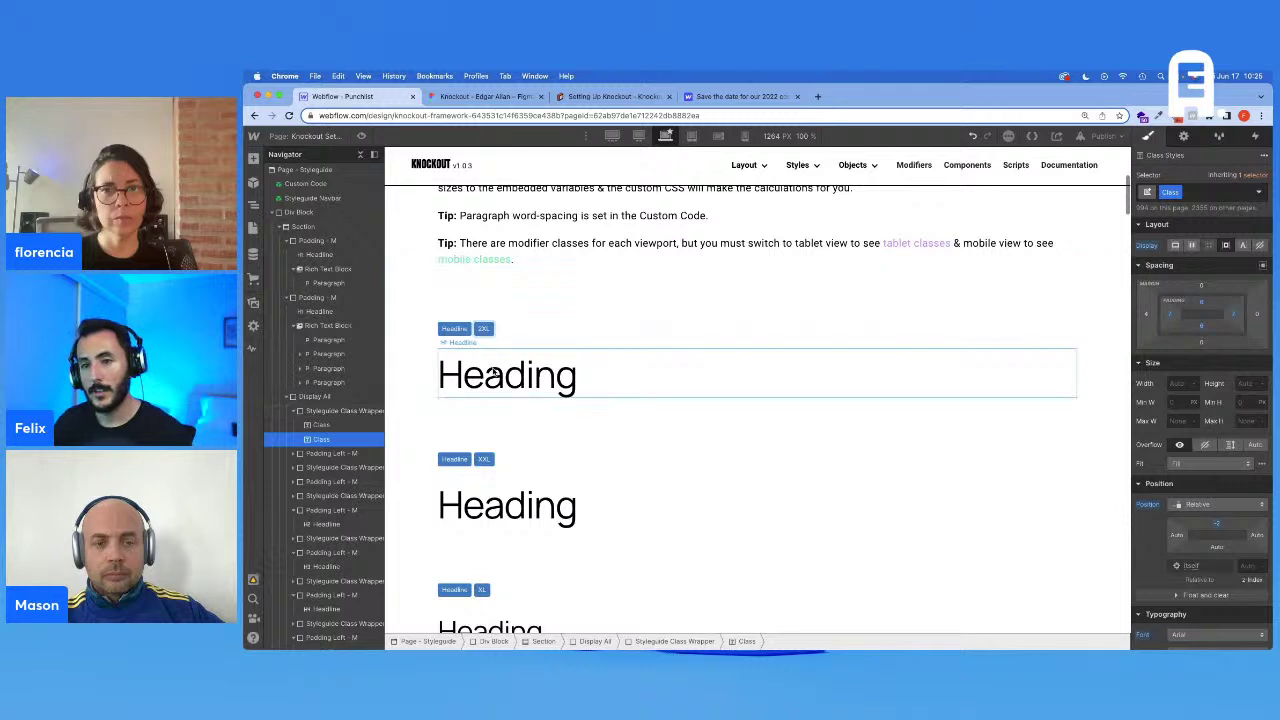
Step: Replace the upper heading's XXL combo class with a new 2XL combo class and set its font size to 120 px
click(492, 372)
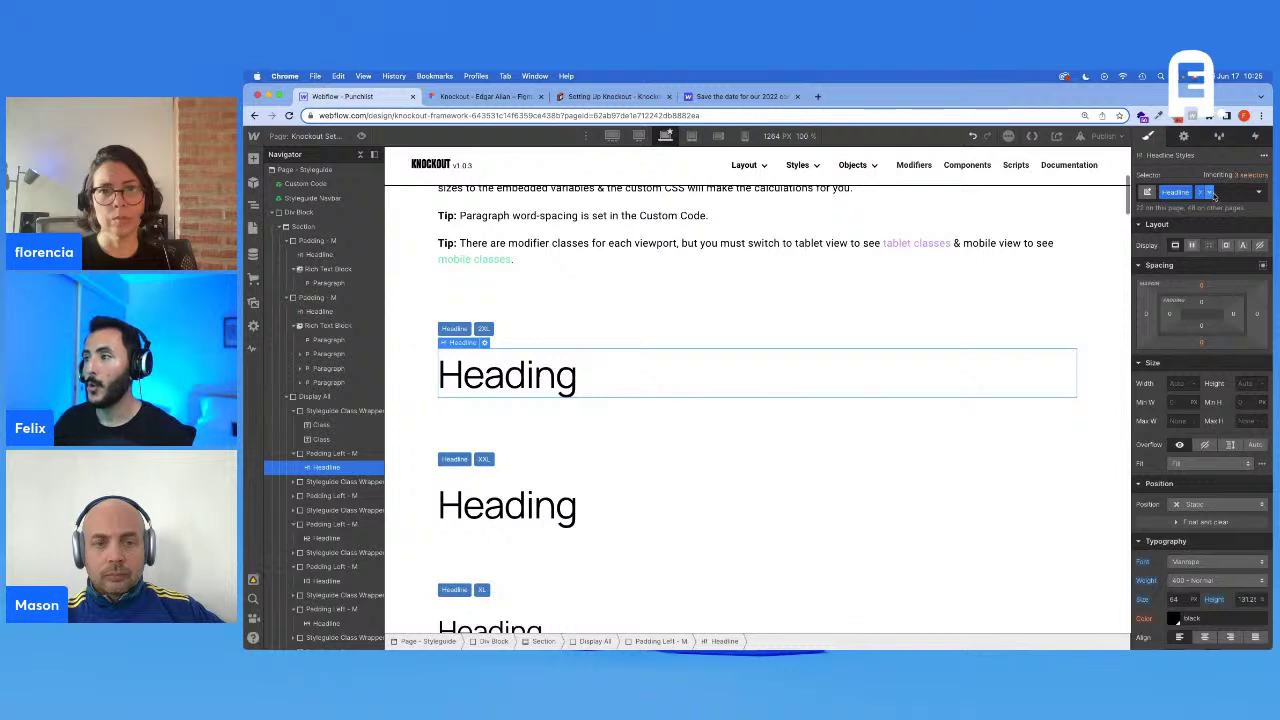
click(1218, 193)
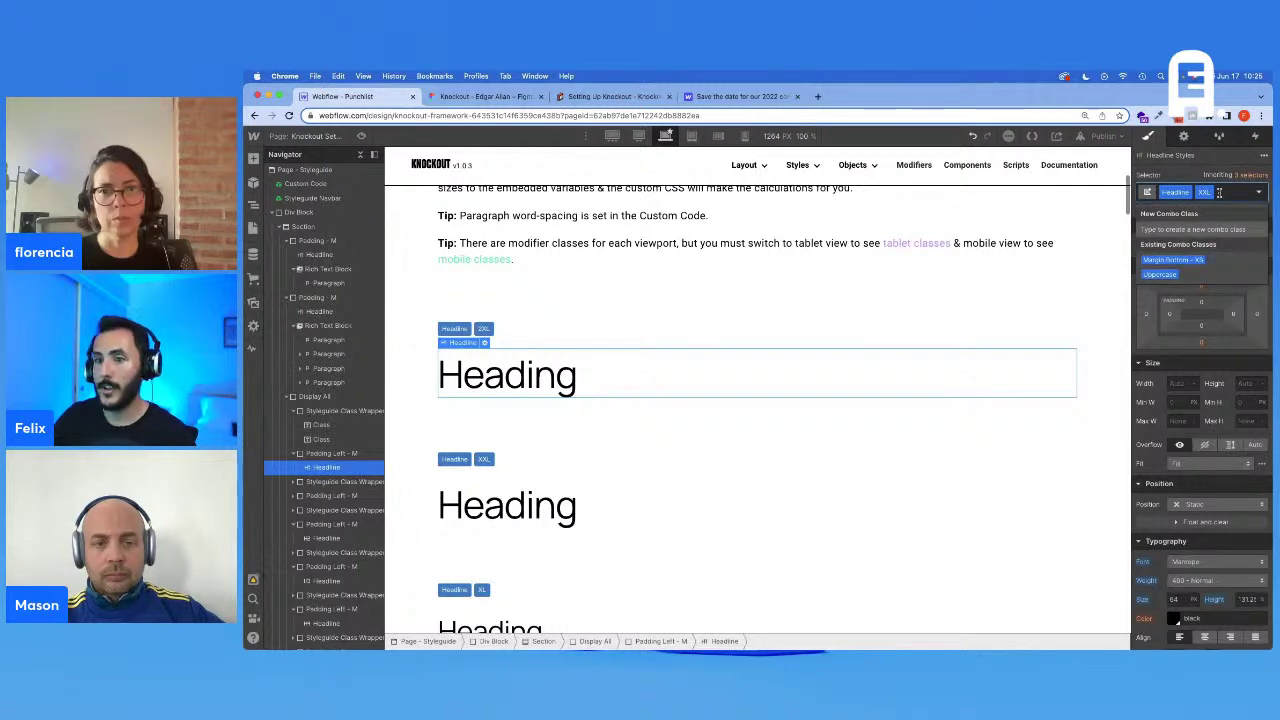
key(BackSpace)
text(2XL)
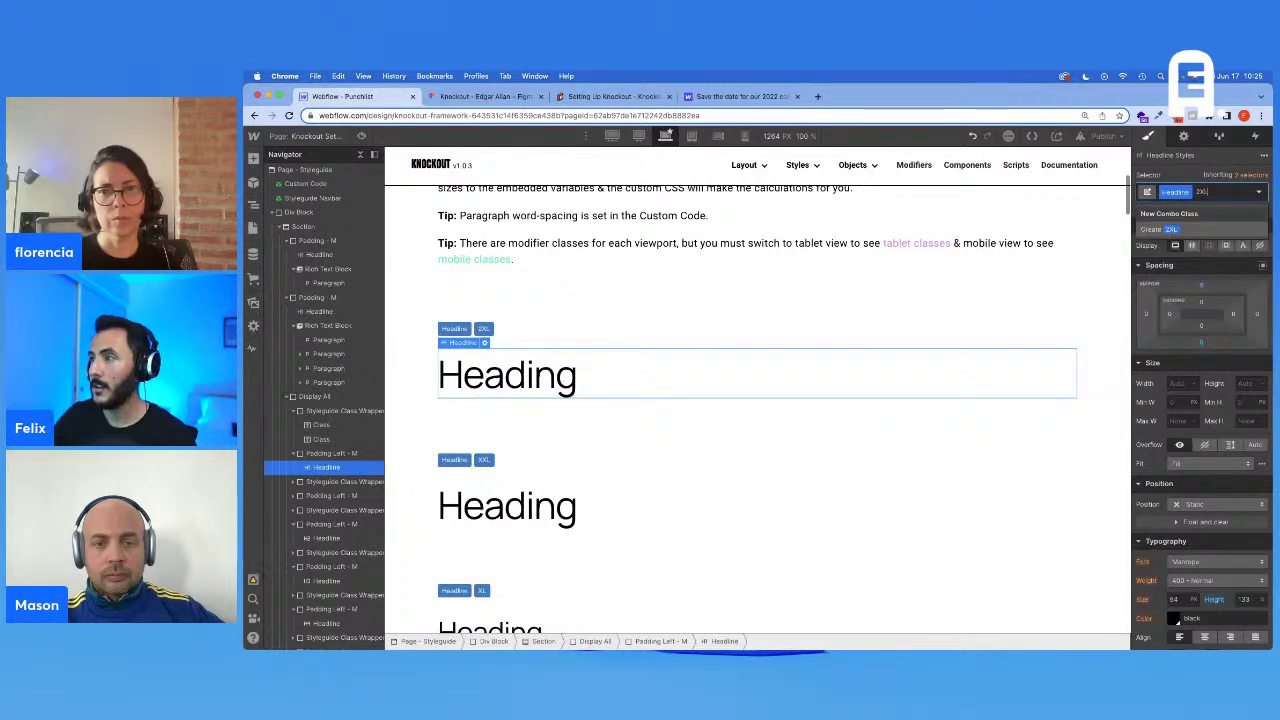
key(Return)
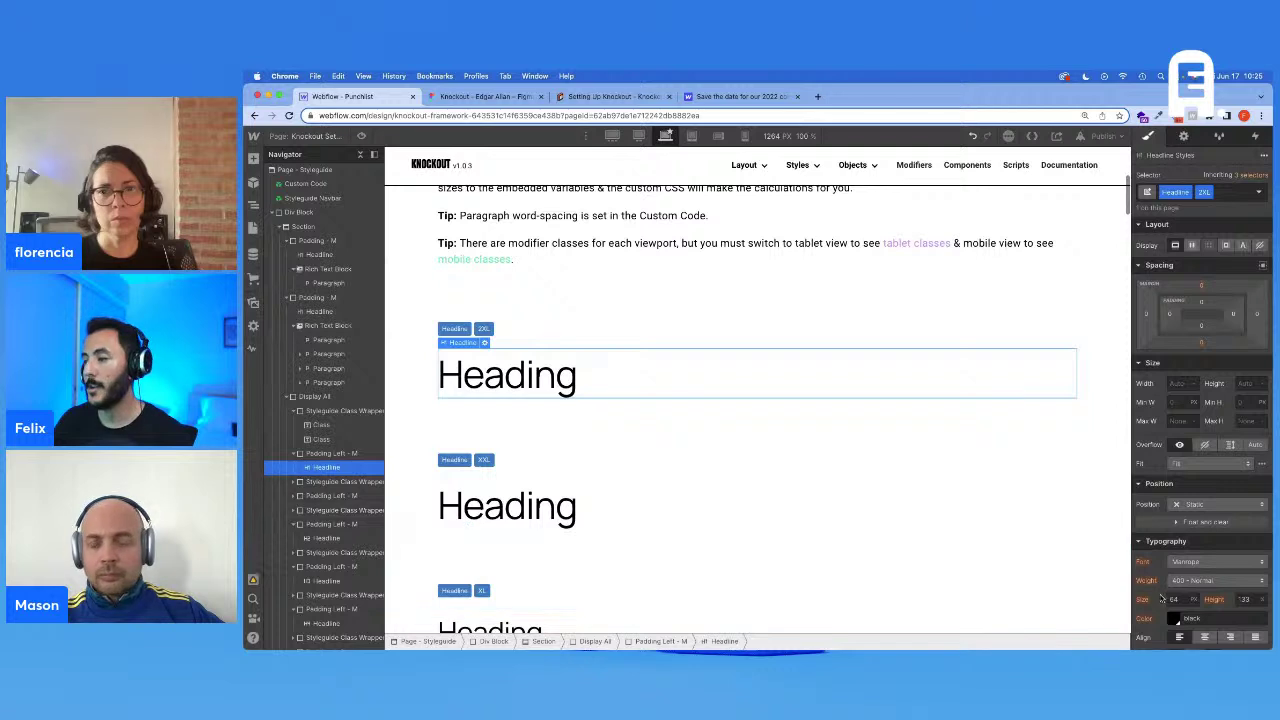
click(1172, 599)
text(120)
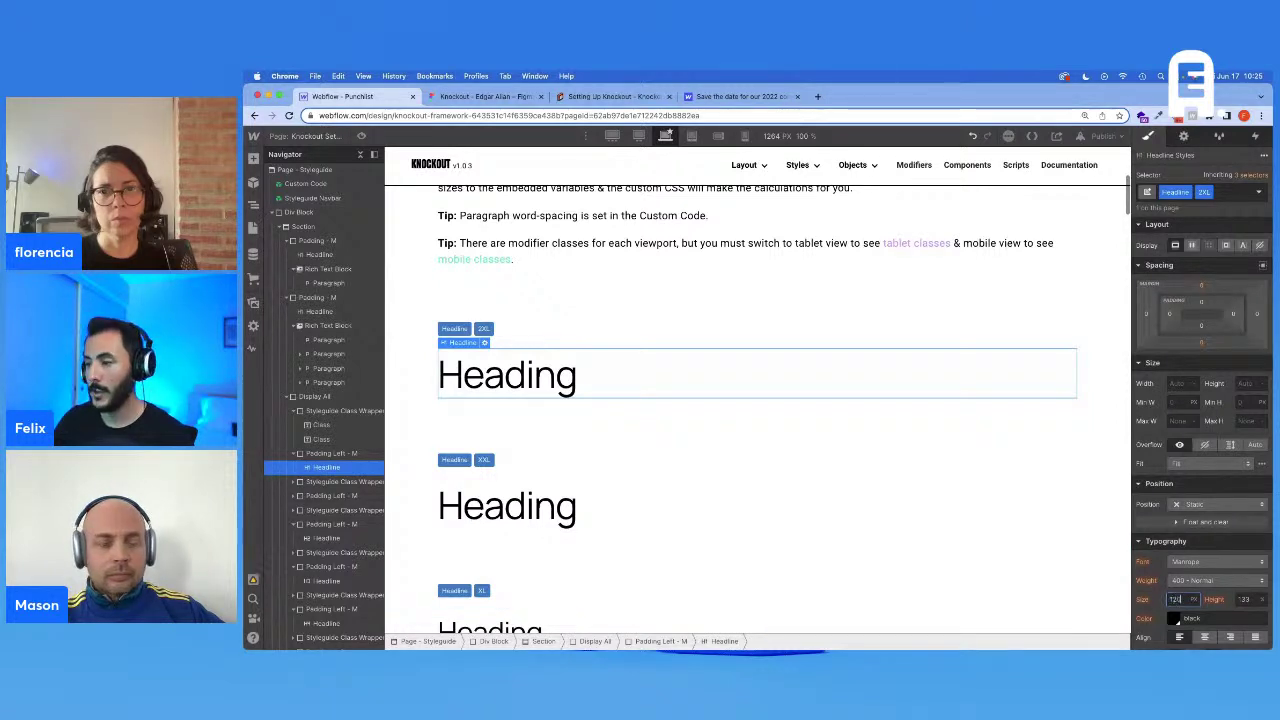
Step: Set the font size of the 2XL headline combo class to 120 px
key(Return)
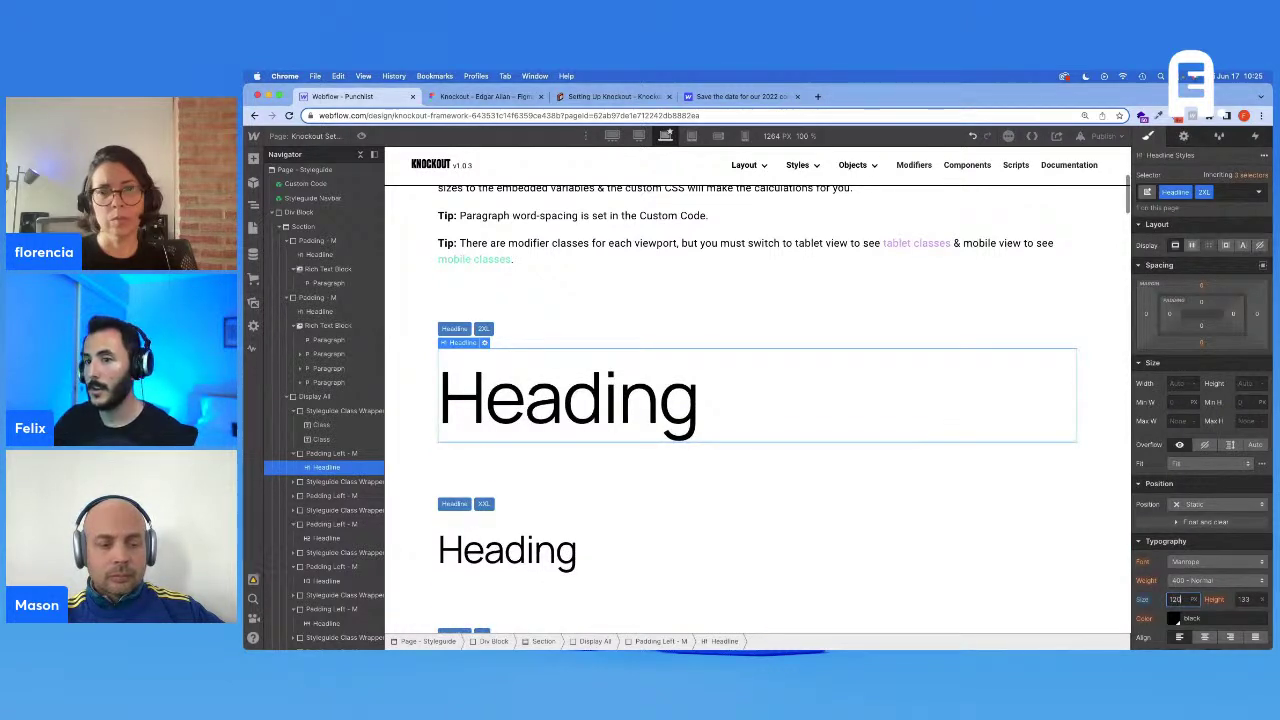
click(1176, 599)
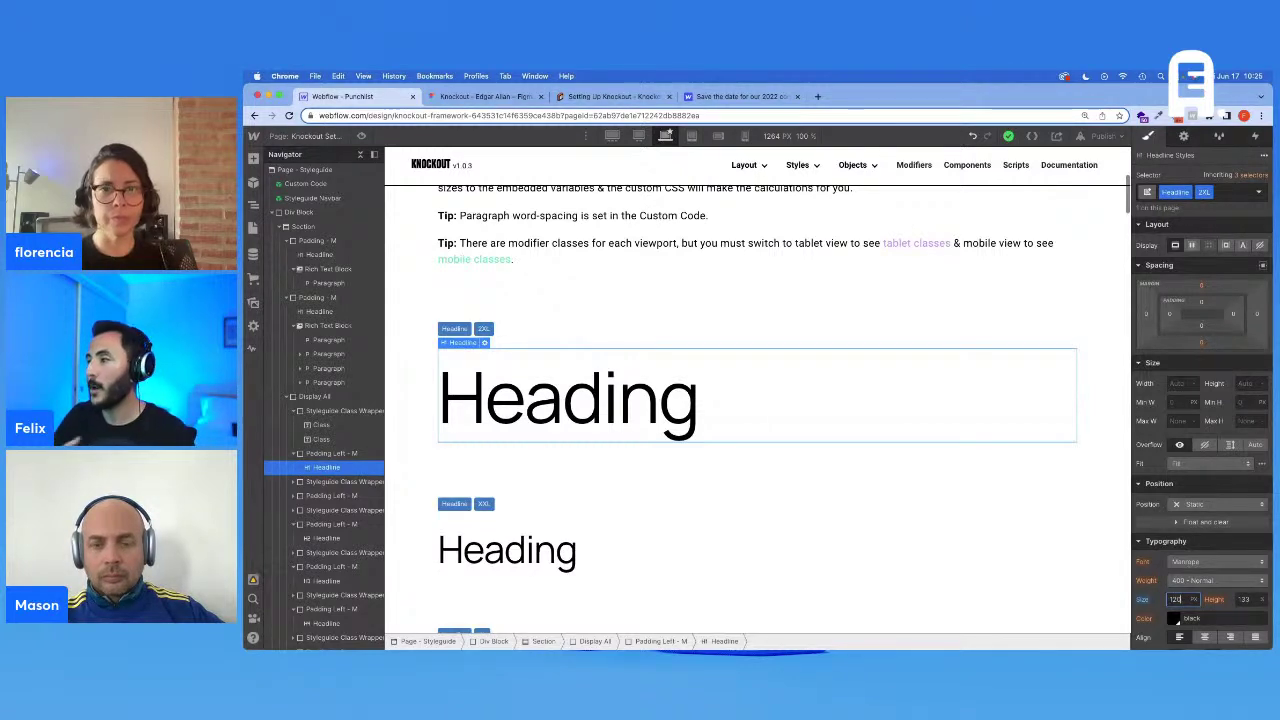
click(1177, 599)
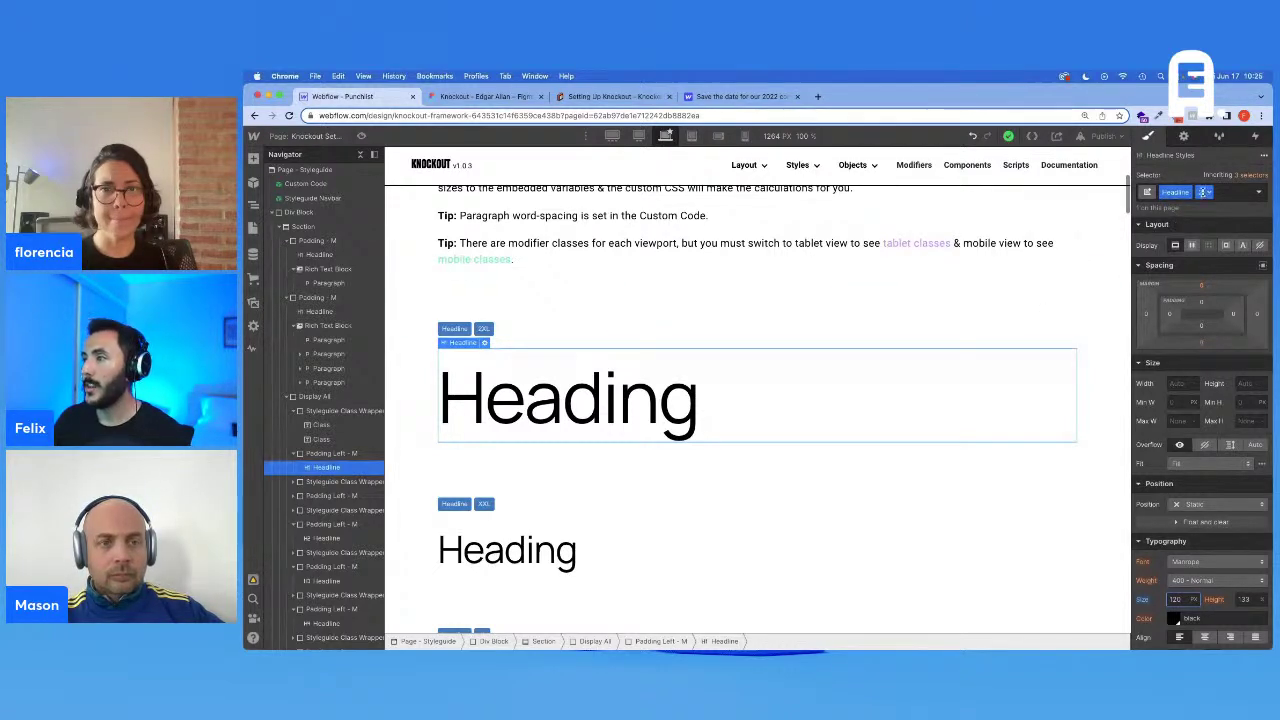
Step: Open the code of the Large Viewport Type embed inside the Custom Code symbol
click(304, 183)
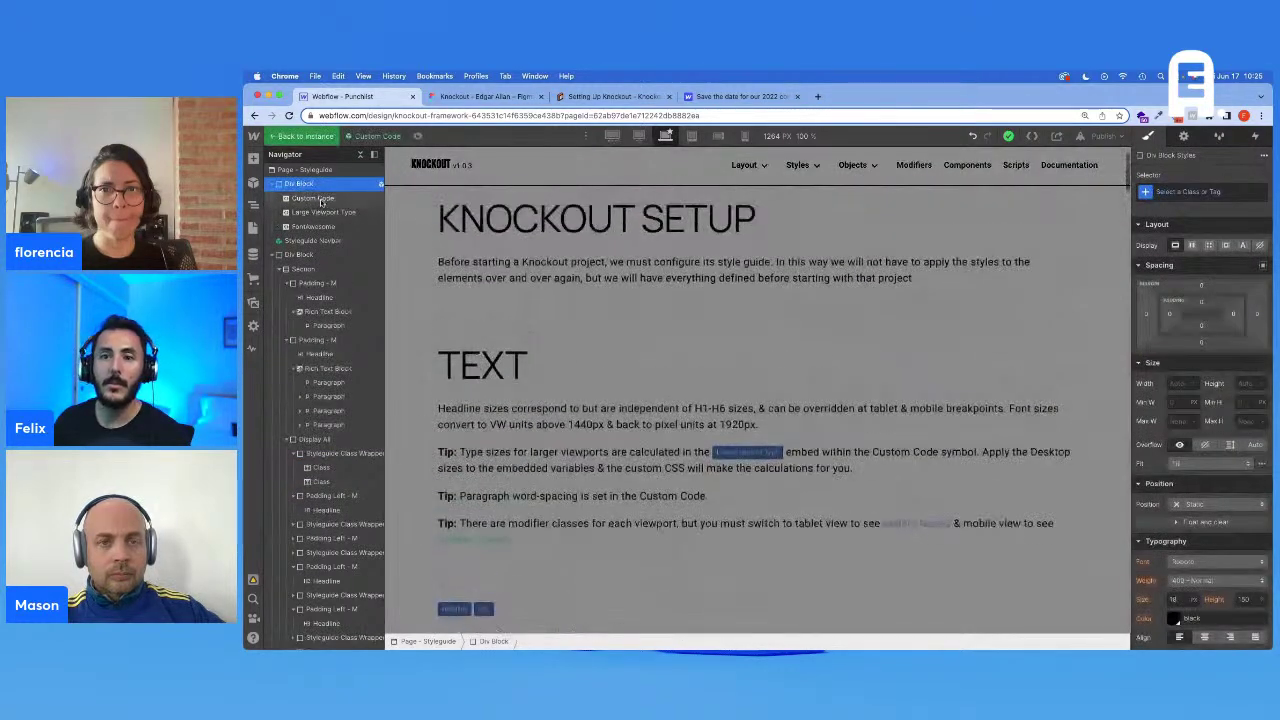
double_click(322, 212)
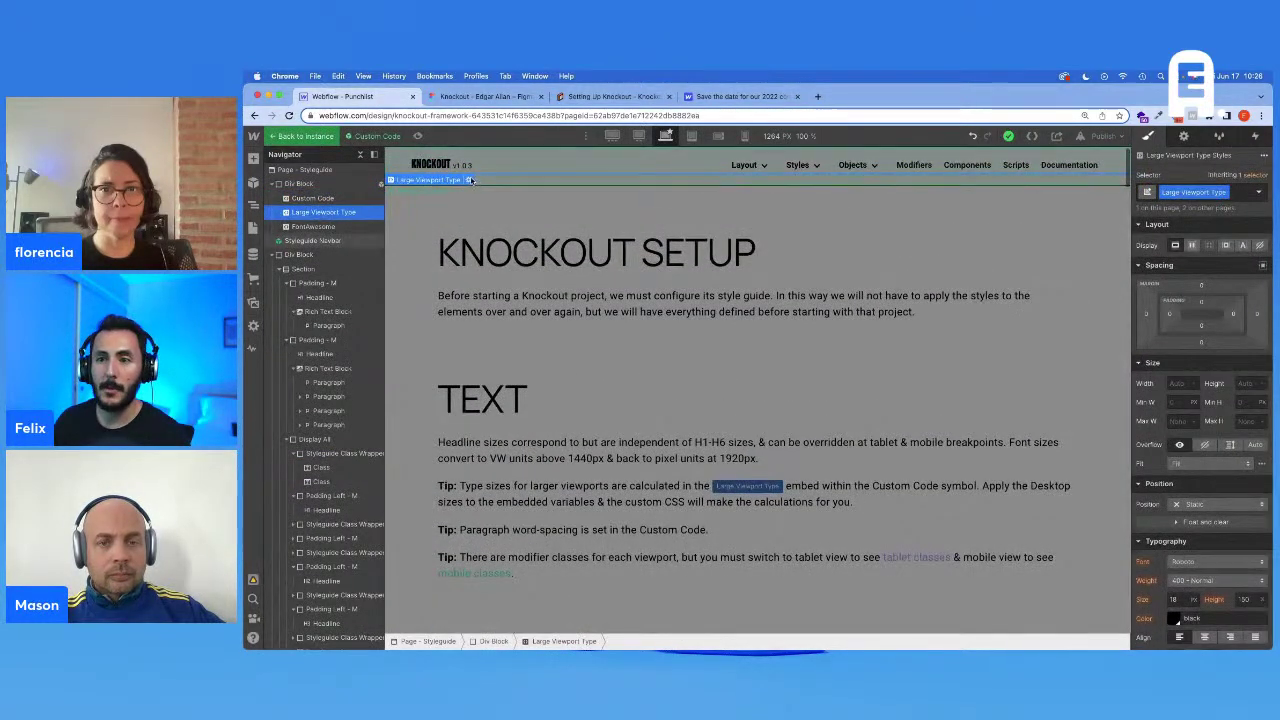
scroll(605, 323, up, 15)
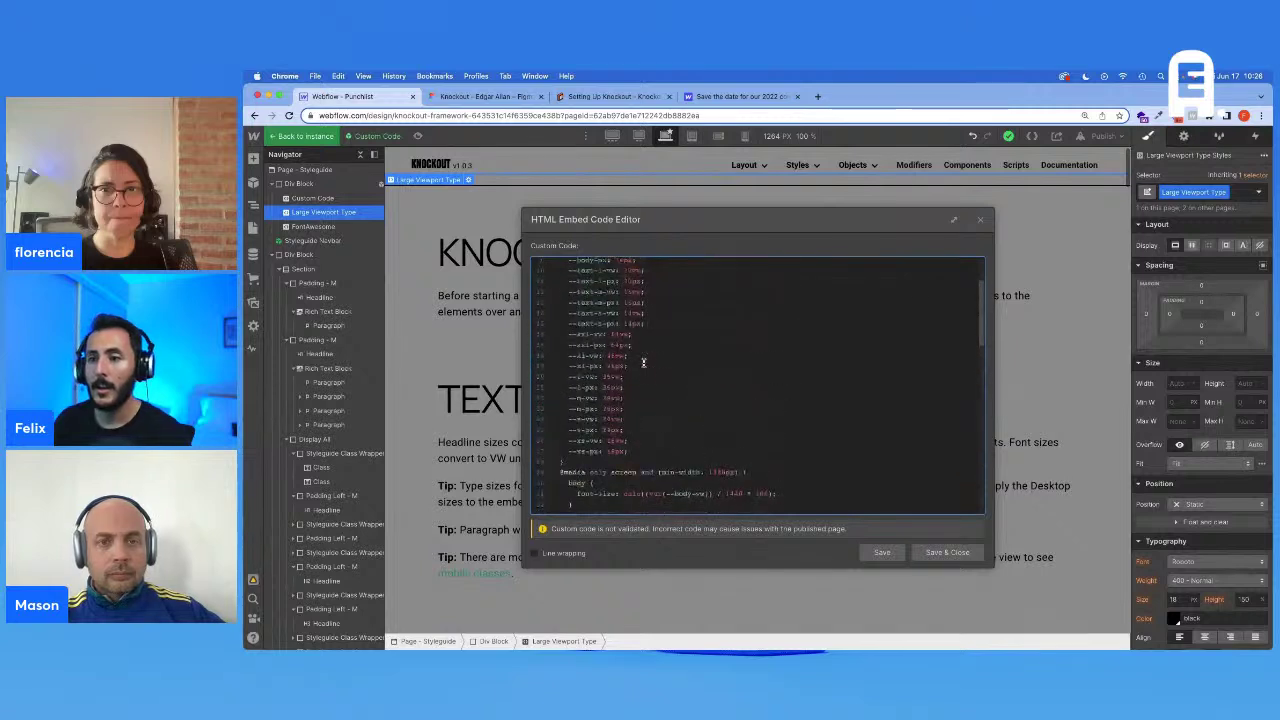
scroll(644, 364, down, 3)
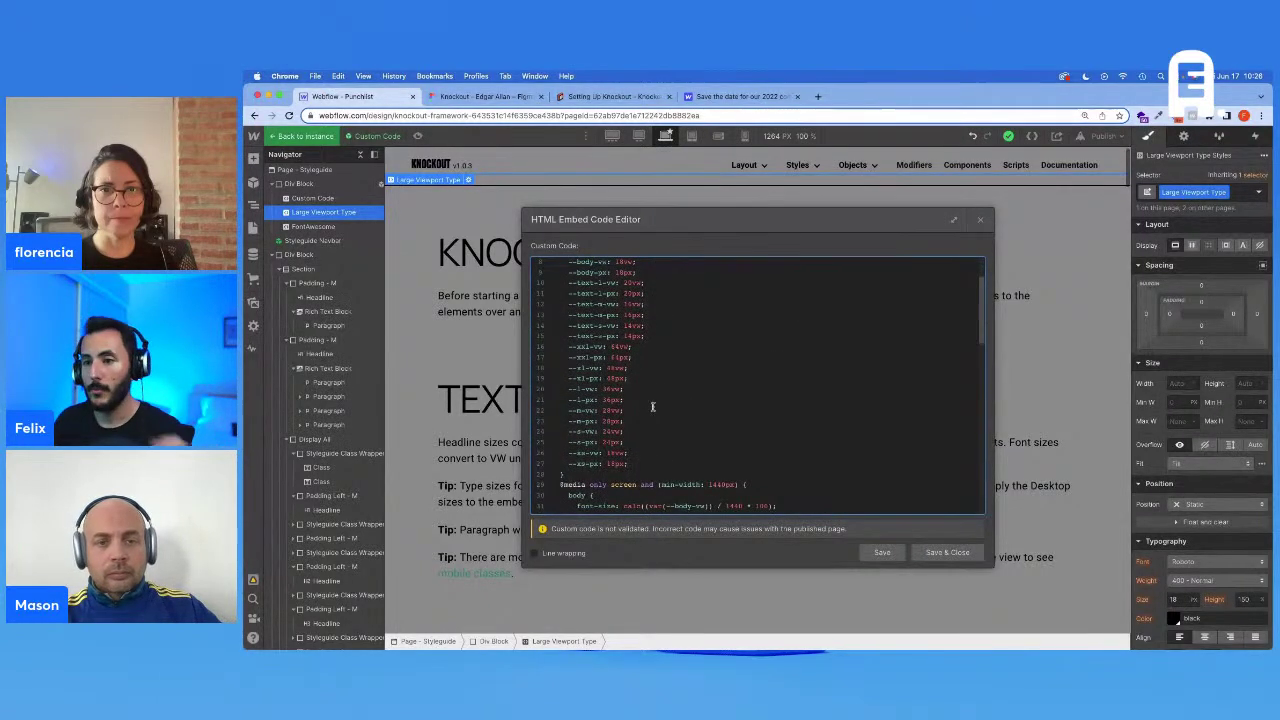
Step: Add the variable --2xl-vw: 120vw; on a new line after --text-s-px in the :root block
click(658, 336)
key(Return)
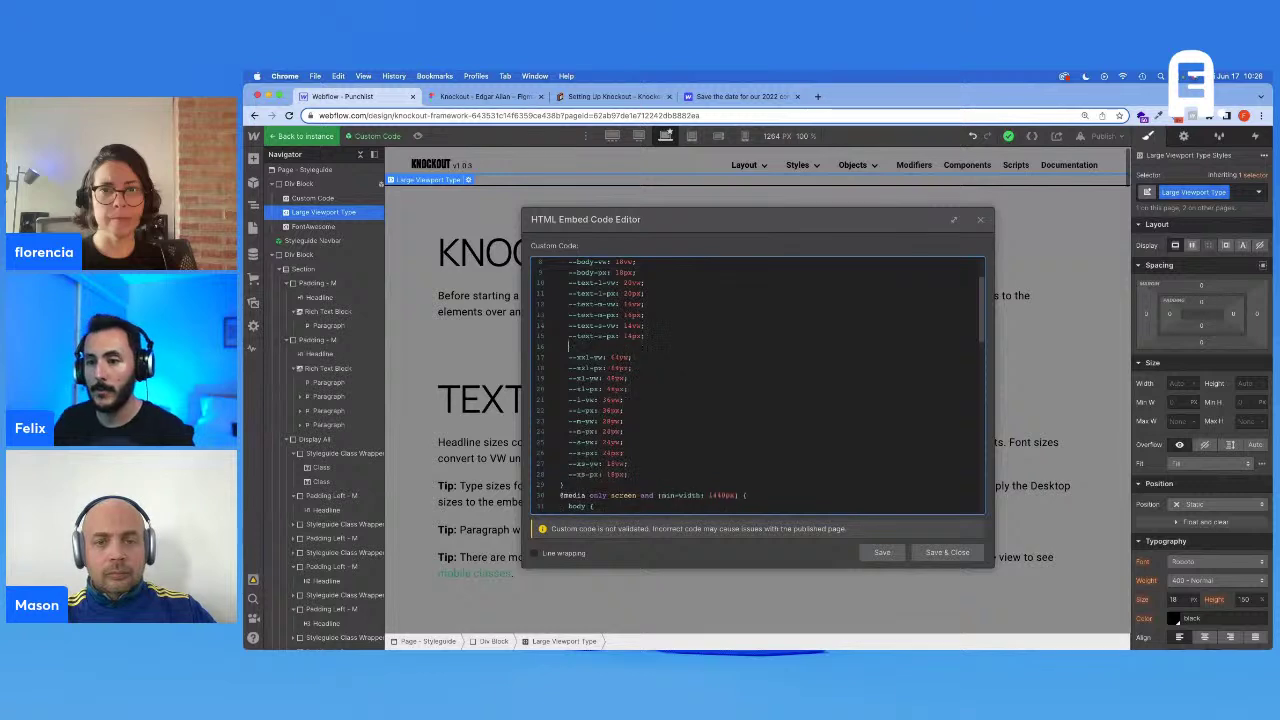
text(xl-)
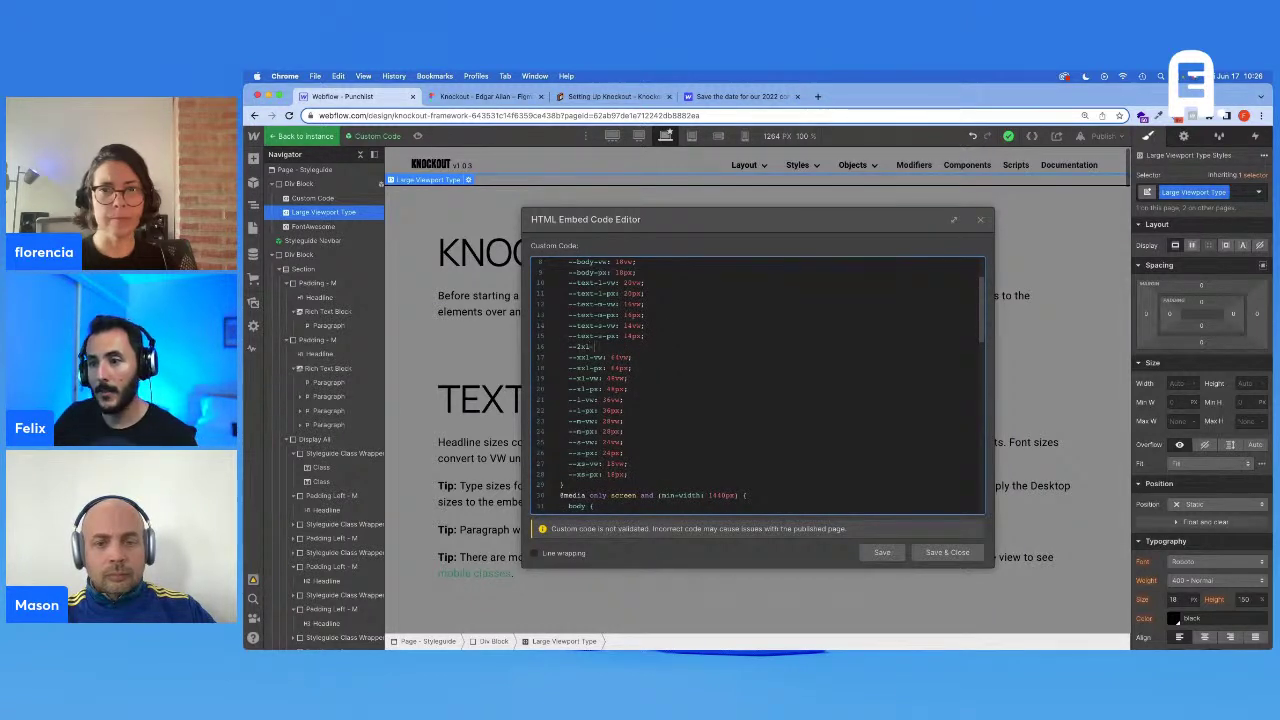
text(xl-vw:)
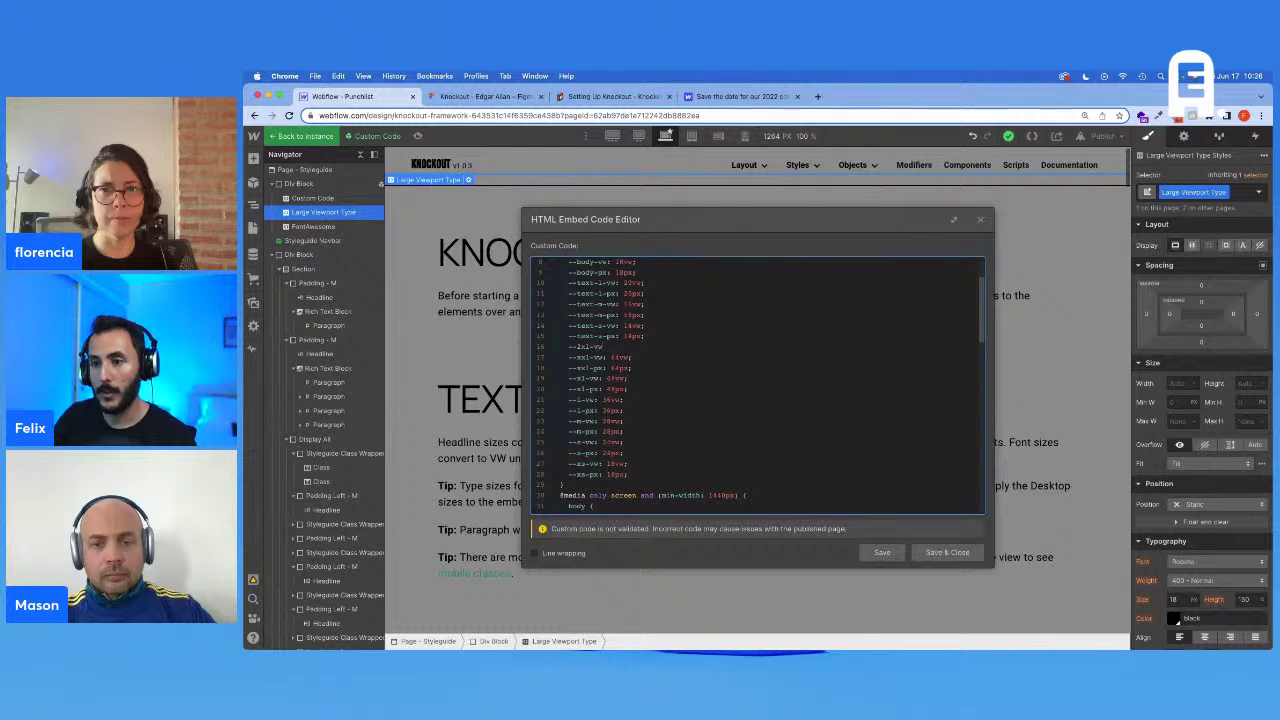
text( 120)
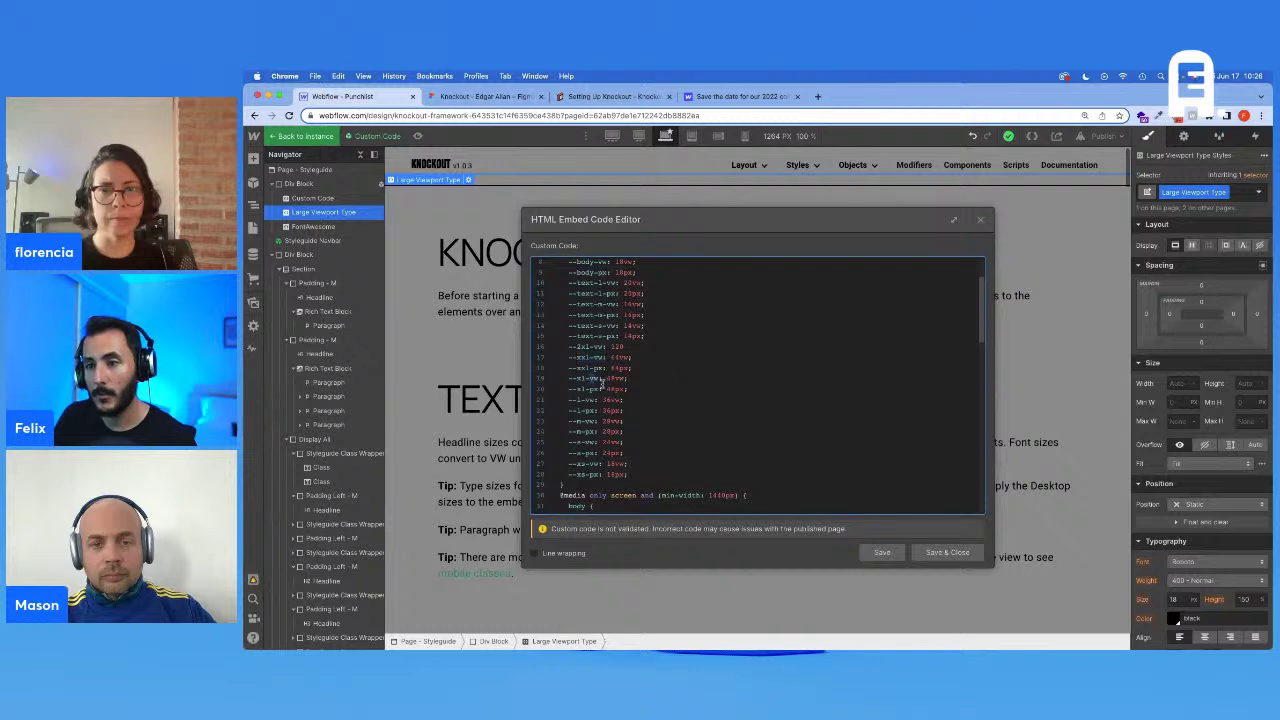
text(vw;)
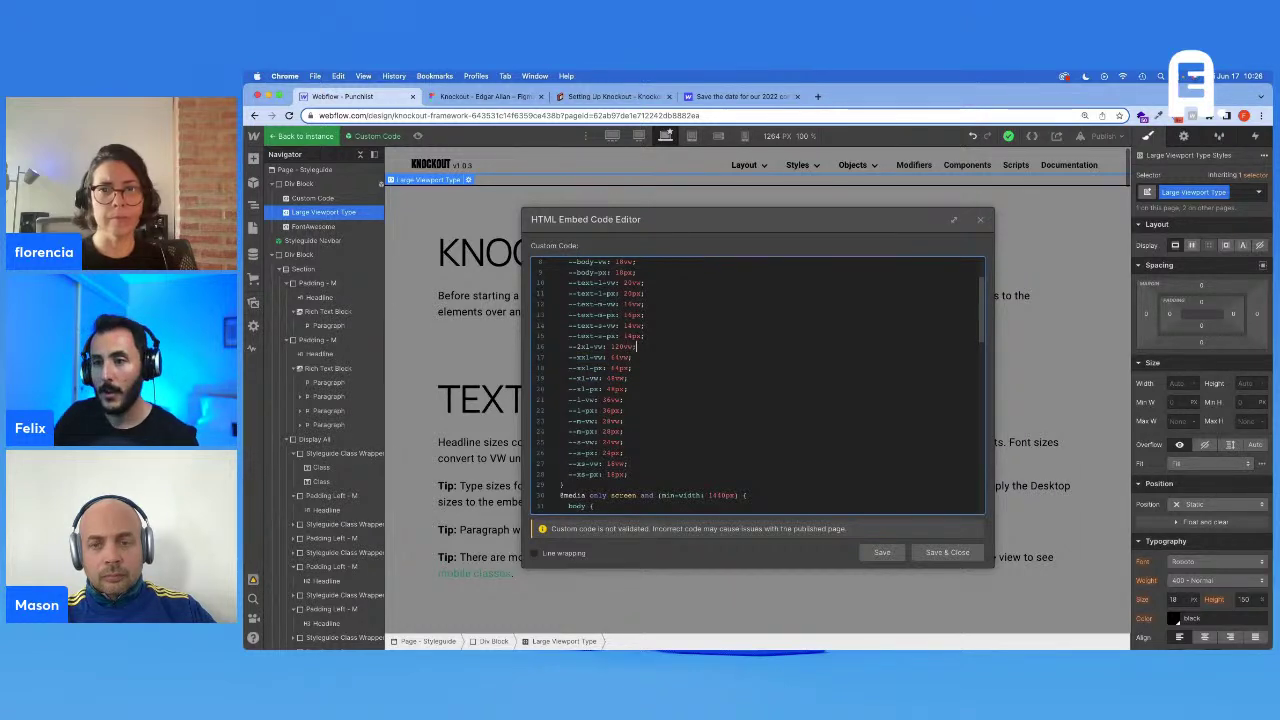
Step: Add the variable --2xl-px: 120px; directly below --2xl-vw in the :root block
key(Return)
text(--)
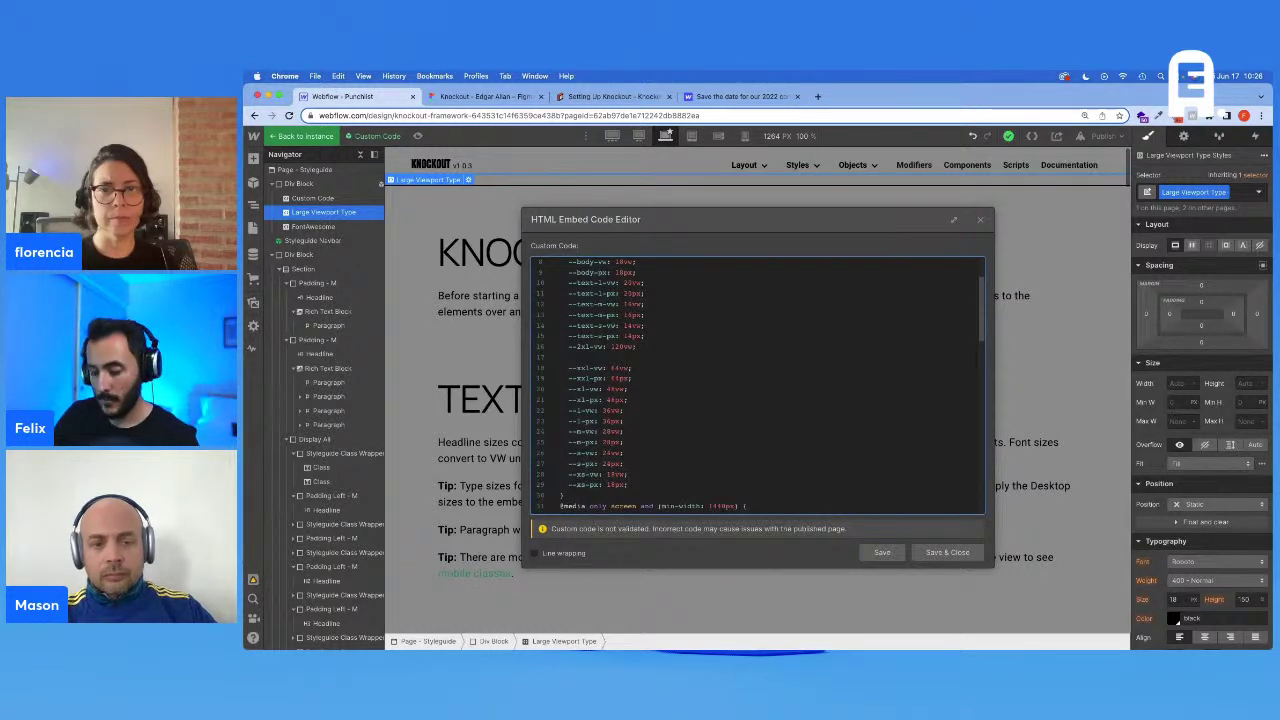
text(2xl-)
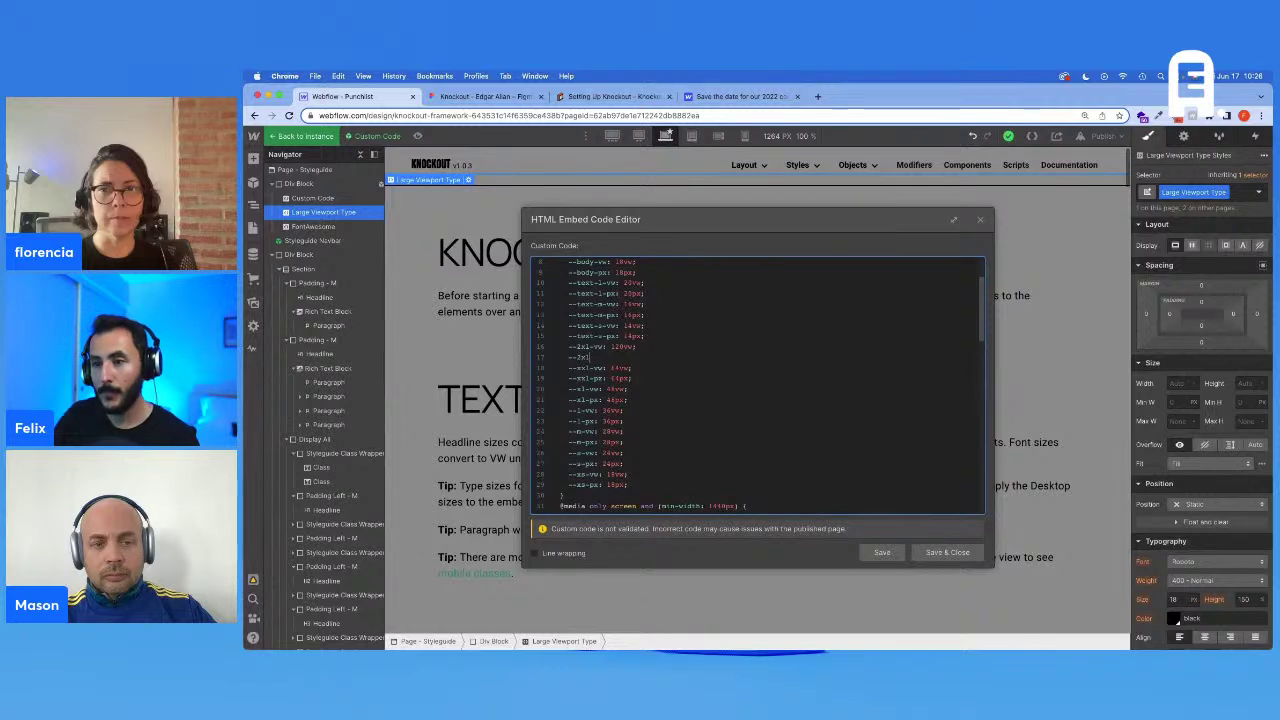
text(px)
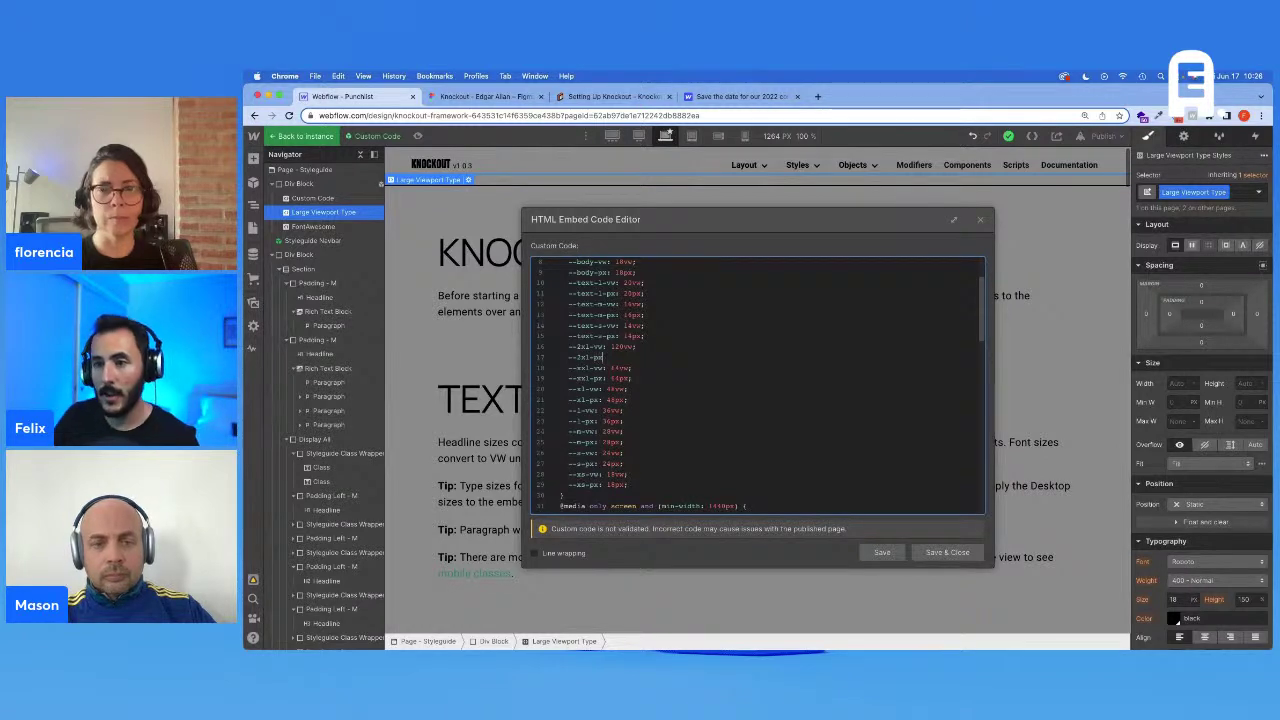
double_click(596, 378)
click(606, 357)
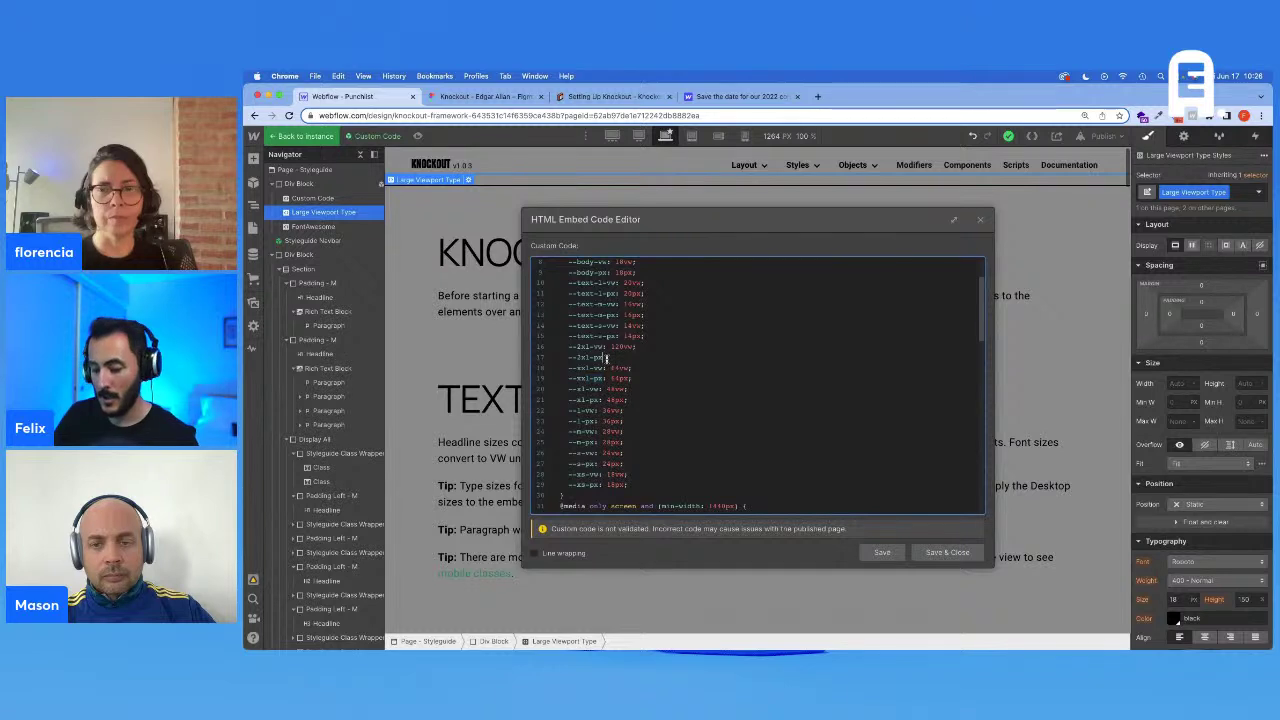
text(: 120px;)
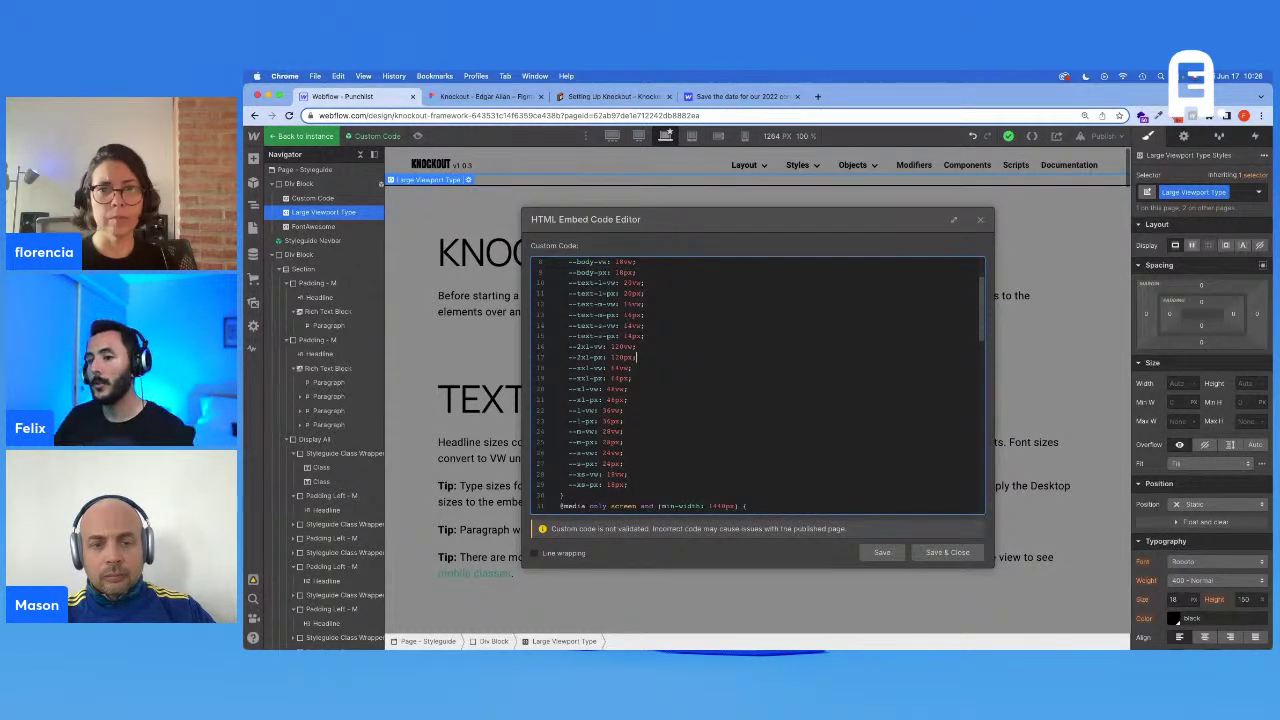
Step: Duplicate the h1, .headline.xxl rule right after the .text-s rule in the 1440px media query
scroll(616, 375, down, 5)
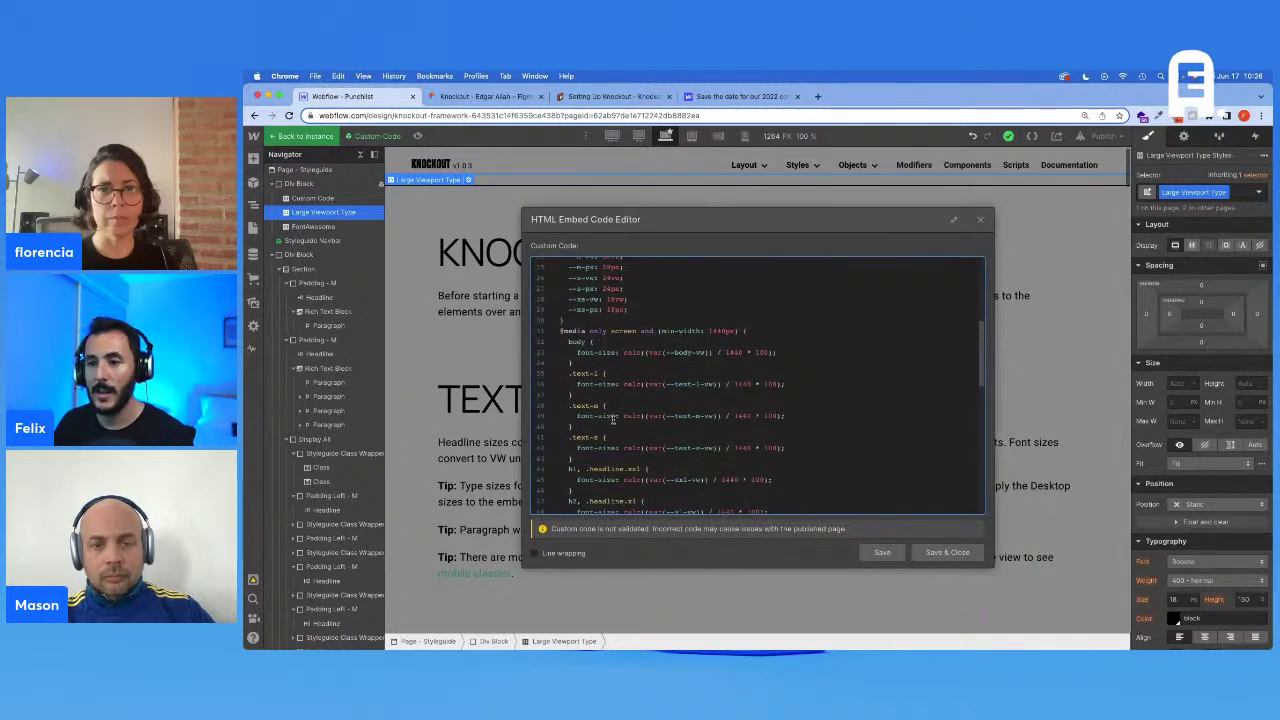
scroll(618, 422, down, 1)
drag(574, 449, 566, 428)
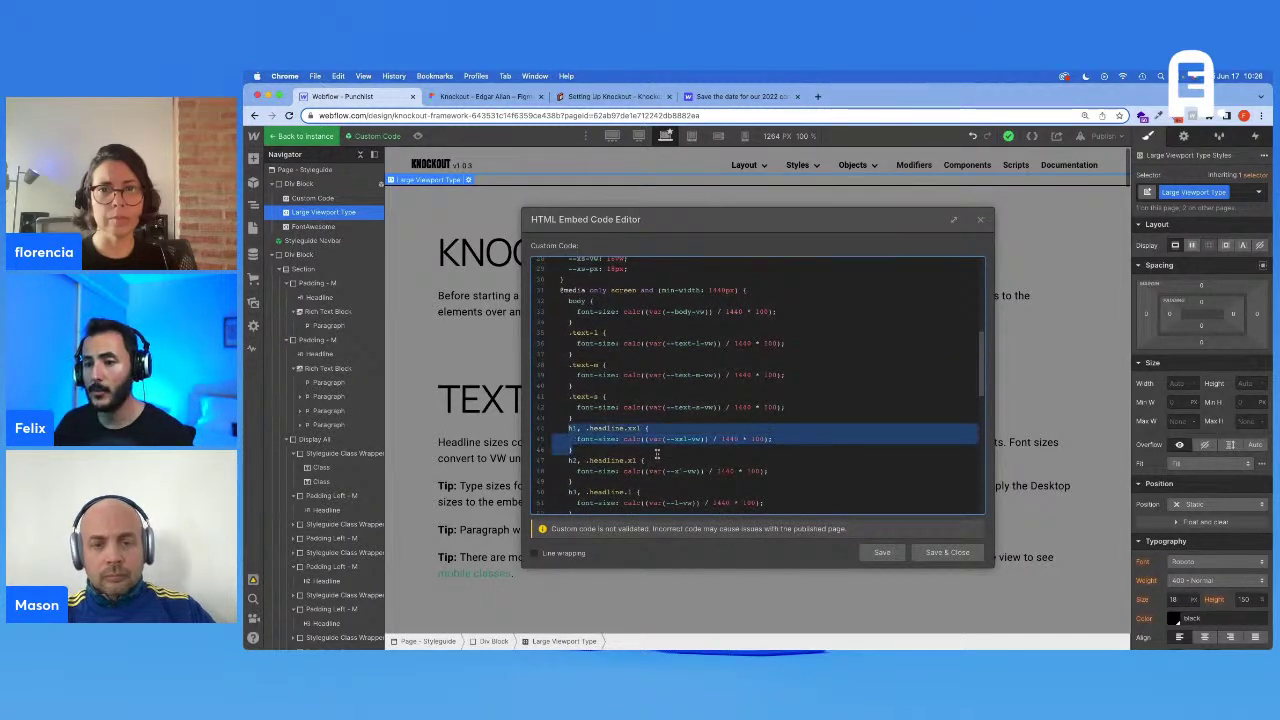
click(613, 420)
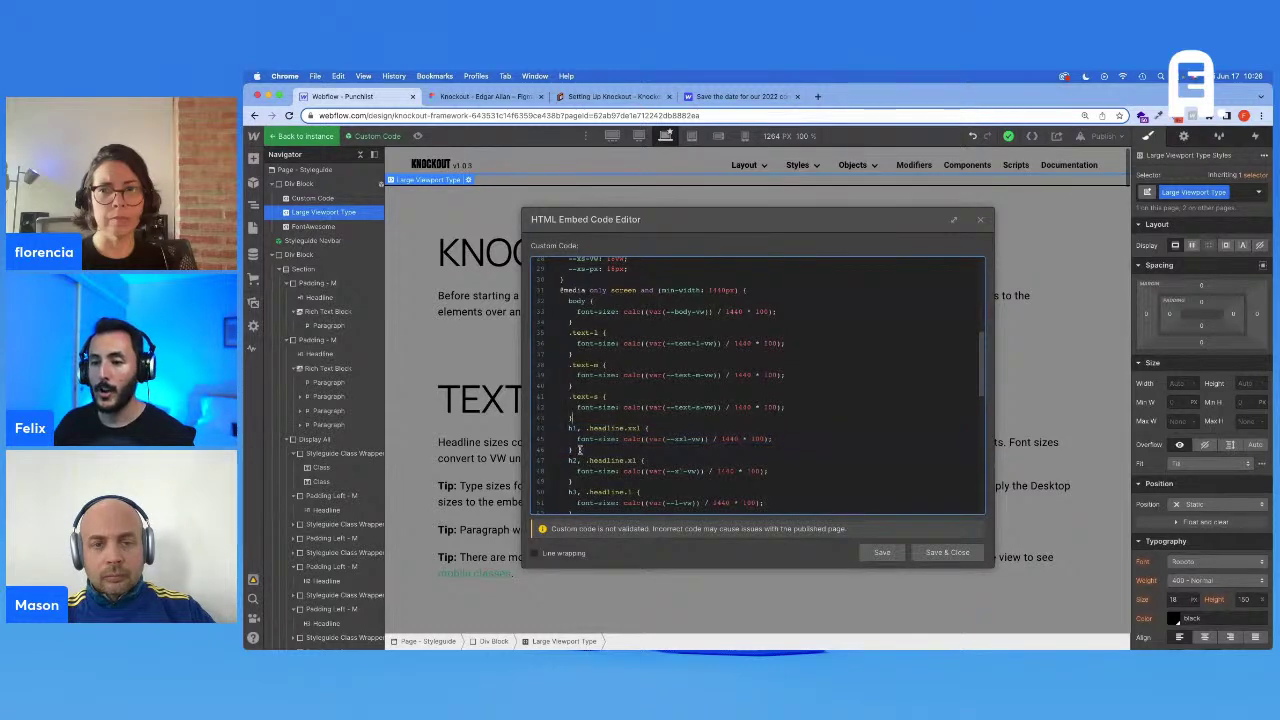
drag(579, 450, 569, 428)
key(ctrl+c)
click(590, 420)
key(ctrl+v)
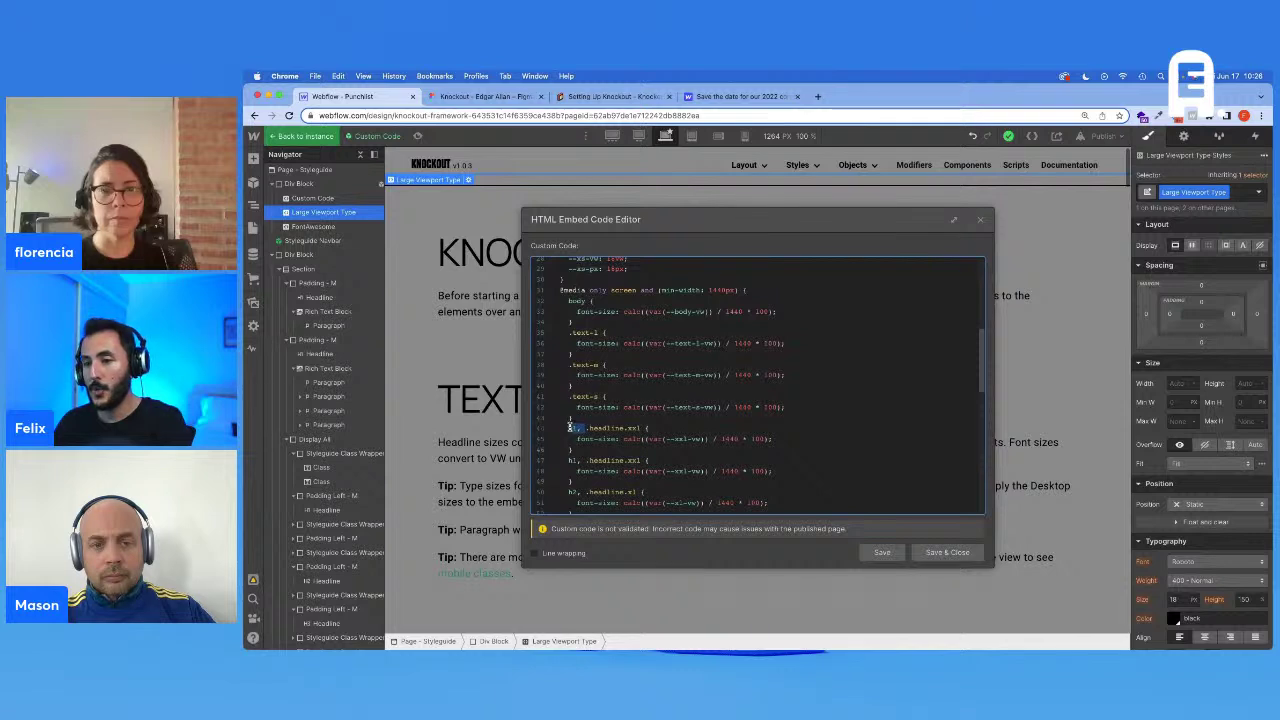
Step: Change the selector of the first duplicated rule in the 1440px media query to .headline.xxxl, without h1
key(BackSpace)
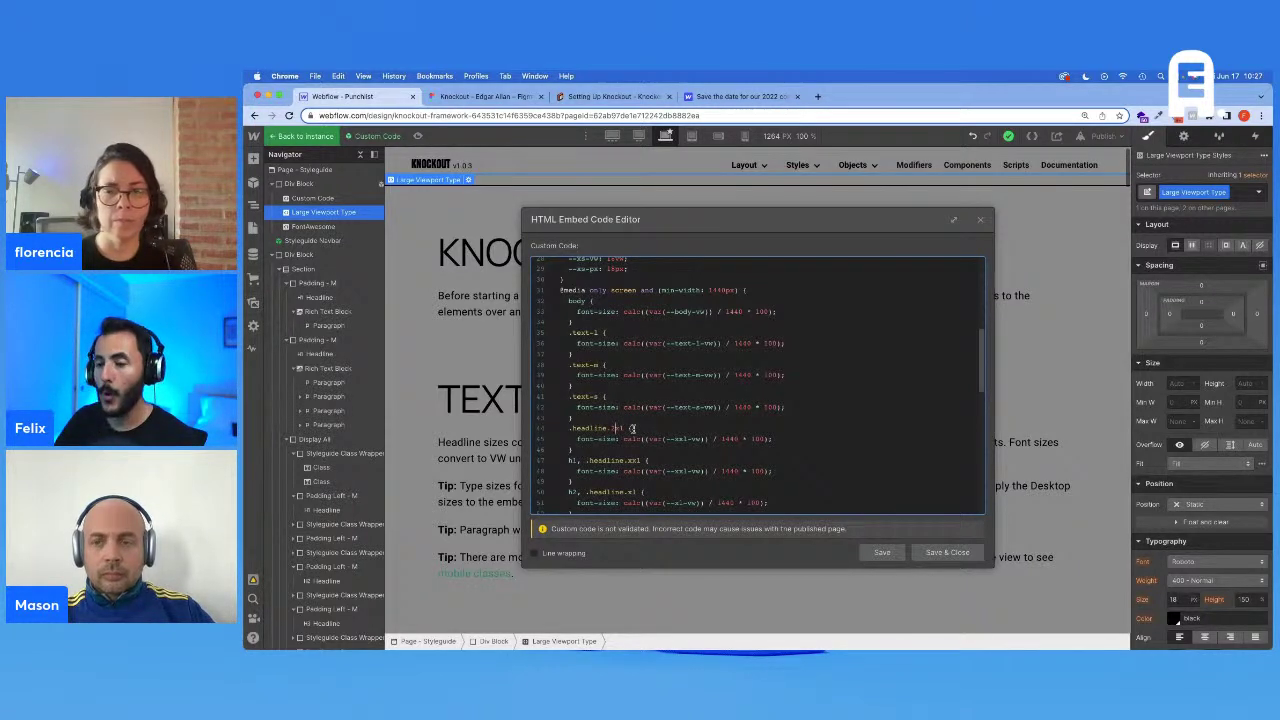
text(2)
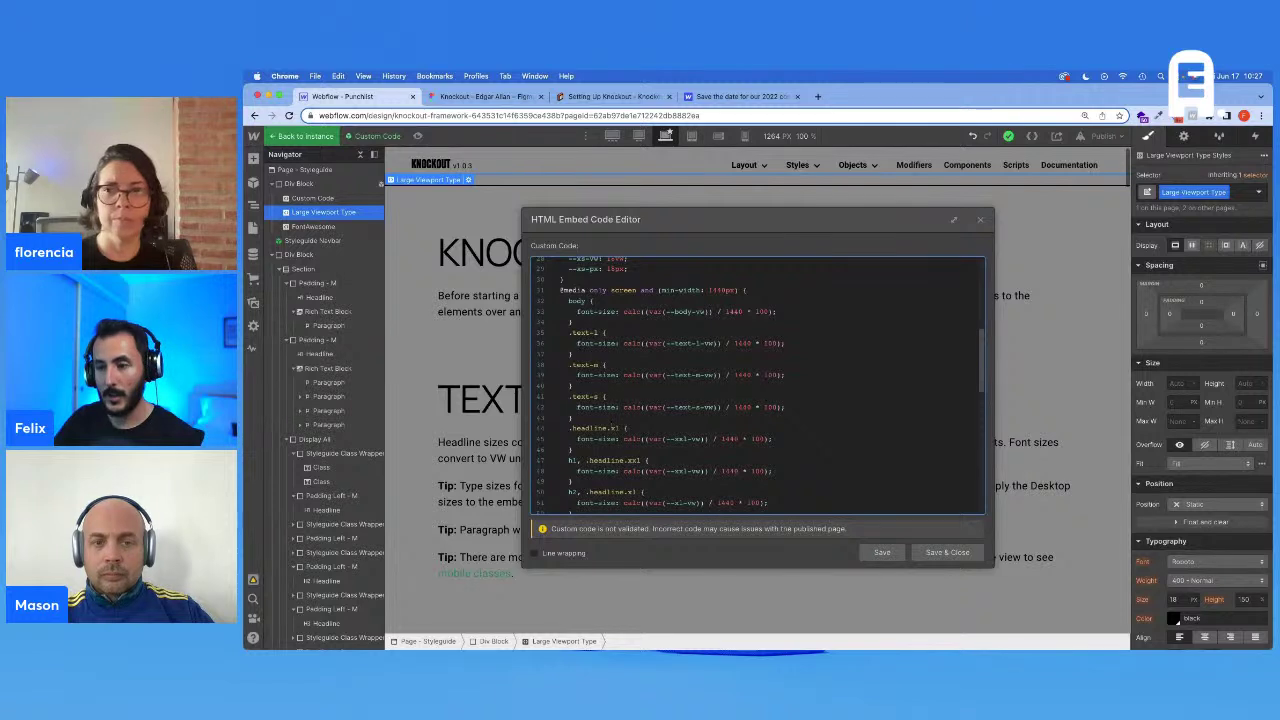
text(xx)
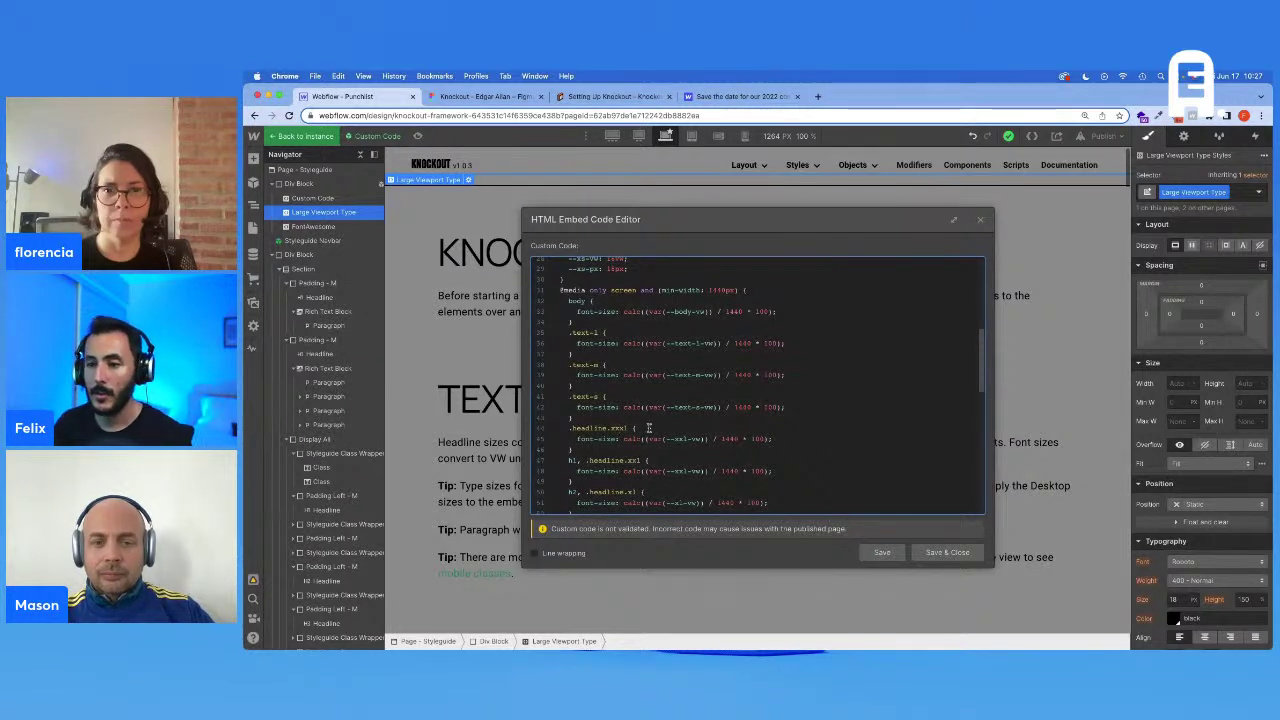
Step: Rename the :root variables --2xl-vw and --2xl-px to --xxxl-vw and --xxxl-px
scroll(652, 427, up, 5)
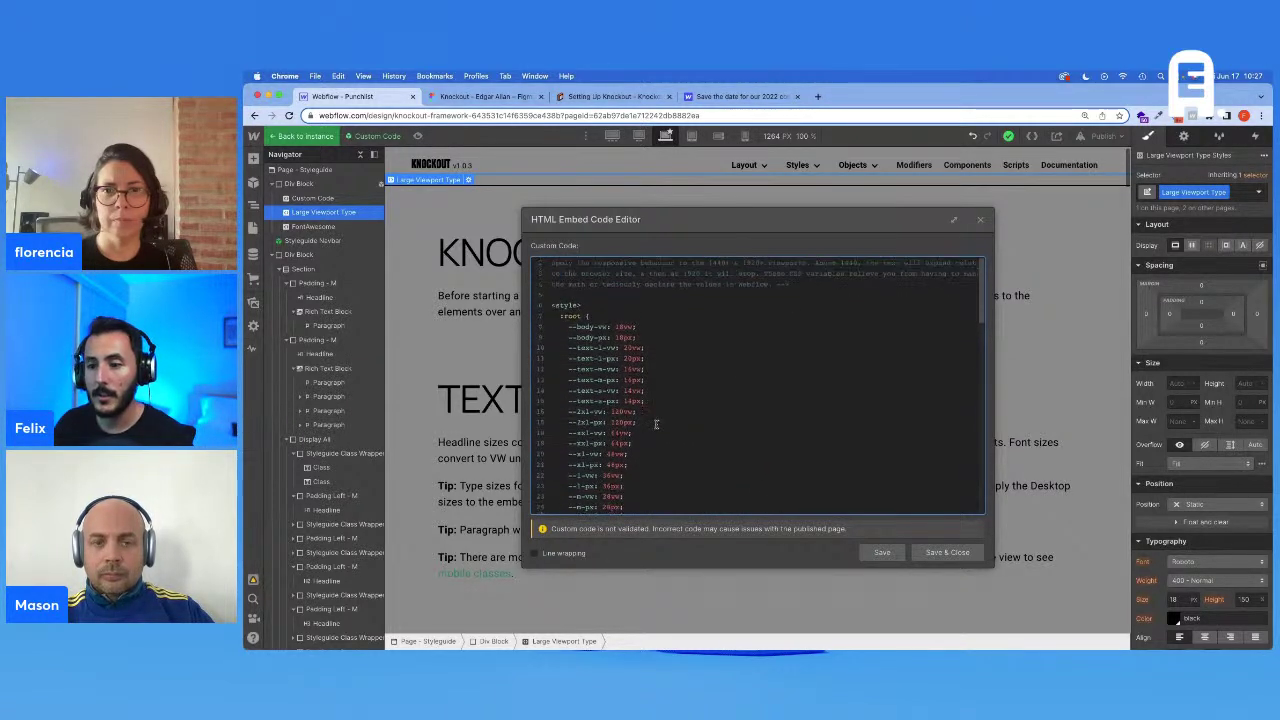
scroll(643, 423, up, 1)
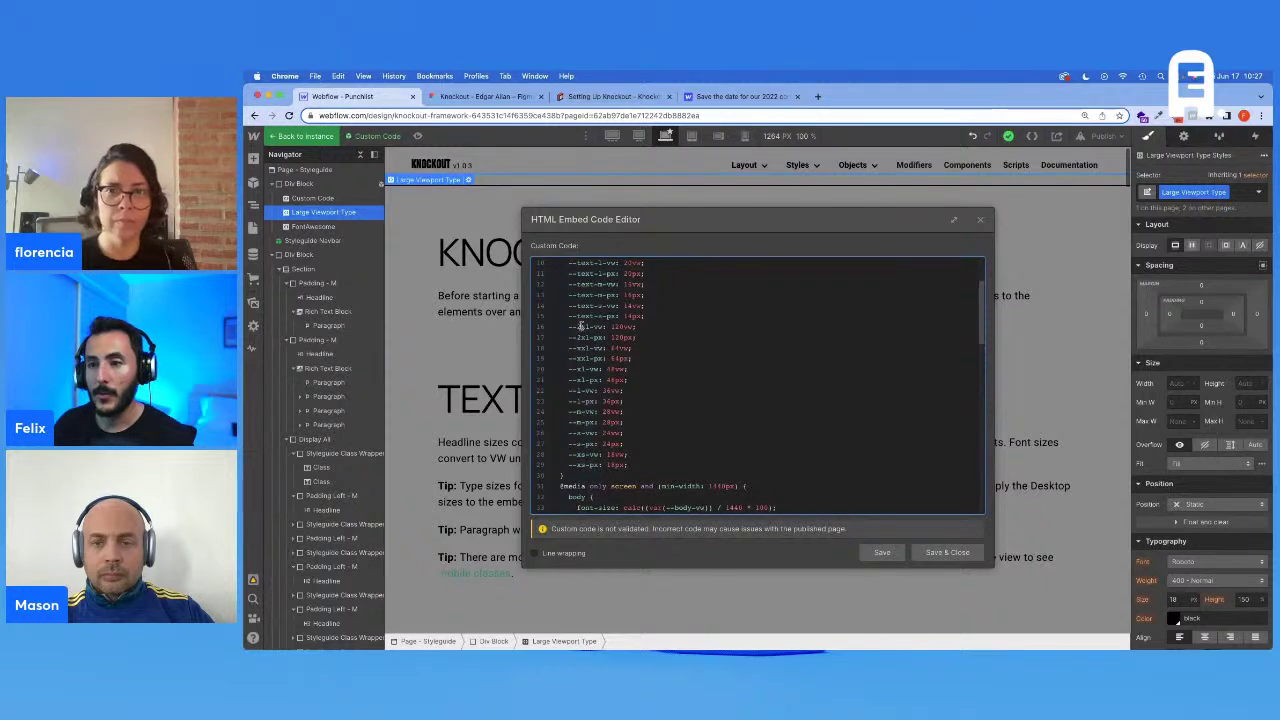
click(581, 326)
key(BackSpace)
text(xx)
key(Down)
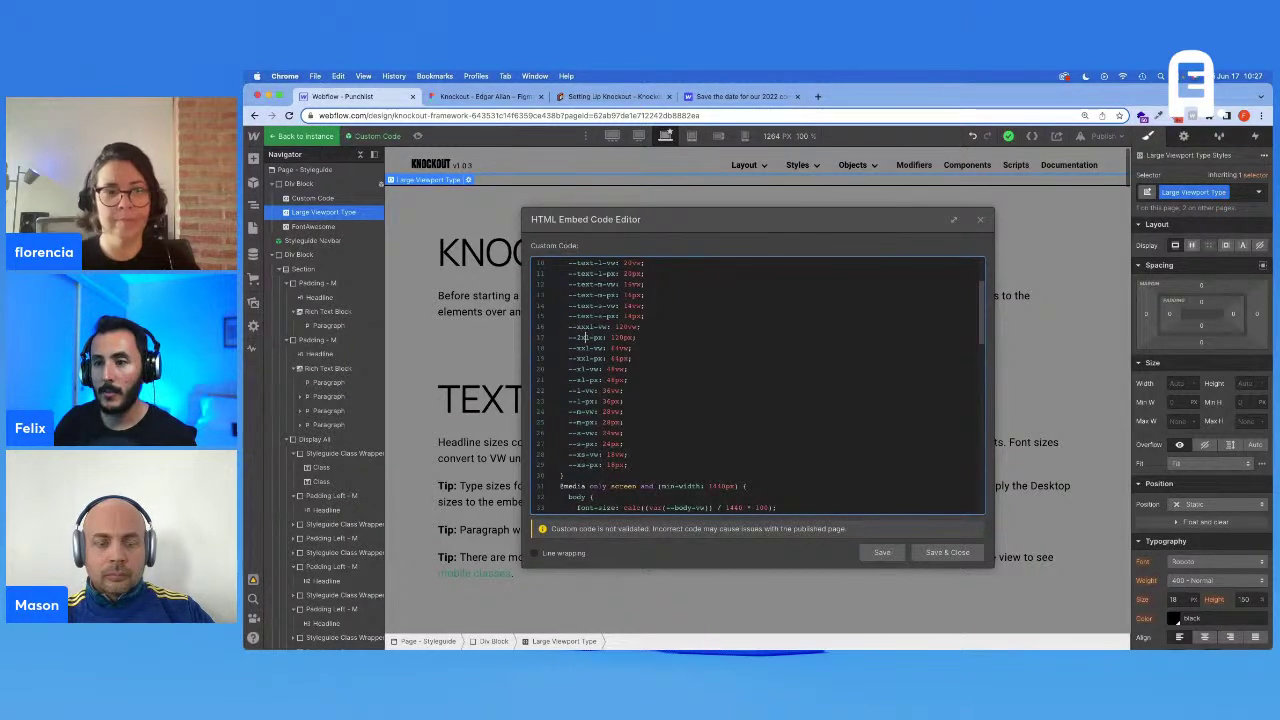
key(BackSpace)
text(xx)
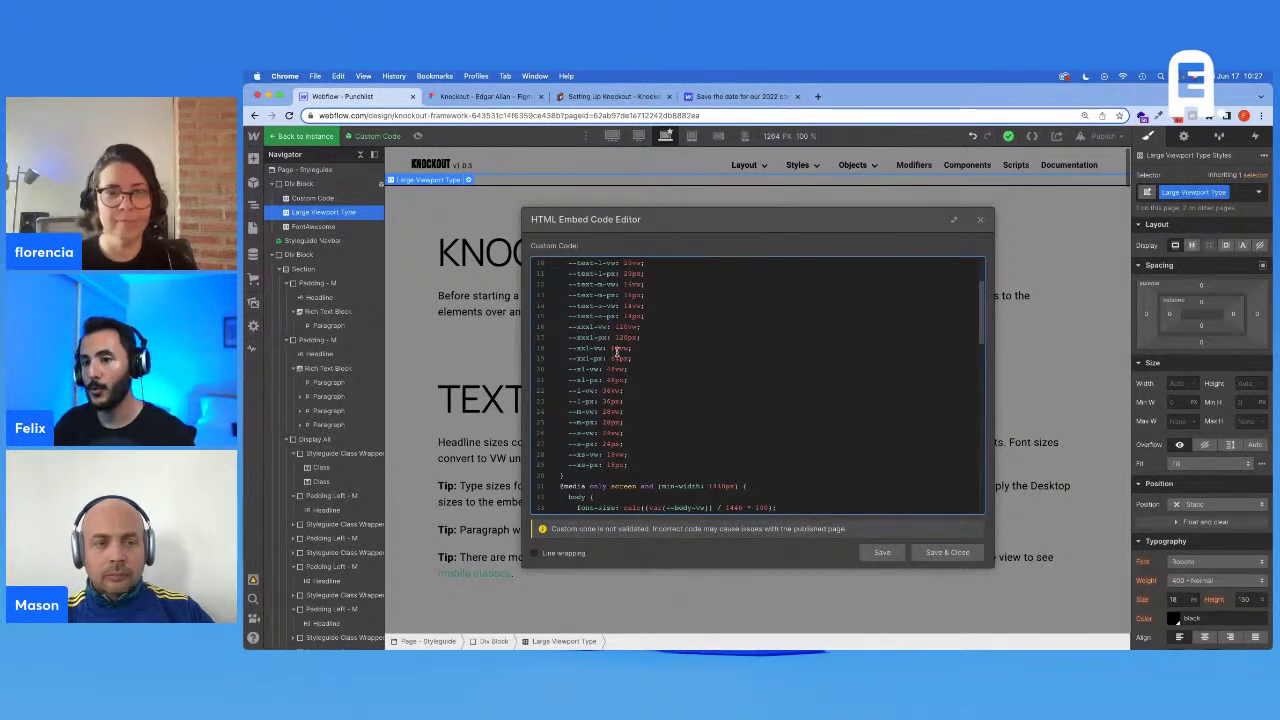
Step: Make the .headline.xxxl font-size calculation in the 1440px media query use --xxxl-vw
scroll(627, 392, down, 2)
scroll(627, 392, down, 10)
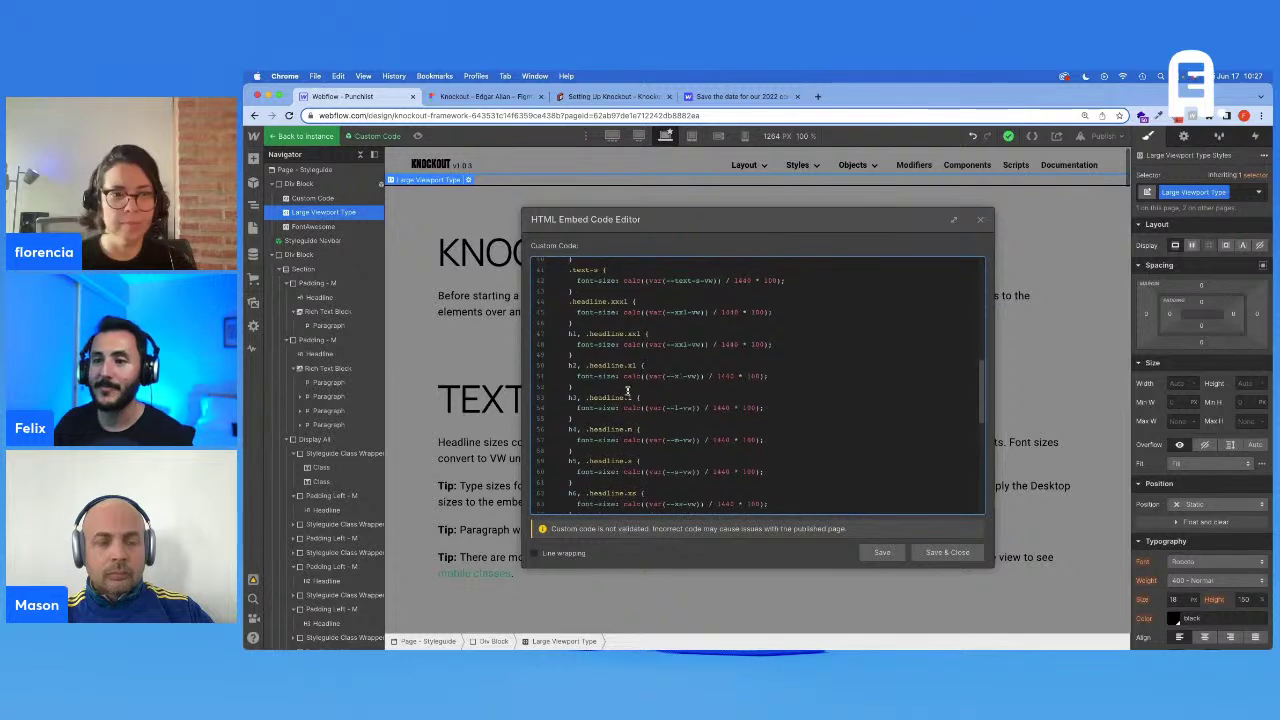
scroll(634, 396, up, 1)
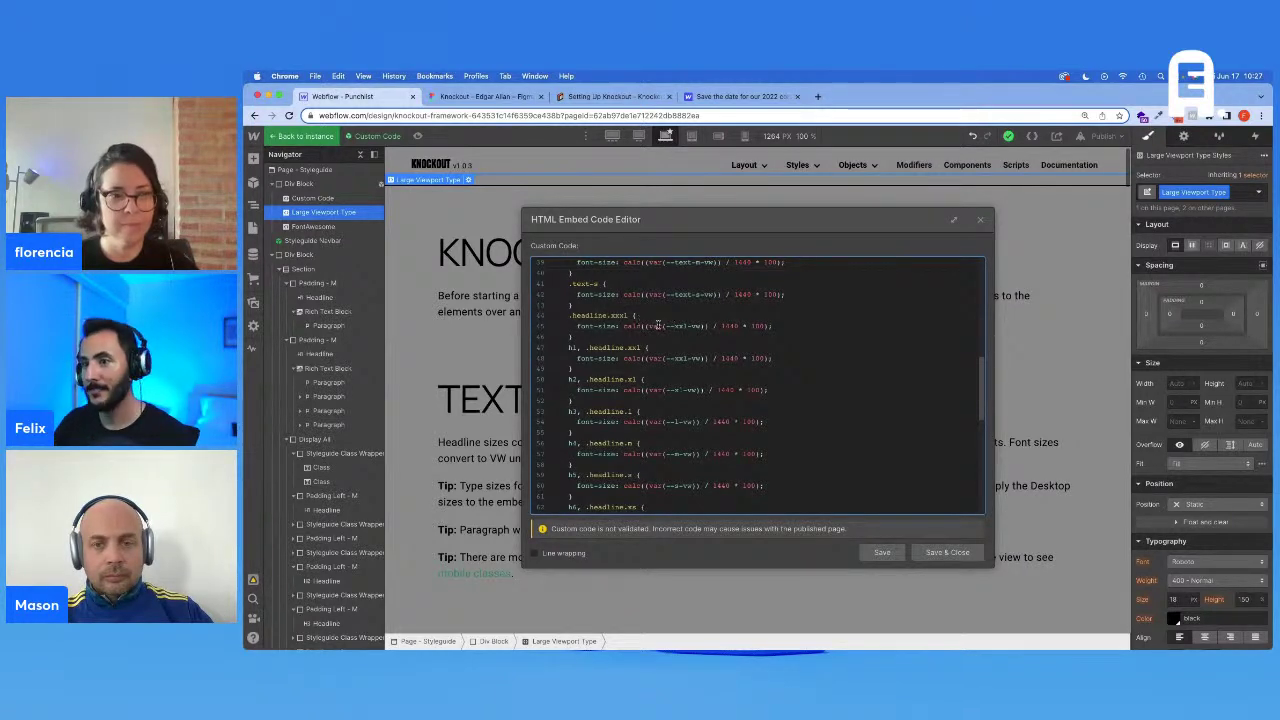
text(x)
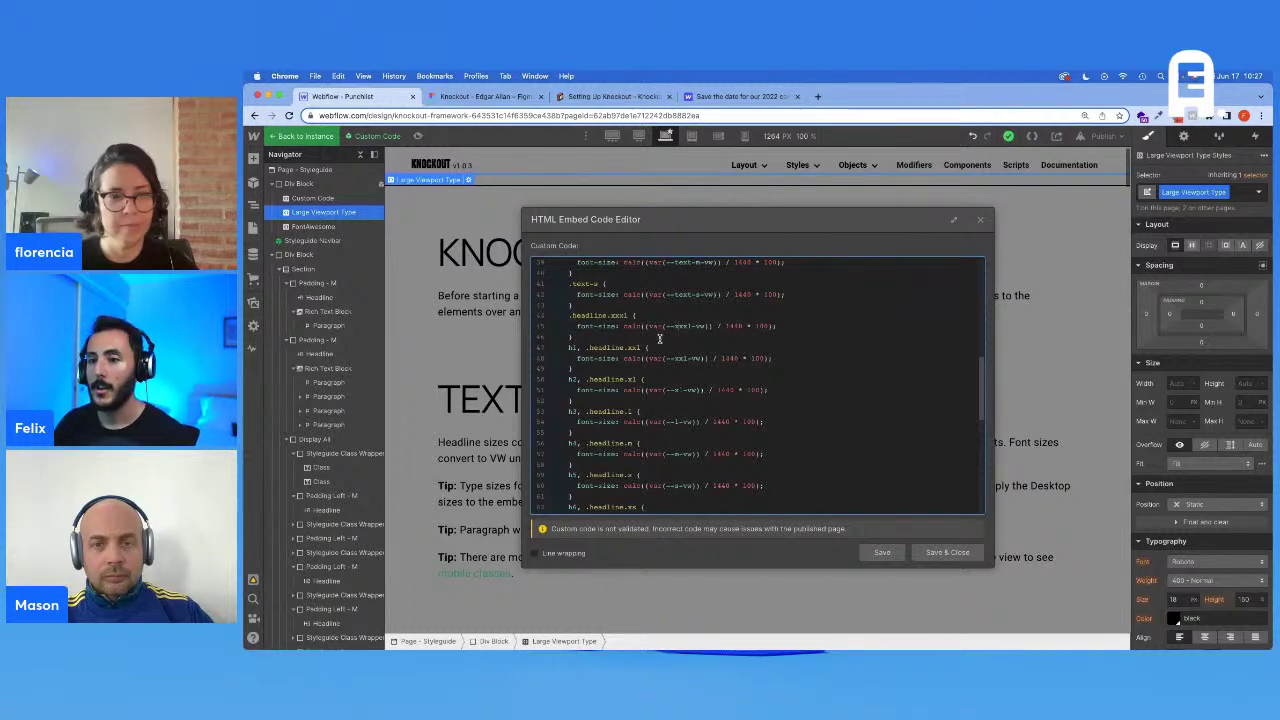
Step: Duplicate the h1, .headline.xxl rule right after the .text-s rule in the 1920px media query
scroll(658, 370, down, 6)
scroll(649, 408, down, 2)
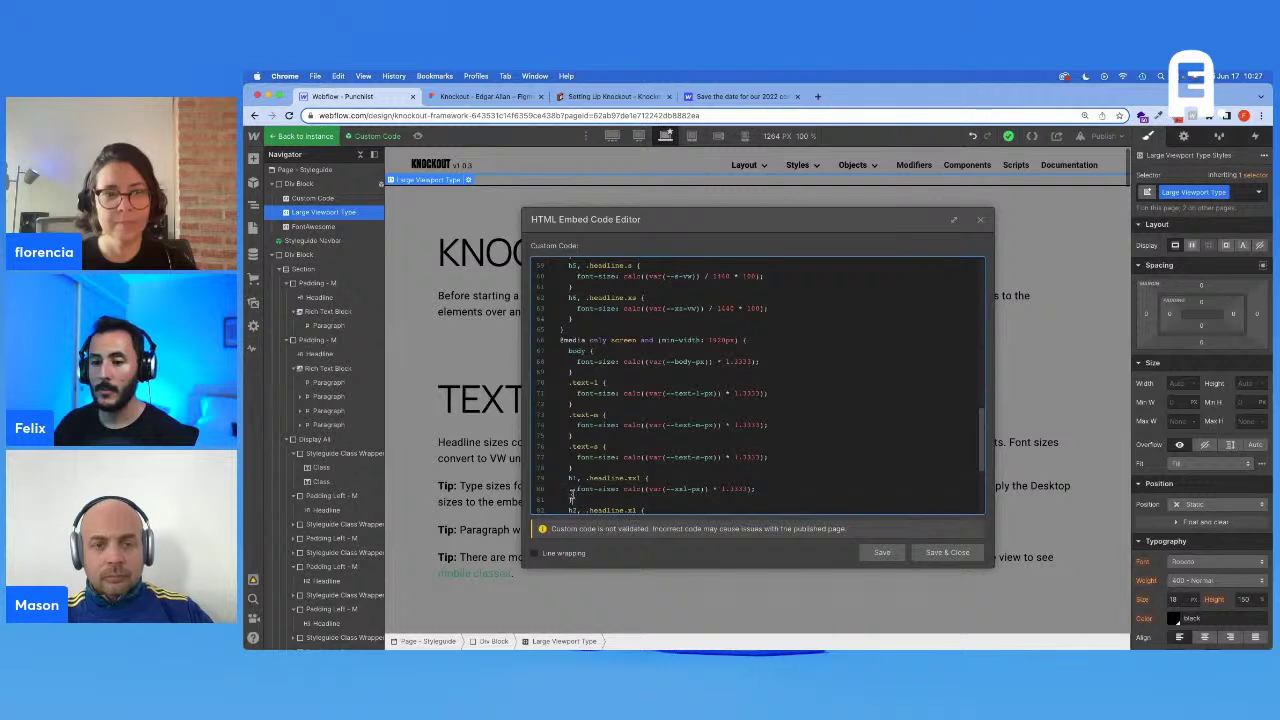
drag(573, 499, 569, 478)
key(super+c)
key(BackSpace)
key(super+z)
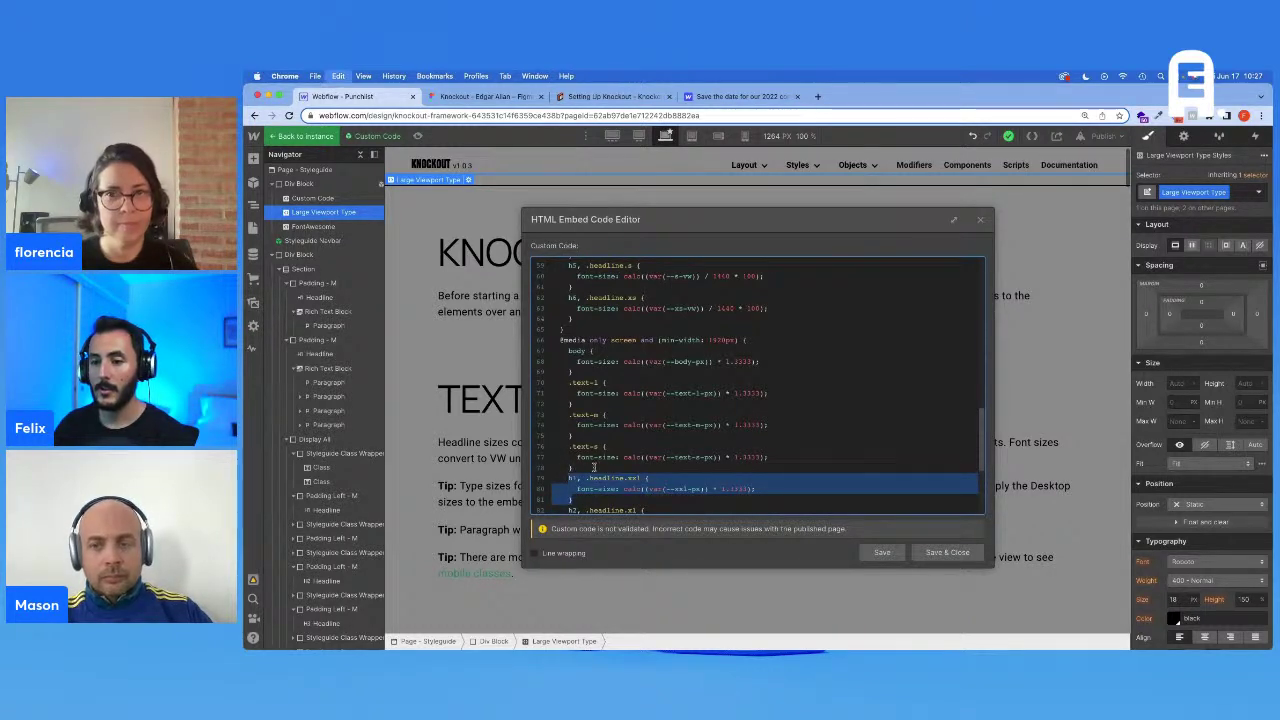
click(594, 468)
key(super+v)
scroll(594, 468, down, 1)
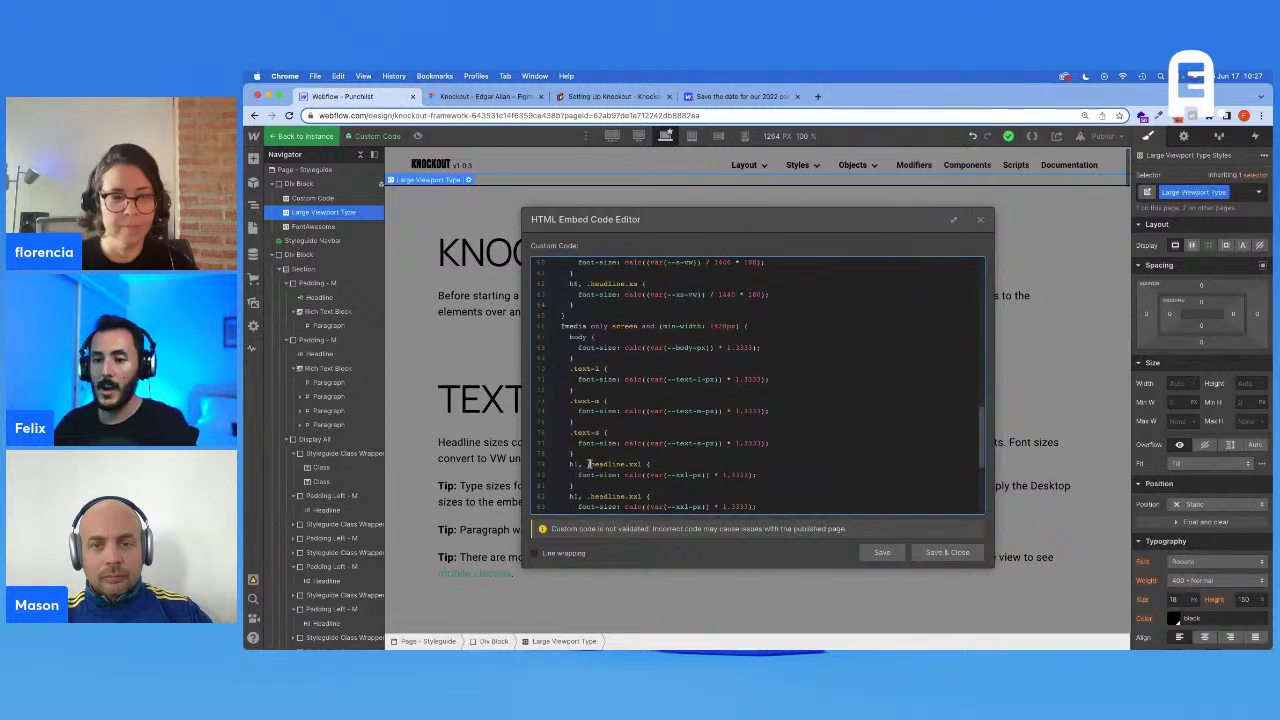
Step: Change the selector of the first duplicated rule in the 1920px media query to .headline.xxxl, without h1
key(BackSpace)
key(BackSpace)
key(BackSpace)
key(BackSpace)
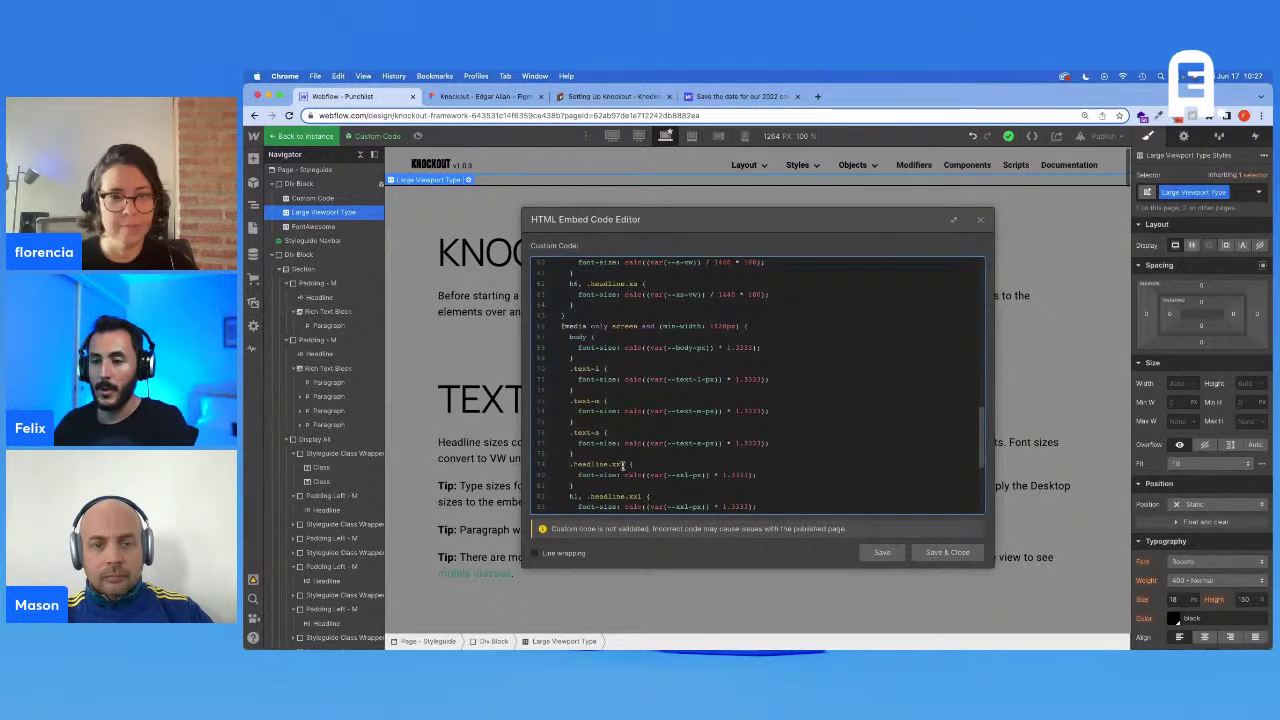
double_click(619, 465)
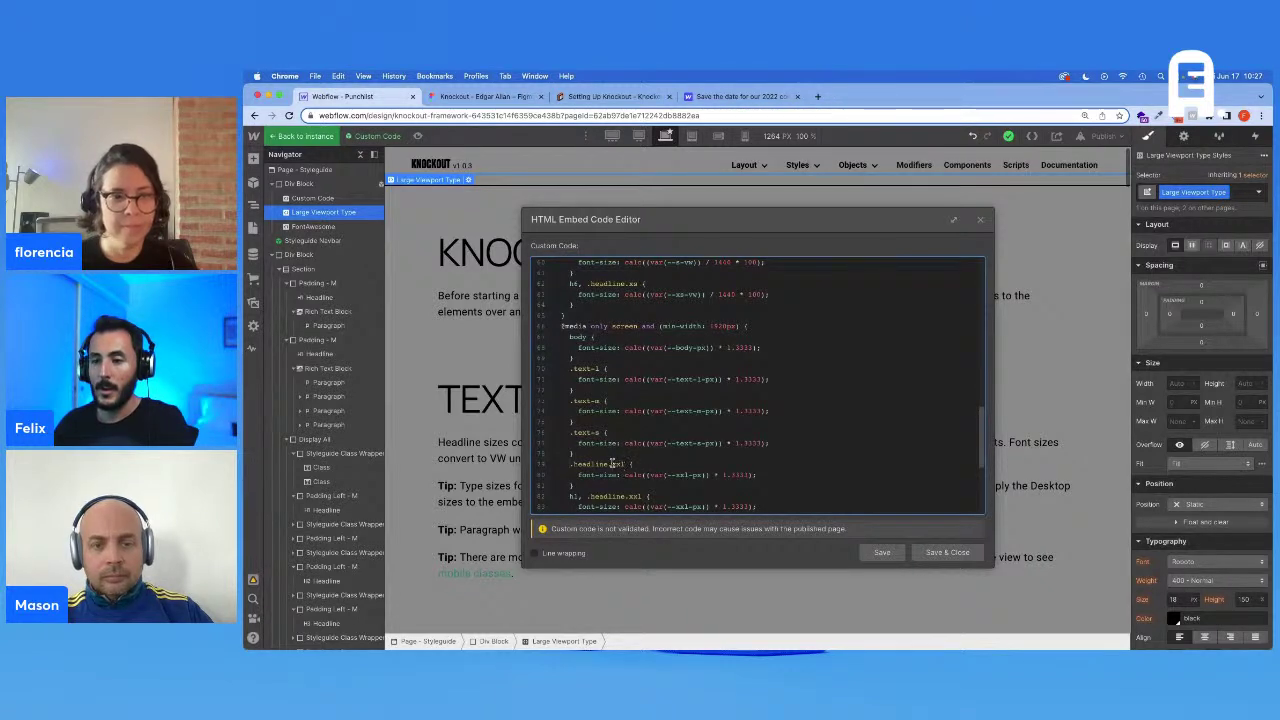
text(xxxl)
Step: Make the .headline.xxxl font-size calculation in the 1920px media query use --xxxl-px, and save and close the embed code
scroll(670, 460, down, 1)
click(677, 461)
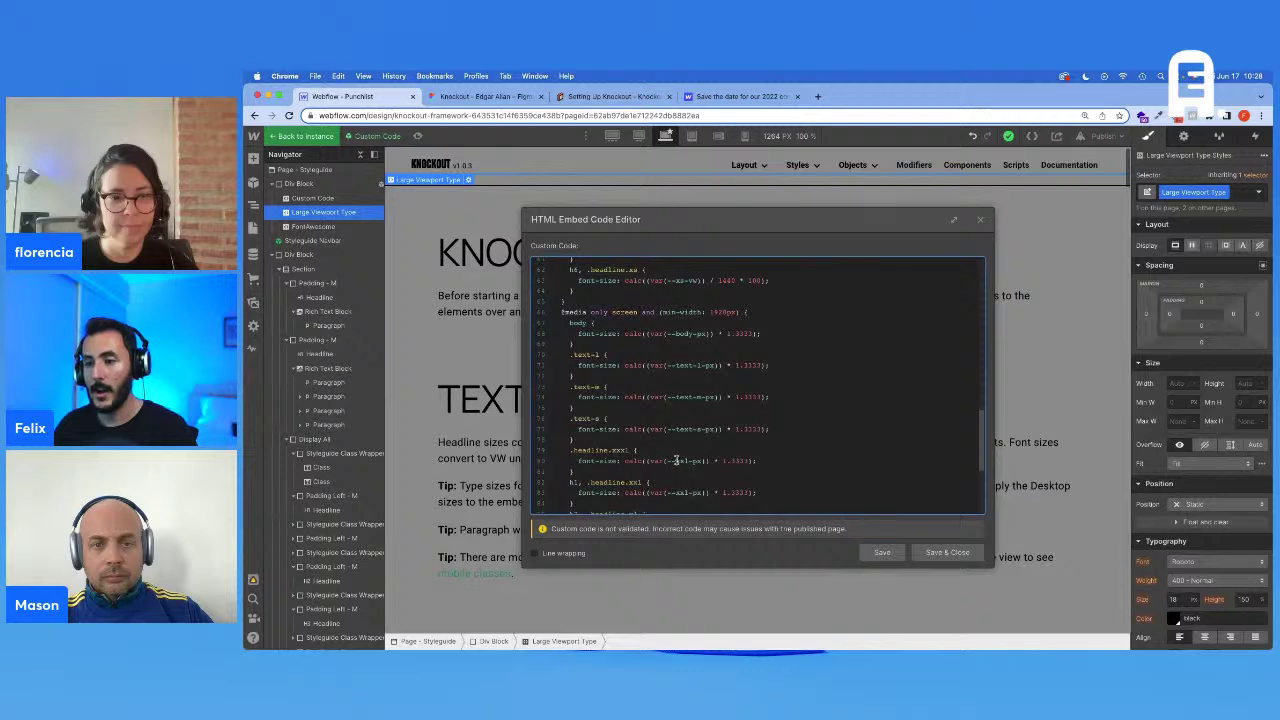
text(x)
click(945, 552)
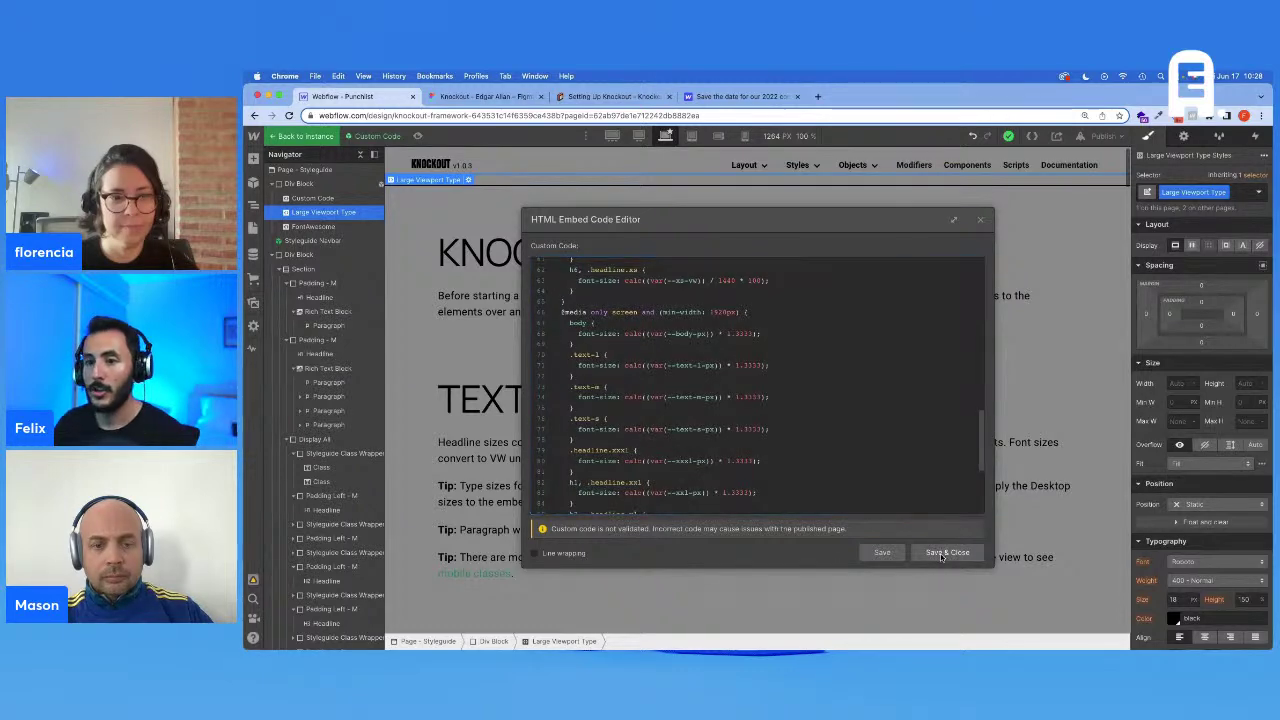
Step: Rename the 2XL combo class on the largest Heading to XXXL
scroll(643, 364, down, 5)
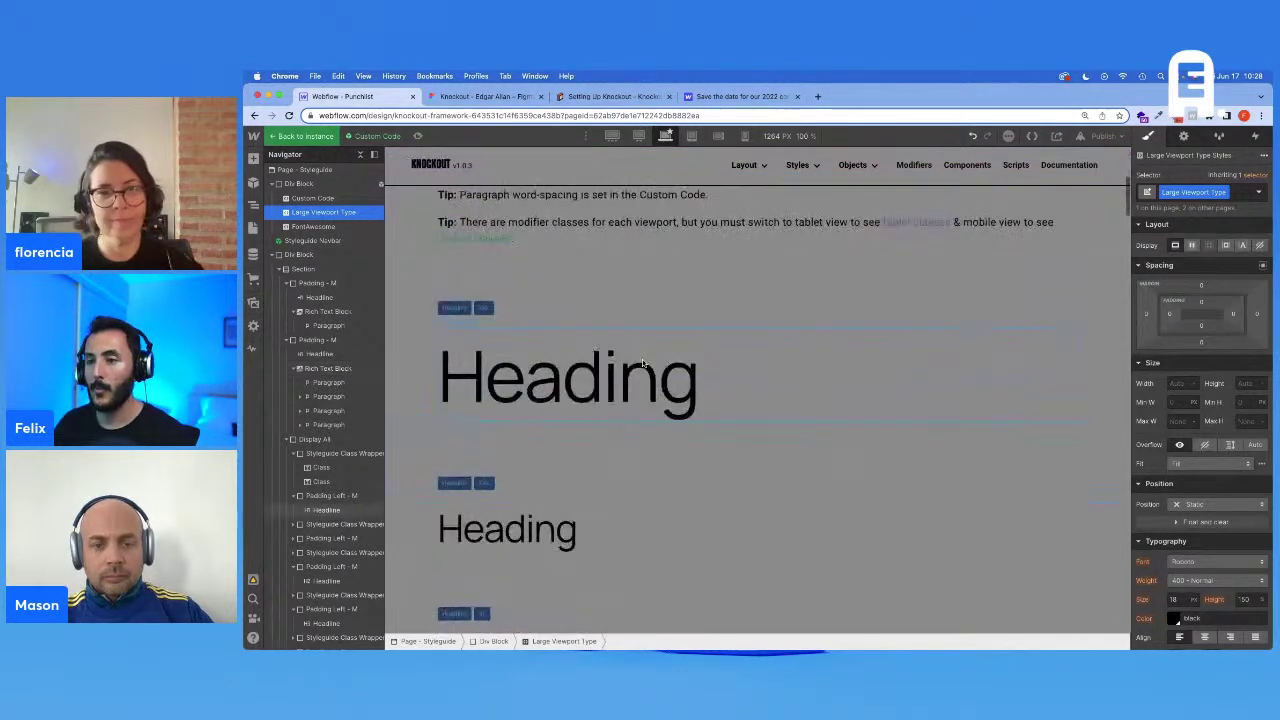
click(643, 364)
click(1222, 192)
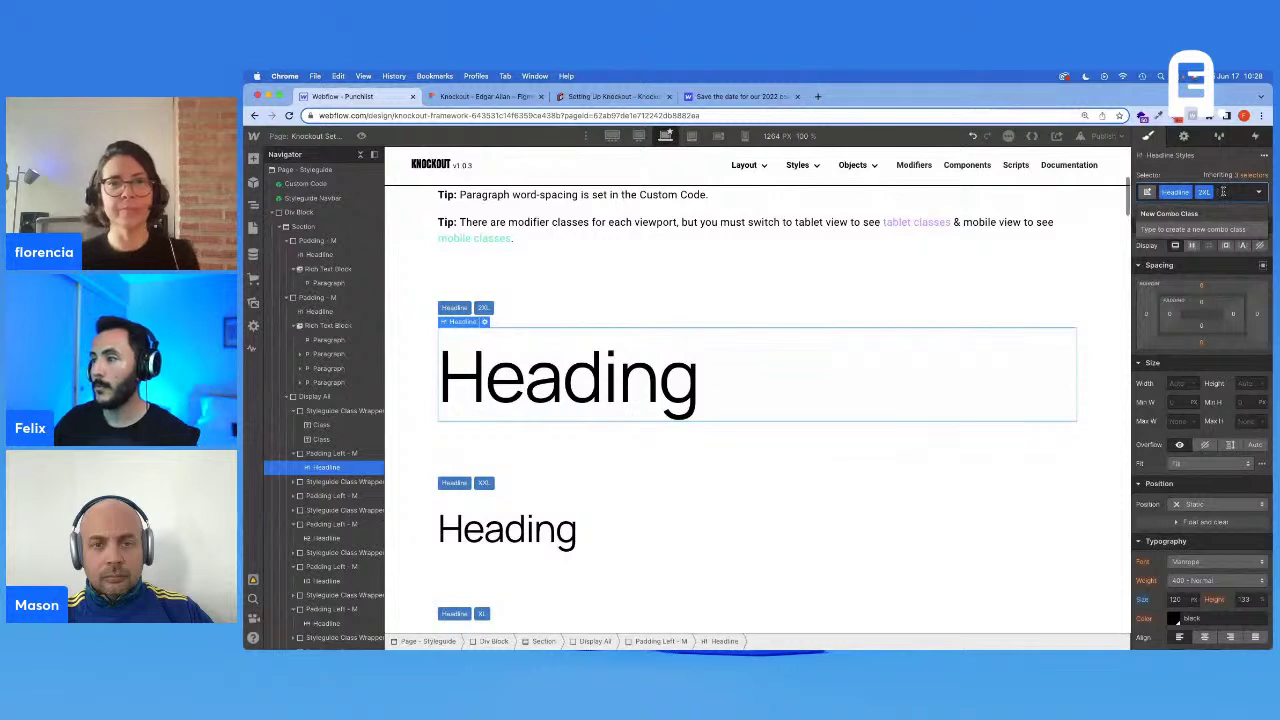
click(1204, 192)
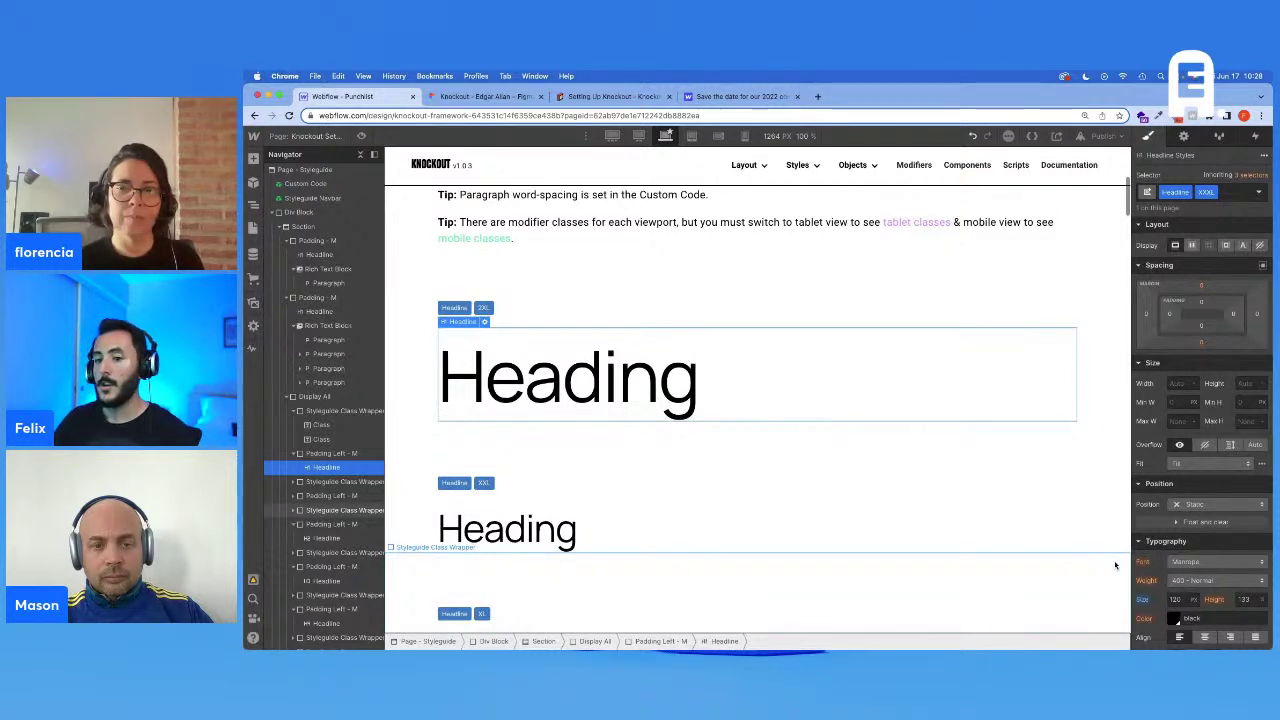
scroll(743, 380, up, 2)
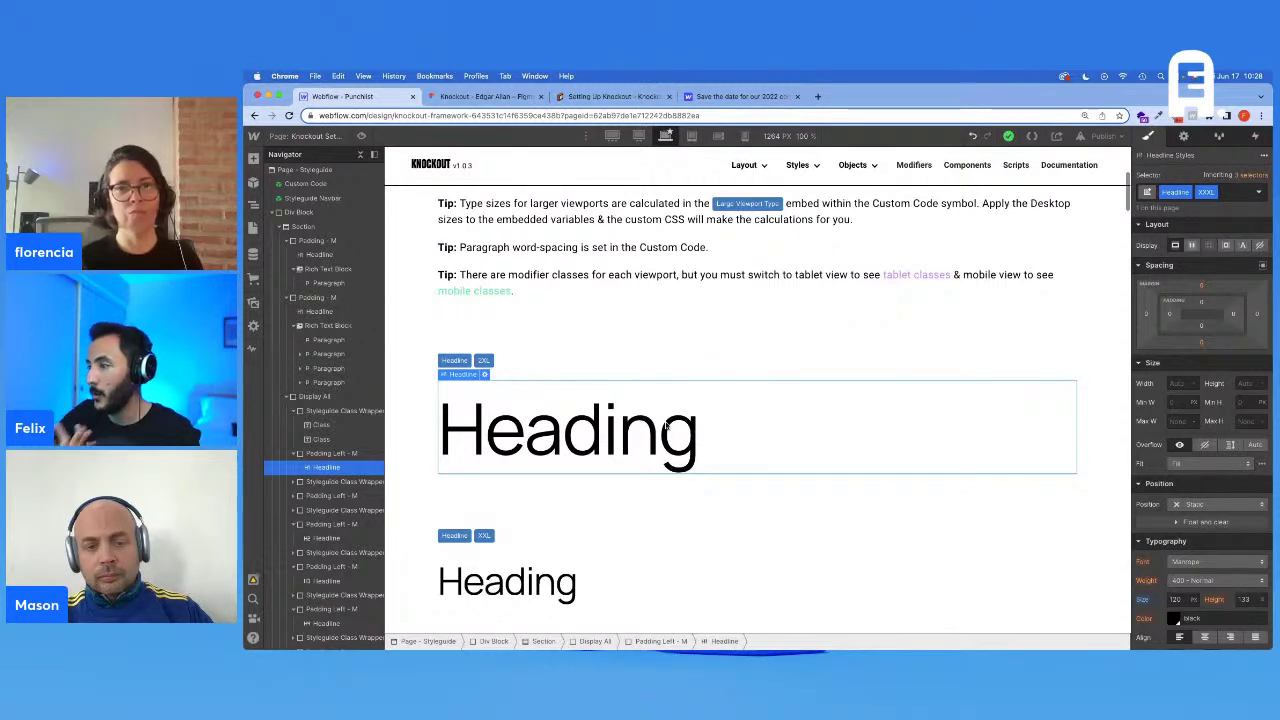
double_click(307, 186)
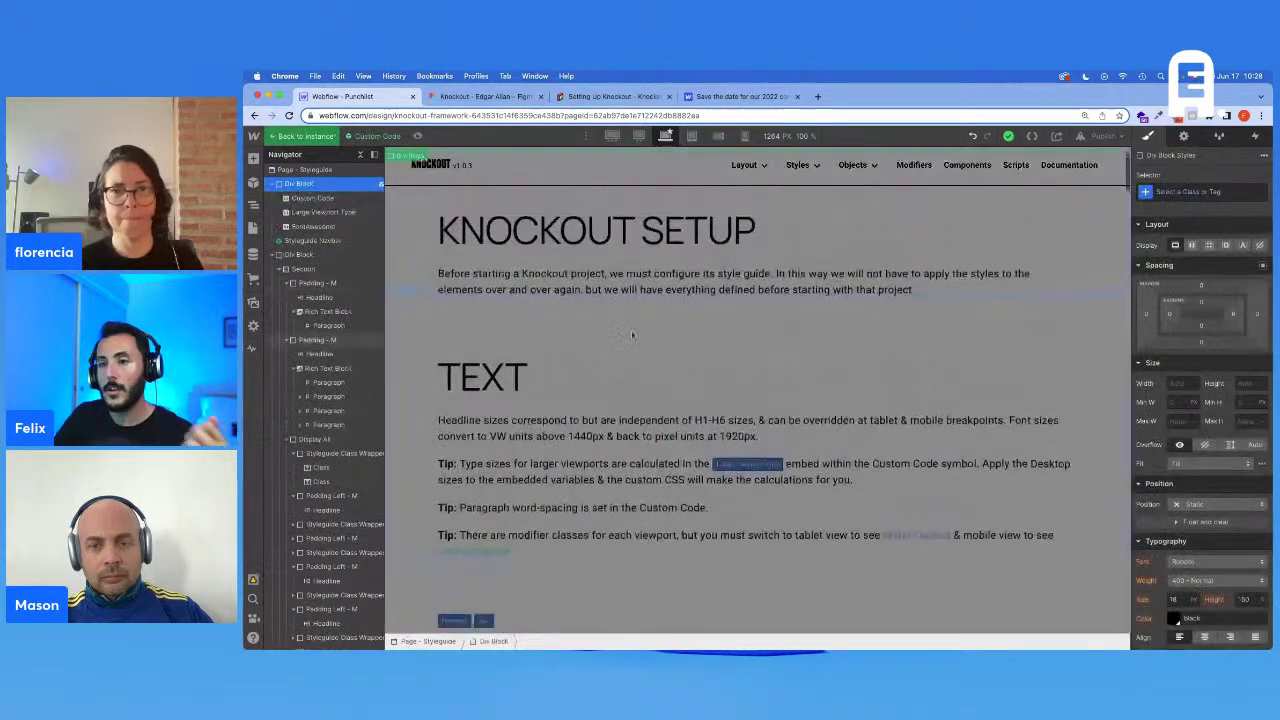
click(632, 335)
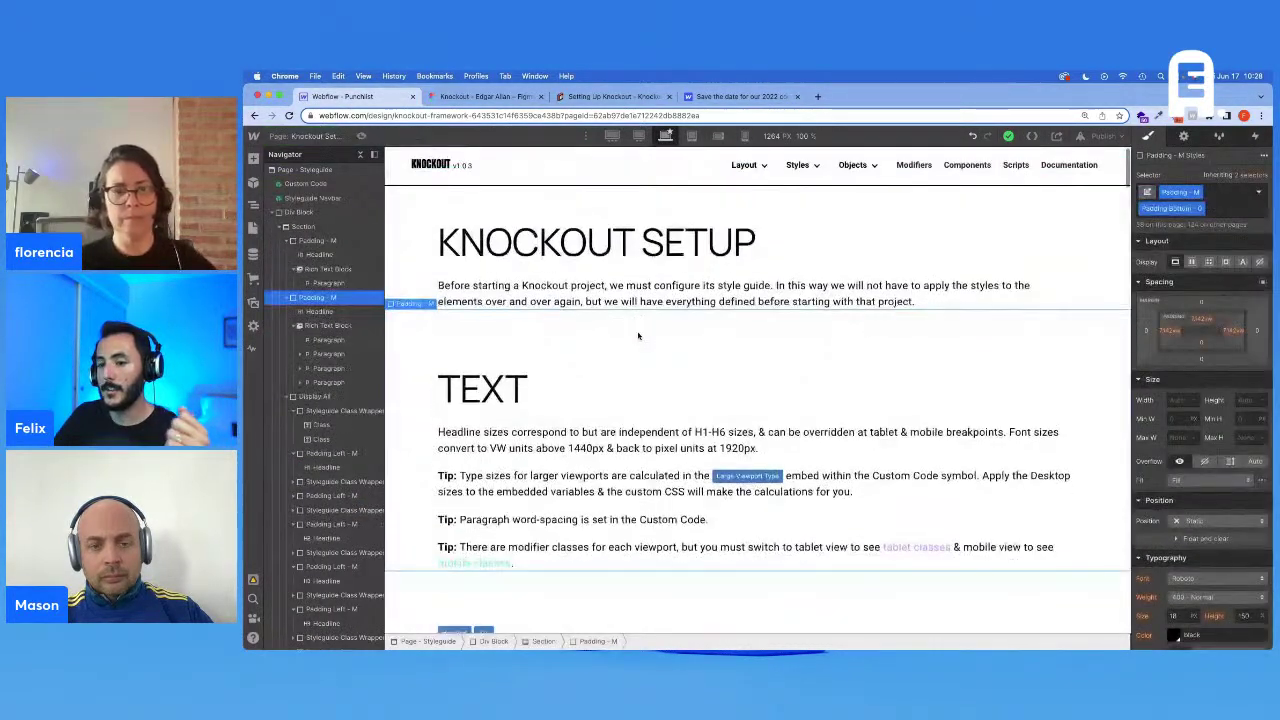
scroll(638, 336, down, 3)
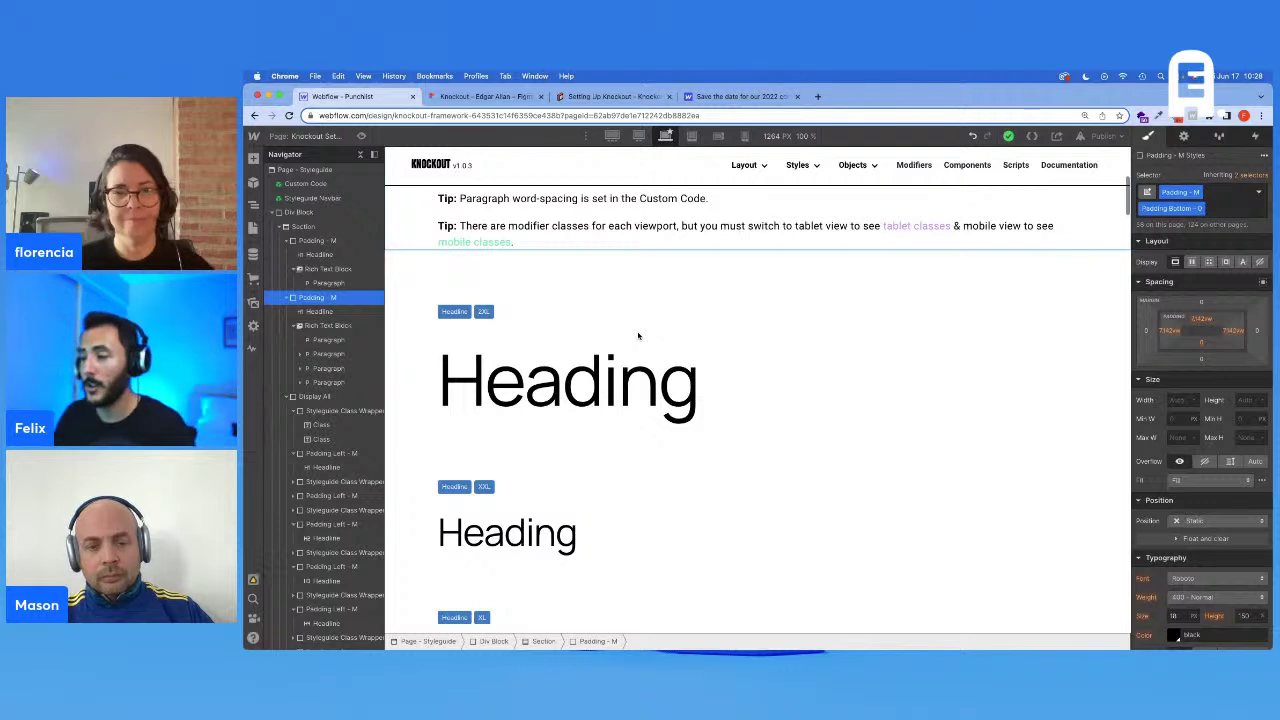
Step: Select the XXXL heading at the 1440px breakpoint and calculate 120 / 1440 × 100 in Calculator
click(645, 378)
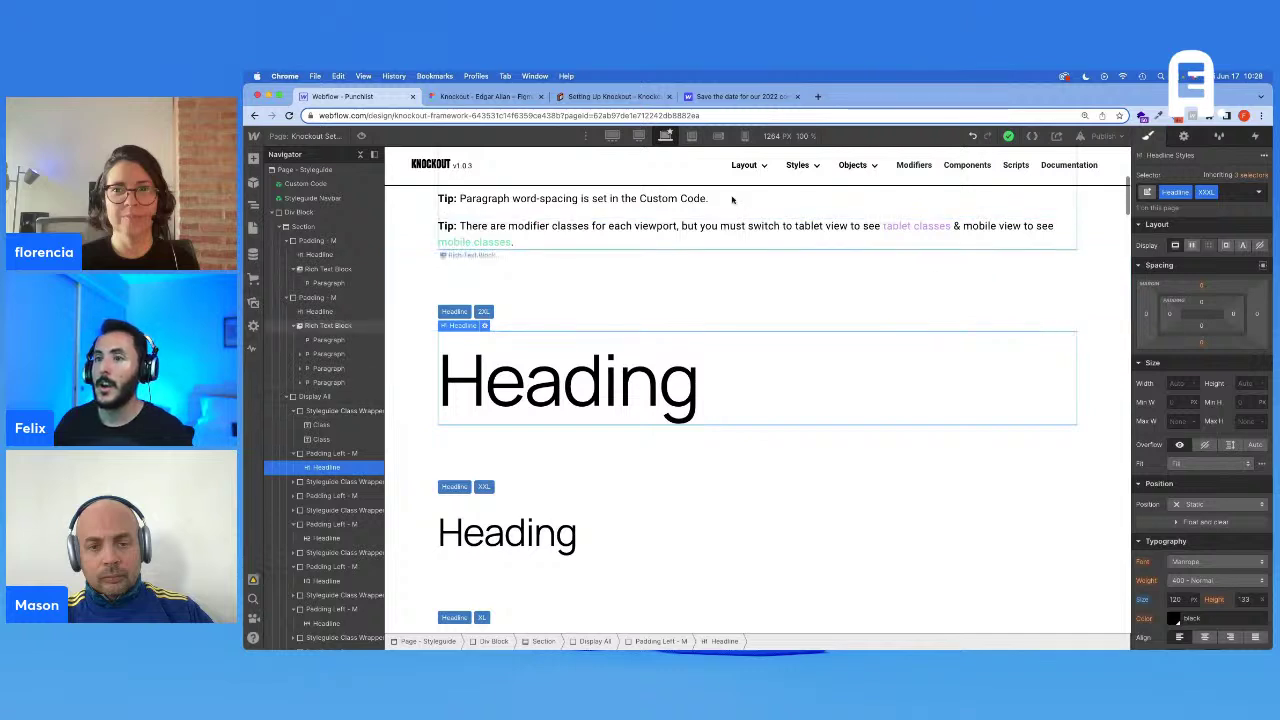
click(639, 137)
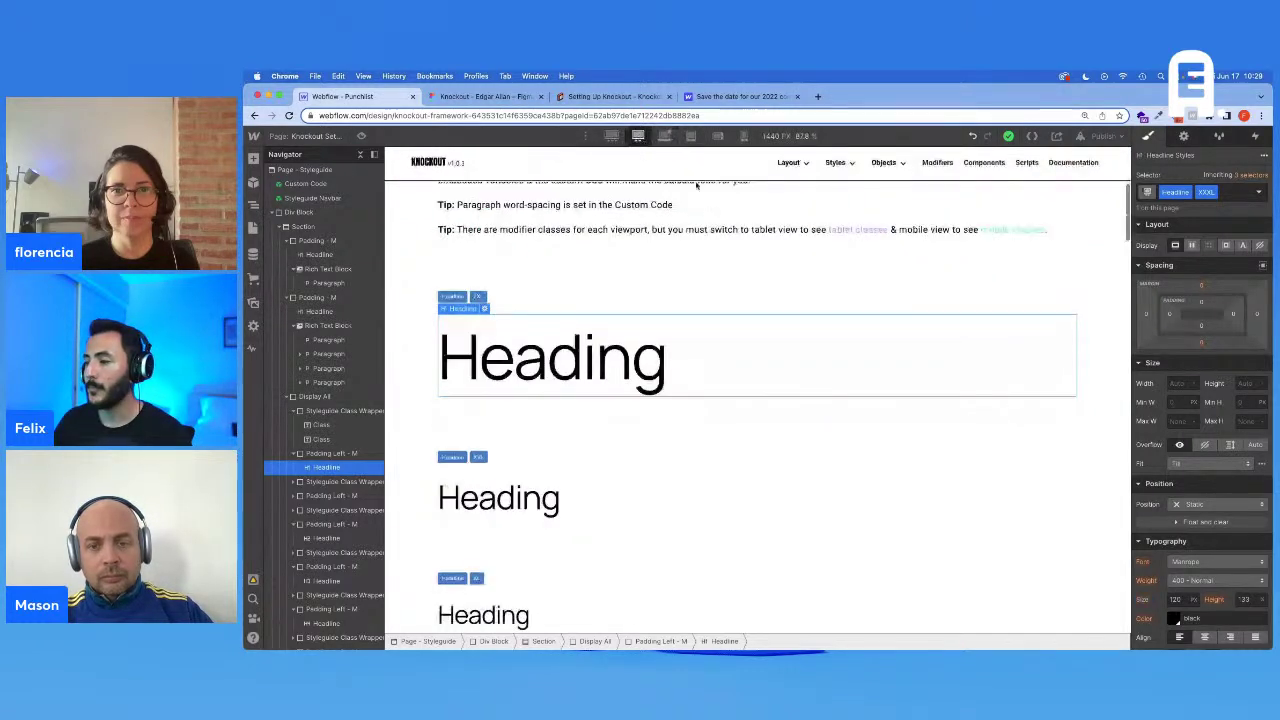
key(super+Tab)
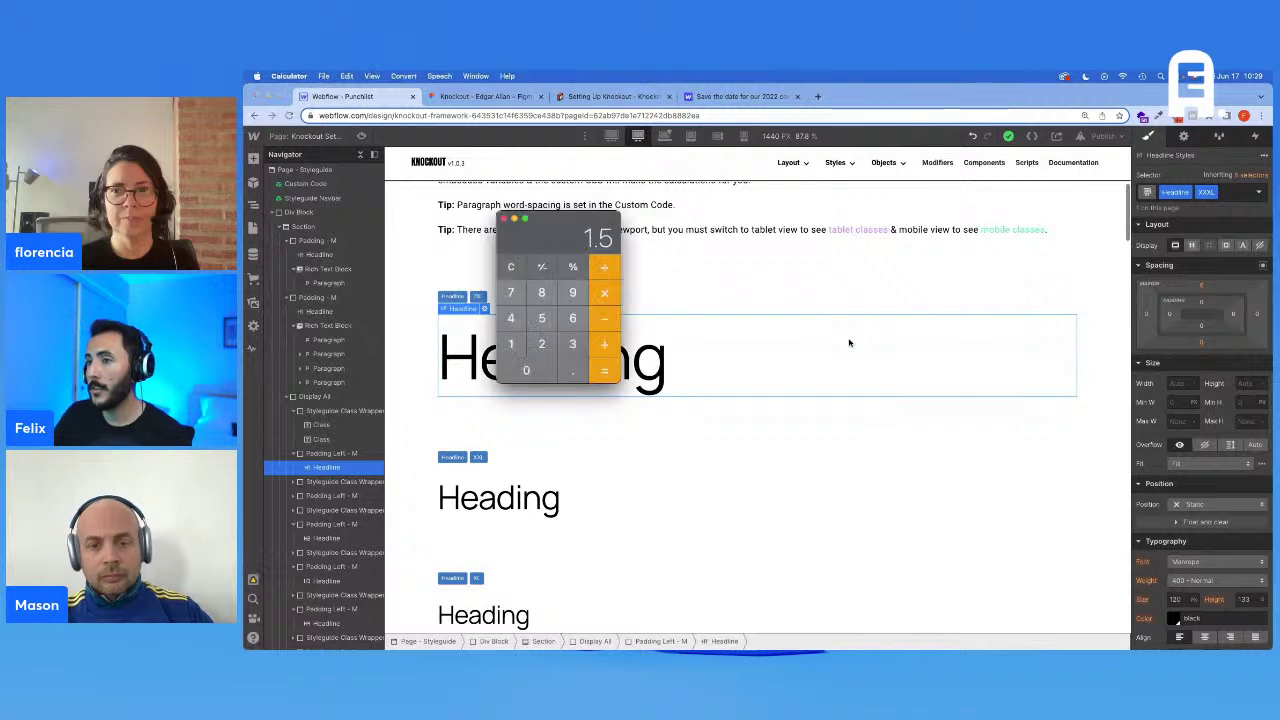
key(Escape)
text(1)
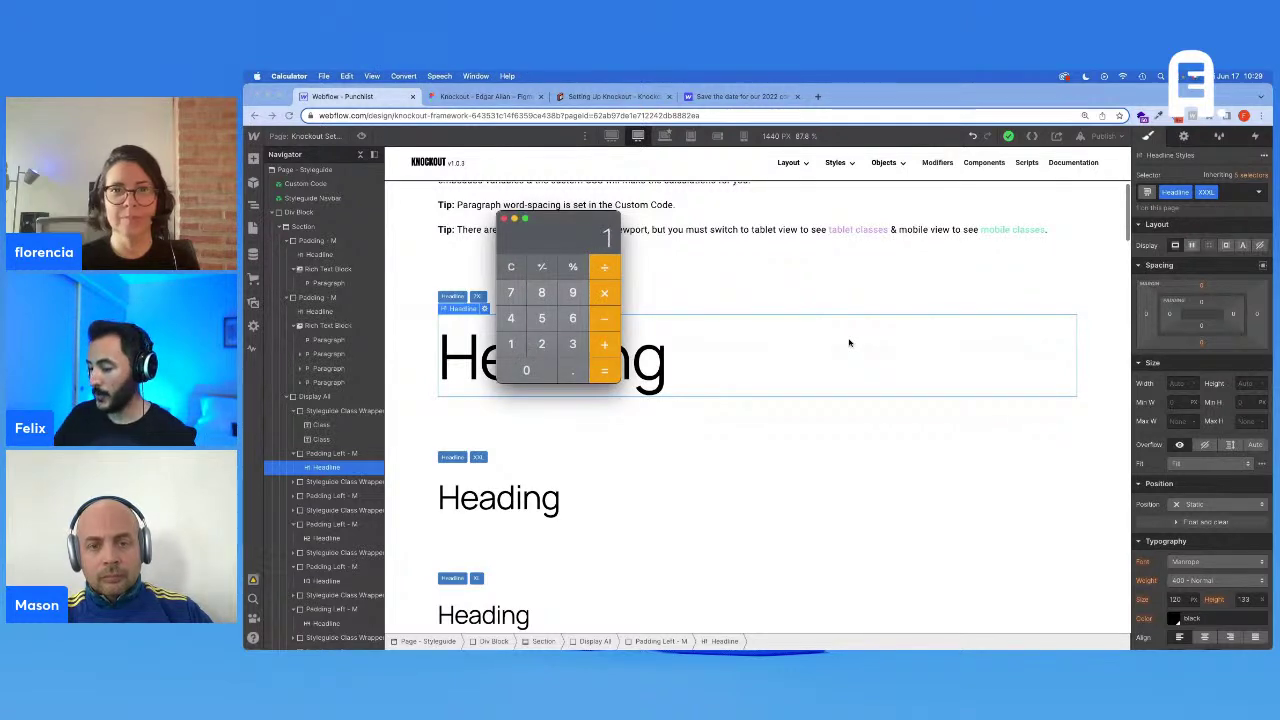
text(20/1441)
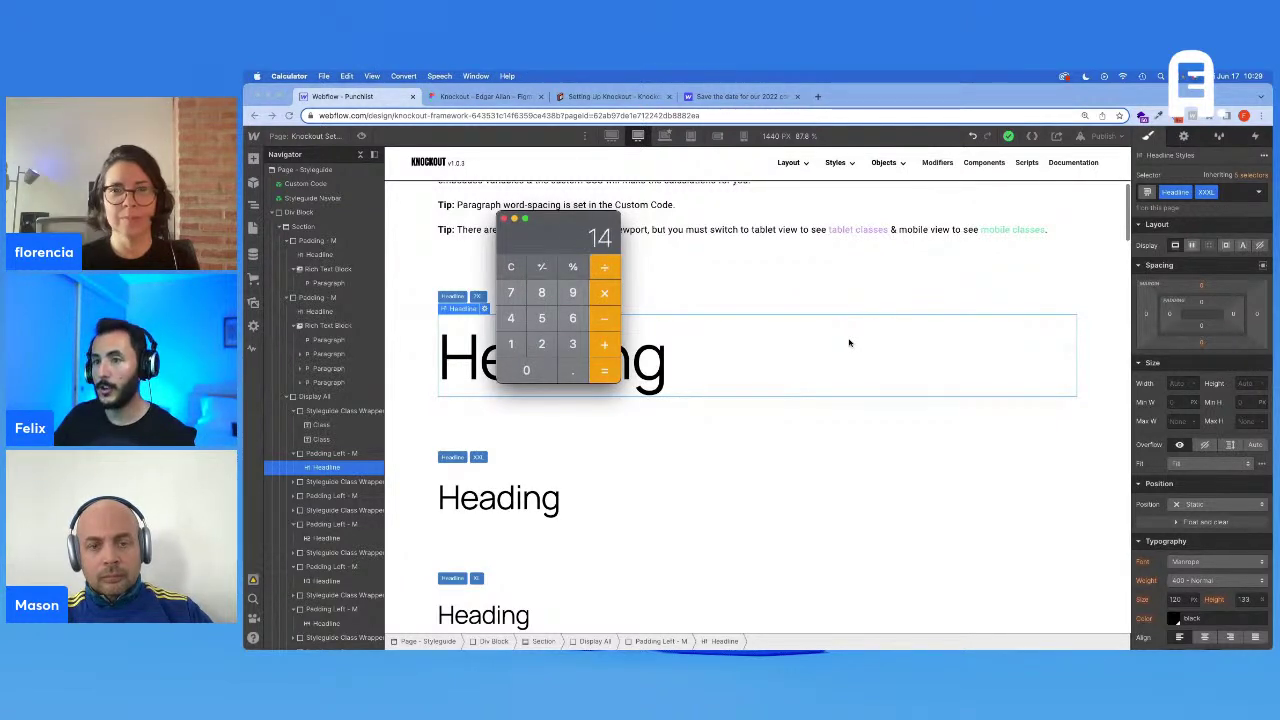
key(Escape)
text(12)
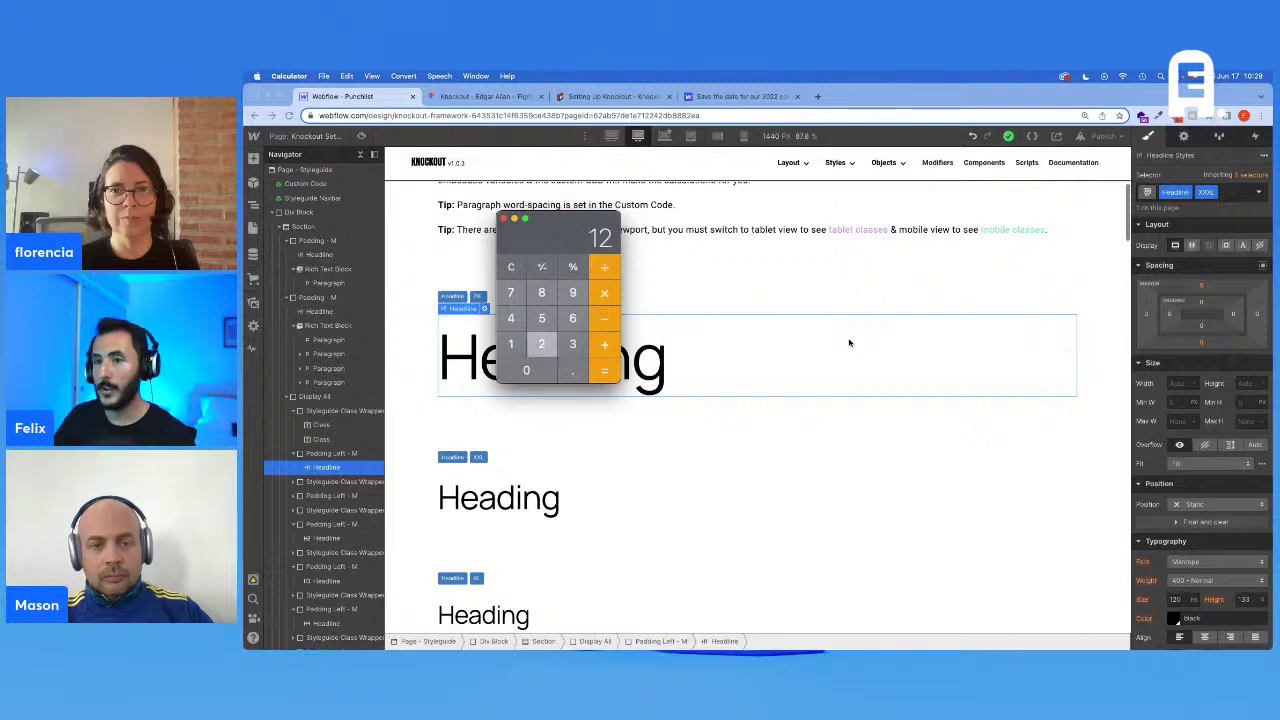
text(0/1440)
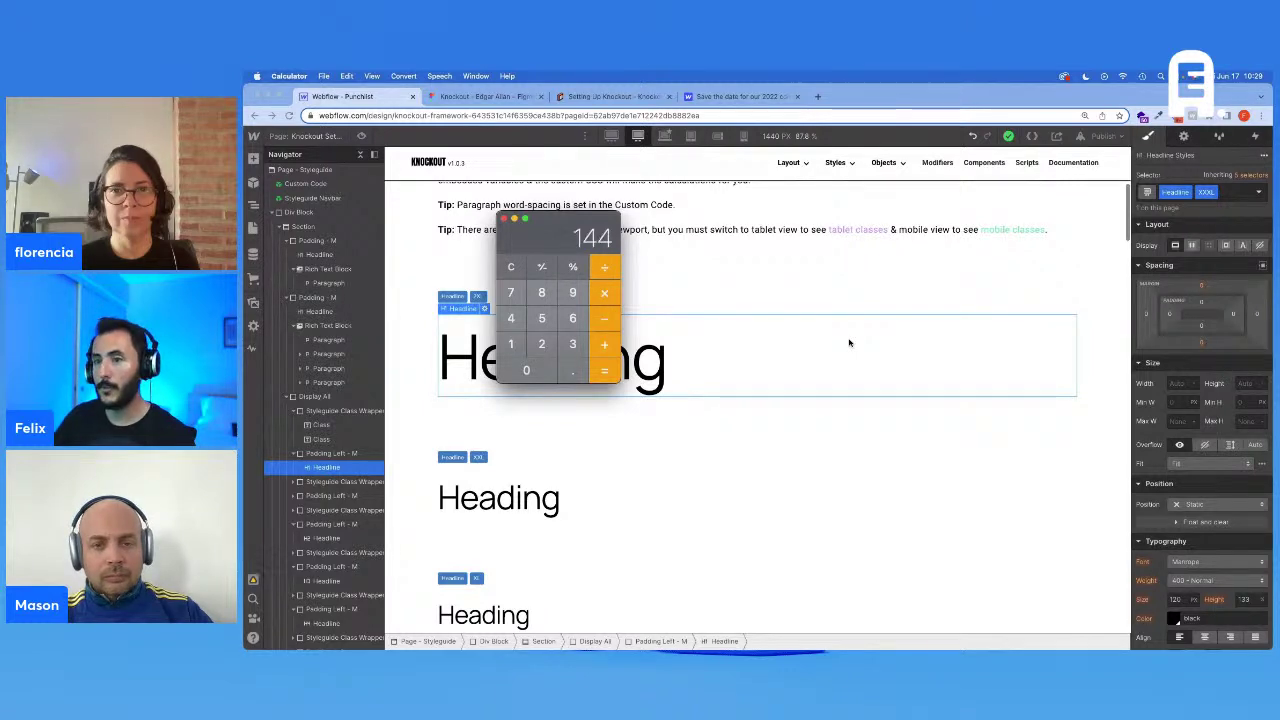
key(Return)
text(*100)
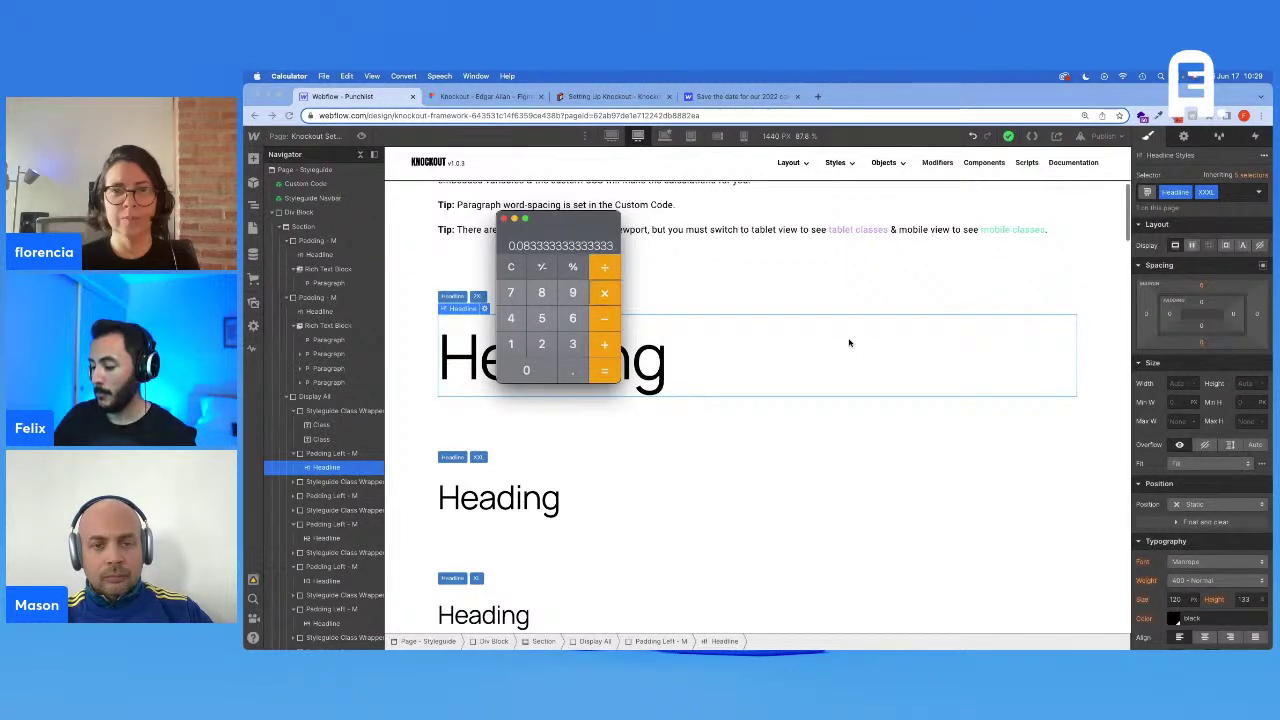
key(Return)
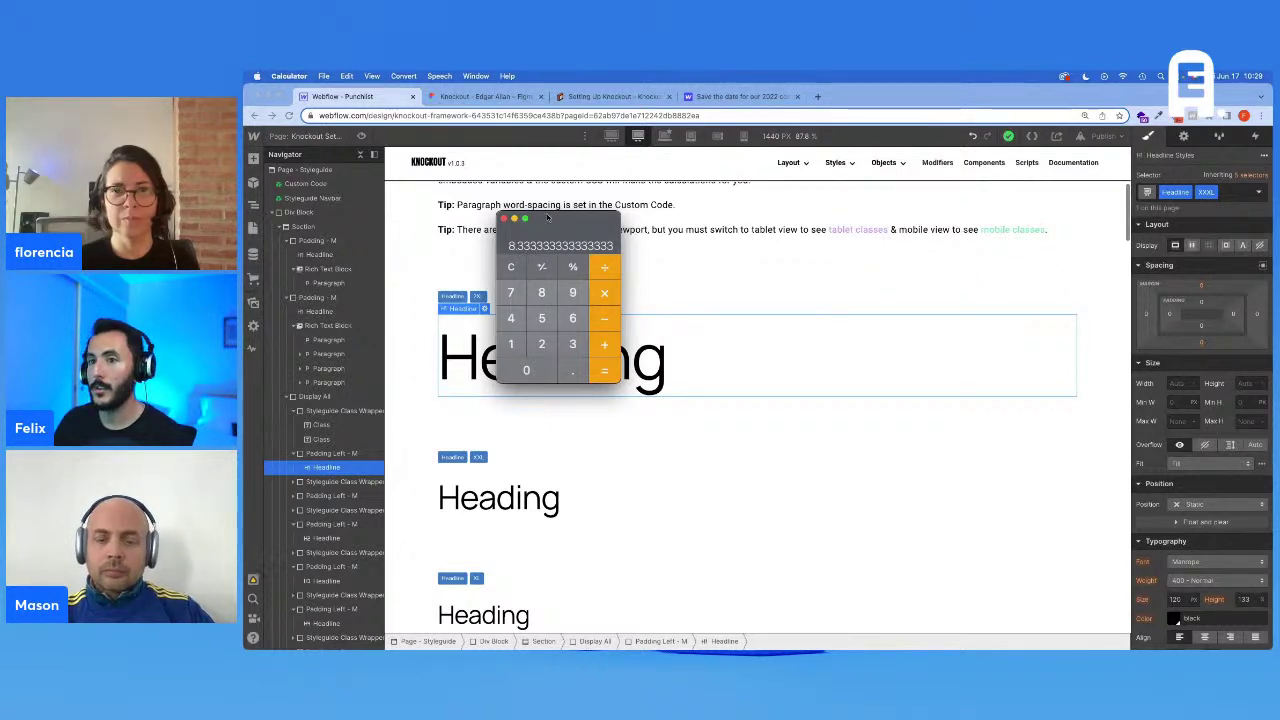
Step: Set the XXXL heading's font size to 8.333 vw at the 1440px breakpoint
click(1178, 602)
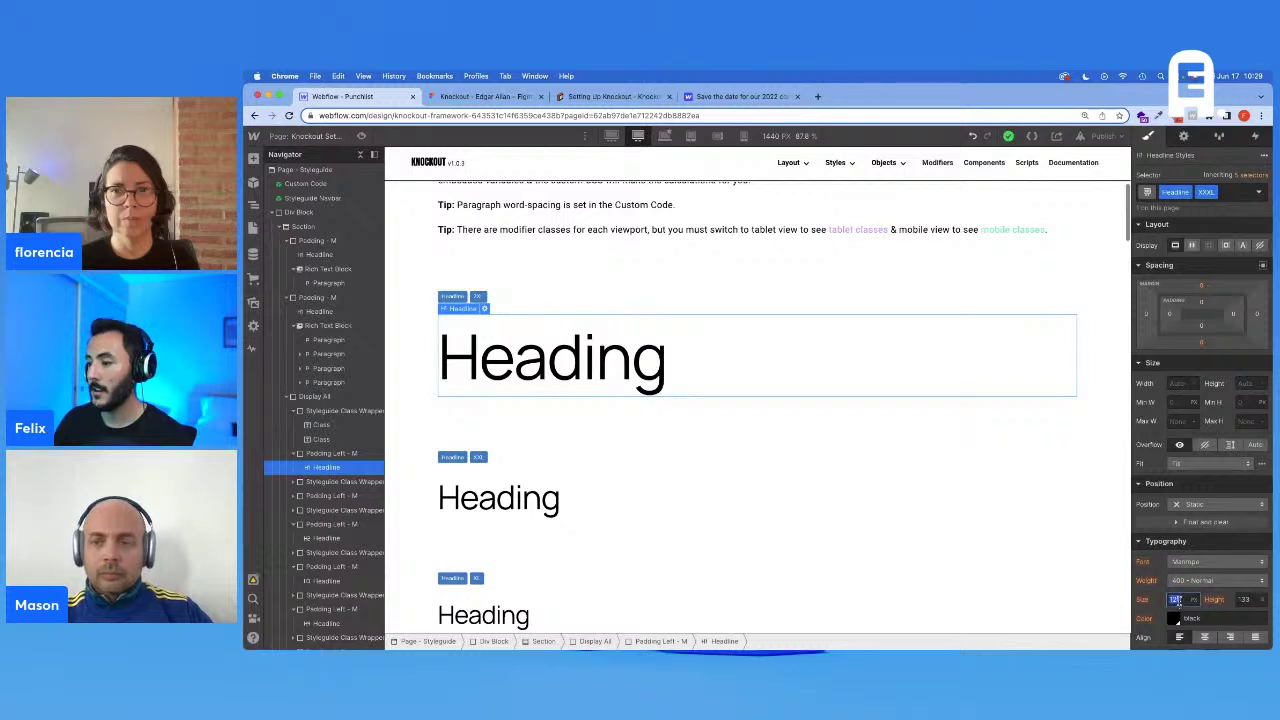
text(8.333)
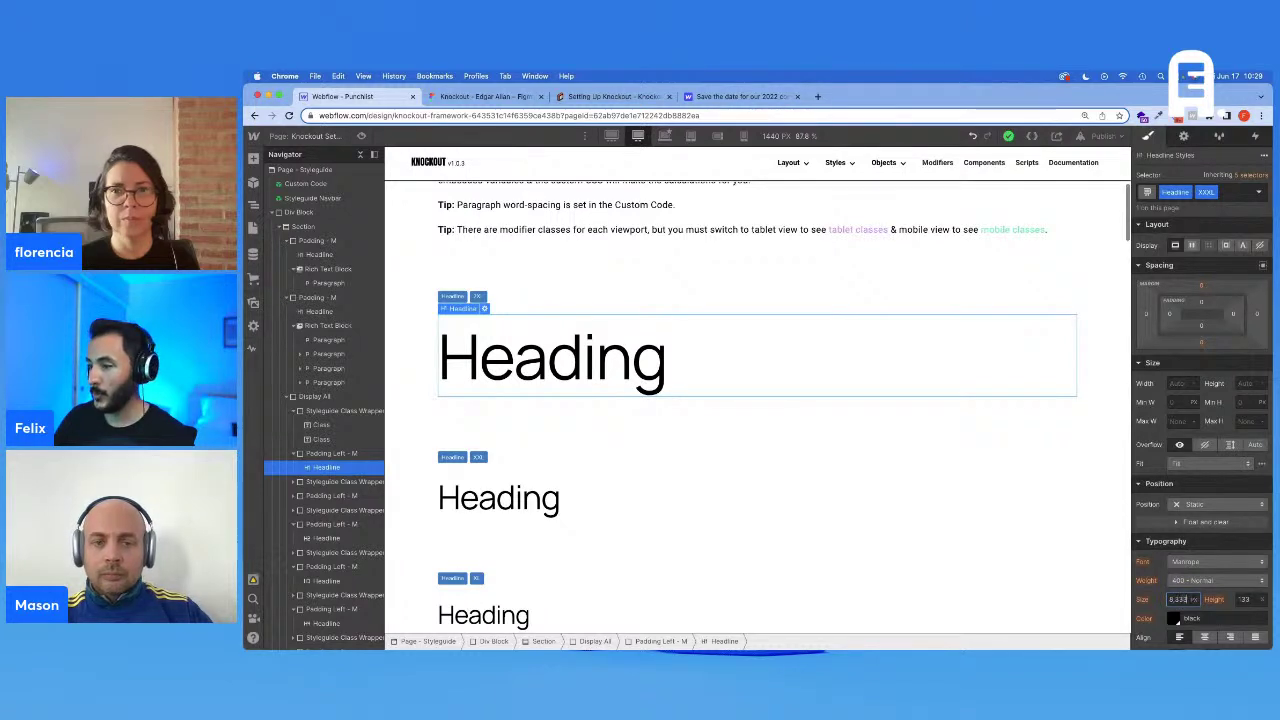
text(vw)
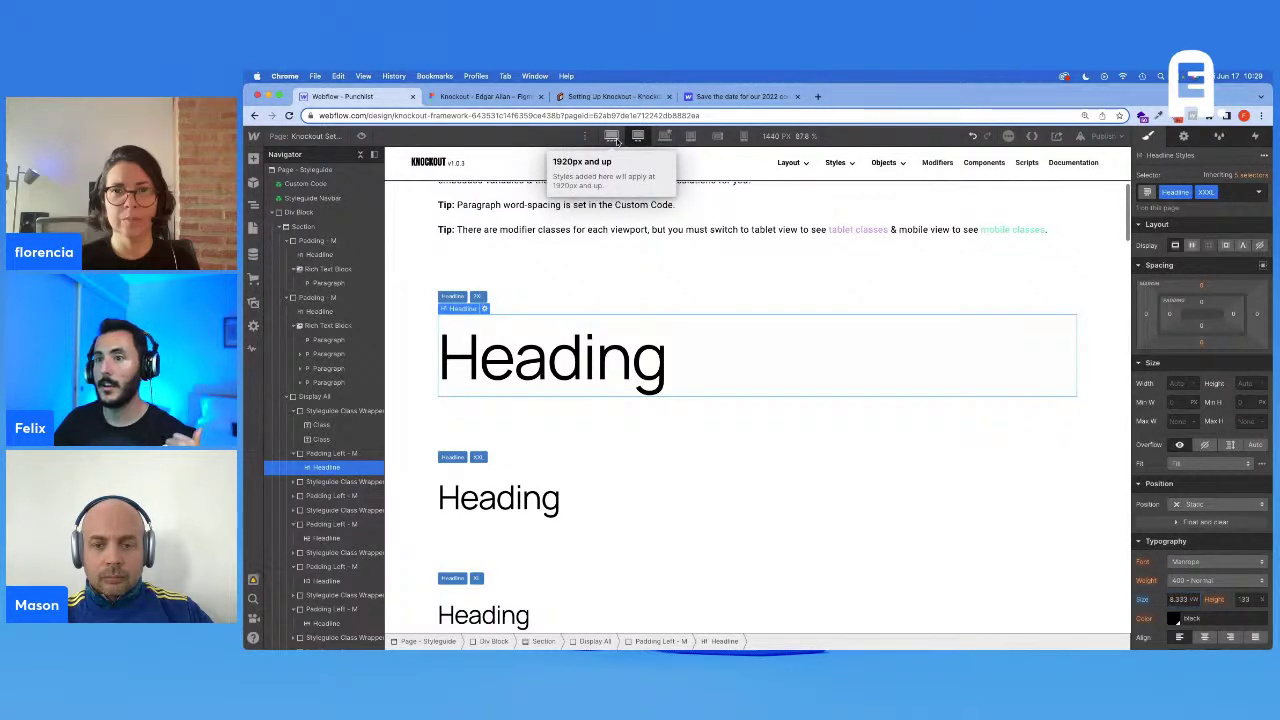
Step: Show the XXXL heading at the 1920px breakpoint and calculate 120 × 1.333 in Calculator
click(614, 138)
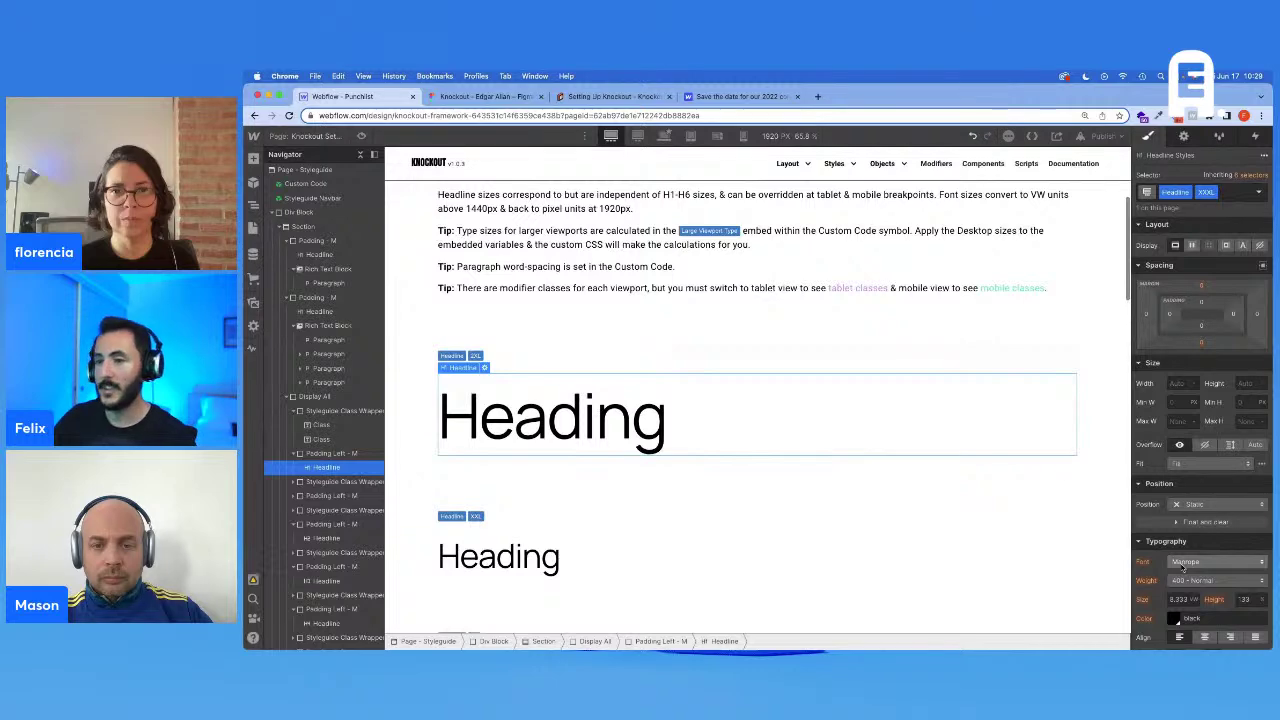
key(super+Tab)
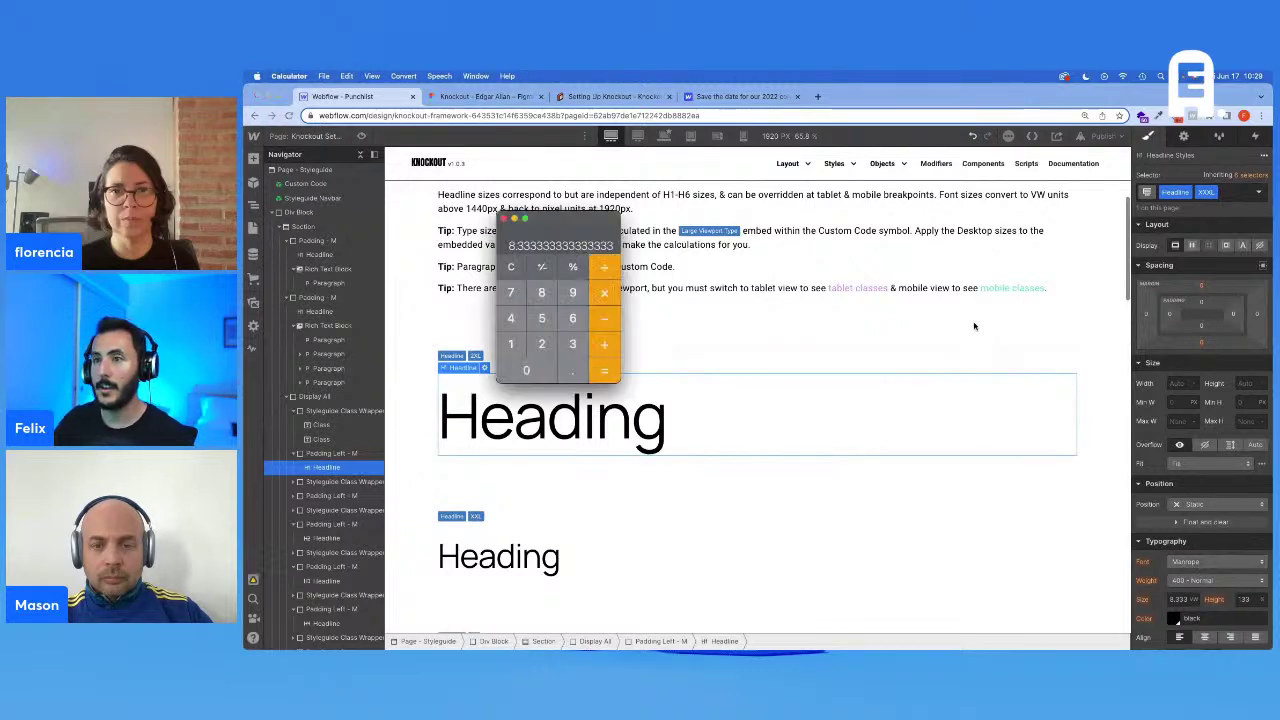
click(665, 136)
click(610, 136)
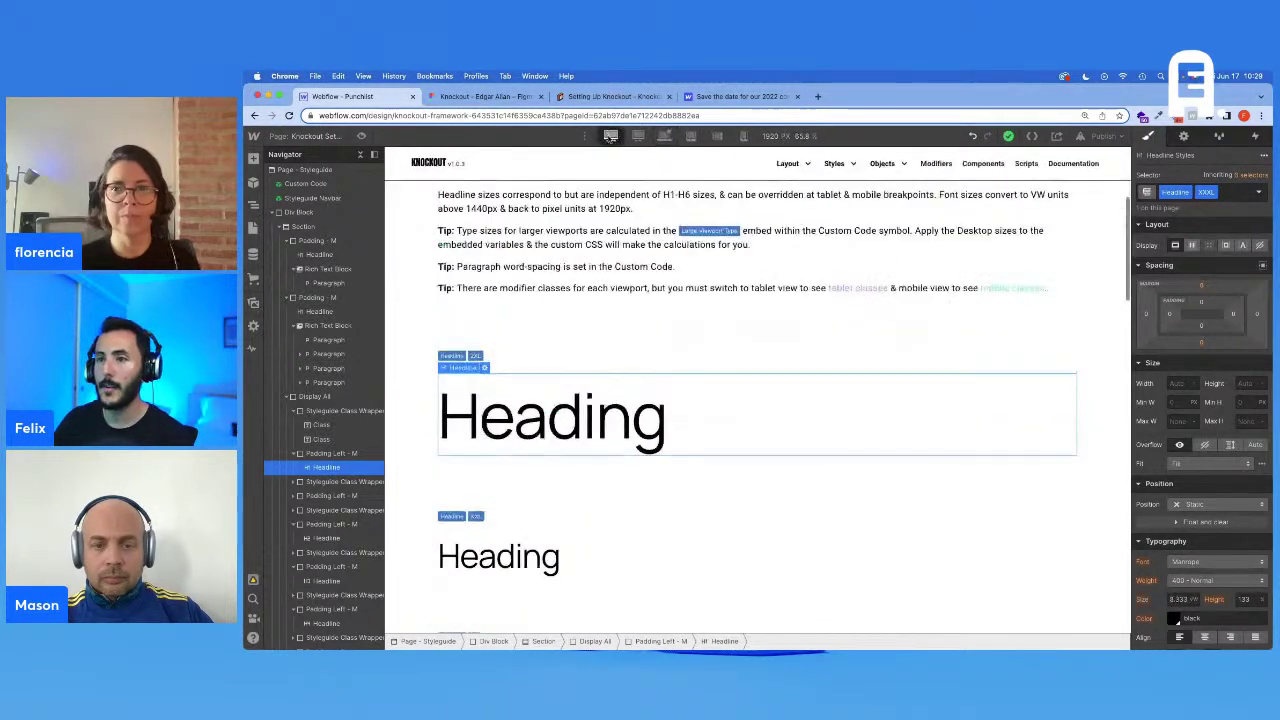
key(super+Tab)
key(Escape)
text(12)
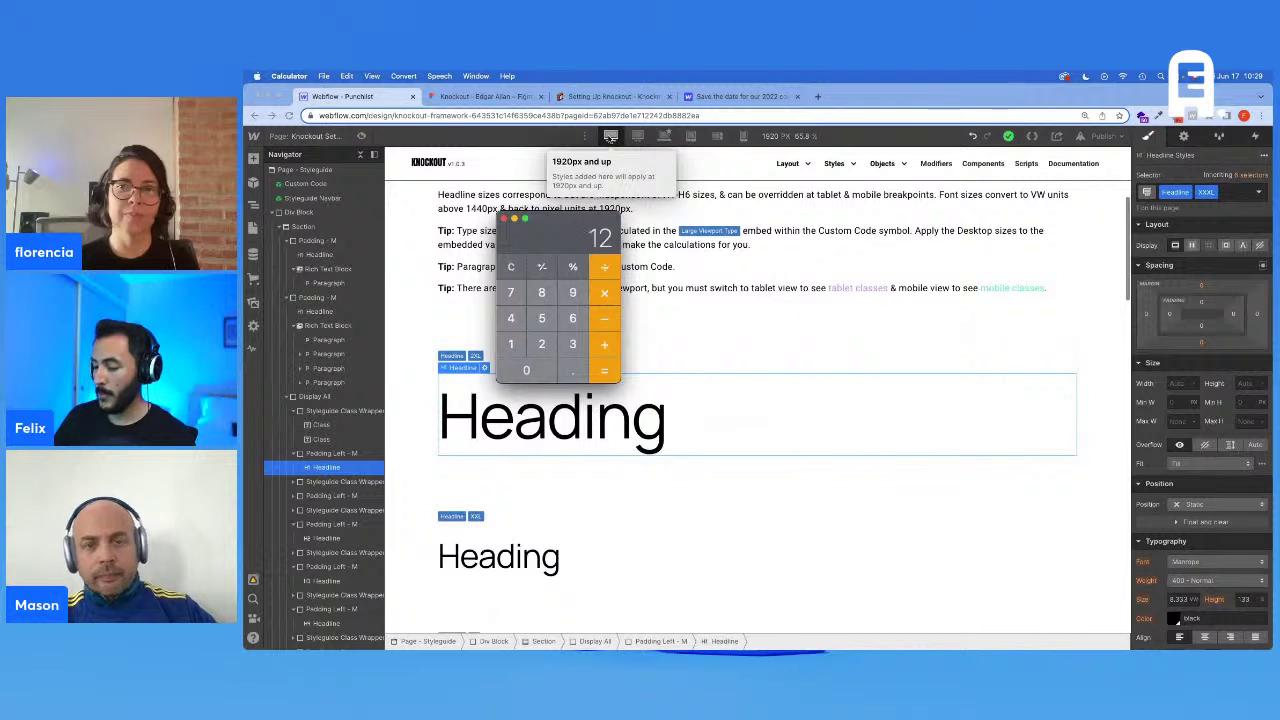
text(0*90=)
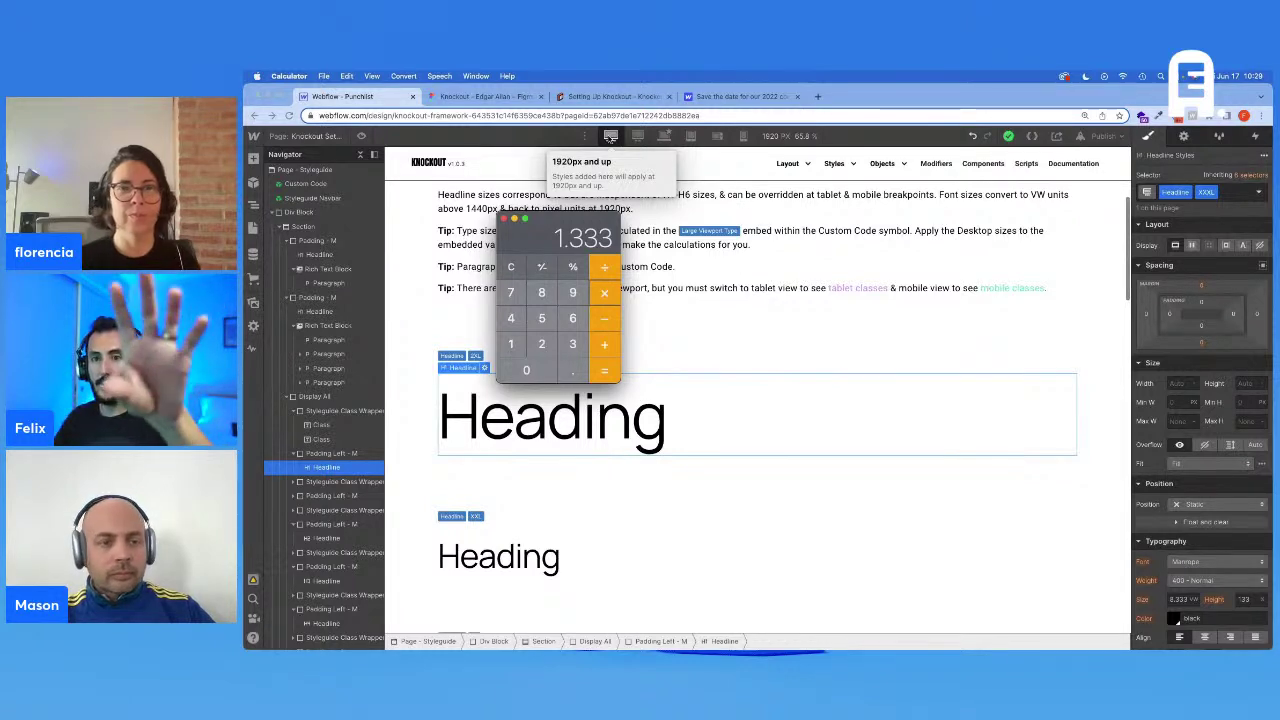
key(Return)
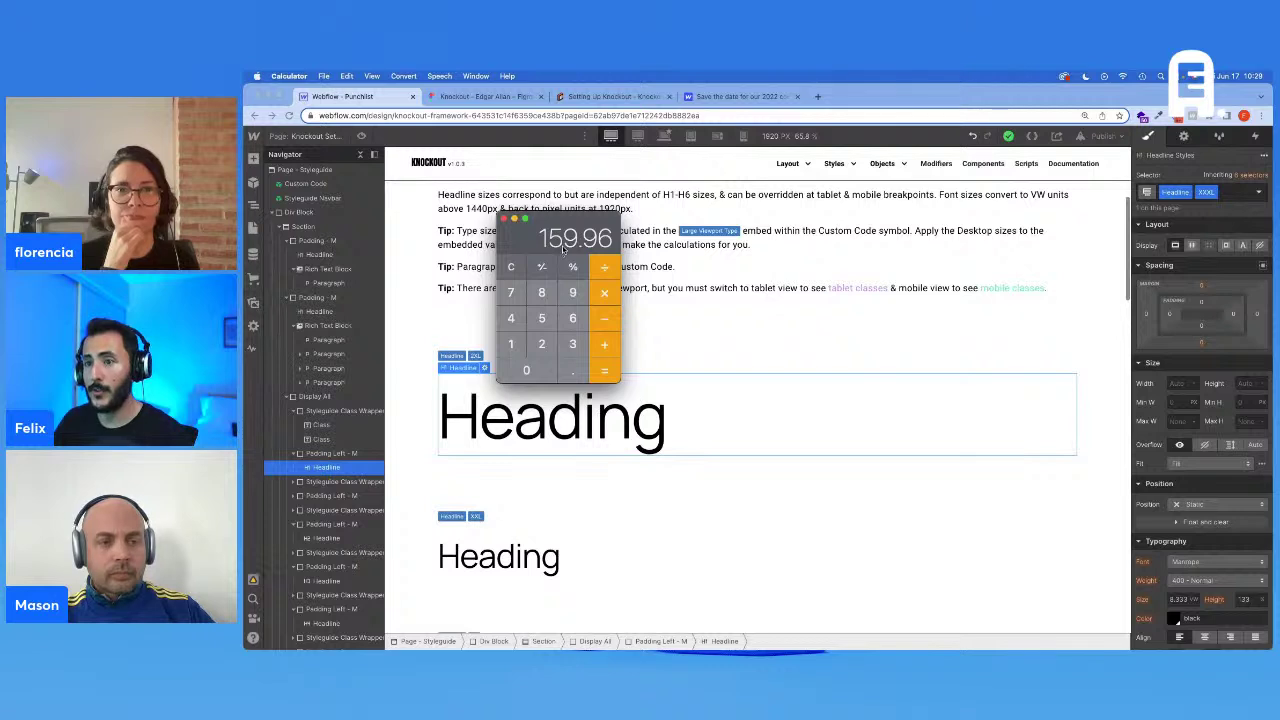
Step: Set the XXXL heading's font size to 159.96 px at the 1920px breakpoint
click(1180, 600)
text(159.96)
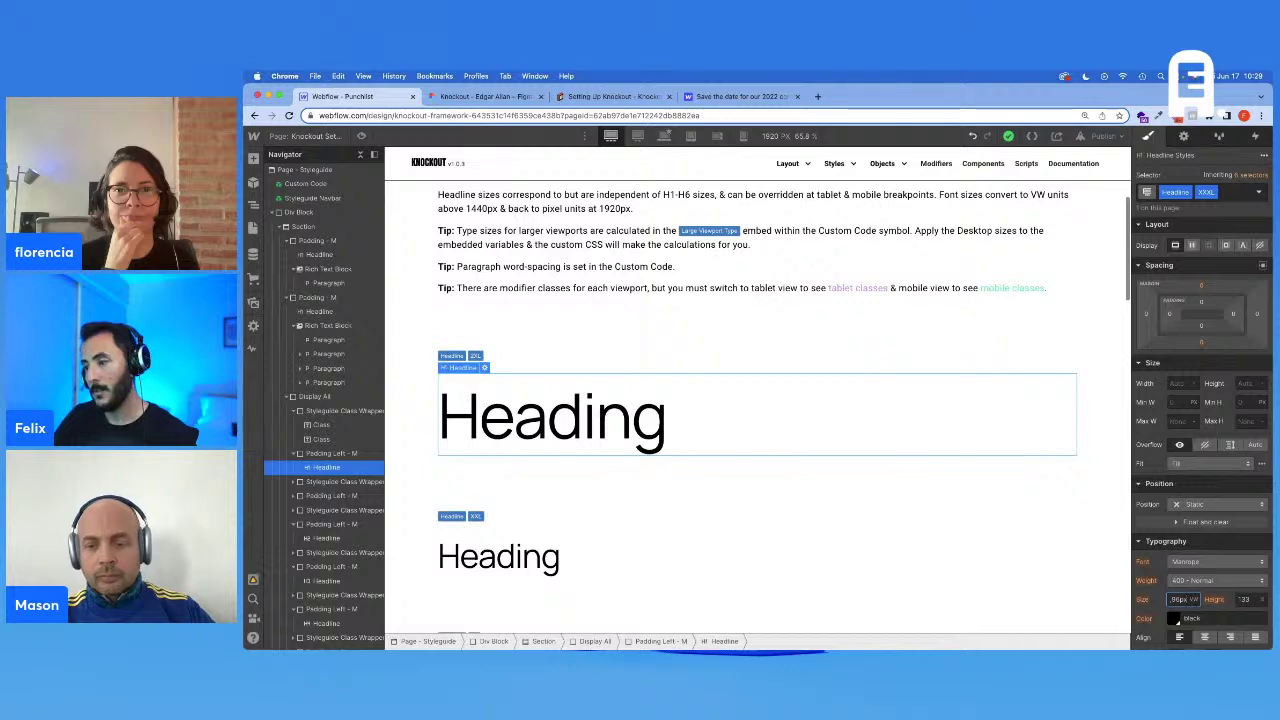
text(px)
key(Return)
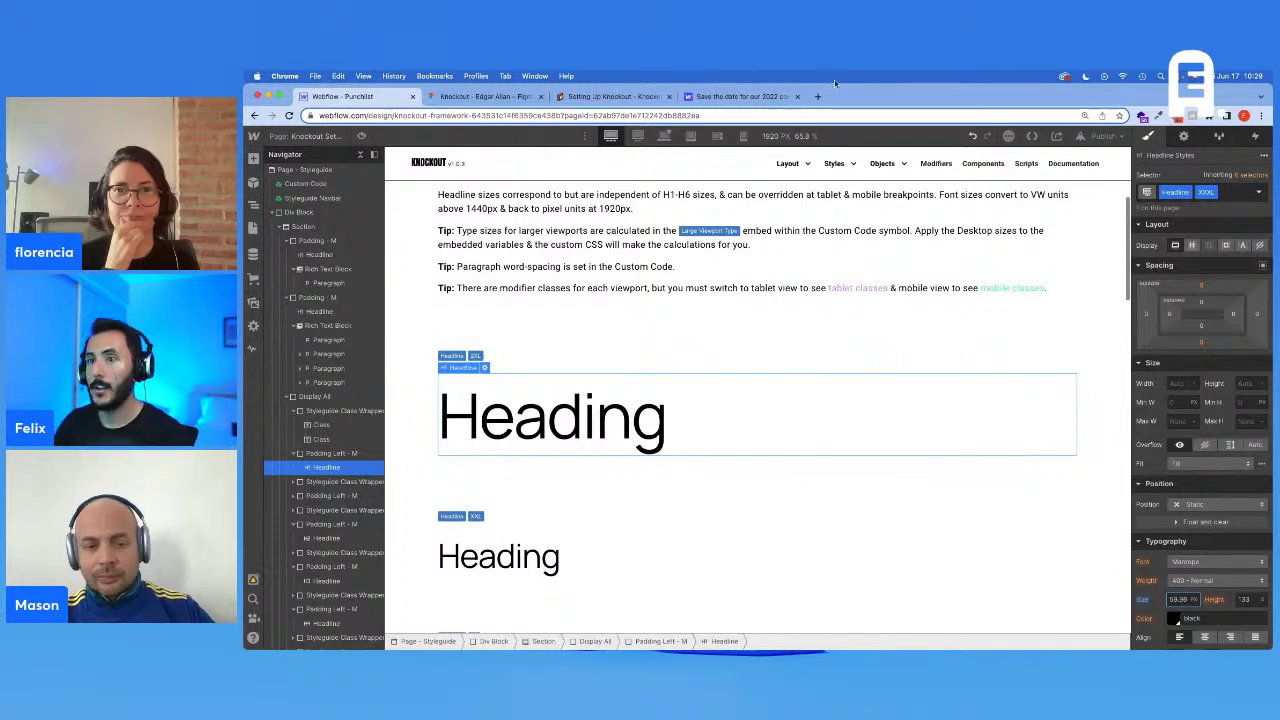
Step: Compare the XXXL heading's typography settings at the base and 1920px breakpoints
click(665, 136)
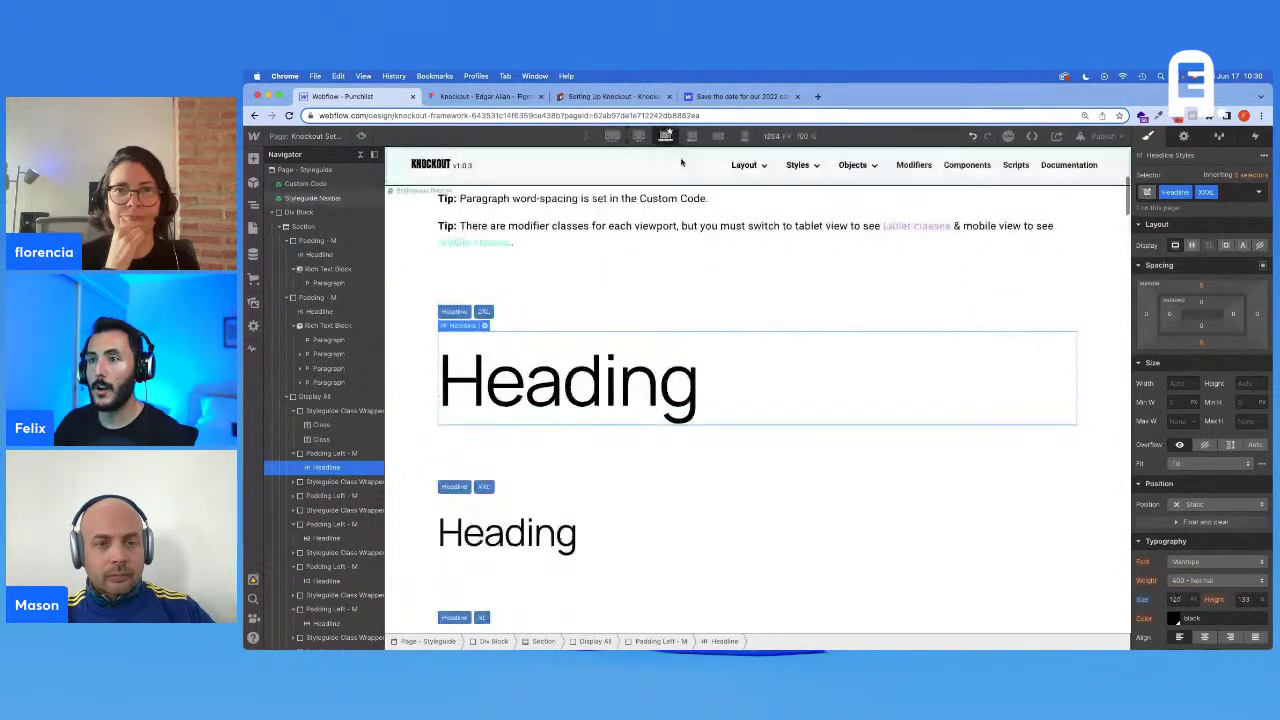
click(611, 136)
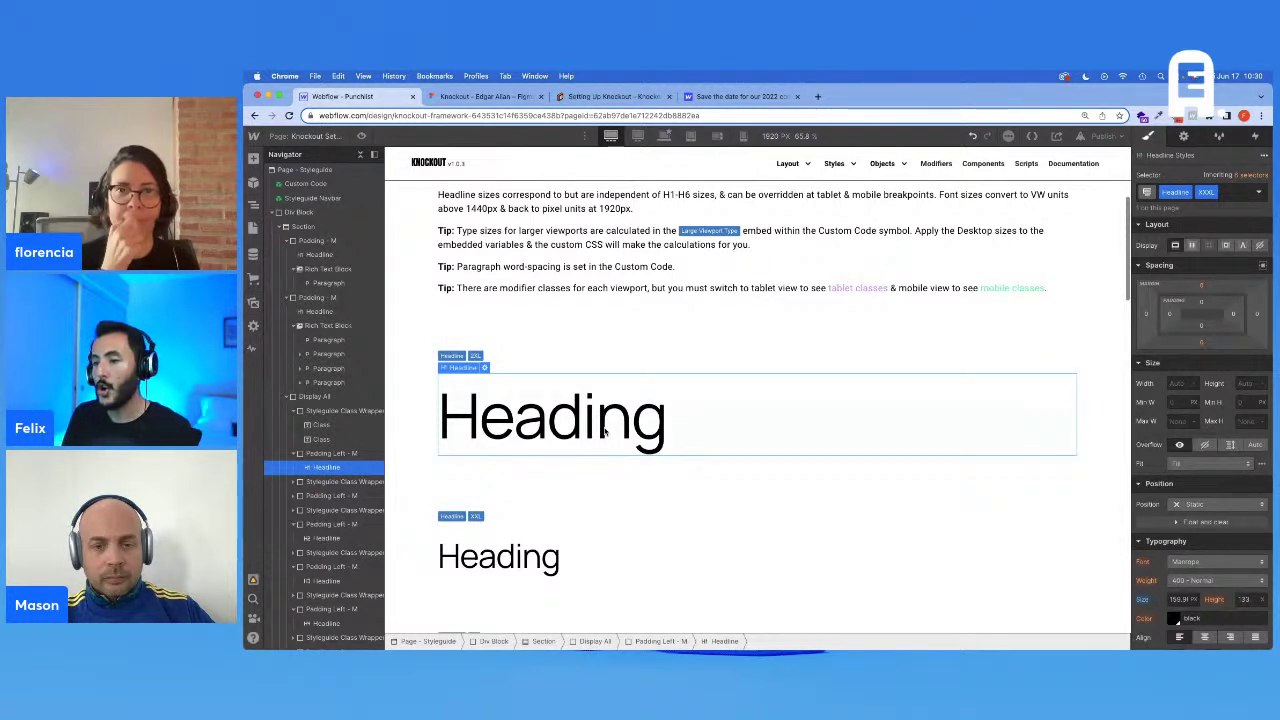
scroll(1268, 470, down, 1)
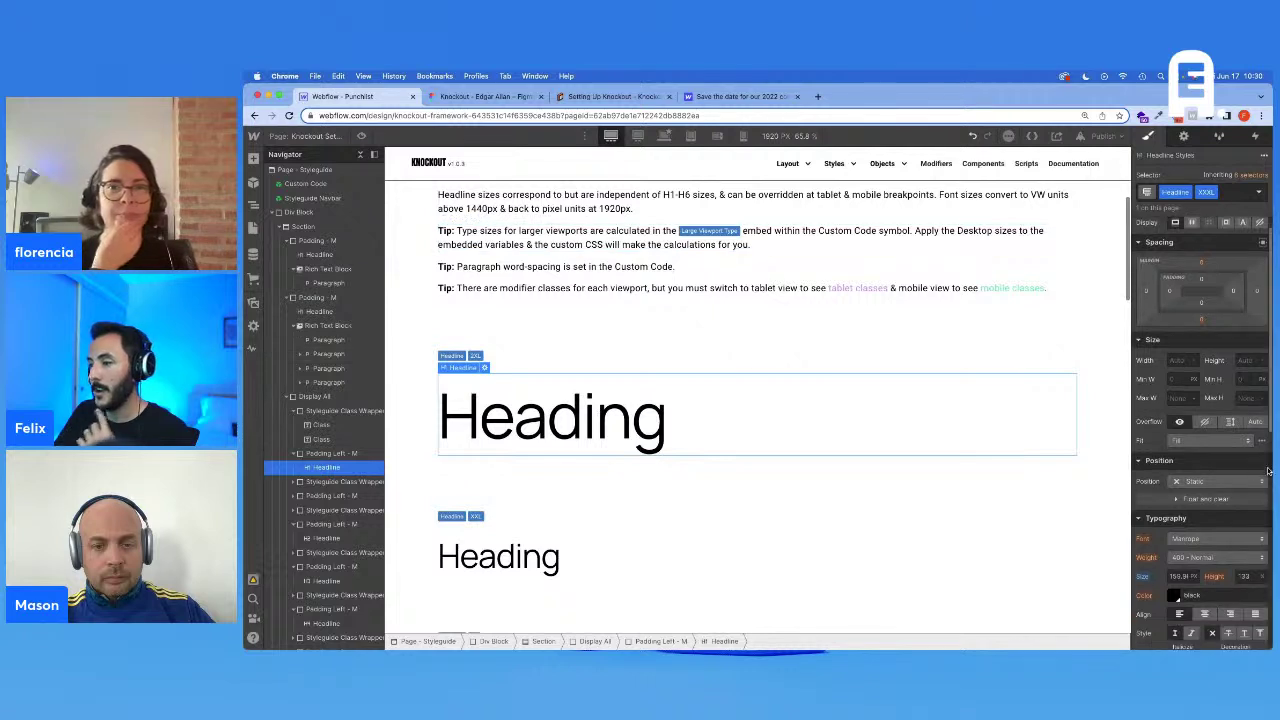
scroll(1262, 470, down, 1)
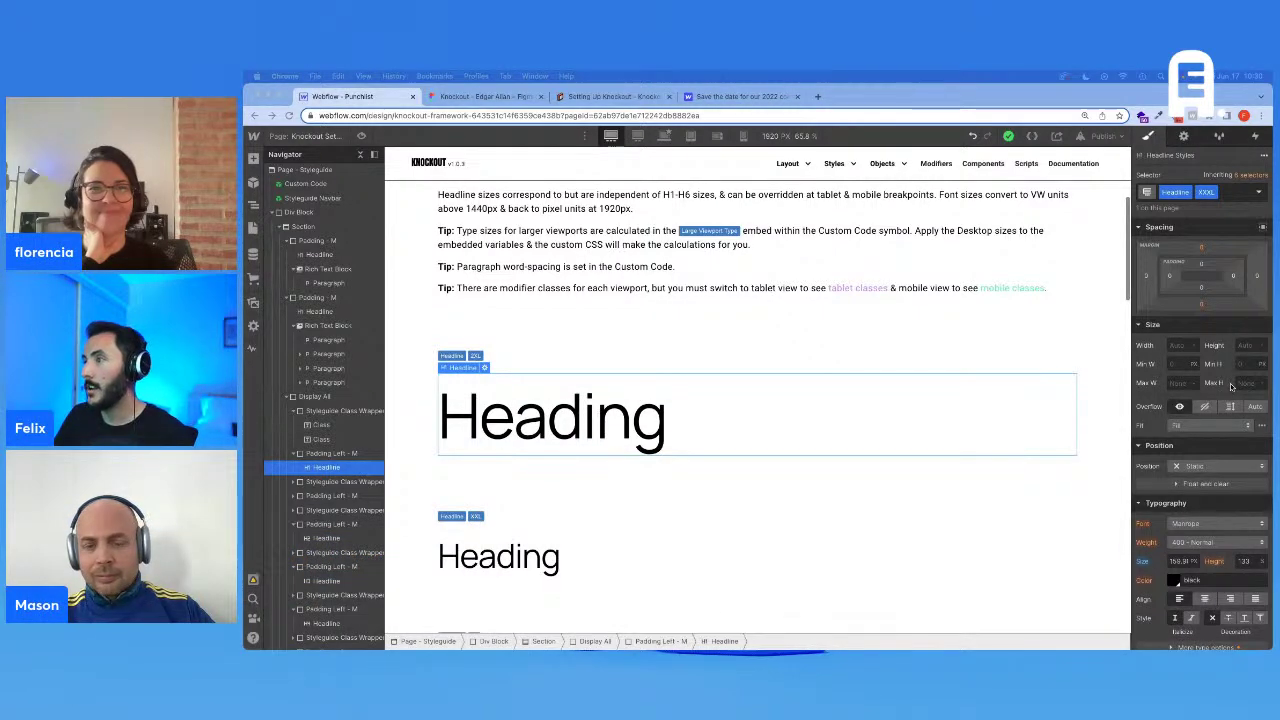
Step: Compare the XXXL heading's size and typography settings across the base, 1440px and 1920px breakpoints
scroll(1232, 387, down, 1)
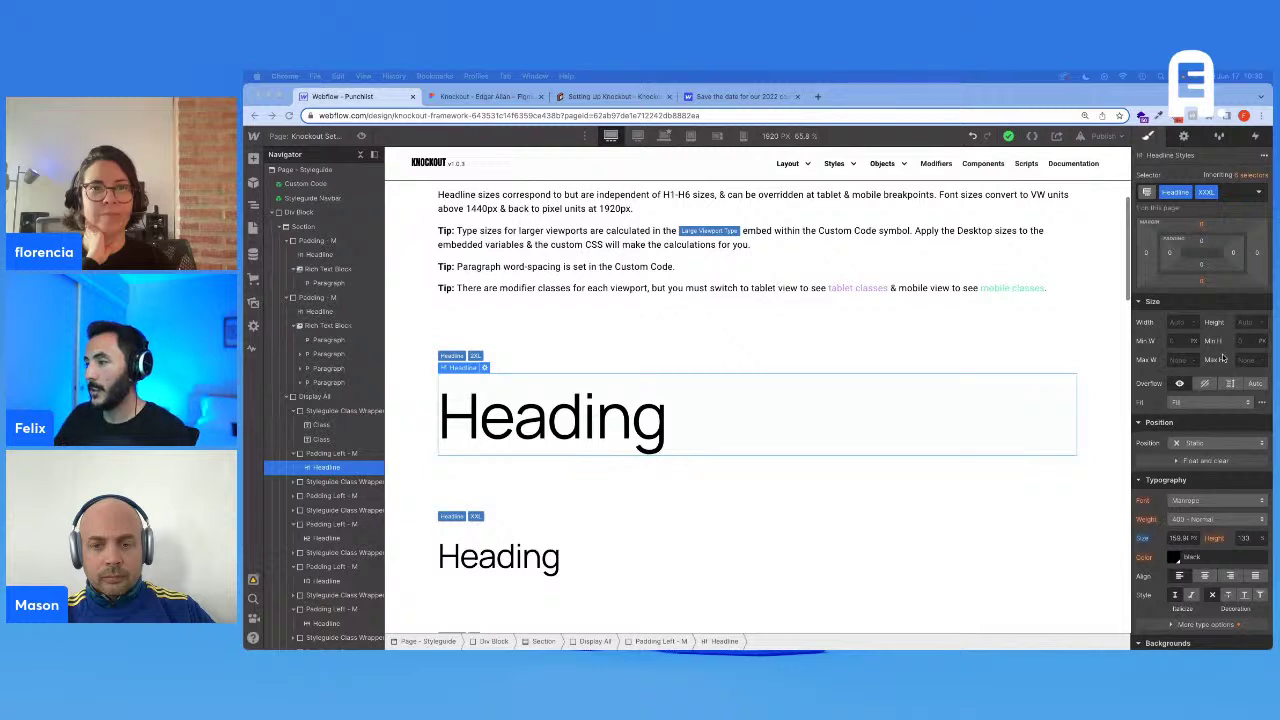
scroll(1210, 280, up, 1)
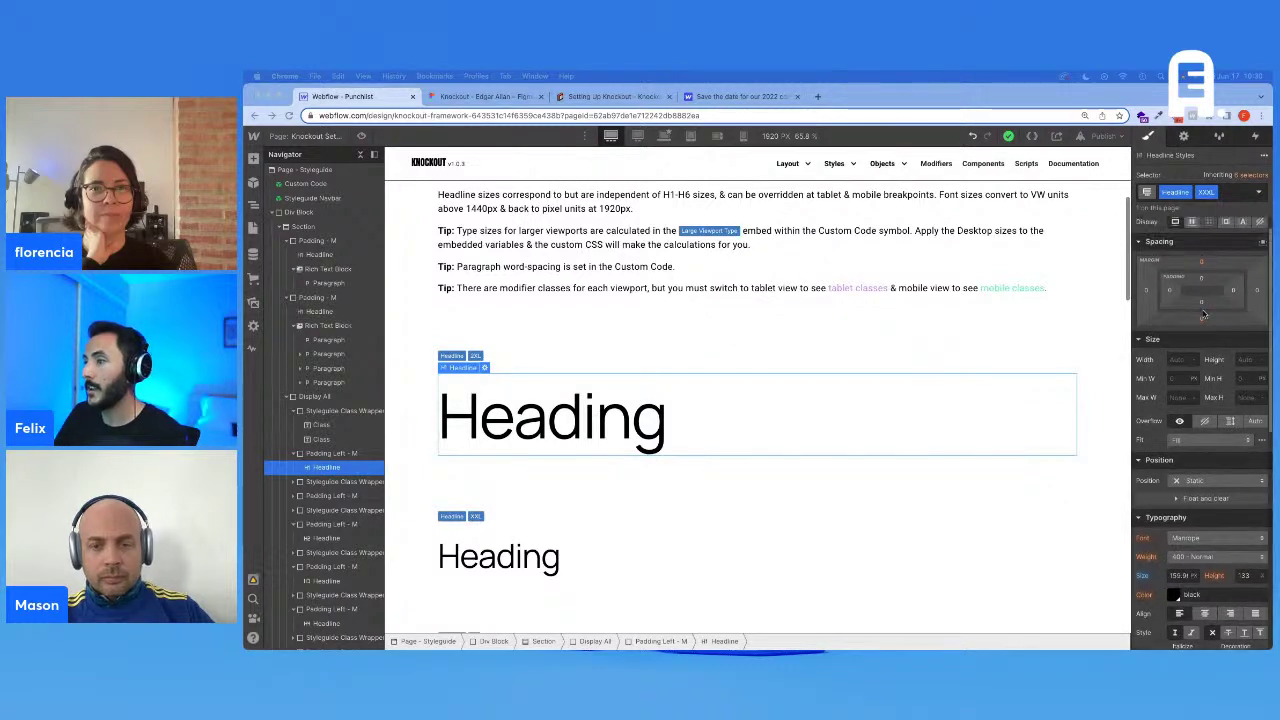
click(665, 135)
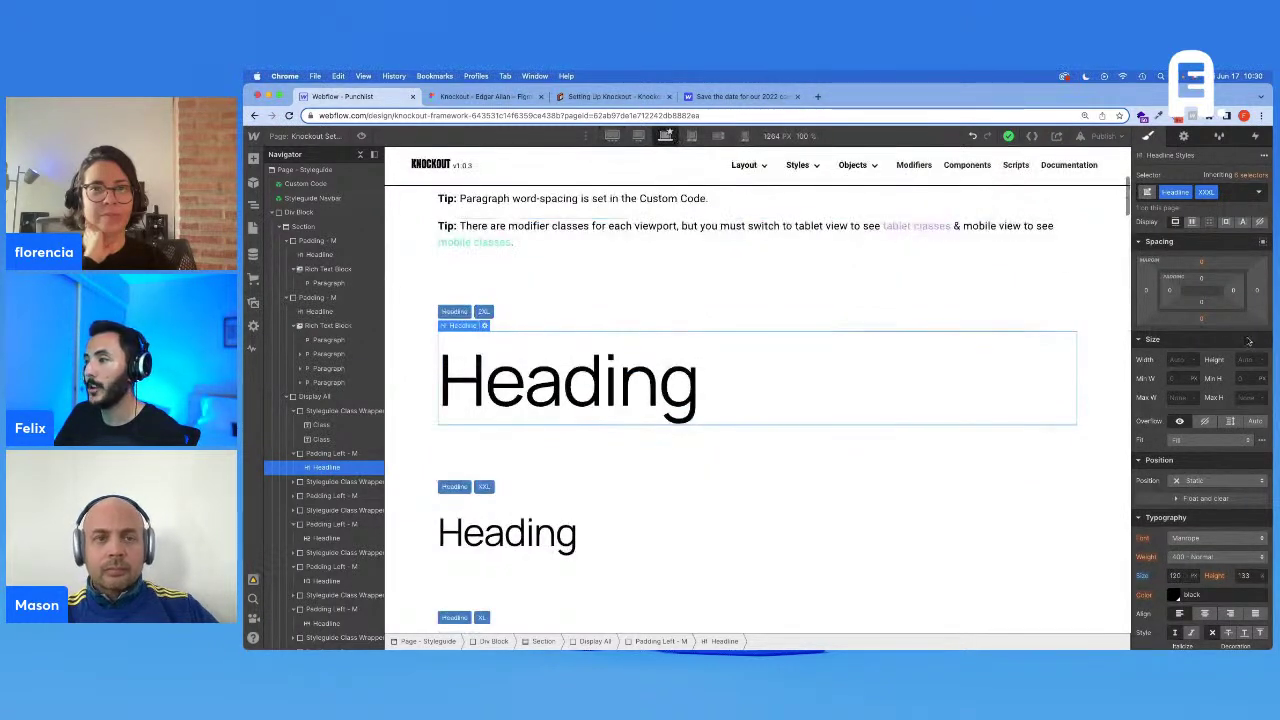
click(638, 136)
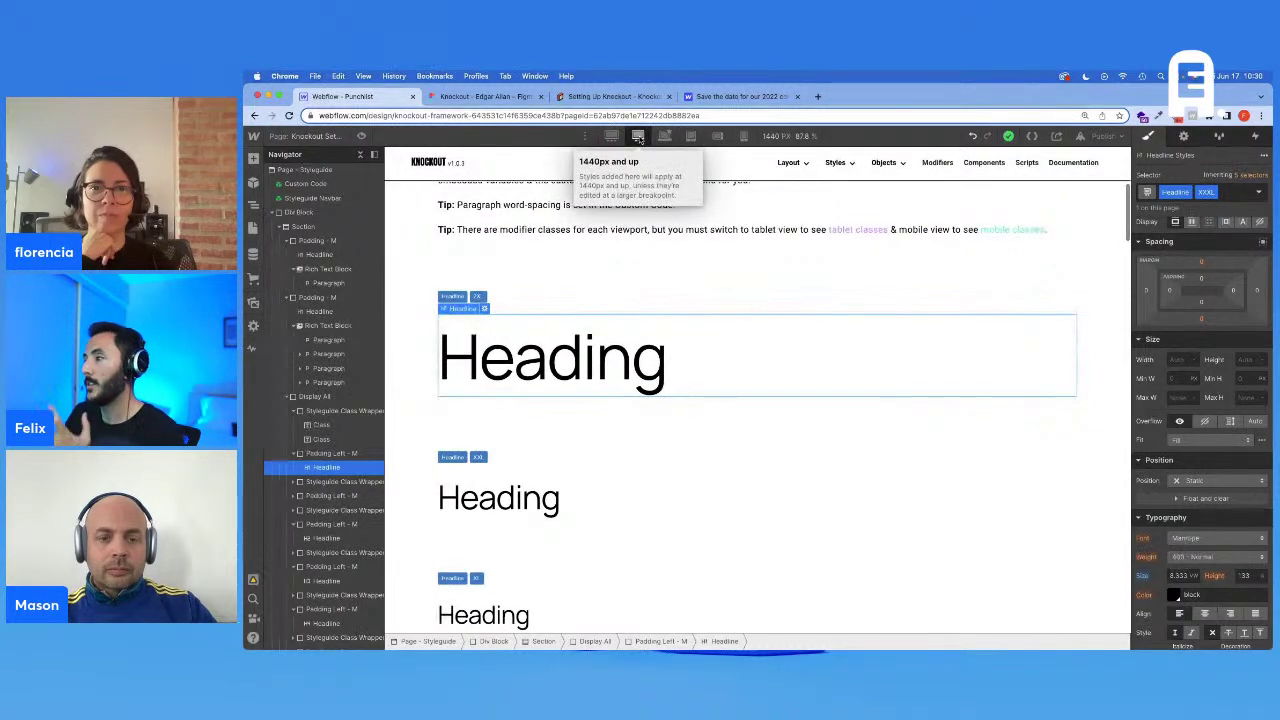
click(616, 137)
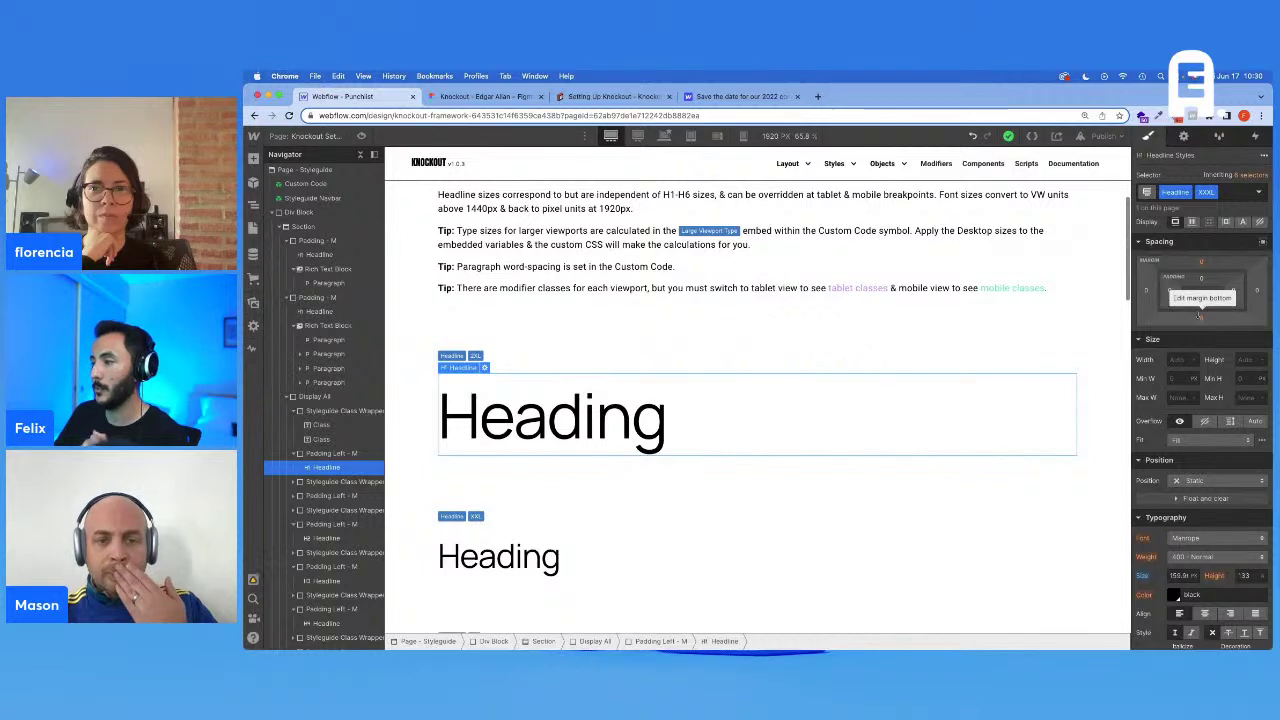
click(659, 138)
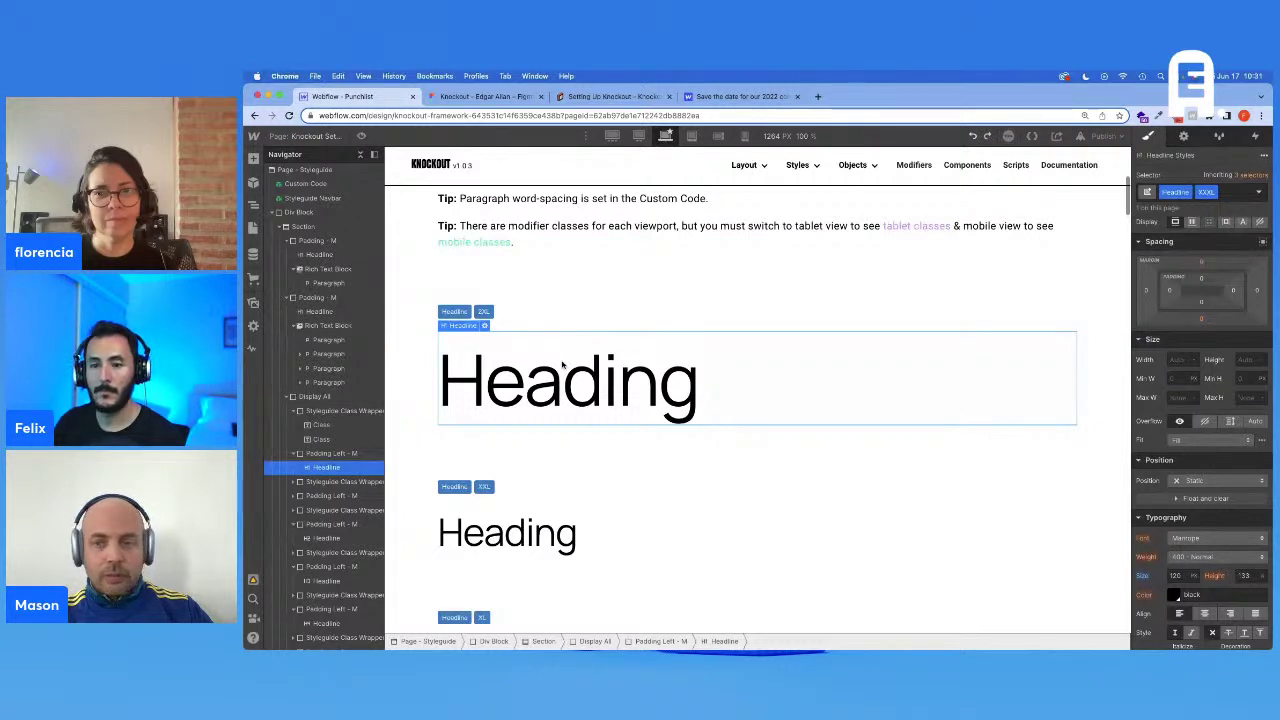
Step: Undo the XXXL headline additions, including the new class, its styling and the duplicated heading block
key(super+z)
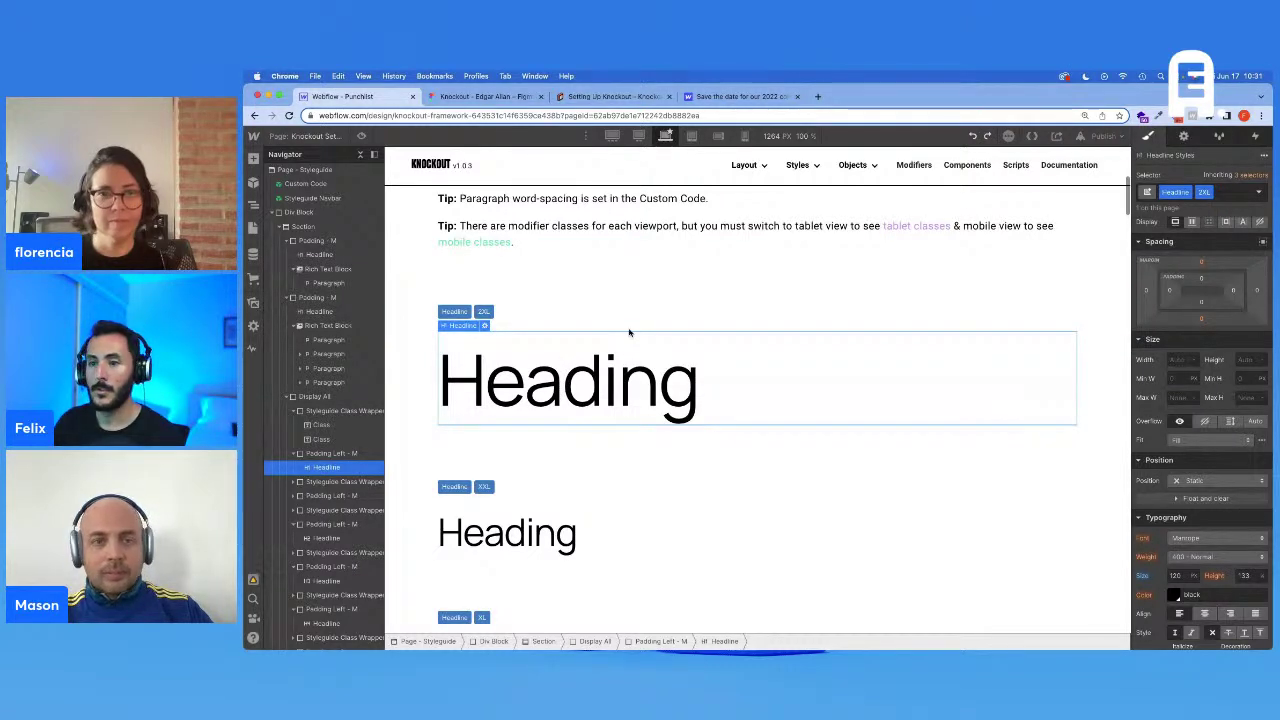
key(super+z)
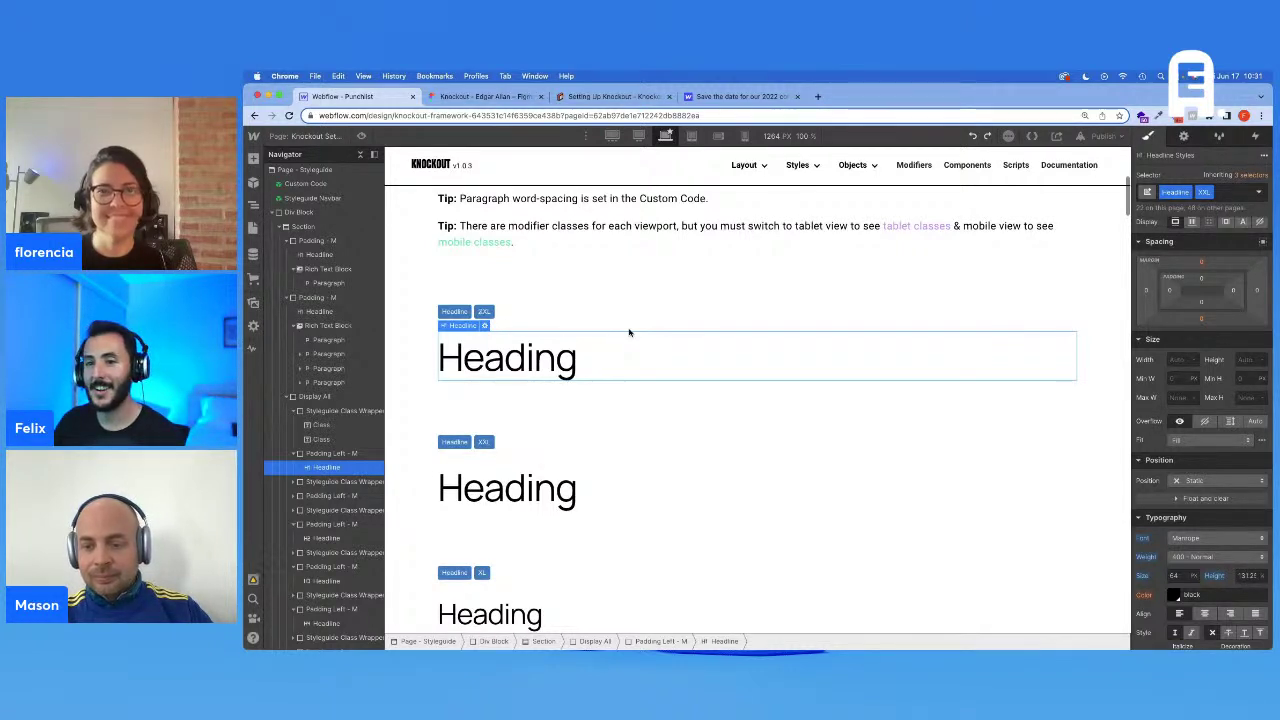
key(super+z)
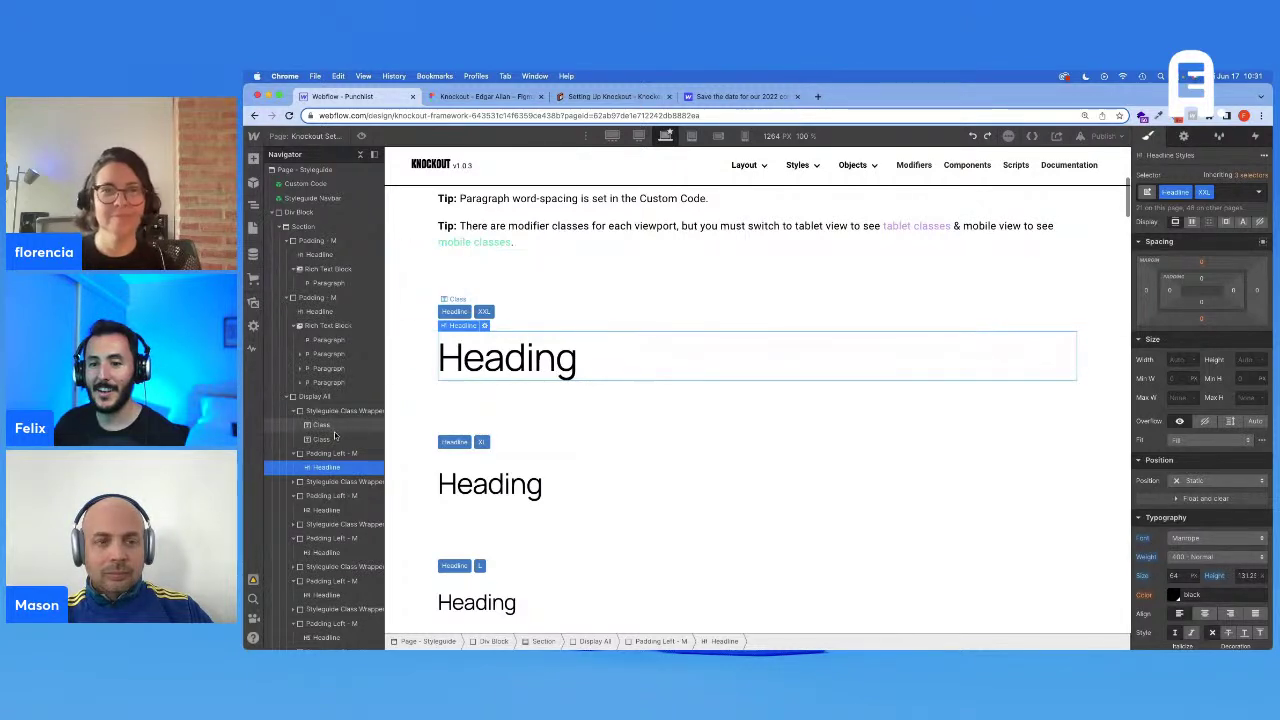
Step: Delete the XXL headline's class label wrapper and its padded heading block from the style guide
scroll(564, 439, down, 1)
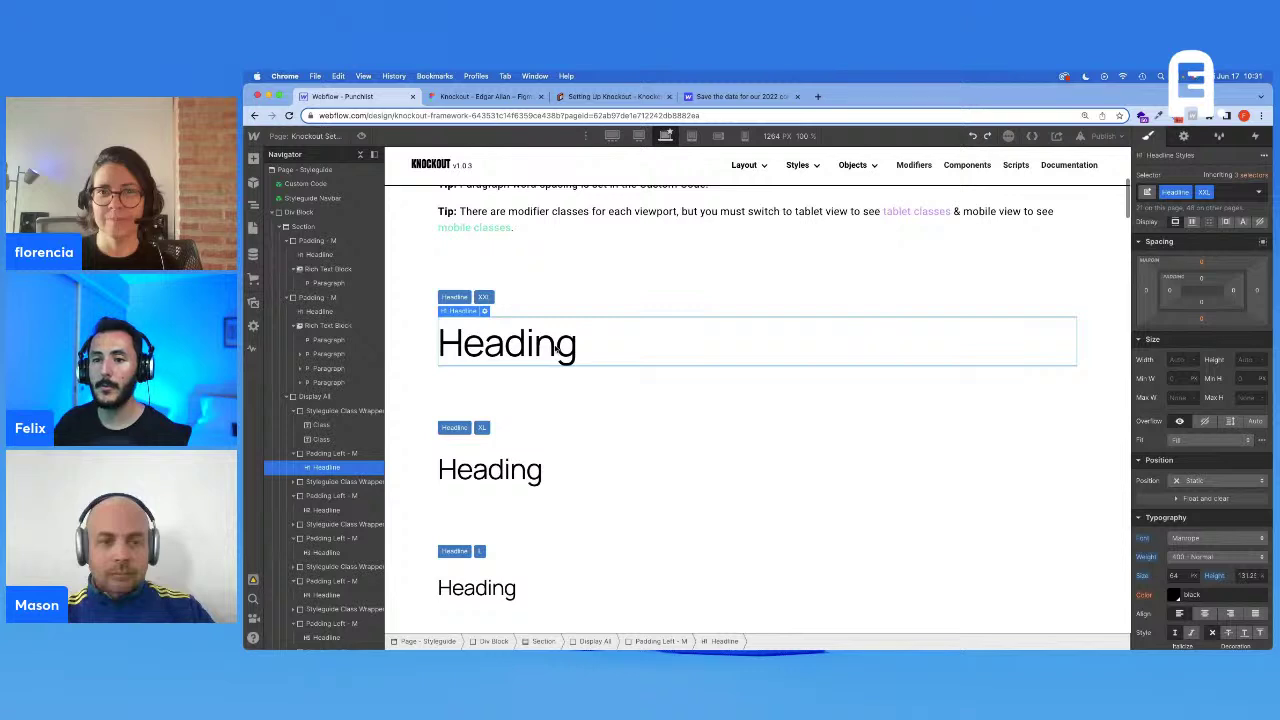
click(347, 453)
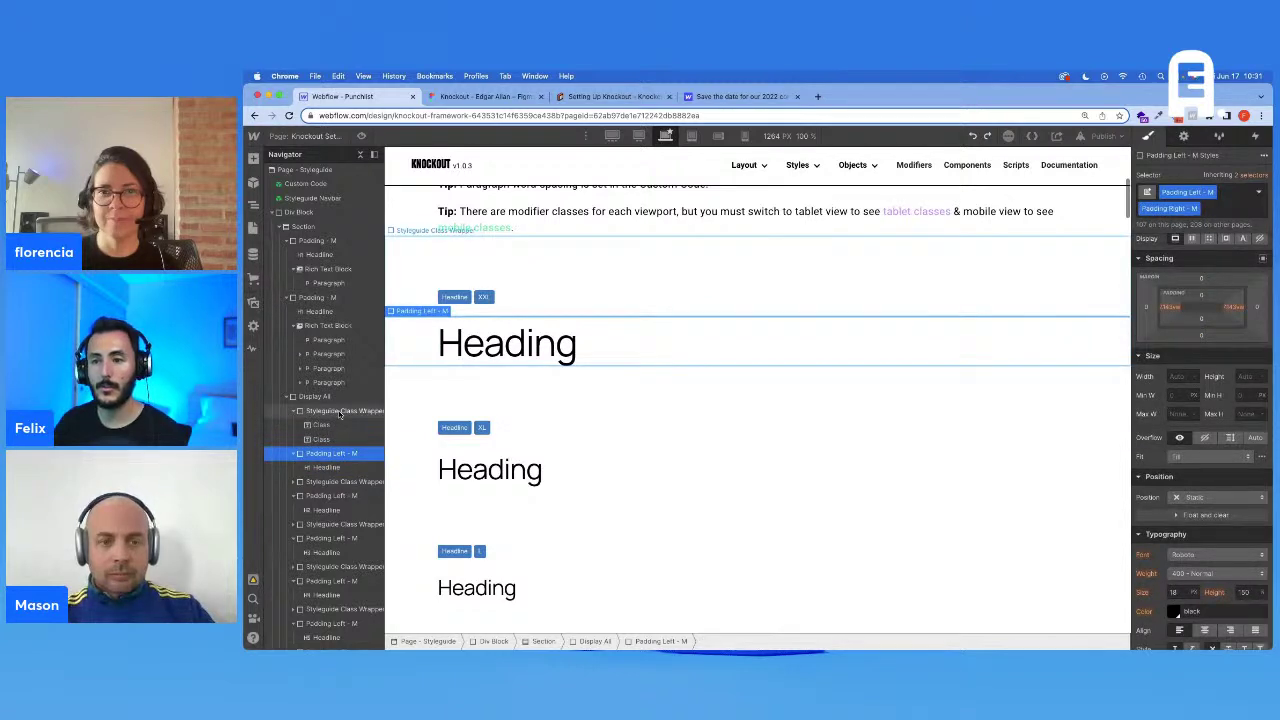
click(340, 411)
scroll(877, 449, down, 1)
scroll(874, 448, up, 2)
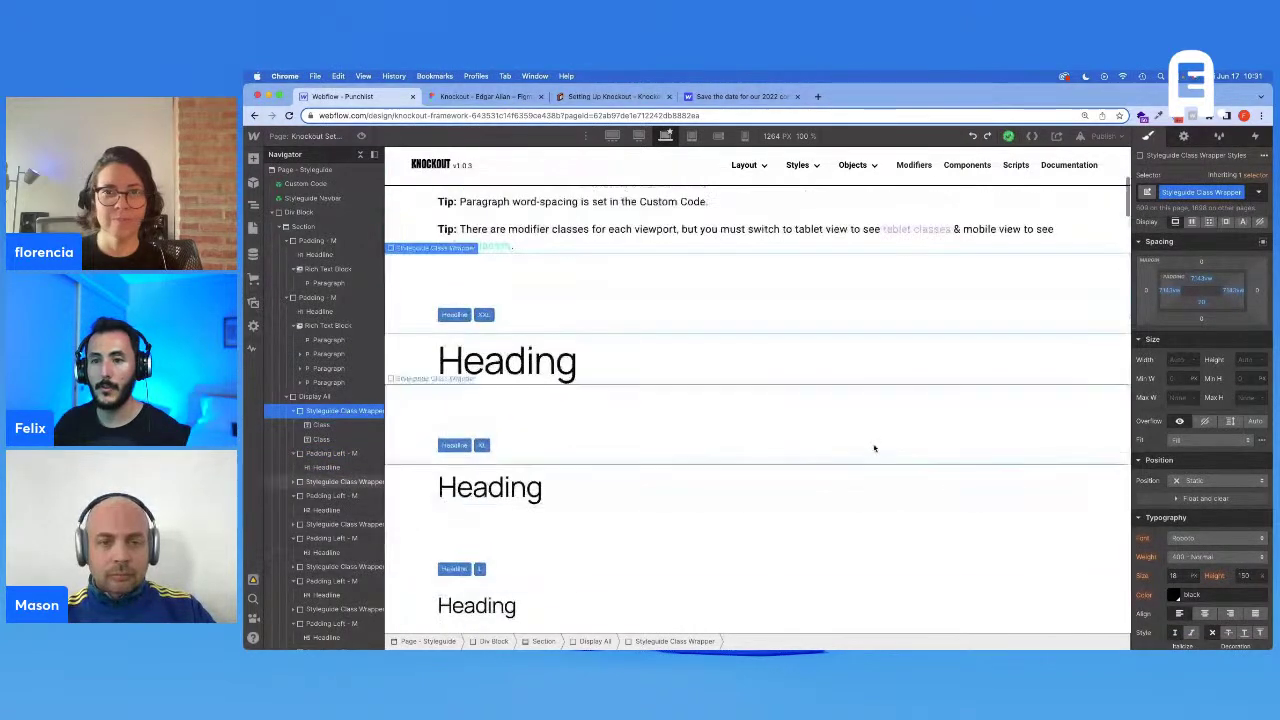
key(Delete)
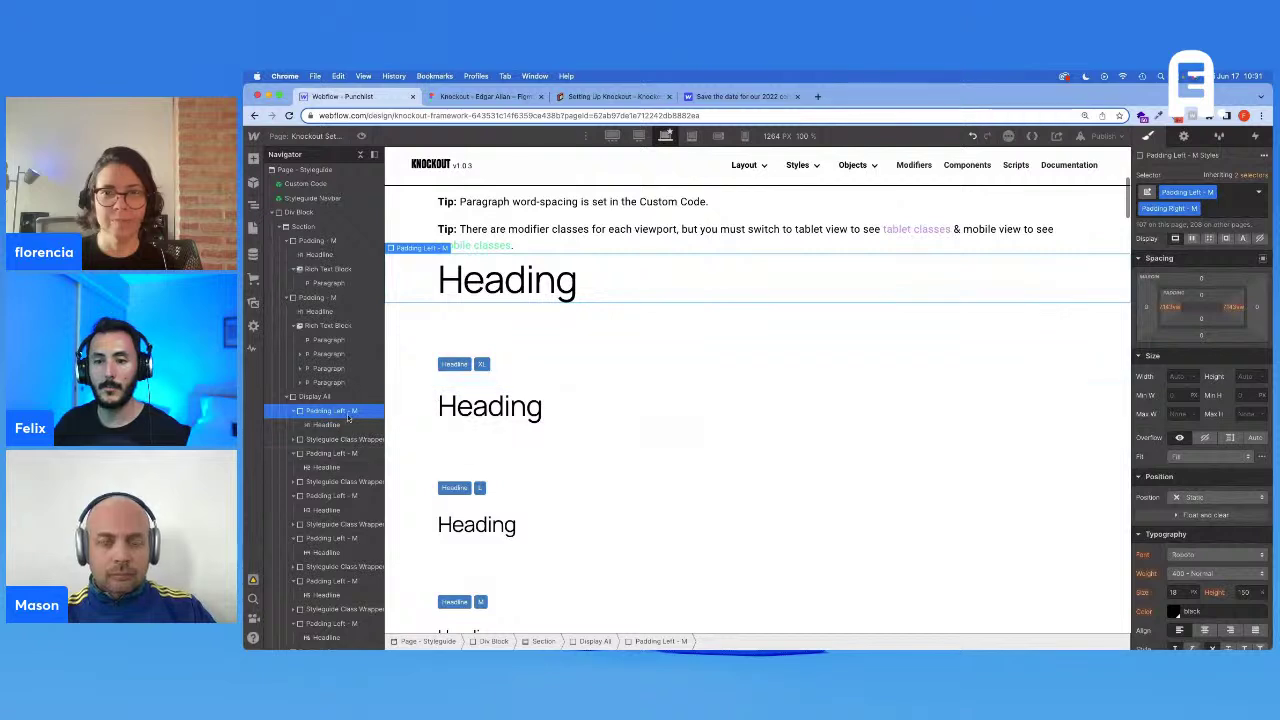
key(Delete)
Step: Select the XS heading in the style guide and inspect the Headline XS typography in the Figma file
click(608, 345)
scroll(610, 405, down, 3)
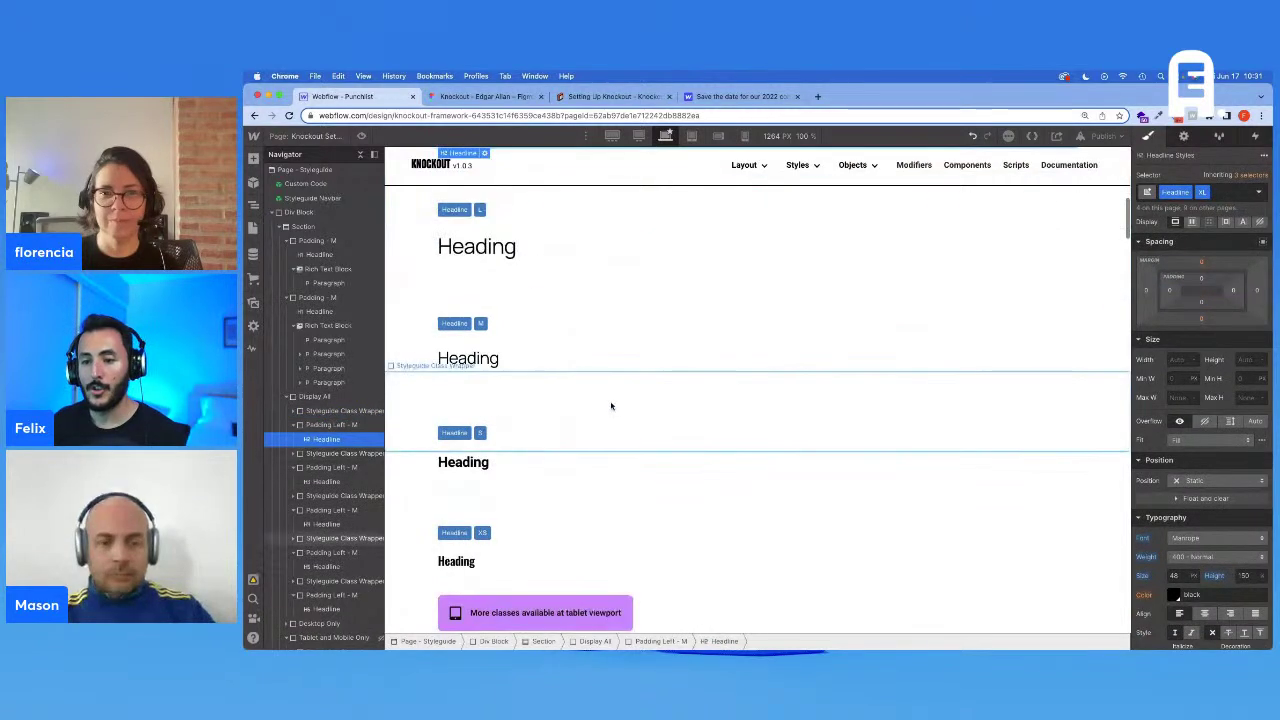
scroll(613, 412, up, 1)
scroll(615, 432, down, 1)
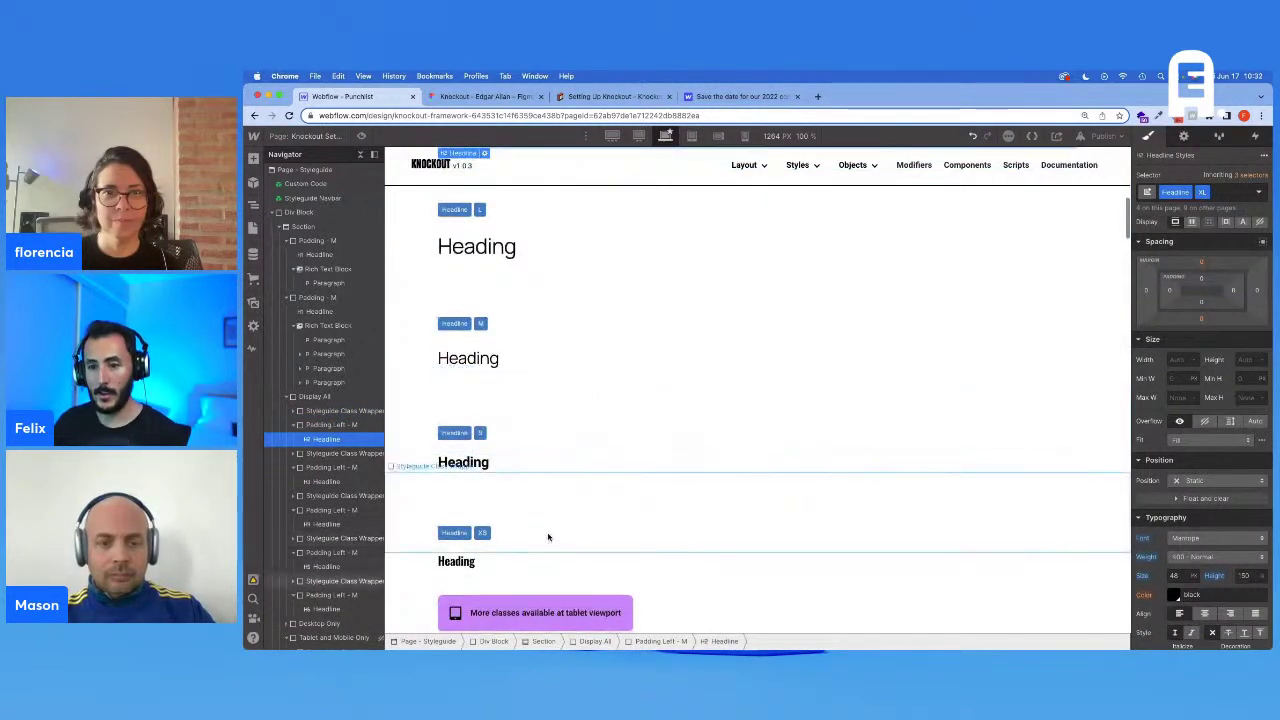
click(531, 566)
scroll(649, 478, up, 1)
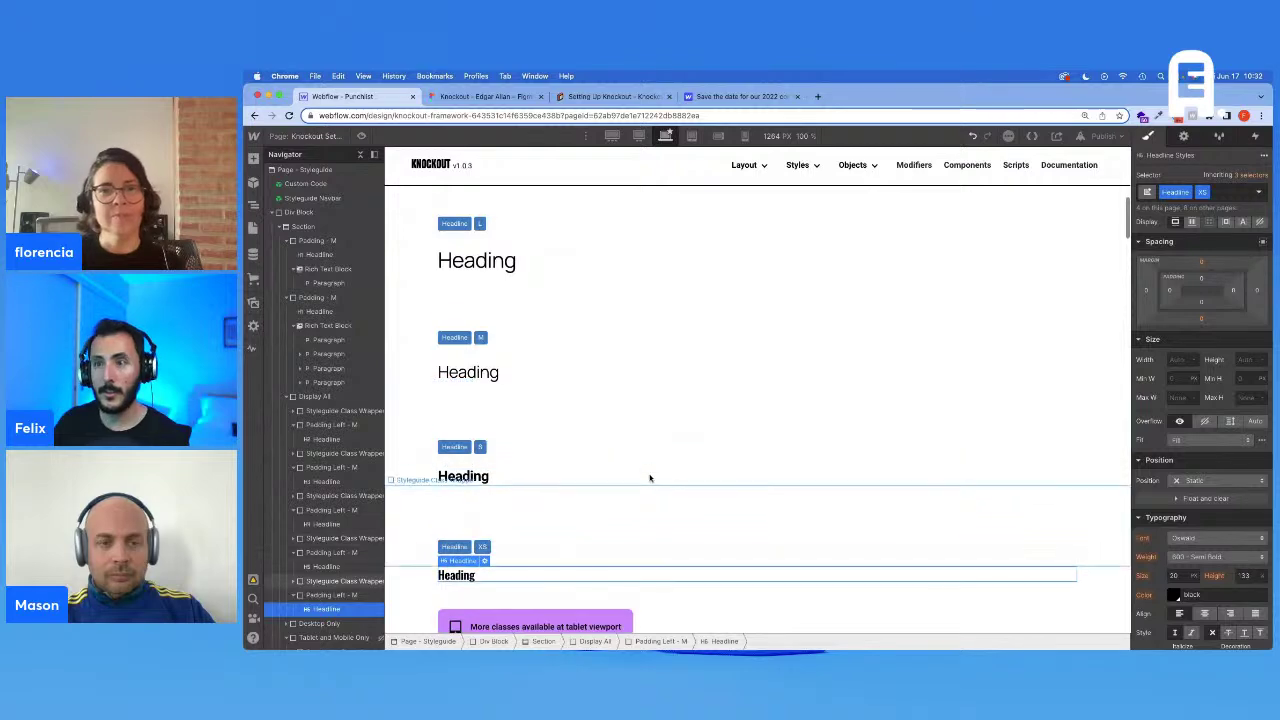
click(488, 96)
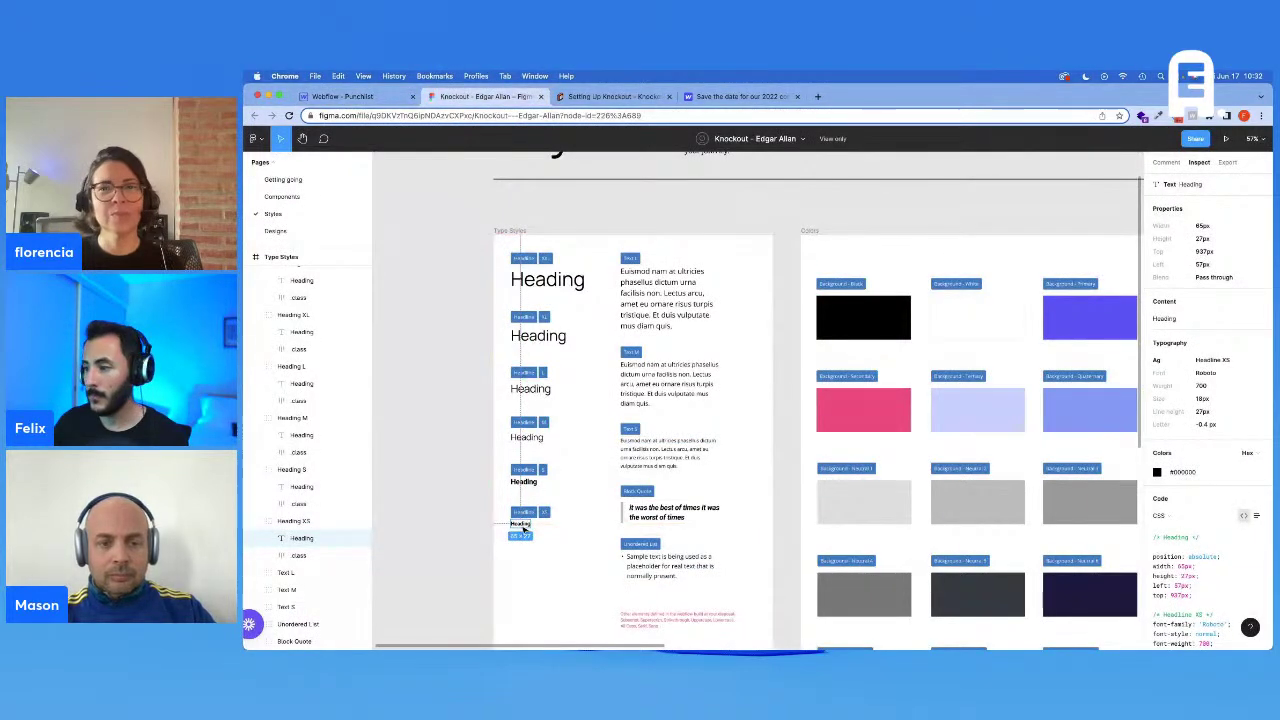
scroll(1230, 497, down, 2)
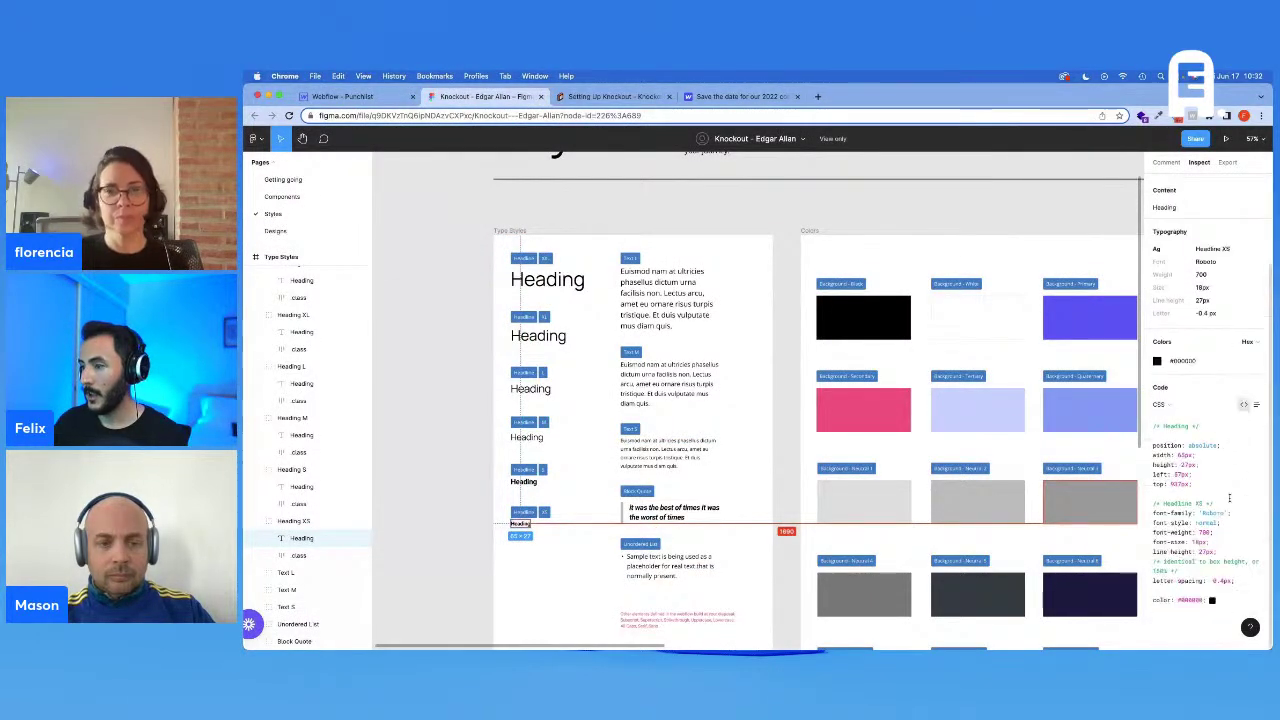
Step: Back in Webflow, set the XS heading's font to Roboto
click(345, 96)
click(1209, 541)
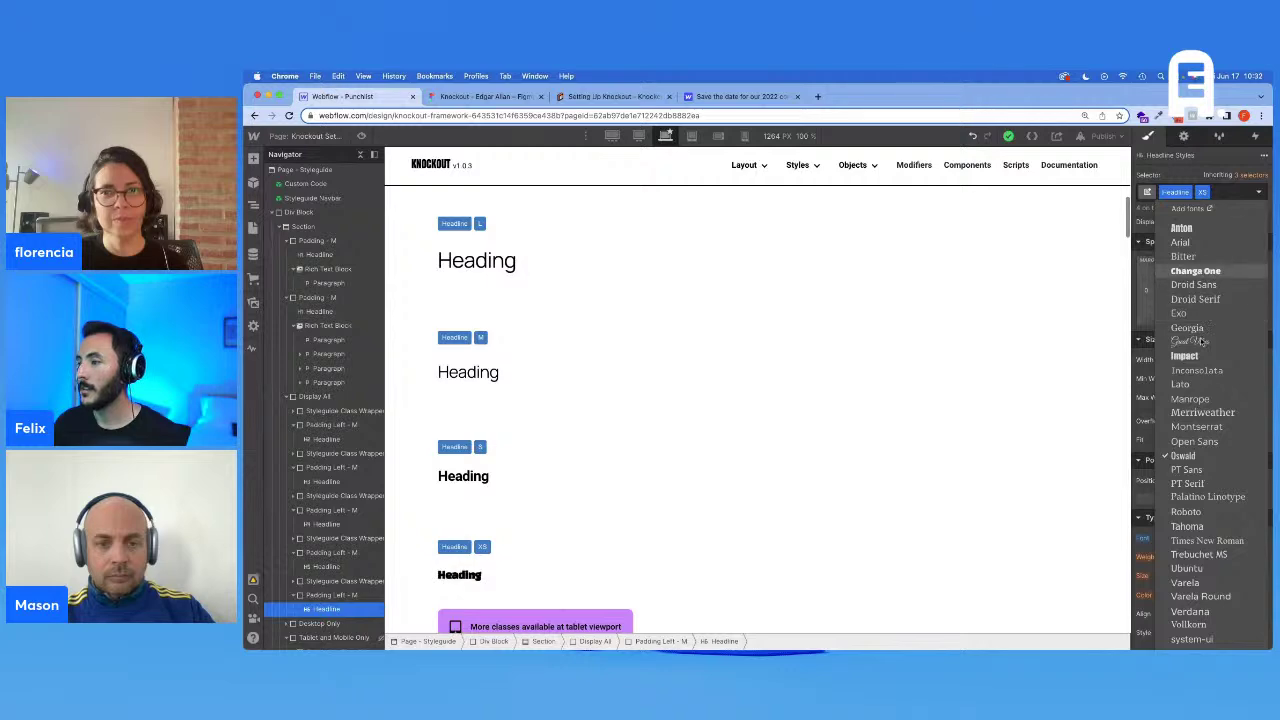
click(1186, 511)
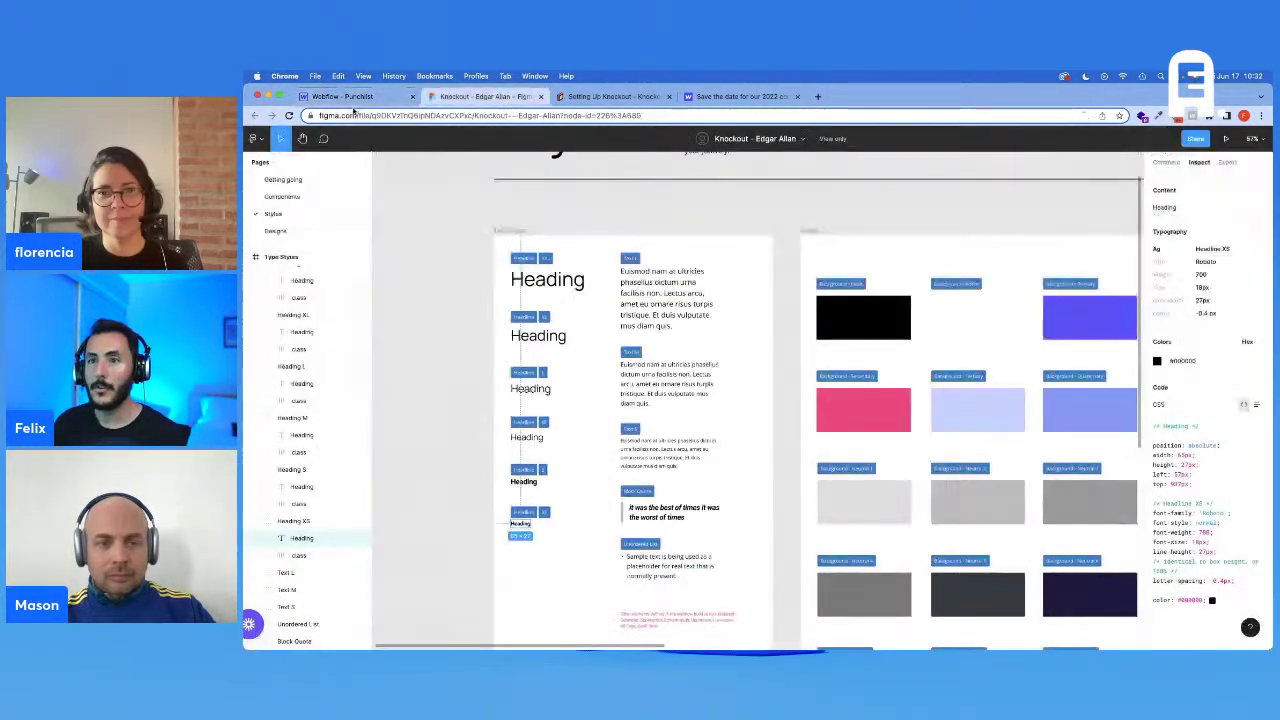
Step: Recheck Headline XS in Figma and set the XS heading's font size to 18 px in Webflow
click(487, 96)
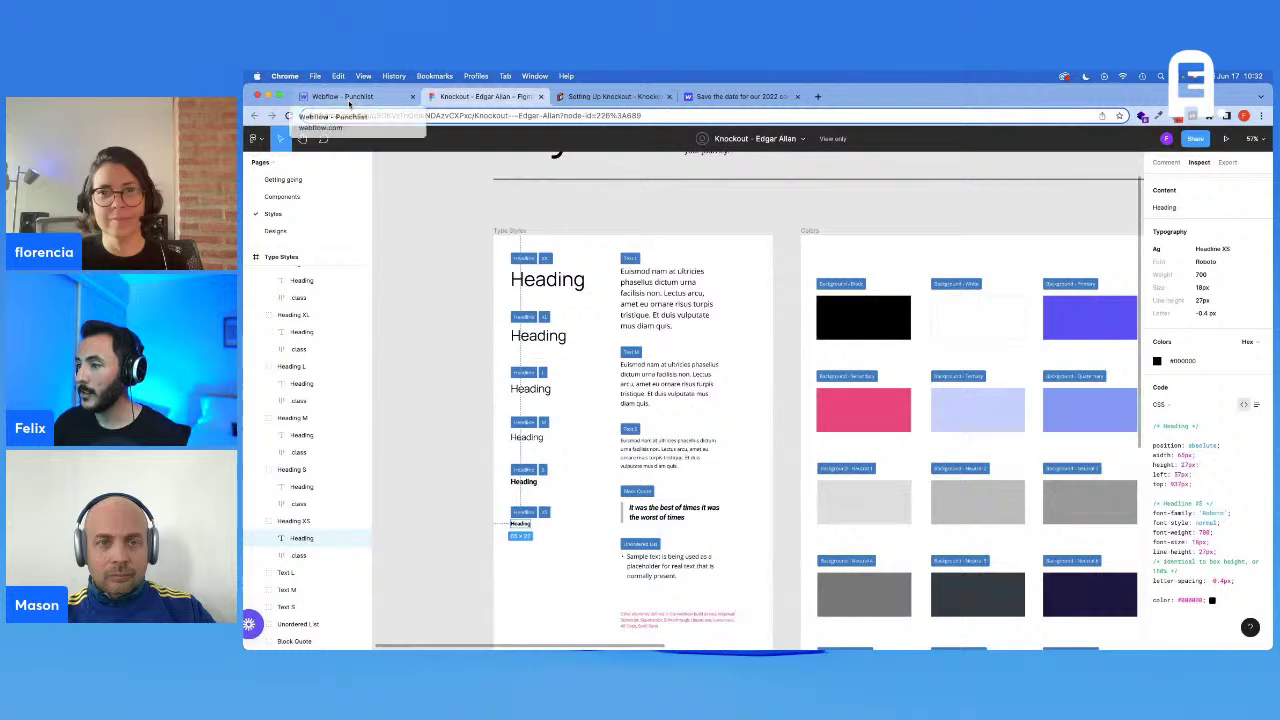
click(347, 97)
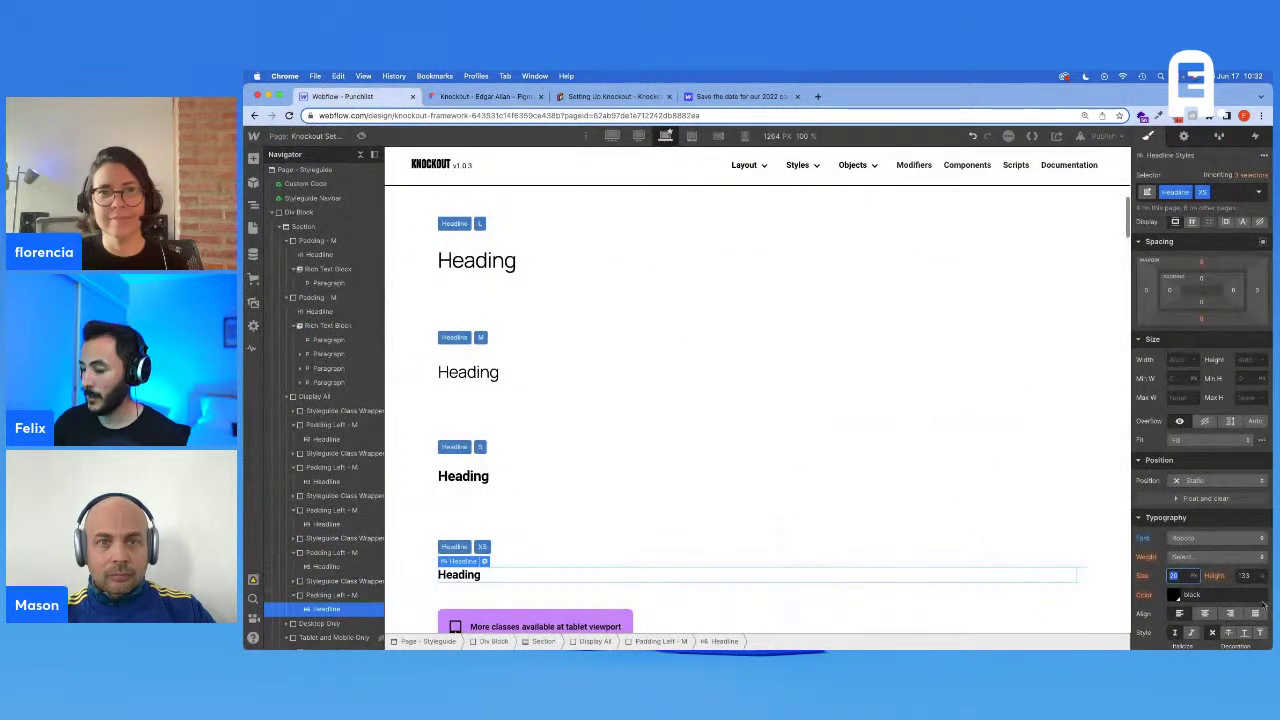
key(Tab)
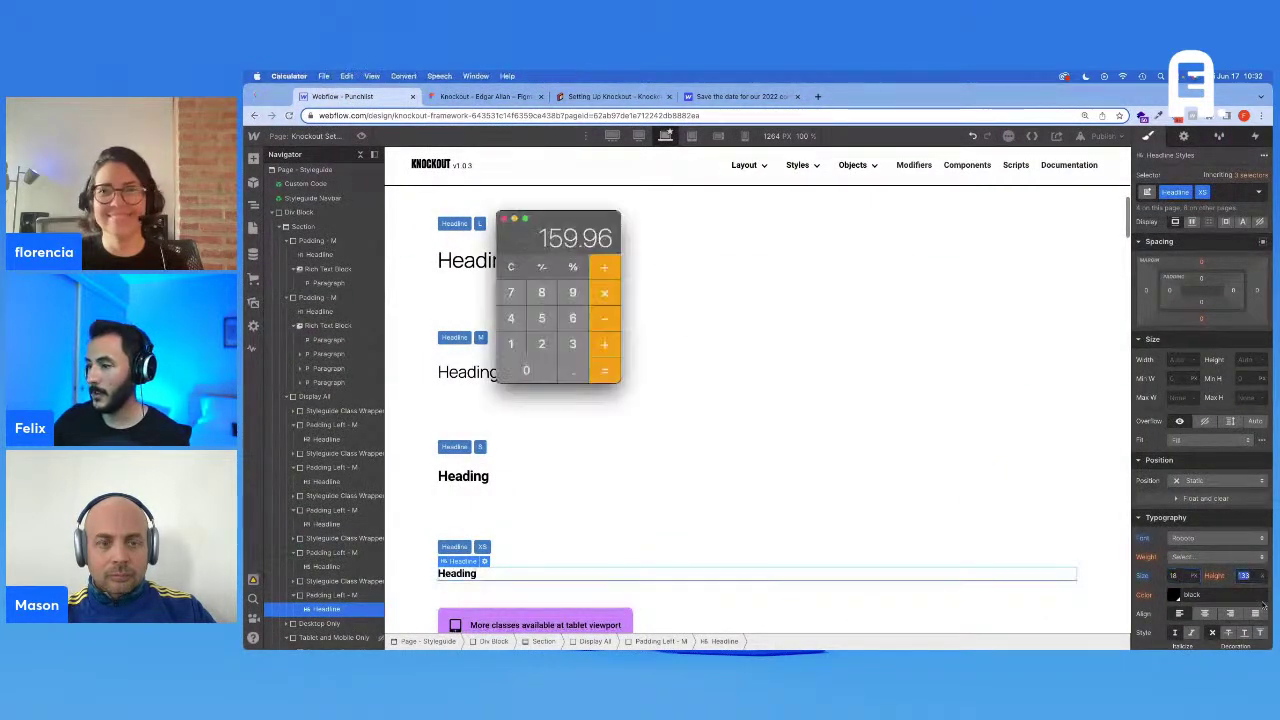
Step: Work out the XS heading's line height as a percentage in Calculator, finishing with 1.5 × 100
key(Escape)
text(27/1.5)
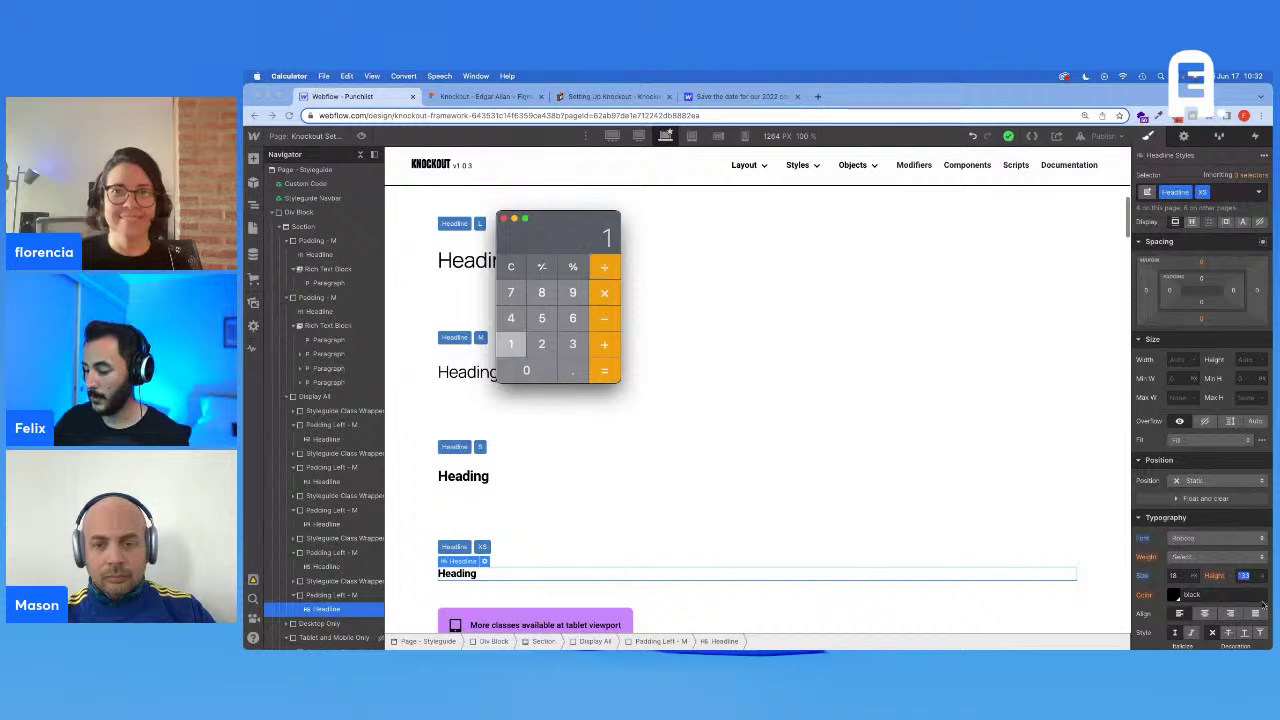
key(Return)
text(1.5*100)
key(Return)
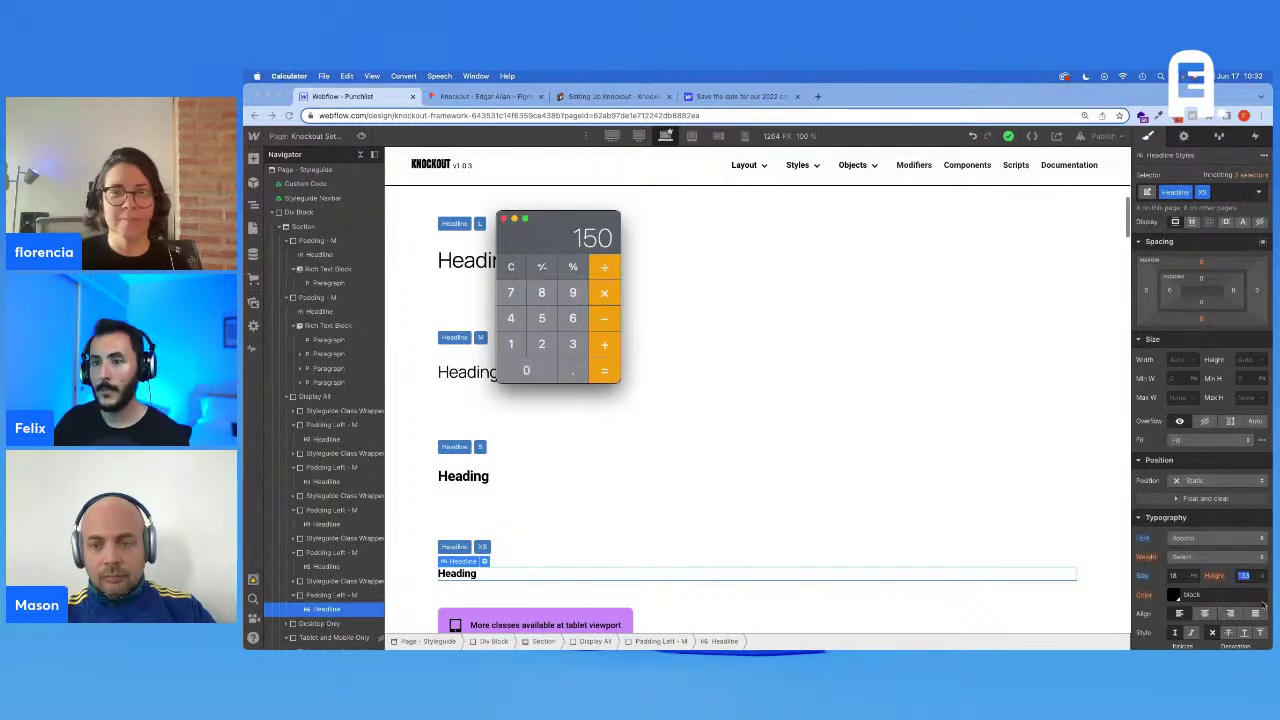
Step: In Webflow, set the XS heading's line height to 150% and its weight to 700 - Bold
click(1250, 576)
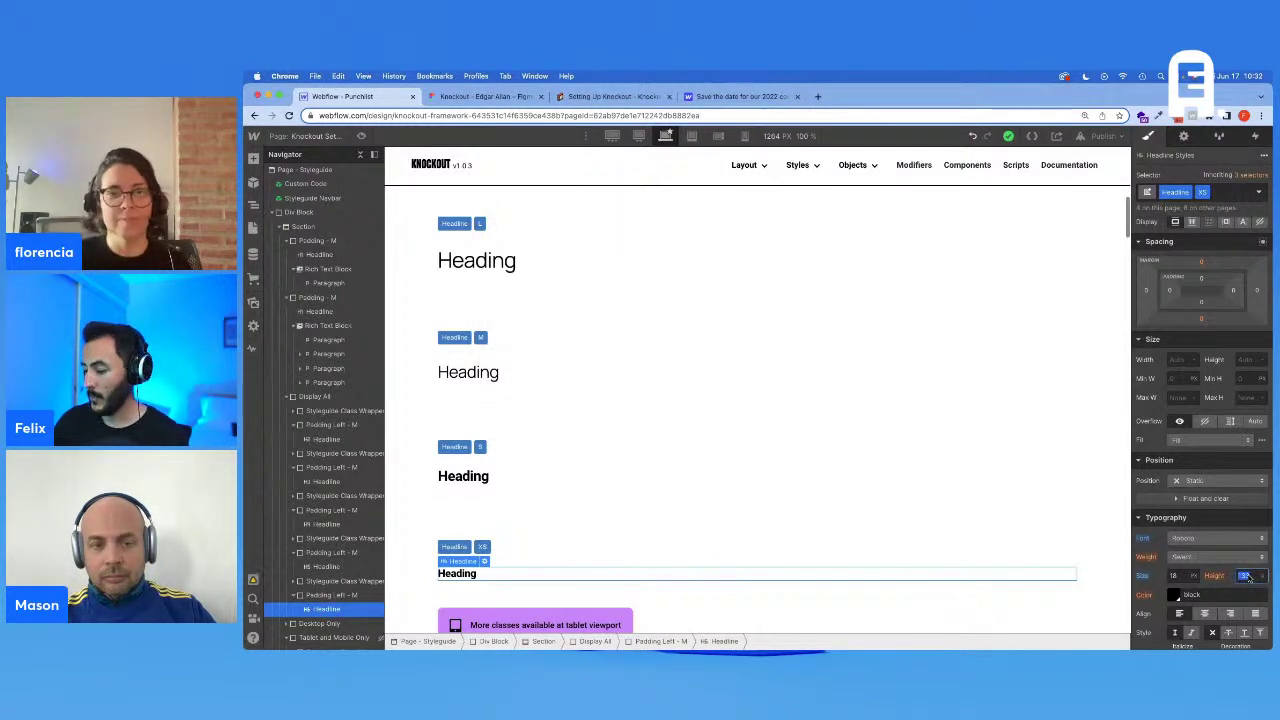
text(1.5)
key(Return)
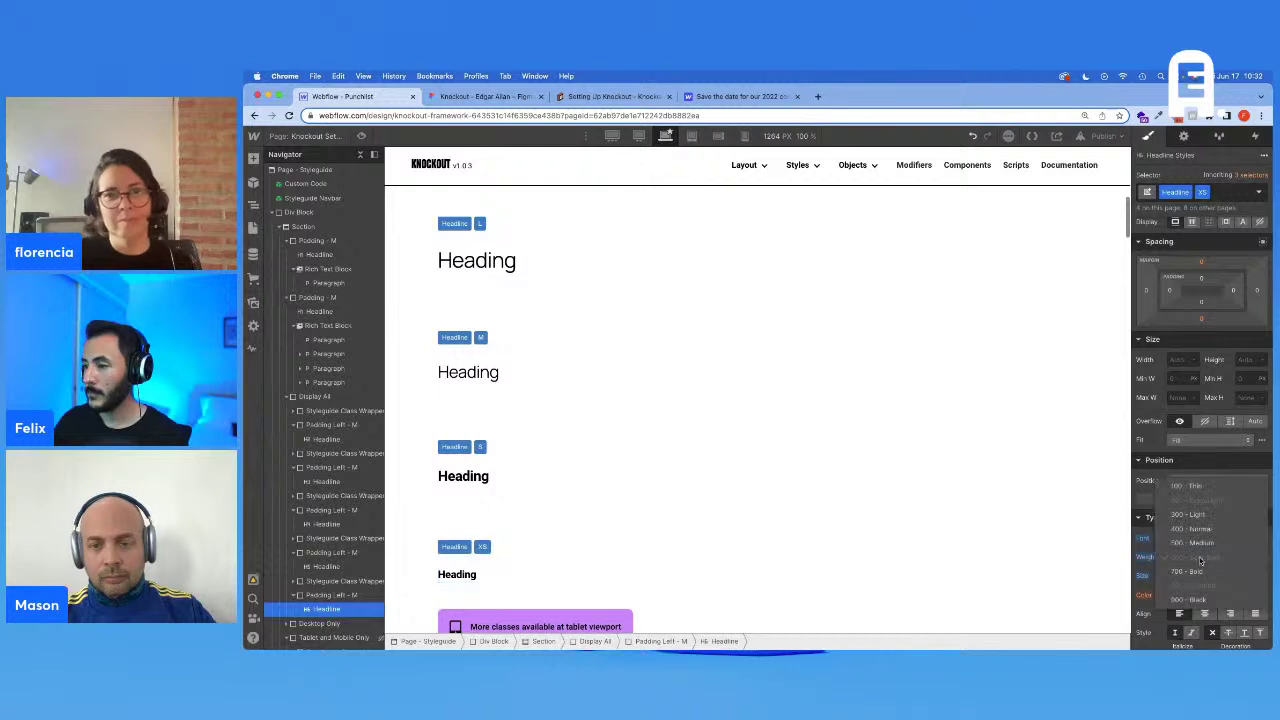
scroll(590, 510, down, 2)
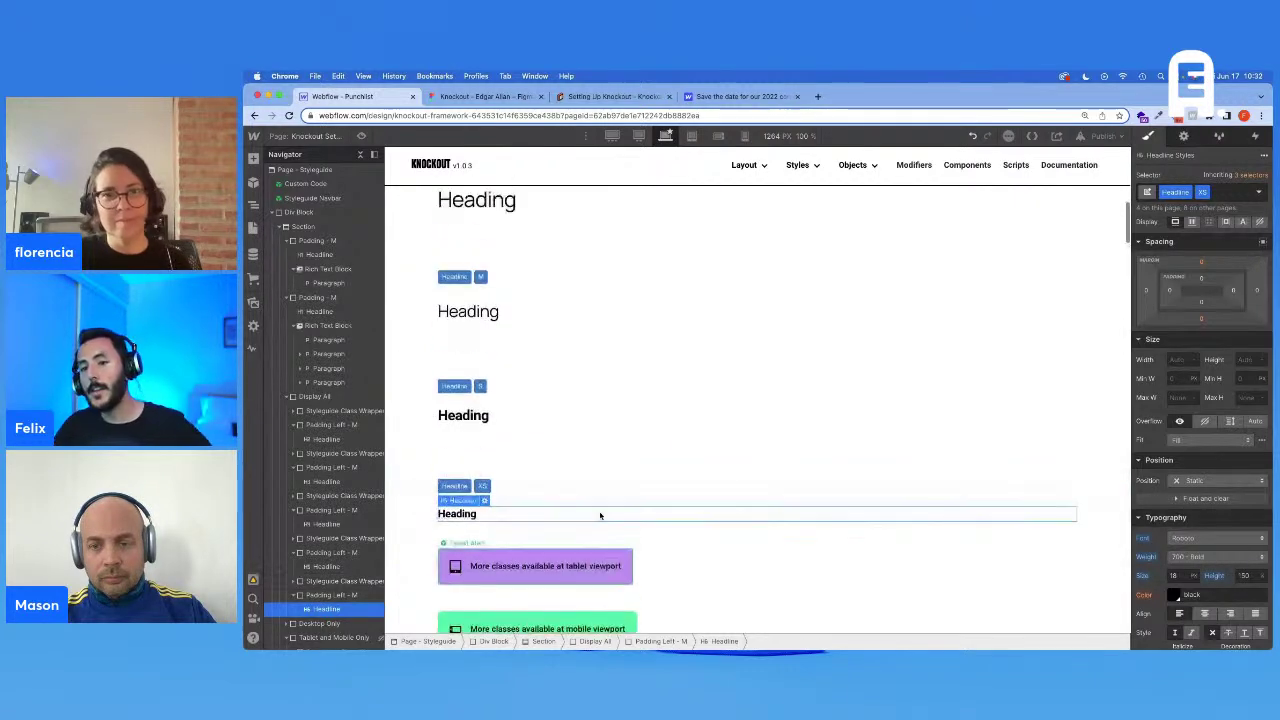
scroll(600, 515, down, 10)
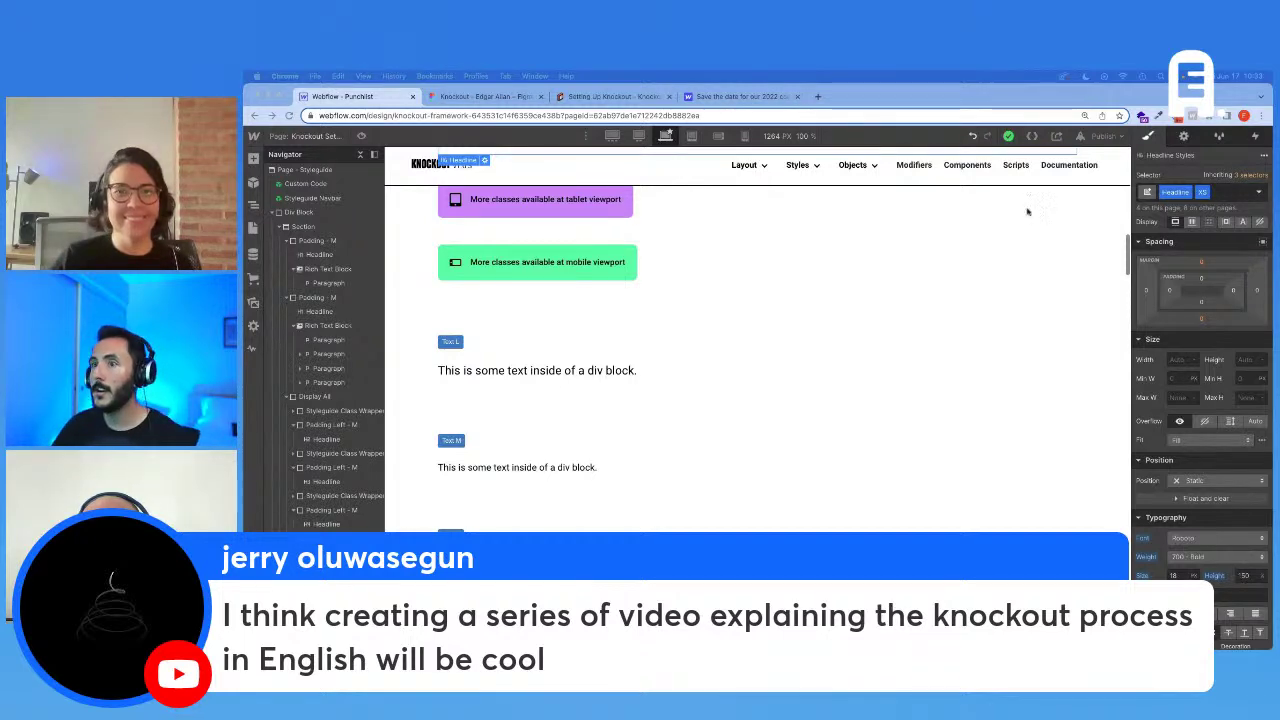
Step: Open the Knockout documentation's Setting Up Knockout page, followed by A Philosophy on Declaring Styles
click(615, 99)
click(615, 97)
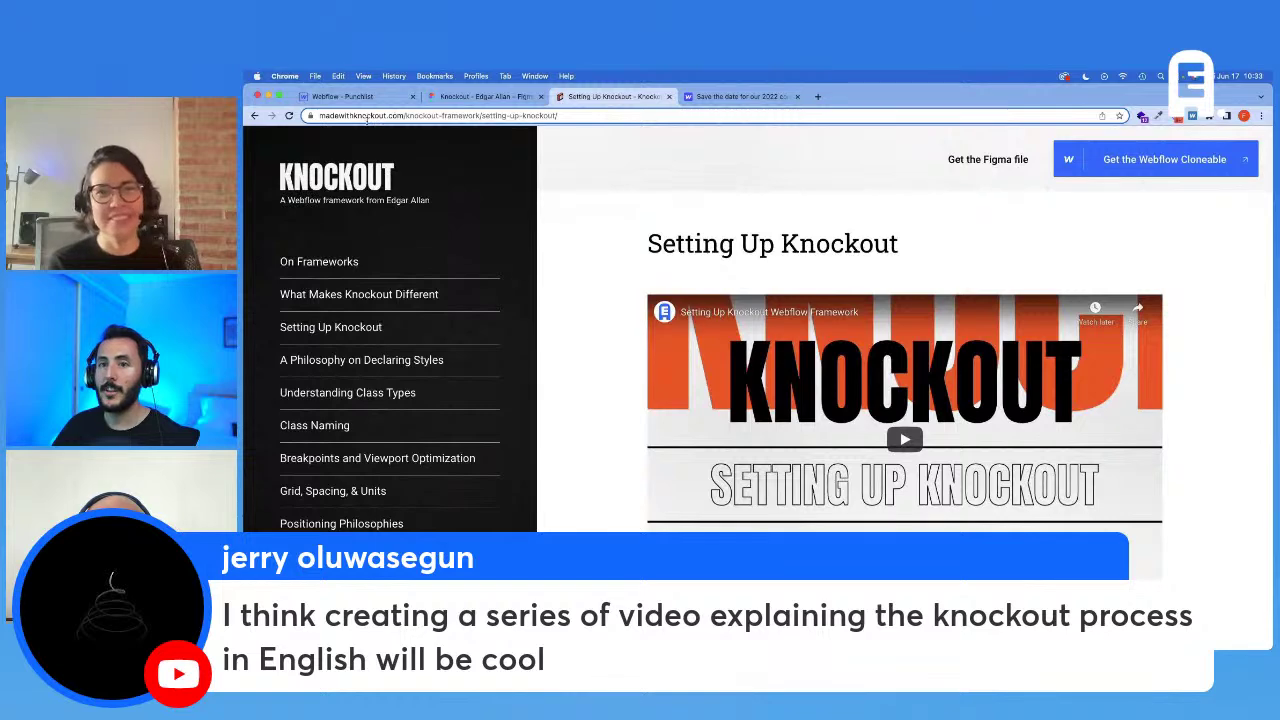
click(365, 330)
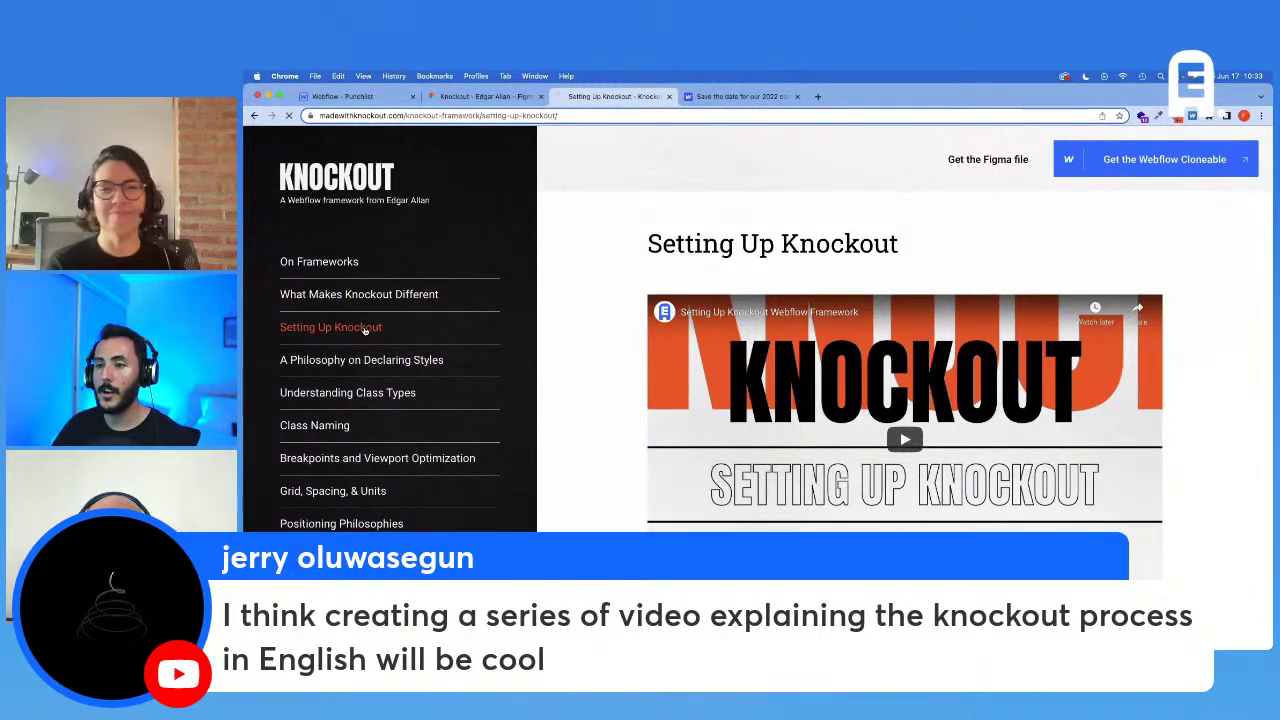
click(397, 360)
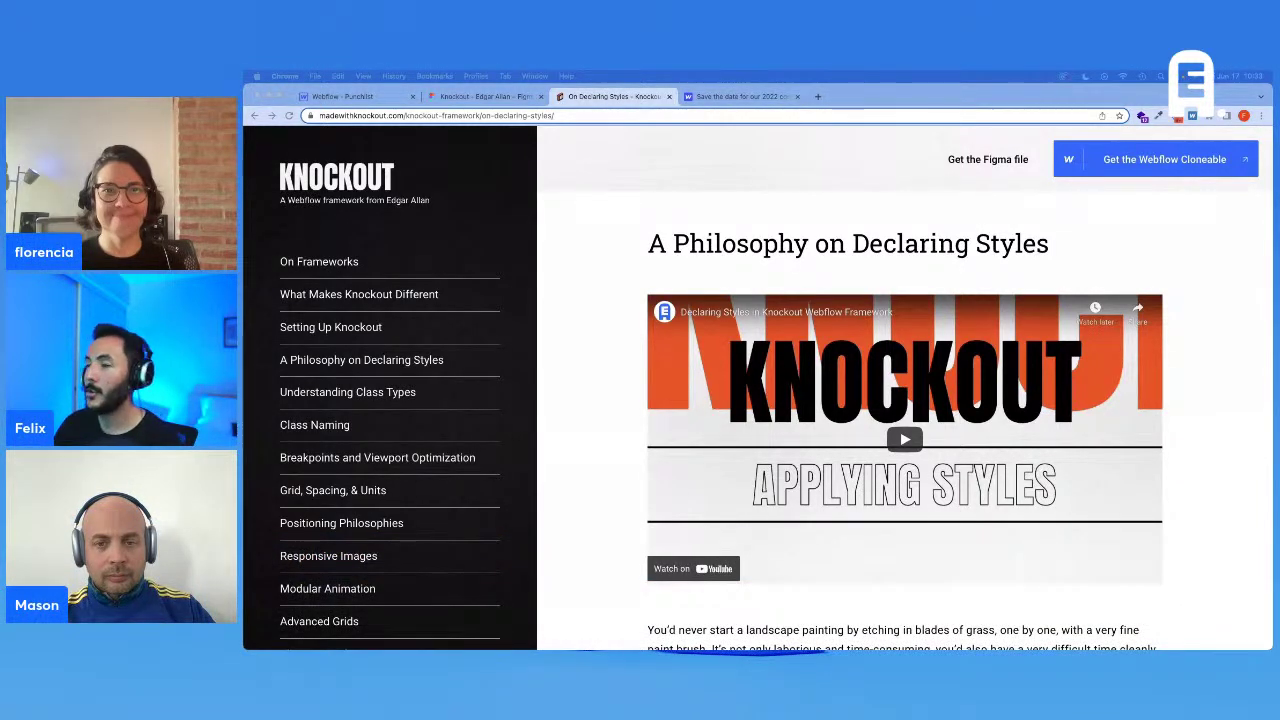
Step: Inspect the Text L style in Figma and set the Text L font size to 24 px in Webflow
click(367, 97)
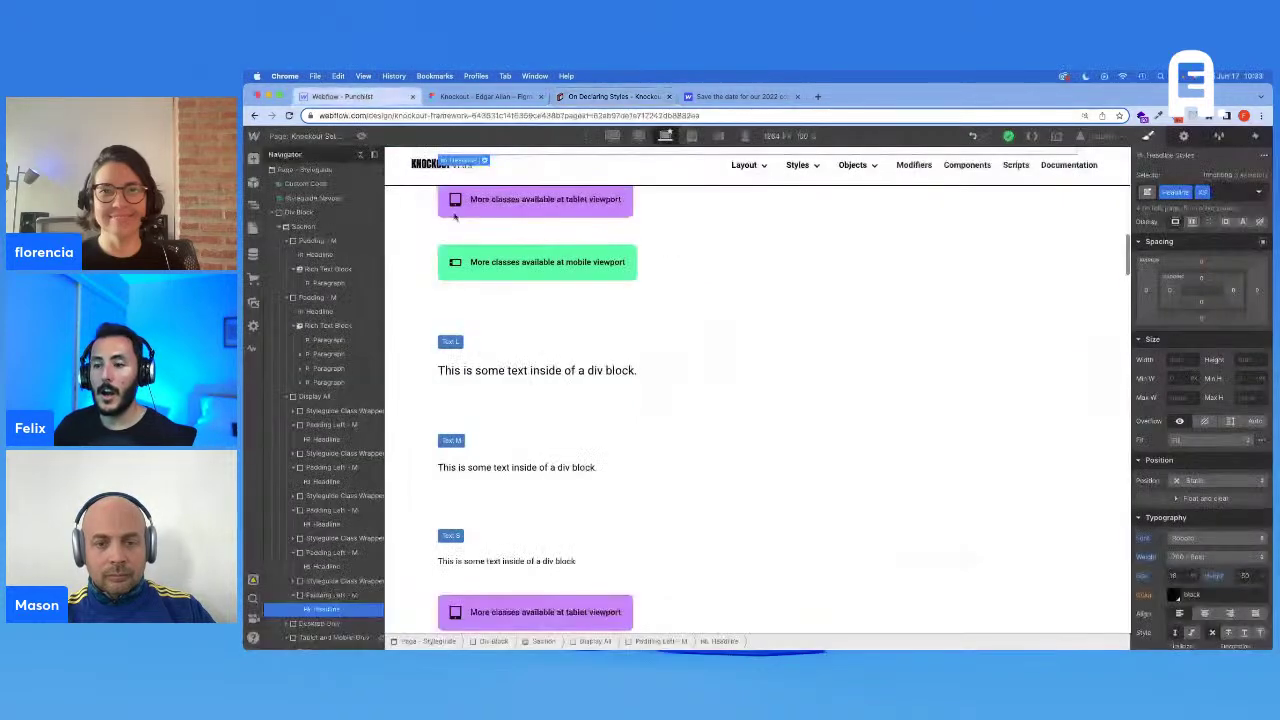
click(590, 360)
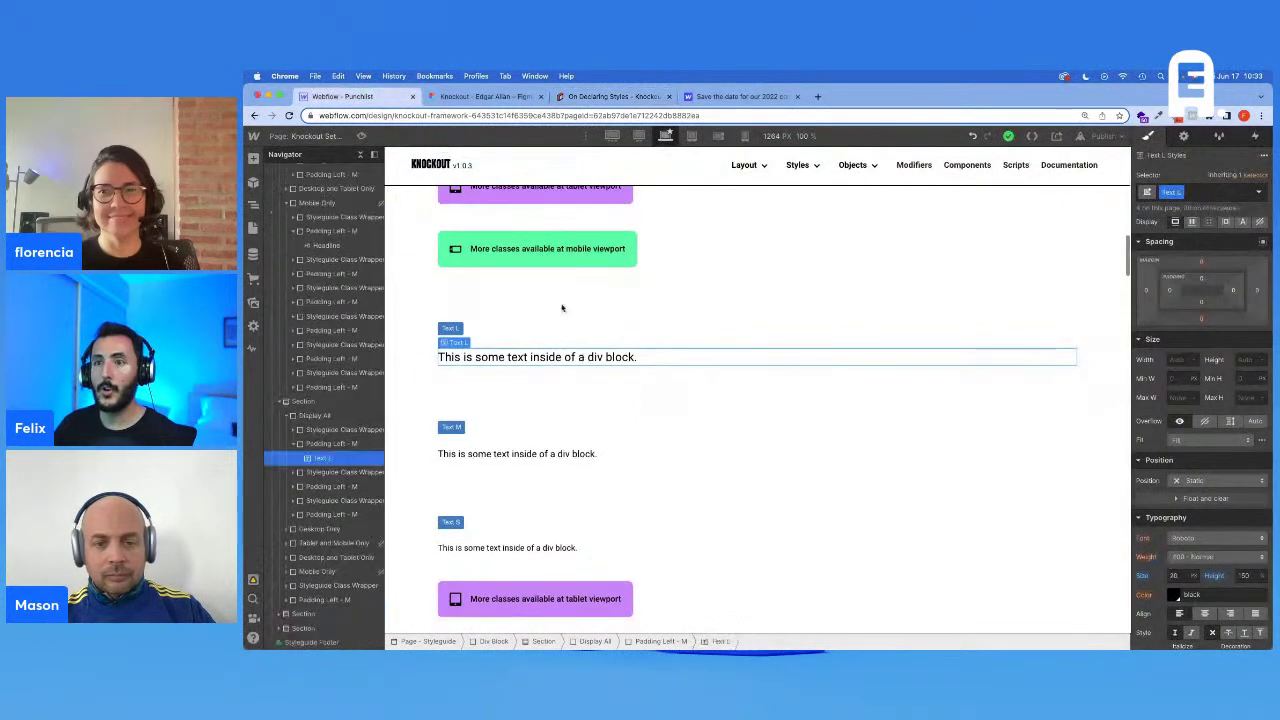
click(478, 97)
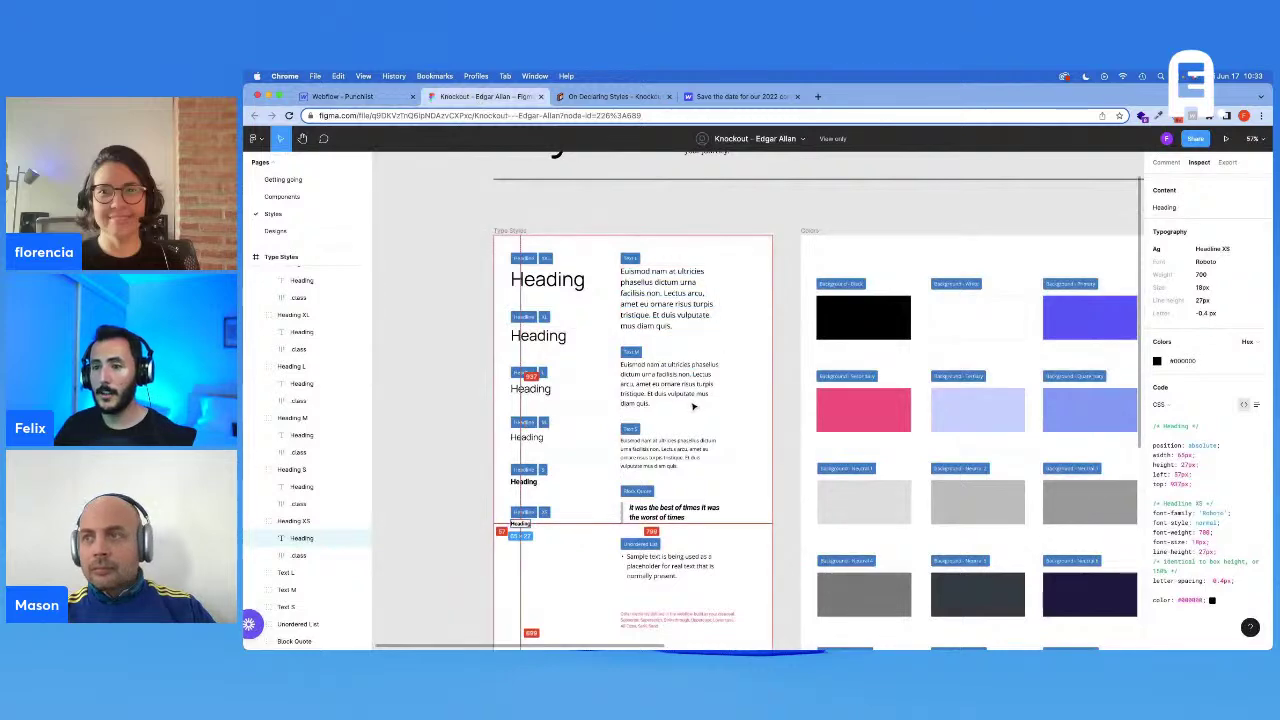
scroll(683, 395, up, 1)
click(665, 310)
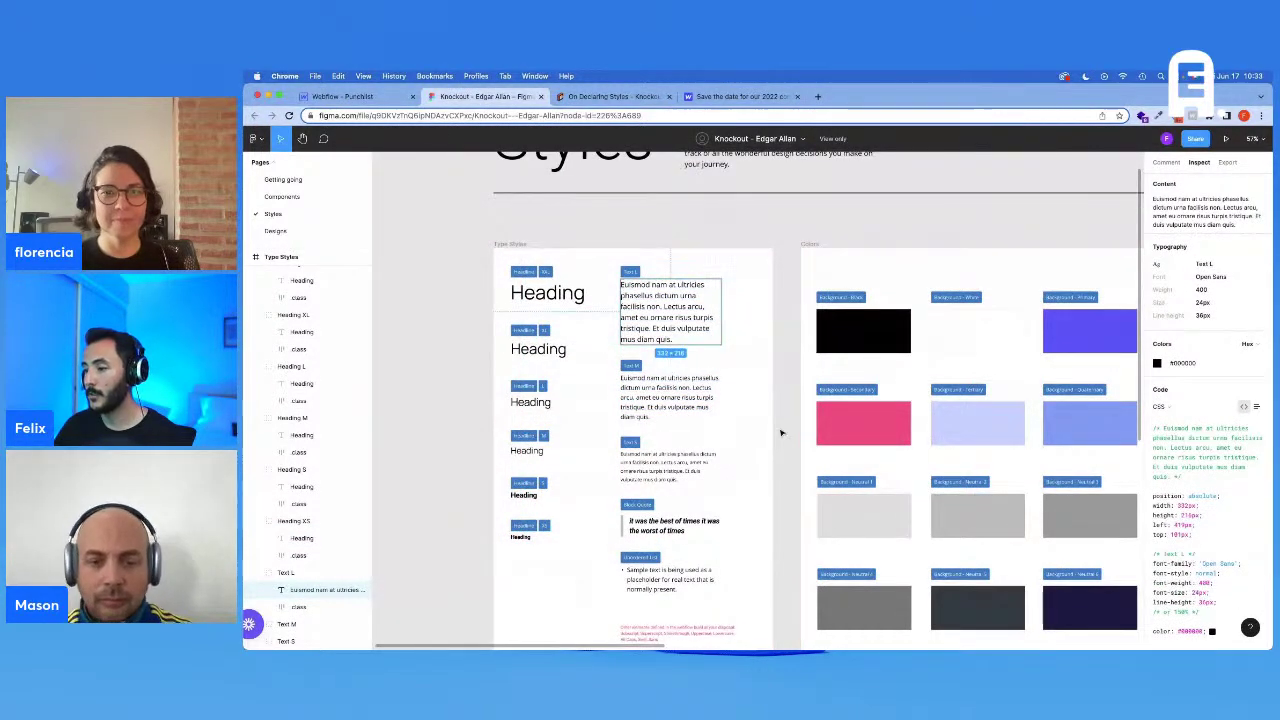
key(ctrl+shift+Tab)
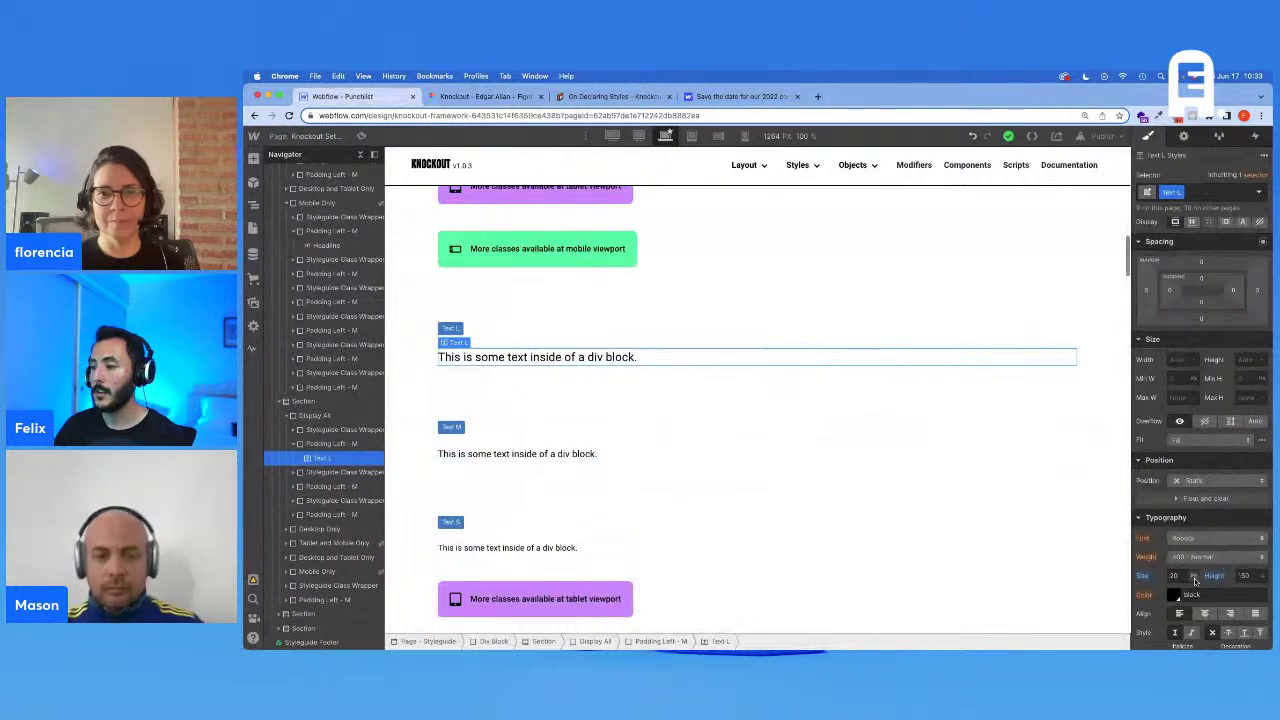
text(24)
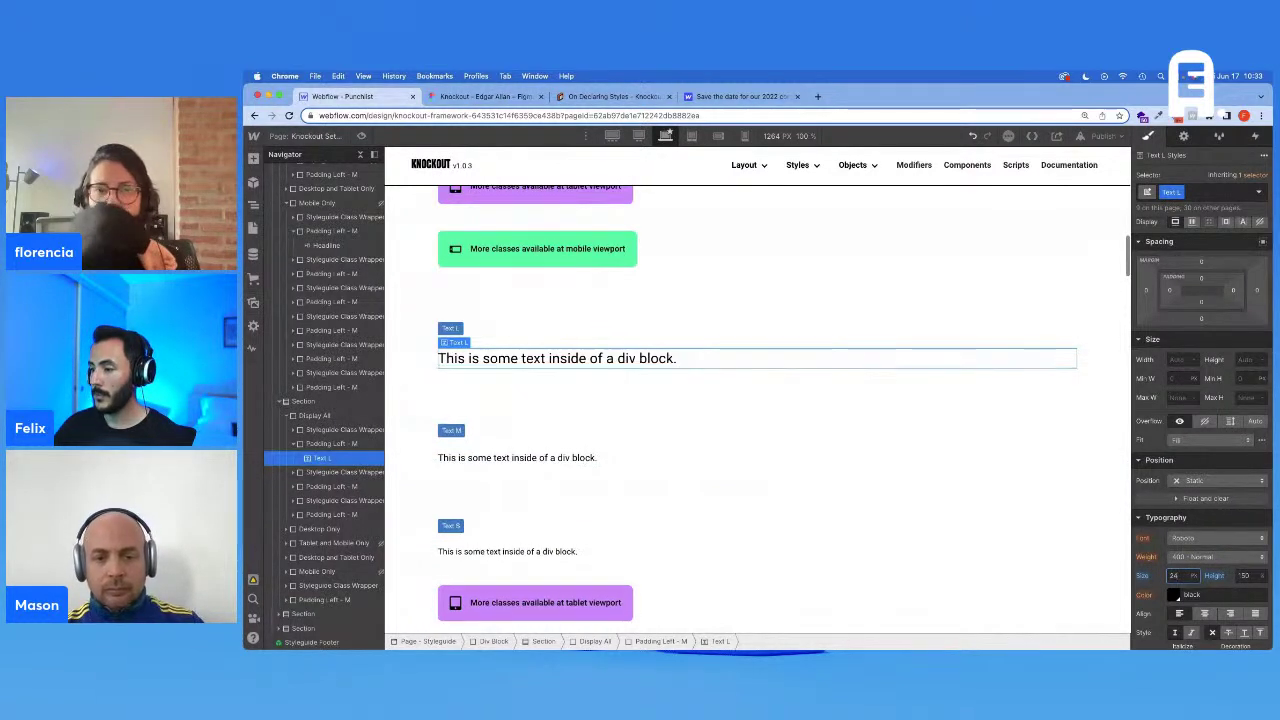
Step: Work out Text L's line-height ratio in Calculator by dividing 36 by 24
key(super+Tab)
key(Escape)
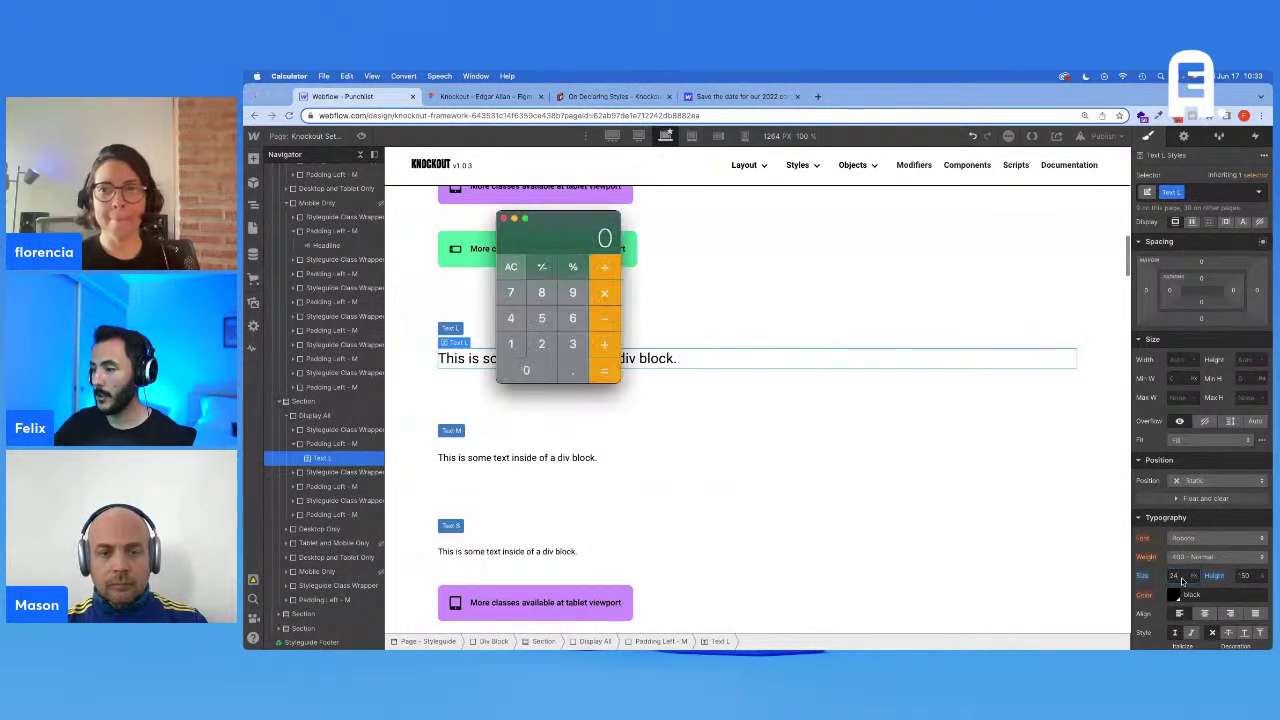
text(36/24=)
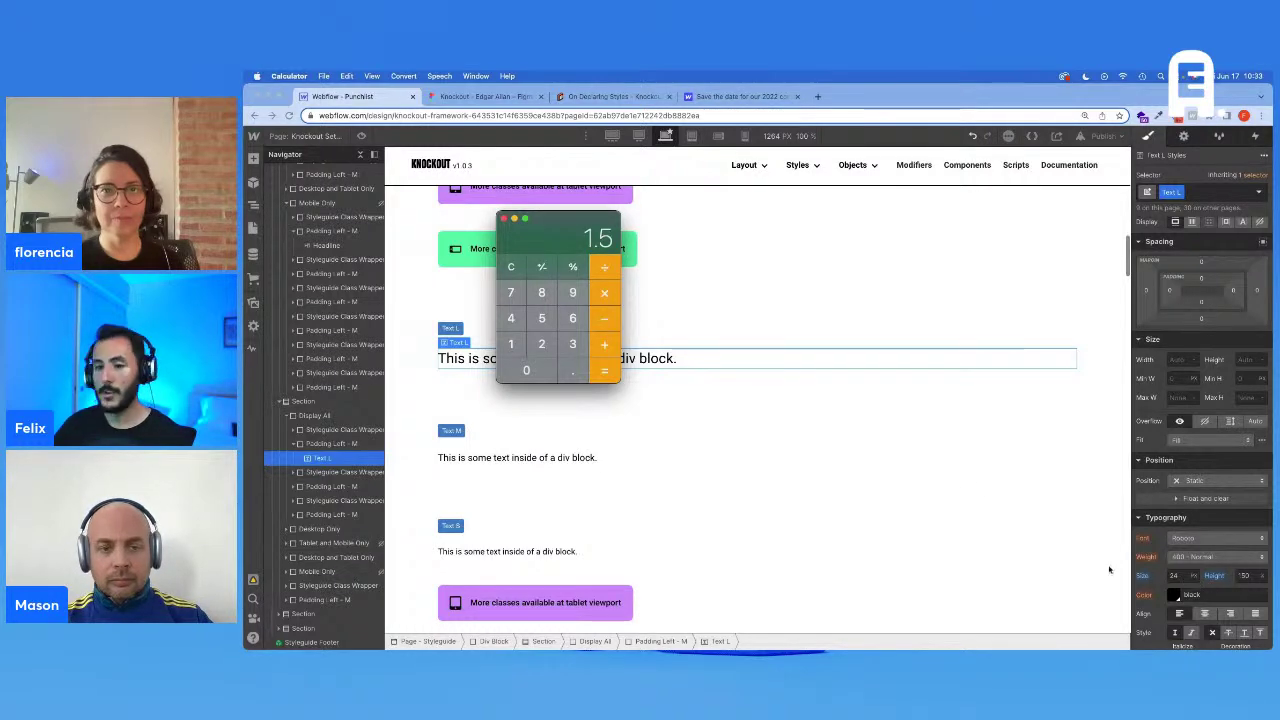
Step: Inspect the Text M style in Figma and set the Text M font size to 20 px in Webflow
key(super+Tab)
key(ctrl+Tab)
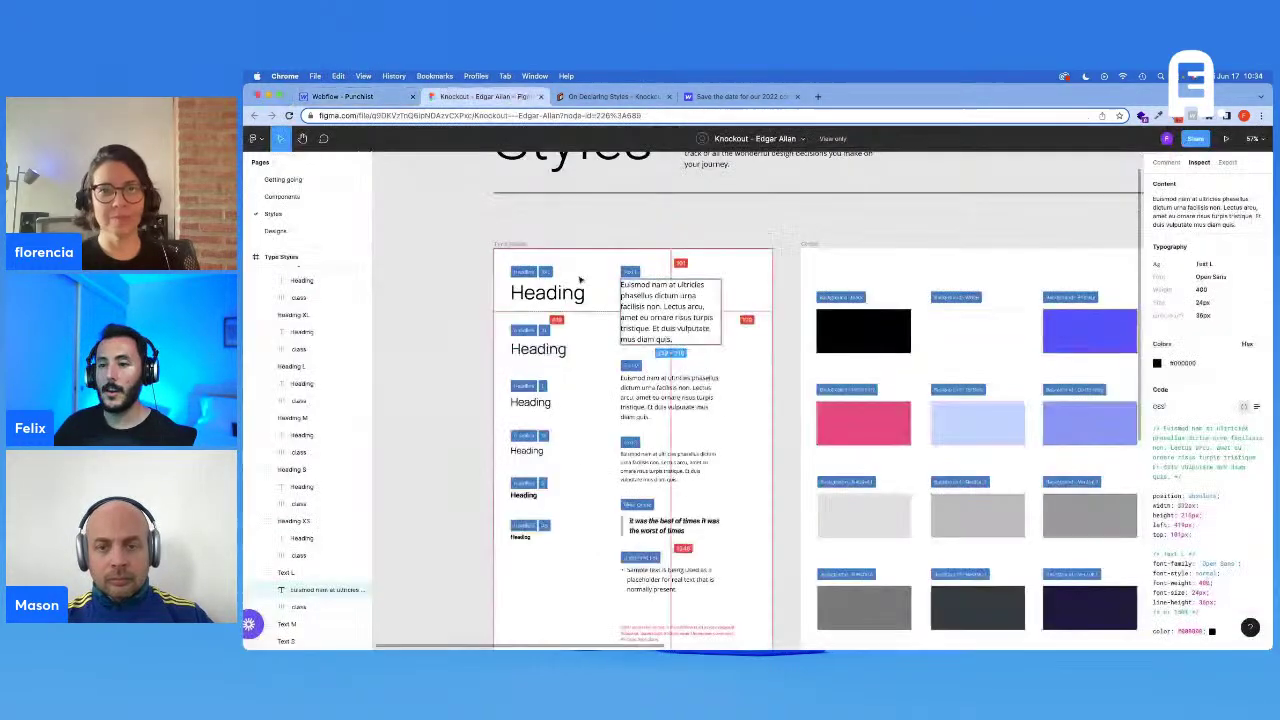
click(631, 386)
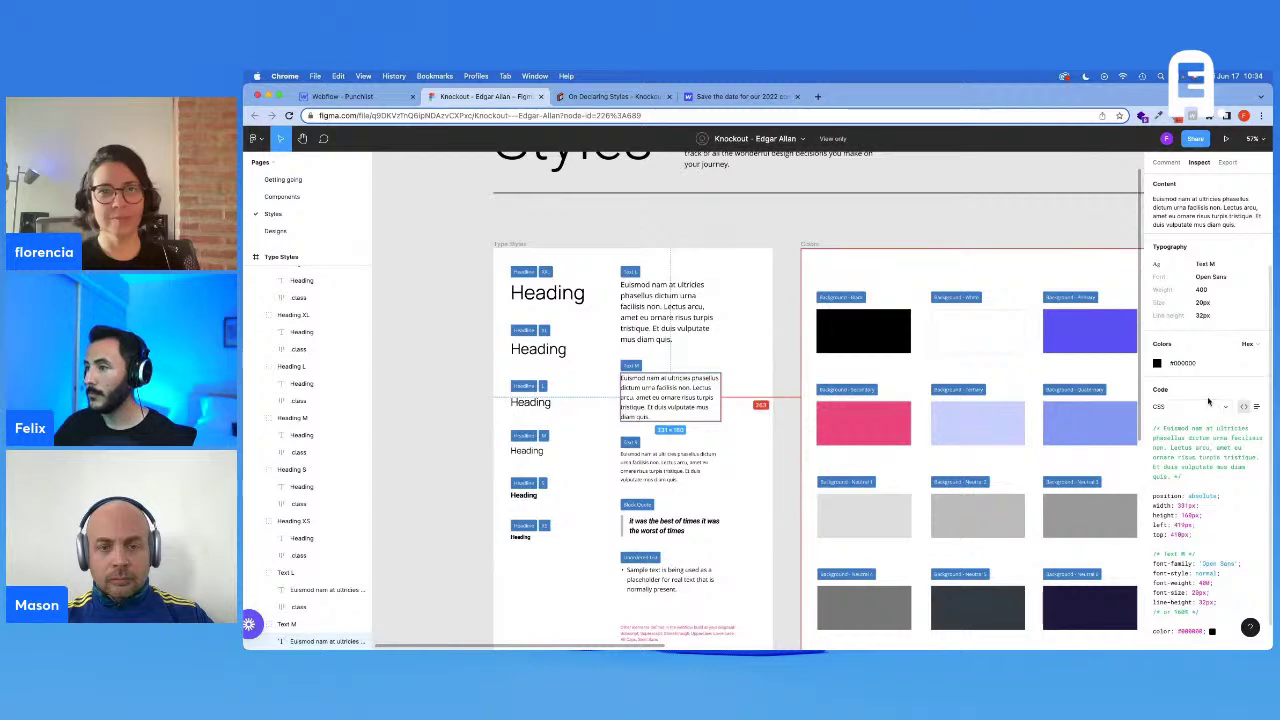
click(300, 97)
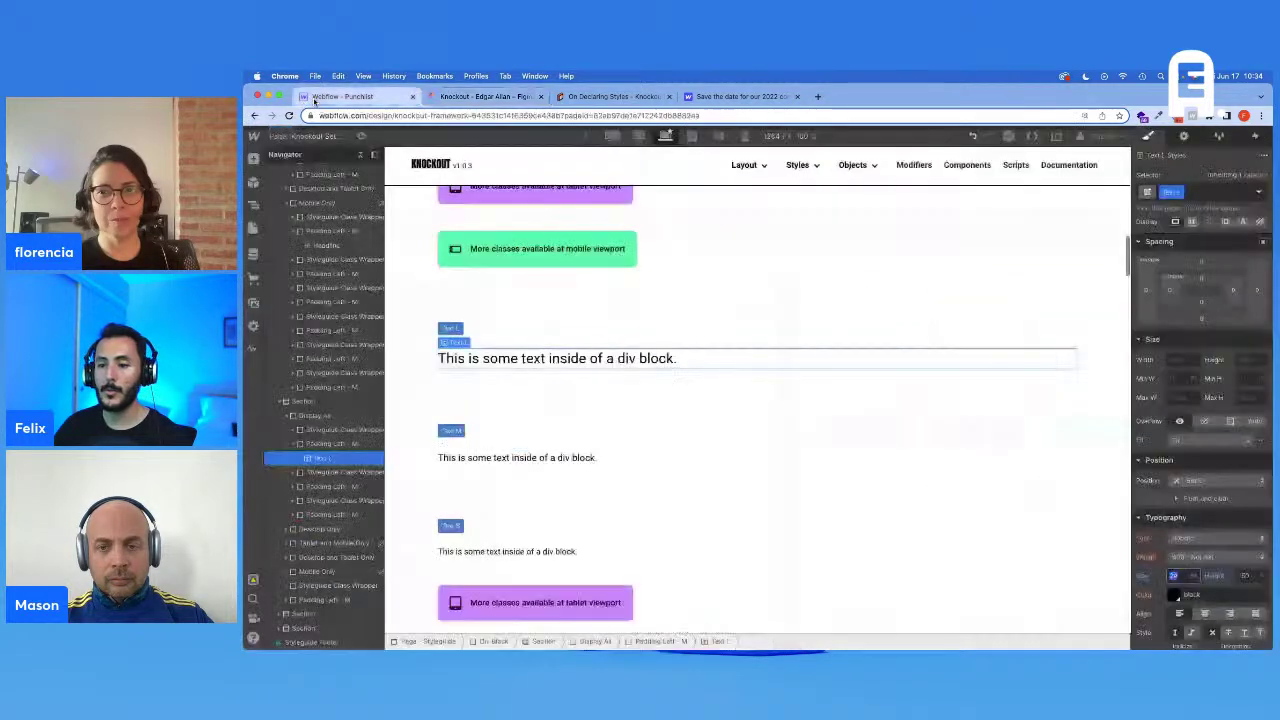
click(526, 460)
text(20)
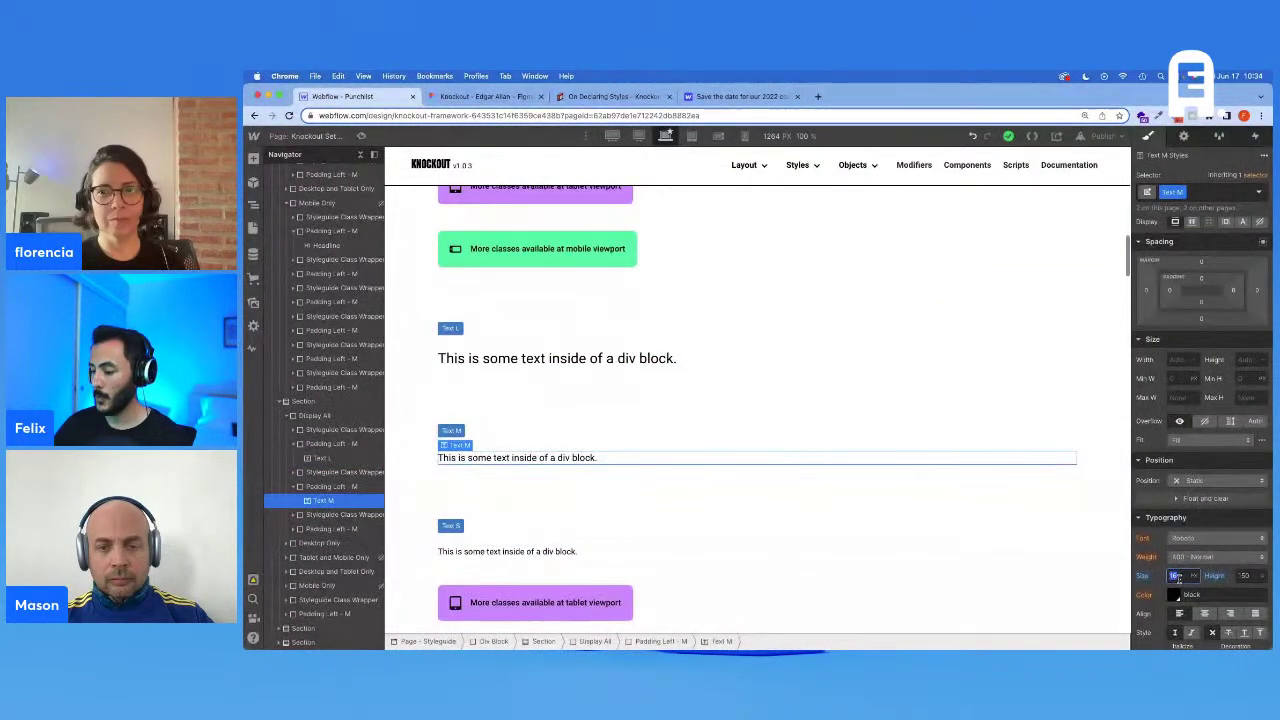
key(Tab)
Step: Work out Text M's line height in Calculator using 32 and 16, and set it to 200% in Webflow
key(Escape)
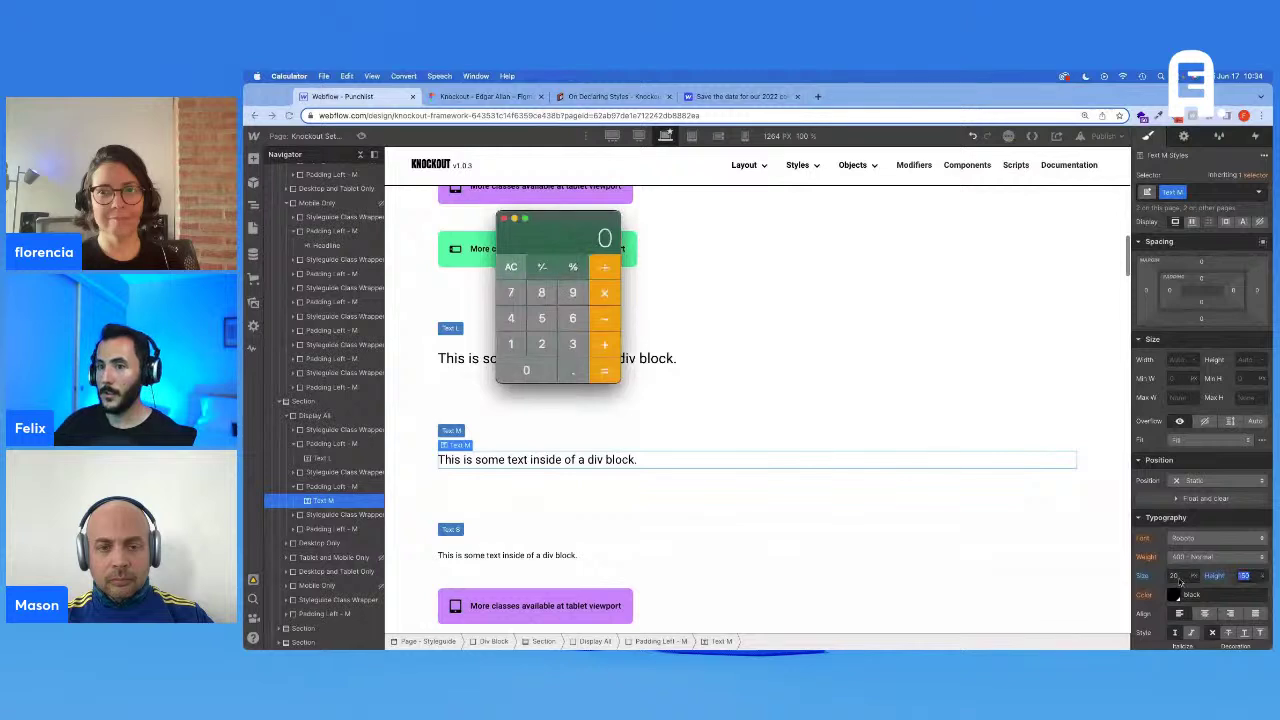
text(32)
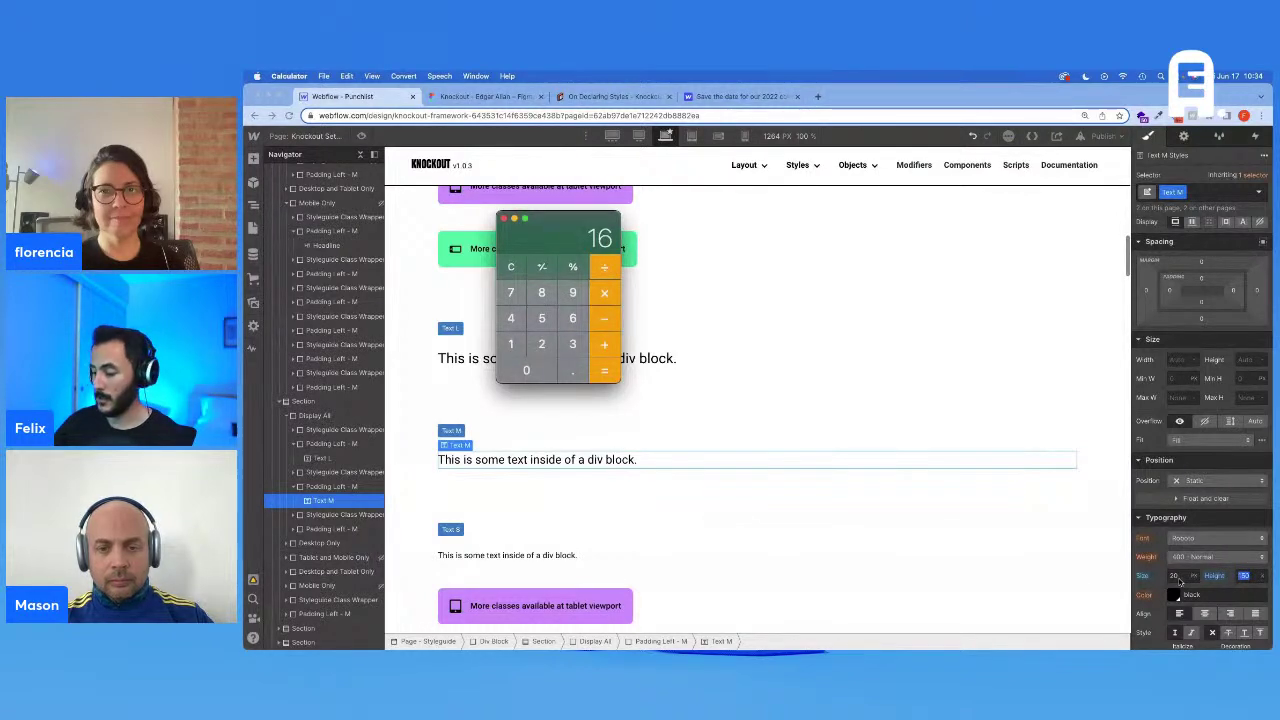
click(1244, 576)
text(32)
key(Return)
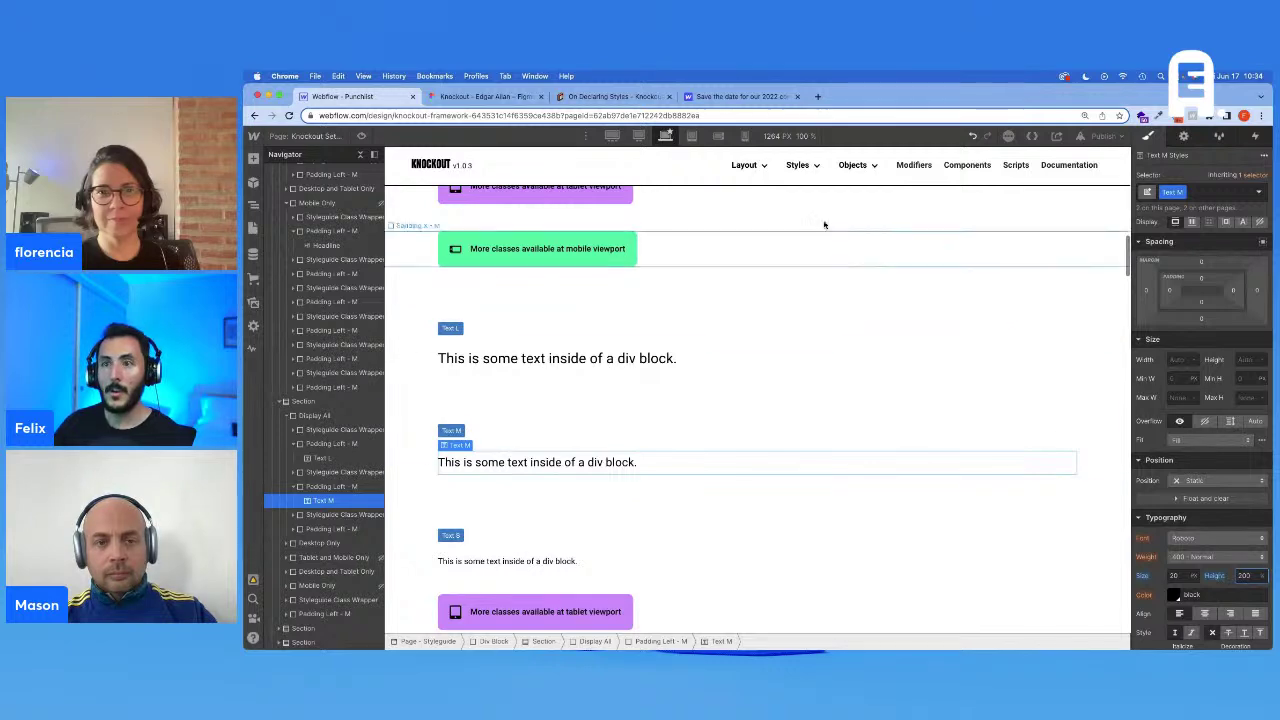
Step: Recheck Text M in Figma and divide its line height of 32 by its font size of 20 in Calculator
click(485, 96)
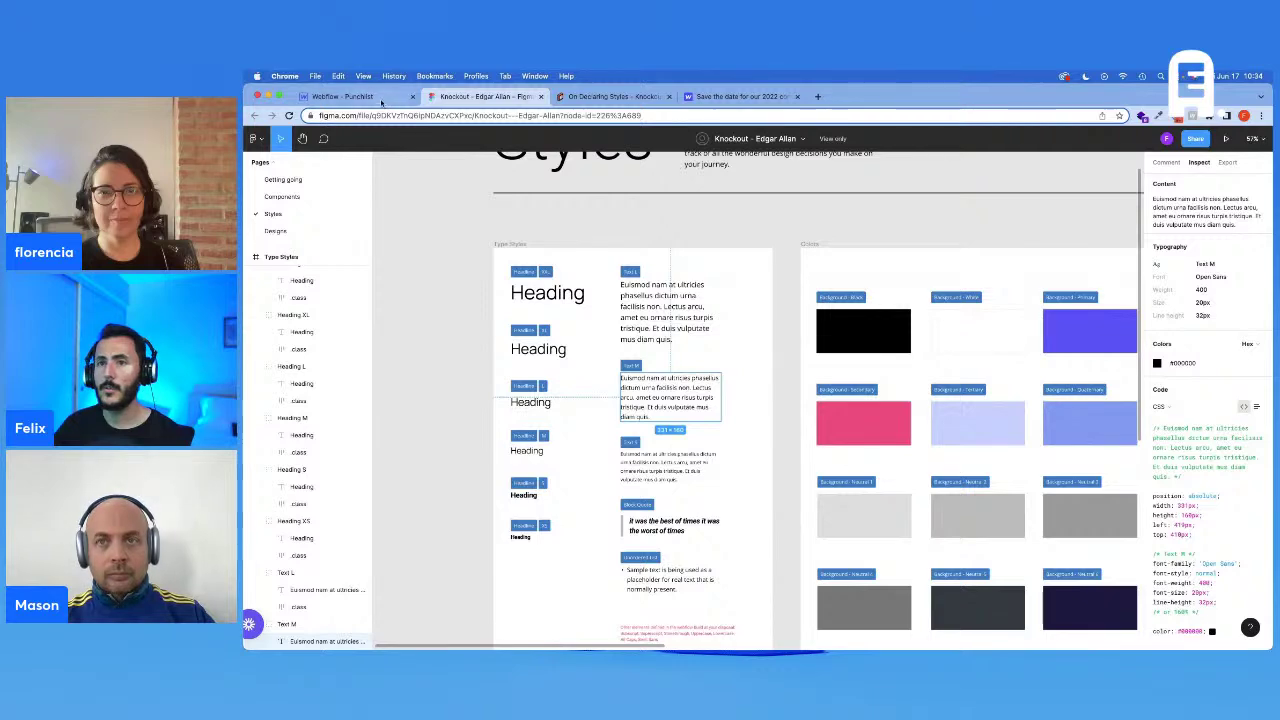
click(345, 96)
key(super+Tab)
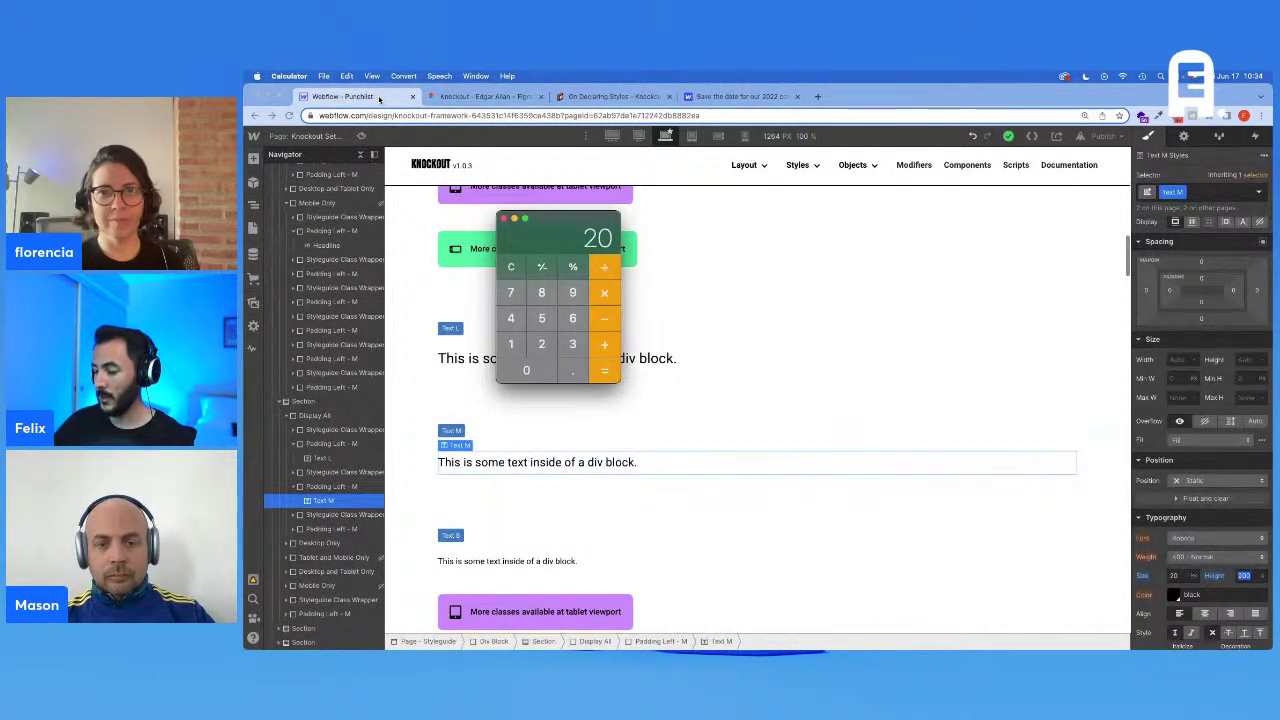
key(Escape)
text(32/20)
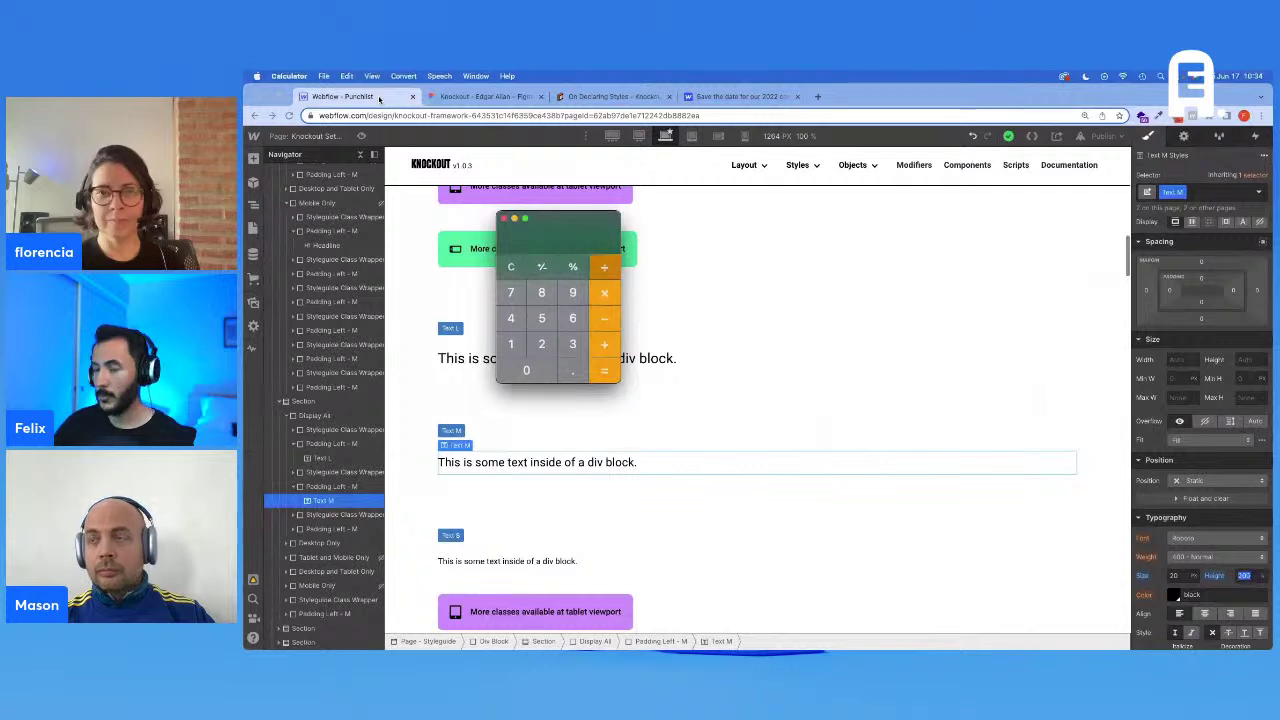
key(Return)
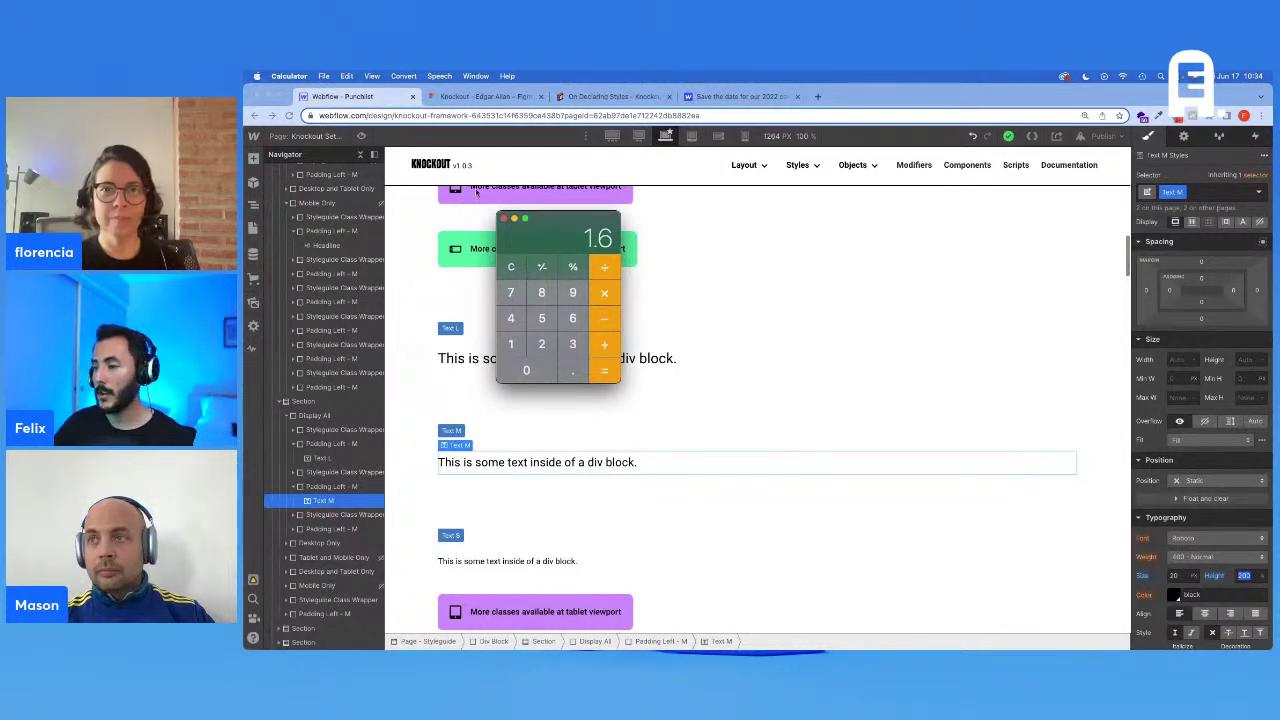
Step: Return to Webflow and set Text M's line height to 160%
key(super+Tab)
text(1.6)
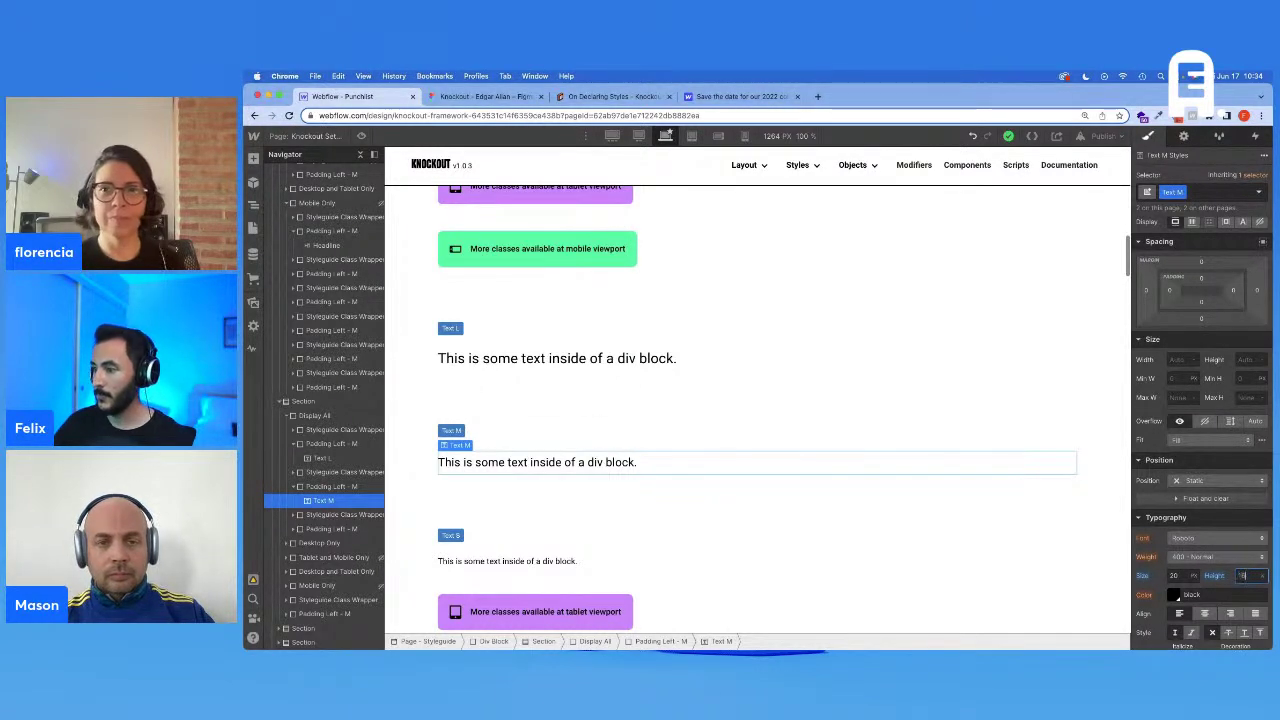
key(Return)
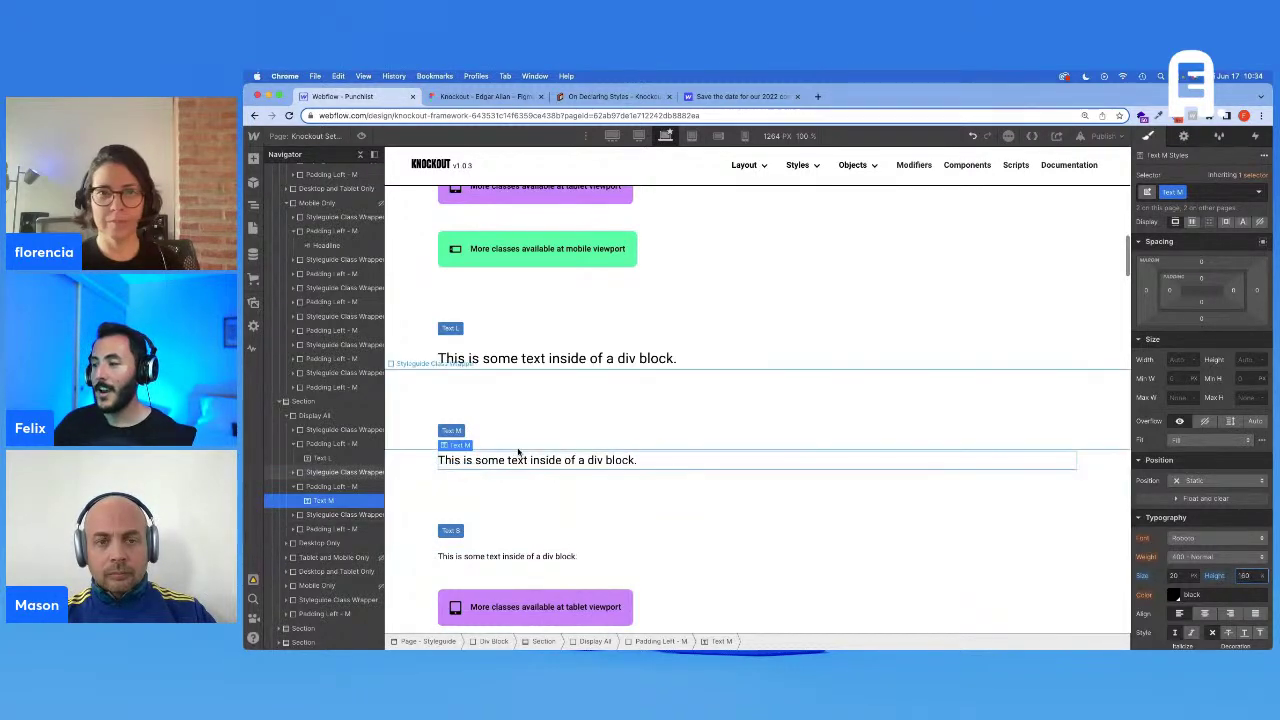
Step: Recheck the Text L style in Figma and change the Text L font to Open Sans in Webflow
click(485, 96)
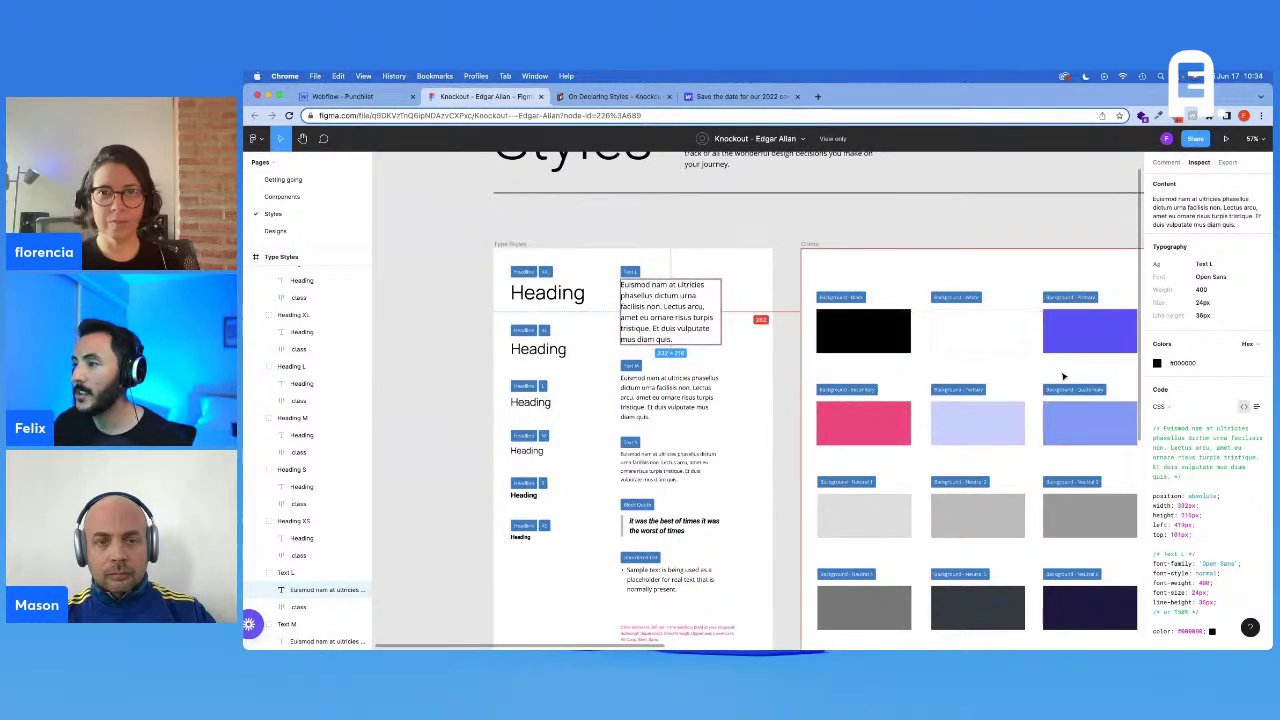
click(340, 96)
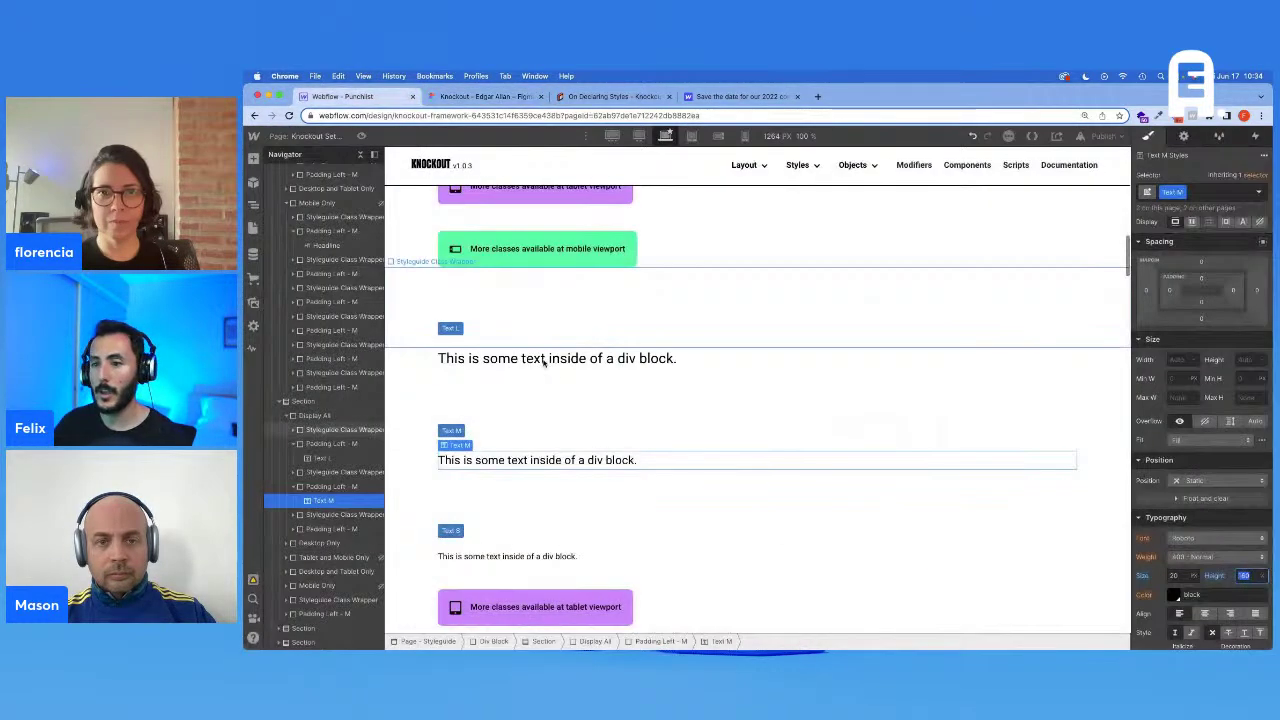
click(543, 360)
click(1178, 537)
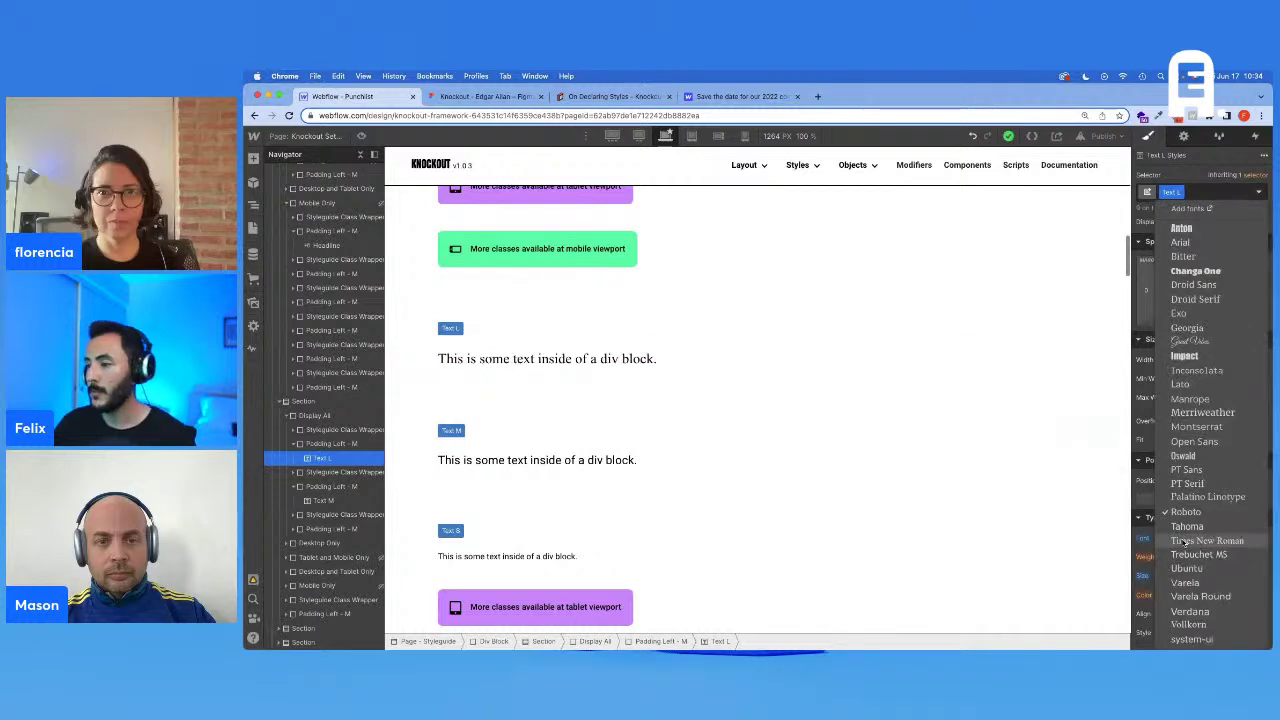
click(1189, 443)
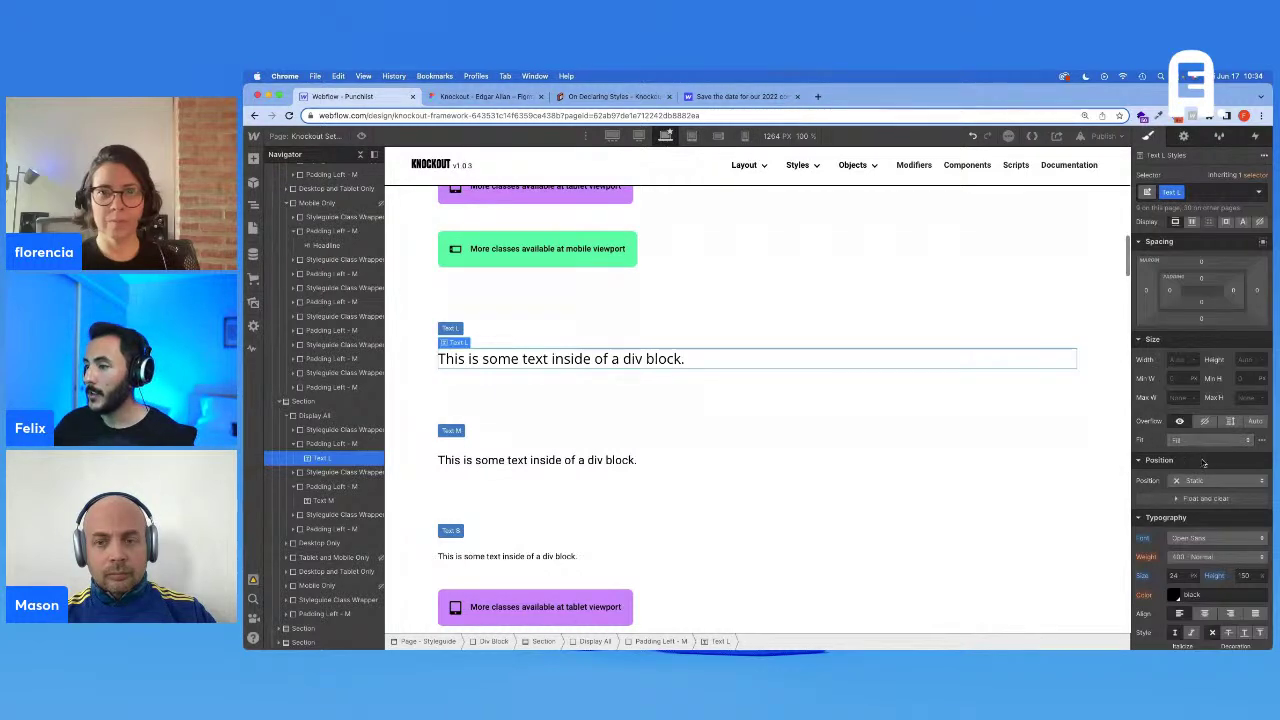
Step: Check Text M's font in Figma and change the Text M font to Open Sans in Webflow
click(485, 96)
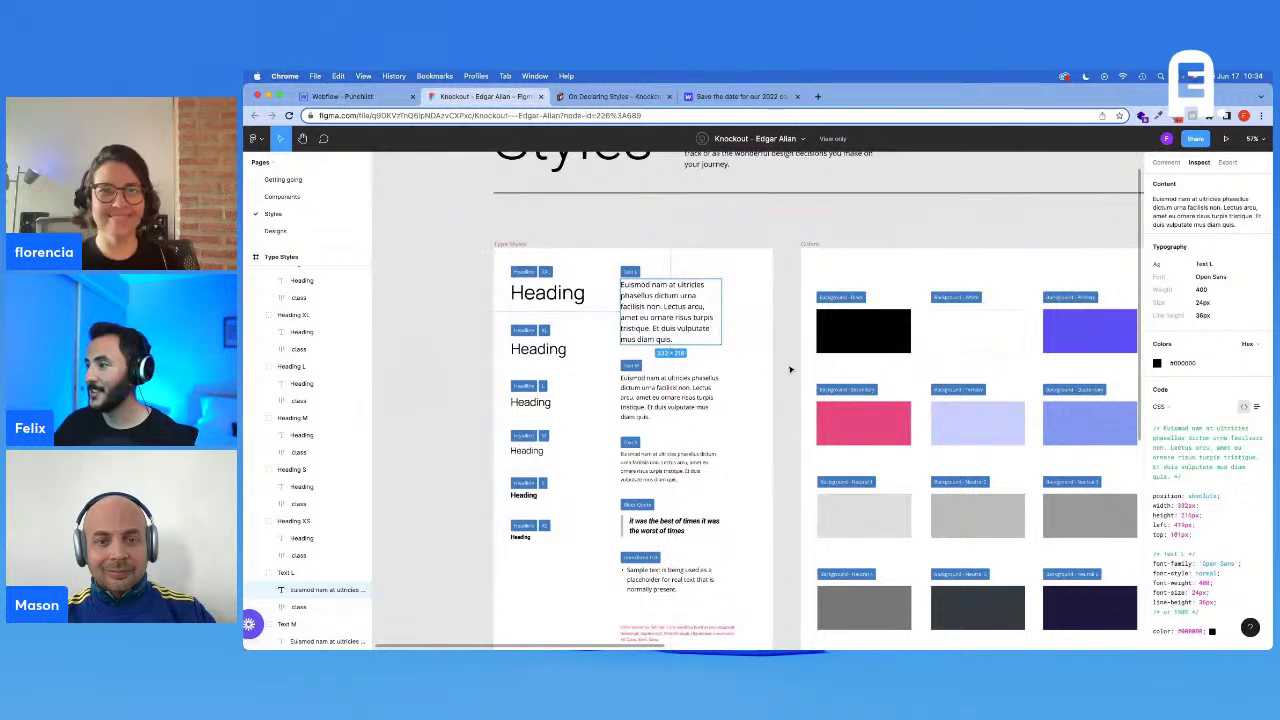
click(675, 405)
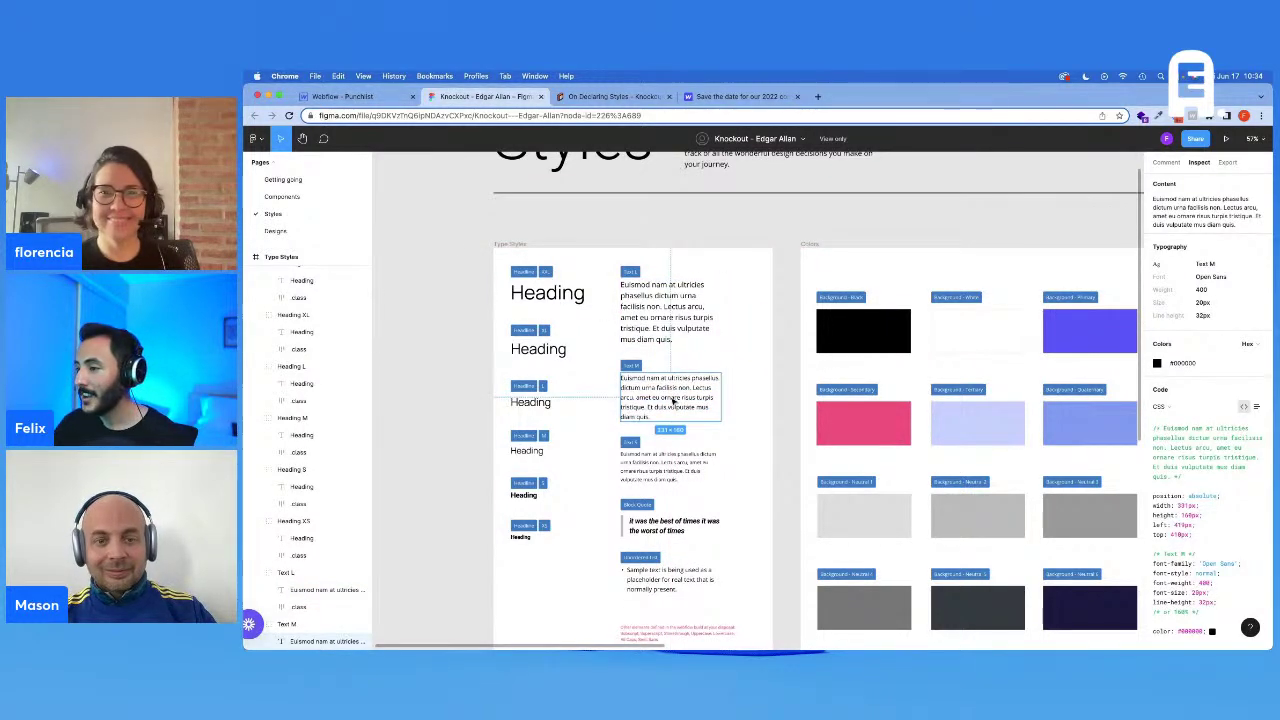
click(340, 92)
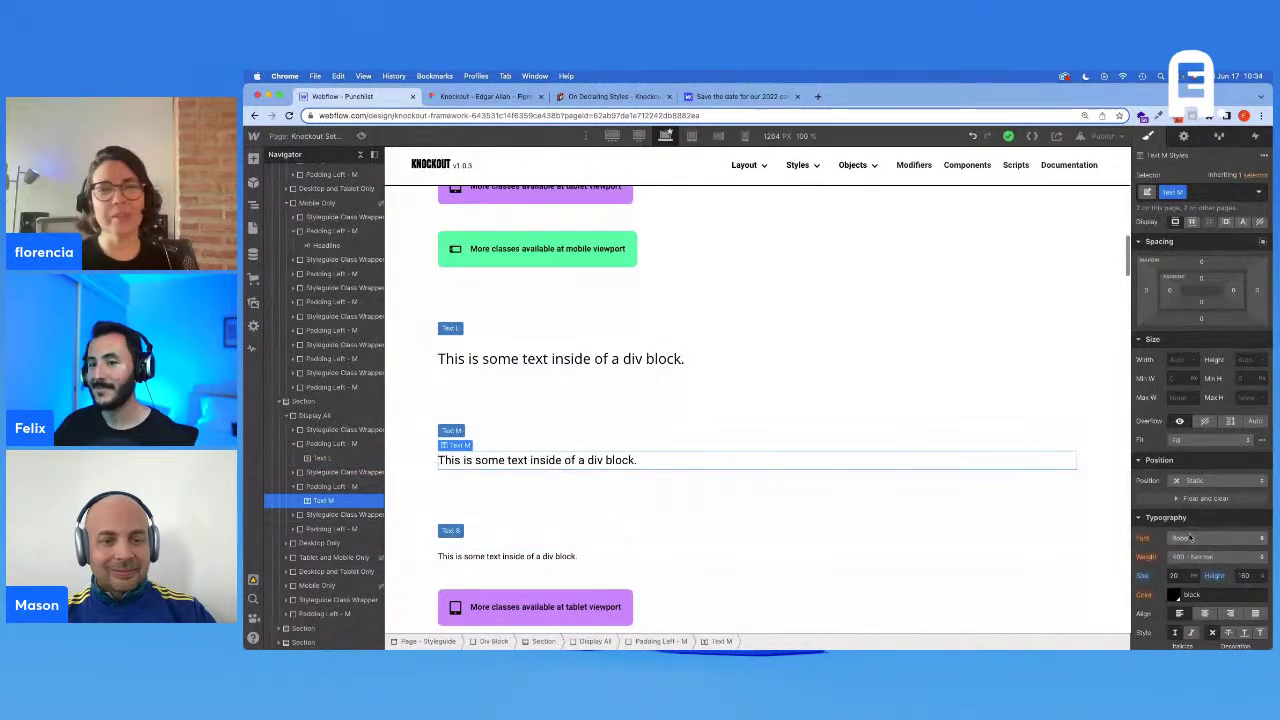
click(1190, 537)
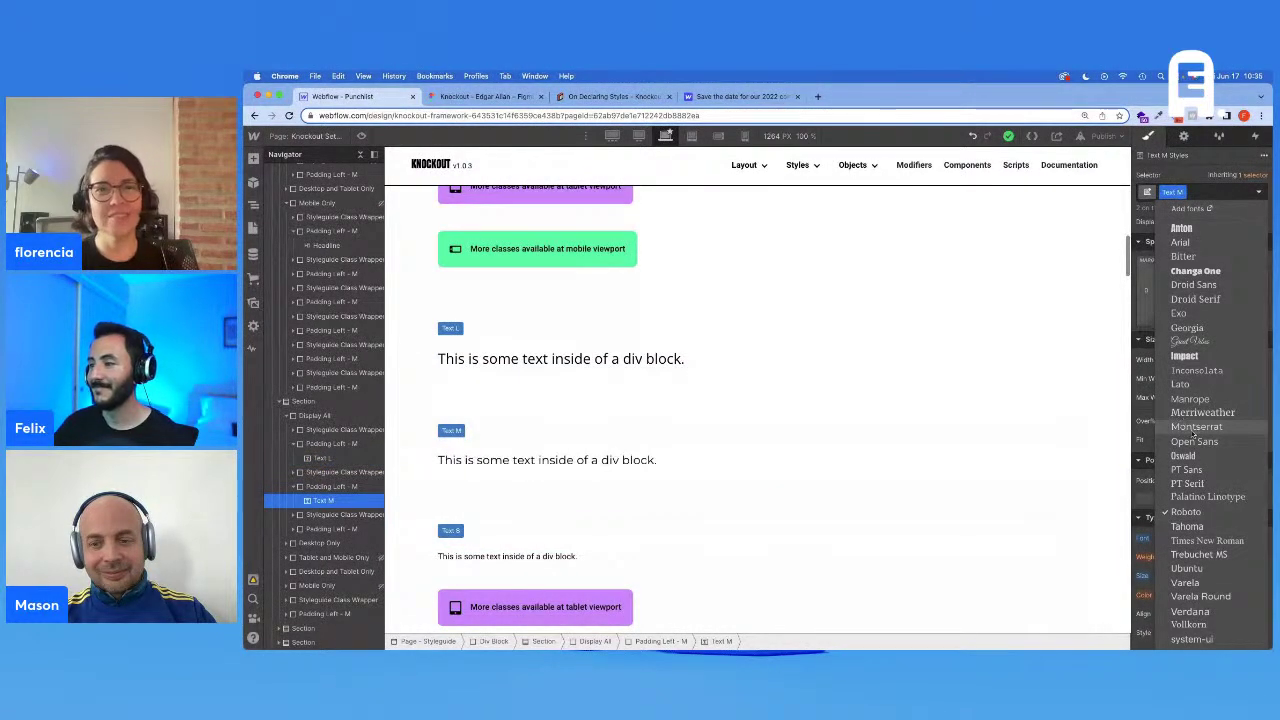
click(1071, 460)
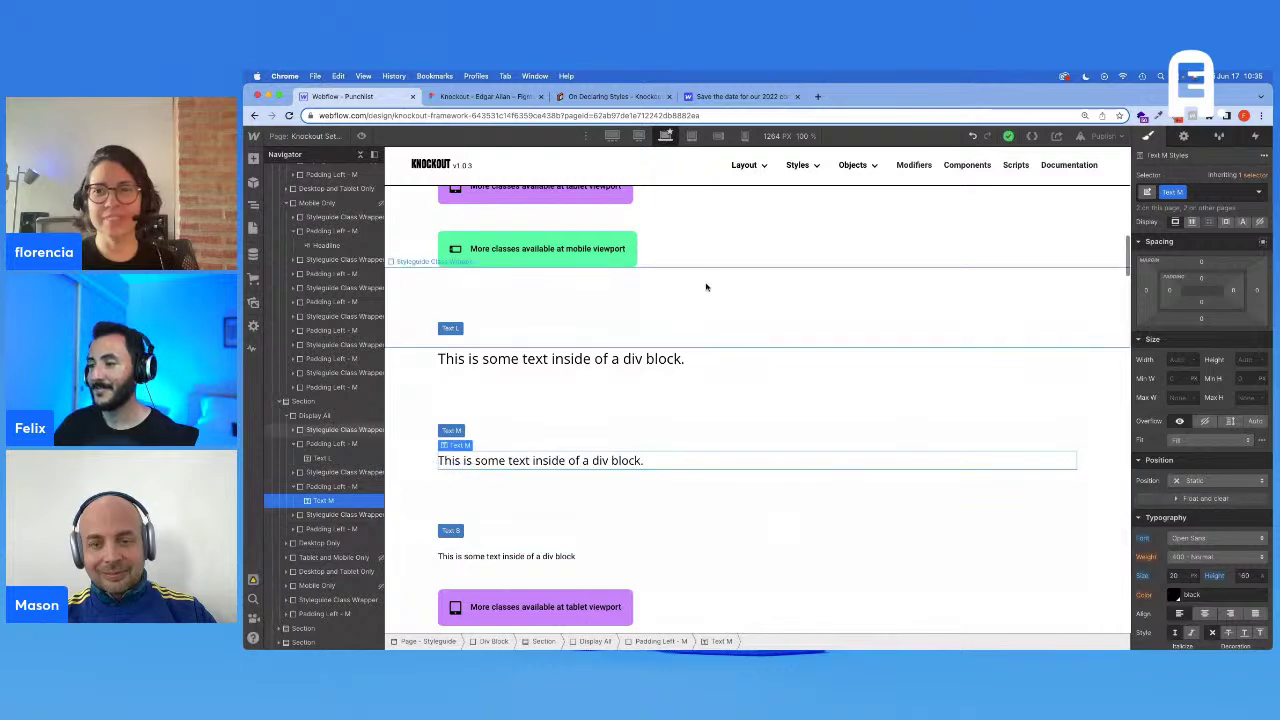
Step: Inspect the Text S style in Figma and set the Text S font size to 16 px in Webflow
click(465, 97)
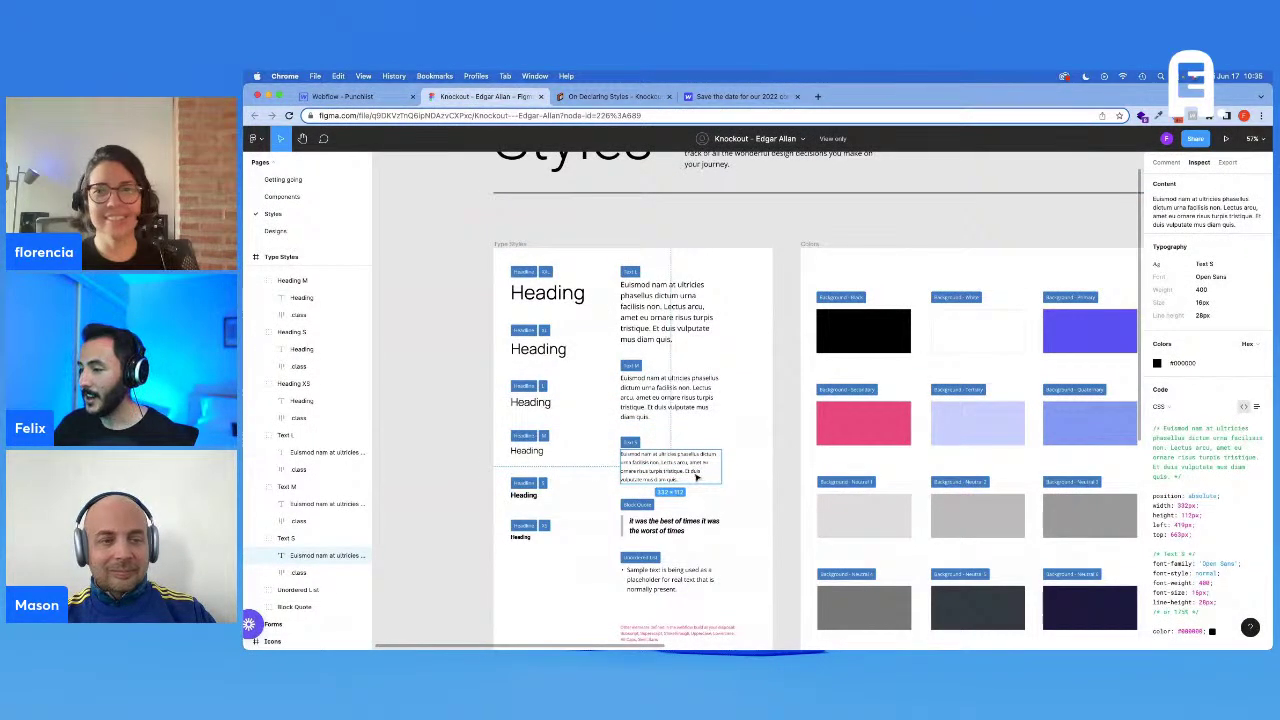
click(345, 96)
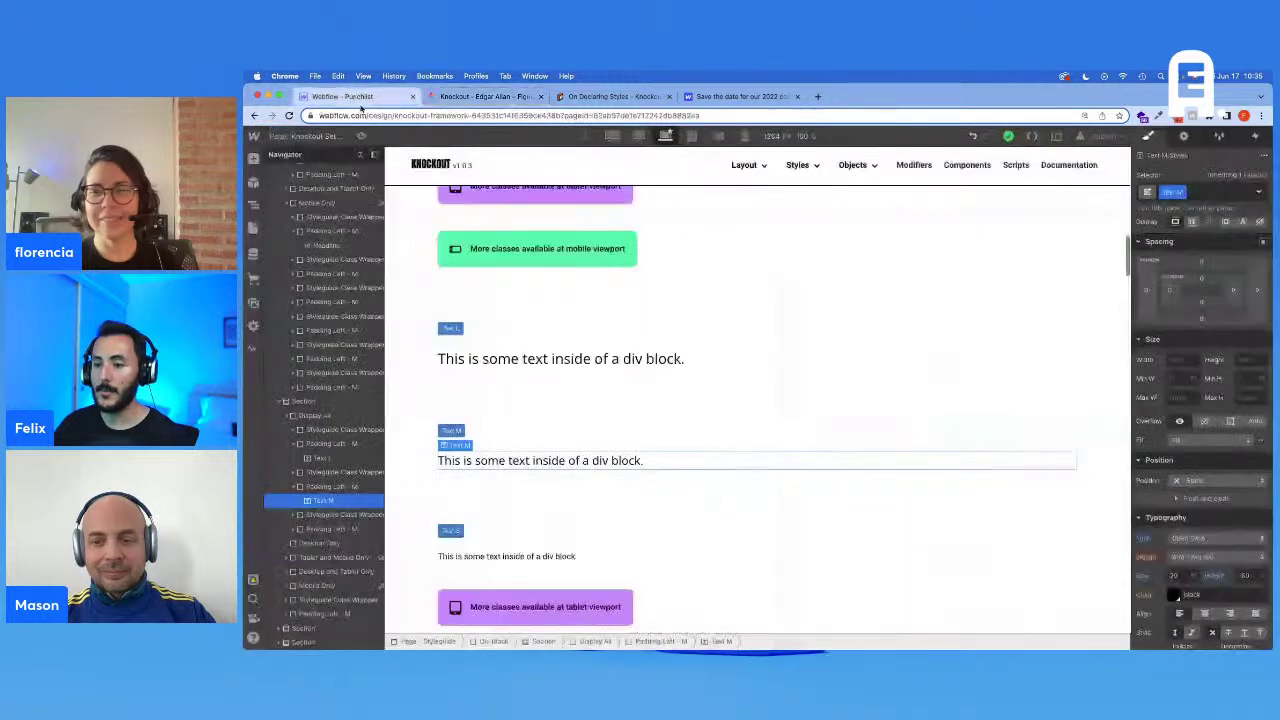
click(1040, 556)
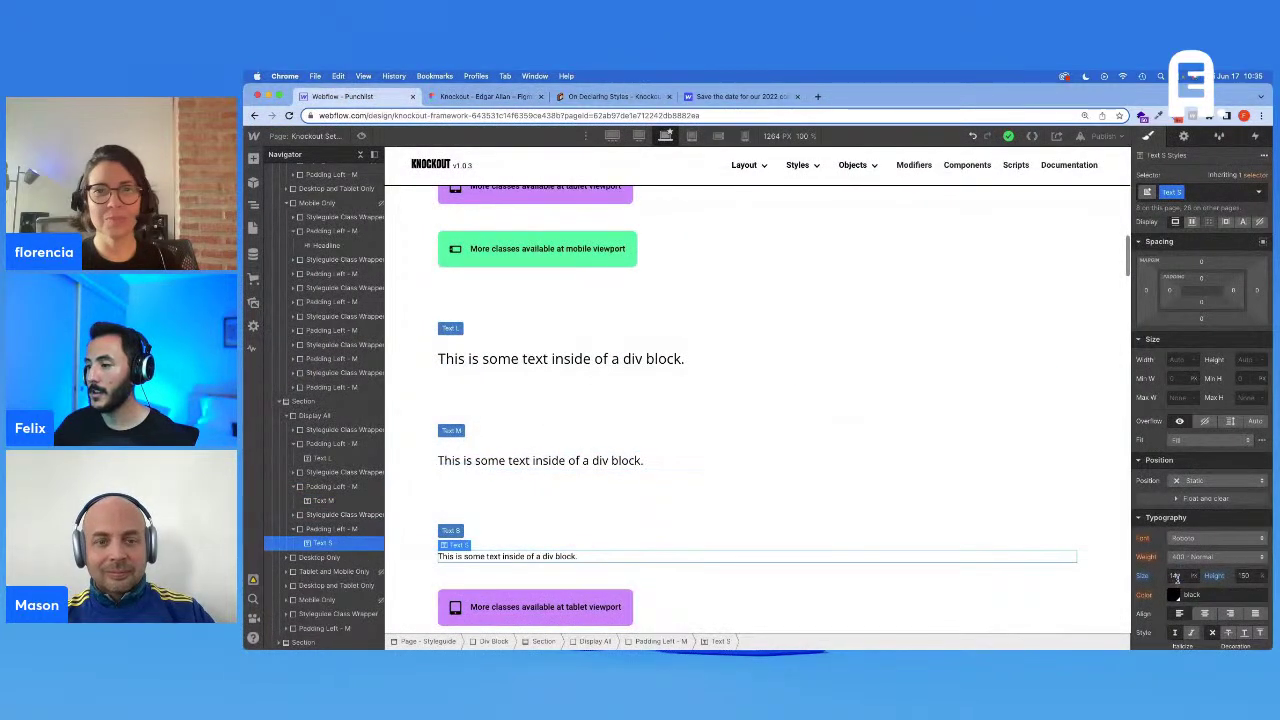
key(Return)
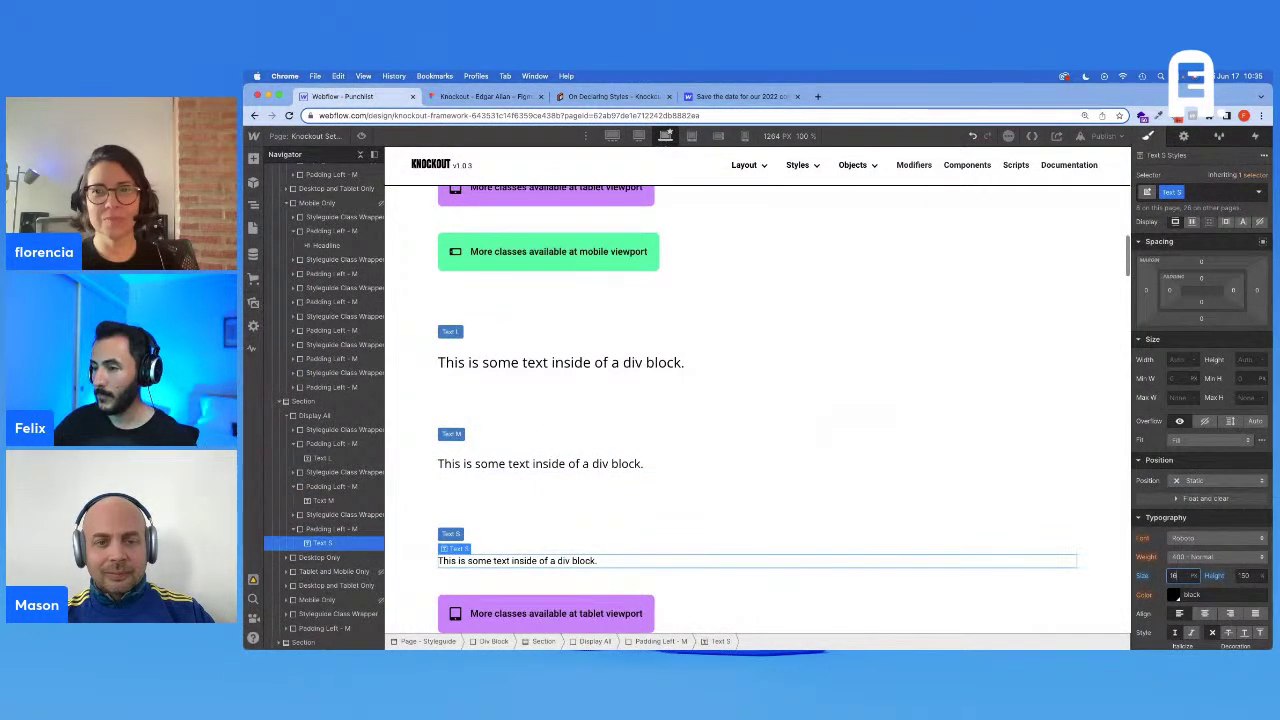
Step: Divide 28 by 16 in Calculator and set Text S's line height to 175% in Webflow
key(super+Tab)
key(Escape)
text(28)
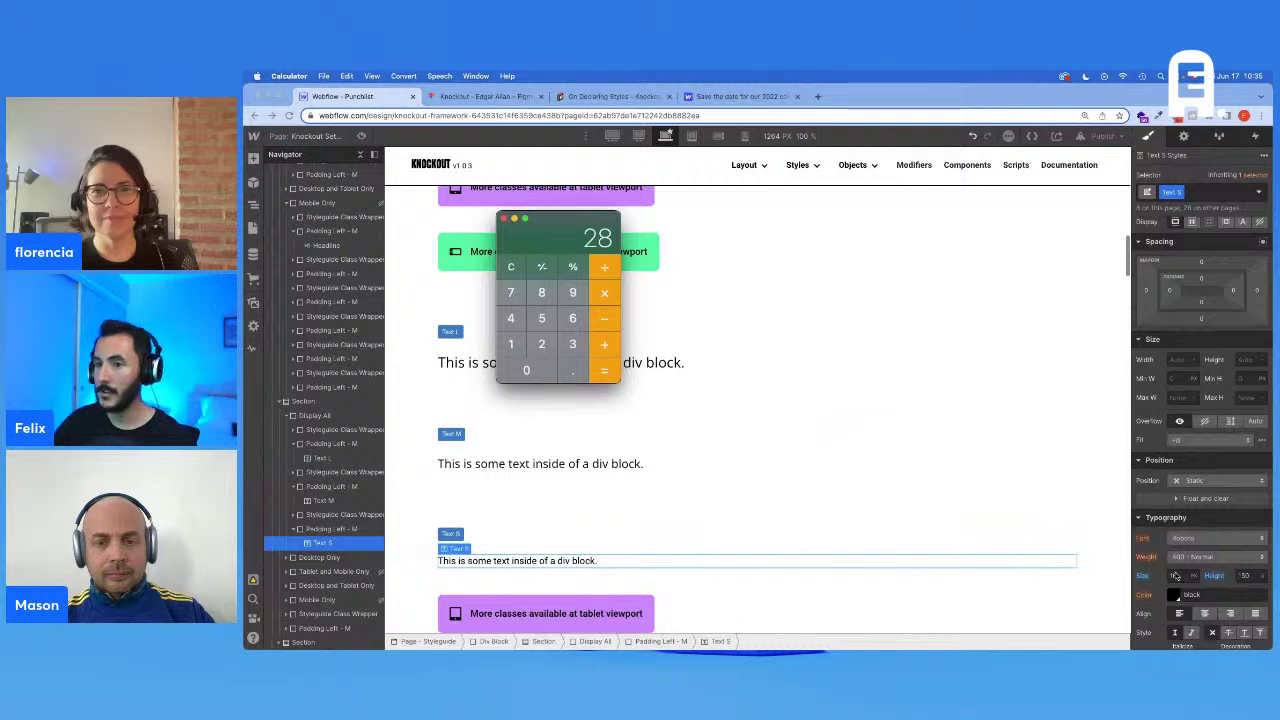
key(Return)
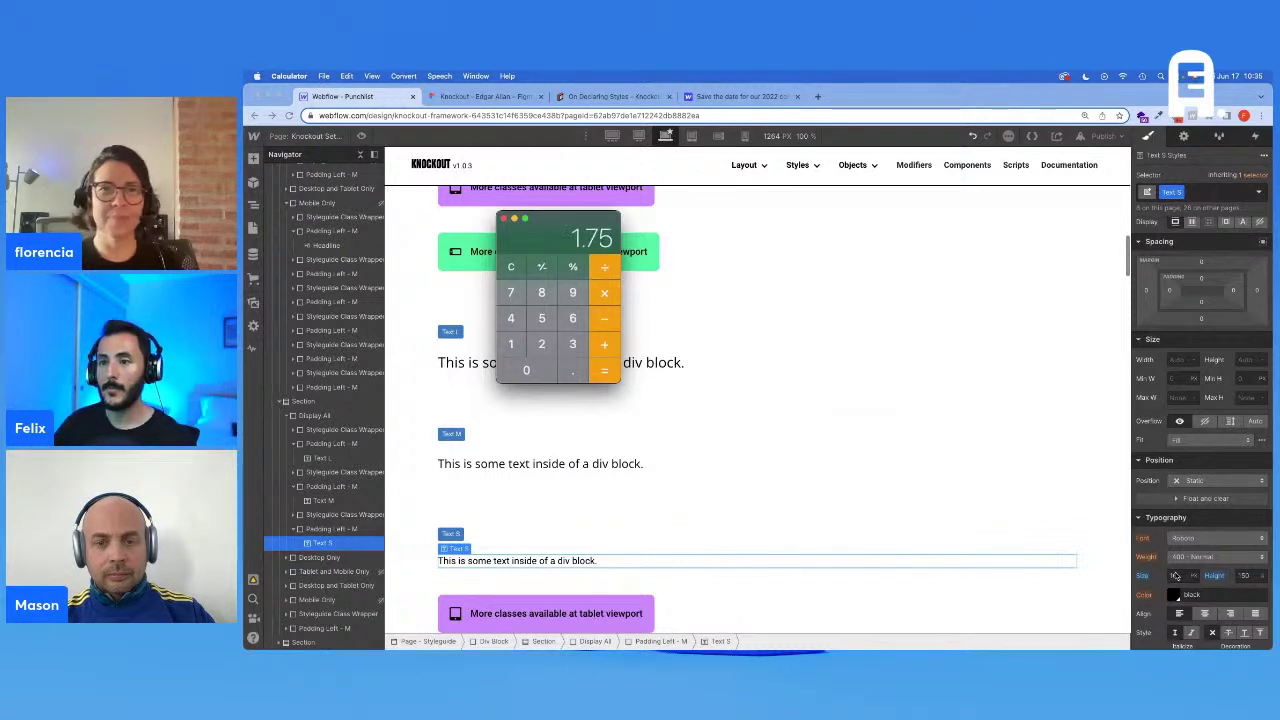
key(super+Tab)
key(Tab)
text(1.75)
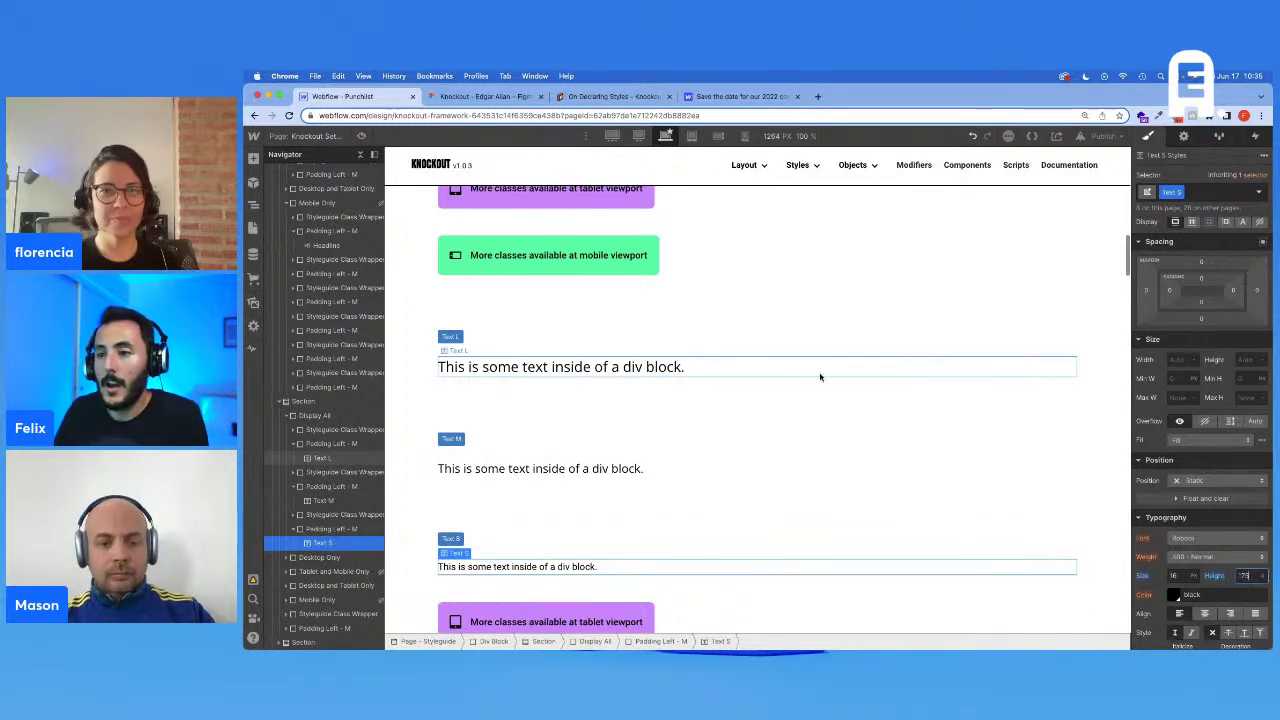
Step: Select the Text L sample, then check the Text L, Text M and Text S sizes in Figma
click(820, 377)
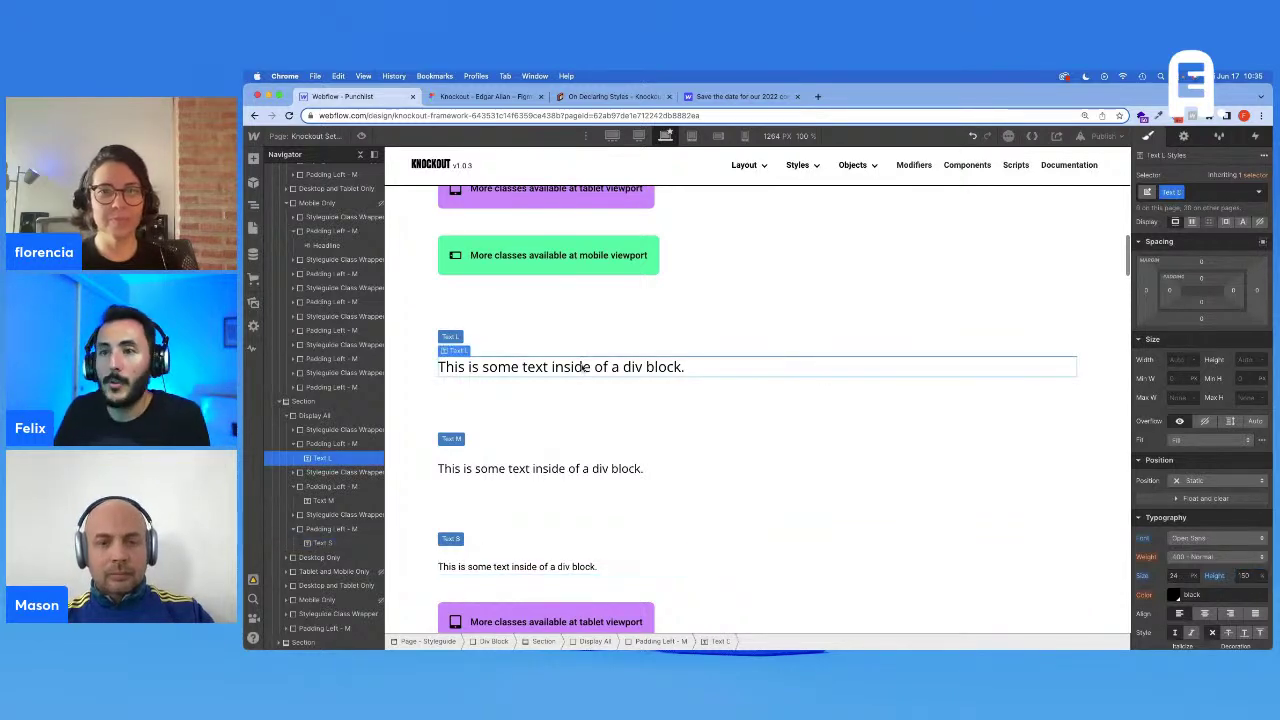
click(478, 97)
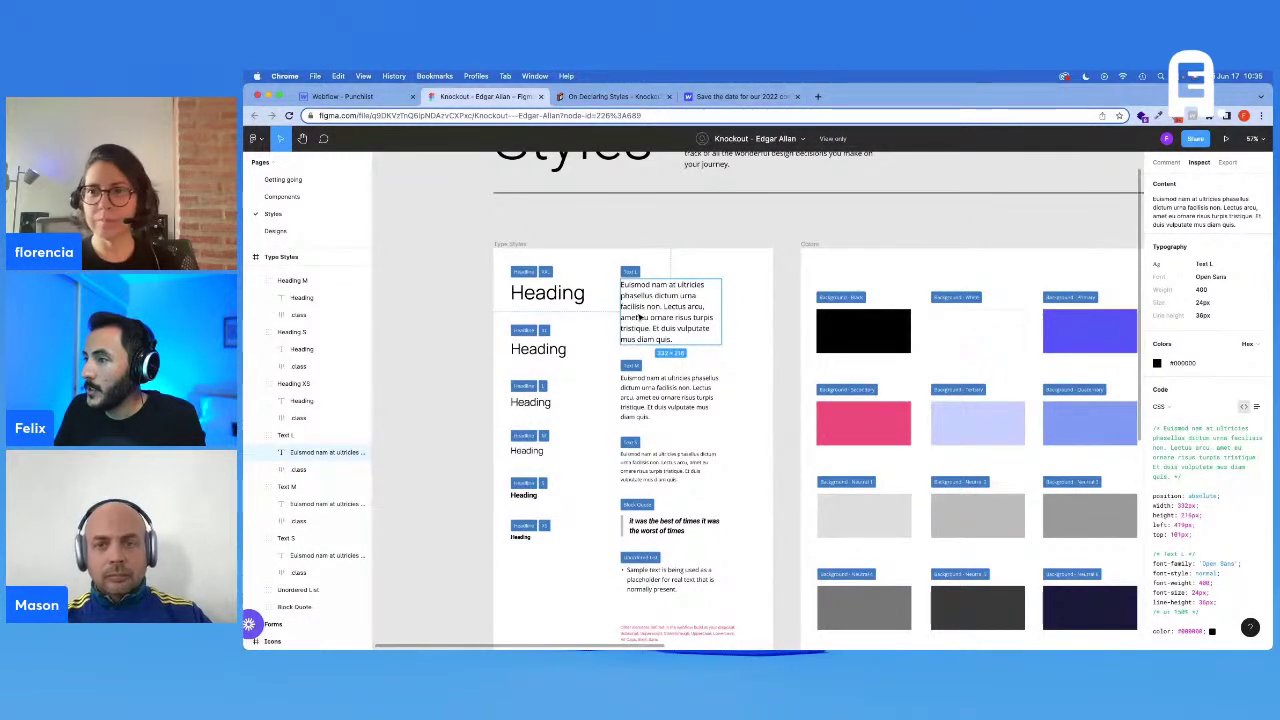
click(646, 390)
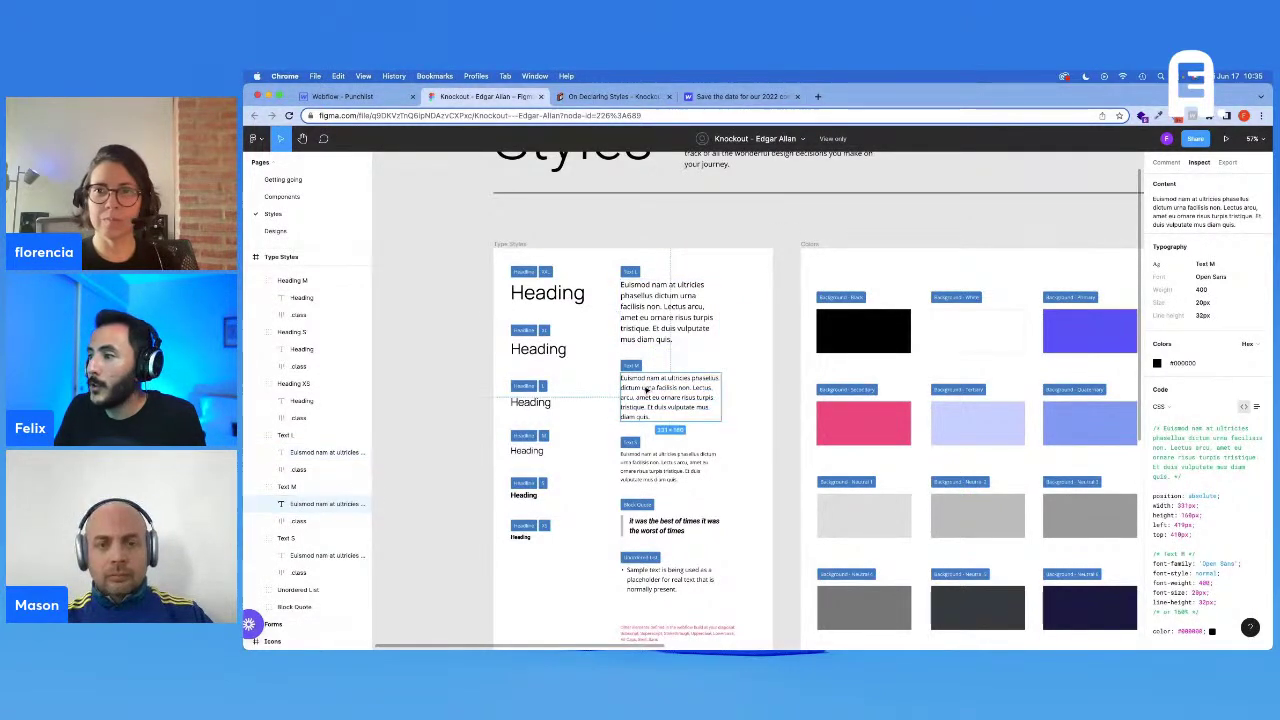
click(658, 466)
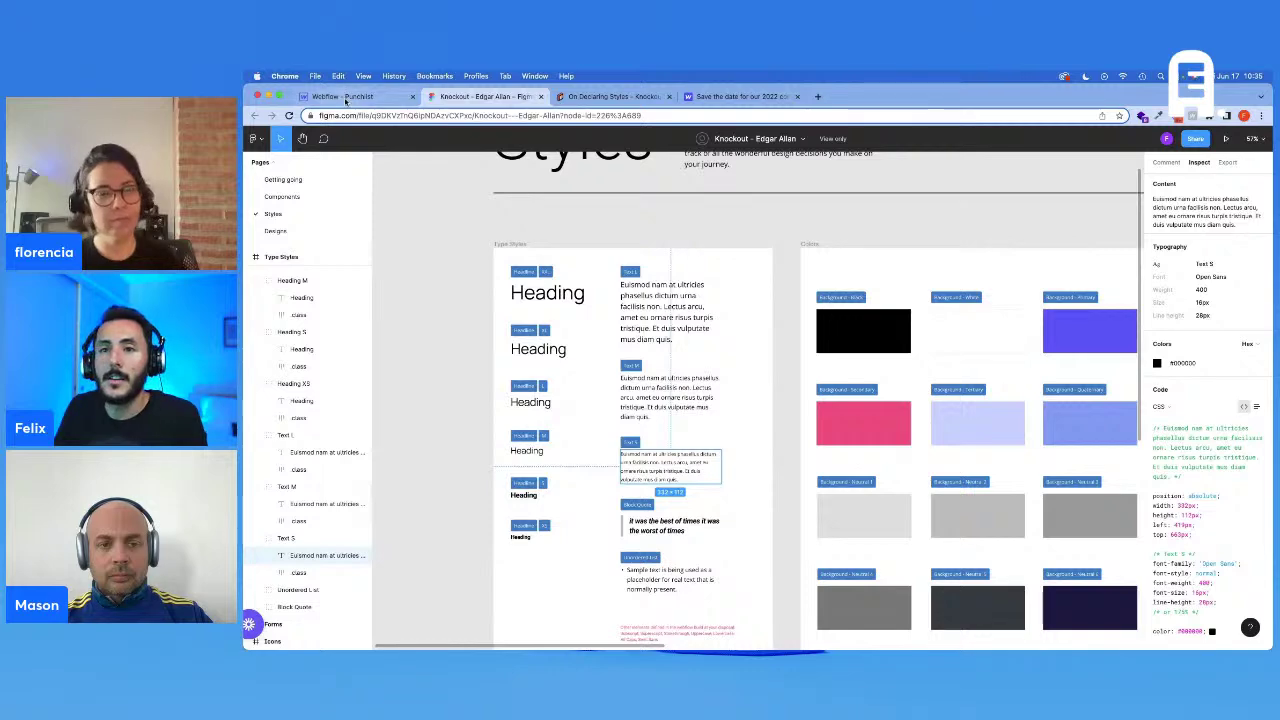
Step: Return to Webflow and open the code of the Large Viewport Type embed inside the Custom Code component
click(345, 95)
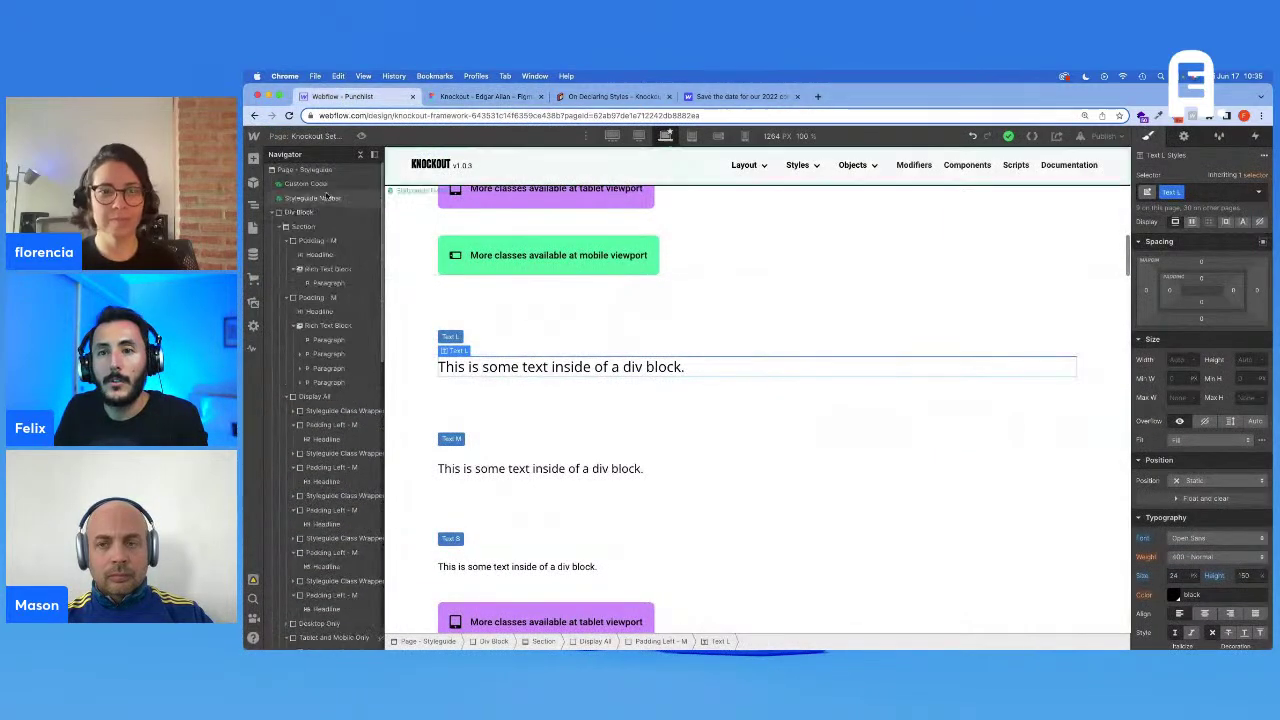
double_click(464, 188)
scroll(464, 188, up, 3)
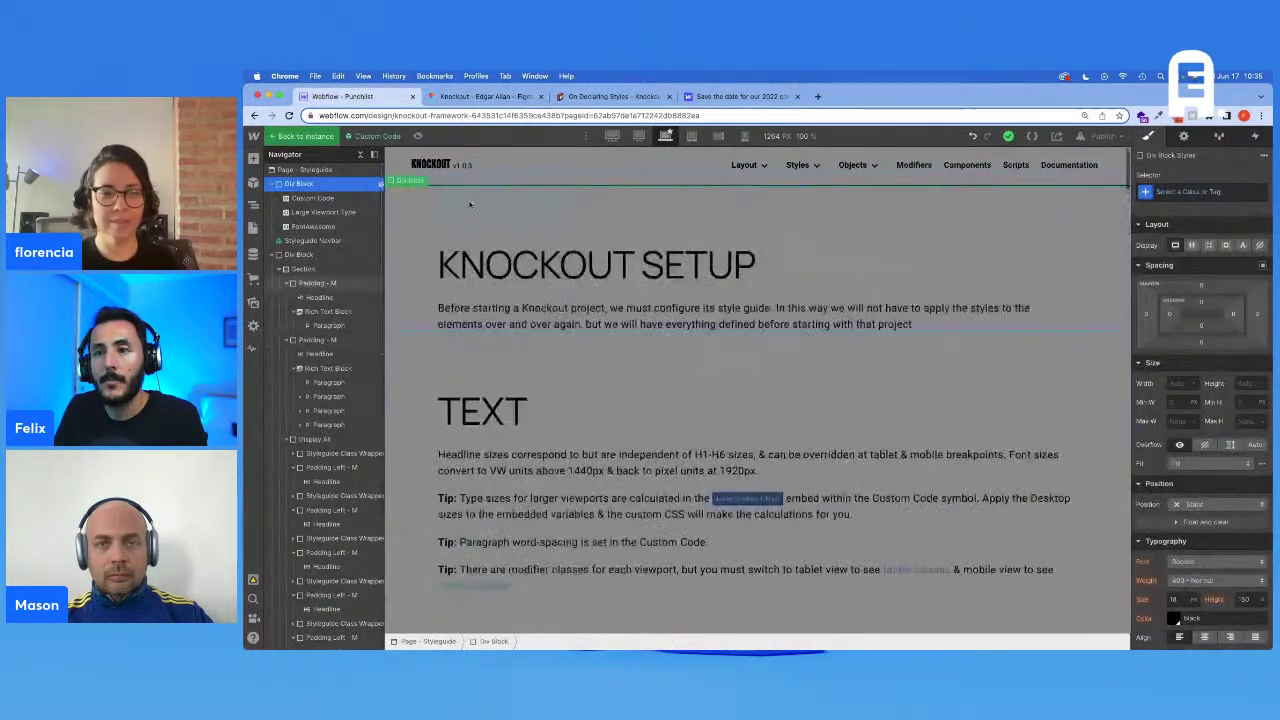
click(455, 182)
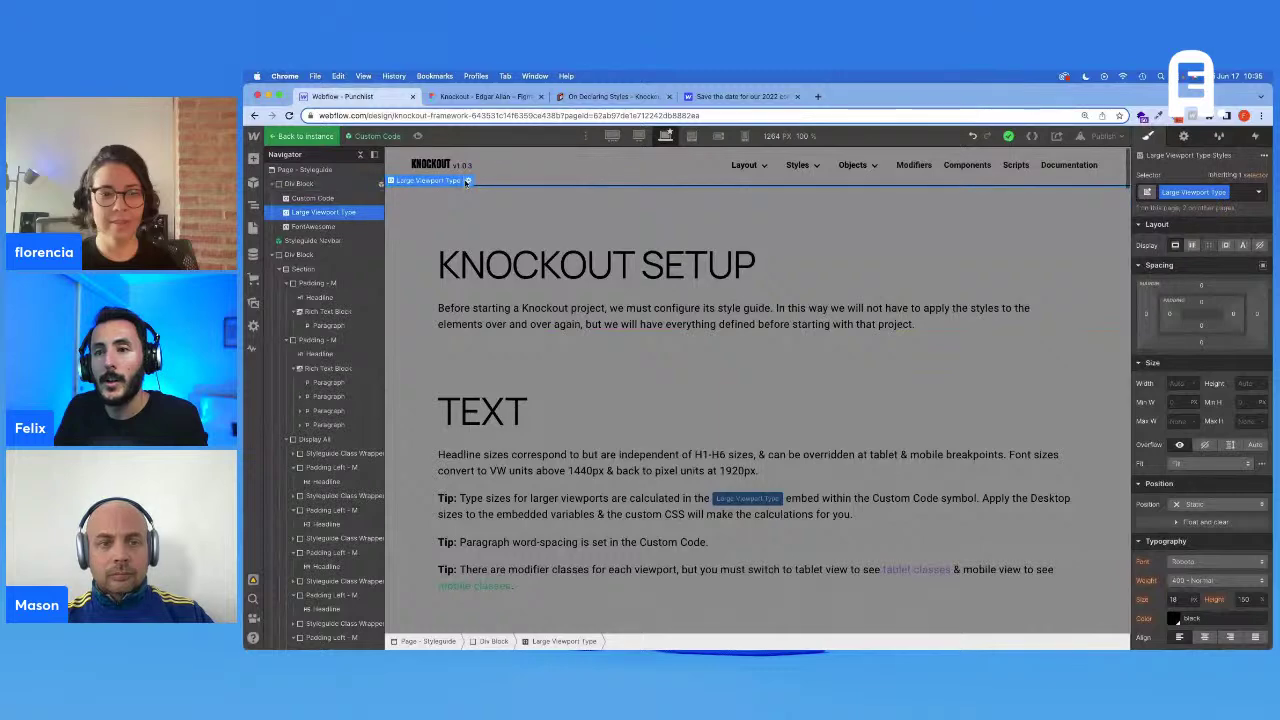
click(467, 181)
Step: Set the vw and px variables to 24 for Text L, 20 for Text M and 16 for Text S, save, and leave the component
scroll(660, 398, up, 10)
scroll(636, 400, down, 1)
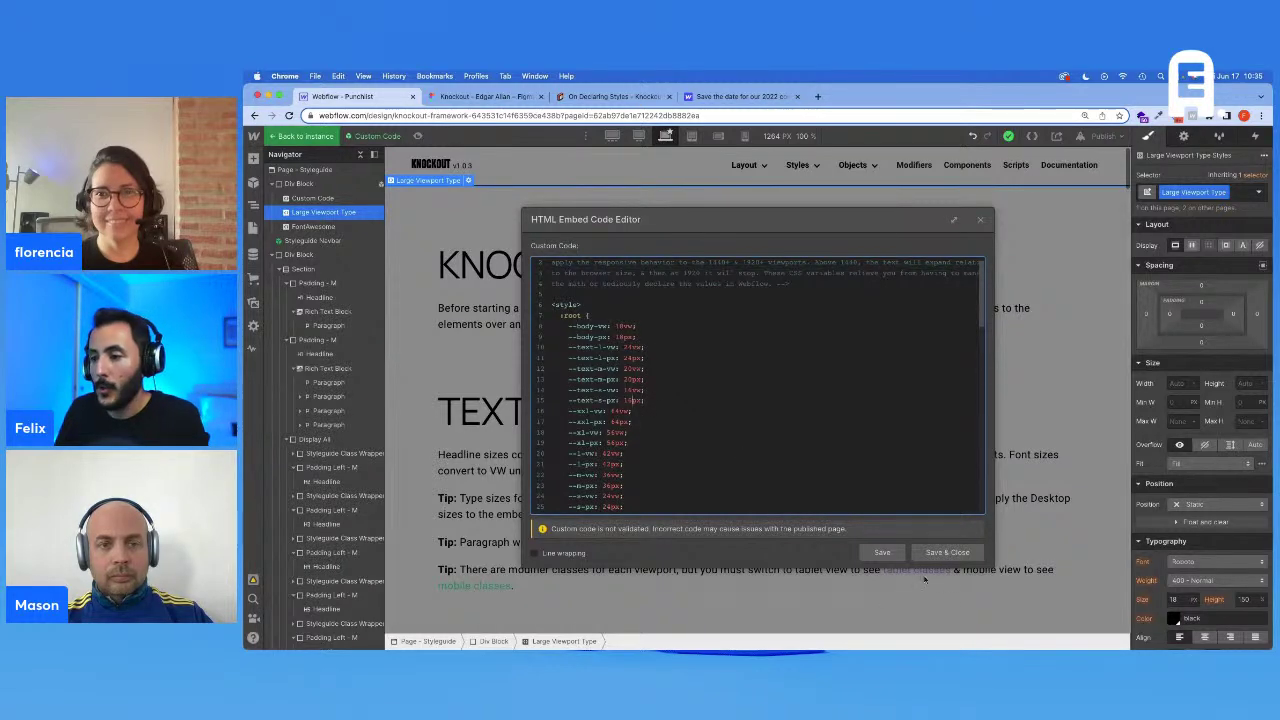
click(946, 552)
scroll(910, 540, down, 5)
scroll(910, 540, down, 5)
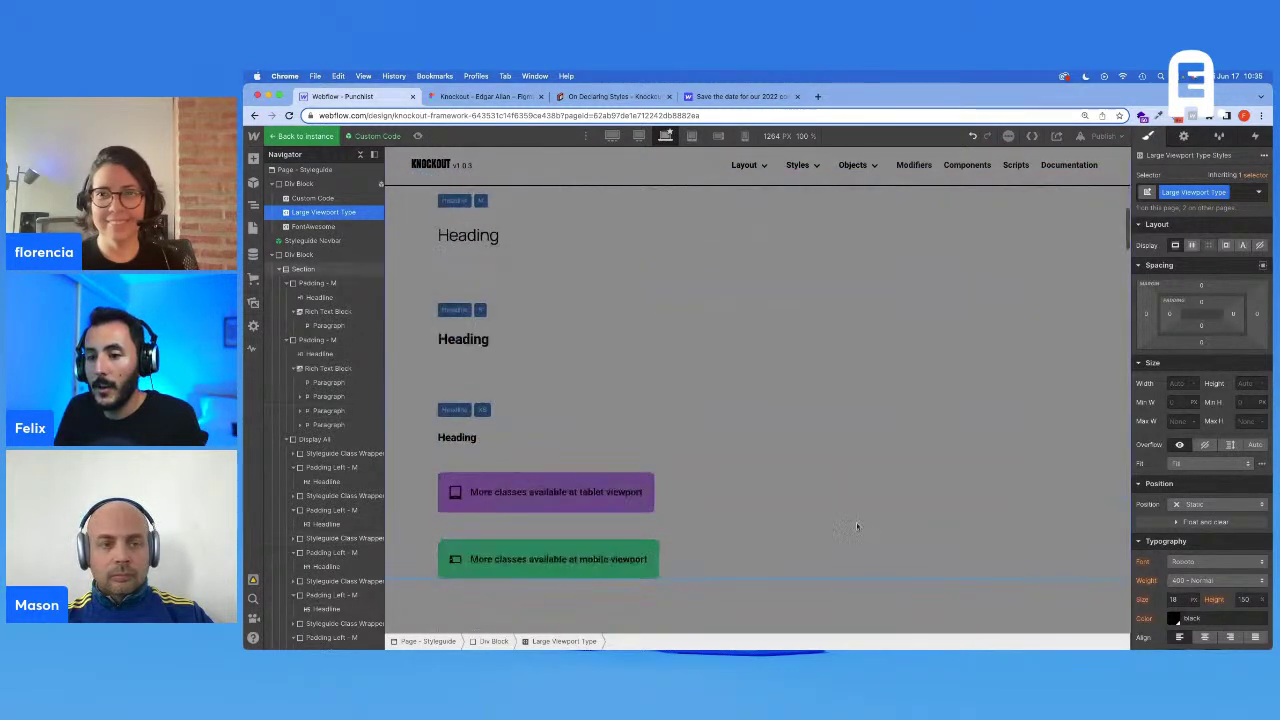
click(618, 410)
drag(618, 413, 608, 378)
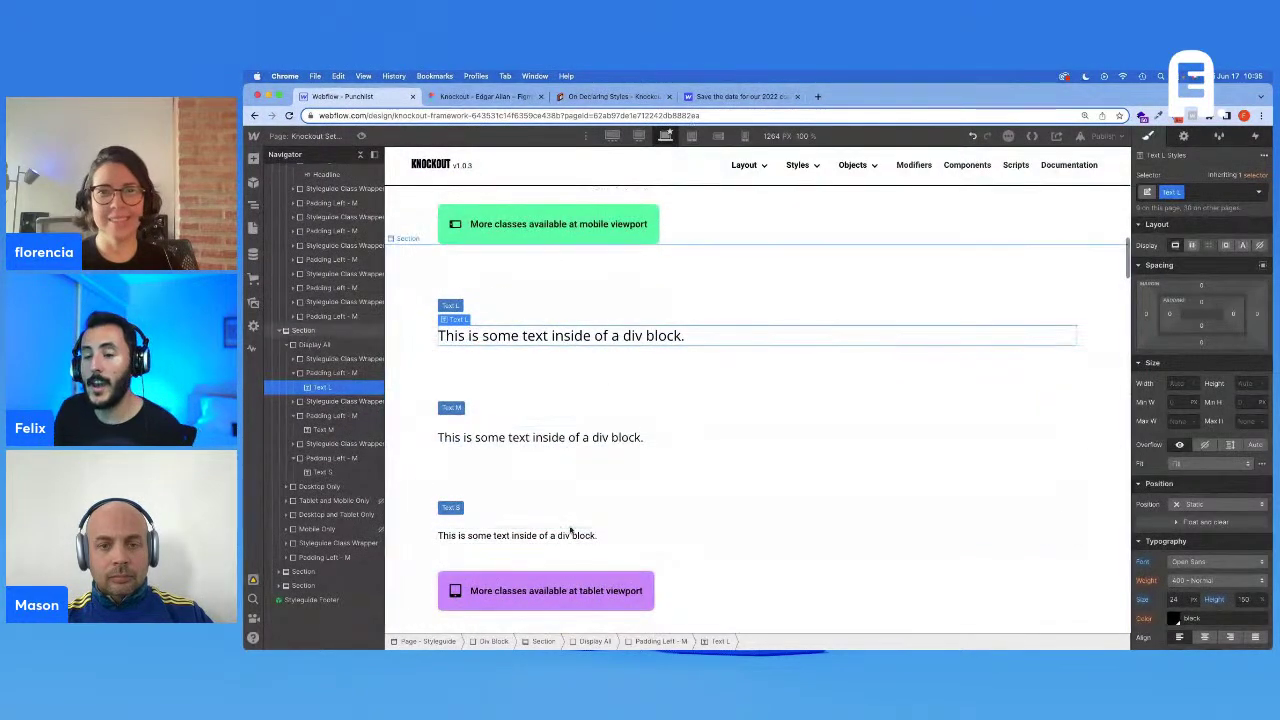
Step: Review the text classes at the tablet and landscape mobile breakpoints, then return to the desktop breakpoint
click(692, 137)
scroll(717, 418, down, 3)
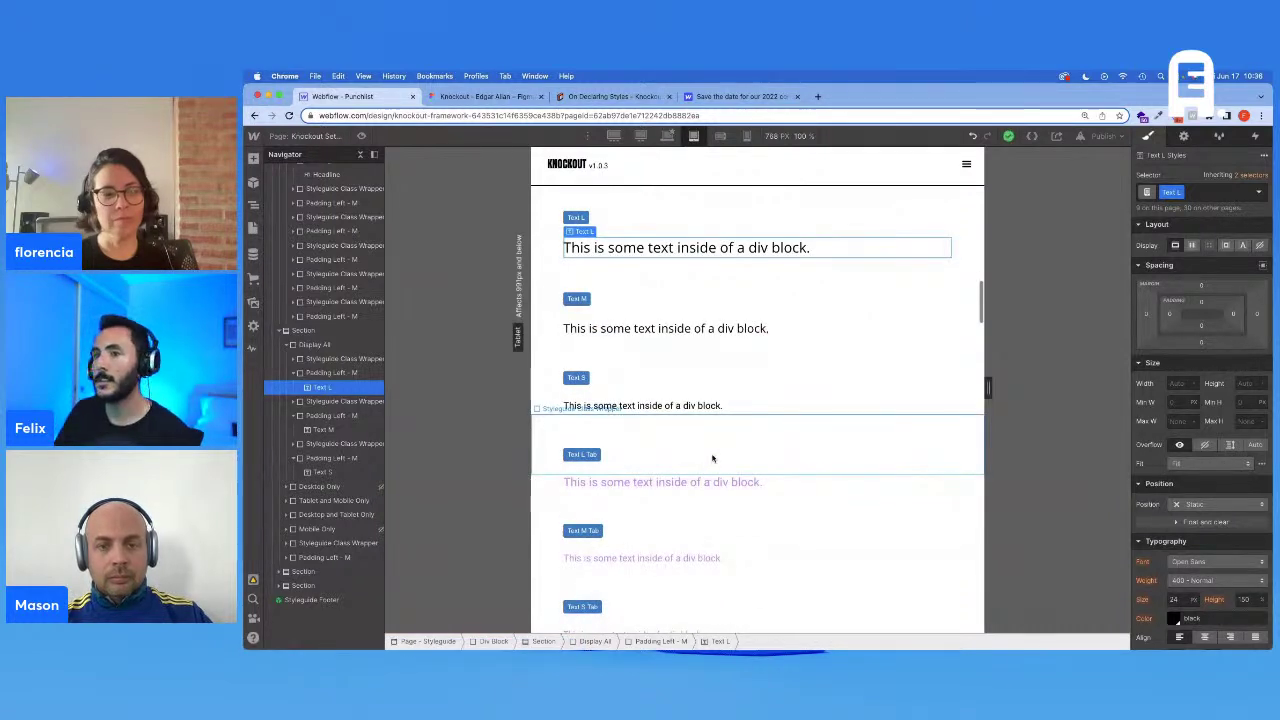
key(shift+3)
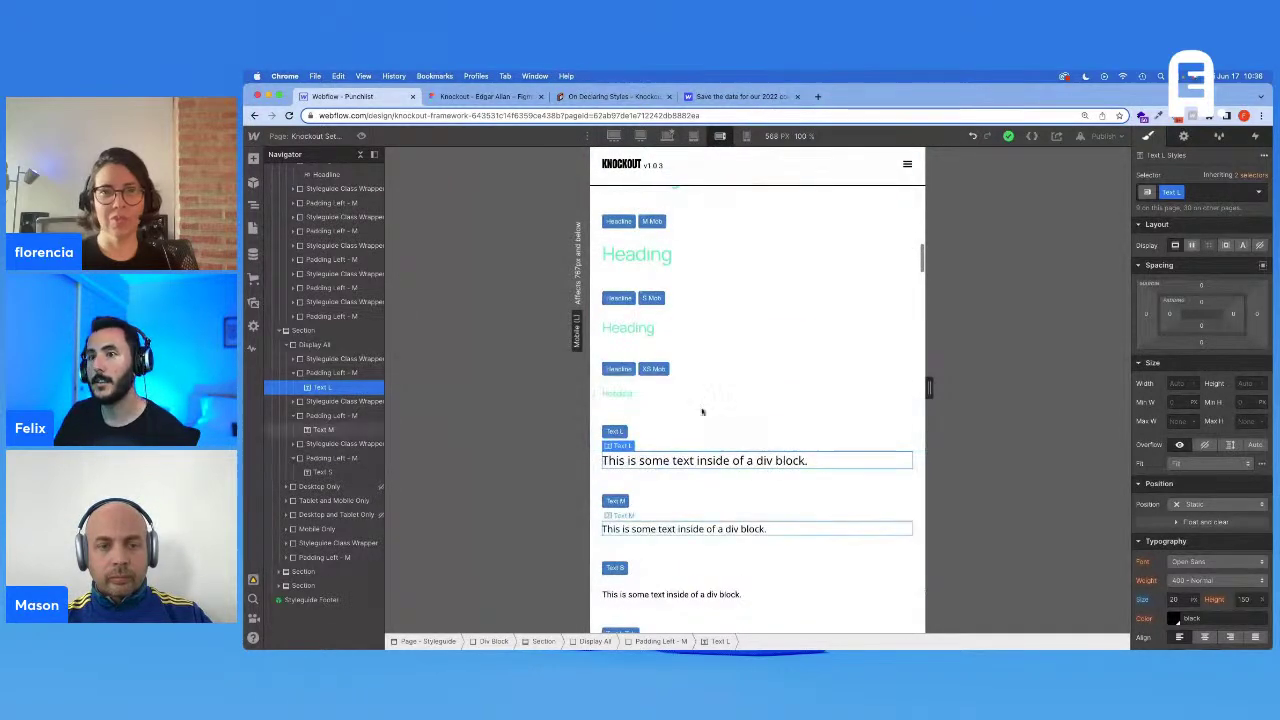
click(668, 136)
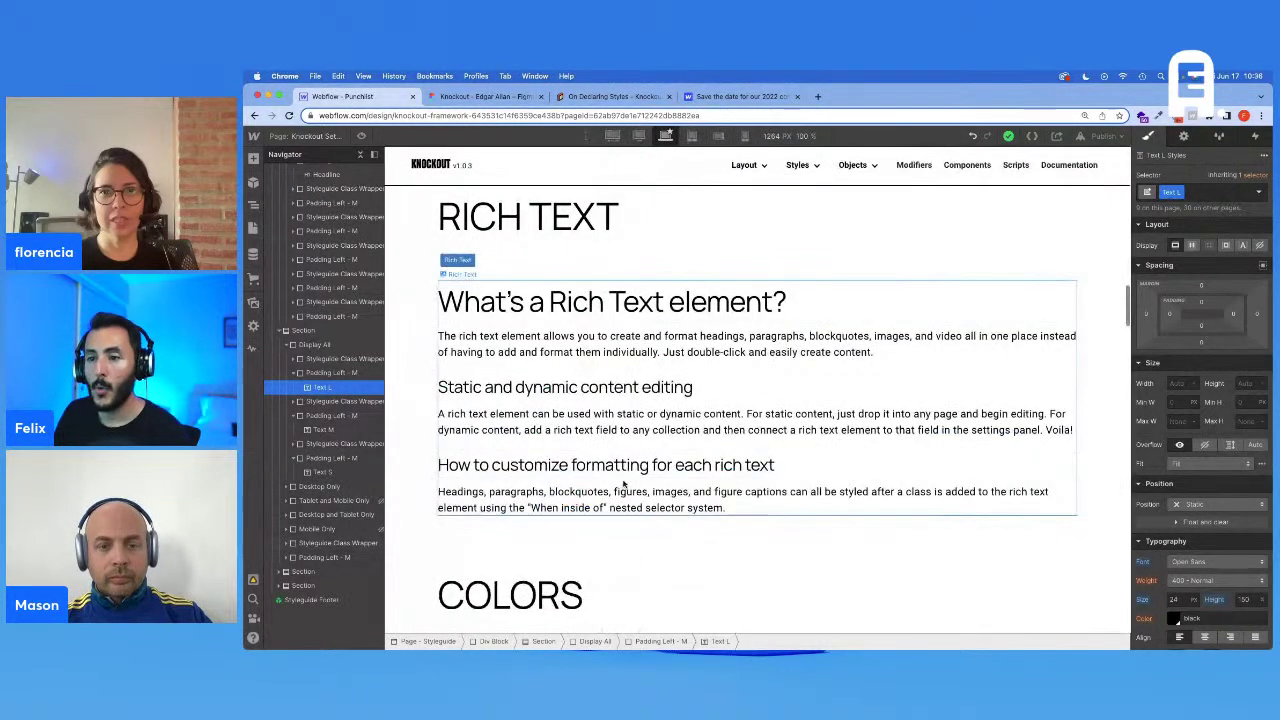
Step: Review the type styles in Figma and inspect the body paragraph under "Start with an Image, URL, or PDF" on the Designs page
click(477, 97)
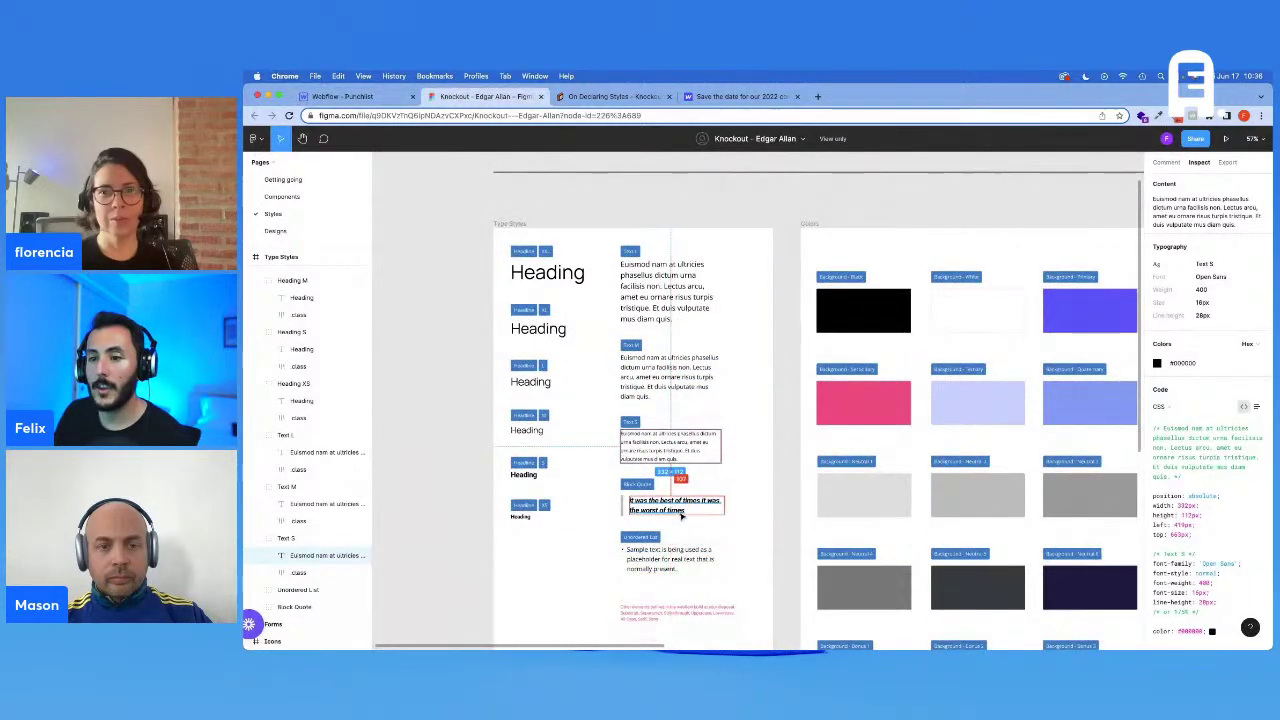
scroll(686, 563, down, 3)
scroll(681, 511, up, 5)
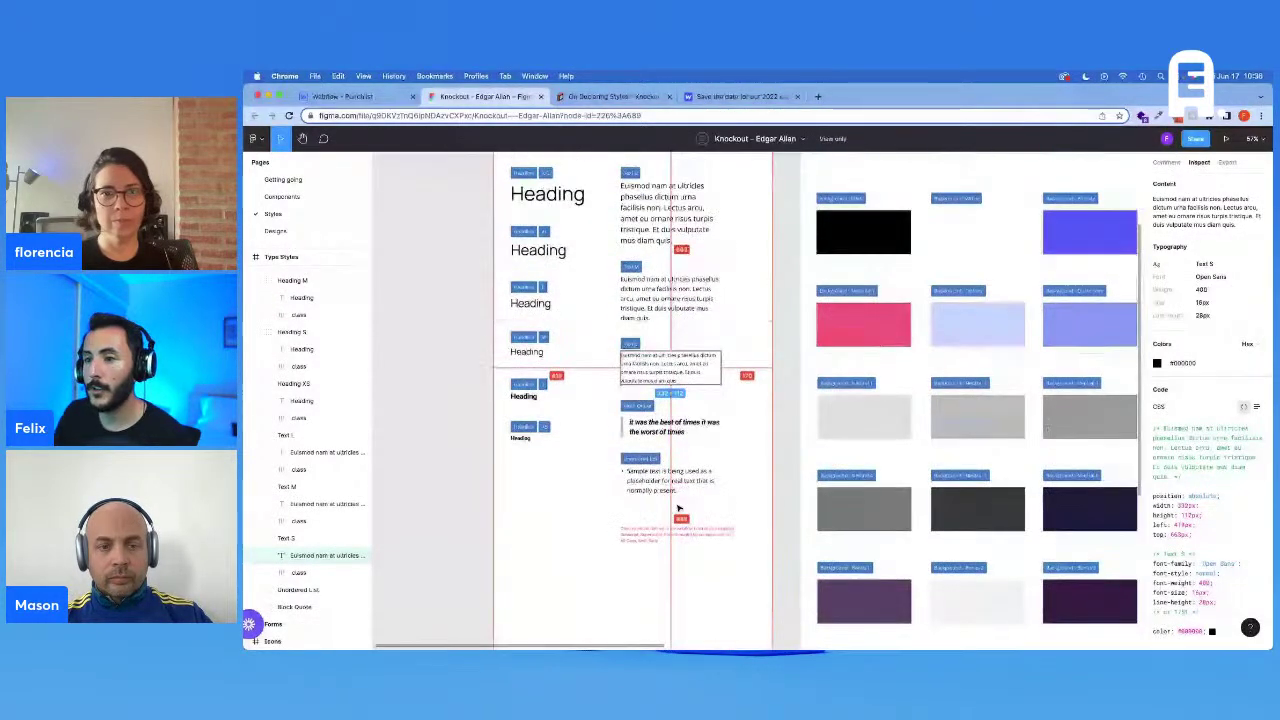
click(663, 430)
scroll(663, 430, down, 3)
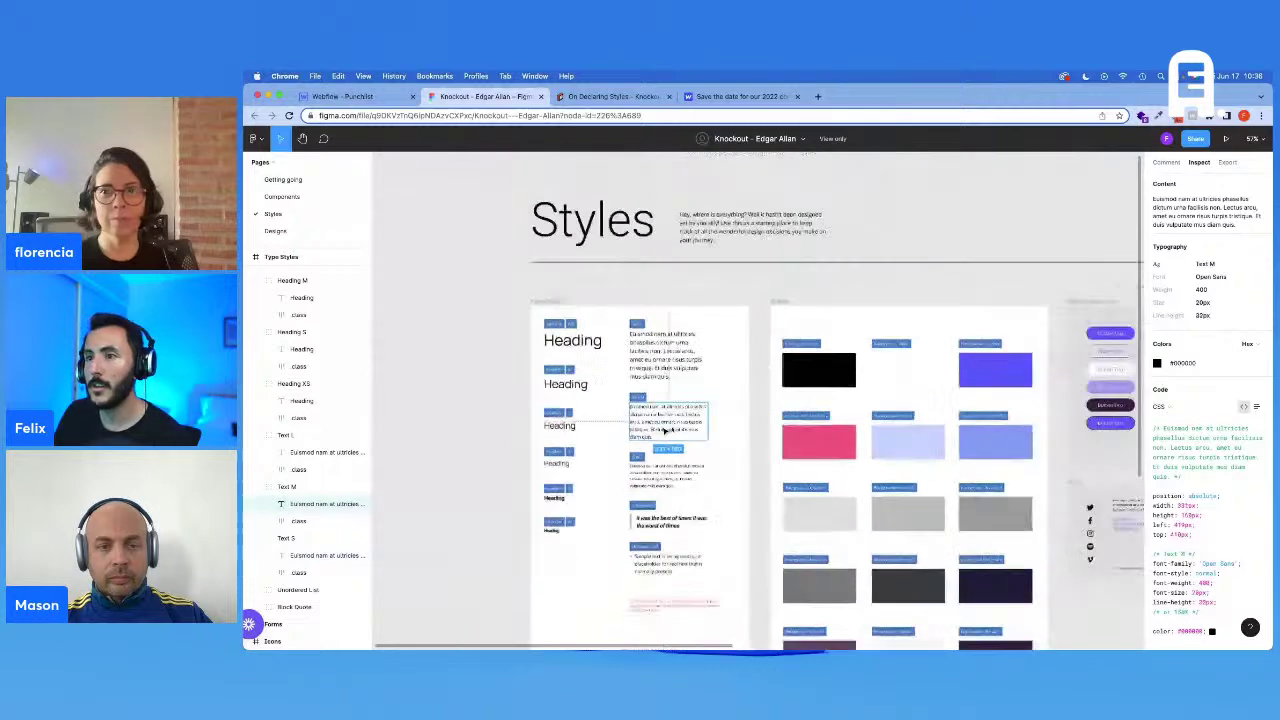
click(275, 231)
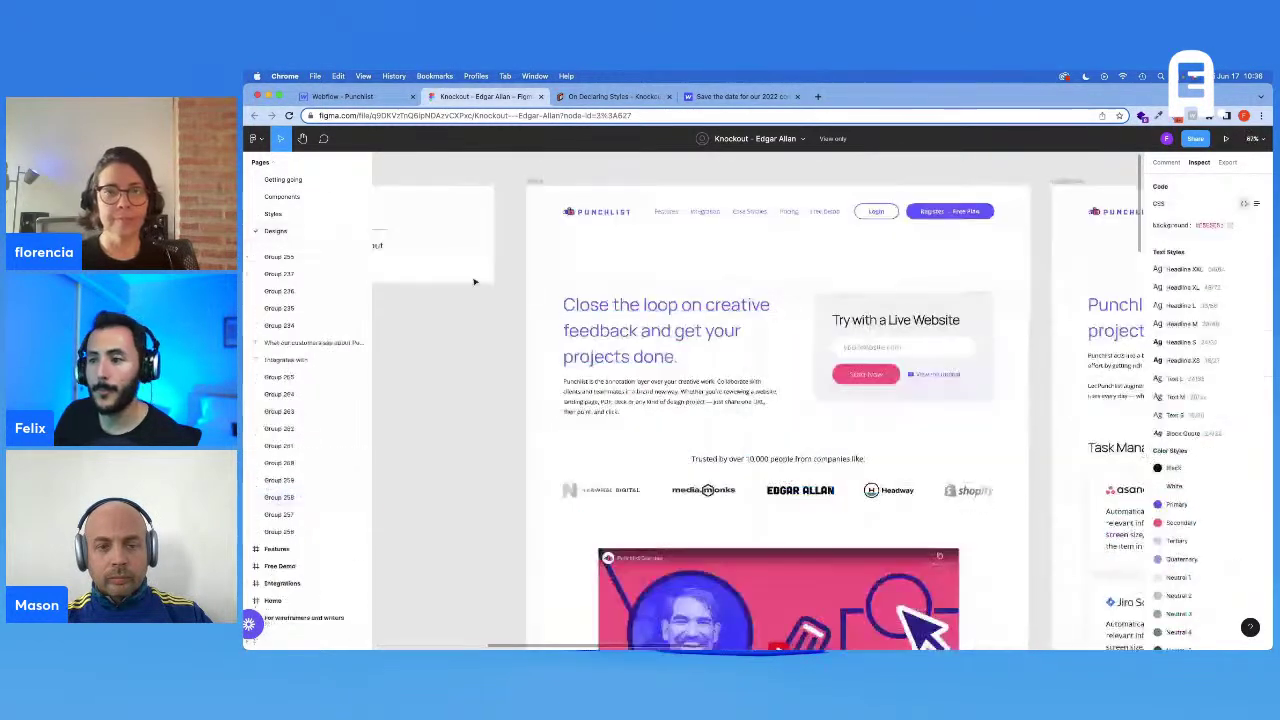
scroll(783, 419, down, 15)
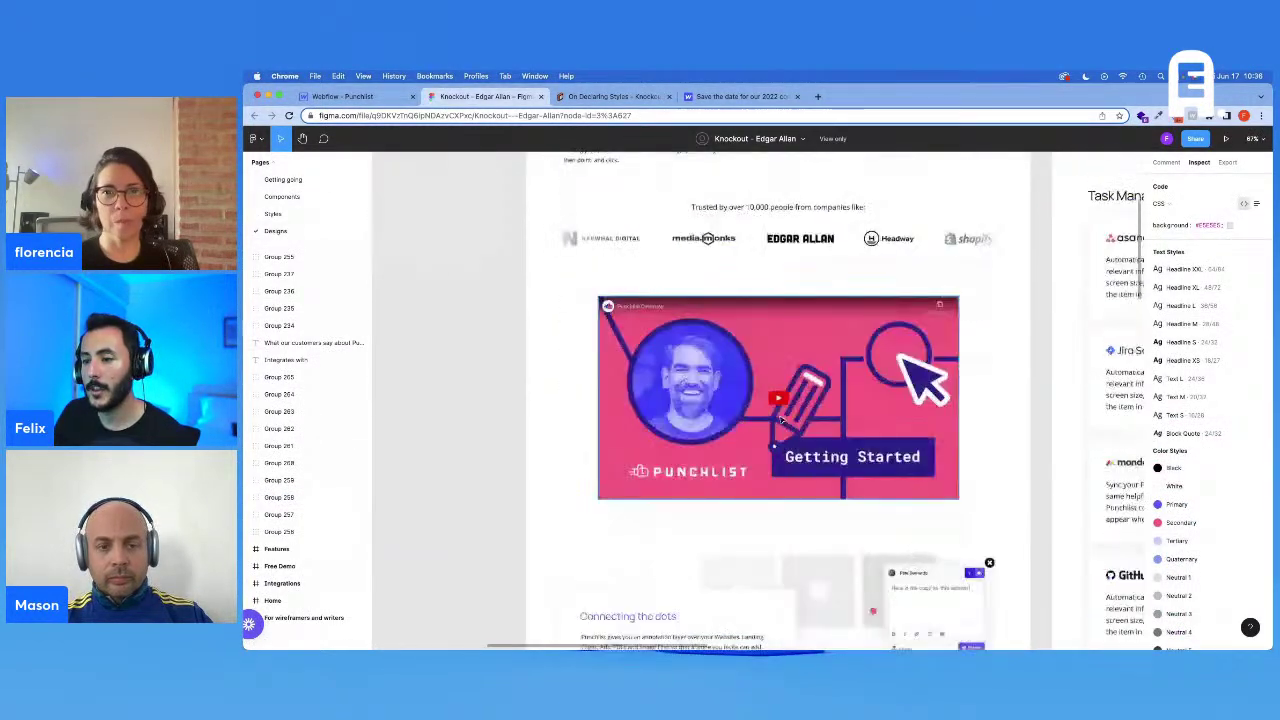
click(678, 430)
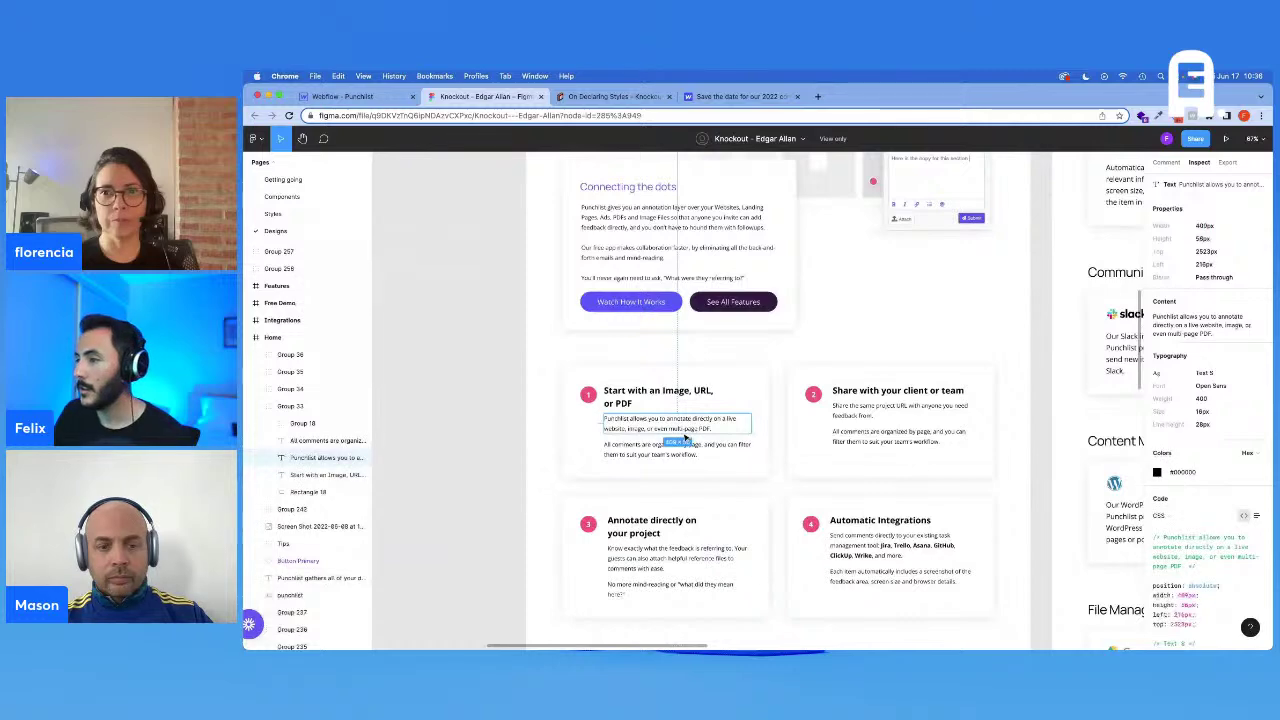
Step: Return to Webflow, select the page body's Body (All Pages) tag and set its font size to 16 px
click(345, 96)
scroll(586, 400, down, 10)
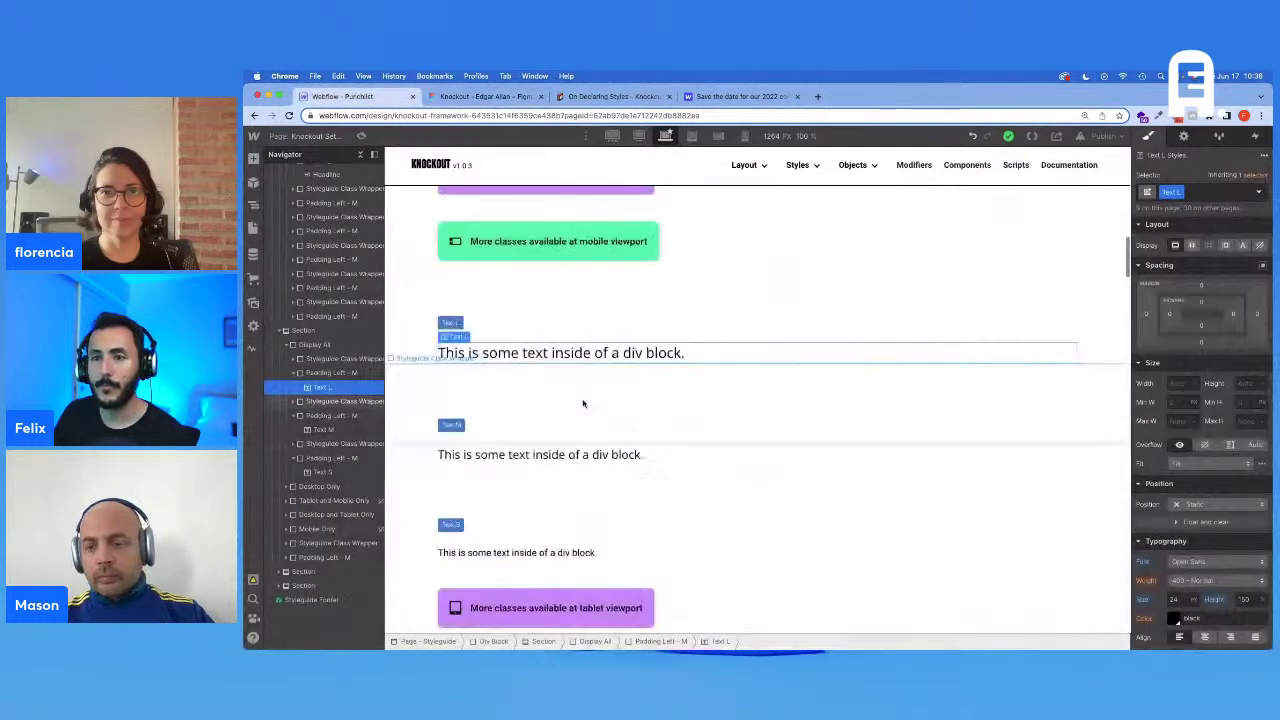
scroll(336, 192, up, 5)
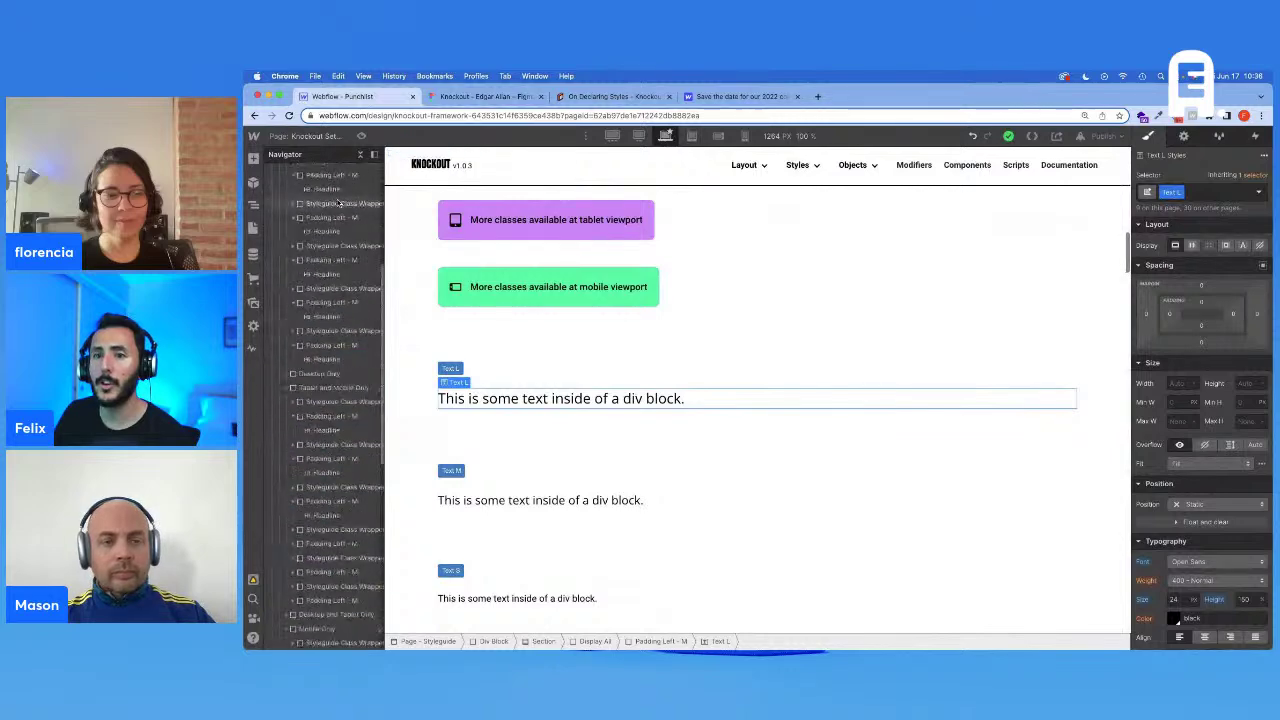
click(328, 171)
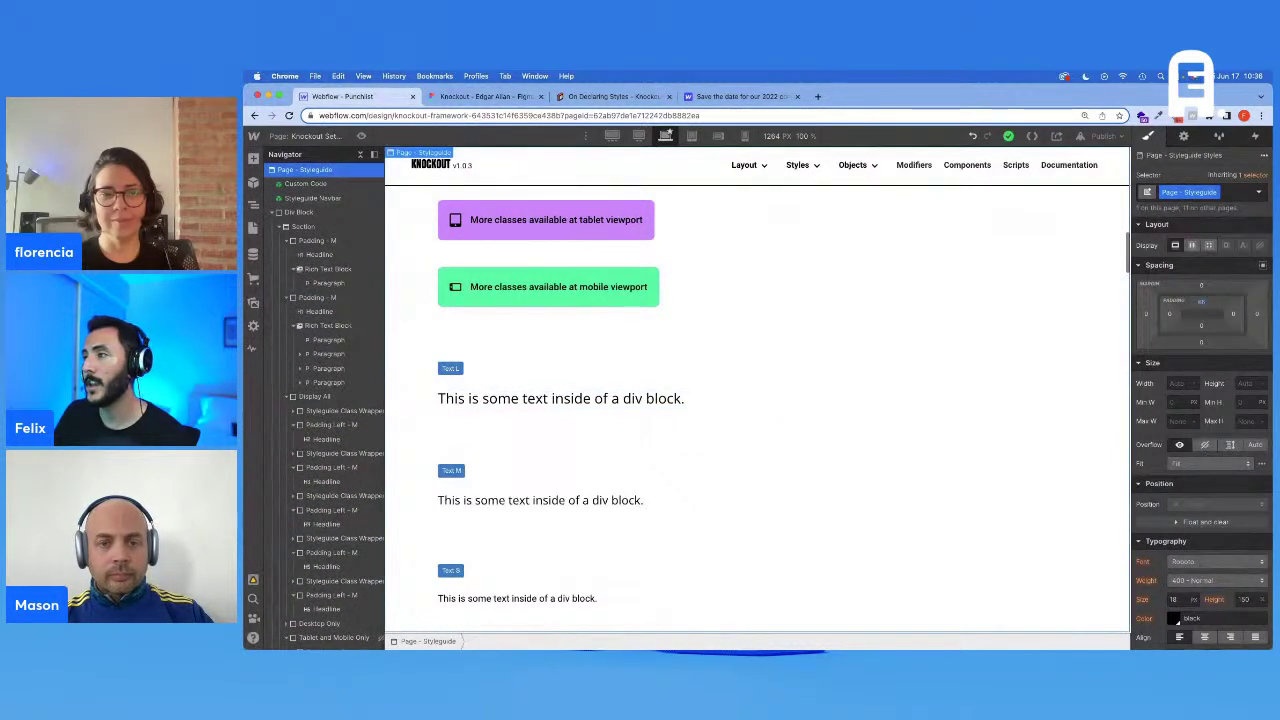
click(1248, 175)
click(1214, 230)
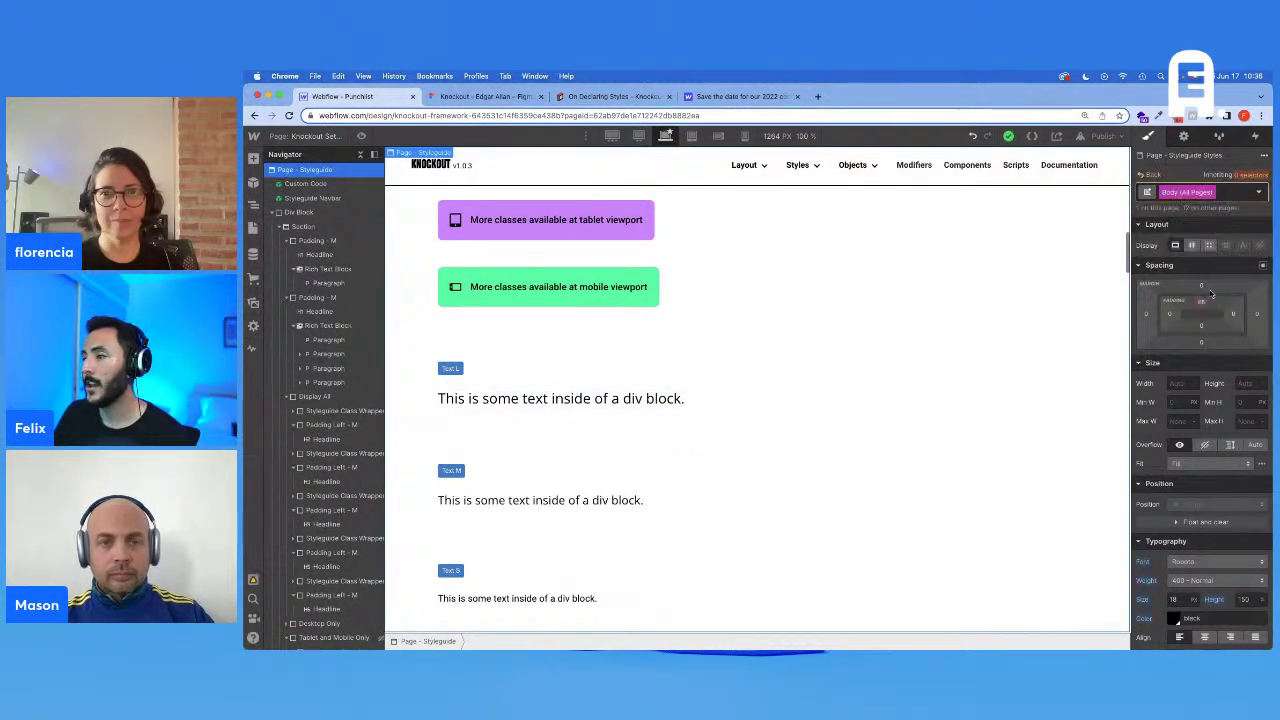
click(1178, 599)
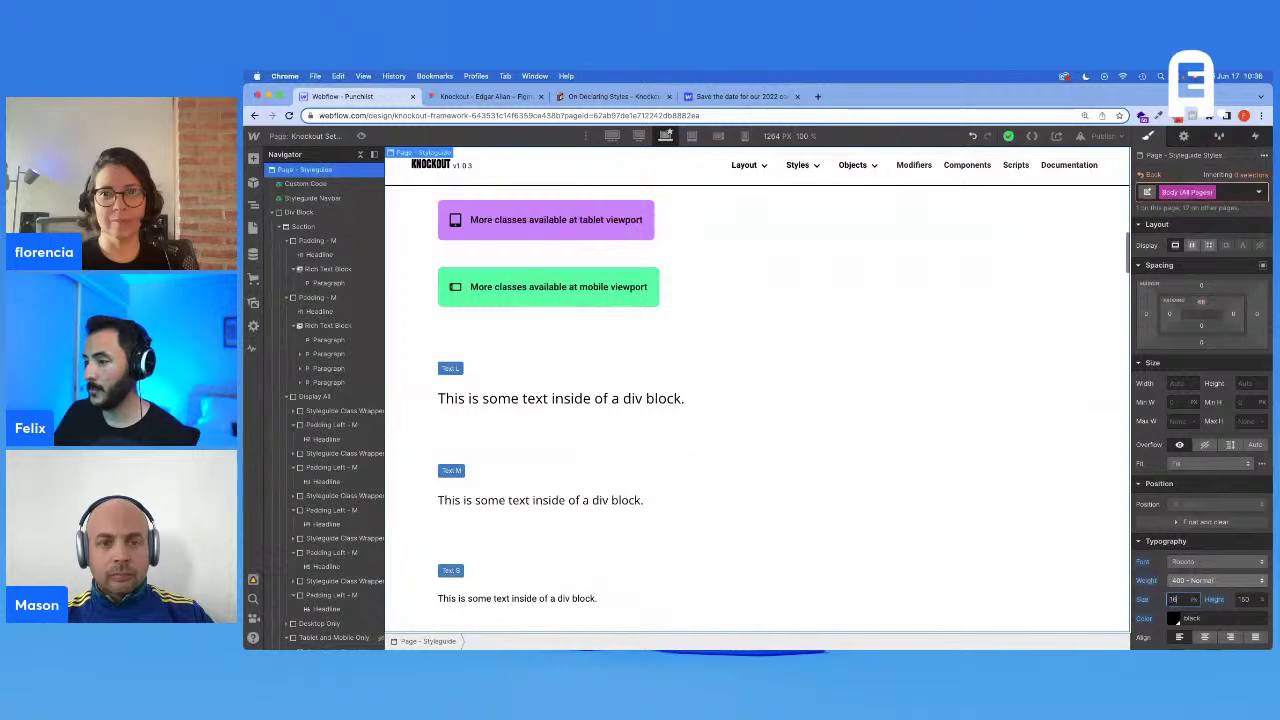
Step: Check the paragraph's line height in Figma, calculate its ratio to the font size, and set the Body (All Pages) line height to 175%
click(492, 97)
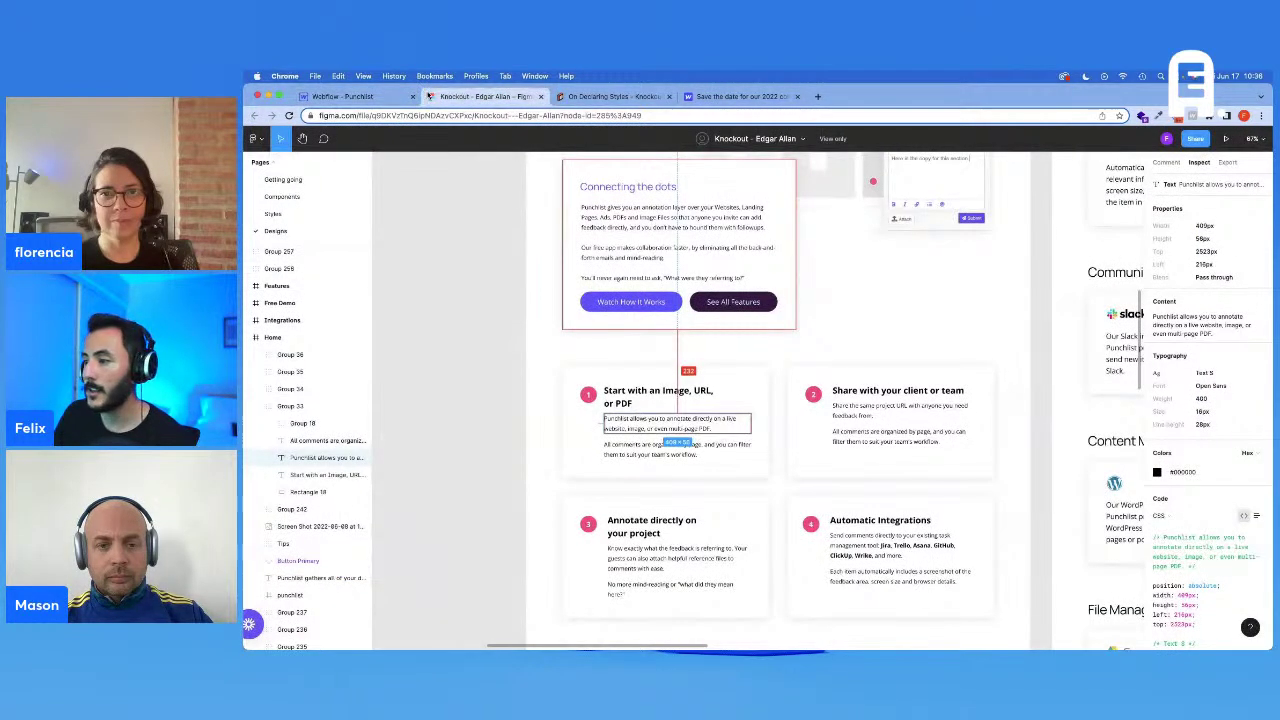
click(369, 96)
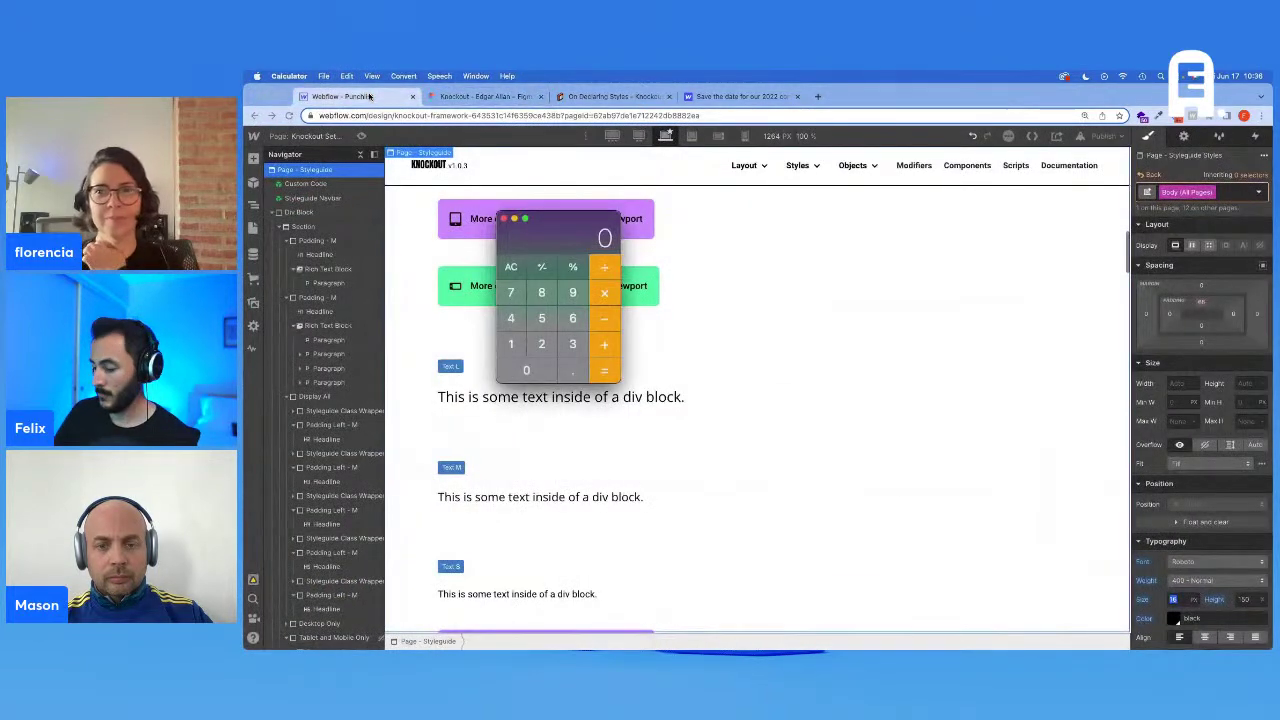
text(2)
key(Return)
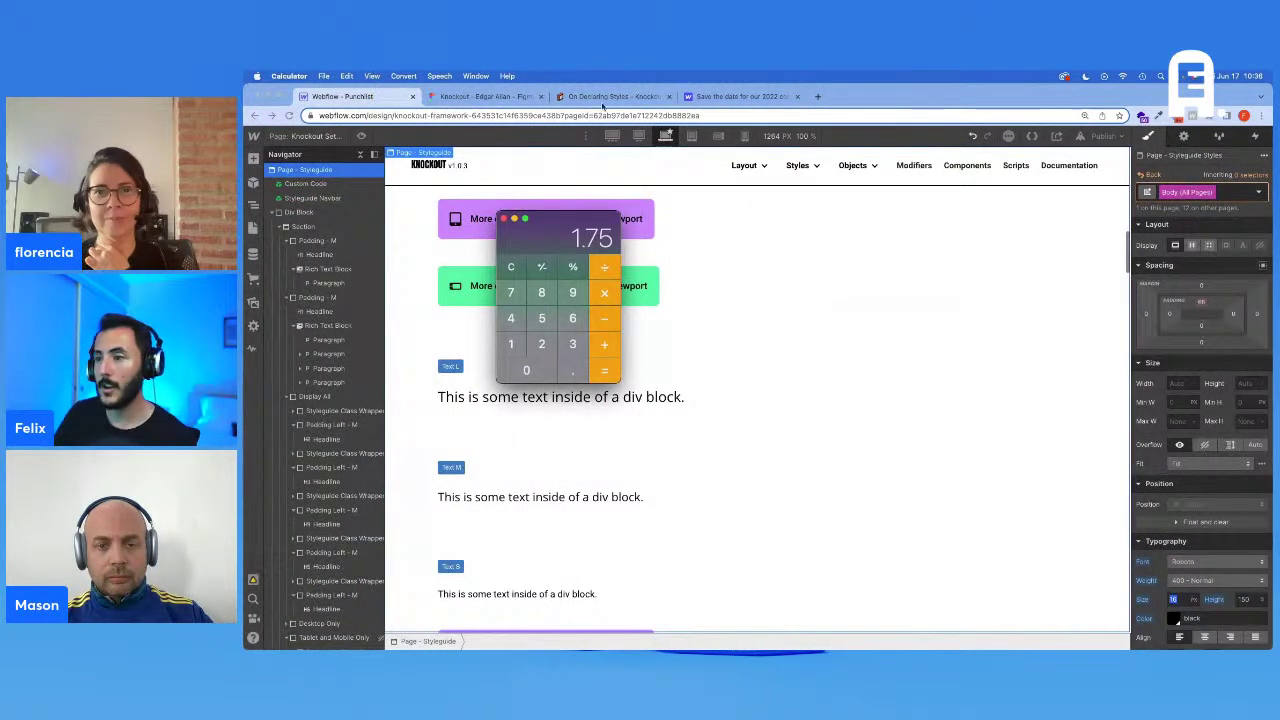
key(super+Tab)
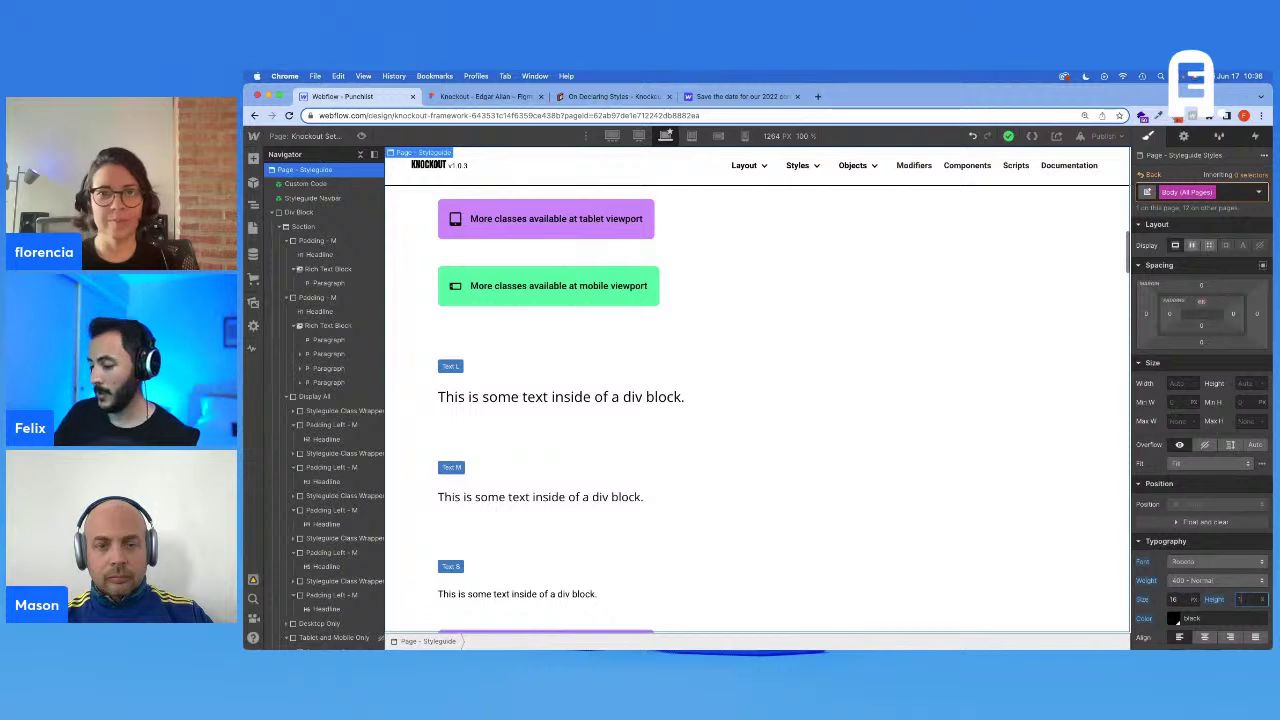
Step: Change the Body (All Pages) font to Manrope and compare it with the paragraph's font in Figma
click(1216, 561)
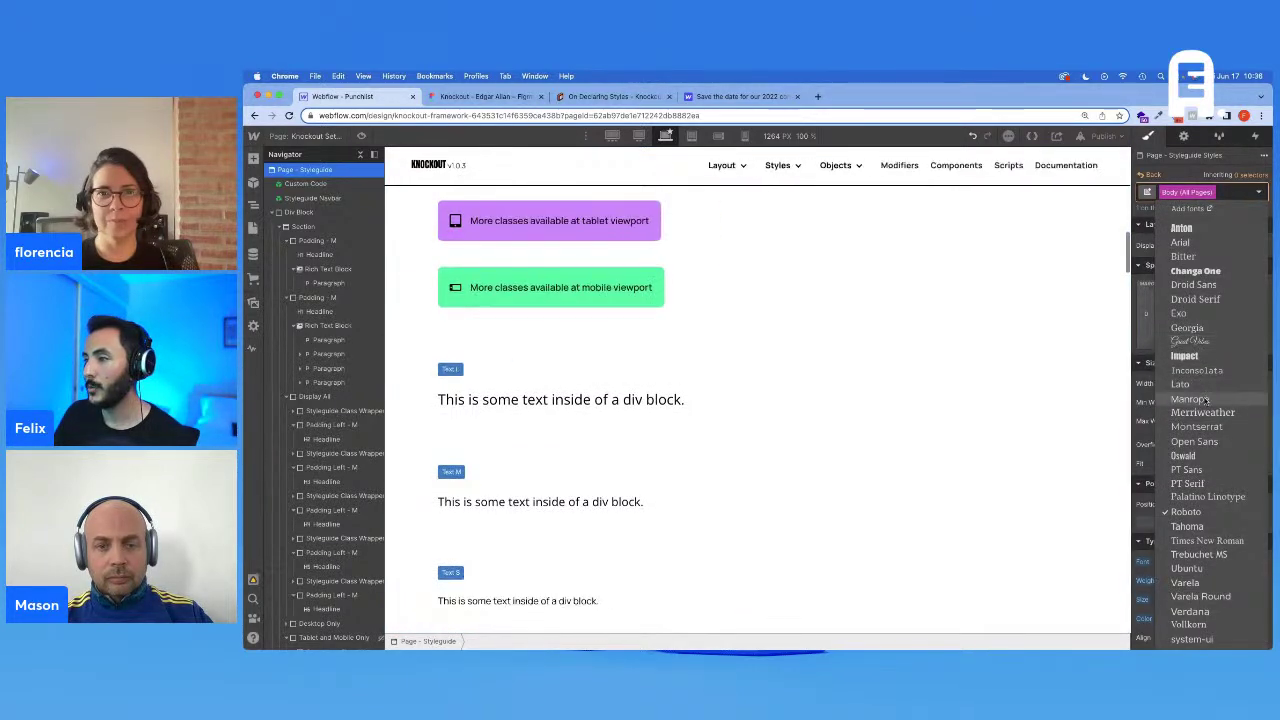
click(1189, 567)
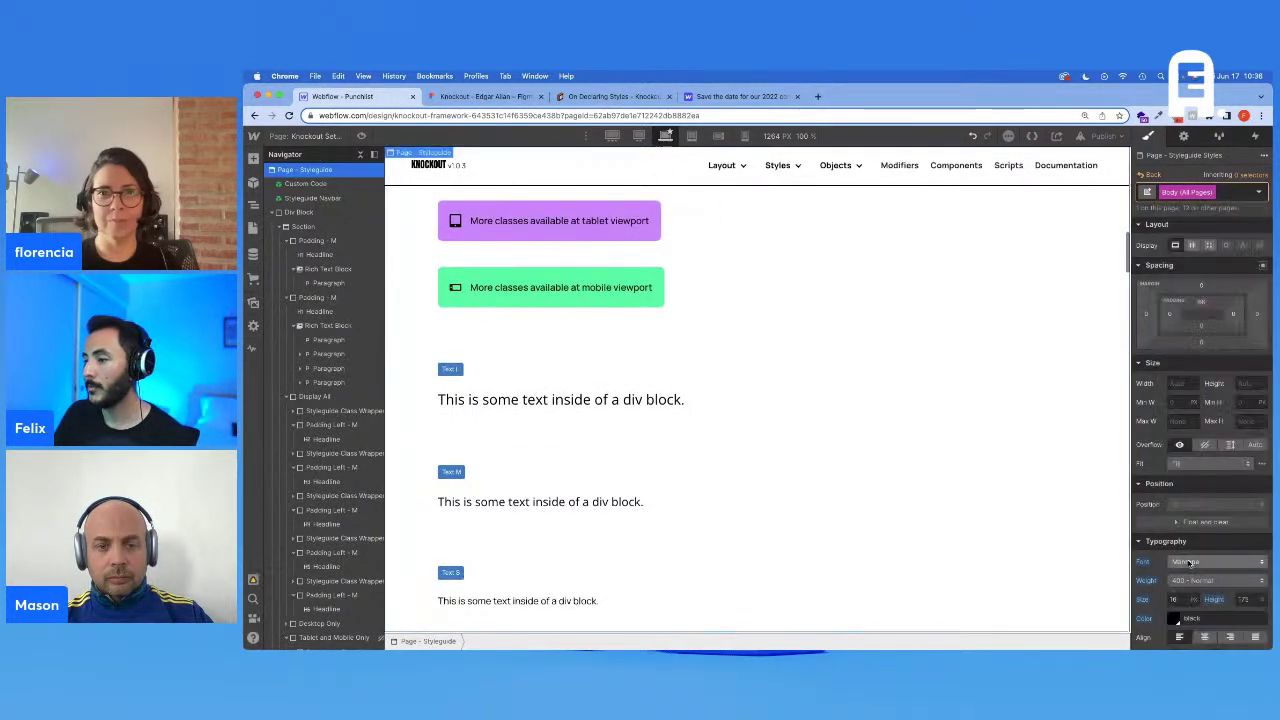
click(474, 97)
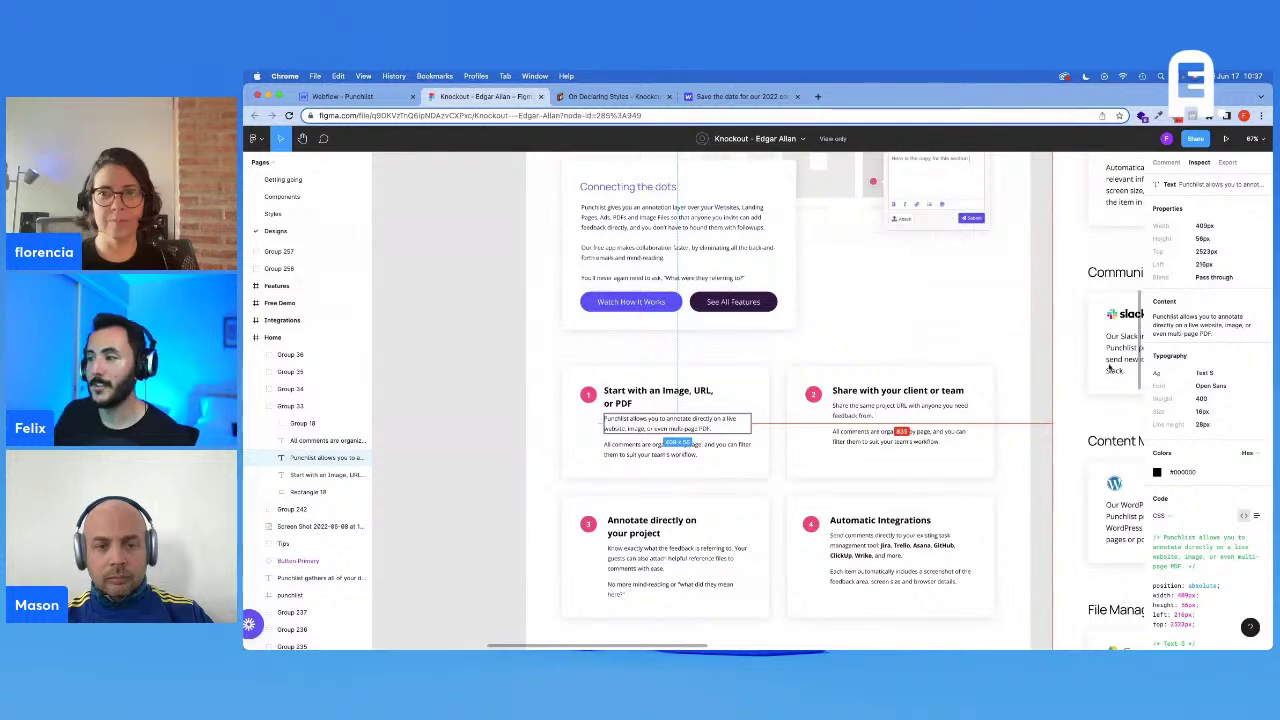
click(322, 97)
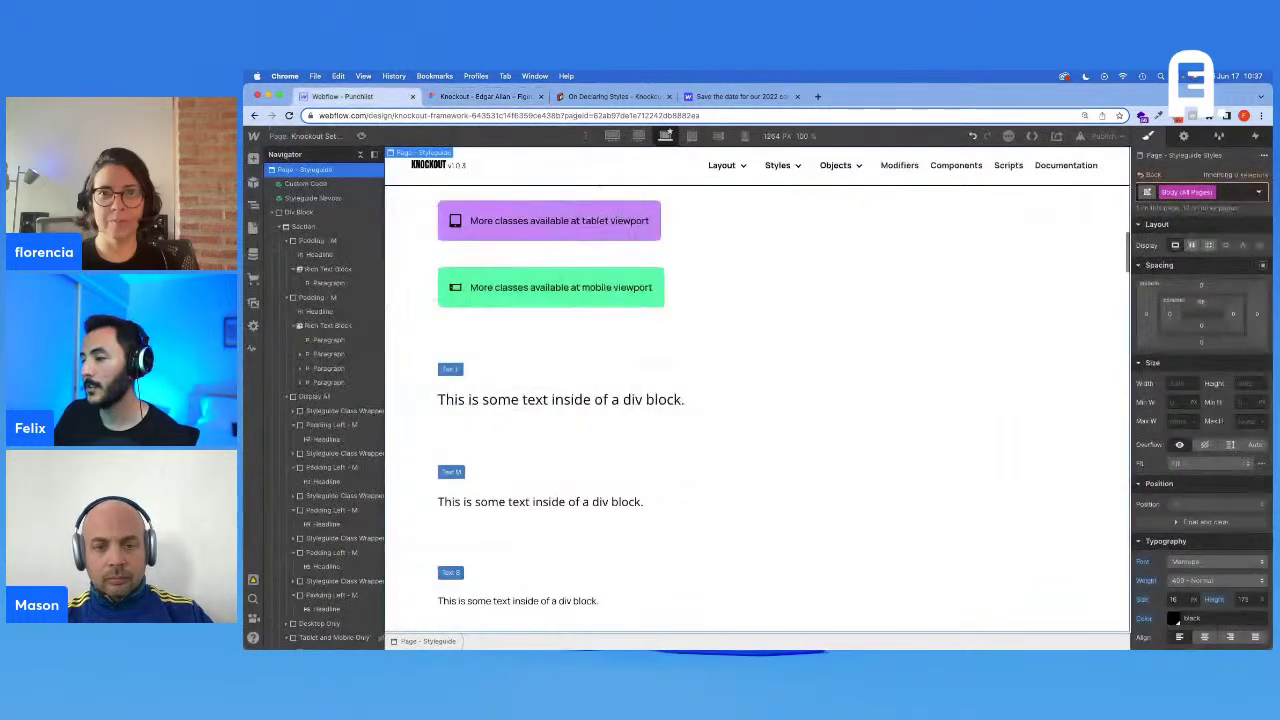
Step: Set the Body (All Pages) font to Open Sans and check the Text L sample against the headline and text samples
click(1220, 567)
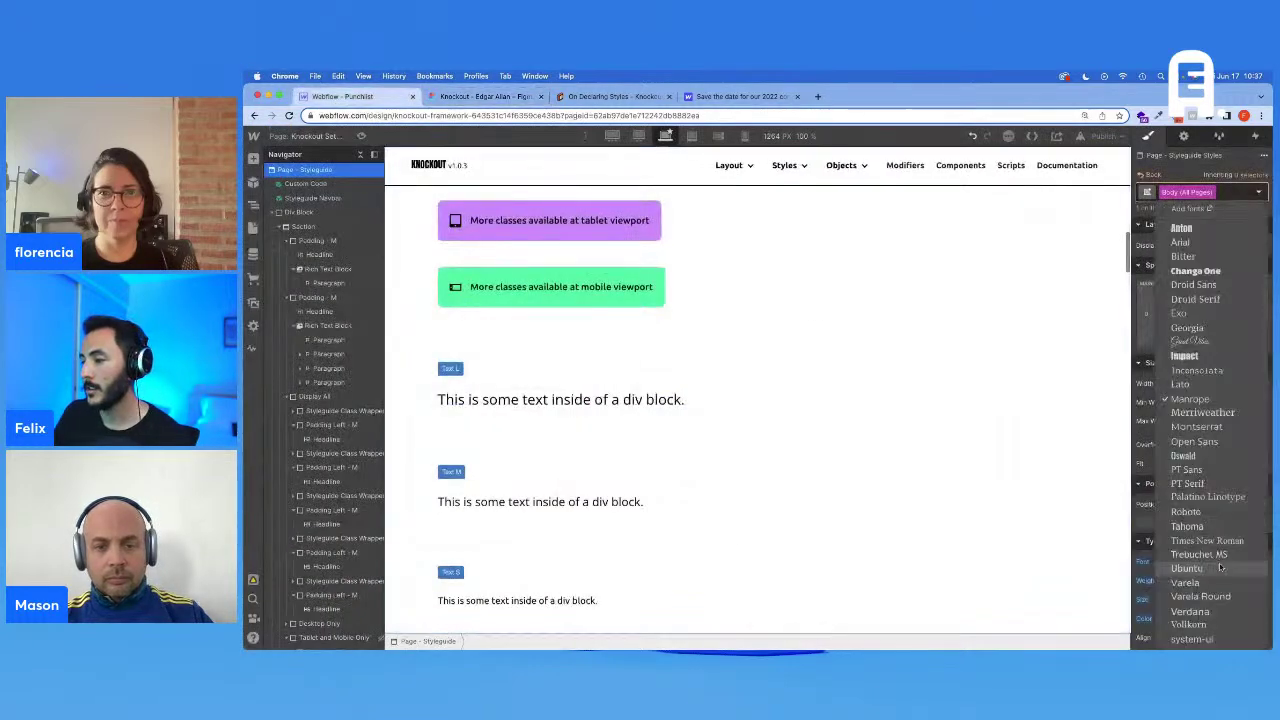
click(1208, 442)
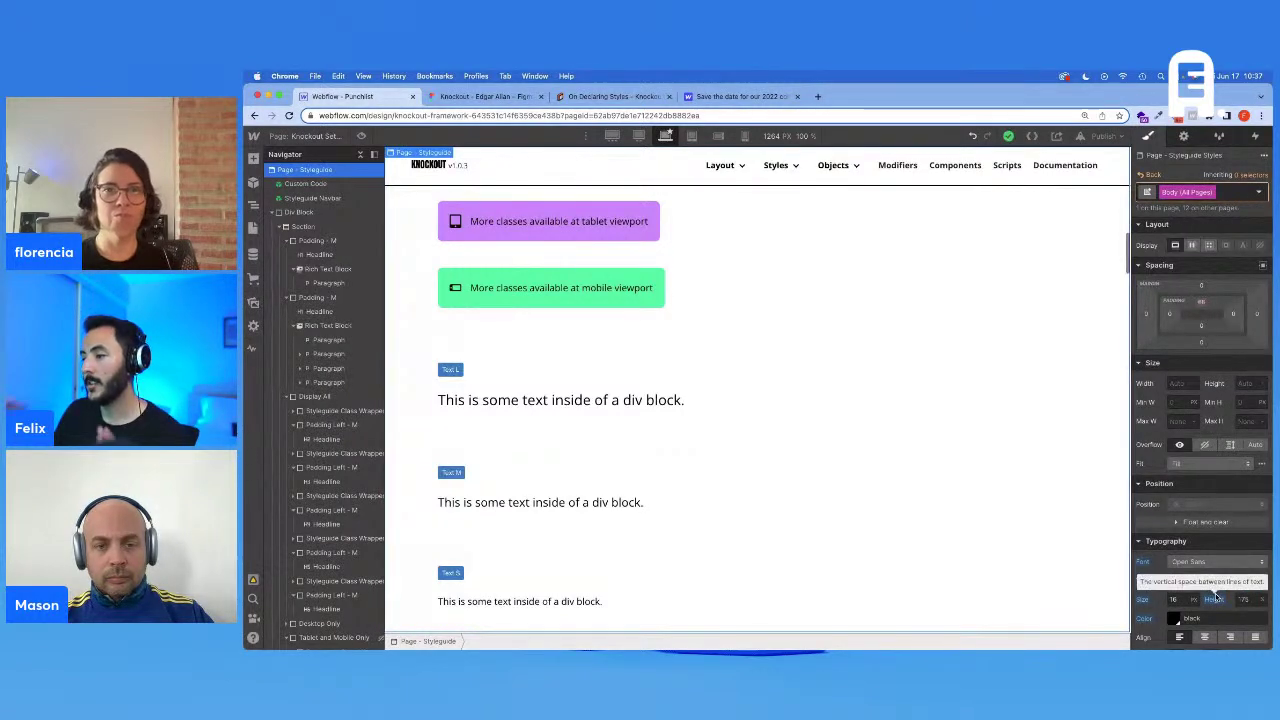
click(679, 400)
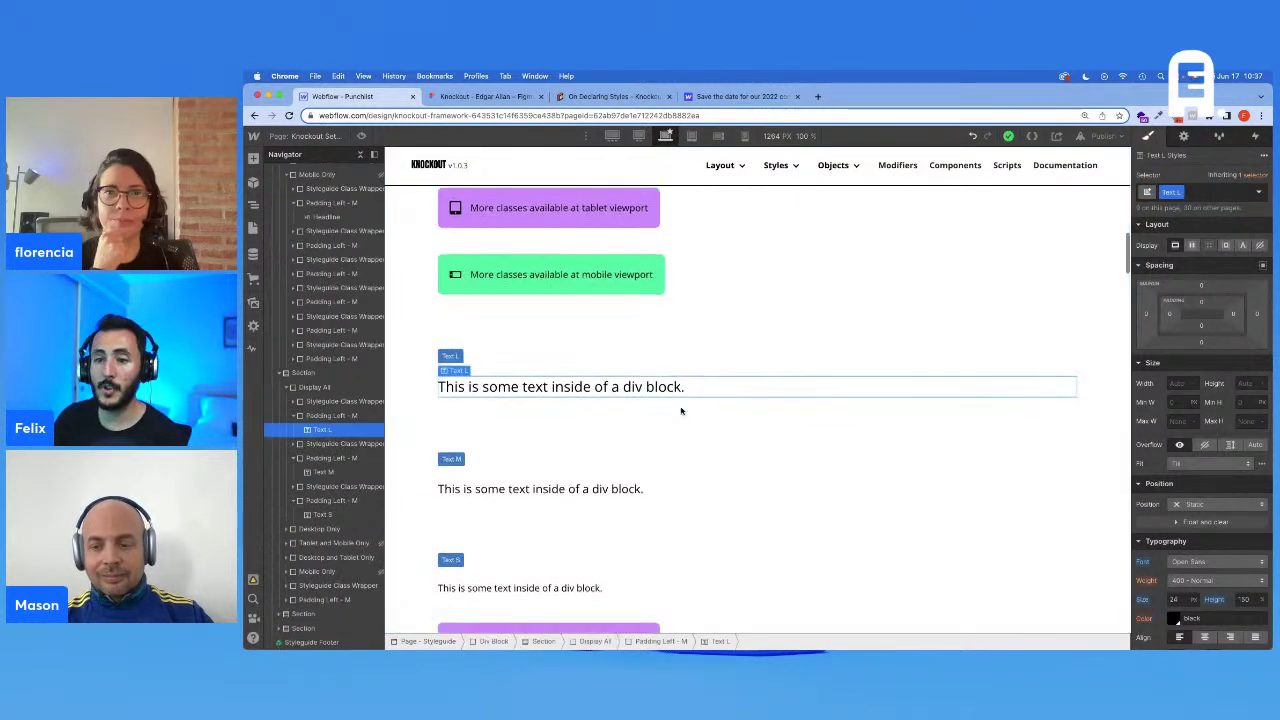
scroll(681, 410, down, 10)
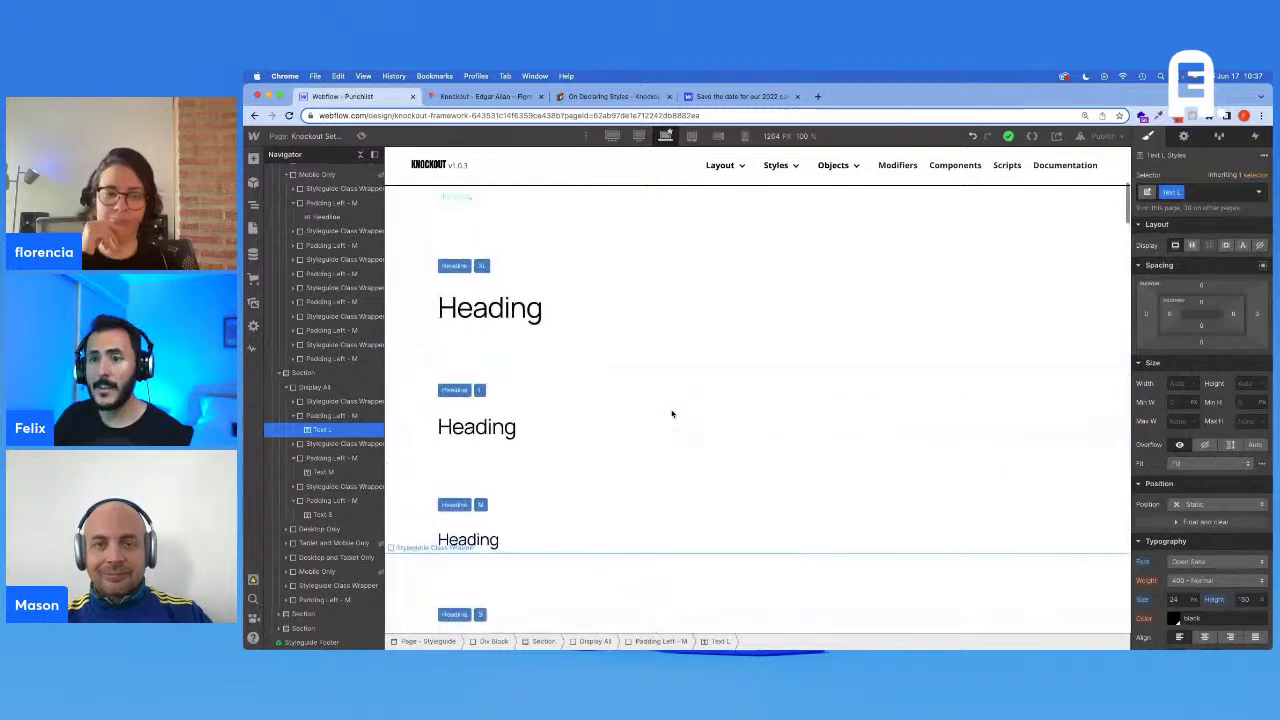
scroll(672, 414, down, 8)
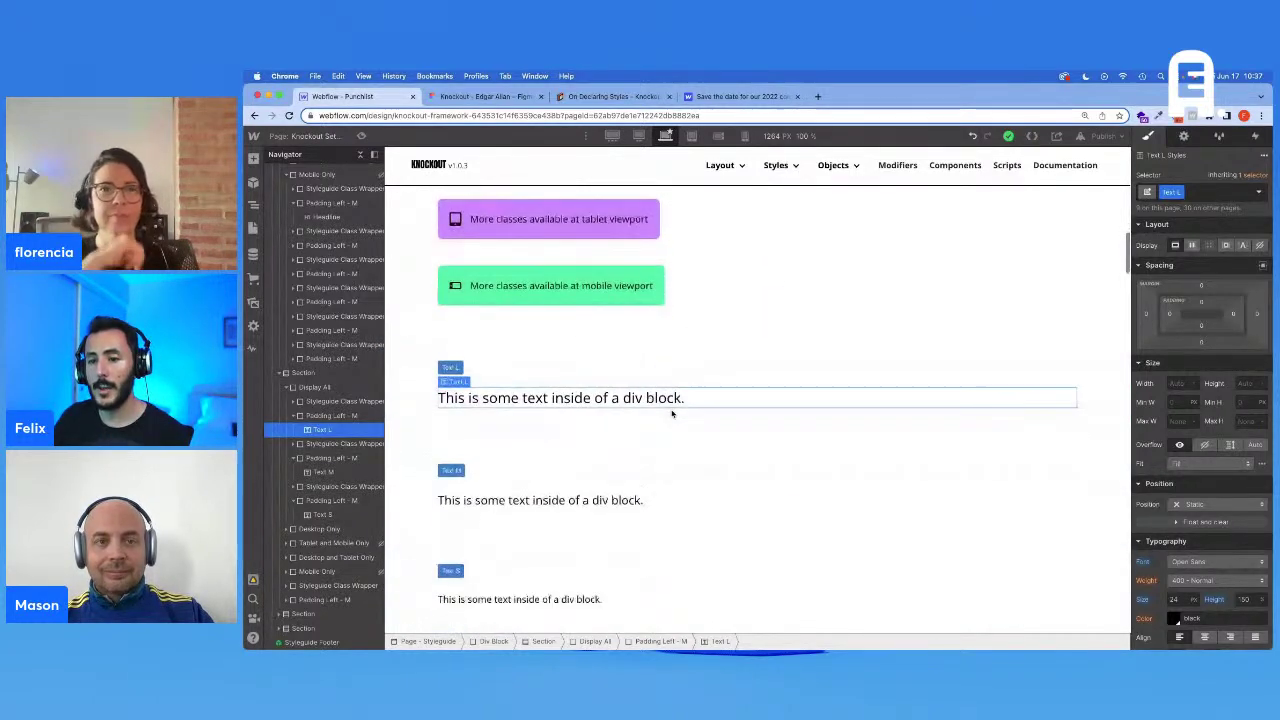
scroll(672, 413, down, 5)
Step: Select Heading 2 inside the Rich Text element and target the All H2 Headings tag nested inside Rich Text
click(562, 397)
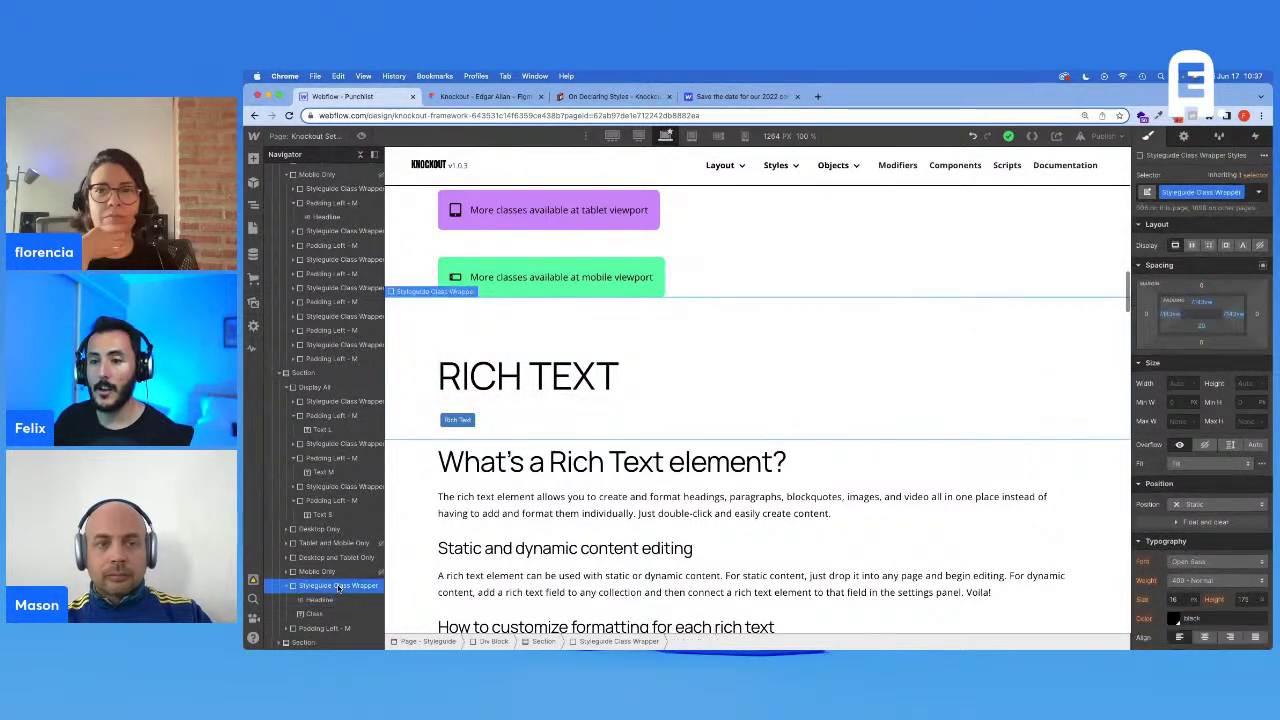
click(605, 492)
click(594, 476)
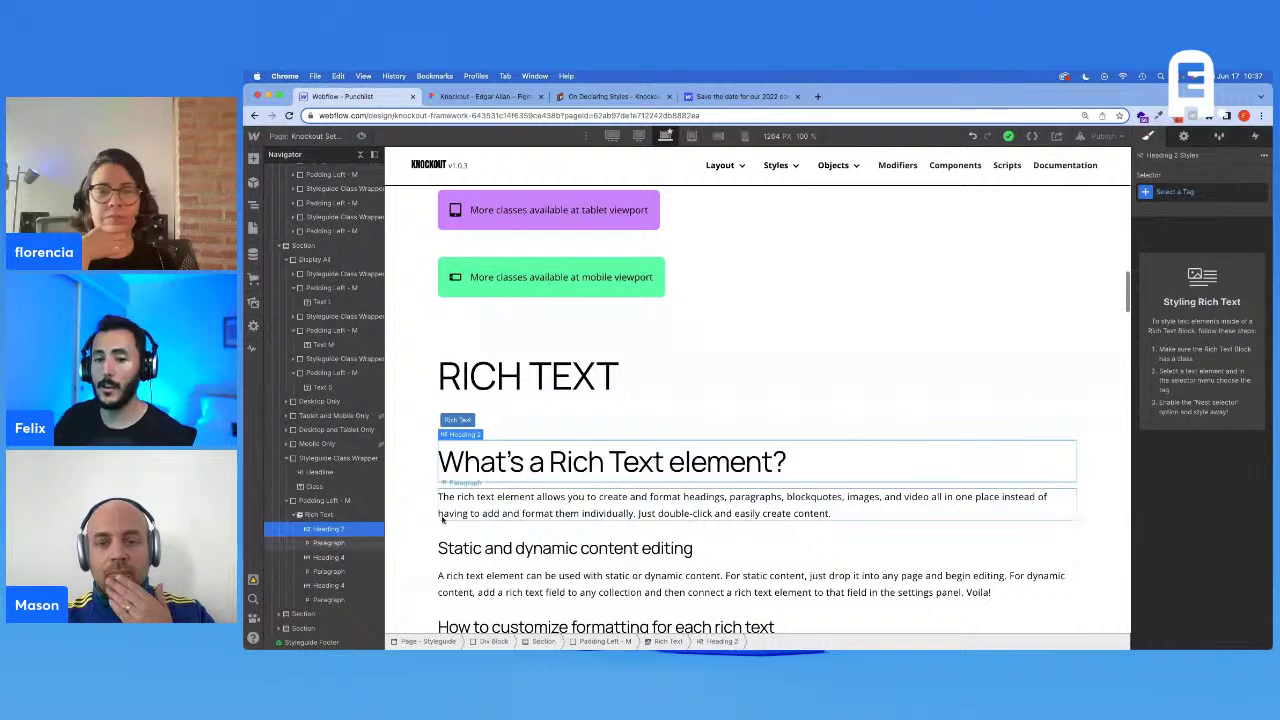
click(352, 515)
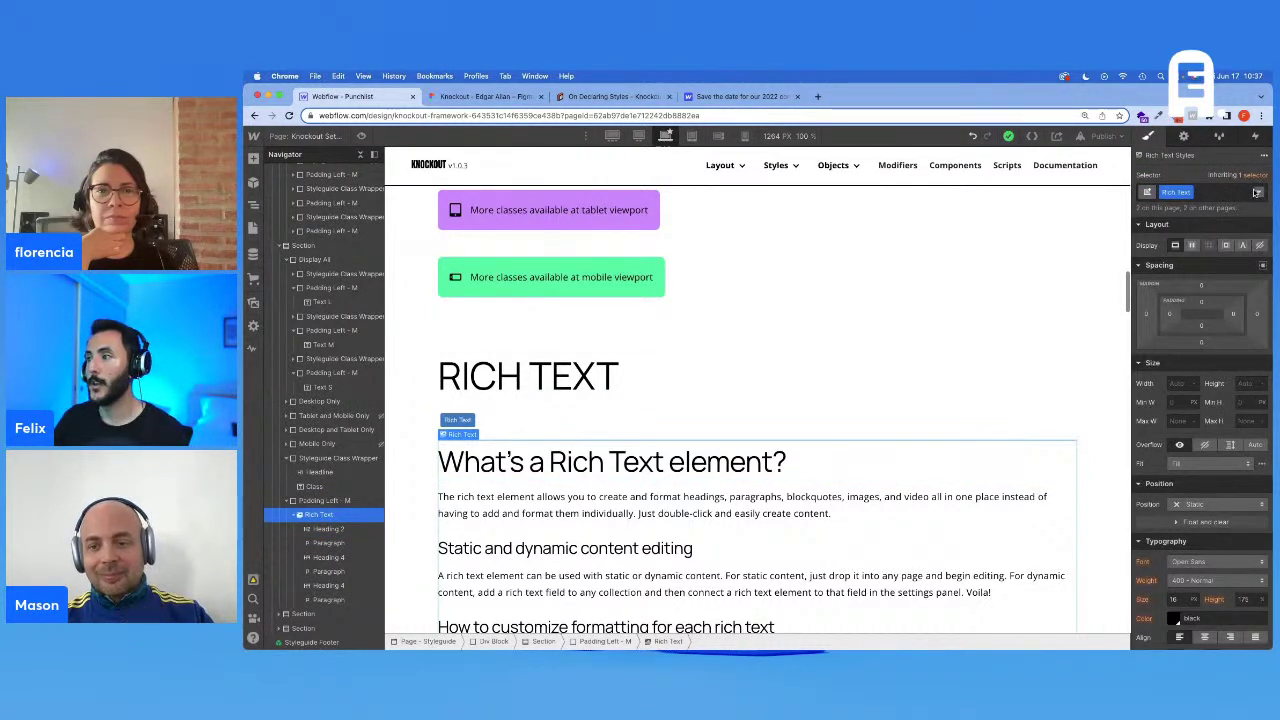
click(1257, 192)
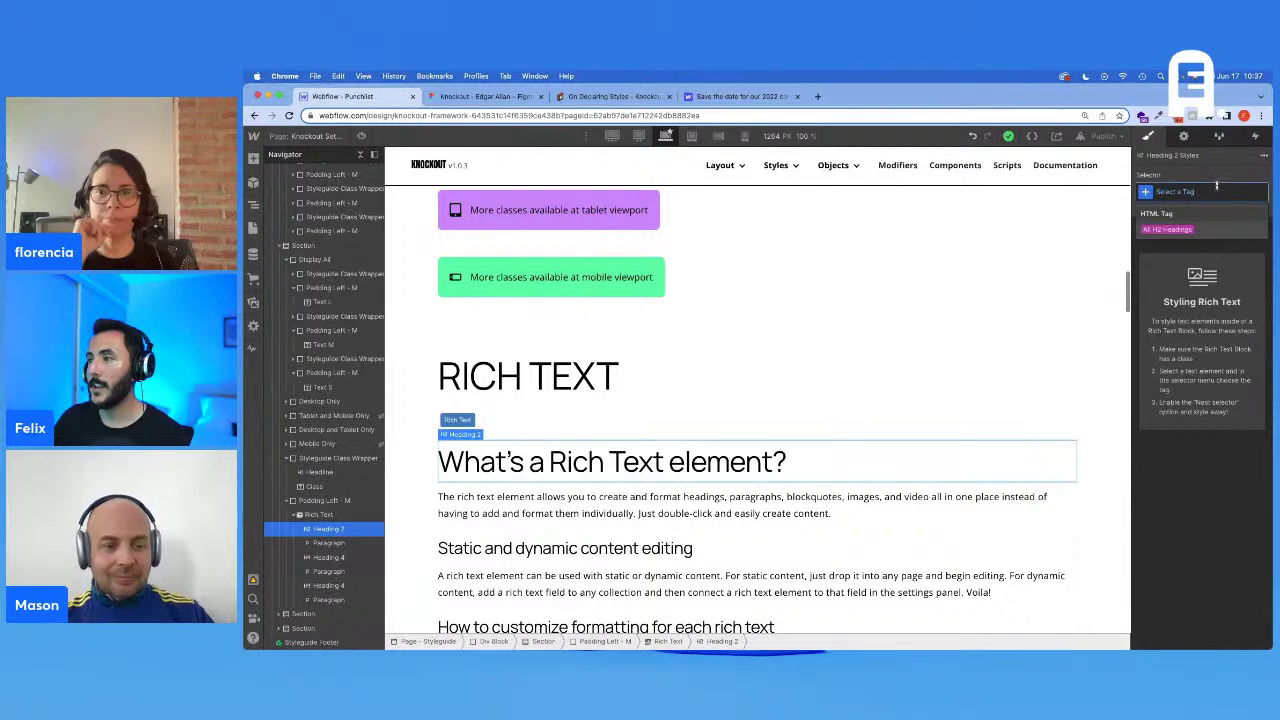
click(1214, 229)
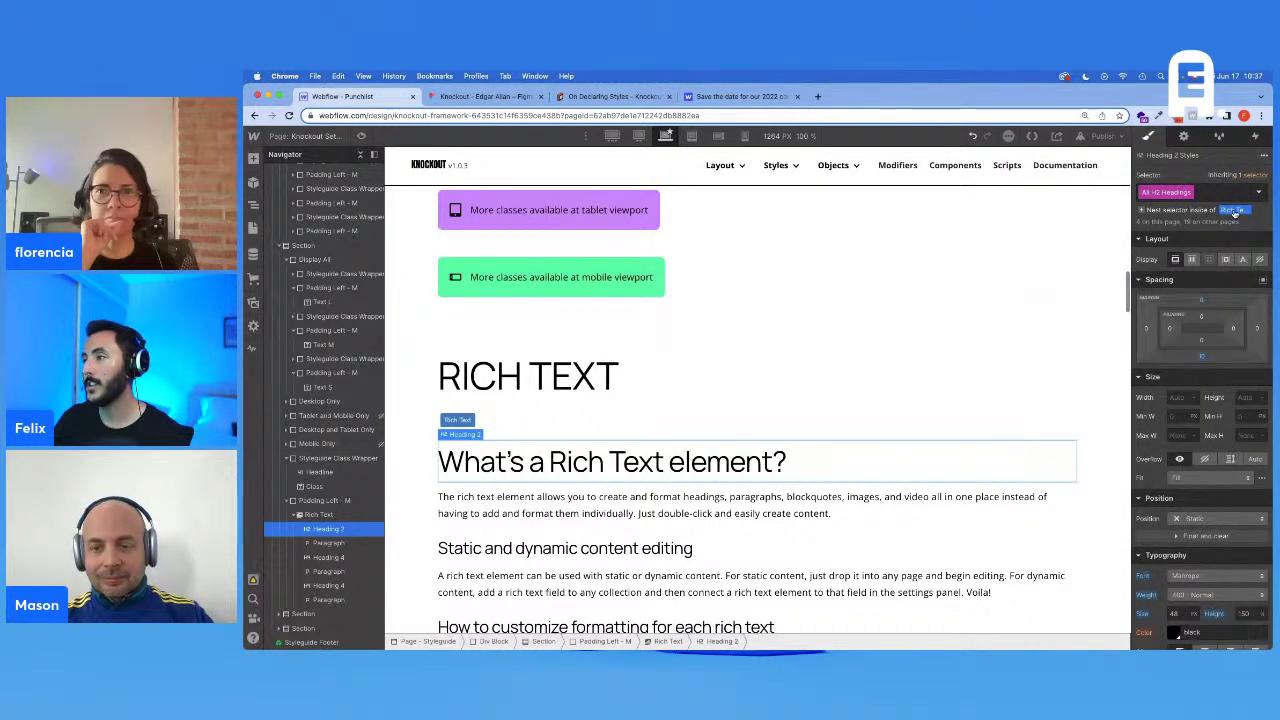
click(1207, 211)
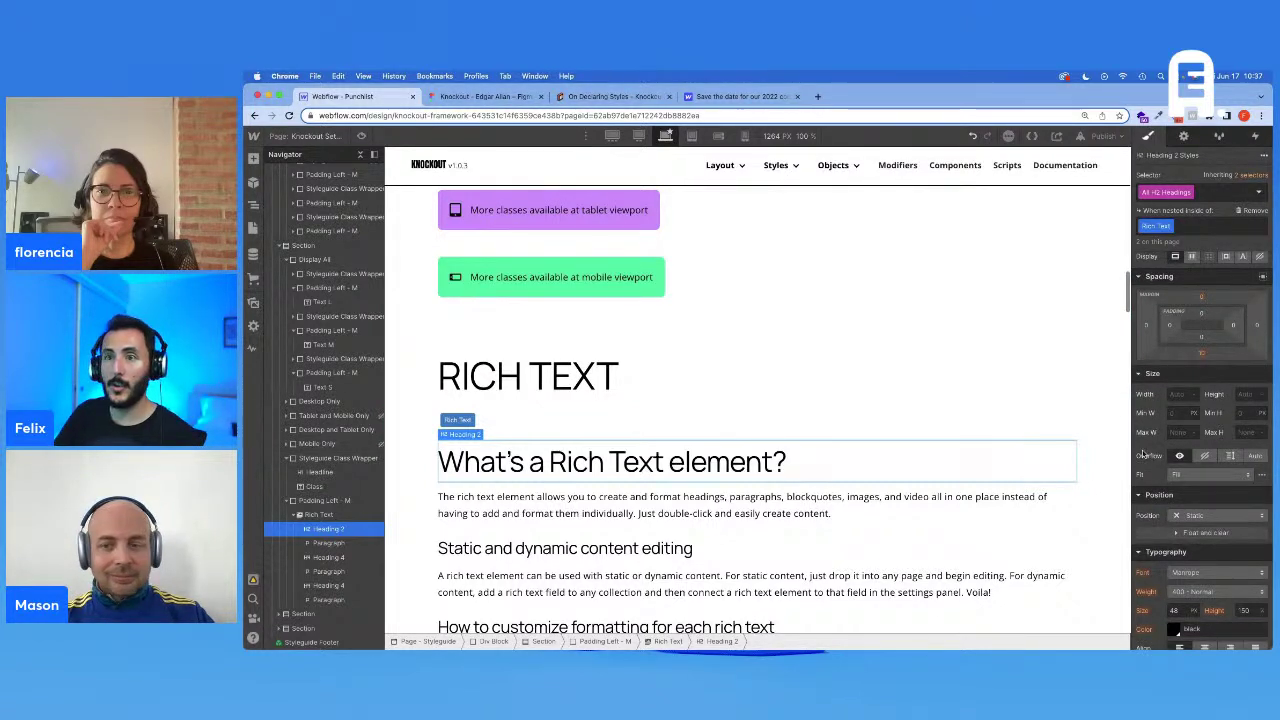
Step: Inspect the XXL heading on Figma's Styles page, then check the Rich Text title's heading level back in Webflow
click(496, 100)
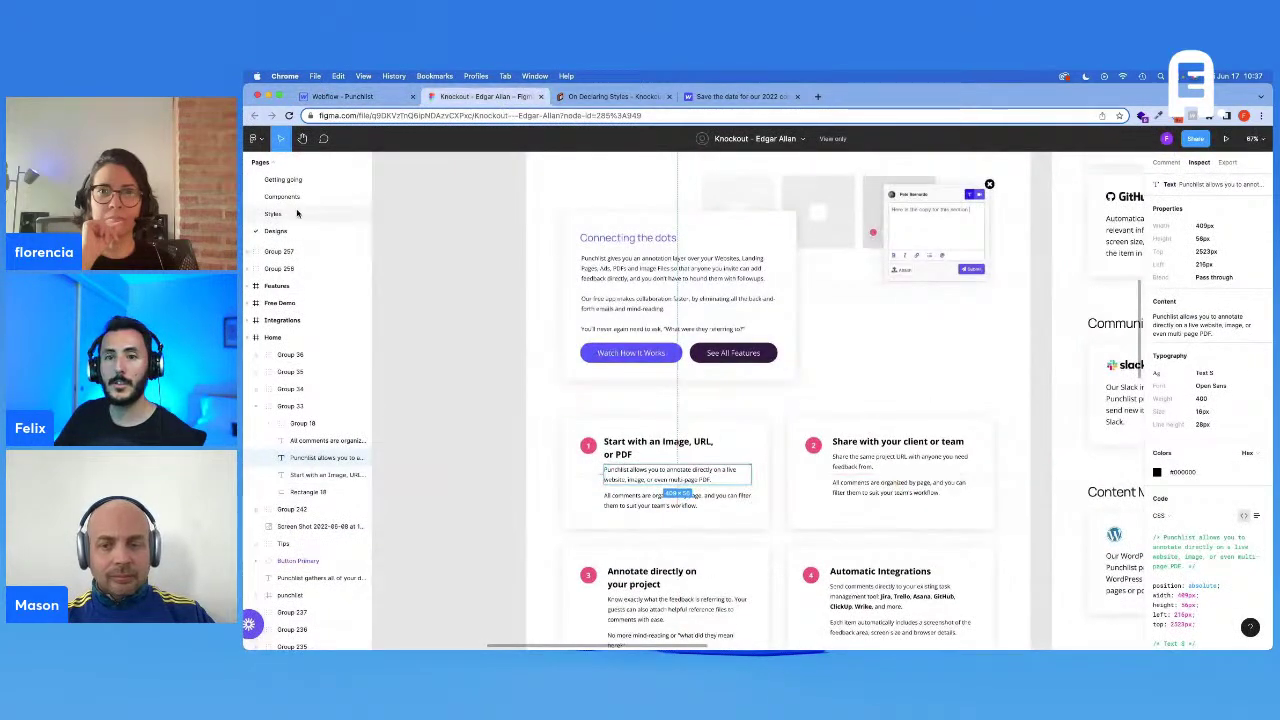
click(297, 213)
click(577, 345)
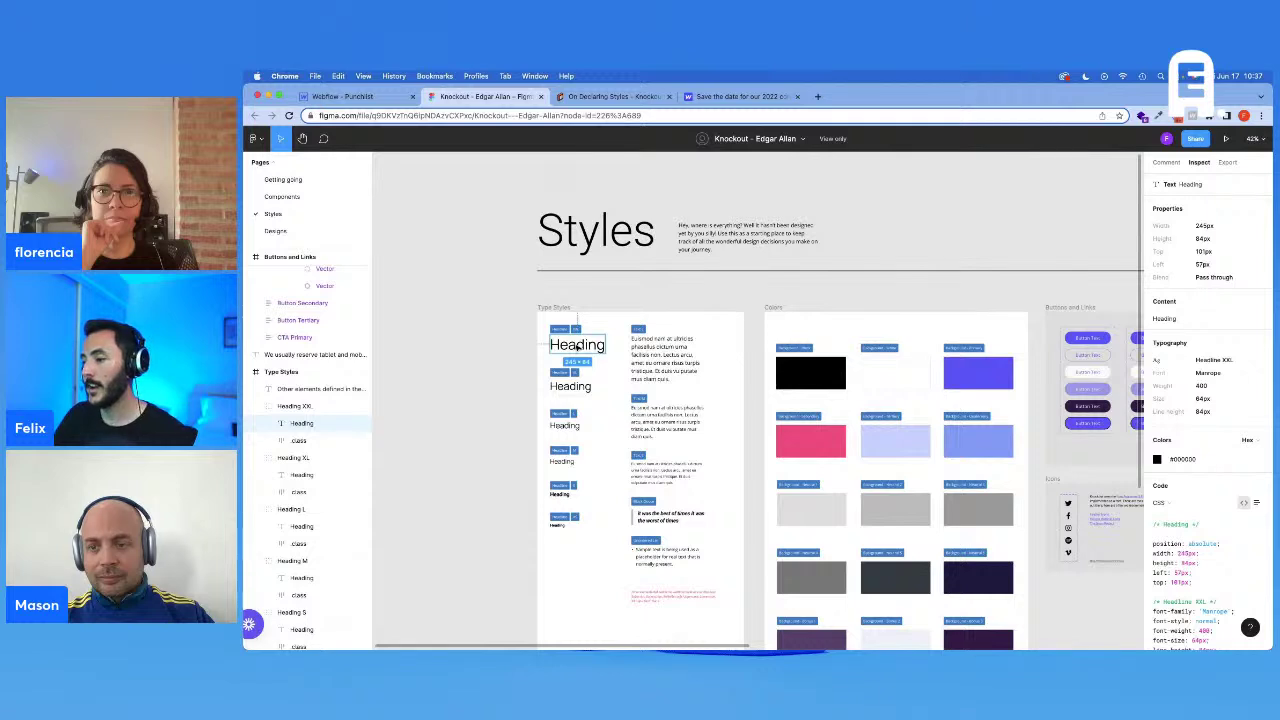
scroll(1195, 437, down, 1)
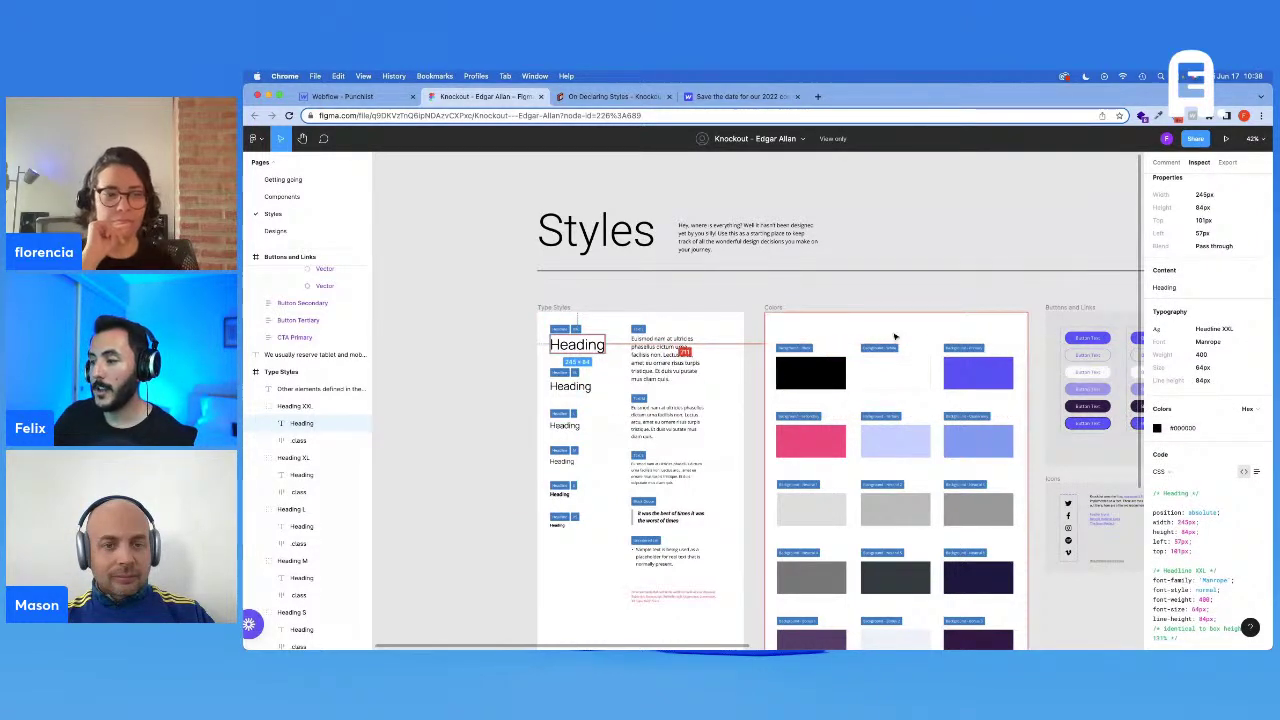
click(343, 96)
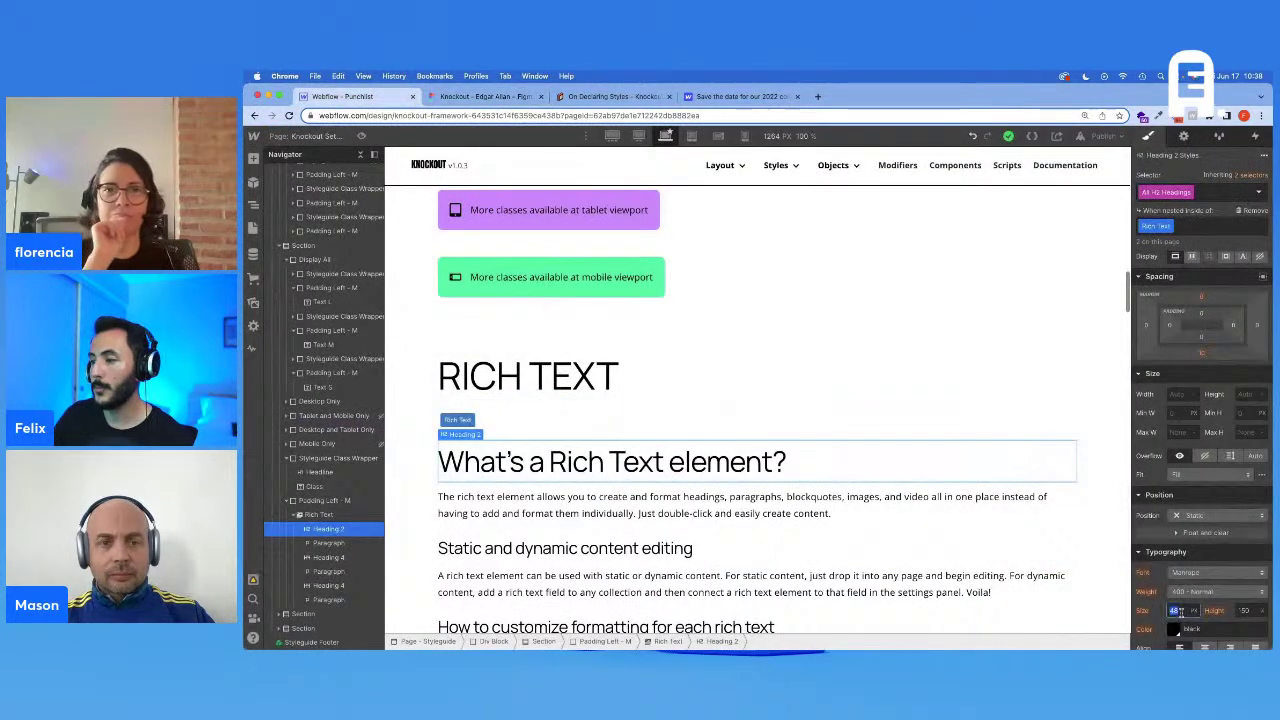
triple_click(487, 470)
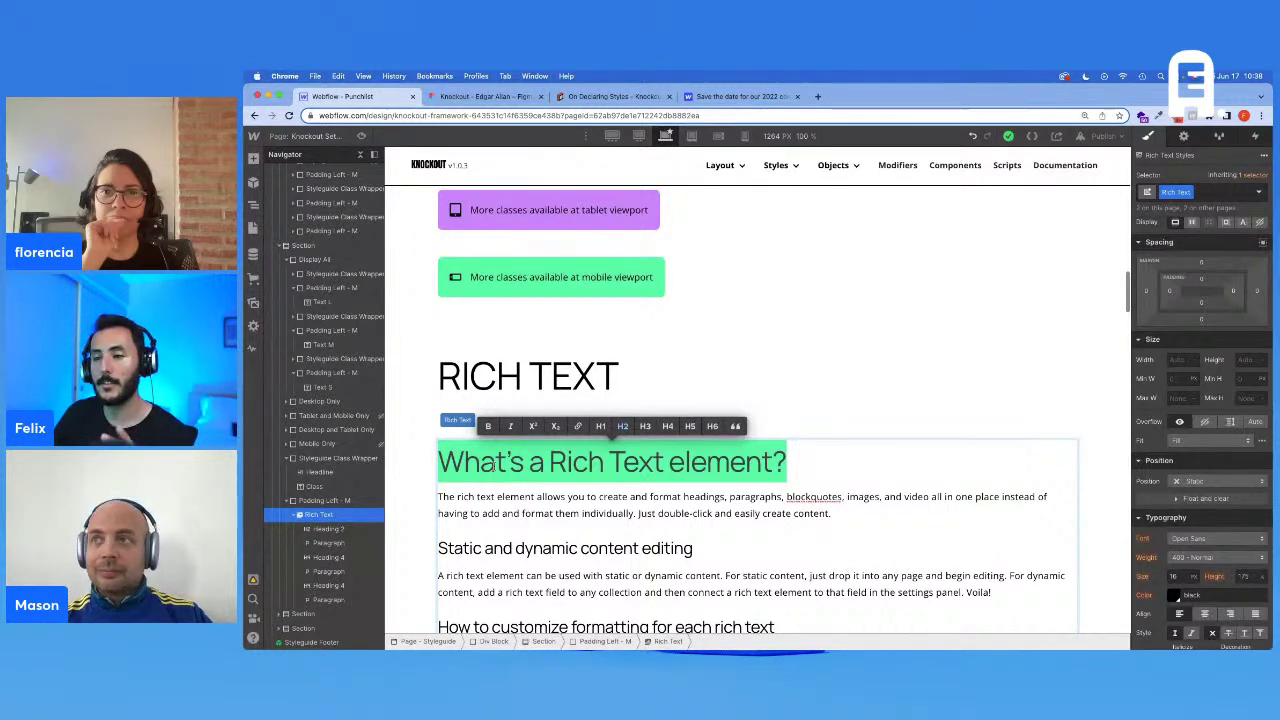
Step: Inspect the XL heading's font size and line height on Figma's Styles page and return to Webflow
click(462, 96)
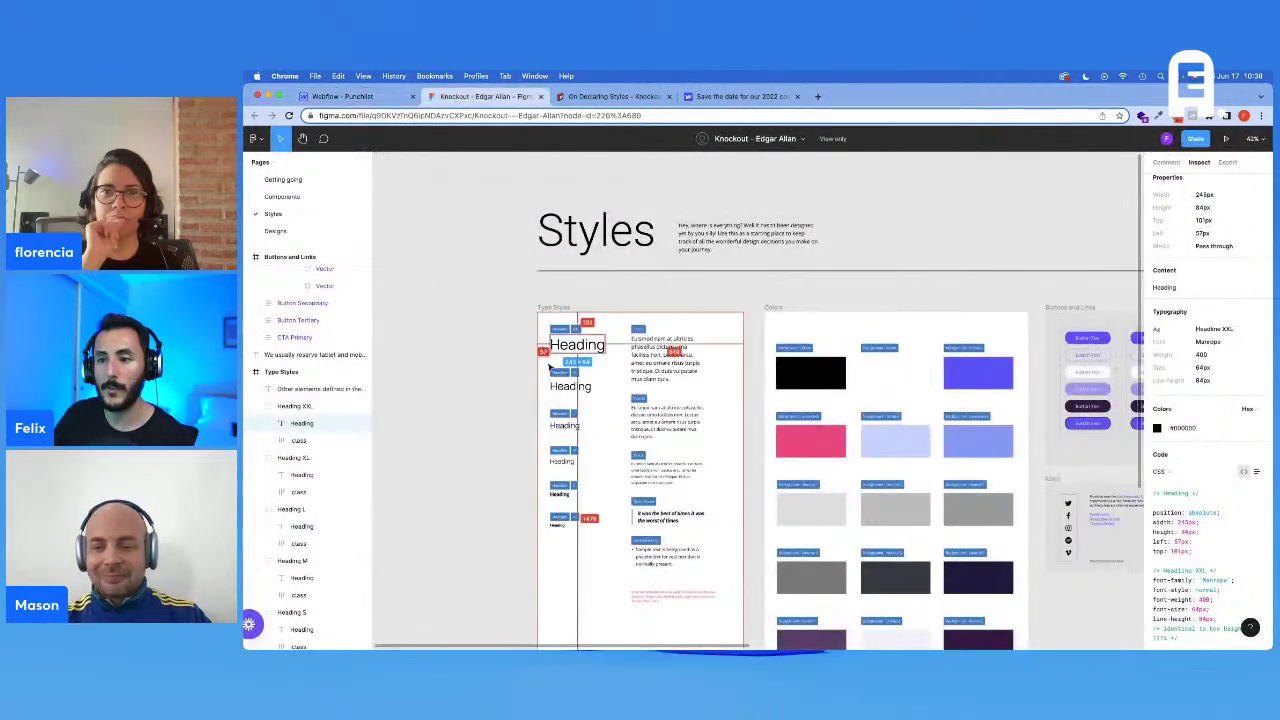
click(566, 387)
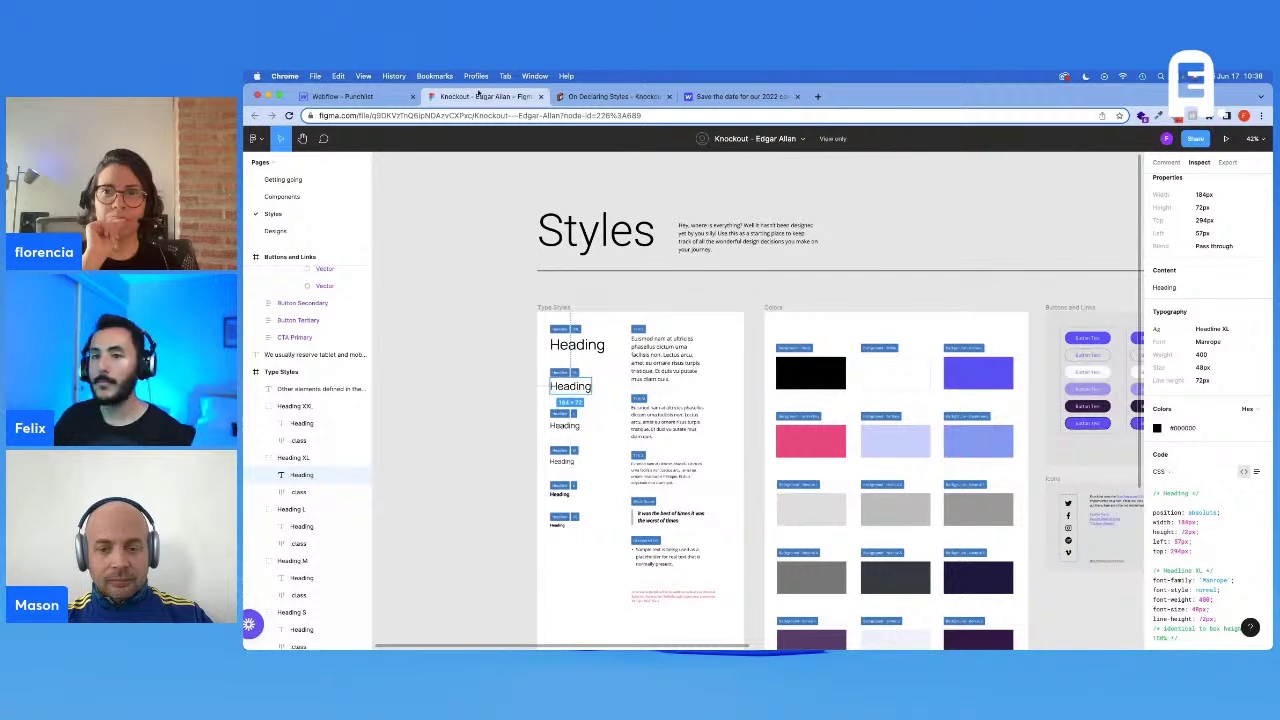
click(345, 98)
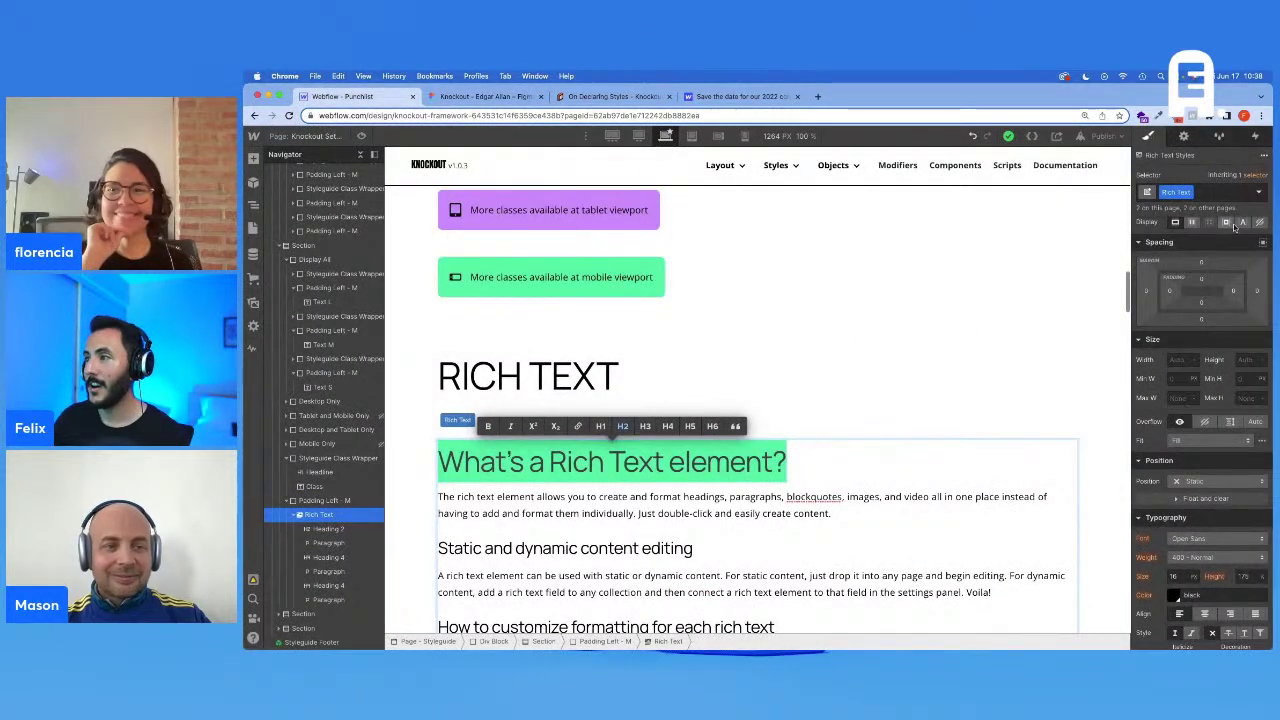
Step: Reselect the Rich Text Heading 2 and calculate its line-height ratio as 72 ÷ 48 to check its typography
key(Escape)
click(806, 349)
click(790, 462)
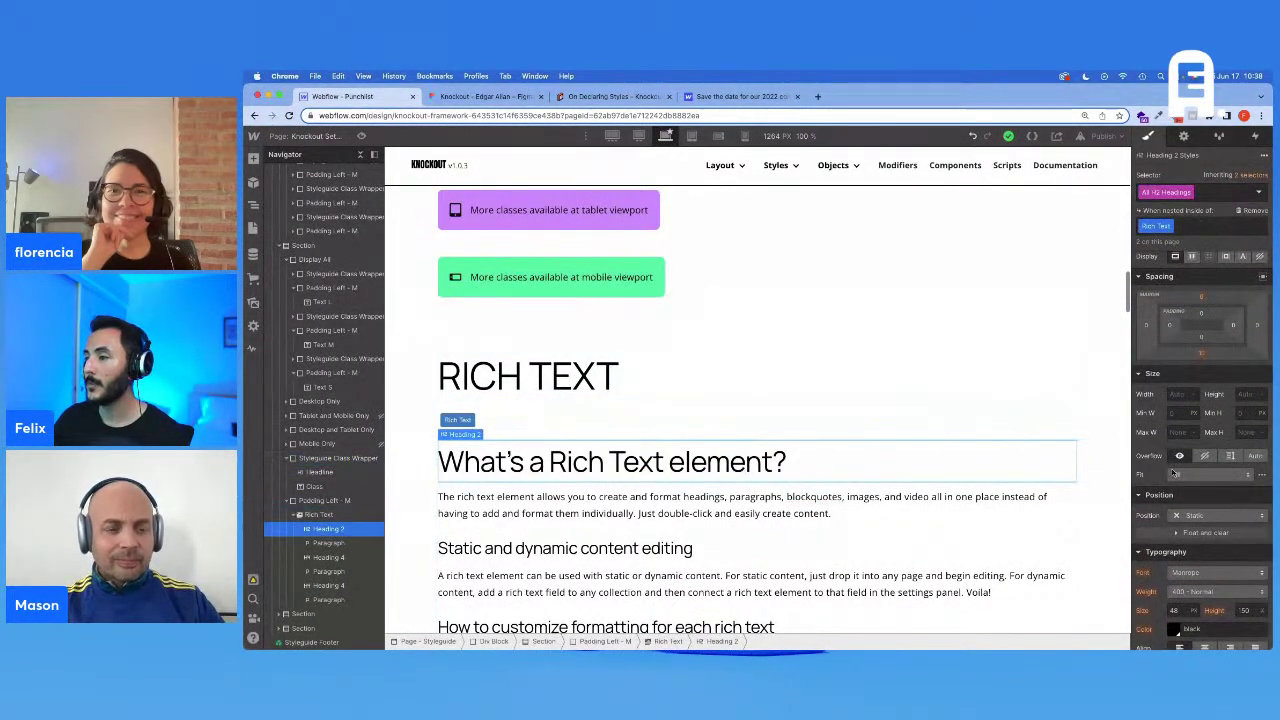
click(1174, 610)
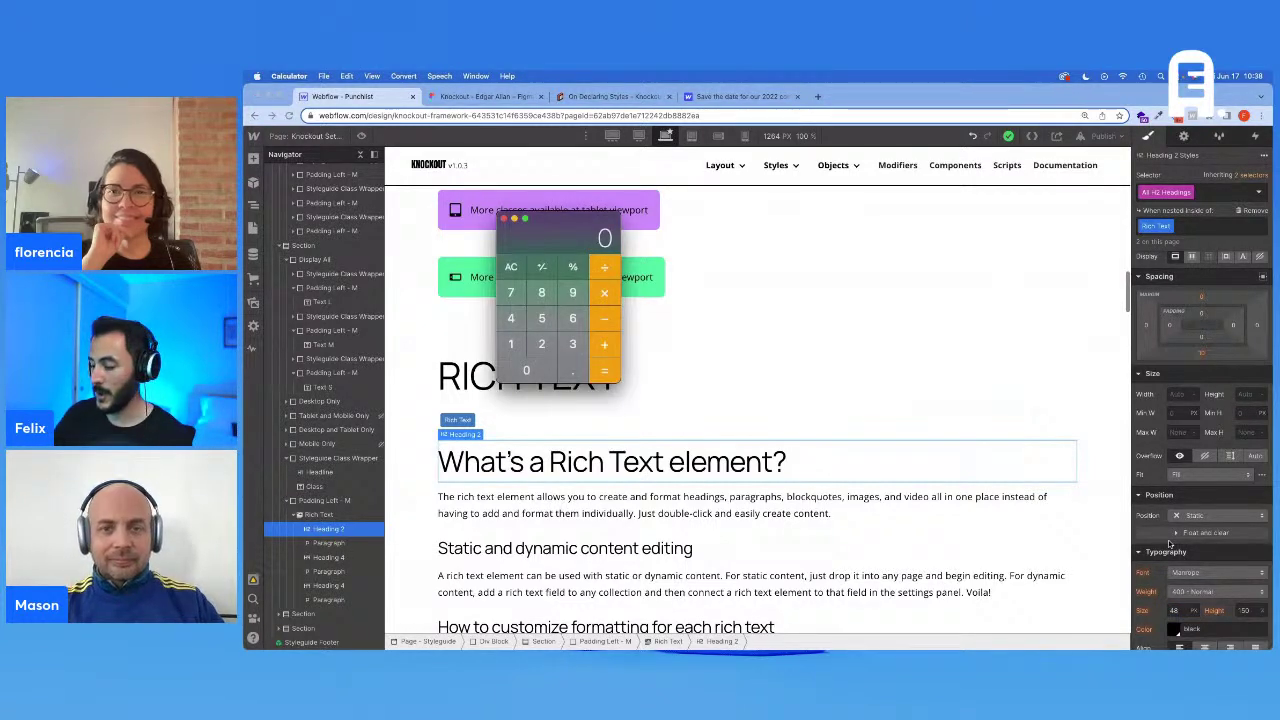
text(72)
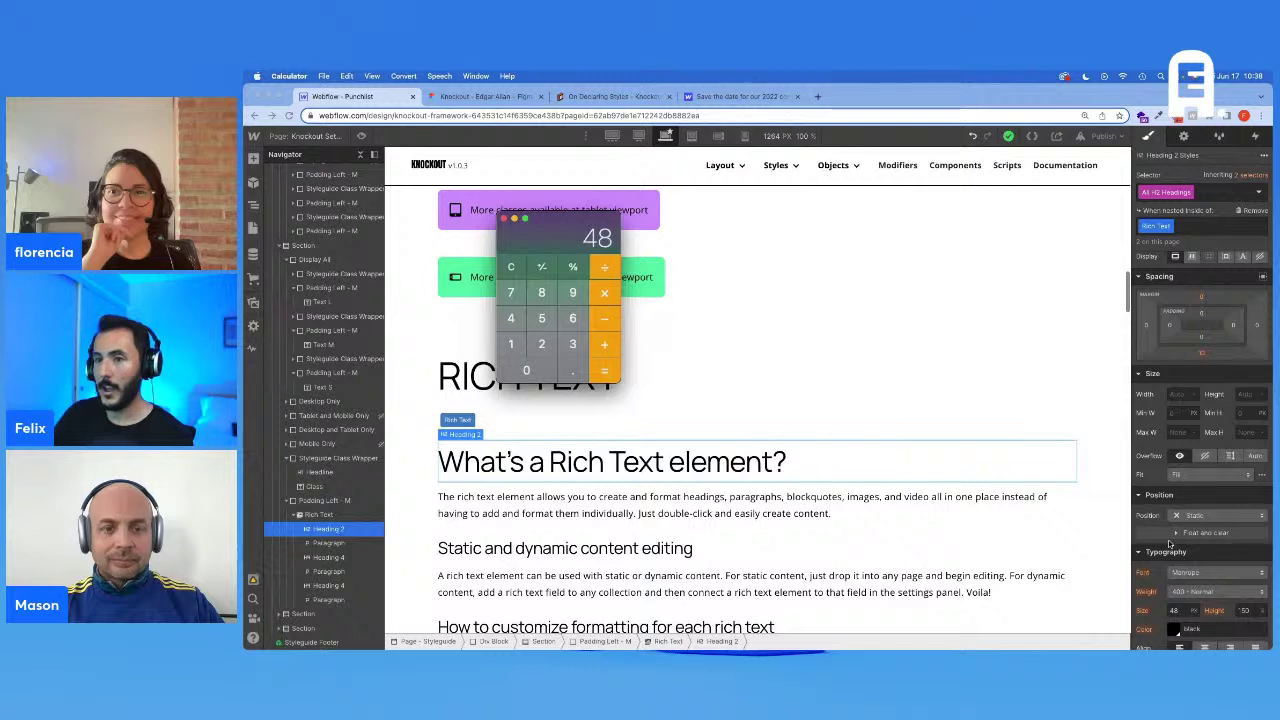
key(Return)
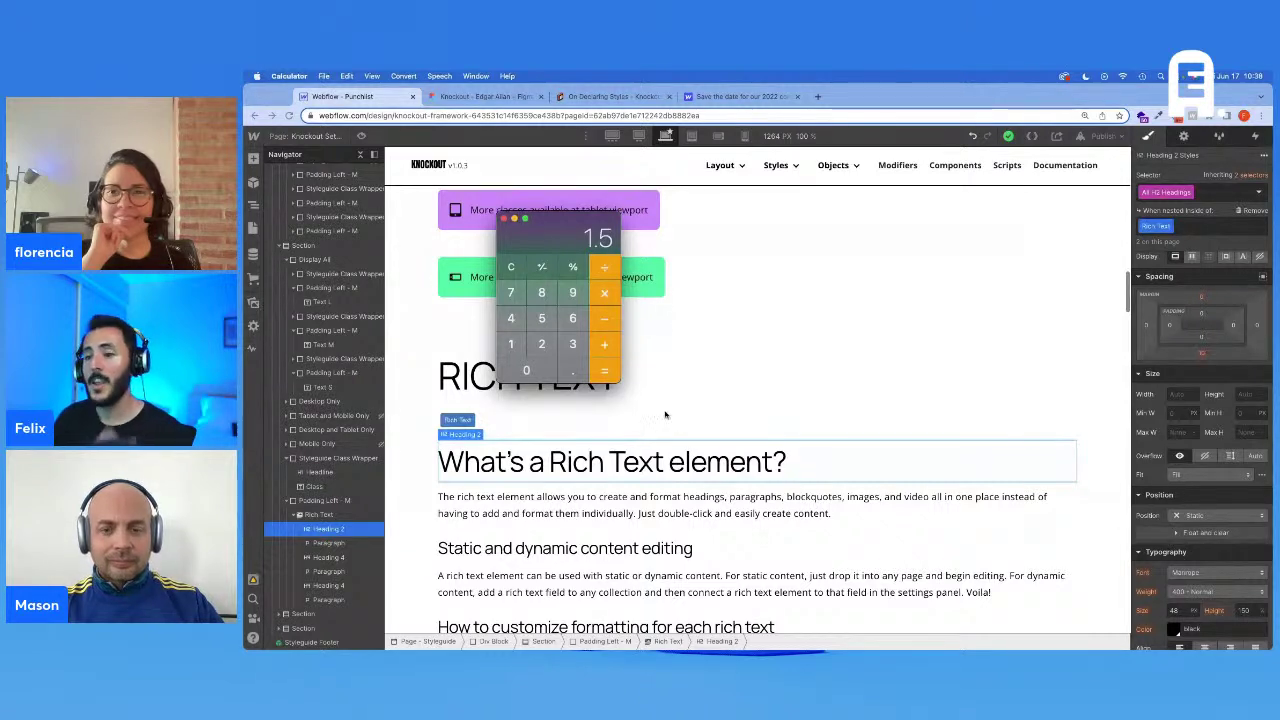
key(super+Tab)
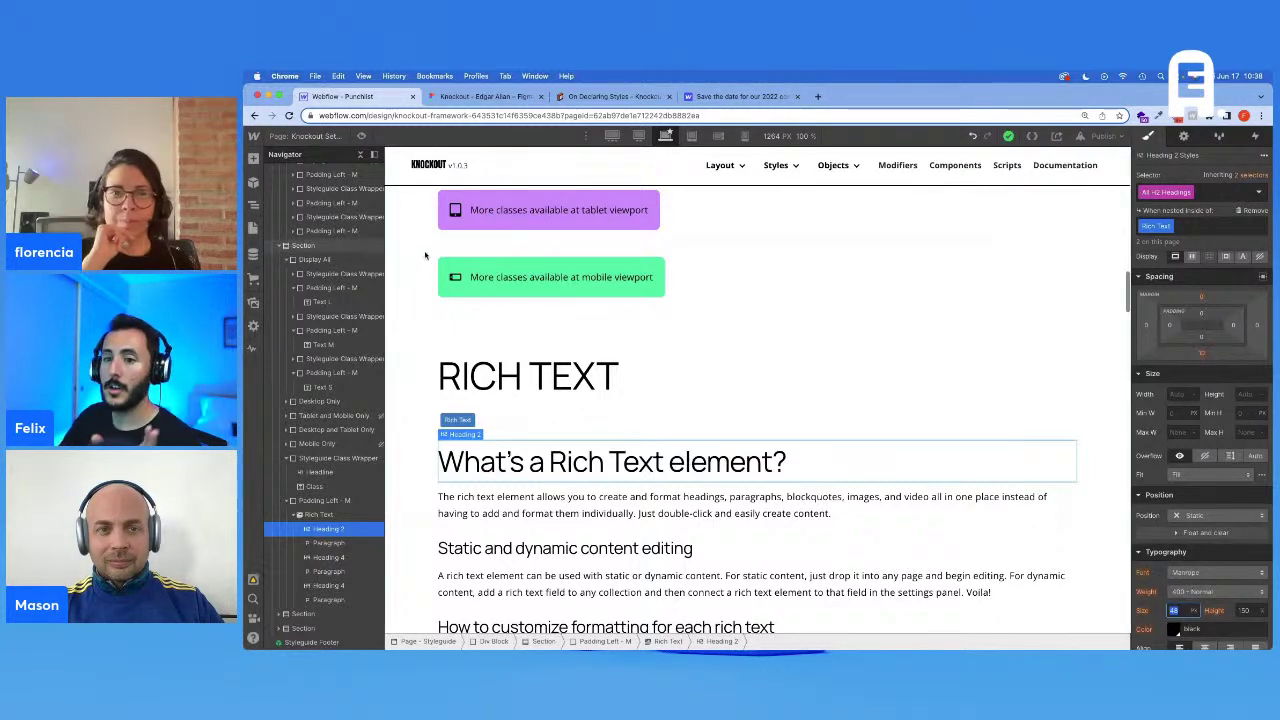
Step: Switch to the 1440 px breakpoint and calculate the Heading 2 viewport-width size as 48 ÷ 1440 × 100
scroll(688, 461, up, 1)
scroll(329, 304, up, 5)
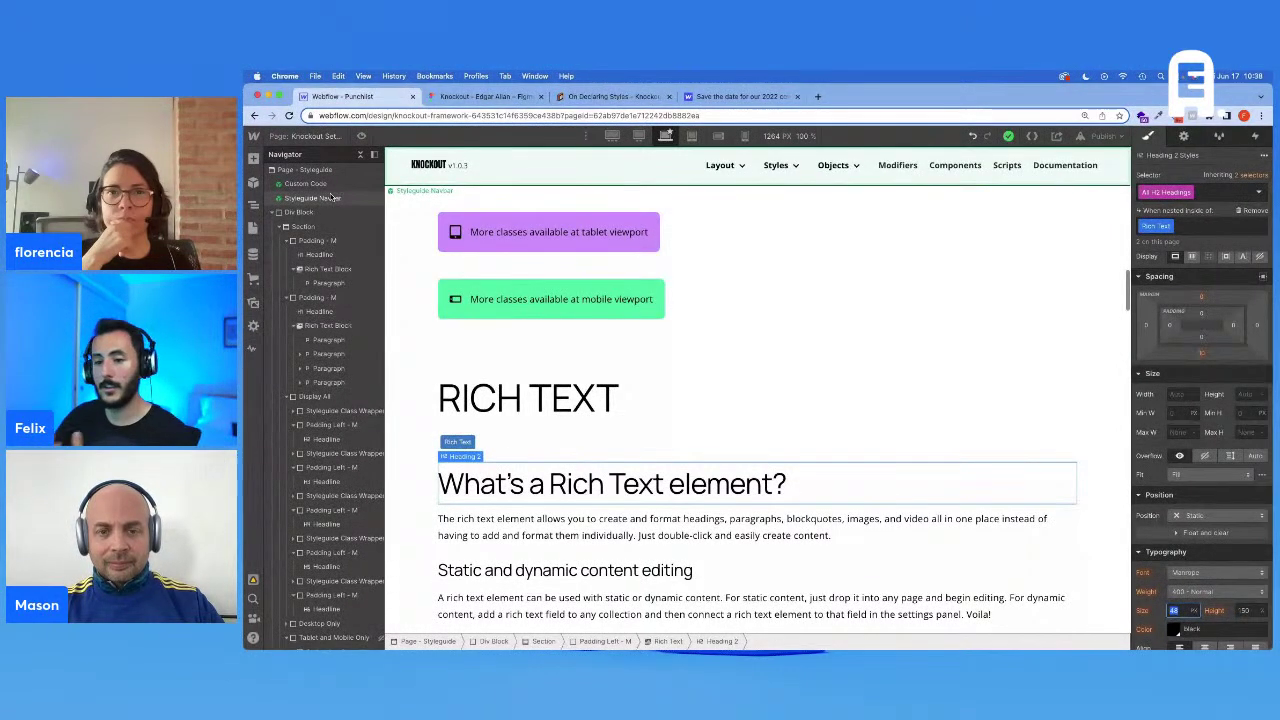
click(638, 137)
scroll(720, 520, down, 2)
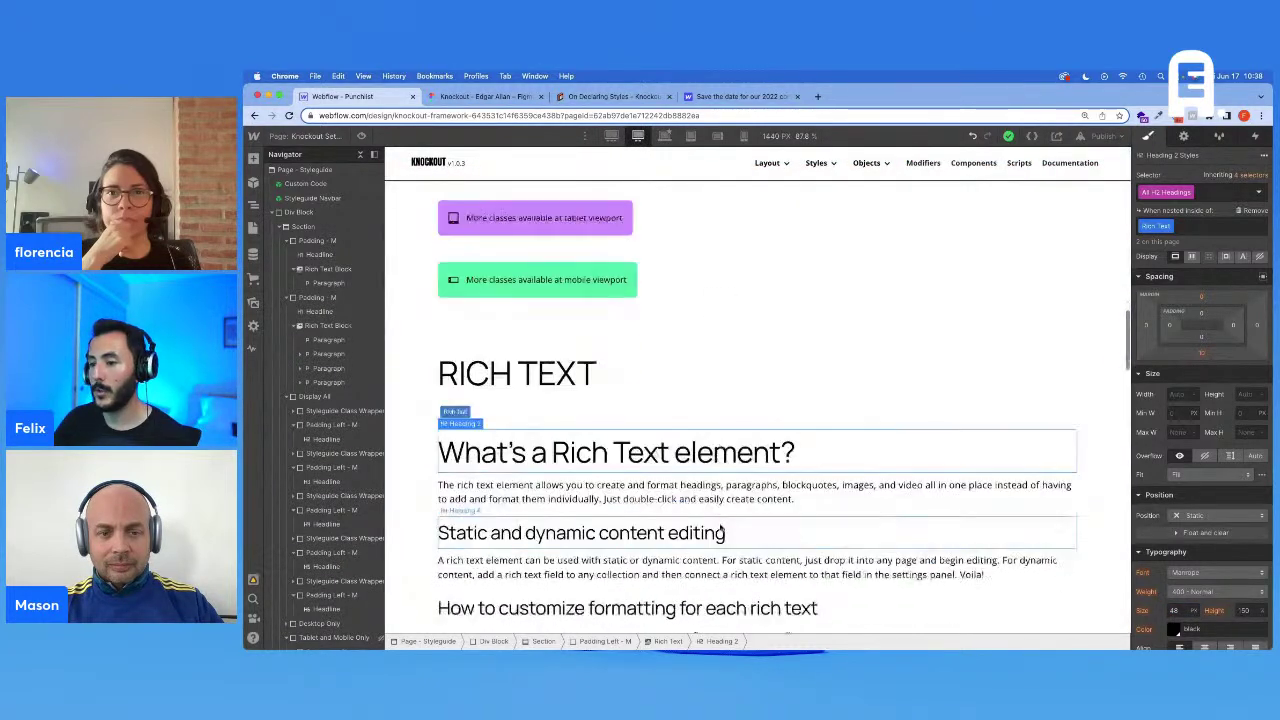
key(XF86Calculator)
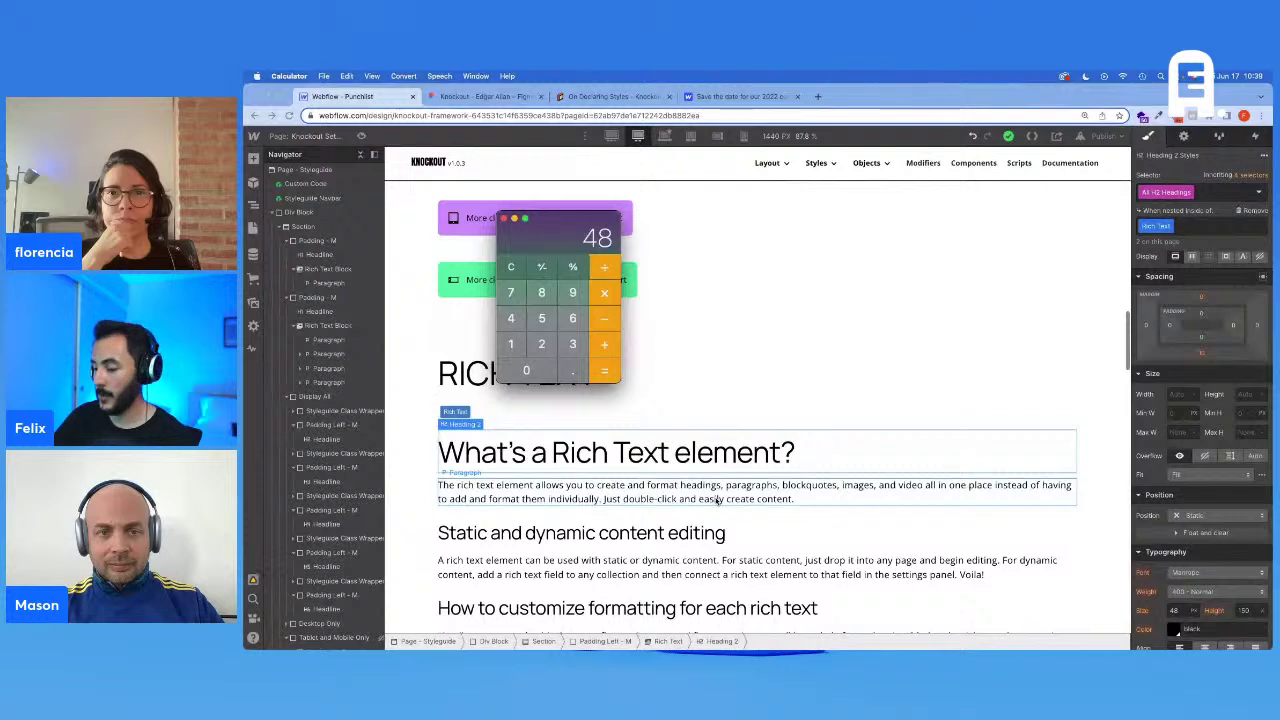
text(144)
key(Return)
text(/1)
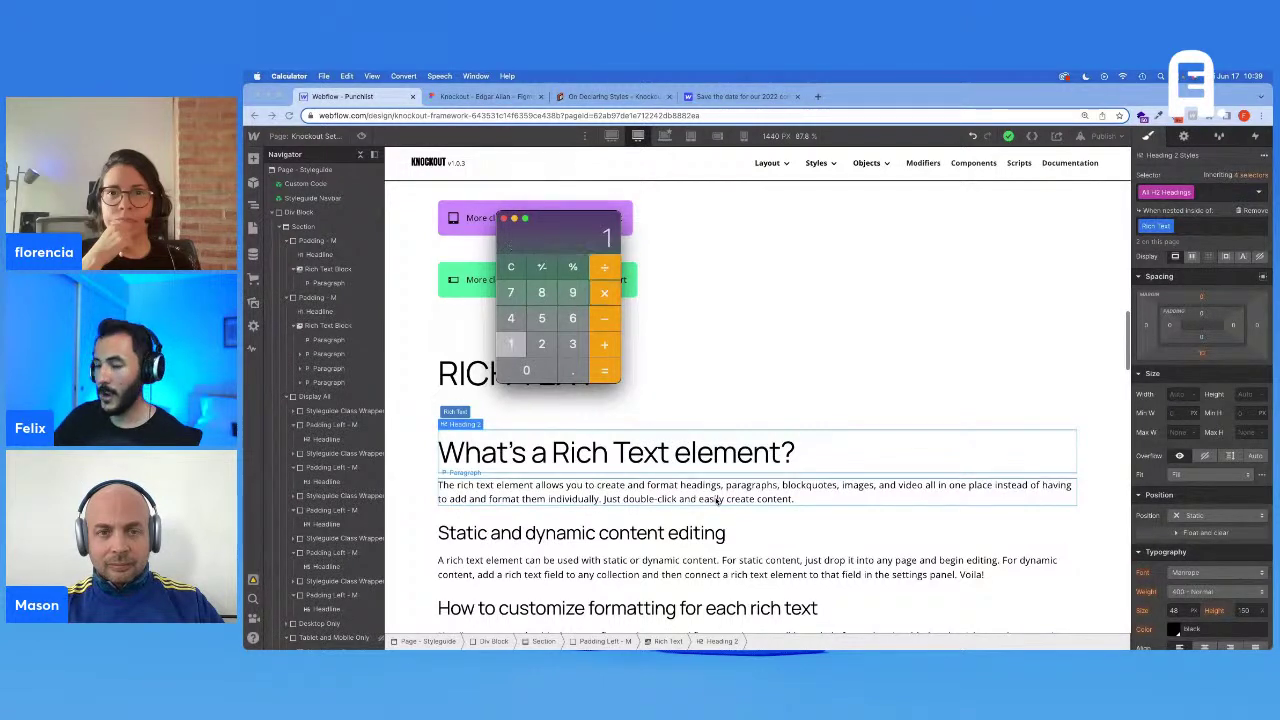
text(00)
key(Return)
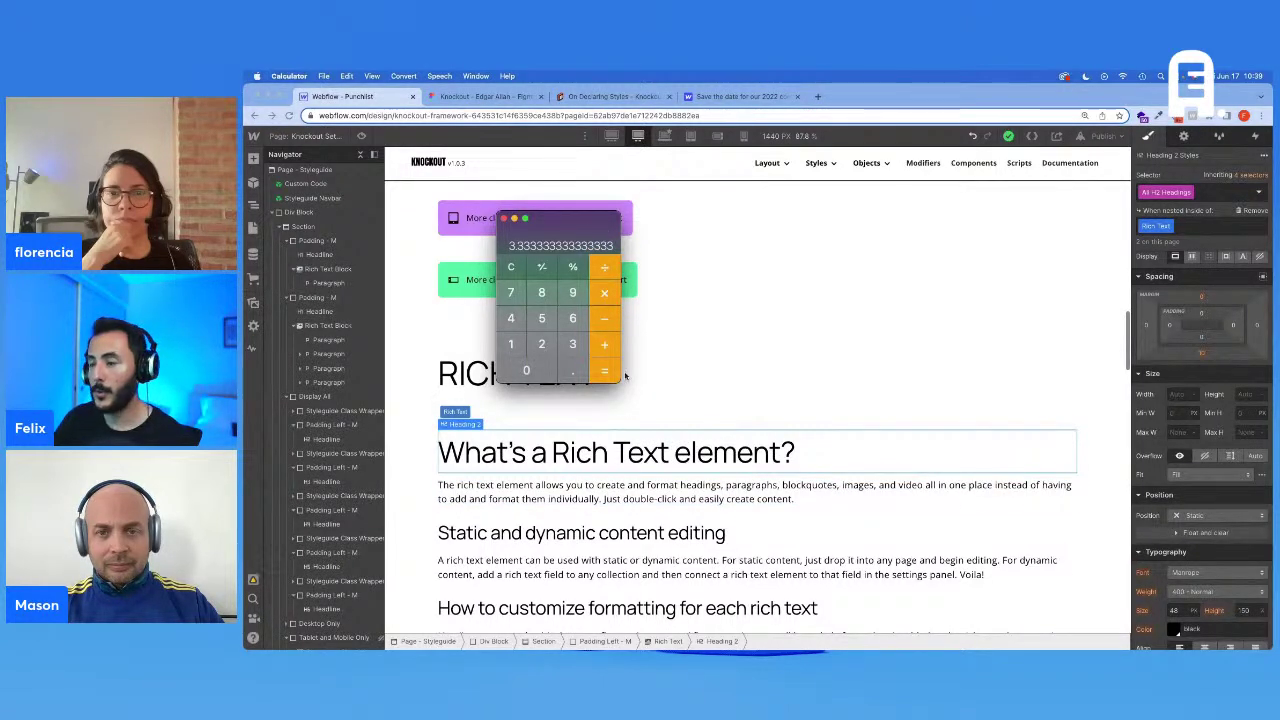
Step: Set the nested Rich Text H2 font size to 3.333 vw at the 1440 px breakpoint
key(super+q)
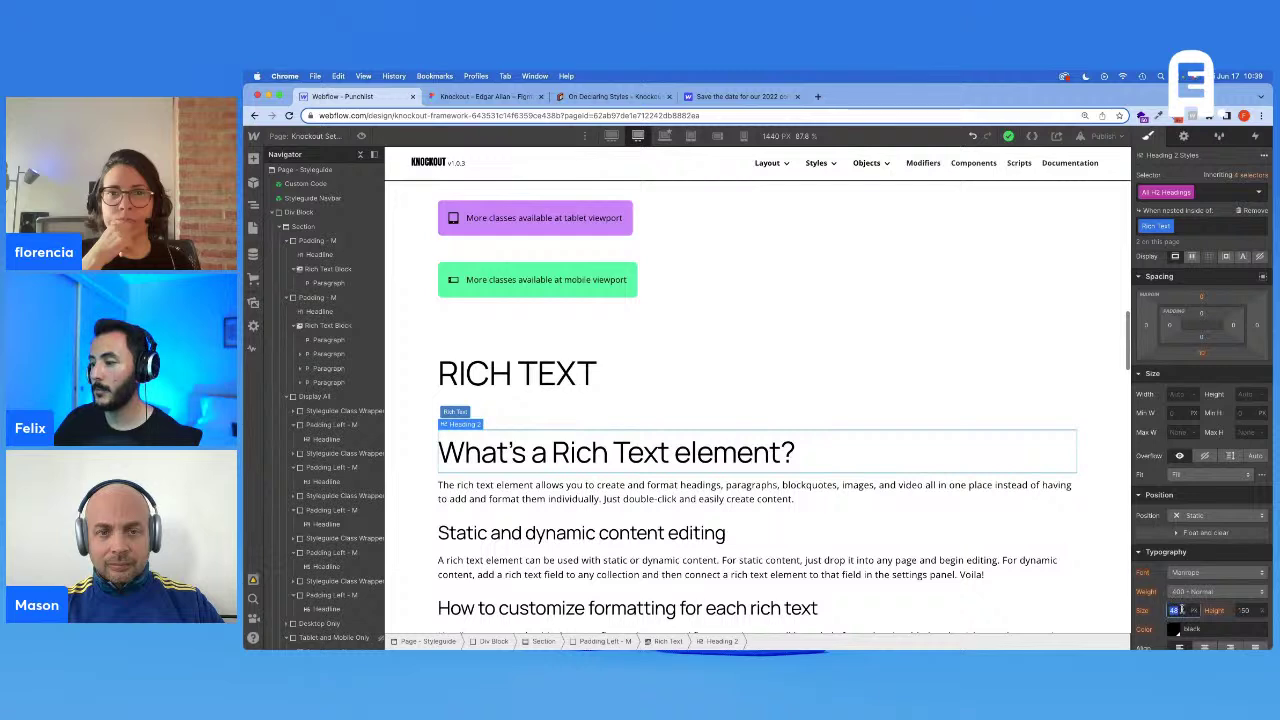
text(3.333333333333333)
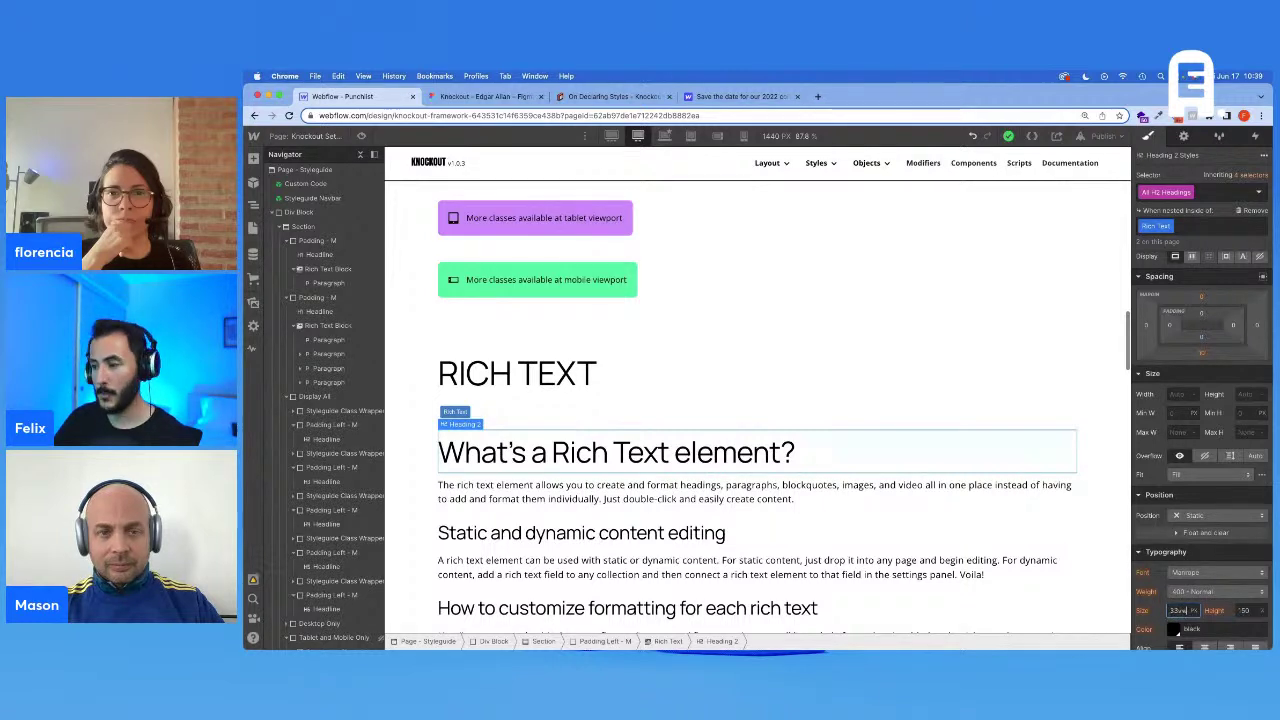
key(Return)
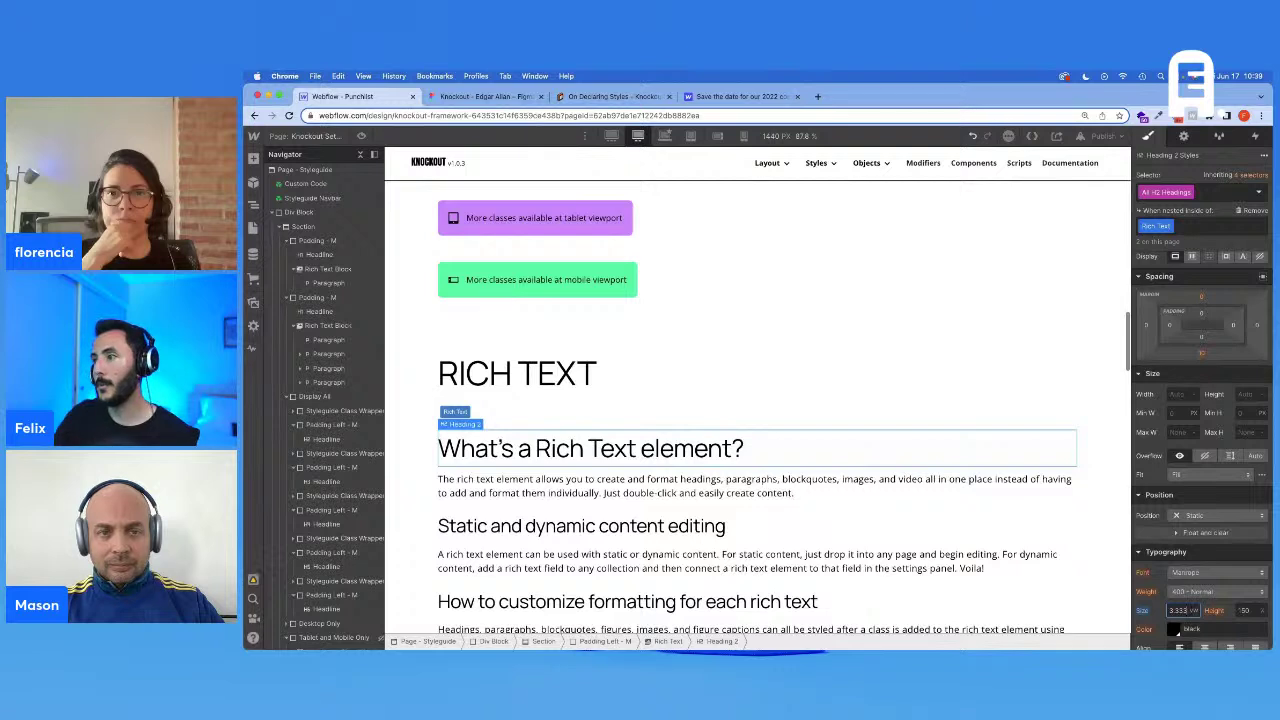
Step: Compare the Rich Text Heading 2 size between the 1920 px breakpoint and the base desktop breakpoint
click(611, 137)
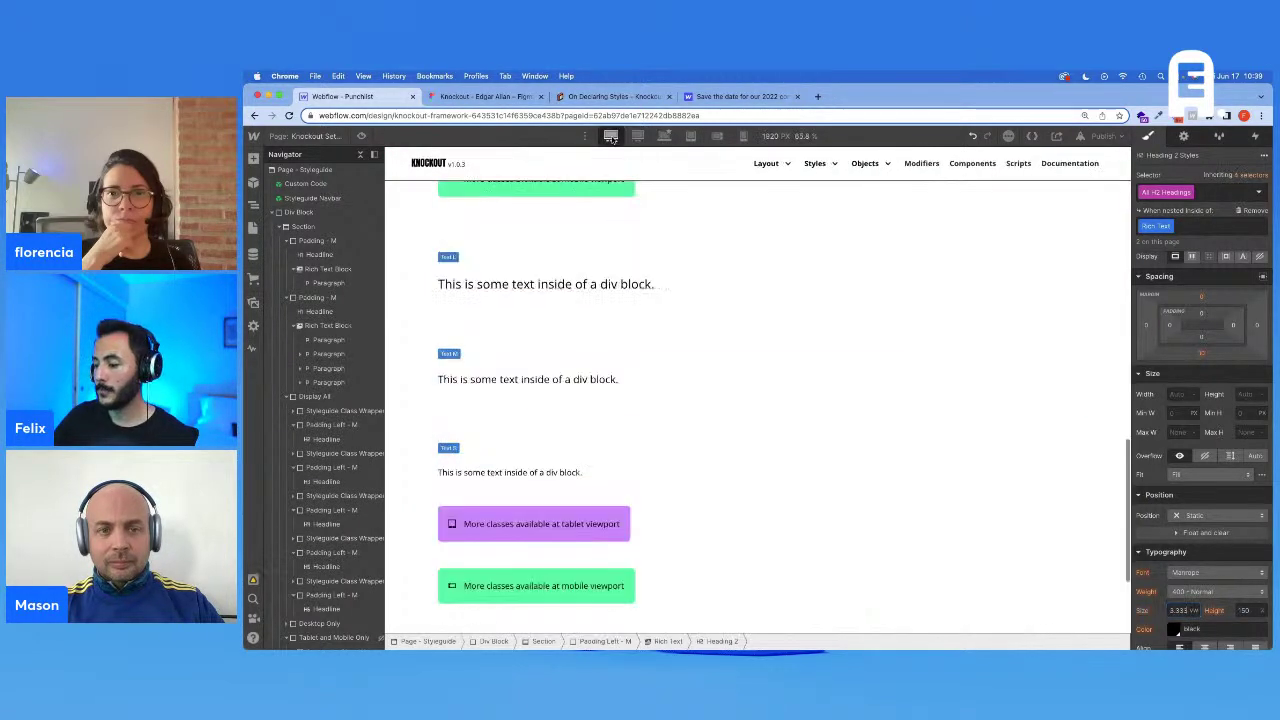
click(662, 137)
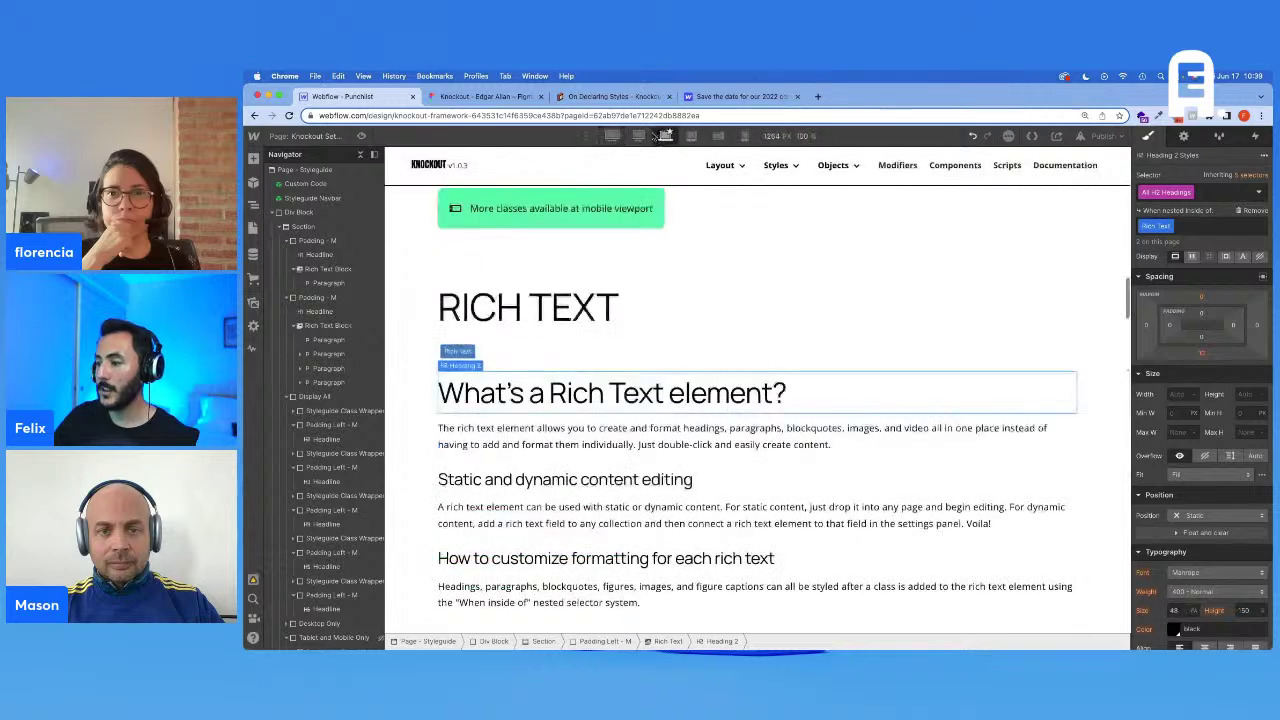
click(611, 137)
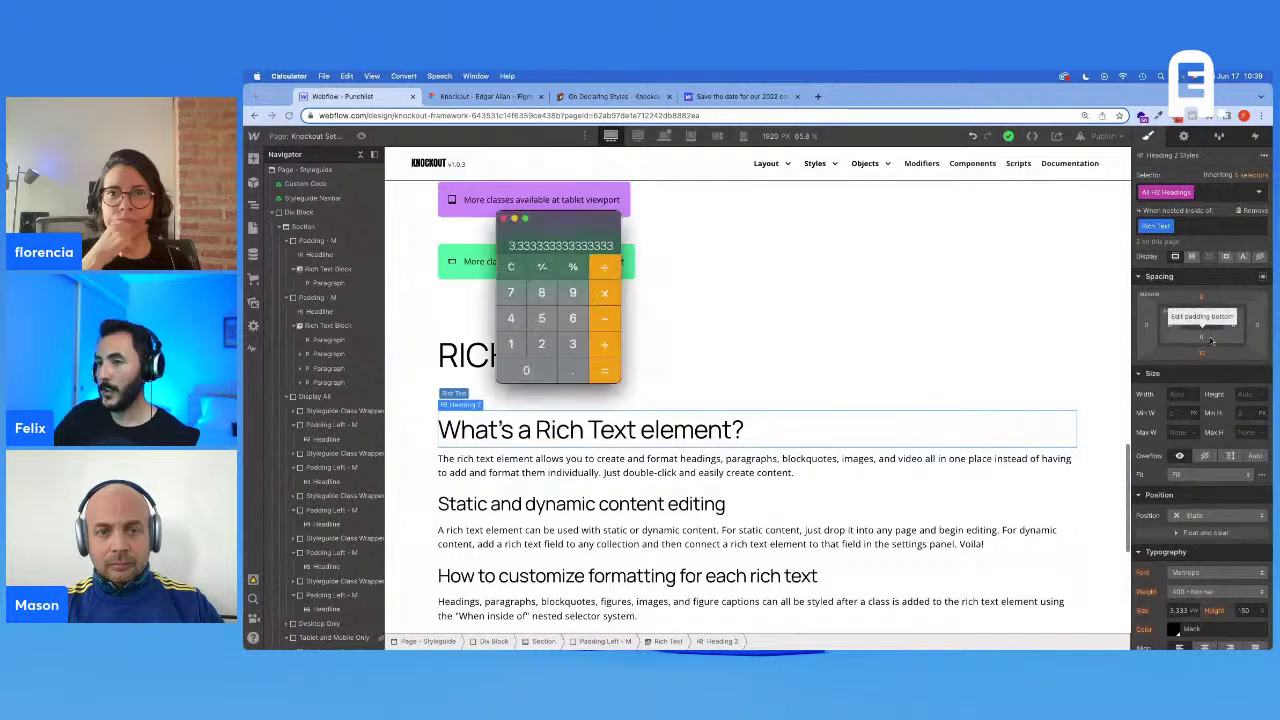
Step: Calculate the Heading 2 size for the 1920 px breakpoint as 1.333 × 48
text(8*)
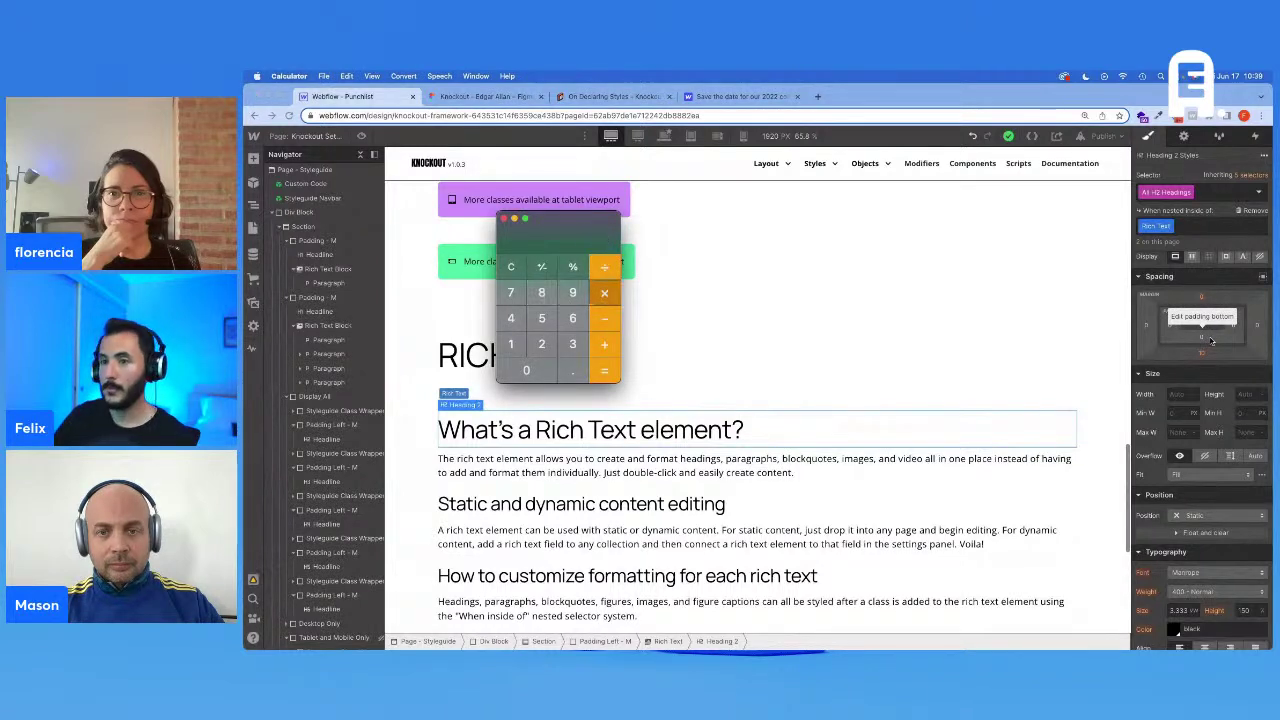
text(1.)
text(3*48)
key(Return)
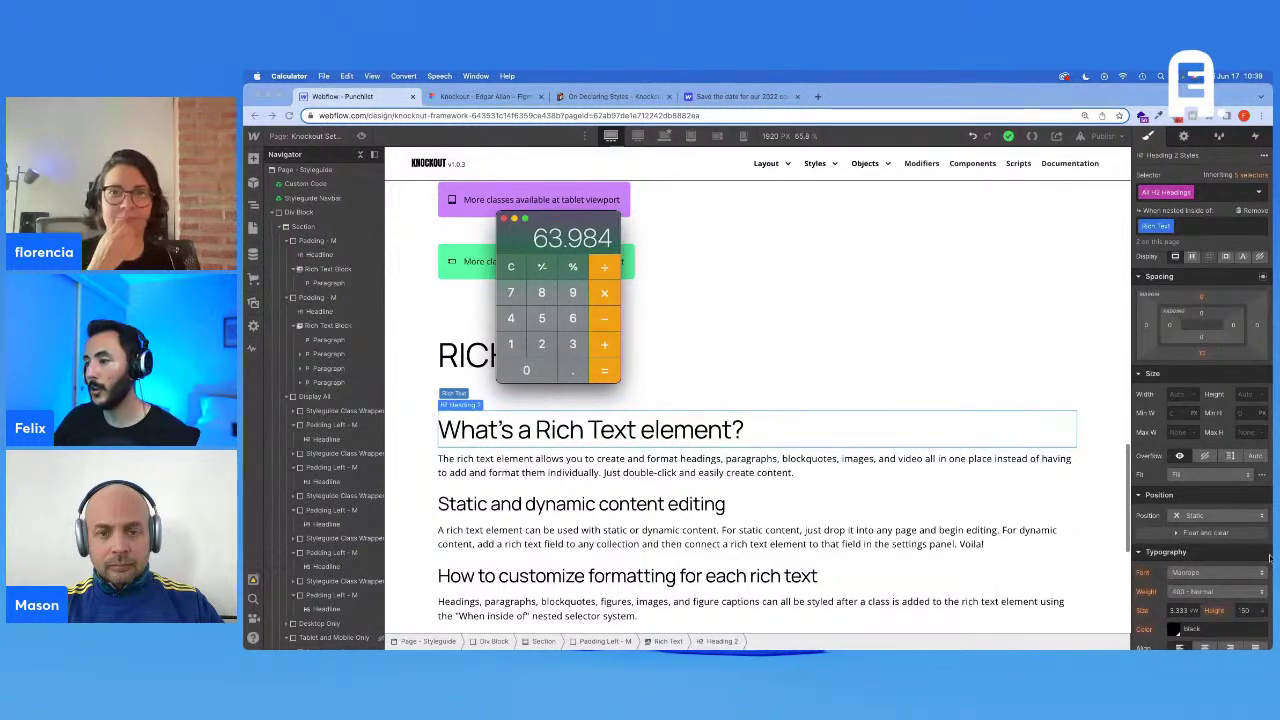
Step: Set the nested Rich Text H2 font size to 64 px at the 1920 px breakpoint
click(1172, 620)
click(1181, 608)
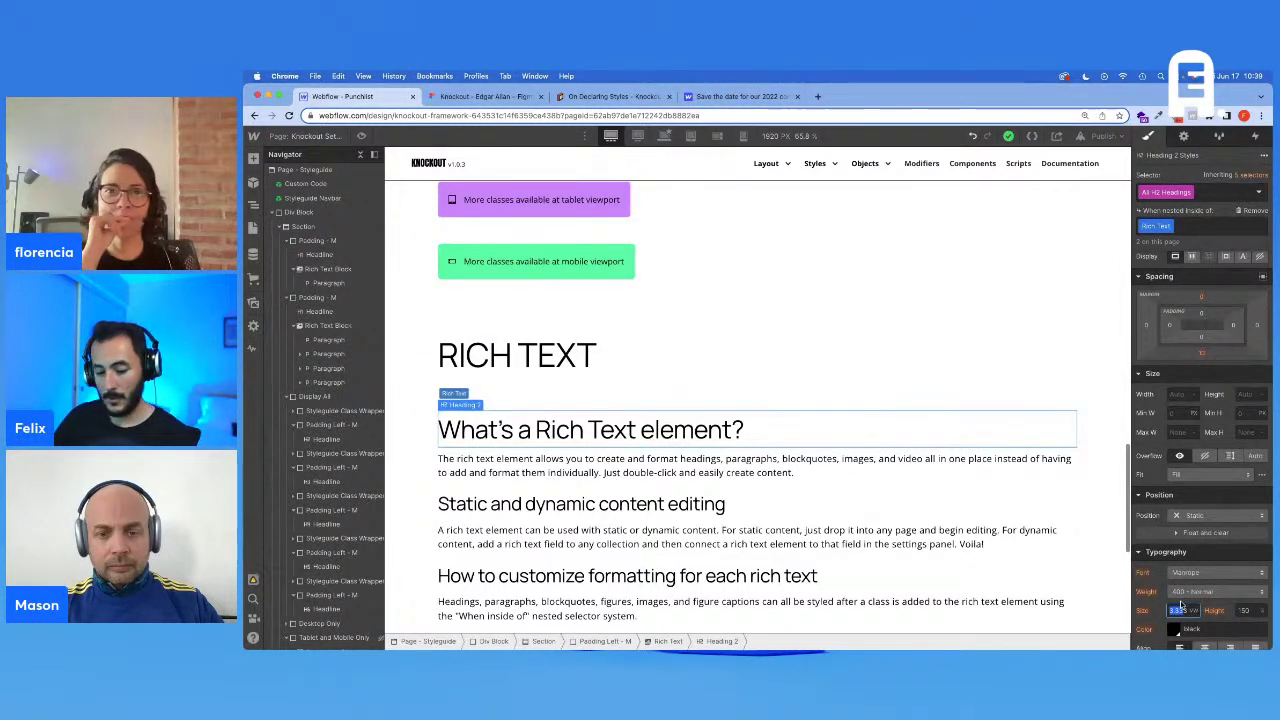
text(64px)
key(Return)
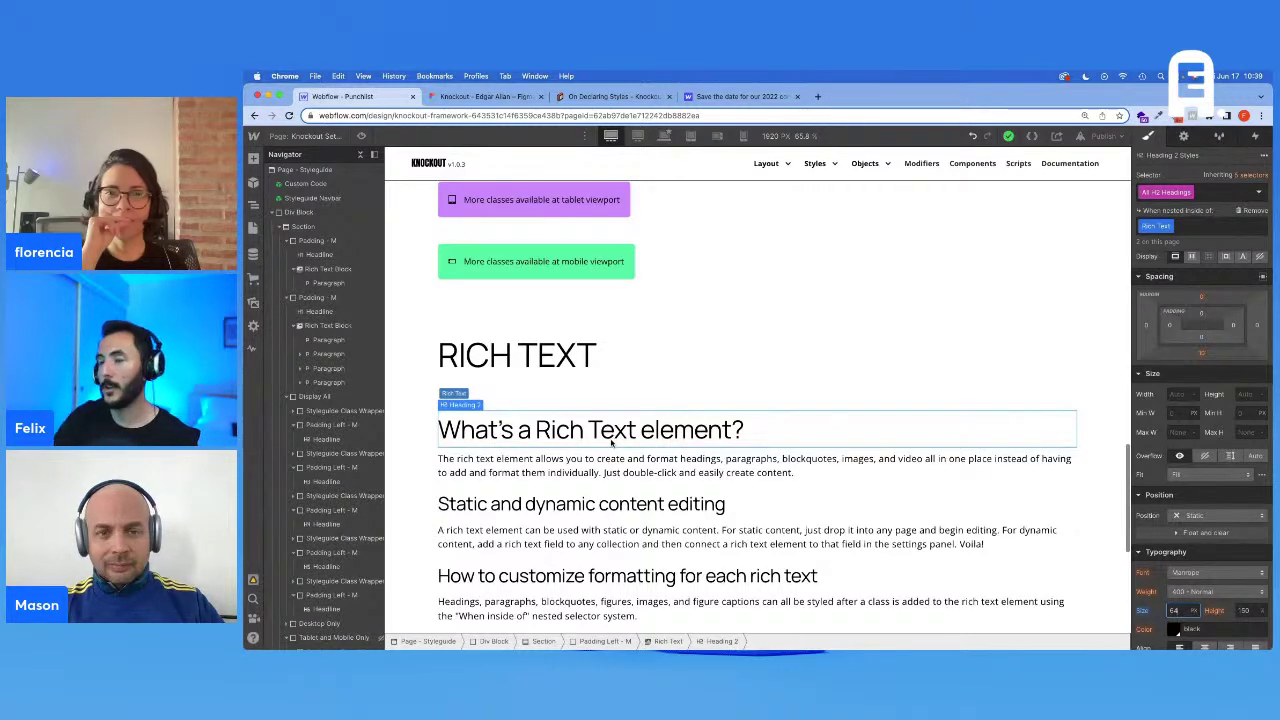
Step: Switch to the base desktop breakpoint and inspect the Rich Text section's first paragraph and Heading 2 styles
click(665, 136)
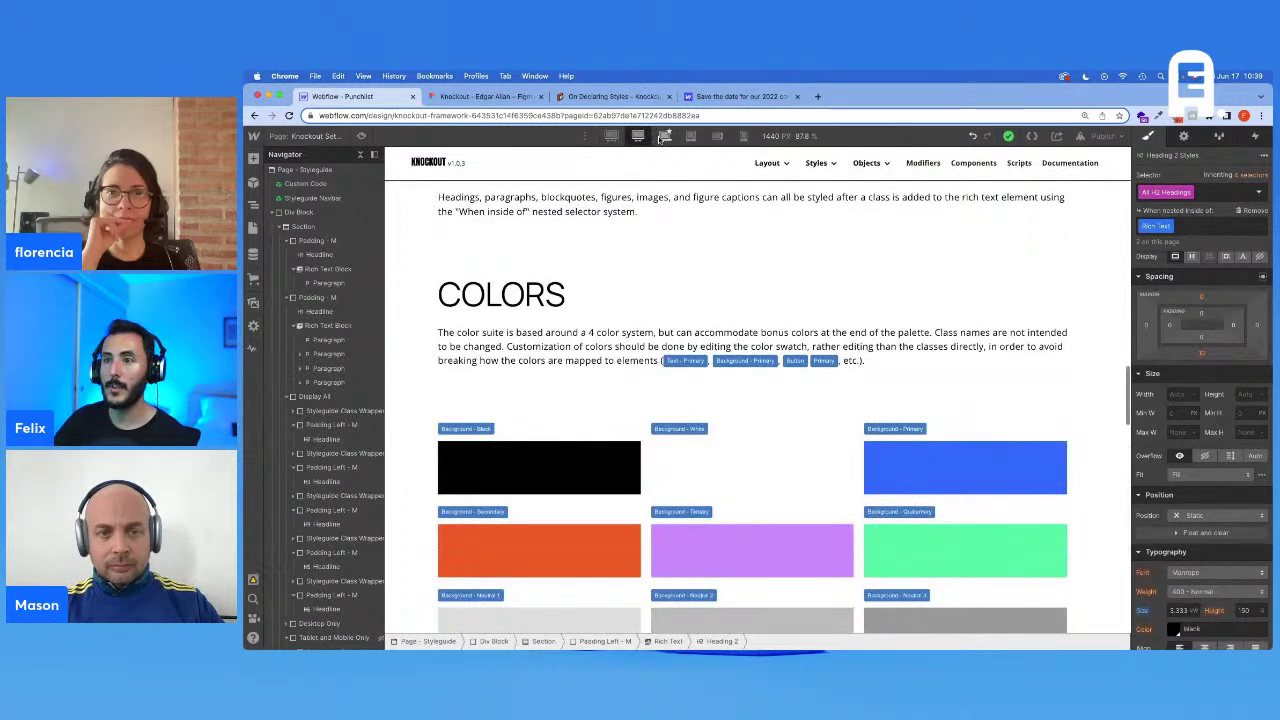
scroll(759, 479, down, 2)
scroll(759, 479, down, 10)
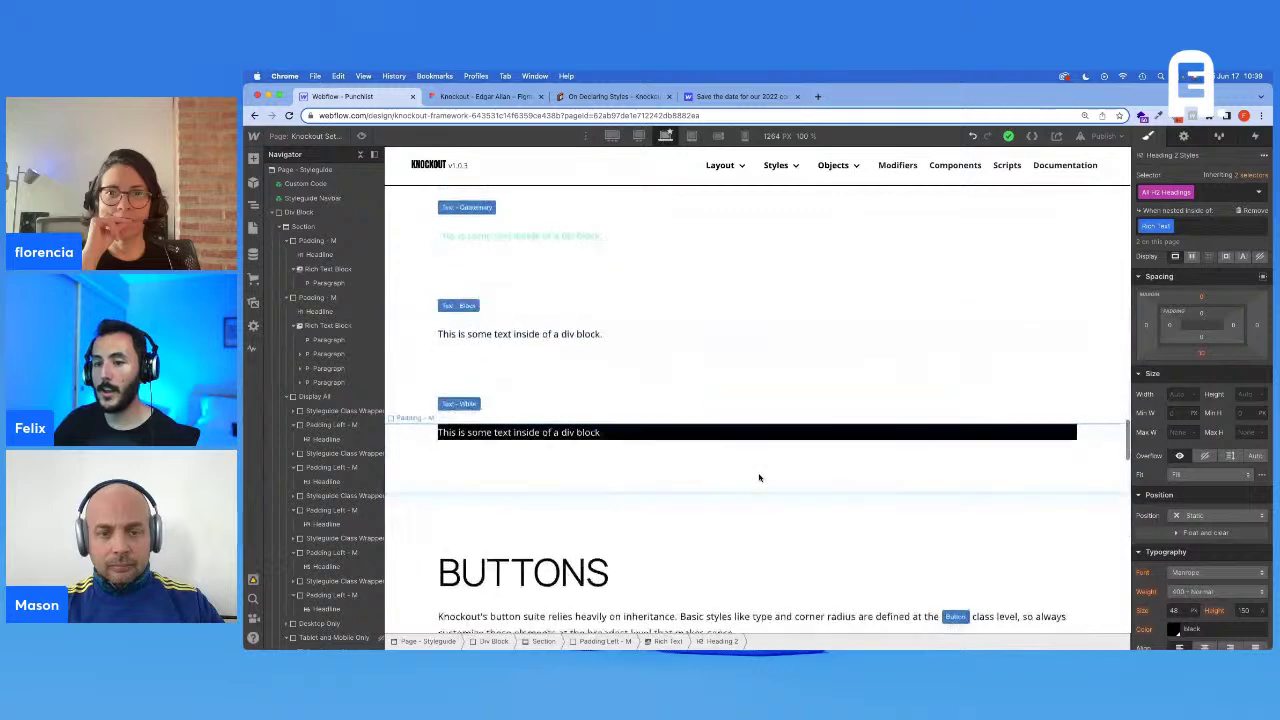
scroll(664, 454, up, 10)
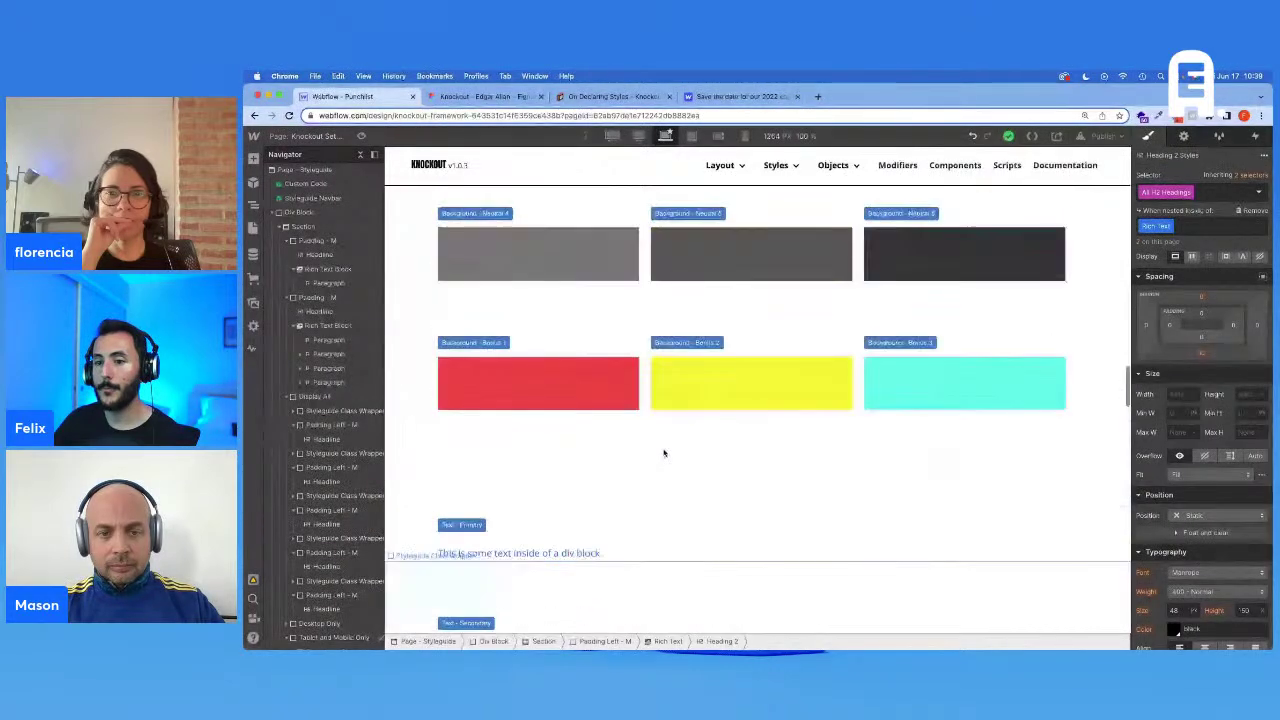
scroll(664, 454, up, 5)
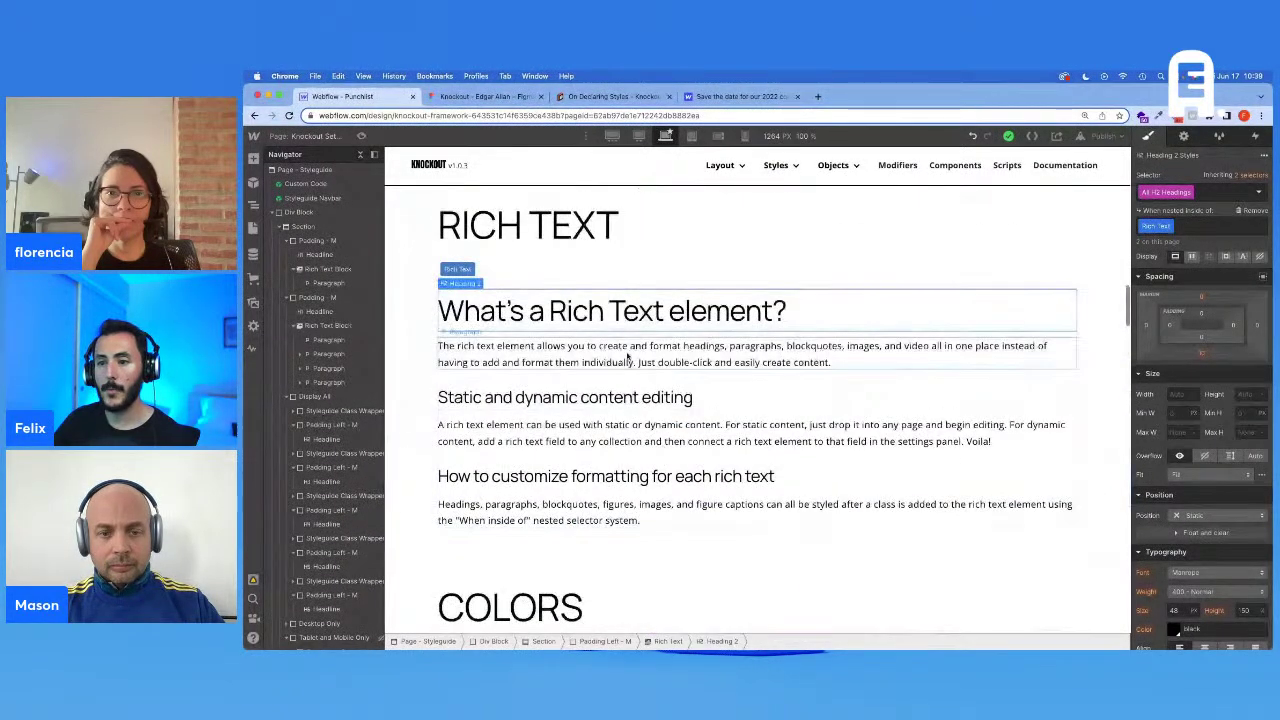
click(624, 349)
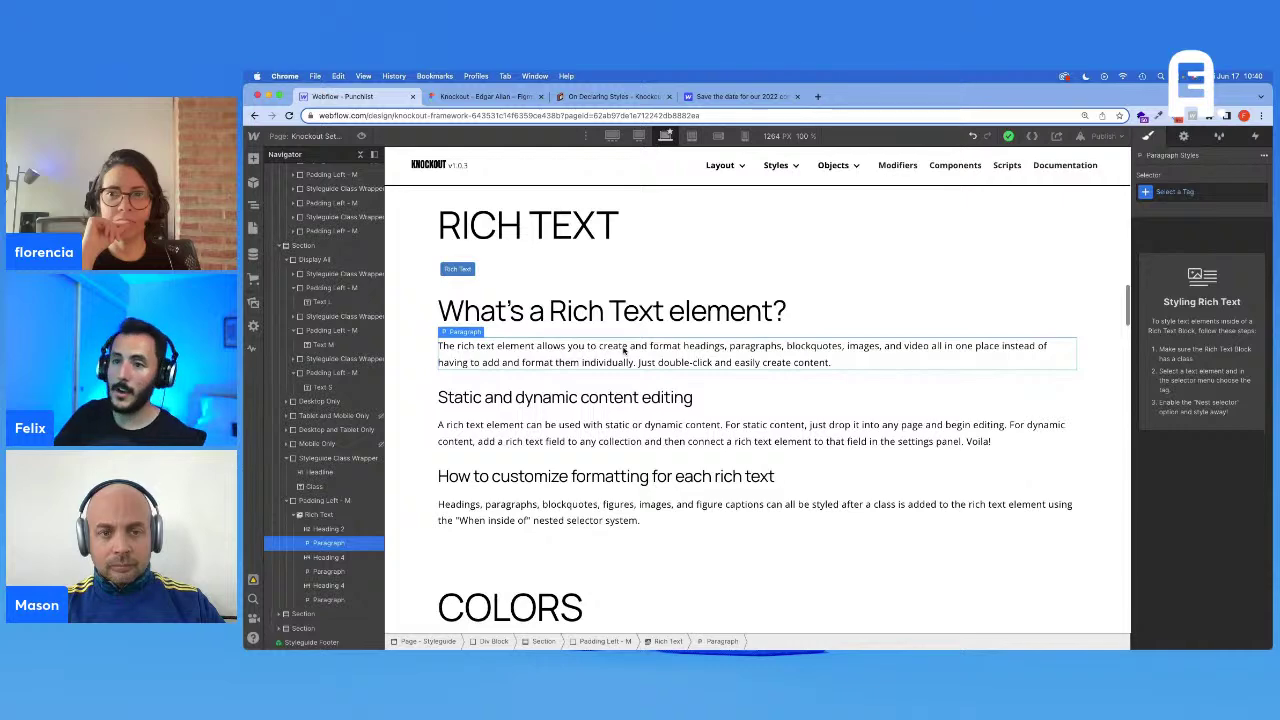
scroll(625, 350, up, 5)
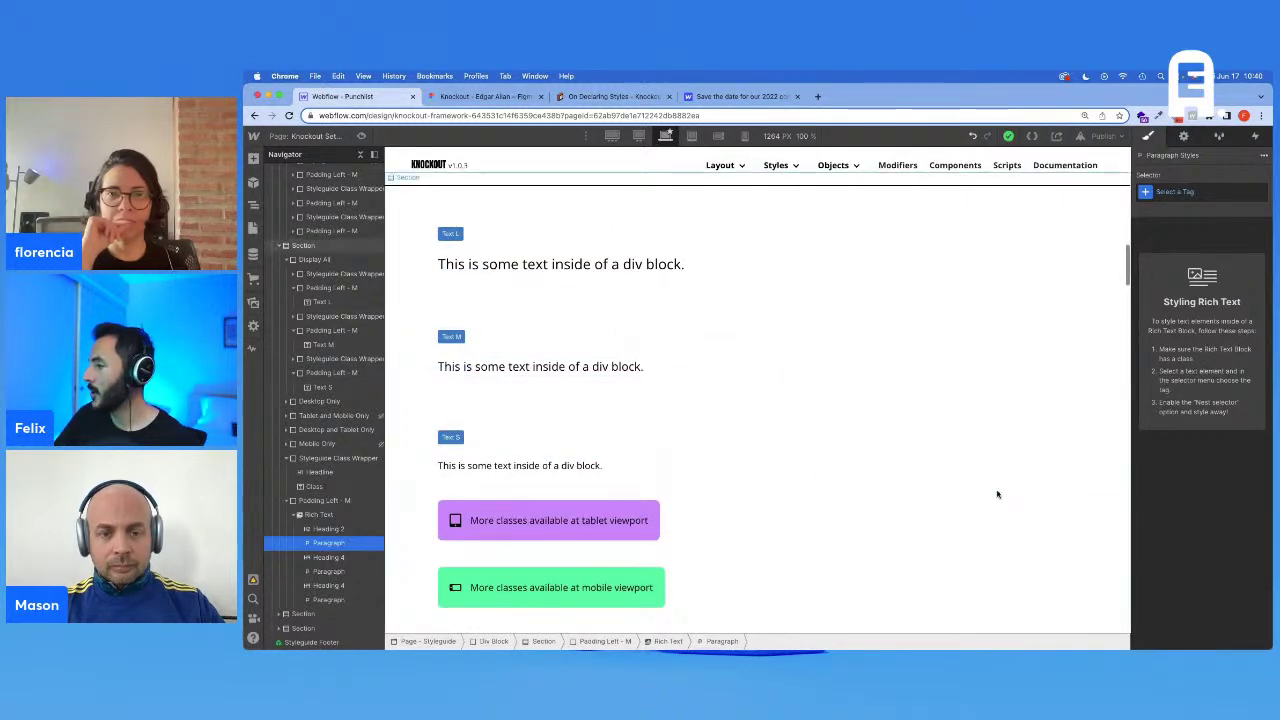
scroll(997, 494, down, 5)
click(735, 468)
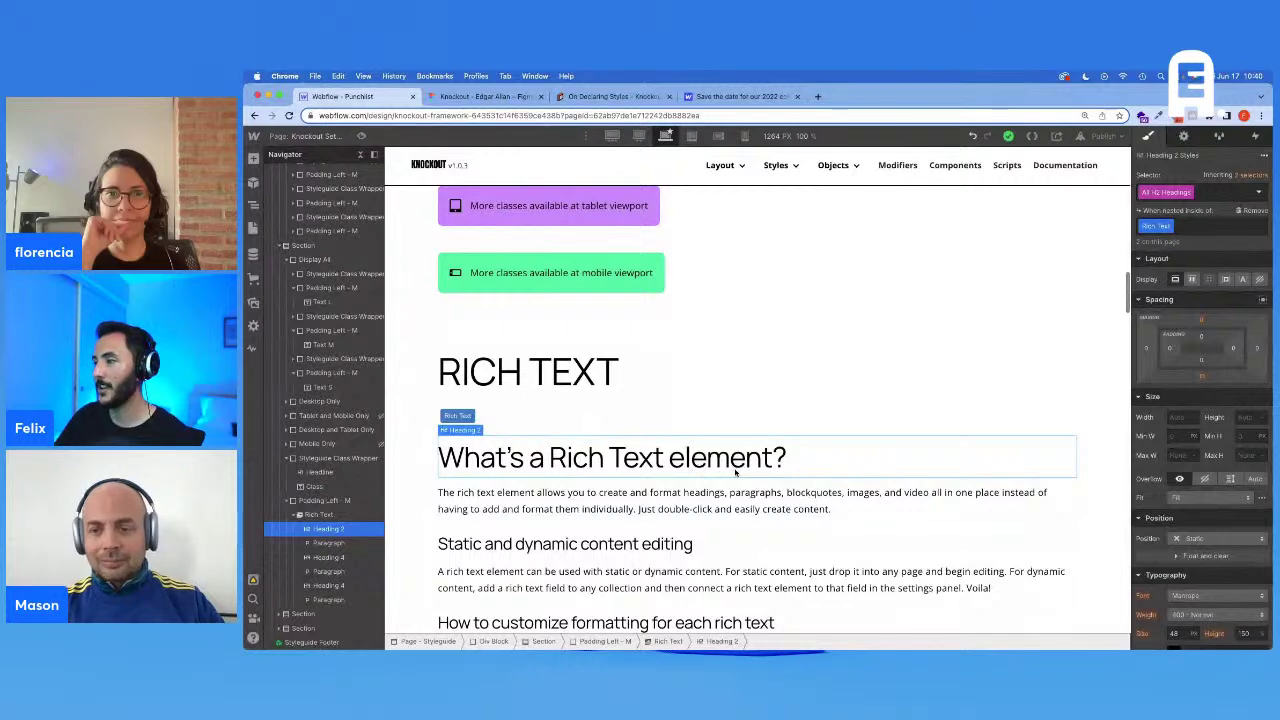
scroll(757, 478, down, 1)
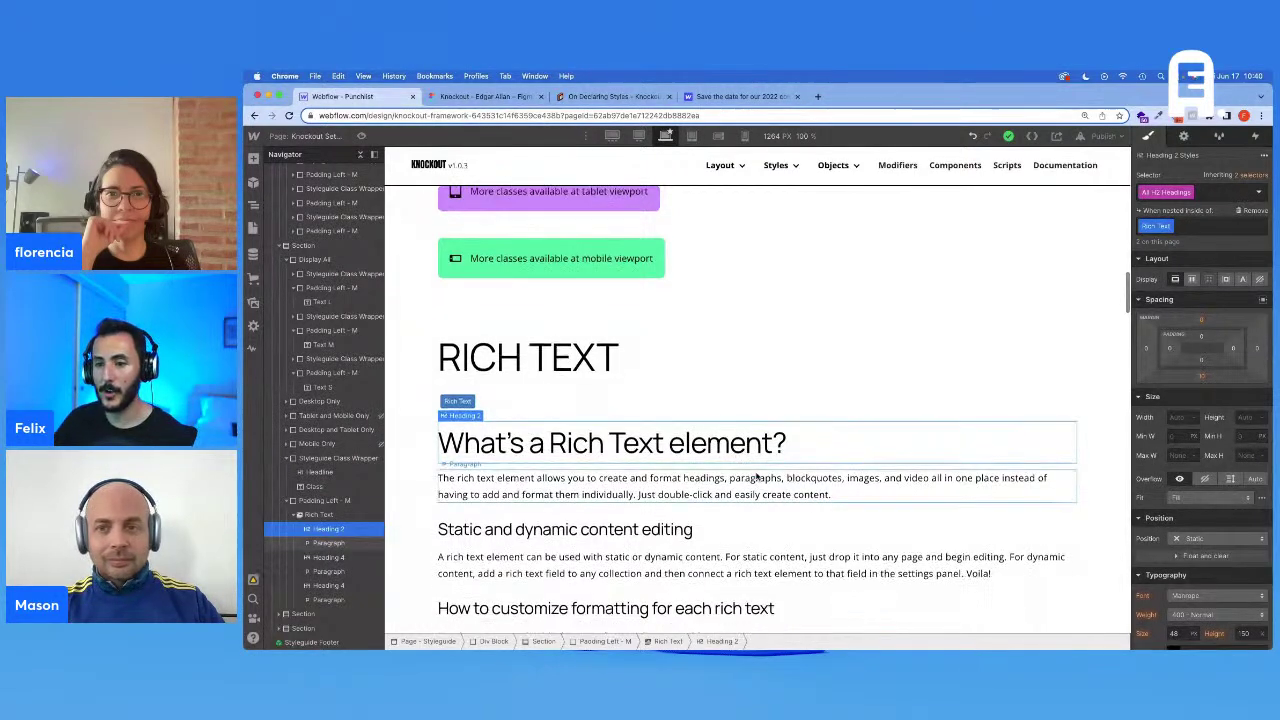
Step: Review the style guide's Colors section against the Colors frame in the Figma Styles page
scroll(757, 478, down, 7)
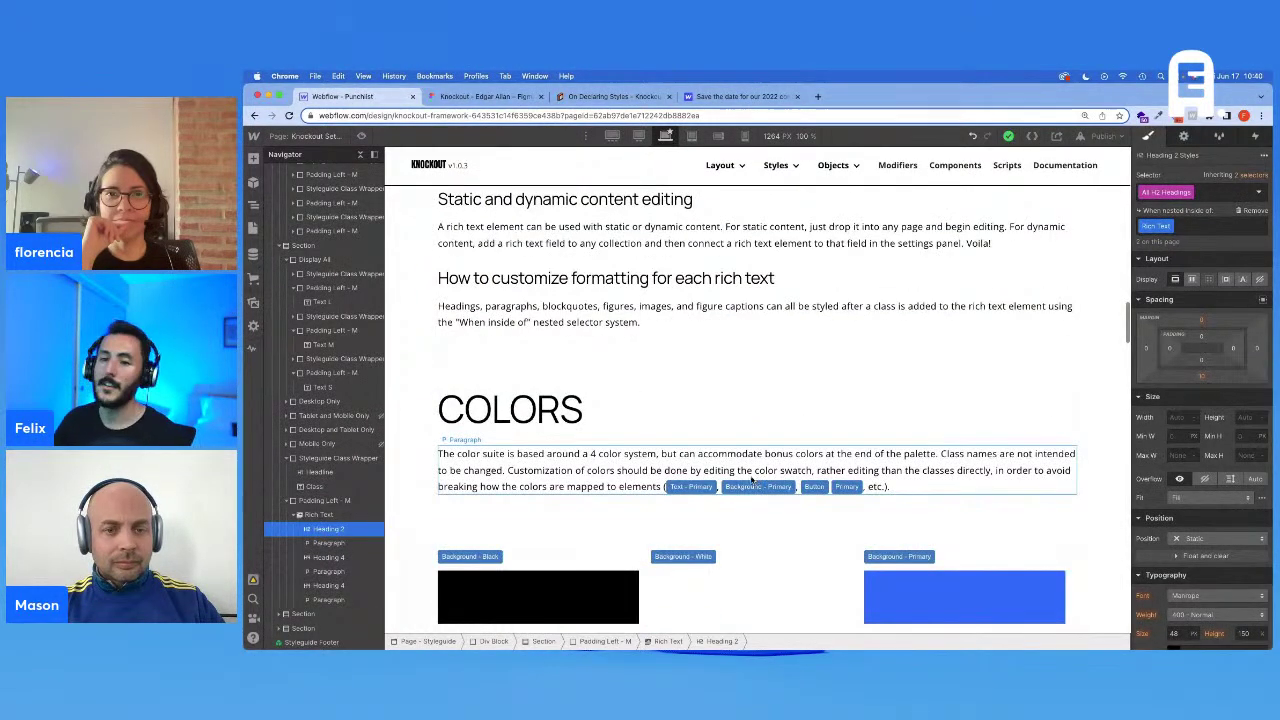
scroll(752, 480, down, 1)
key(ctrl+Tab)
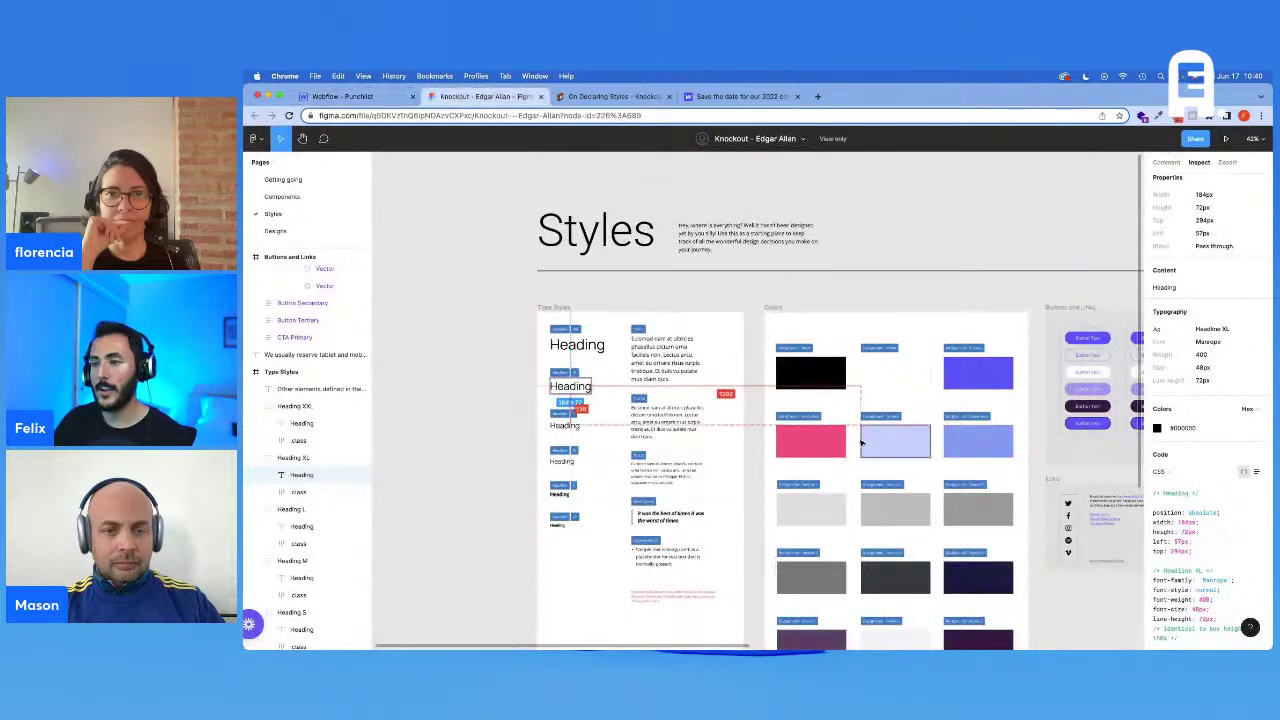
scroll(861, 443, down, 2)
scroll(861, 443, right, 2)
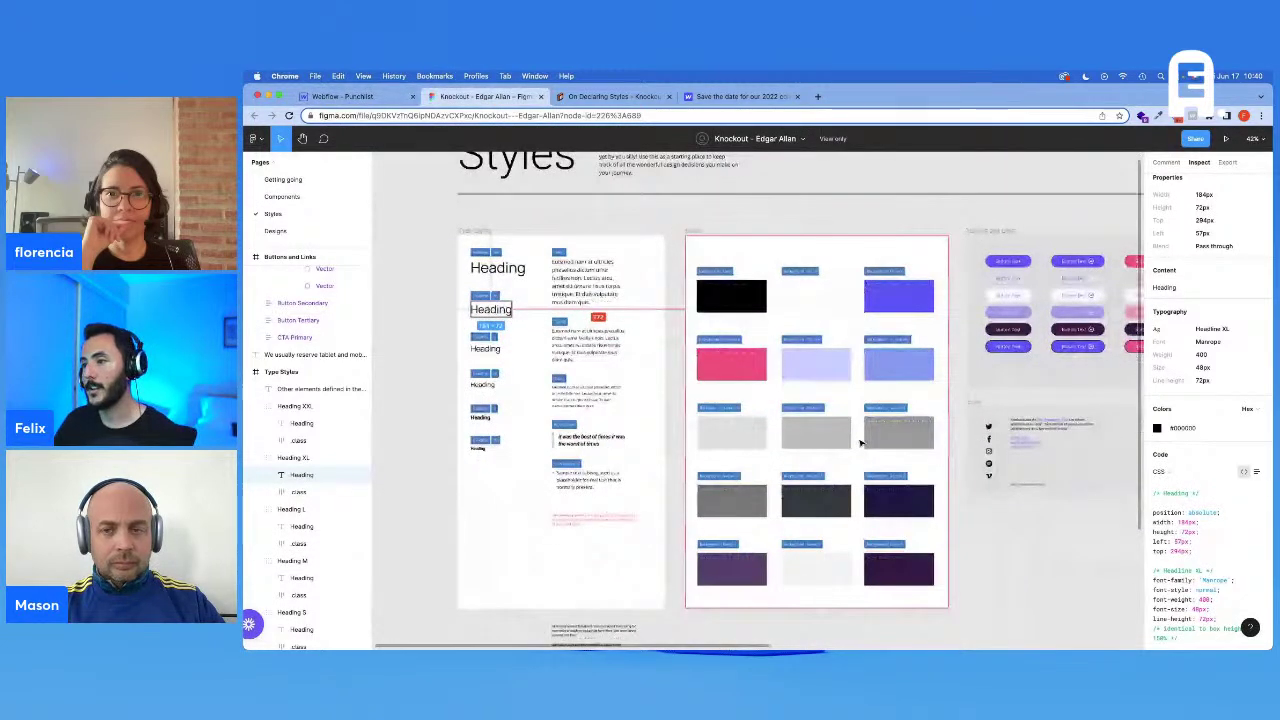
scroll(861, 443, down, 1)
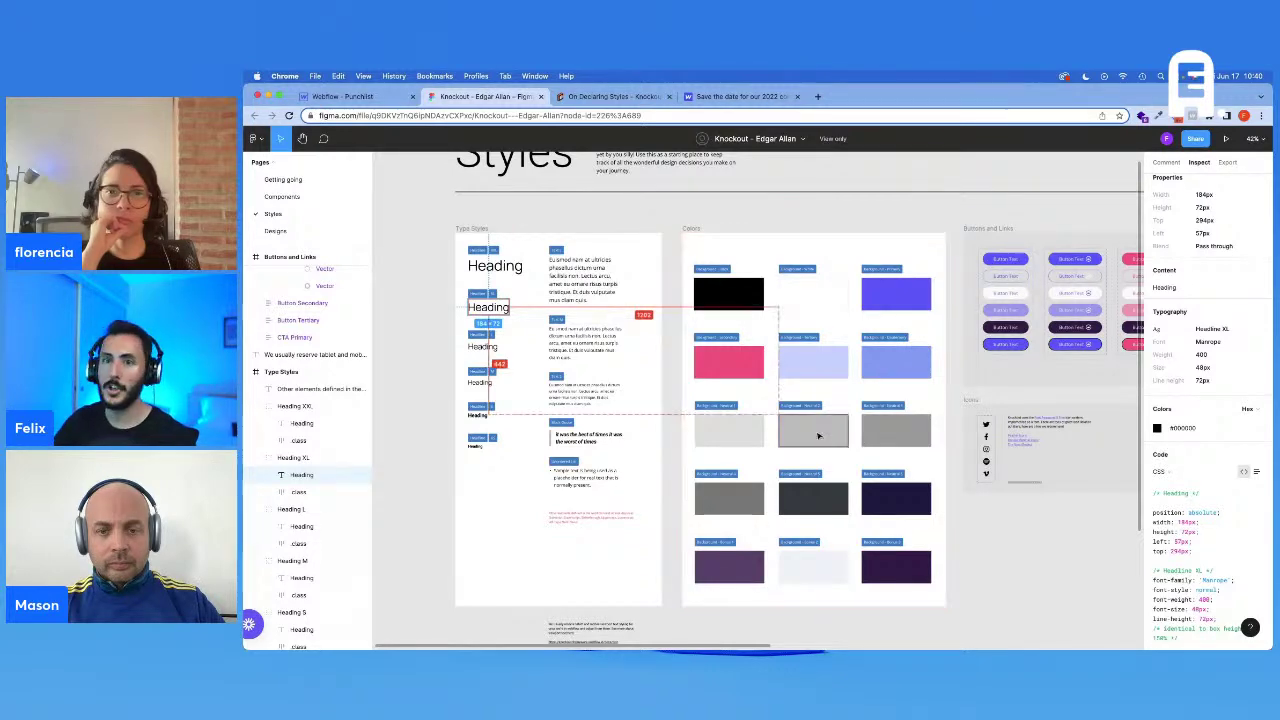
Step: Return to Webflow and select the Background - Black color chip to examine its background color
click(343, 96)
scroll(700, 500, down, 1)
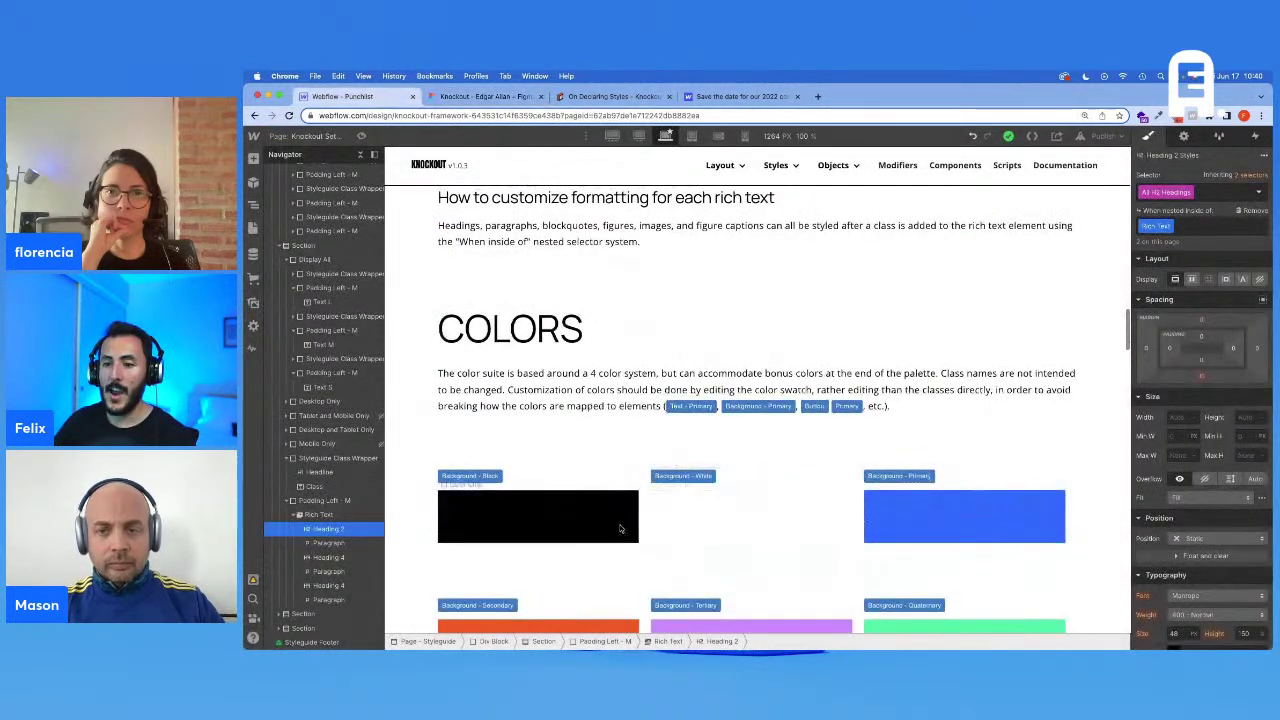
click(612, 518)
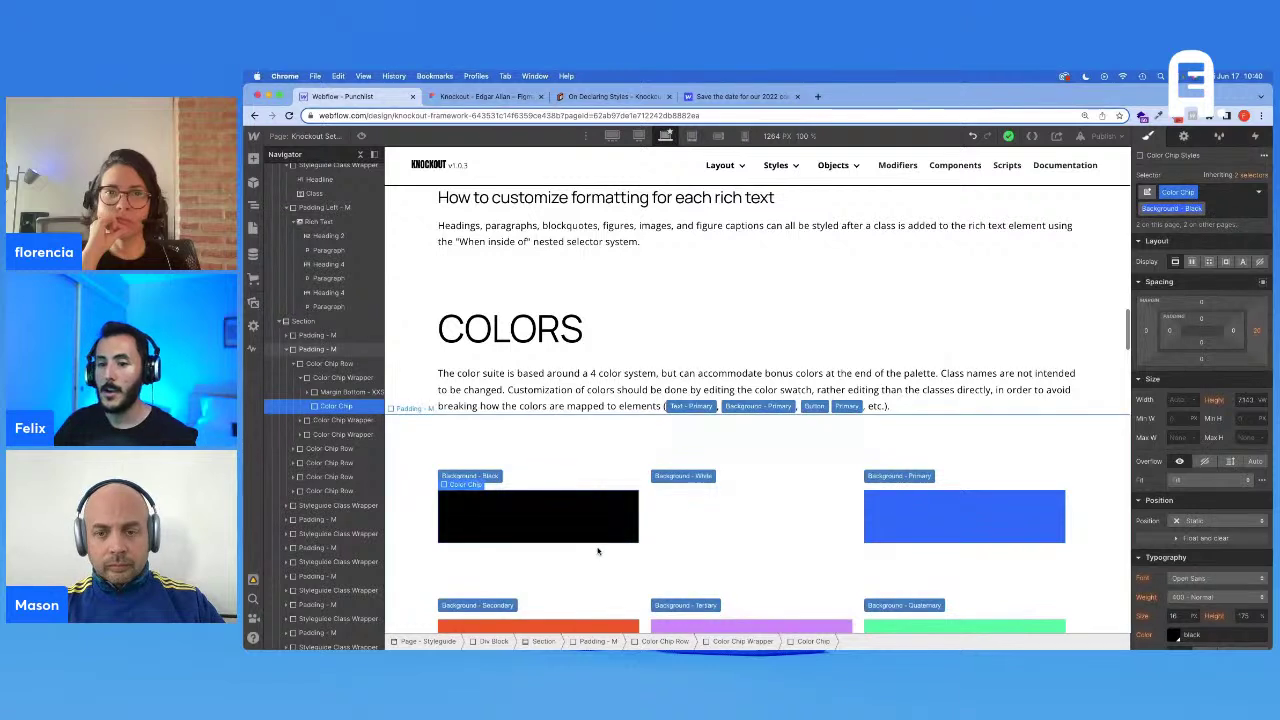
scroll(1217, 508, down, 3)
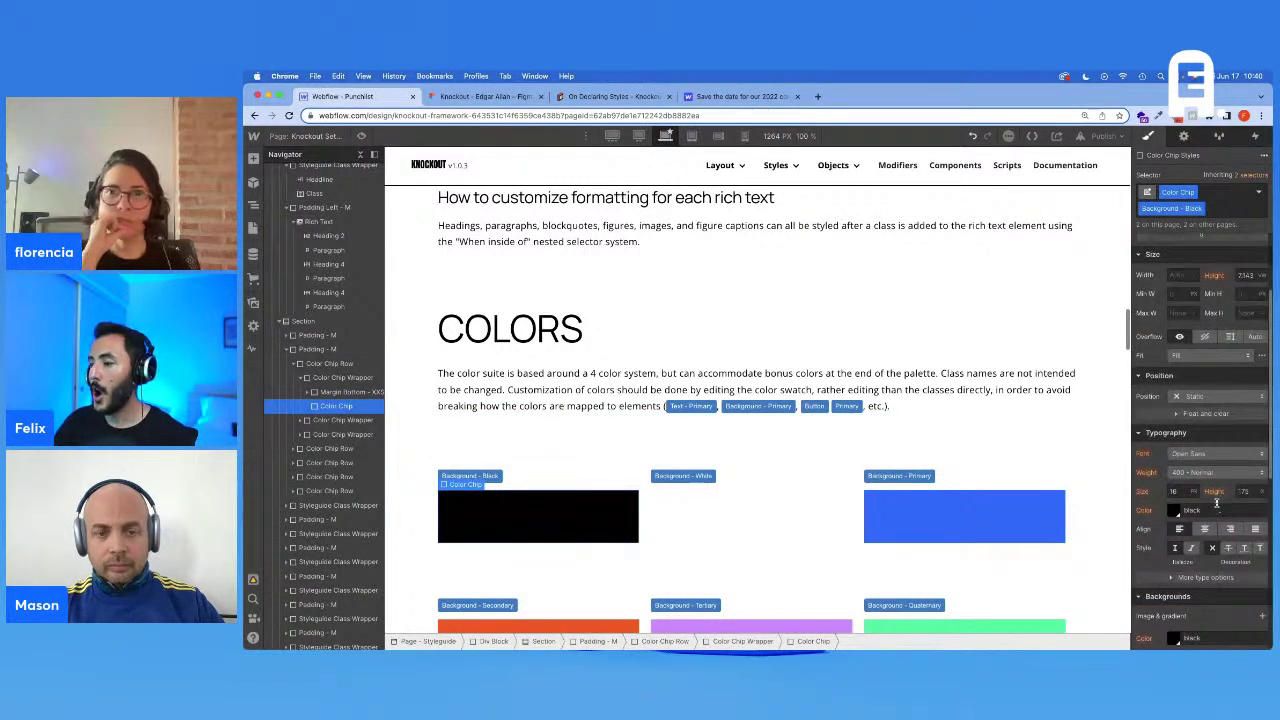
scroll(1212, 480, down, 3)
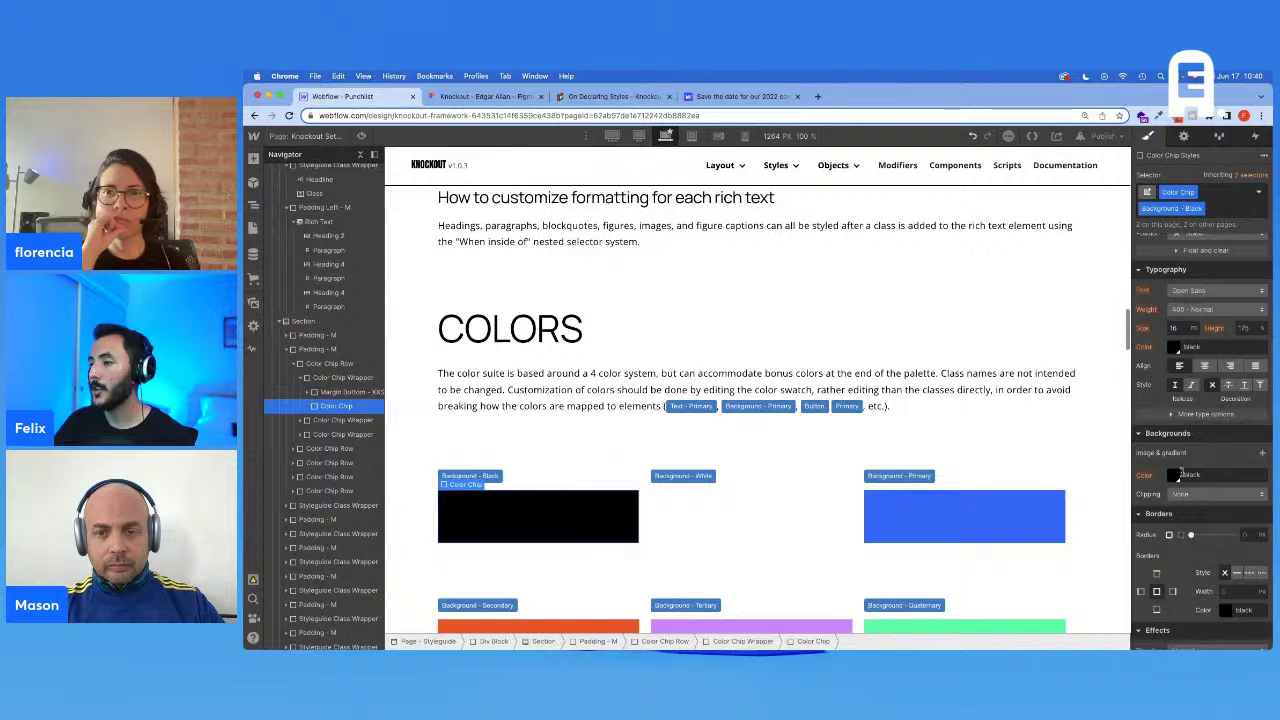
Step: Try changing the shared Black swatch to the brownish grey #554343, save it, and undo the swatch change
click(1175, 477)
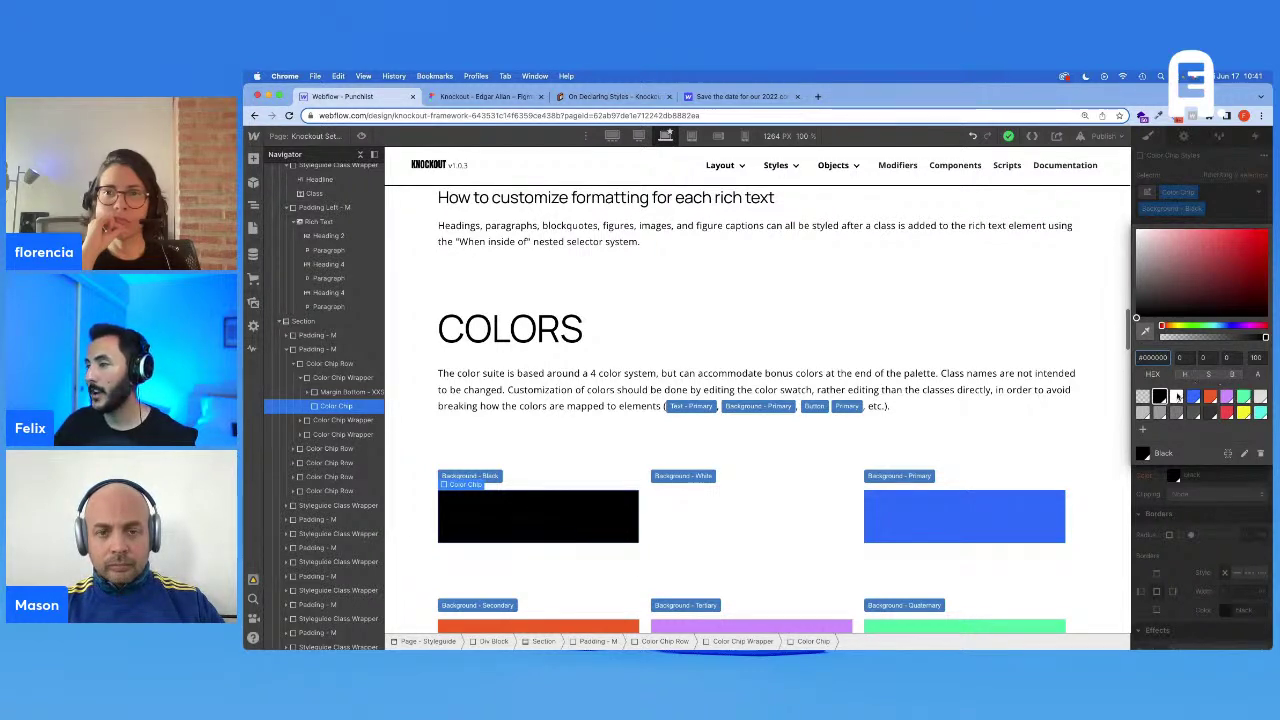
click(1245, 455)
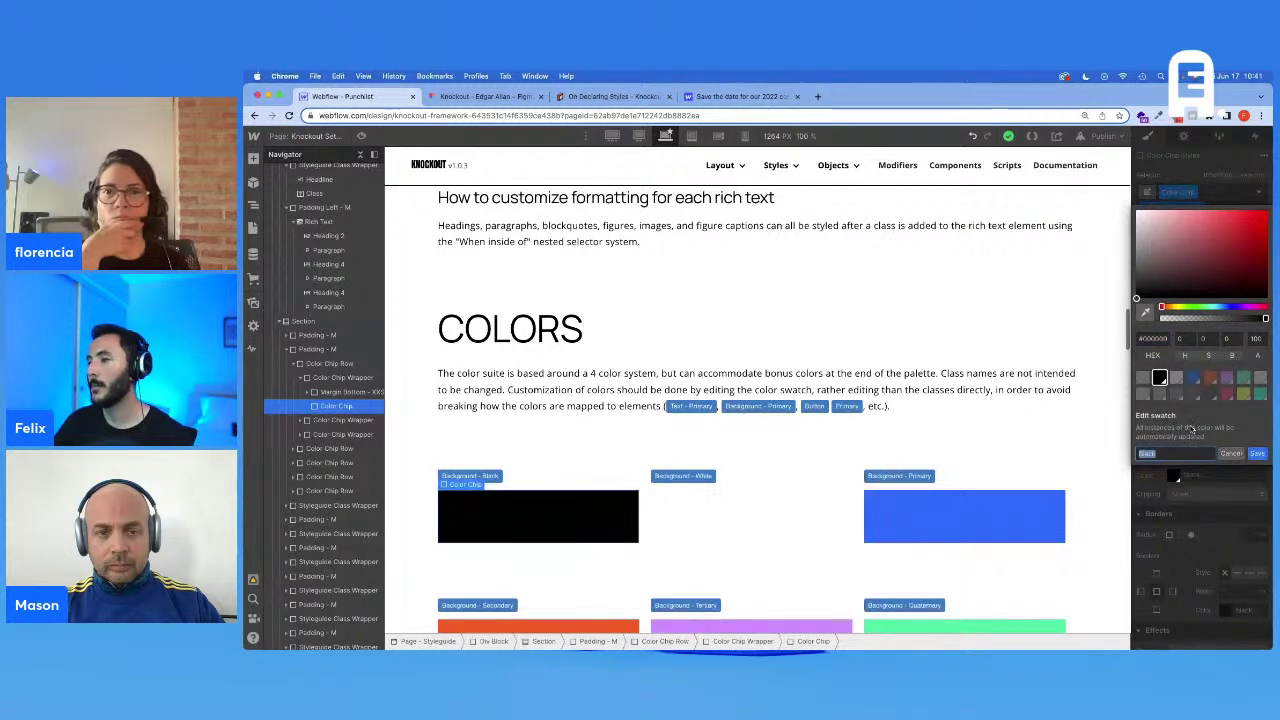
click(1164, 275)
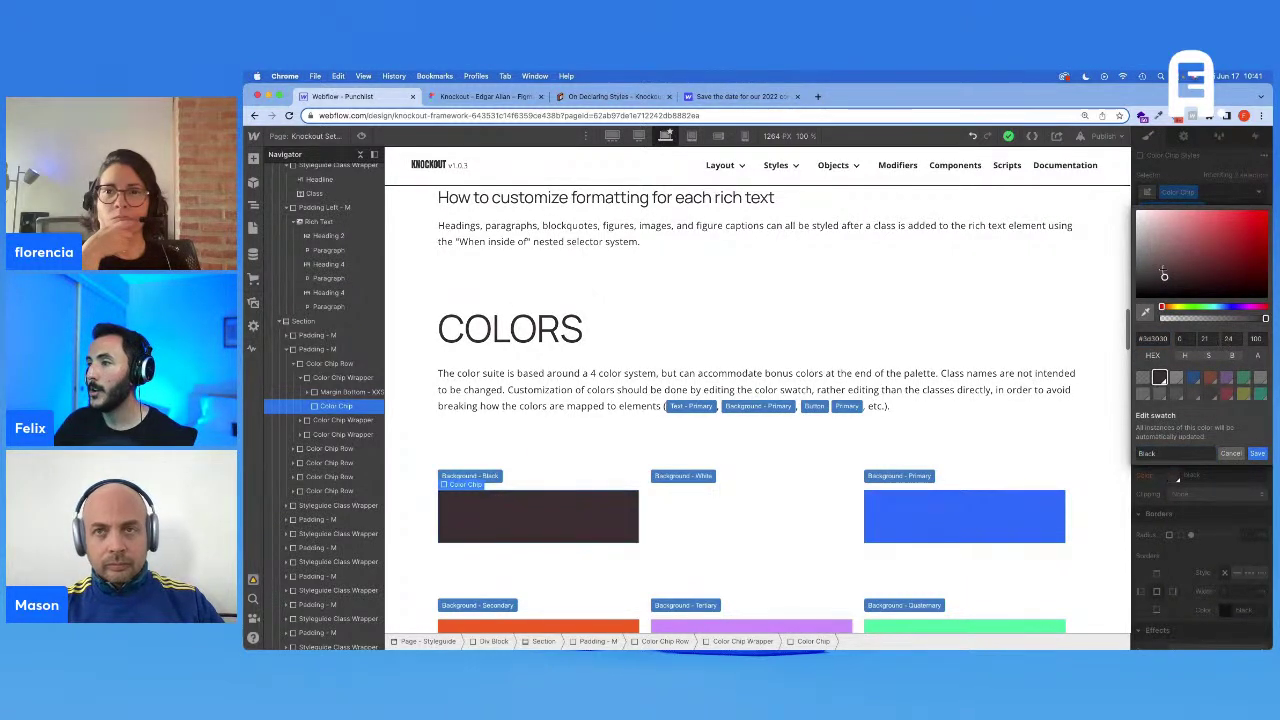
drag(1164, 275, 1163, 268)
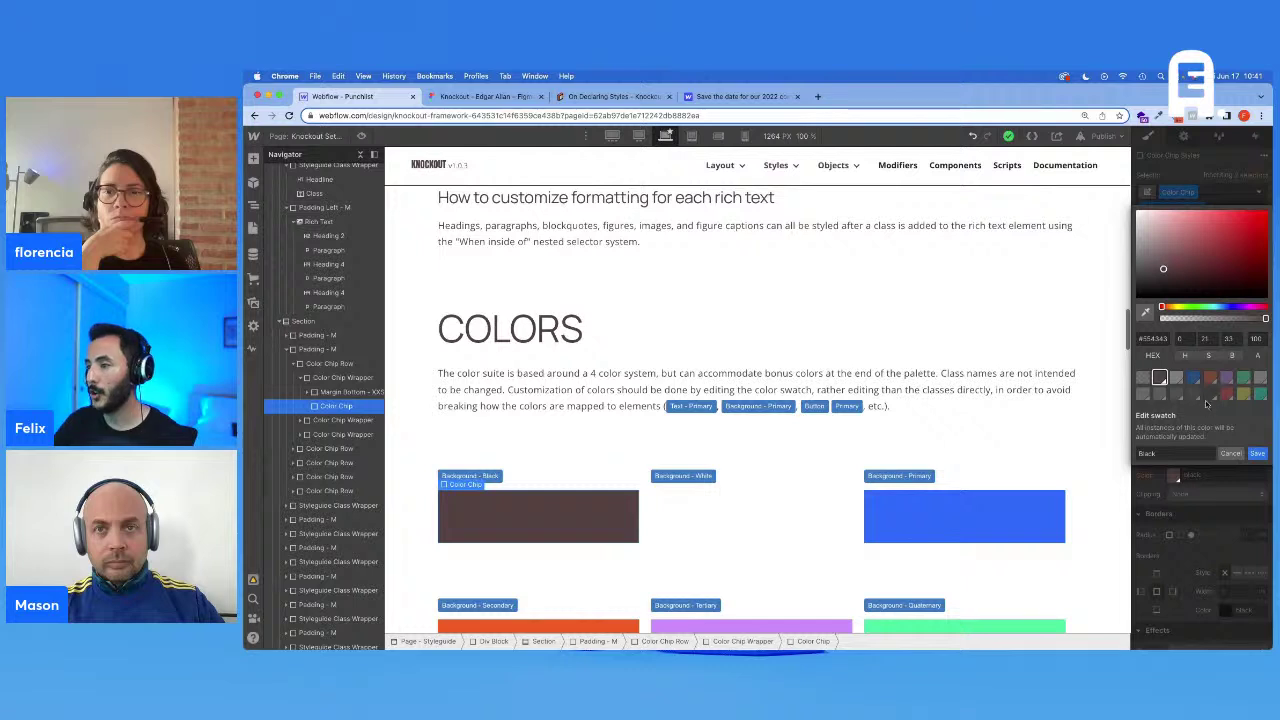
click(1257, 453)
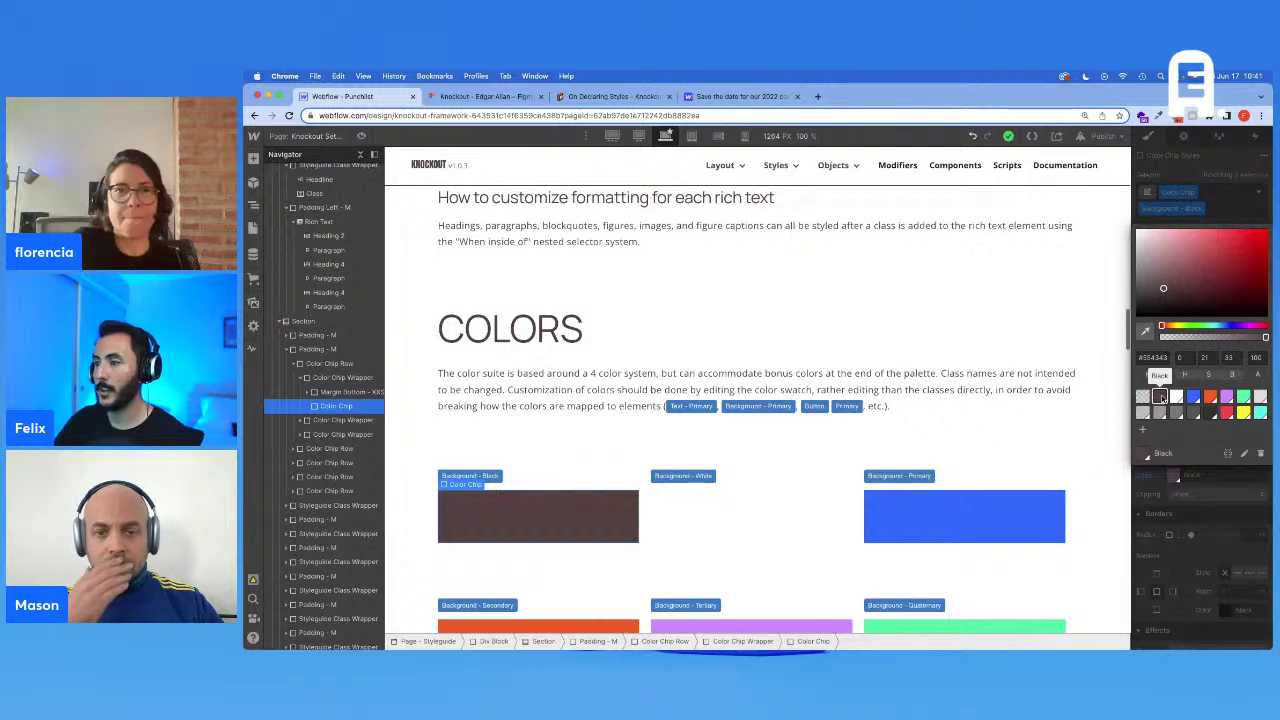
key(super+z)
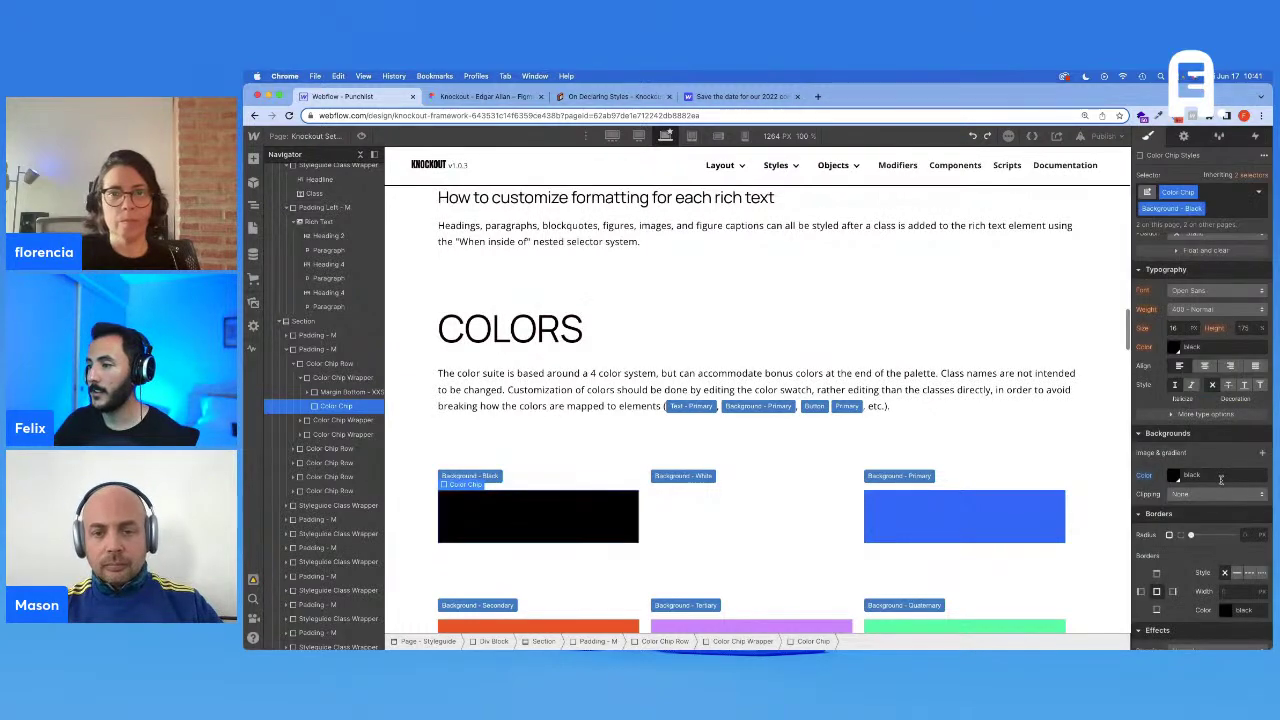
Step: Select the Text - Primary sample below the color chips and check its assigned text color
scroll(753, 511, down, 1)
scroll(753, 511, down, 10)
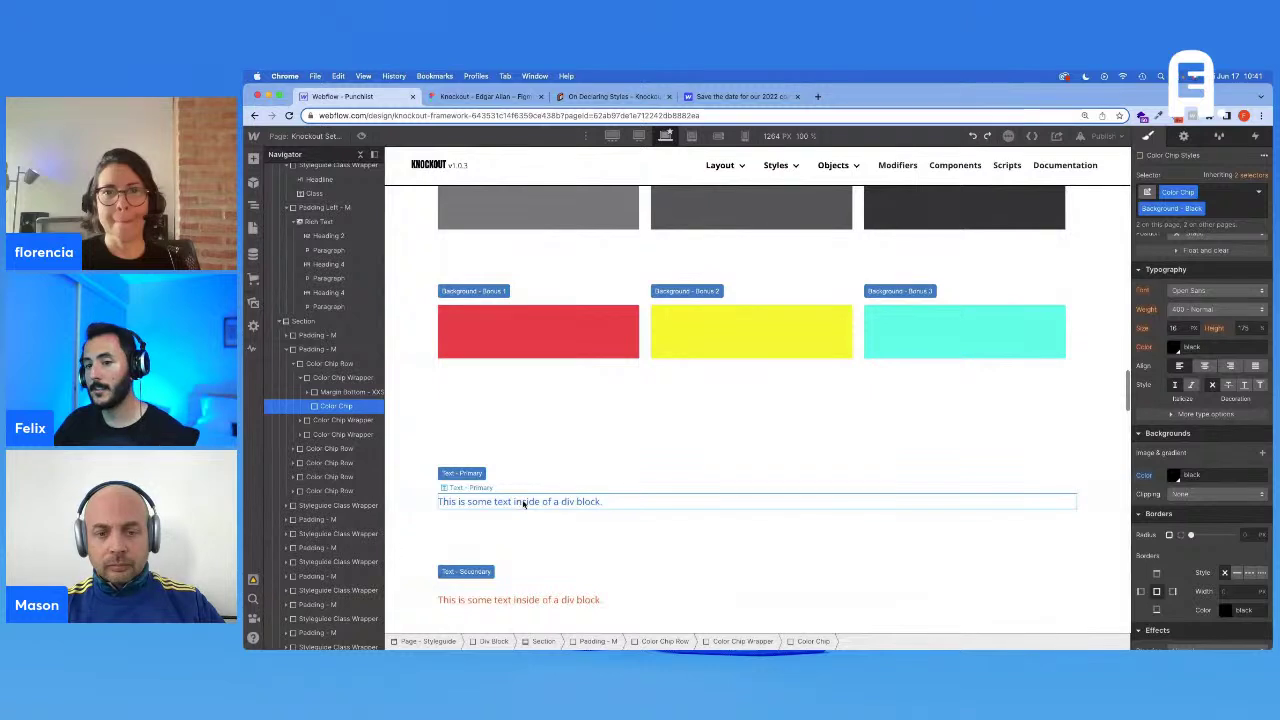
click(523, 503)
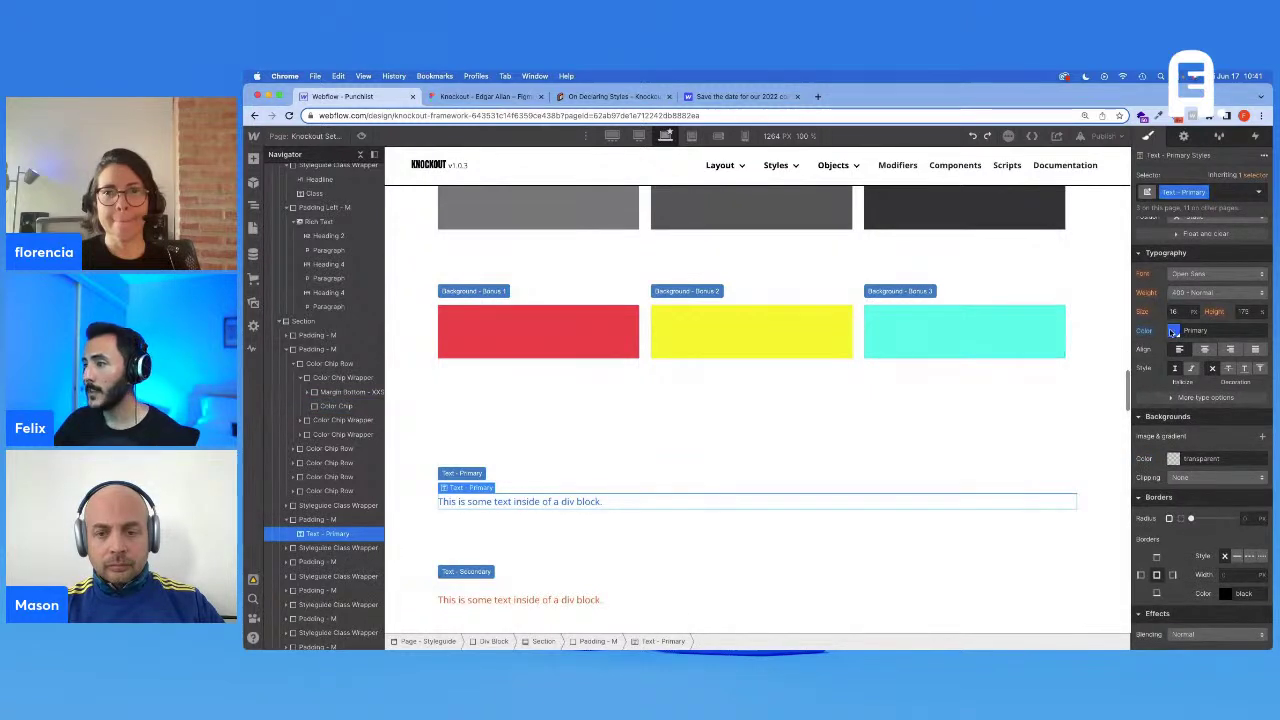
scroll(1176, 340, up, 1)
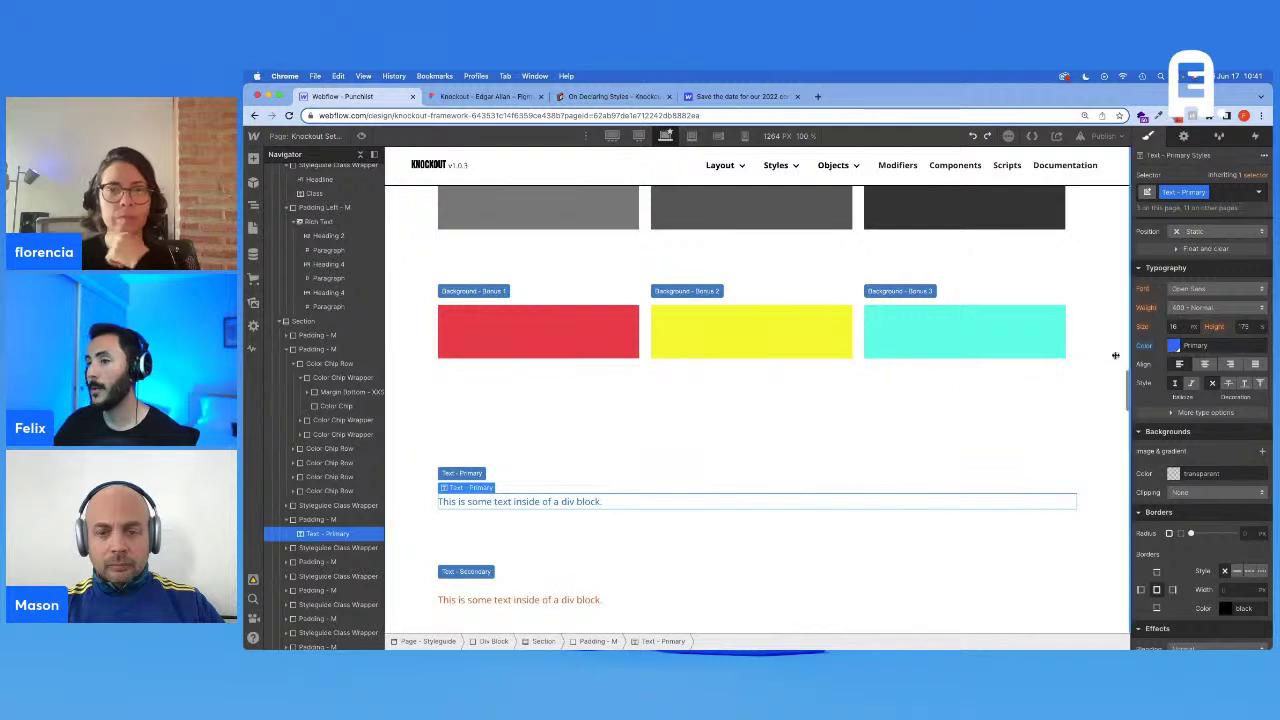
Step: Try changing the shared Primary swatch to red through the Background - Primary chip and save the swatch
scroll(889, 397, up, 5)
click(962, 245)
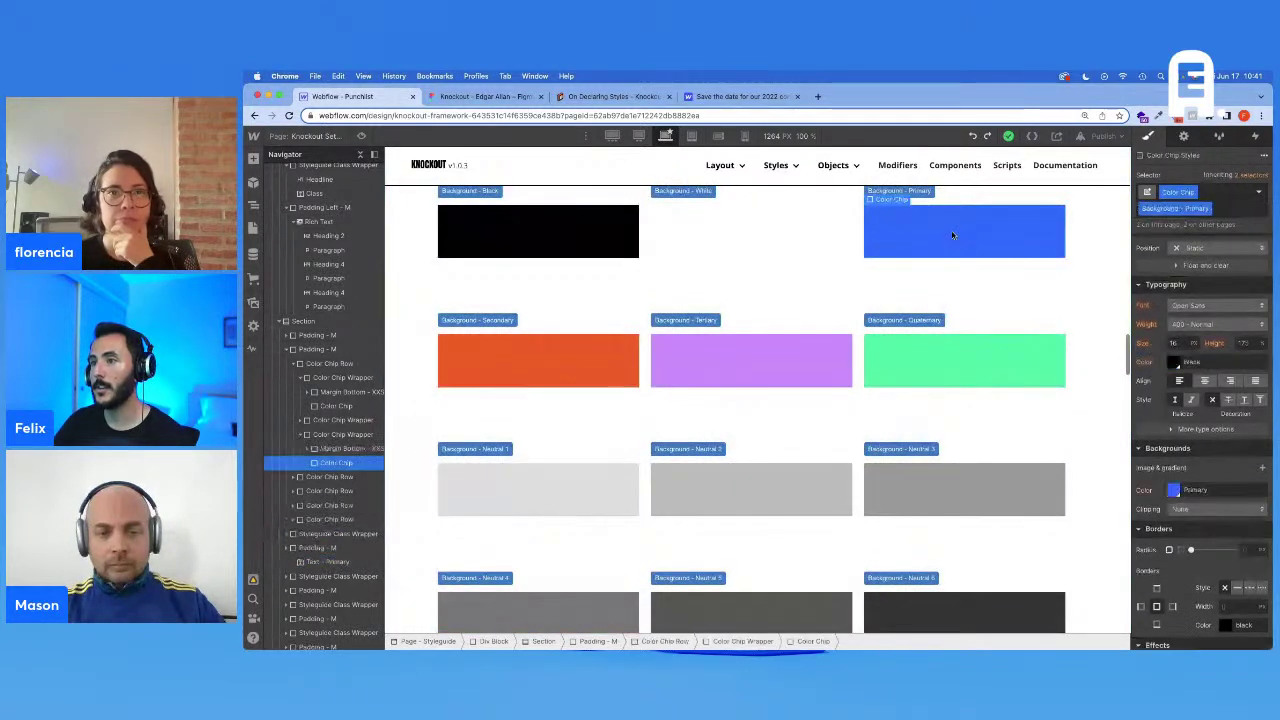
click(1174, 490)
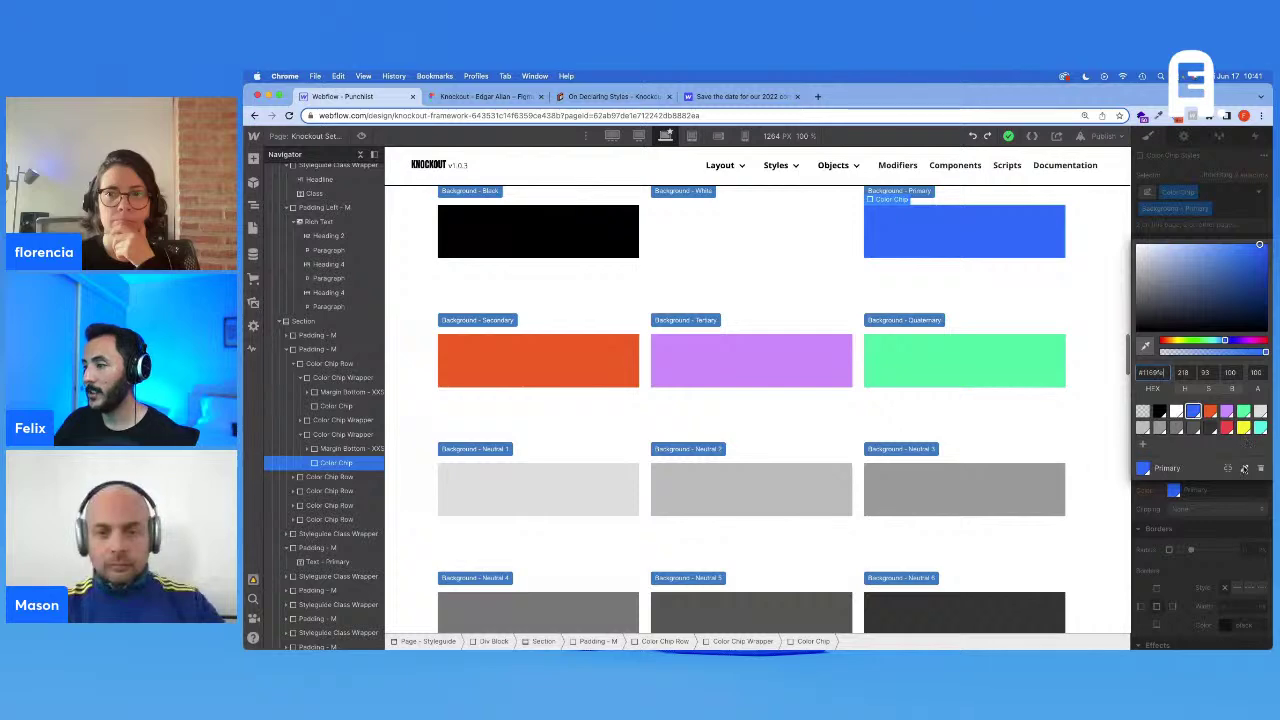
click(1244, 468)
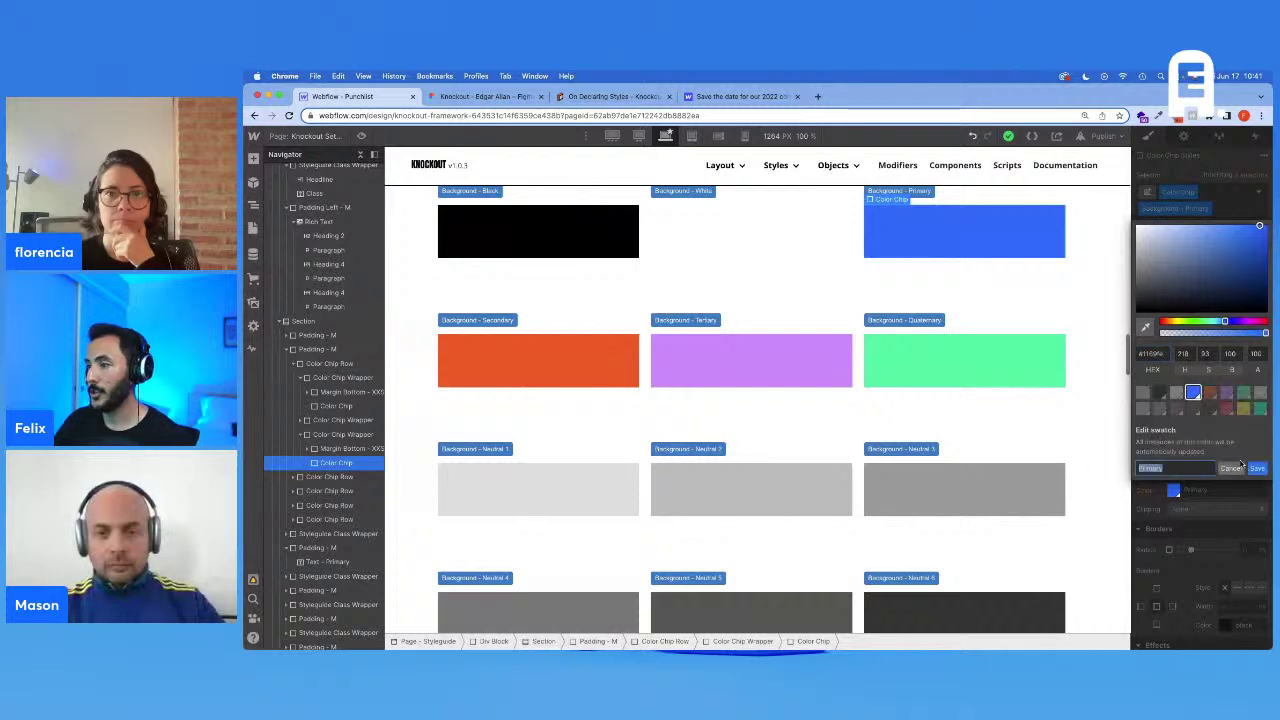
click(490, 97)
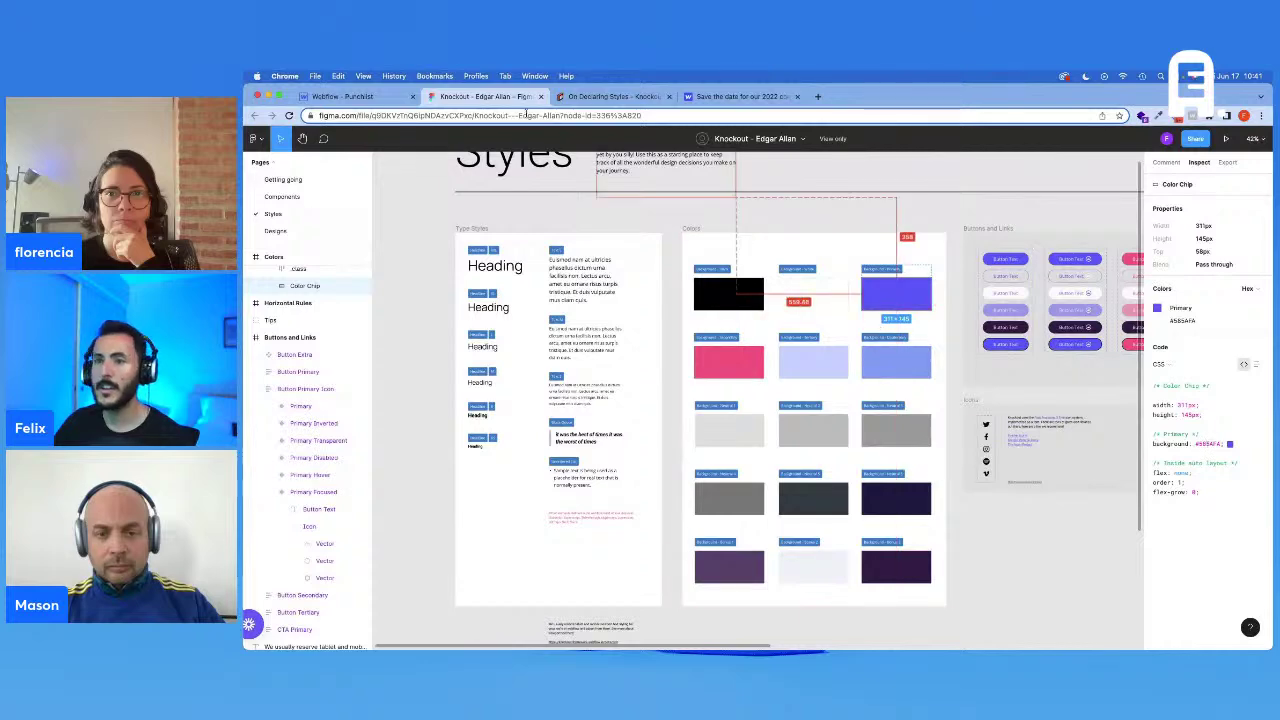
click(345, 97)
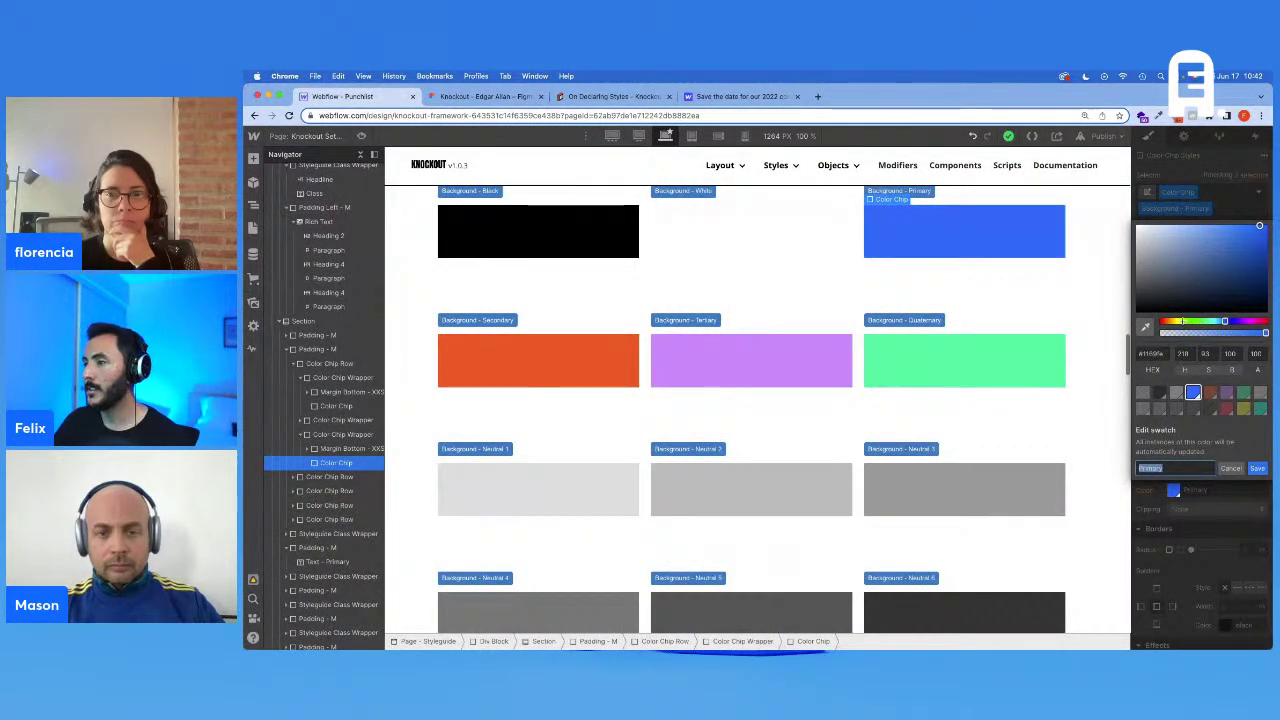
click(1165, 321)
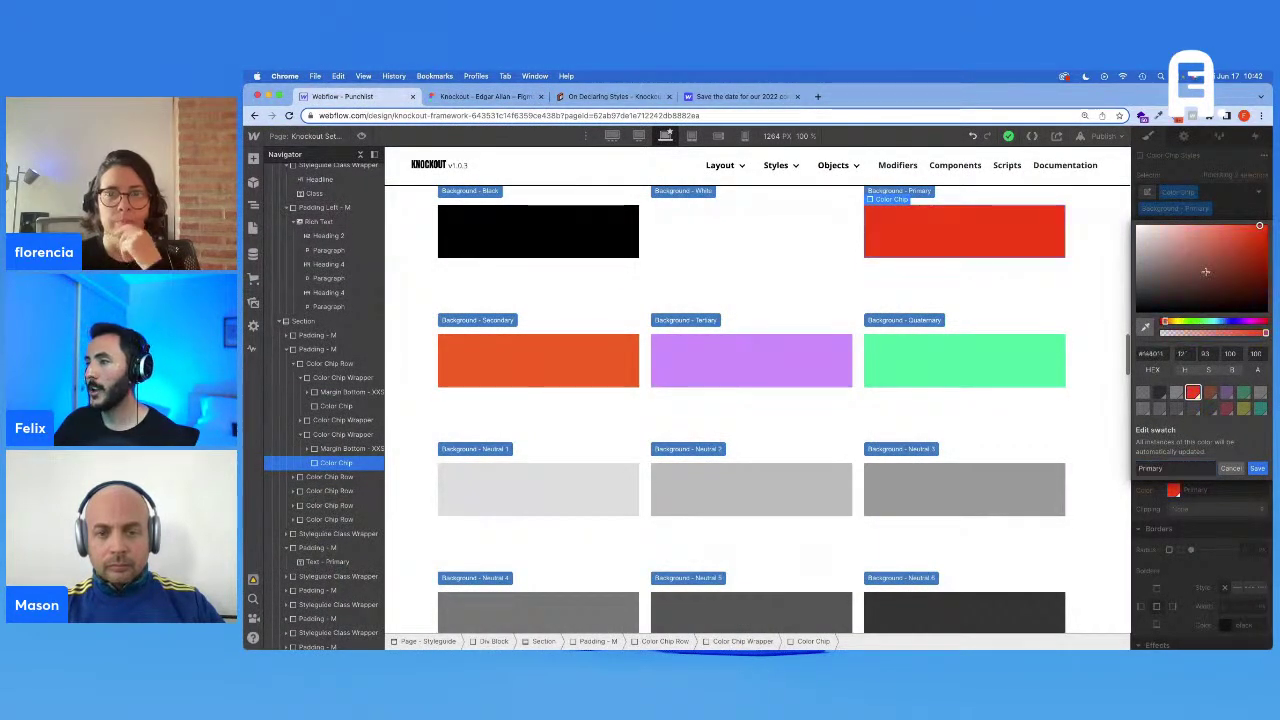
click(1256, 469)
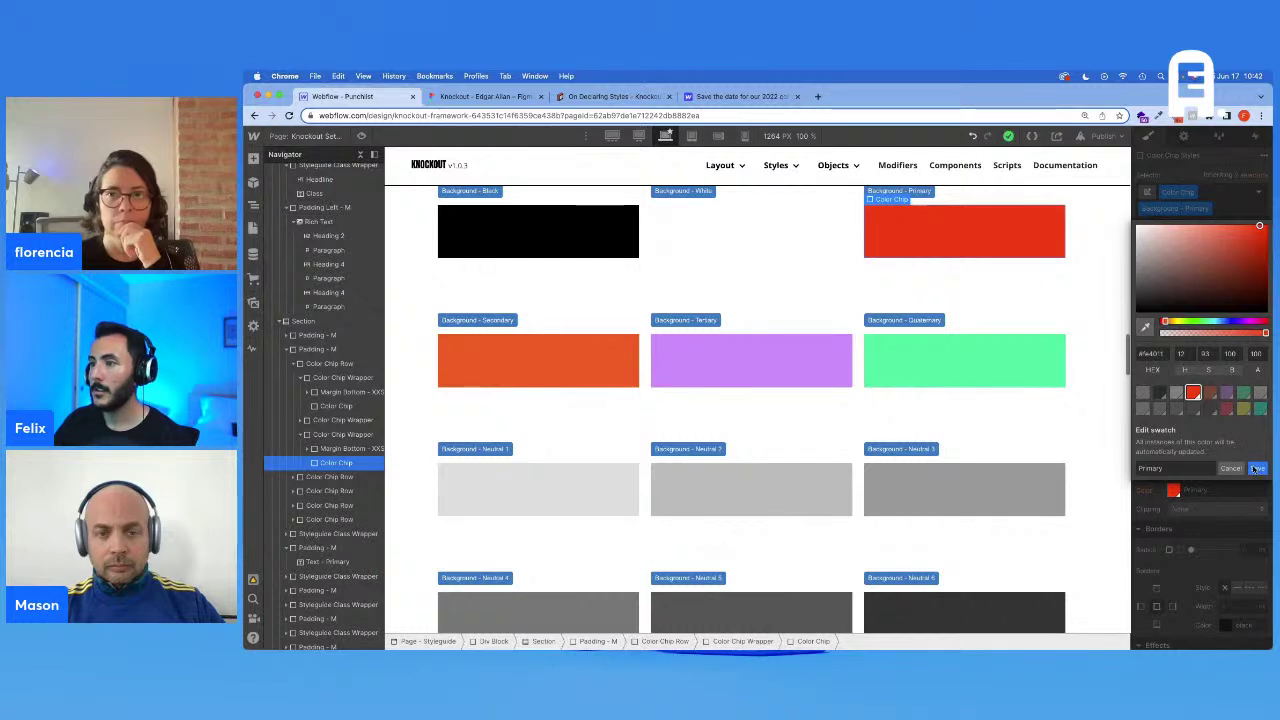
click(1235, 526)
Step: Select the Text - Primary sample and check its text color against the red Primary swatch and the color chips
scroll(766, 509, down, 10)
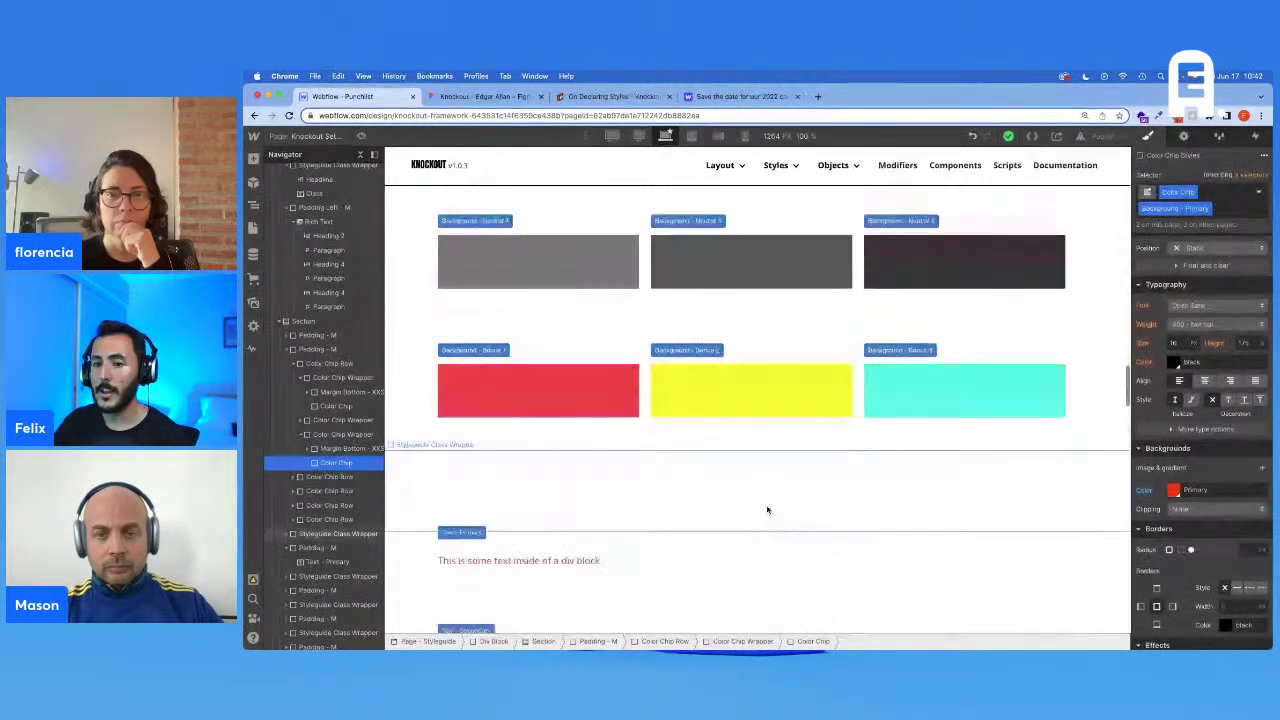
click(480, 364)
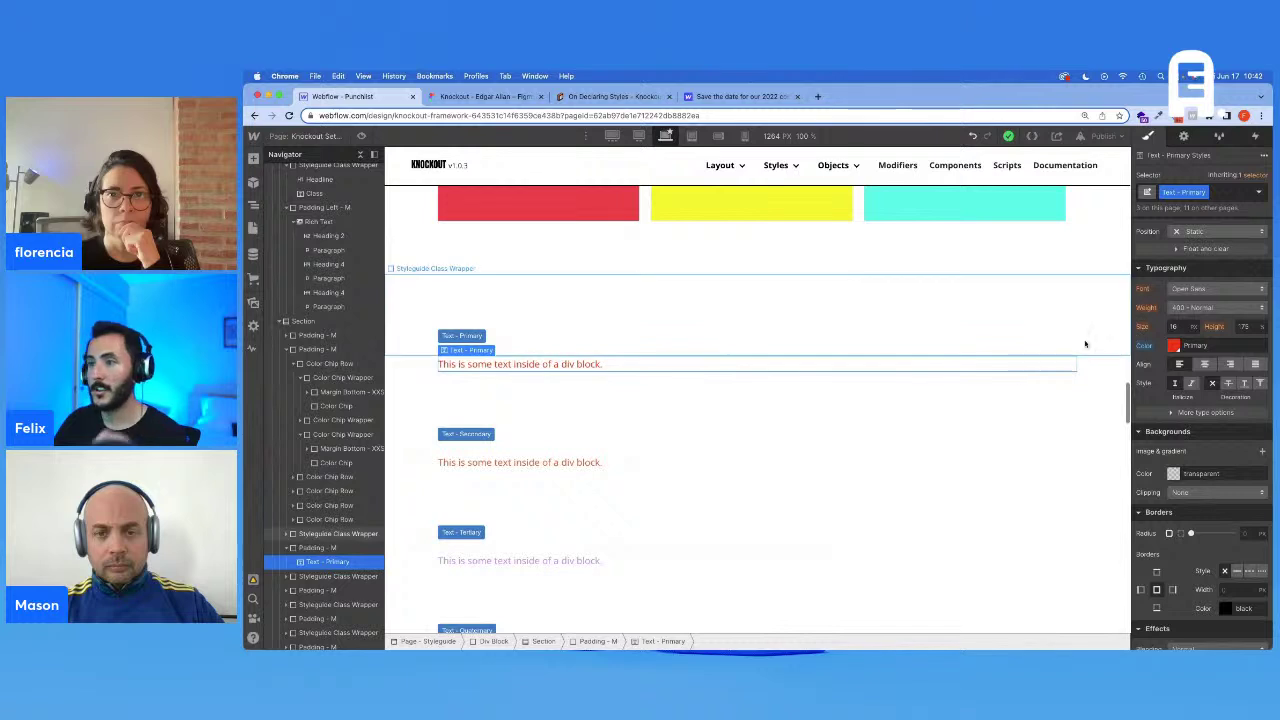
scroll(752, 441, down, 3)
scroll(752, 441, up, 8)
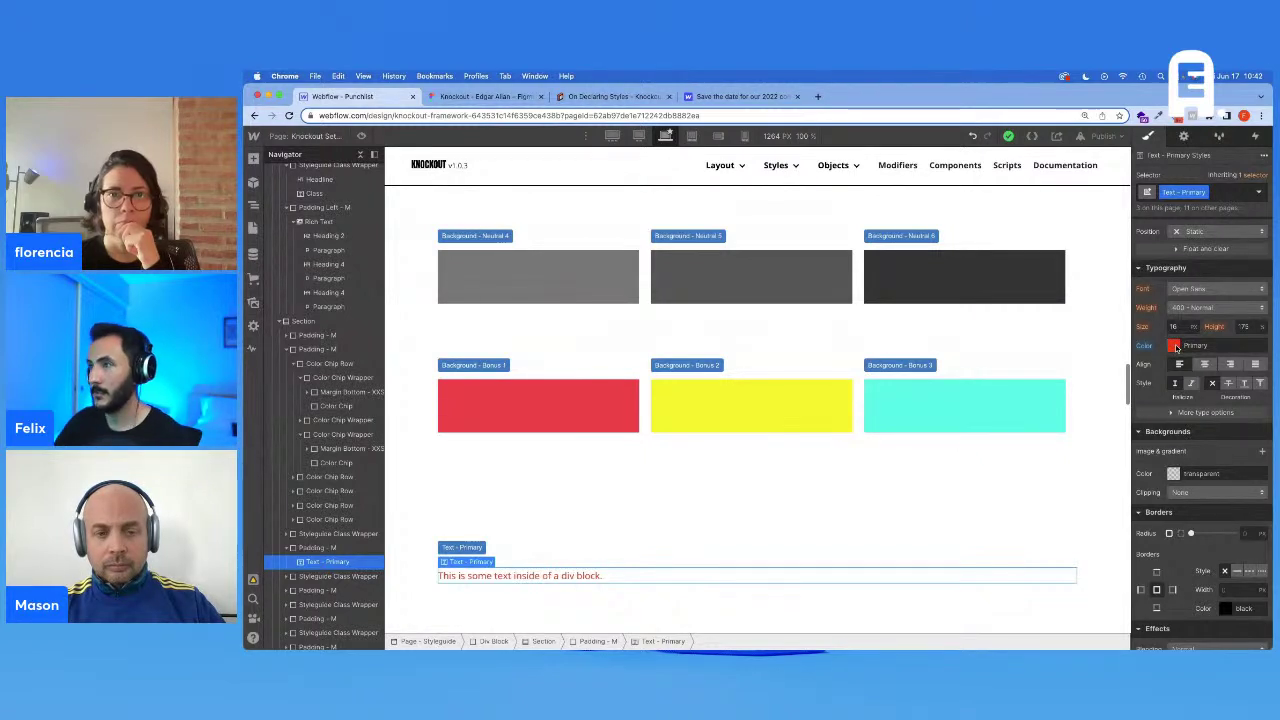
scroll(945, 344, up, 3)
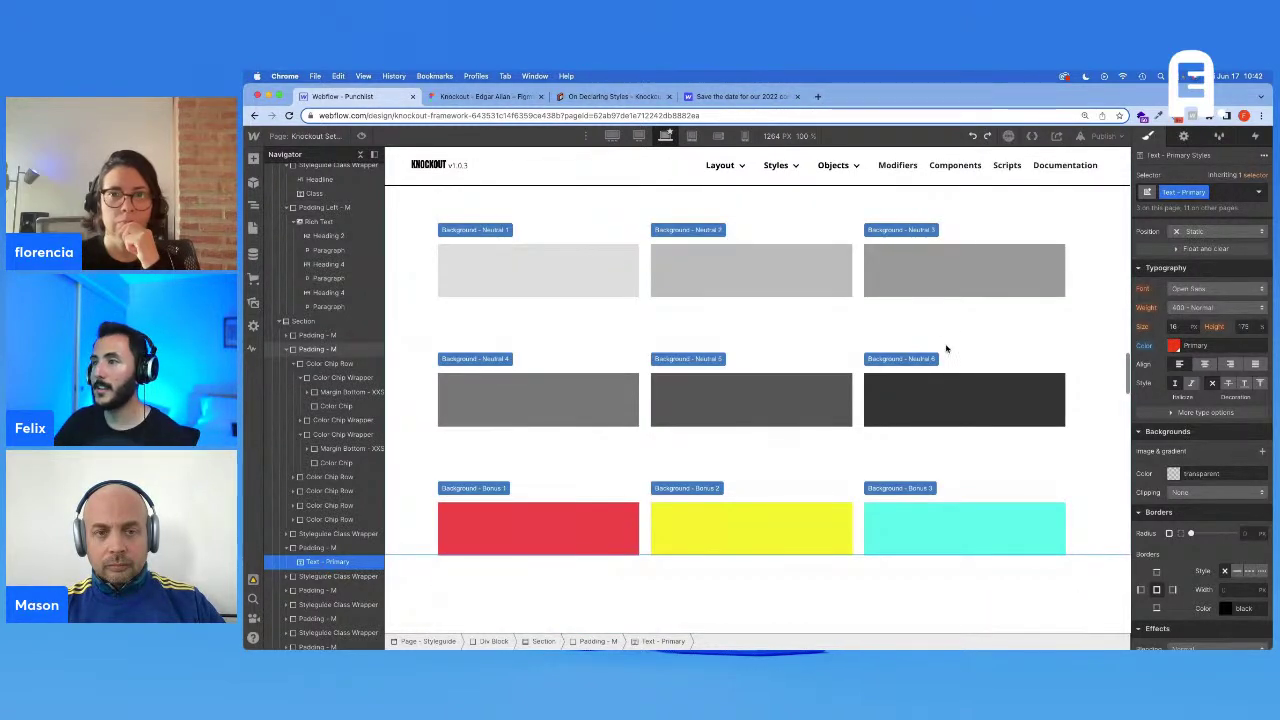
scroll(946, 348, up, 6)
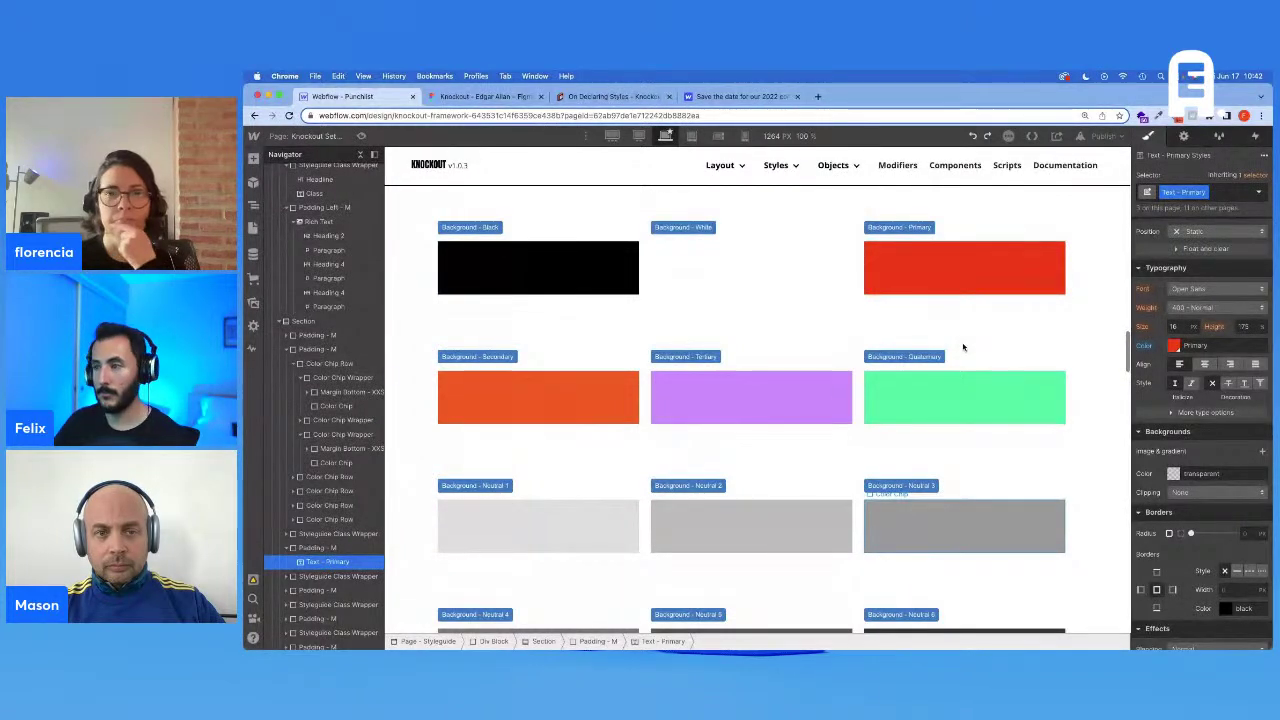
Step: Undo the red Primary swatch change, reselect the Background - Primary chip, and review the Colors section
click(1012, 273)
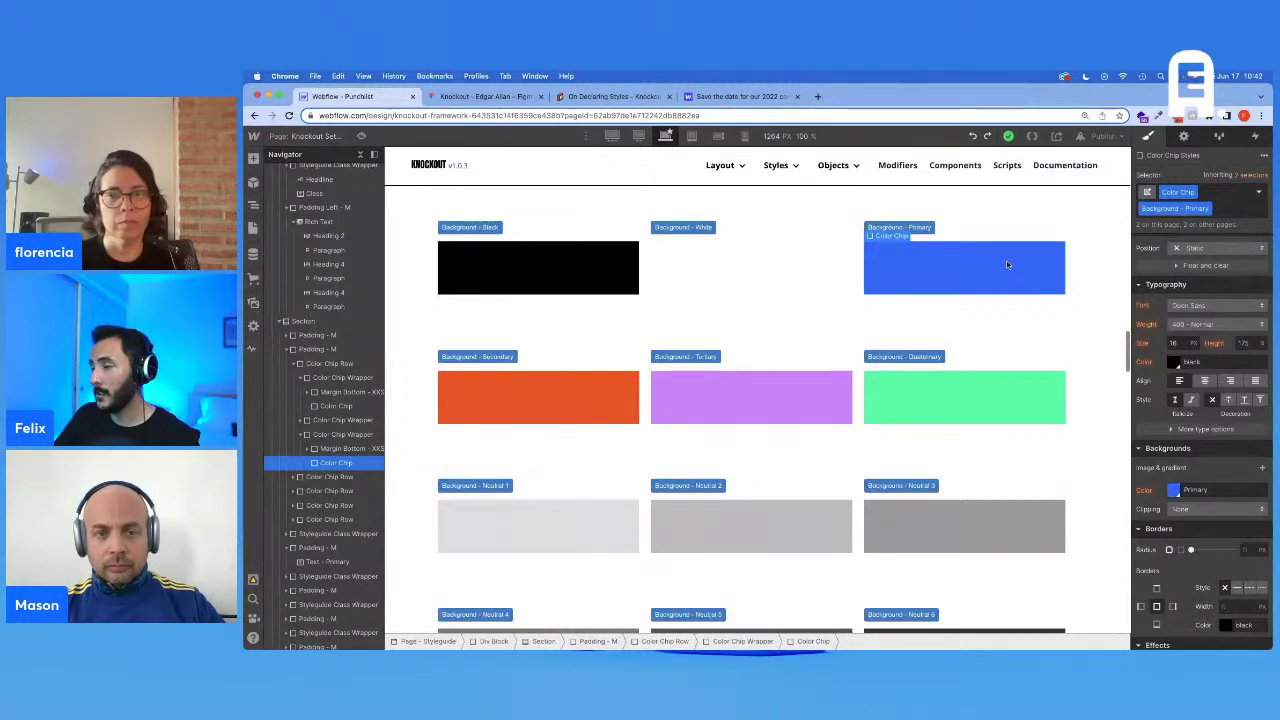
scroll(1006, 262, down, 10)
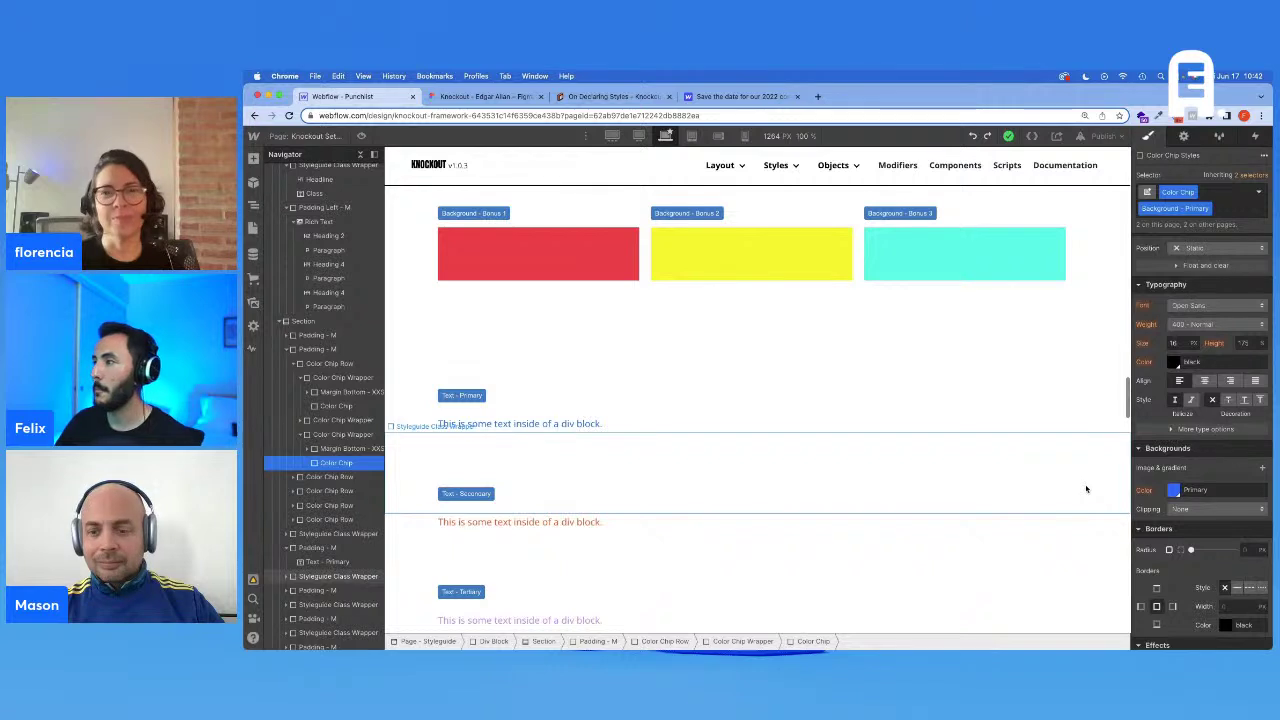
scroll(1086, 489, up, 5)
scroll(1059, 484, up, 2)
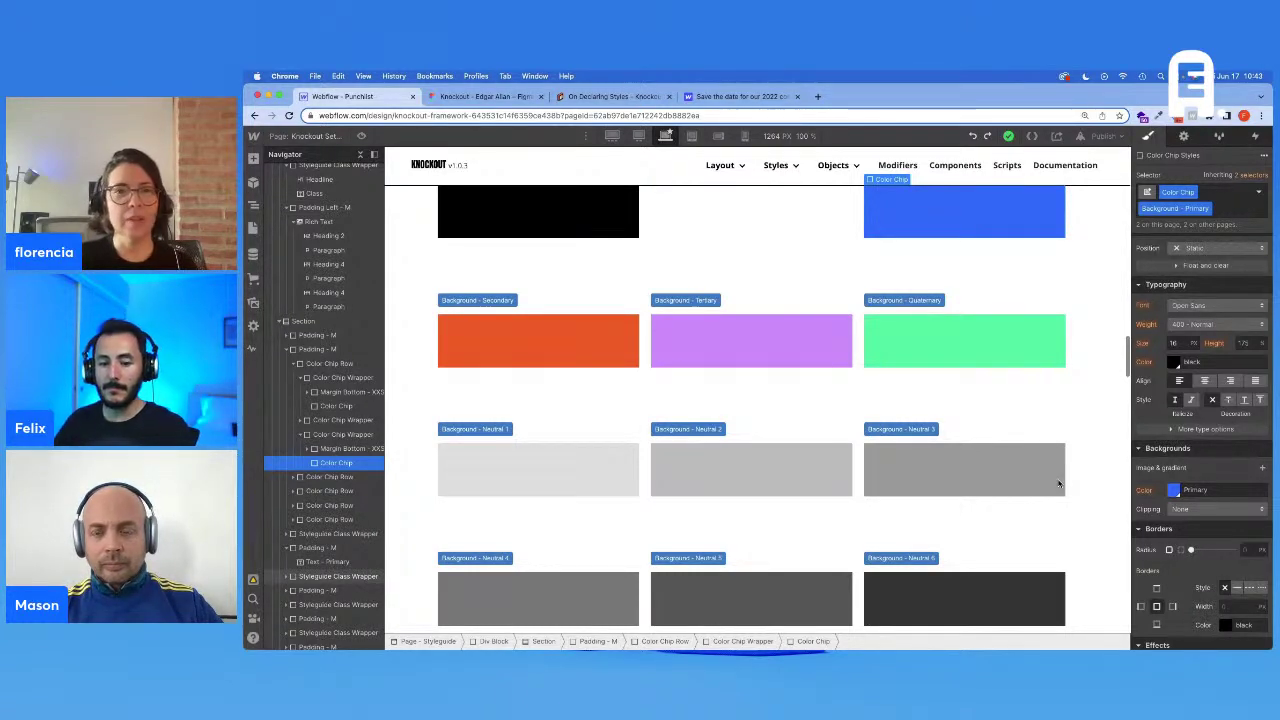
scroll(1023, 450, up, 5)
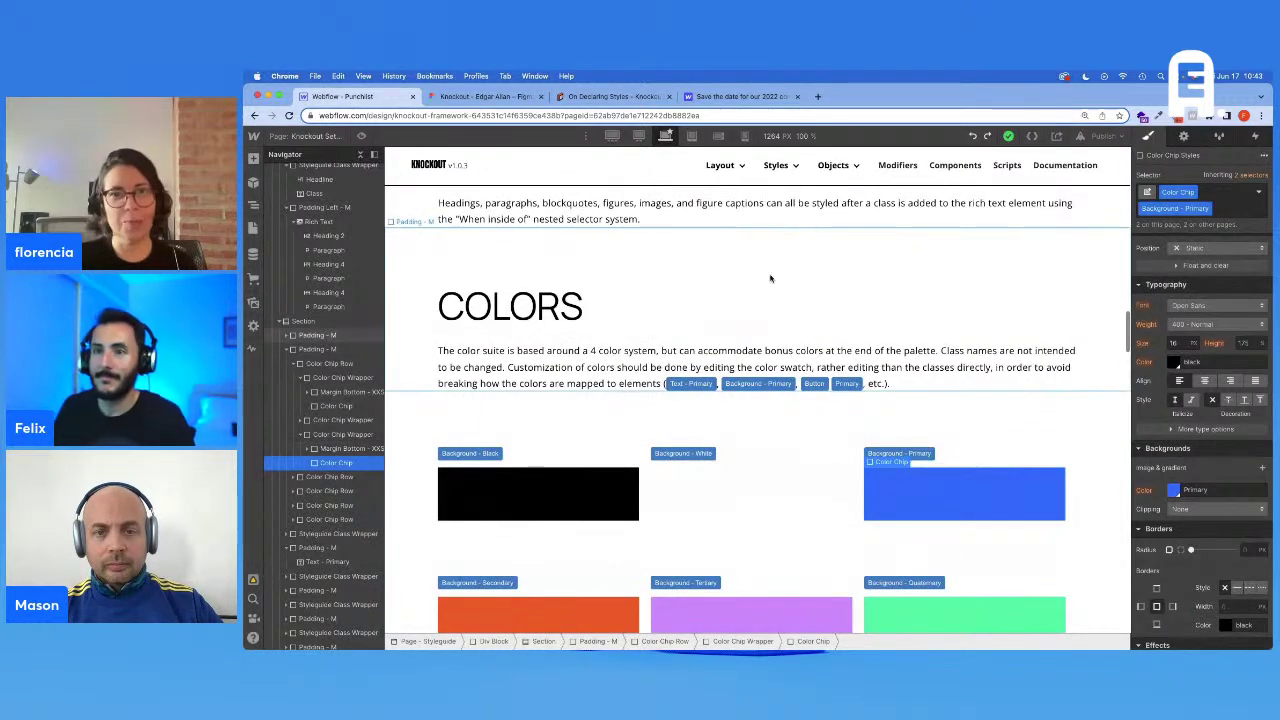
scroll(768, 283, down, 1)
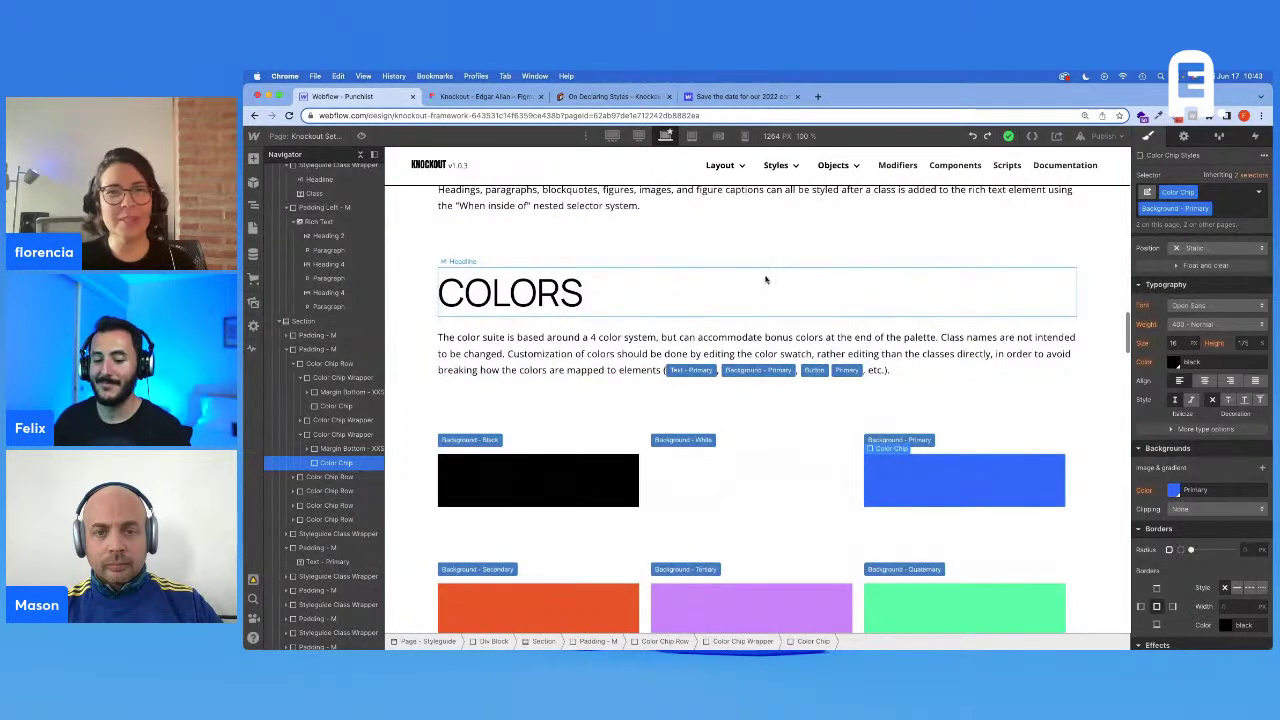
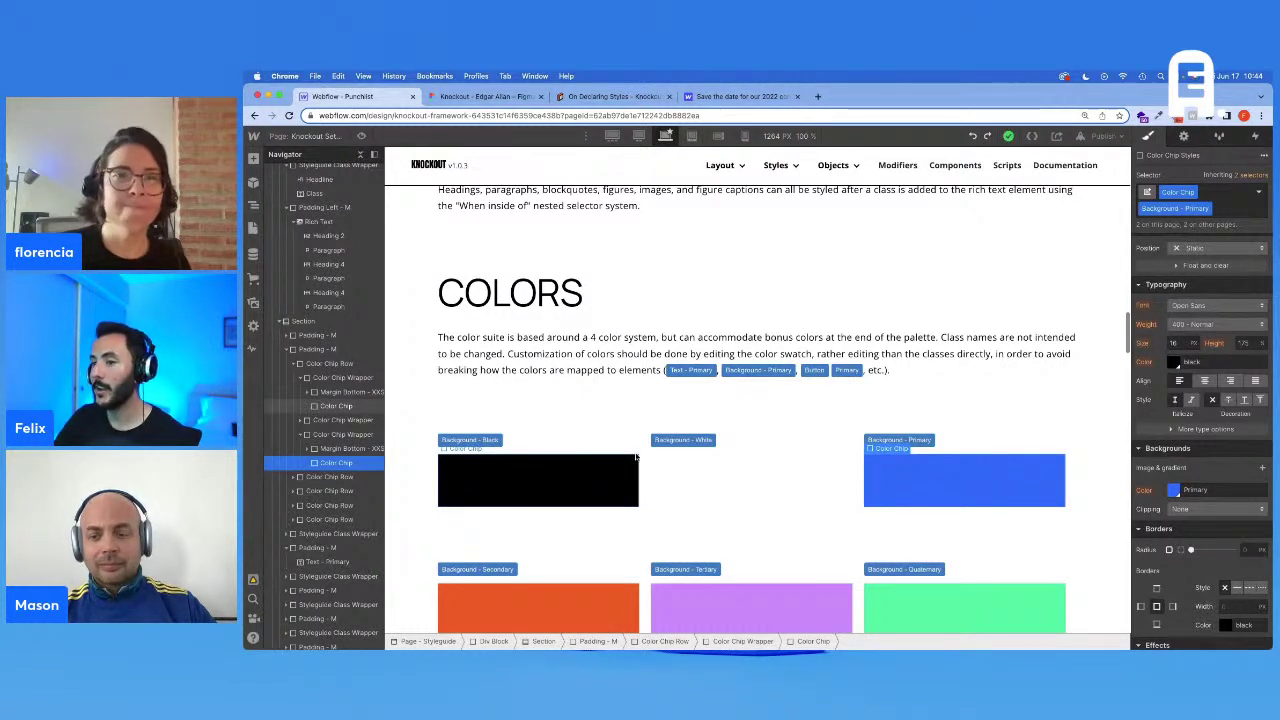
Step: Copy the Primary hex value from the Figma Styles page and set Webflow's shared Primary swatch to #585AFA, saving it
click(485, 96)
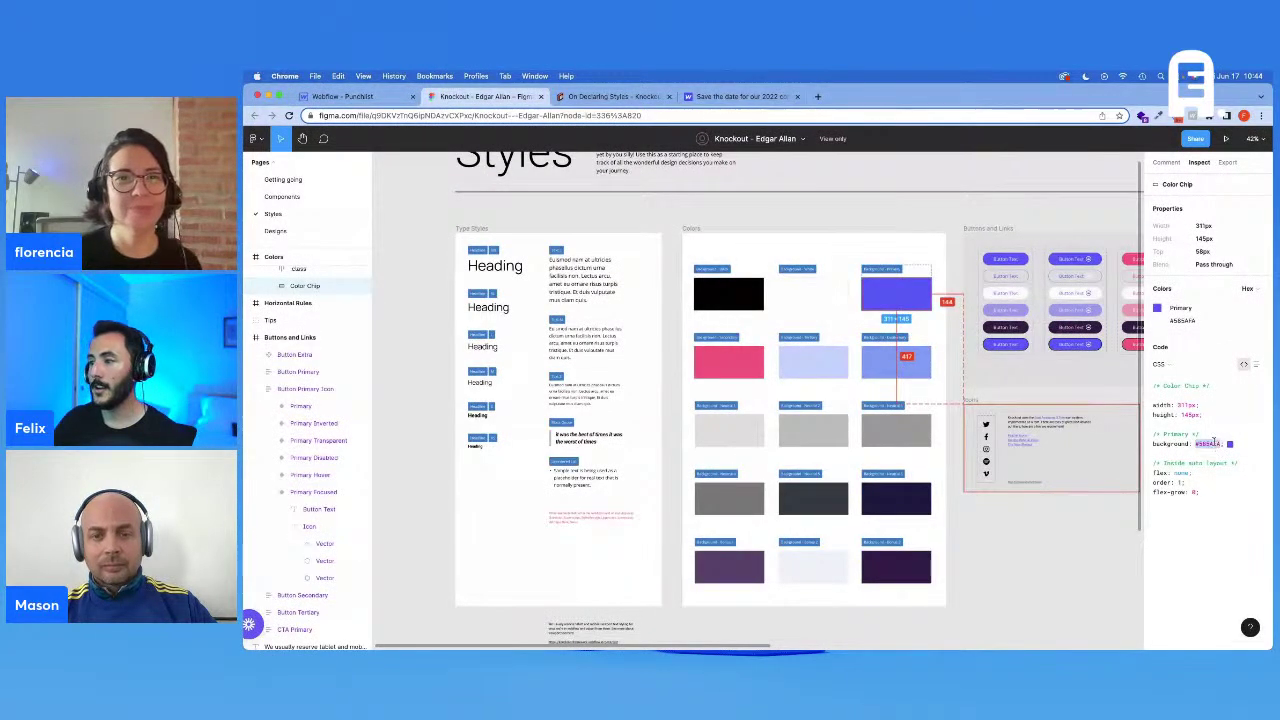
click(372, 98)
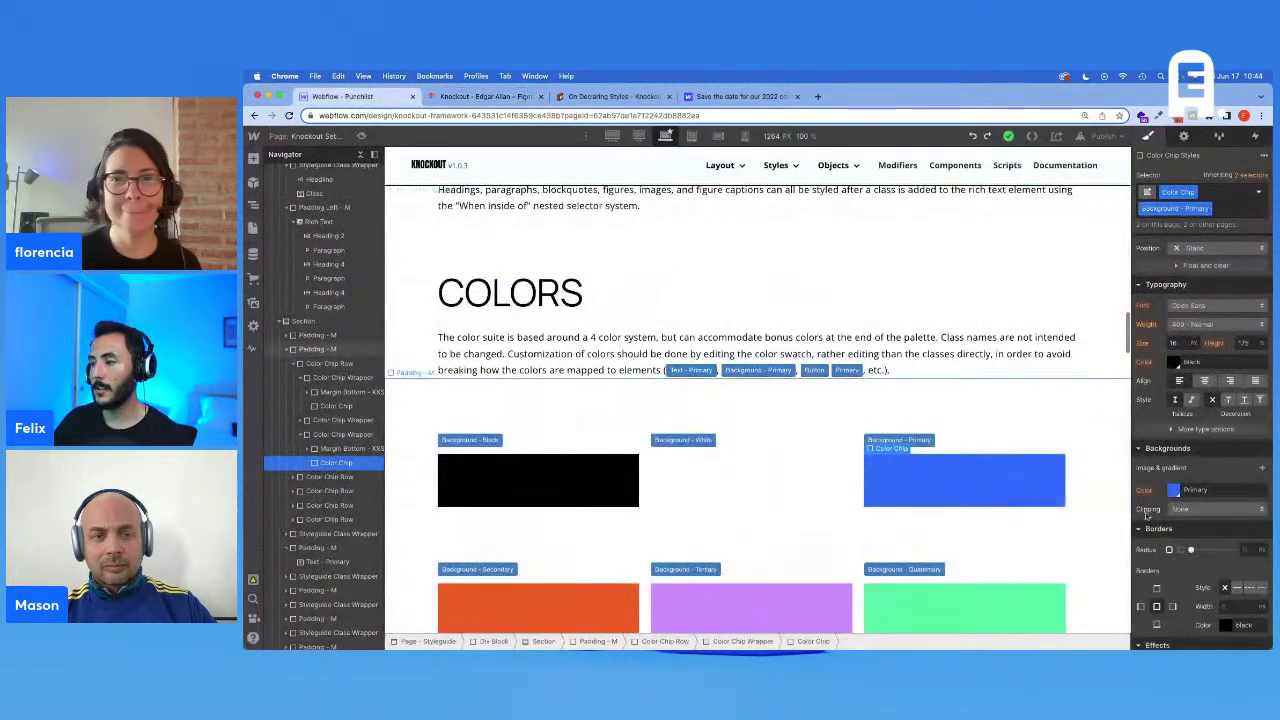
click(1171, 490)
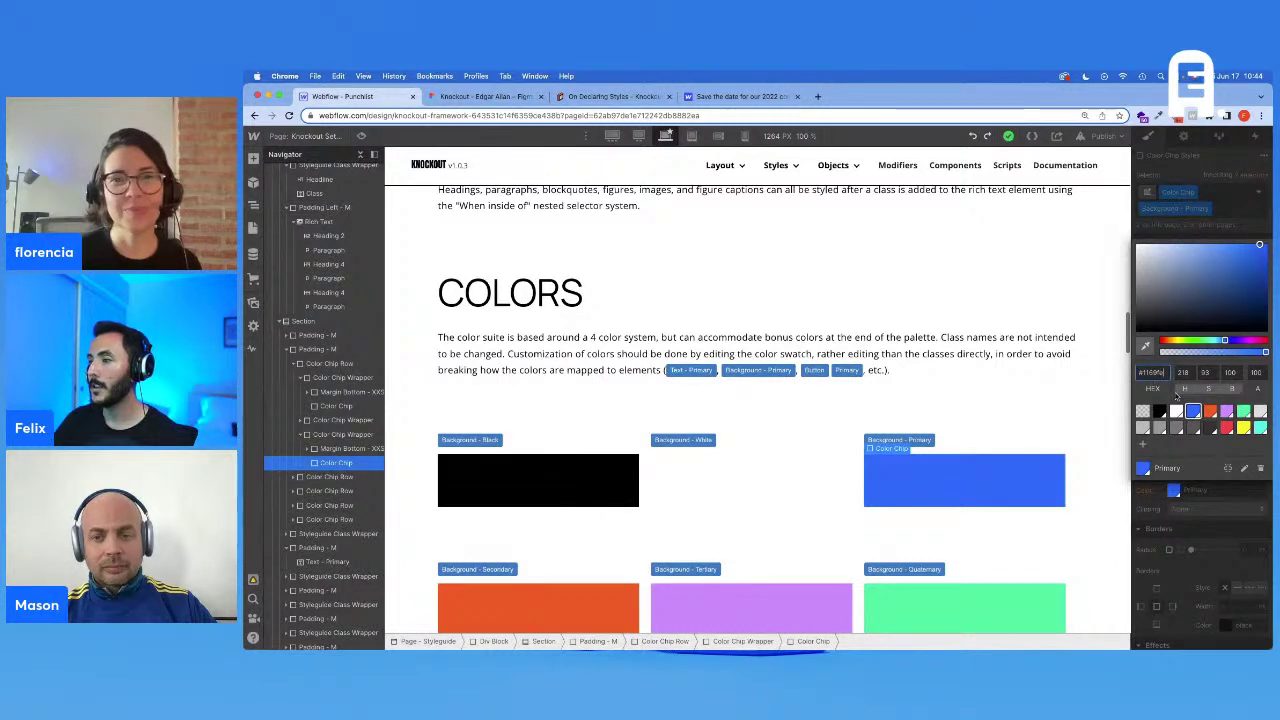
click(1245, 468)
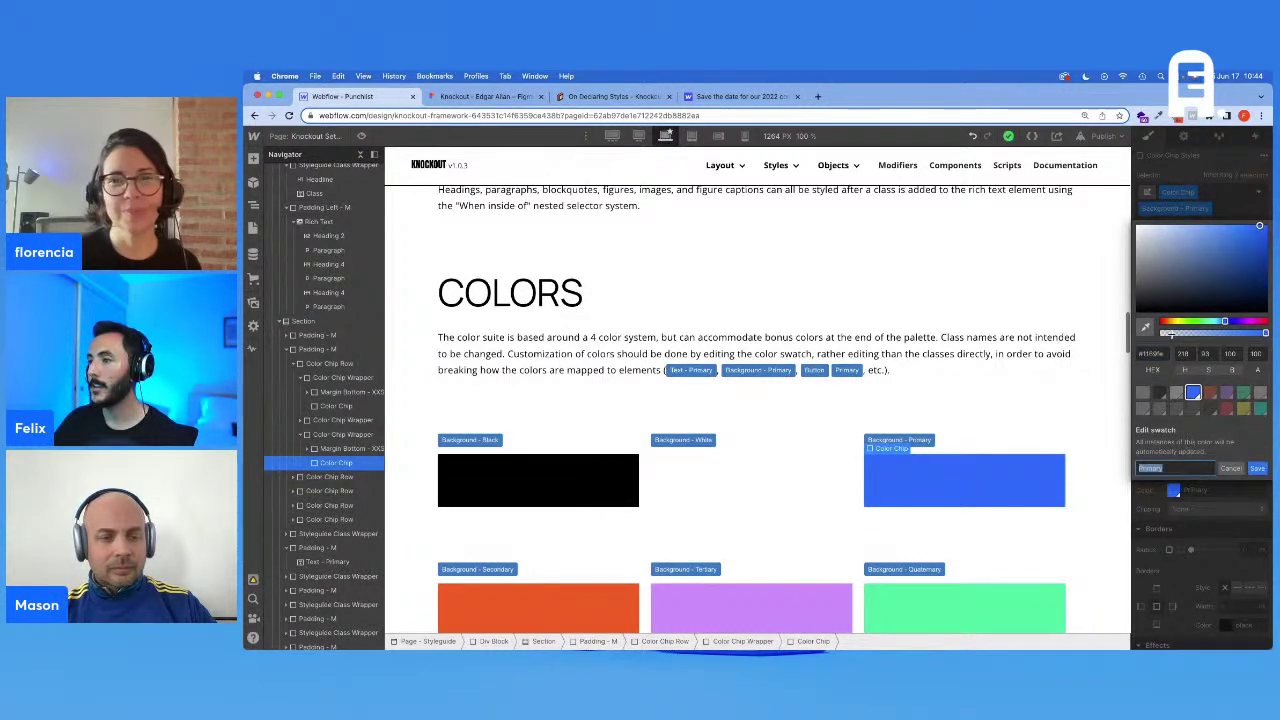
click(1152, 353)
text(#5B3FA)
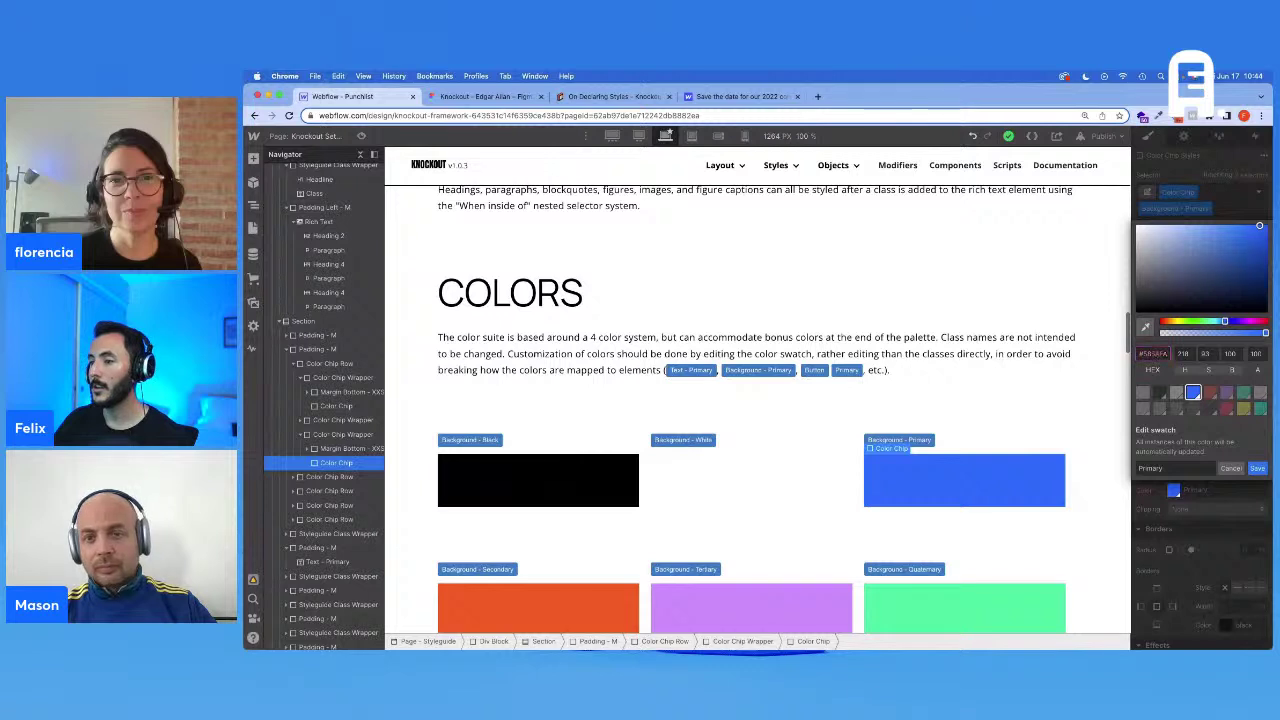
double_click(1148, 353)
key(super+v)
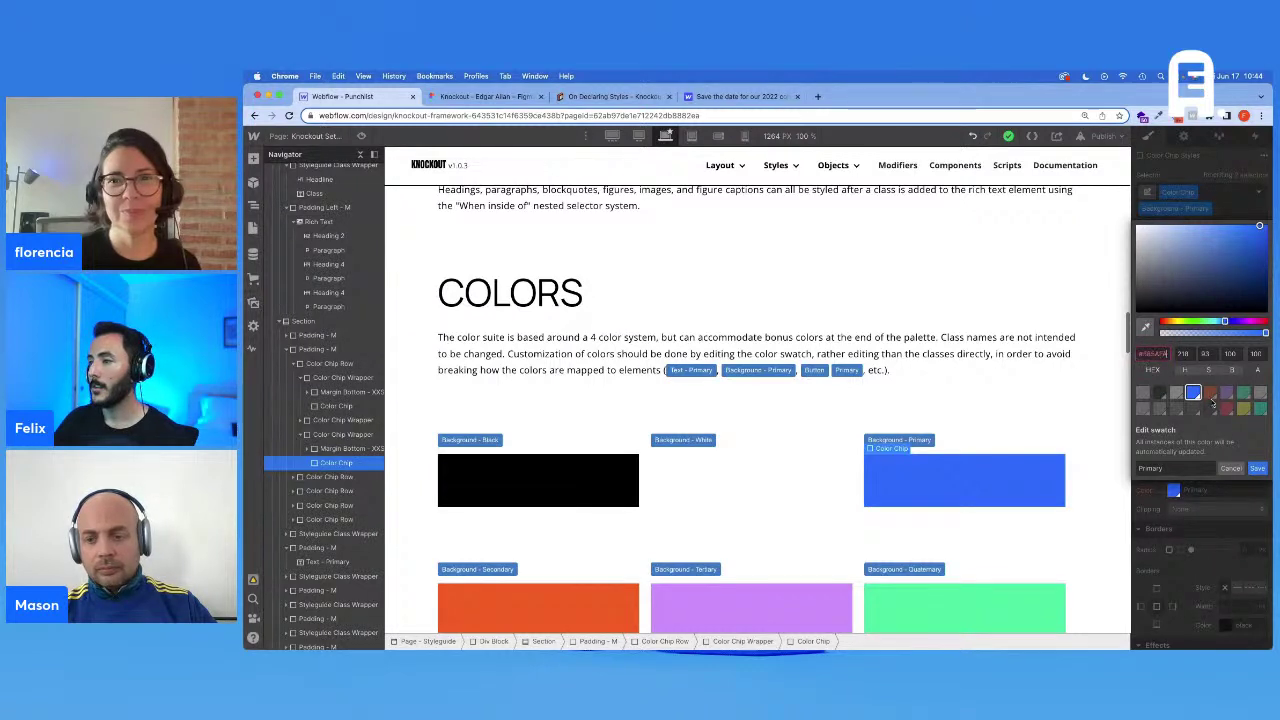
click(1256, 468)
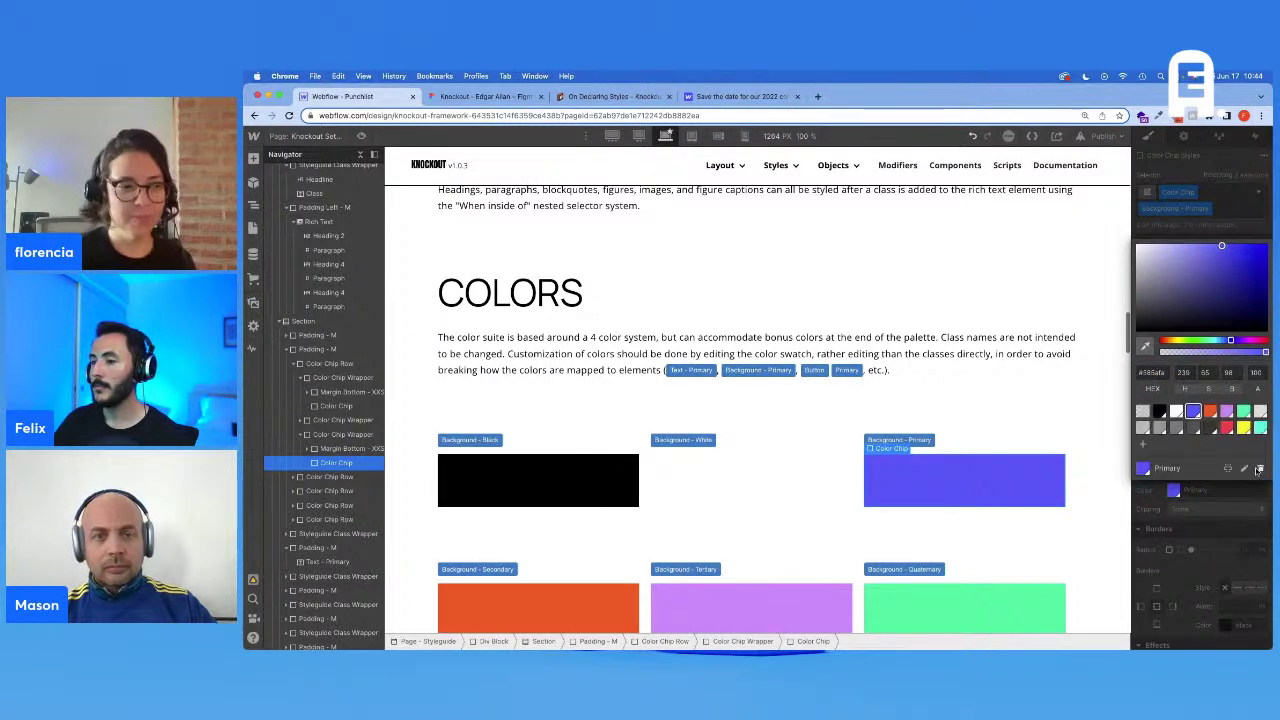
click(996, 462)
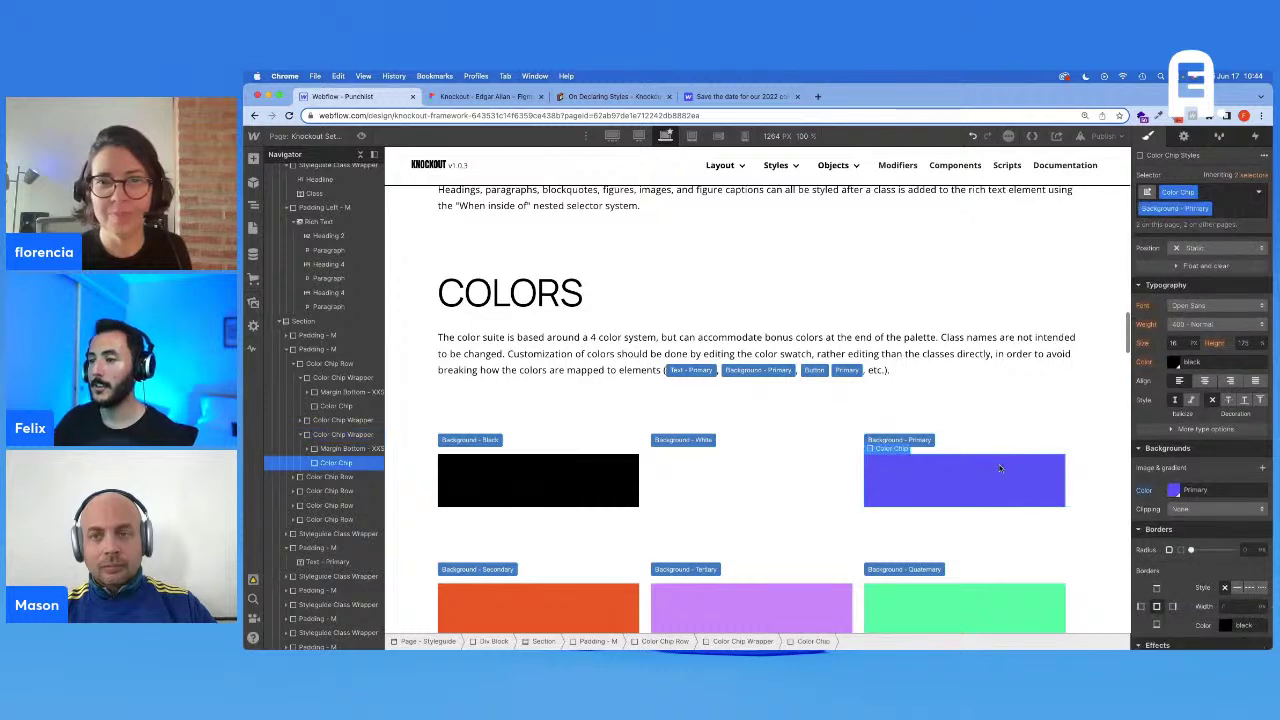
Step: Inspect the Text - Primary sample's color picker to check the text against the edited Primary swatch
scroll(996, 462, down, 3)
scroll(996, 462, down, 5)
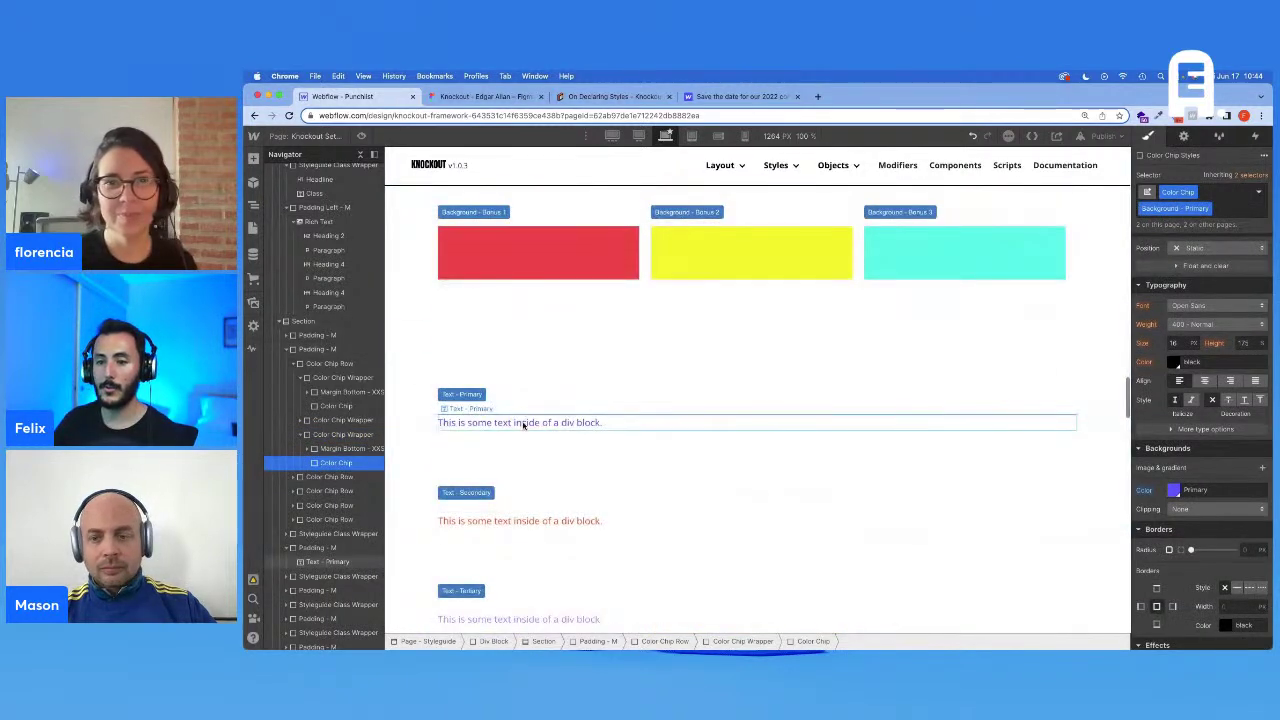
click(522, 425)
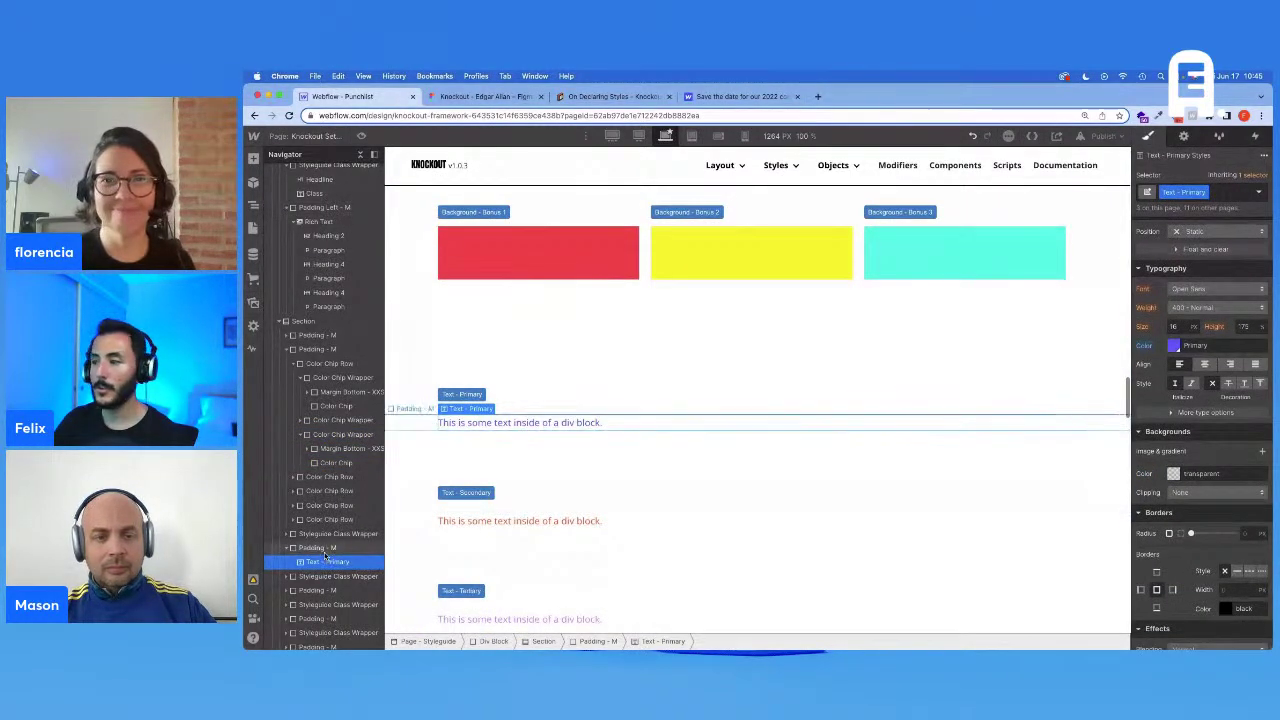
click(1176, 347)
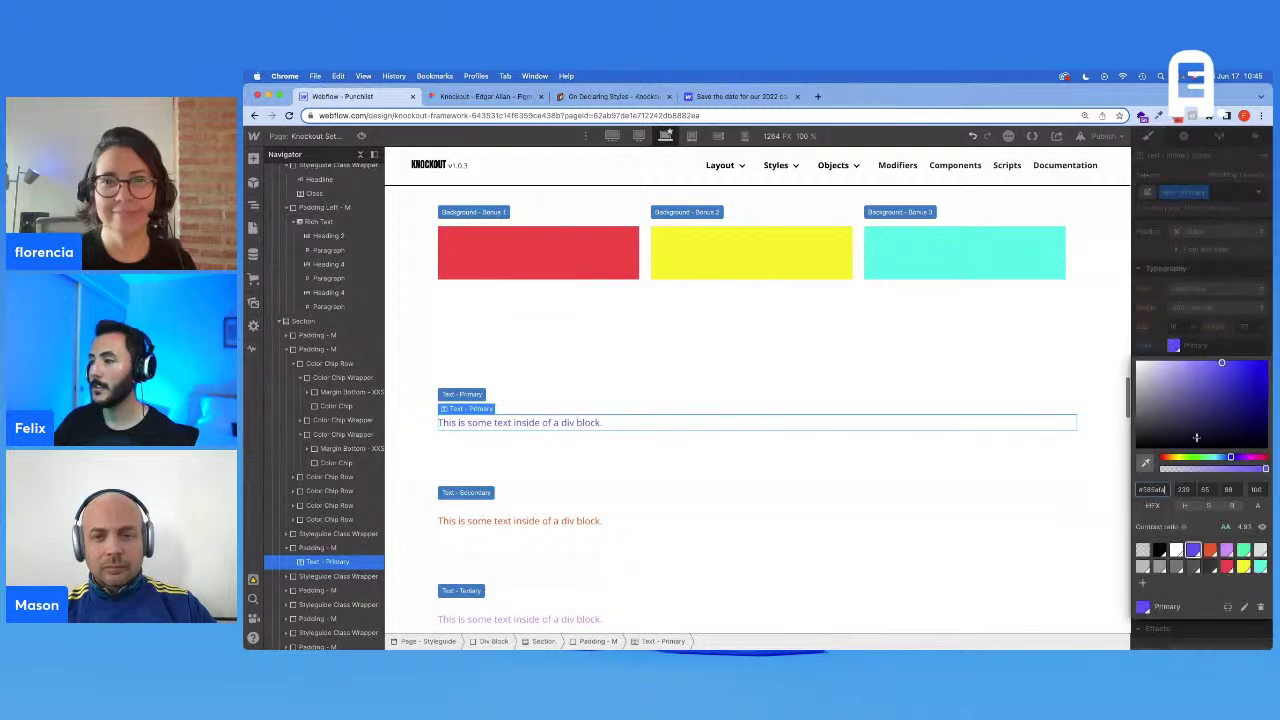
click(954, 461)
Step: Select the Background - Secondary chip in the Colors section and copy the Secondary hex value from the Figma Styles page
scroll(954, 461, up, 10)
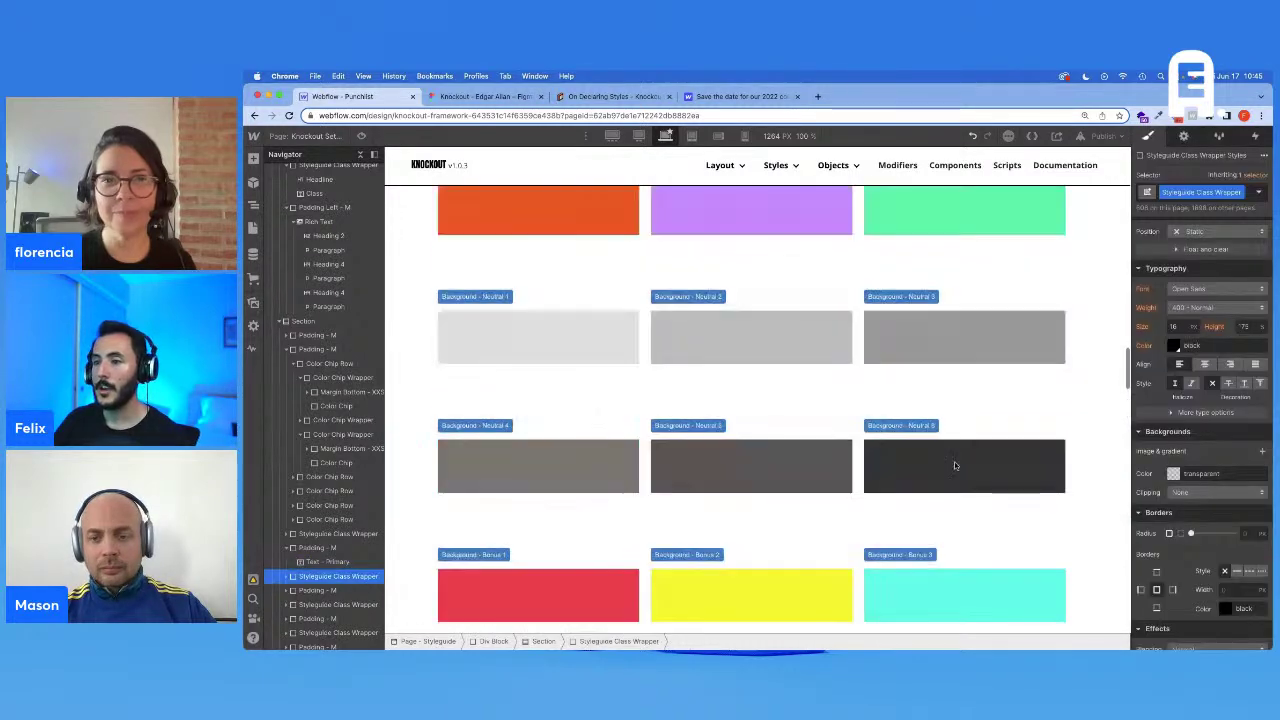
scroll(950, 458, down, 3)
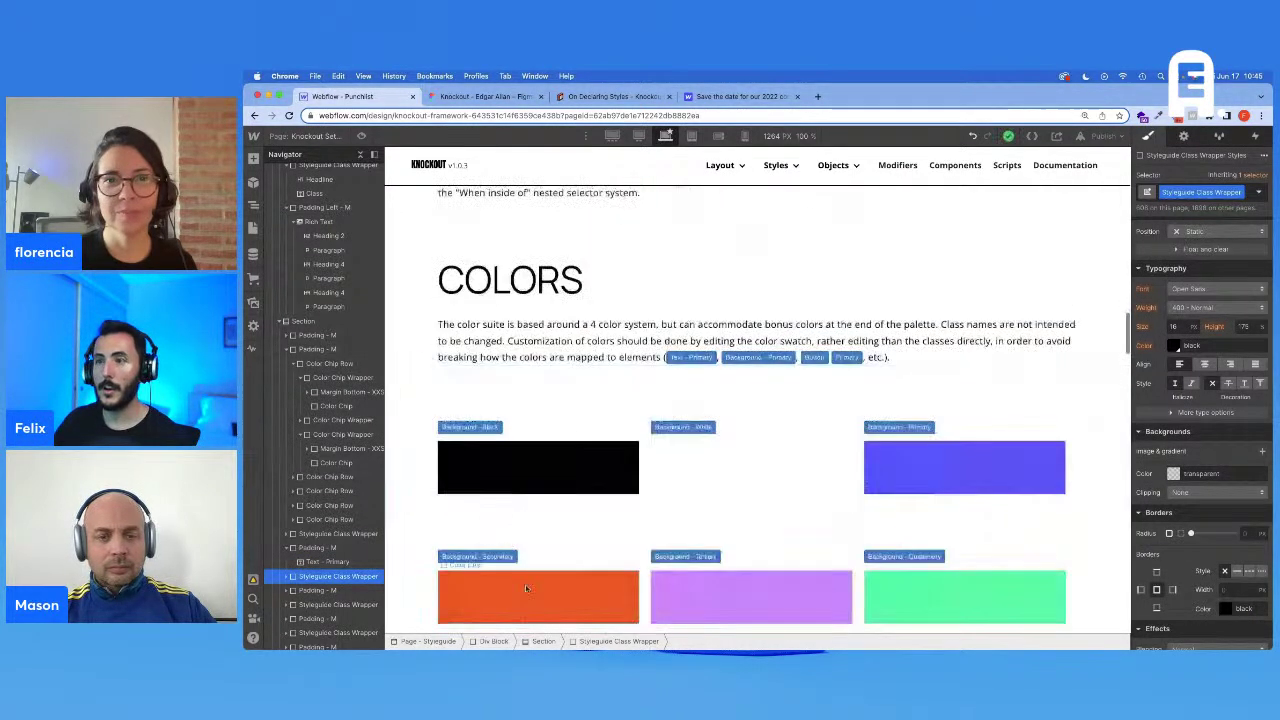
click(529, 586)
click(500, 95)
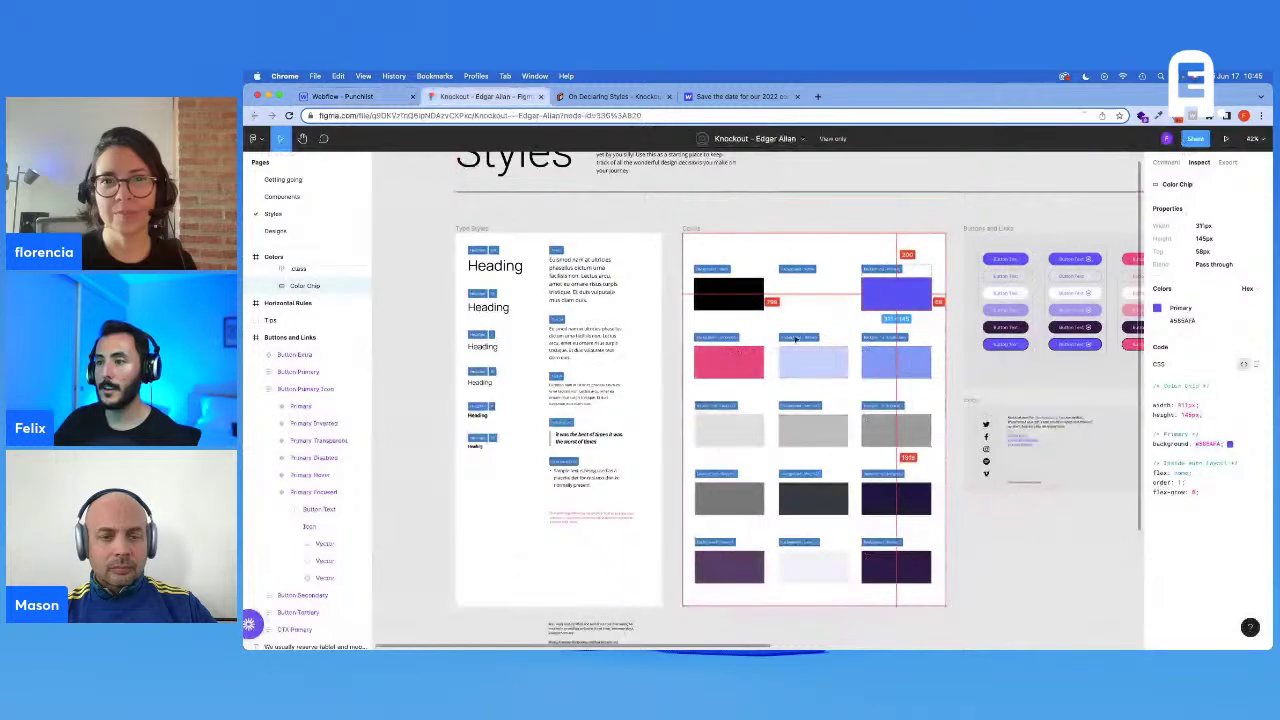
click(745, 362)
click(1183, 320)
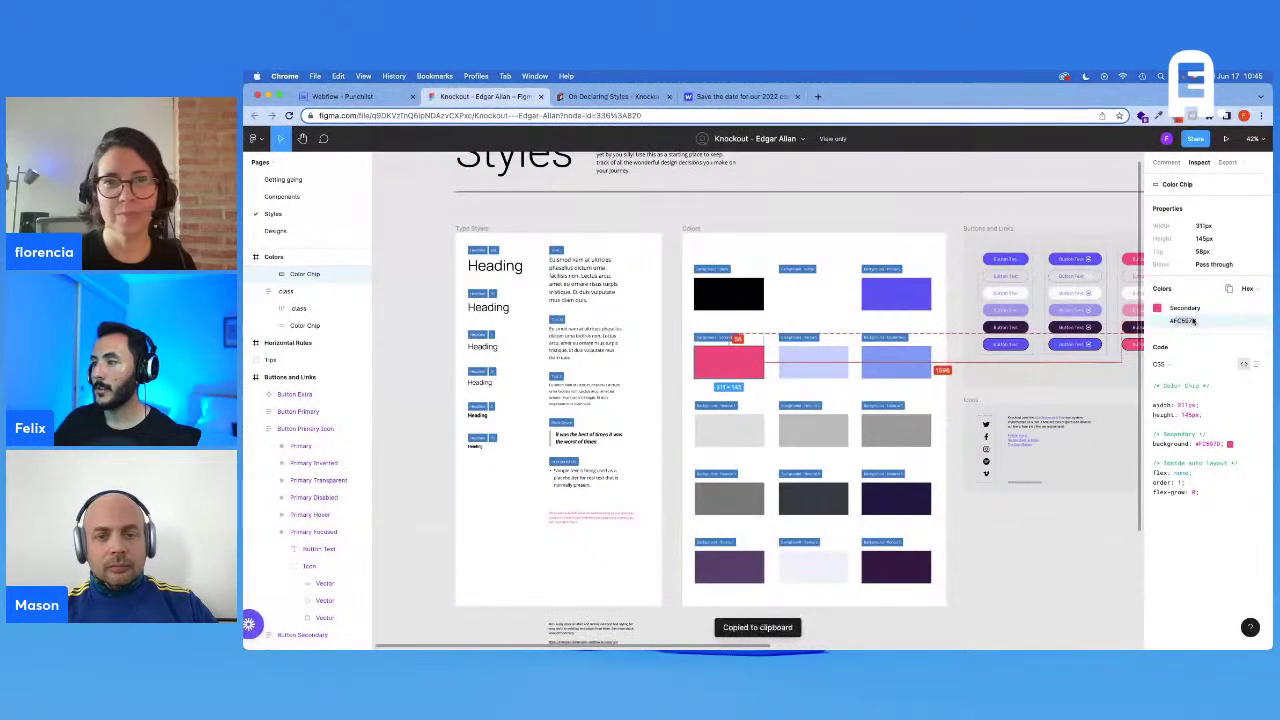
Step: Return to Webflow and set the shared Secondary swatch to #FC597D from the Background - Secondary chip's background color, saving it
click(355, 97)
scroll(611, 491, down, 1)
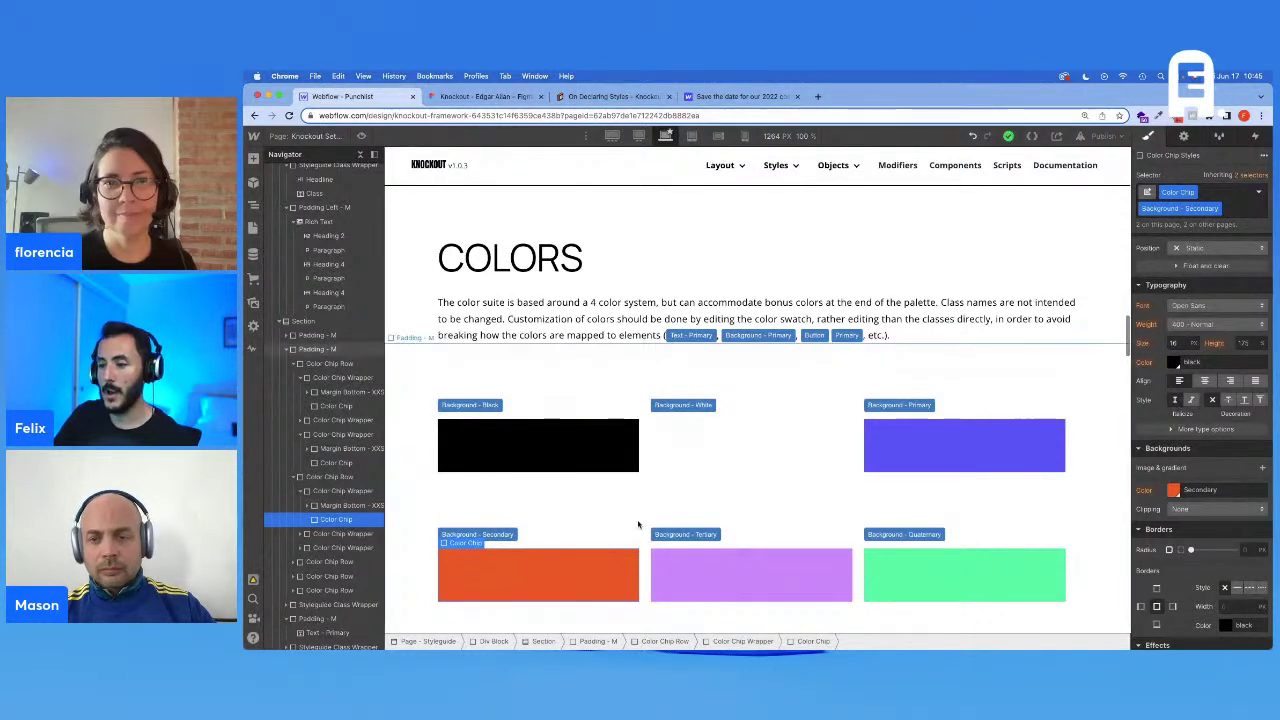
scroll(635, 522, down, 1)
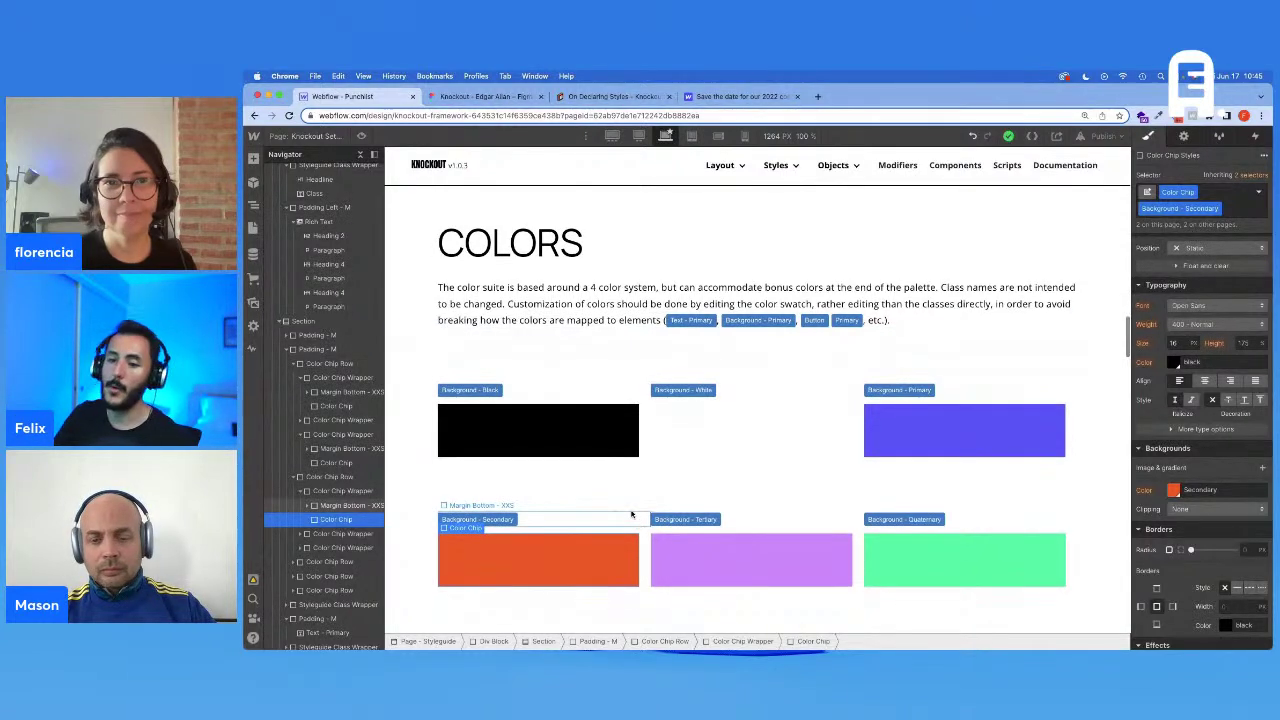
click(1175, 490)
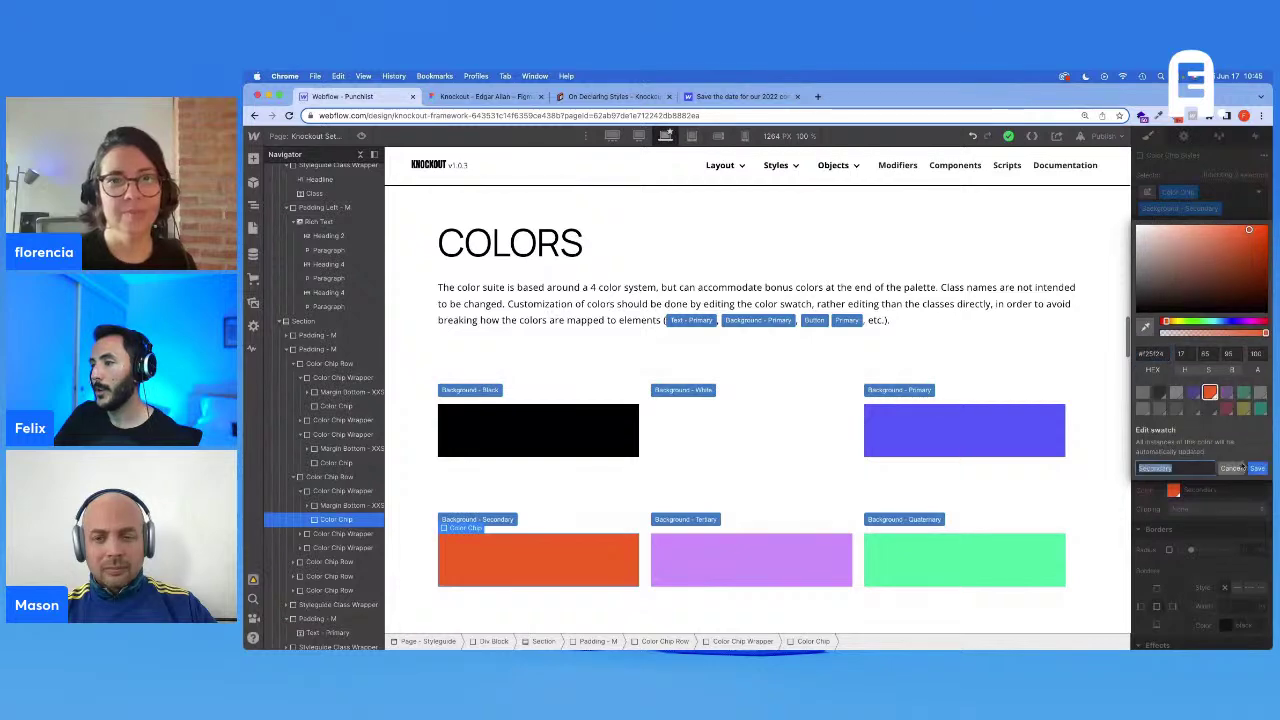
click(1157, 353)
key(ctrl+v)
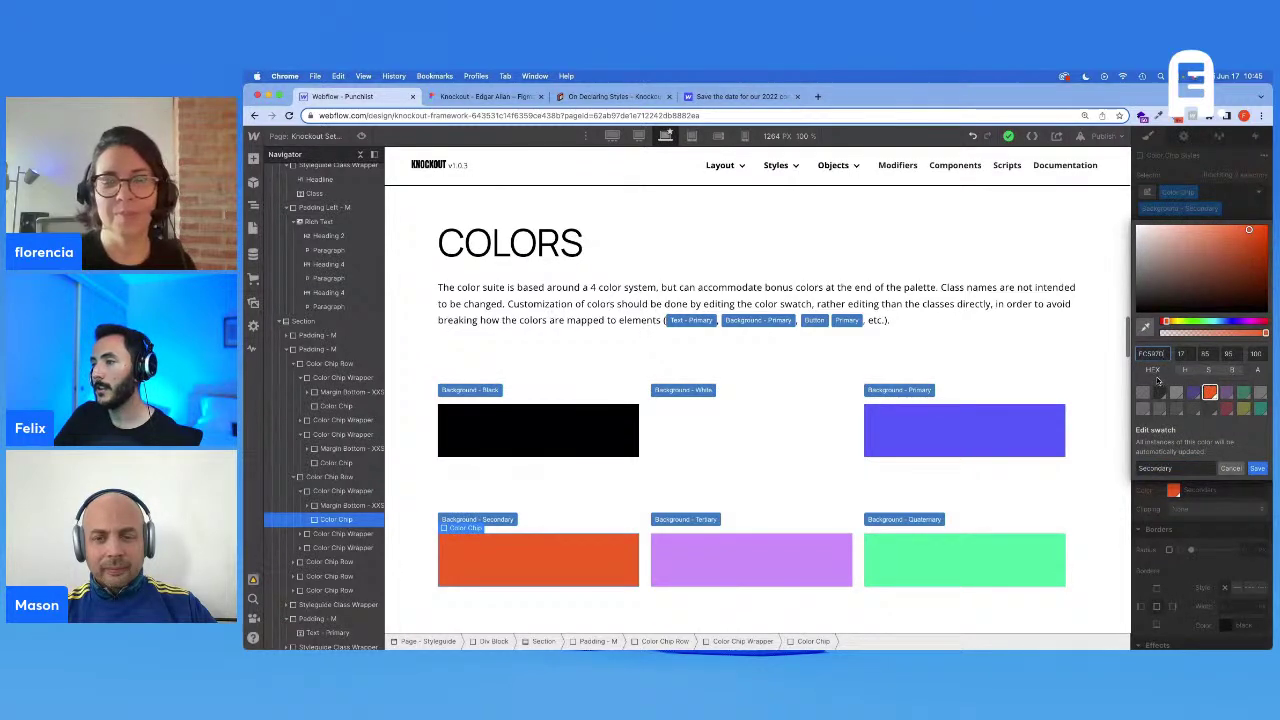
key(Return)
click(1257, 468)
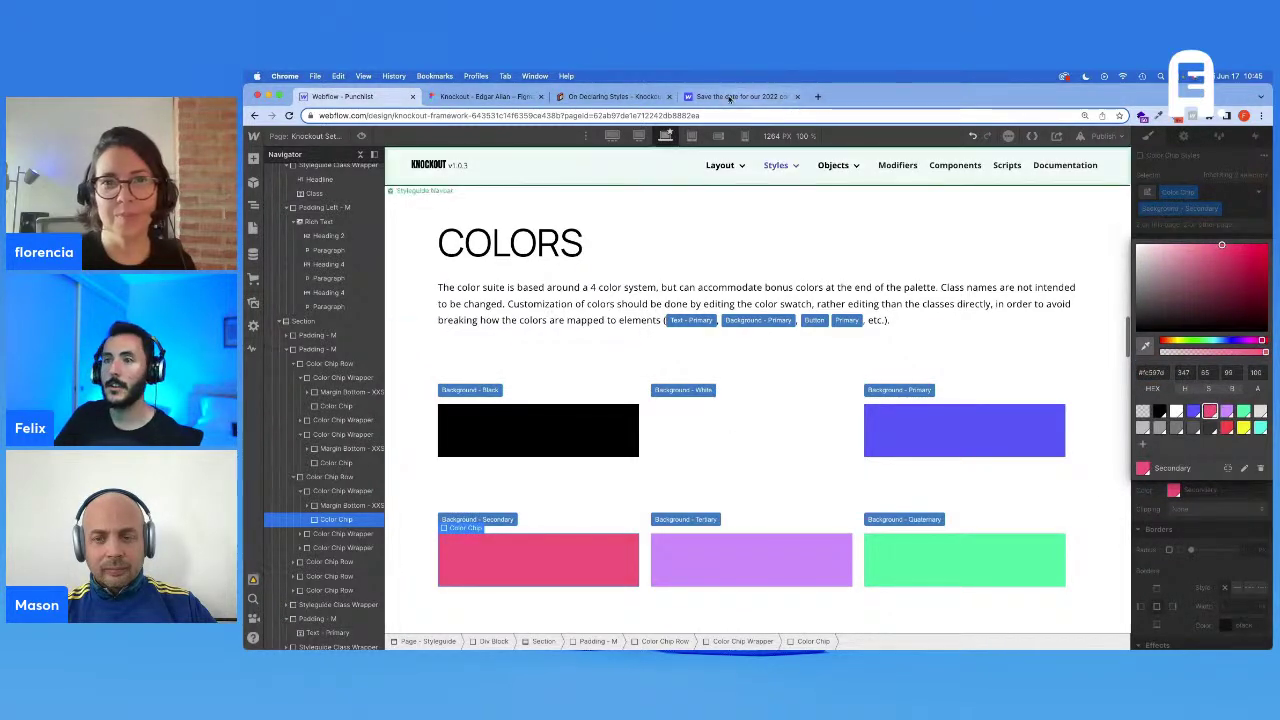
Step: Try to set Webflow's shared Tertiary swatch to the Figma Tertiary value #C7D2FE through the Background - Tertiary chip
click(510, 100)
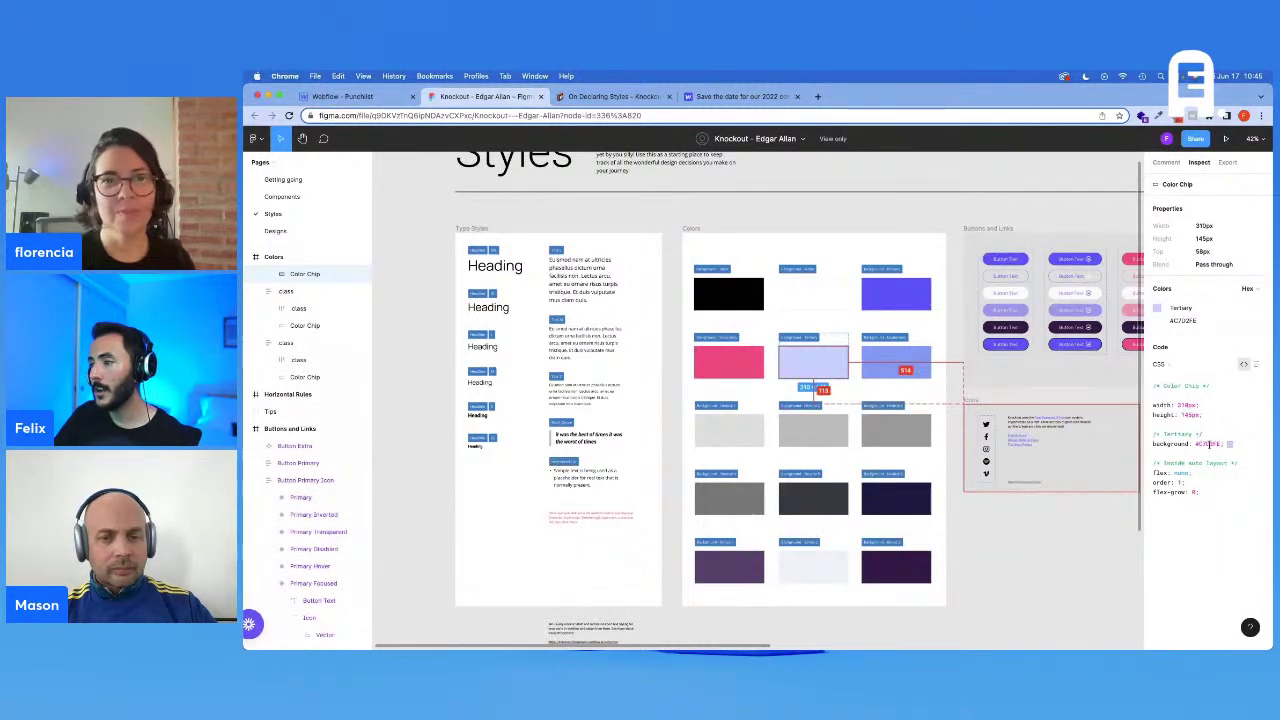
click(343, 96)
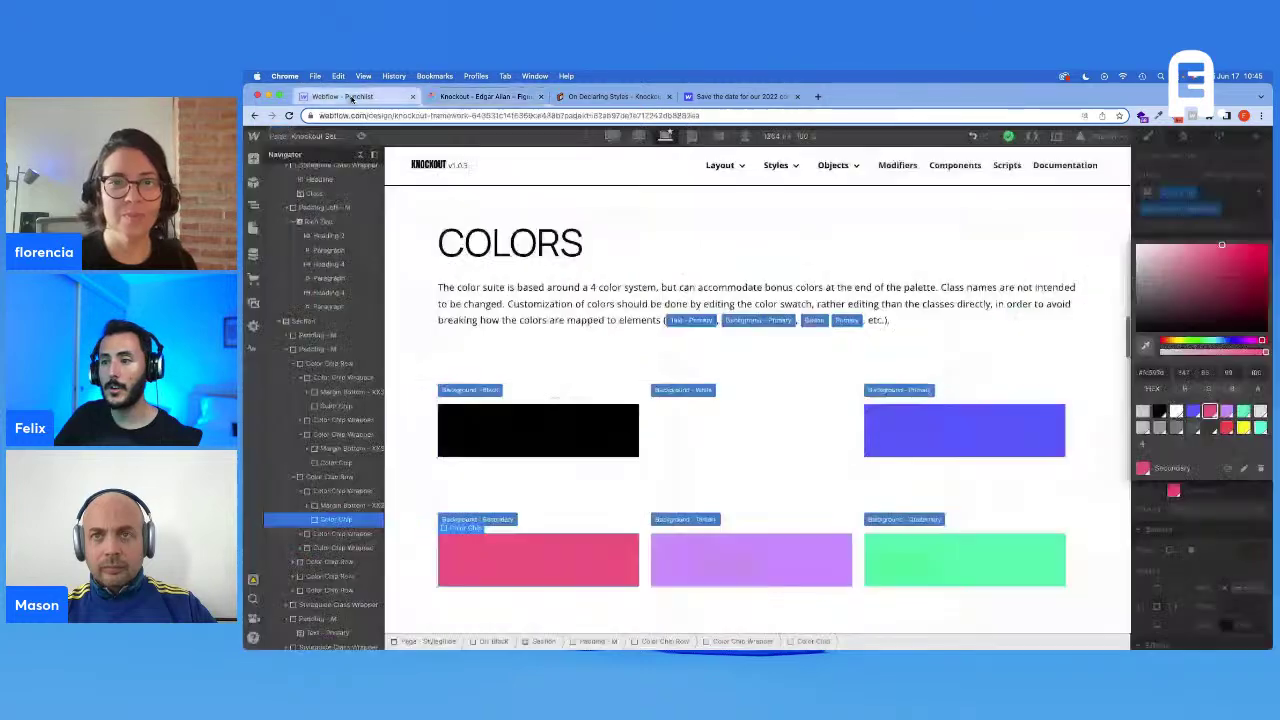
click(695, 536)
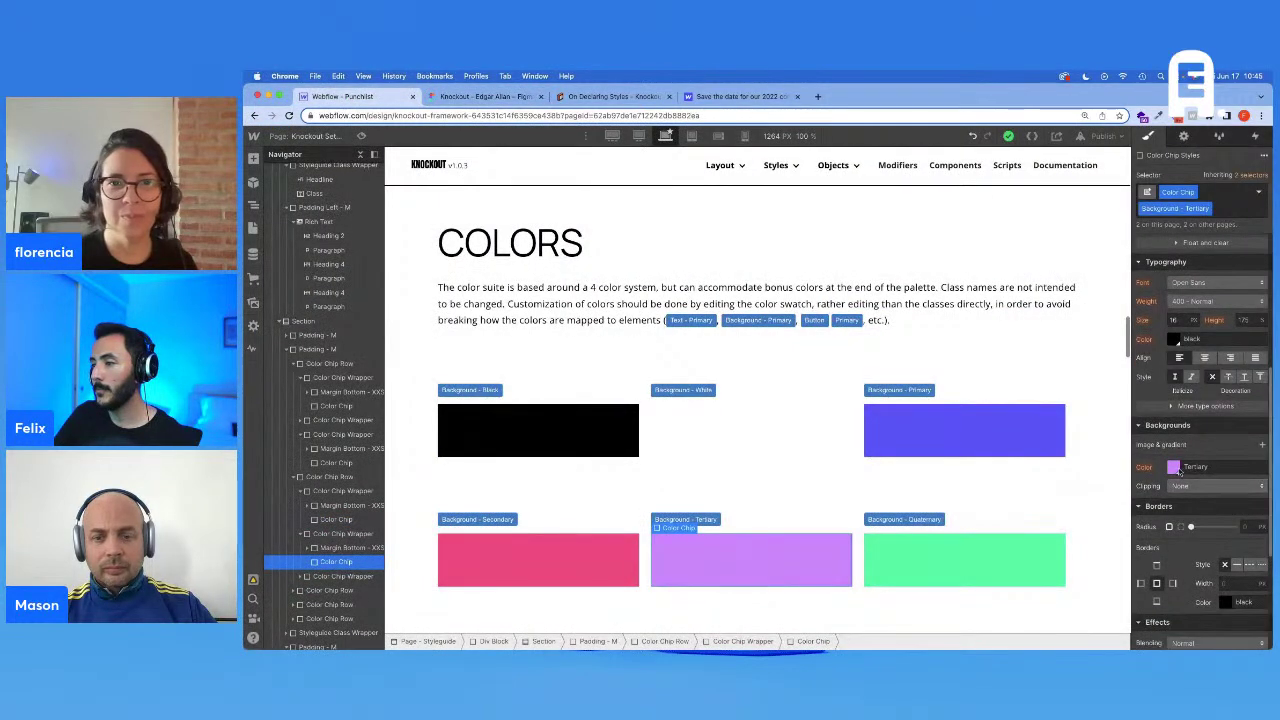
click(1174, 468)
click(1245, 441)
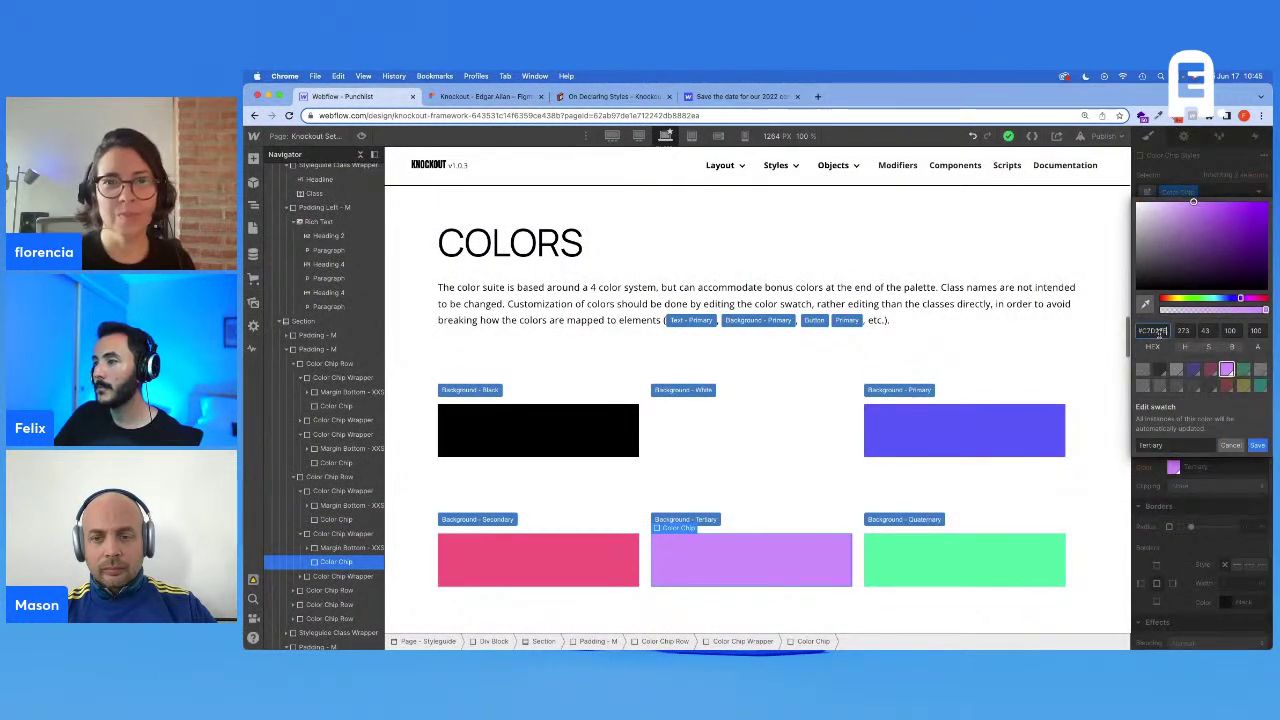
click(1257, 445)
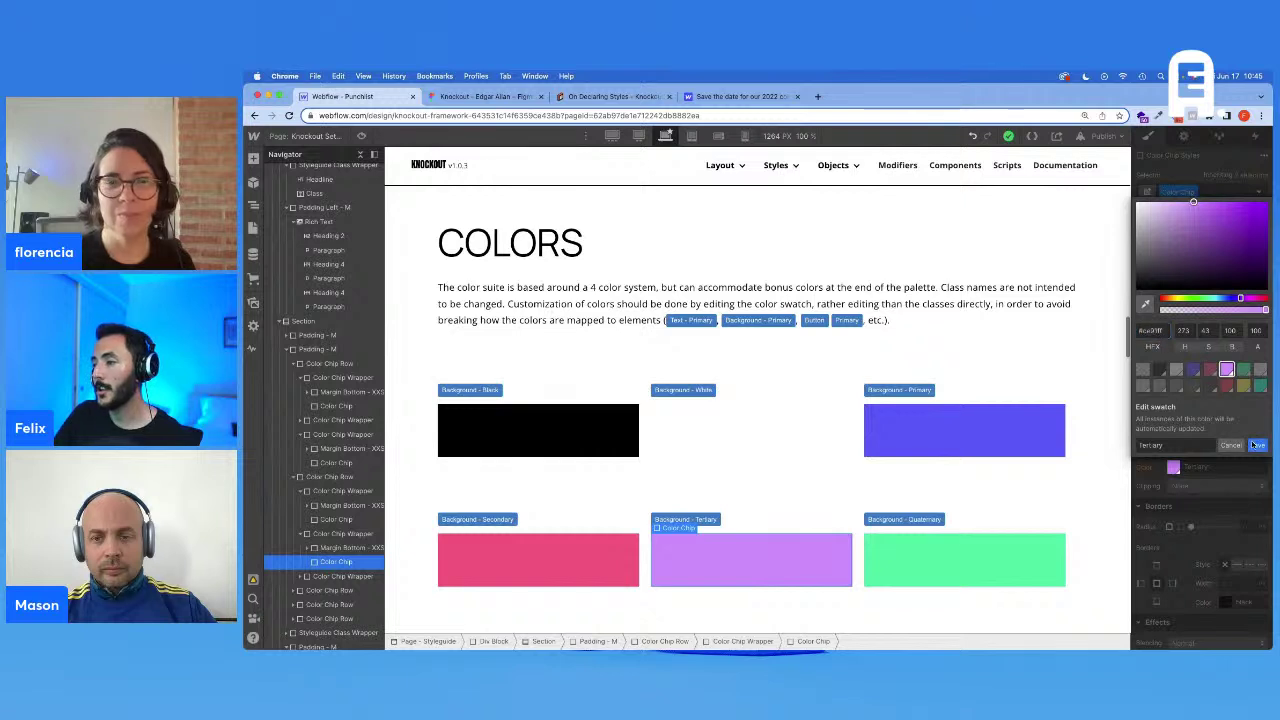
click(1215, 482)
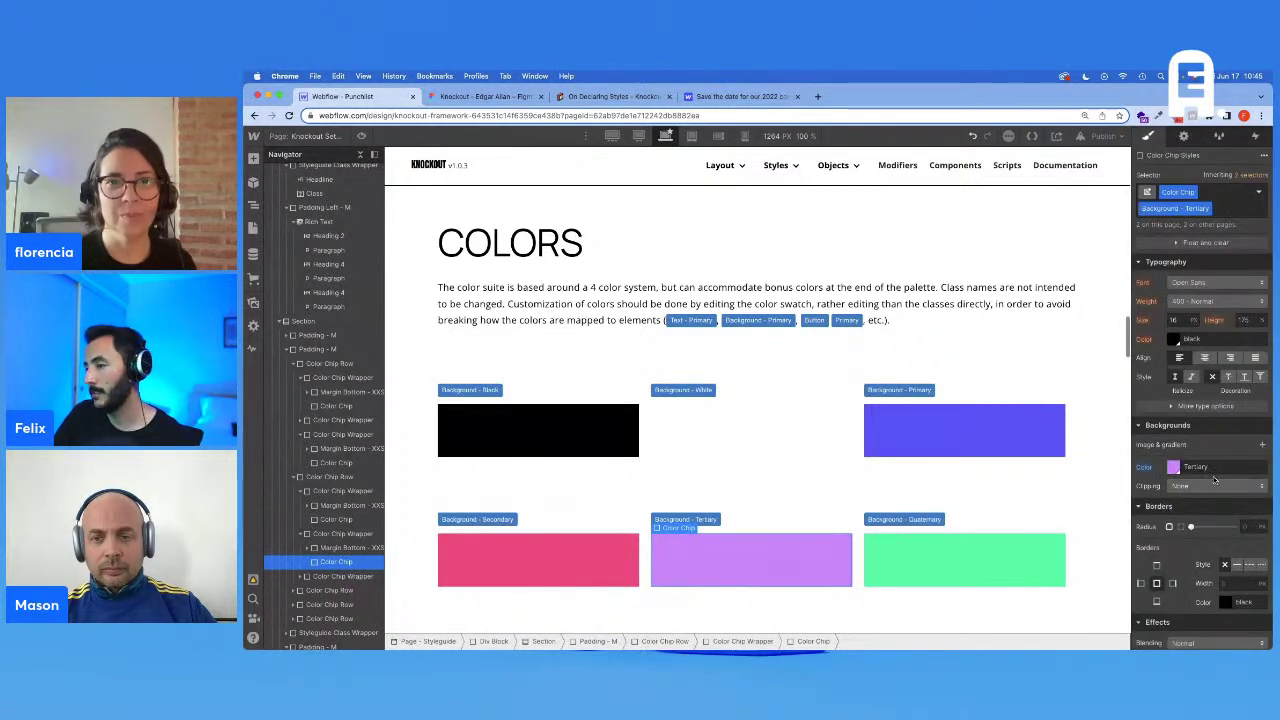
Step: Copy the hex code of the Quaternary colour chip from the Knockout styles in Figma and return to Webflow
click(480, 97)
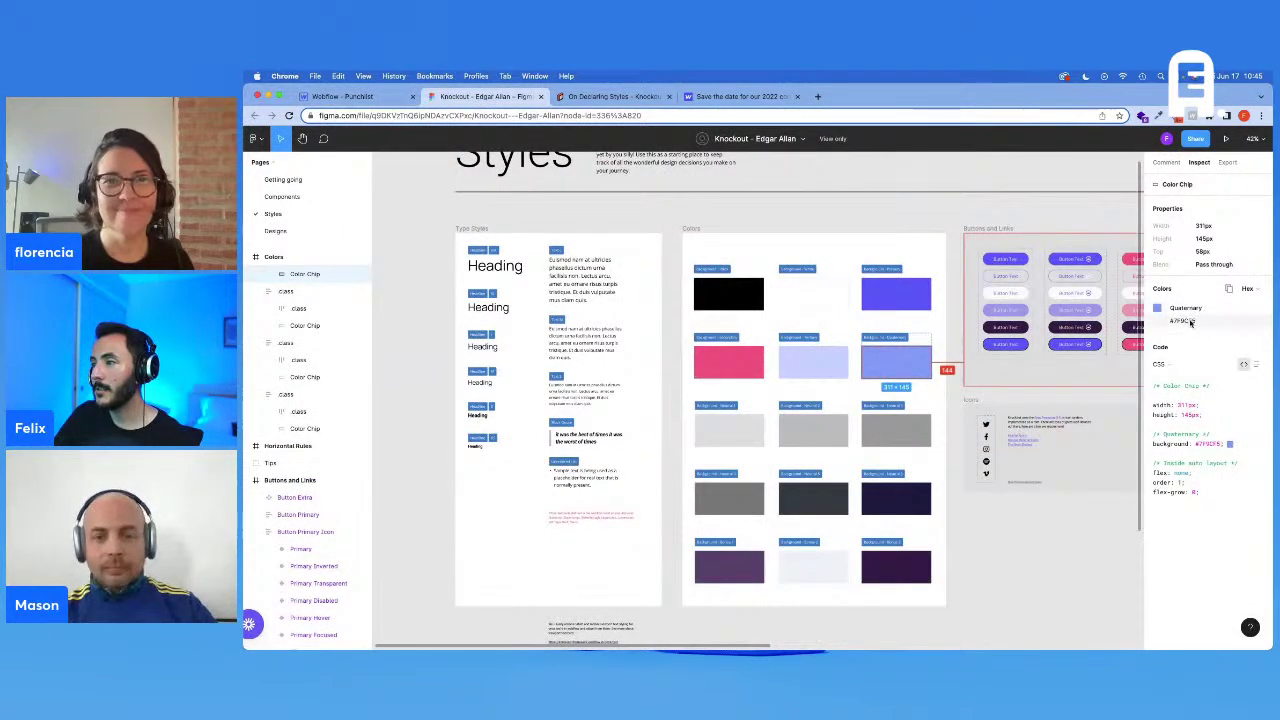
click(1186, 321)
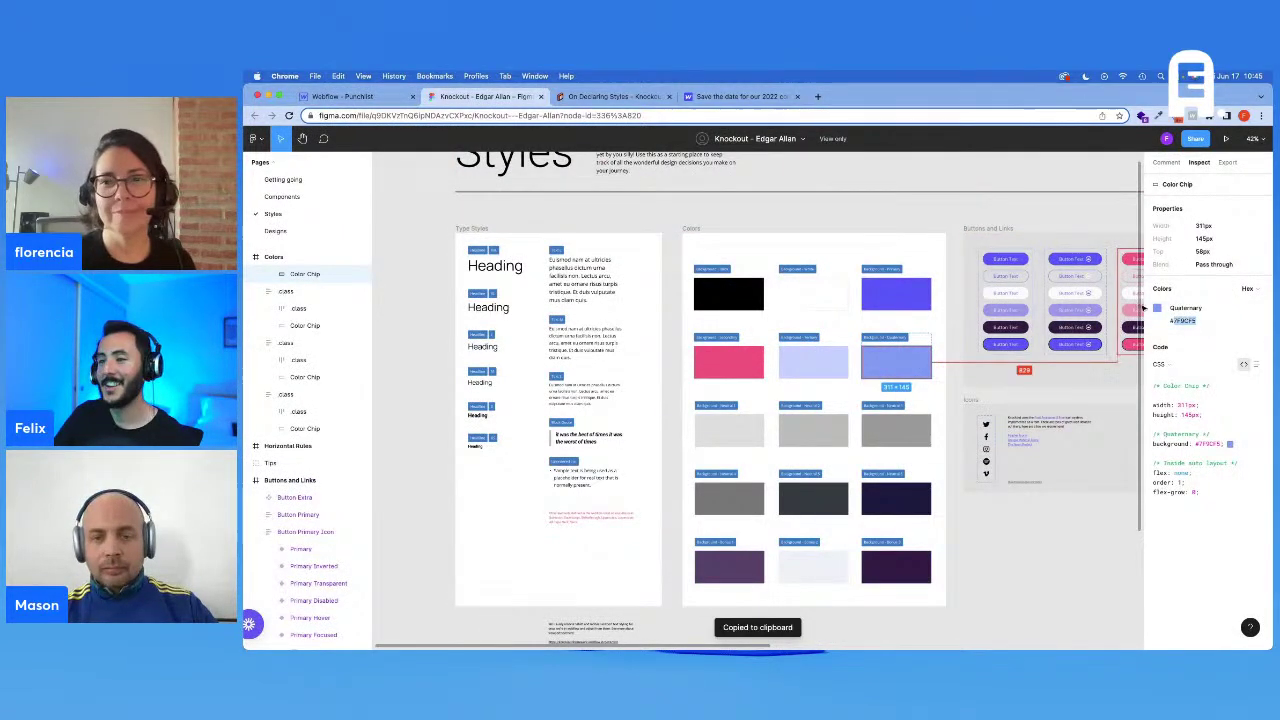
click(355, 97)
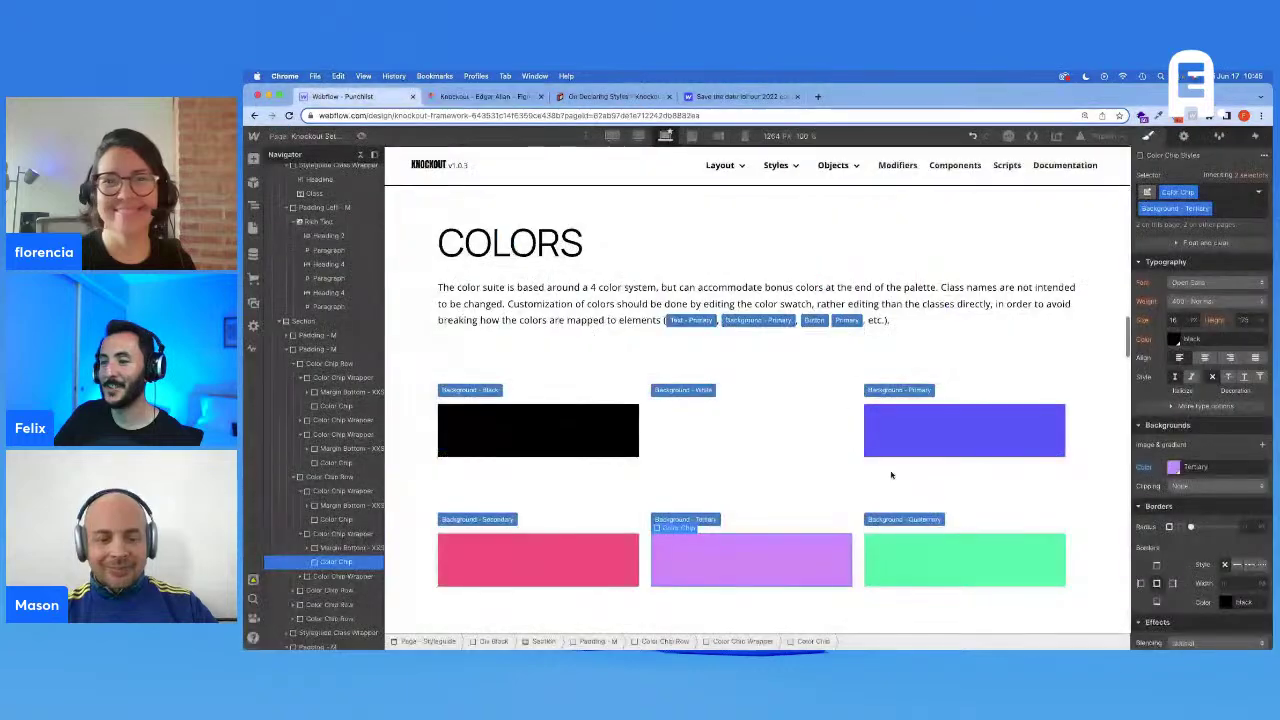
Step: Edit the Quaternary swatch through its background colour chip, set its hex value to #7F9CF5 and save it
click(971, 563)
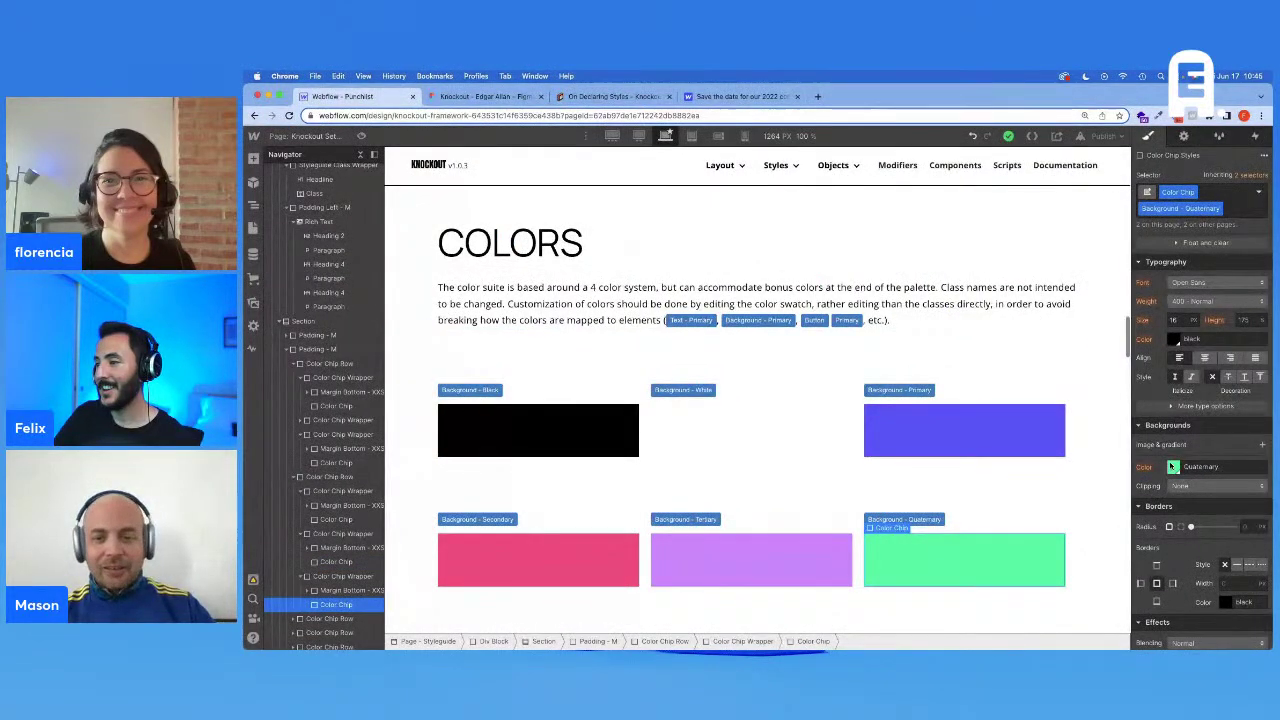
click(1173, 466)
click(1245, 446)
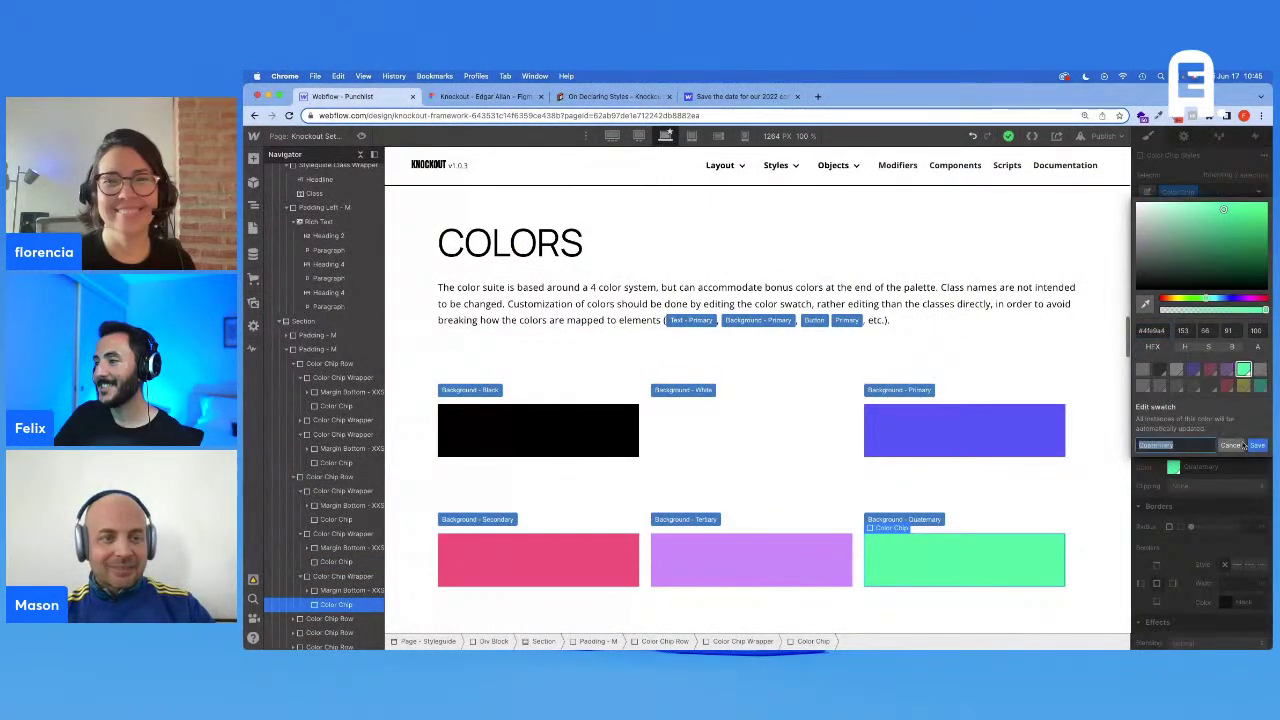
click(1156, 331)
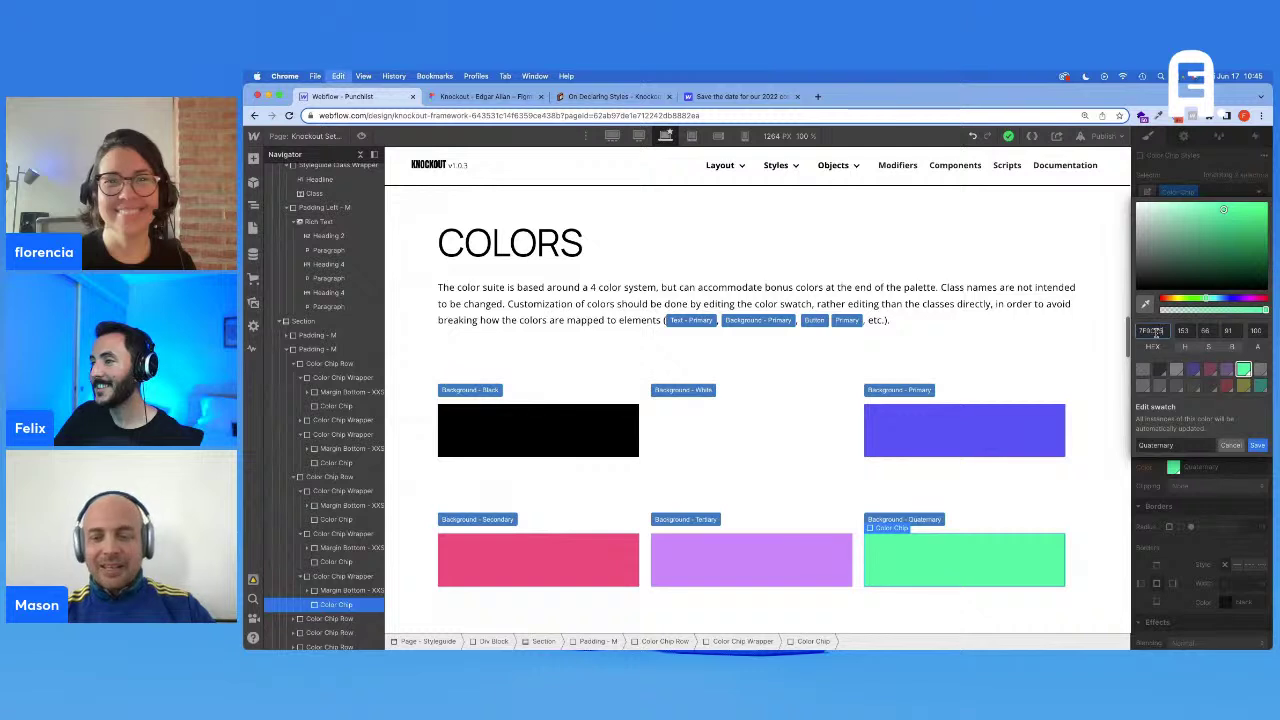
key(super+v)
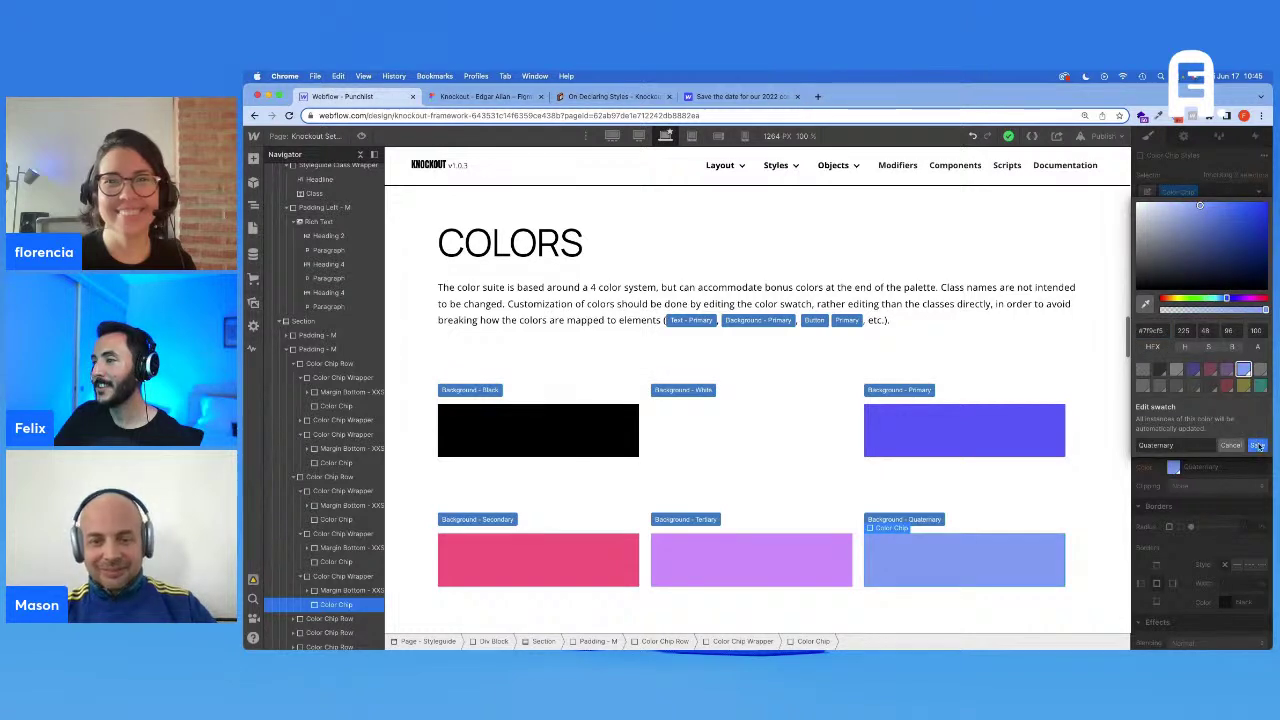
click(1258, 445)
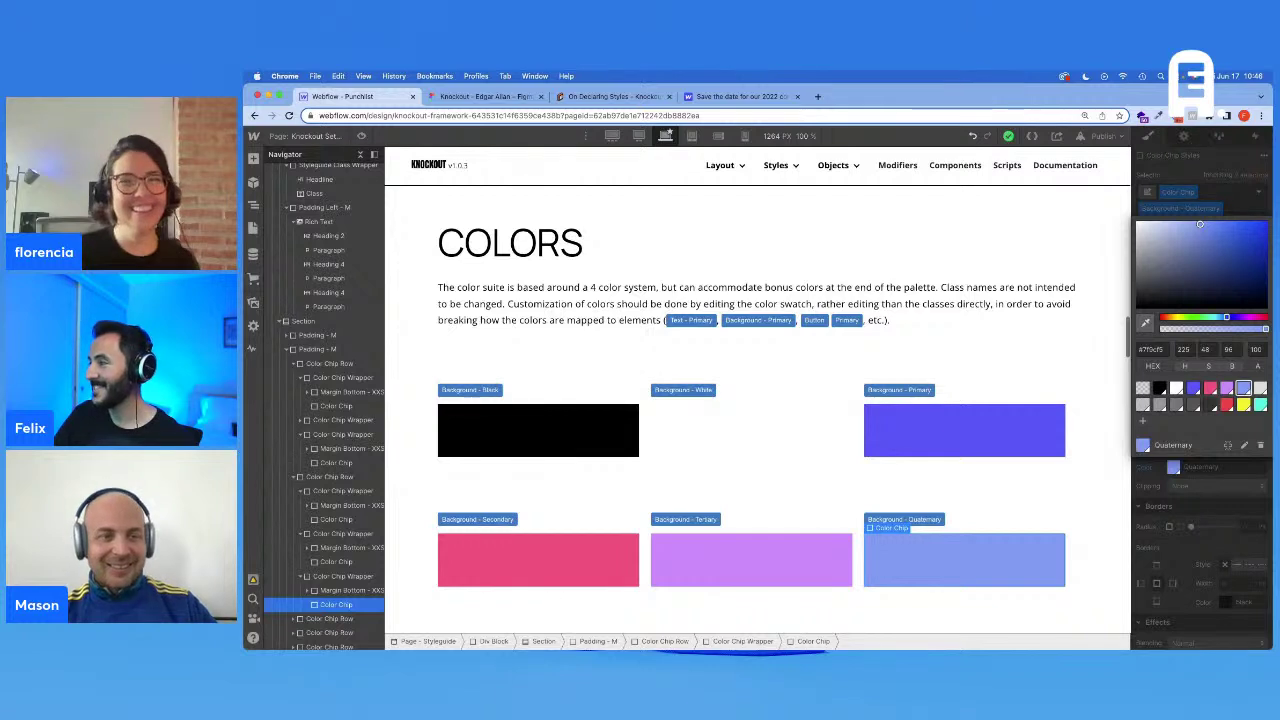
click(1213, 506)
scroll(1213, 501, down, 1)
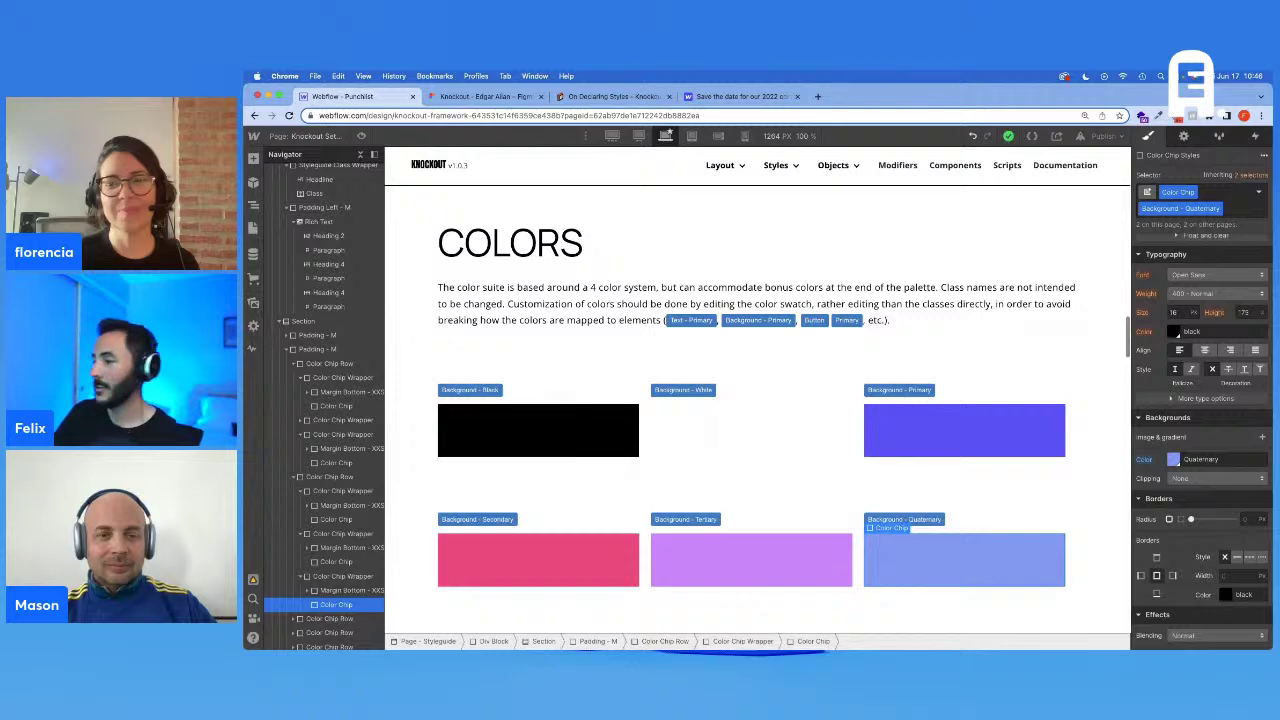
Step: Compare the Neutral 1 chip's hex value in Figma with the Neutral 1 swatch in Webflow, leaving the swatch edit cancelled
click(497, 97)
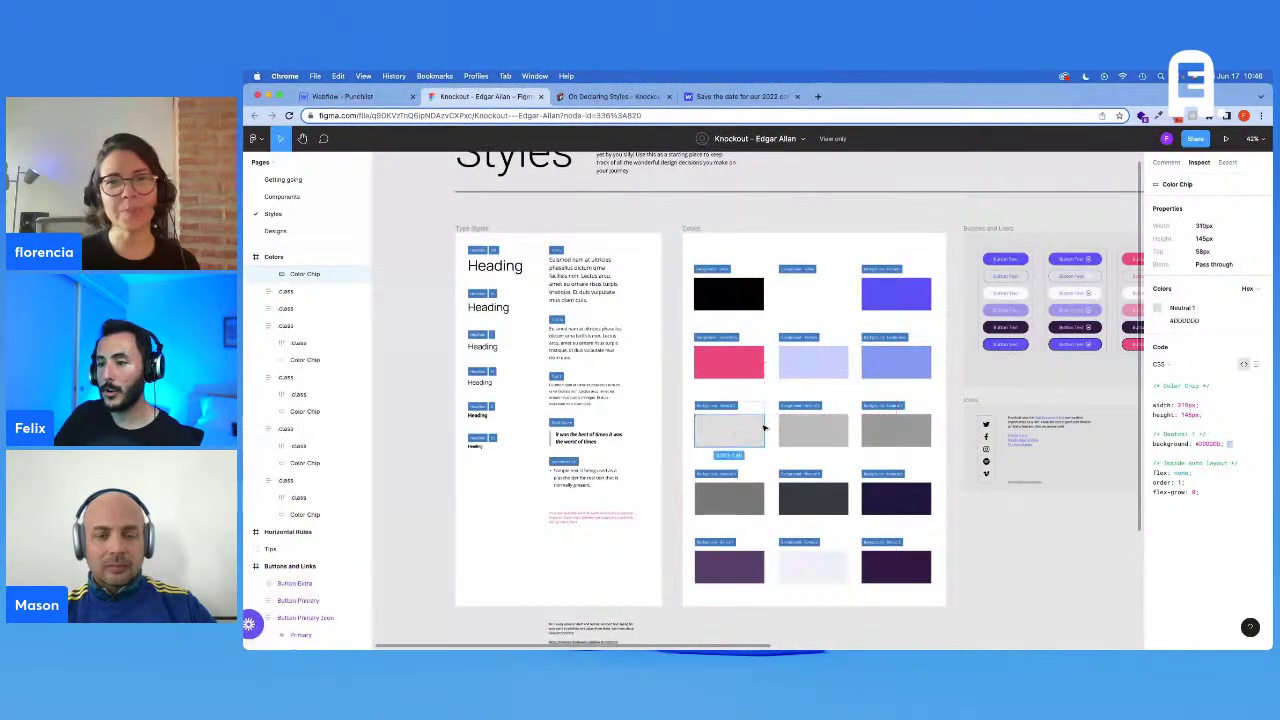
scroll(765, 428, up, 5)
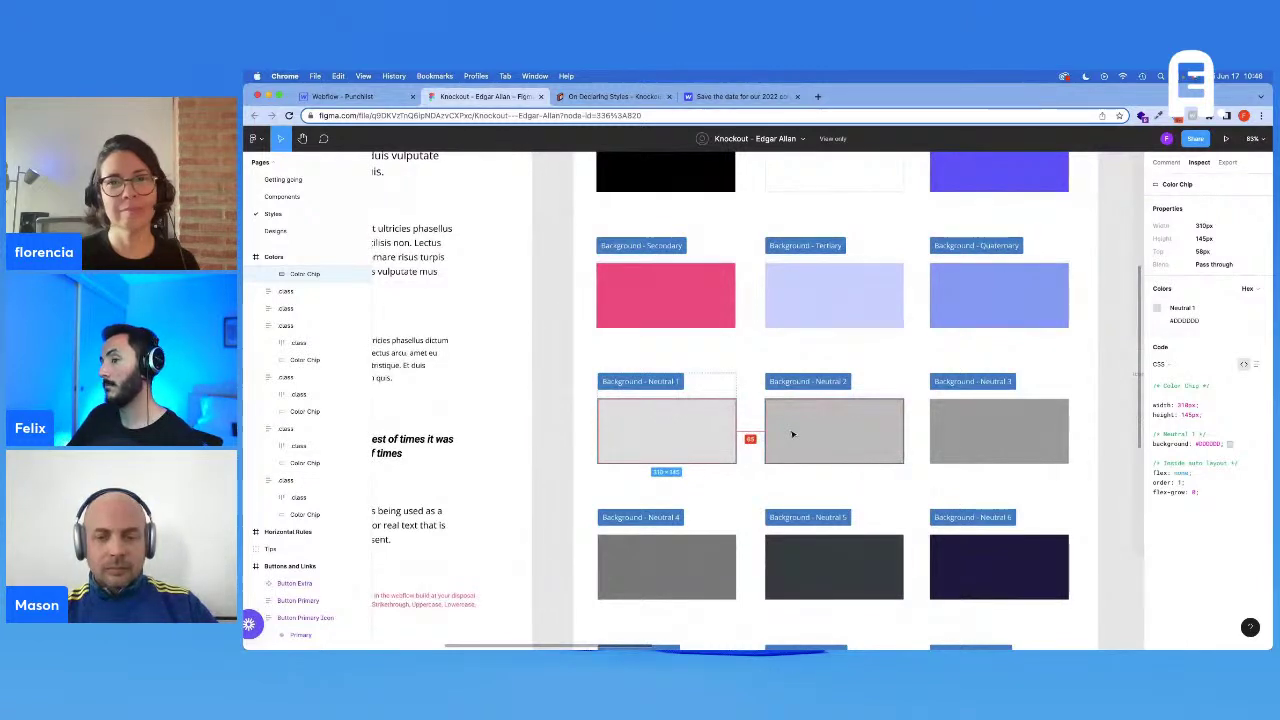
click(1206, 444)
click(322, 101)
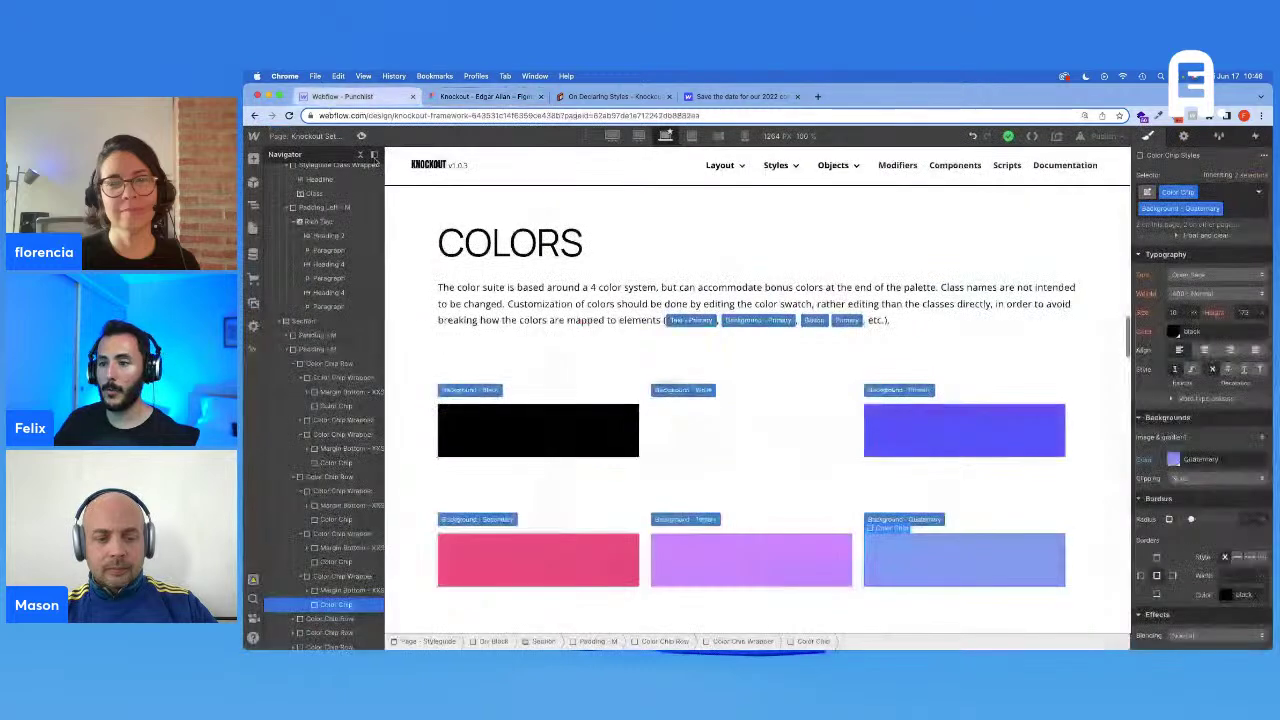
scroll(543, 414, down, 3)
click(548, 449)
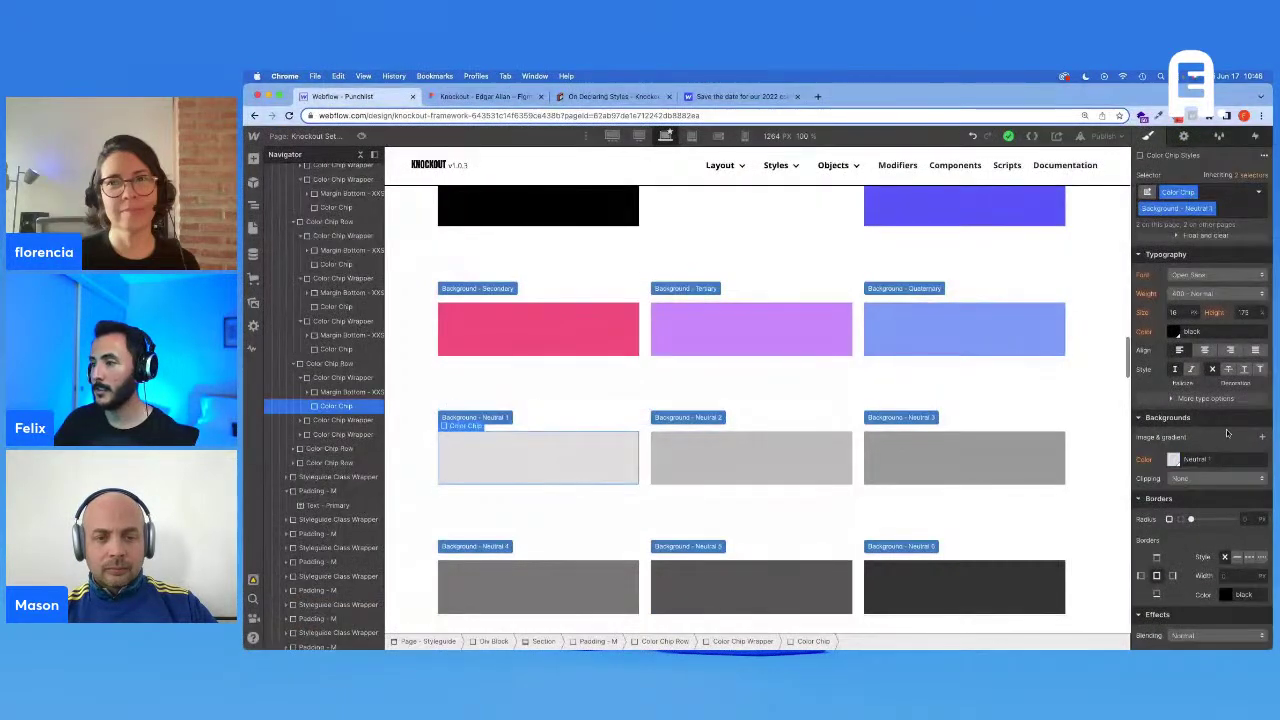
click(1174, 461)
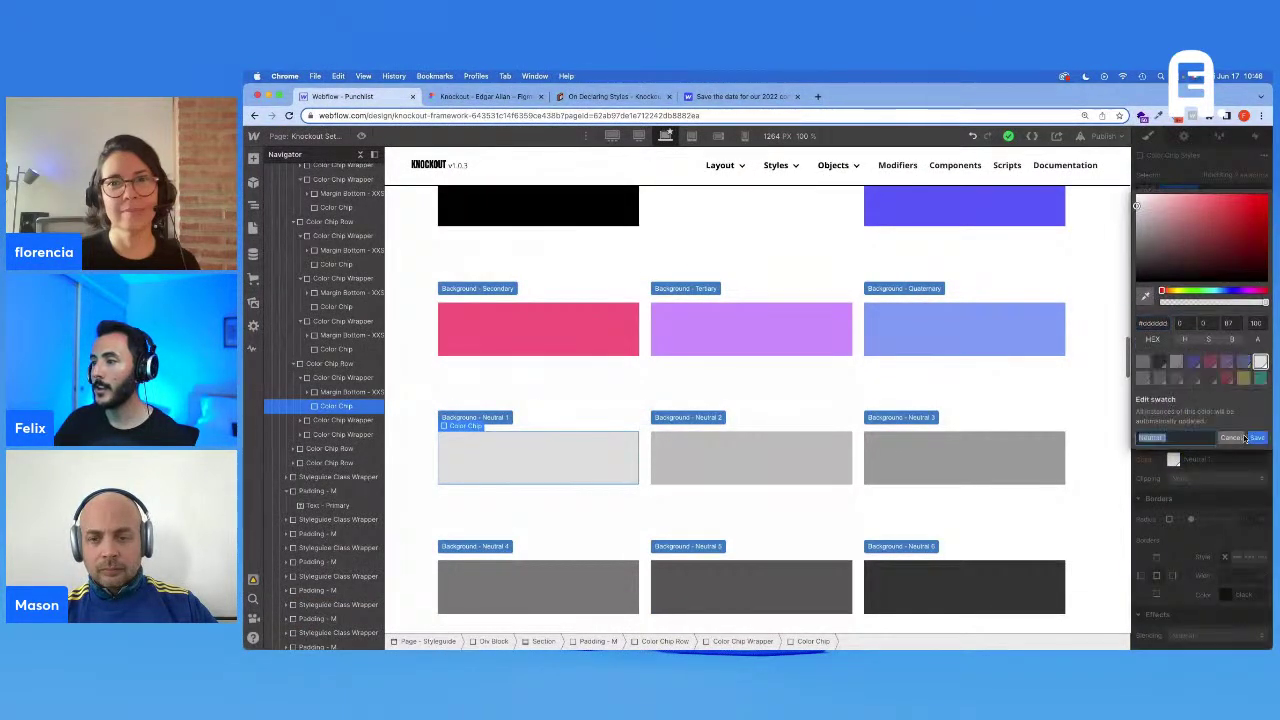
double_click(1198, 386)
click(1152, 323)
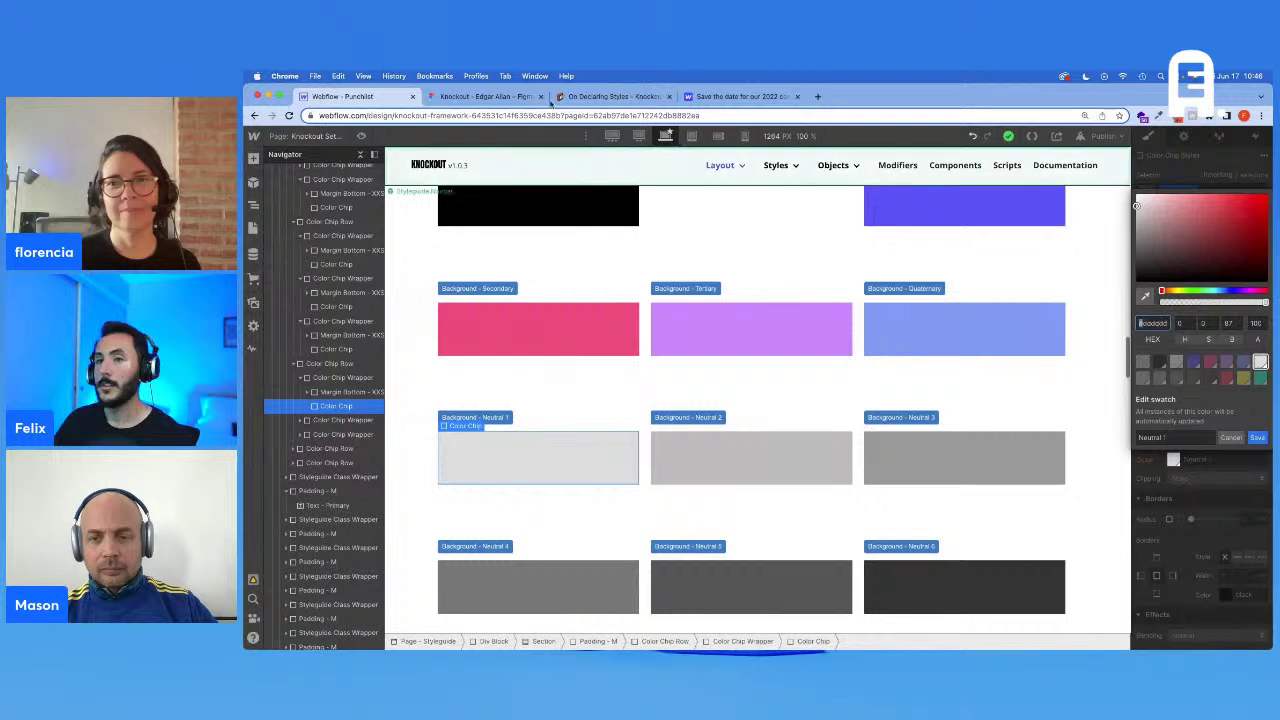
click(1230, 437)
Step: Check the hex values of the Neutral 2 and Neutral 3 background swatches on the Webflow style guide
click(777, 449)
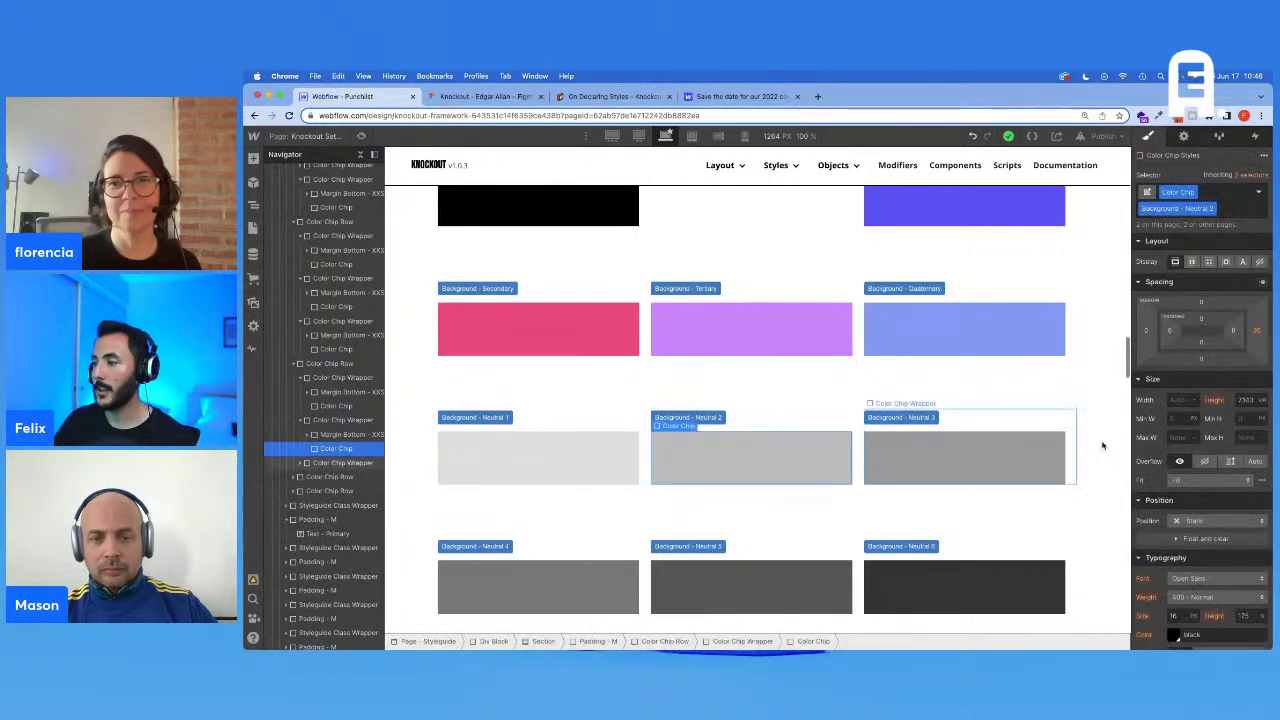
scroll(1216, 496, down, 7)
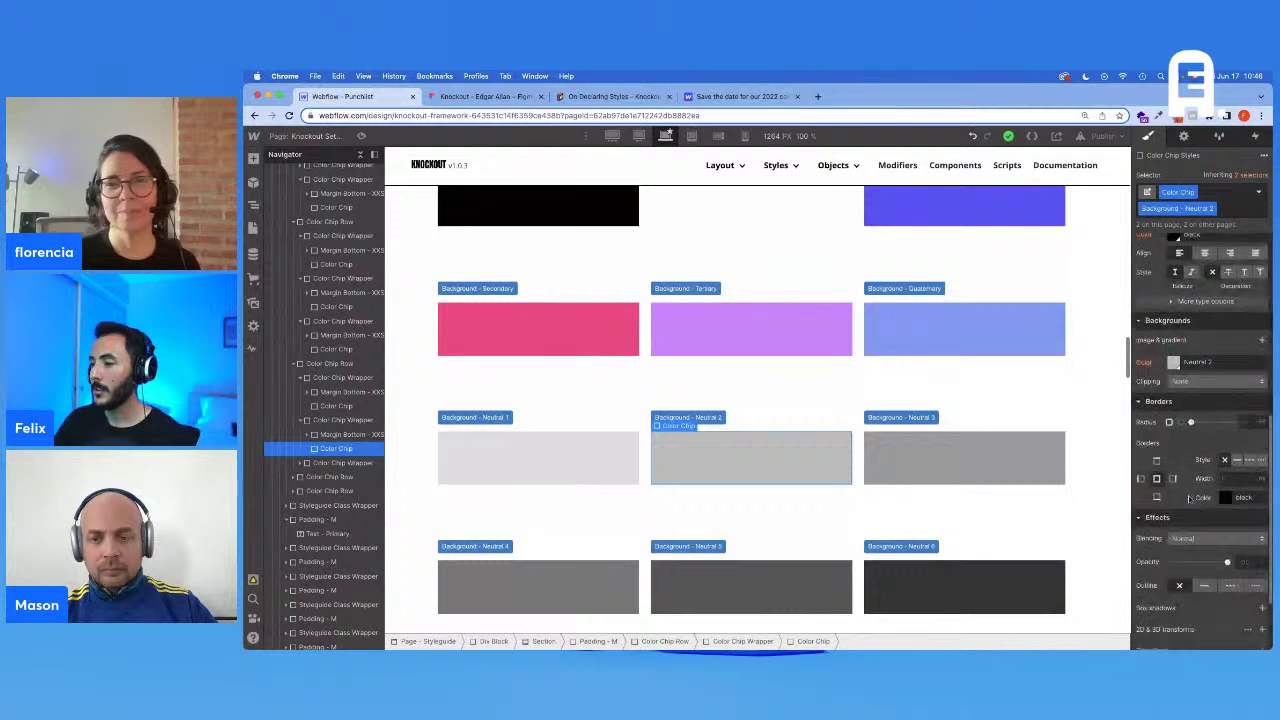
click(1174, 363)
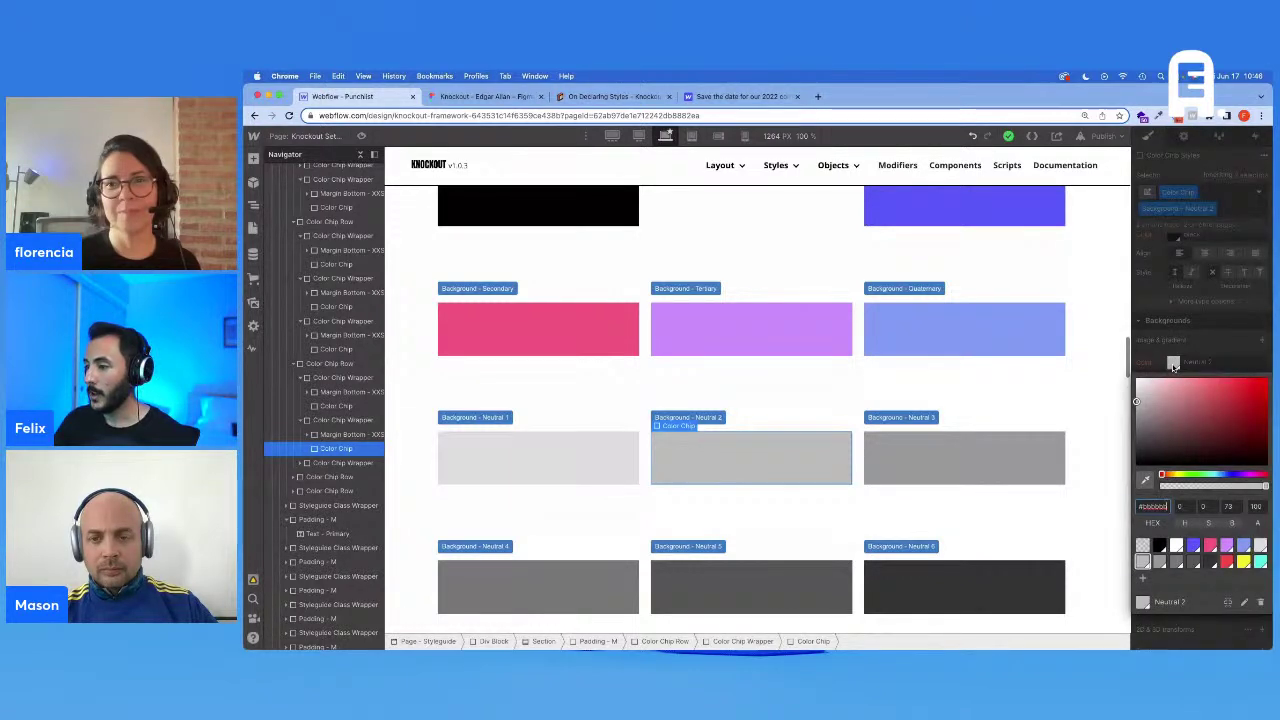
click(1008, 461)
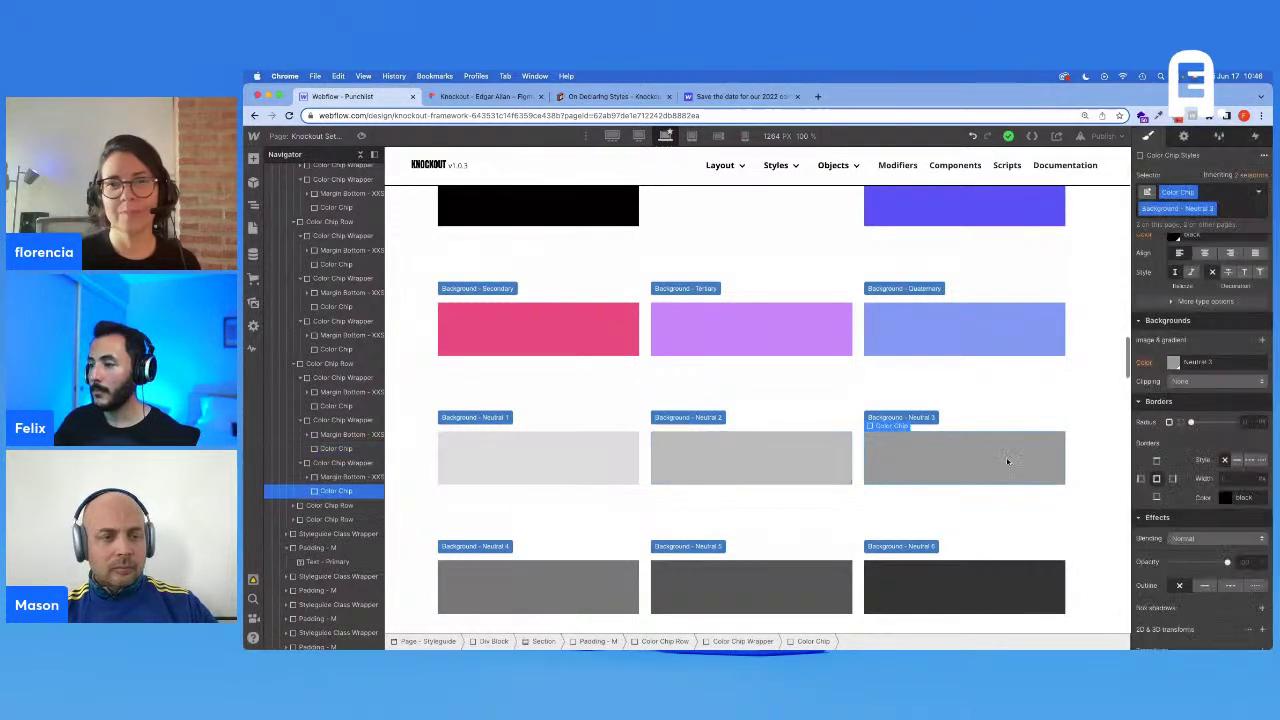
click(1173, 362)
Step: Switch to Figma and inspect the hex values of the Neutral 3, Neutral 4, Neutral 5 and Neutral 6 chips
click(476, 97)
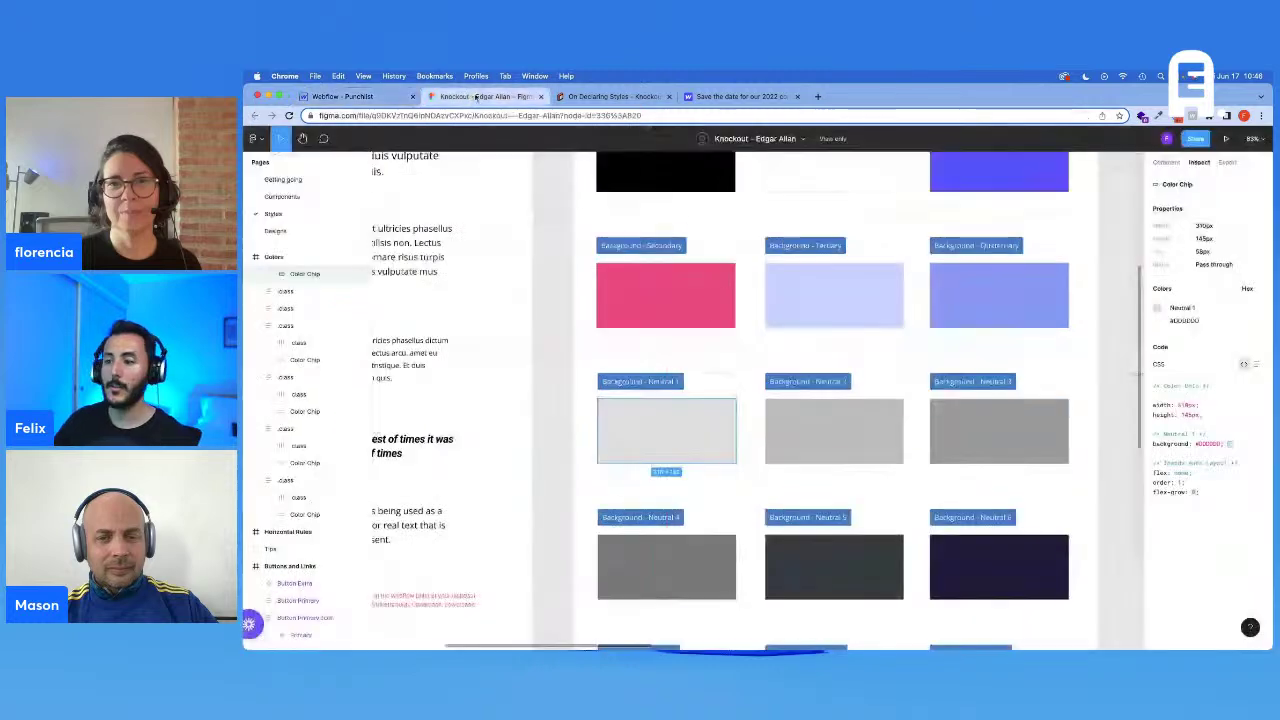
click(978, 438)
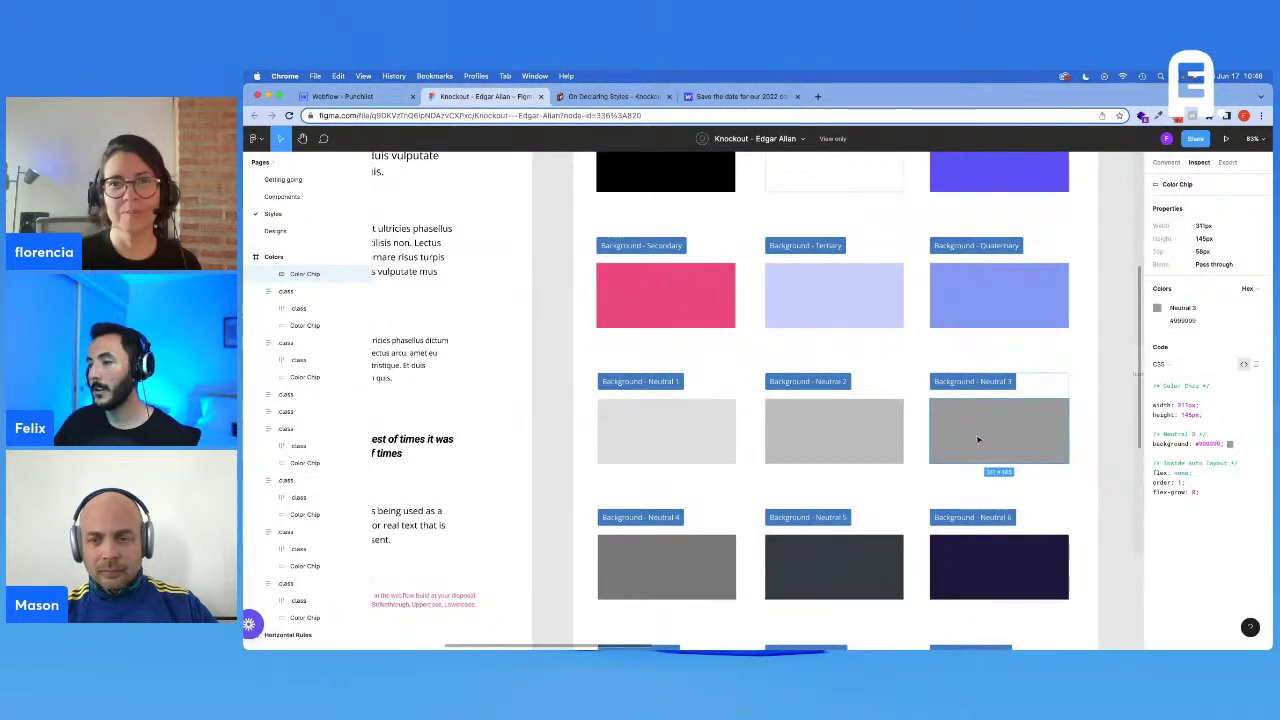
scroll(900, 470, down, 1)
click(690, 520)
scroll(745, 515, down, 2)
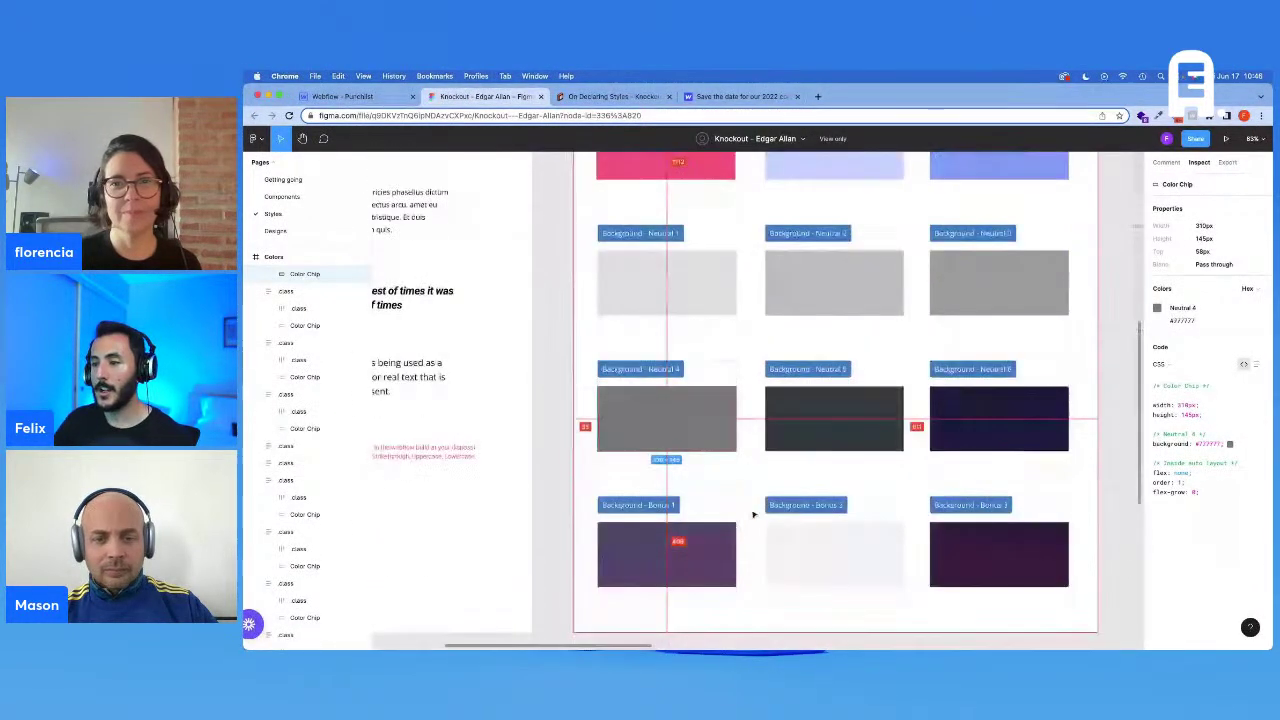
click(845, 430)
click(958, 428)
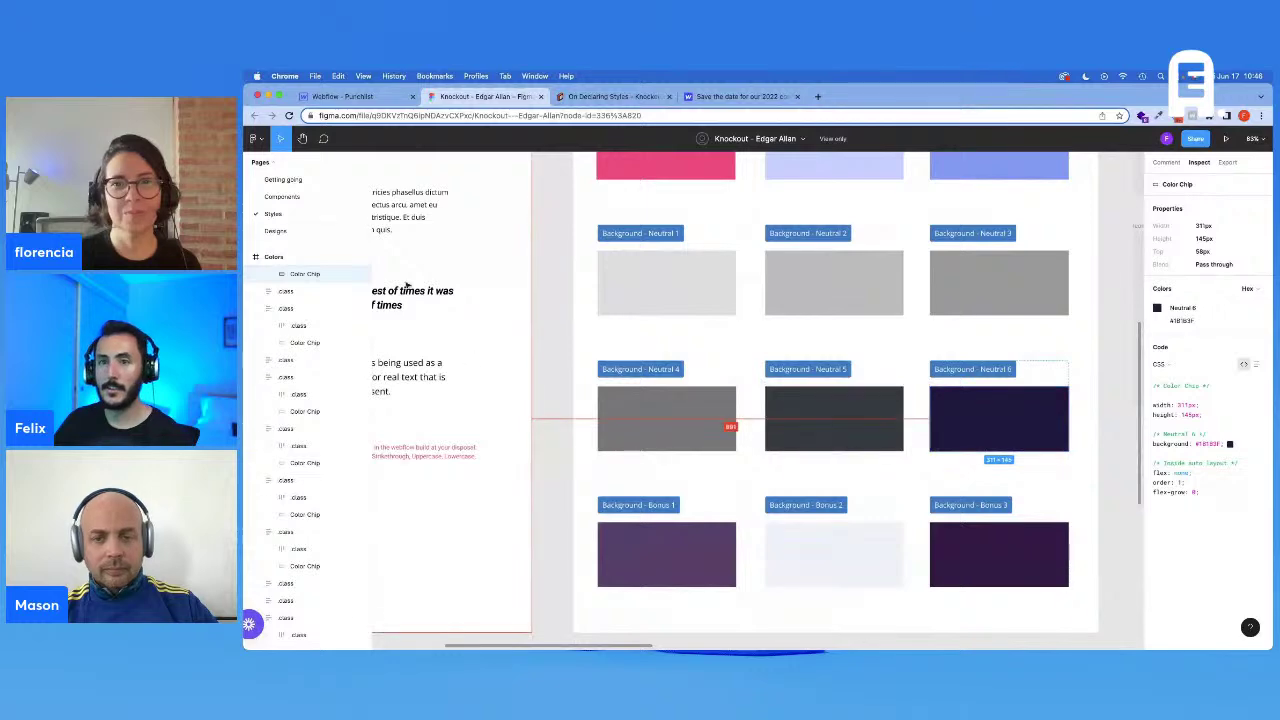
Step: Return to Webflow and check the hex values of the Neutral 4, Neutral 5 and Neutral 6 background swatches against Figma
click(340, 96)
scroll(617, 351, down, 2)
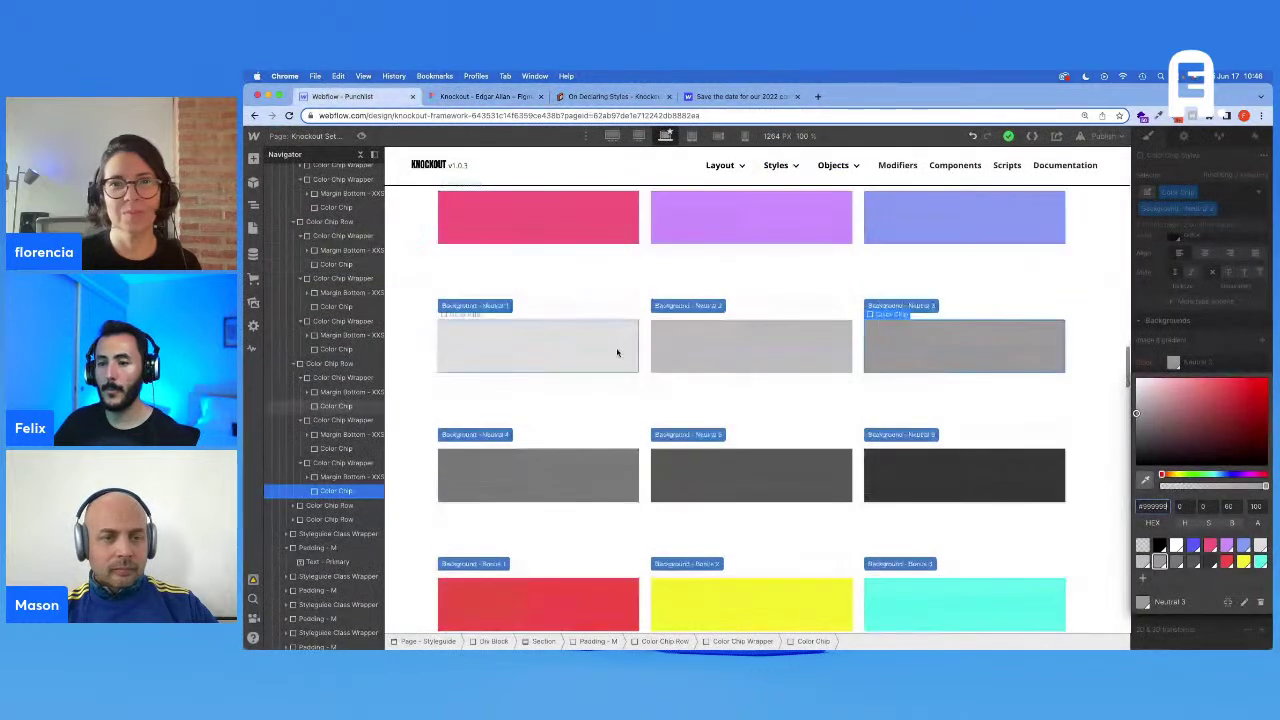
click(528, 457)
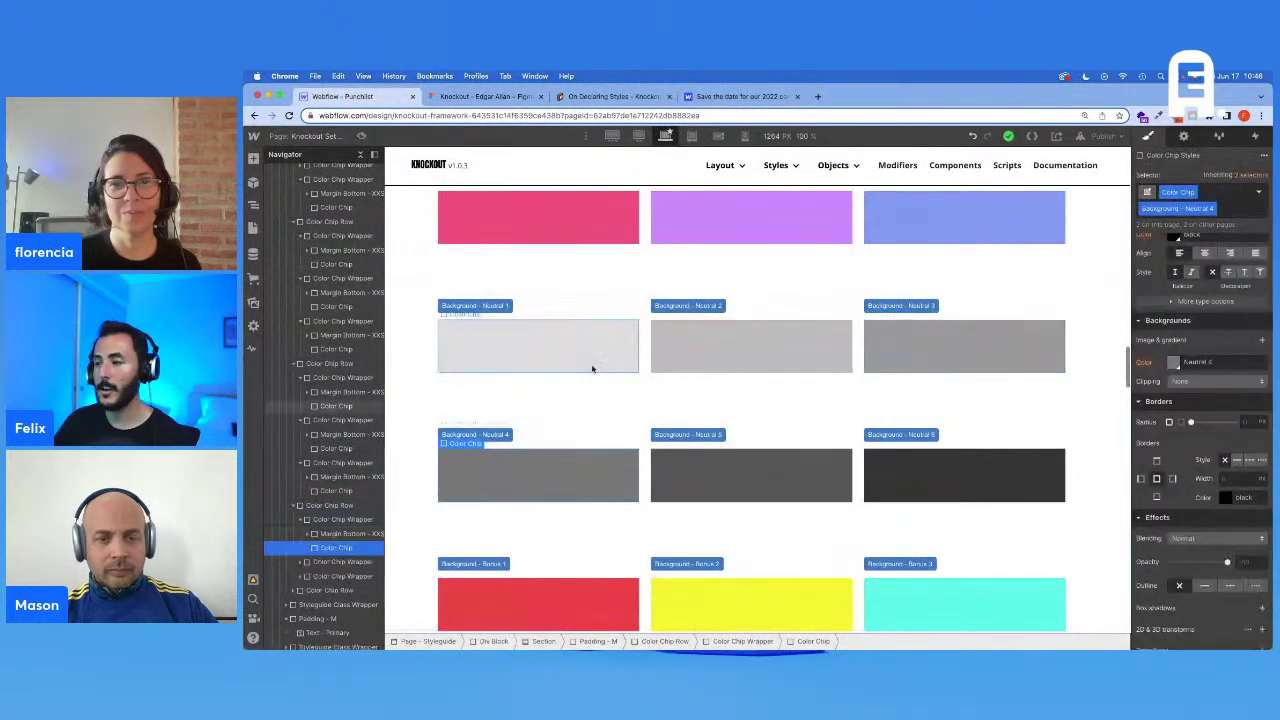
click(490, 96)
click(375, 96)
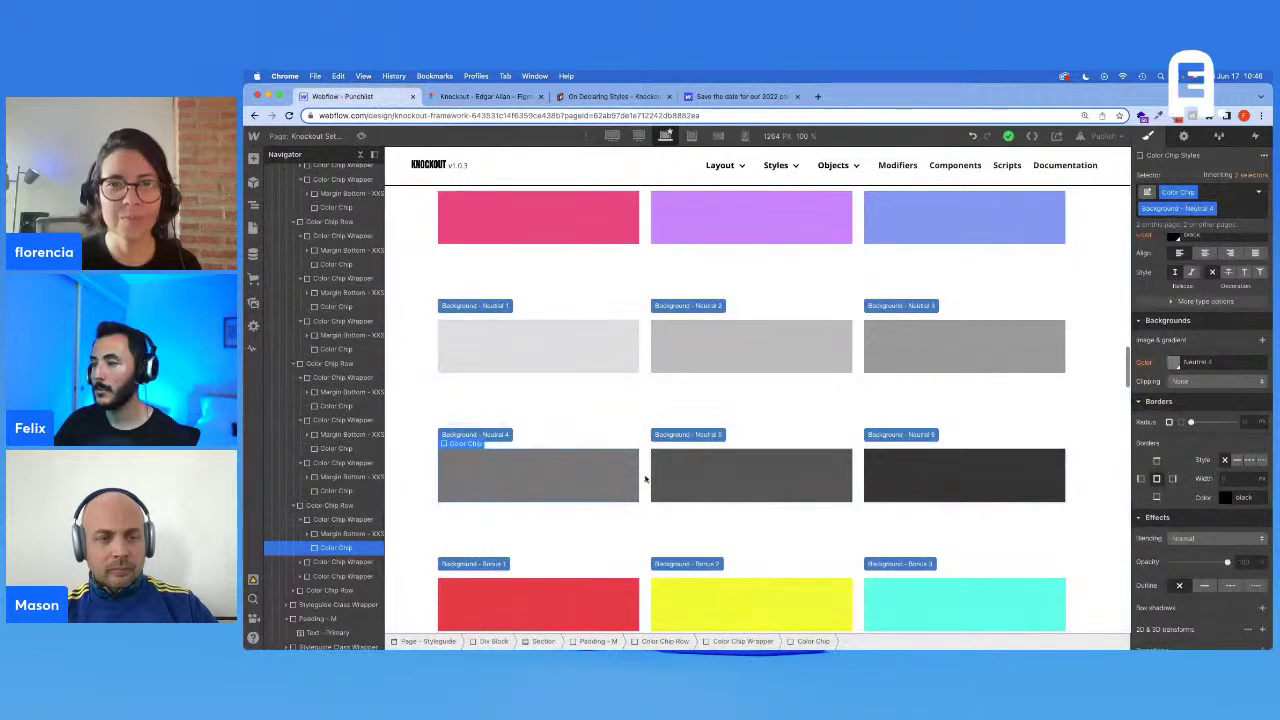
click(1173, 362)
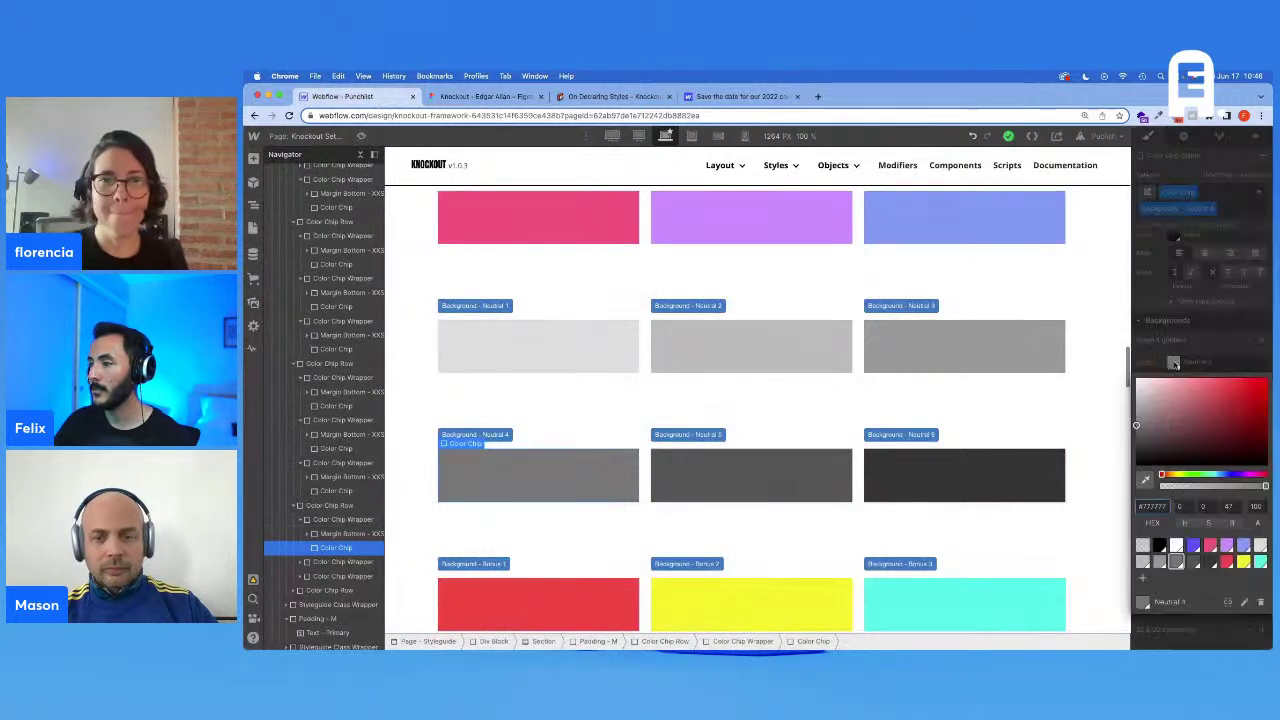
click(730, 487)
click(1173, 362)
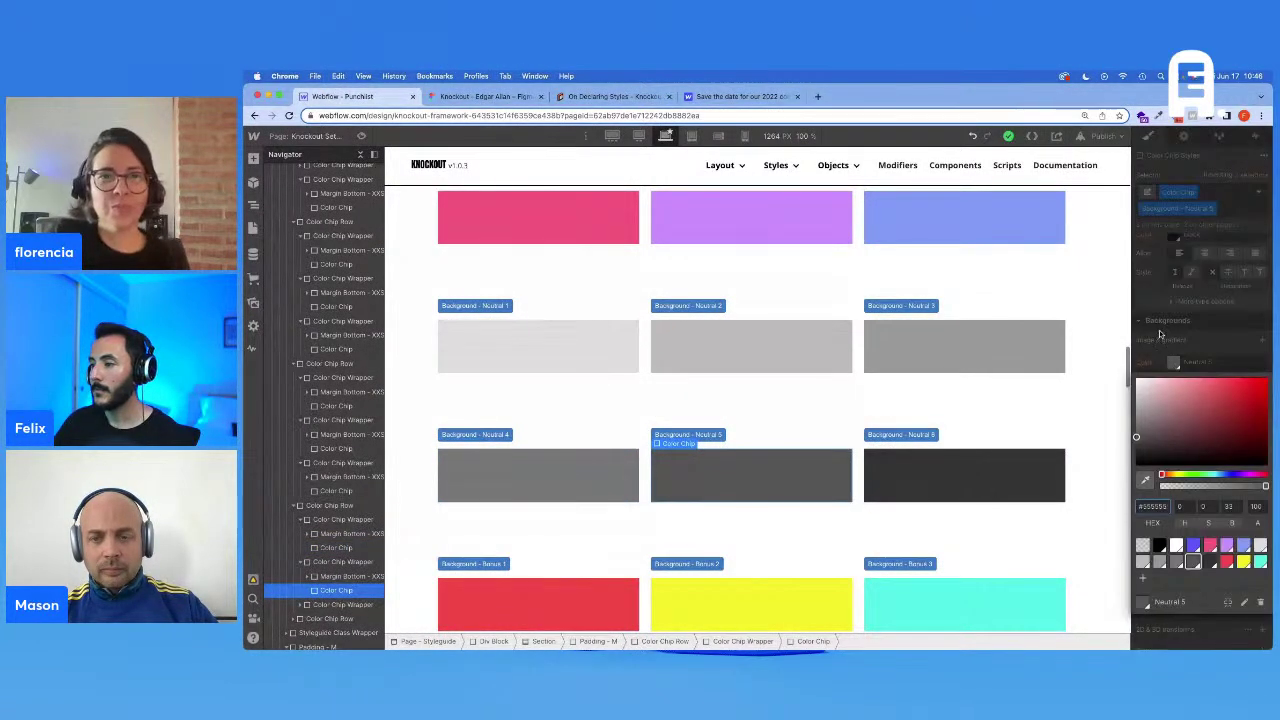
click(977, 487)
click(1173, 363)
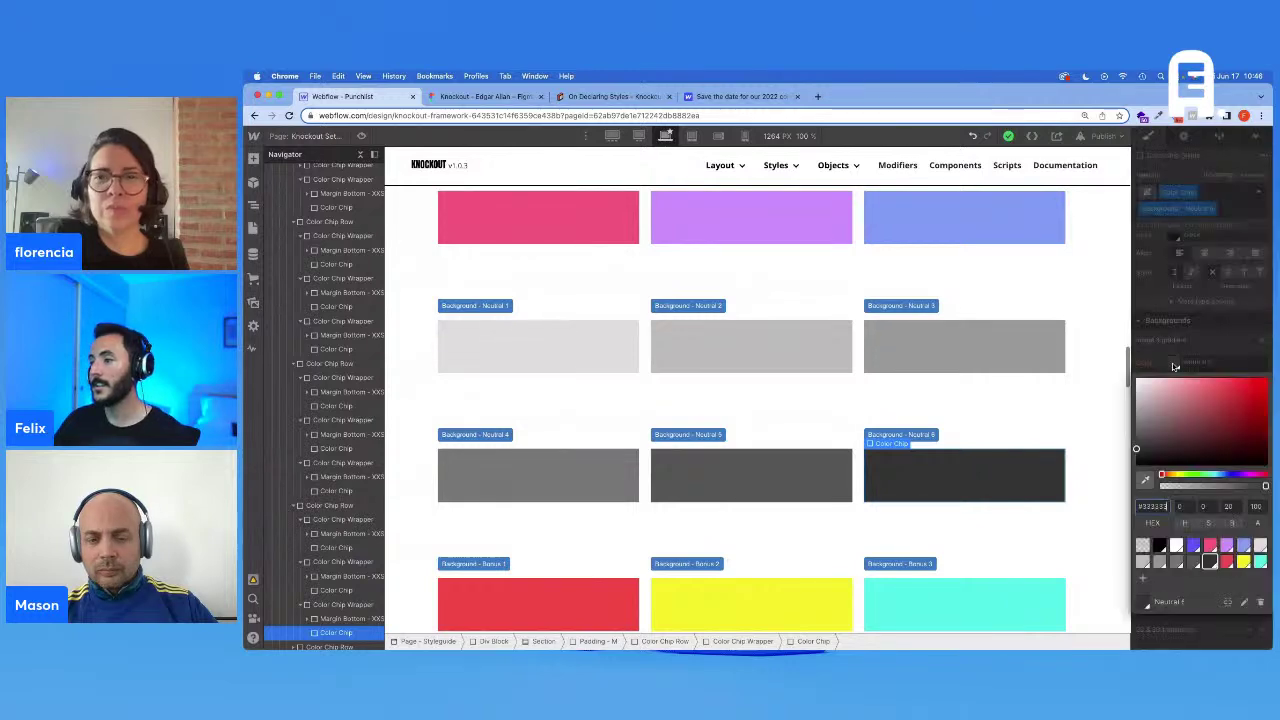
click(871, 366)
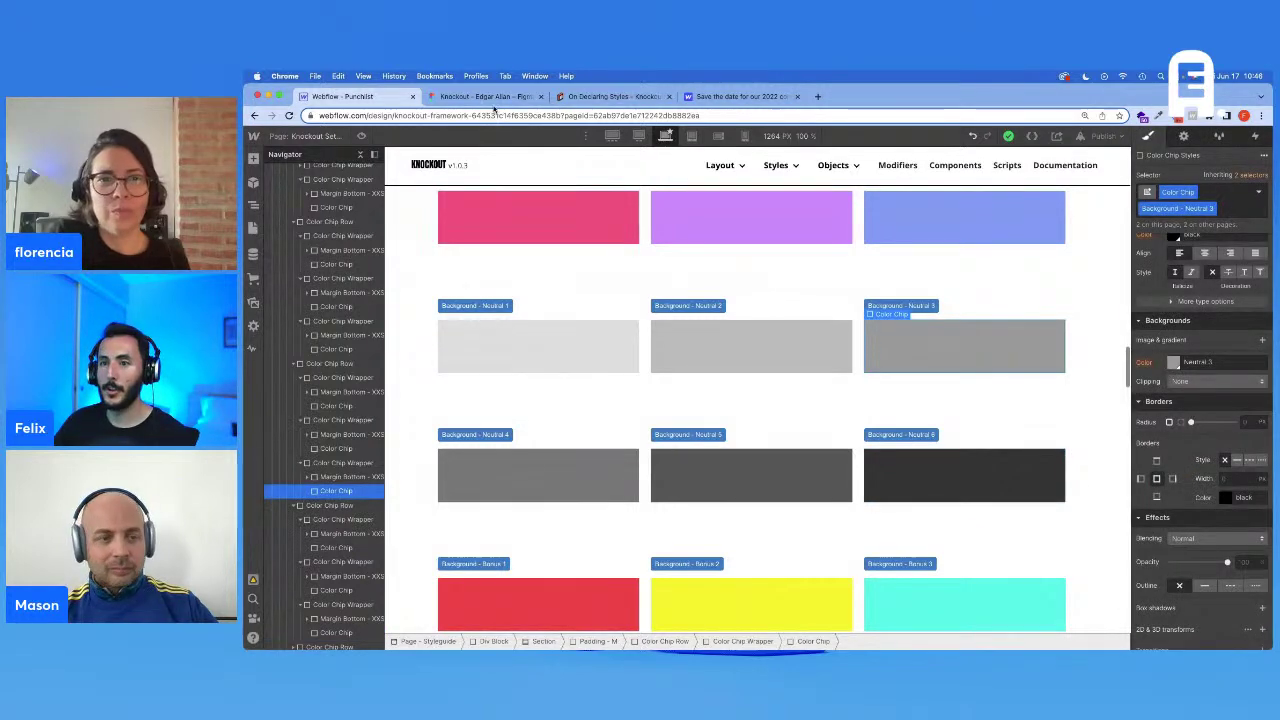
Step: Copy the Neutral 5 chip's hex code from Figma and go back to the Webflow style guide
key(ctrl+Tab)
click(775, 430)
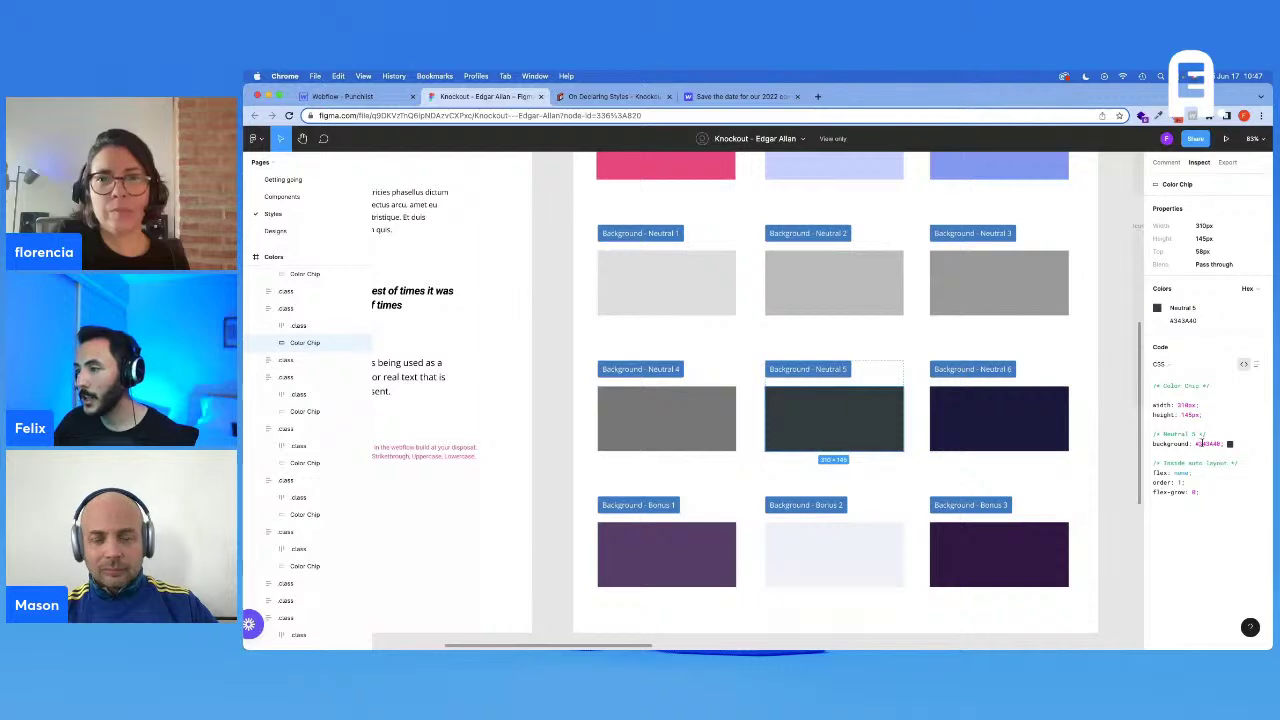
key(ctrl+shift+Tab)
click(761, 480)
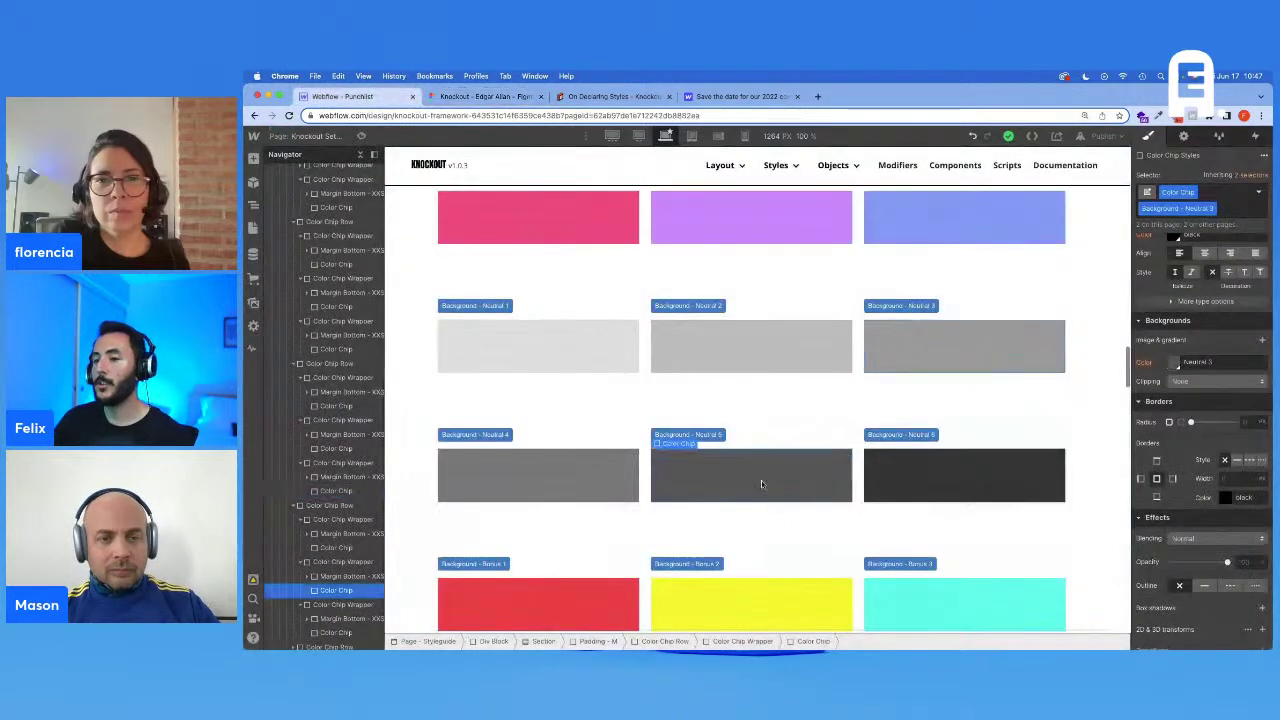
click(1173, 362)
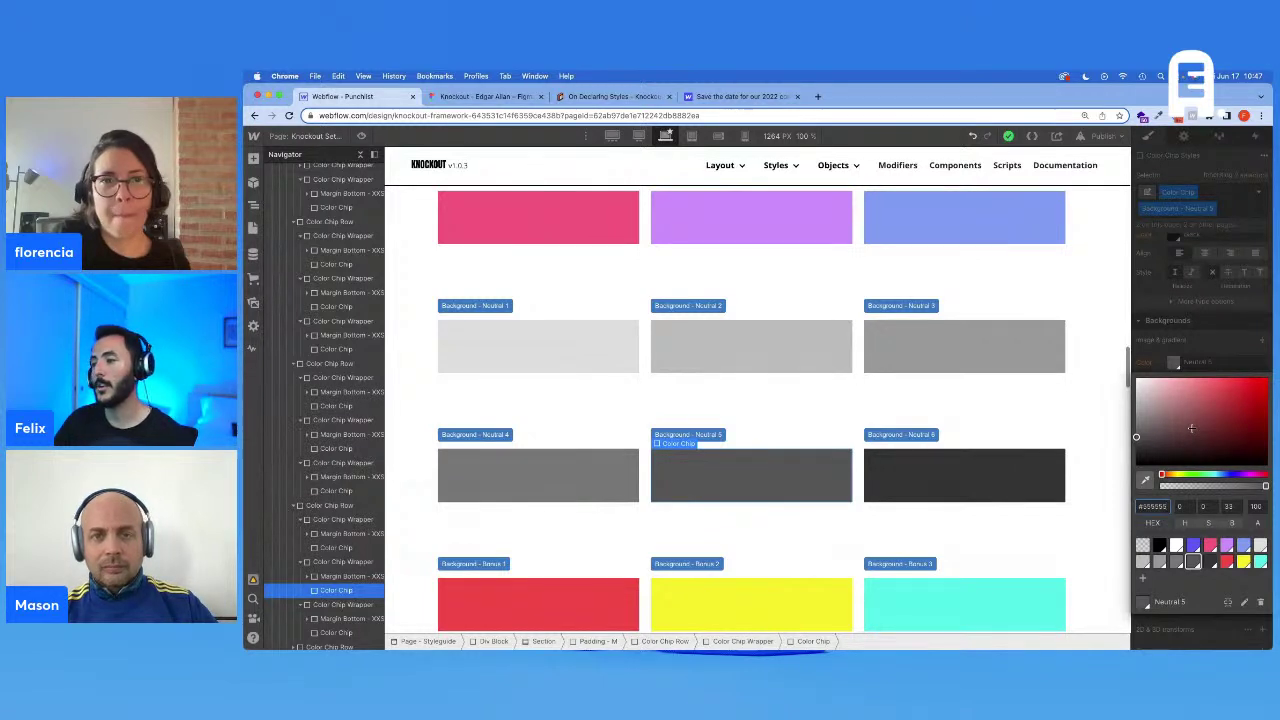
click(1166, 503)
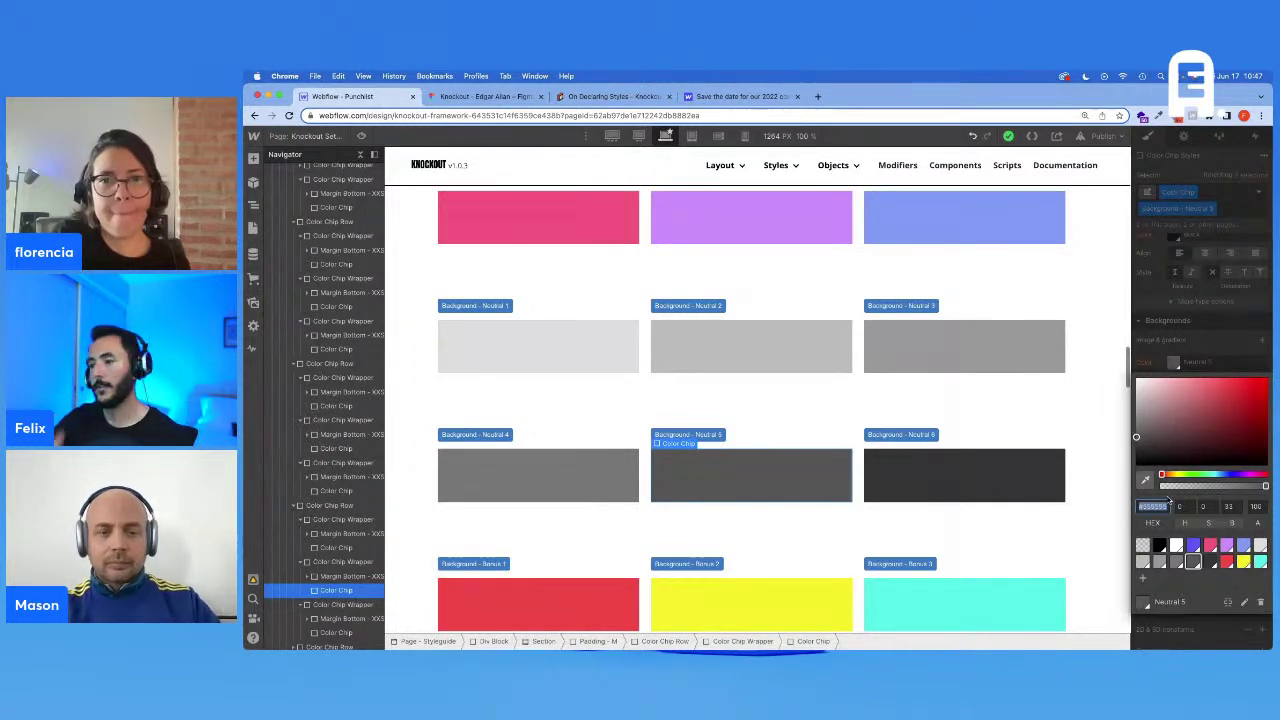
text(343434)
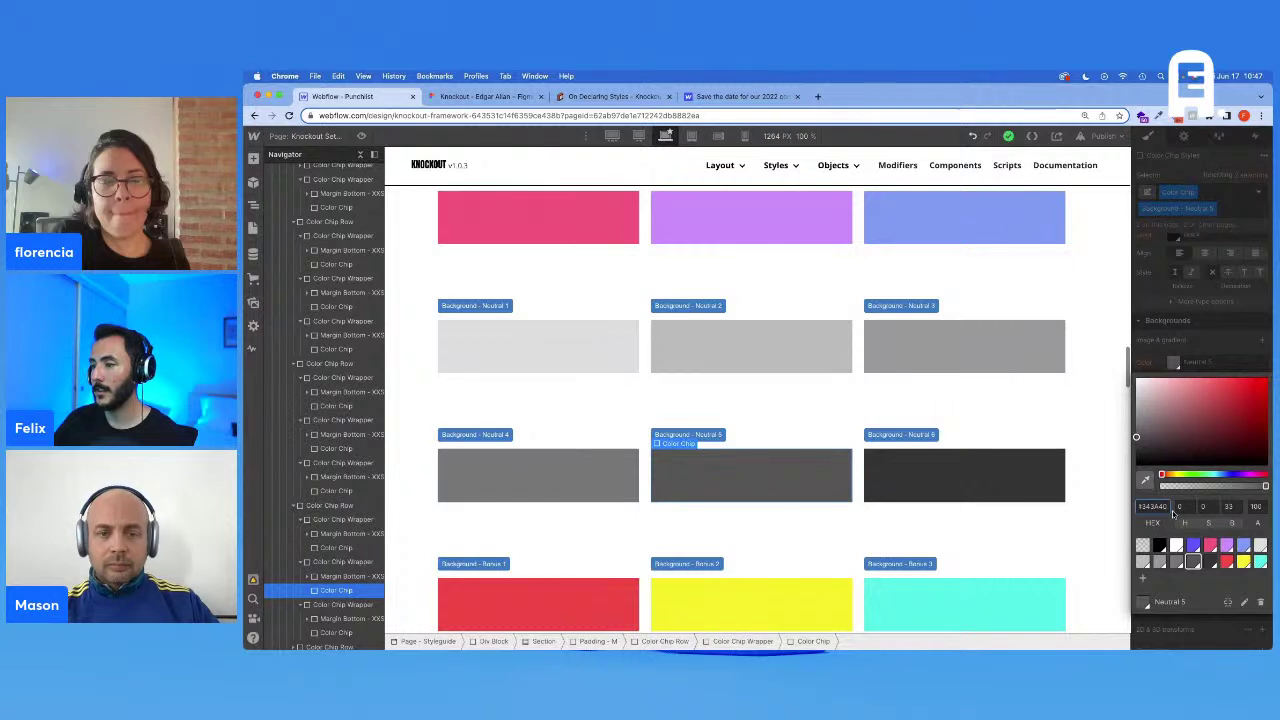
key(Return)
key(super+z)
Step: Edit the global Neutral 5 swatch of the Neutral 5 background chip to #343A40 and save it
click(1175, 365)
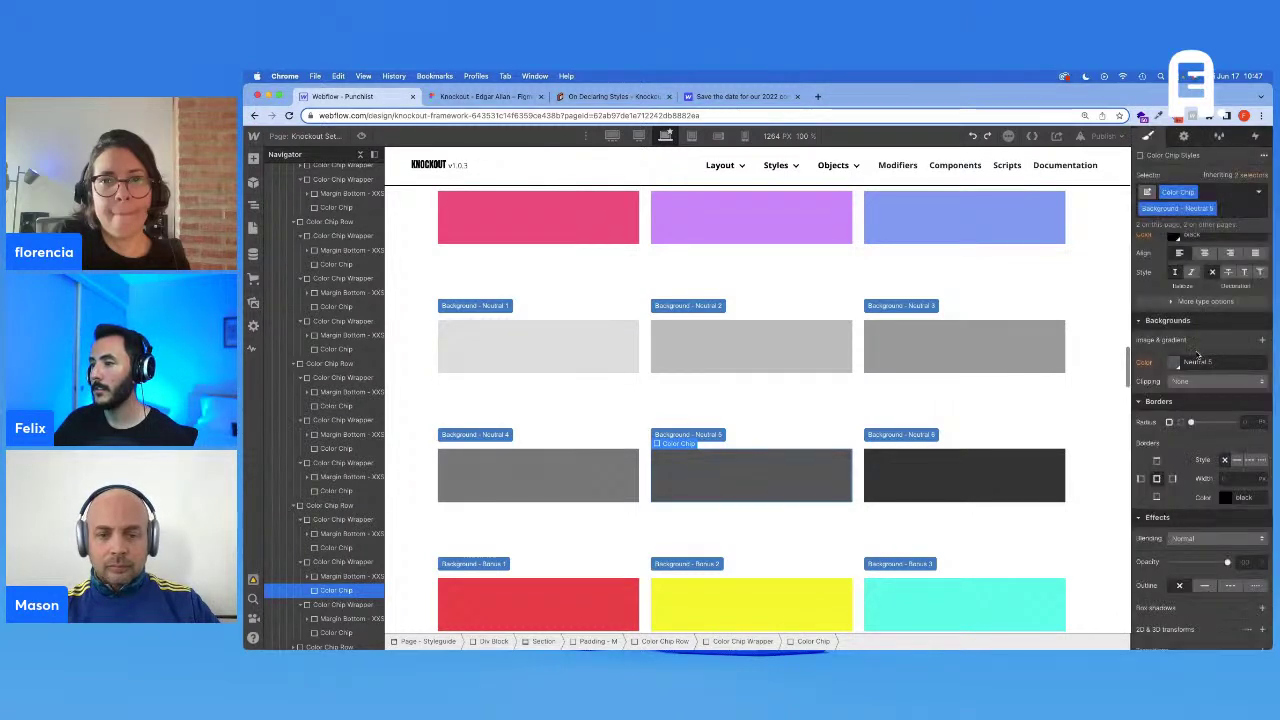
click(1175, 365)
click(1247, 602)
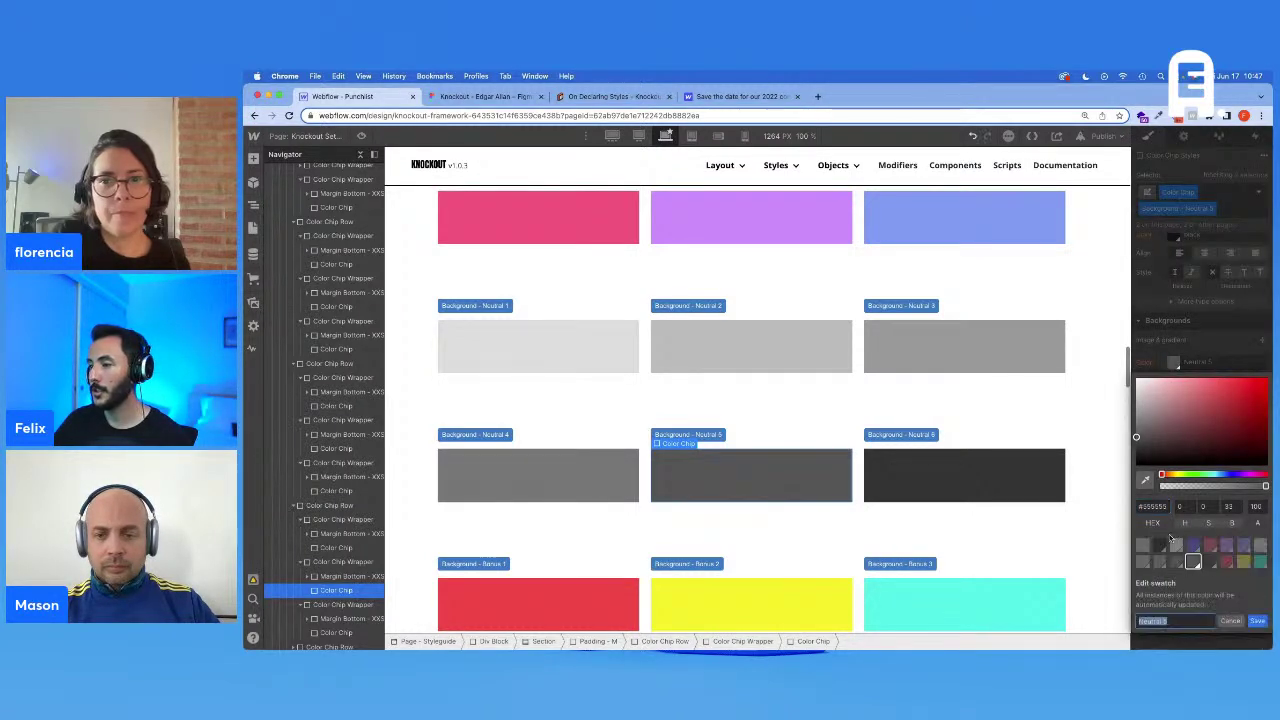
click(1150, 507)
text(#343A40)
key(Return)
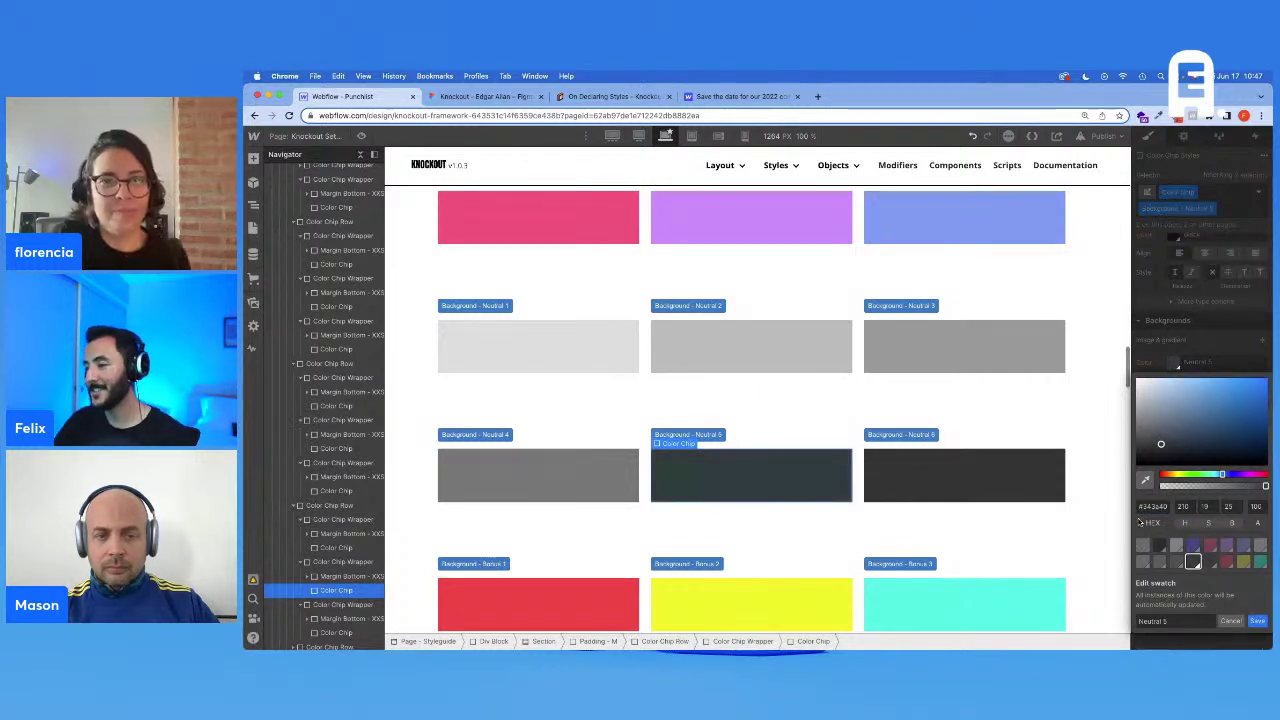
click(1258, 621)
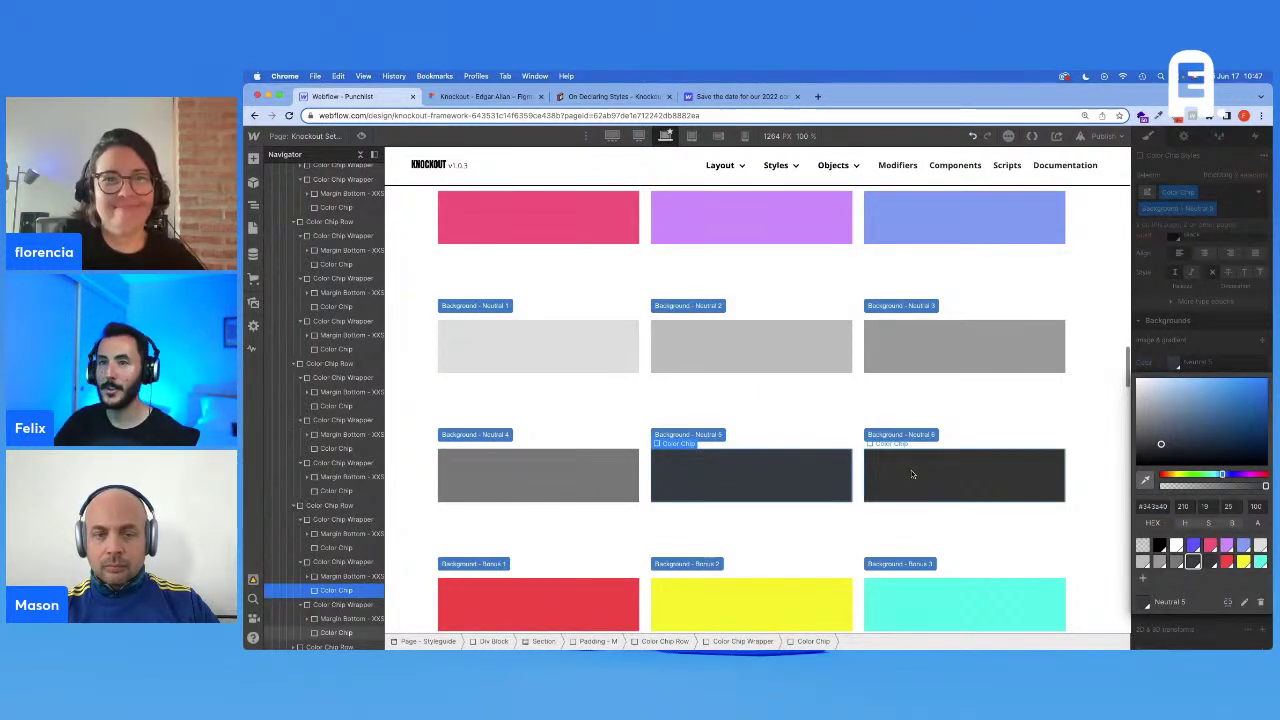
Step: Copy the Neutral 6 chip's hex code from Figma and return to the Webflow style guide
key(ctrl+Tab)
click(971, 423)
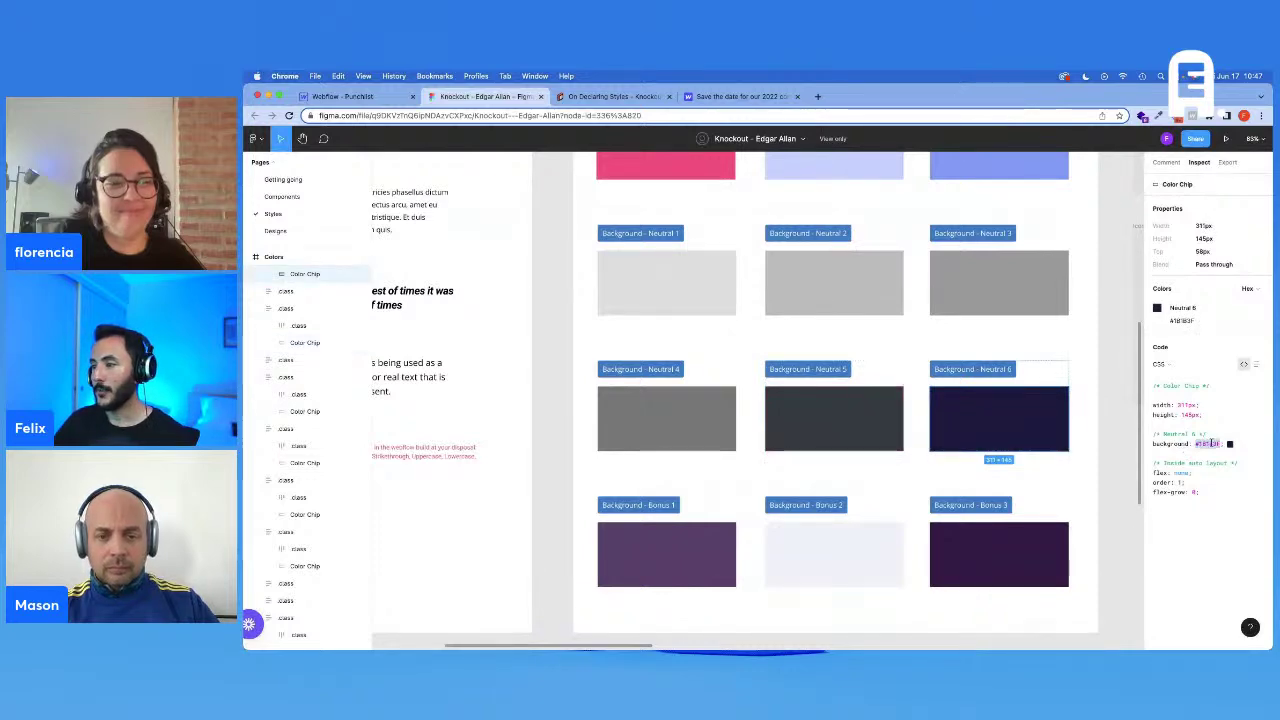
click(330, 96)
Step: Edit the global Neutral 6 swatch of the Neutral 6 background chip to #1B1B3F and save it
click(1001, 475)
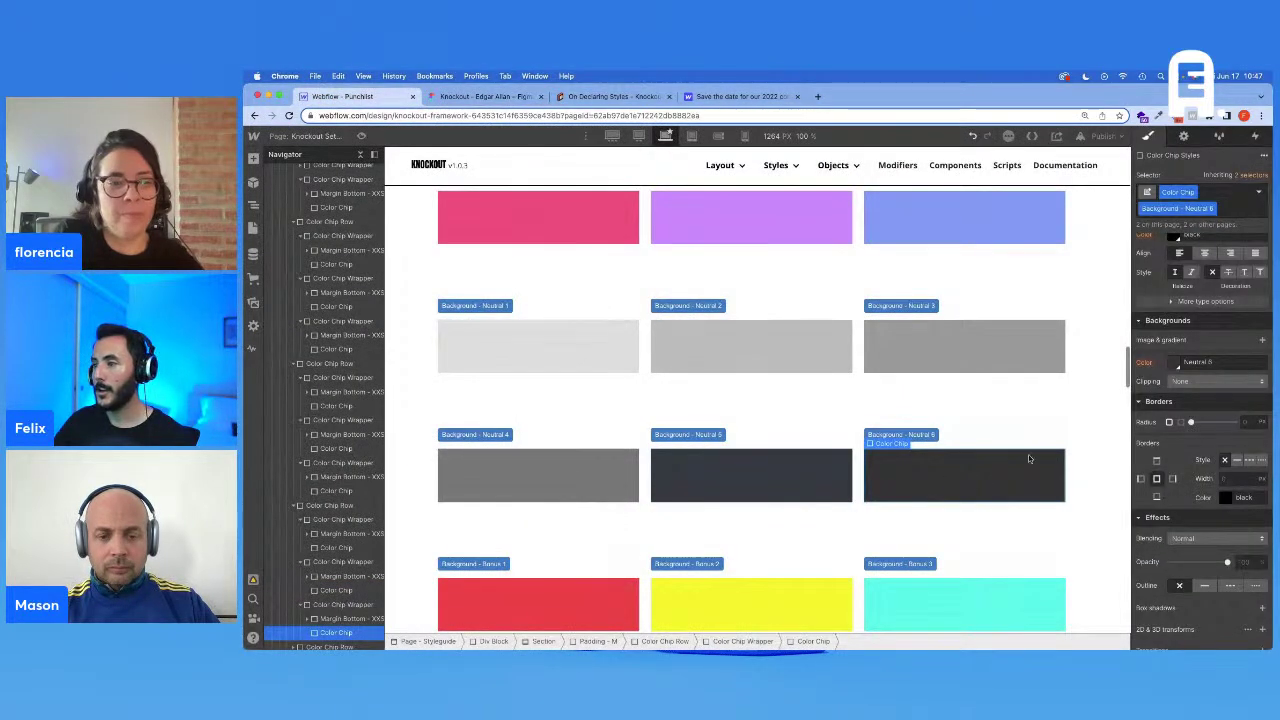
click(1175, 365)
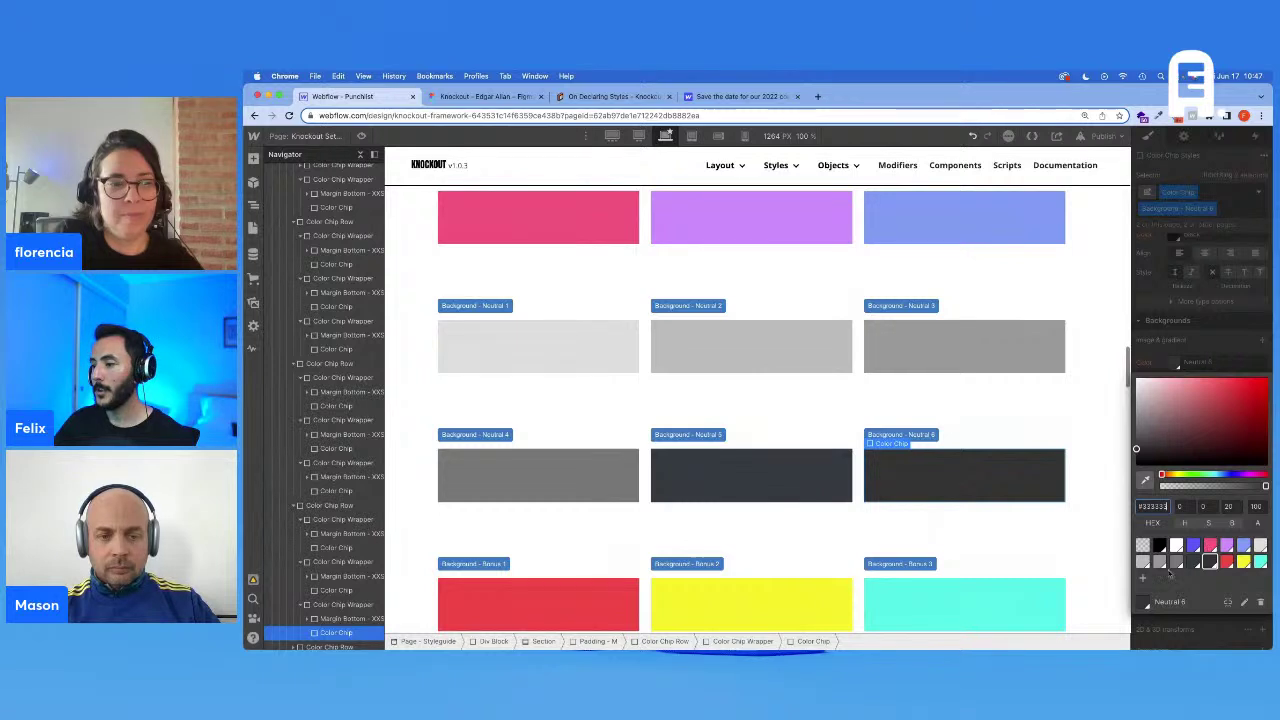
click(1243, 605)
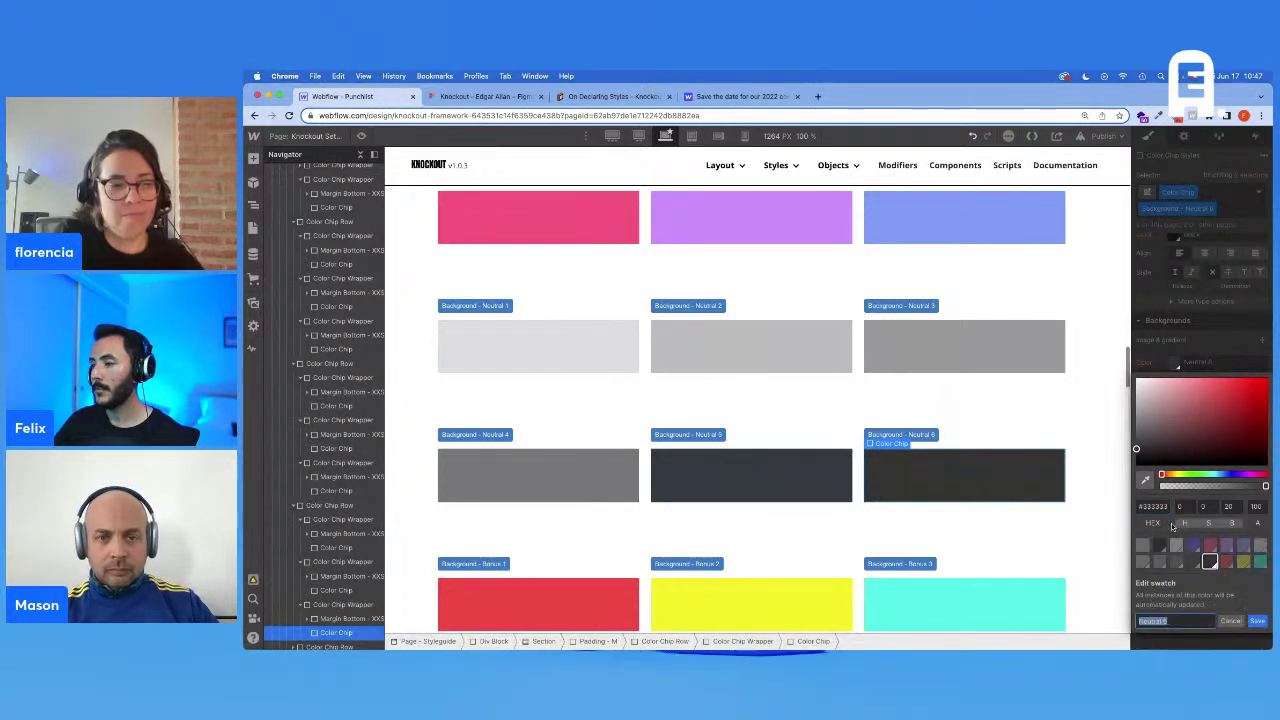
click(1153, 506)
text(#1B1B1B)
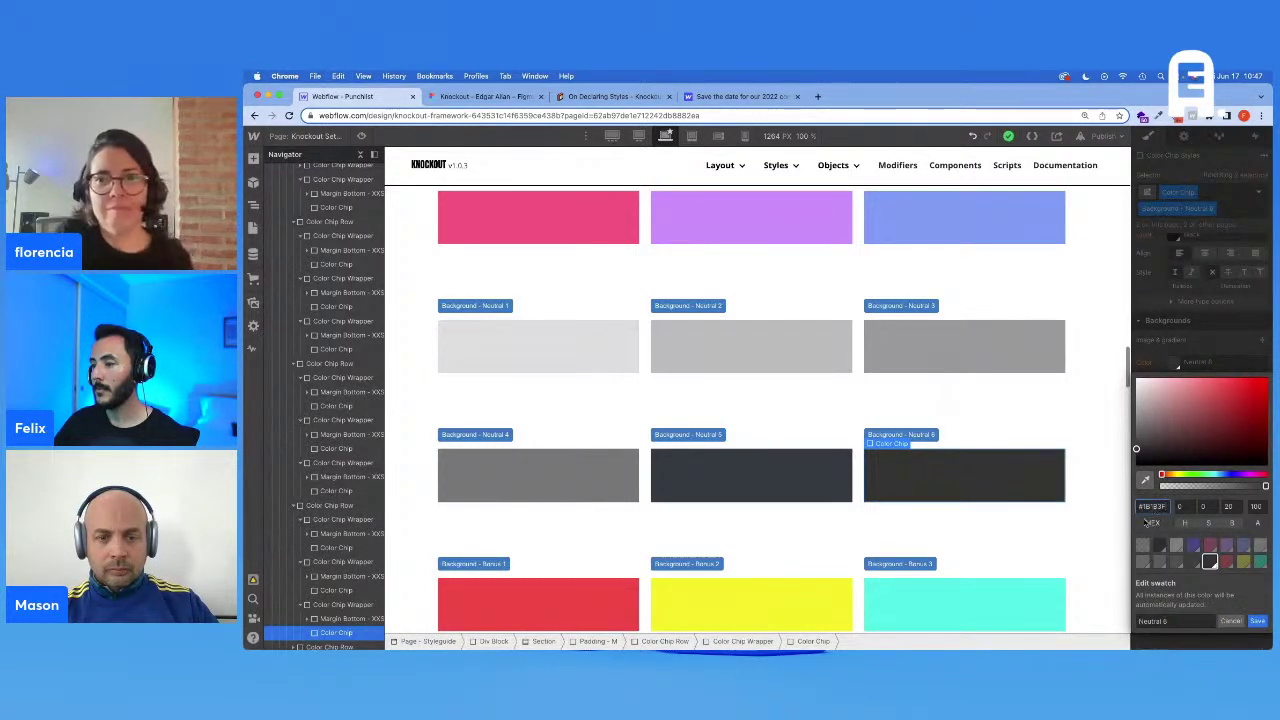
click(1147, 525)
click(1257, 621)
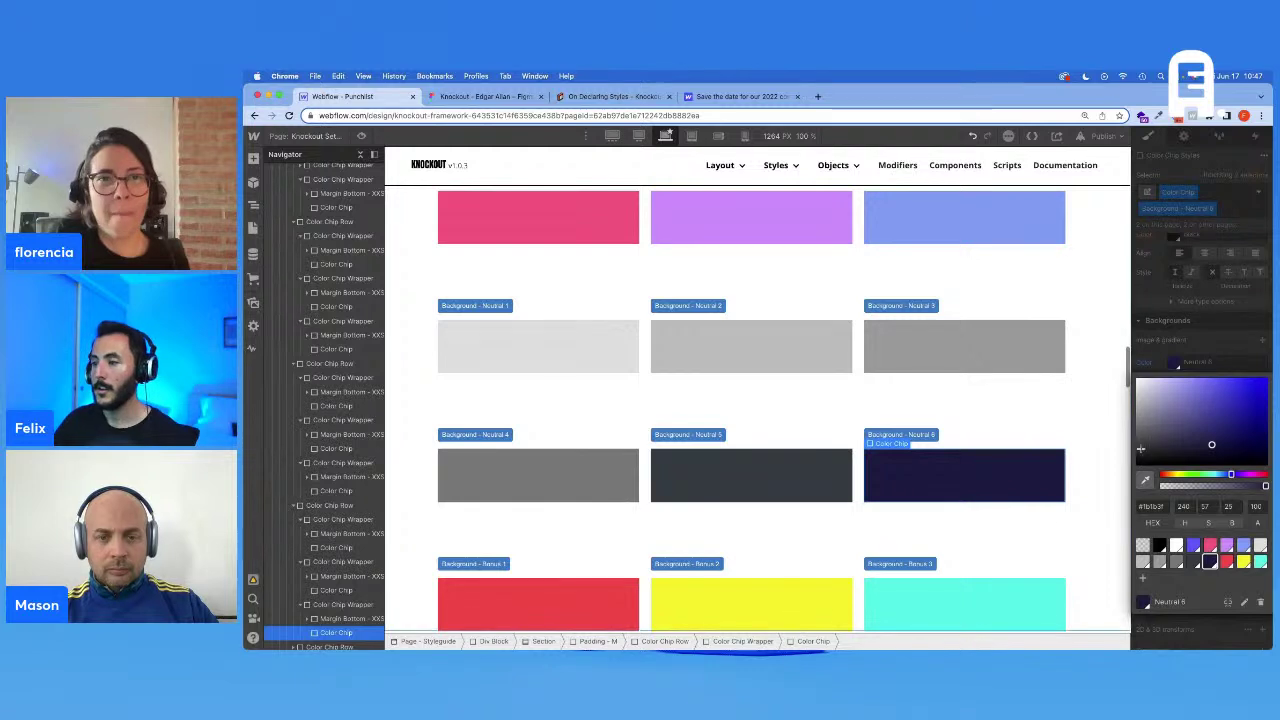
Step: Select the Bonus 1 background chip in Webflow, then copy the Bonus 1 hex code from Figma and return
scroll(846, 616, down, 2)
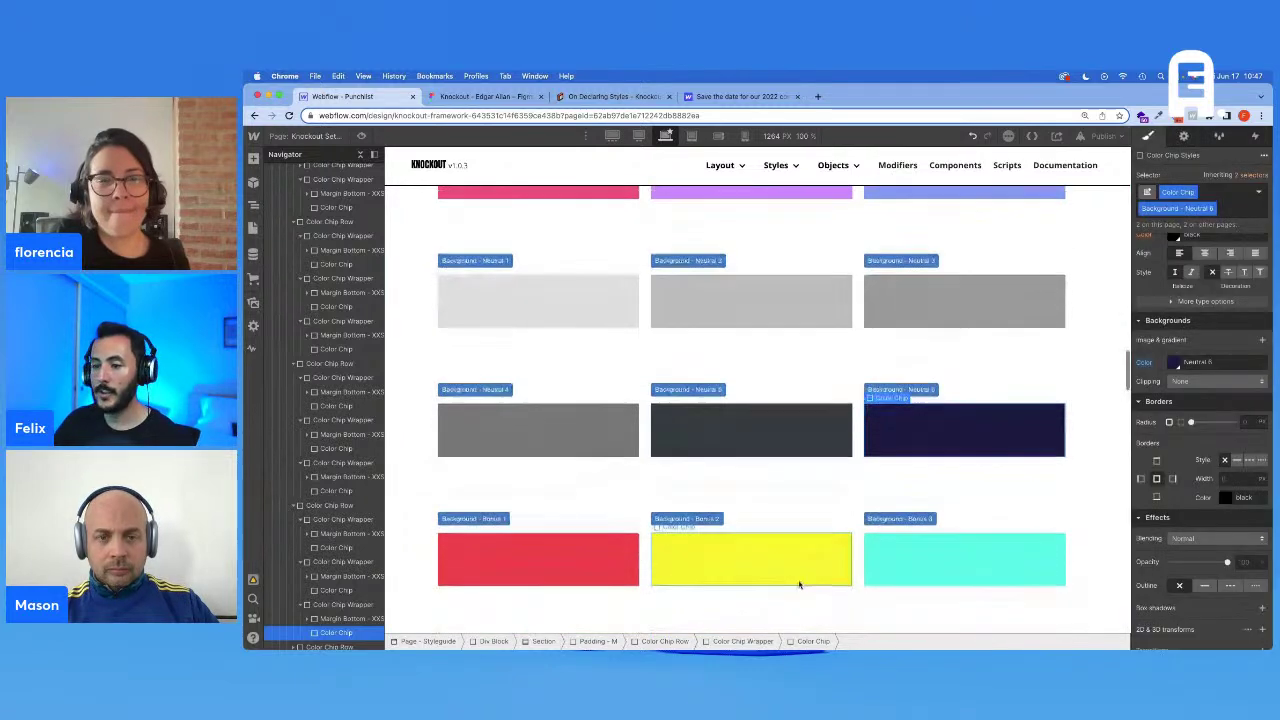
click(553, 556)
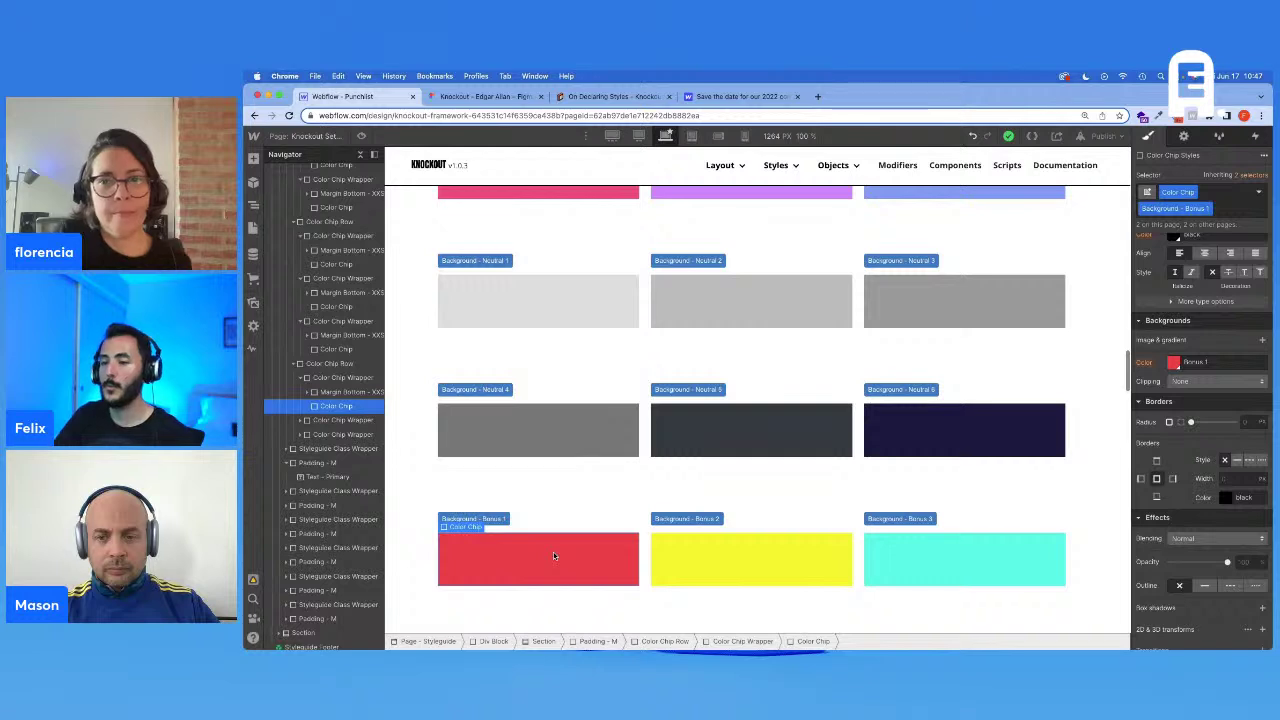
click(500, 104)
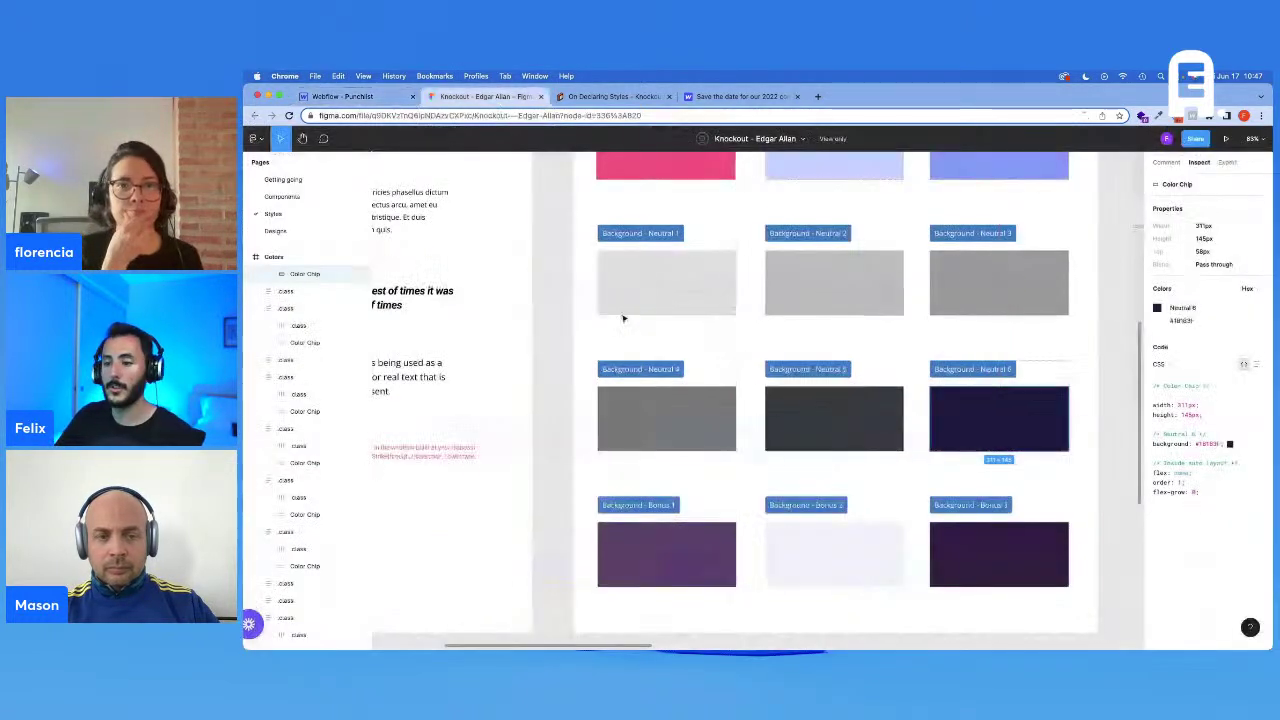
click(688, 541)
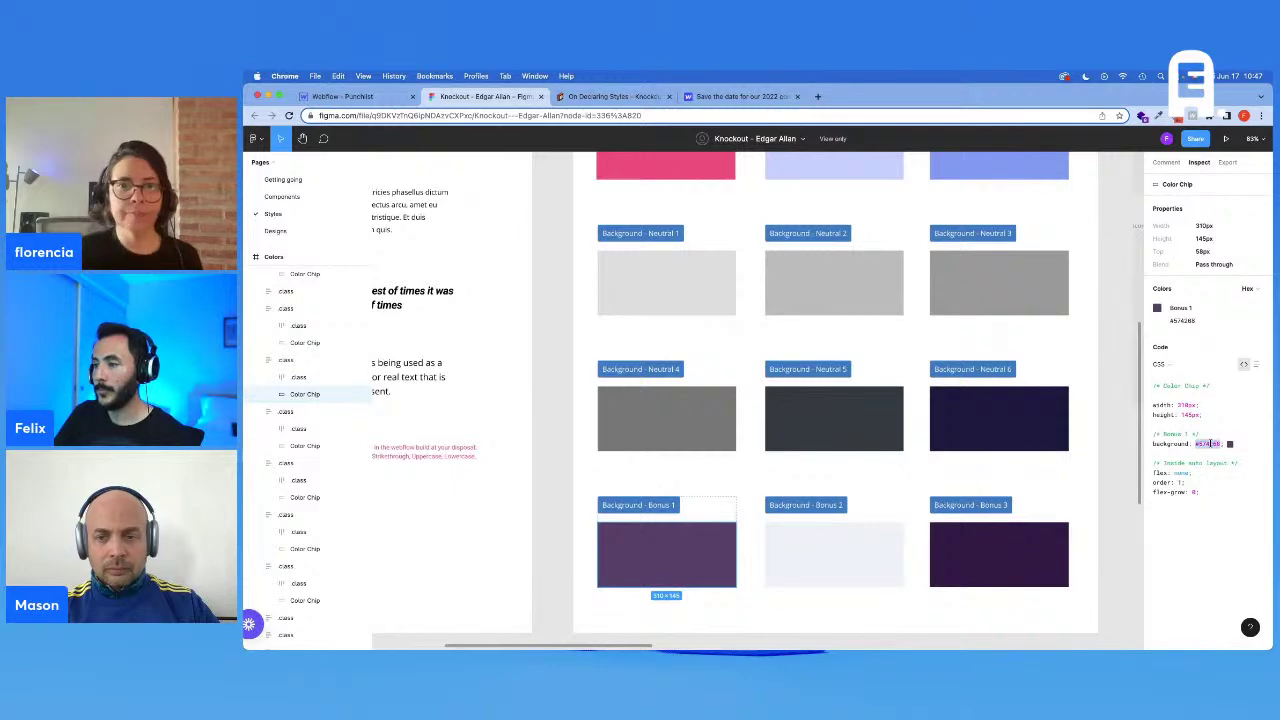
click(343, 96)
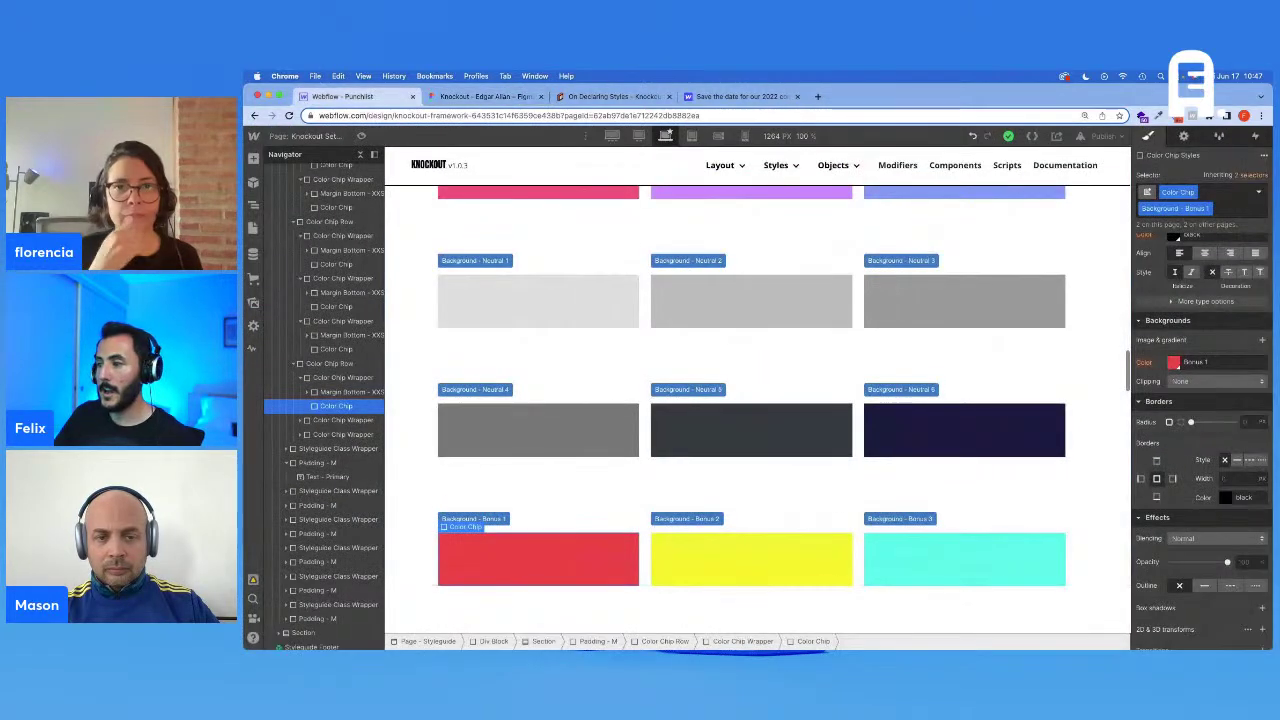
Step: Edit the selected chip's global Bonus 1 swatch to #574268 and save it
click(1174, 364)
click(1244, 601)
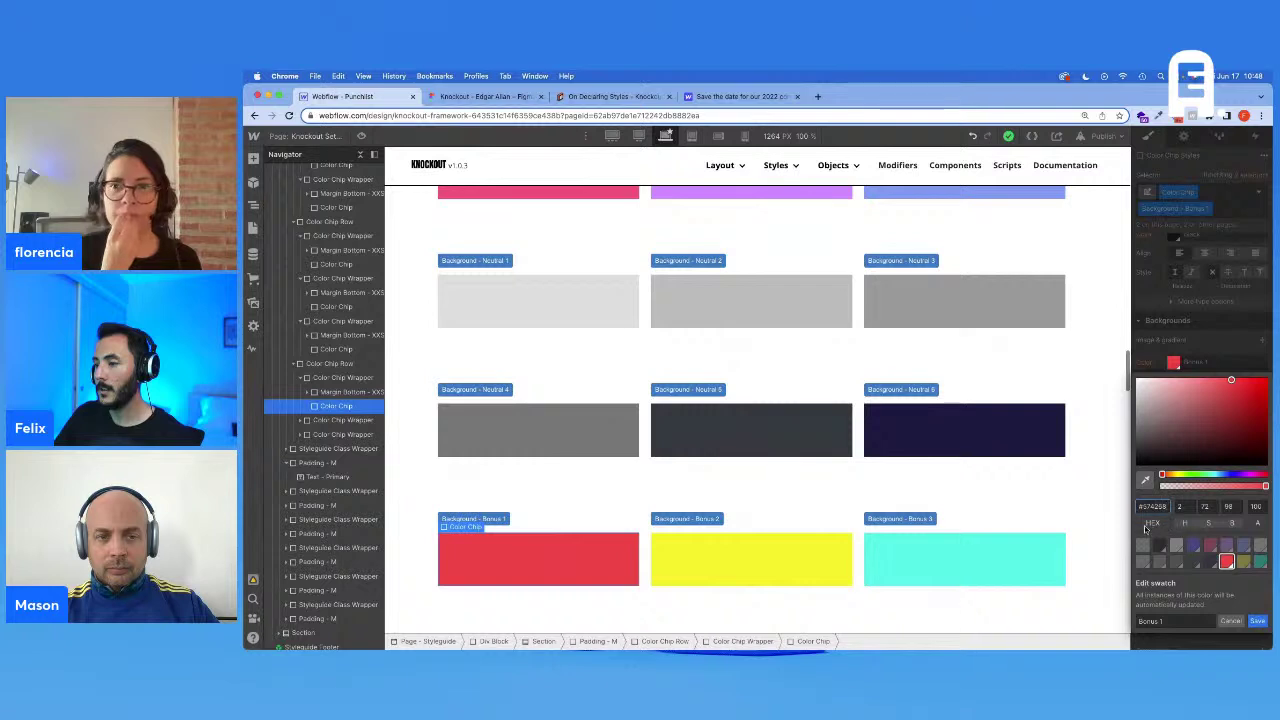
key(Return)
click(1257, 621)
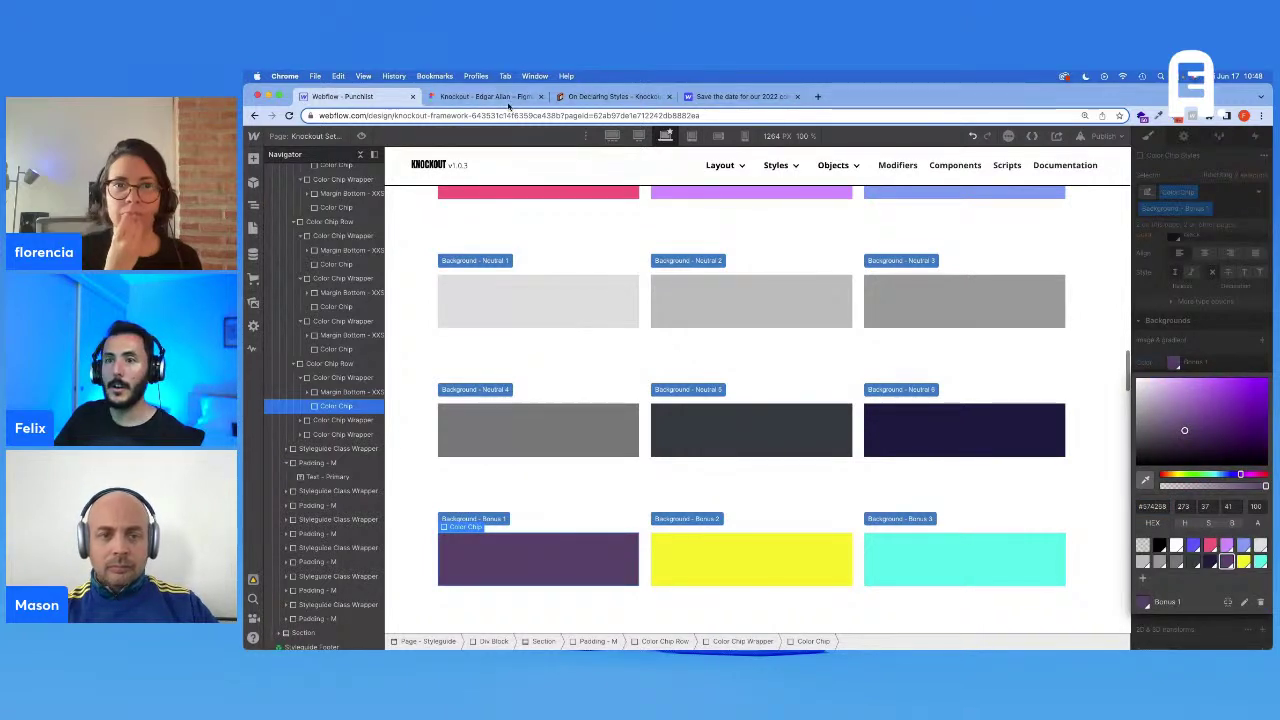
Step: Copy the Bonus 2 chip's hex code from Figma and return to the Webflow style guide
click(508, 100)
click(834, 545)
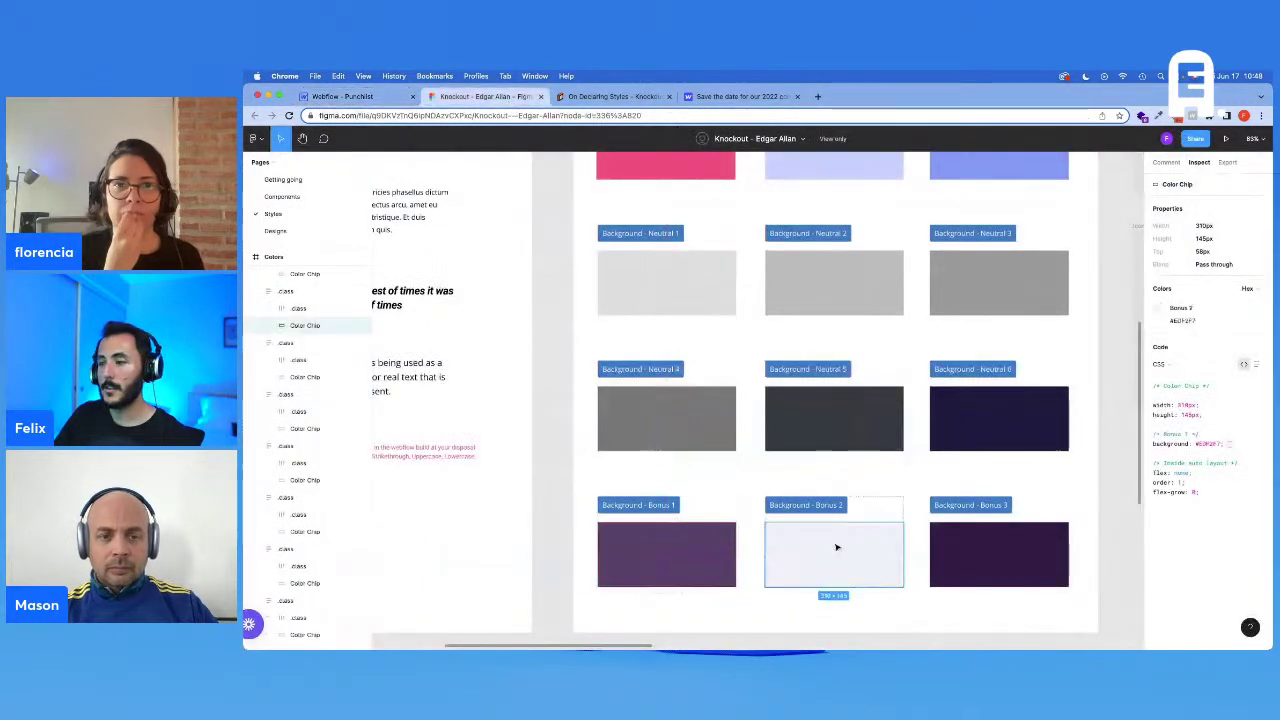
click(1204, 444)
click(345, 96)
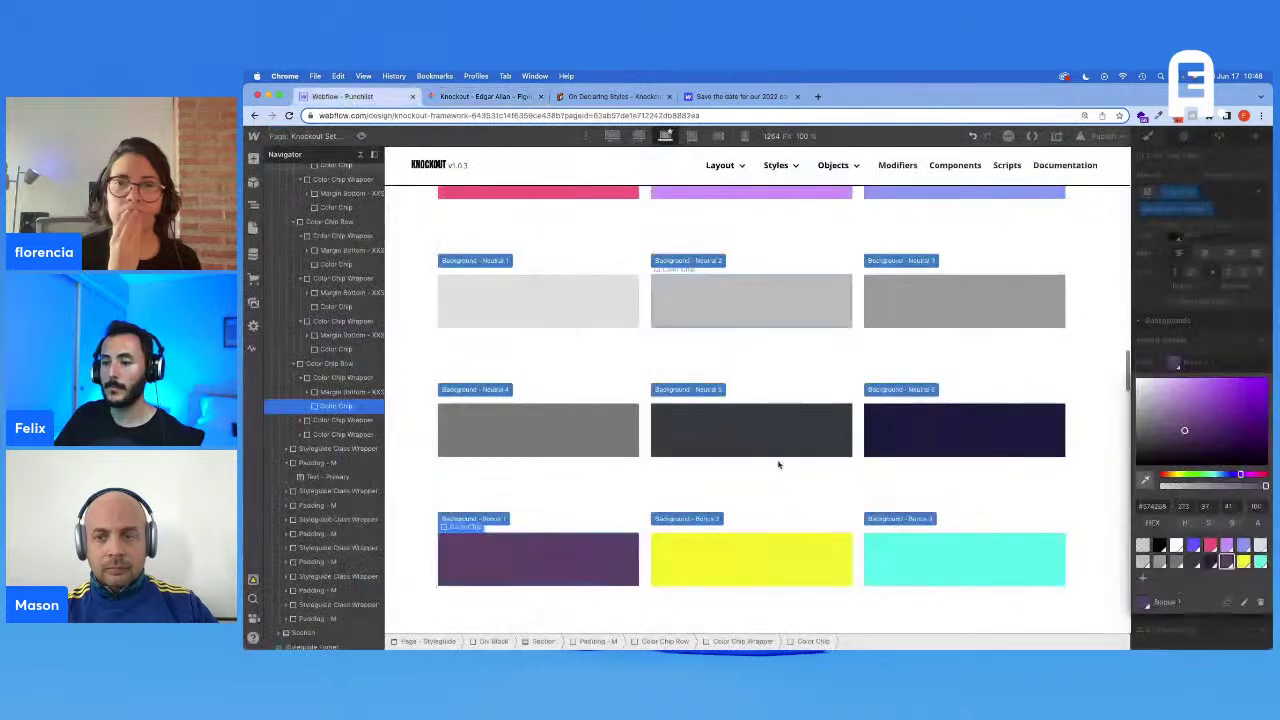
Step: Edit the global Bonus 2 swatch of the Bonus 2 background chip to #EDF2F7 and save it
click(786, 551)
click(1175, 363)
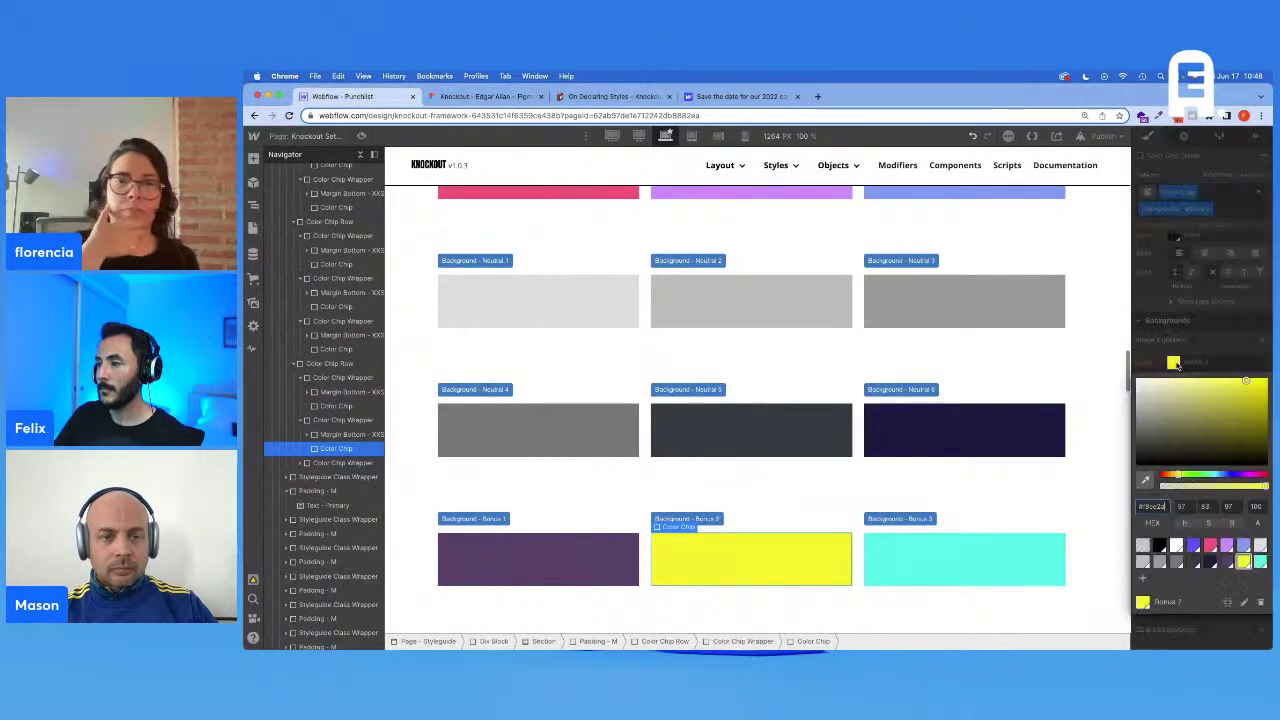
click(1244, 602)
click(1159, 506)
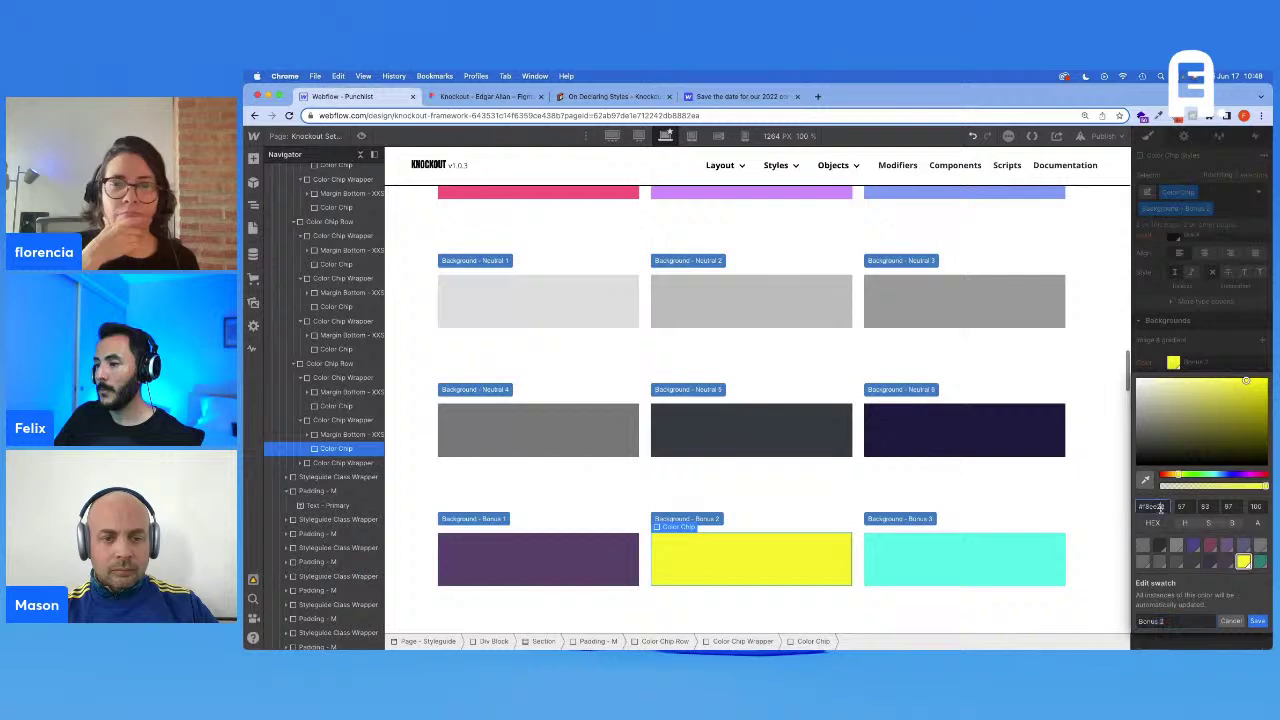
text(#edf2f7)
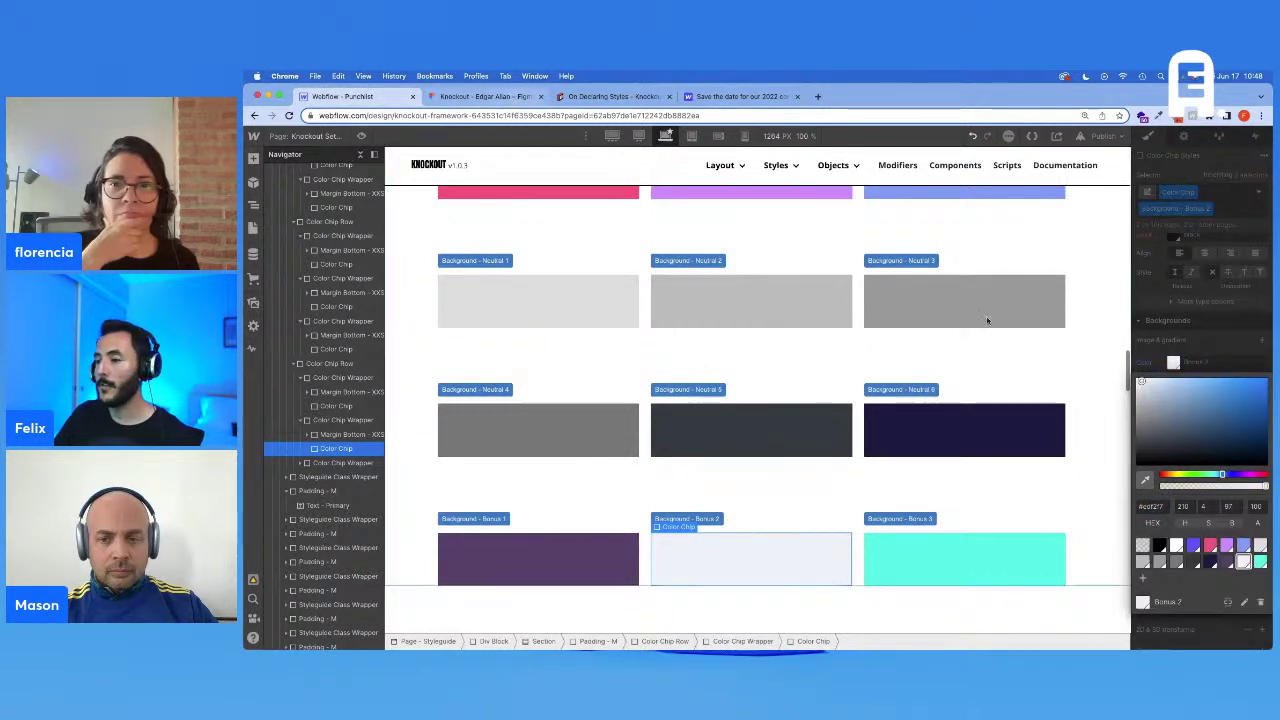
click(1227, 347)
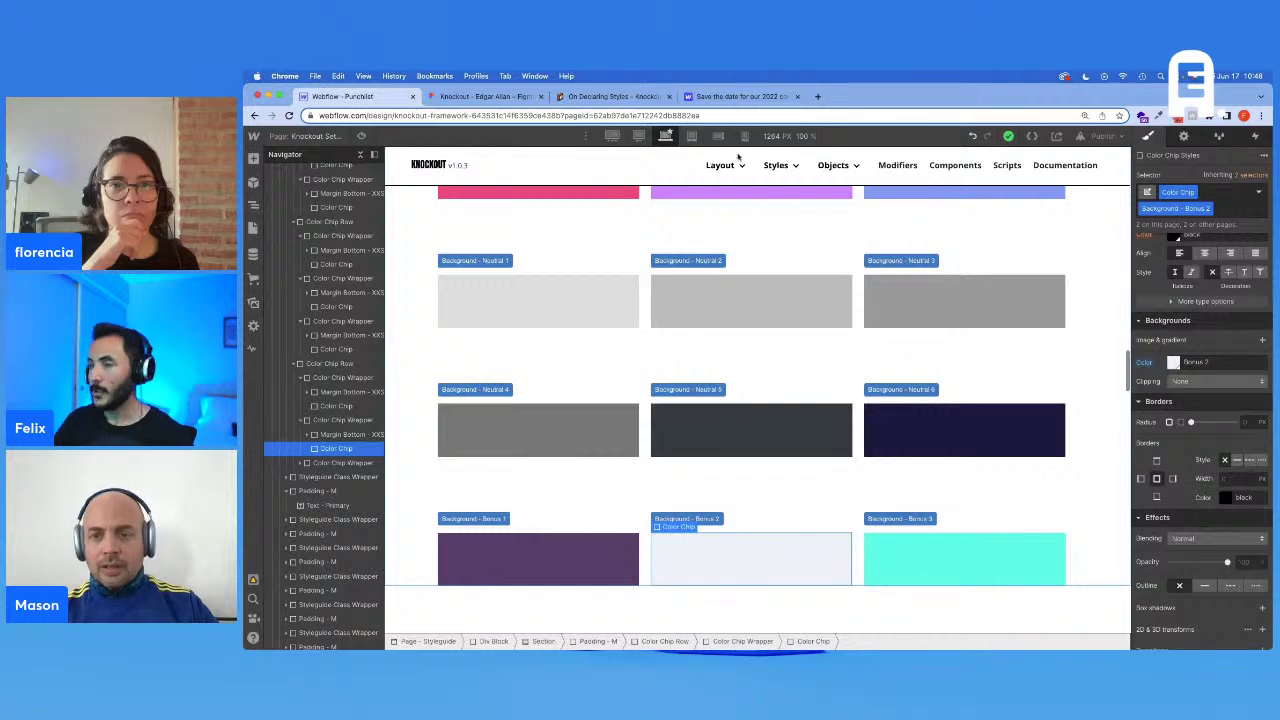
Step: Copy the Bonus 3 chip's hex code from Figma and return to the Webflow style guide
key(ctrl+Tab)
click(1020, 544)
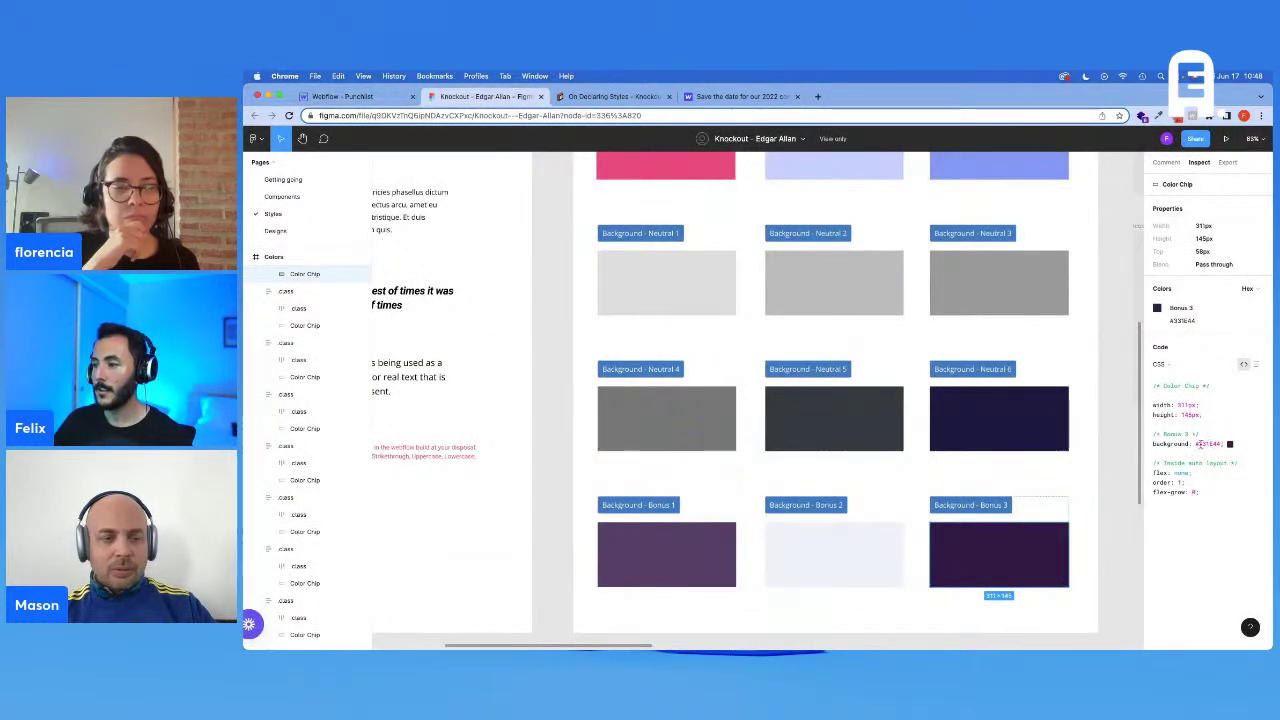
drag(1196, 444, 1220, 444)
key(super+c)
click(376, 100)
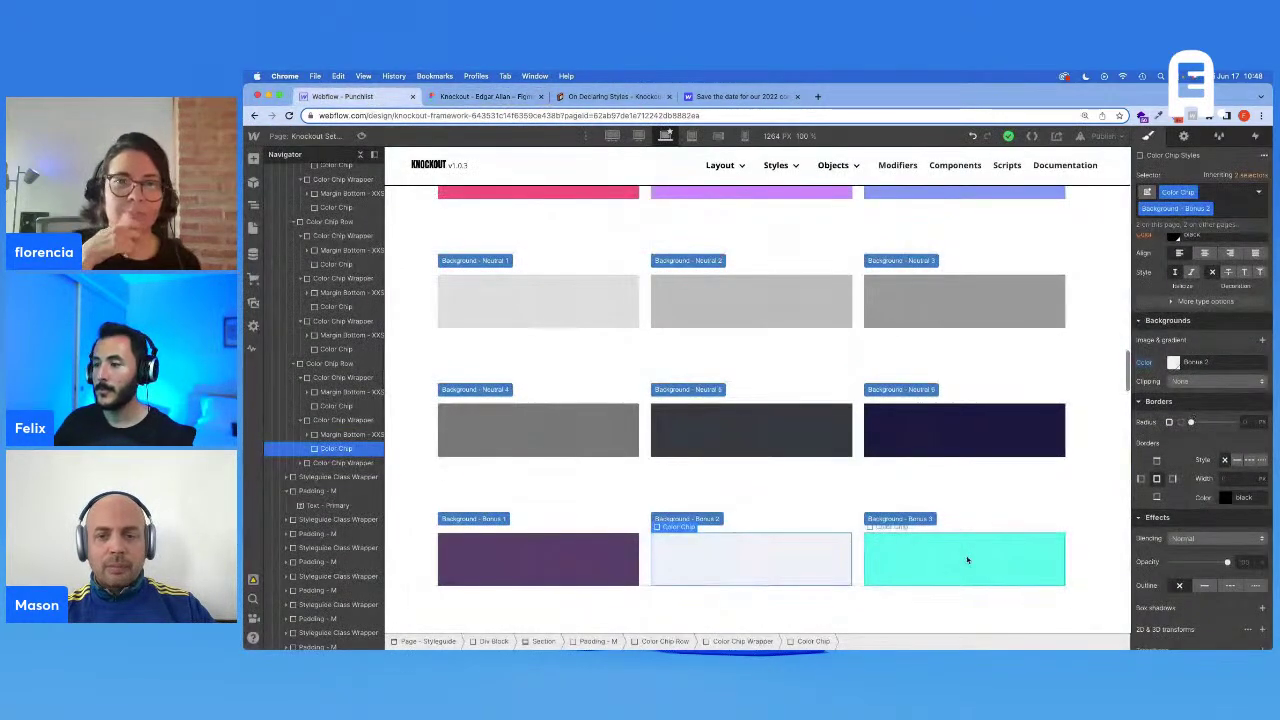
Step: Edit the global Bonus 3 swatch of the Bonus 3 background chip to #331E44 and save it
click(966, 558)
click(1173, 362)
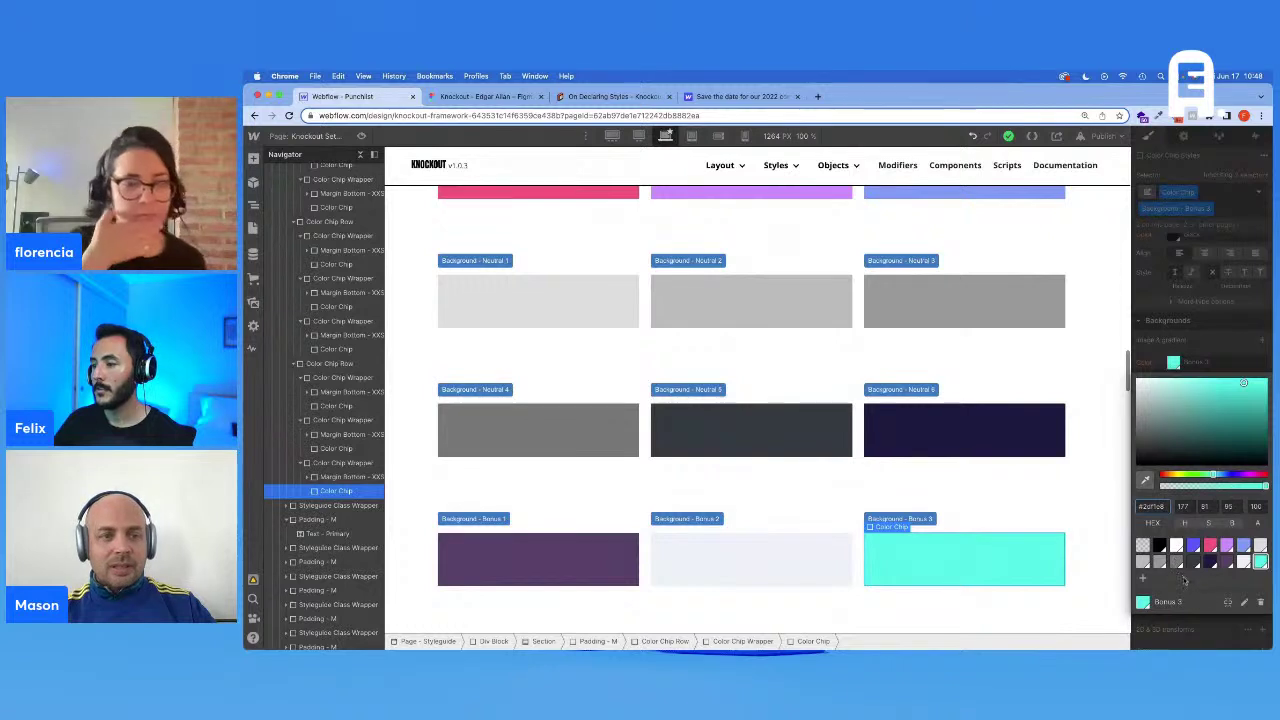
click(1243, 602)
click(1153, 508)
key(super+v)
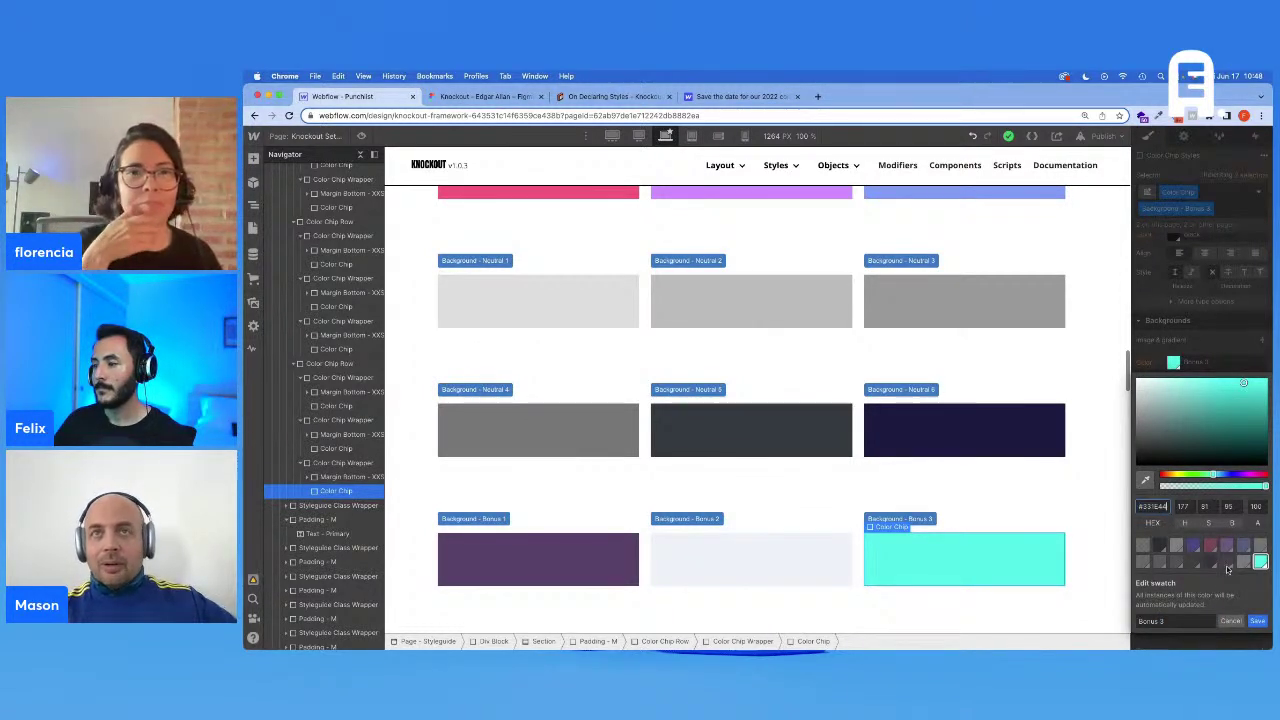
key(Return)
click(1257, 621)
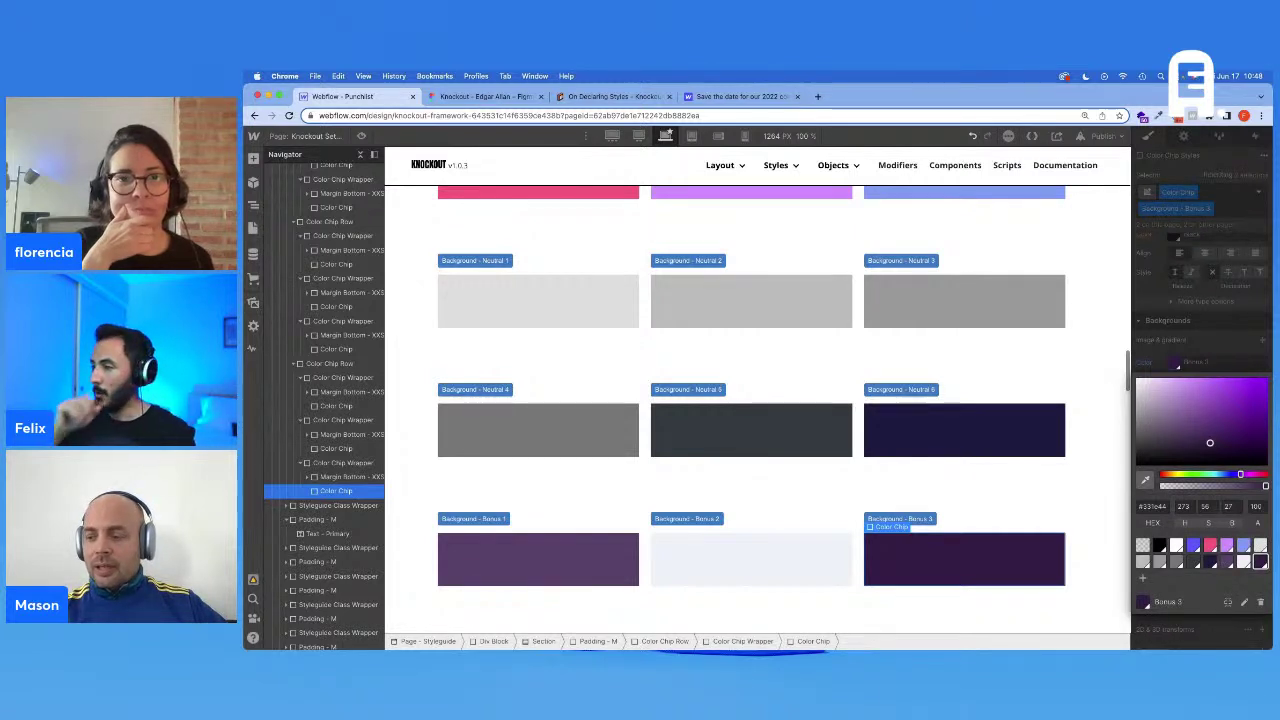
click(1200, 366)
Step: Switch to Figma and look over the typography, colour and button sections of the Styles page
click(484, 96)
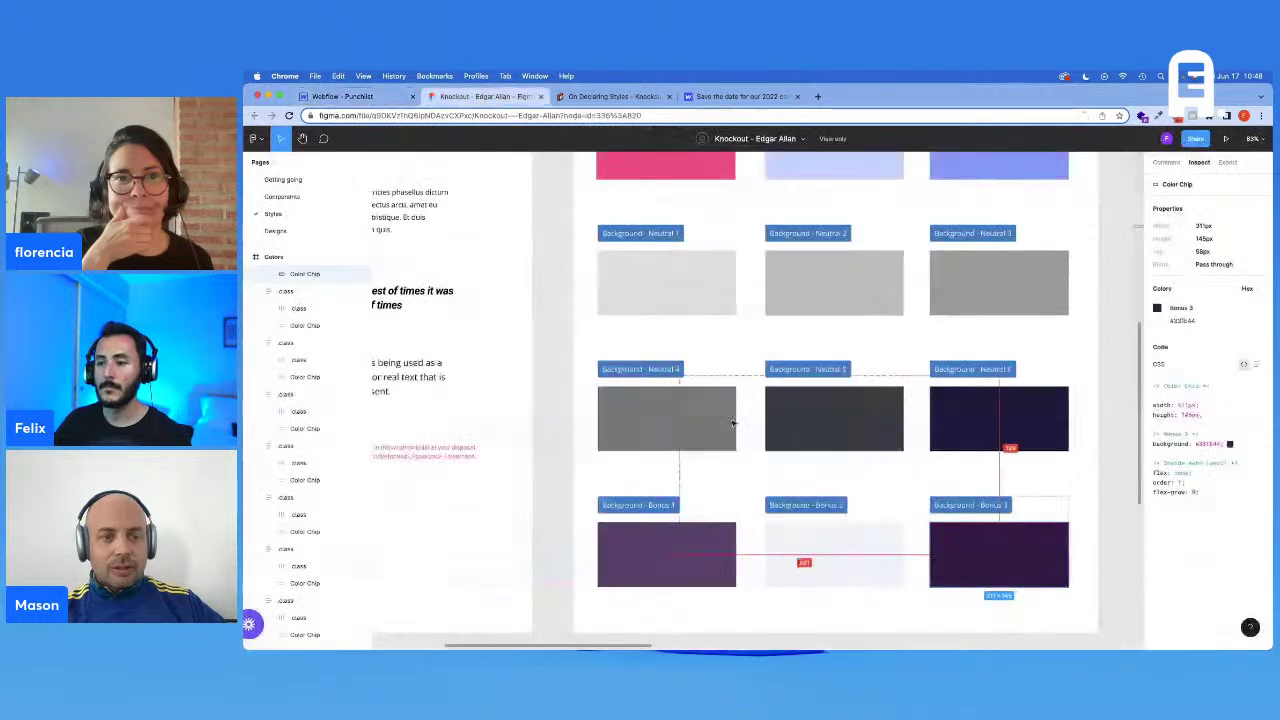
scroll(905, 486, down, 5)
scroll(905, 486, up, 2)
scroll(905, 486, down, 5)
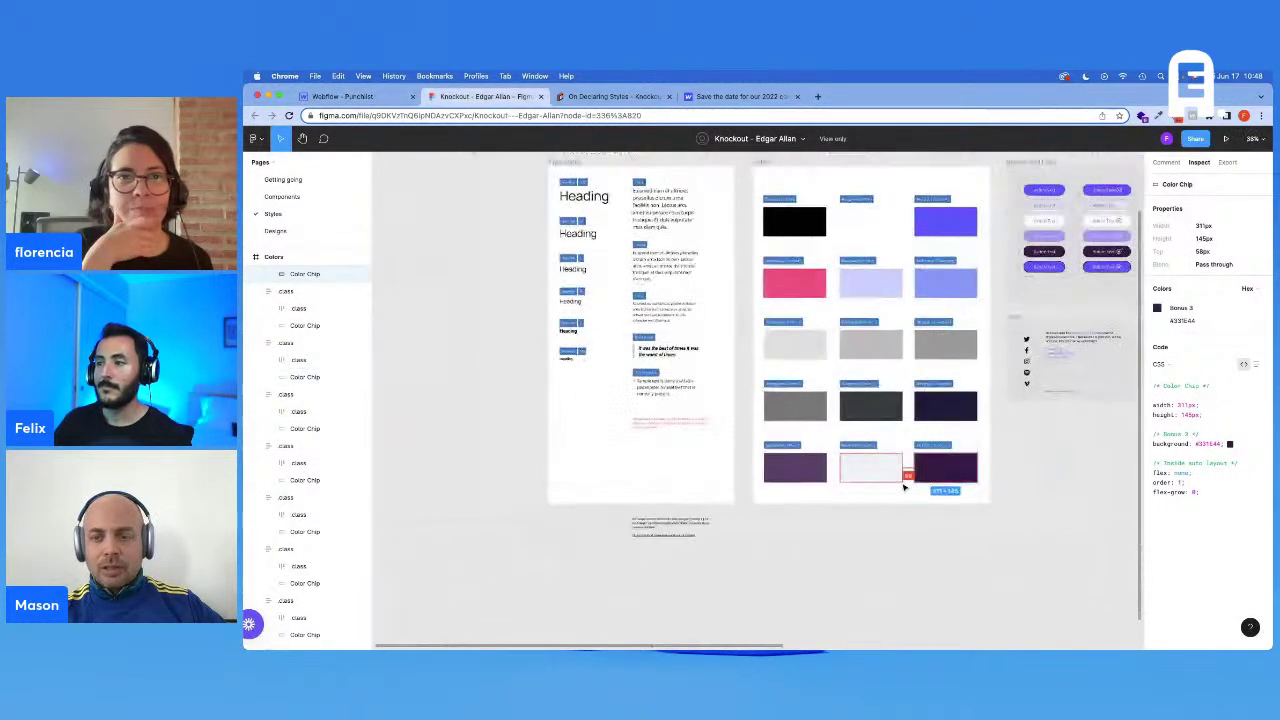
scroll(905, 486, up, 3)
scroll(910, 475, right, 5)
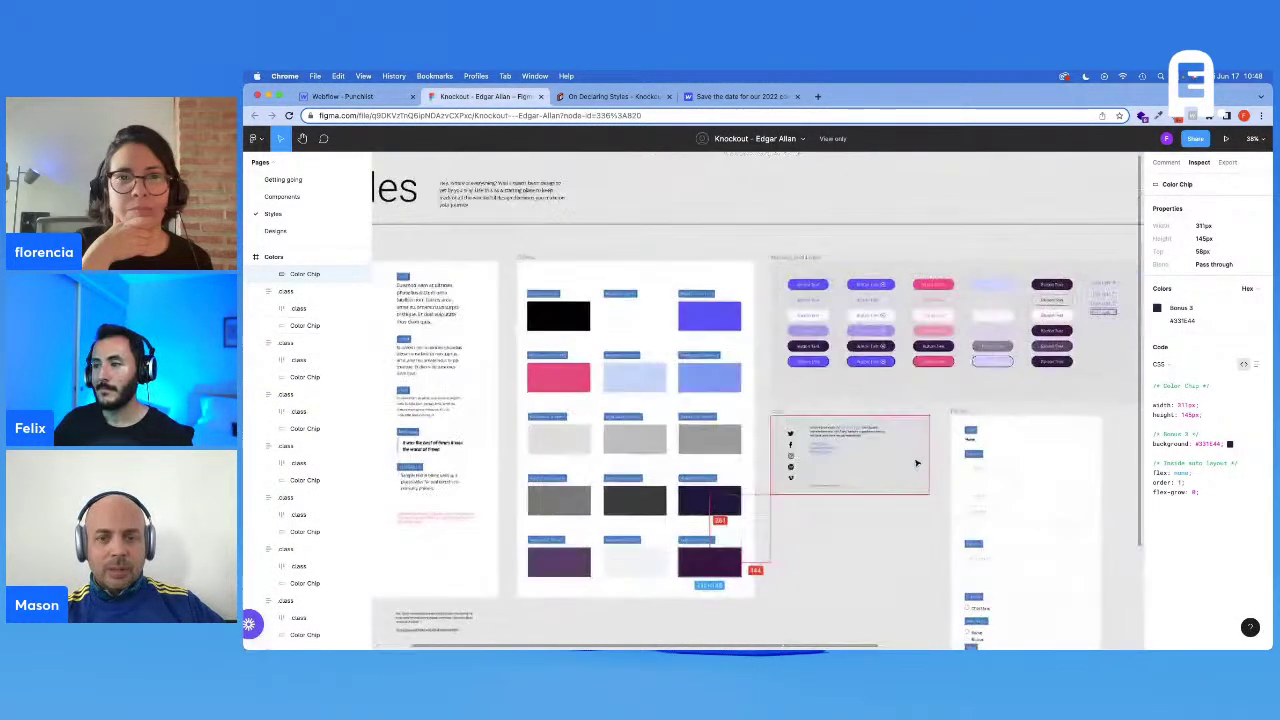
Step: Look over the button variants in Figma, and return to the Webflow style guide's Buttons section
scroll(800, 365, up, 5)
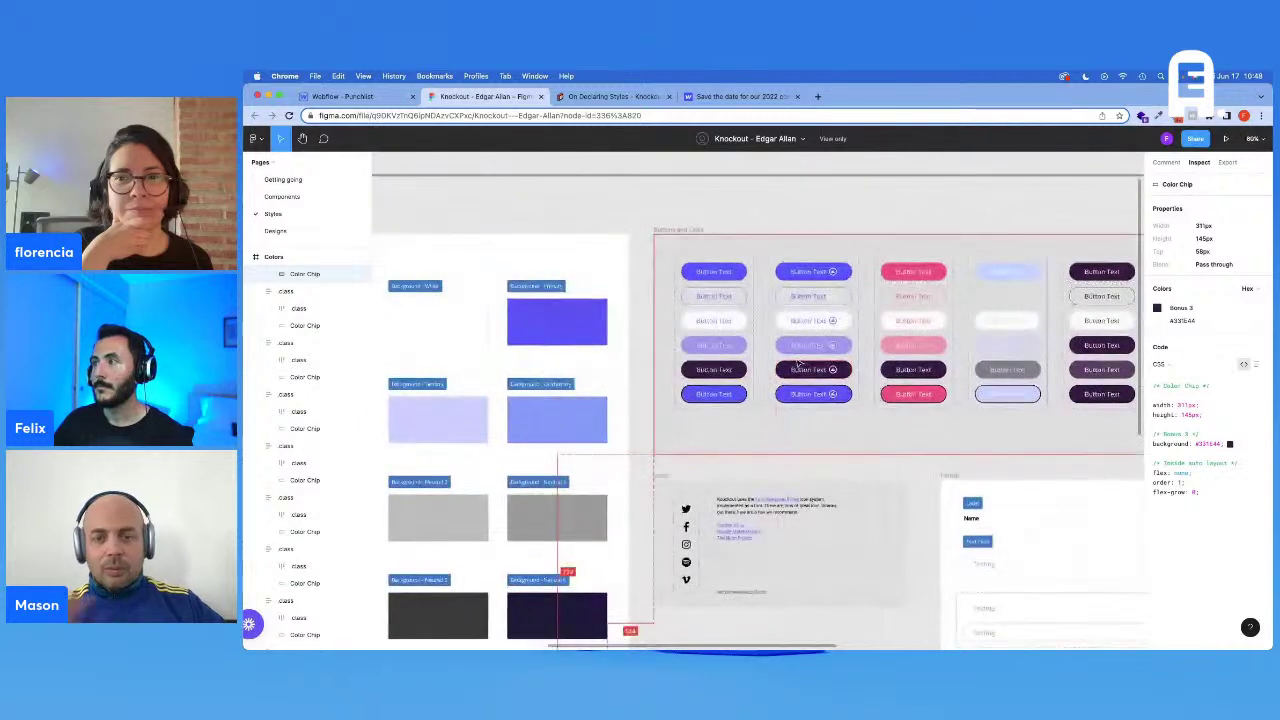
scroll(800, 365, right, 3)
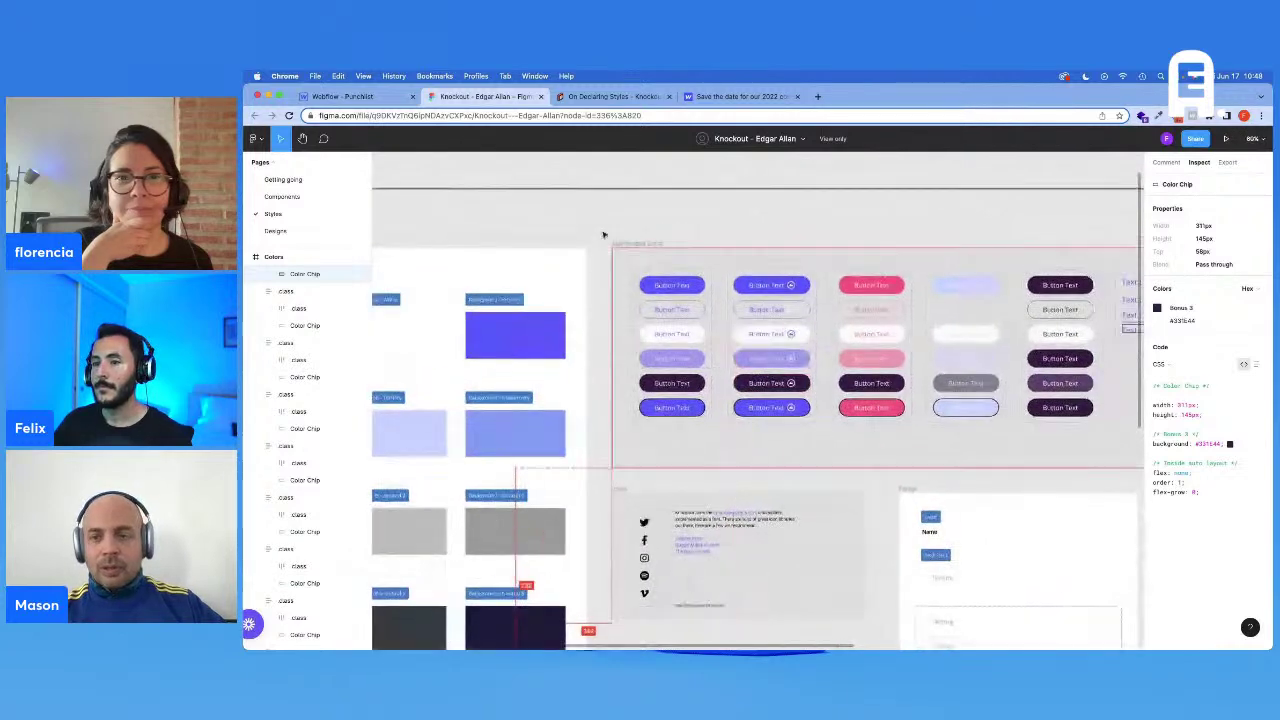
click(366, 98)
scroll(800, 534, down, 5)
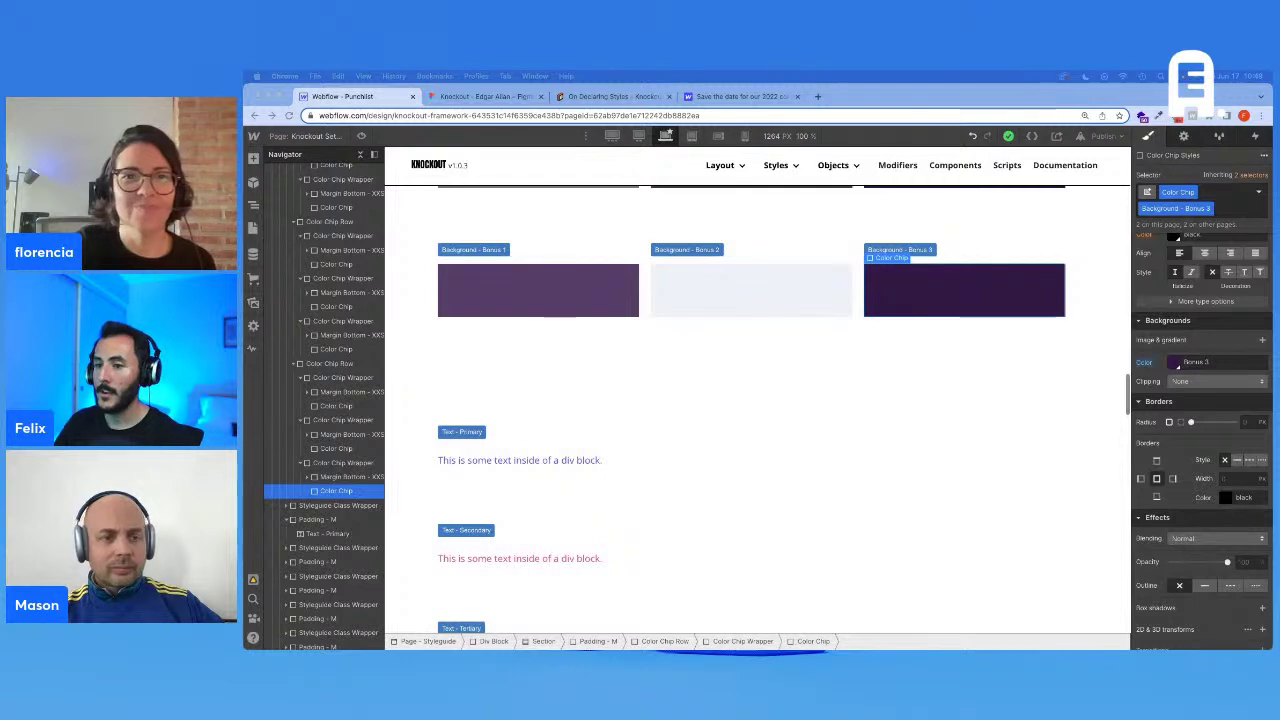
scroll(957, 495, down, 2)
scroll(957, 495, up, 1)
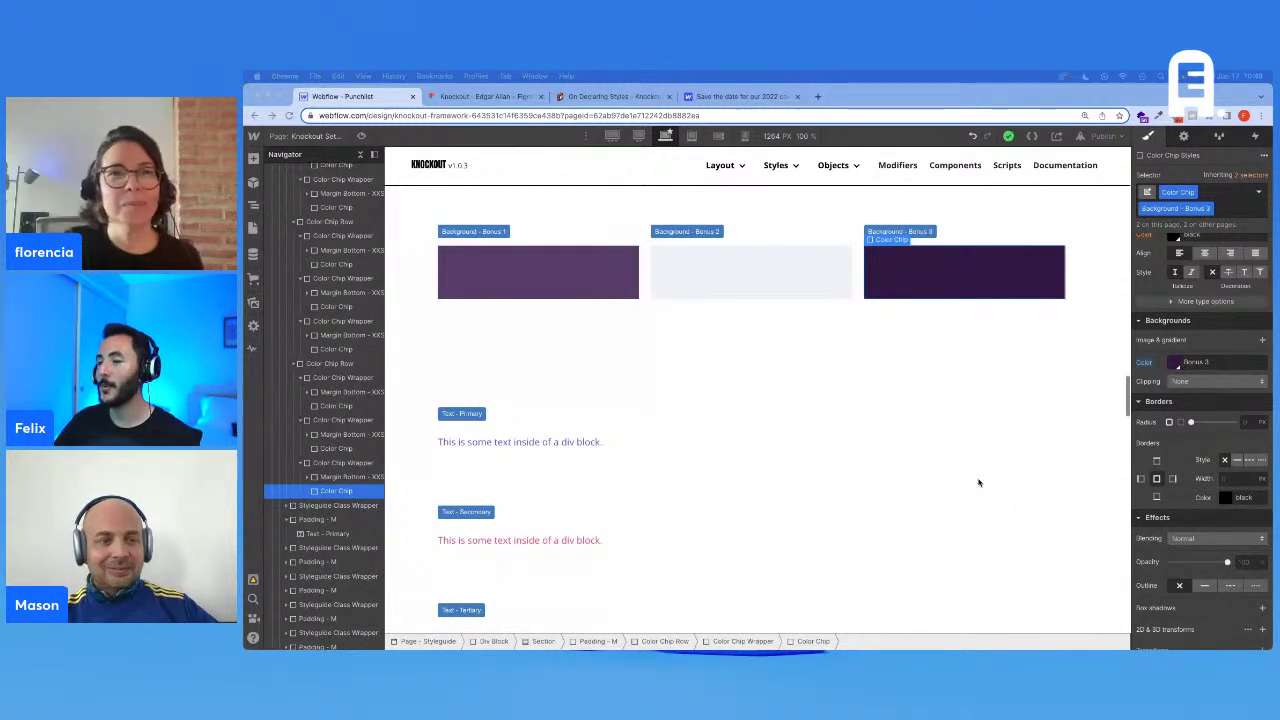
scroll(978, 475, down, 1)
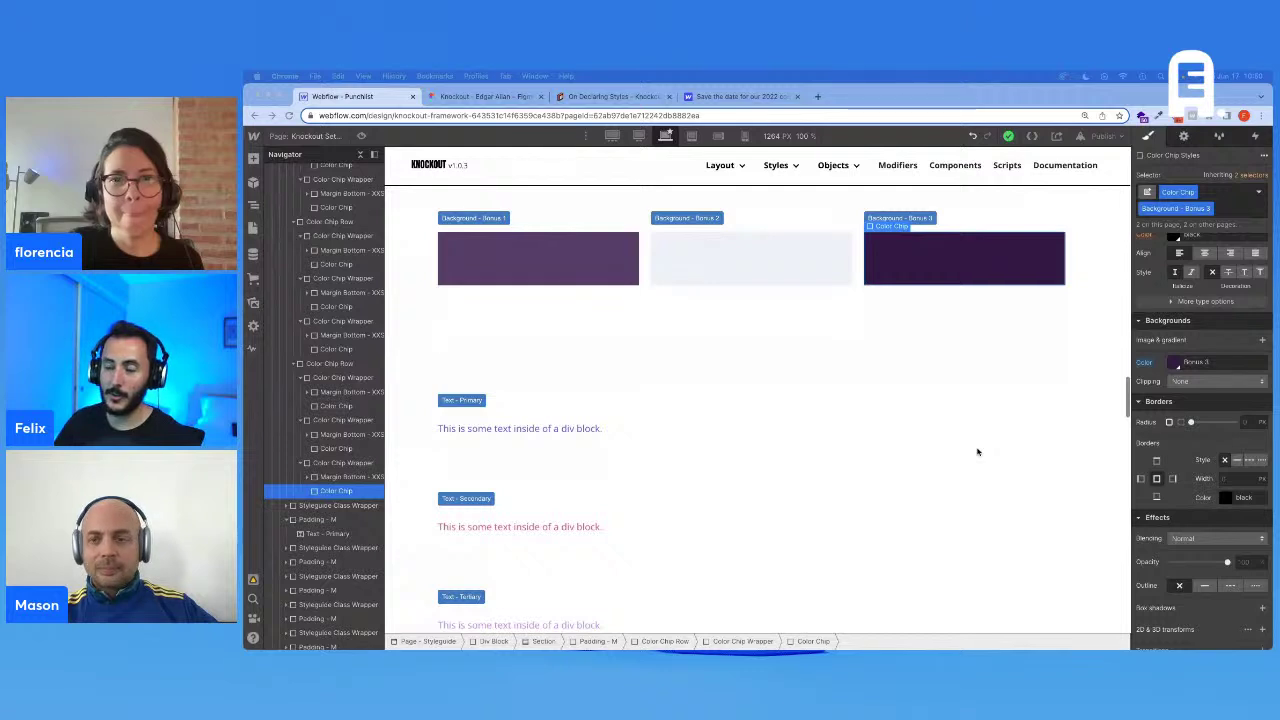
scroll(978, 452, down, 1)
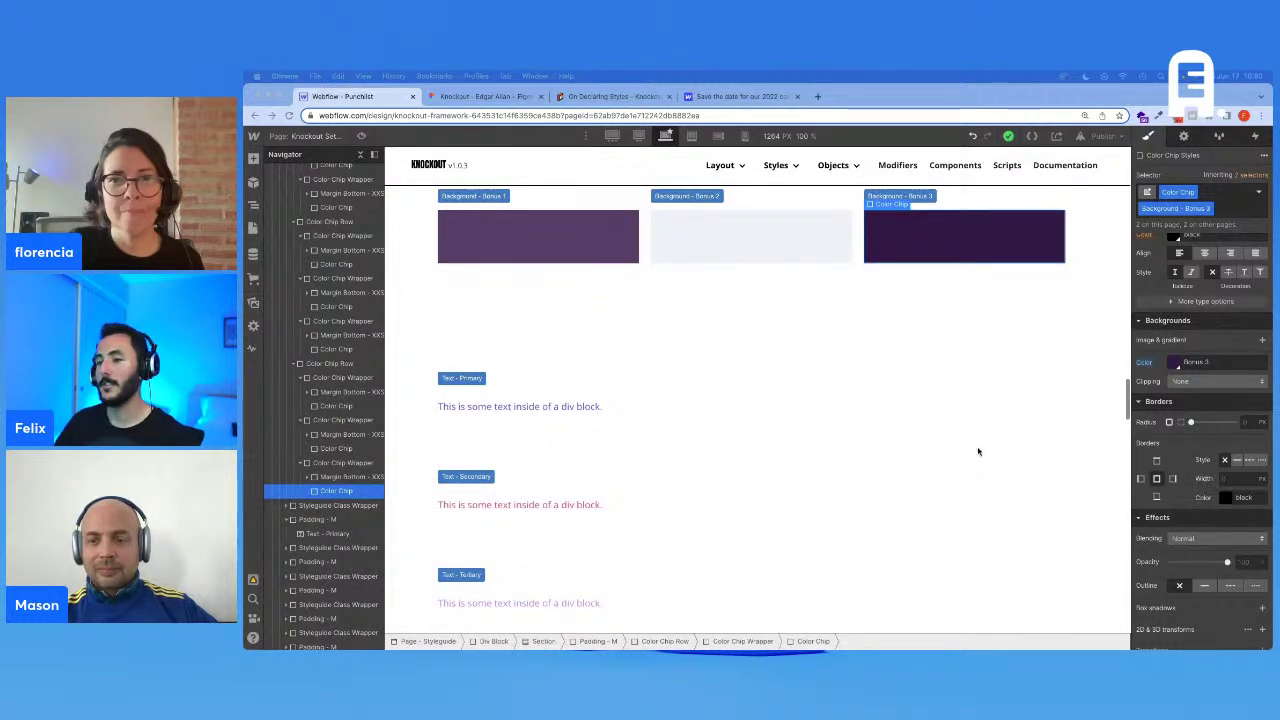
scroll(978, 452, down, 5)
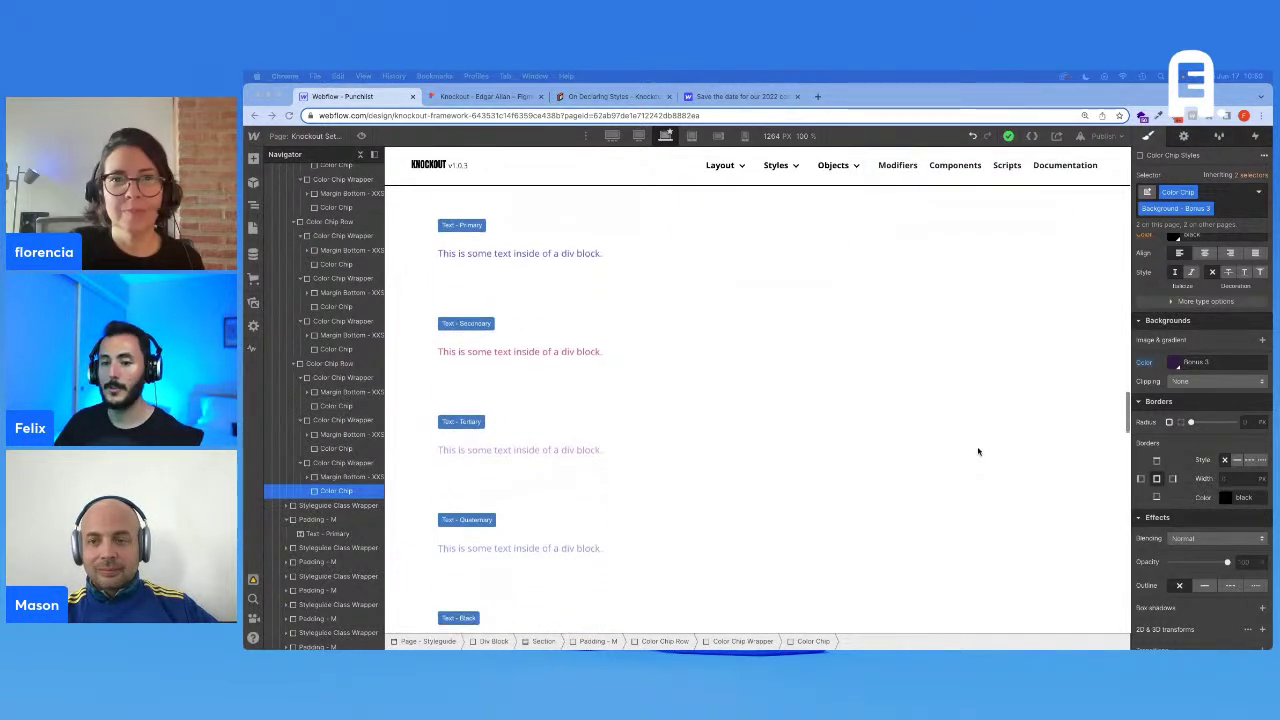
scroll(978, 452, down, 10)
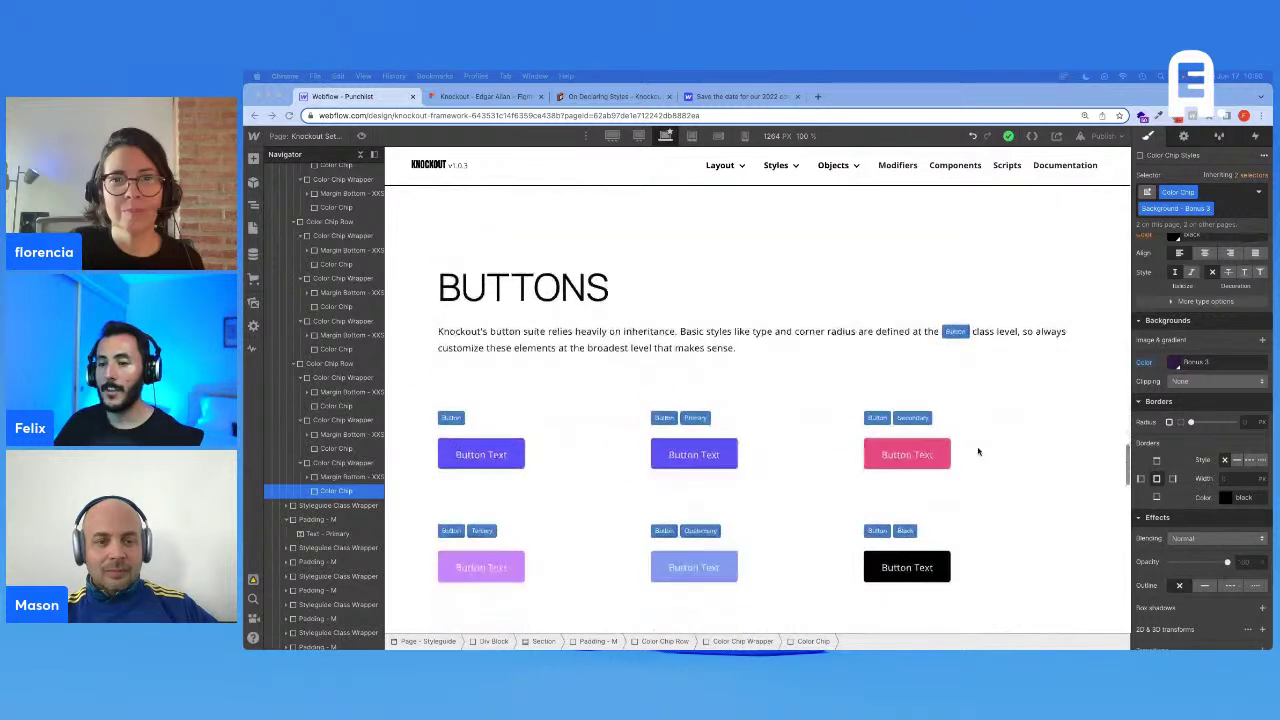
scroll(978, 452, down, 1)
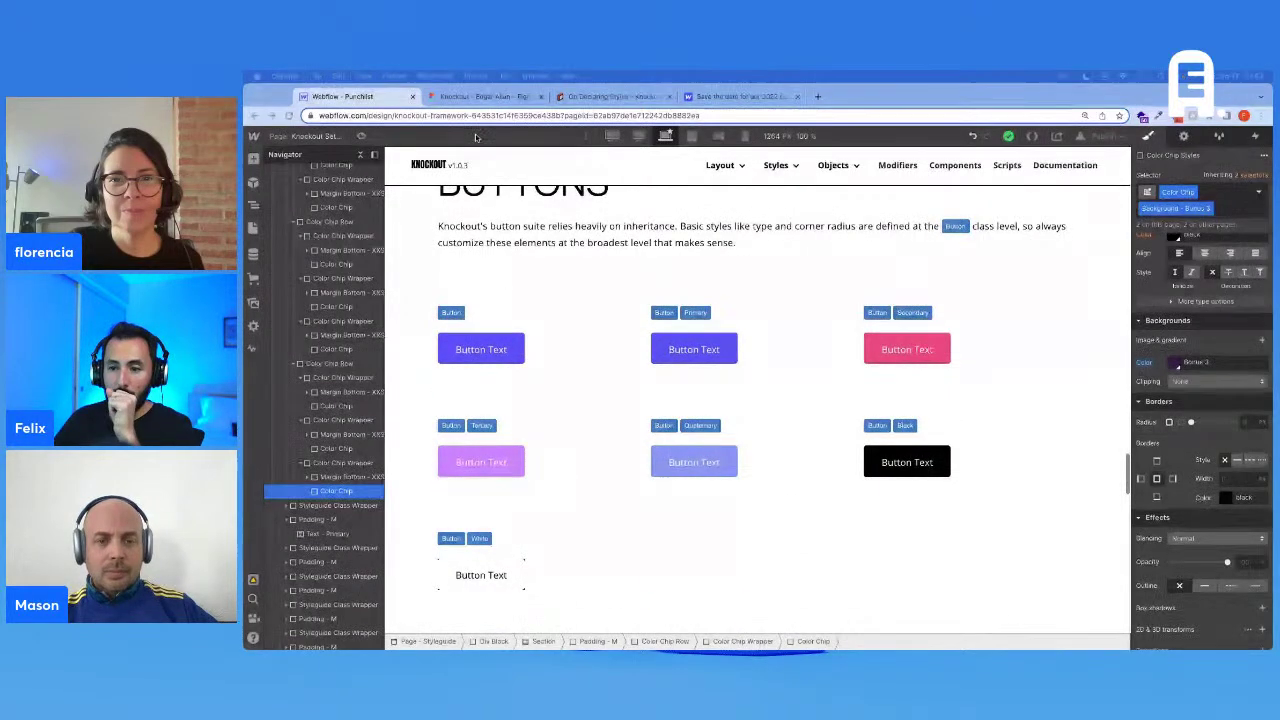
Step: Examine the styles of the base, Primary and Secondary buttons in the style guide
click(515, 345)
click(728, 352)
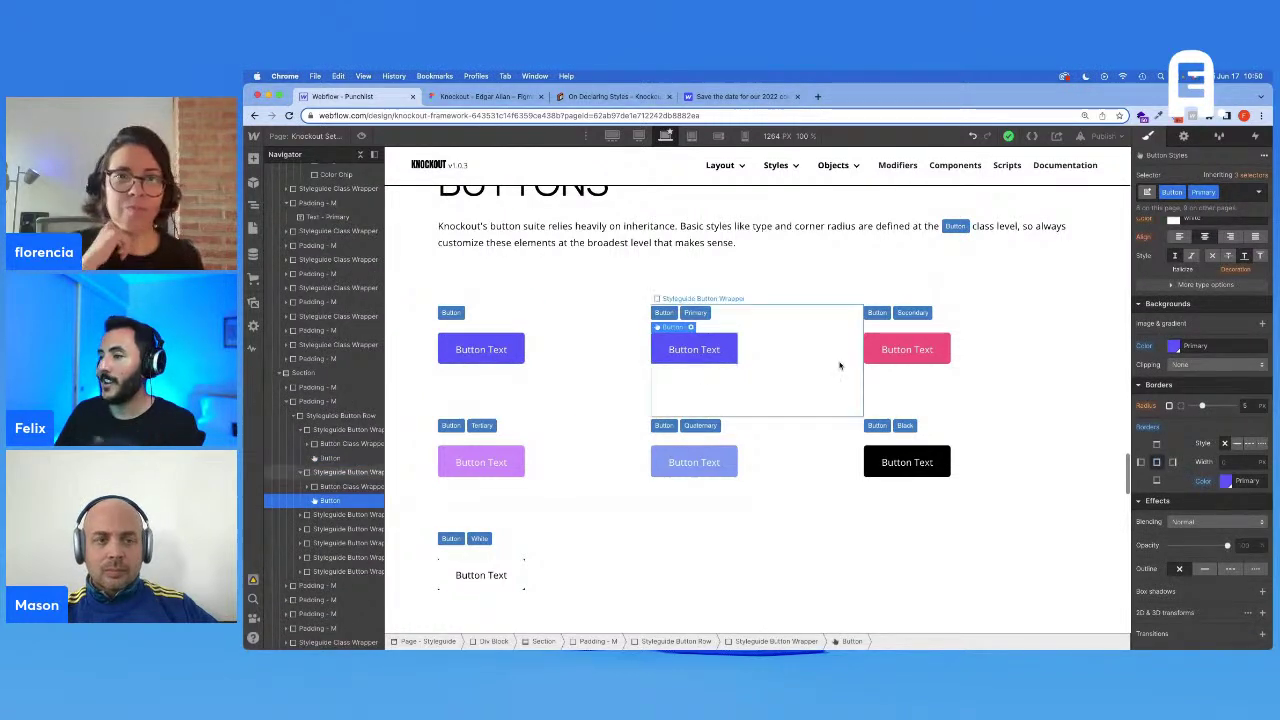
click(932, 344)
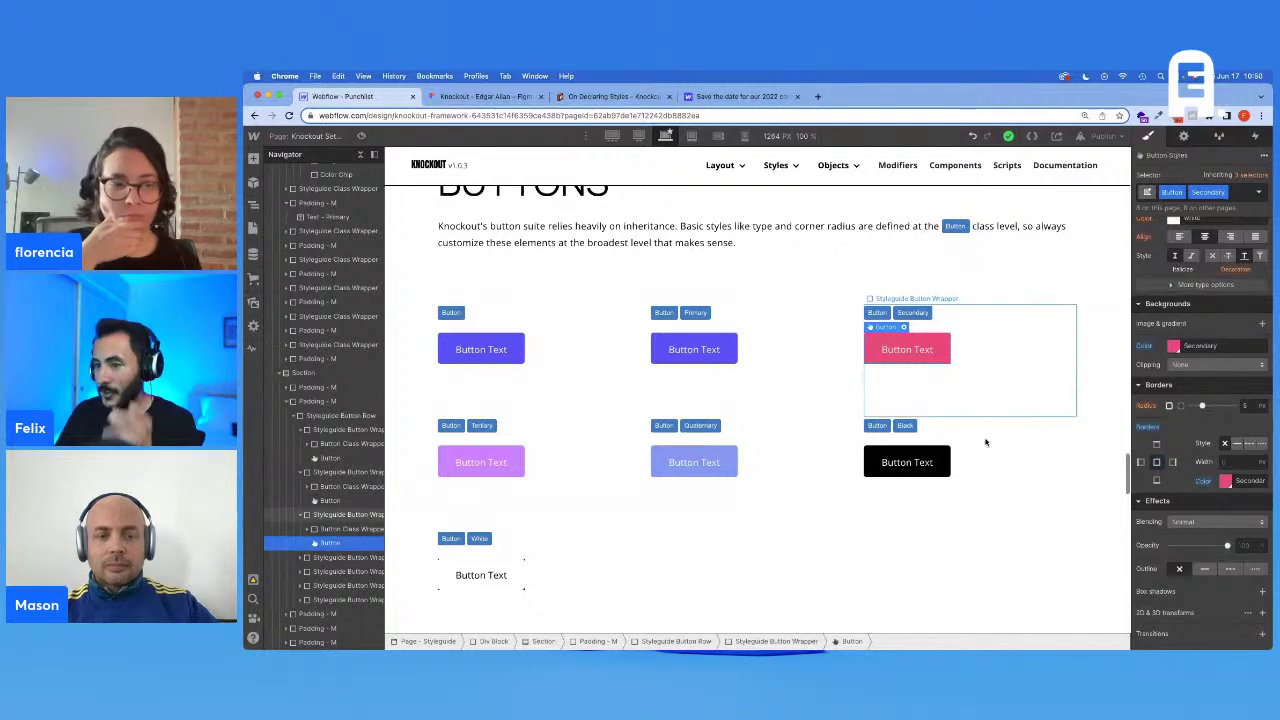
click(731, 355)
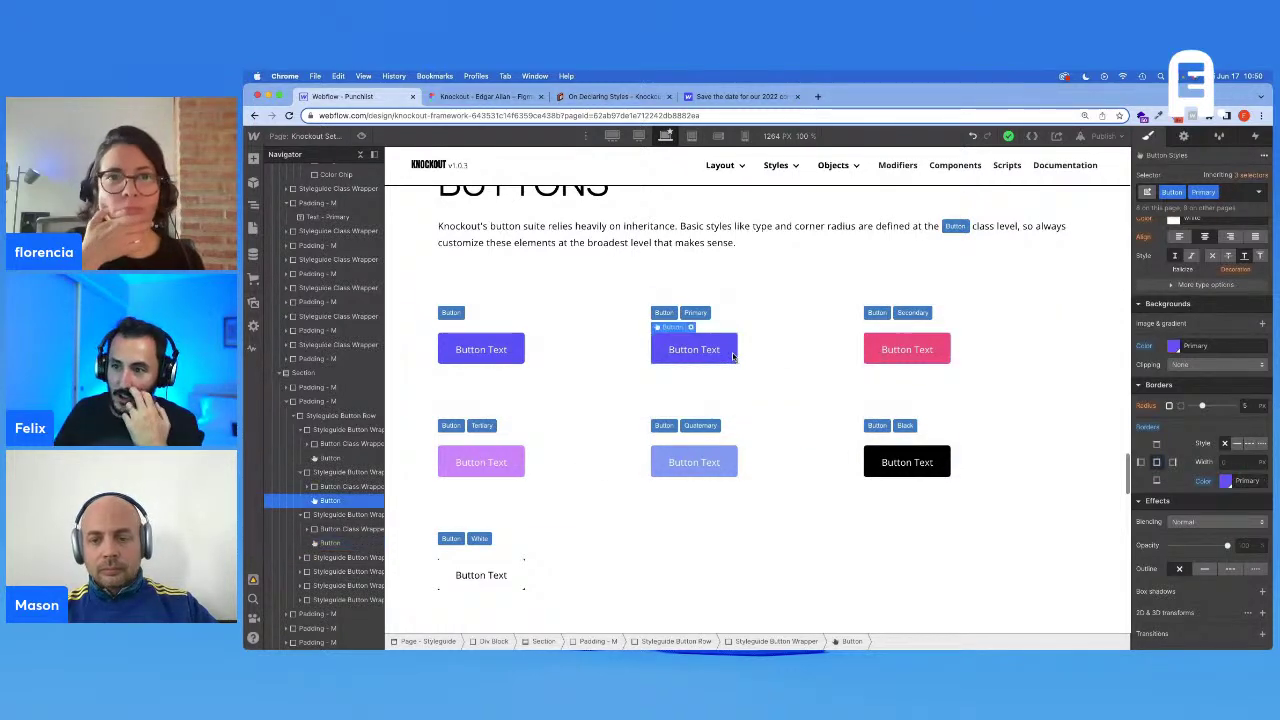
Step: Switch to Figma and inspect the properties of the Primary button and its text layer
click(482, 95)
click(703, 287)
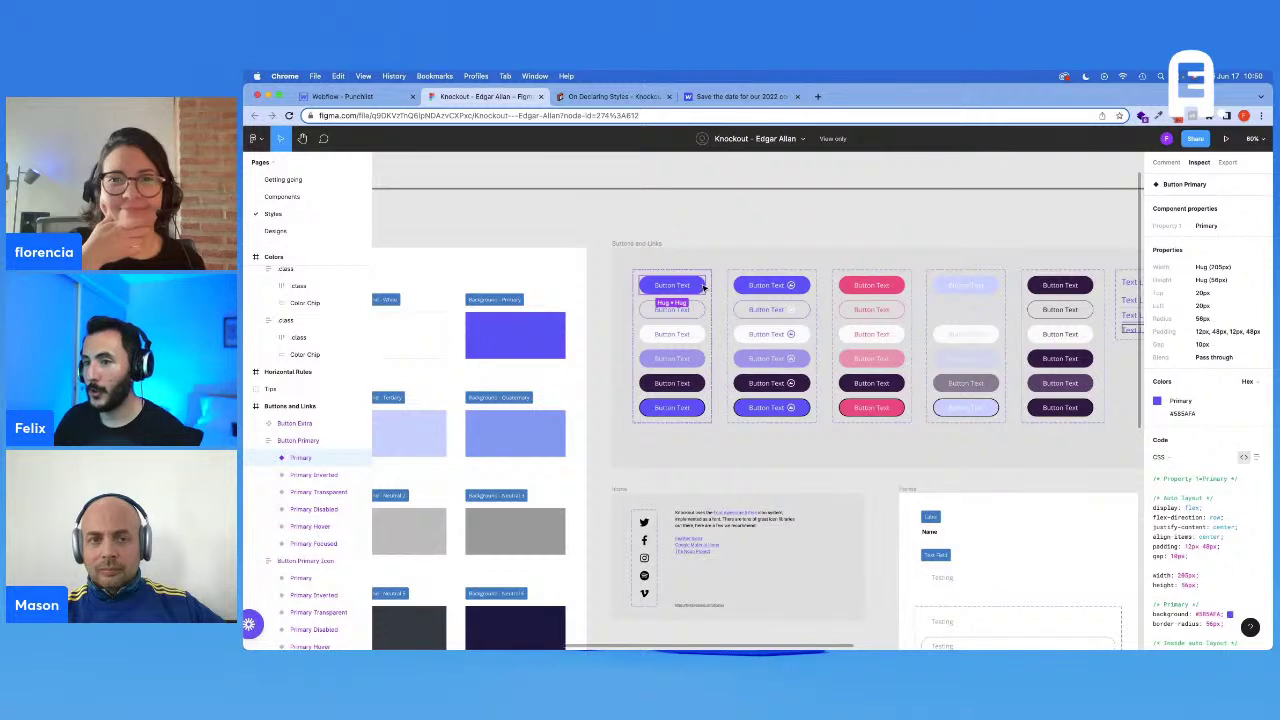
double_click(686, 287)
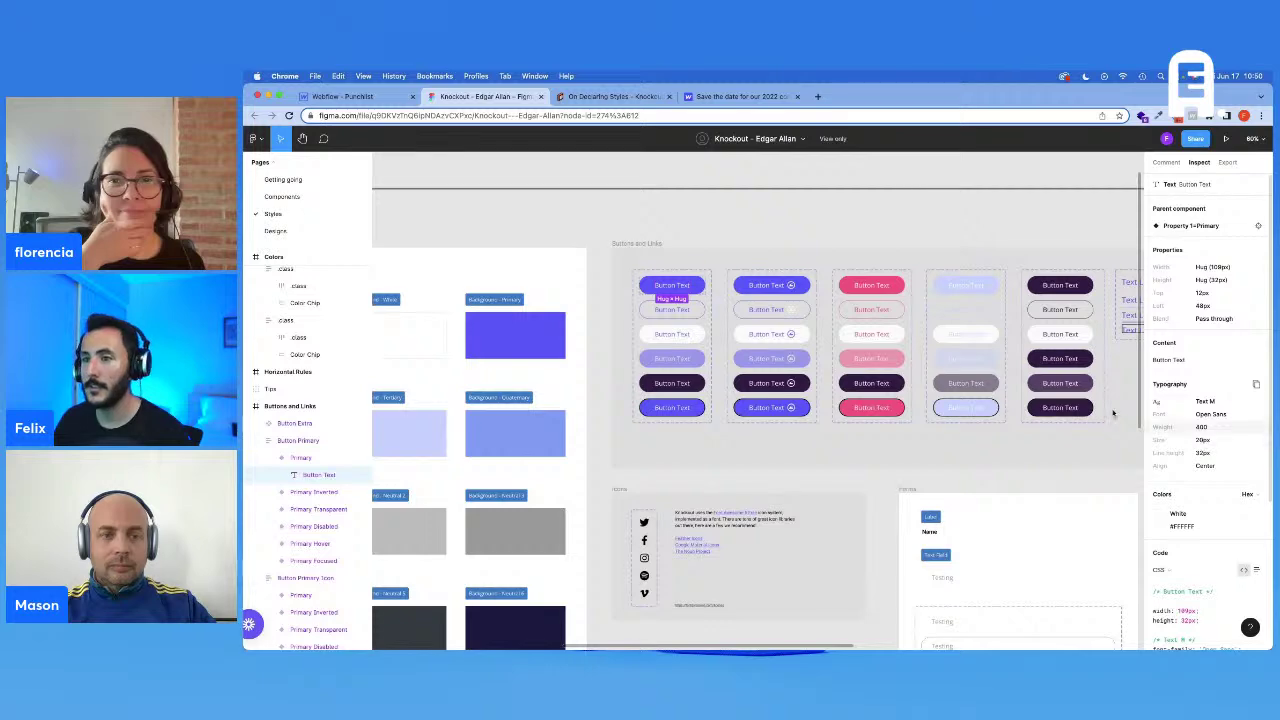
Step: Inspect the Text M sample's typography in the Type Styles frame, and reselect the Primary button's text layer
scroll(620, 413, left, 10)
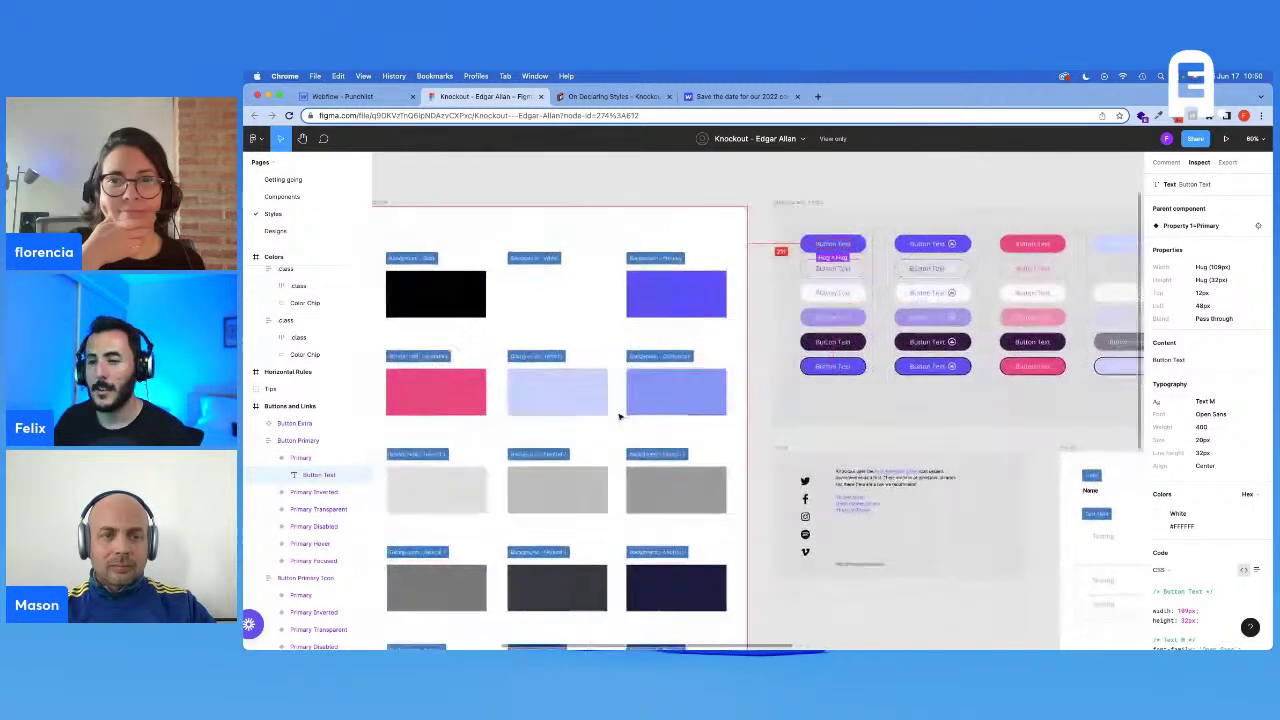
click(620, 384)
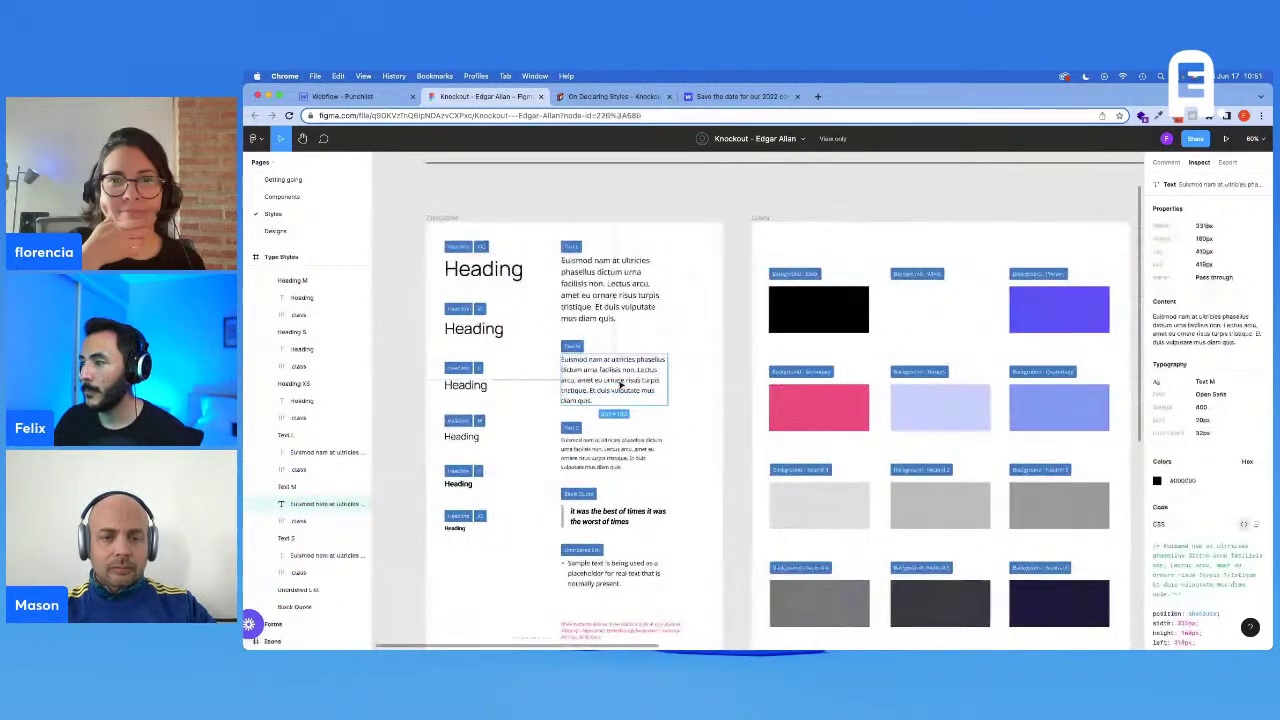
scroll(566, 361, right, 2)
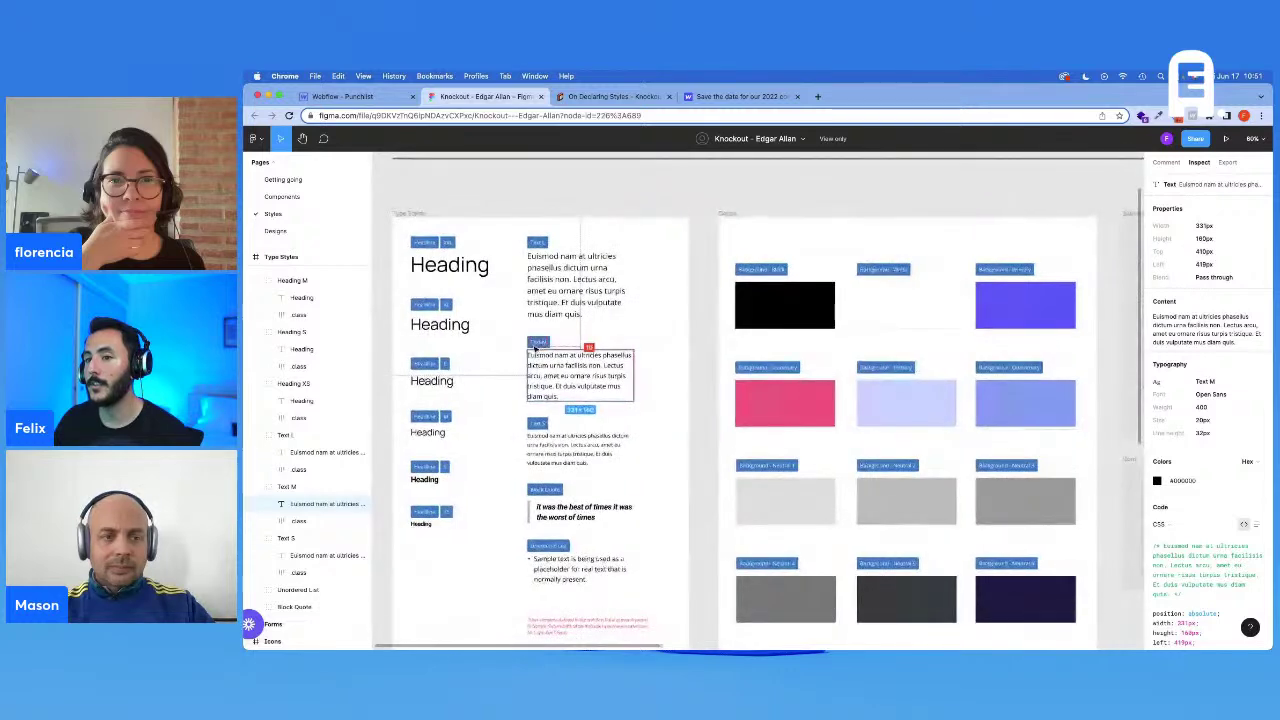
scroll(543, 354, right, 5)
scroll(543, 354, right, 6)
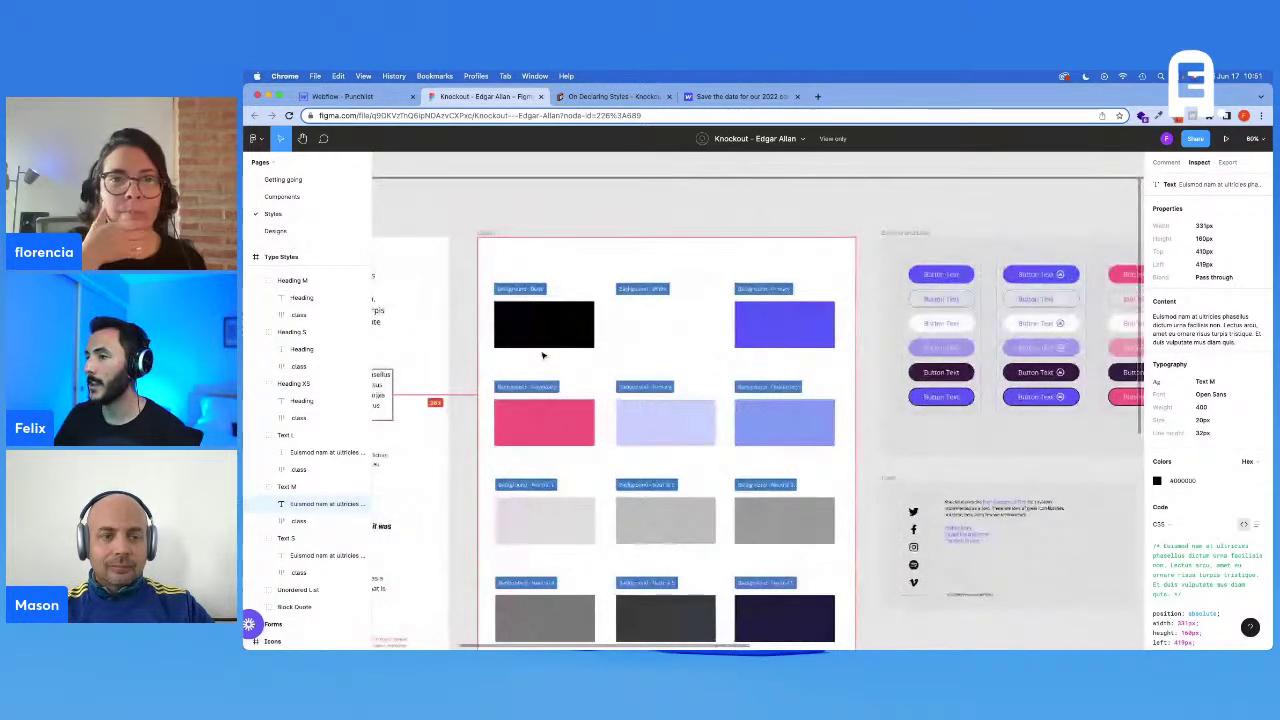
scroll(543, 354, right, 1)
scroll(543, 354, right, 1)
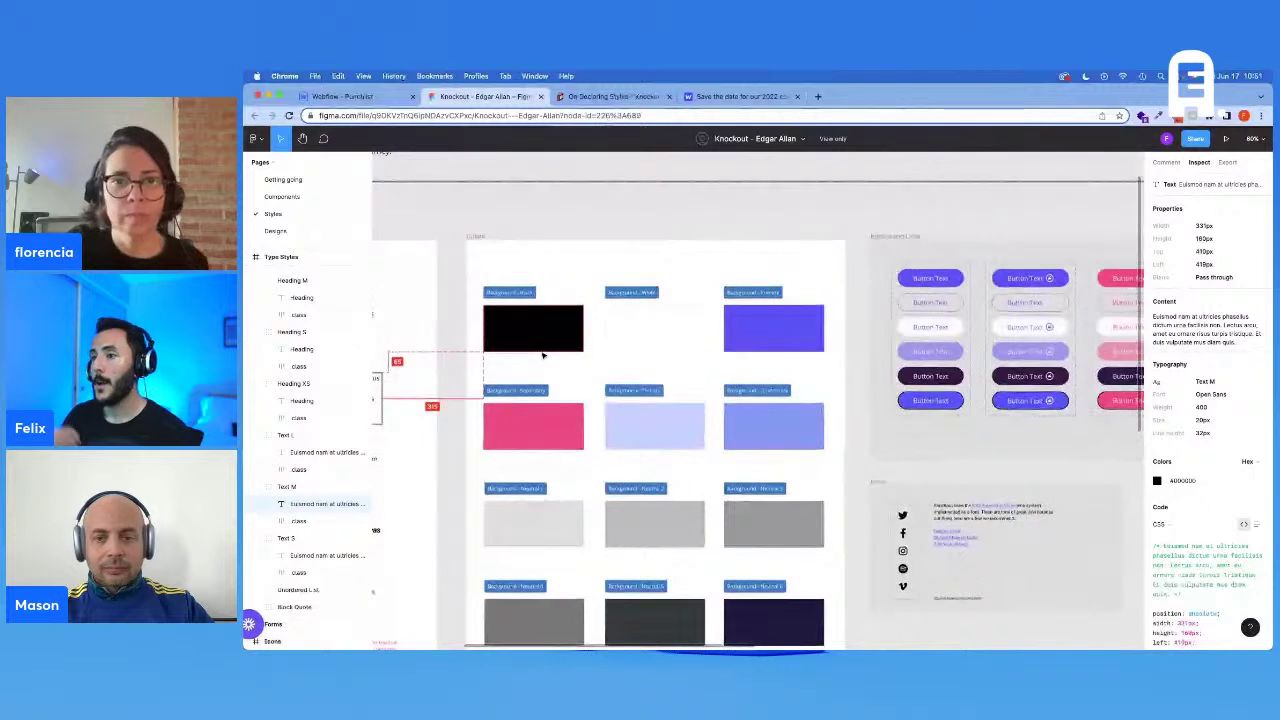
scroll(543, 354, right, 1)
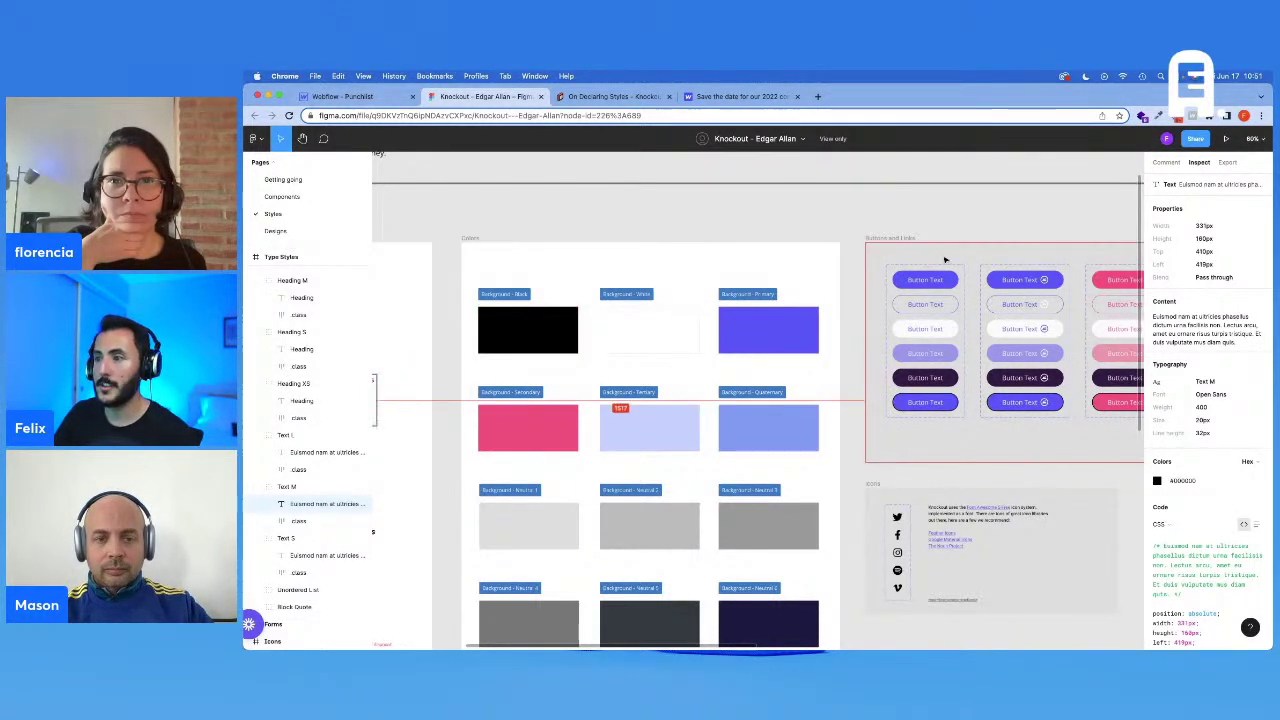
click(936, 283)
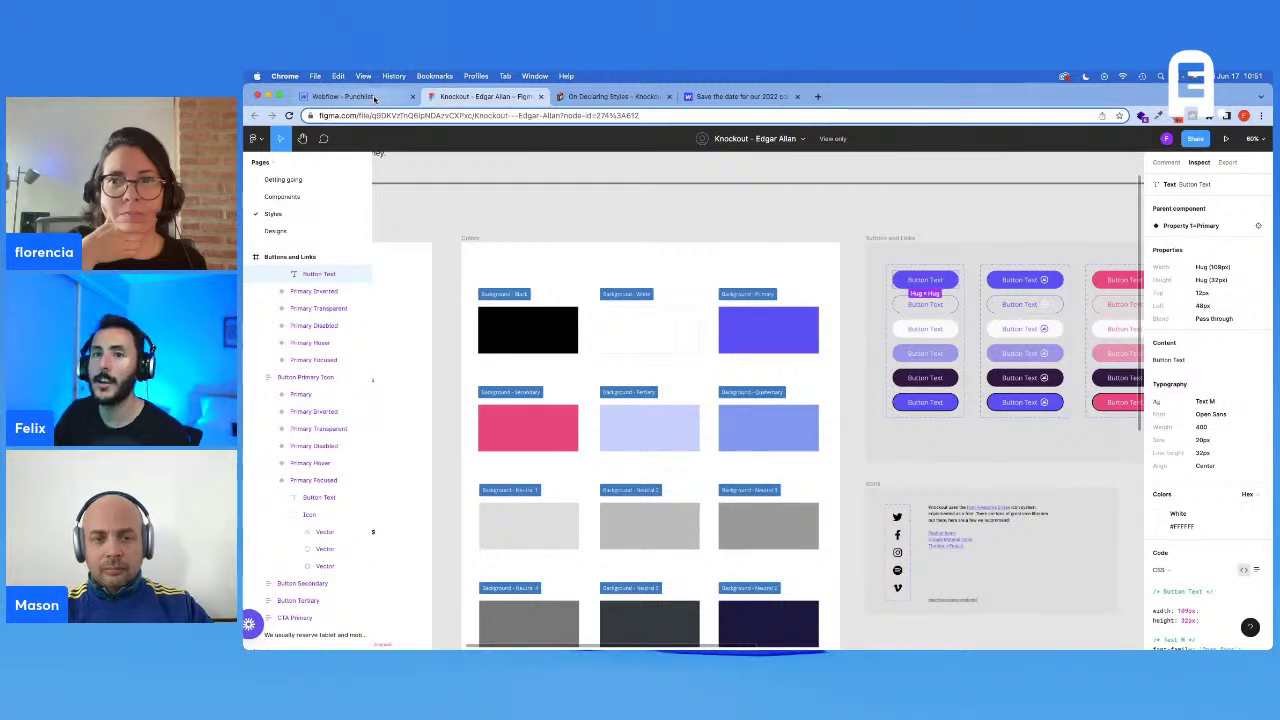
Step: Return to Webflow and set the base Button class's padding to 12 px vertically and 48 px horizontally
click(343, 96)
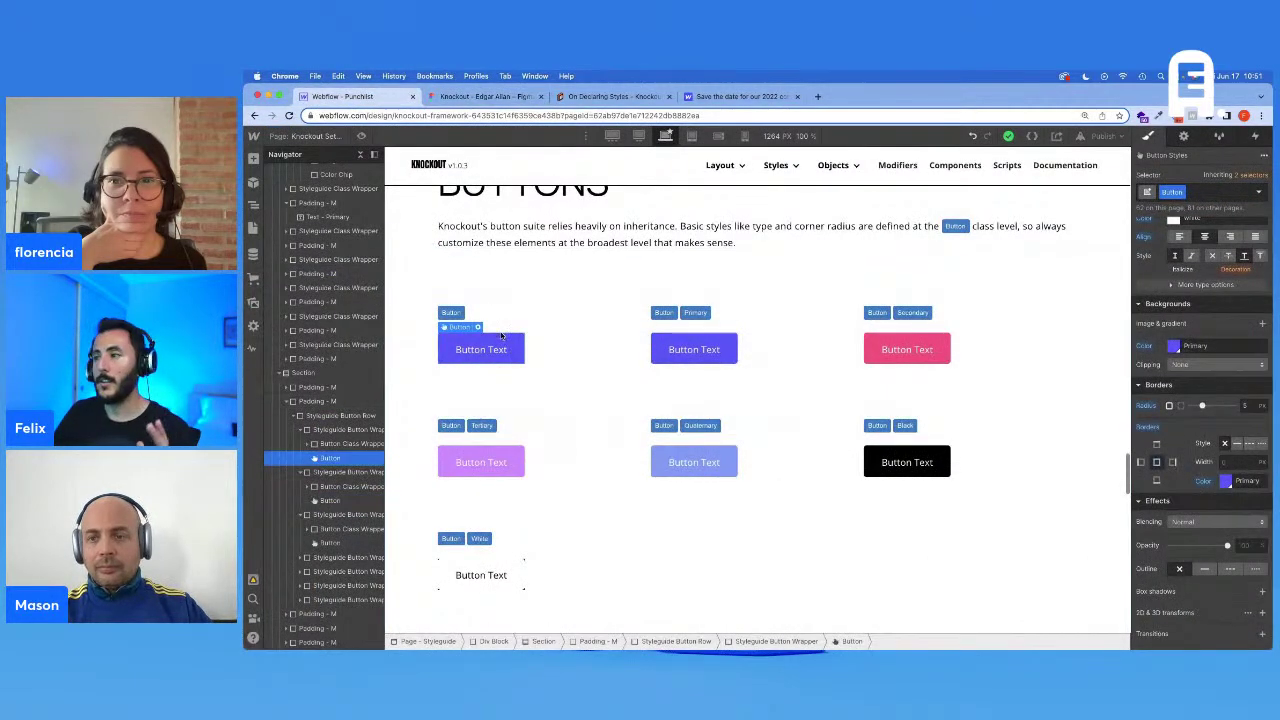
scroll(1190, 260, up, 6)
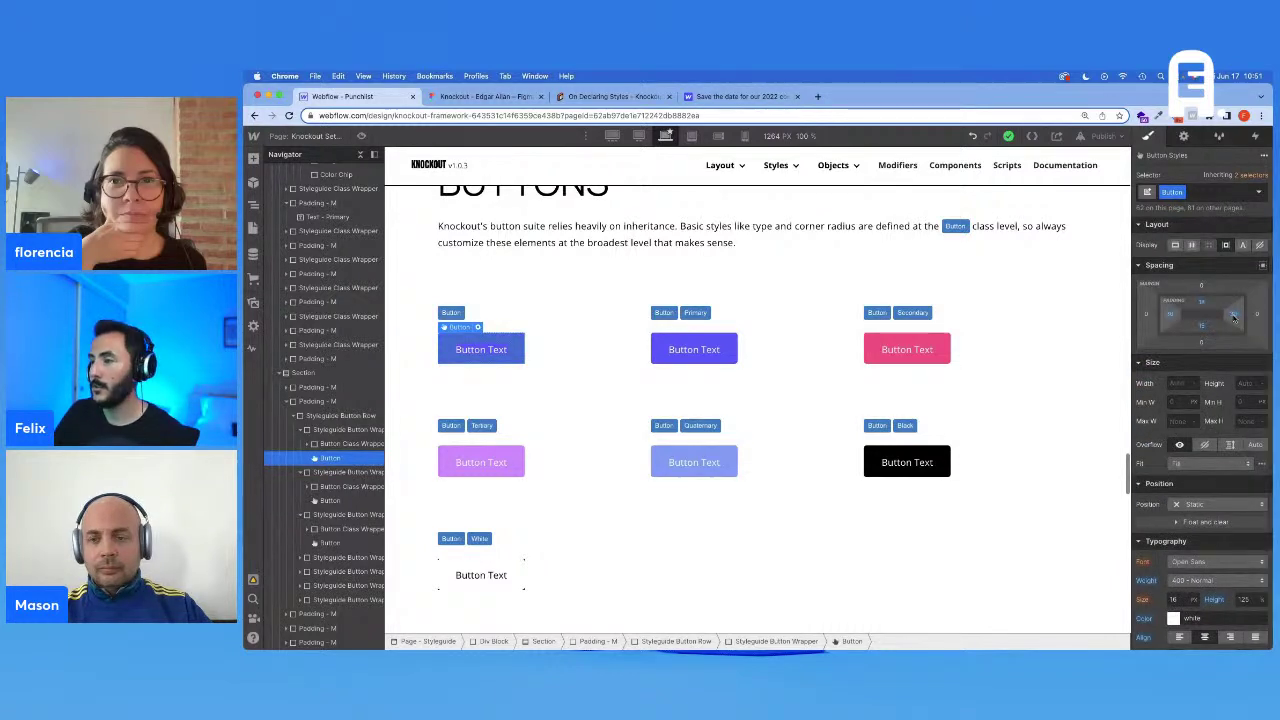
drag(1233, 315, 1205, 301)
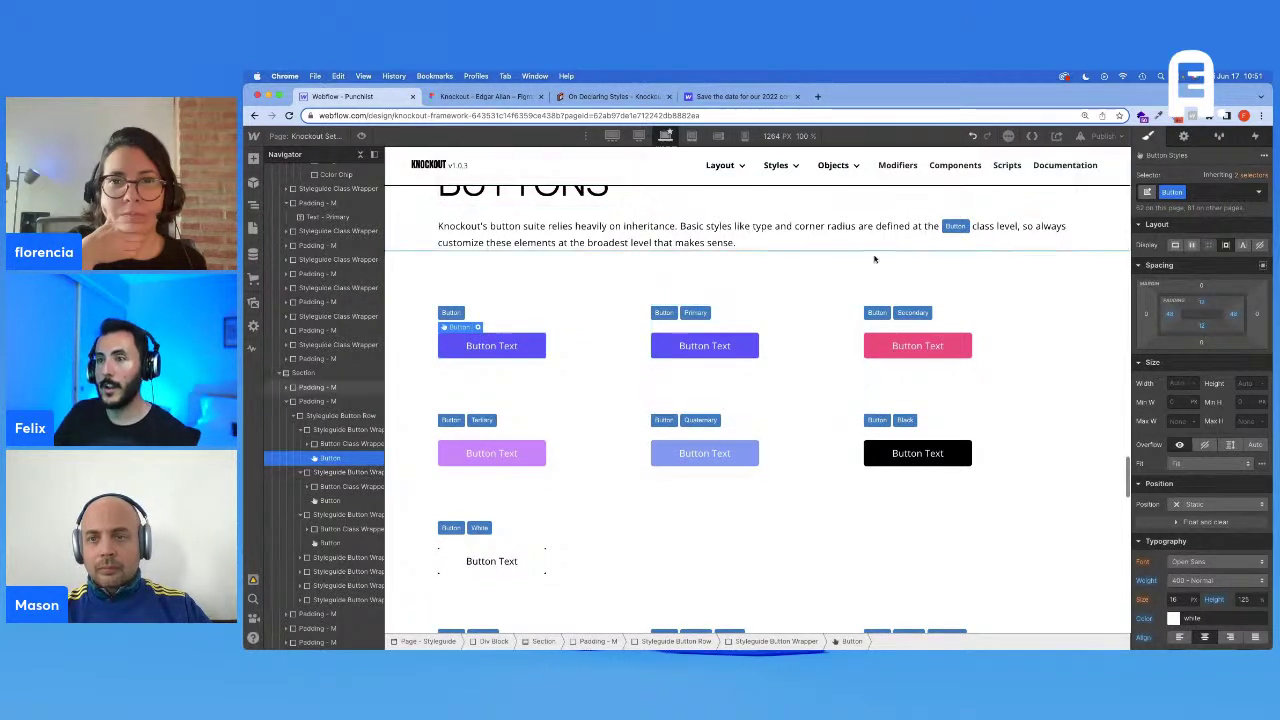
Step: Switch to the 1440 px breakpoint and compute 12 / 1440 × 100 in Calculator for the button's vertical padding
click(638, 136)
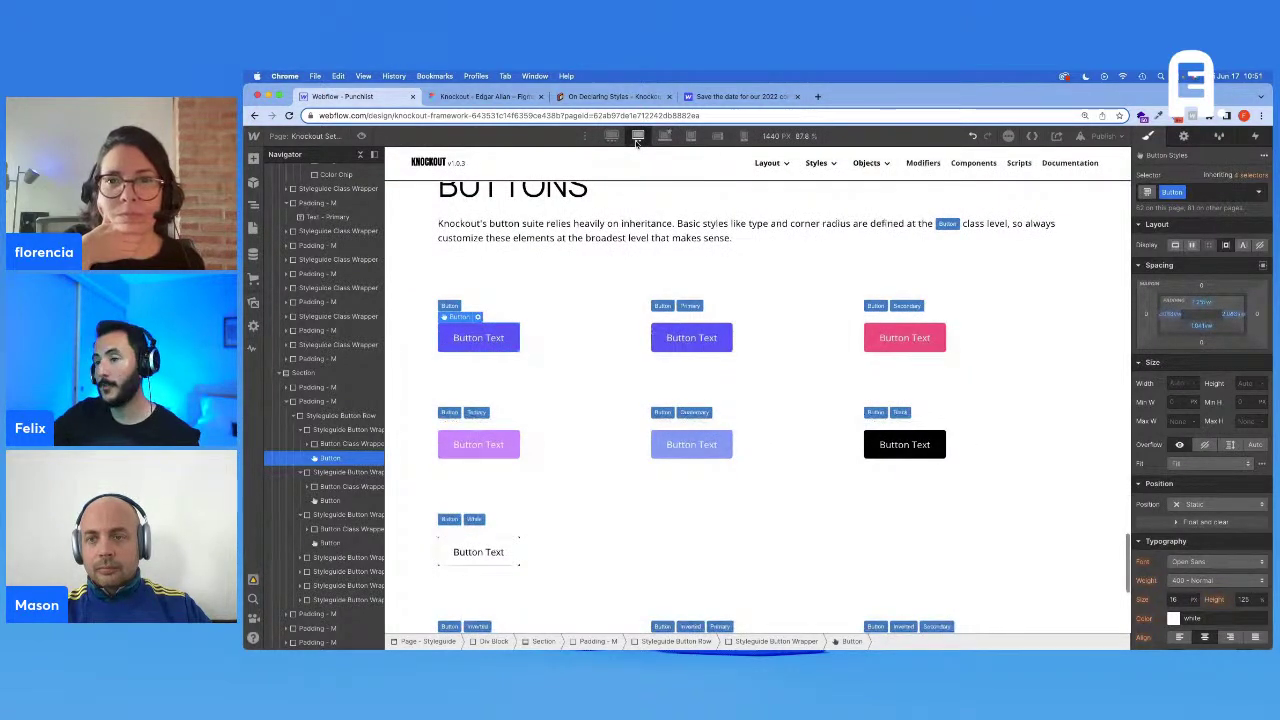
key(super+Tab)
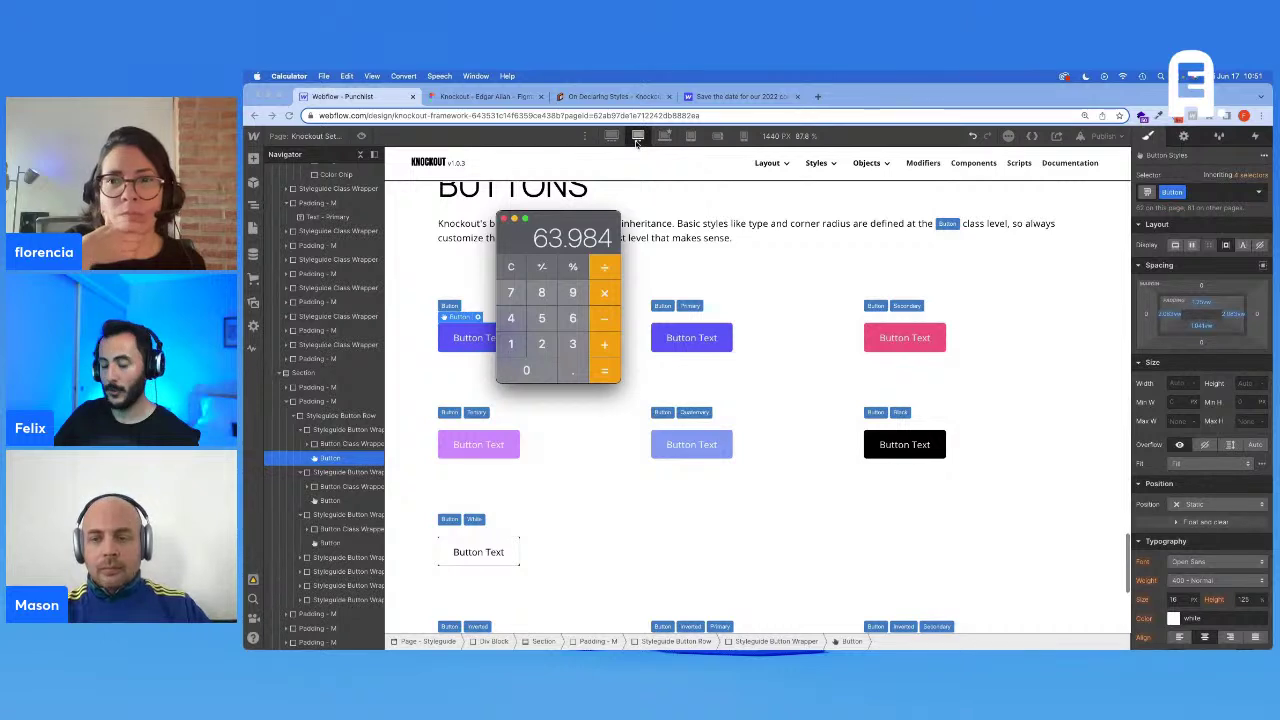
key(Escape)
text(12)
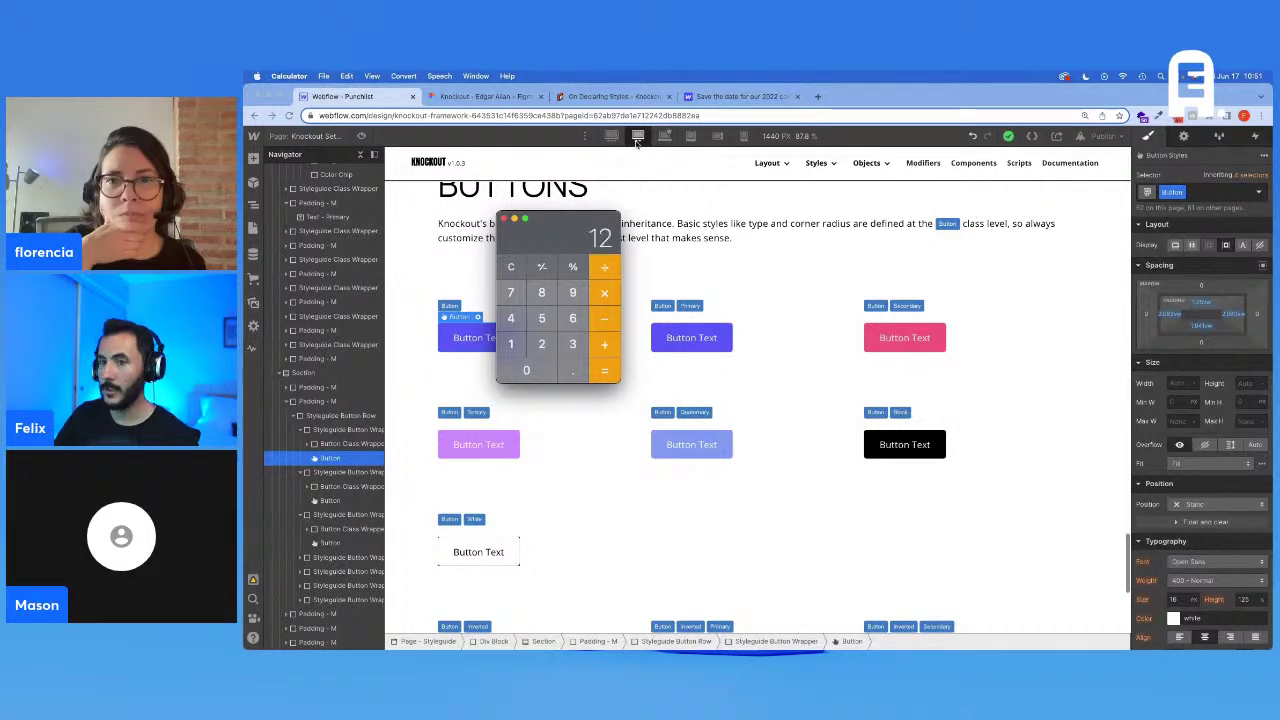
text(/1440)
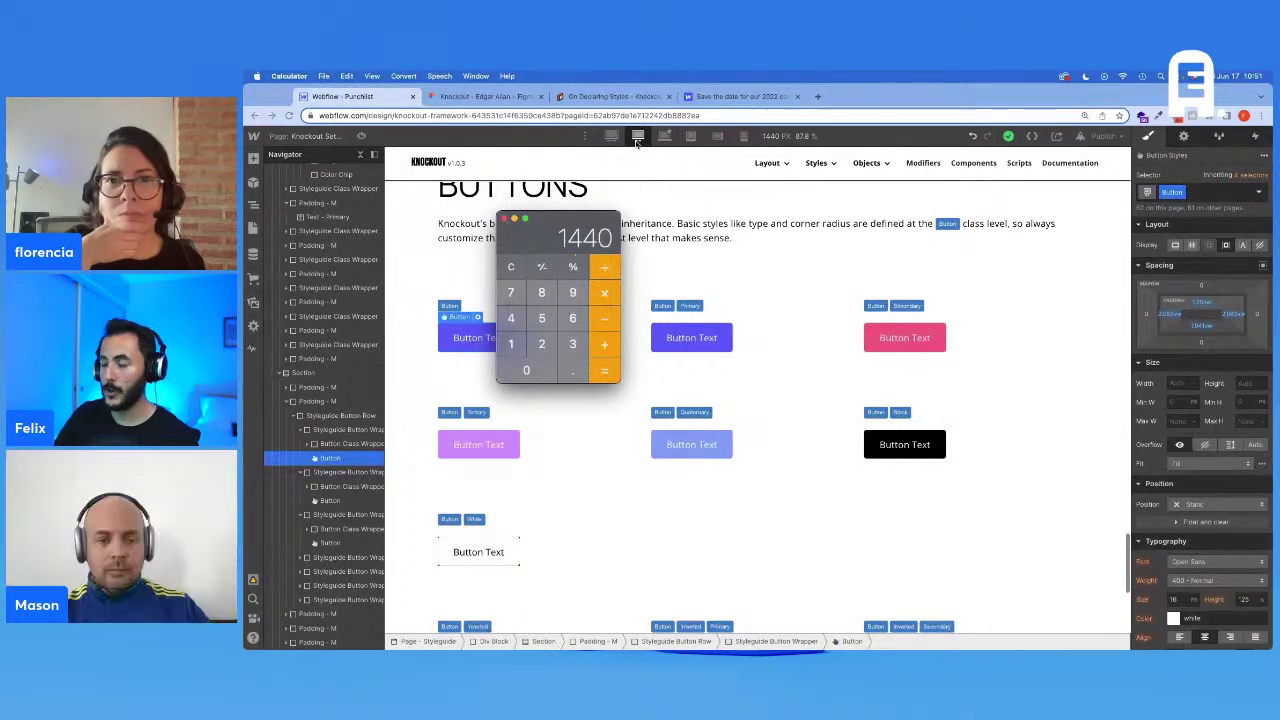
key(Return)
text(*100)
key(Return)
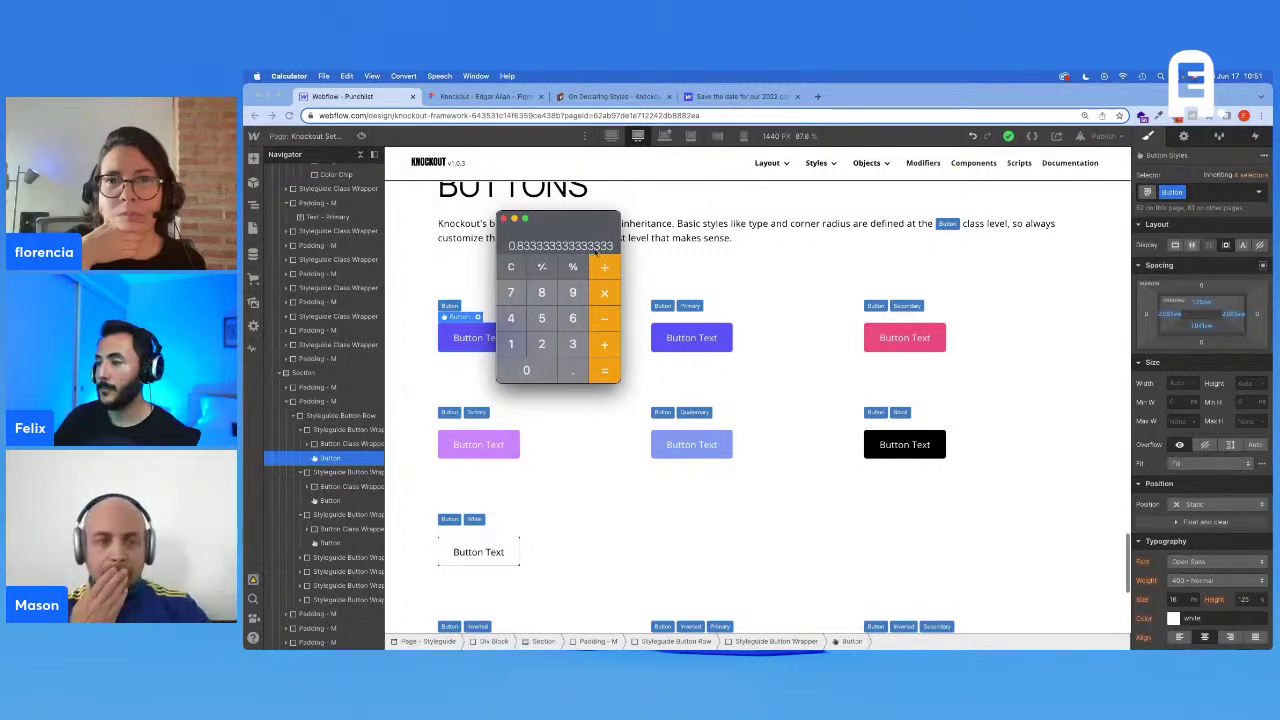
Step: Return to Webflow and set the Button class's top and bottom padding to 0.833vw at the 1440 px breakpoint
key(super+Tab)
click(1202, 302)
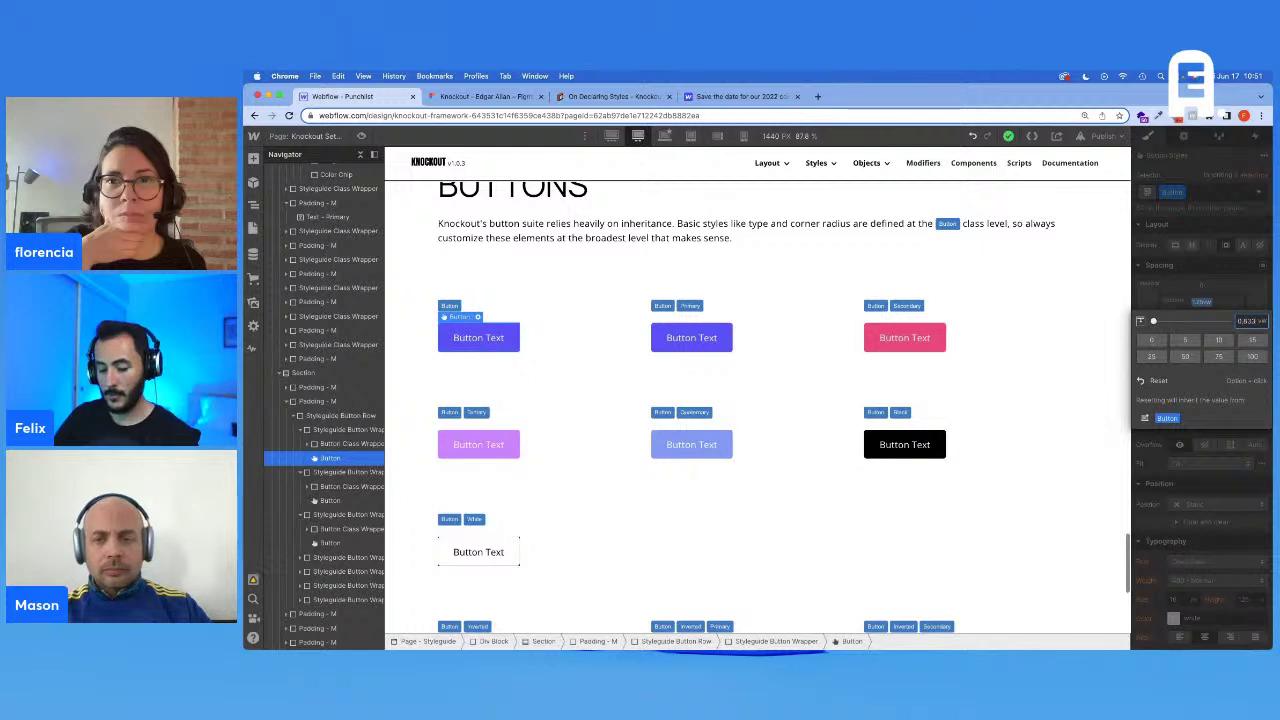
key(Return)
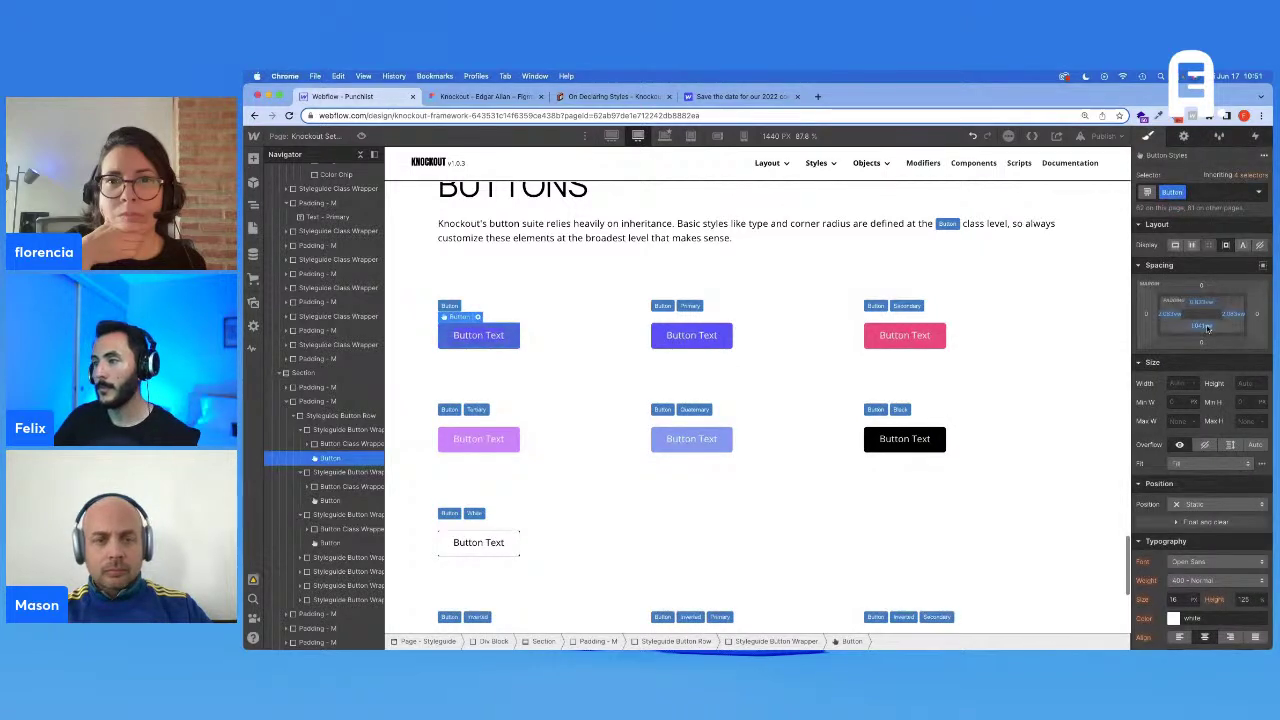
click(1202, 326)
key(Return)
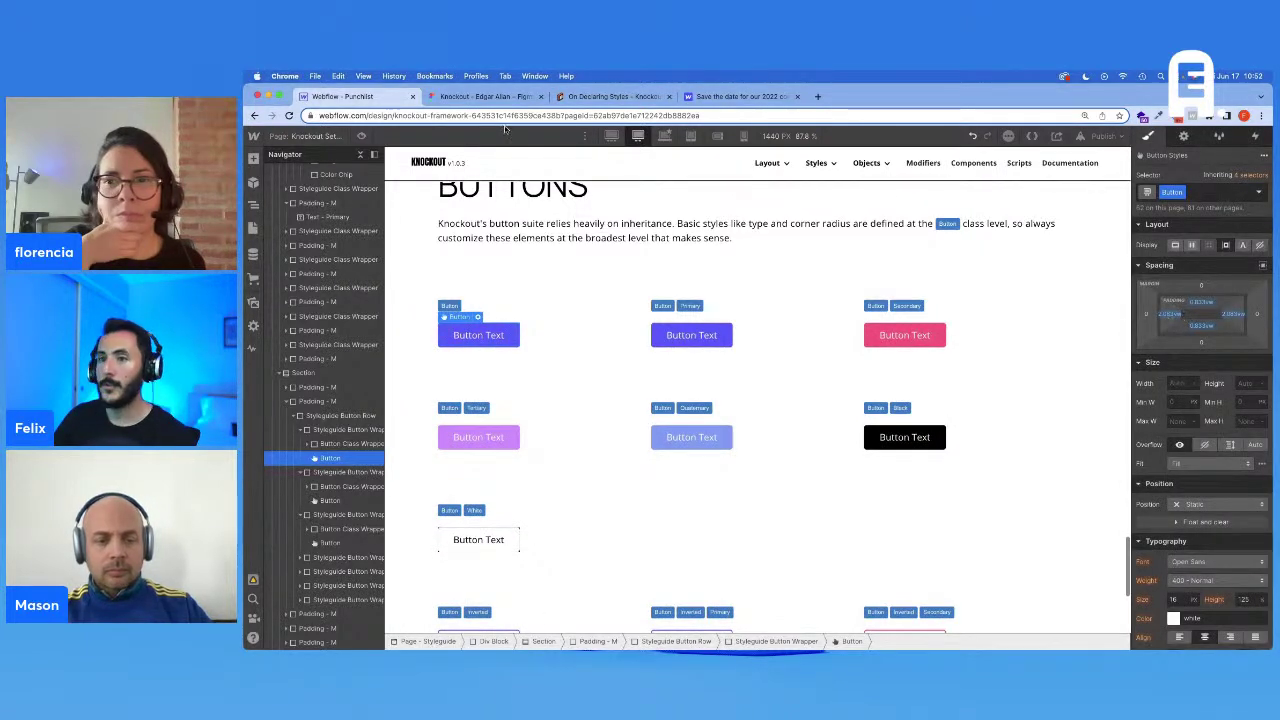
Step: Switch to the 1920 px breakpoint and compute 12 × 1.333 in Calculator for the button's vertical padding
click(610, 136)
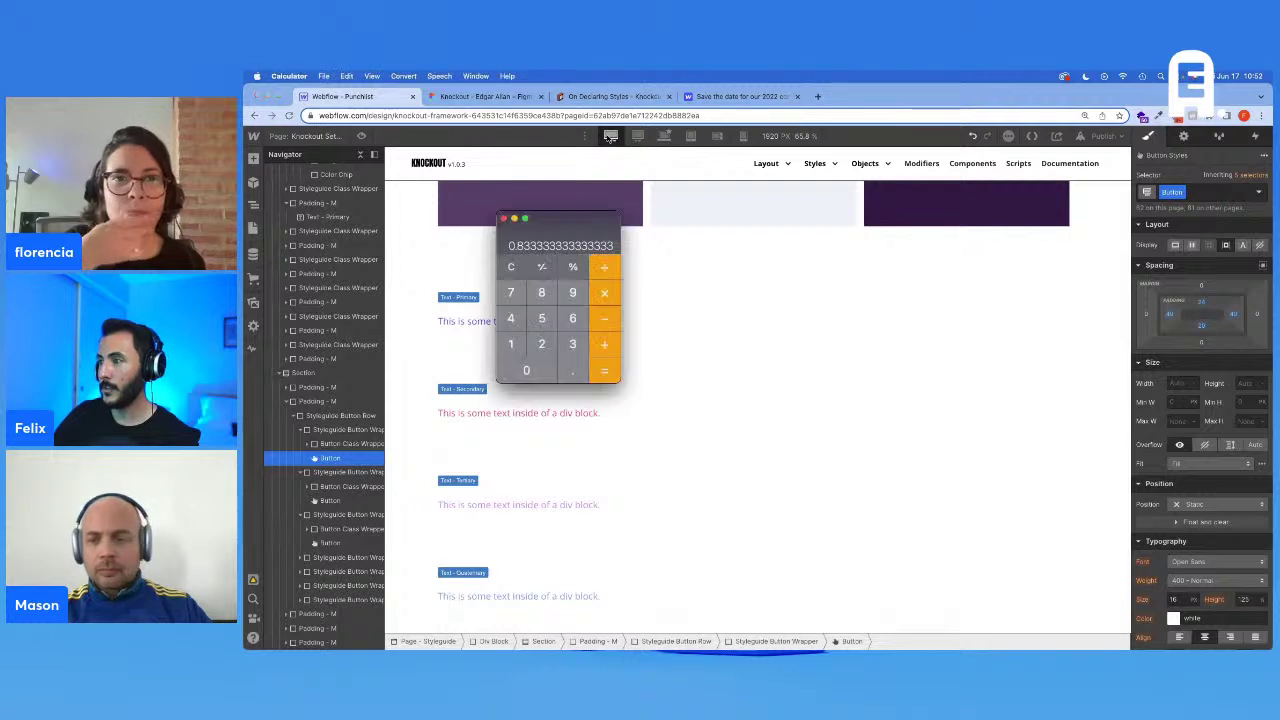
text(12)
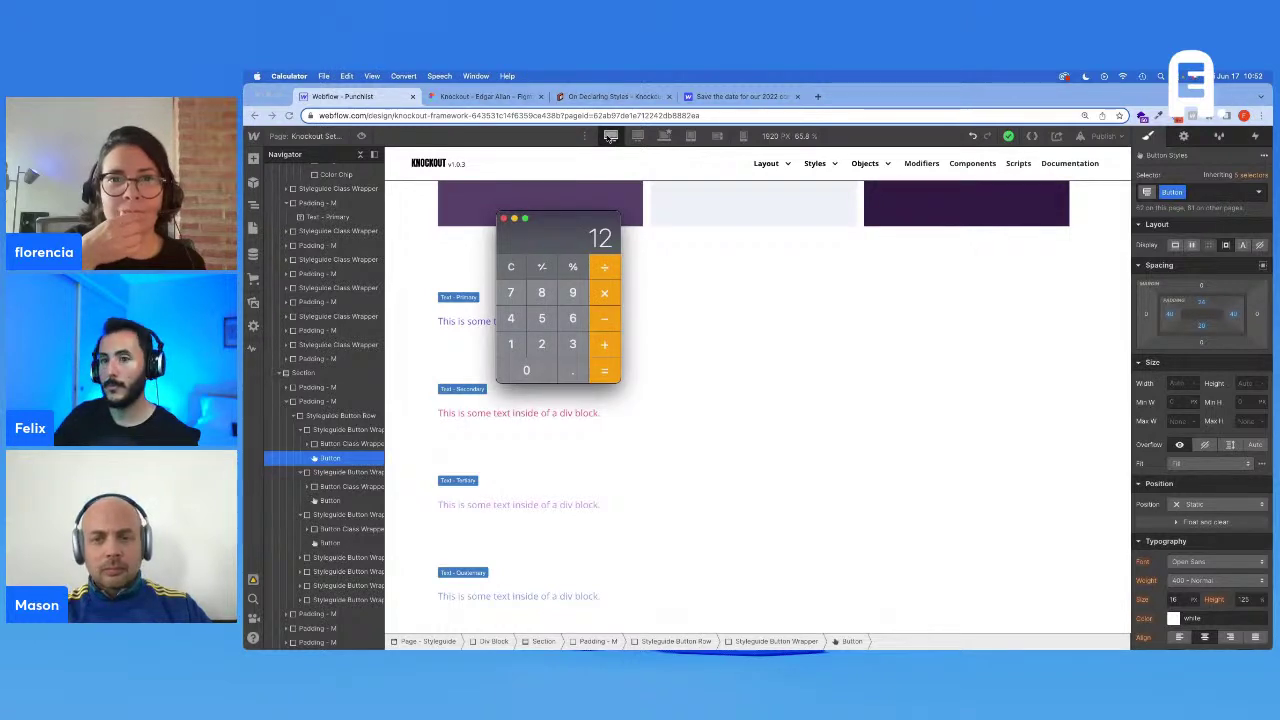
text(1.333)
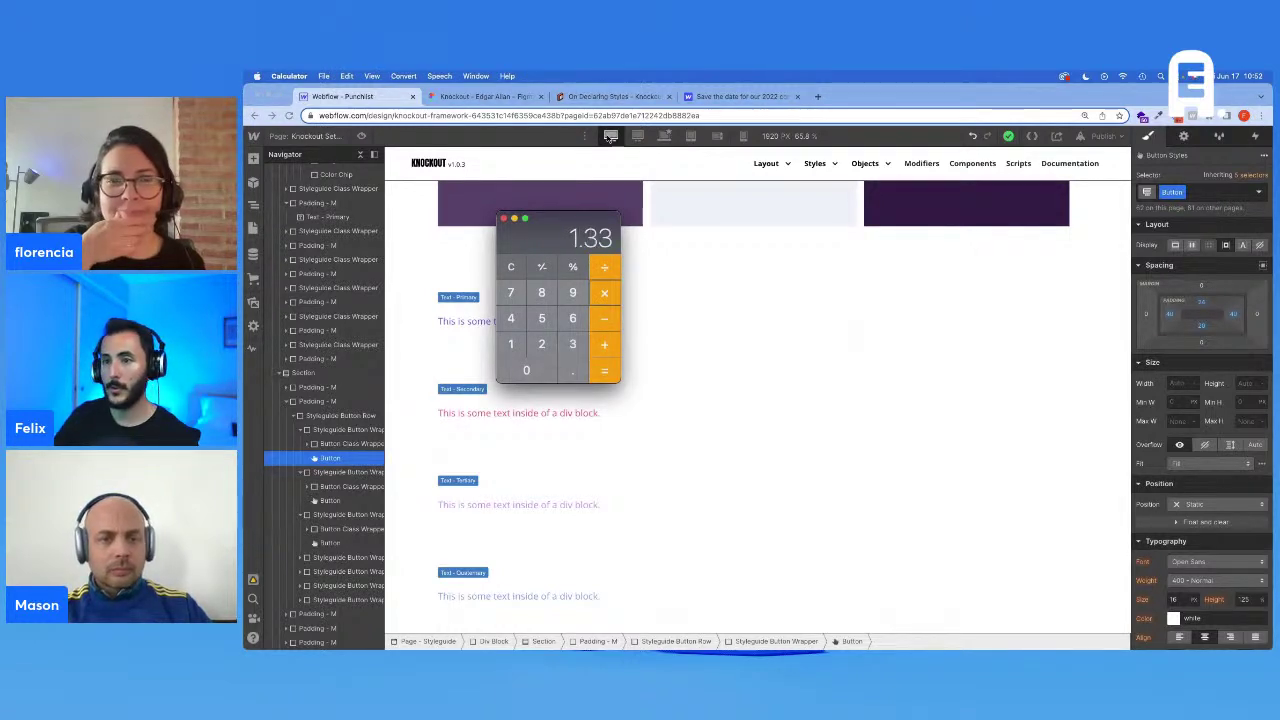
key(Return)
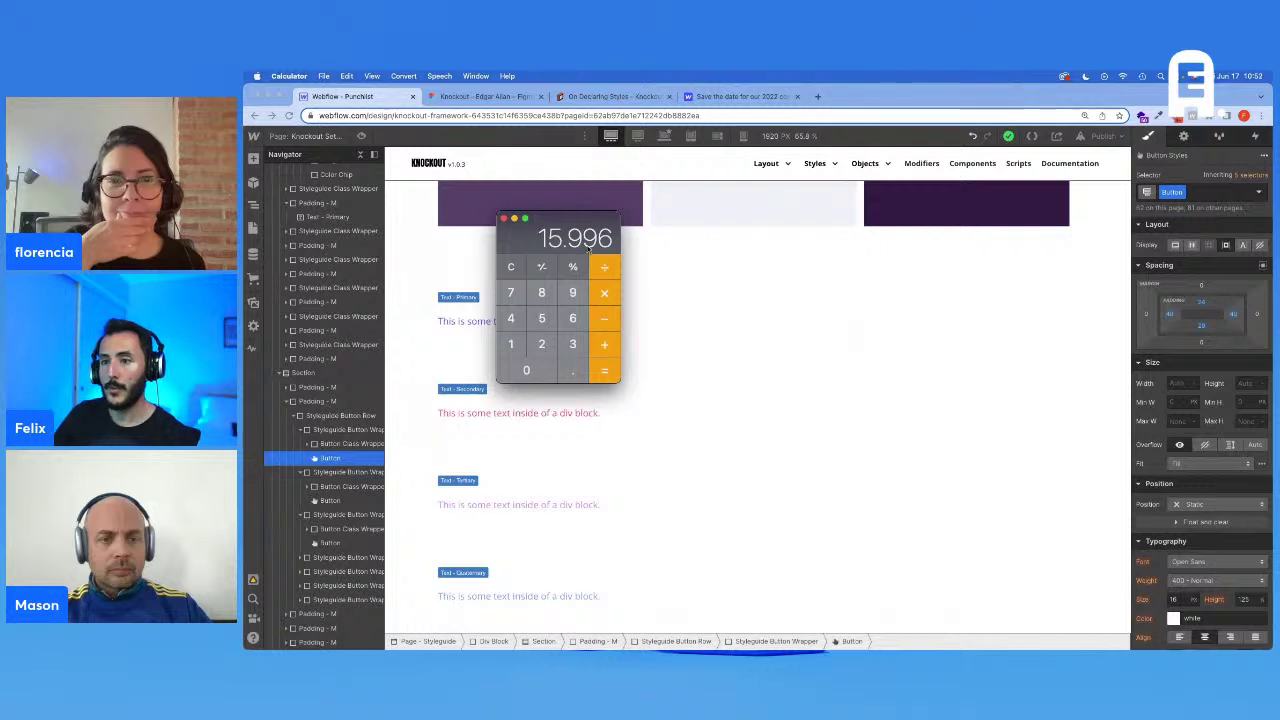
Step: Return to Webflow and set the Button class's top and bottom padding to 15.996 px at the 1920 px breakpoint
click(1204, 304)
click(1203, 302)
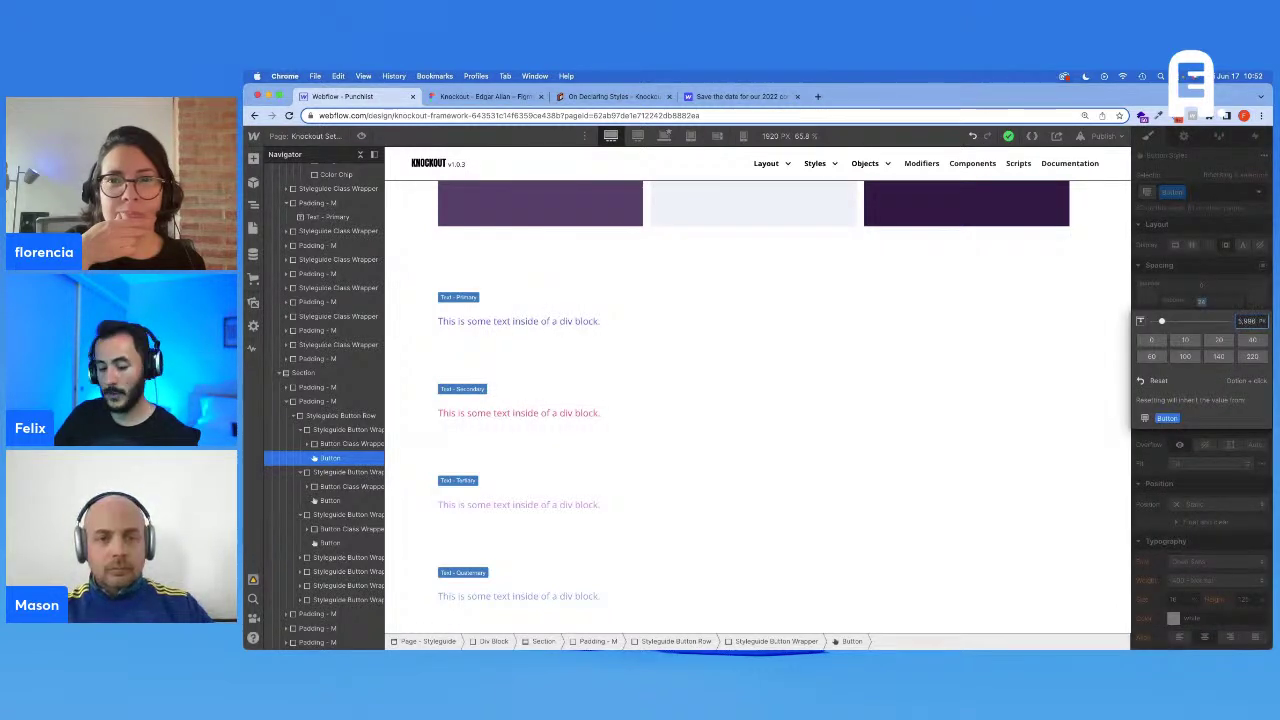
key(Return)
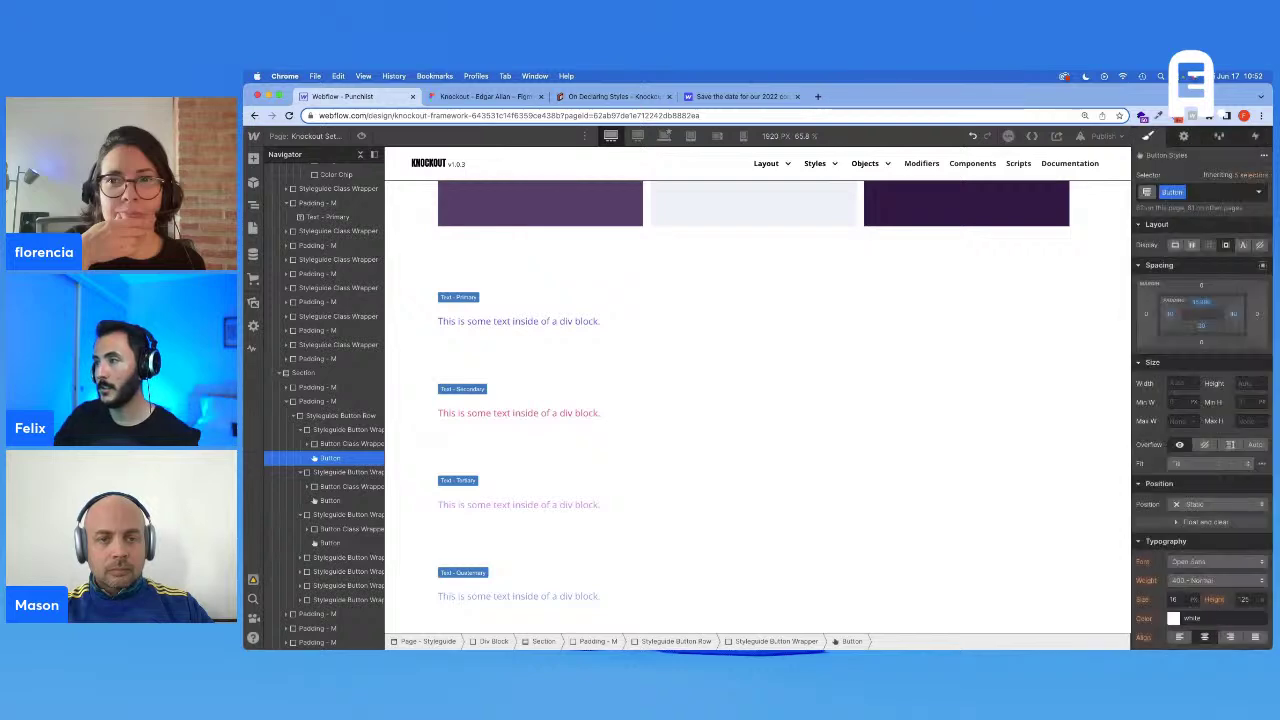
click(1203, 326)
key(shift+Up)
key(Return)
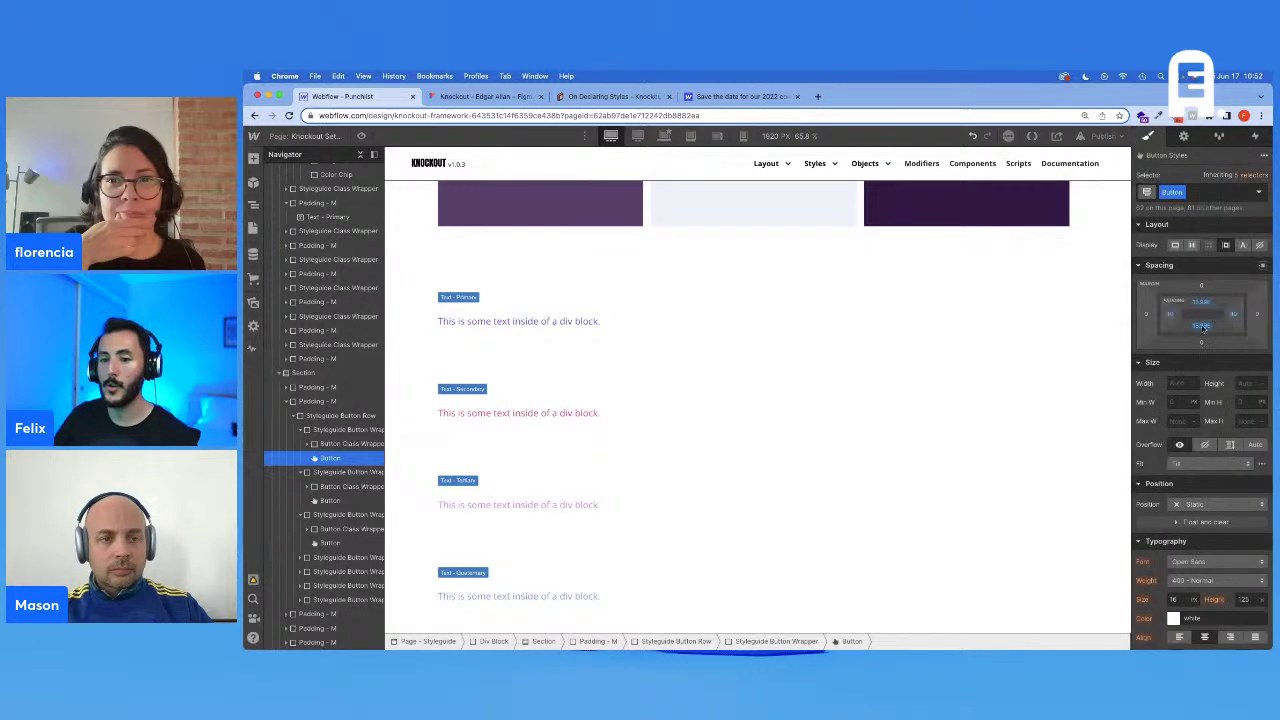
Step: Switch to the 1440 px breakpoint and compute 48 / 1440 × 100 in Calculator for the button's horizontal padding
scroll(810, 450, down, 5)
scroll(808, 453, down, 3)
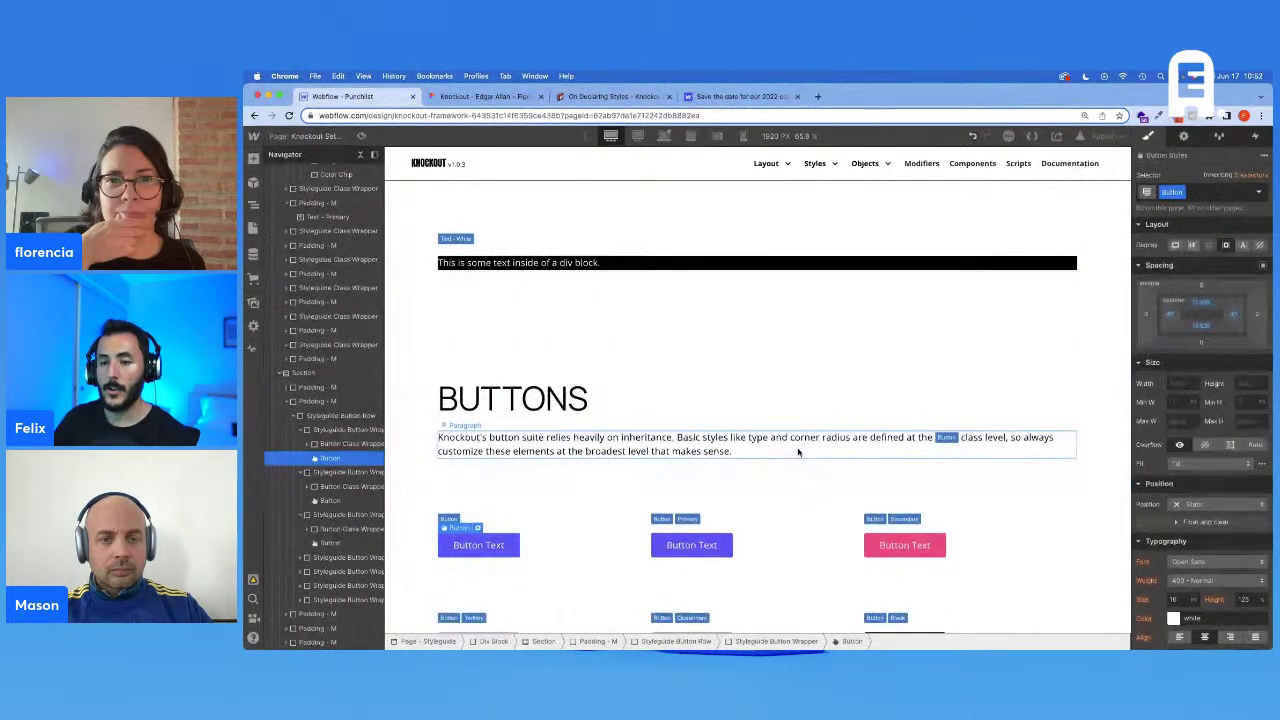
click(663, 137)
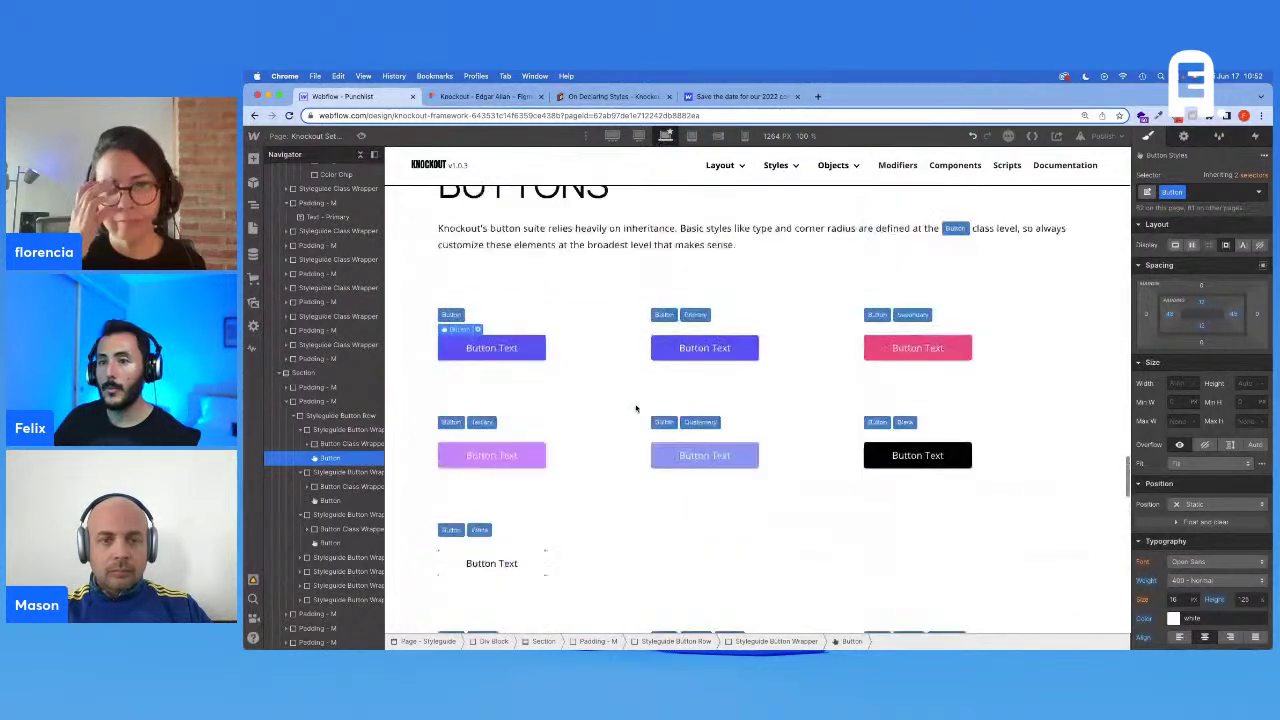
click(639, 137)
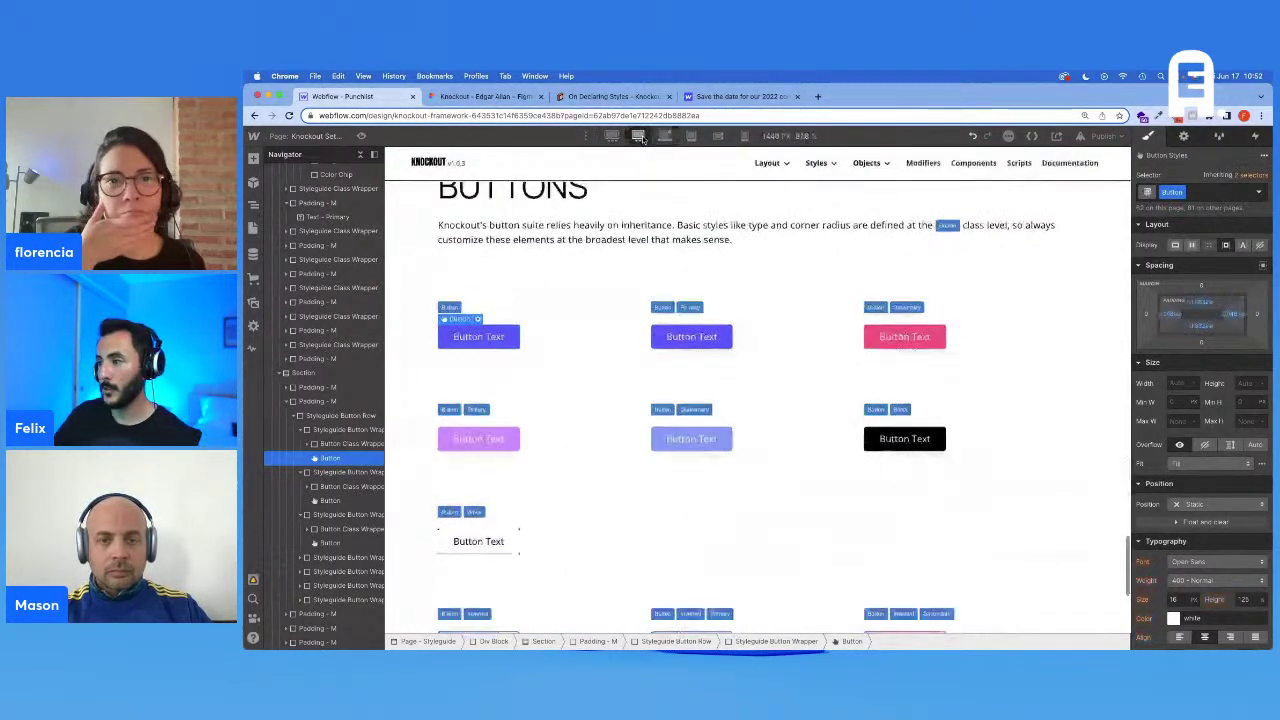
key(Escape)
text(48)
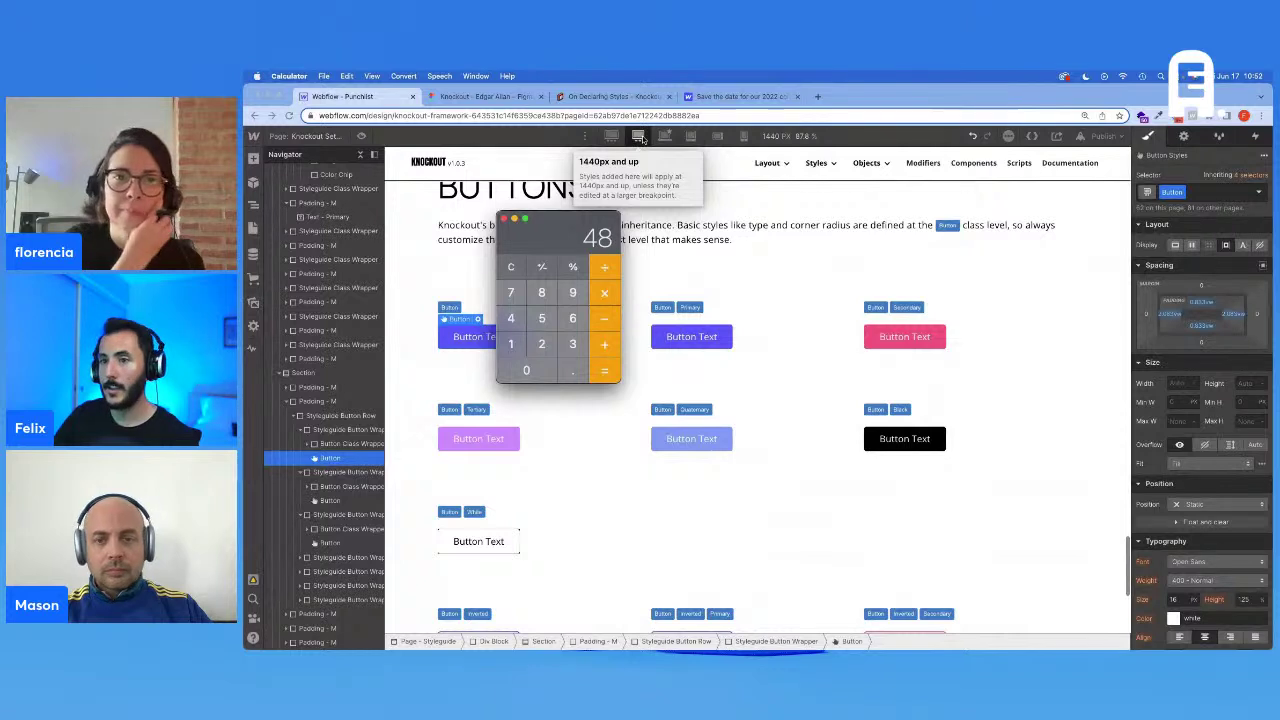
text(/1440)
key(Return)
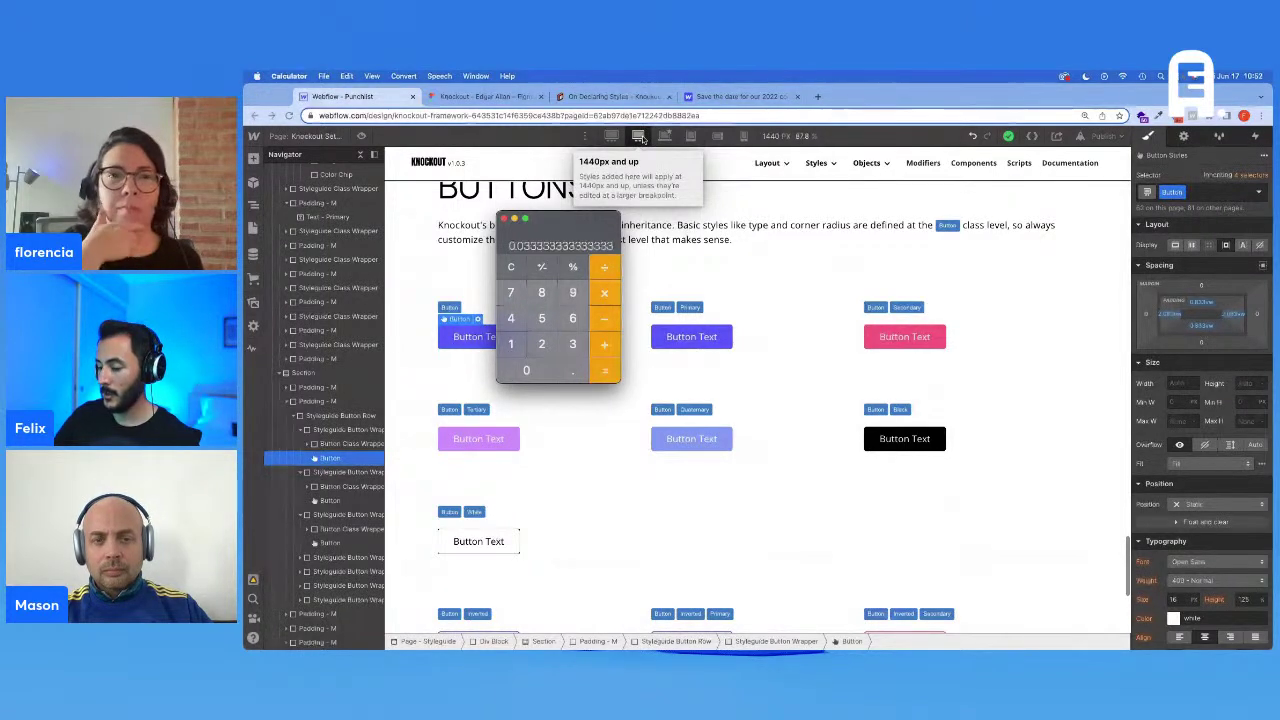
text(*100)
key(Return)
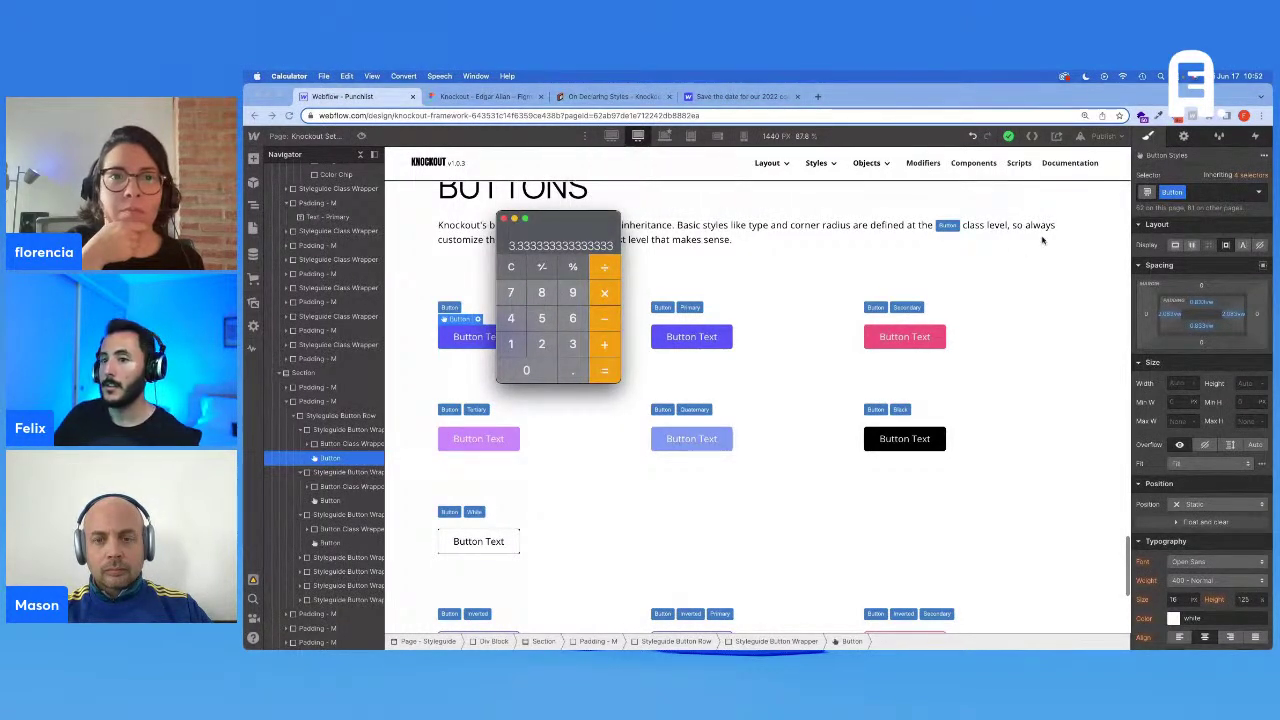
Step: Return to Webflow and set the Button class's left and right padding to 3.333vw at the 1440 px breakpoint
click(1172, 316)
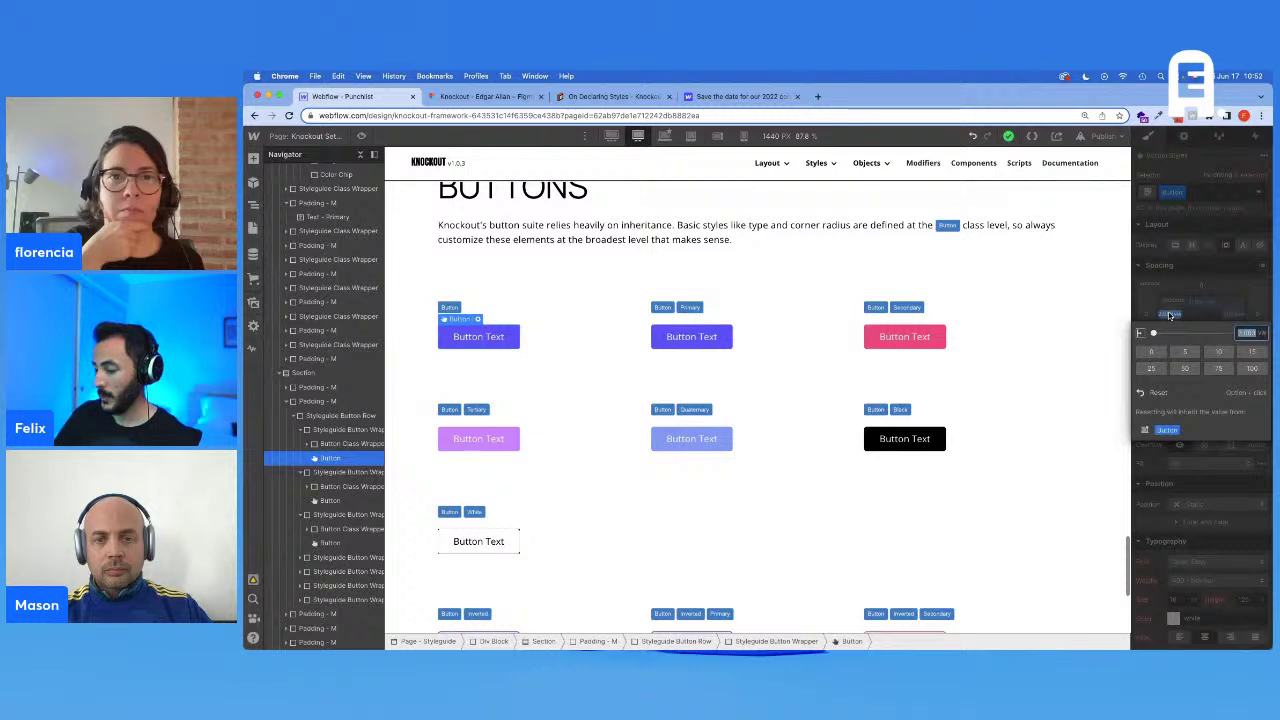
key(Return)
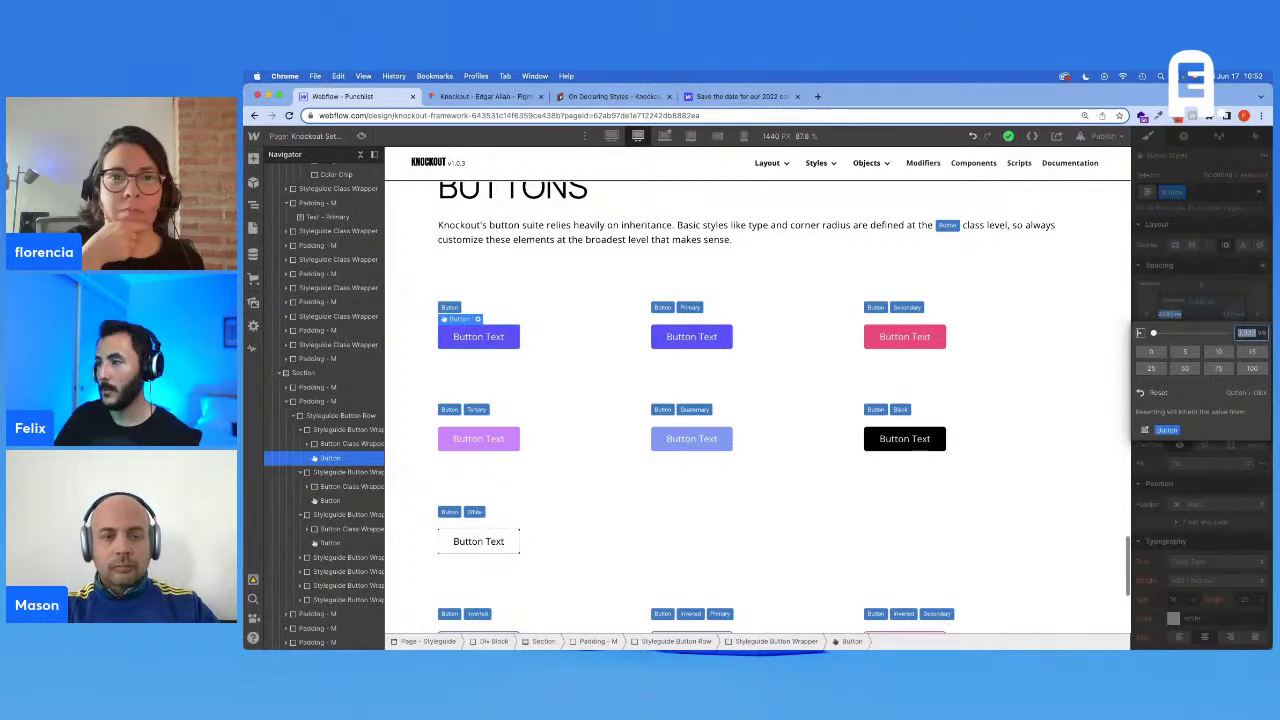
key(Return)
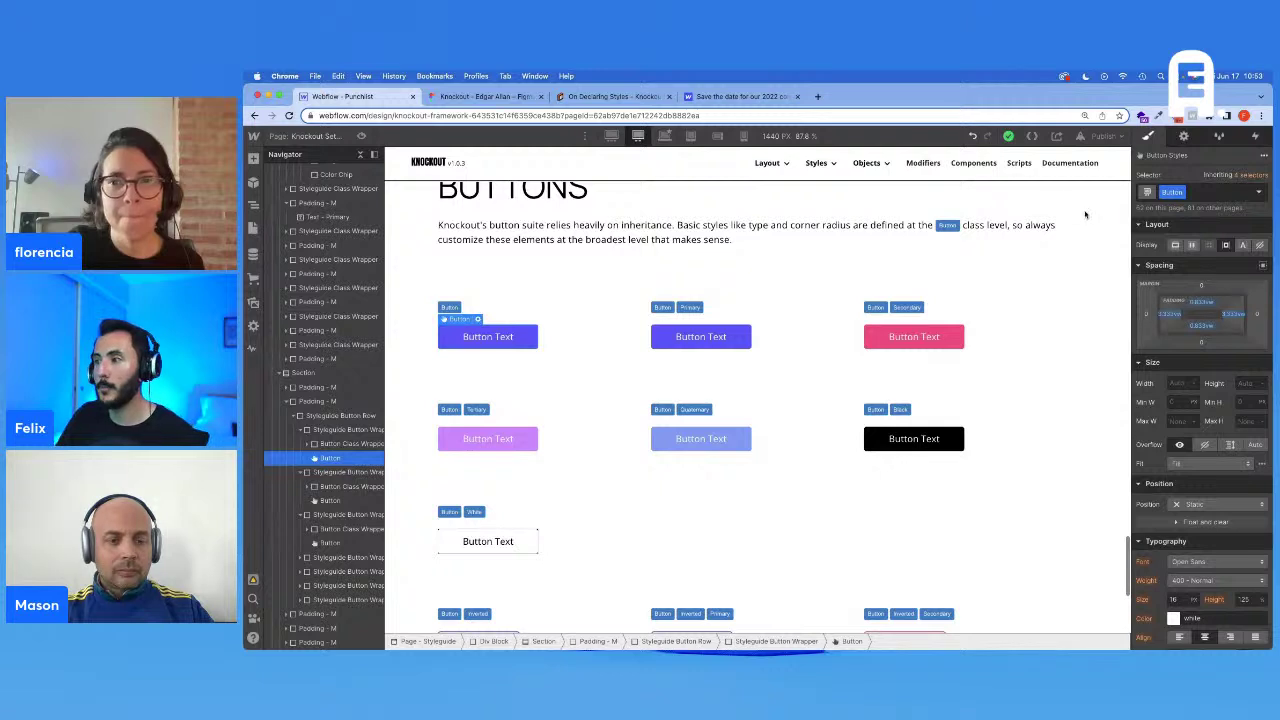
Step: Switch to the 1920 px breakpoint and compute 48 × 1.333 in Calculator for the button's horizontal padding
click(612, 136)
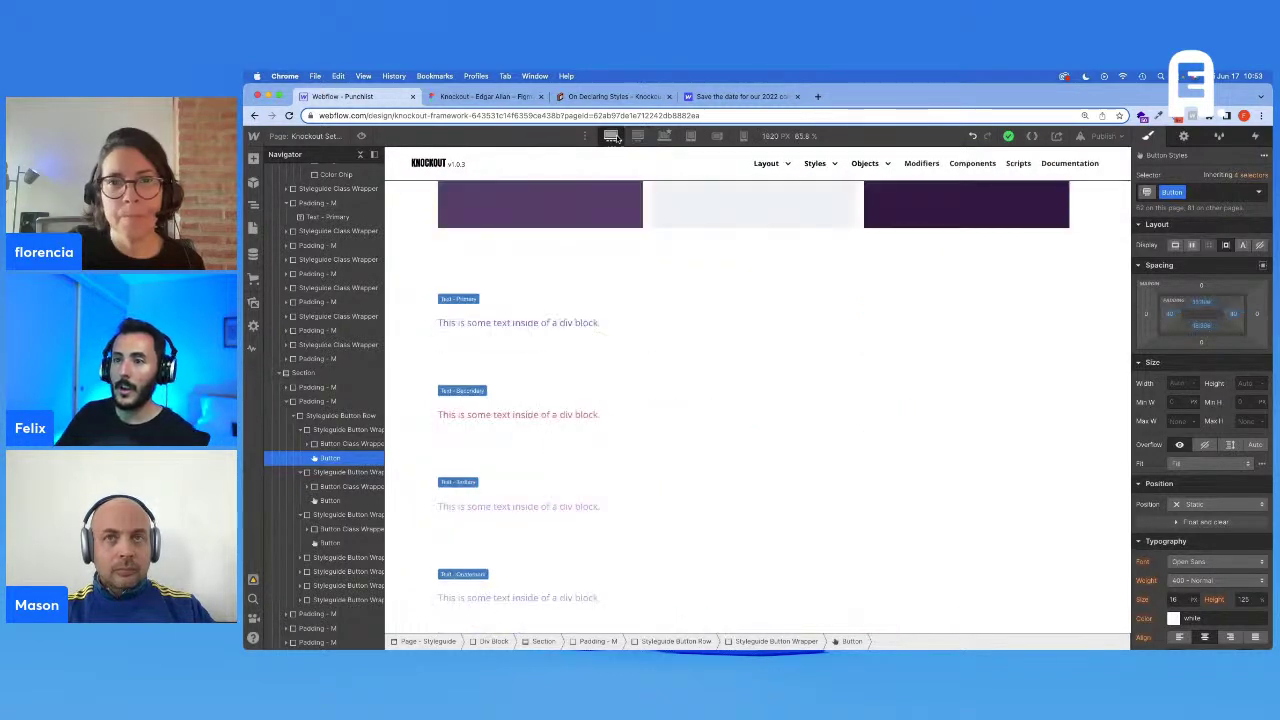
key(super+Tab)
key(Escape)
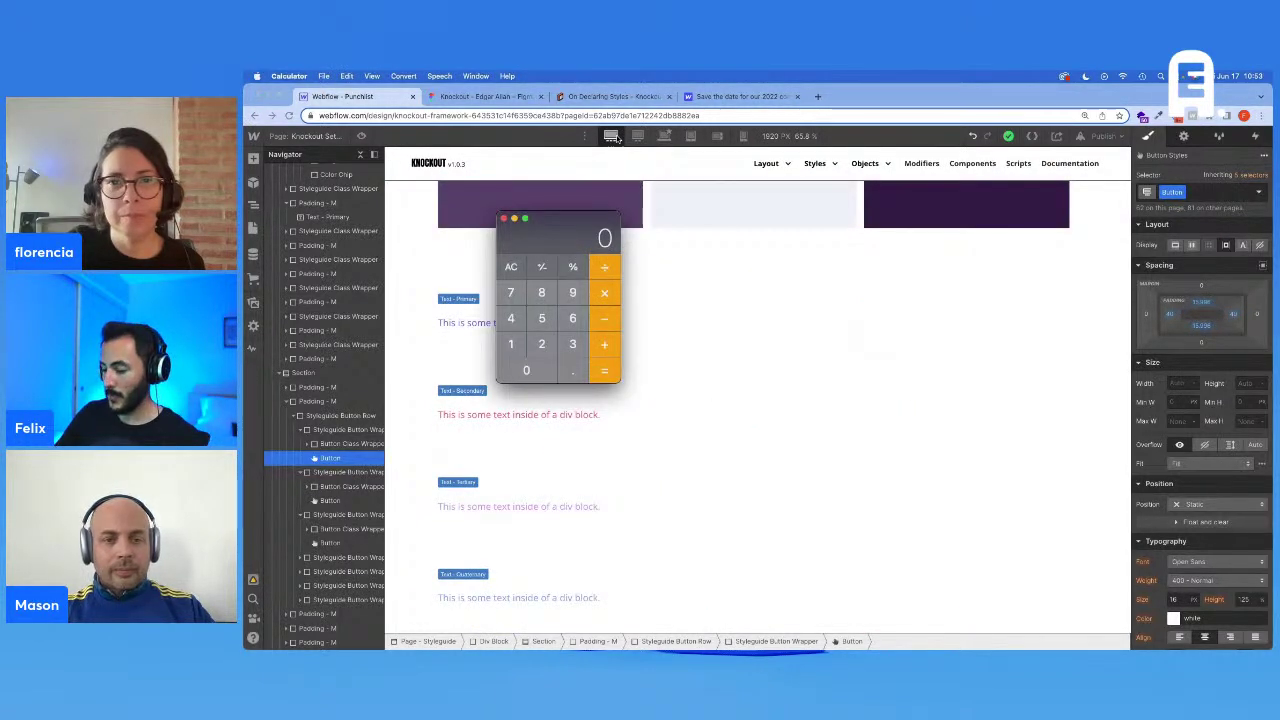
text(48*1333)
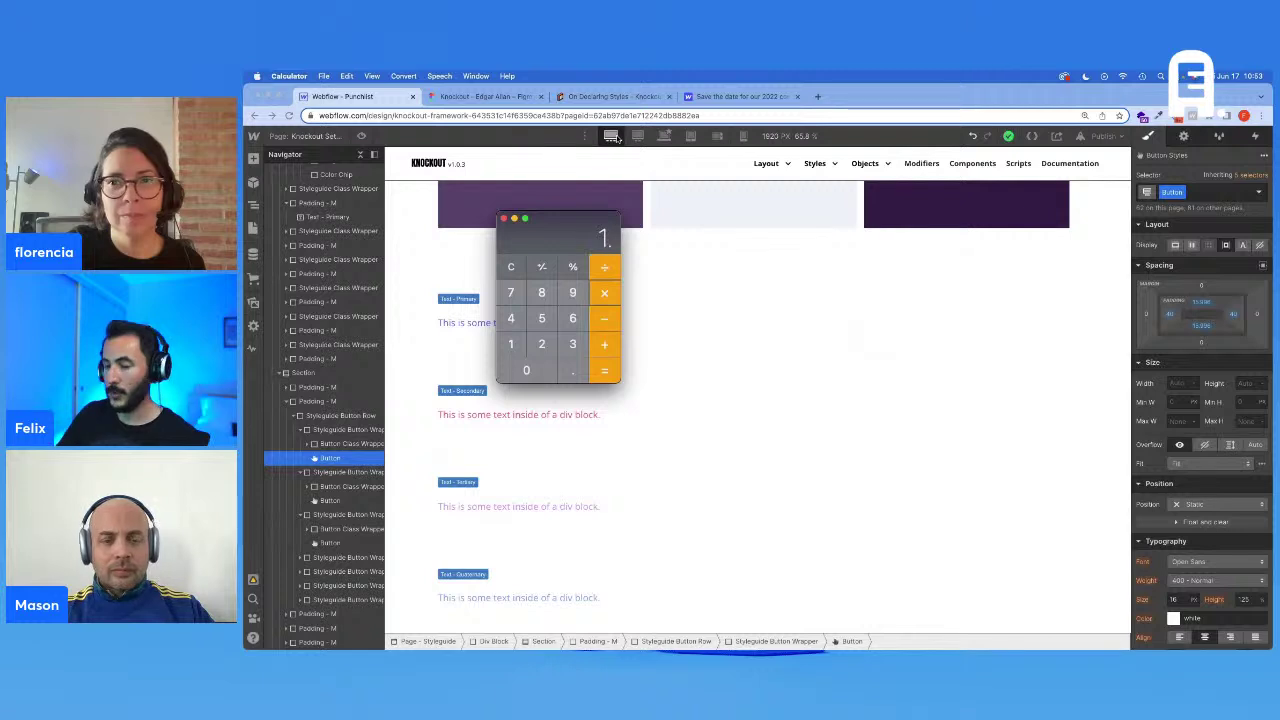
key(Return)
Step: Return to Webflow and set the Button class's left and right padding to 64 px at the 1920 px breakpoint
scroll(685, 378, down, 3)
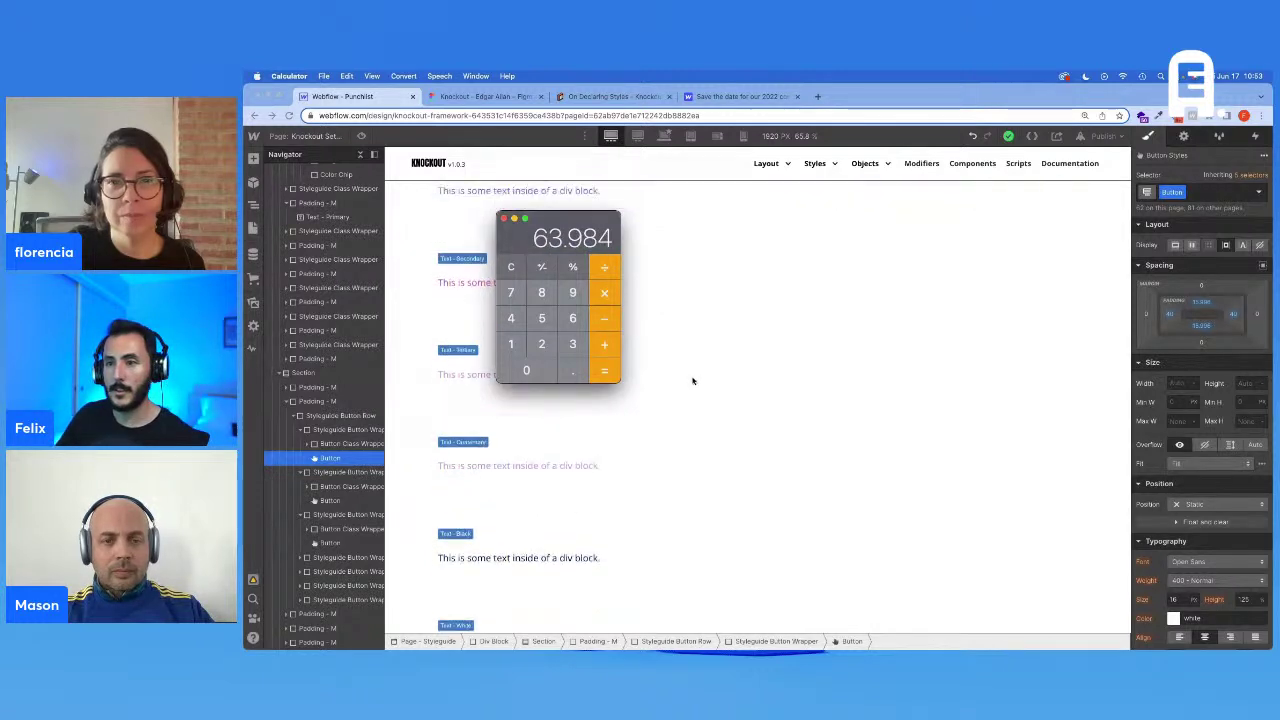
scroll(692, 380, down, 5)
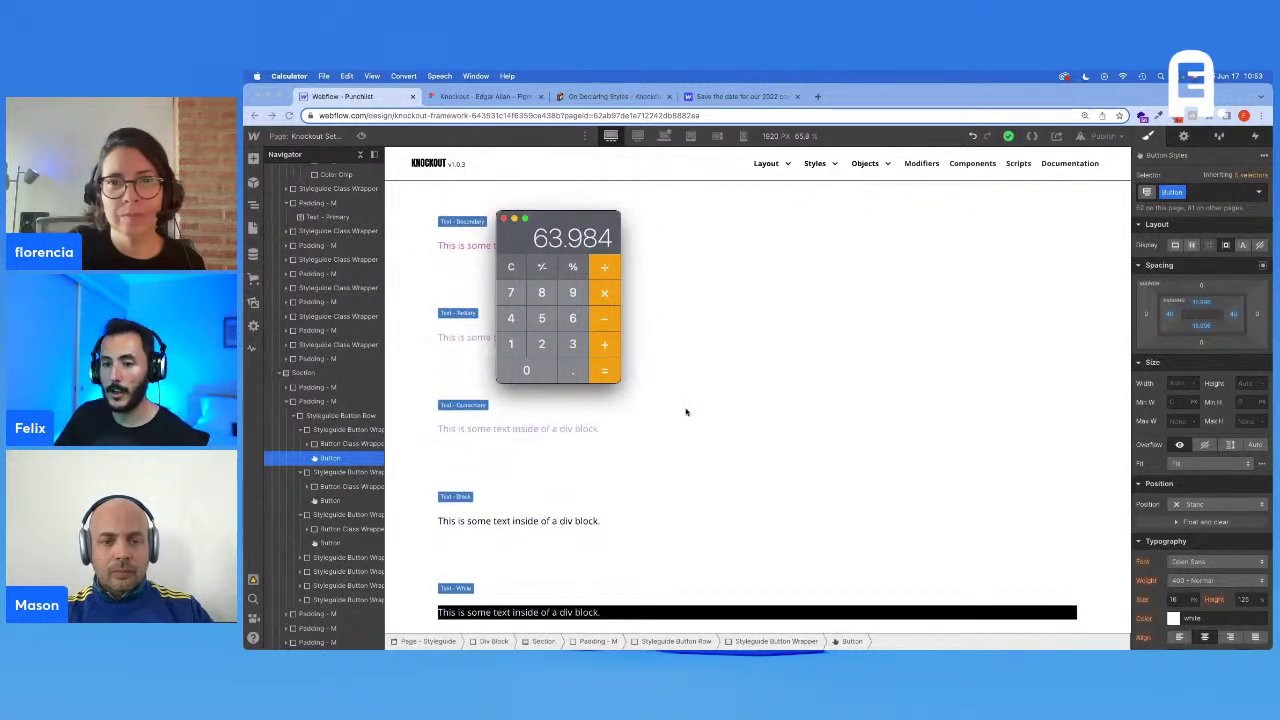
click(1169, 311)
click(1169, 311)
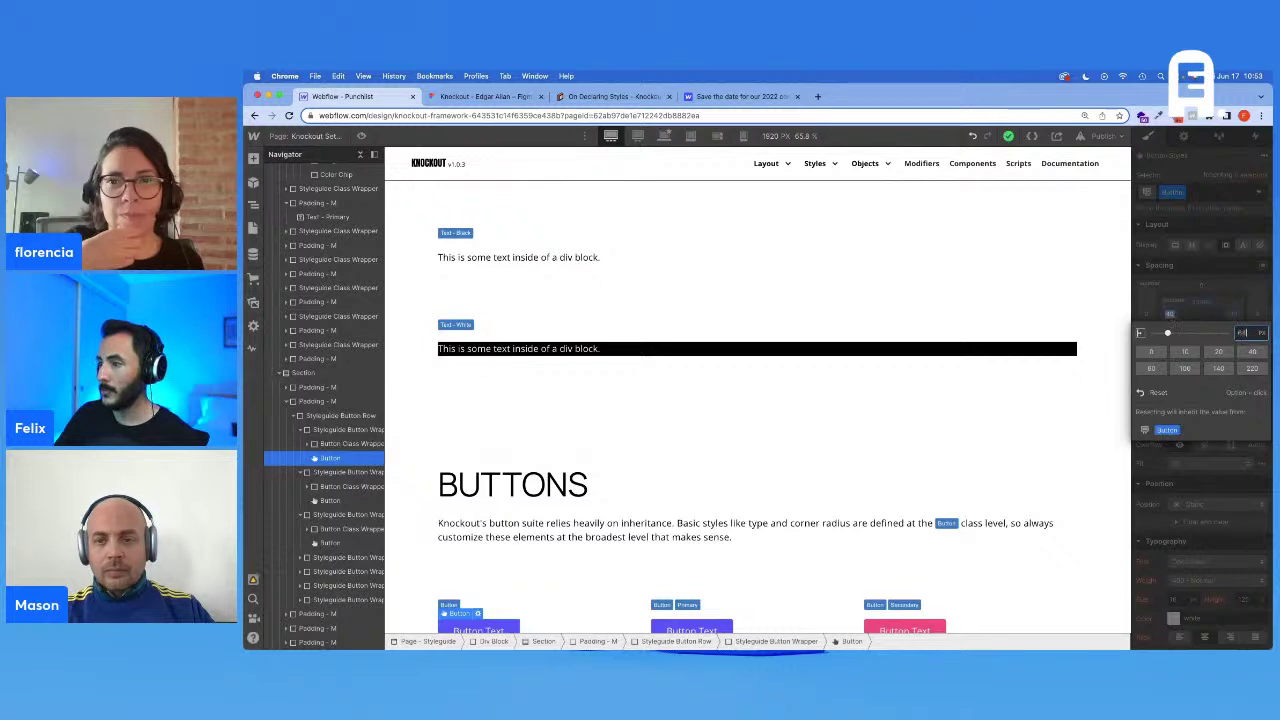
key(Return)
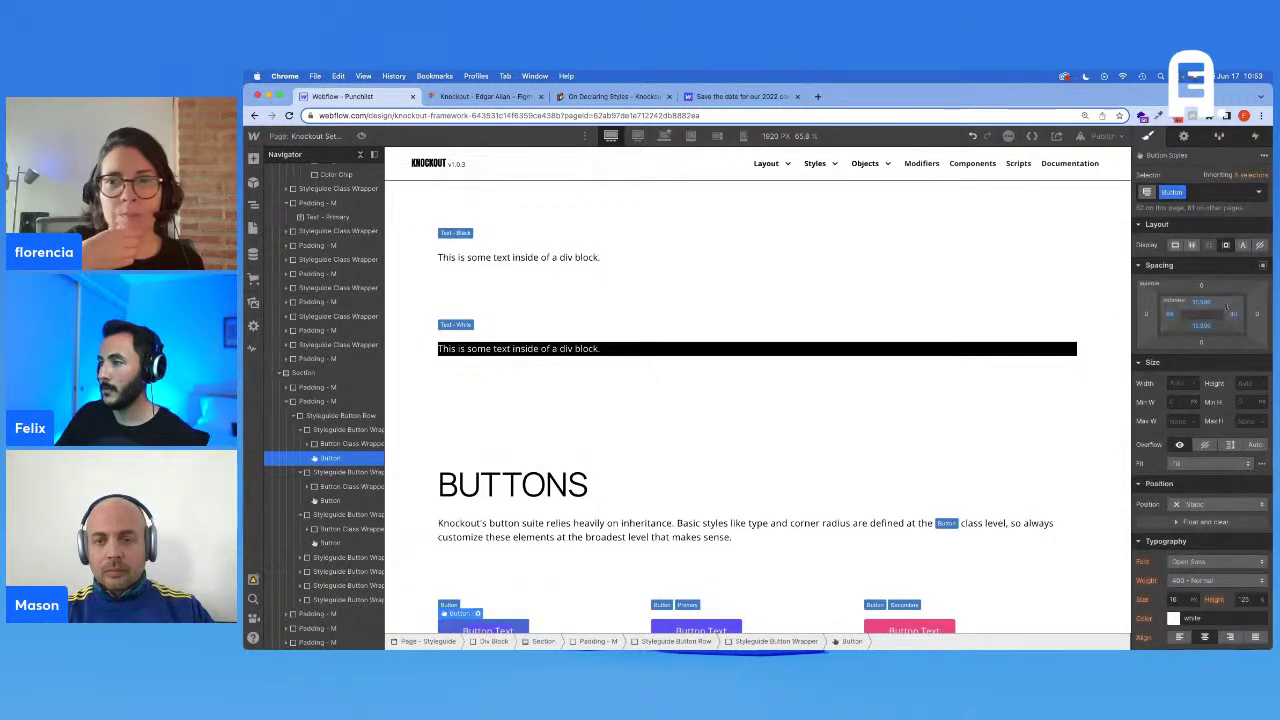
click(1235, 314)
key(Return)
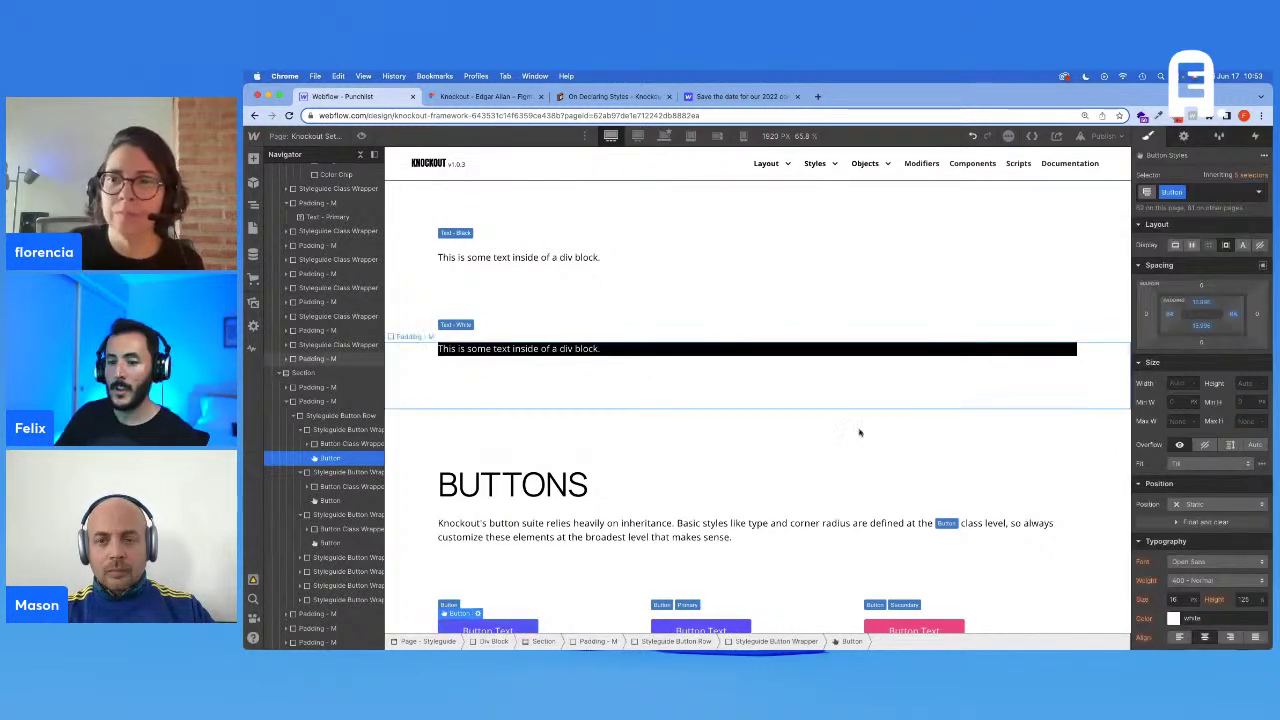
Step: Switch to the base desktop breakpoint and set the Button class's font size to 20 px
scroll(857, 429, down, 2)
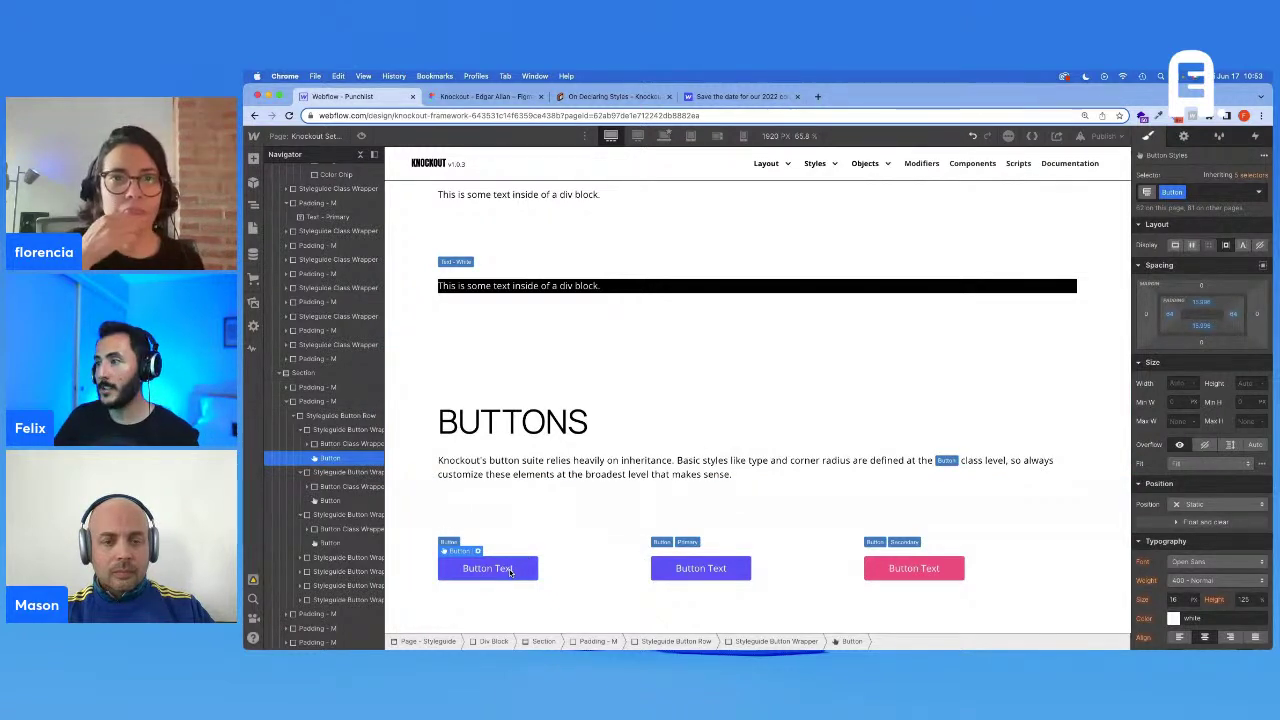
scroll(1222, 535, down, 2)
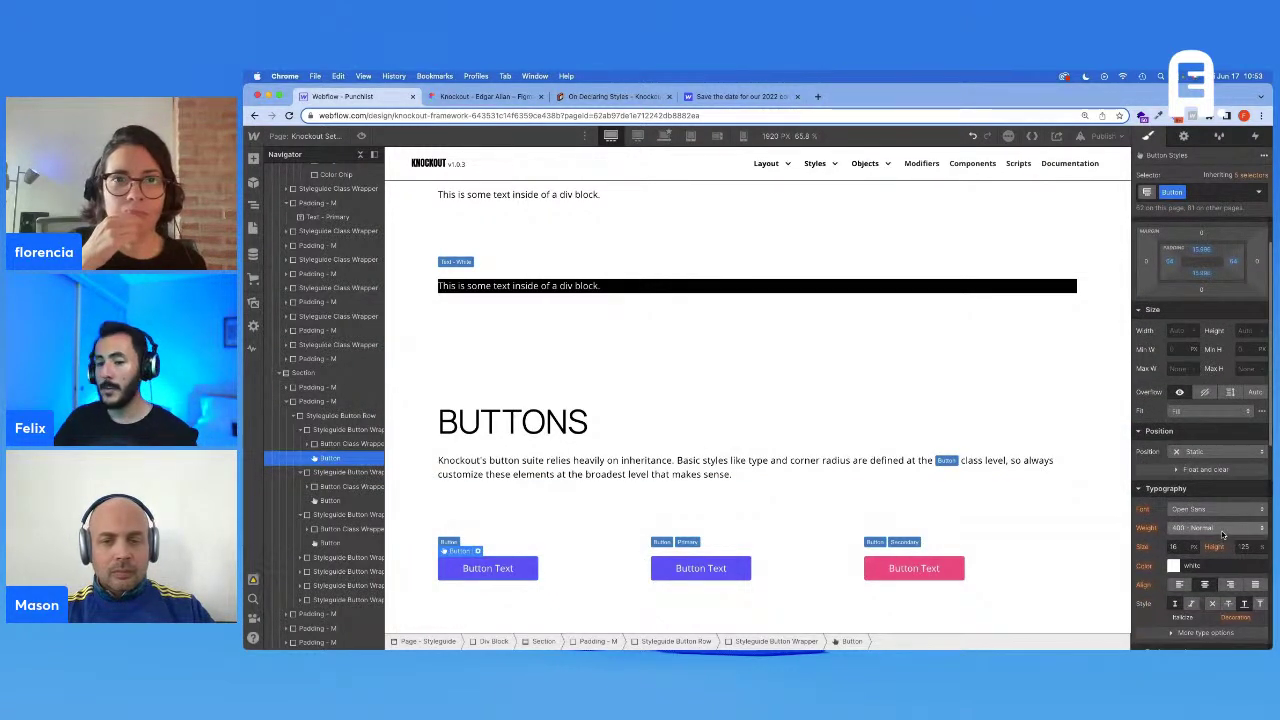
click(1186, 546)
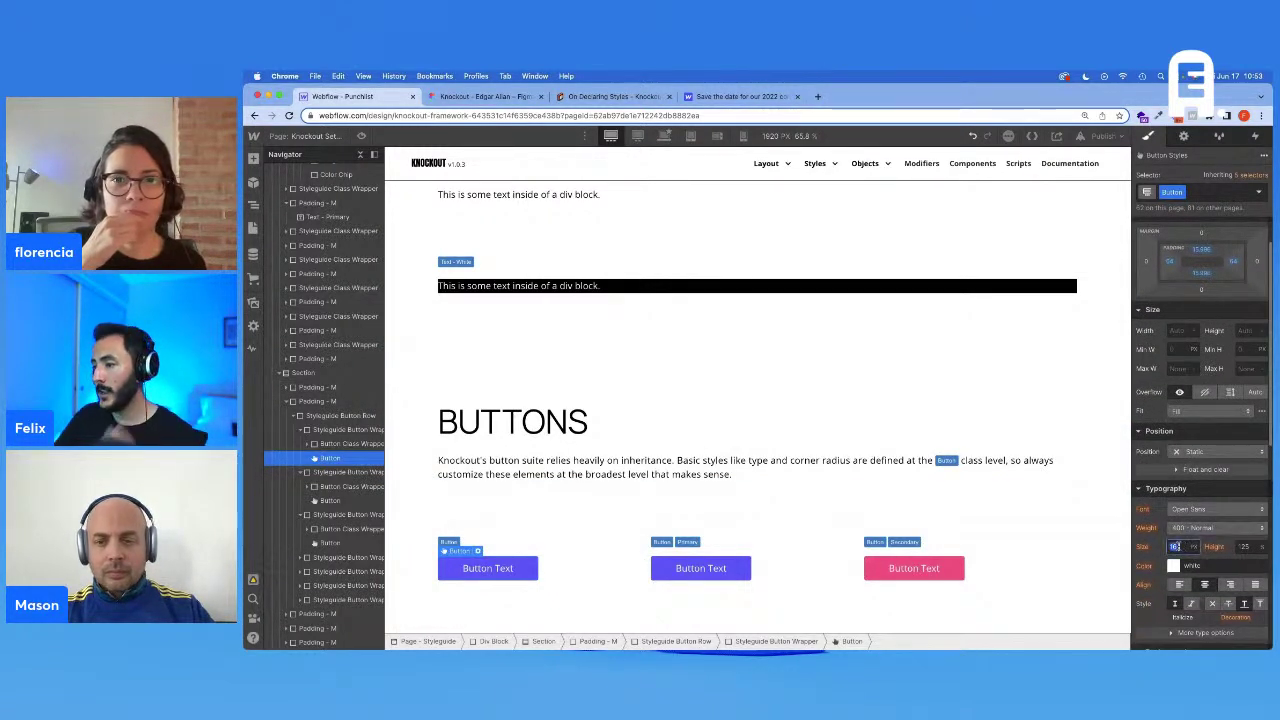
click(664, 135)
scroll(605, 440, down, 3)
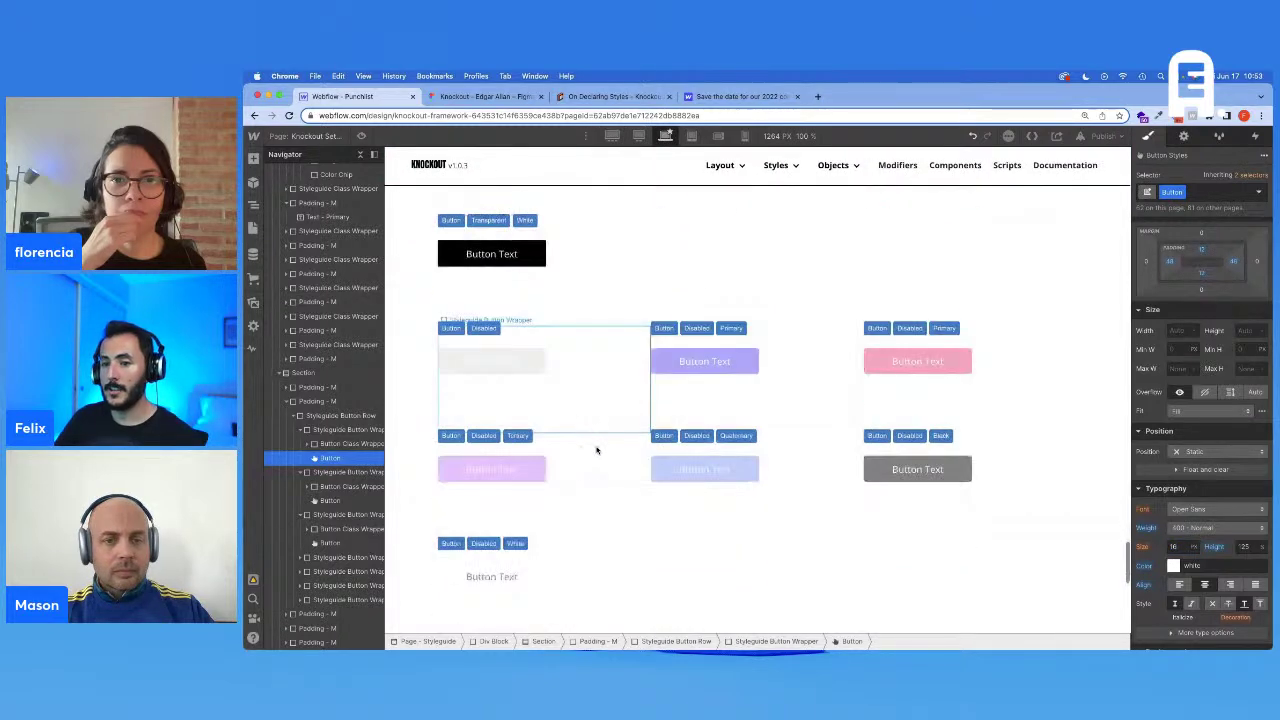
scroll(596, 450, up, 3)
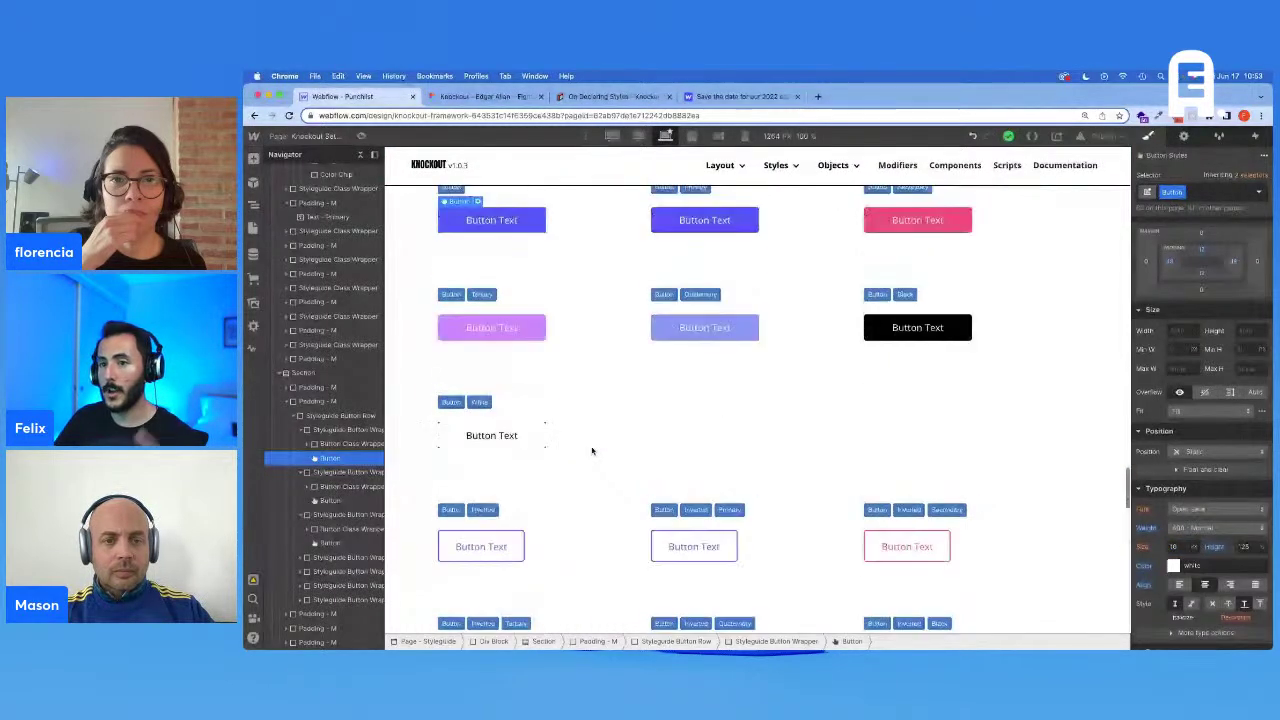
scroll(592, 450, up, 3)
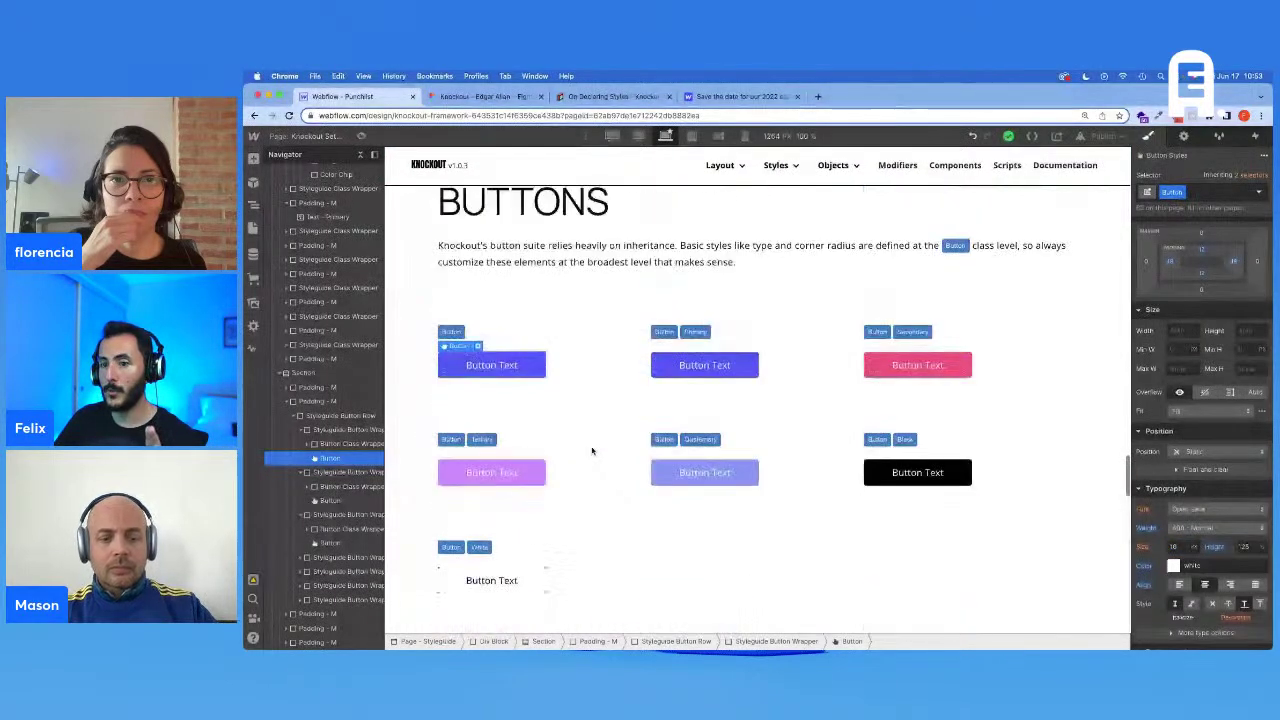
click(1176, 546)
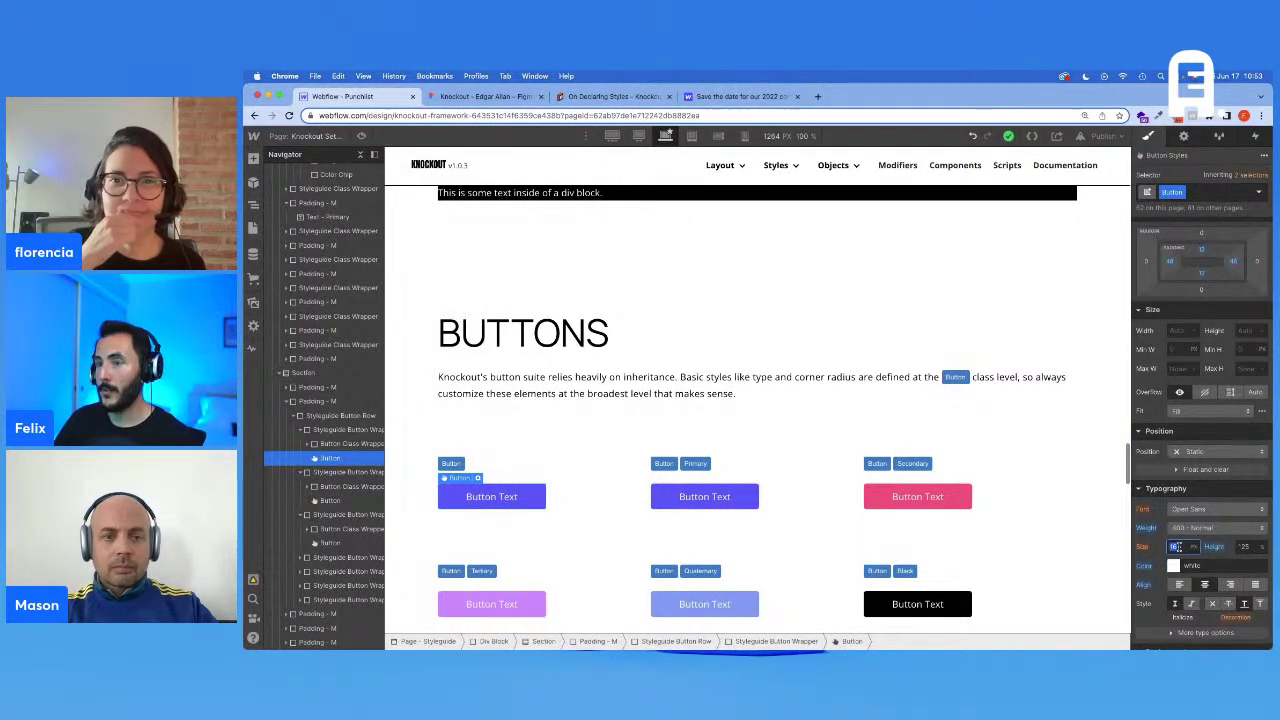
key(Return)
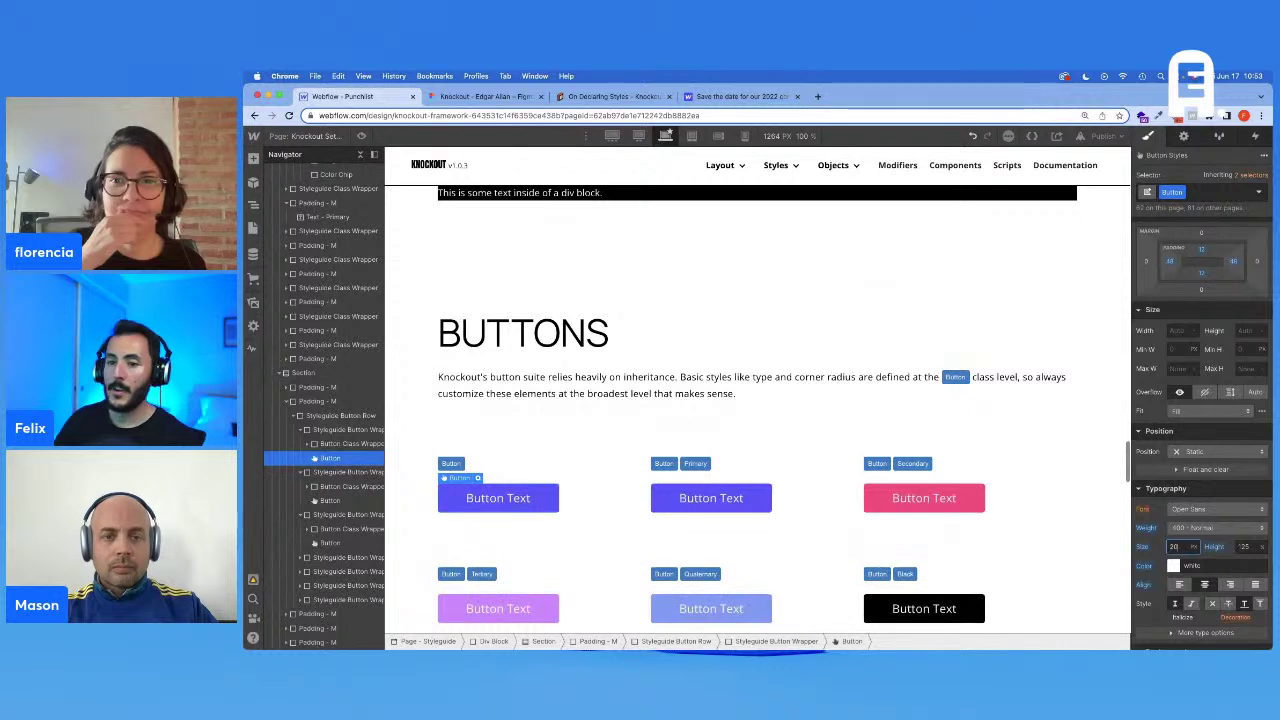
Step: Switch to the 1440 px breakpoint and compute 20 / 1440 × 100 in Calculator for the button's font size
click(638, 136)
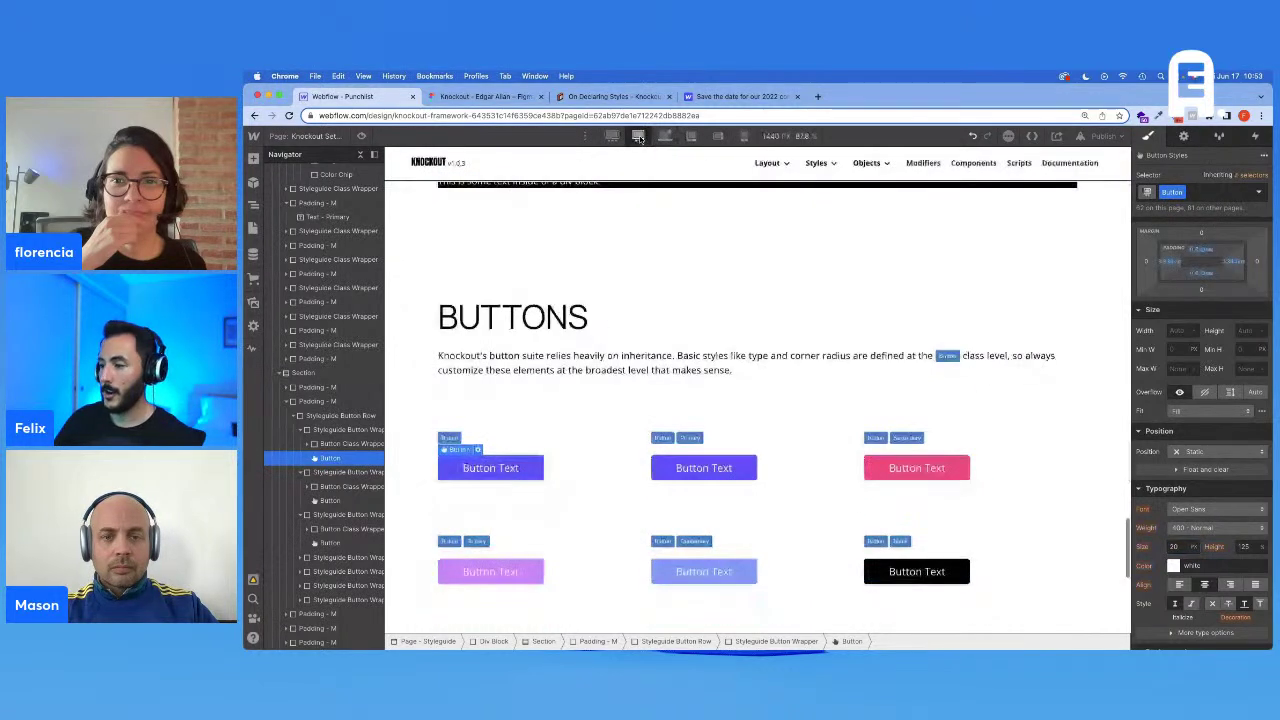
key(super+Tab)
key(Escape)
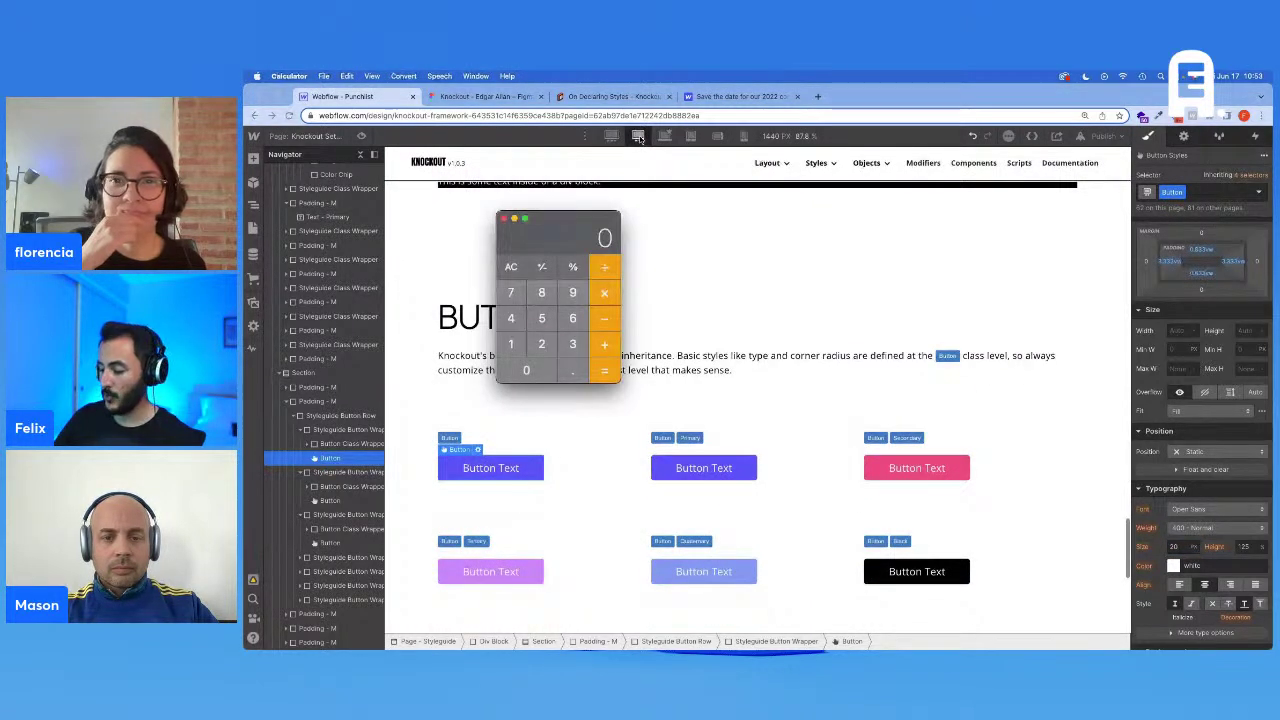
text(20/1440)
key(Return)
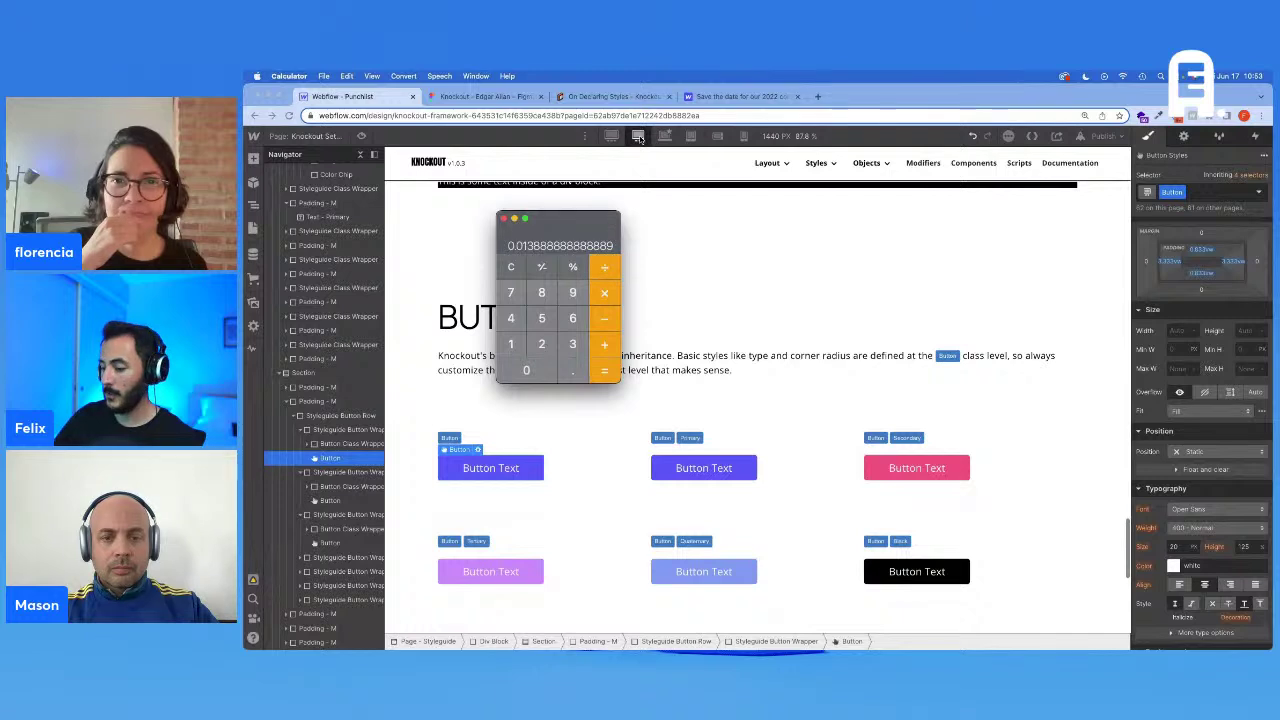
text(*100)
key(Return)
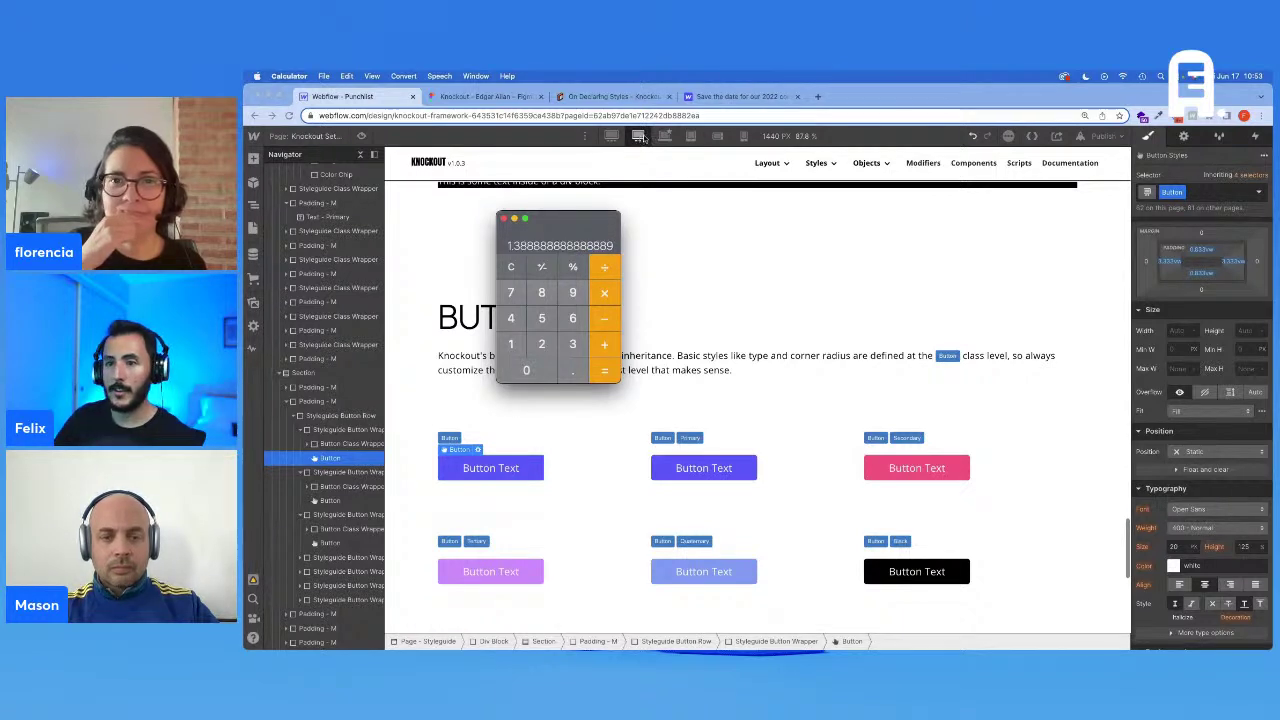
Step: Return to Webflow and set the Button class's font size to 1.38vw at the 1440 px breakpoint
key(super+Tab)
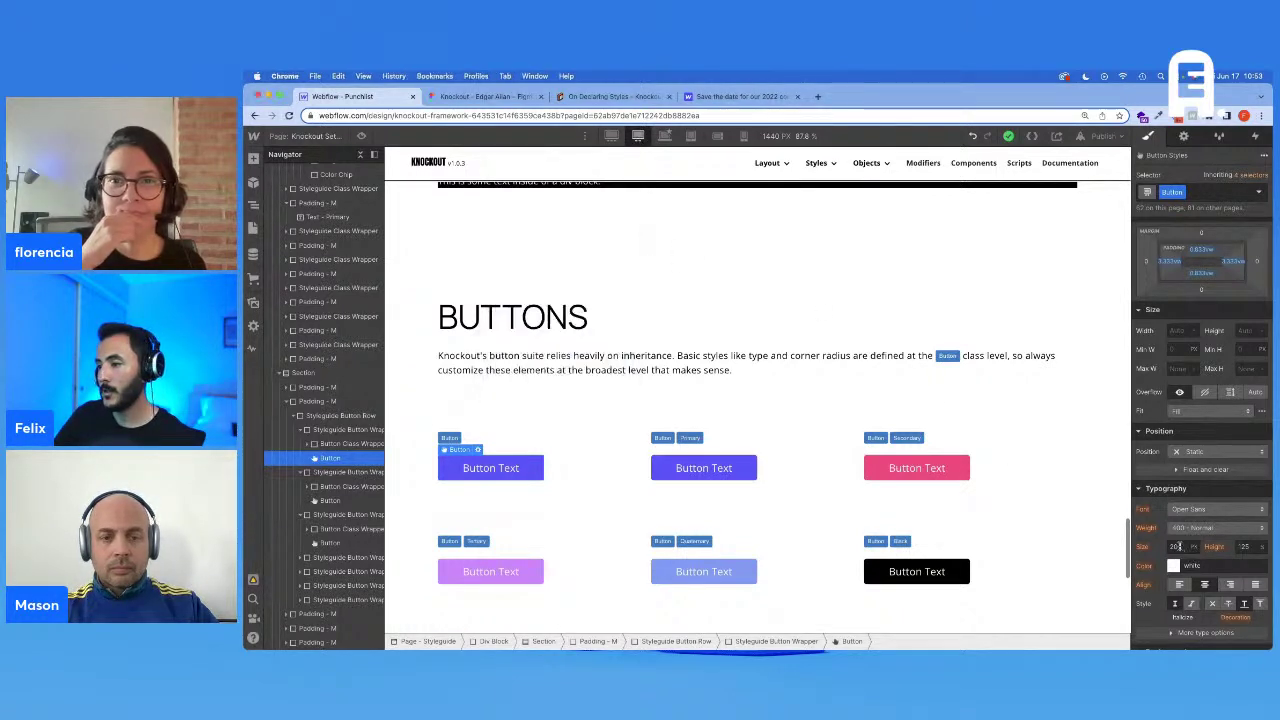
text(1.38888888888889)
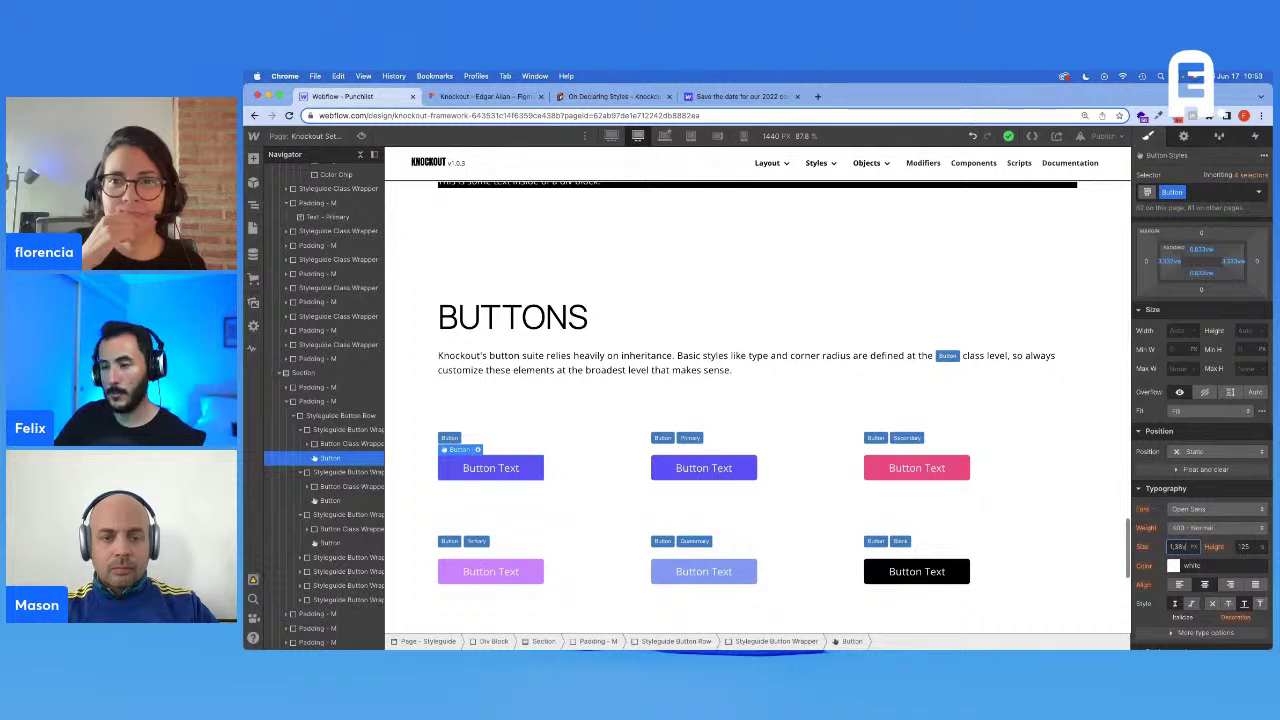
key(Return)
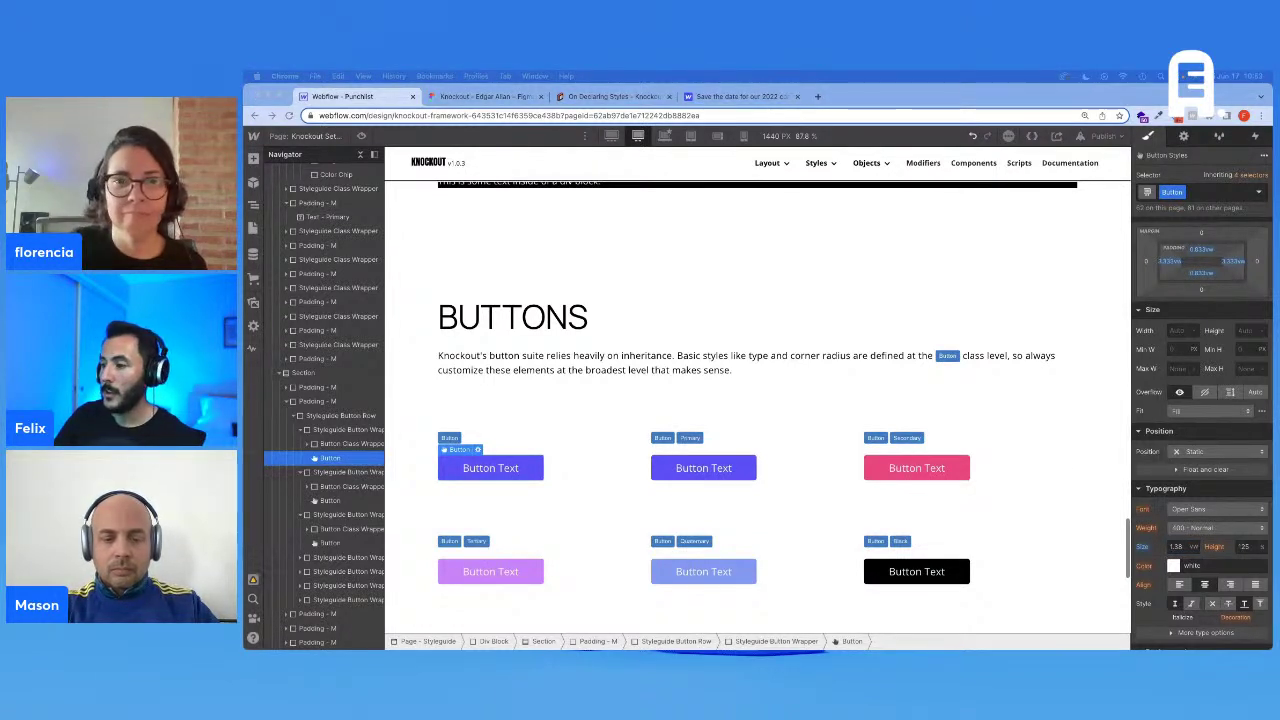
Step: Switch to the 1920 px breakpoint and compute 20 × 1.333 in Calculator for the button's font size
click(665, 136)
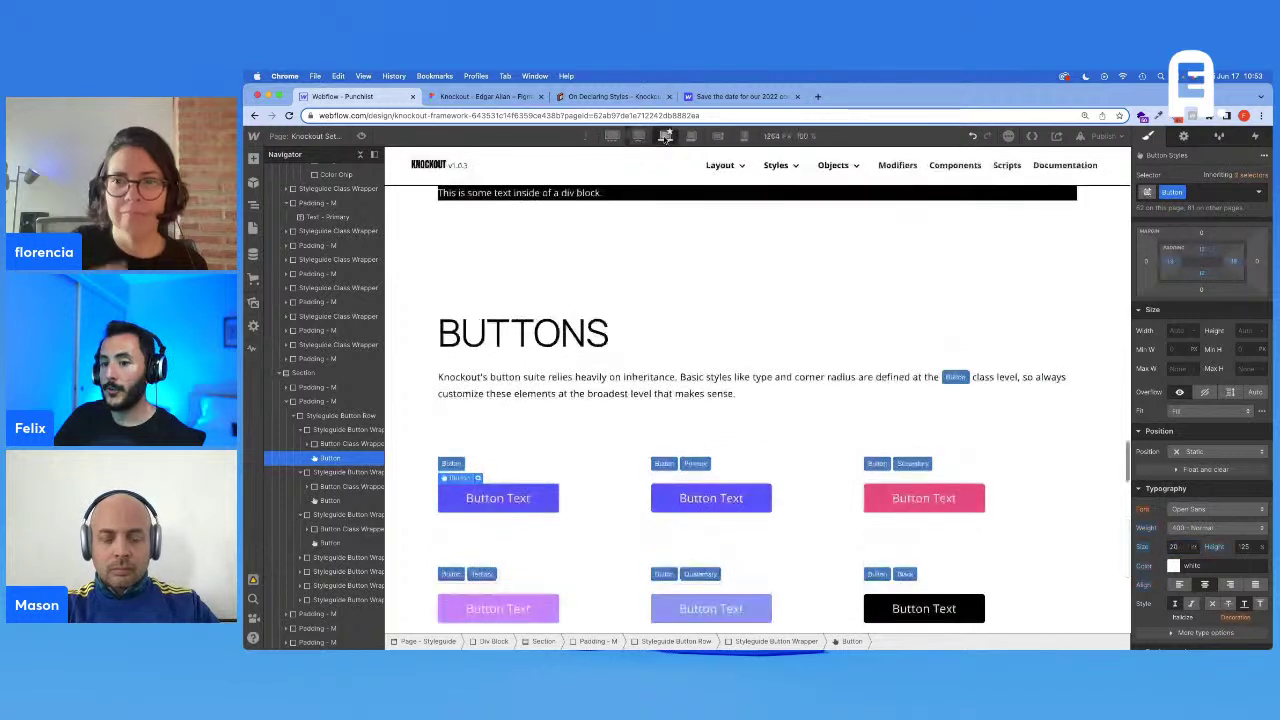
click(610, 136)
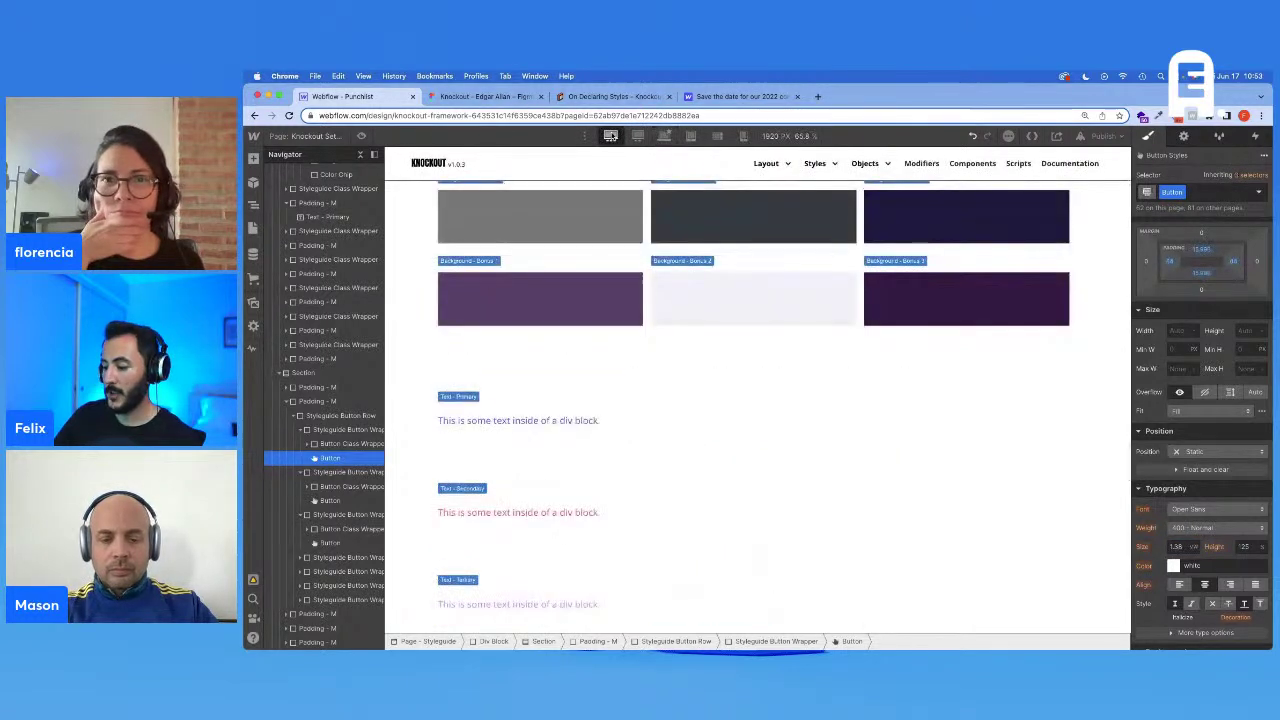
text(2)
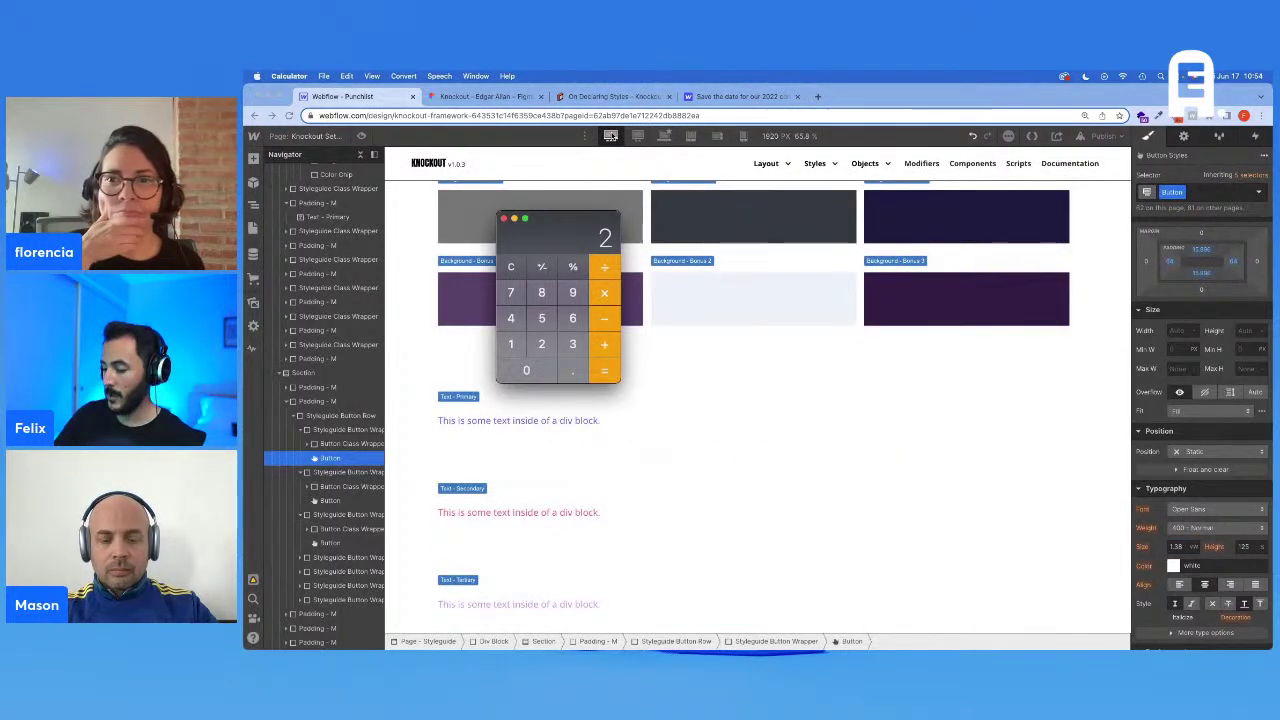
text(0*1.333)
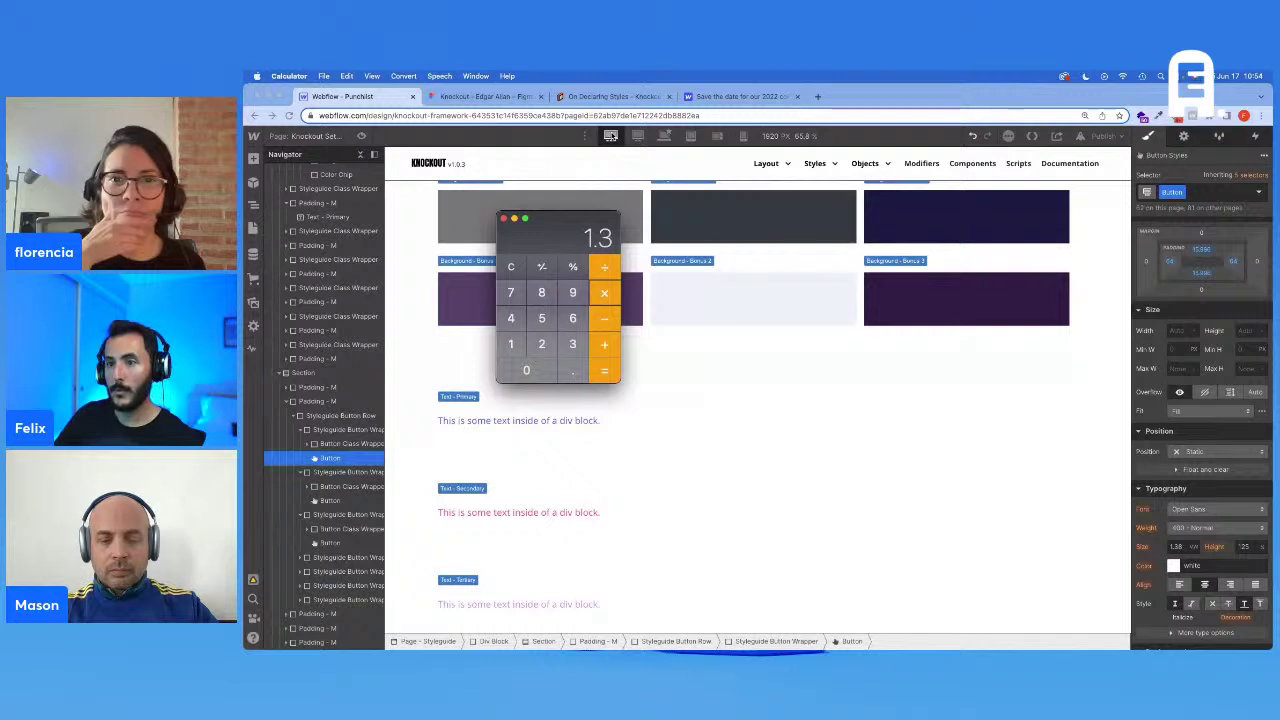
key(Return)
Step: Return to Webflow and set the Button class's font size to 26.6 px at the 1920 px breakpoint
scroll(848, 397, down, 10)
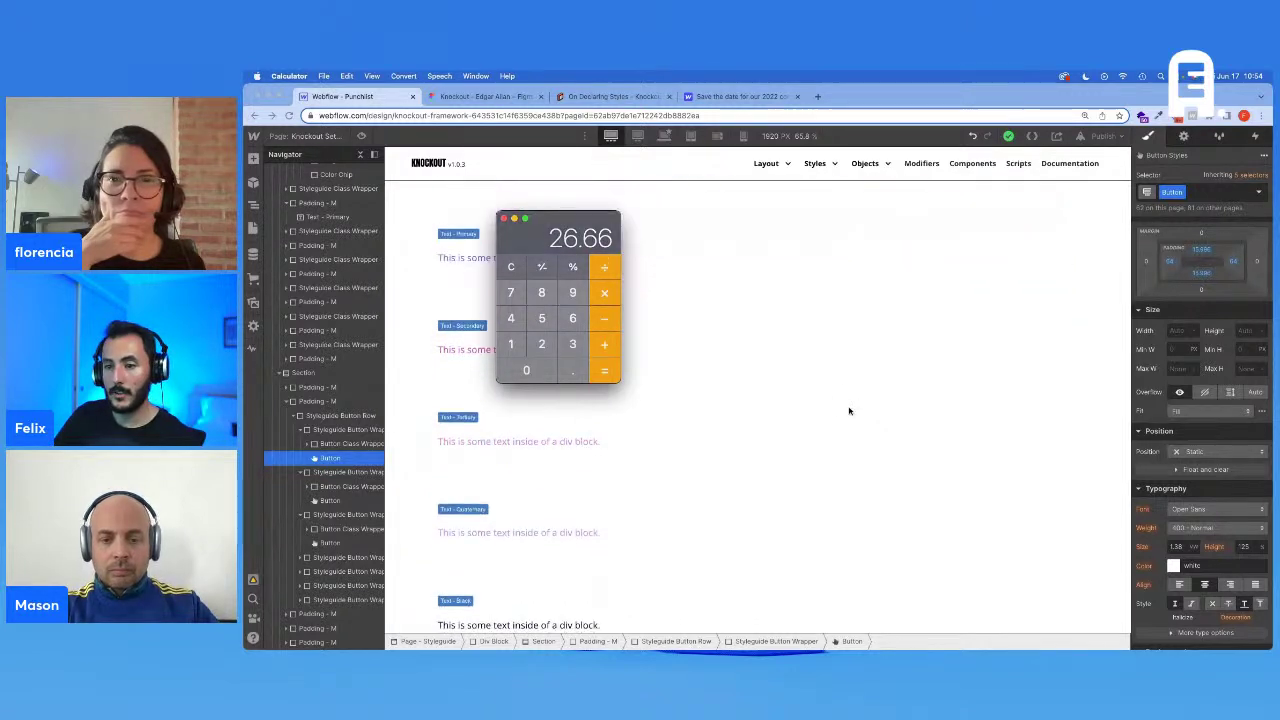
scroll(770, 421, down, 5)
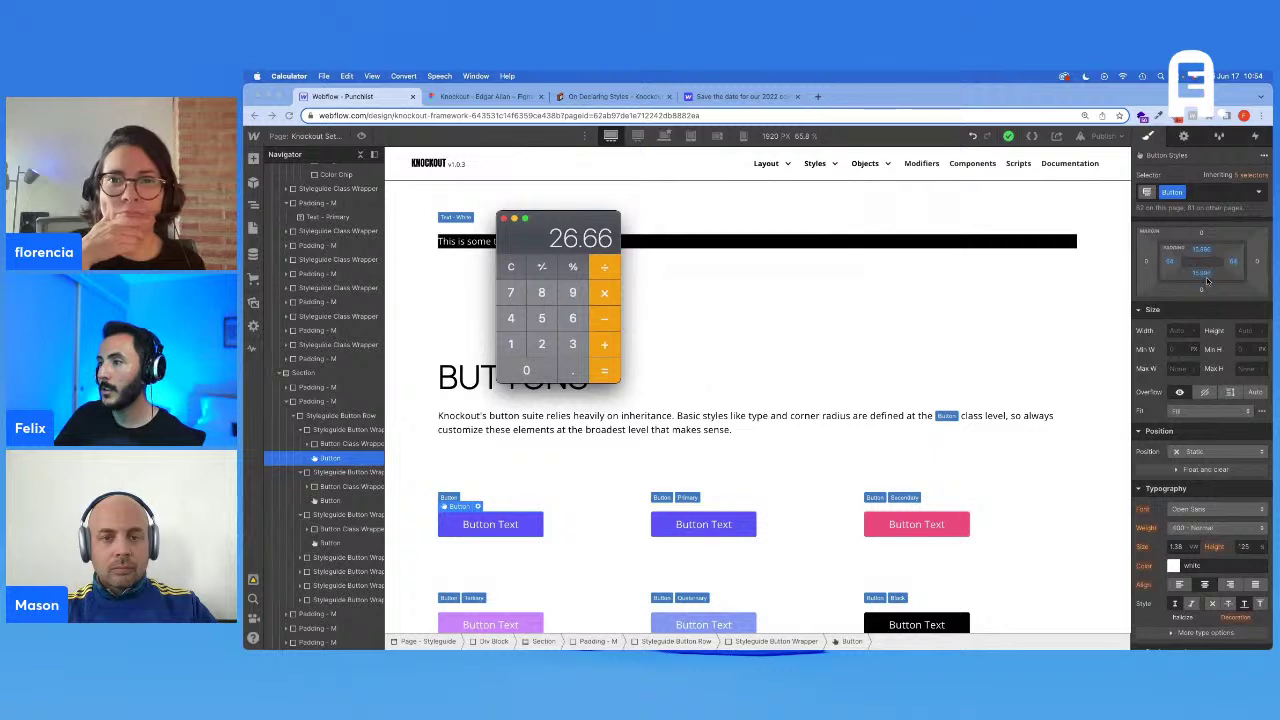
click(1172, 263)
click(1171, 262)
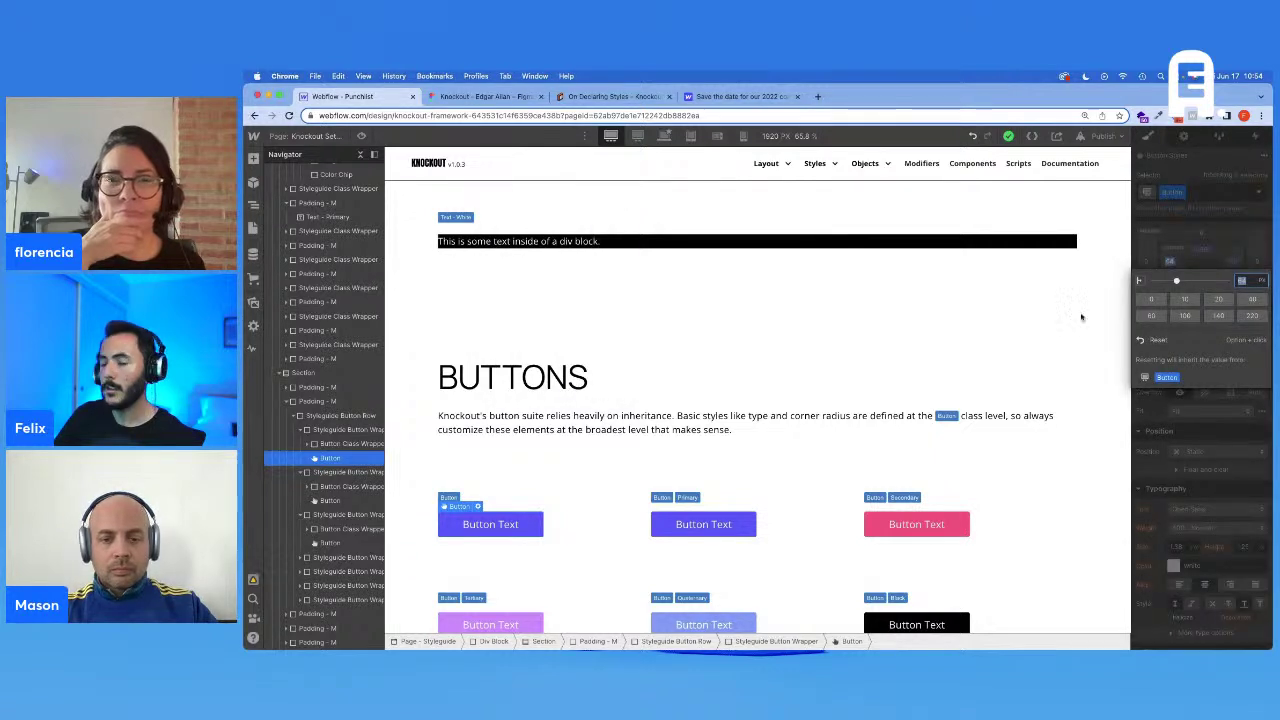
key(Escape)
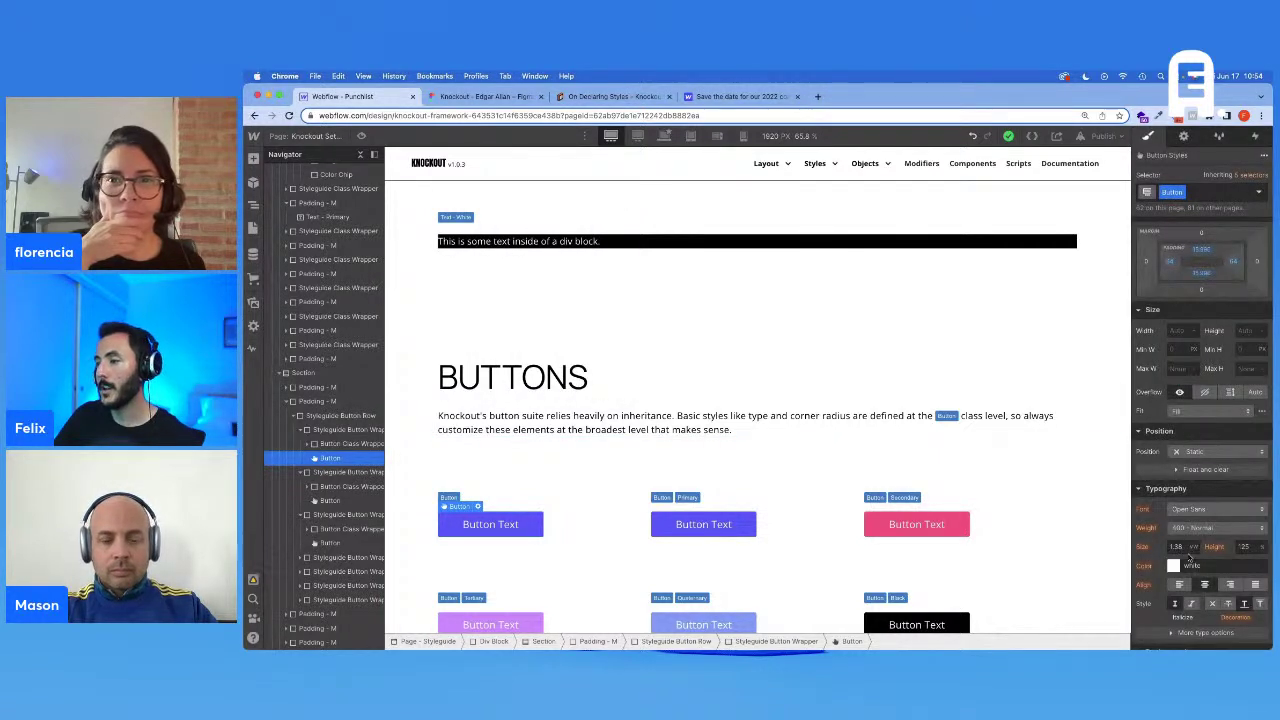
click(1177, 546)
text(20)
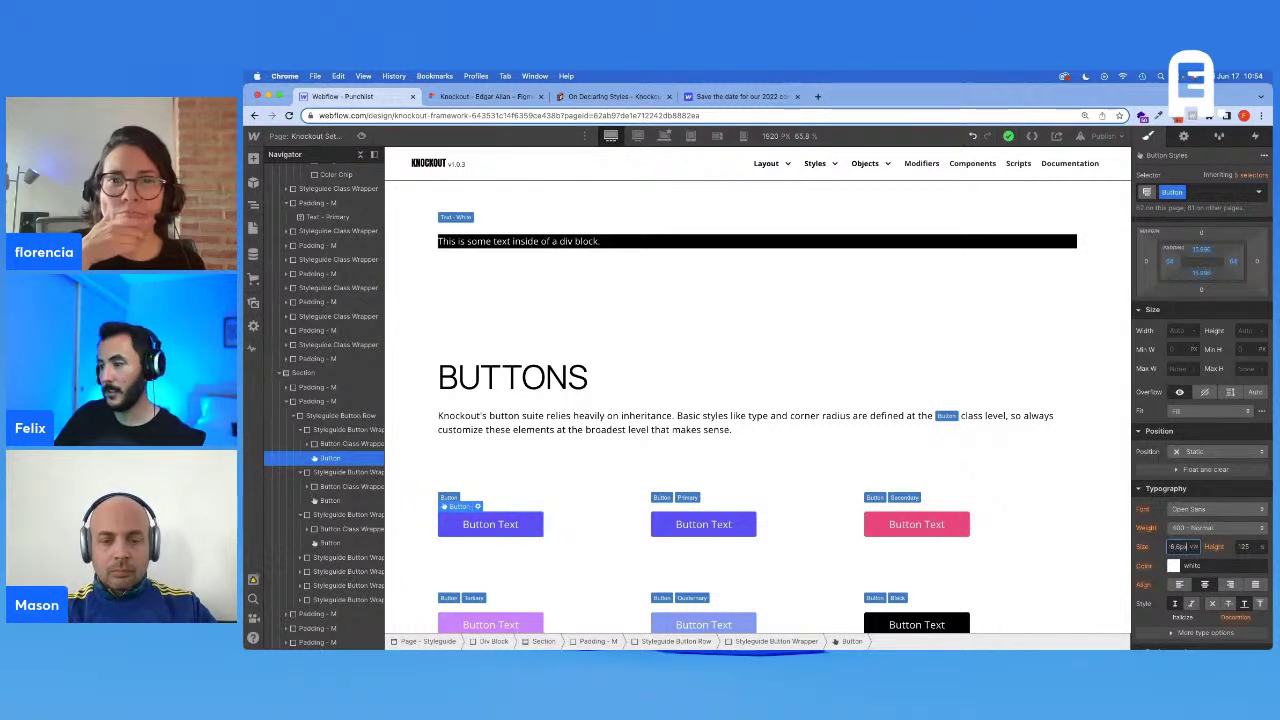
key(Return)
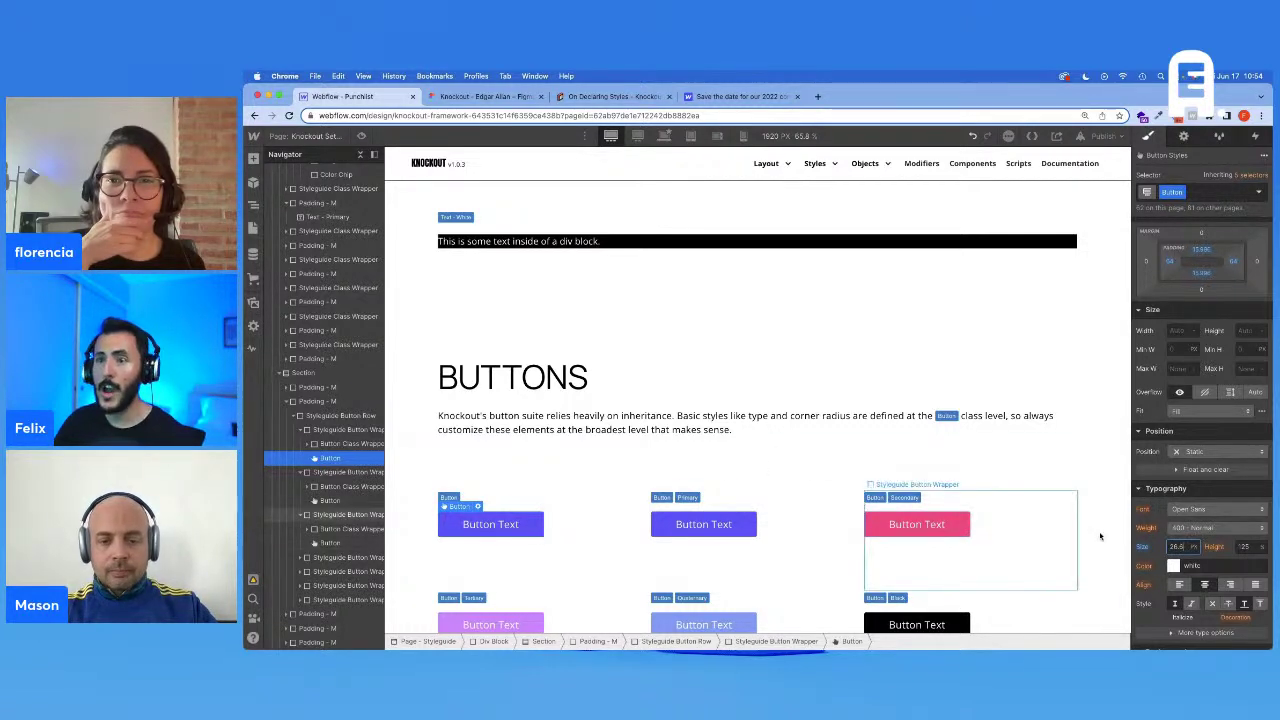
Step: Switch to the base desktop breakpoint and review the inverted, transparent and disabled button variants
click(664, 135)
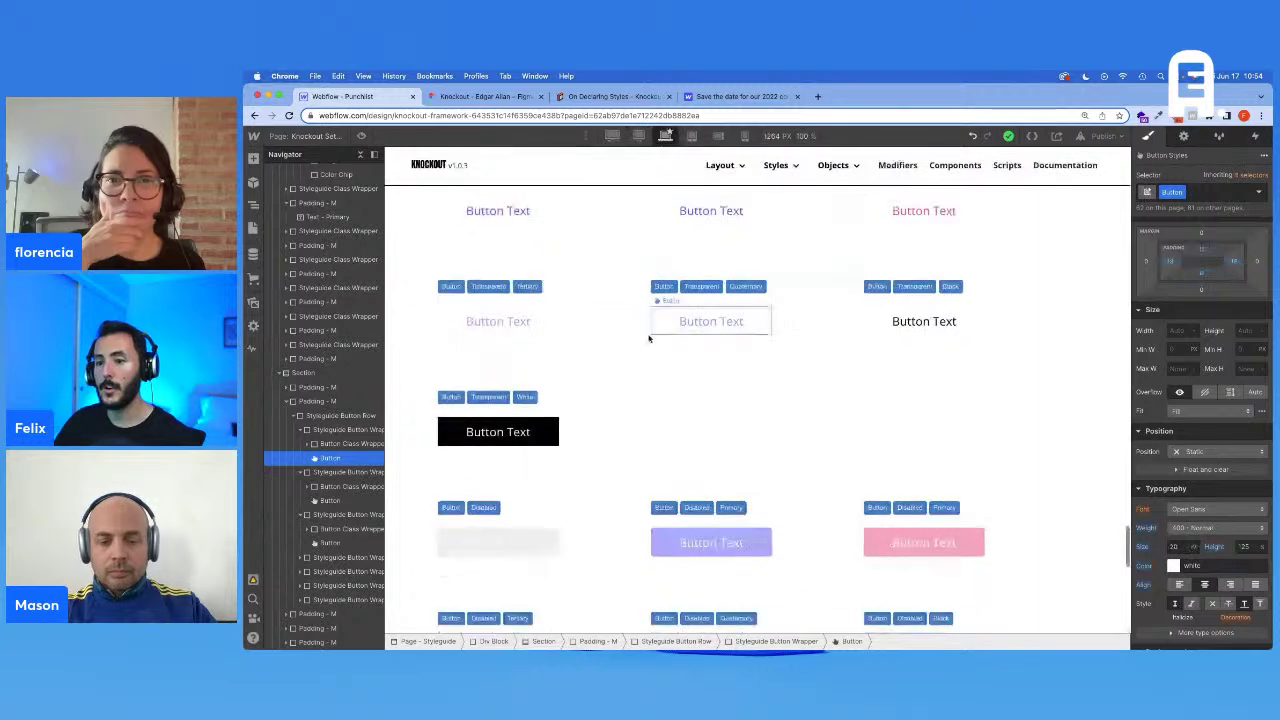
scroll(641, 366, down, 3)
scroll(642, 362, up, 10)
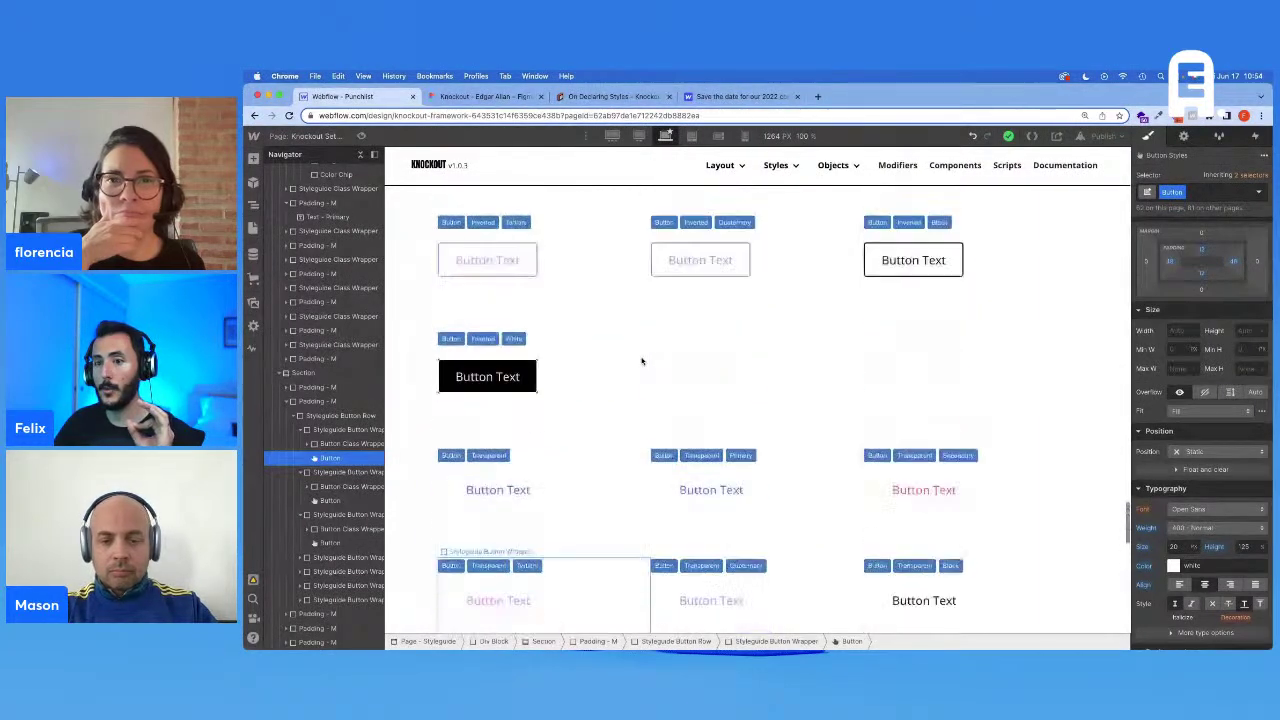
scroll(642, 362, up, 5)
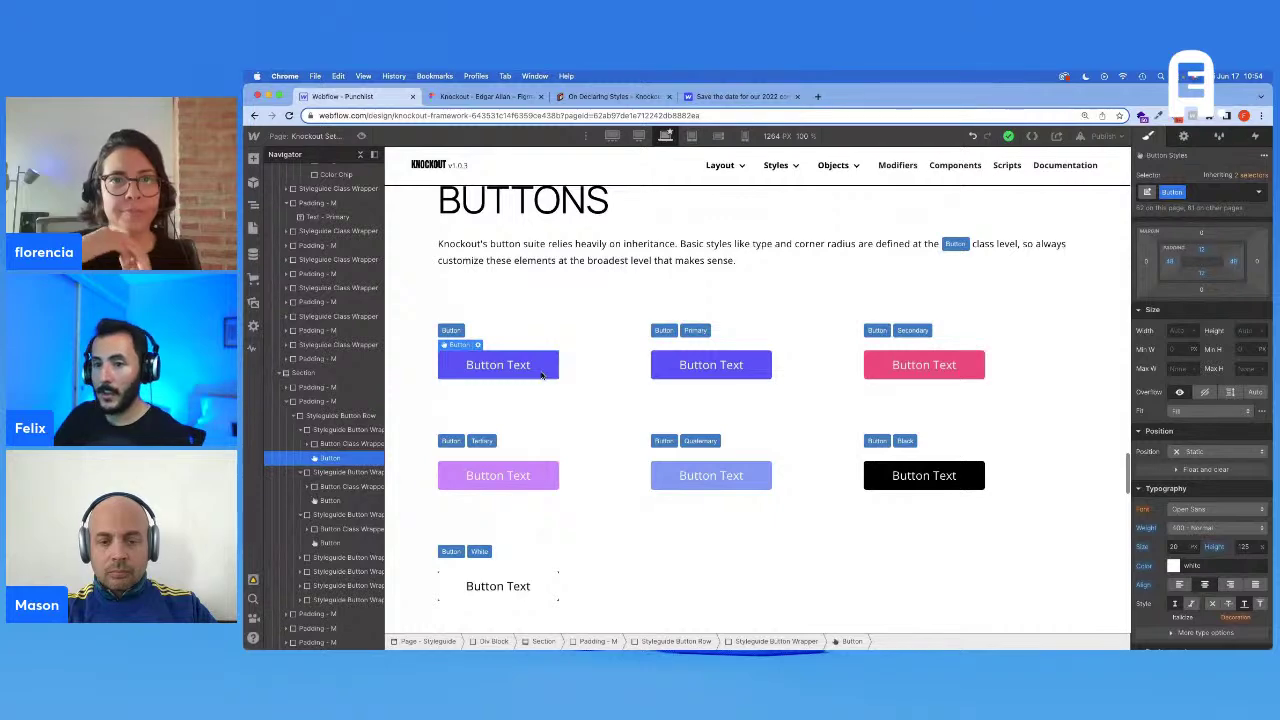
click(334, 432)
key(super+e)
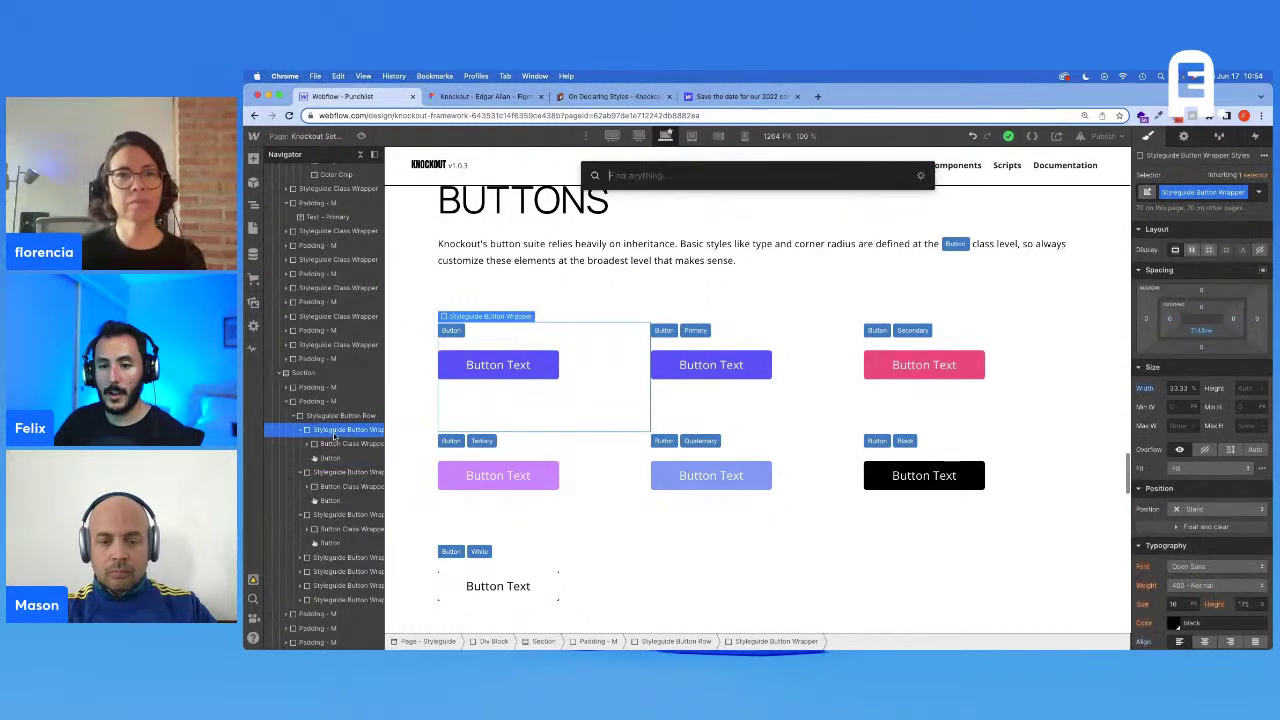
text(d)
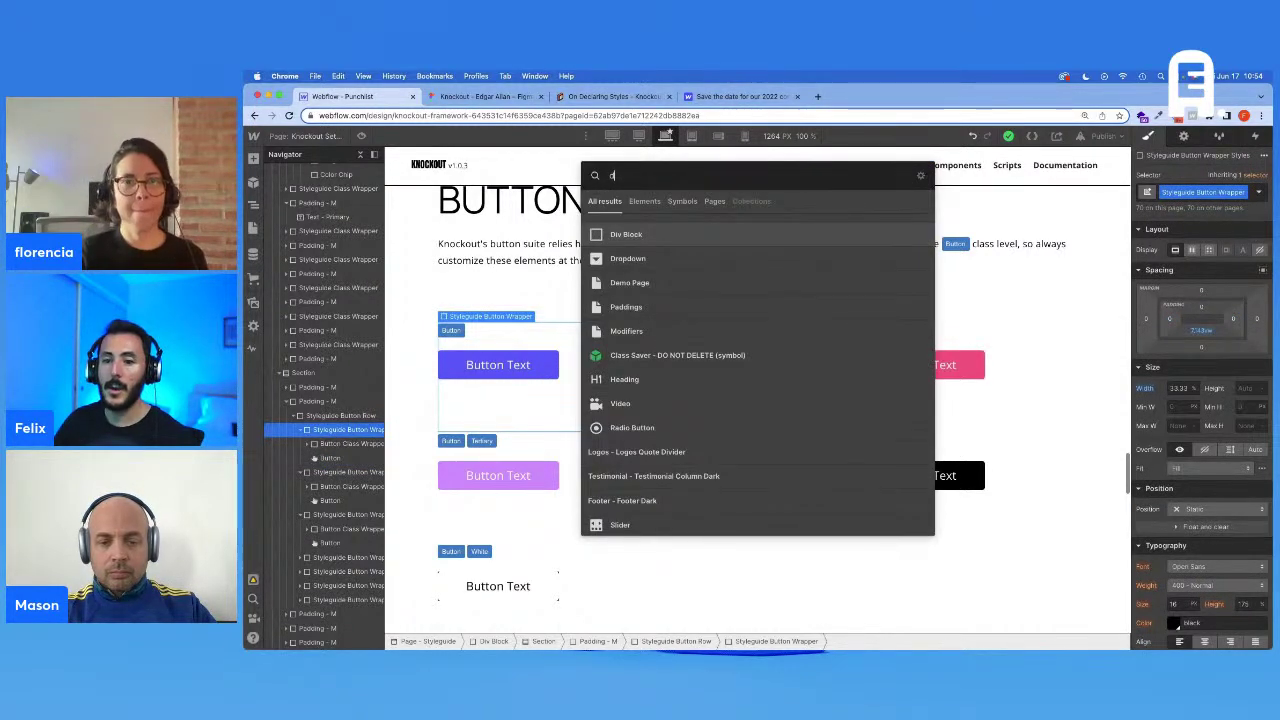
key(Escape)
Step: Add a Link Block to the Styleguide Button Row and move it into the first Styleguide Button Wrapper, above its Button
click(336, 416)
key(super+e)
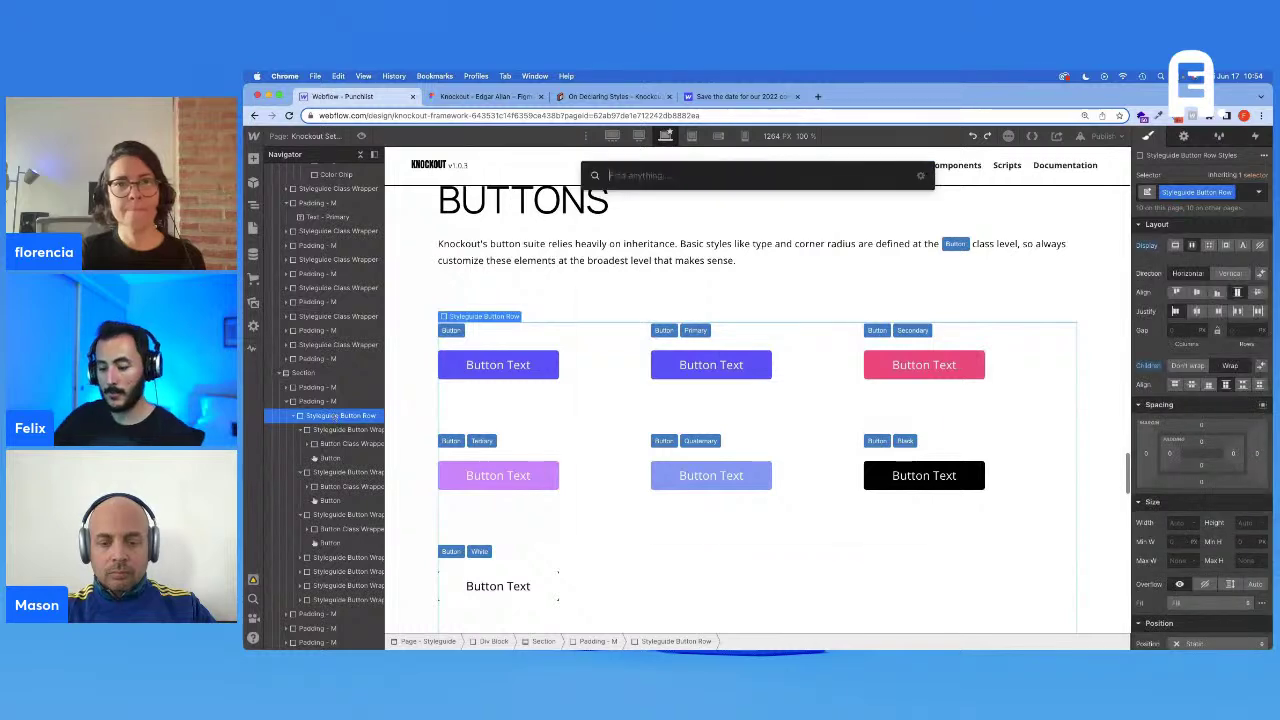
text(li)
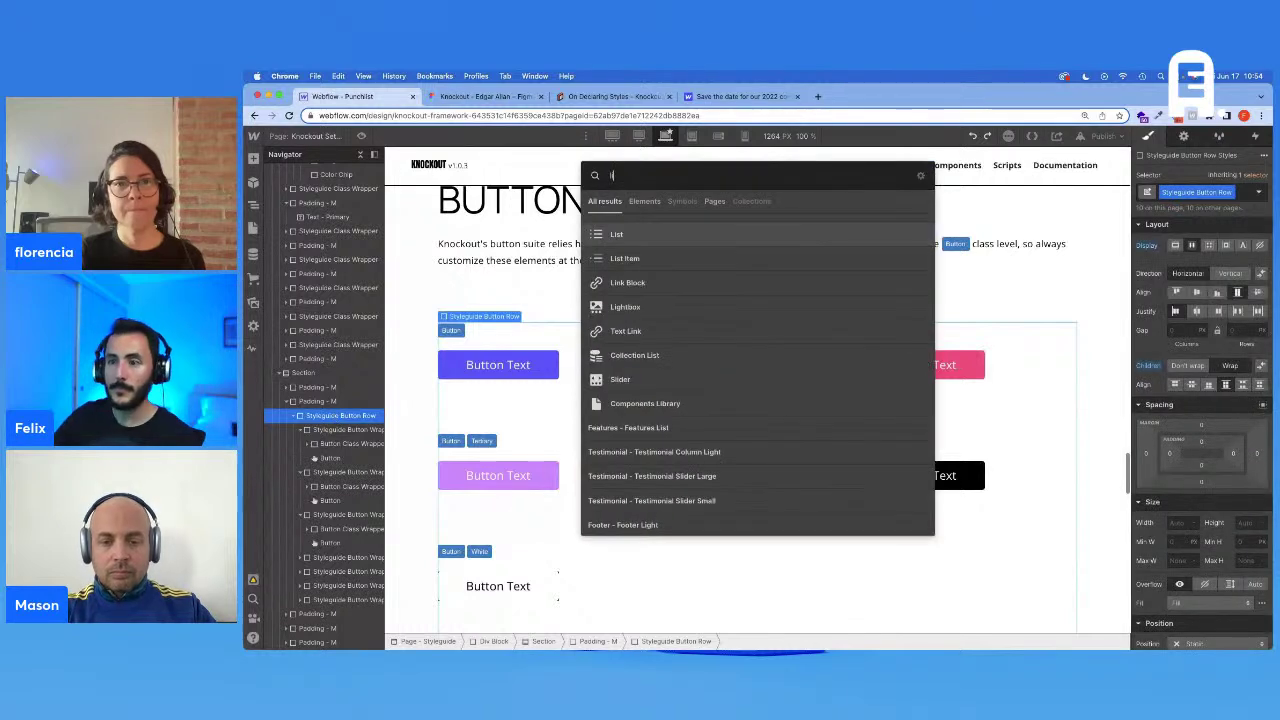
click(667, 284)
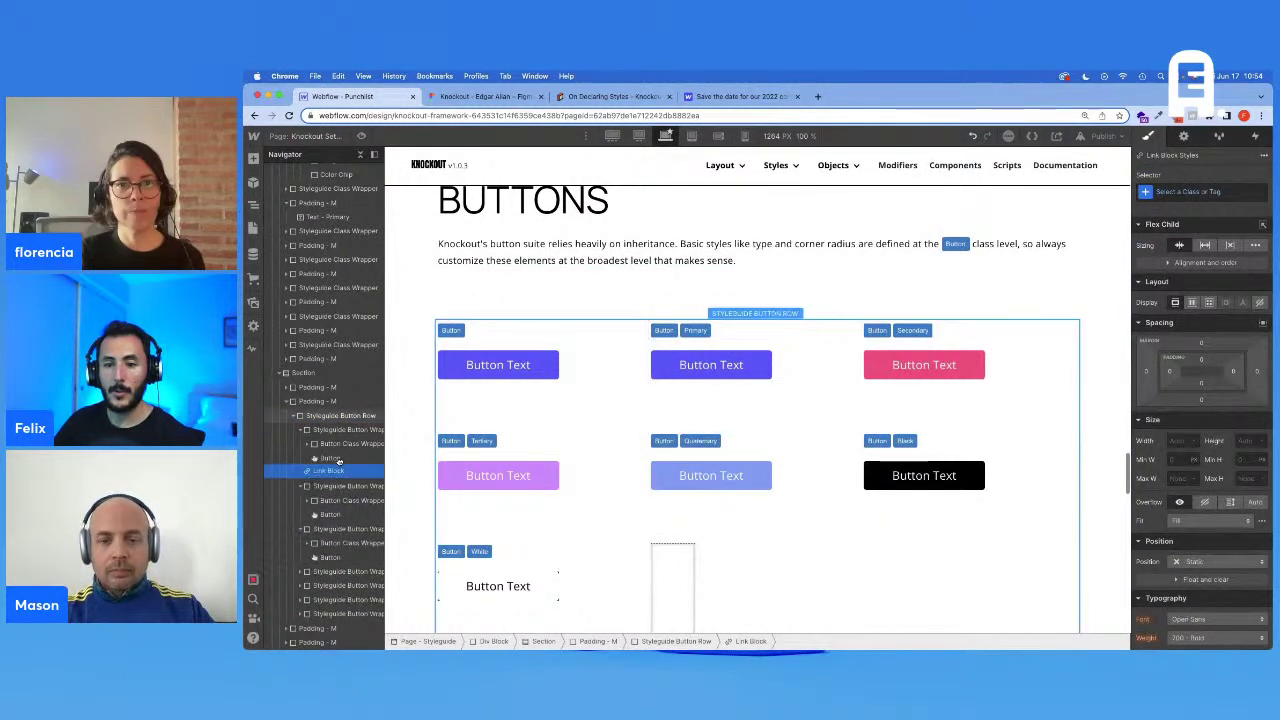
drag(338, 460, 550, 427)
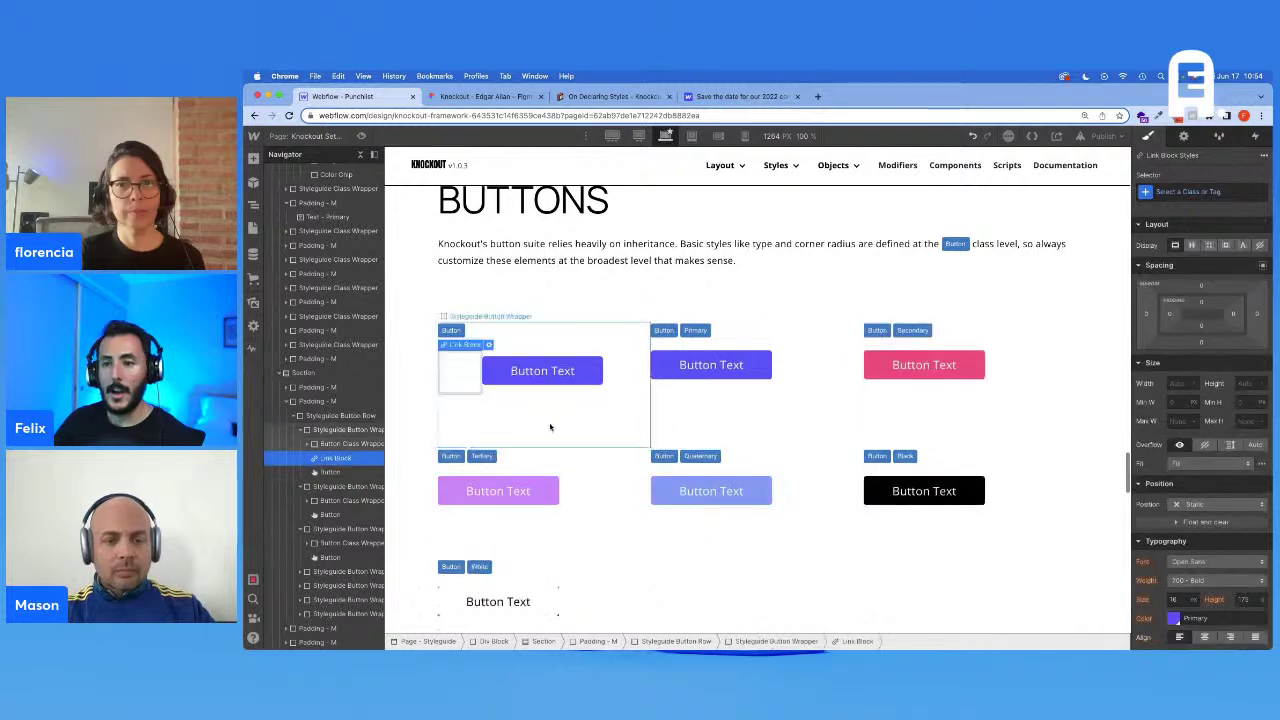
Step: Apply the Button class to the new Link Block and insert a Text Block inside it
click(1164, 190)
text(Button)
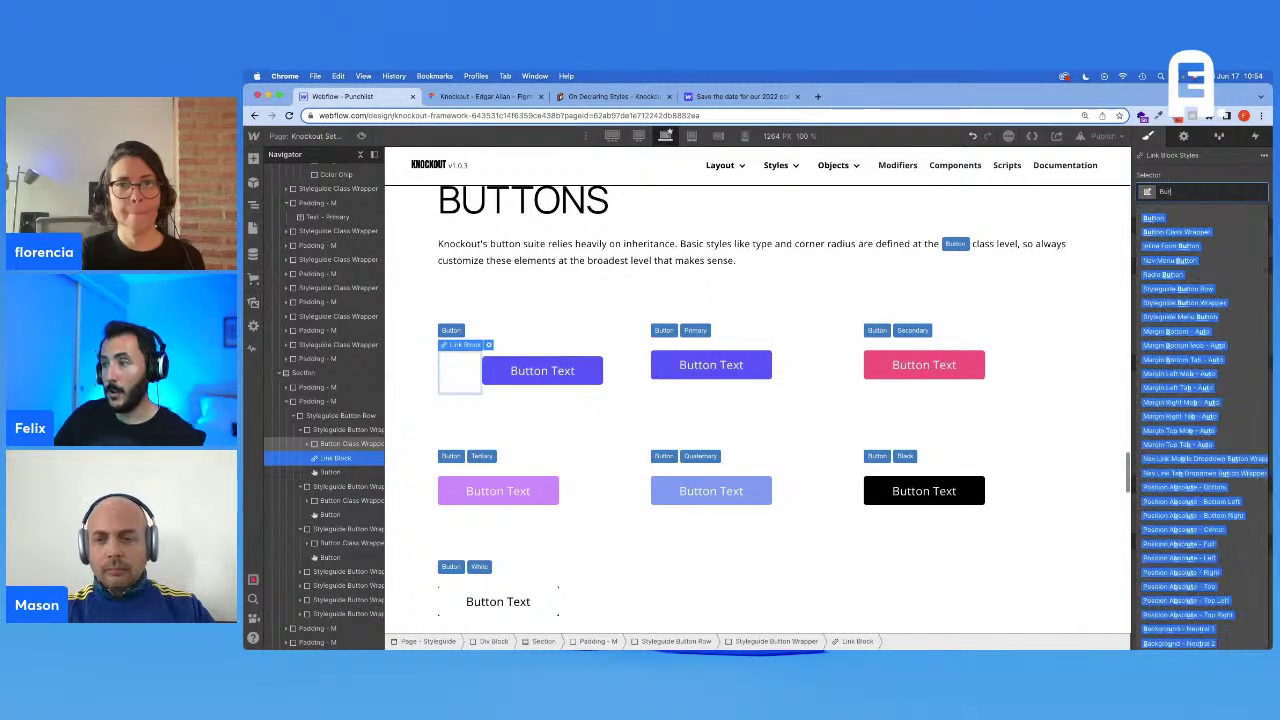
key(Return)
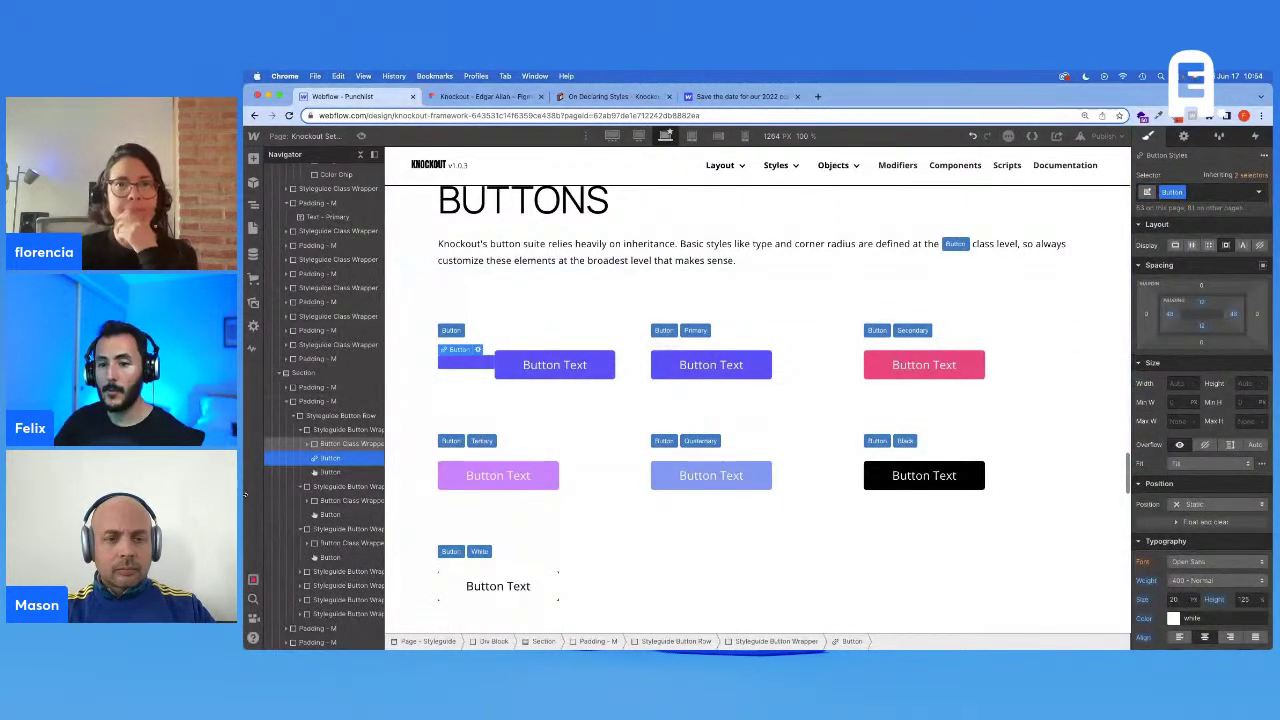
key(super+e)
text(te)
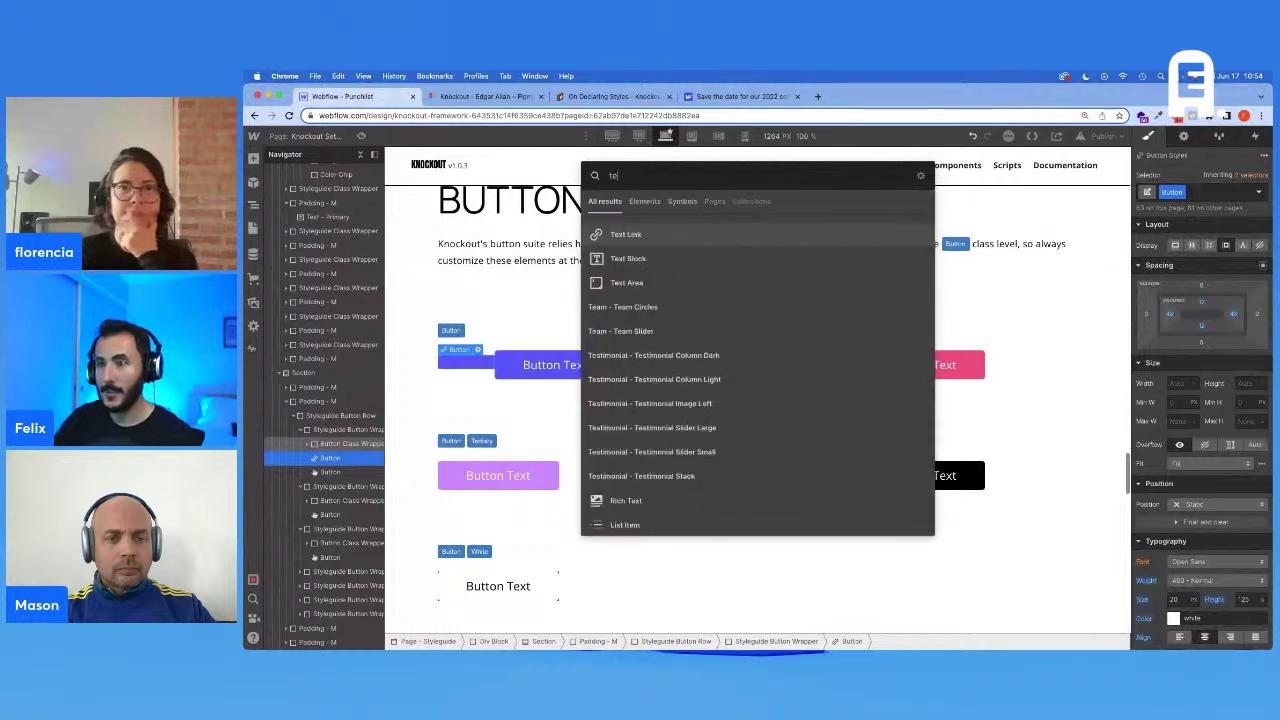
click(635, 259)
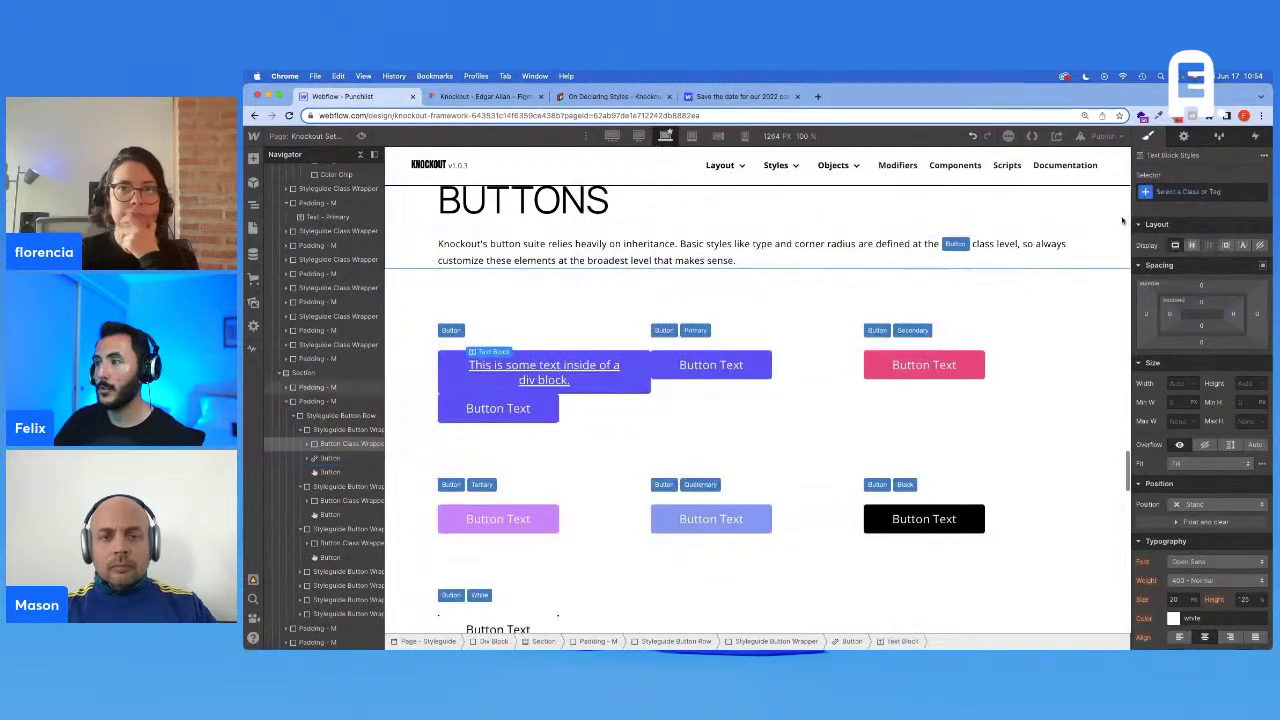
Step: Switch to the Figma file and inspect the typography of the Text S and Text M samples
click(468, 97)
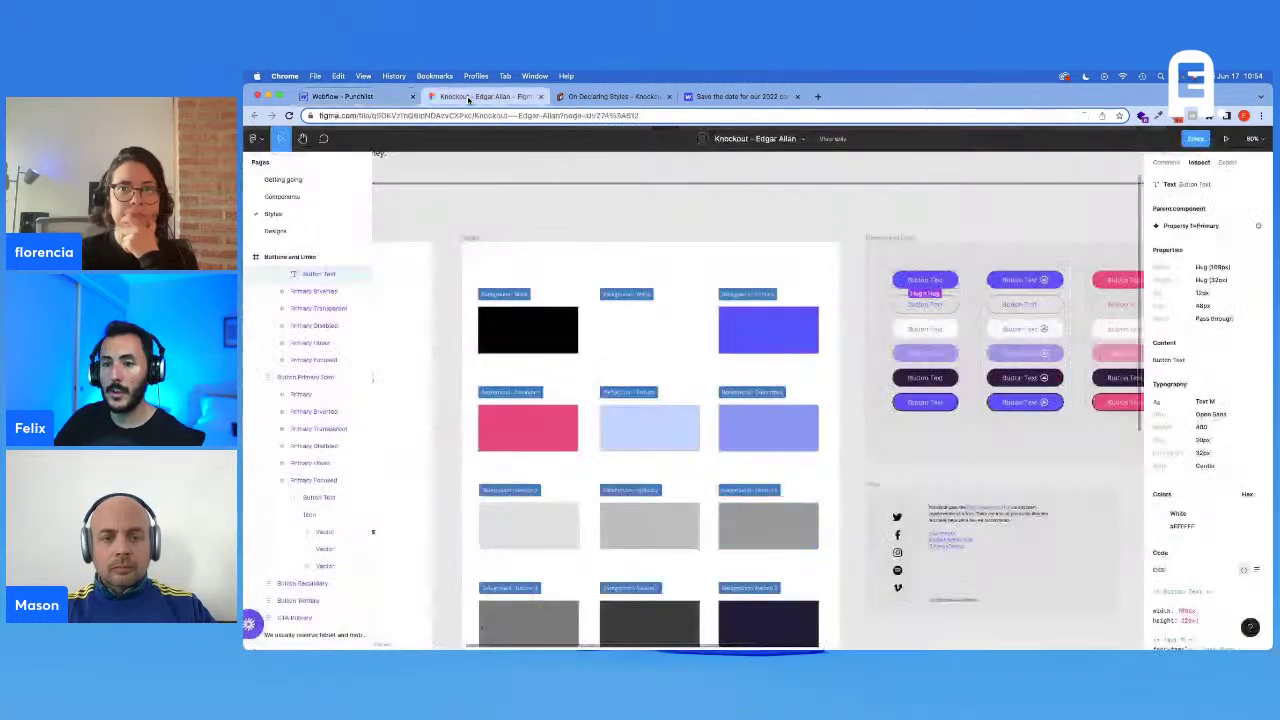
scroll(581, 437, left, 5)
click(581, 437)
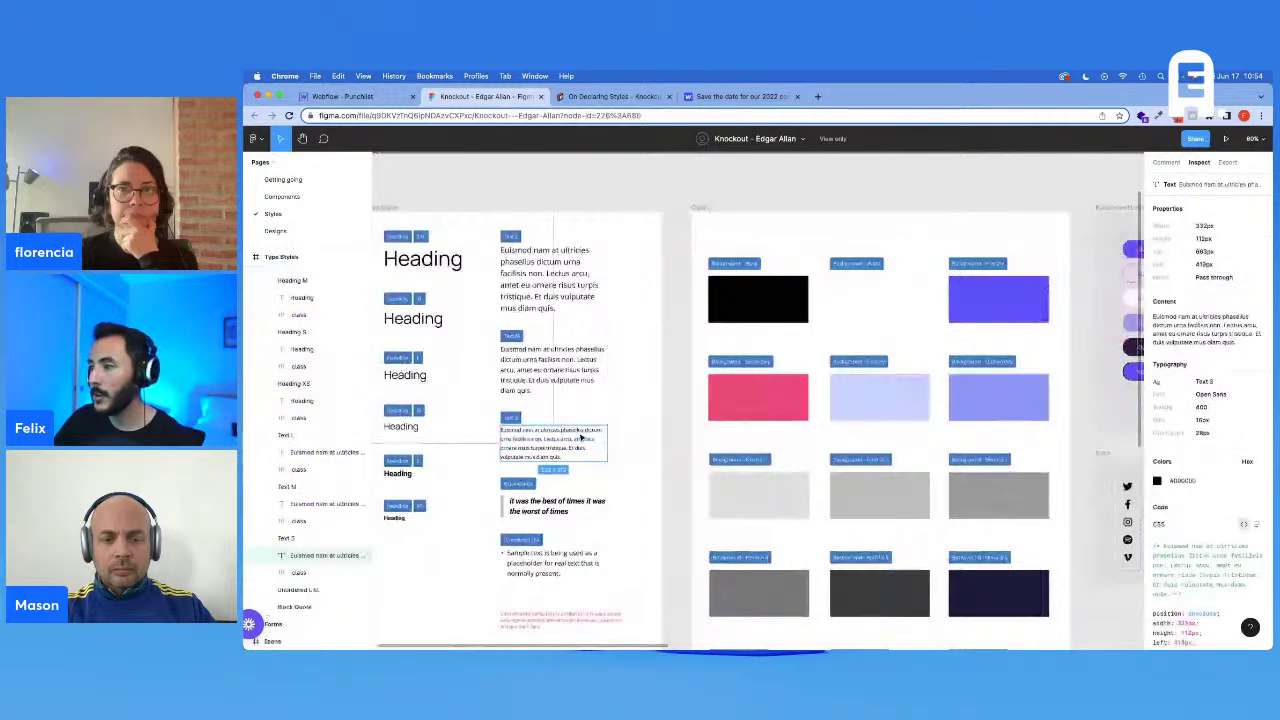
click(556, 376)
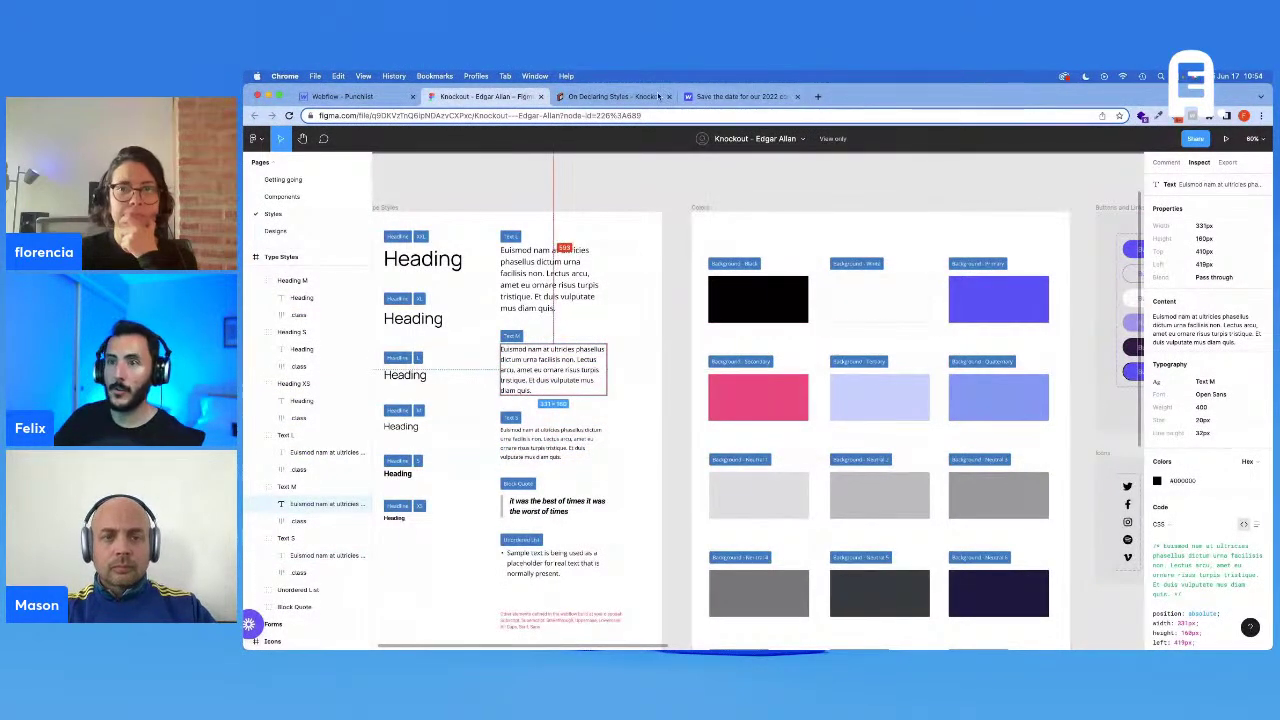
Step: Return to Webflow, apply the Text M class to the Link Block's text block and change its text to "Button Text"
click(350, 96)
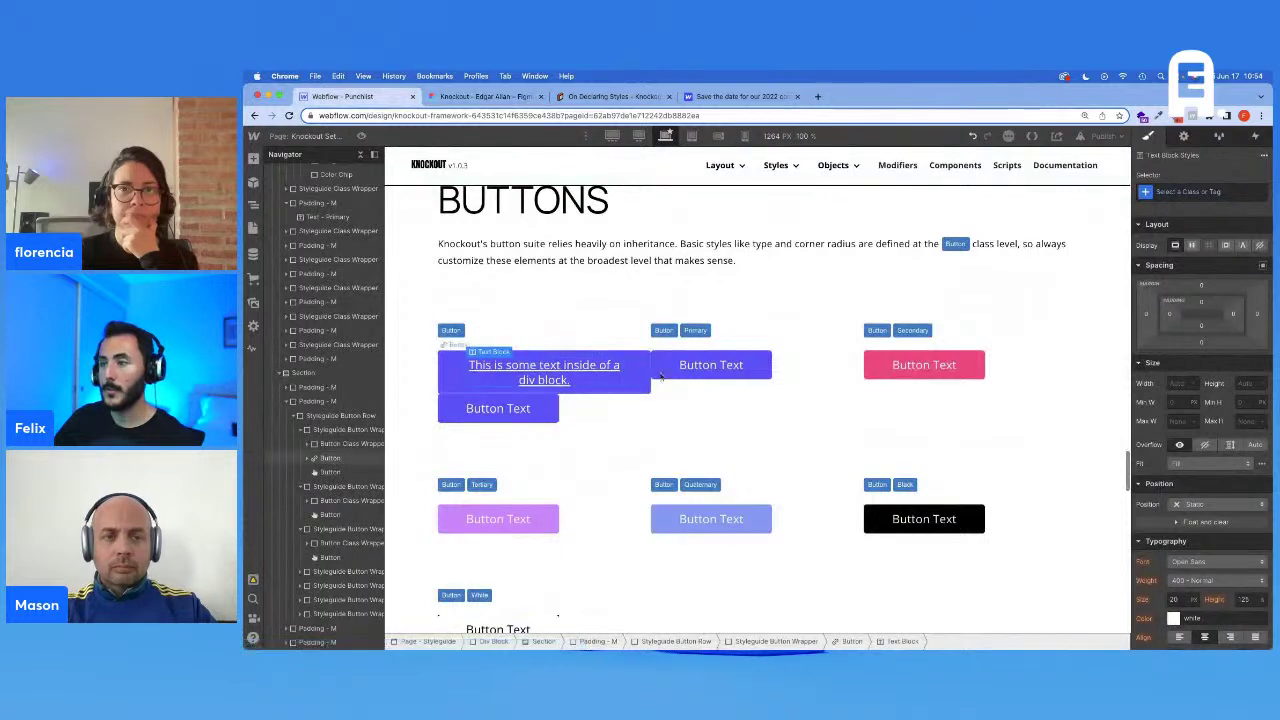
key(super+Return)
text(Text)
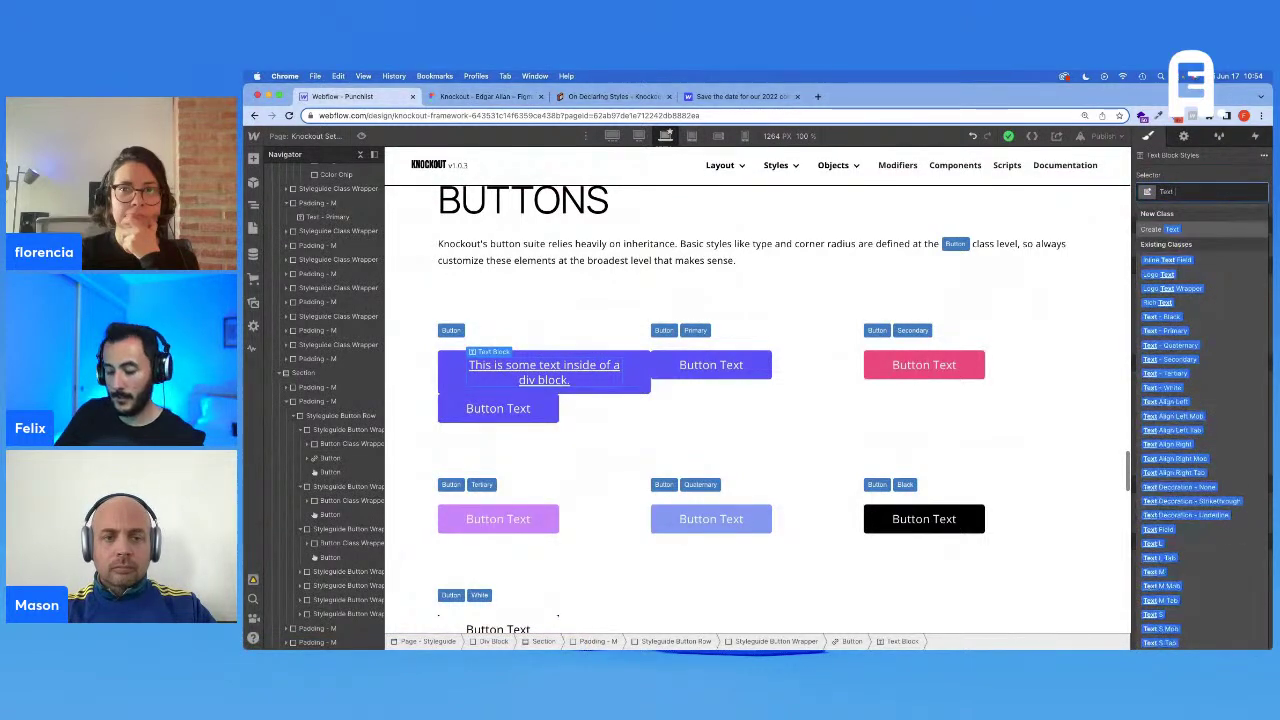
click(1155, 571)
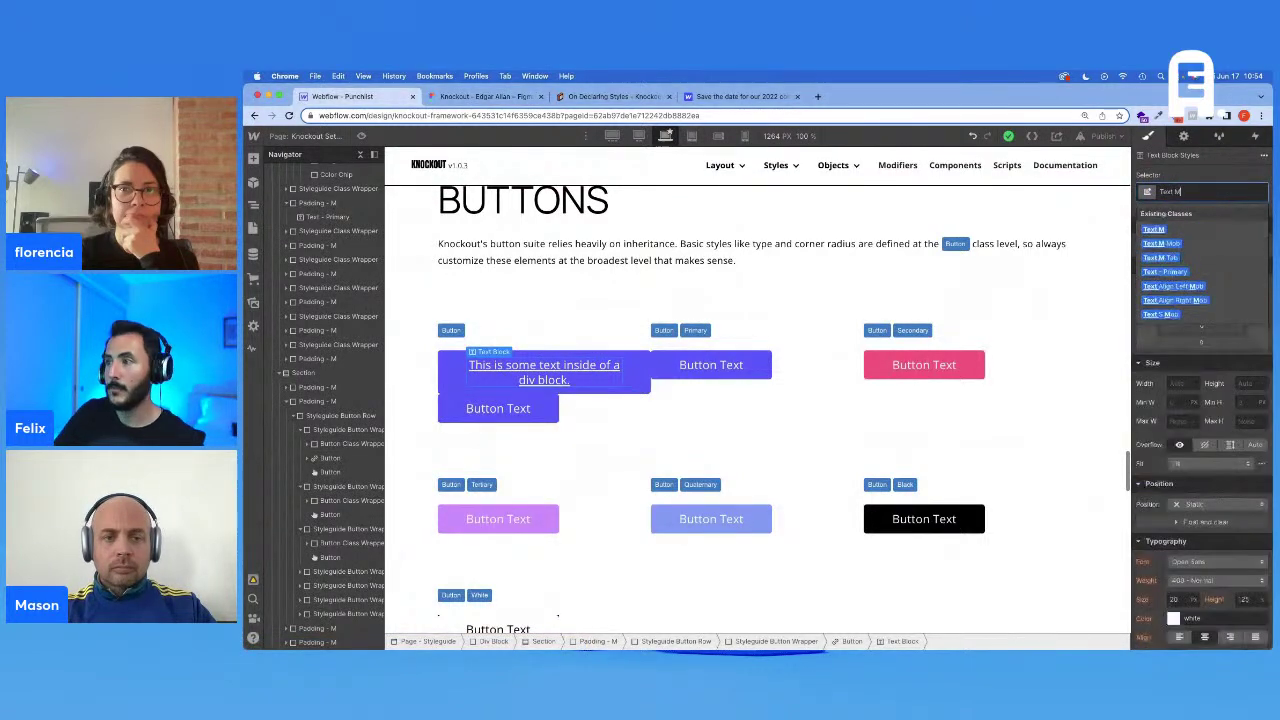
double_click(544, 376)
text(Button Text)
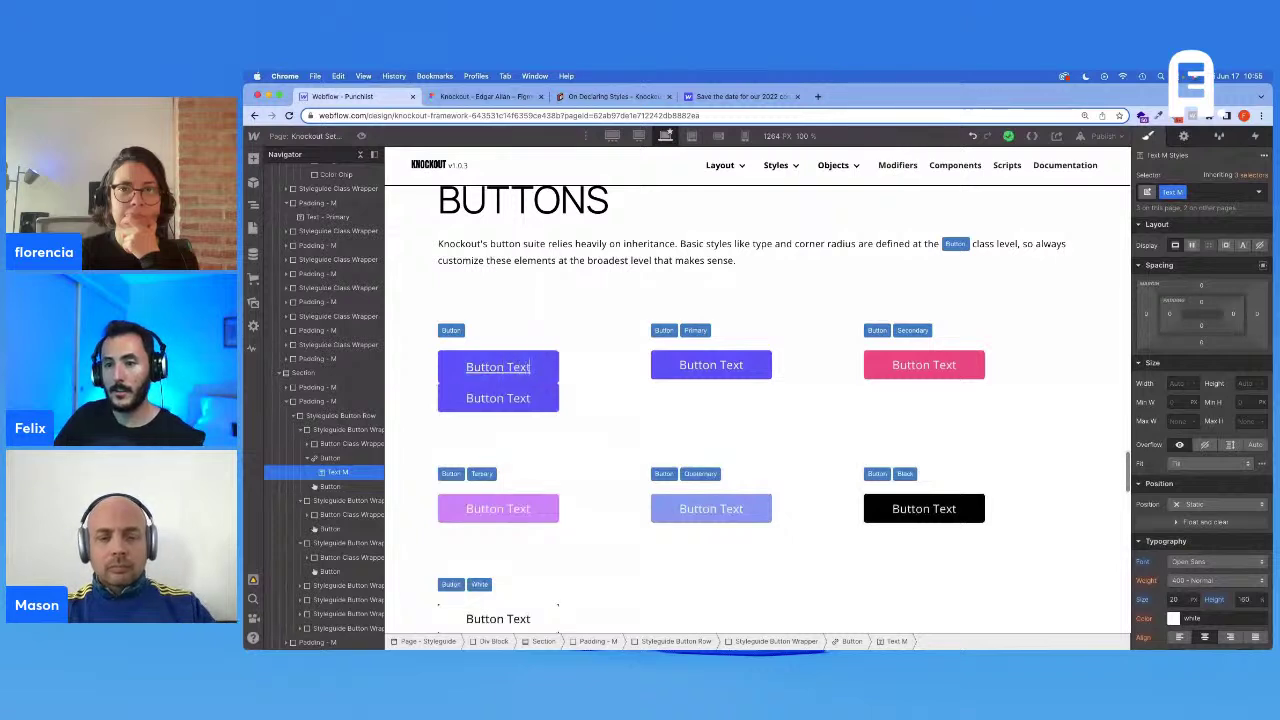
Step: Set the Button class's text decoration to none and compare the Link Block with the regular Button beneath it
click(551, 368)
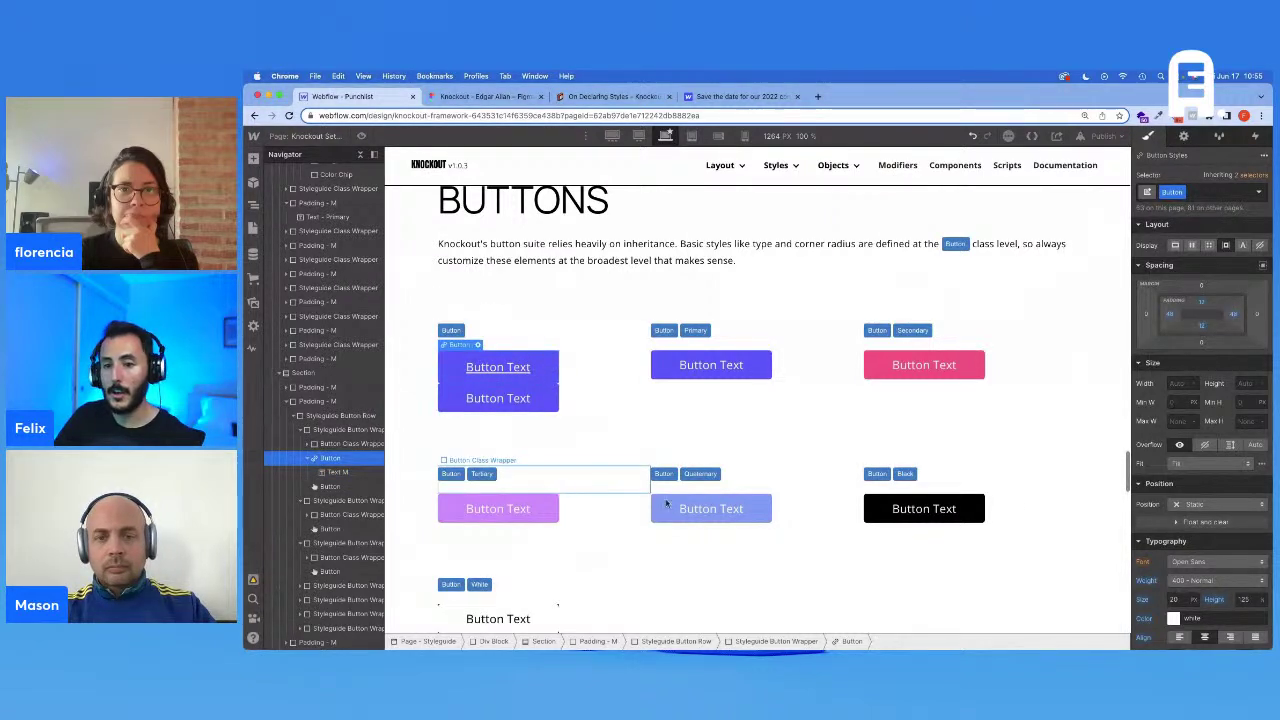
scroll(1203, 503, down, 2)
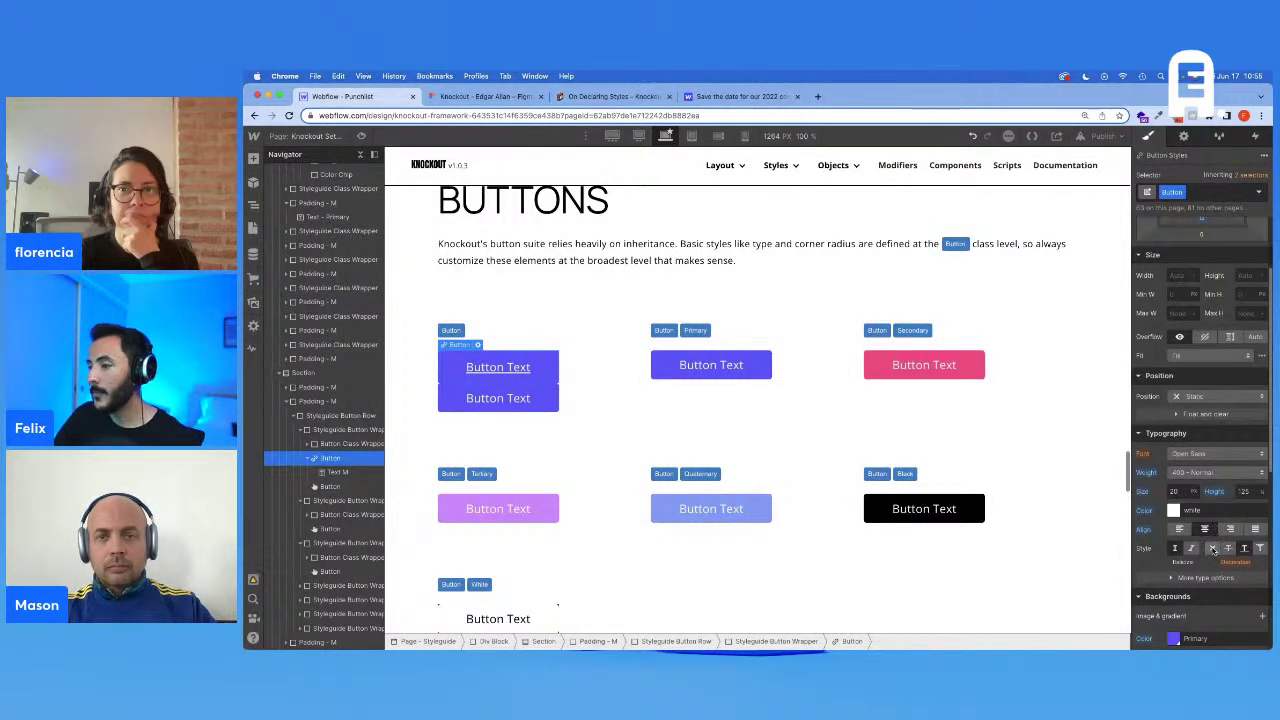
click(1212, 548)
click(548, 394)
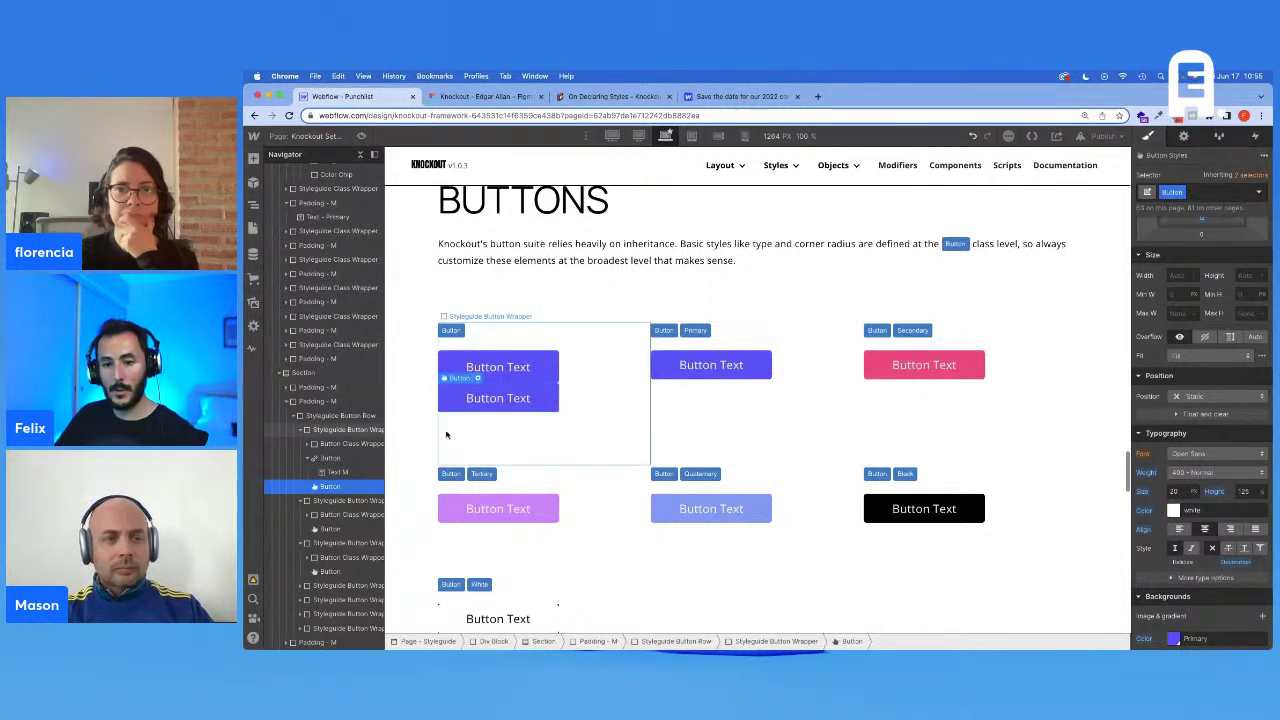
Step: Delete the Link Block version of the Button, including its Text M block, from the first Styleguide Button Wrapper
click(340, 472)
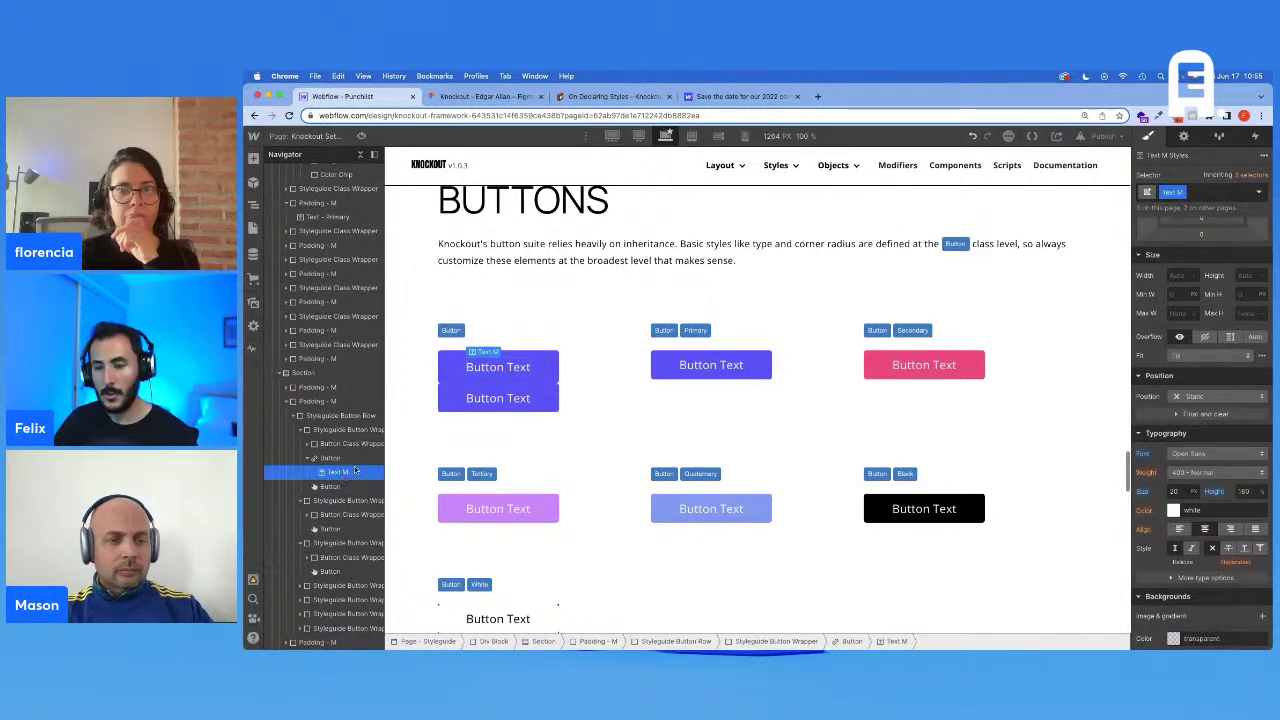
click(346, 460)
key(Delete)
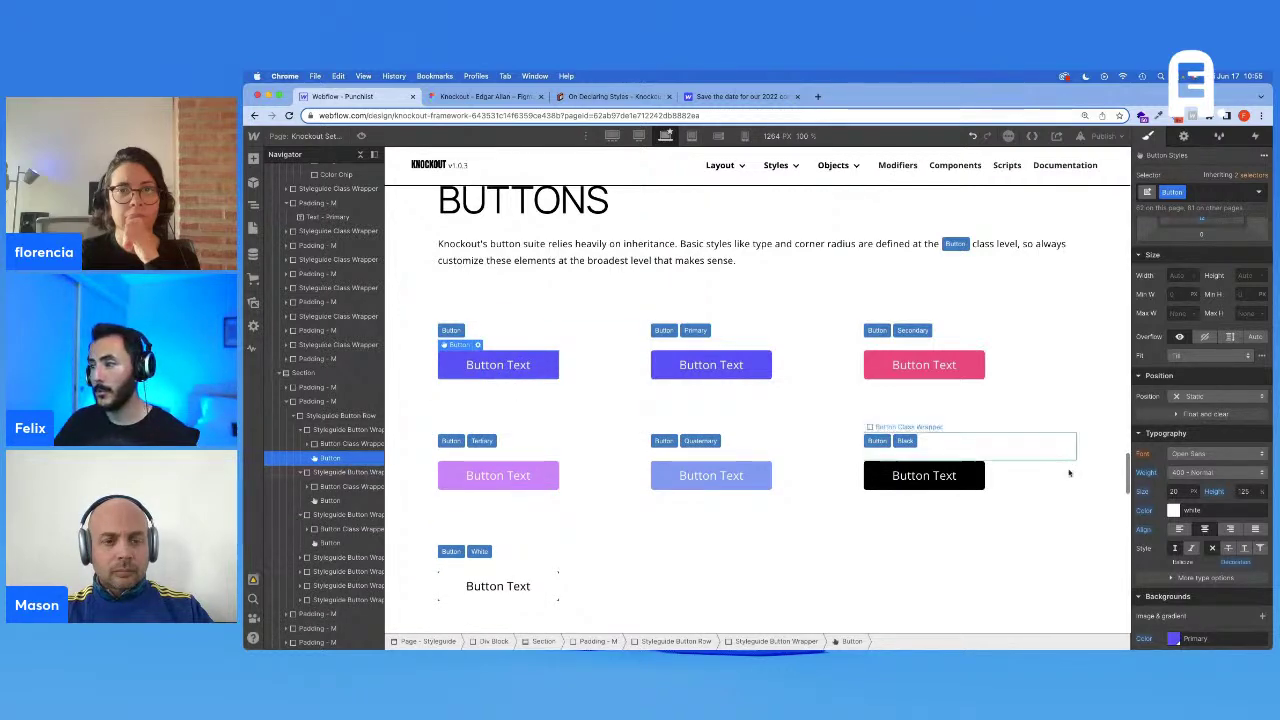
Step: Open the Large Viewport Type embed inside the Custom Code symbol for code editing and find its :root variables
scroll(318, 207, up, 10)
click(318, 207)
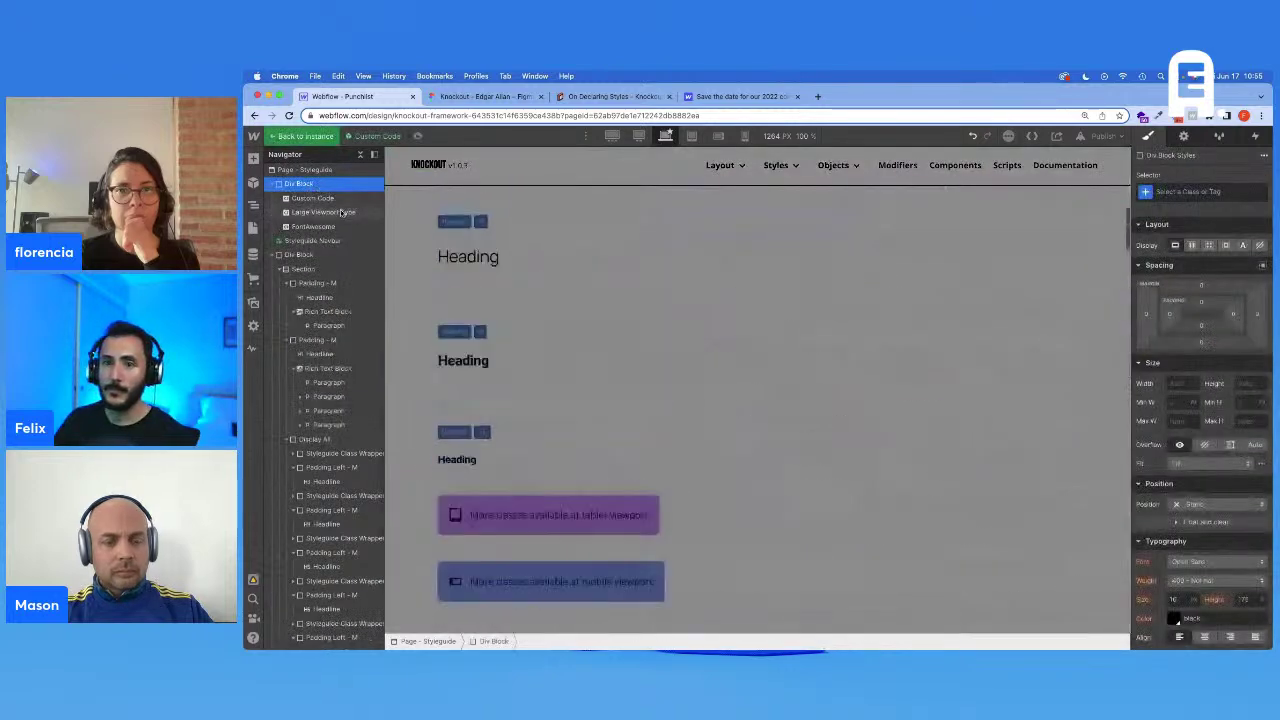
click(342, 213)
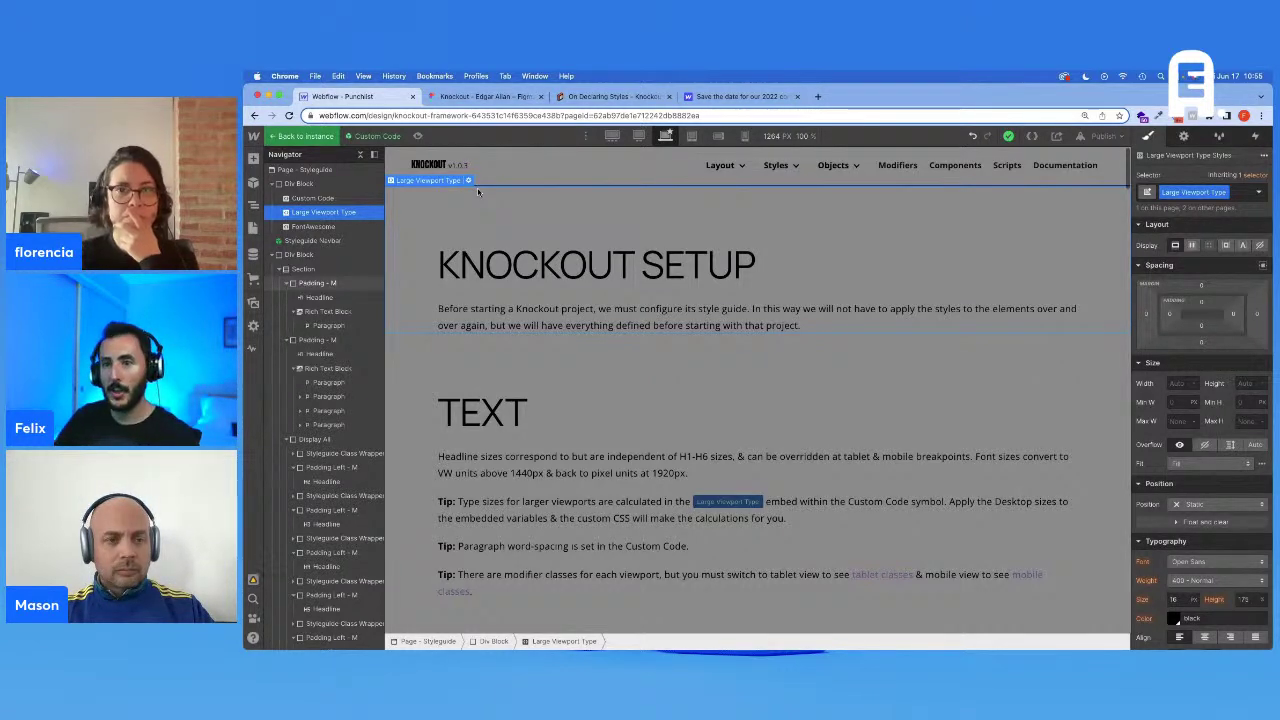
click(468, 181)
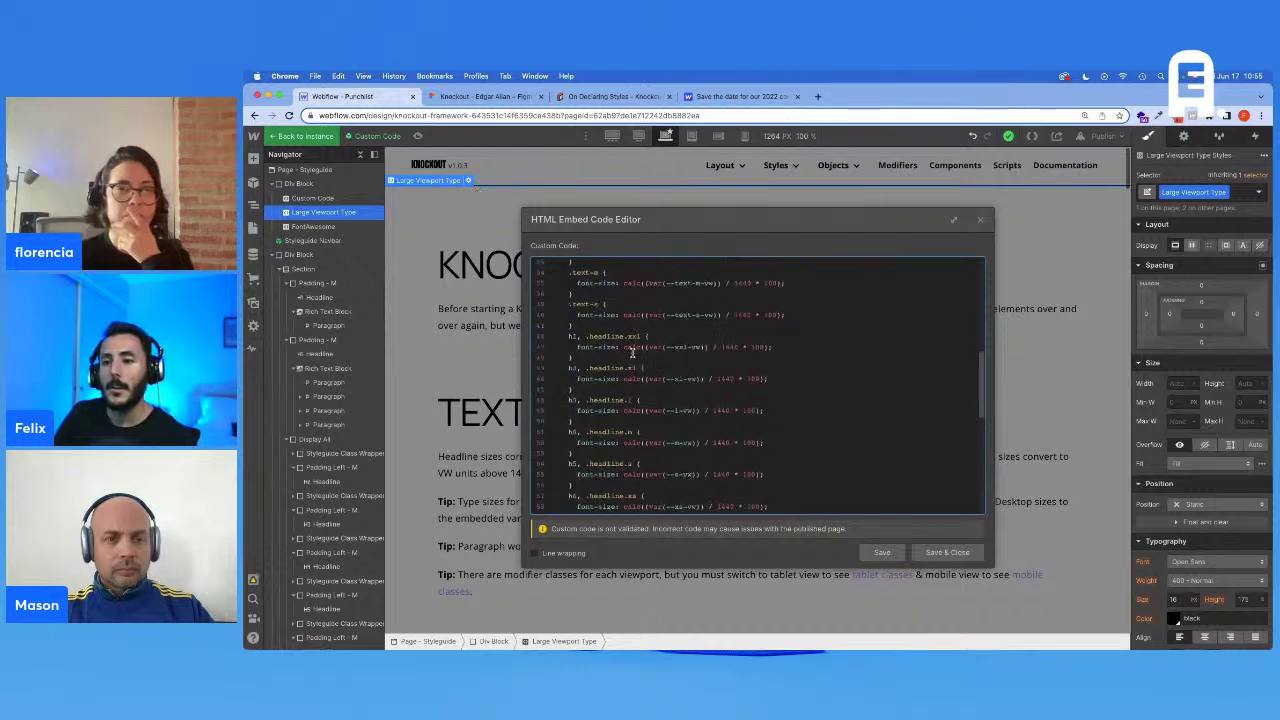
scroll(607, 313, down, 3)
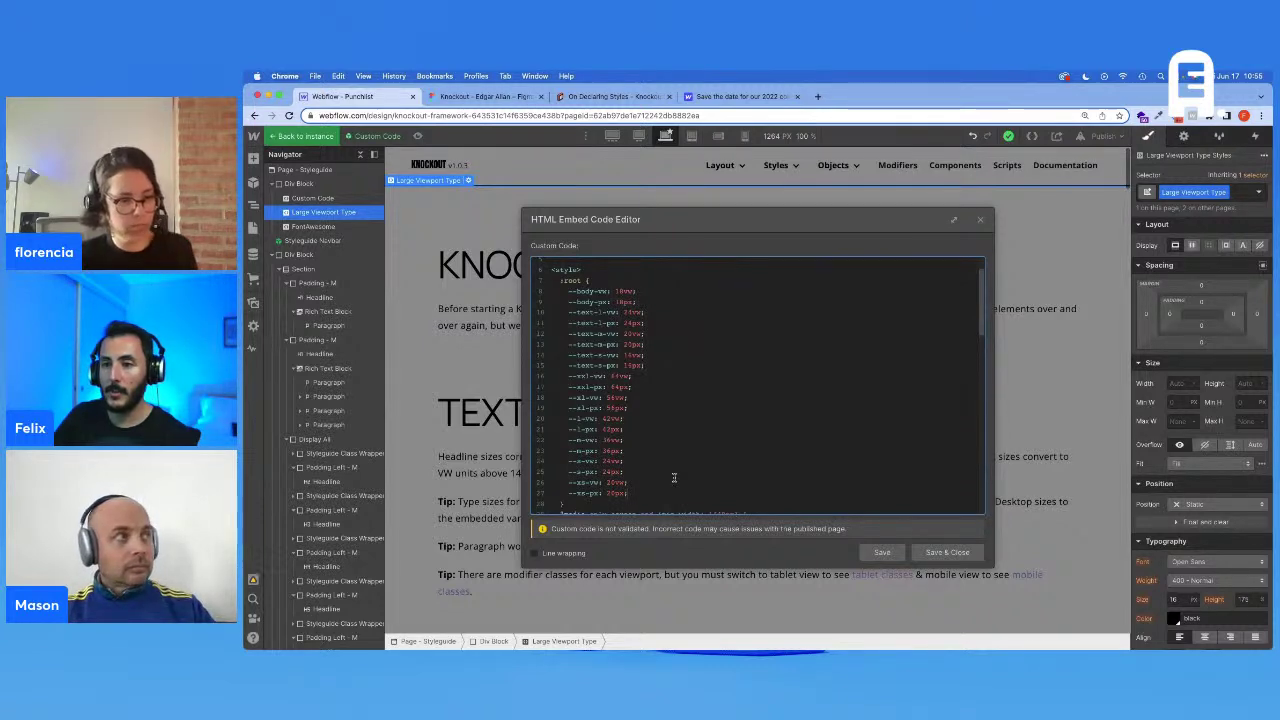
Step: Add the variables --button-vw: 20vw and --button-px: 20px at the end of the :root block
text(--)
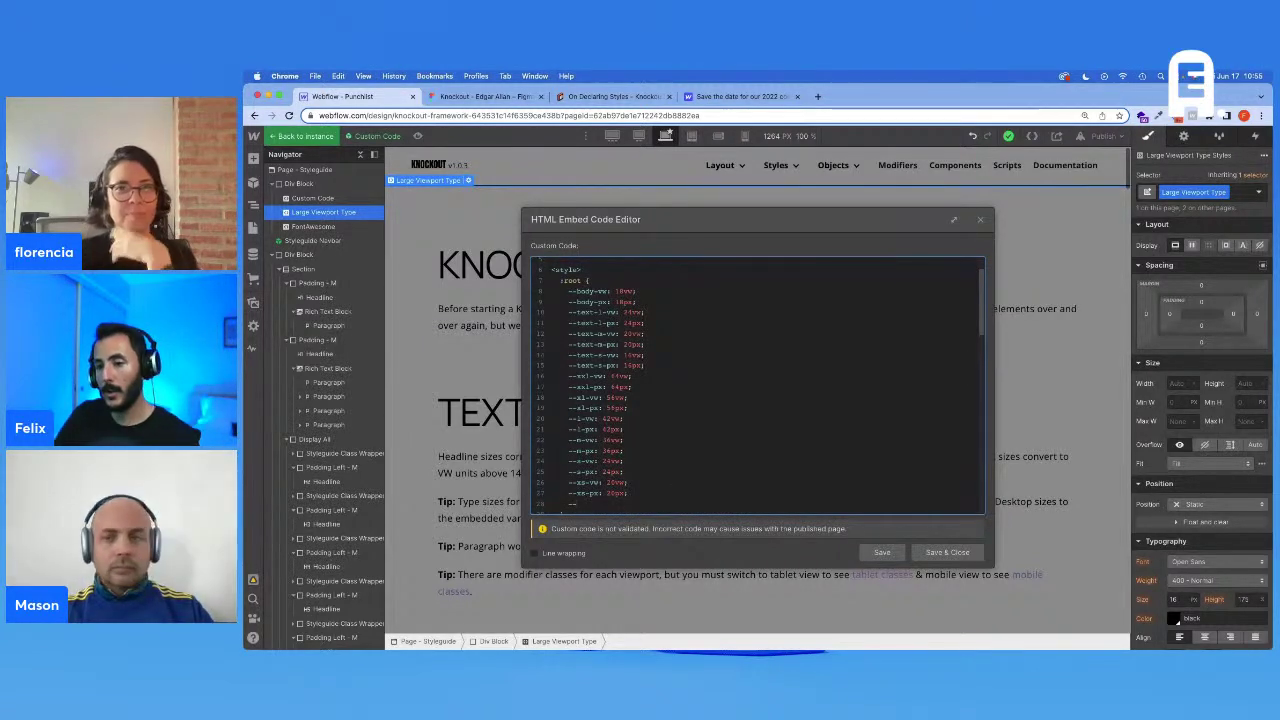
text(bo)
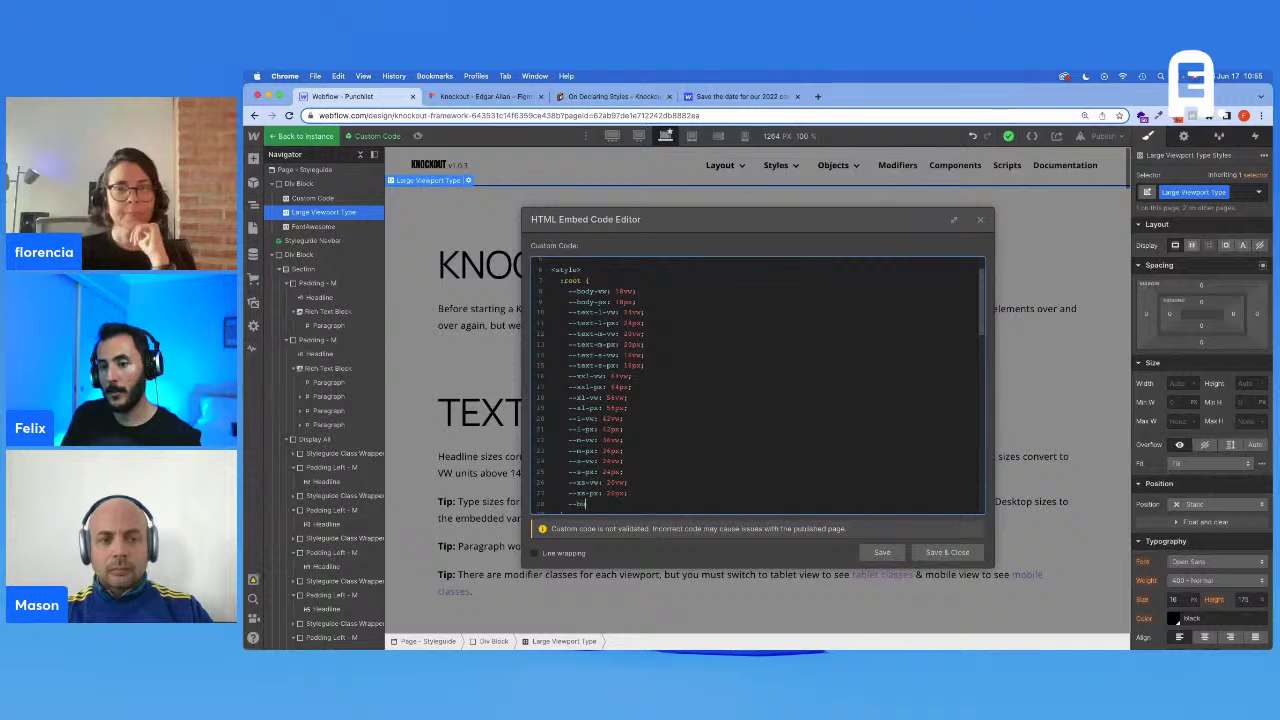
key(BackSpace)
text(utton-vw)
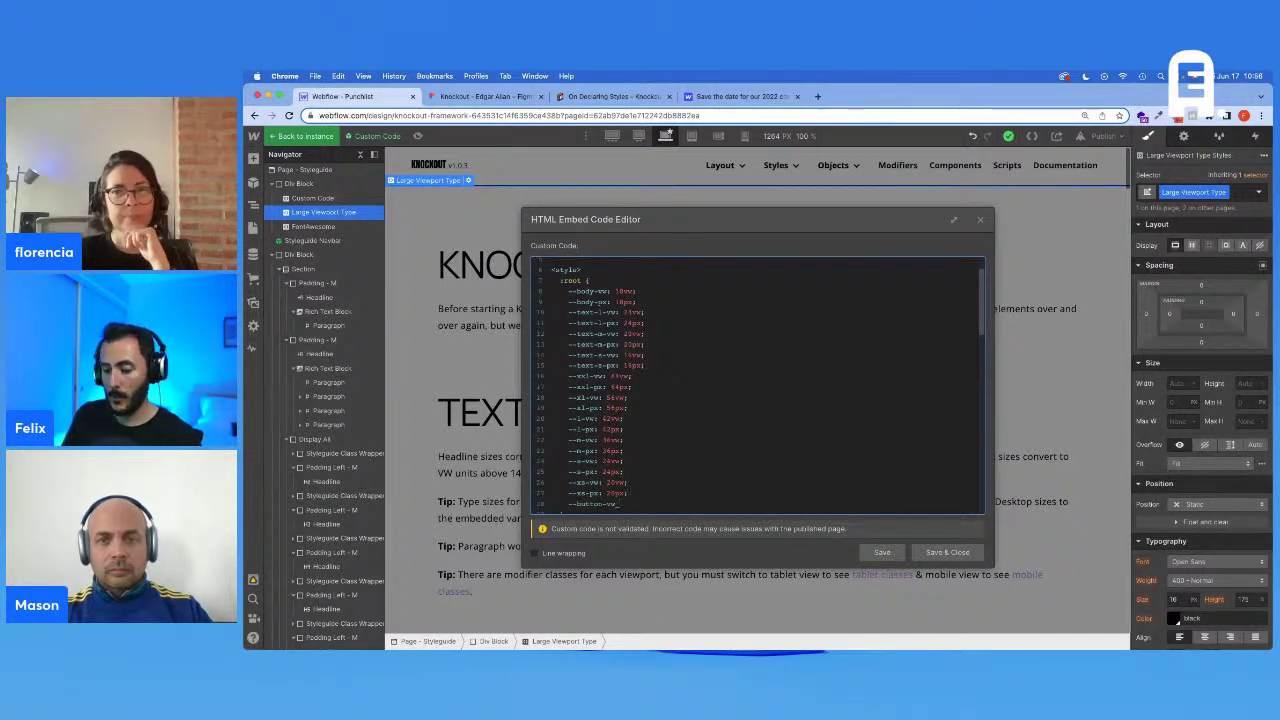
text(: 20vw;)
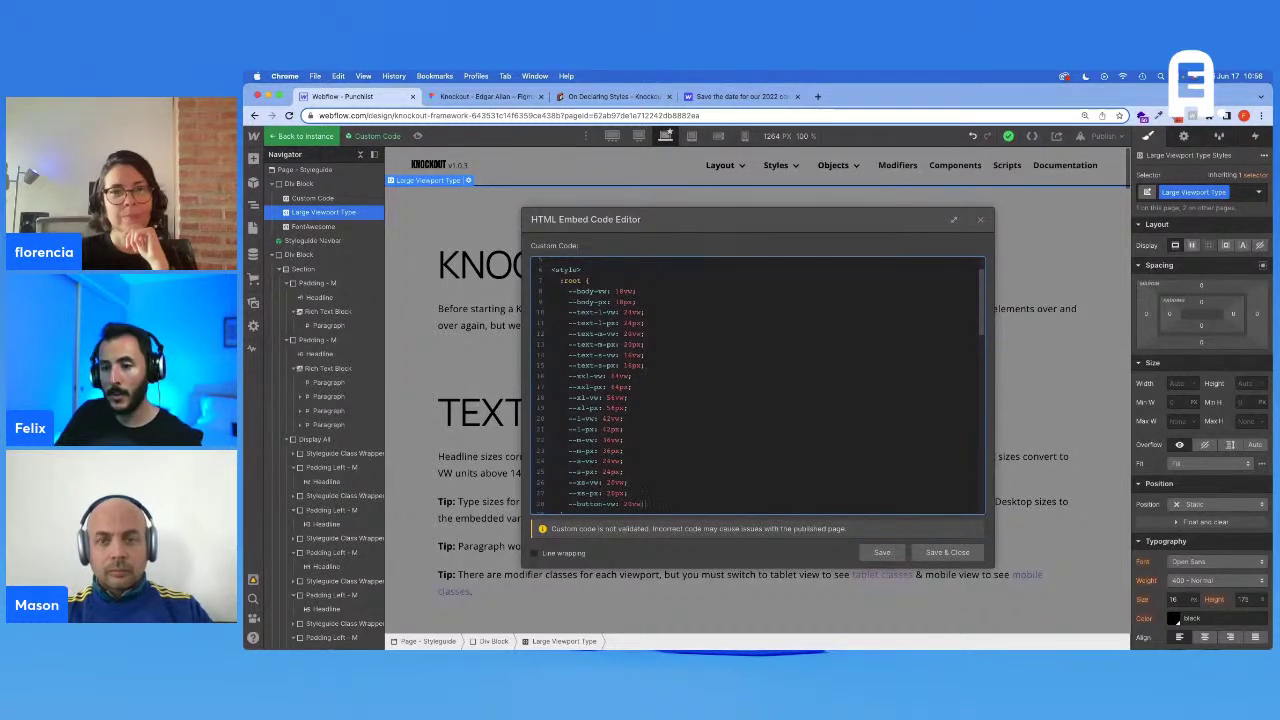
key(Return)
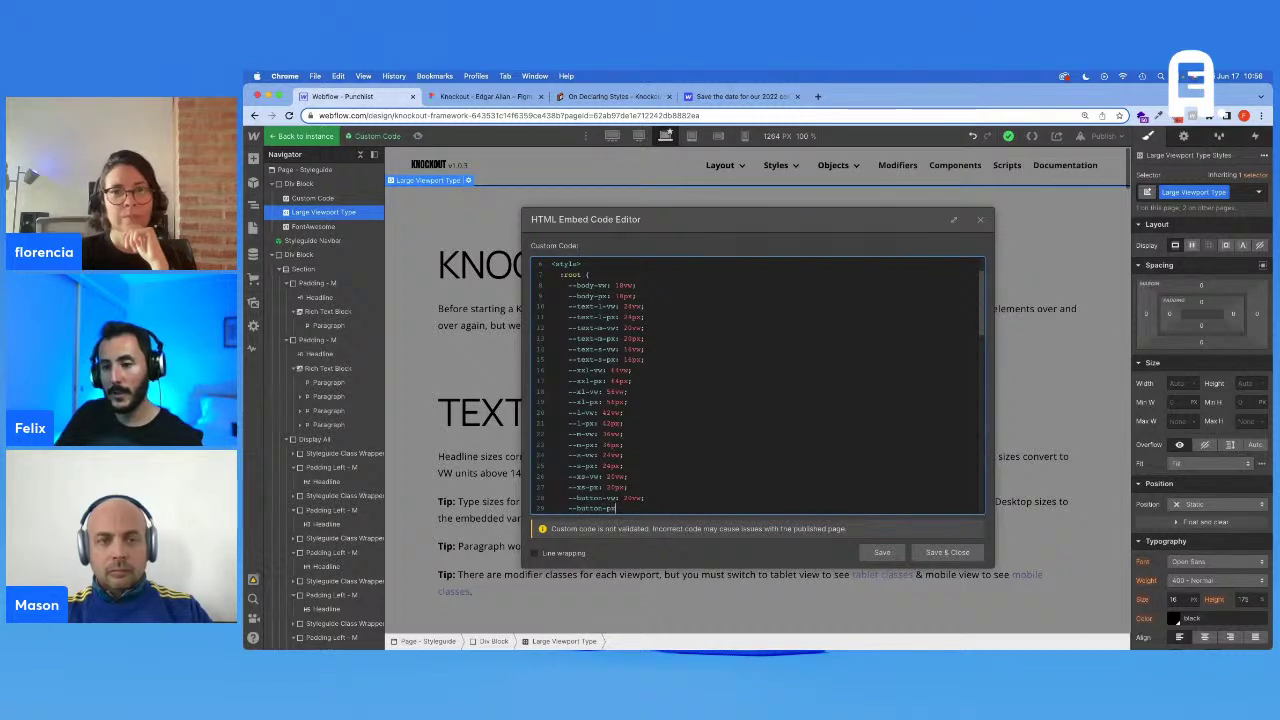
text(x: 32px;)
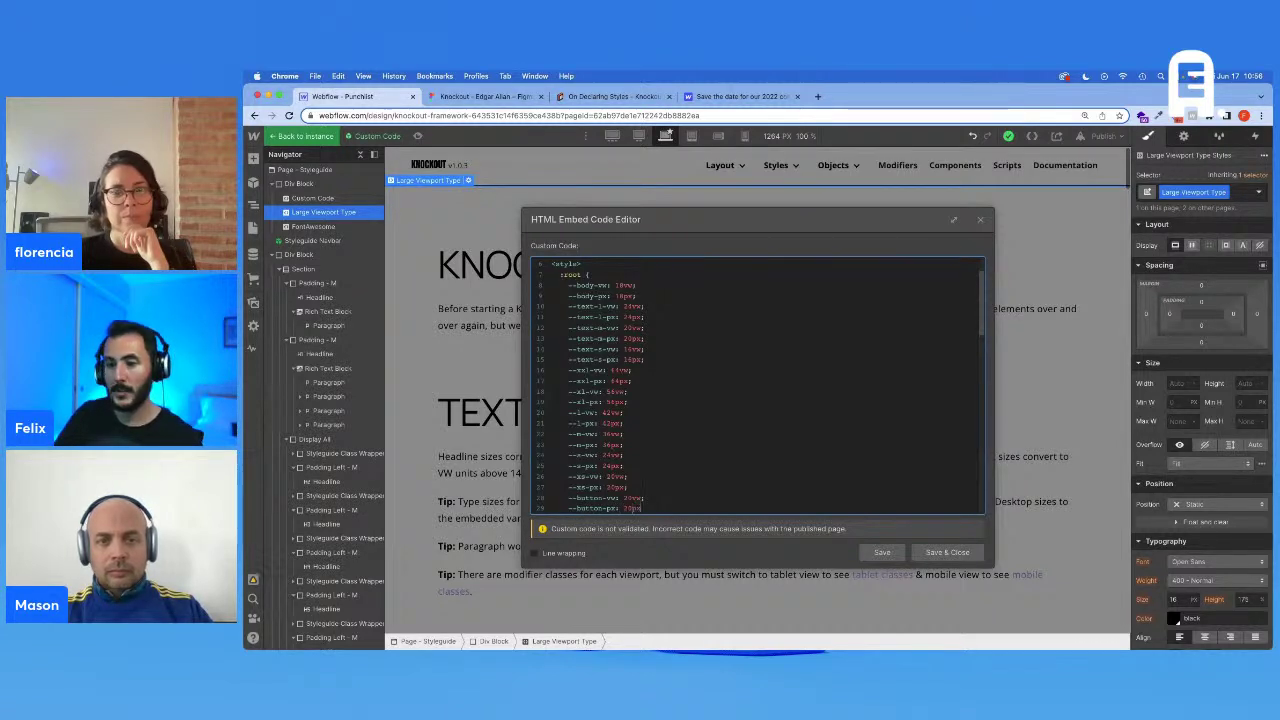
Step: Copy the .text-m rule in the 1440px media query, paste it after the body rule and rename the copy's selector to .button
scroll(676, 441, down, 2)
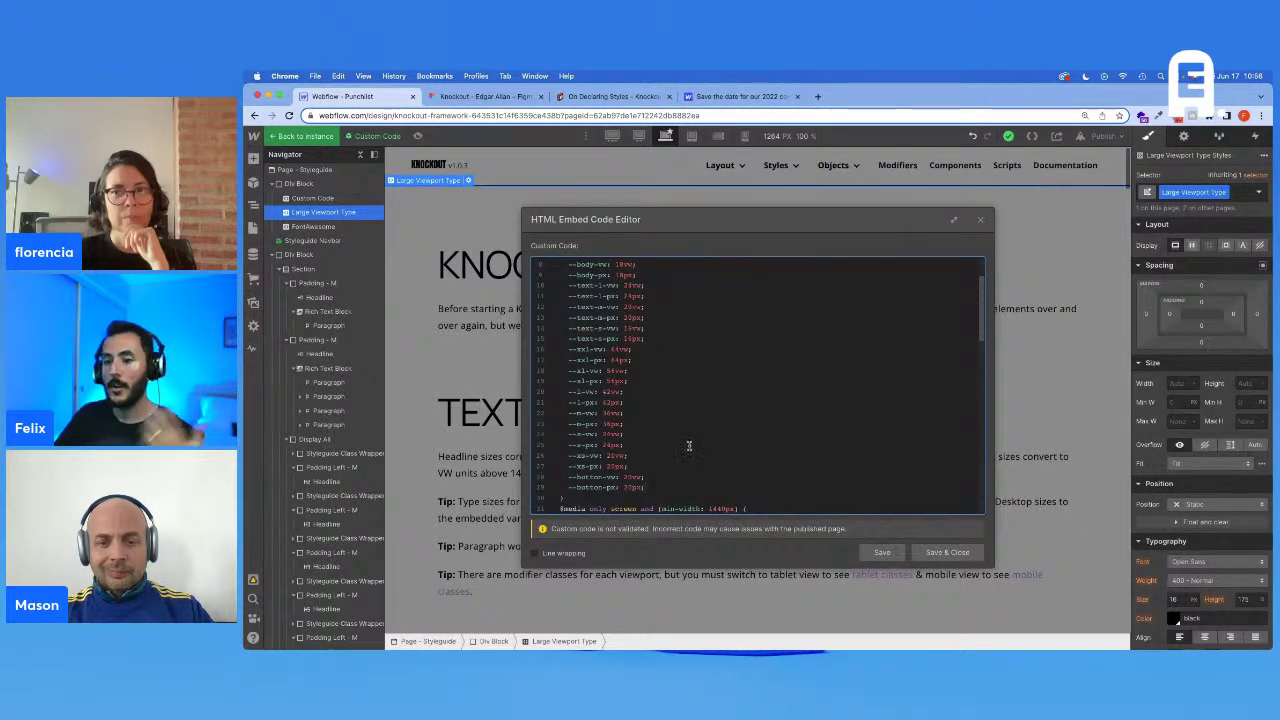
scroll(688, 446, down, 4)
scroll(690, 457, down, 3)
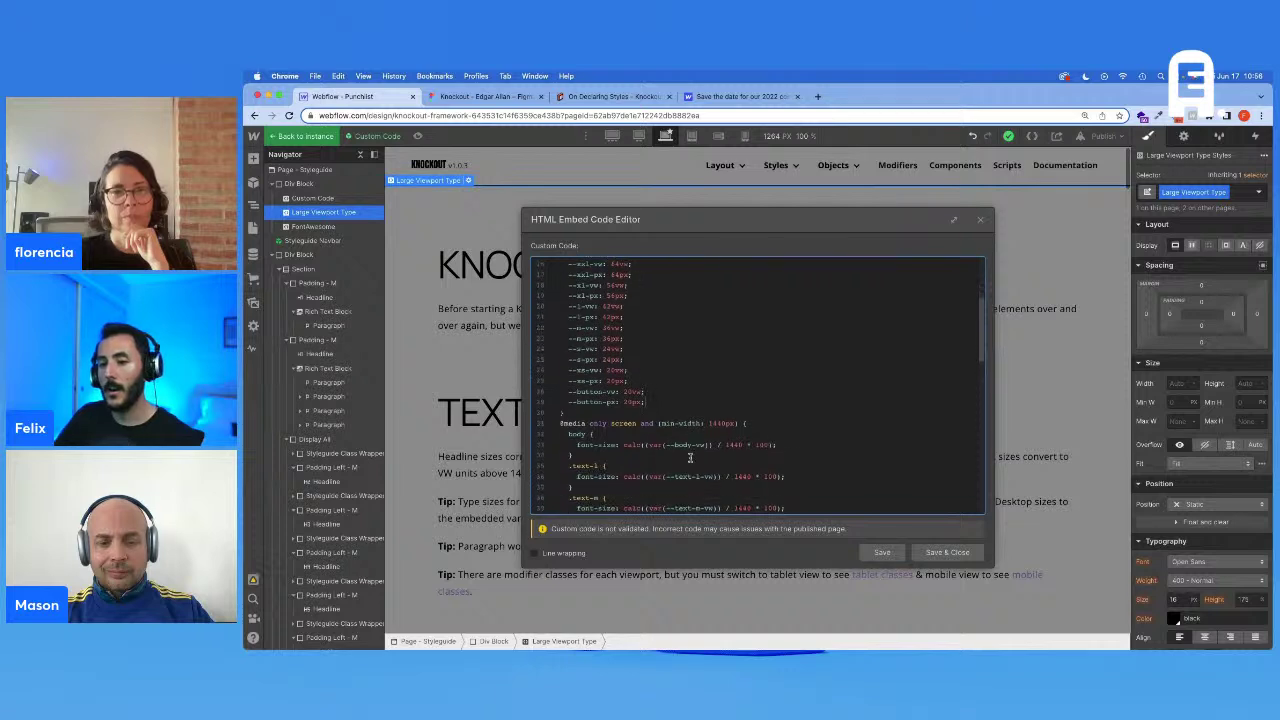
scroll(620, 470, down, 9)
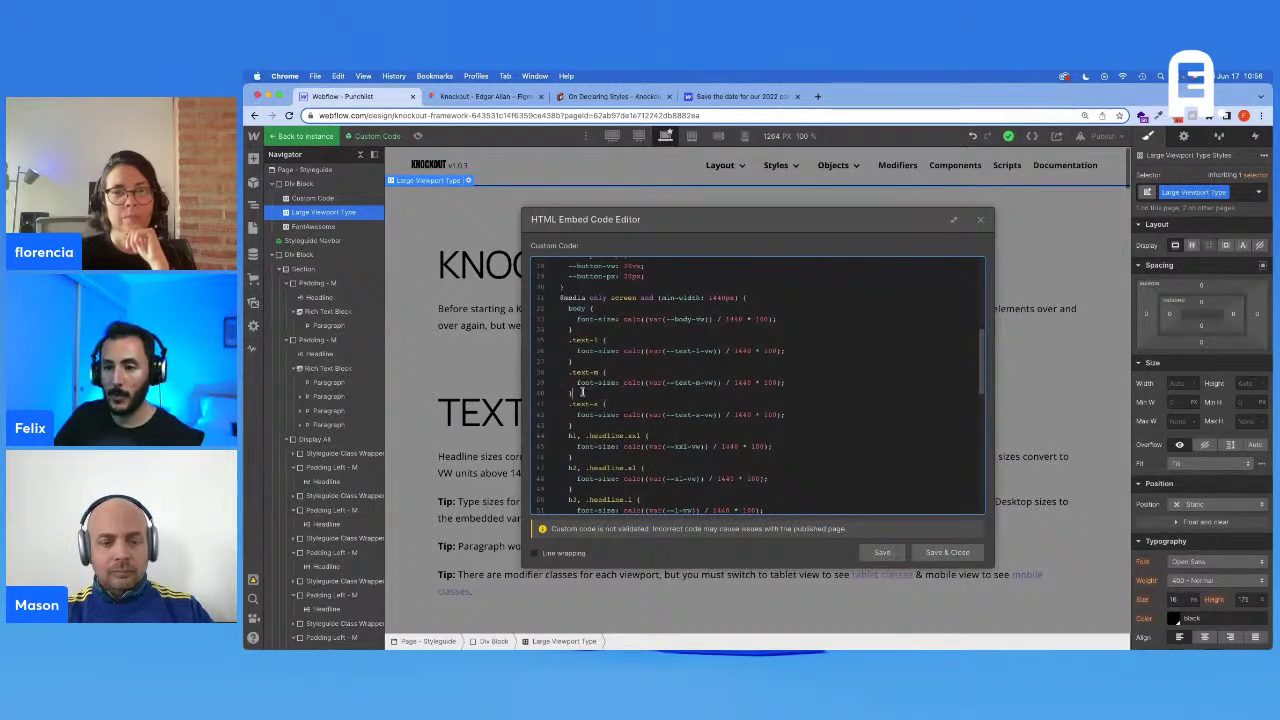
drag(582, 392, 570, 372)
key(ctrl+c)
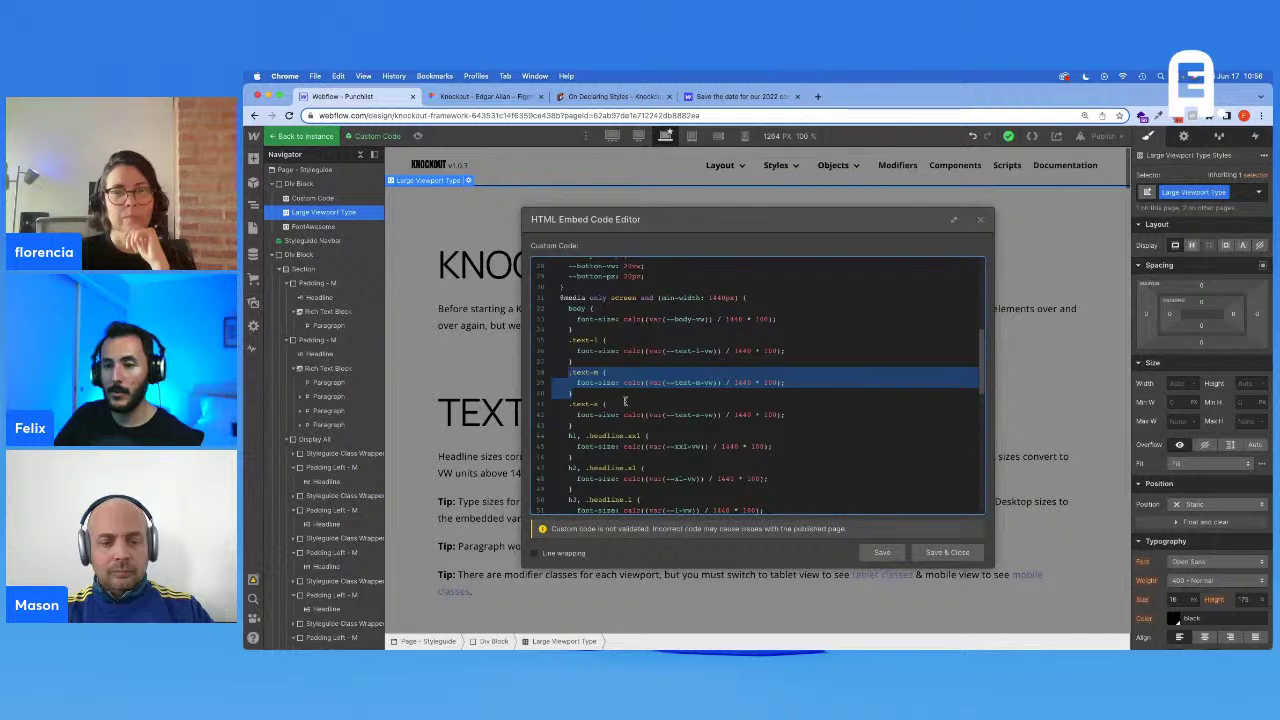
click(588, 425)
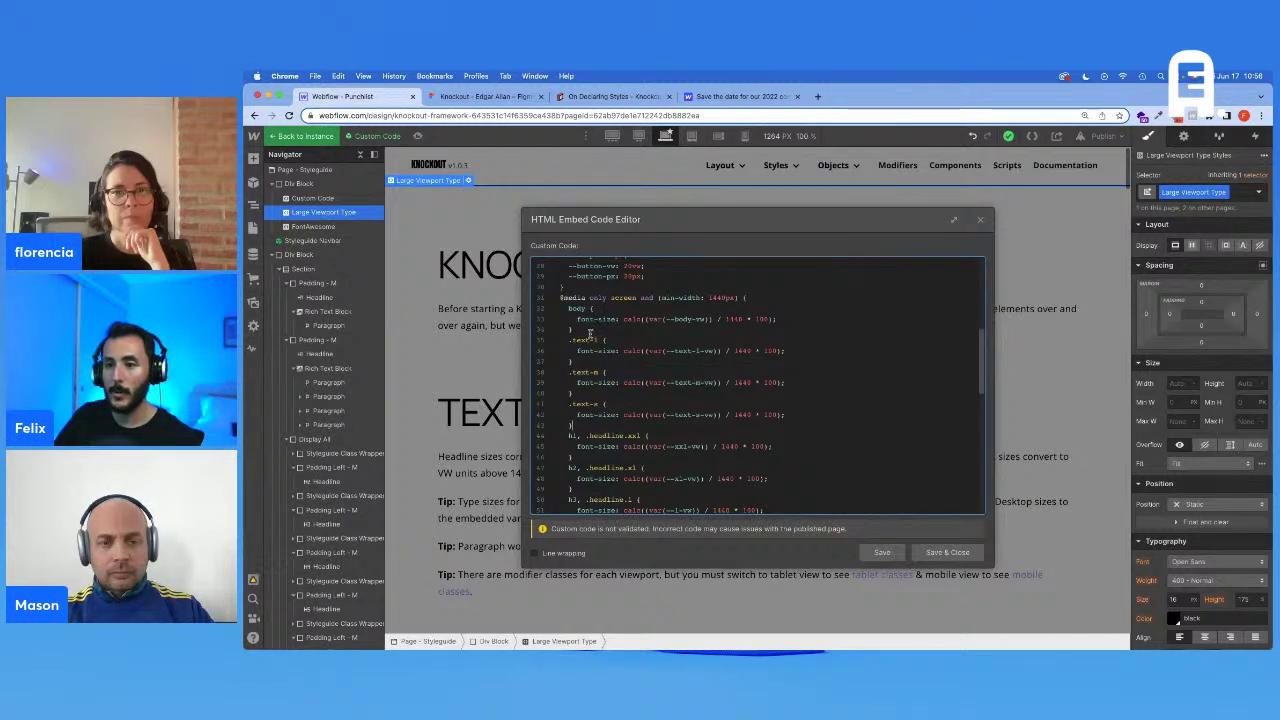
key(ctrl+v)
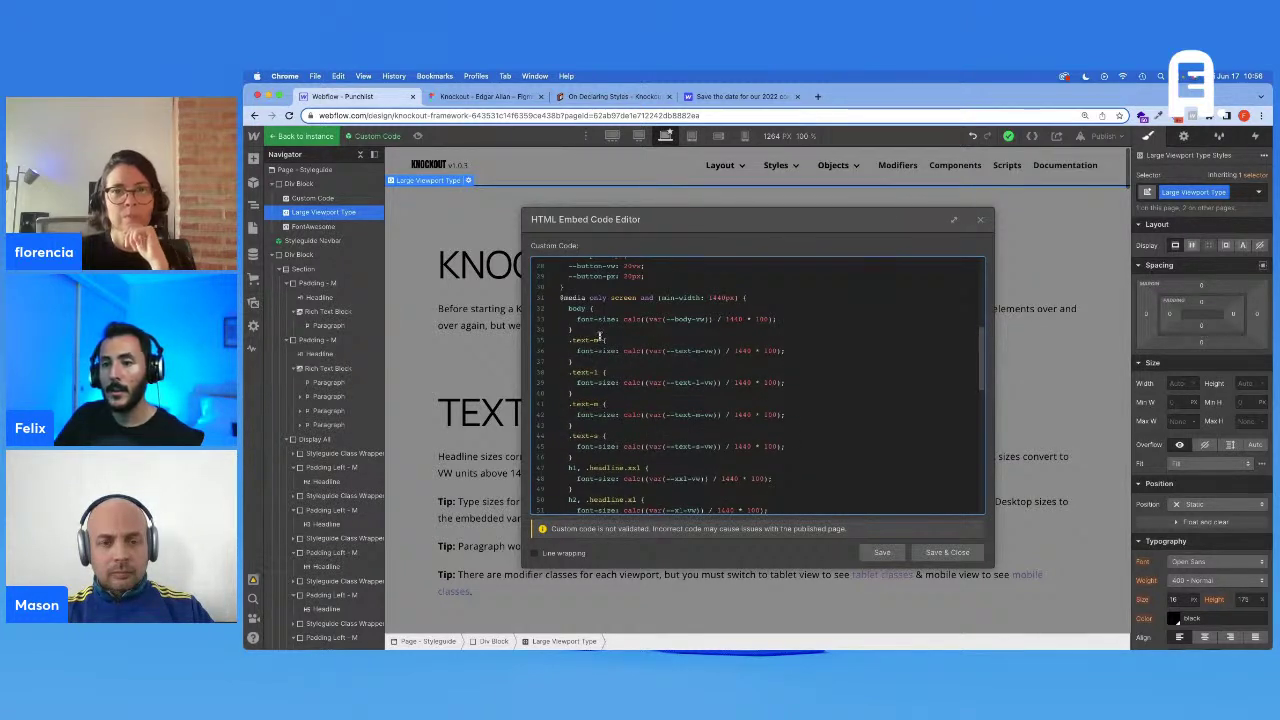
drag(599, 340, 577, 337)
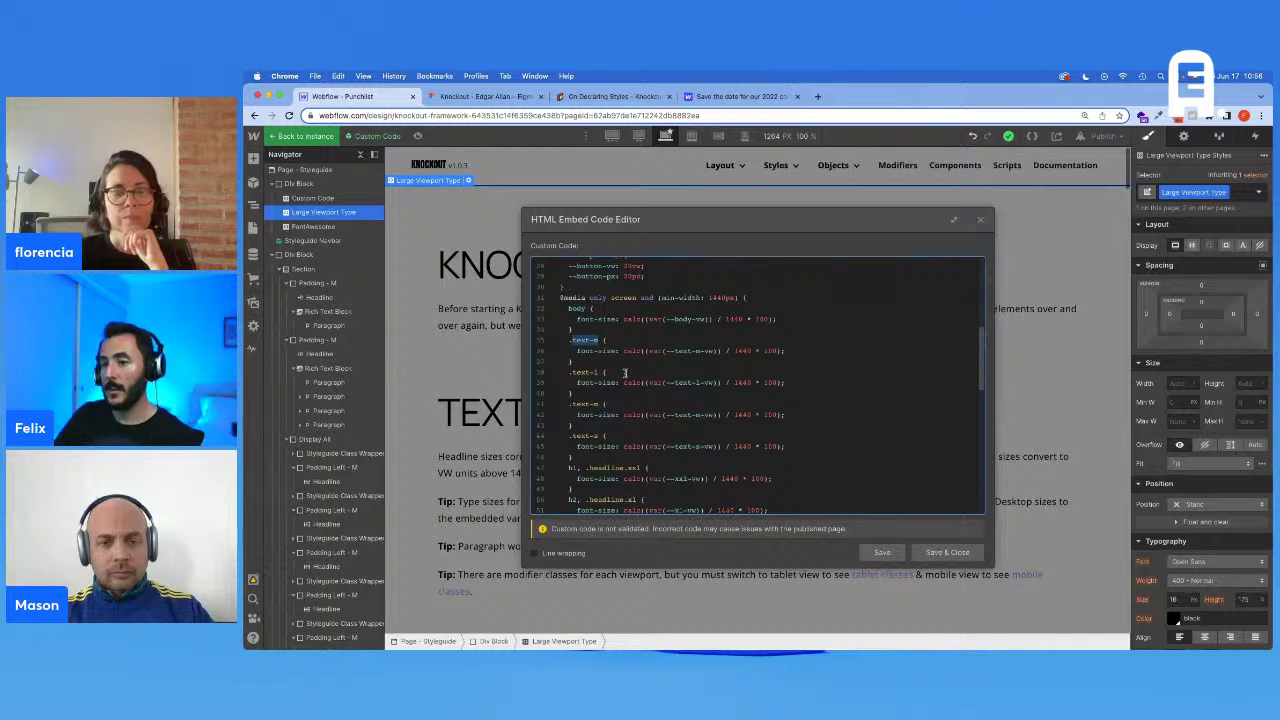
text(button)
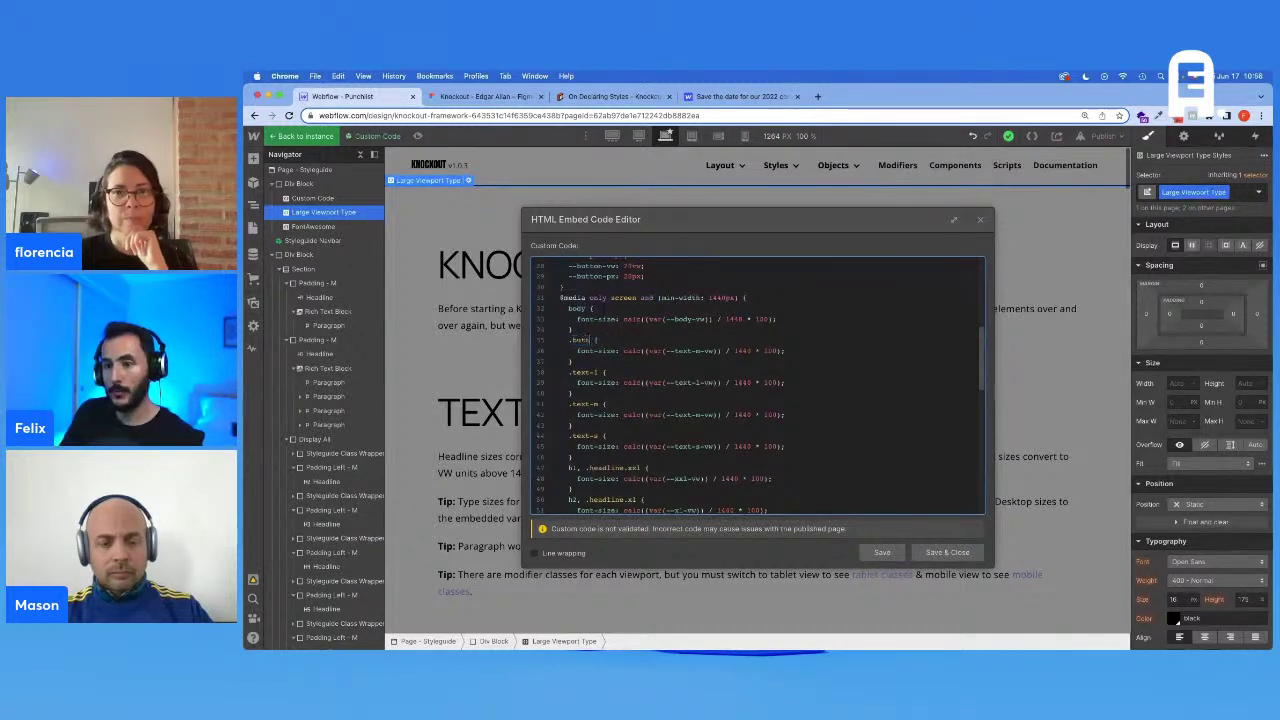
Step: Replace the variable in the .button rule's font-size calculation with --button-vw
scroll(671, 359, up, 2)
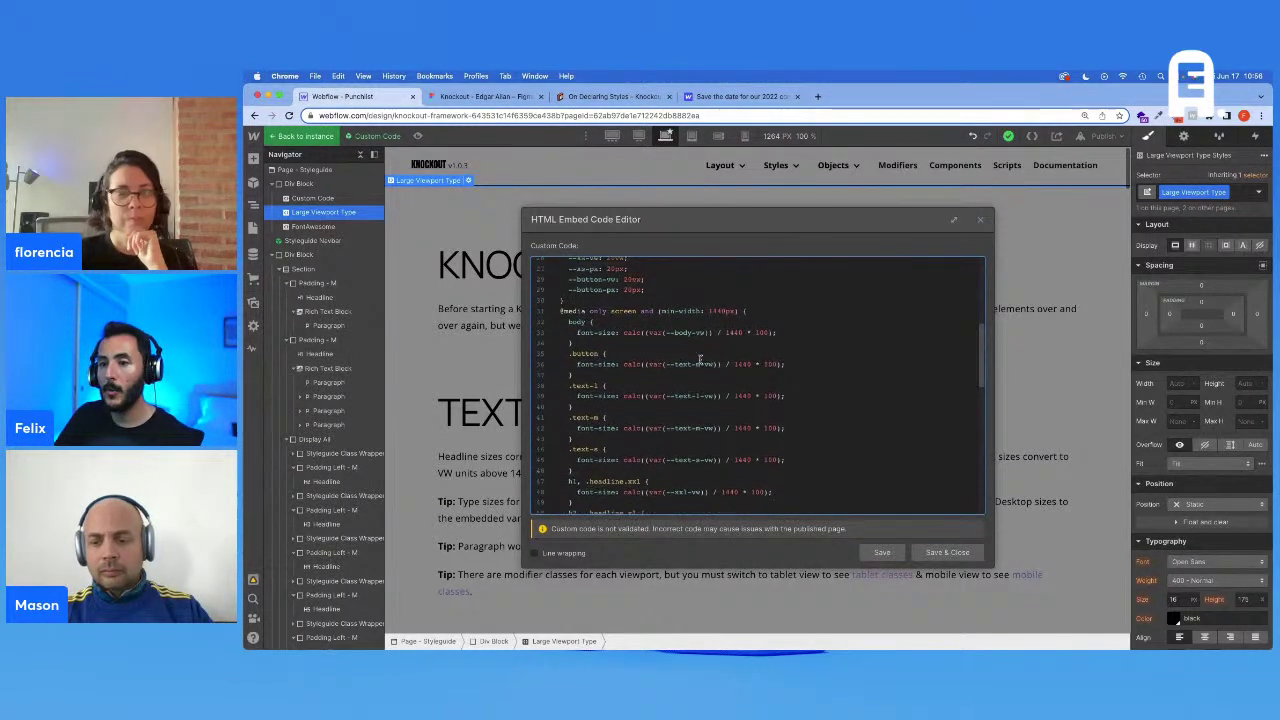
drag(568, 307, 612, 308)
key(super+c)
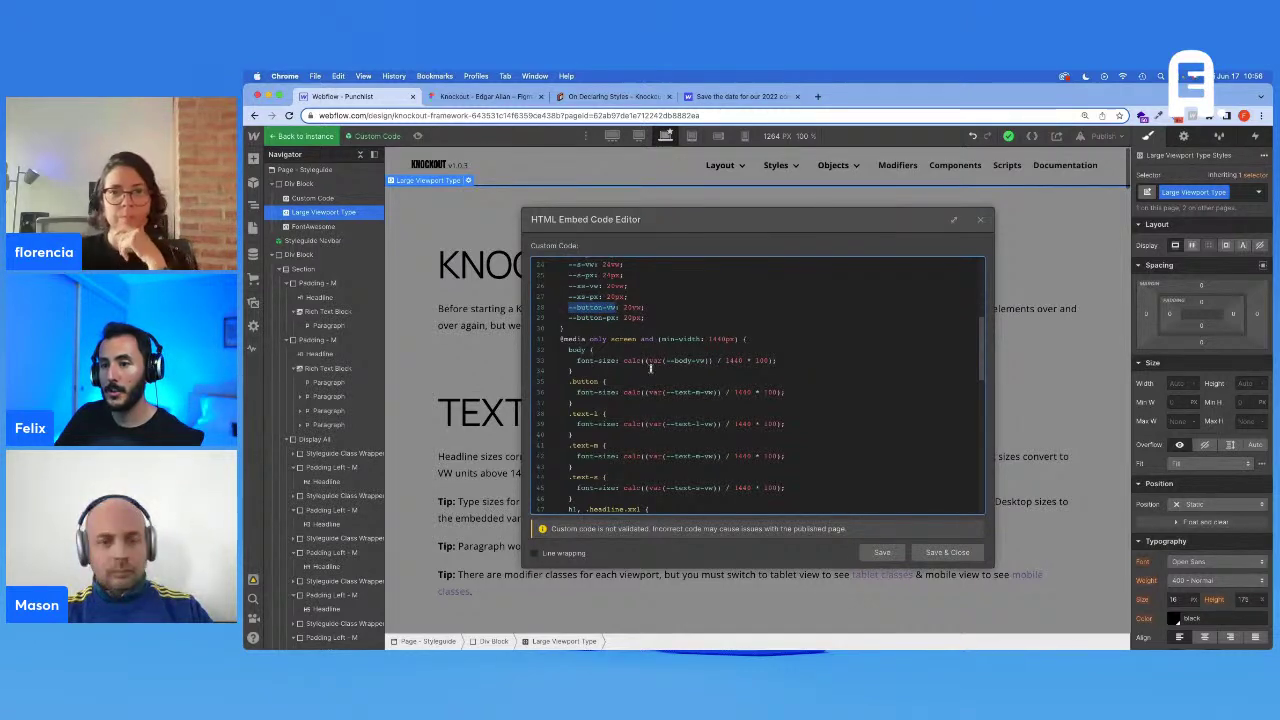
drag(665, 392, 708, 392)
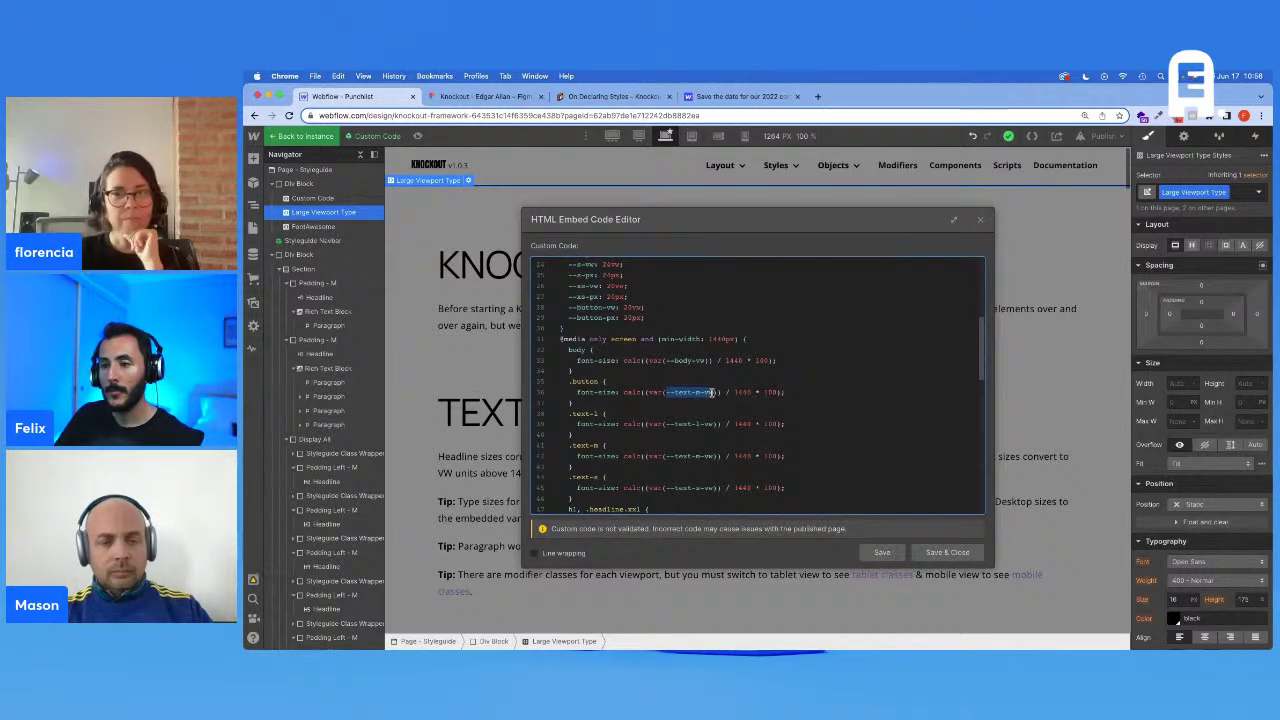
key(super+v)
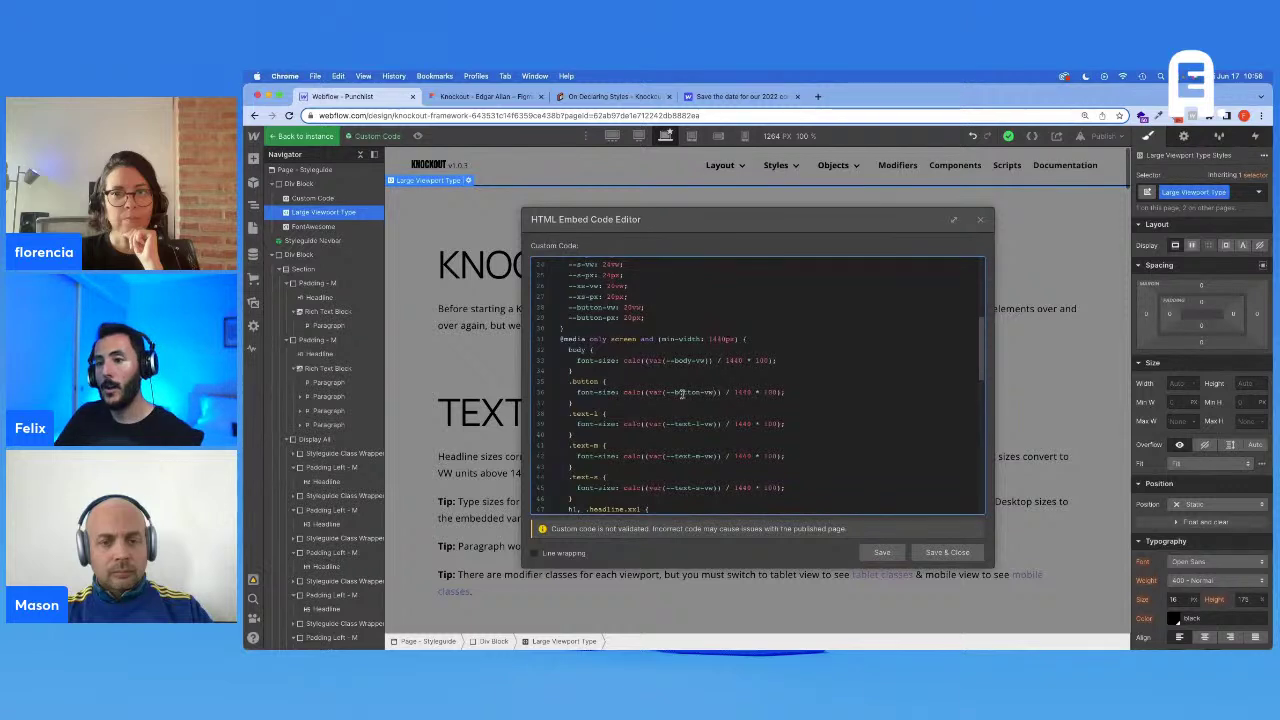
Step: Duplicate the .text-l rule in the 1920px media query directly below the body rule
scroll(706, 340, down, 6)
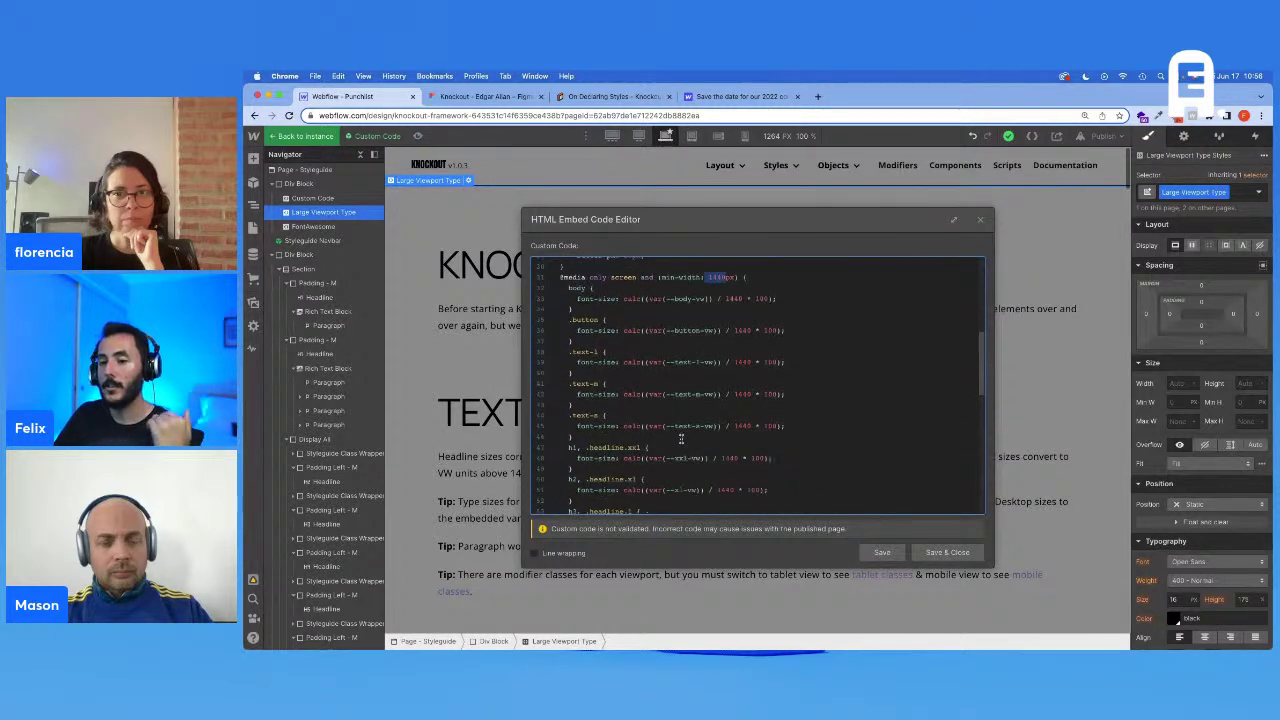
scroll(684, 436, down, 3)
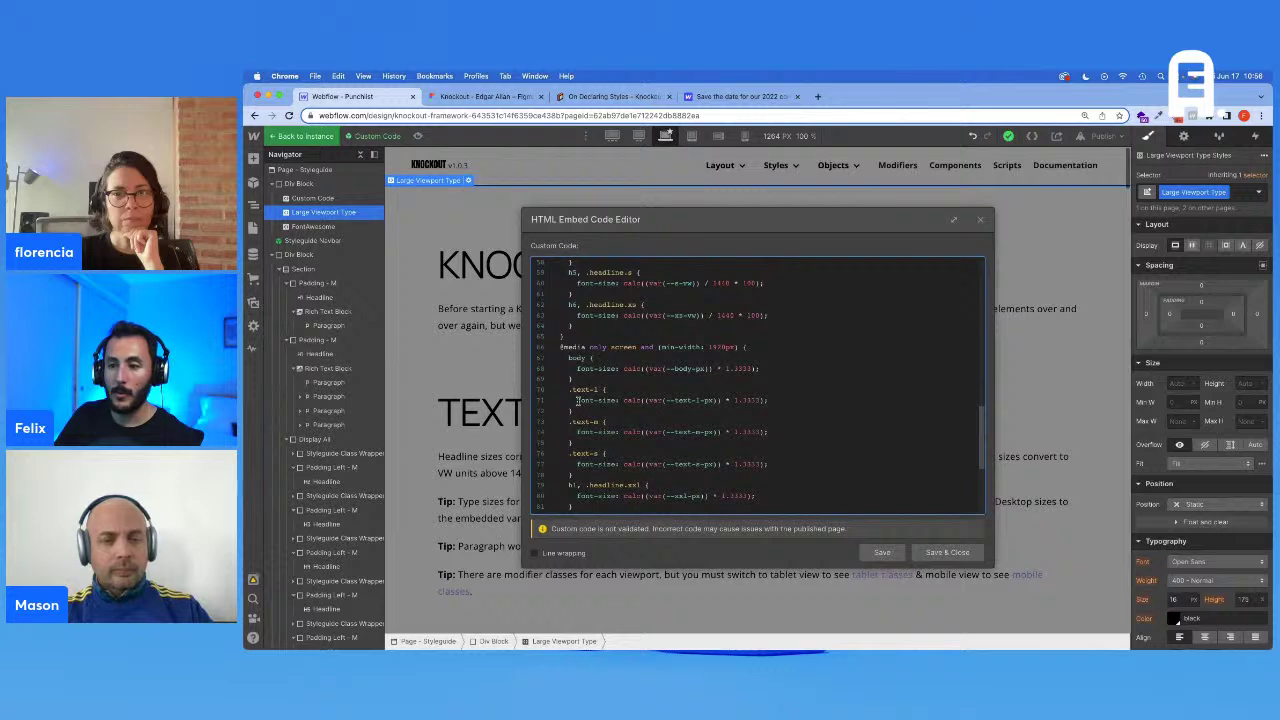
drag(573, 410, 570, 390)
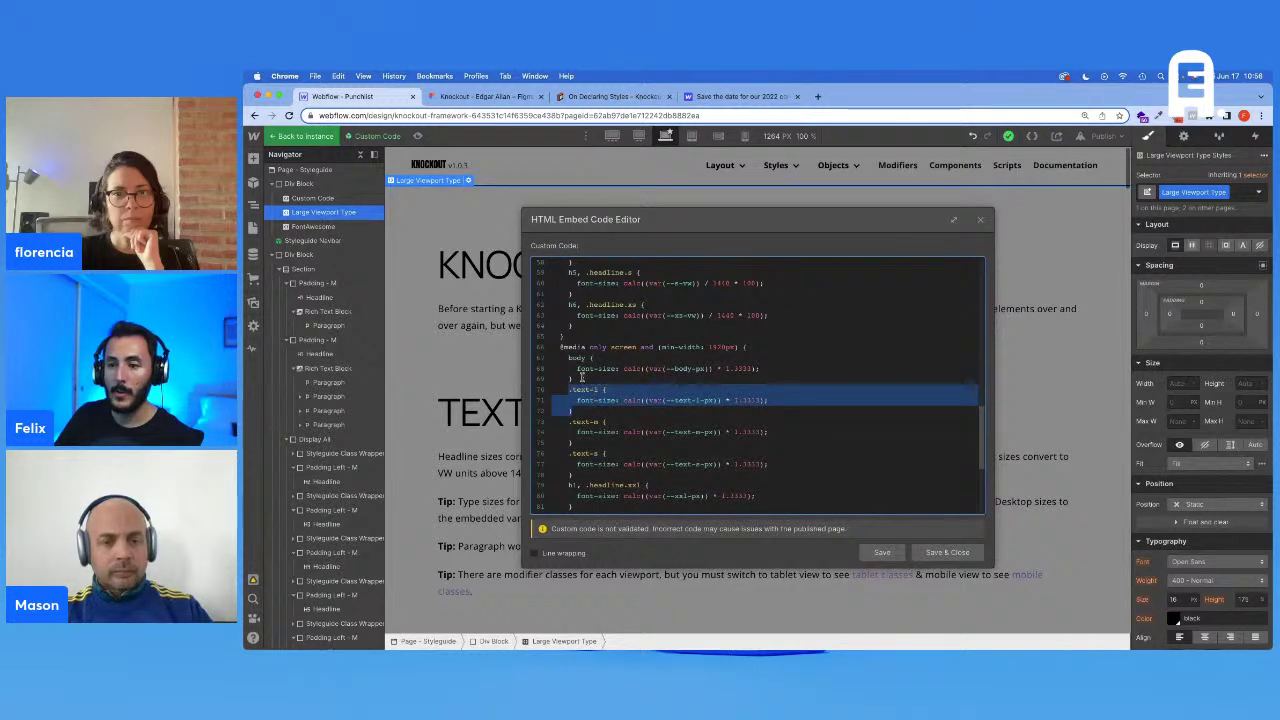
key(Right)
key(Return)
text(.text-l {     font-size: calc(var(--text-l-px) * 1.3333); })
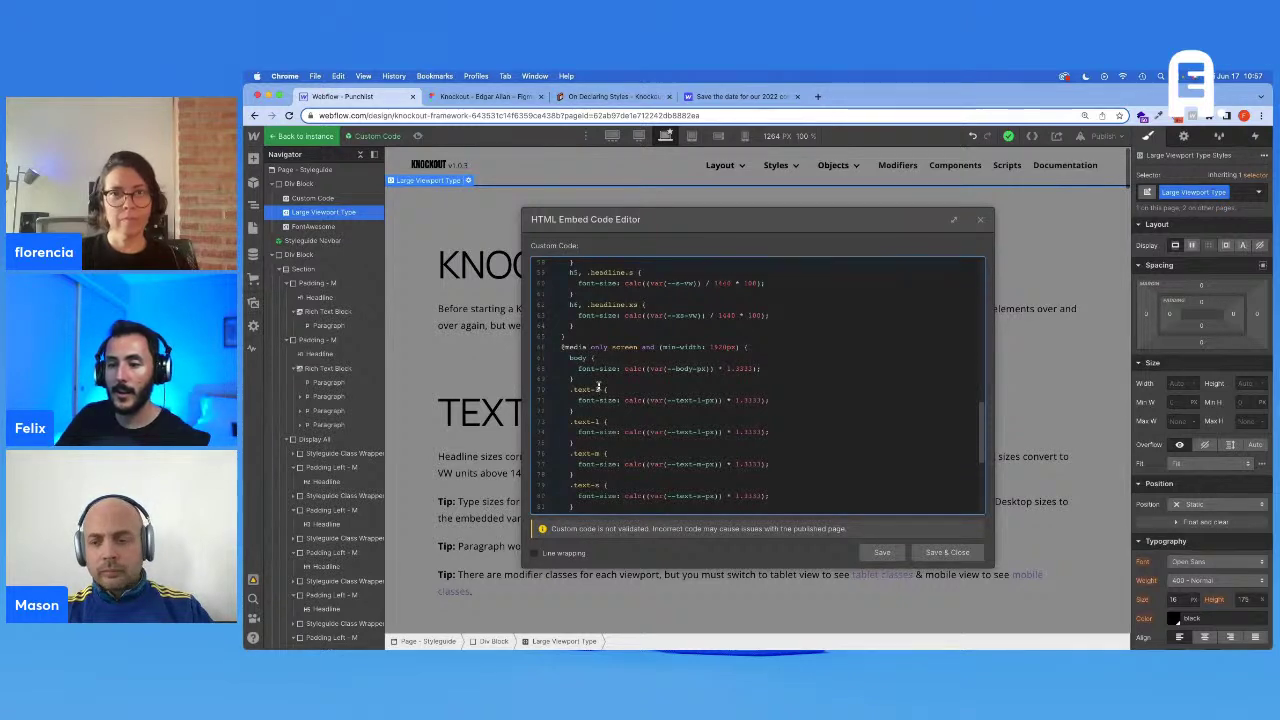
Step: Rename the duplicated rule below body in the 1920px media query to .button and change its font-size variable to --button-px
click(598, 388)
text(button)
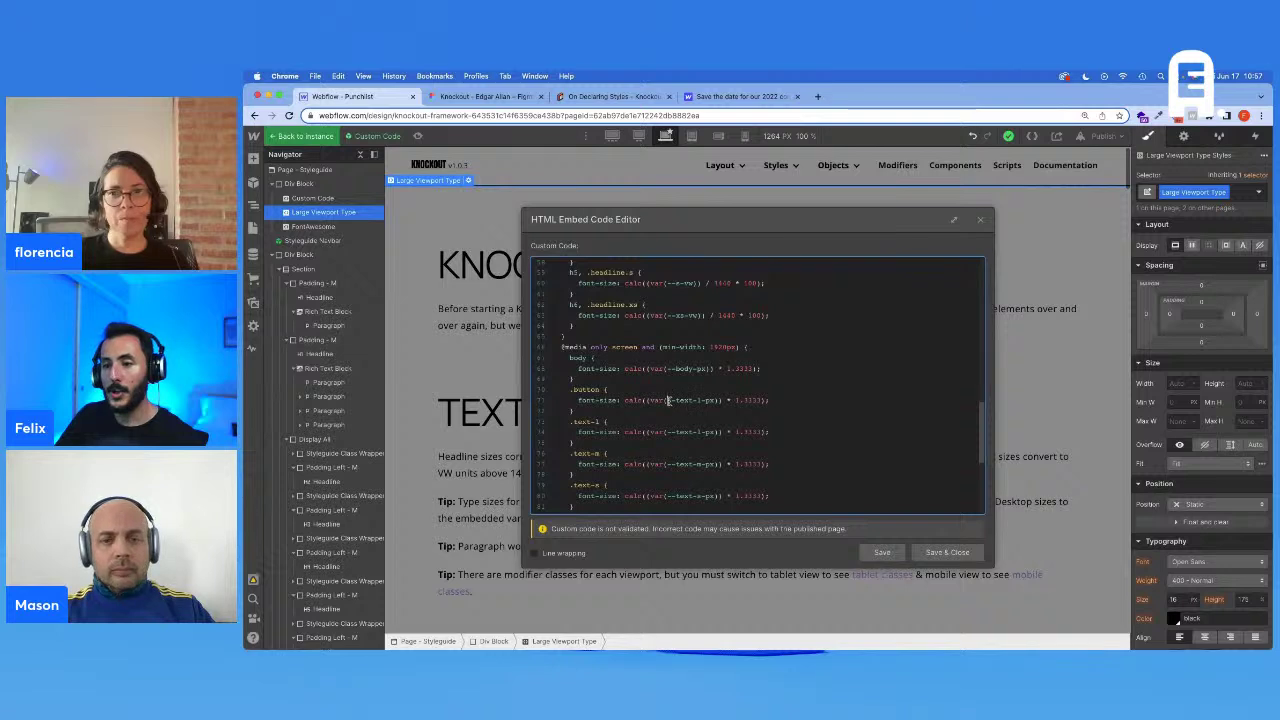
drag(666, 400, 712, 400)
text(--)
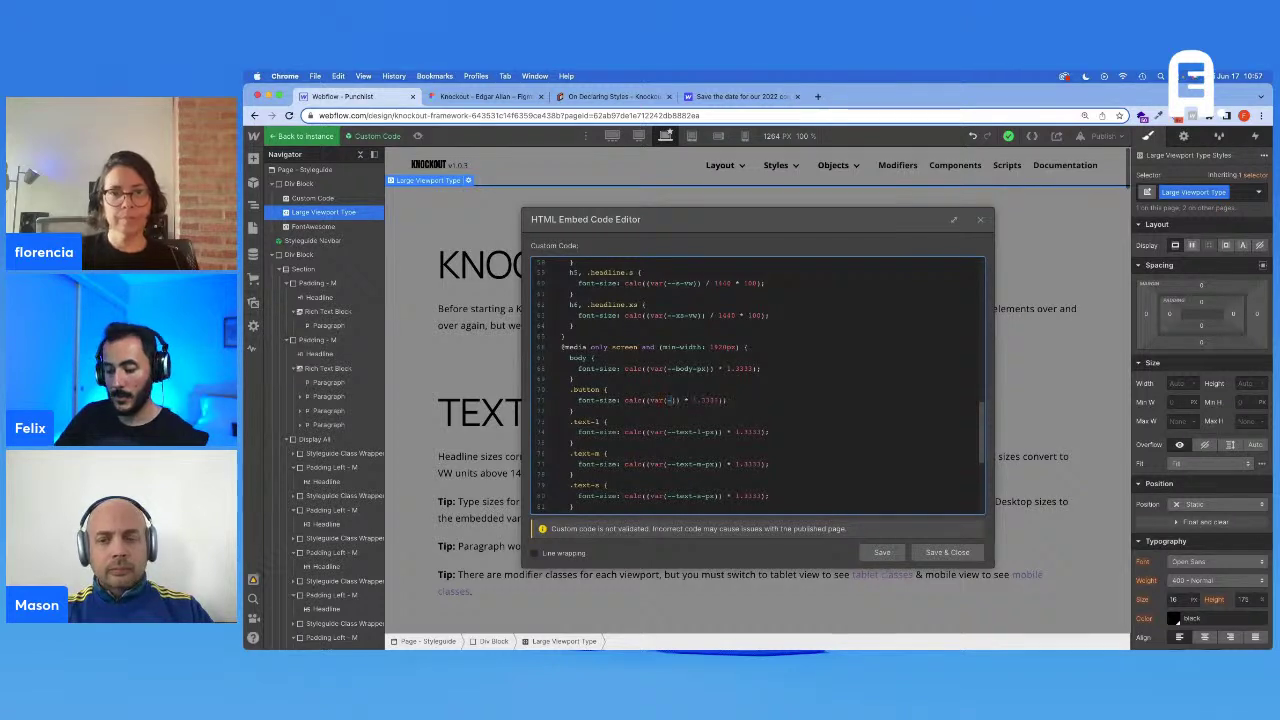
text(button-px)
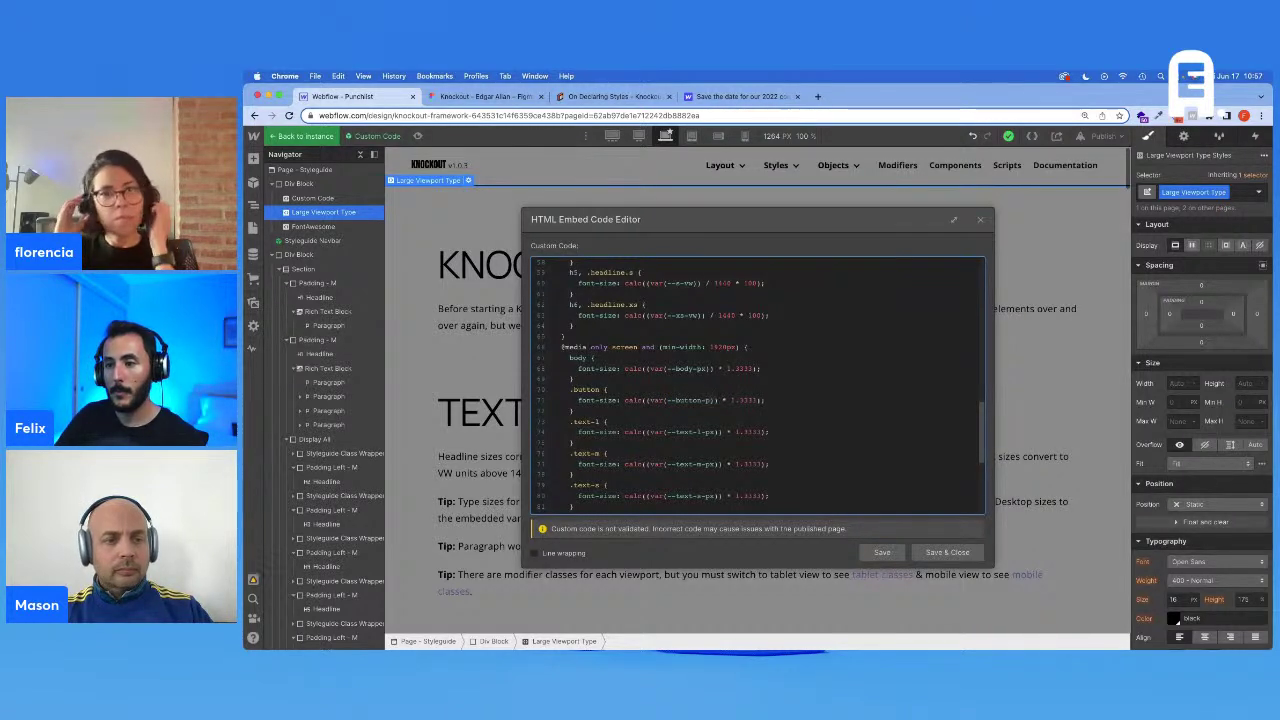
Step: Review the 1440px media query rules, and save and close the Large Viewport Type embed code
scroll(714, 400, down, 5)
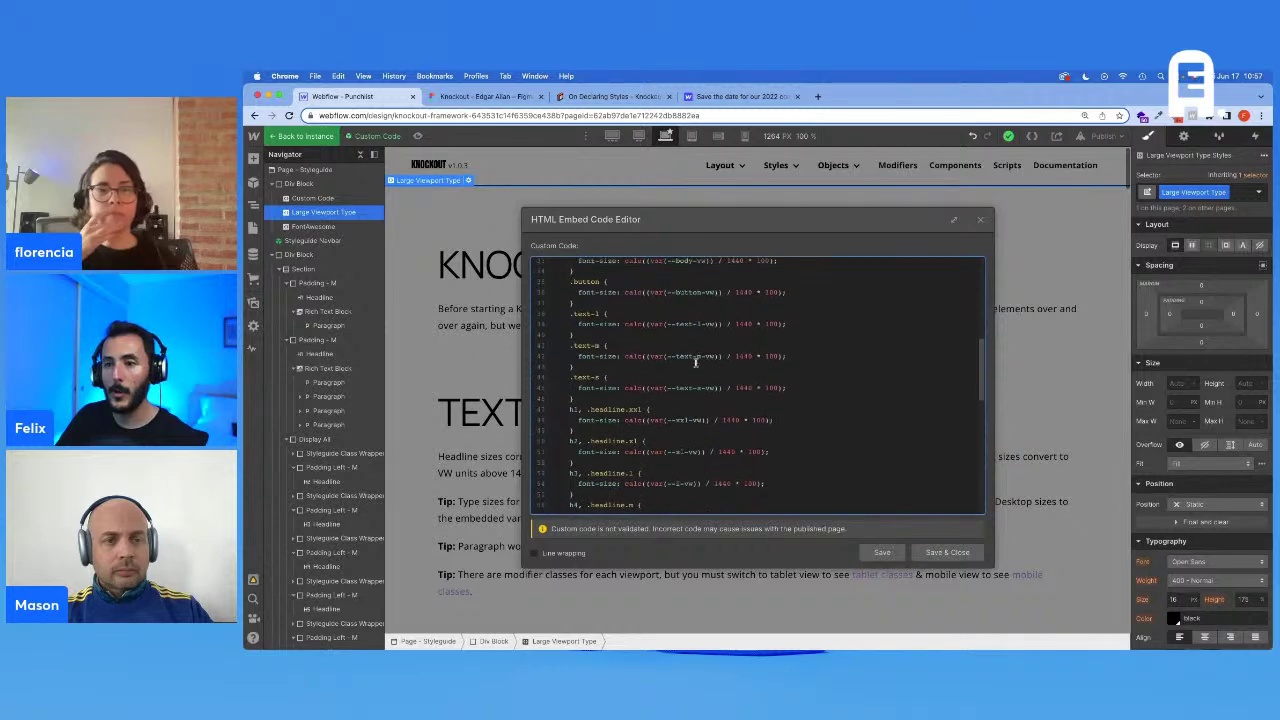
scroll(695, 362, up, 1)
scroll(672, 345, down, 6)
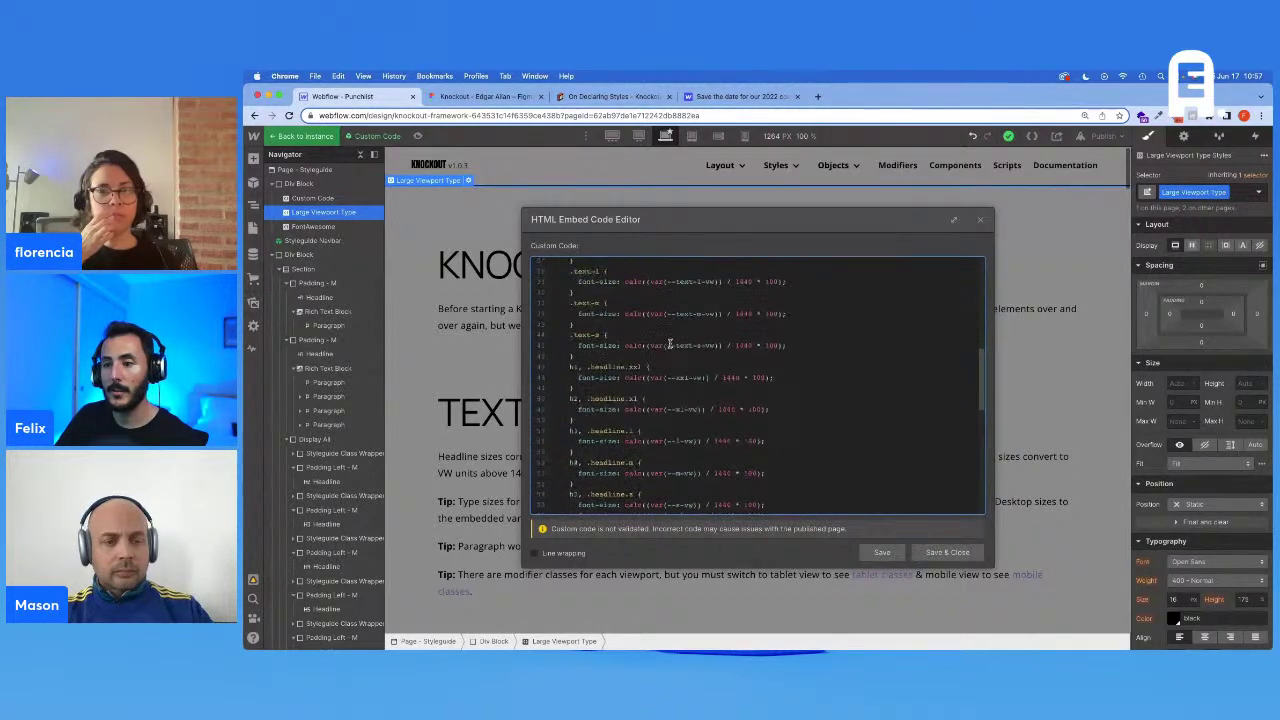
click(948, 552)
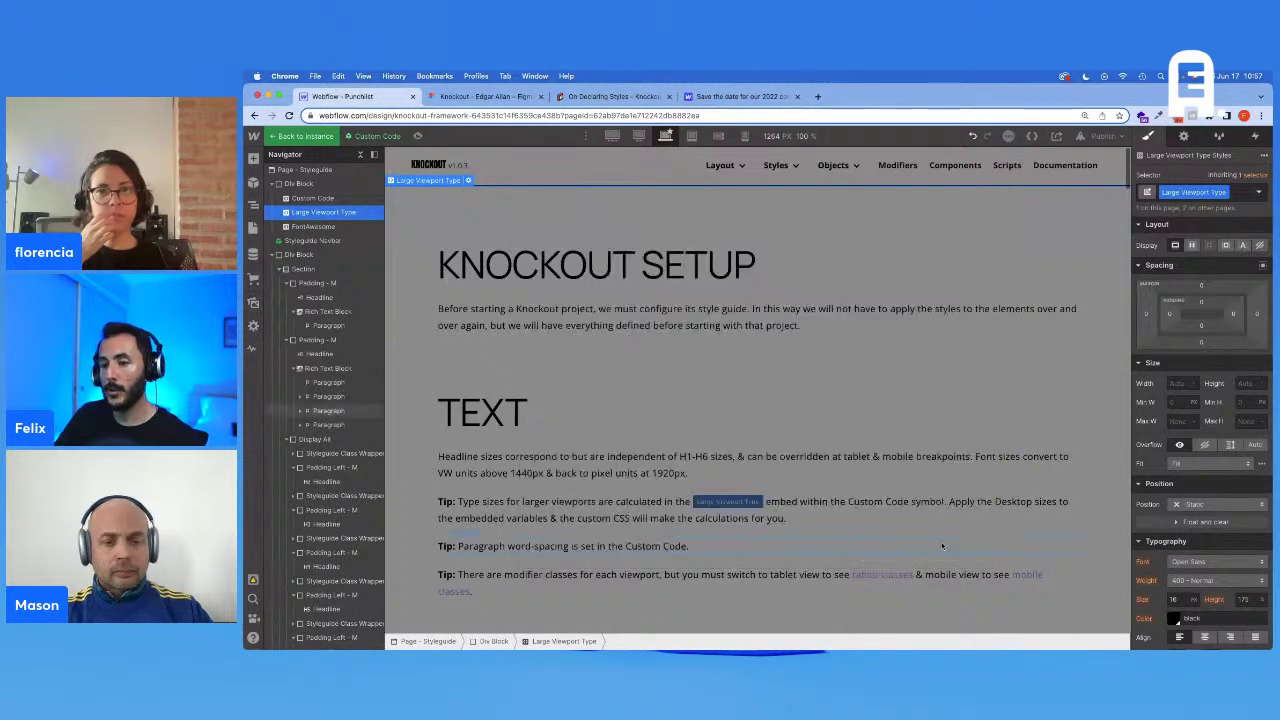
Step: Examine the base Button's typography in the Buttons section at a larger breakpoint and return to the base breakpoint
scroll(875, 515, down, 10)
scroll(875, 515, down, 5)
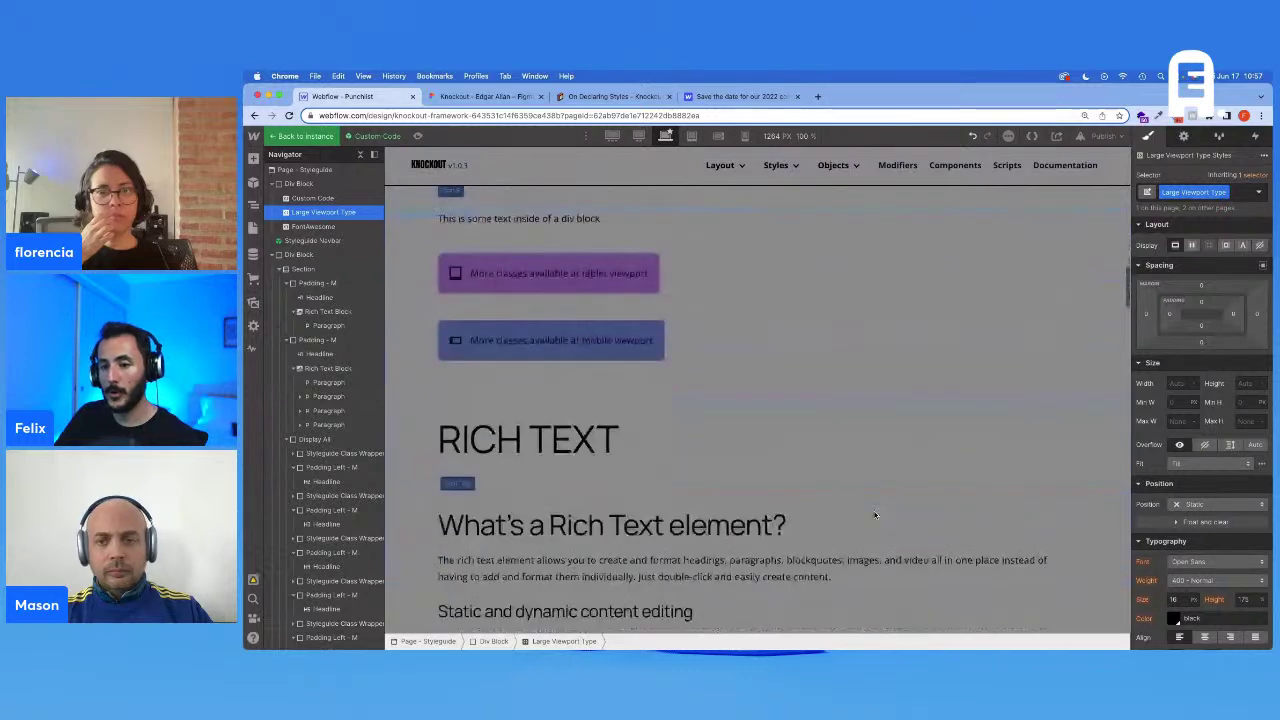
click(875, 515)
scroll(875, 515, down, 5)
scroll(875, 515, down, 8)
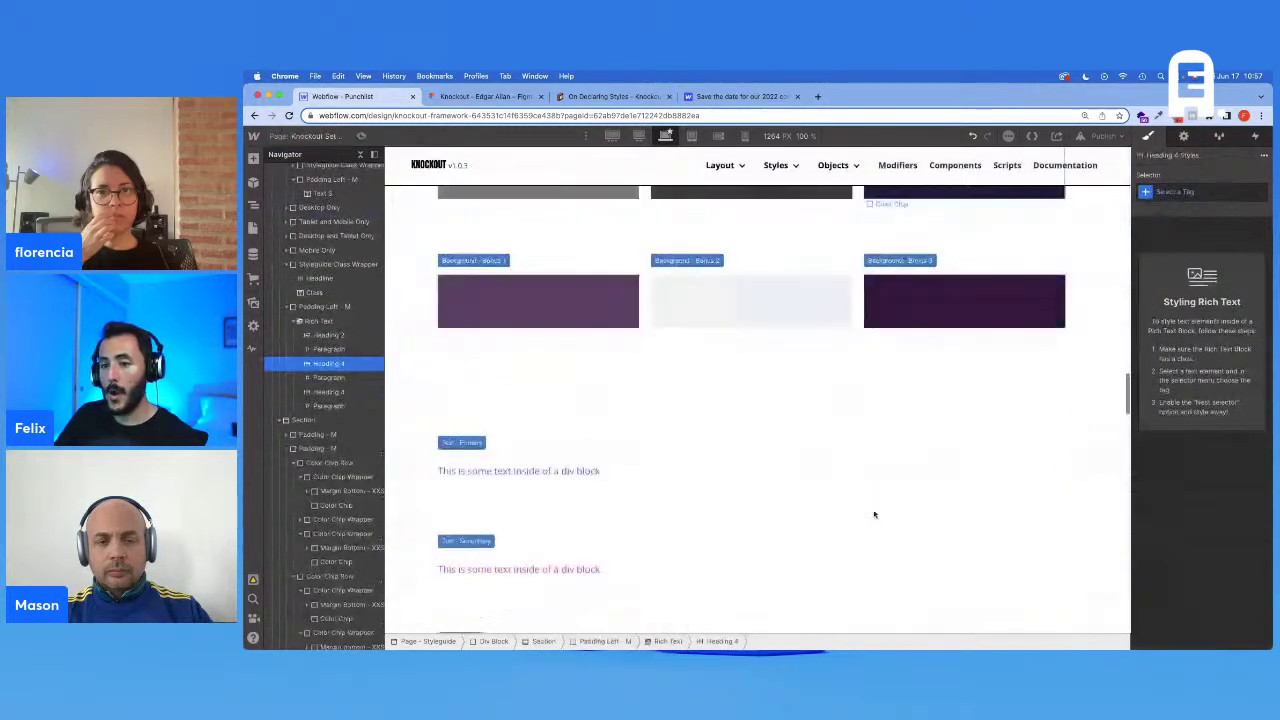
scroll(872, 513, down, 1)
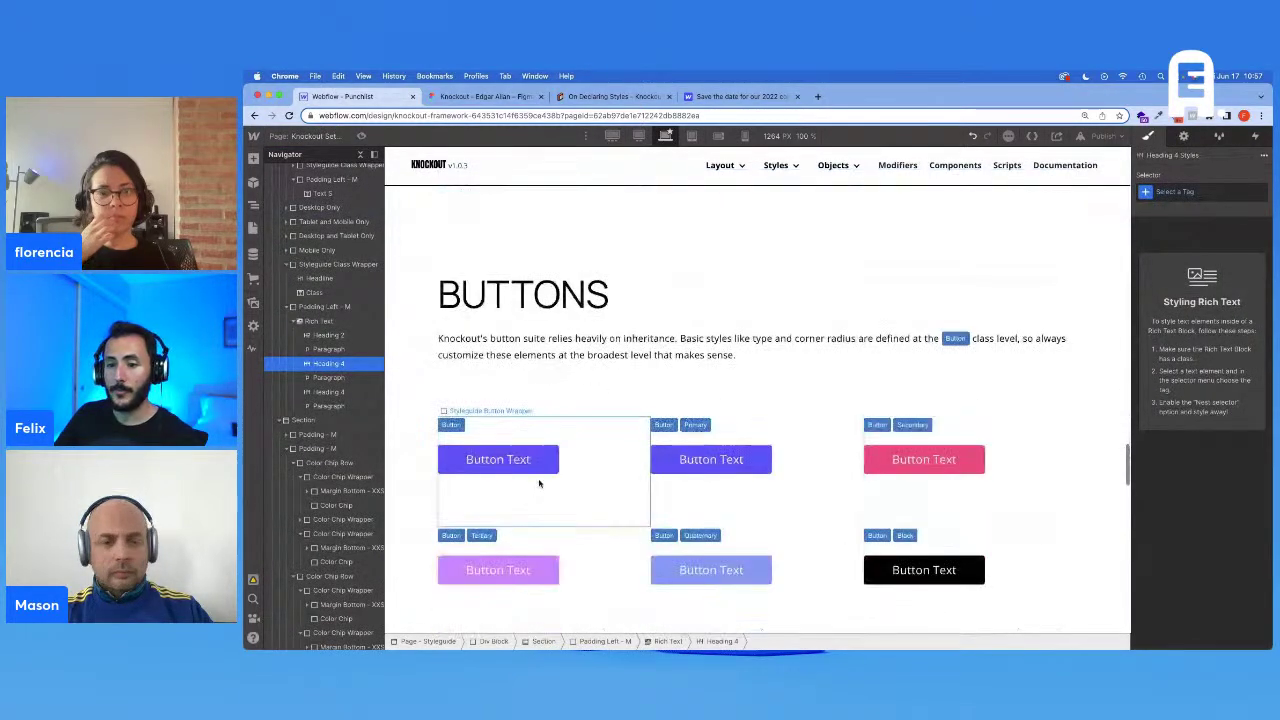
click(541, 465)
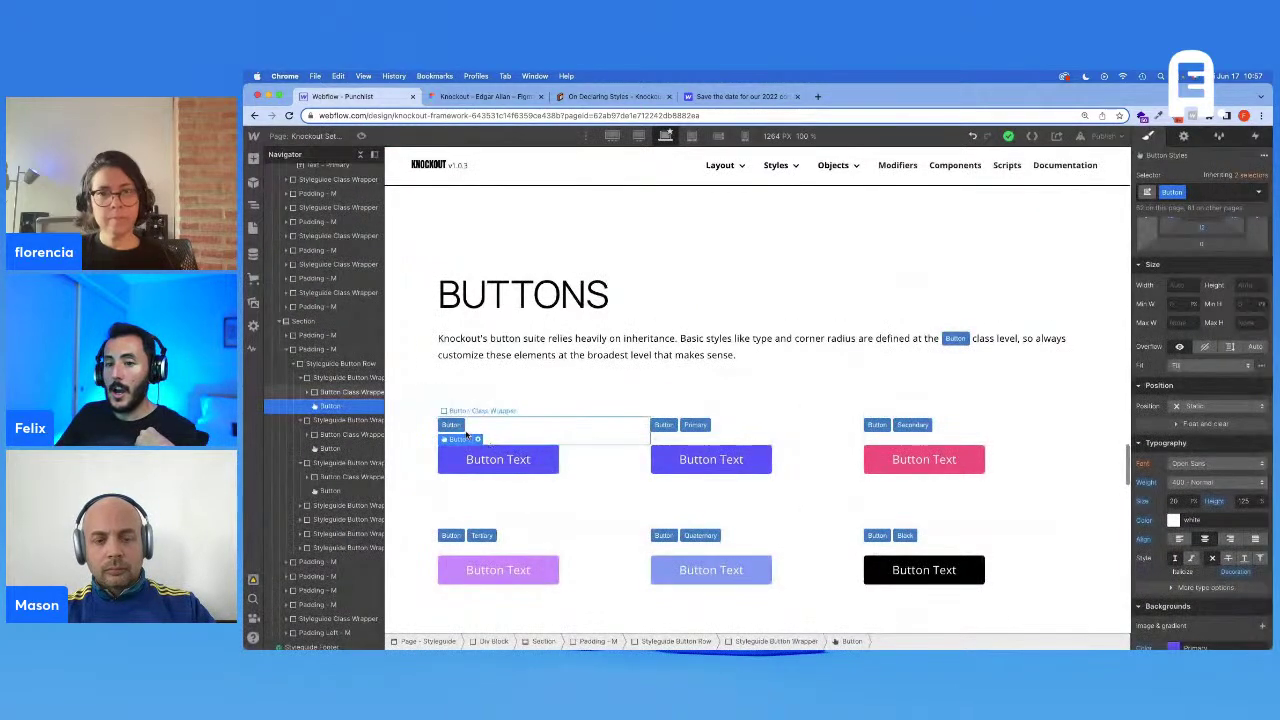
click(612, 135)
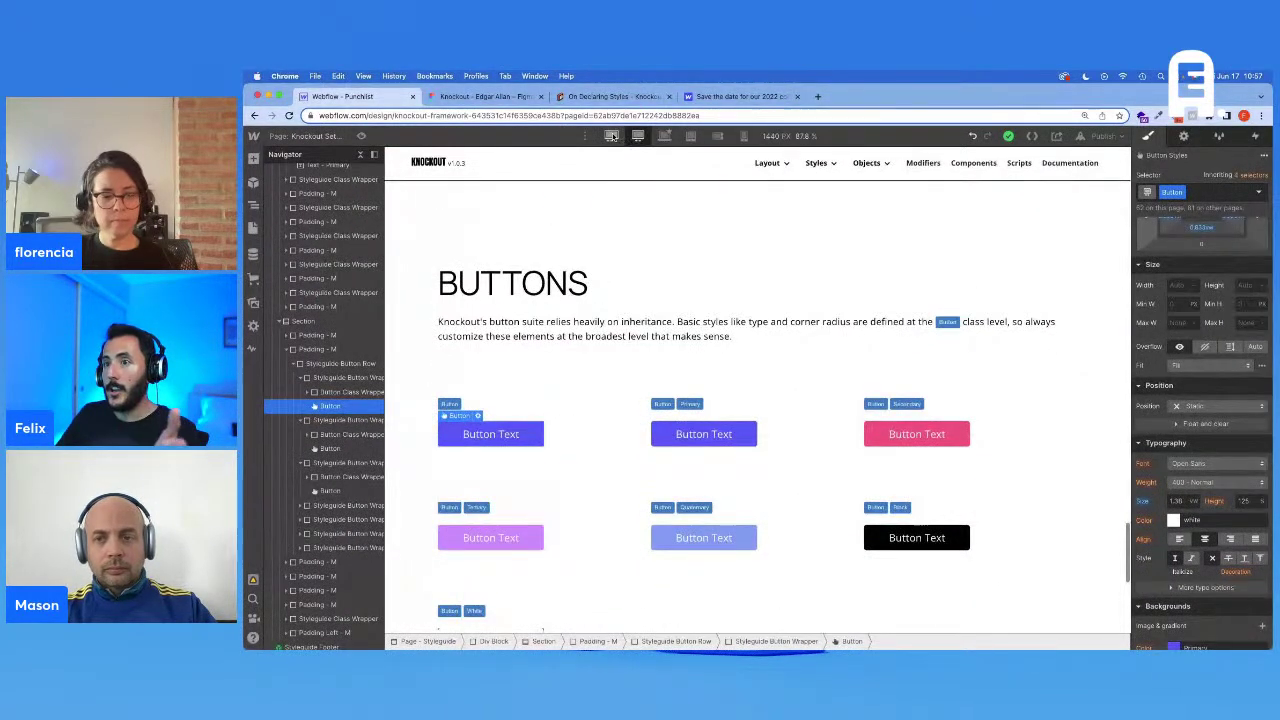
click(665, 135)
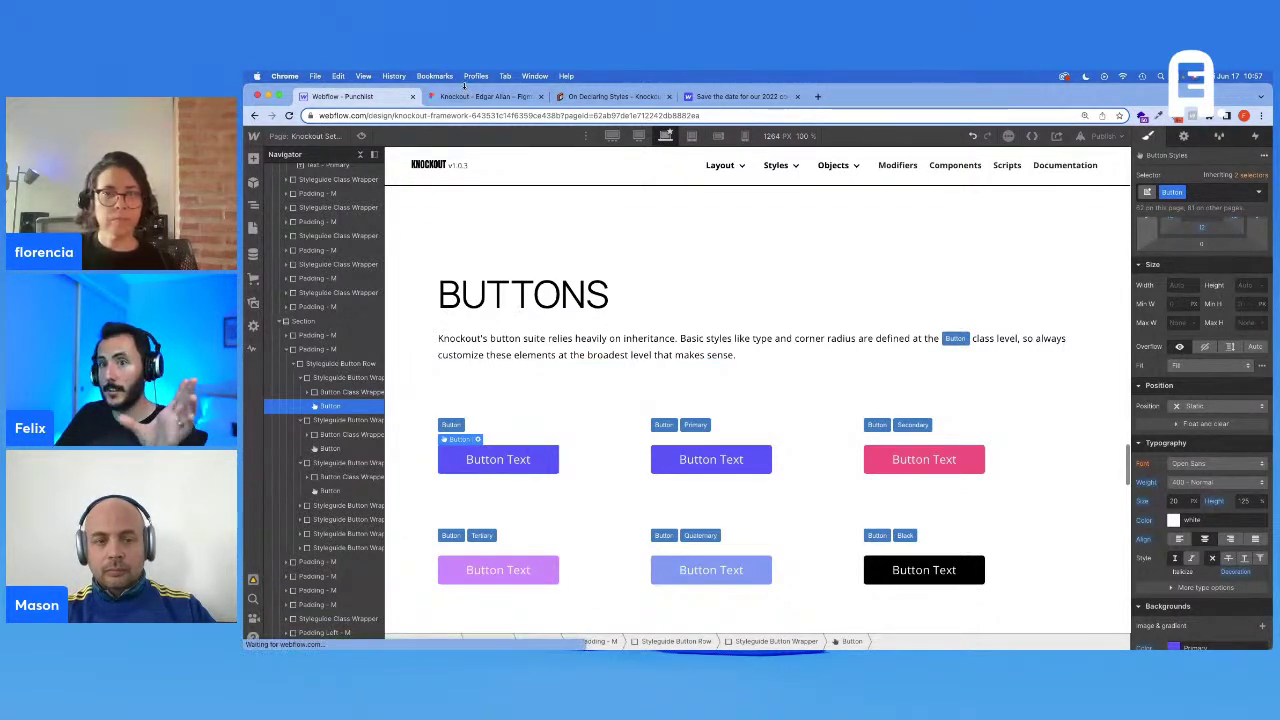
Step: Inspect the typography settings of the Text L and Text M samples in the style guide
scroll(557, 275, up, 3)
scroll(557, 275, up, 6)
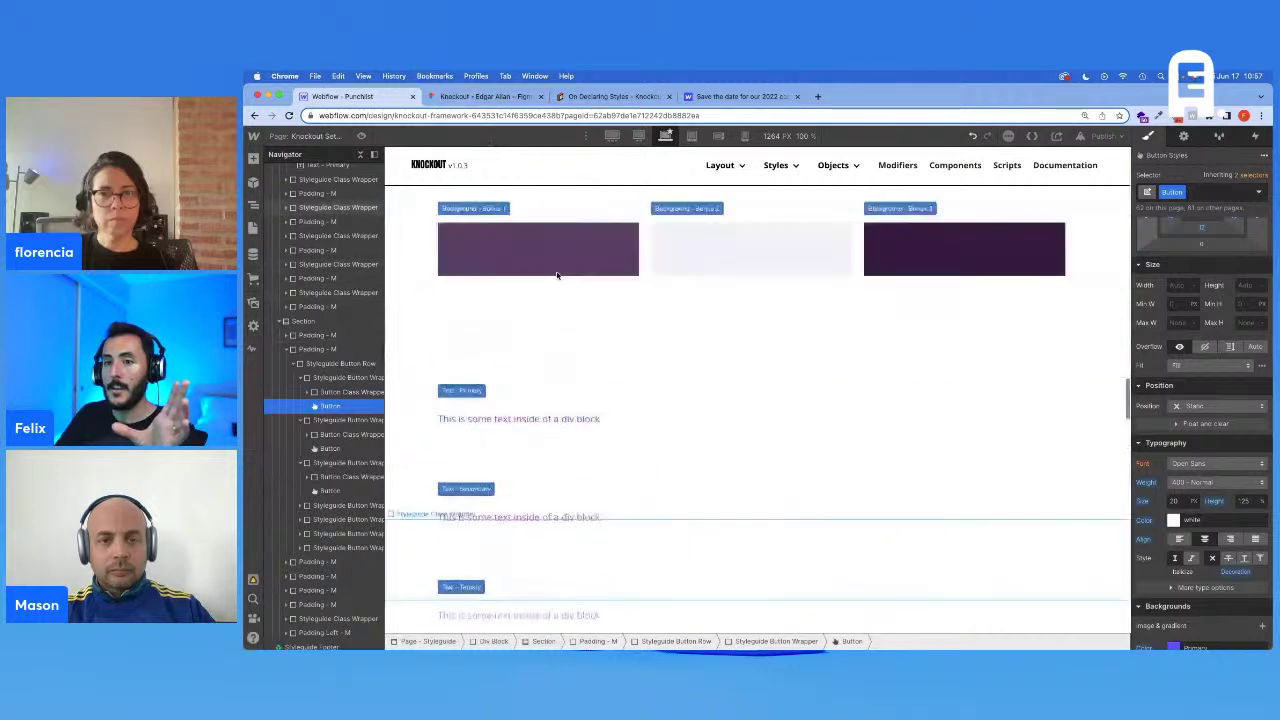
scroll(557, 275, up, 10)
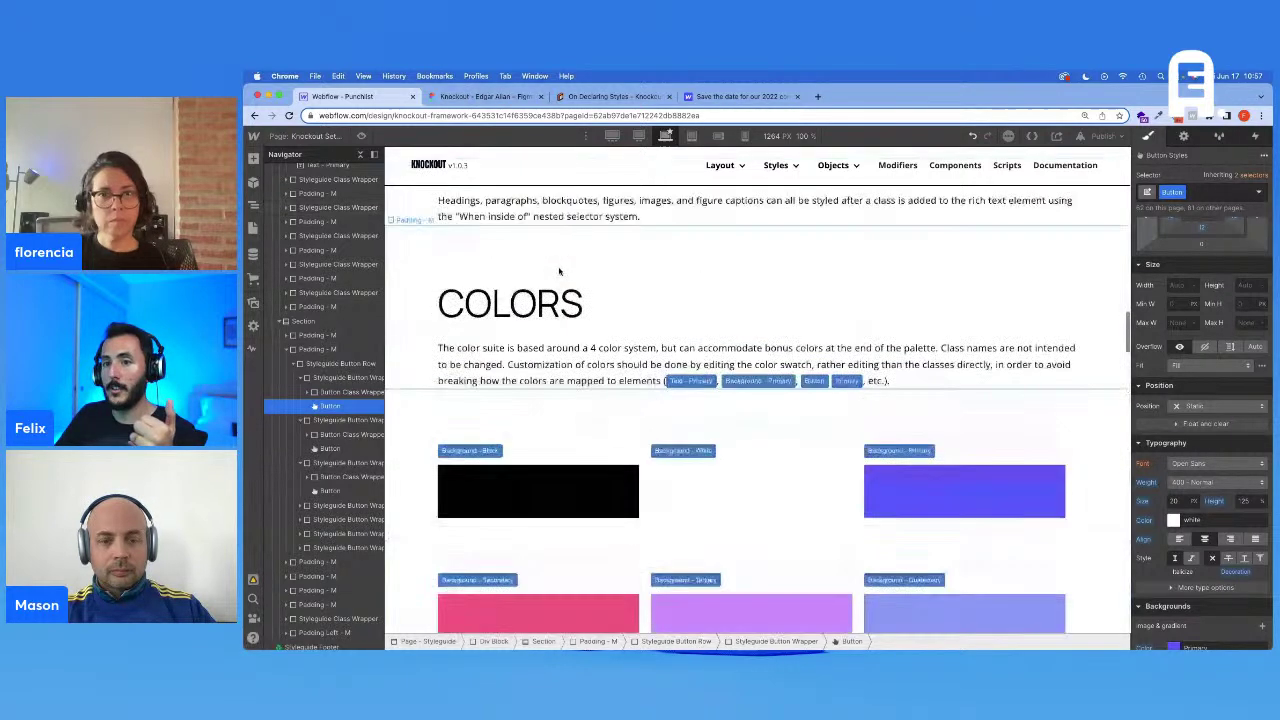
scroll(538, 336, up, 1)
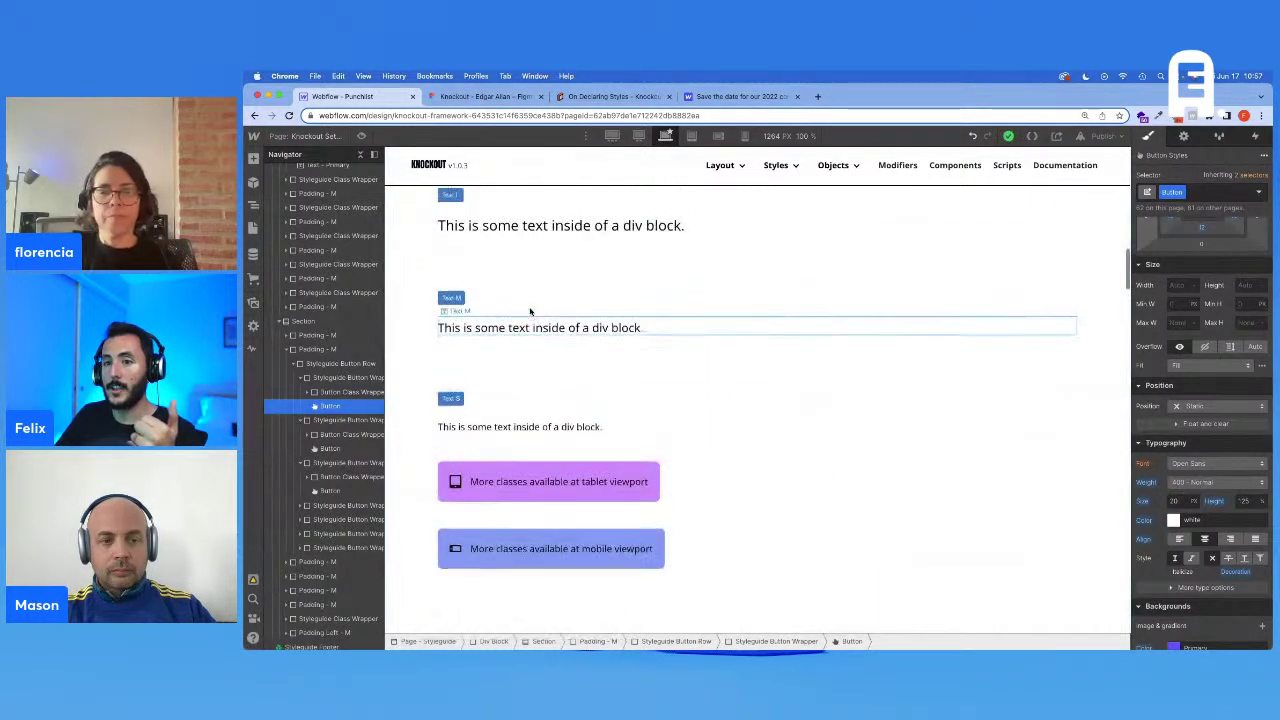
click(531, 227)
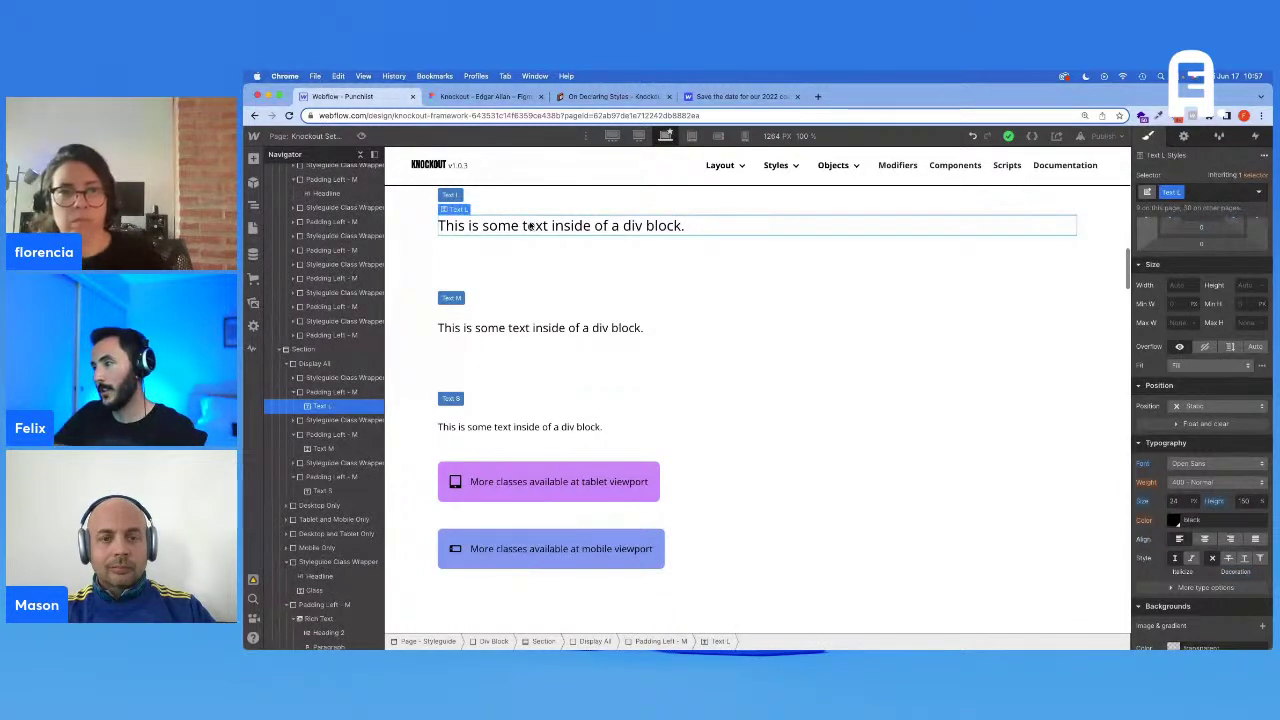
click(533, 328)
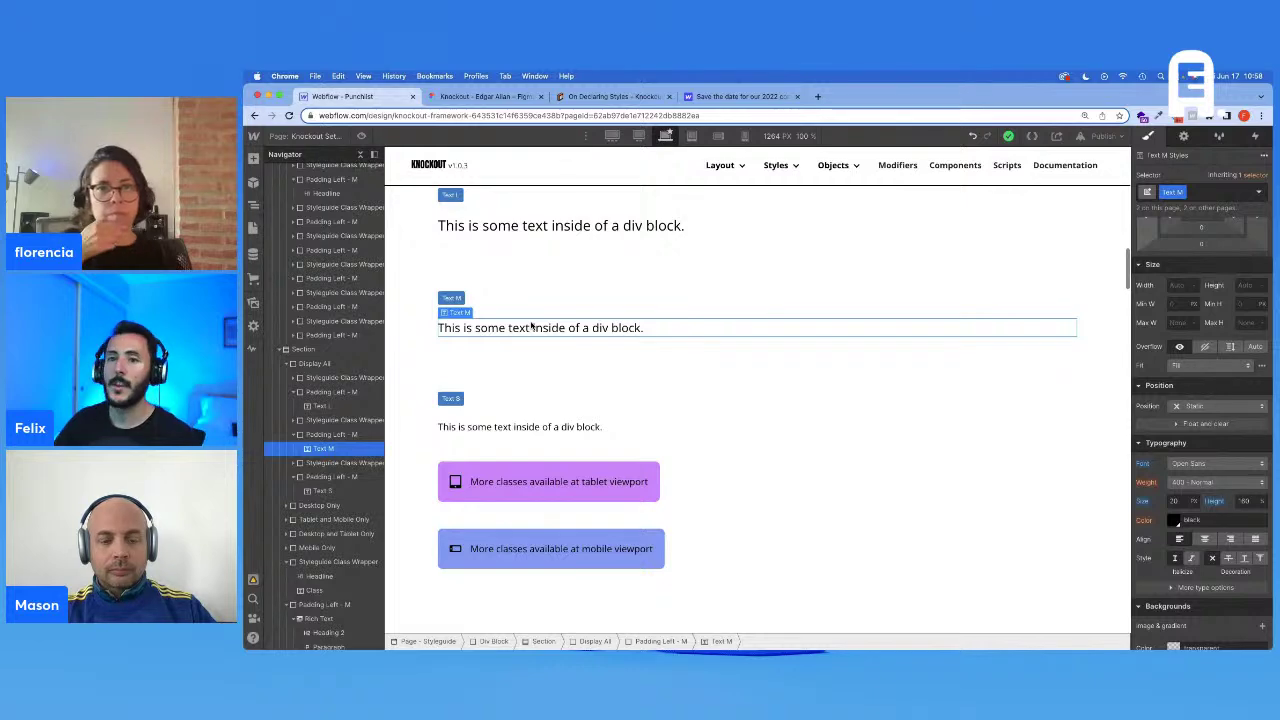
Step: Select the first base Button sample in the Buttons section of the style guide
scroll(530, 324, down, 5)
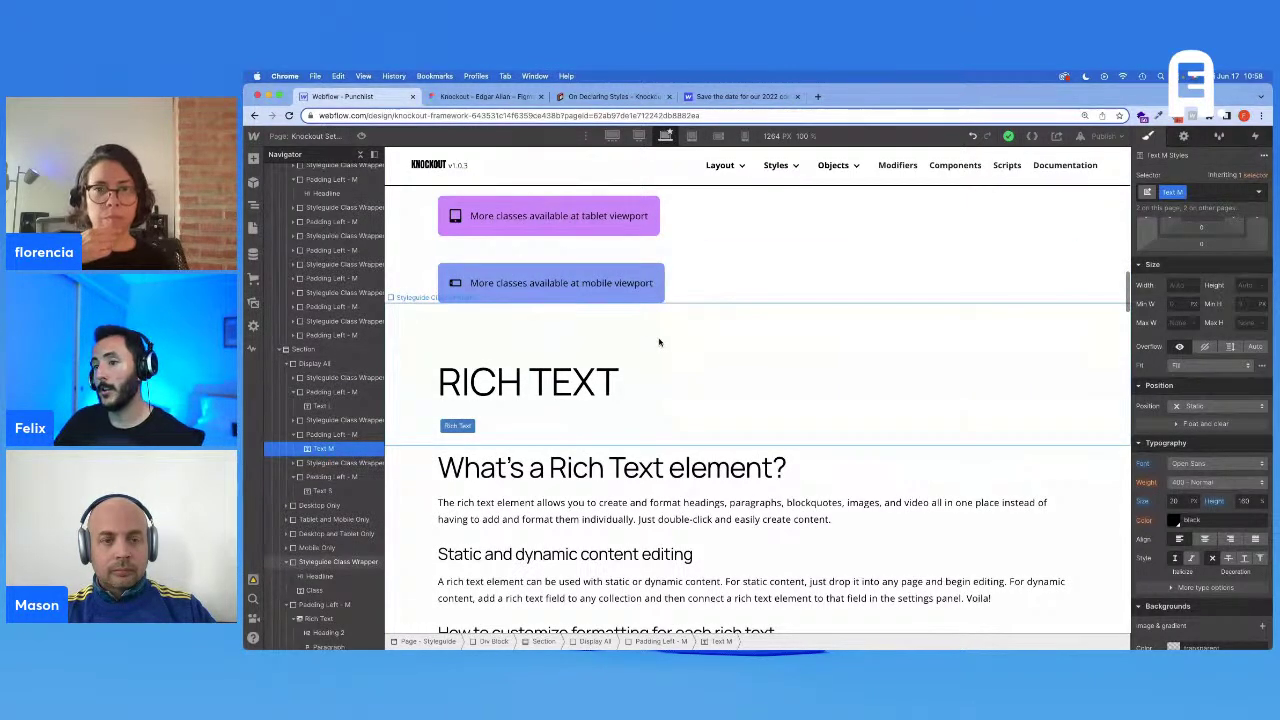
scroll(662, 348, down, 15)
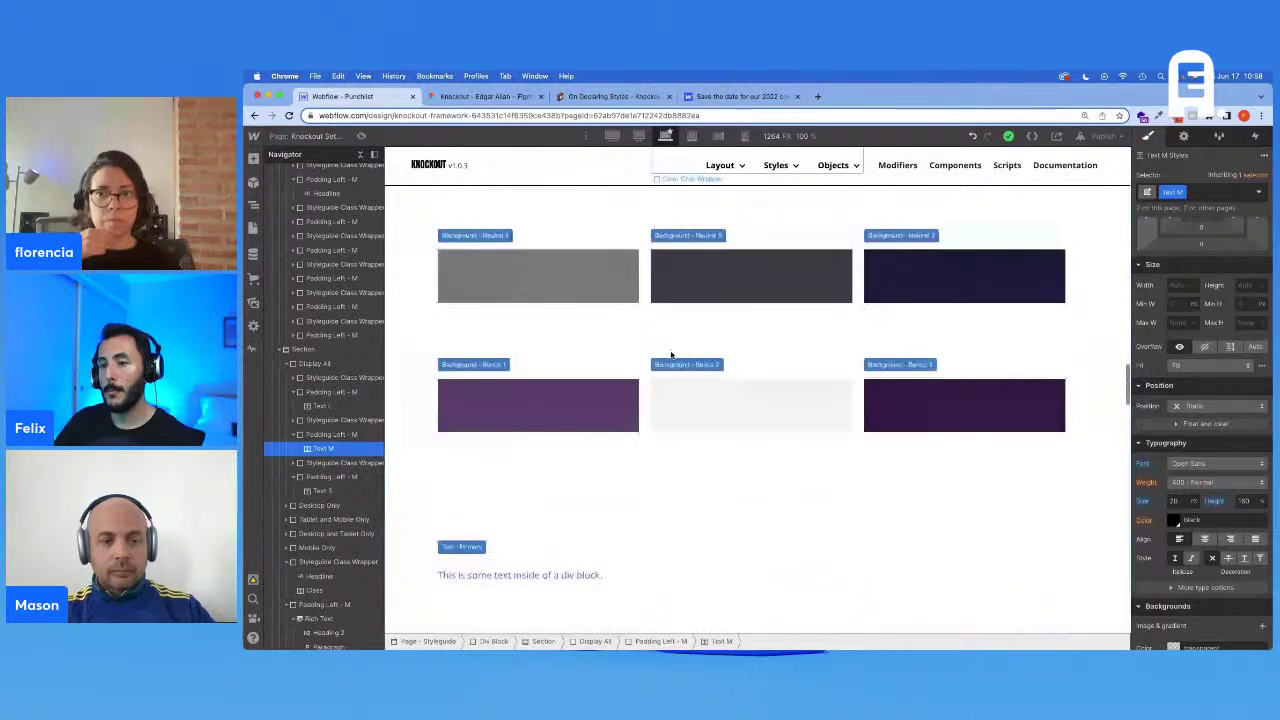
scroll(700, 400, down, 12)
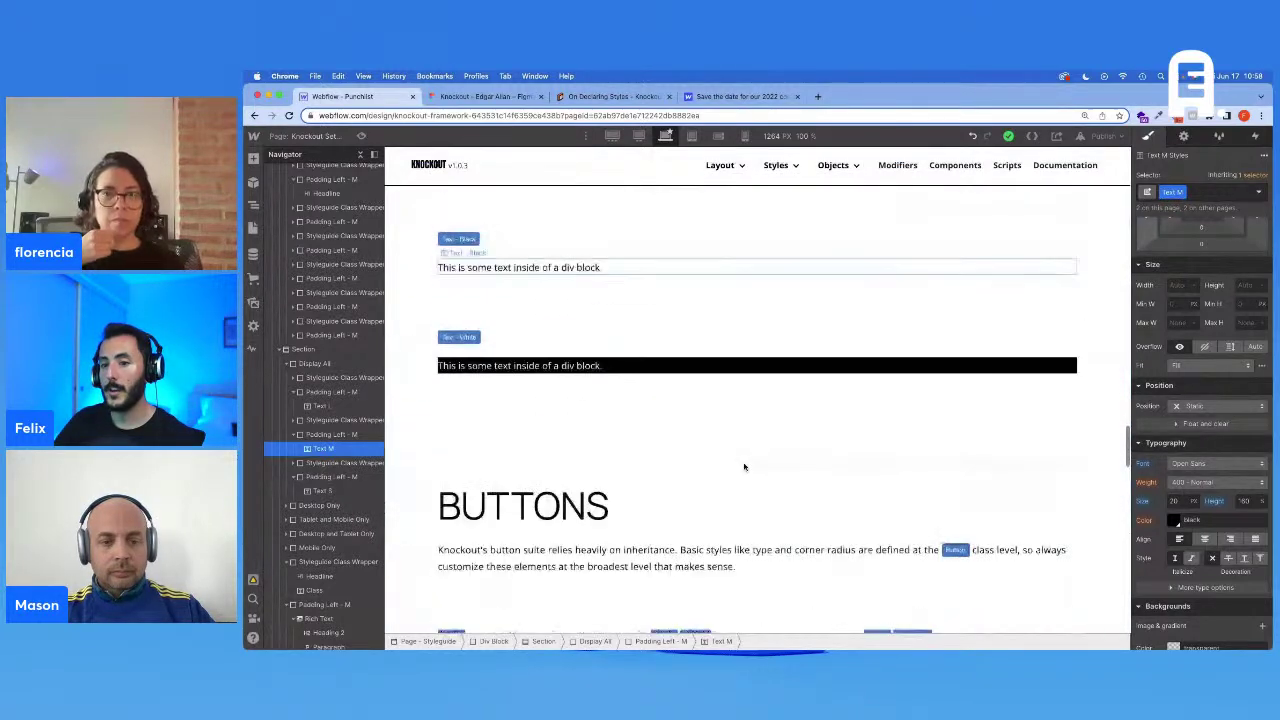
scroll(744, 467, down, 3)
click(544, 351)
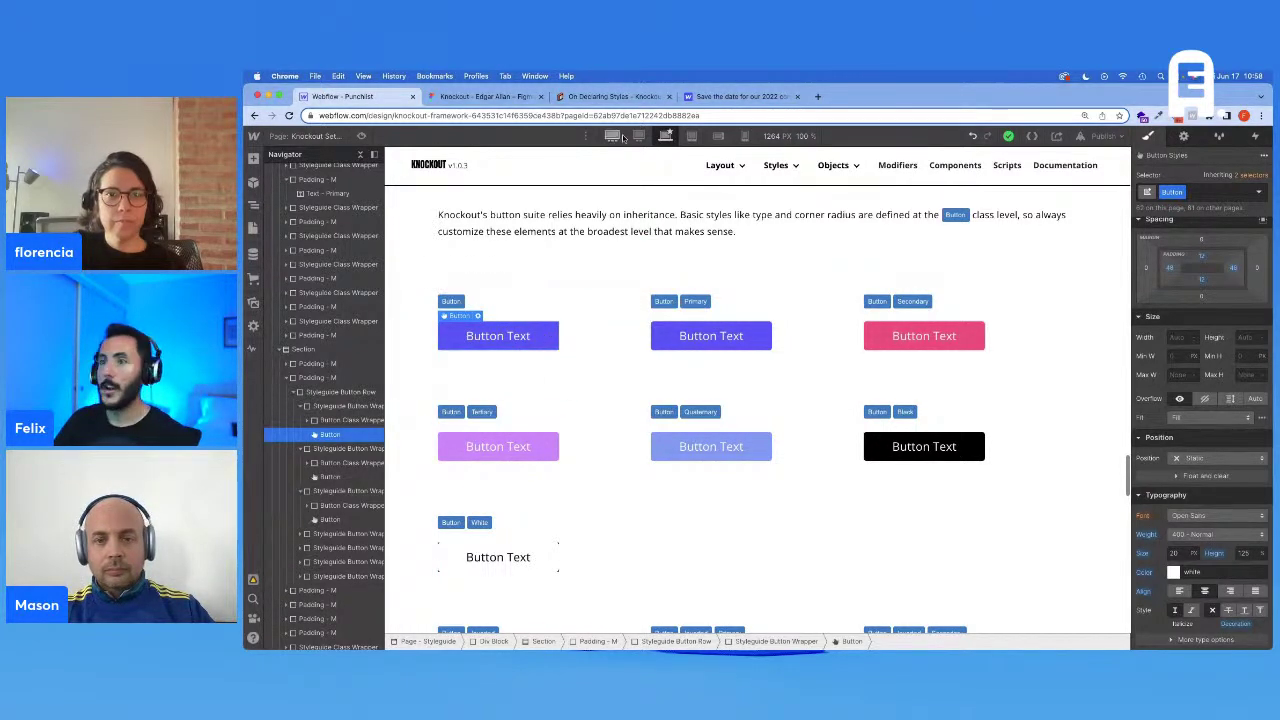
Step: Switch to the Figma file and inspect the Button Primary component's padding and corner radius
click(486, 96)
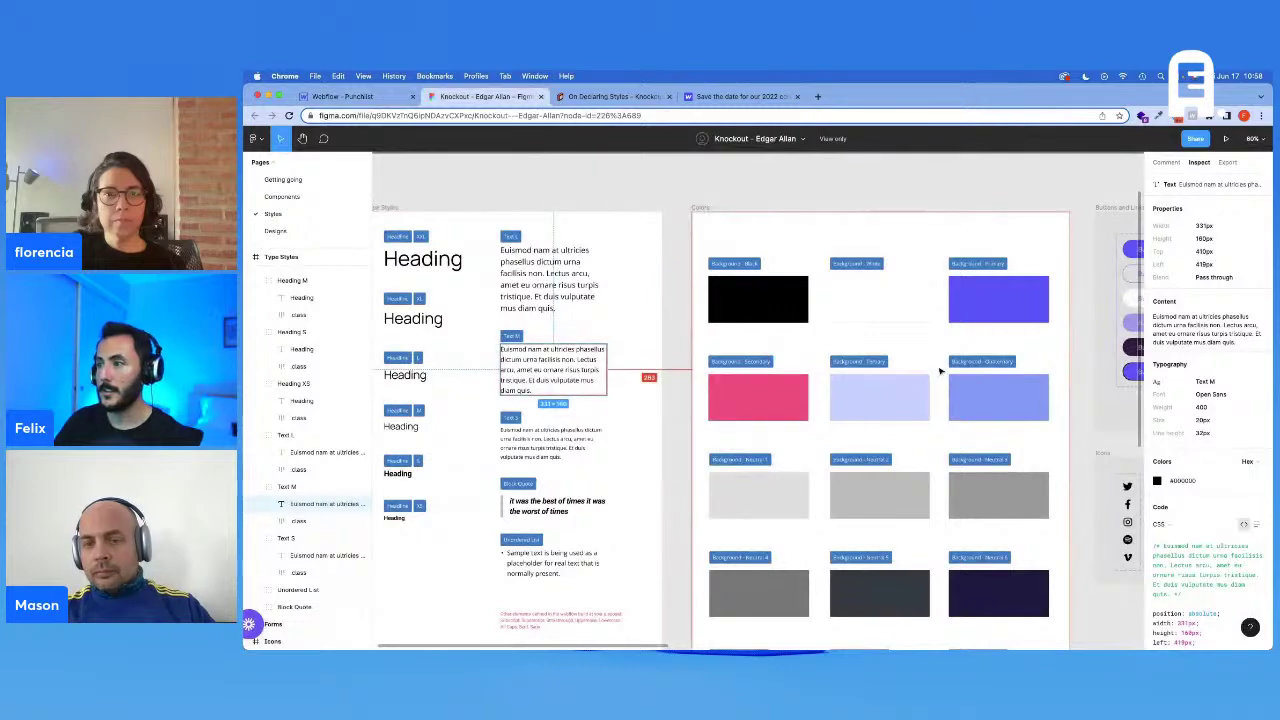
scroll(940, 372, right, 5)
scroll(940, 372, up, 1)
click(896, 319)
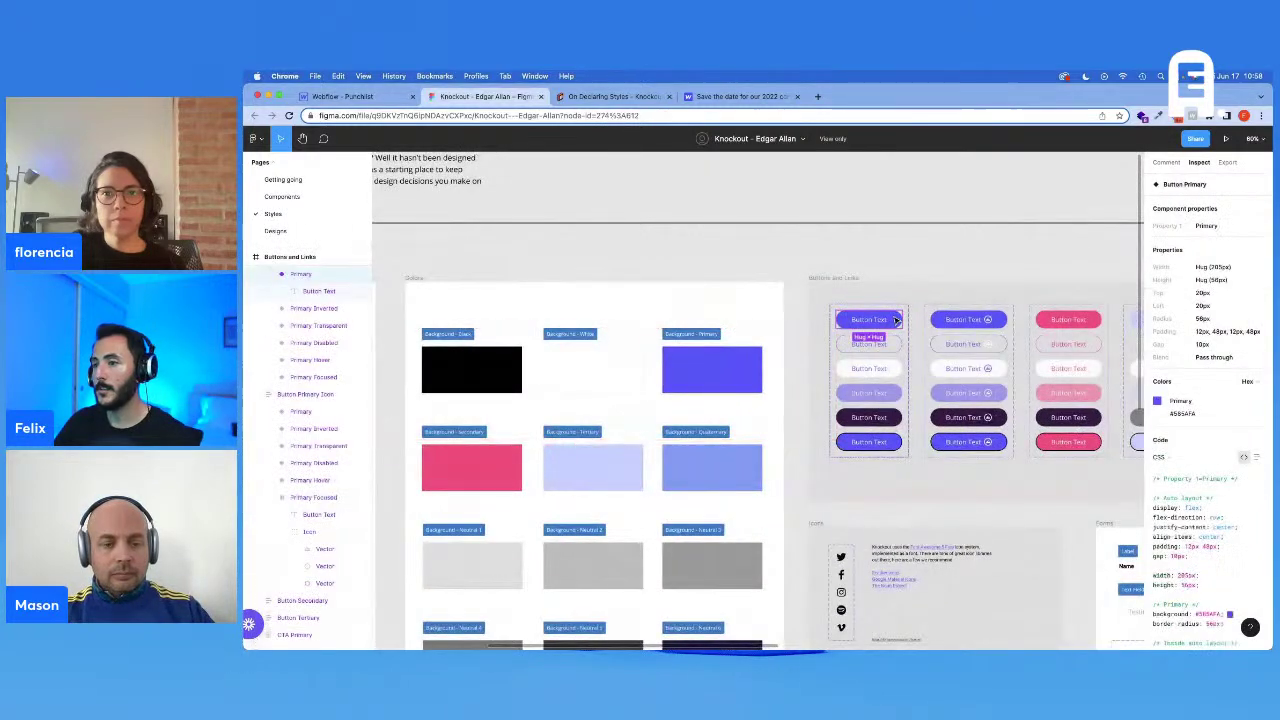
scroll(1208, 355, down, 1)
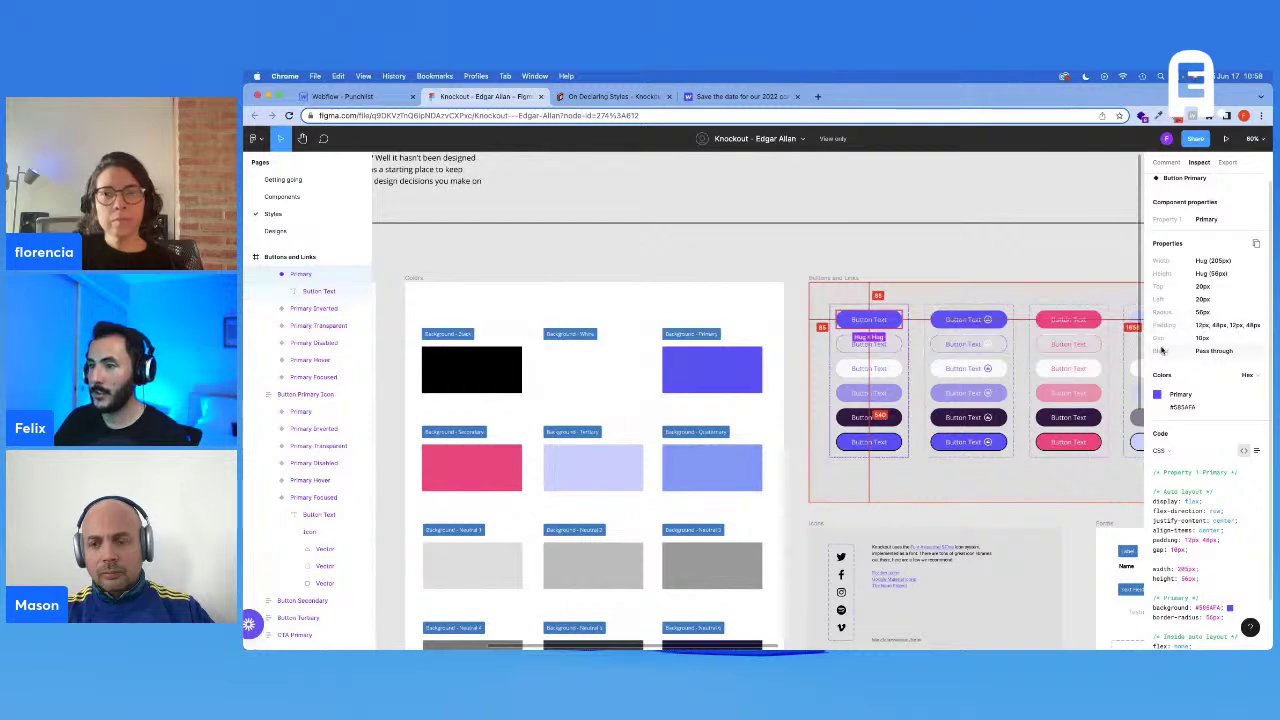
Step: Switch to Webflow and set the Button class's border radius to 56 px at the base breakpoint
click(342, 96)
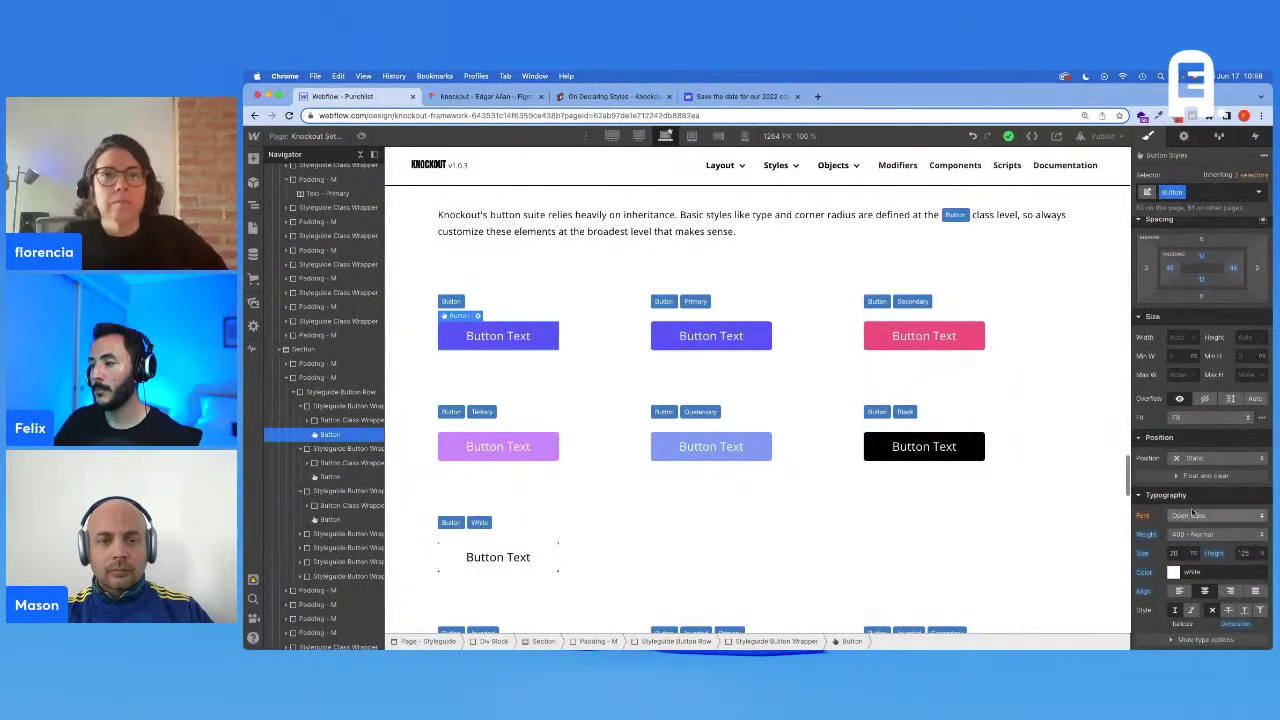
scroll(1193, 512, down, 5)
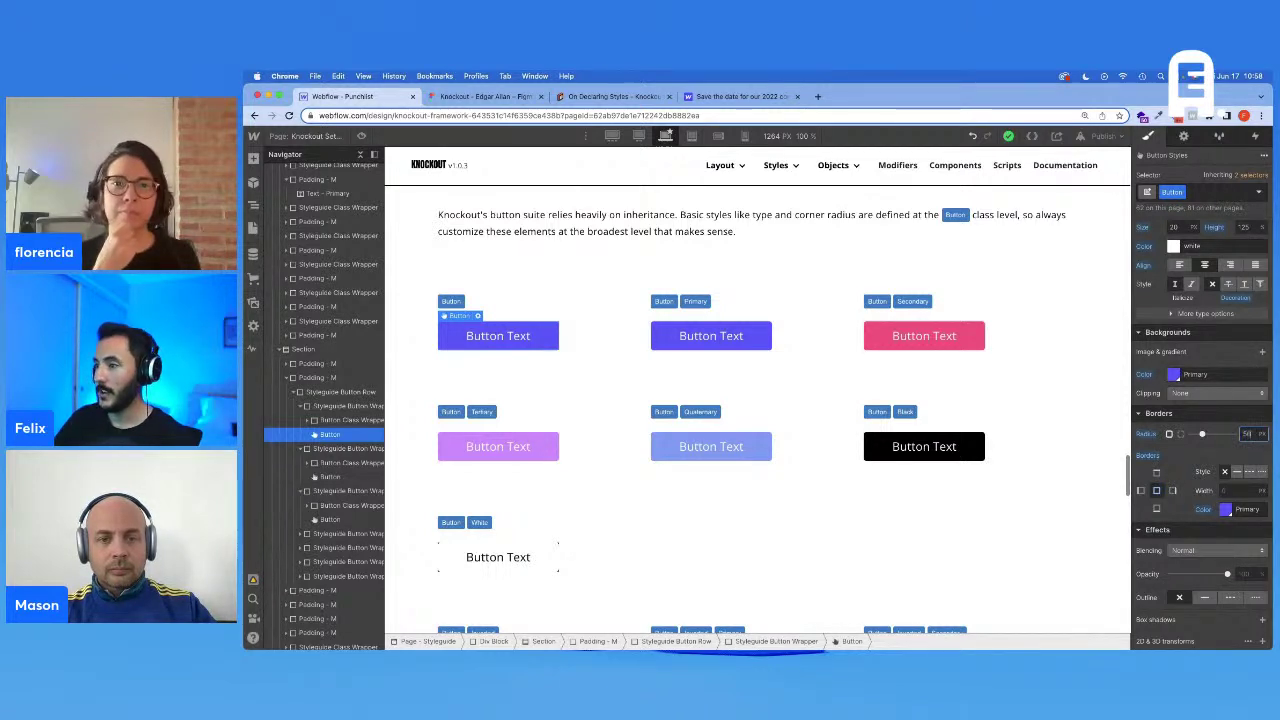
text(6)
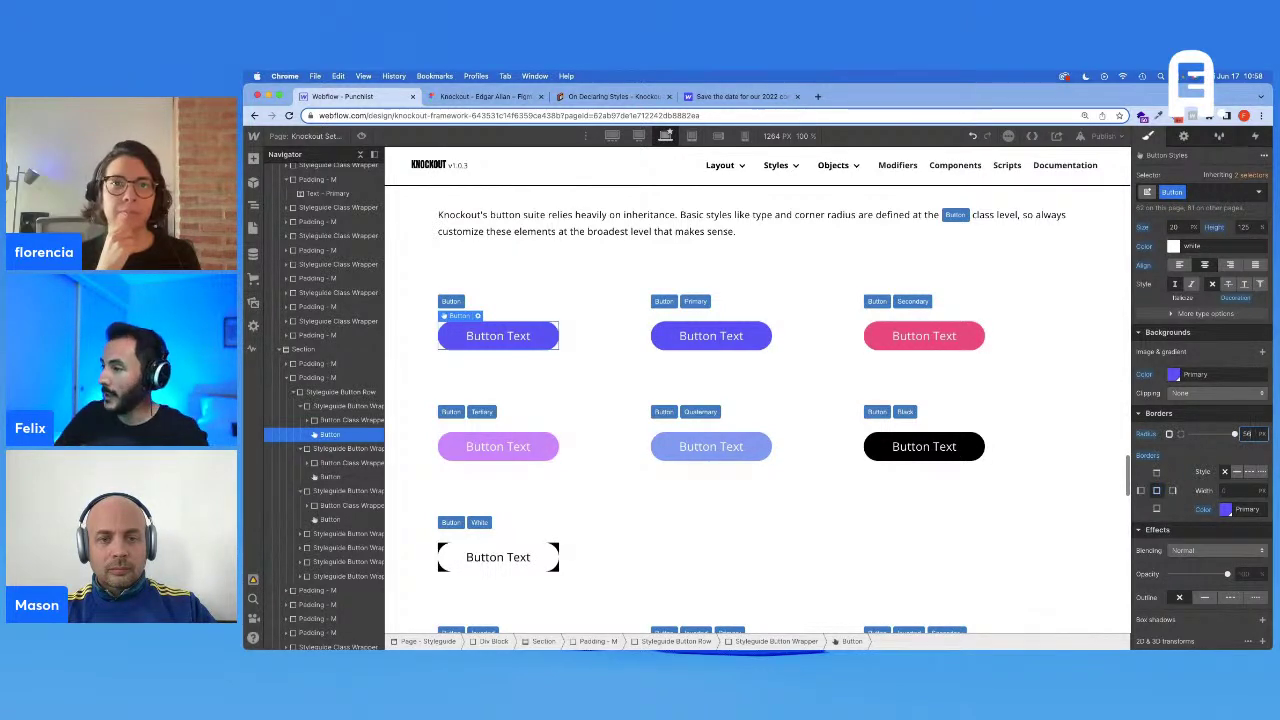
Step: At the 1440 px breakpoint, calculate 56/1440*100 in Calculator and set the Button class's border radius to 3.88 vw
click(639, 137)
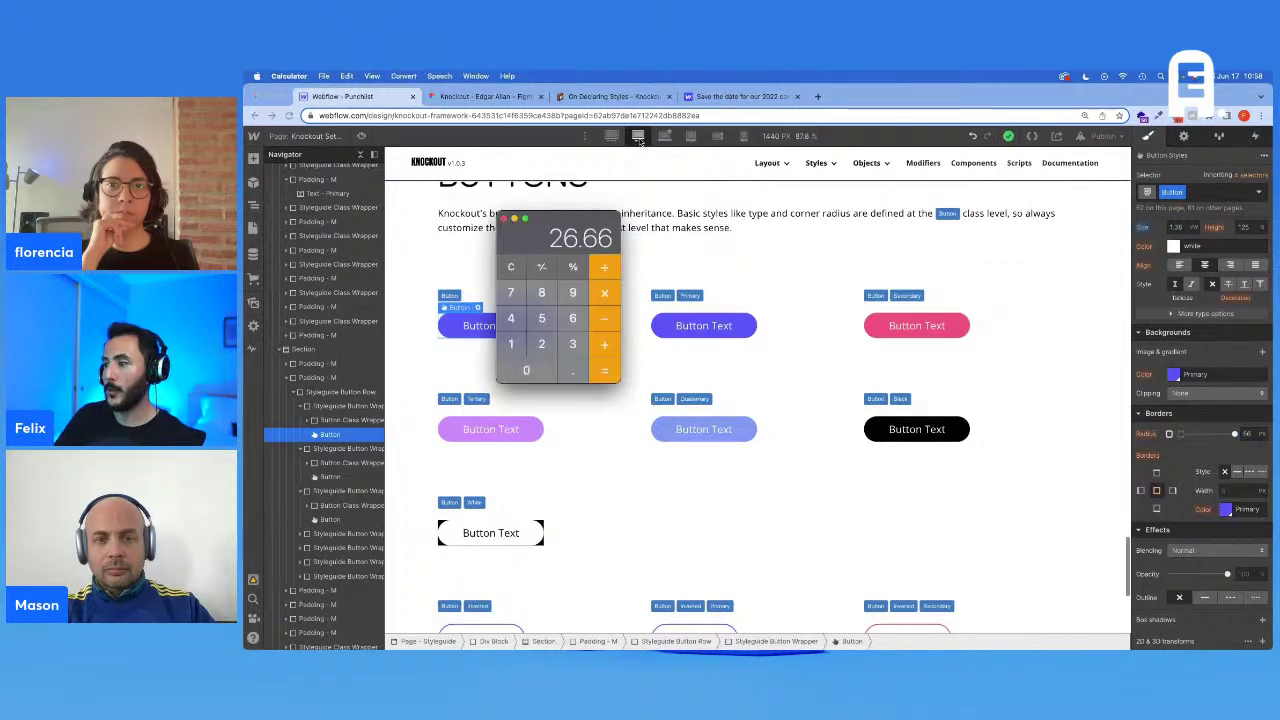
key(Escape)
text(56/1440)
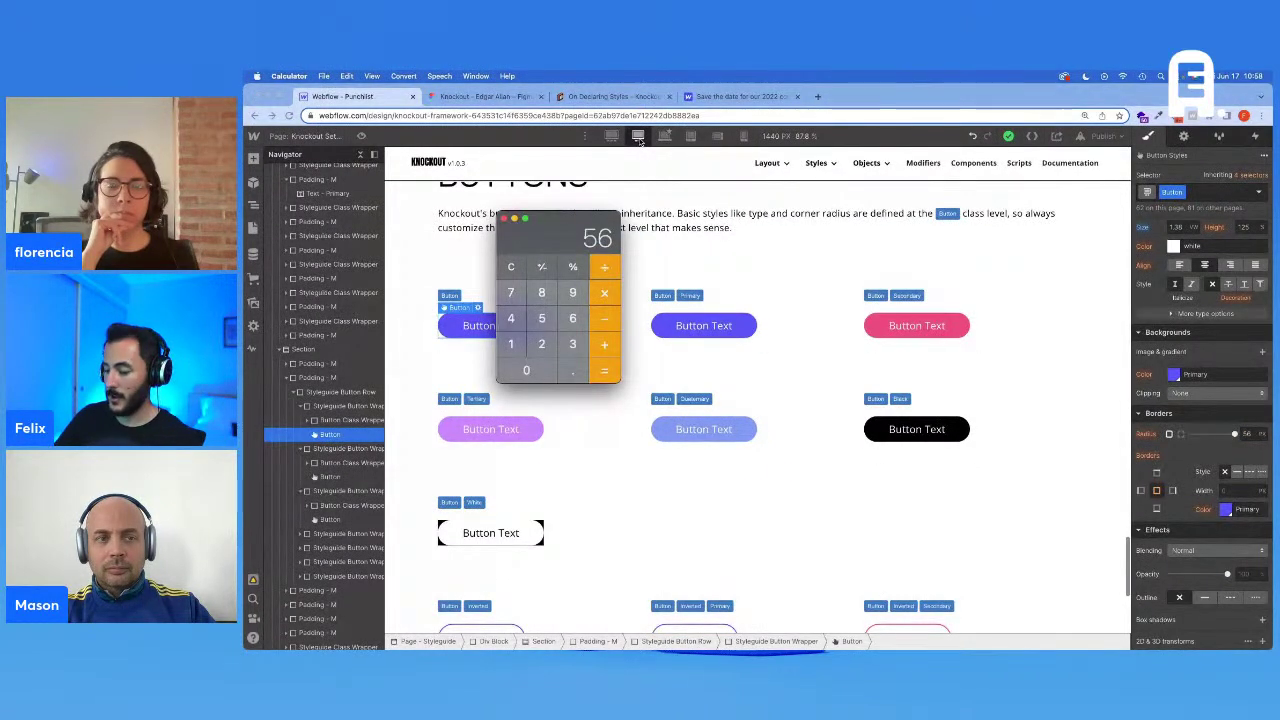
key(Return)
text(*100)
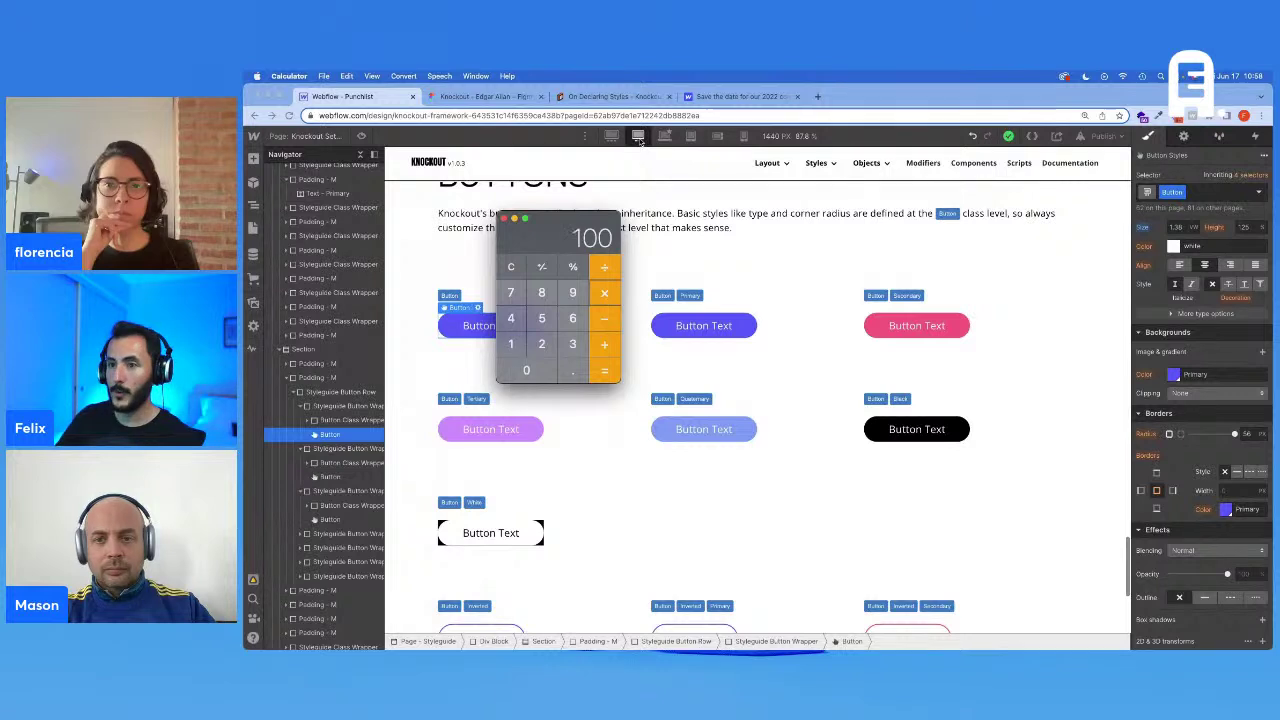
key(Return)
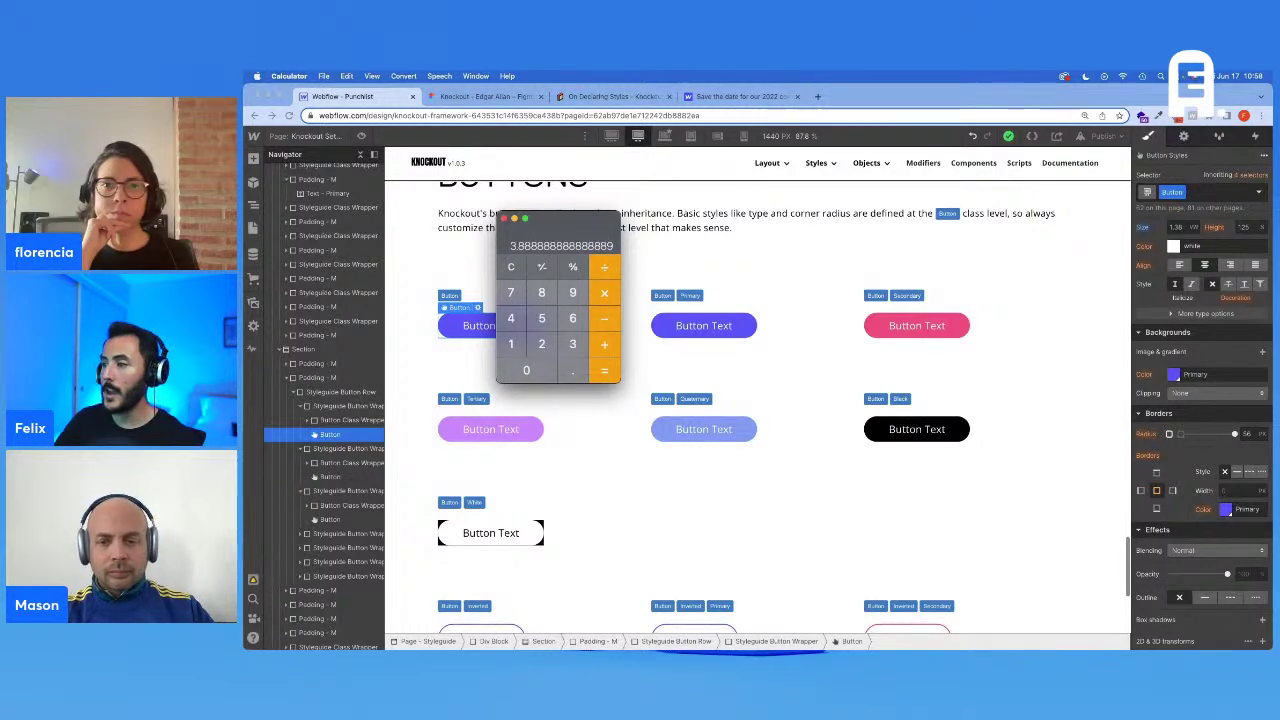
click(1246, 436)
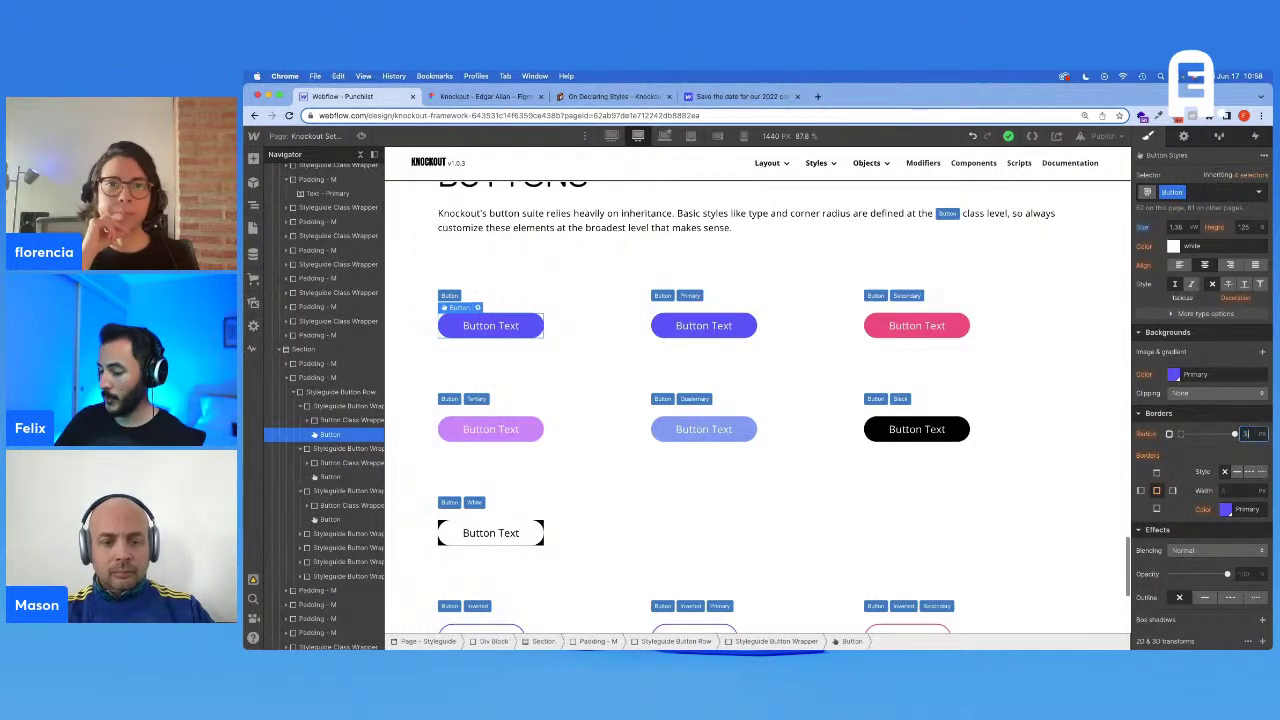
key(Return)
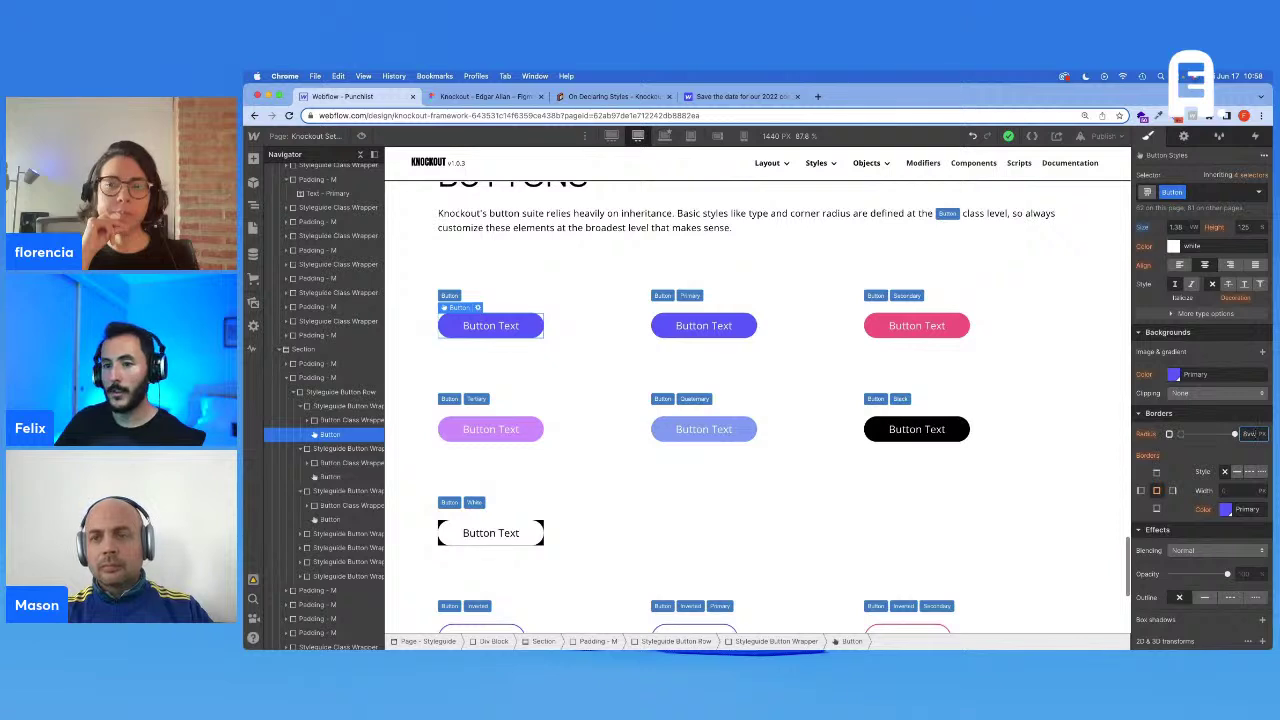
Step: At the 1920 px breakpoint, calculate 56*1.333 in Calculator and set the Button class's border radius to 74.64 px in Webflow
click(608, 137)
key(super+Tab)
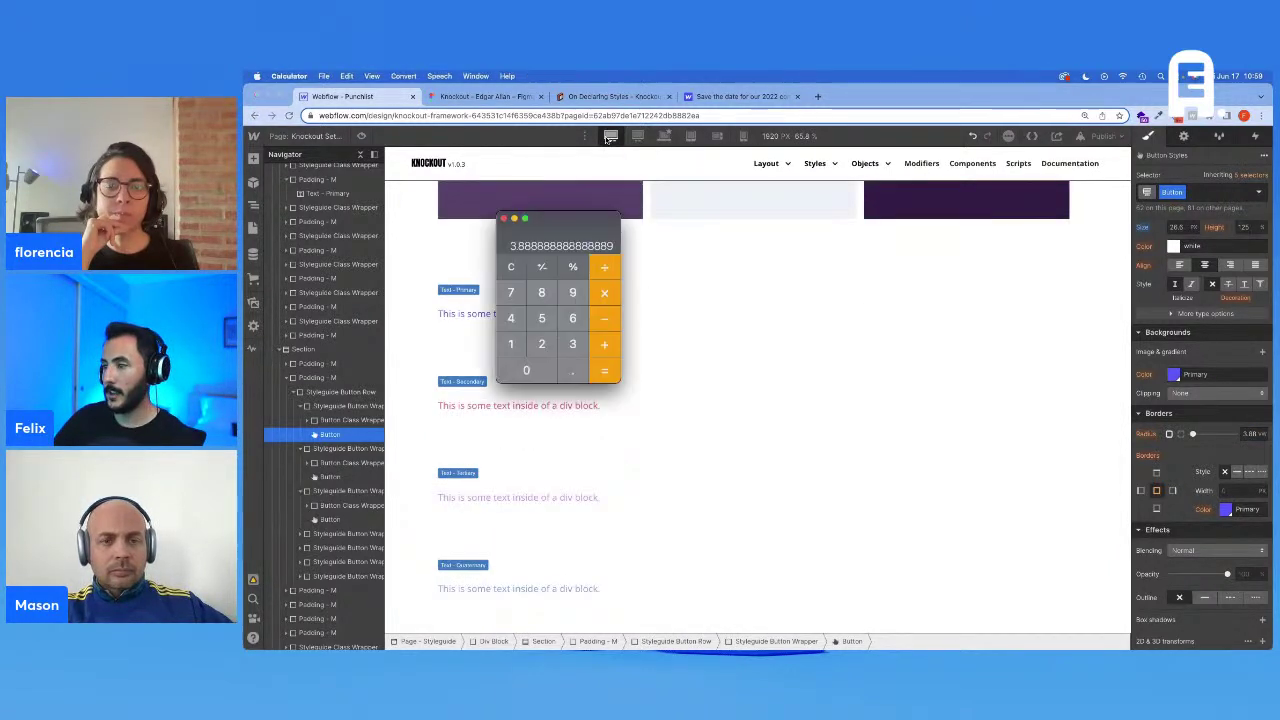
text(56)
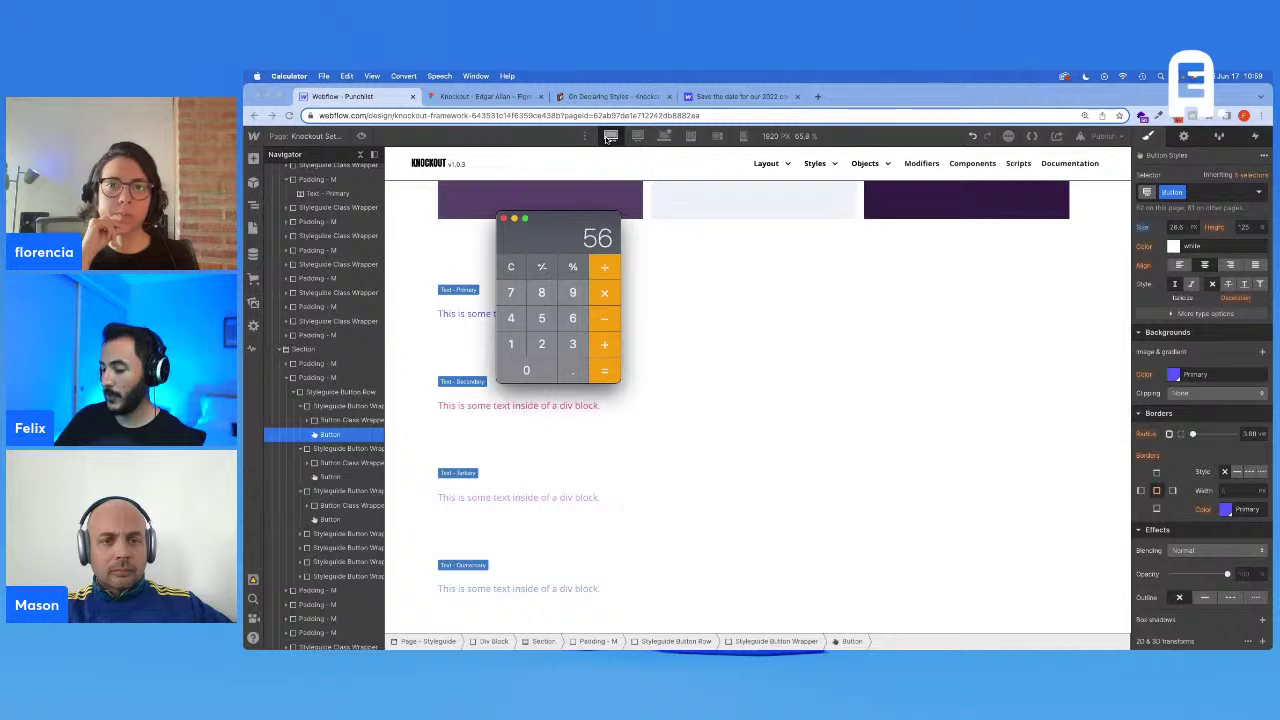
text(*1.33)
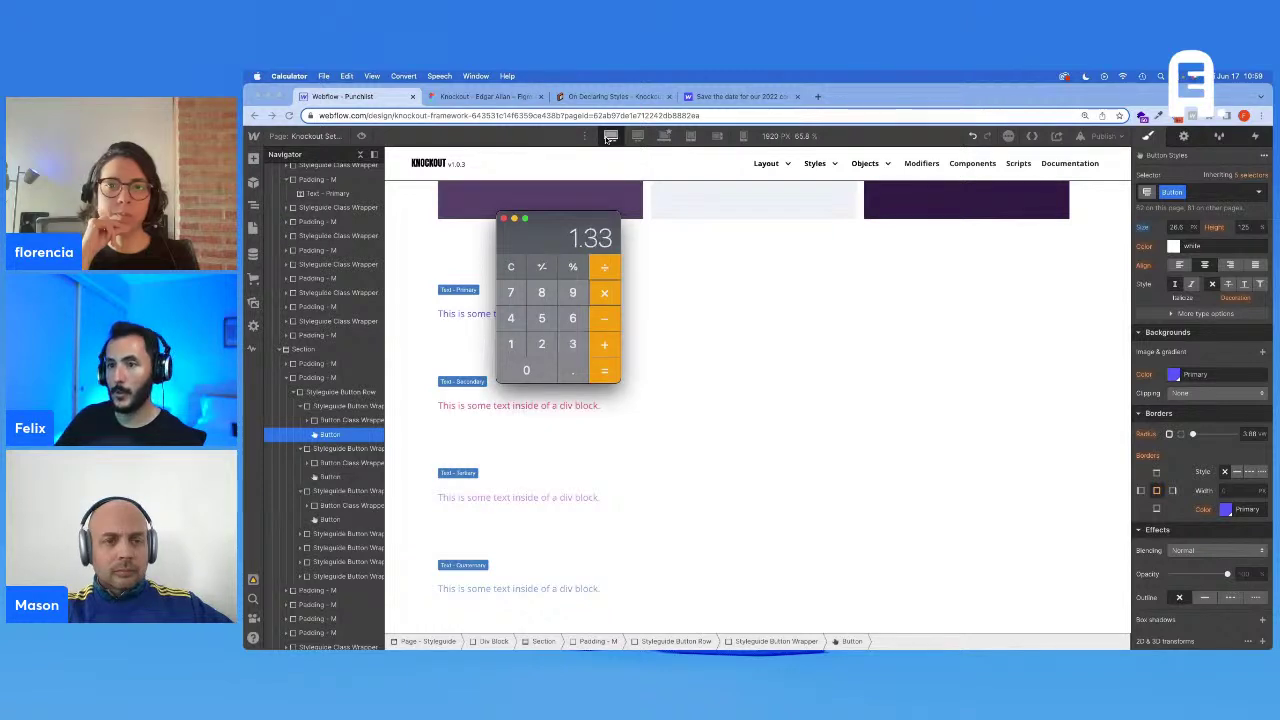
text(3)
key(Return)
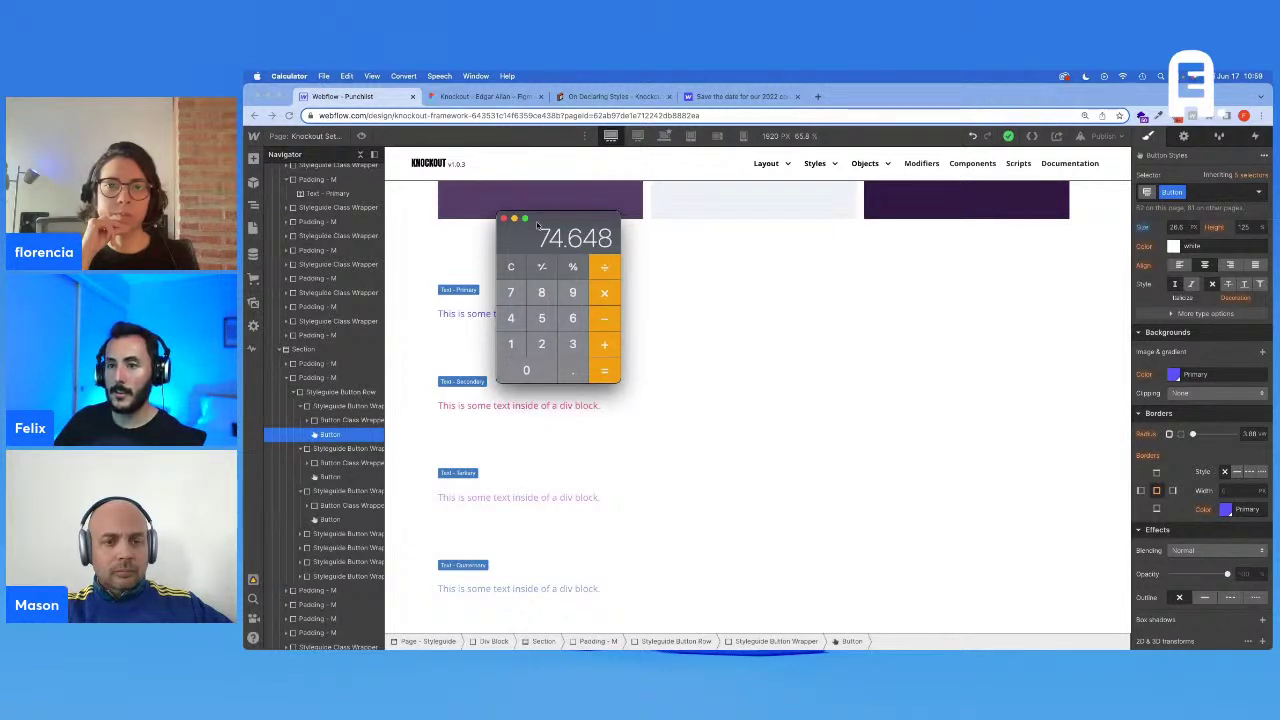
click(1240, 434)
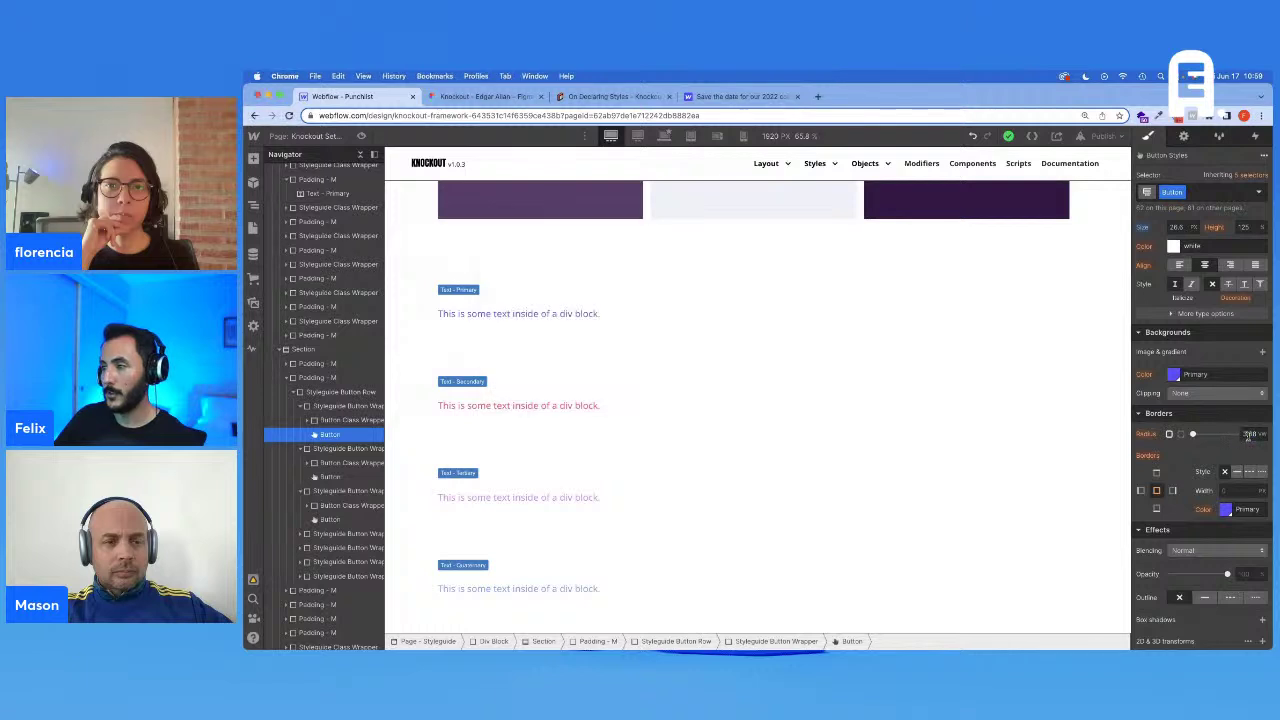
text(74)
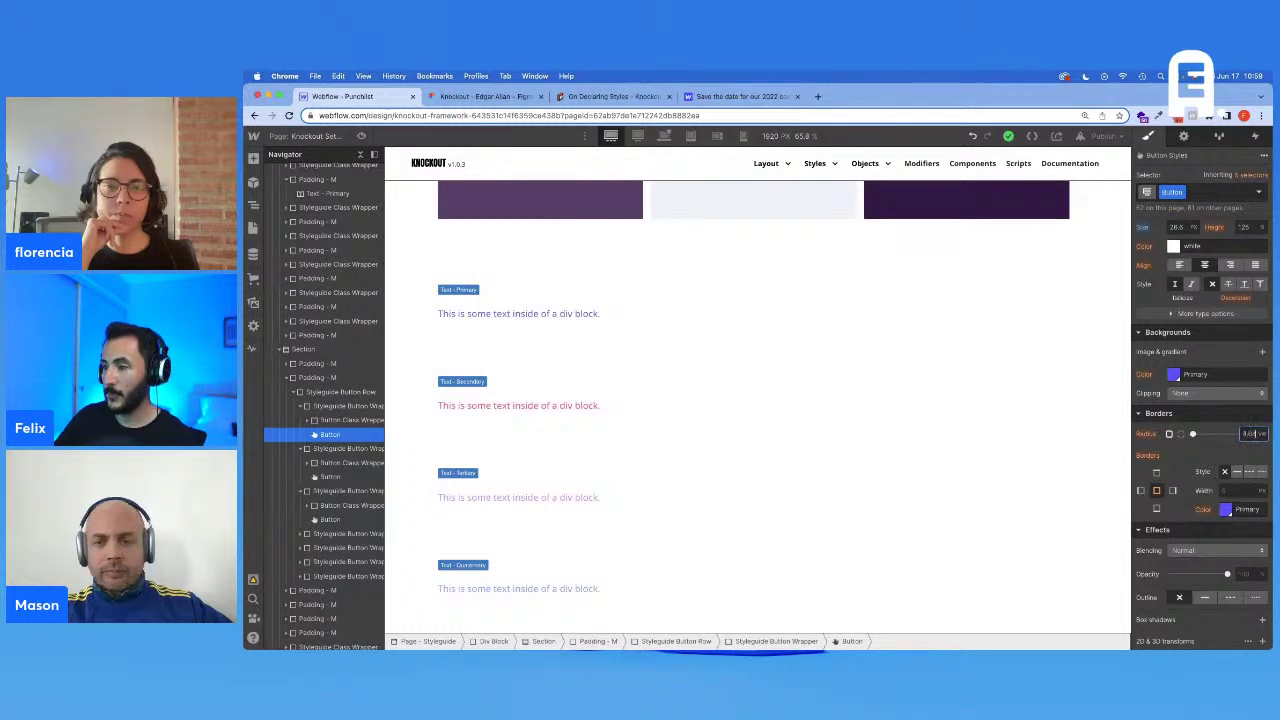
key(Return)
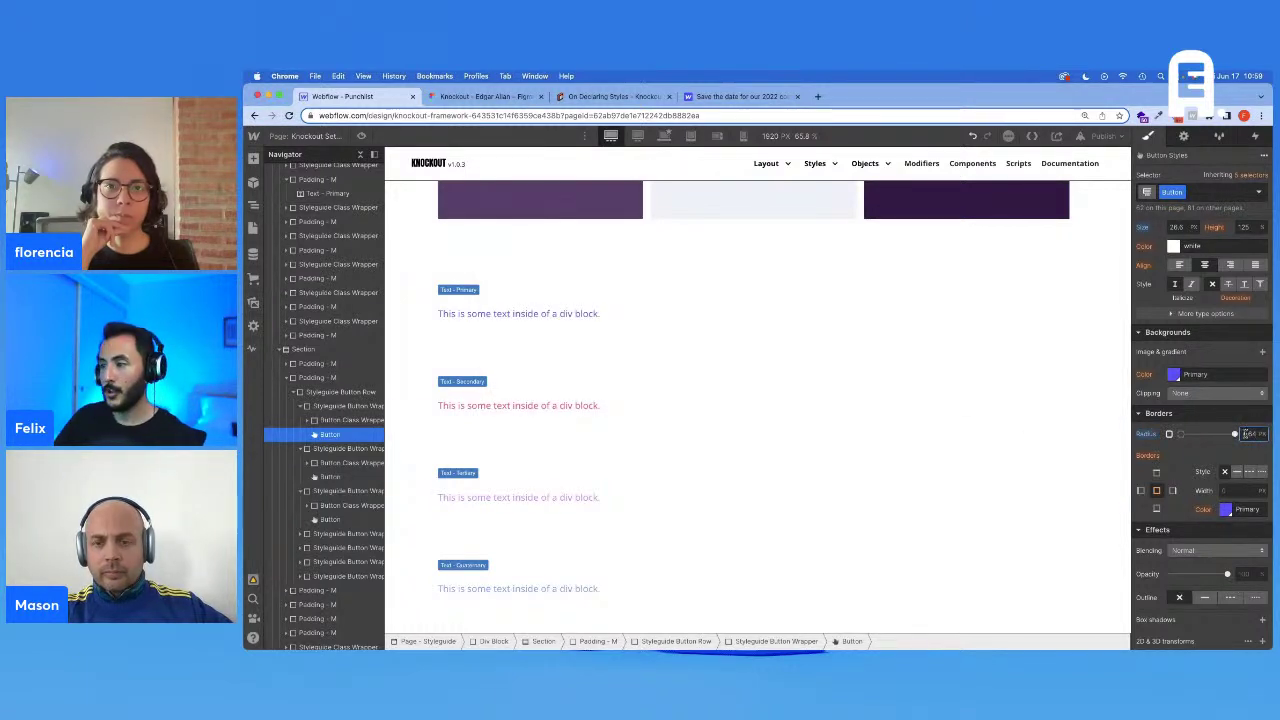
Step: Check the rounded corners of the style guide's buttons at the 1920 px, 1440 px and base breakpoints
scroll(816, 470, down, 10)
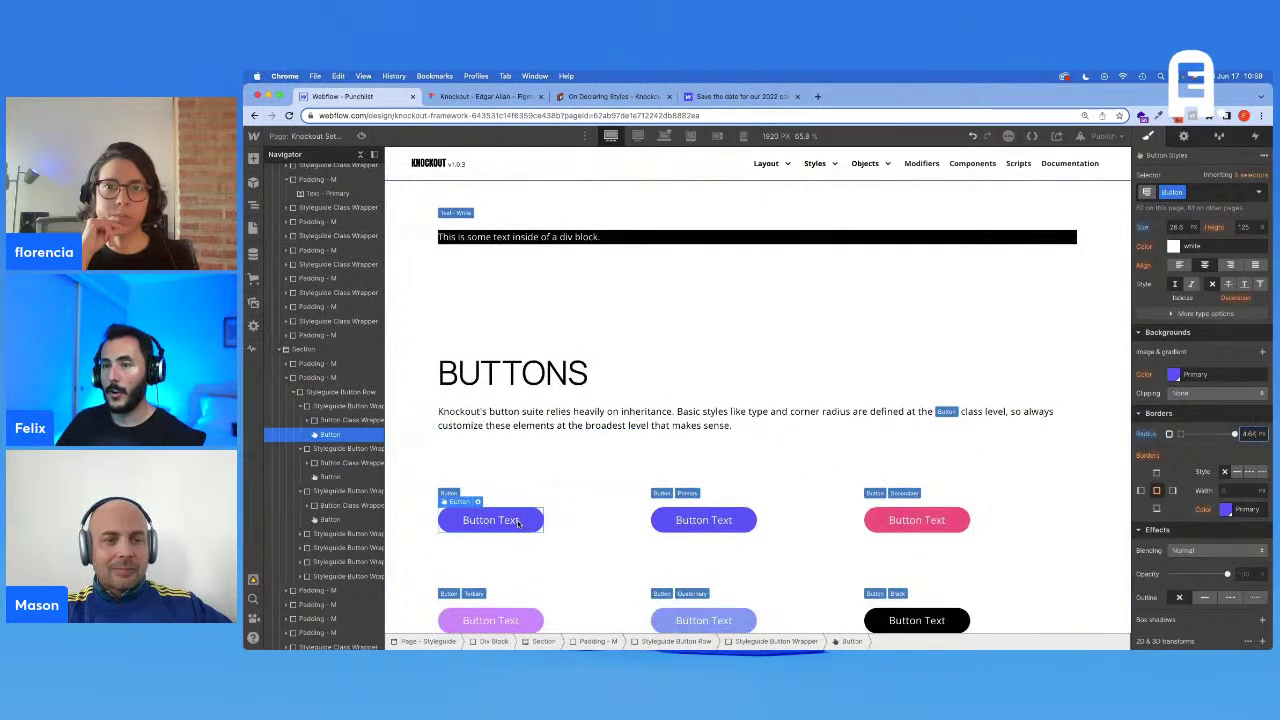
scroll(520, 522, down, 1)
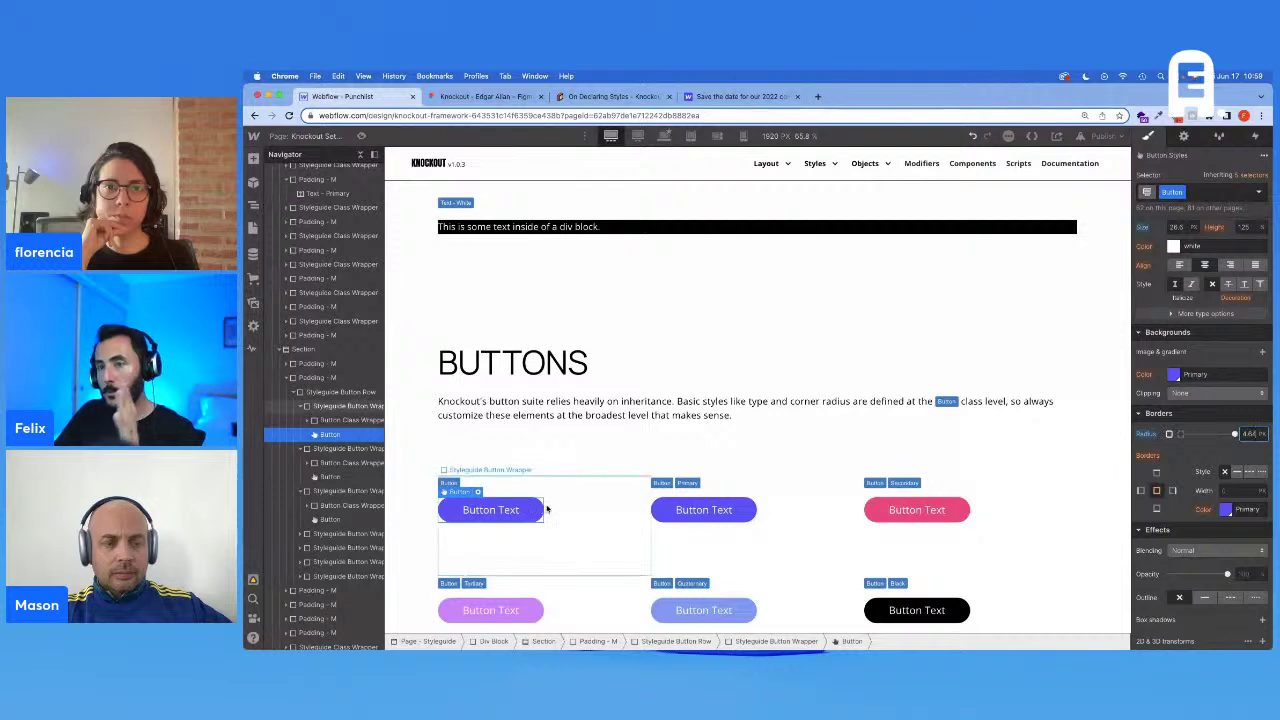
click(638, 136)
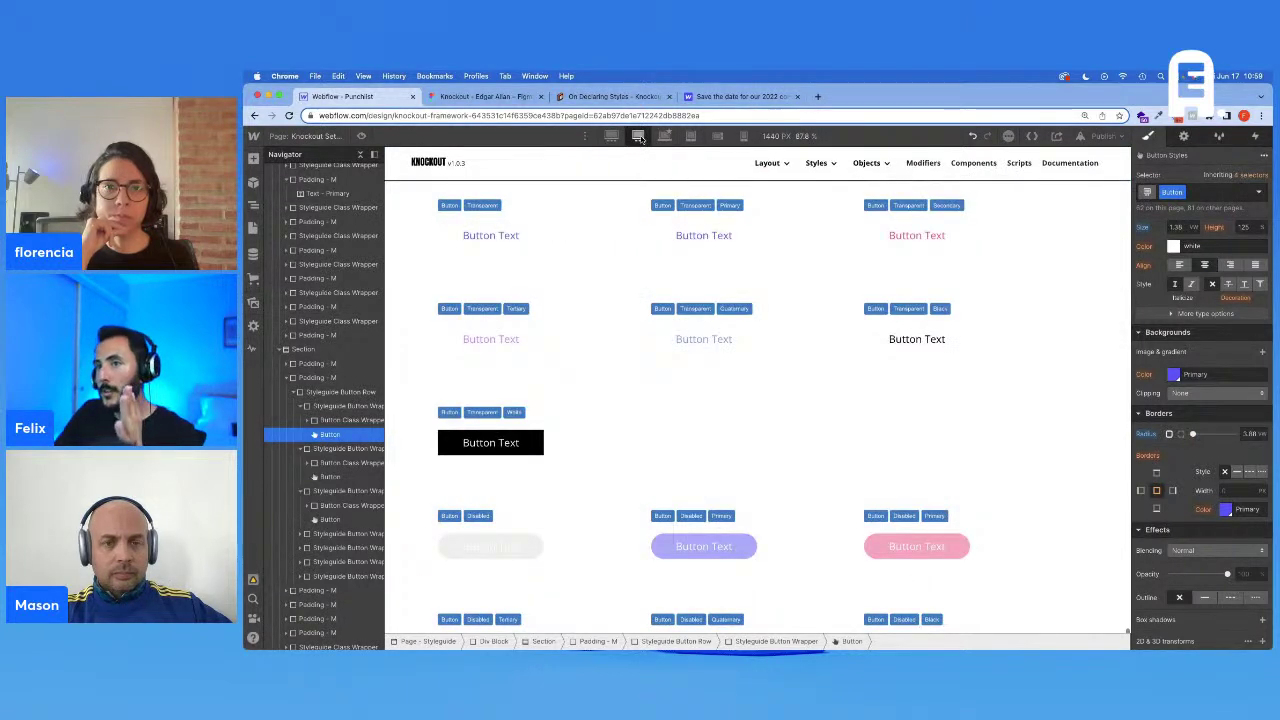
click(609, 136)
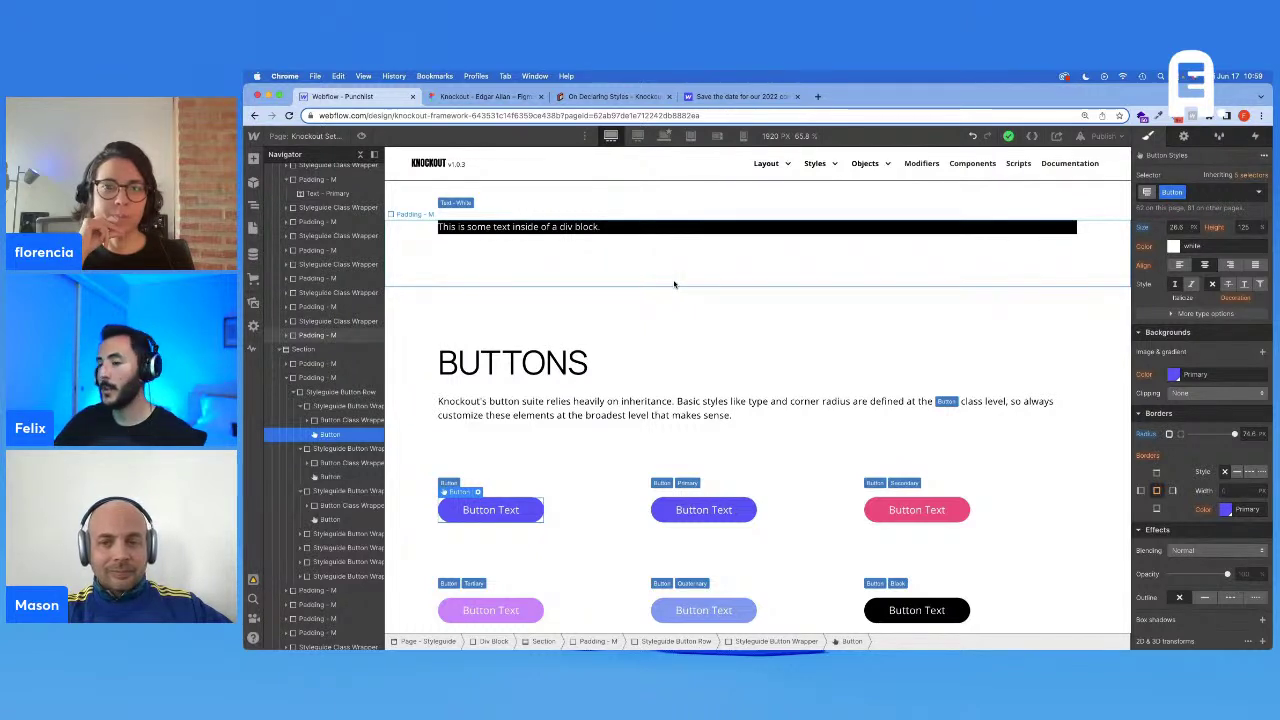
click(665, 136)
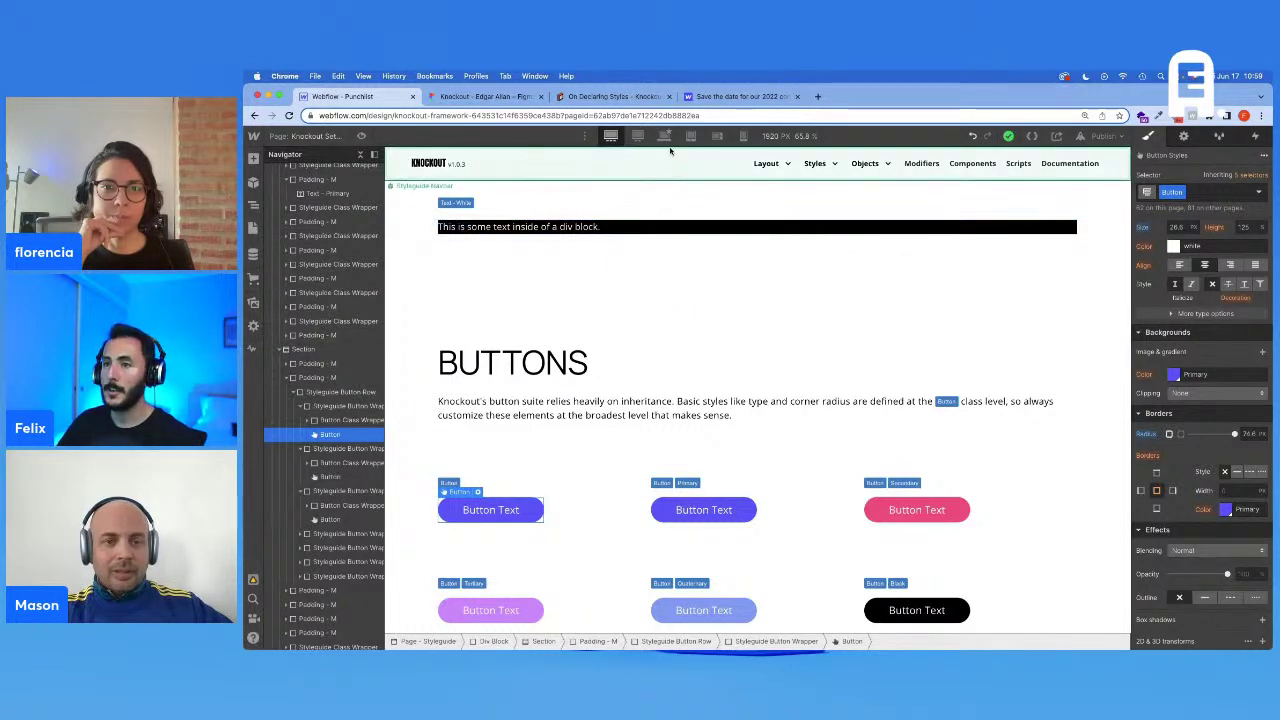
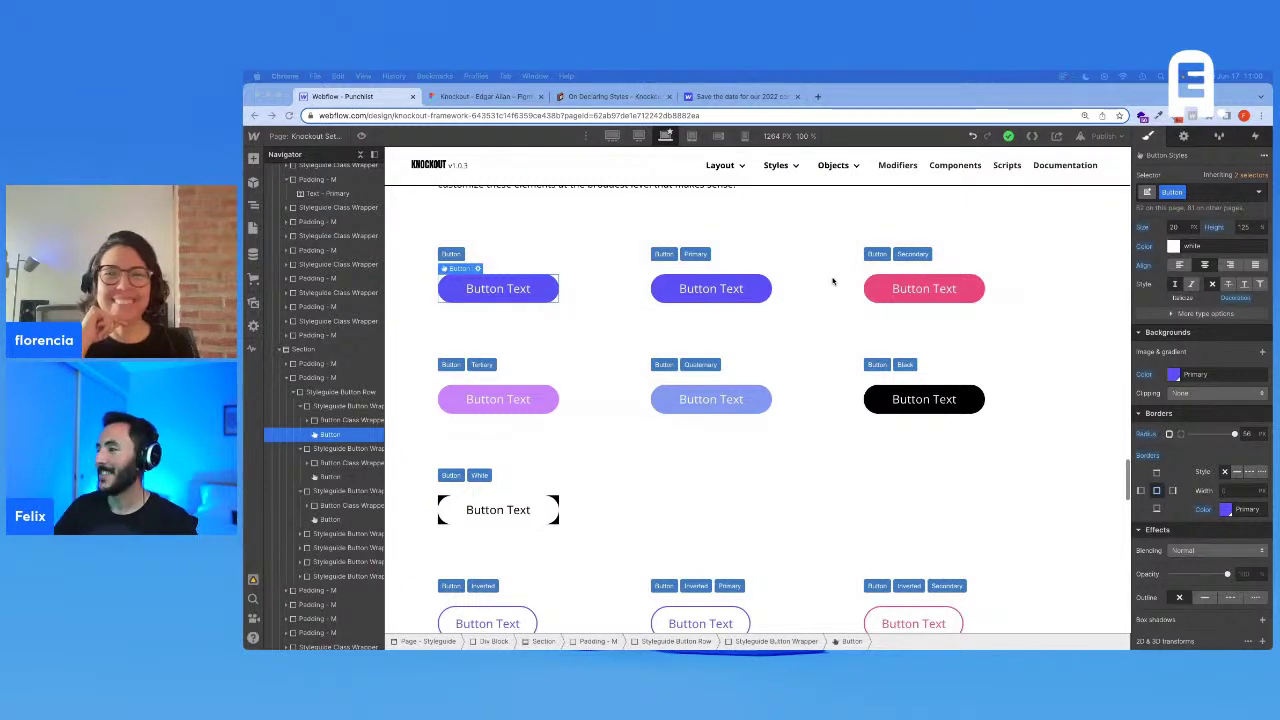
Step: Switch to the Figma file and review the button variants in the Buttons and Links frame
click(477, 96)
scroll(922, 395, up, 3)
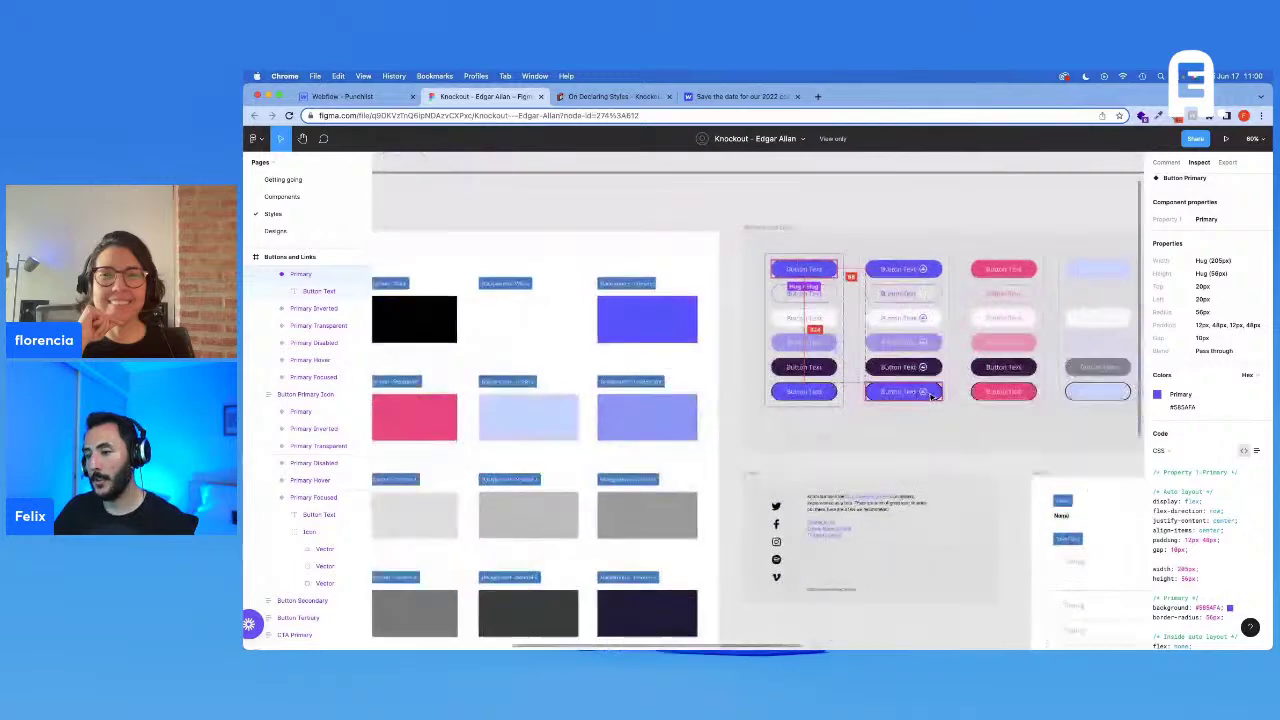
scroll(922, 395, down, 3)
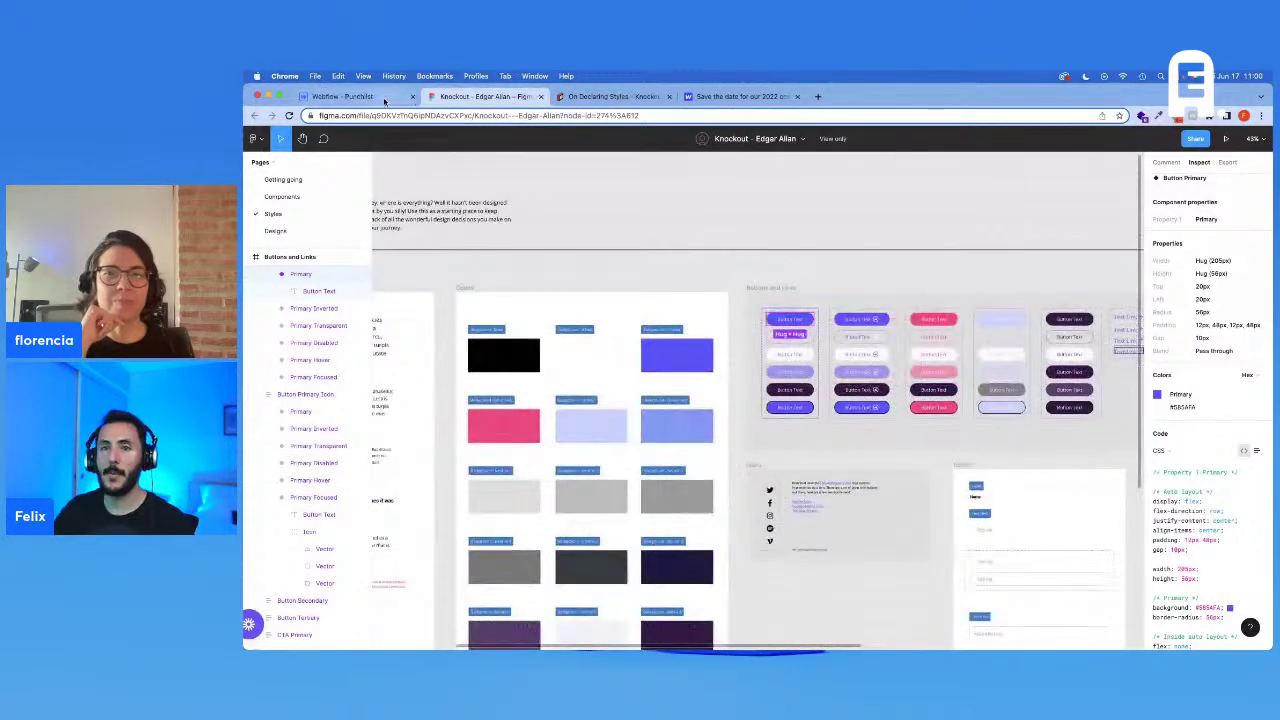
Step: Switch to Webflow and select the first base CTA text link sample below the buttons to inspect its arrow
click(343, 96)
scroll(590, 378, down, 10)
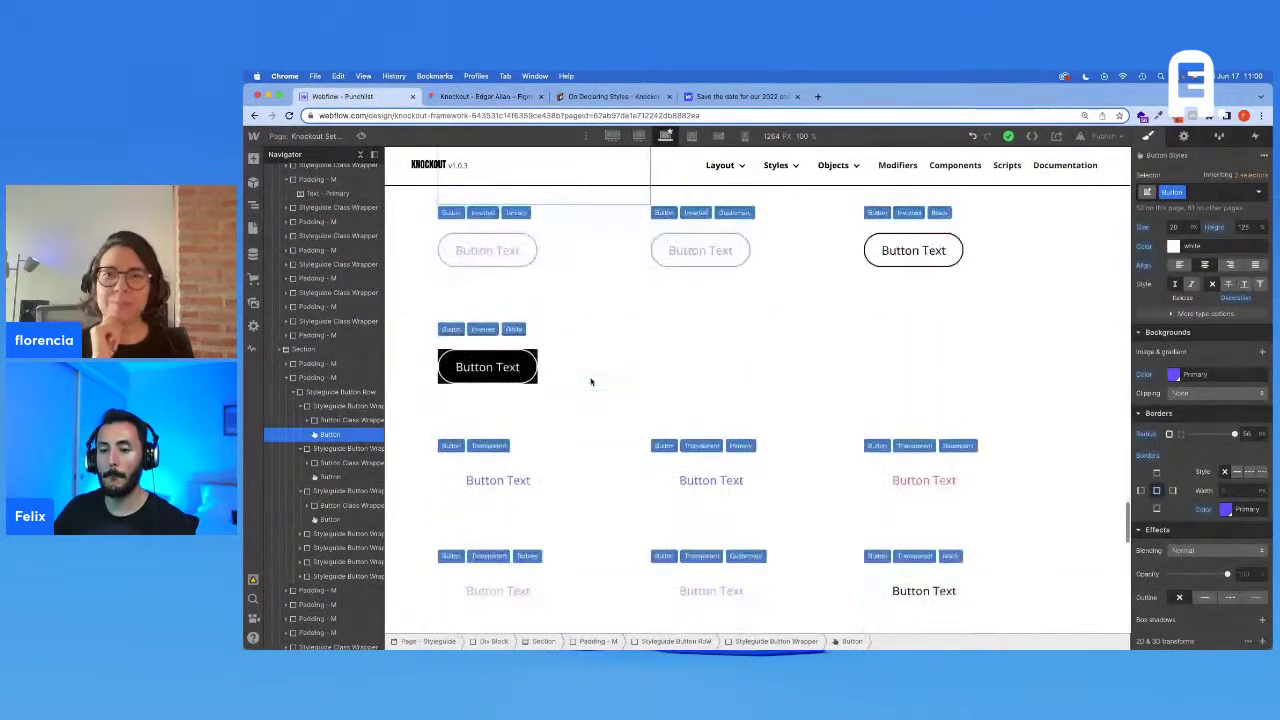
scroll(592, 381, down, 8)
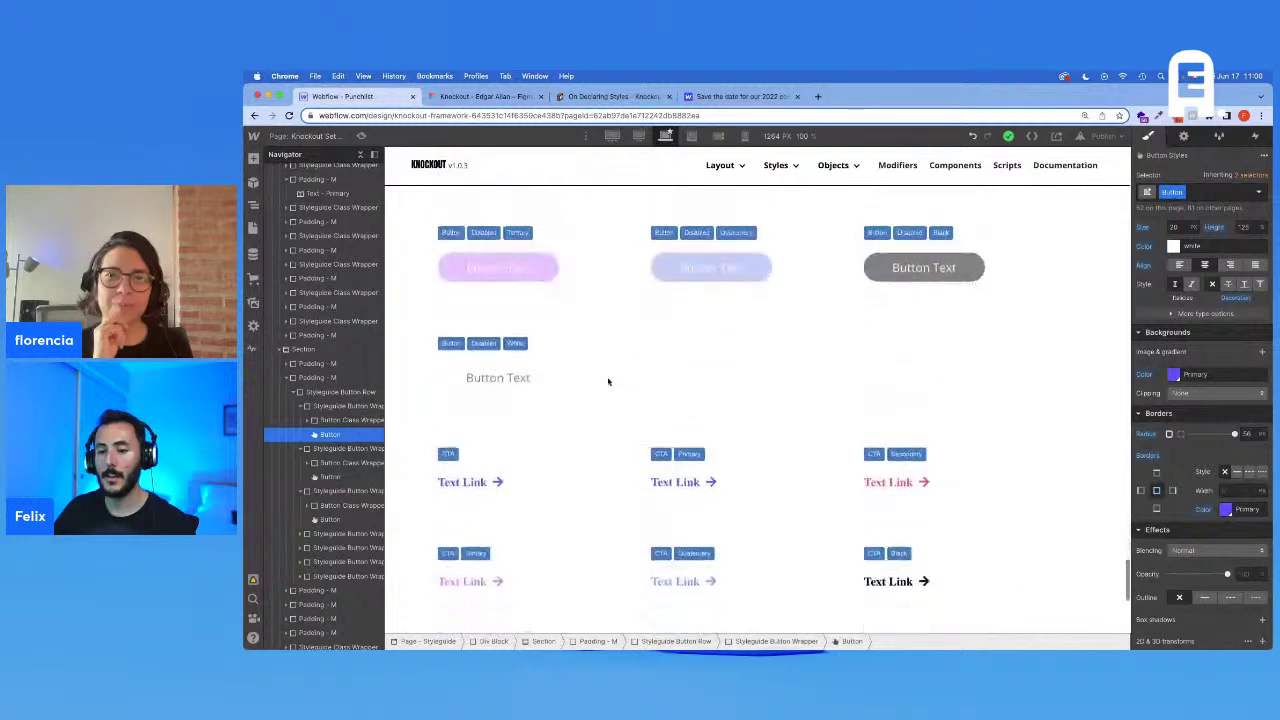
scroll(606, 383, down, 2)
click(497, 320)
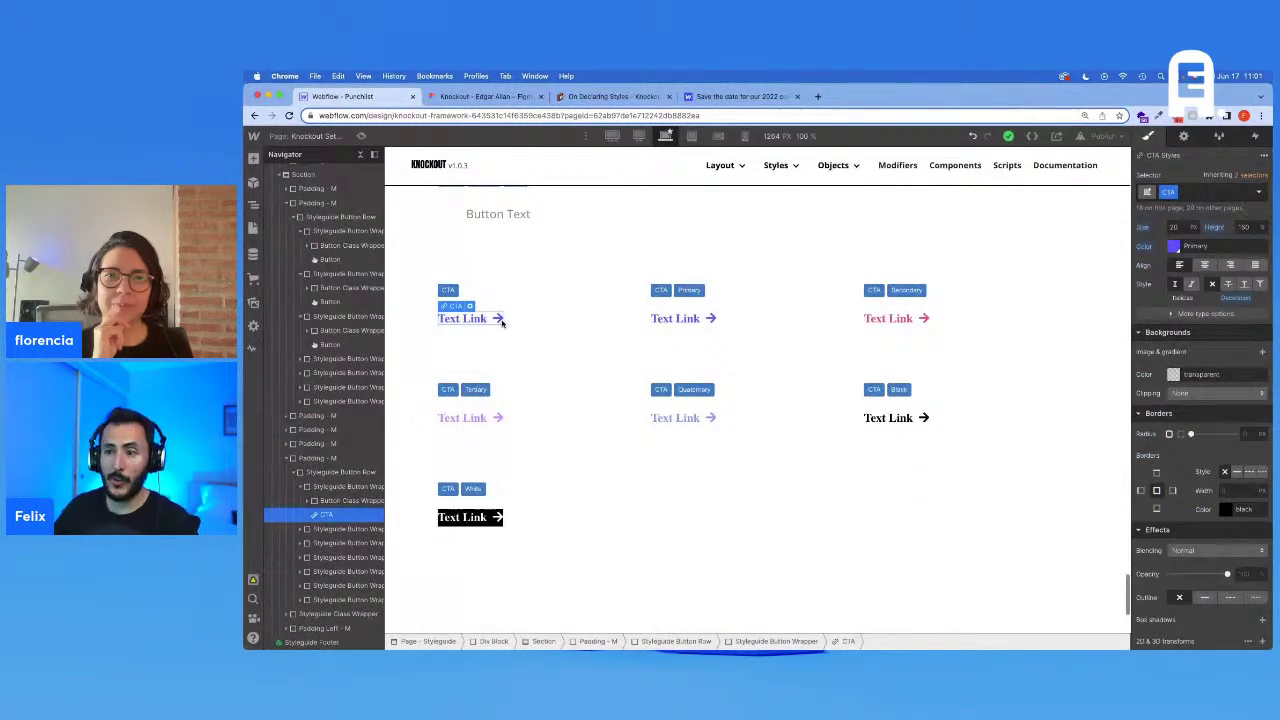
scroll(500, 325, up, 1)
double_click(498, 349)
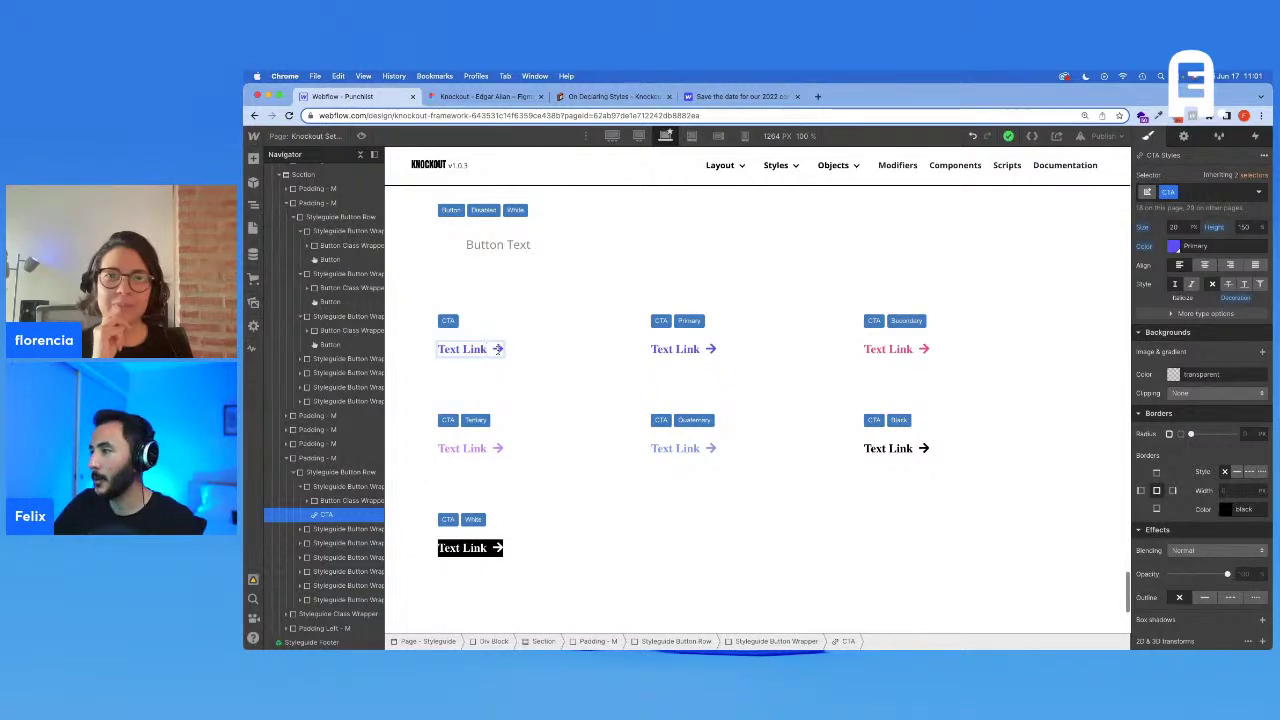
key(Escape)
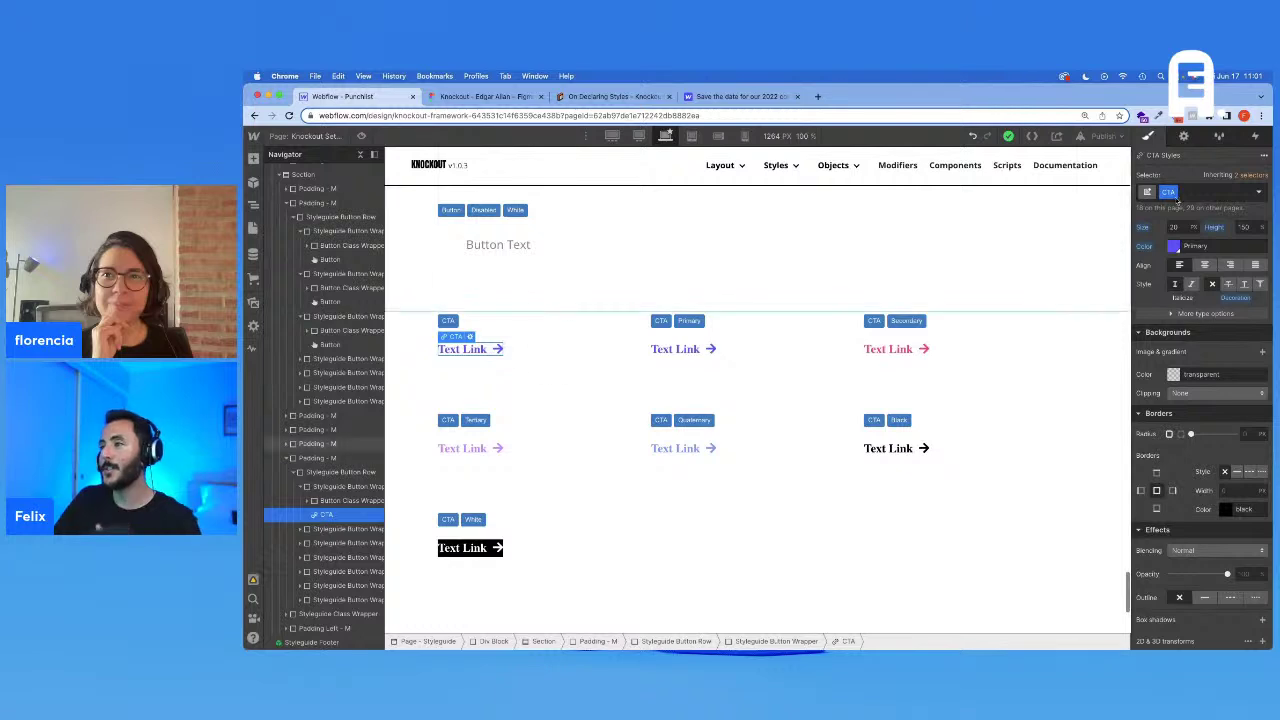
key(super+Return)
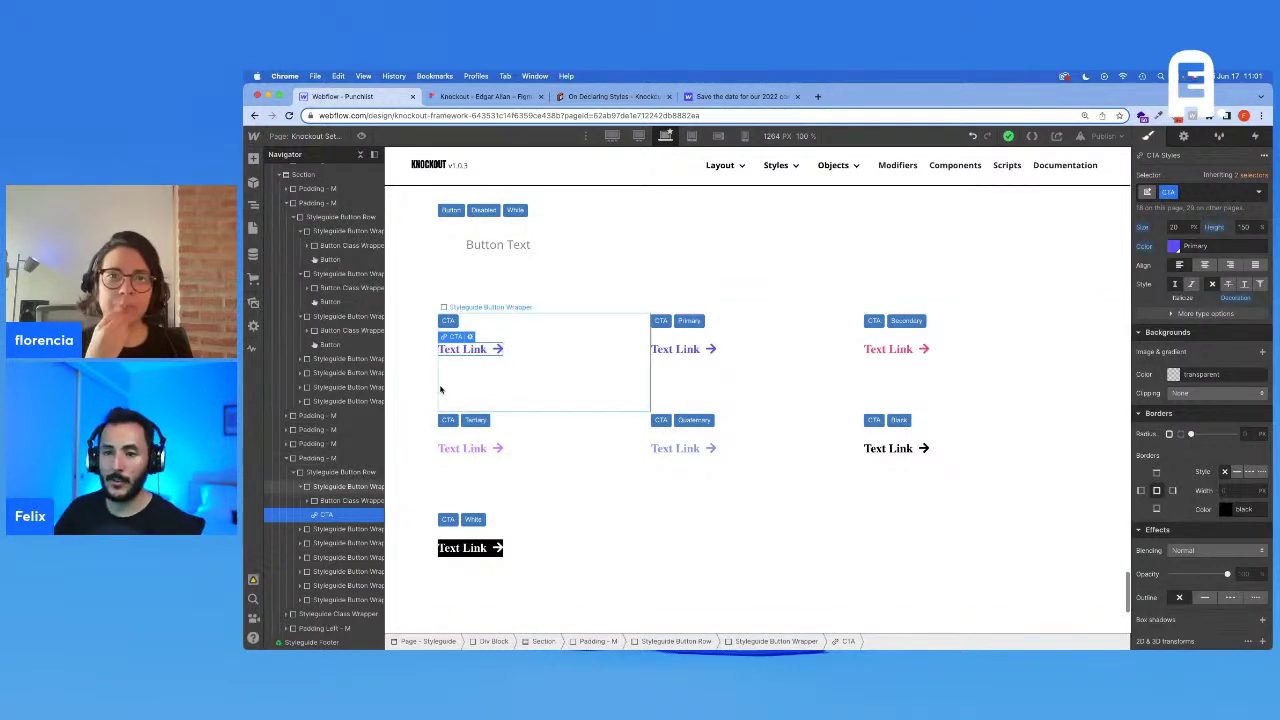
Step: Enter the Custom Code symbol near the start of the page structure and open its Custom Code embed in the code editor
scroll(293, 350, up, 5)
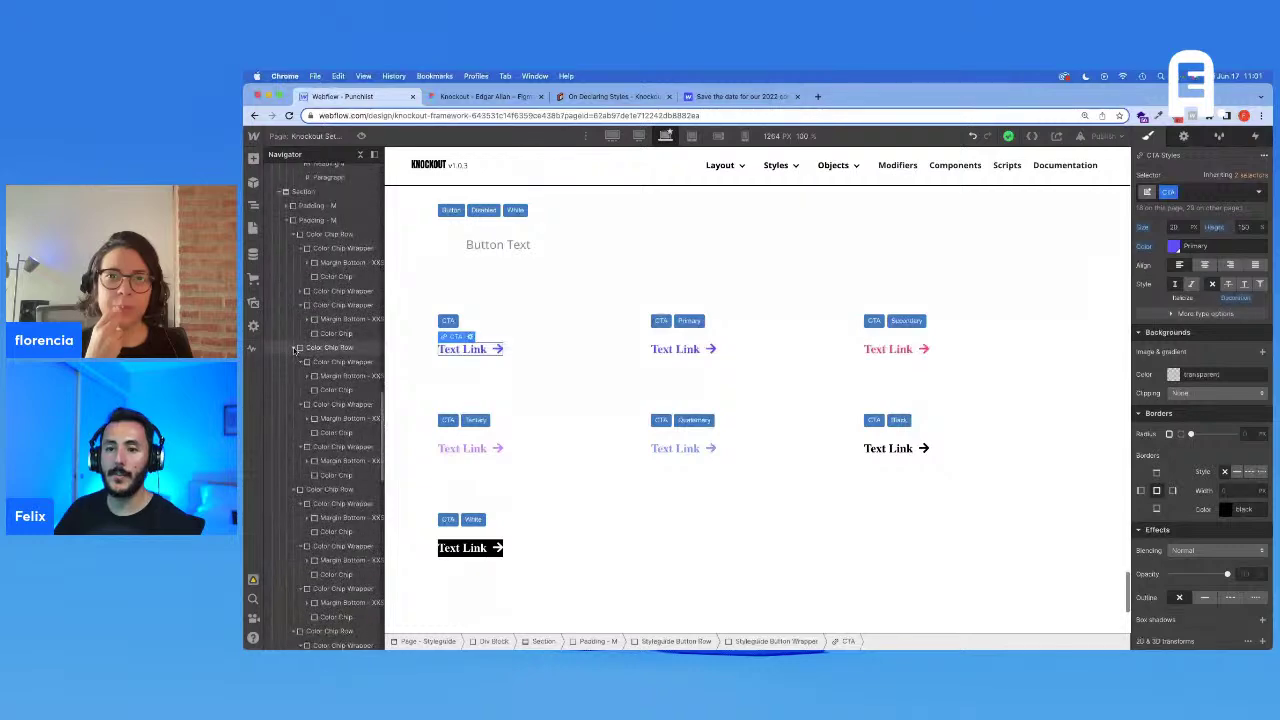
scroll(296, 356, up, 10)
scroll(300, 361, up, 5)
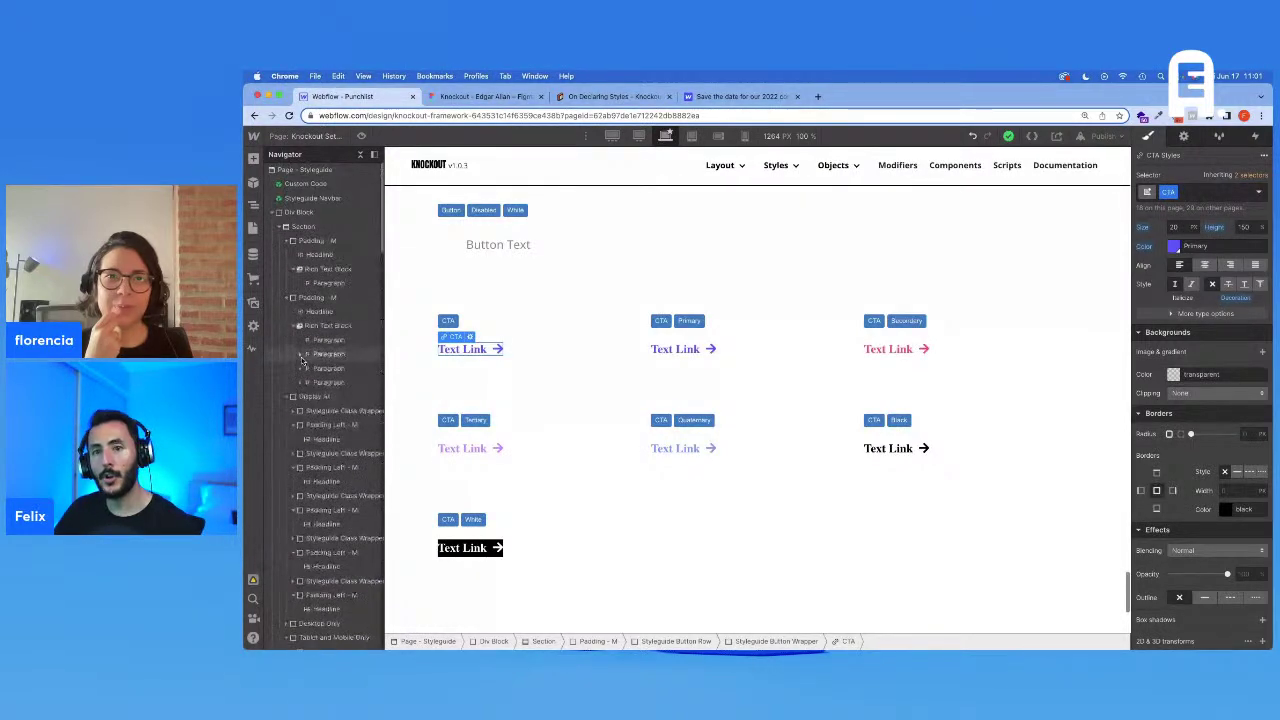
double_click(333, 185)
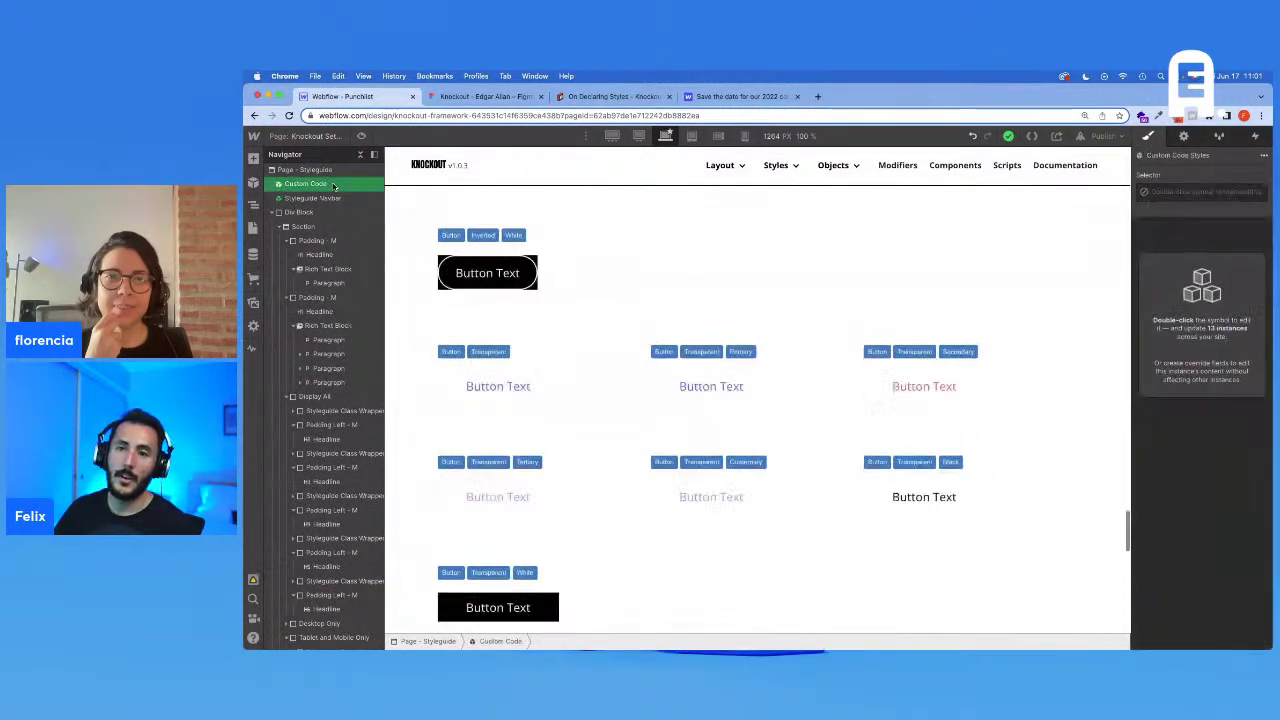
click(312, 198)
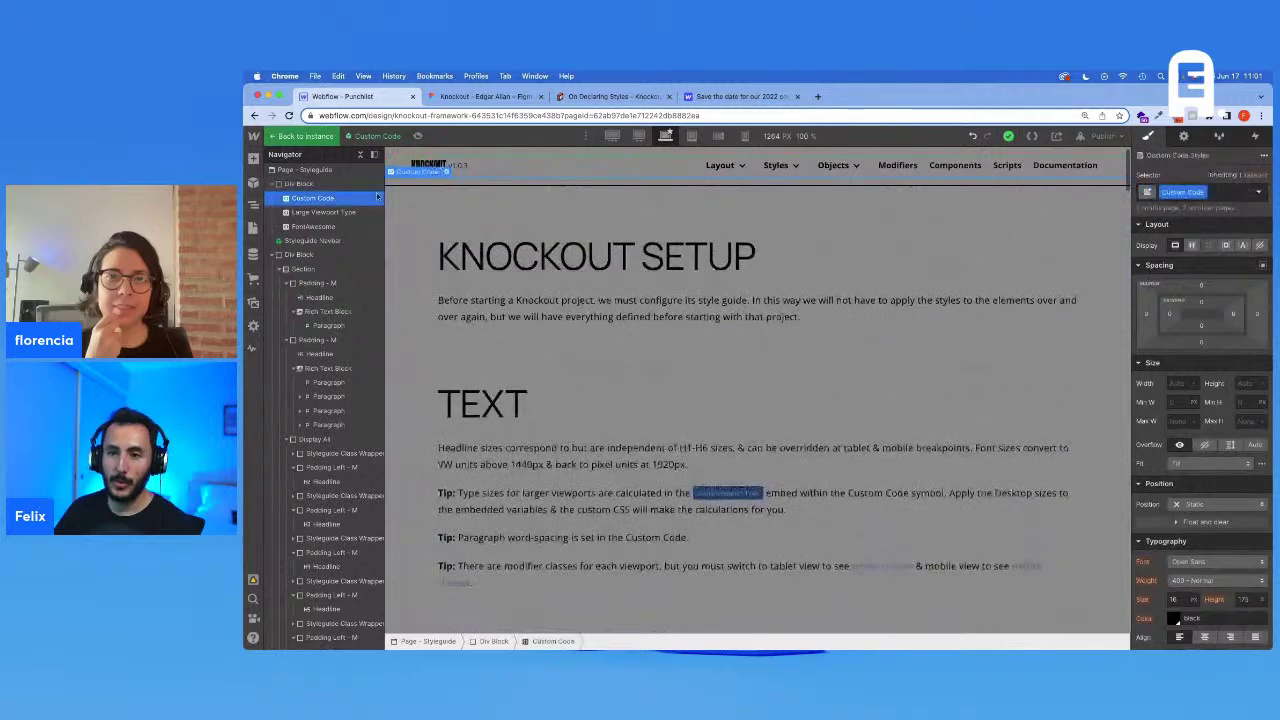
click(446, 173)
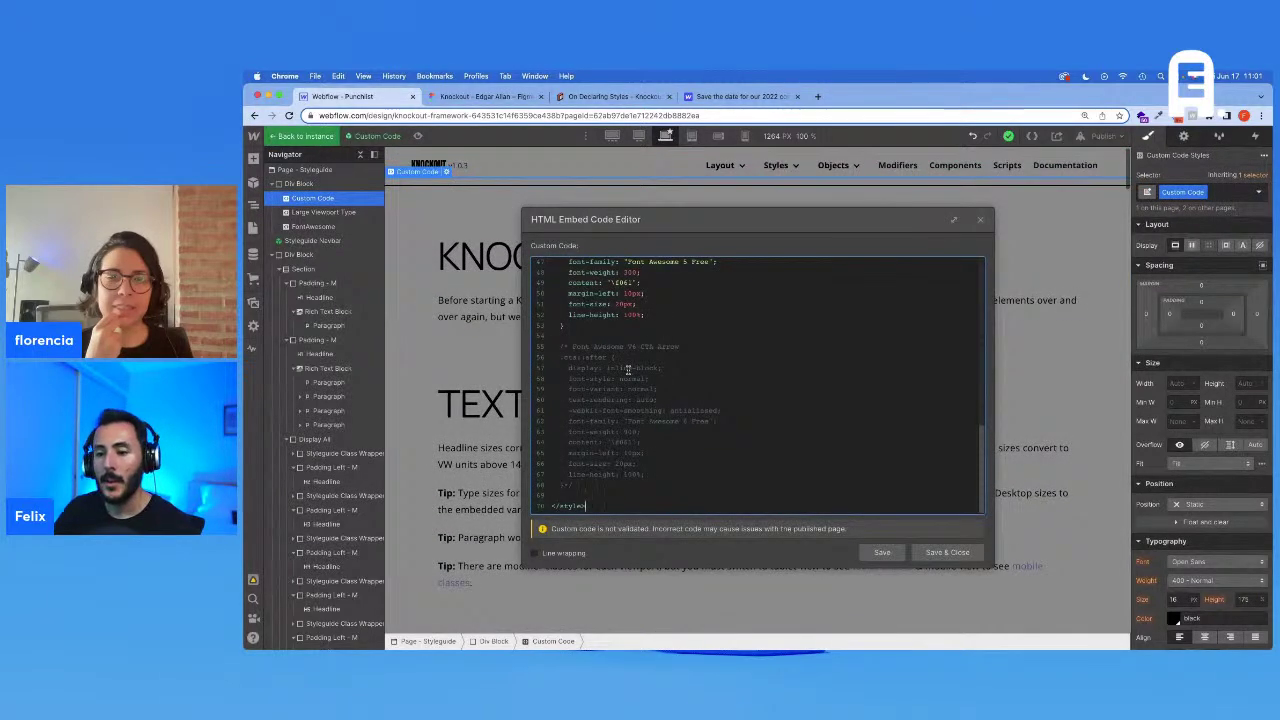
Step: Review the embed's CSS from the universal code to the Font Awesome V5 CTA Arrow rule, highlighting its .cta::after selector and font-family
scroll(623, 368, up, 10)
scroll(623, 368, up, 3)
scroll(623, 368, down, 7)
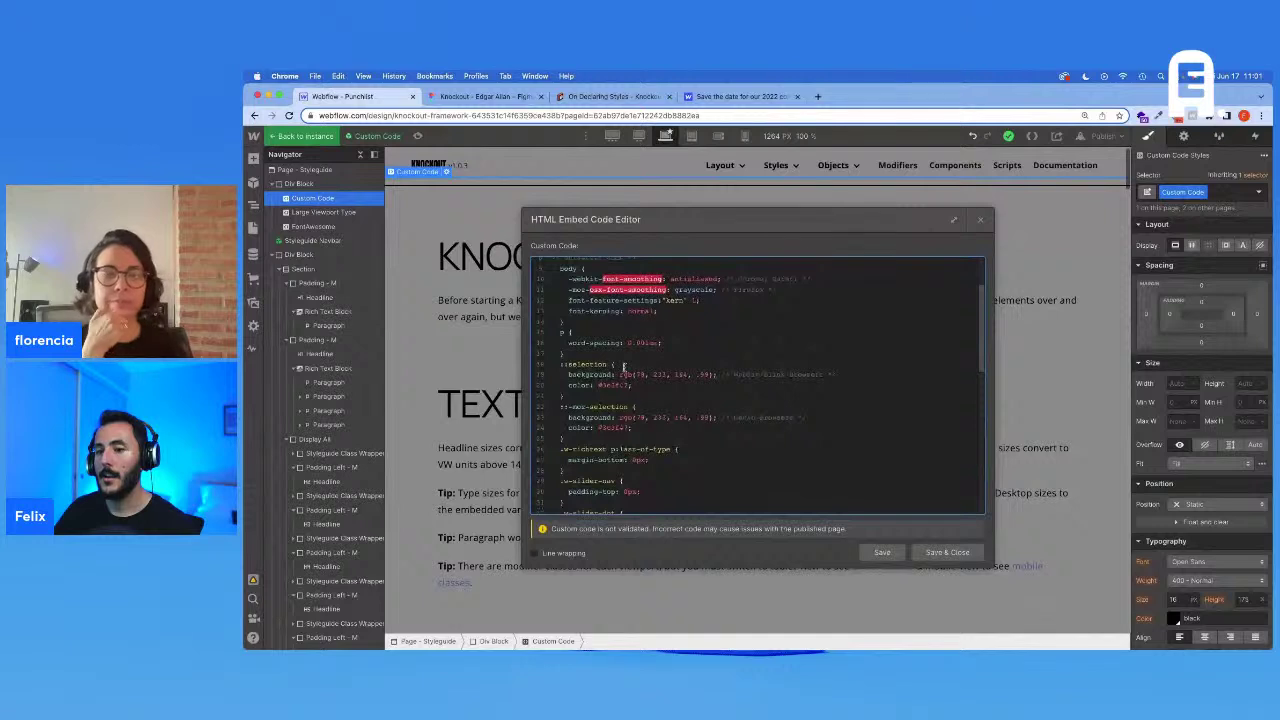
scroll(623, 368, down, 1)
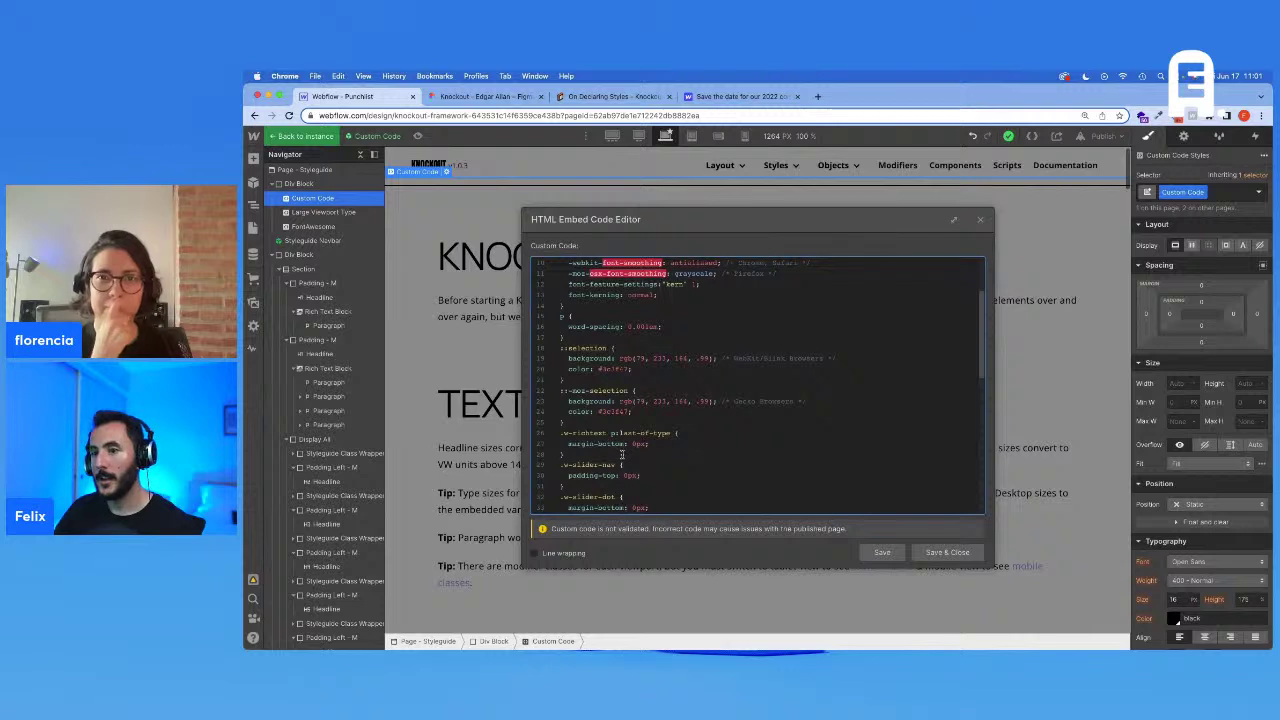
scroll(623, 455, up, 2)
scroll(623, 455, up, 1)
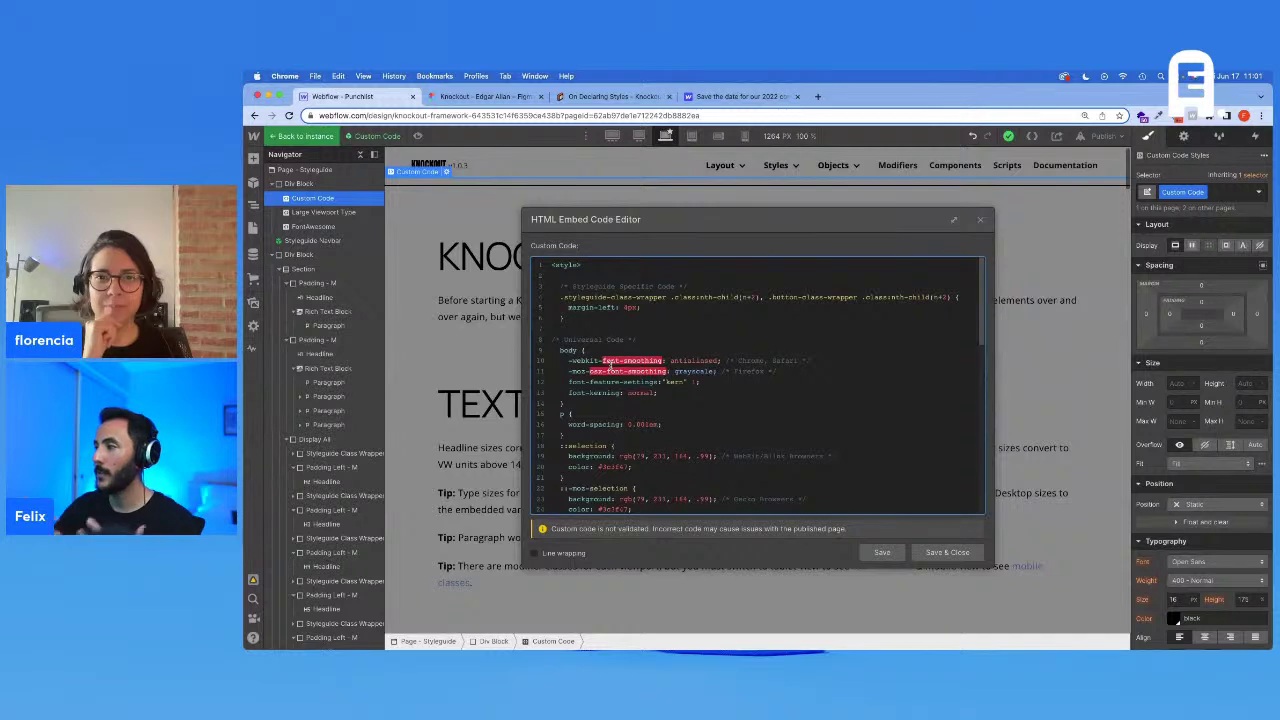
scroll(612, 368, down, 5)
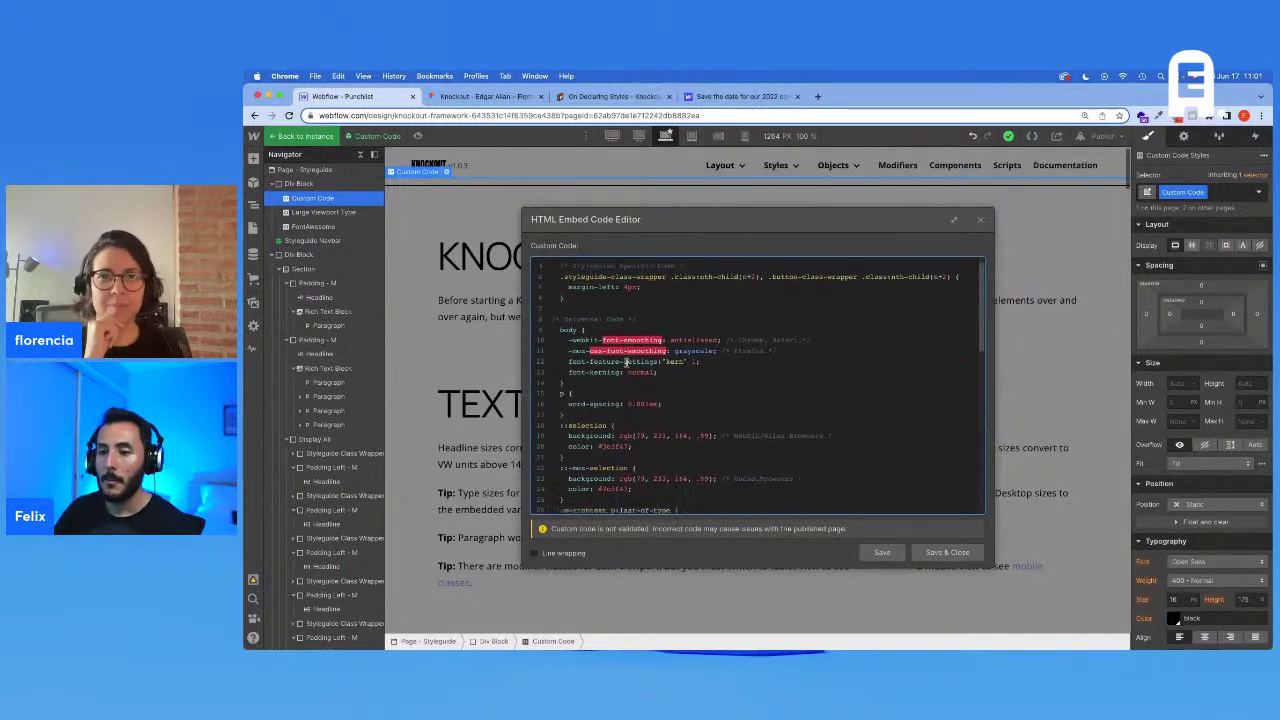
scroll(627, 362, down, 3)
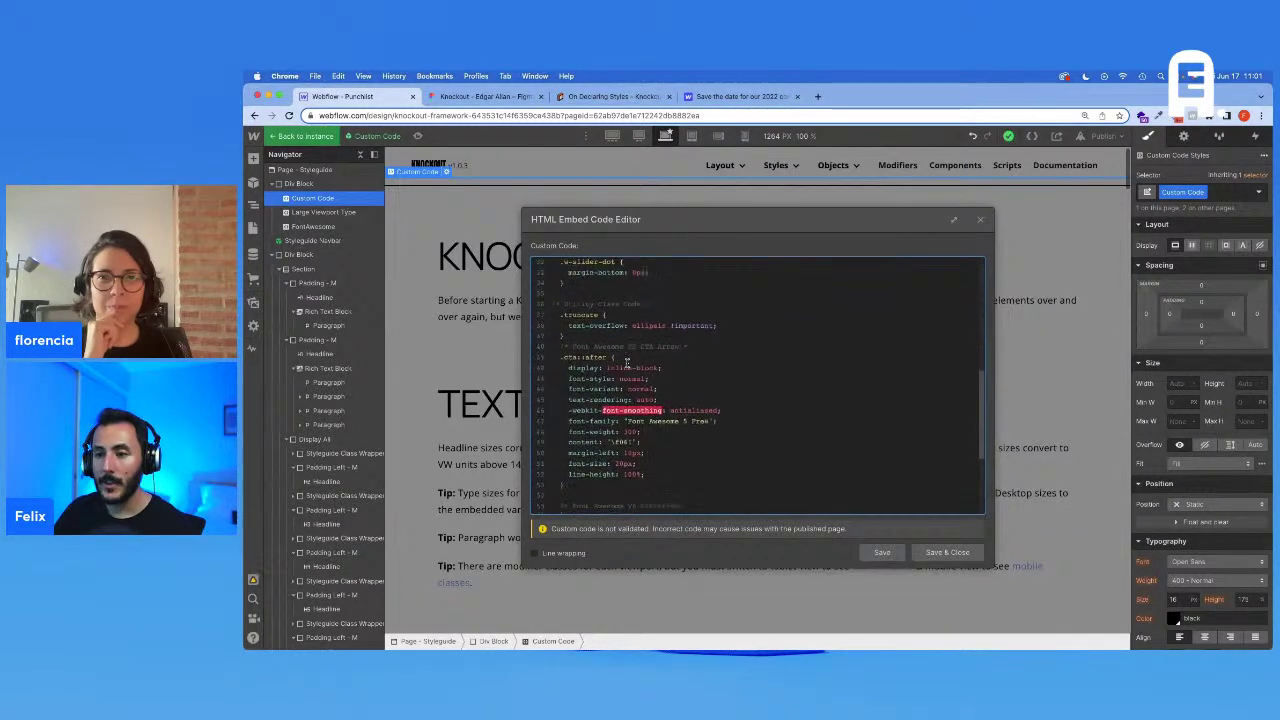
drag(563, 328, 578, 328)
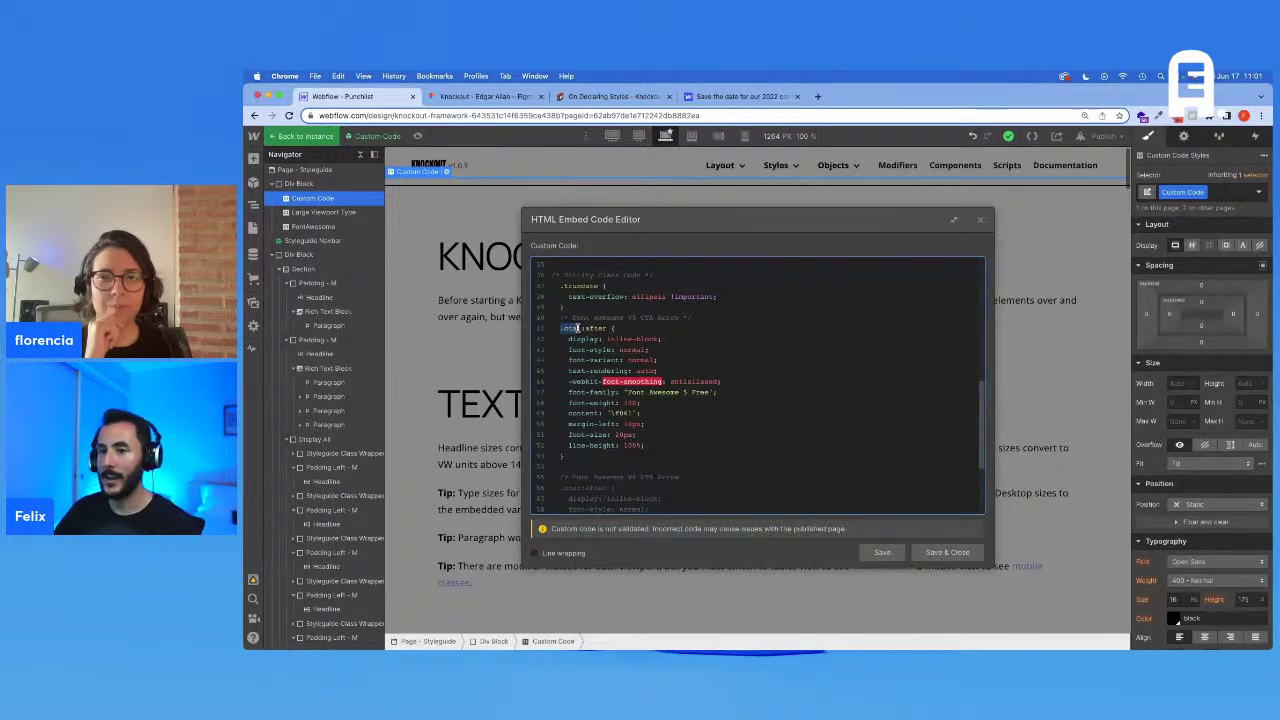
drag(578, 328, 603, 328)
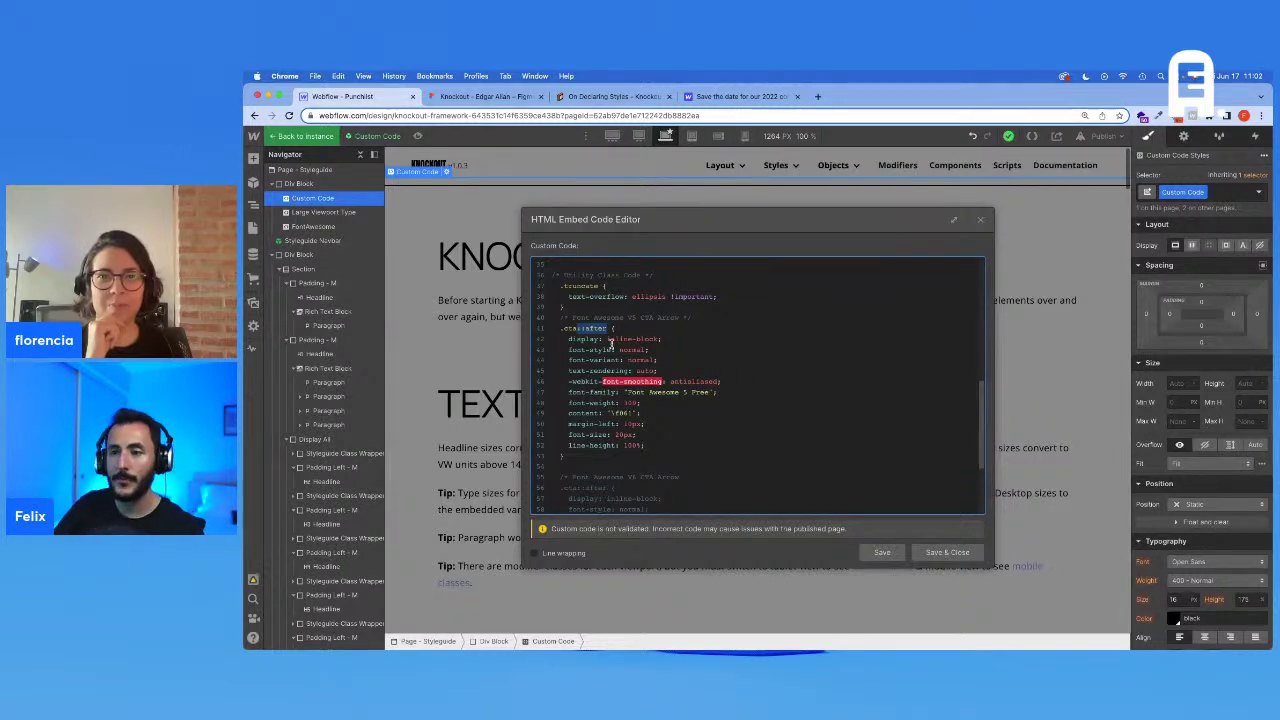
click(608, 340)
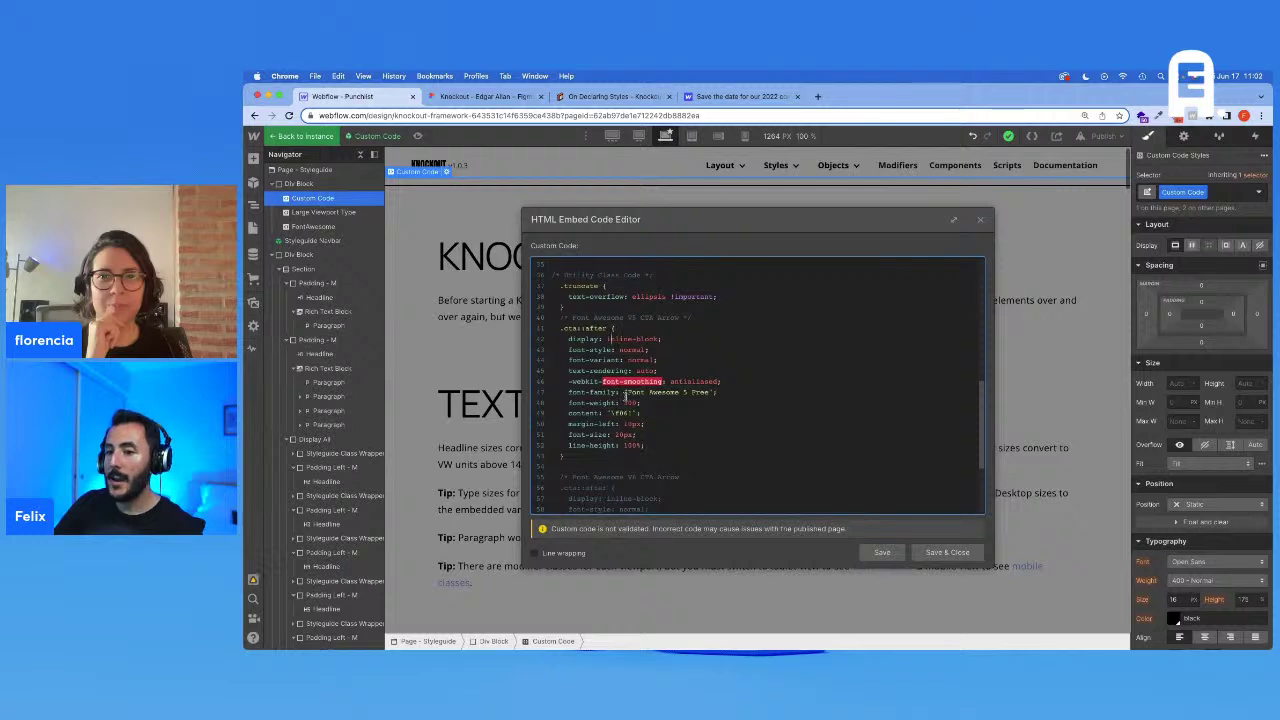
drag(612, 413, 650, 393)
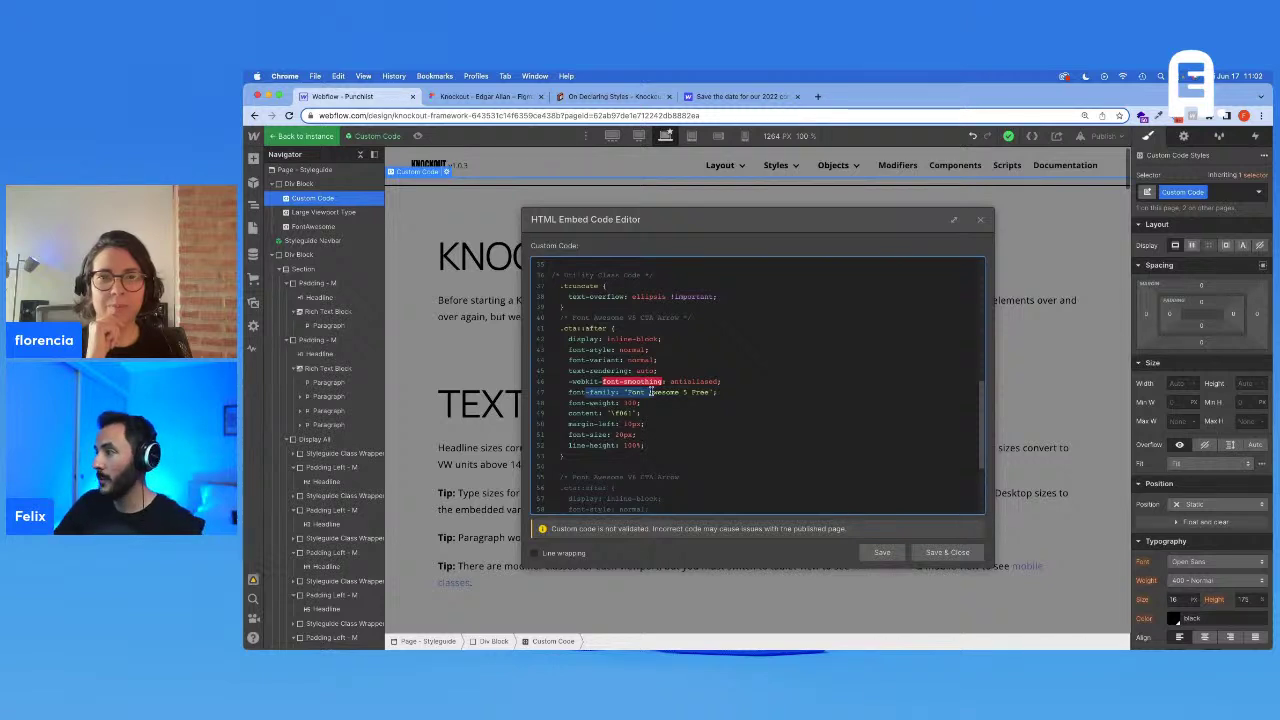
Step: Comment out the first .cta::after rule under the Font Awesome V5 CTA Arrow comment with /* and */, and save and close the embed
drag(612, 413, 632, 413)
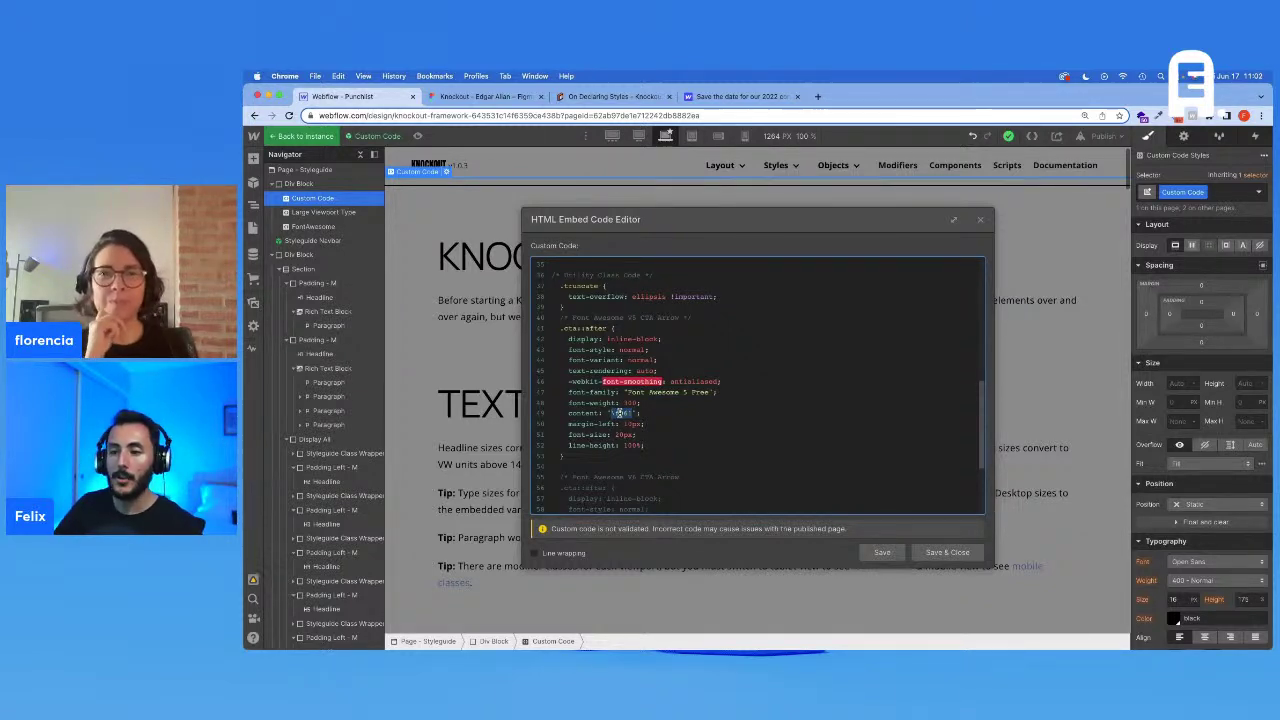
click(554, 327)
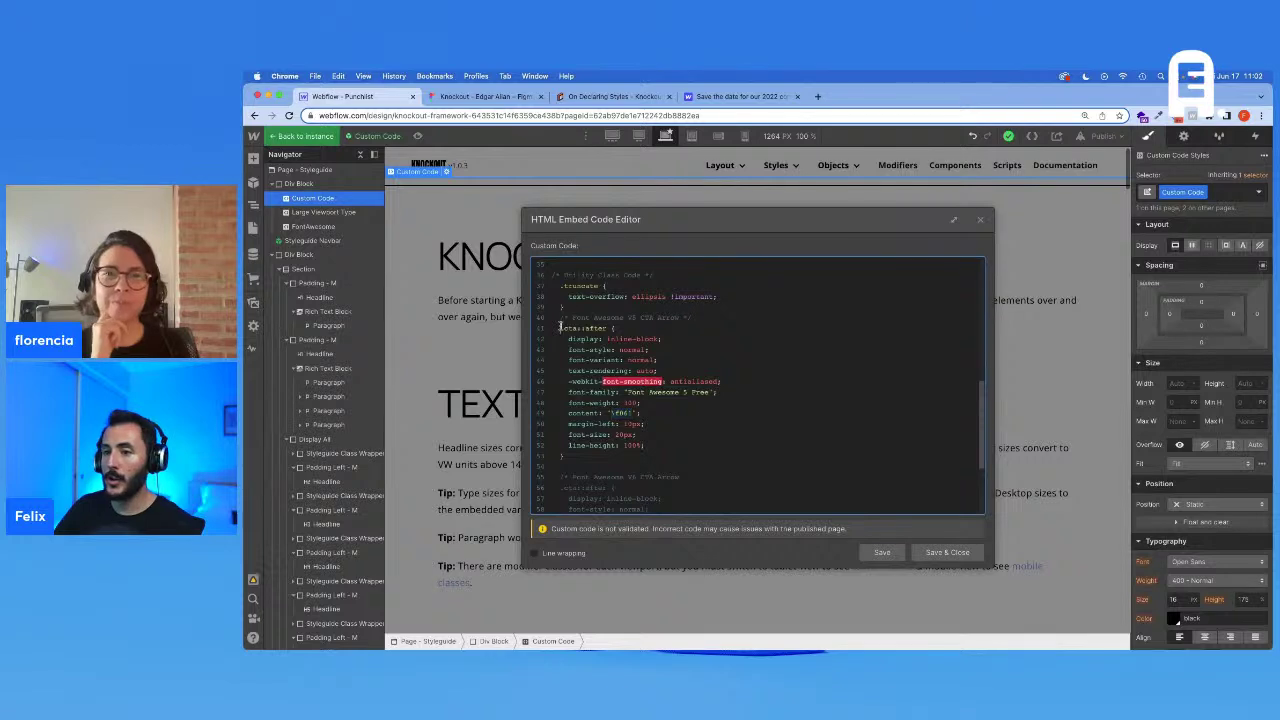
key(Return)
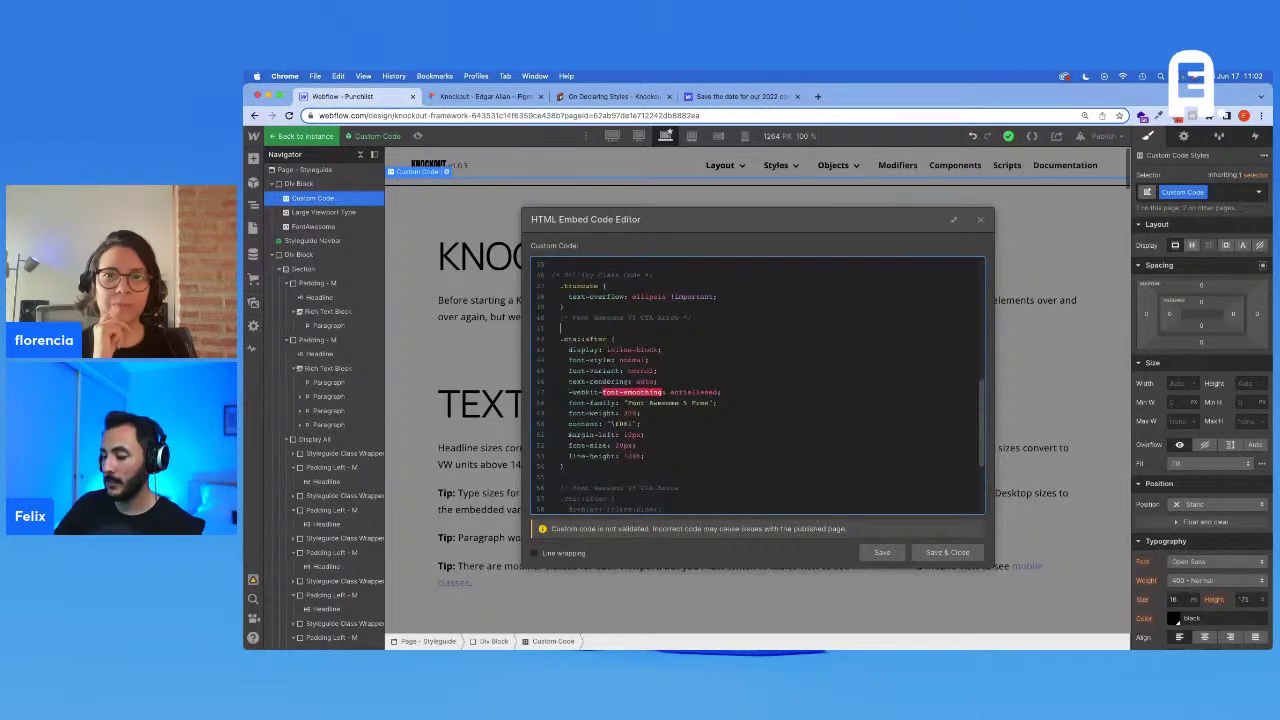
key(Up)
text(/*)
click(593, 465)
text(*/)
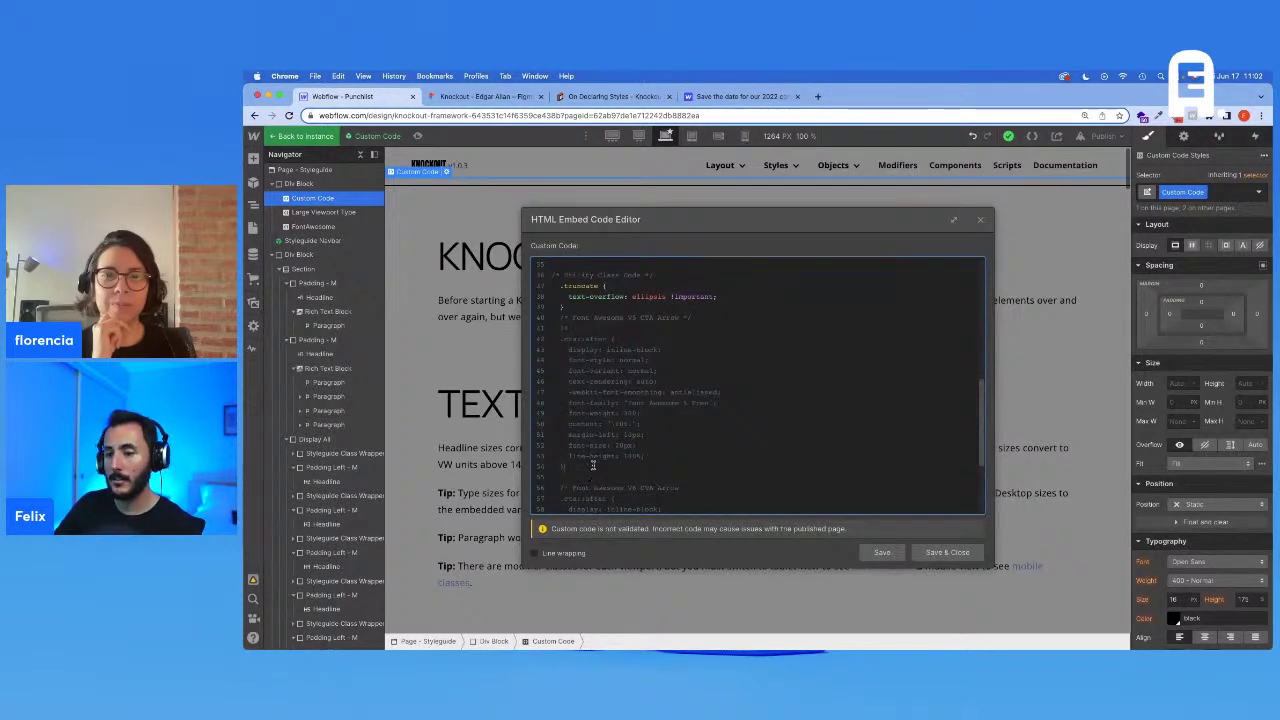
click(947, 552)
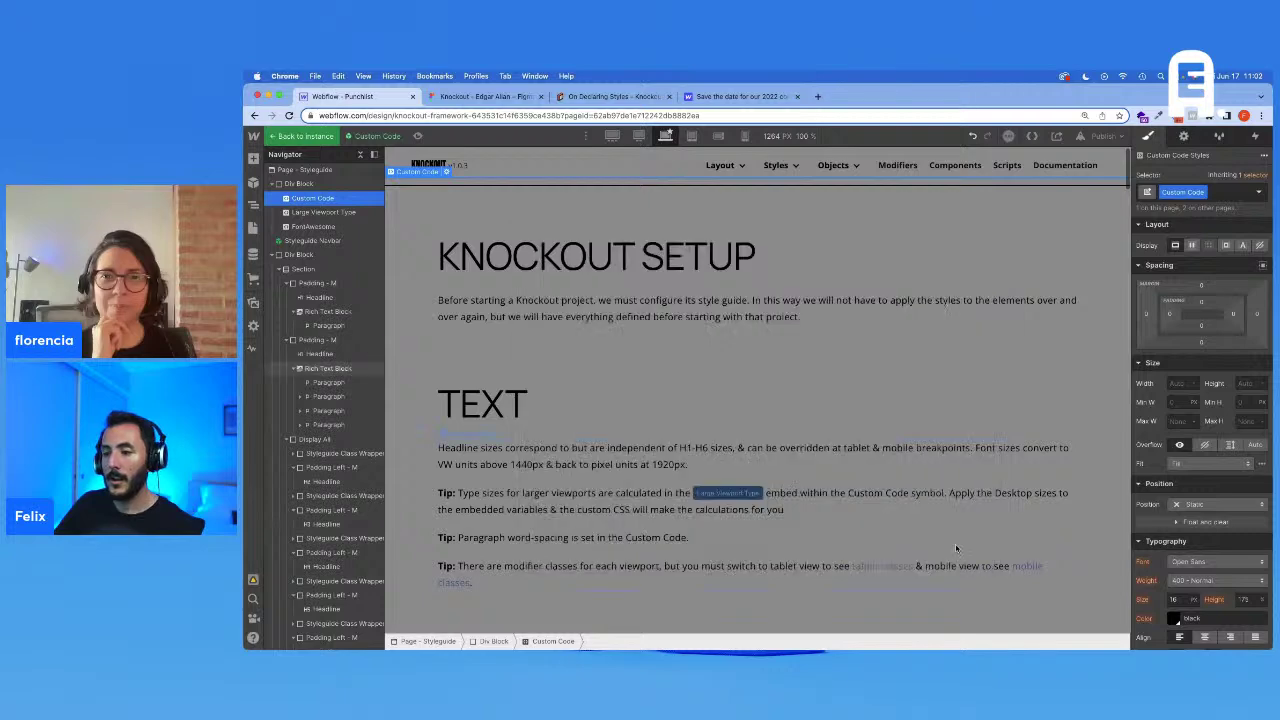
Step: Leave the Custom Code symbol and select the Styleguide Button Row holding the CTA text links to check their arrows
scroll(884, 519, down, 10)
scroll(884, 519, down, 10)
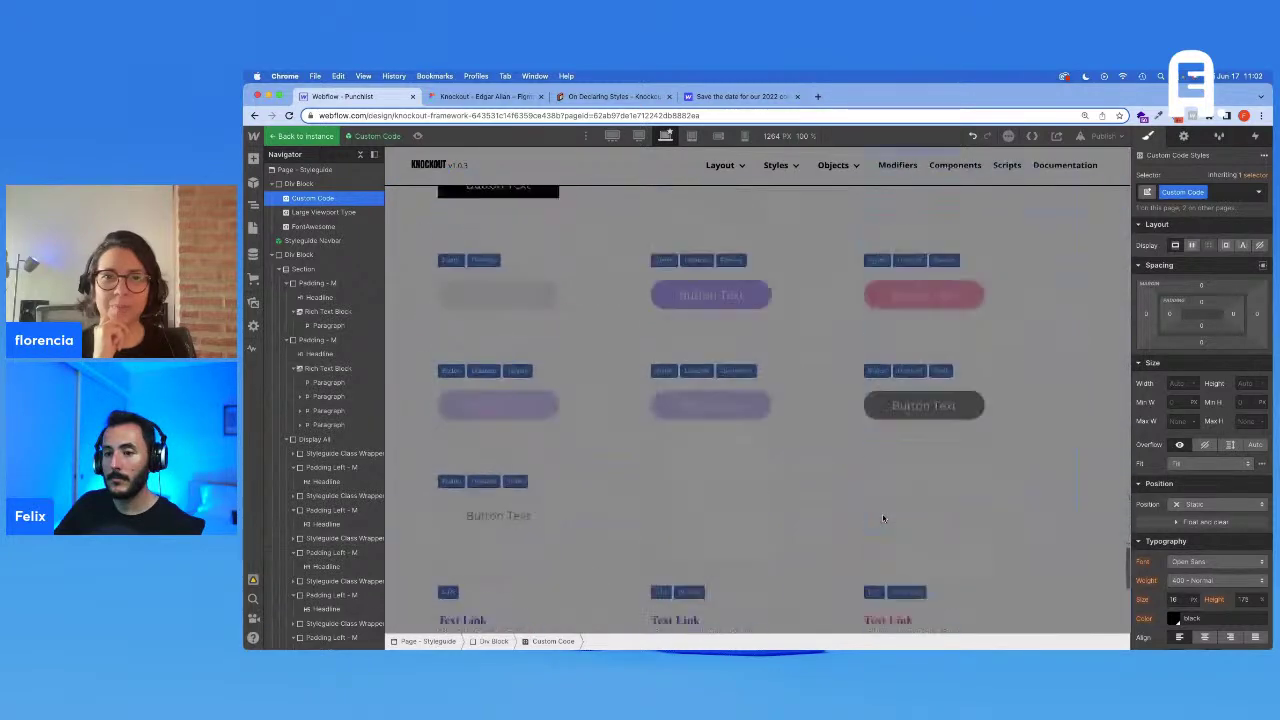
click(488, 293)
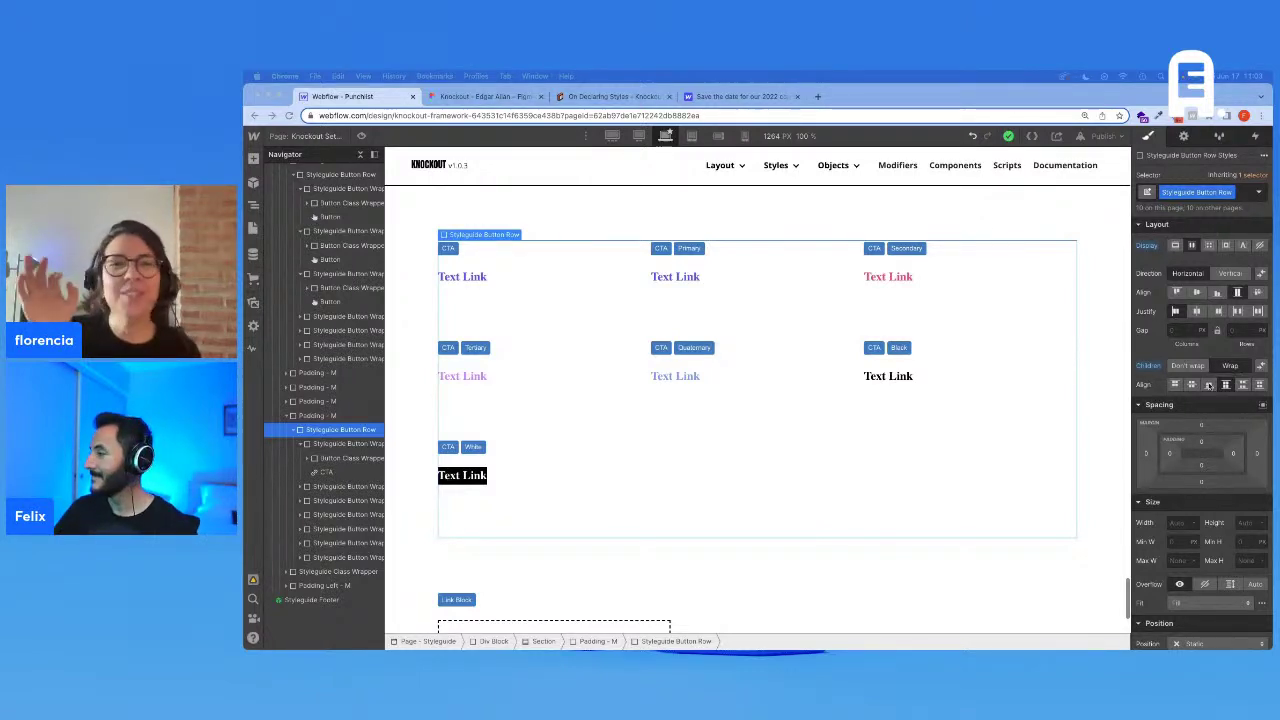
Step: Review the style guide from the disabled button samples through the color and text samples back to the Text introduction
scroll(1011, 417, down, 5)
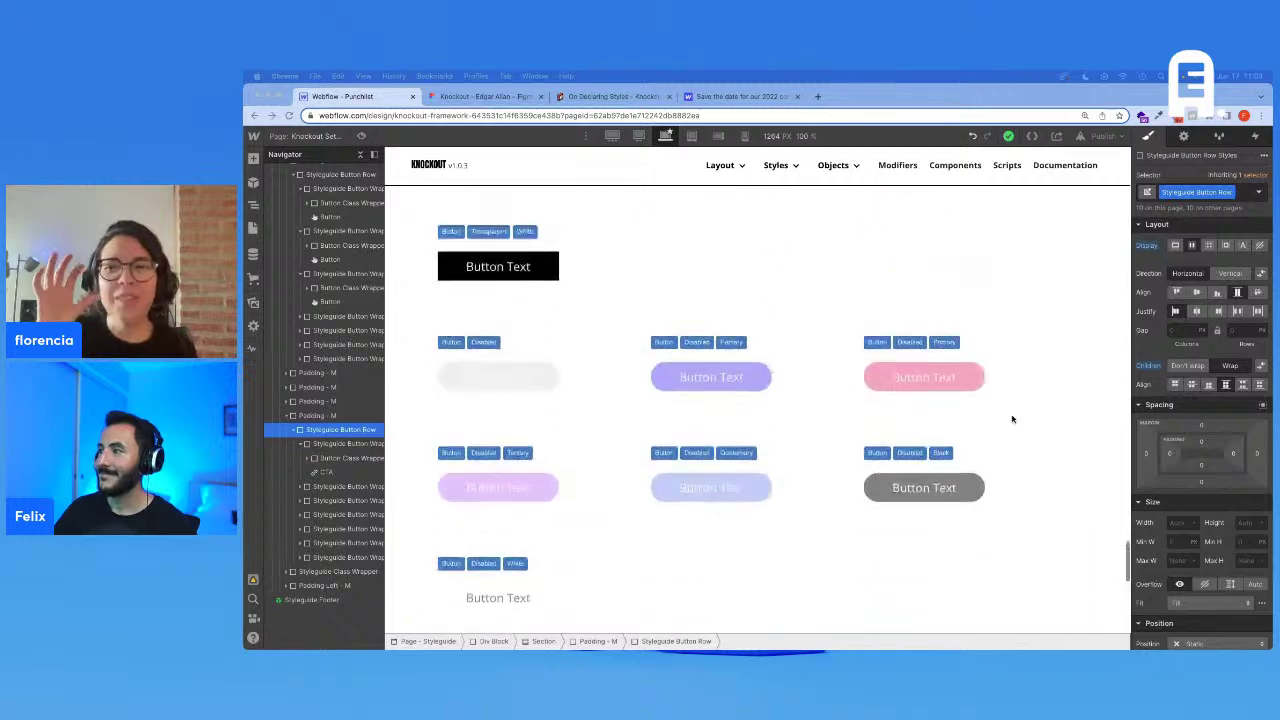
scroll(1011, 419, down, 8)
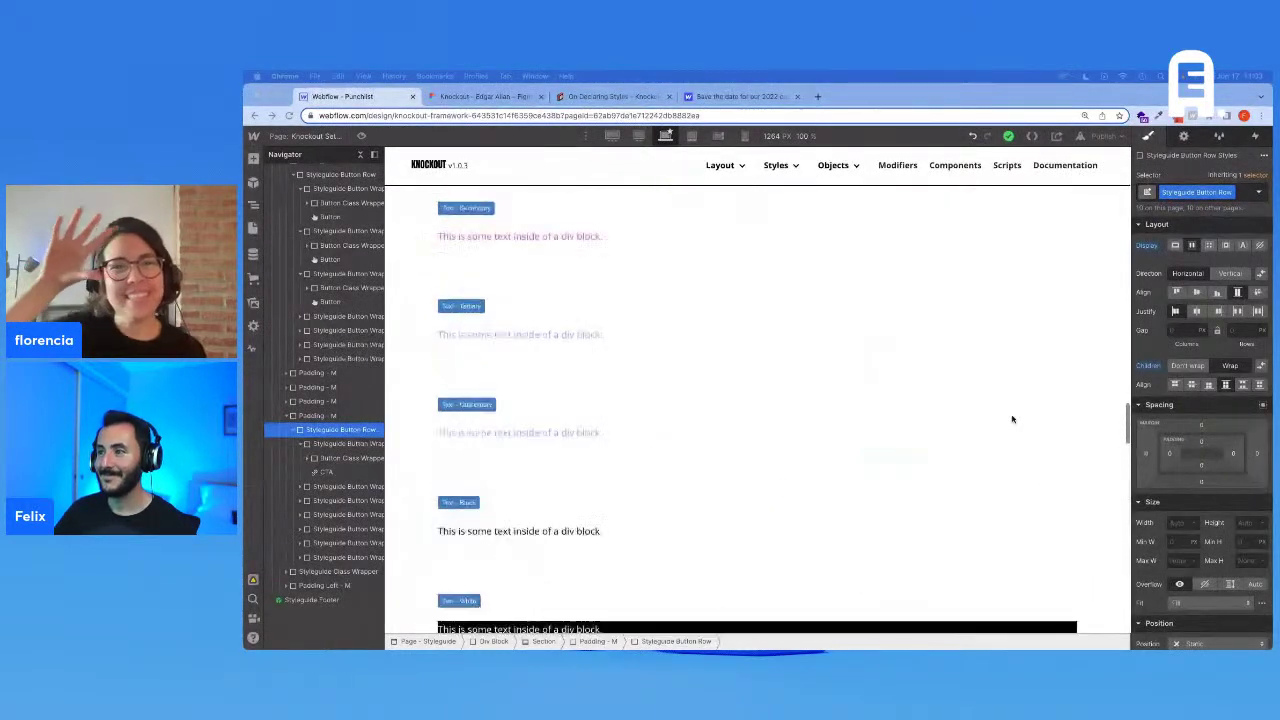
scroll(1011, 419, down, 6)
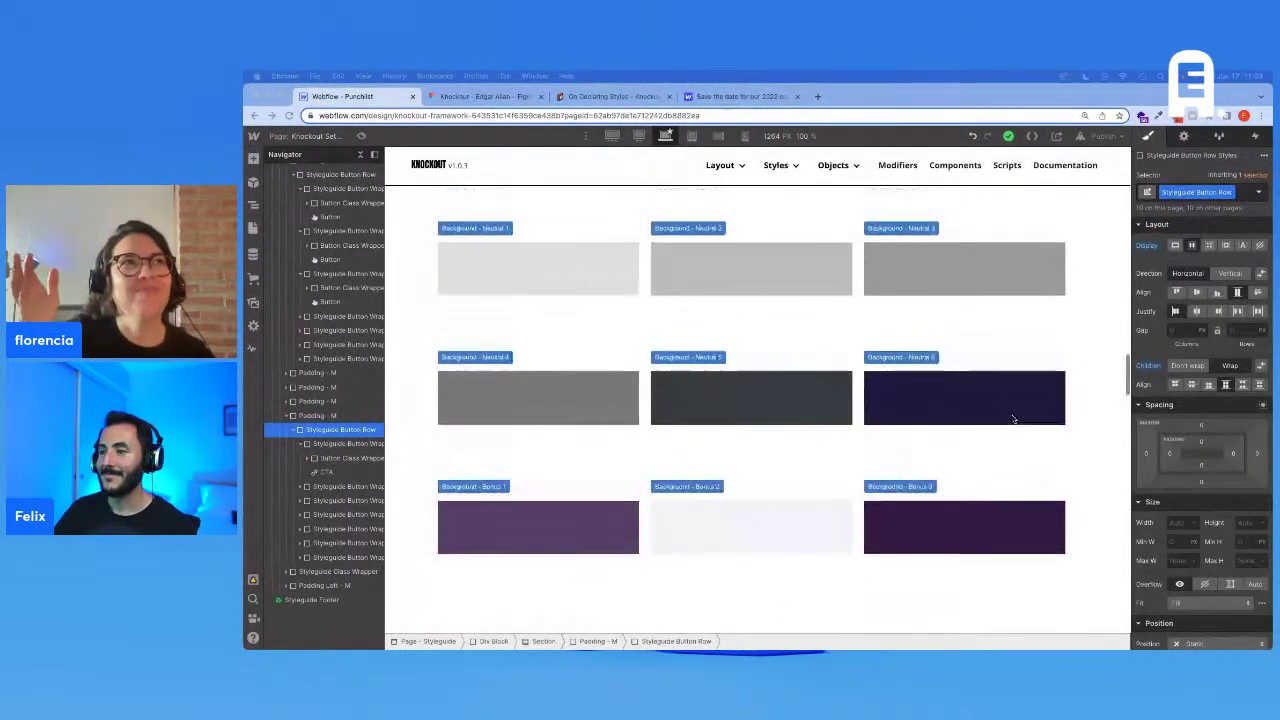
scroll(1013, 419, up, 12)
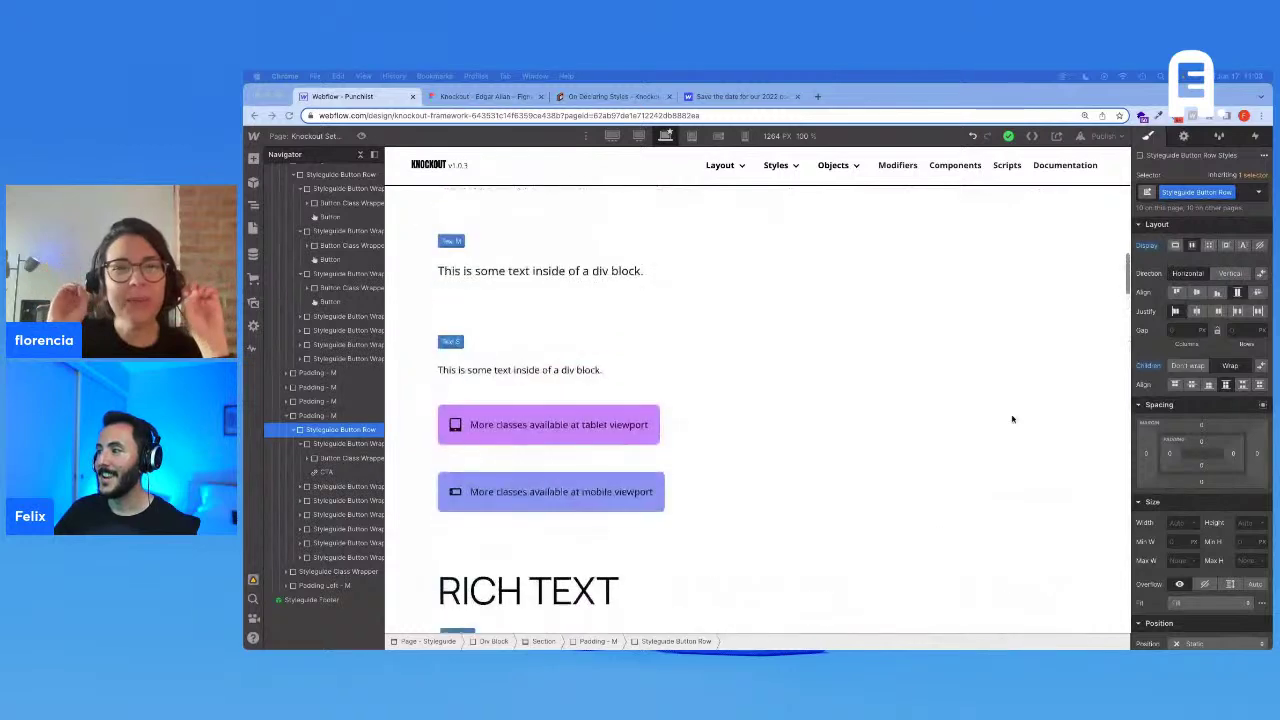
scroll(1012, 419, up, 15)
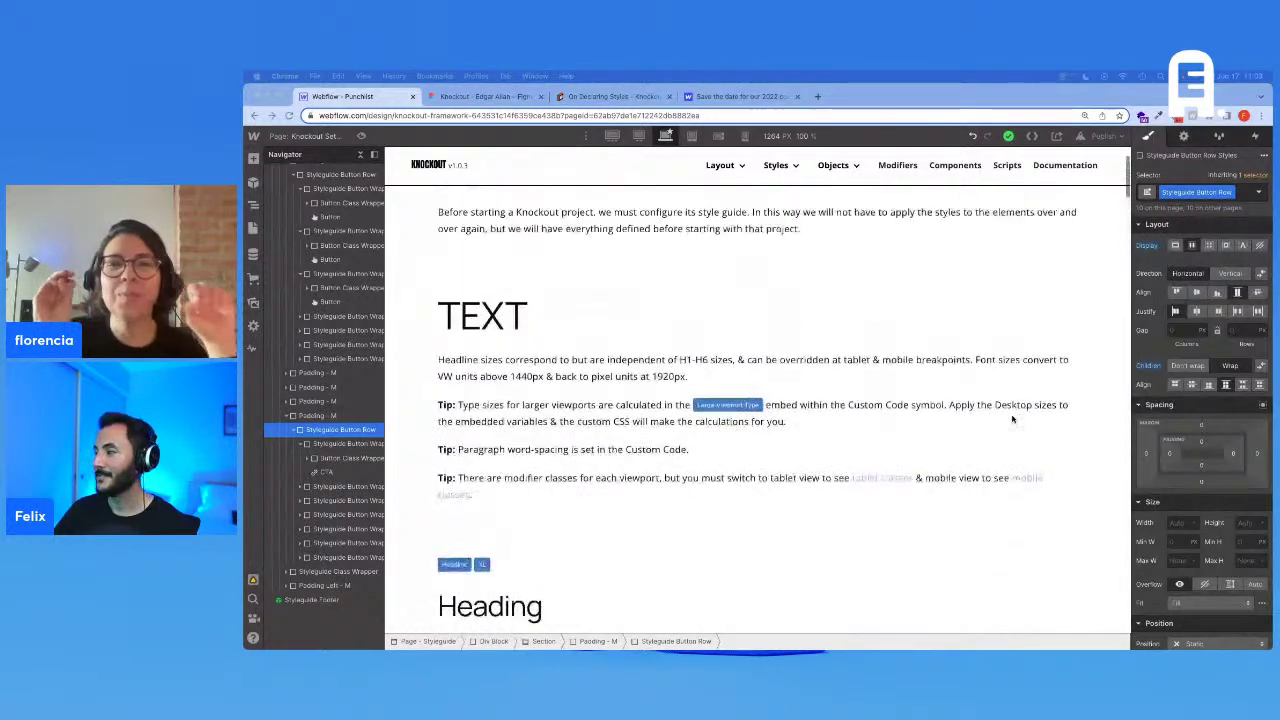